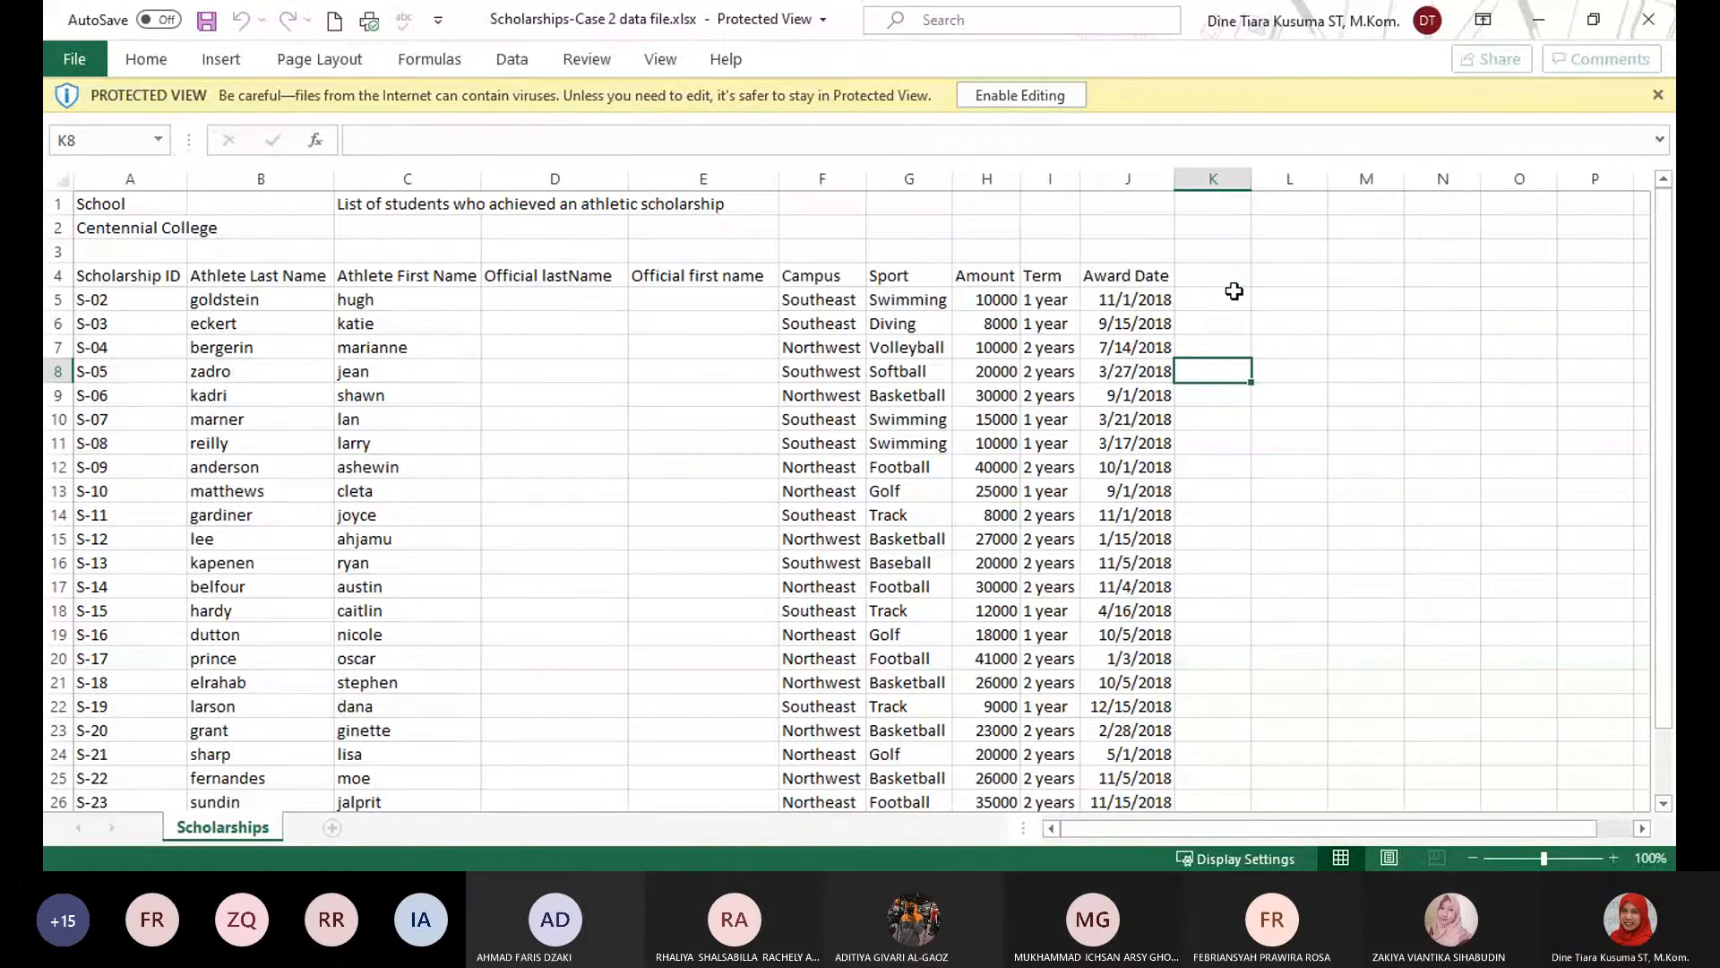
Enable editing for the protected Scholarships workbook.
left_click(1019, 96)
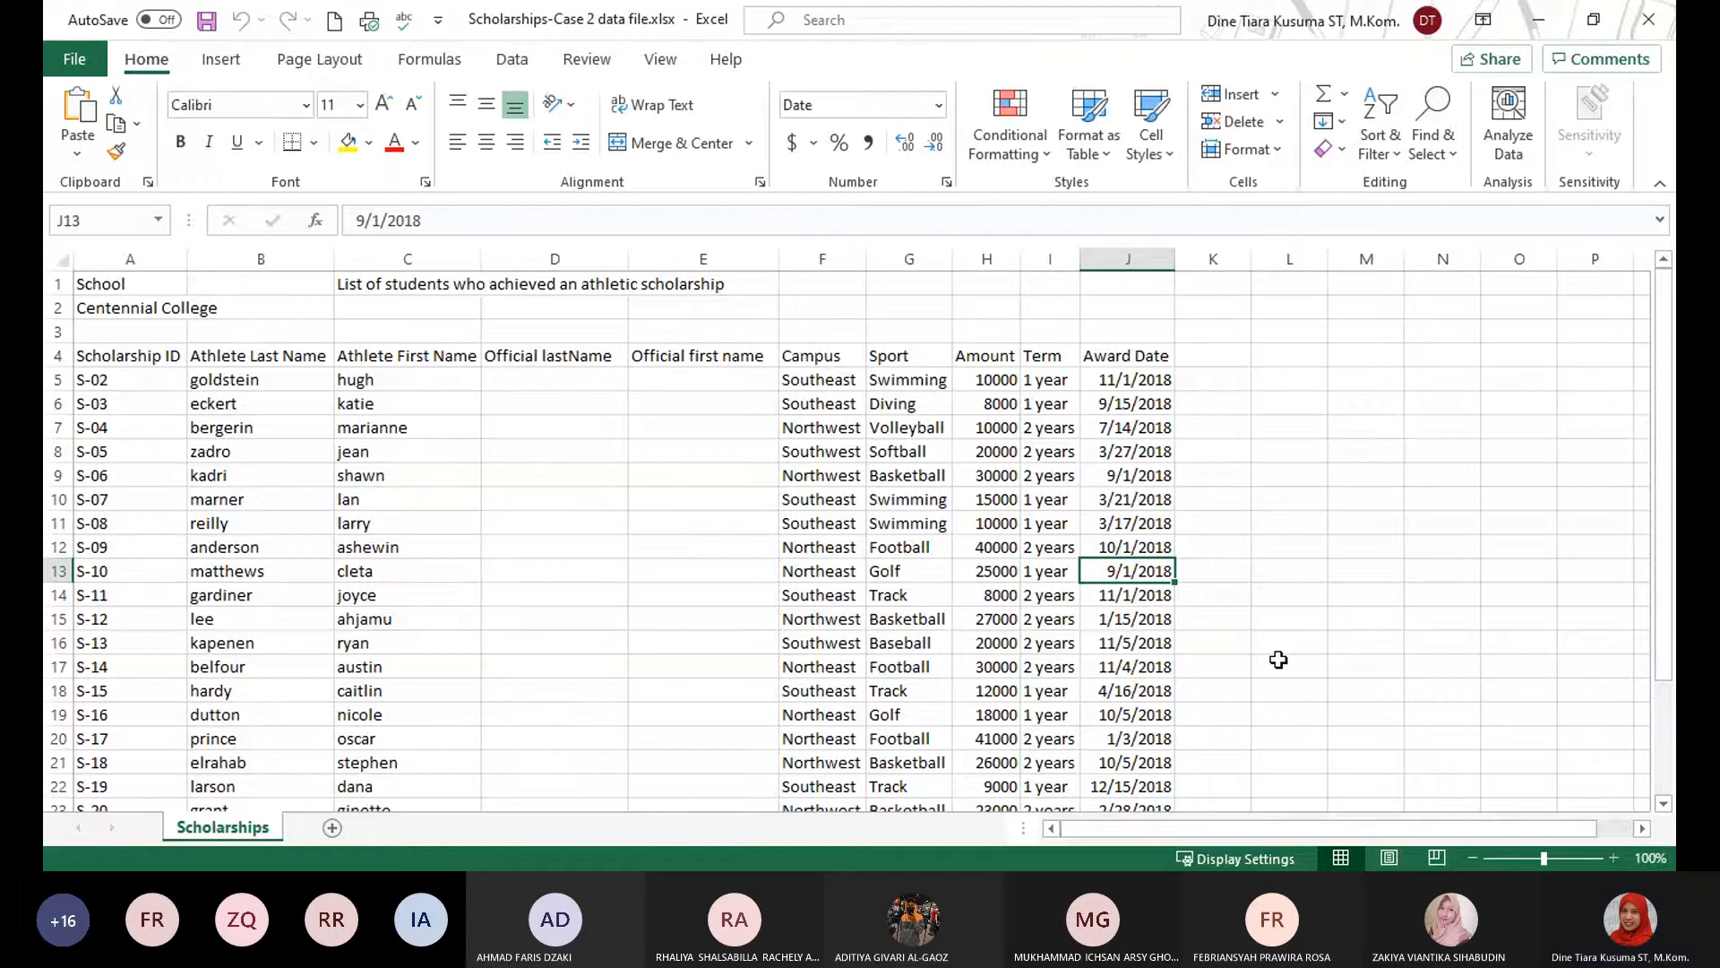
left_click(1387, 668)
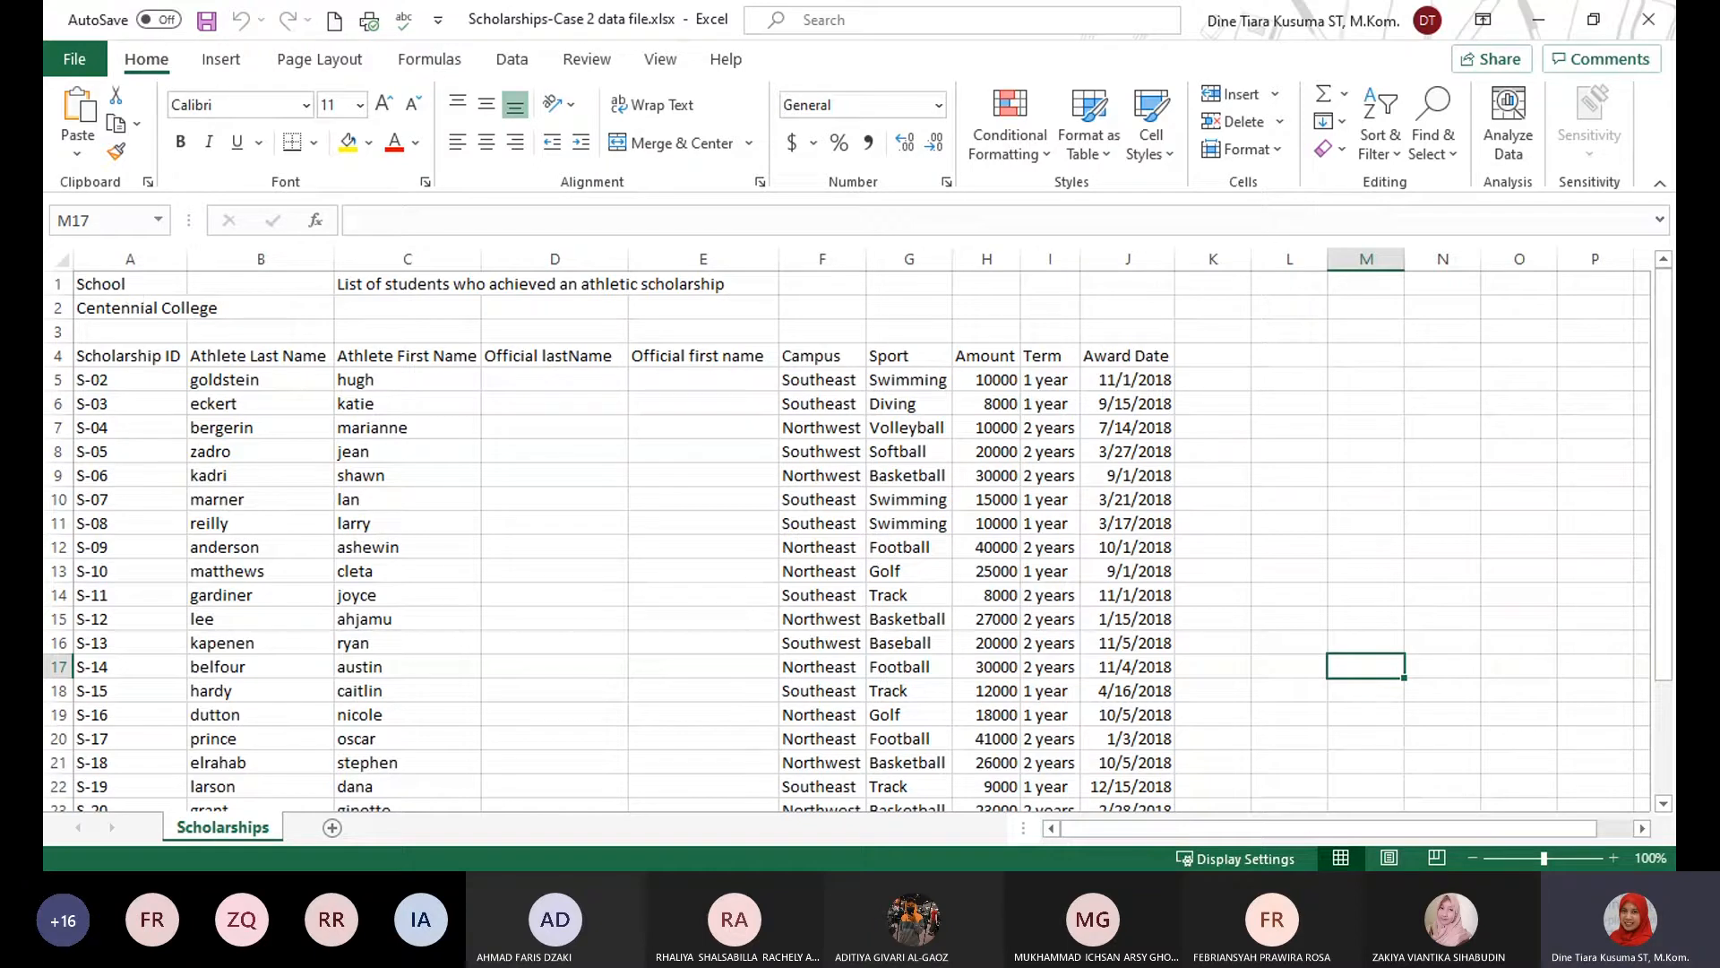
left_click(538, 691)
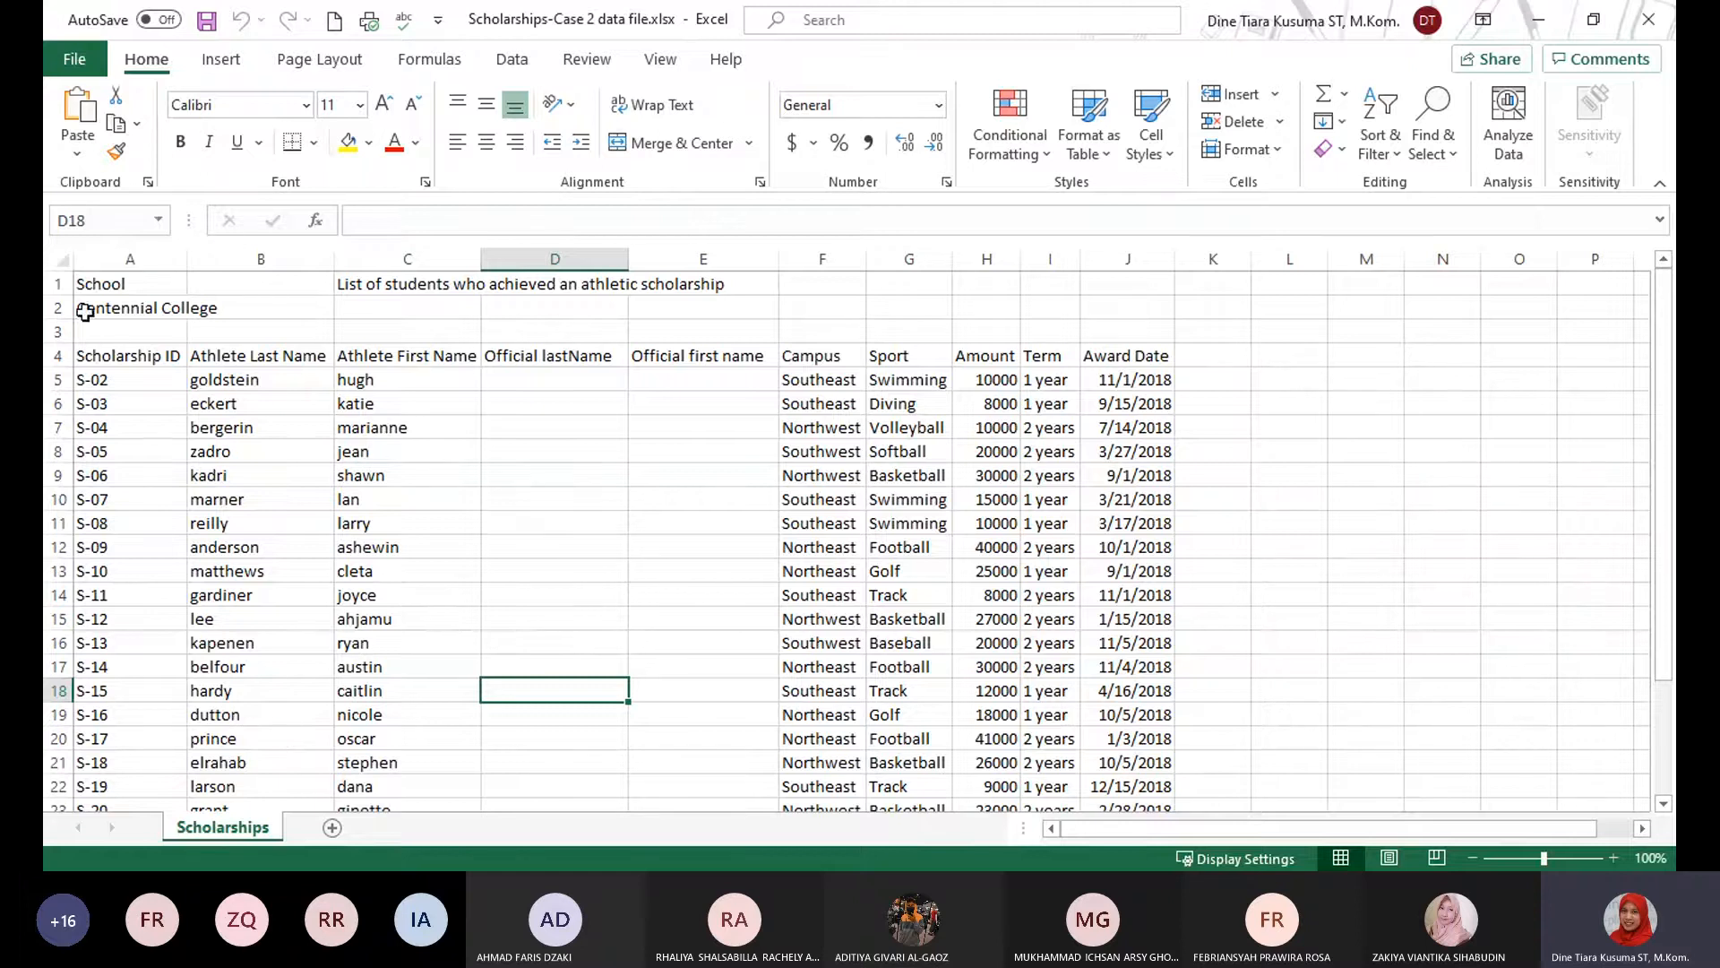
Hide rows 1 to 3, which hold the school name and list title above the column headers.
left_click(53, 284)
left_click(57, 334)
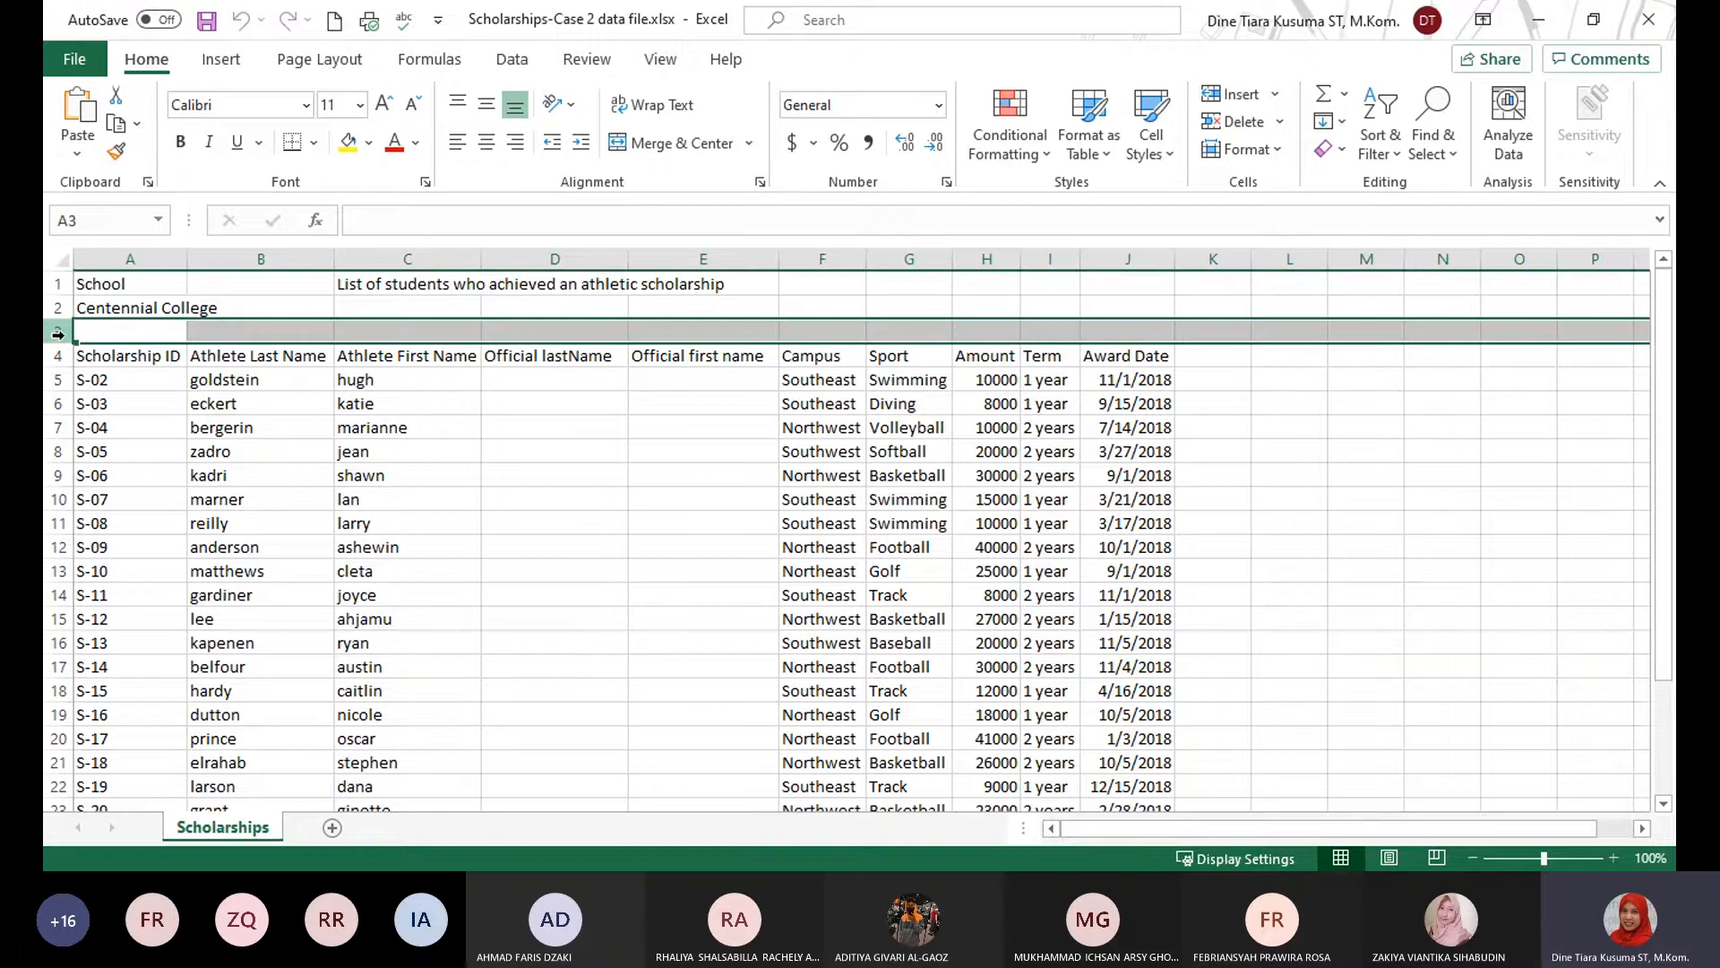
left_click_drag(63, 285, 56, 331)
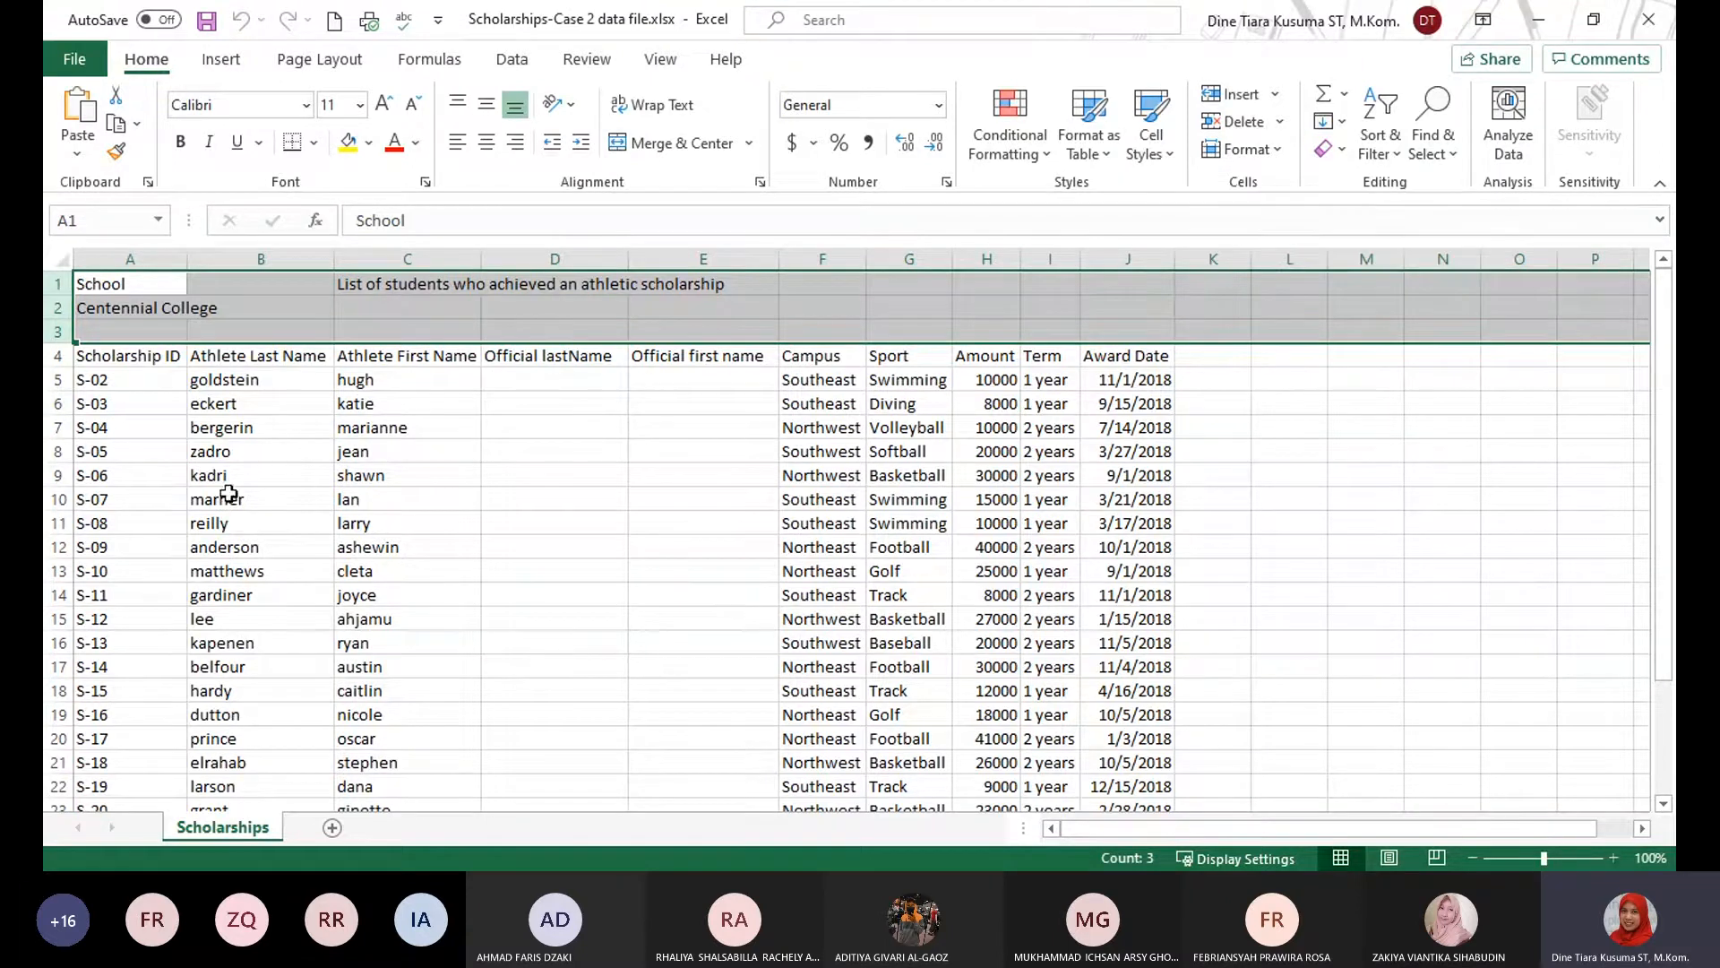
left_click(1271, 152)
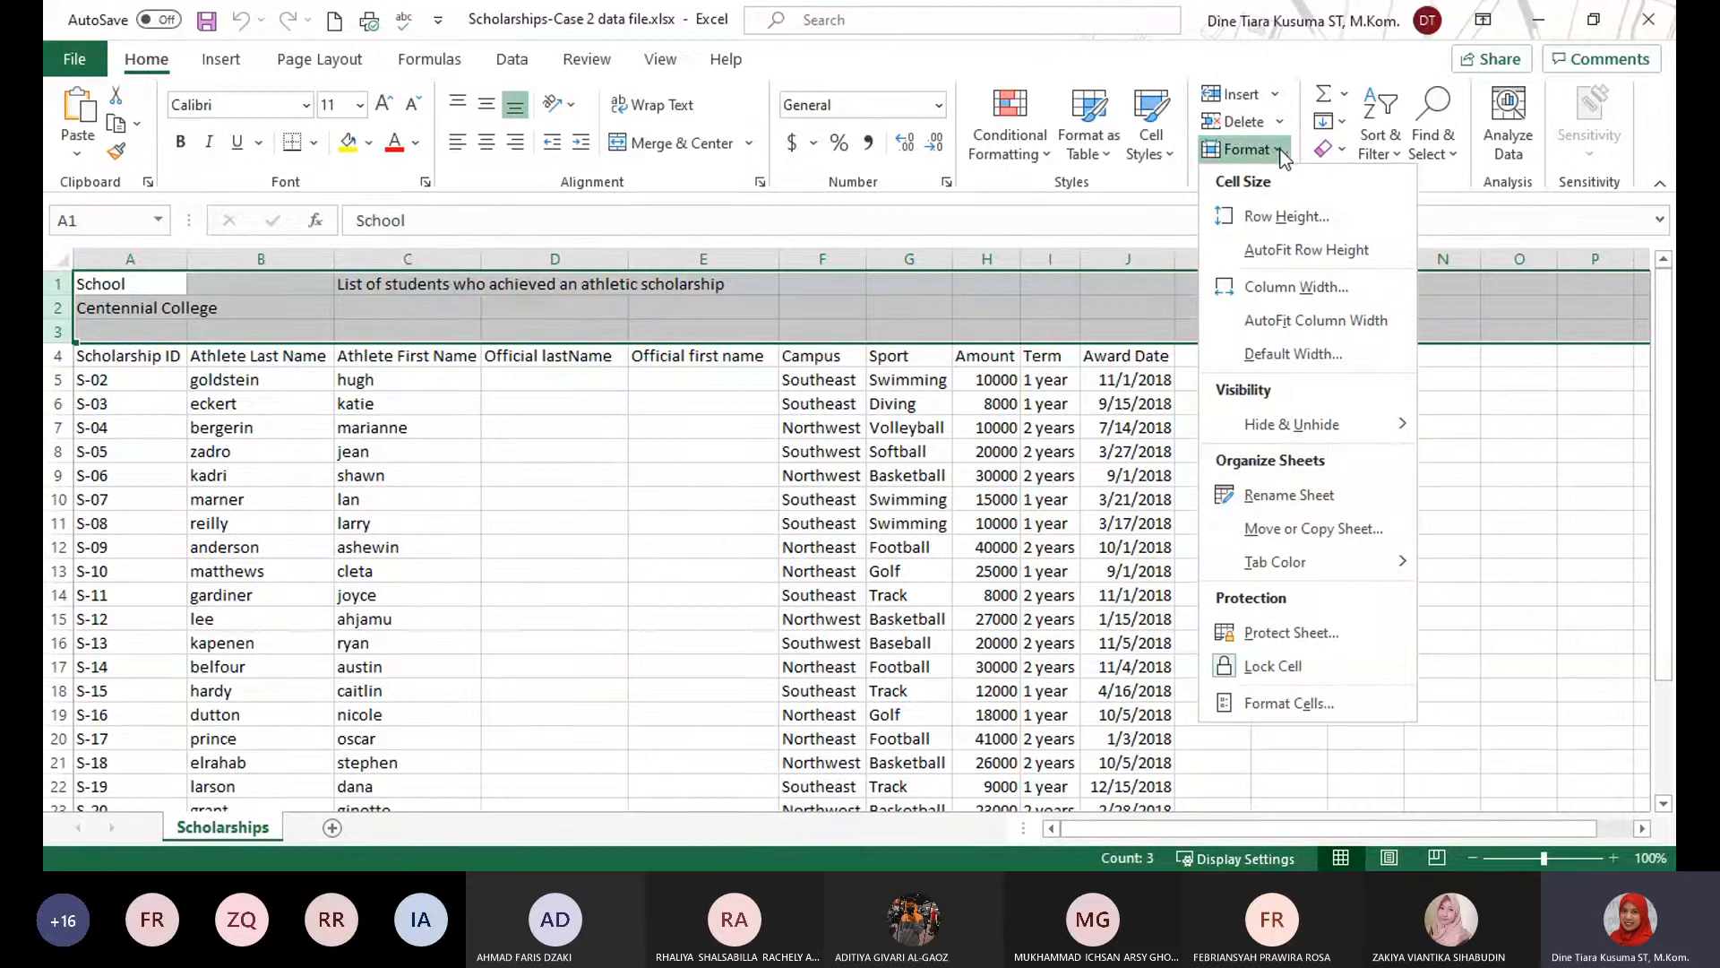
left_click(239, 325)
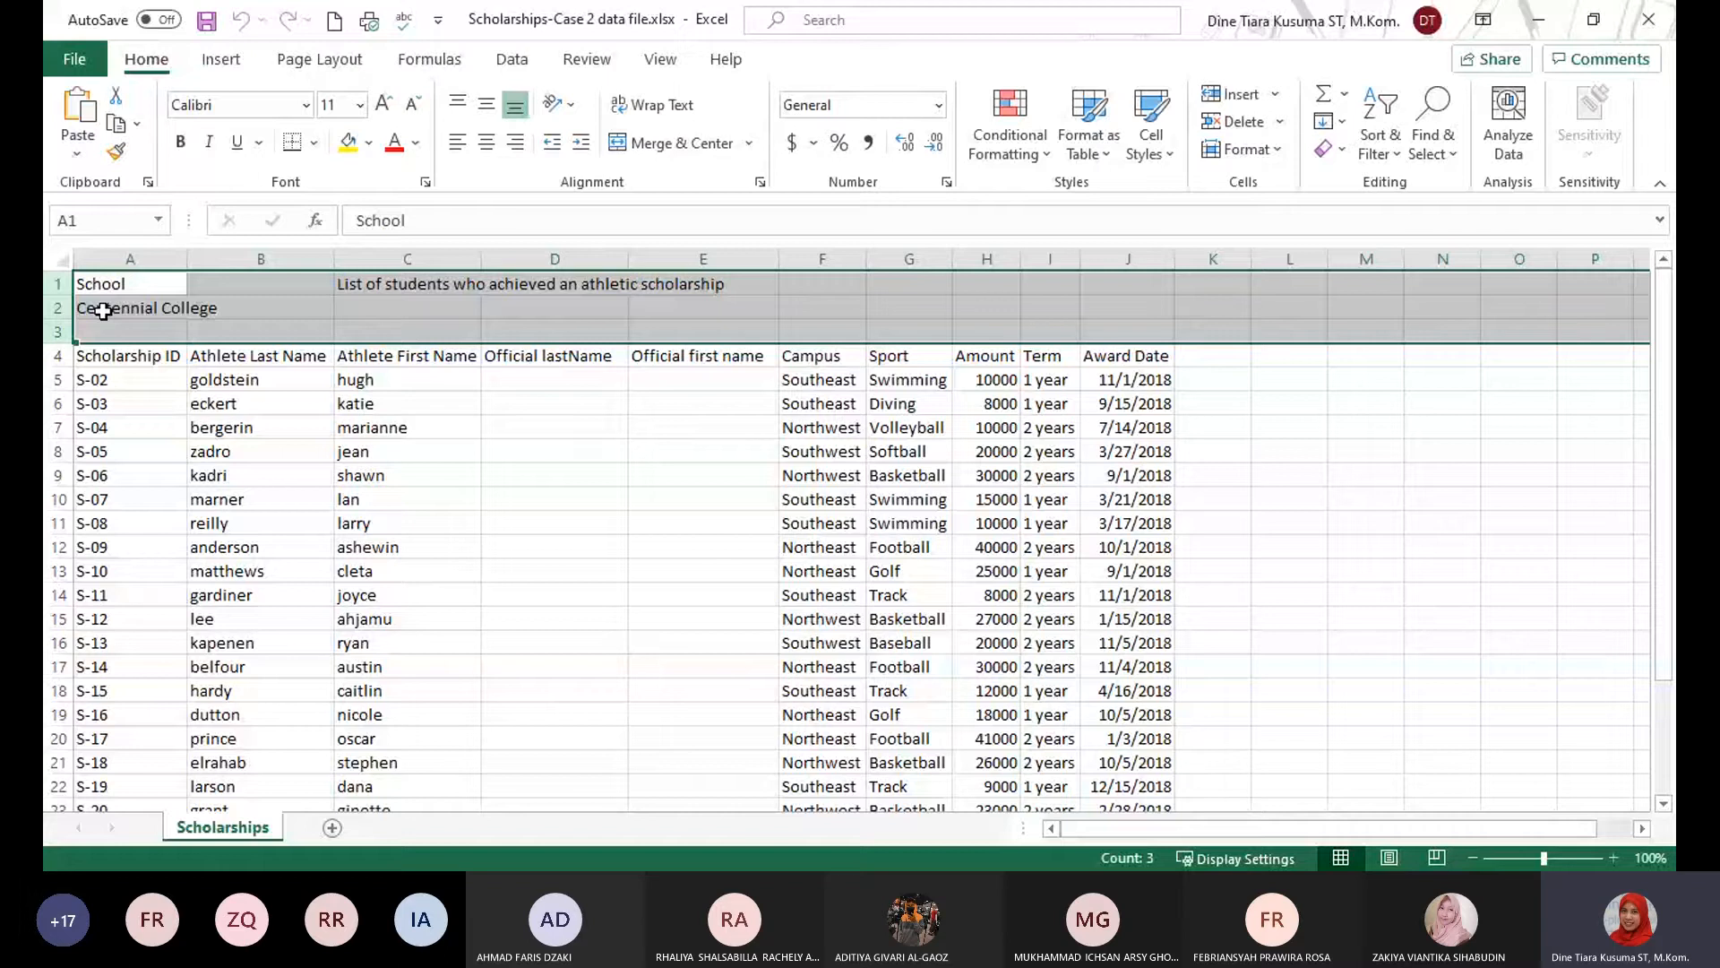
right_click(103, 311)
left_click(608, 592)
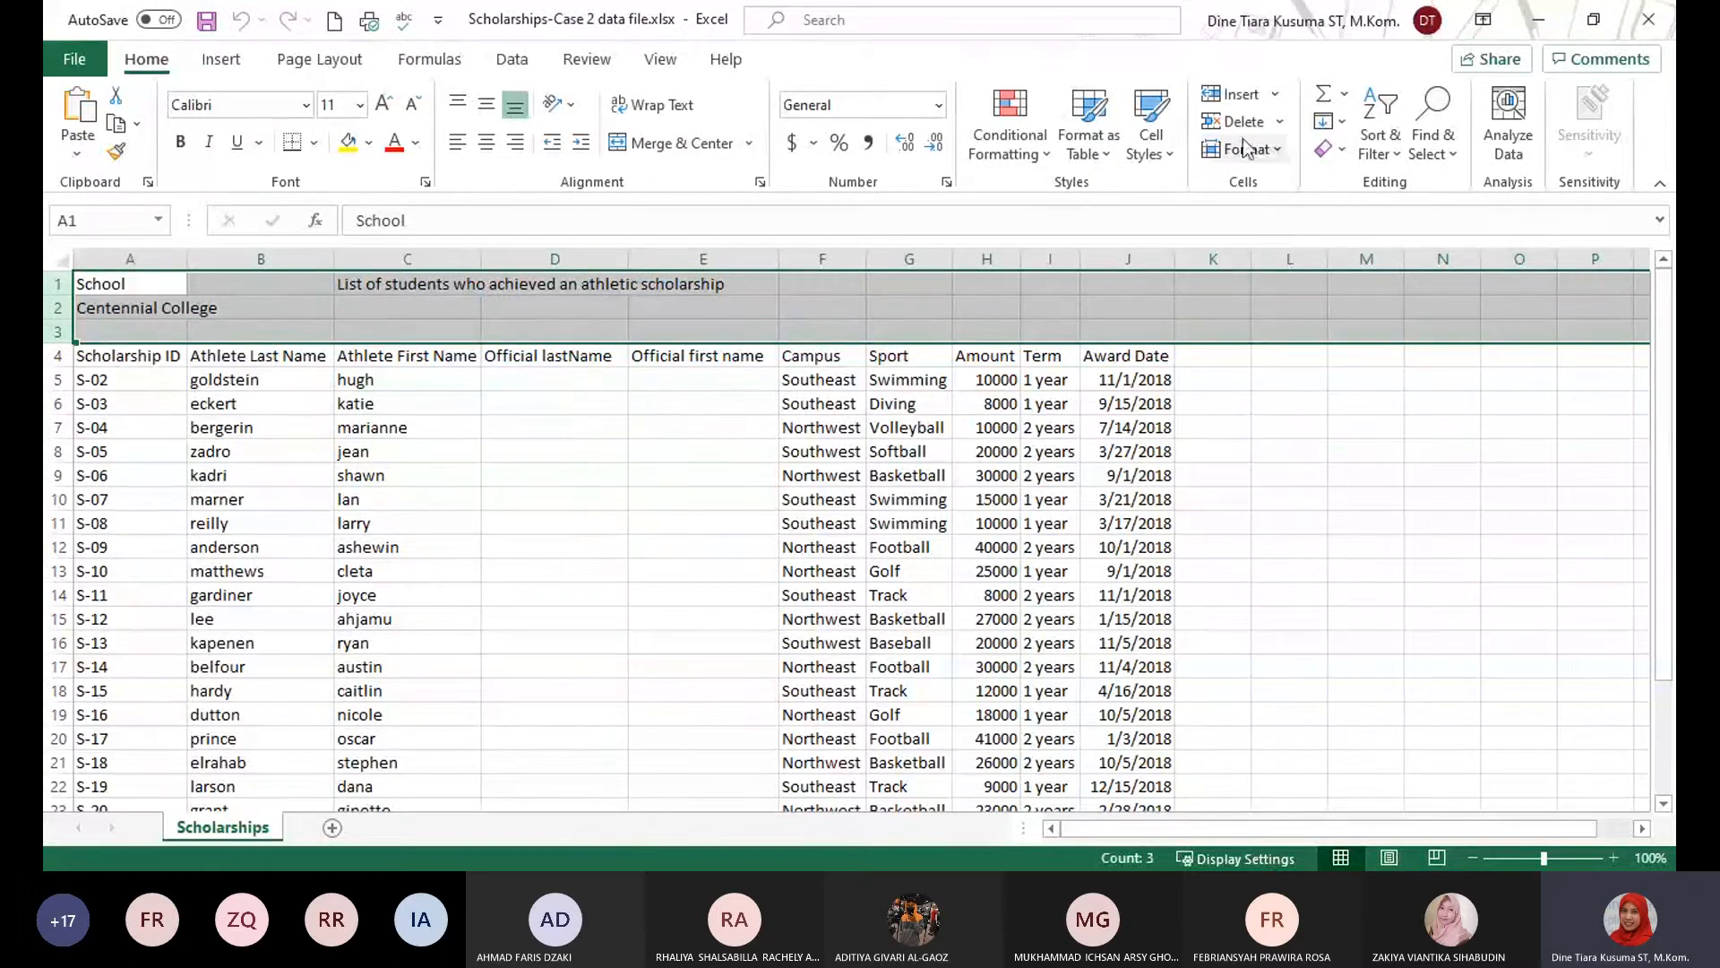
left_click(1281, 150)
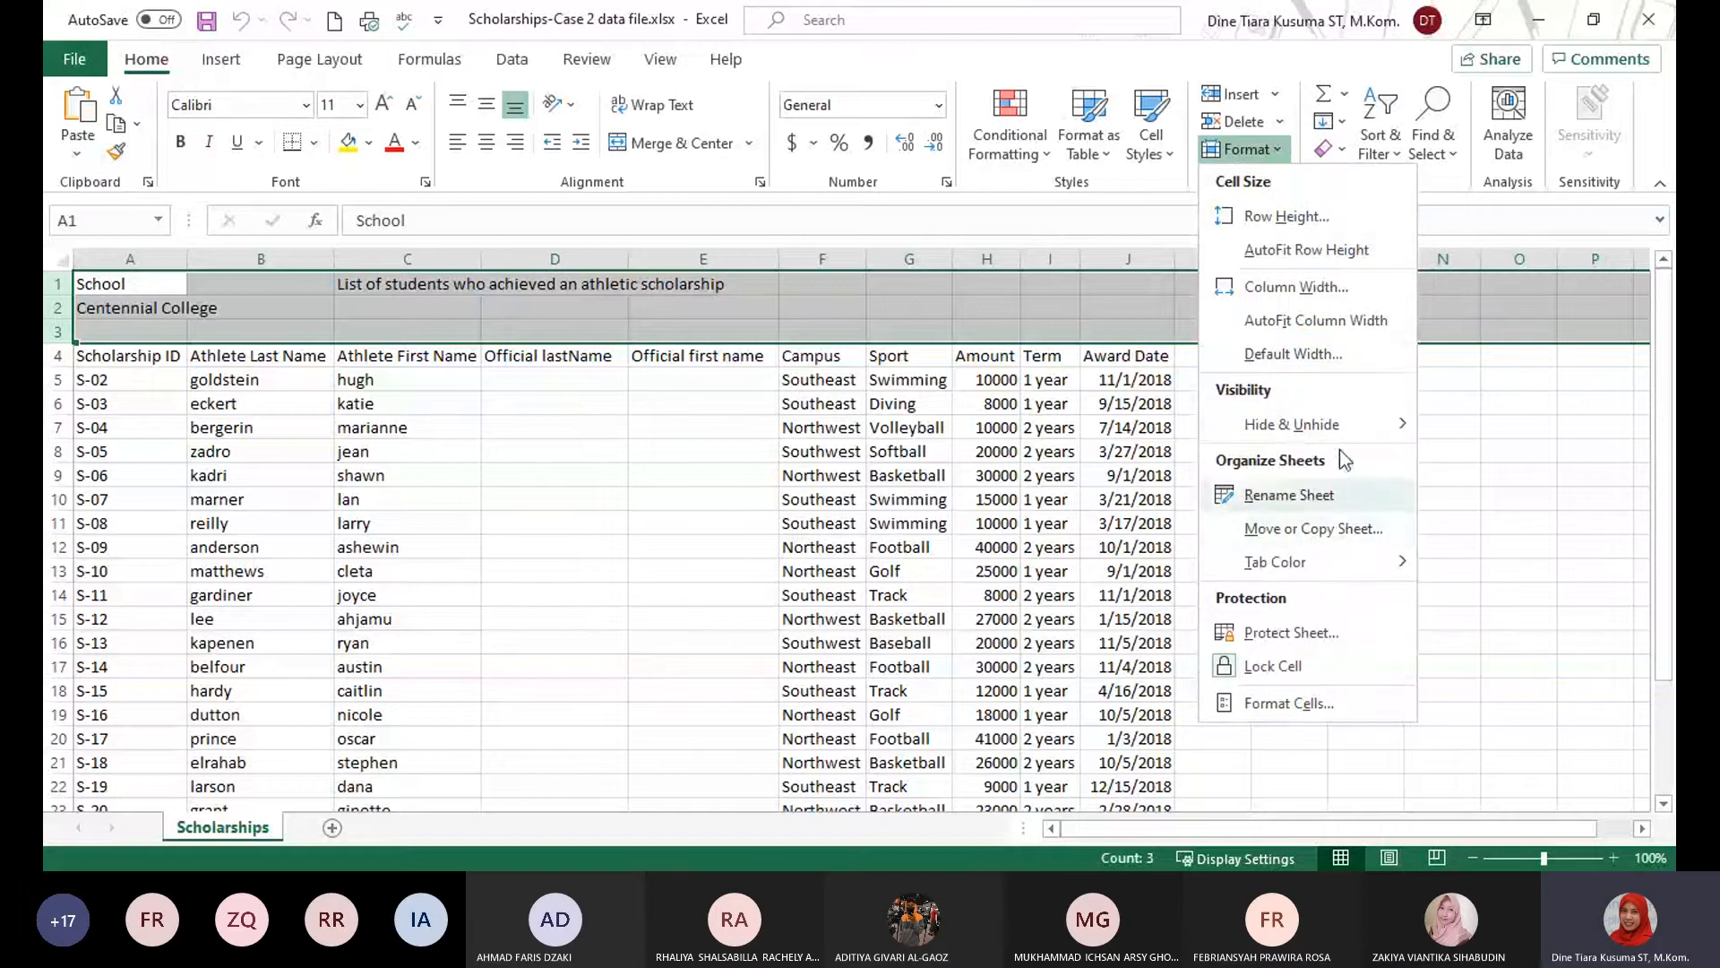
mouse_move(1342, 432)
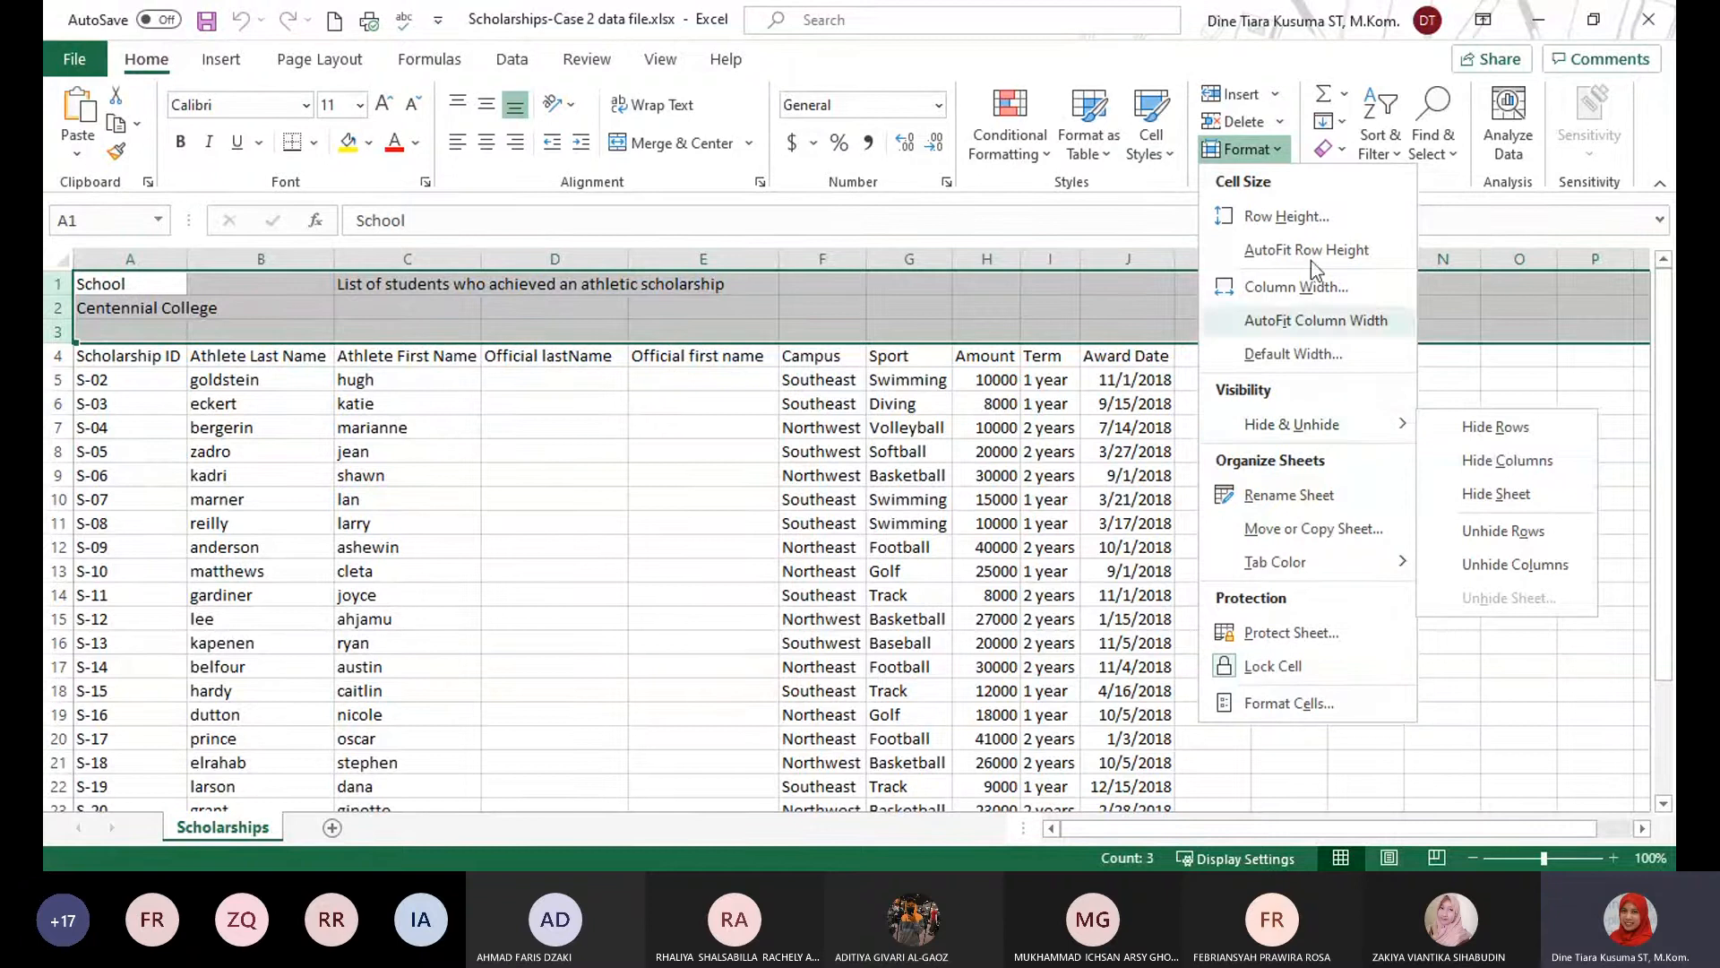
left_click(1276, 154)
left_click(1276, 154)
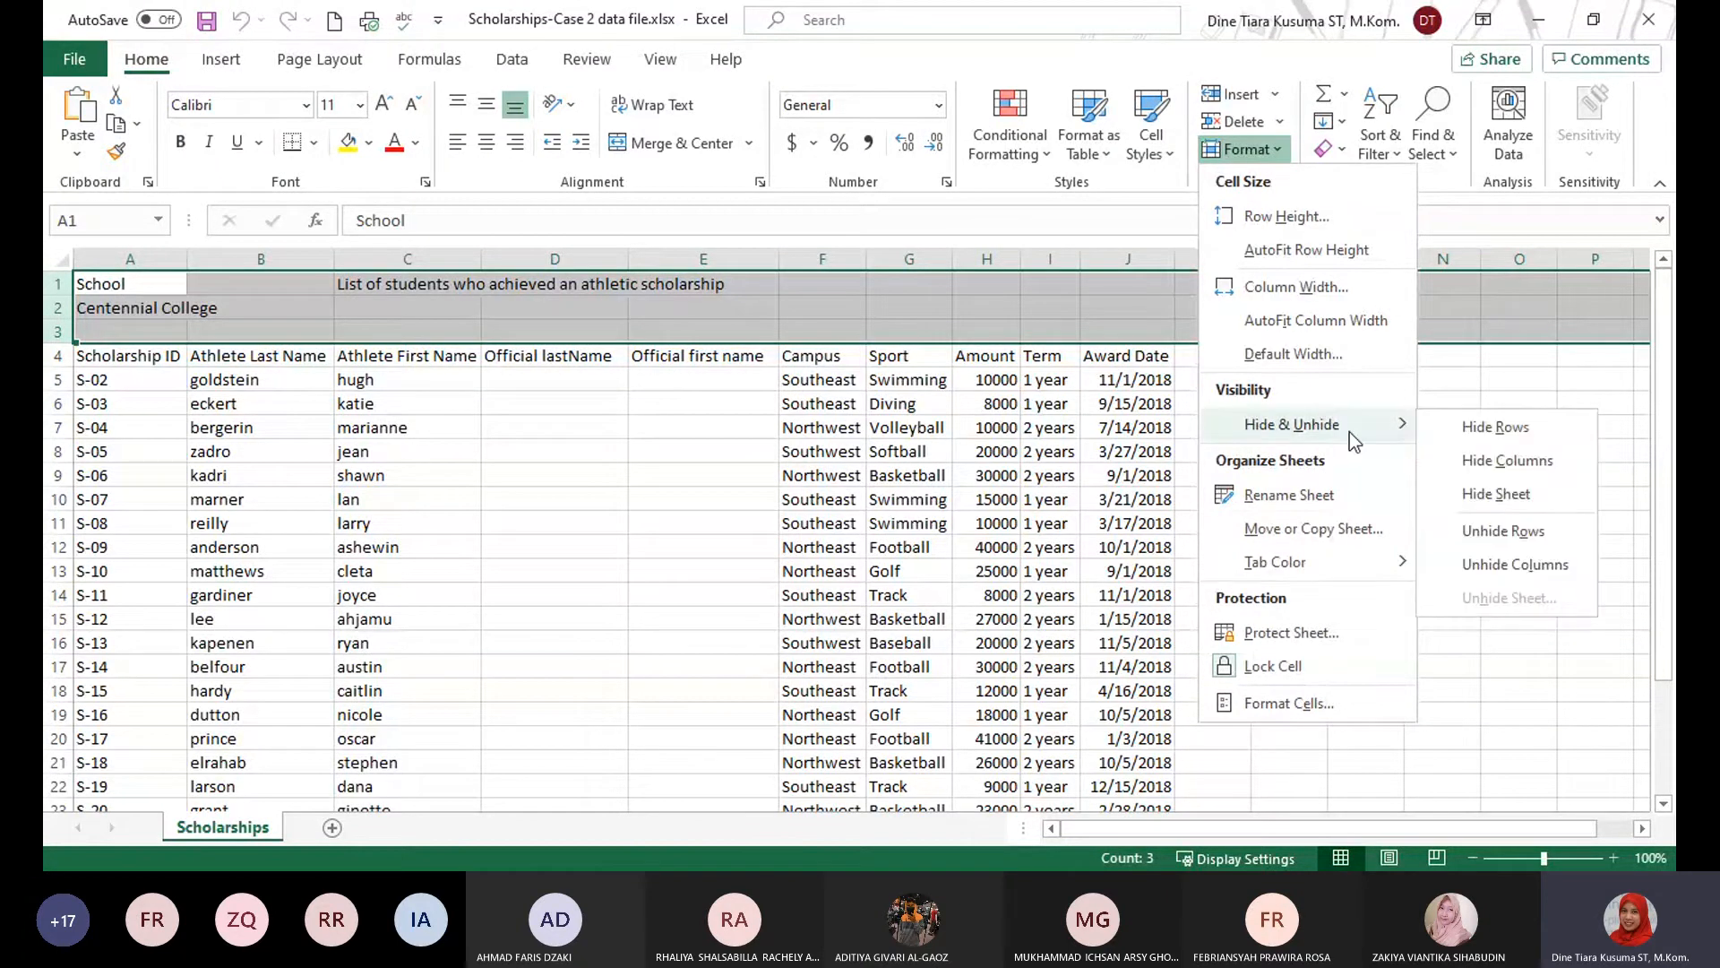
left_click(1455, 432)
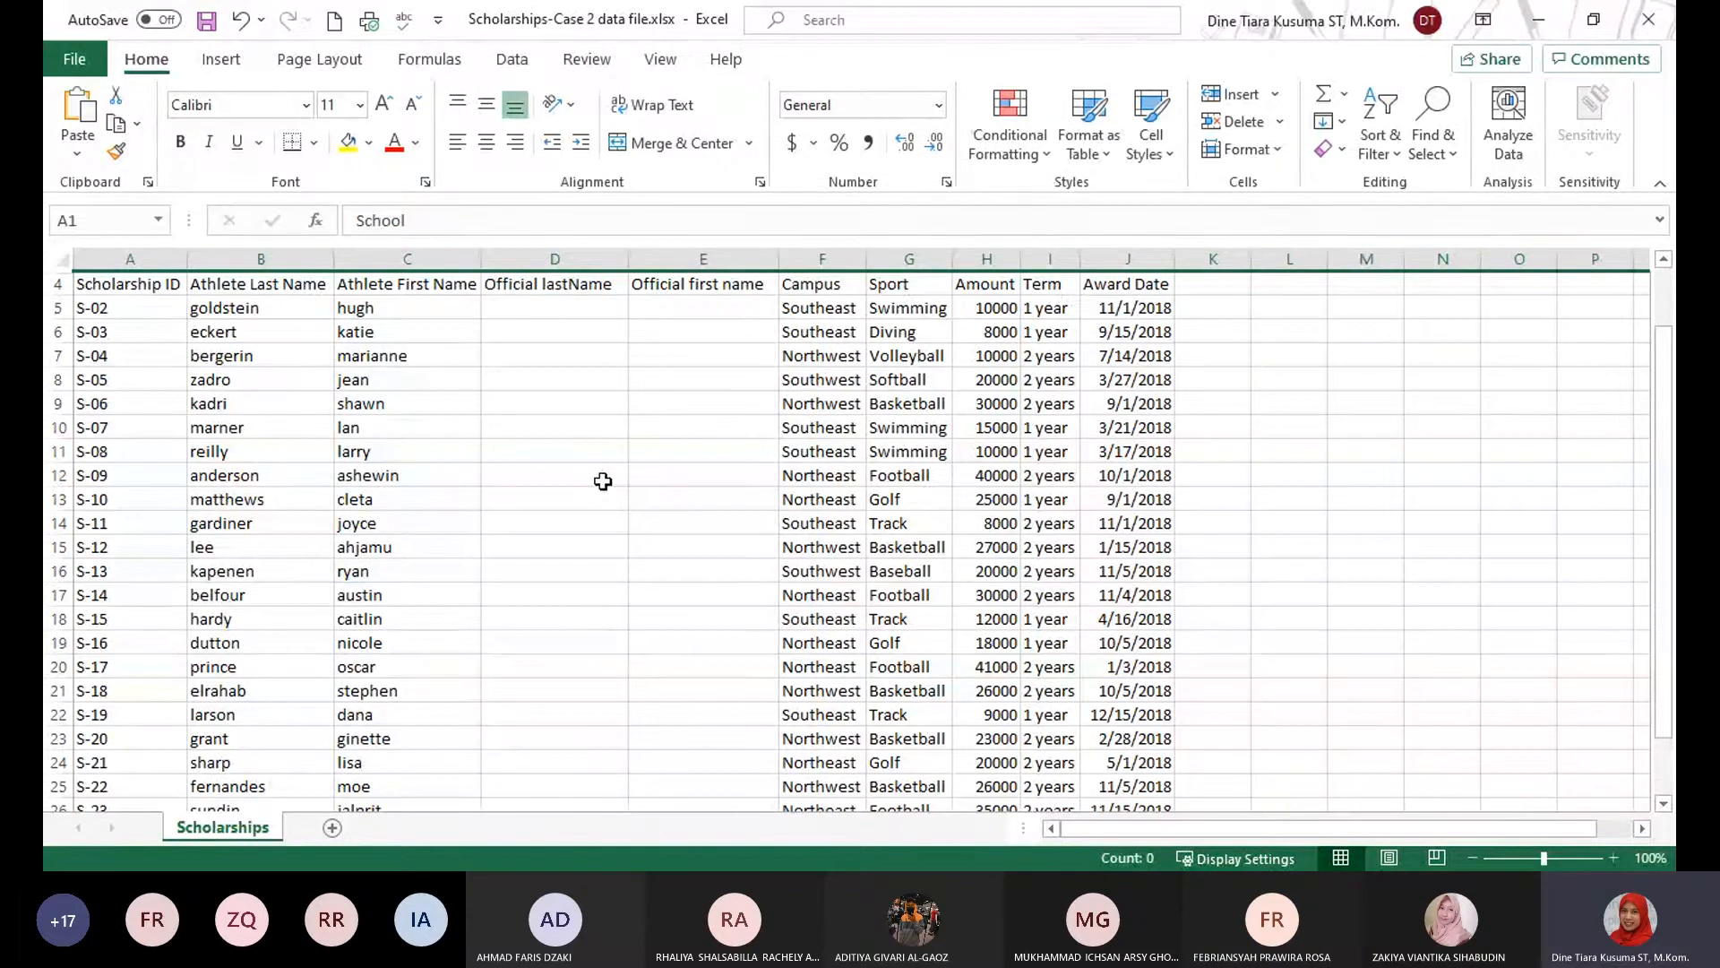
key("alt+Tab")
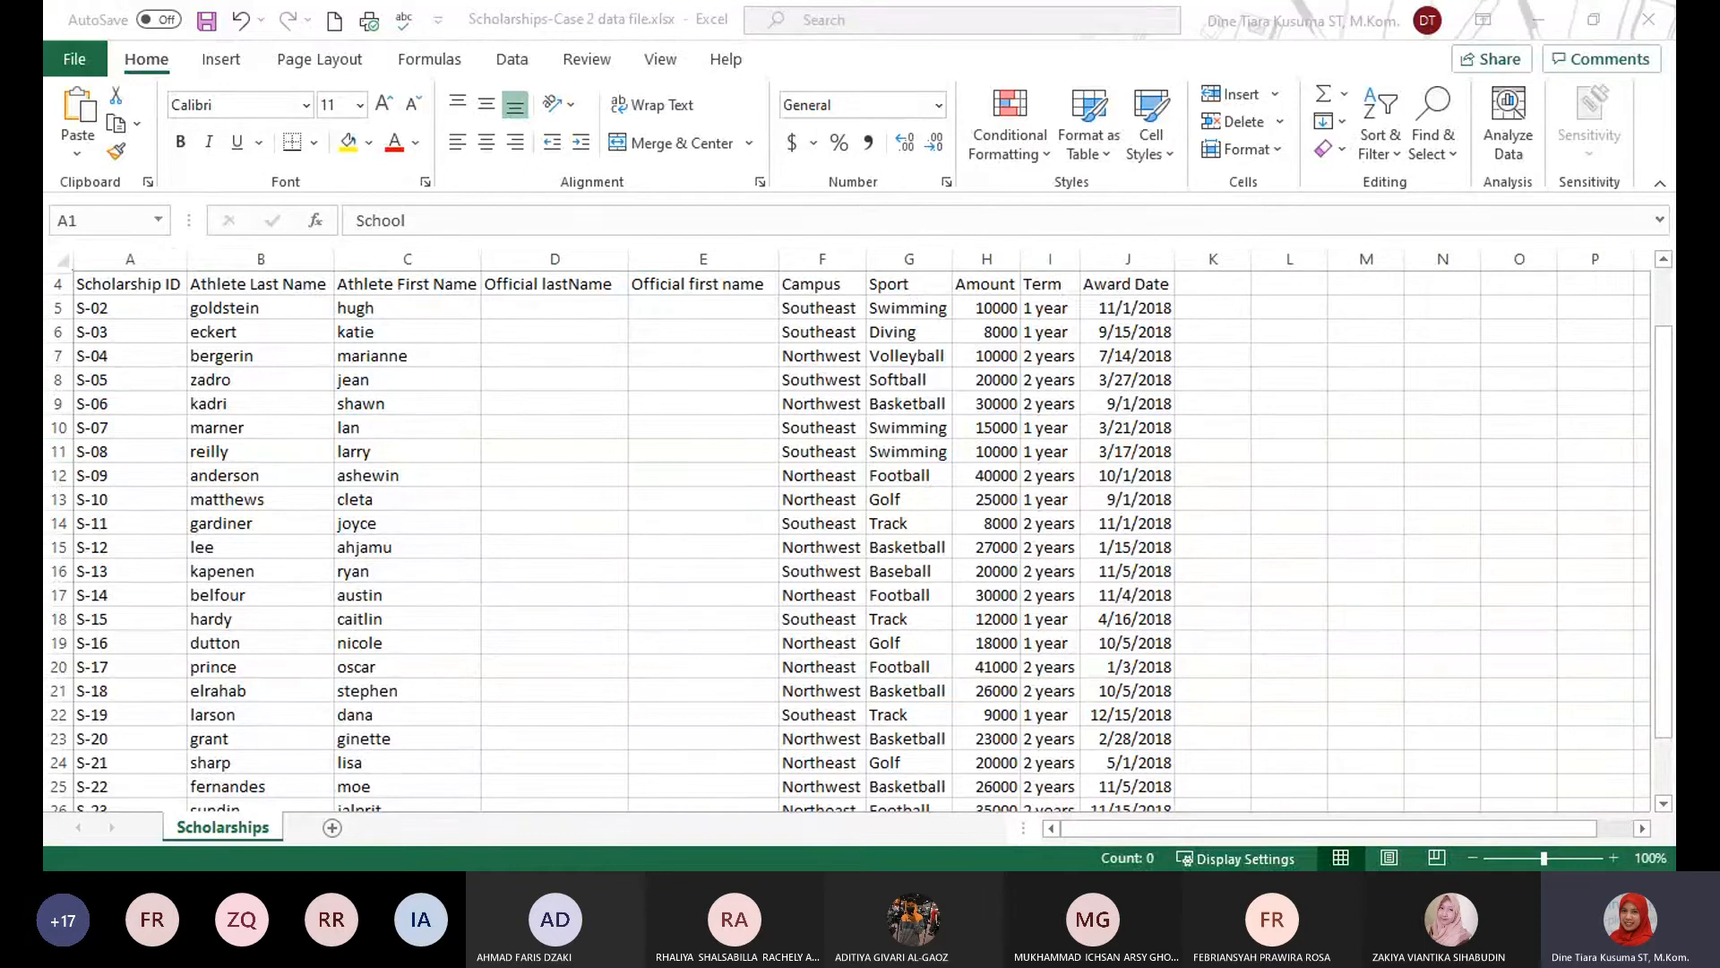
left_click(1153, 382)
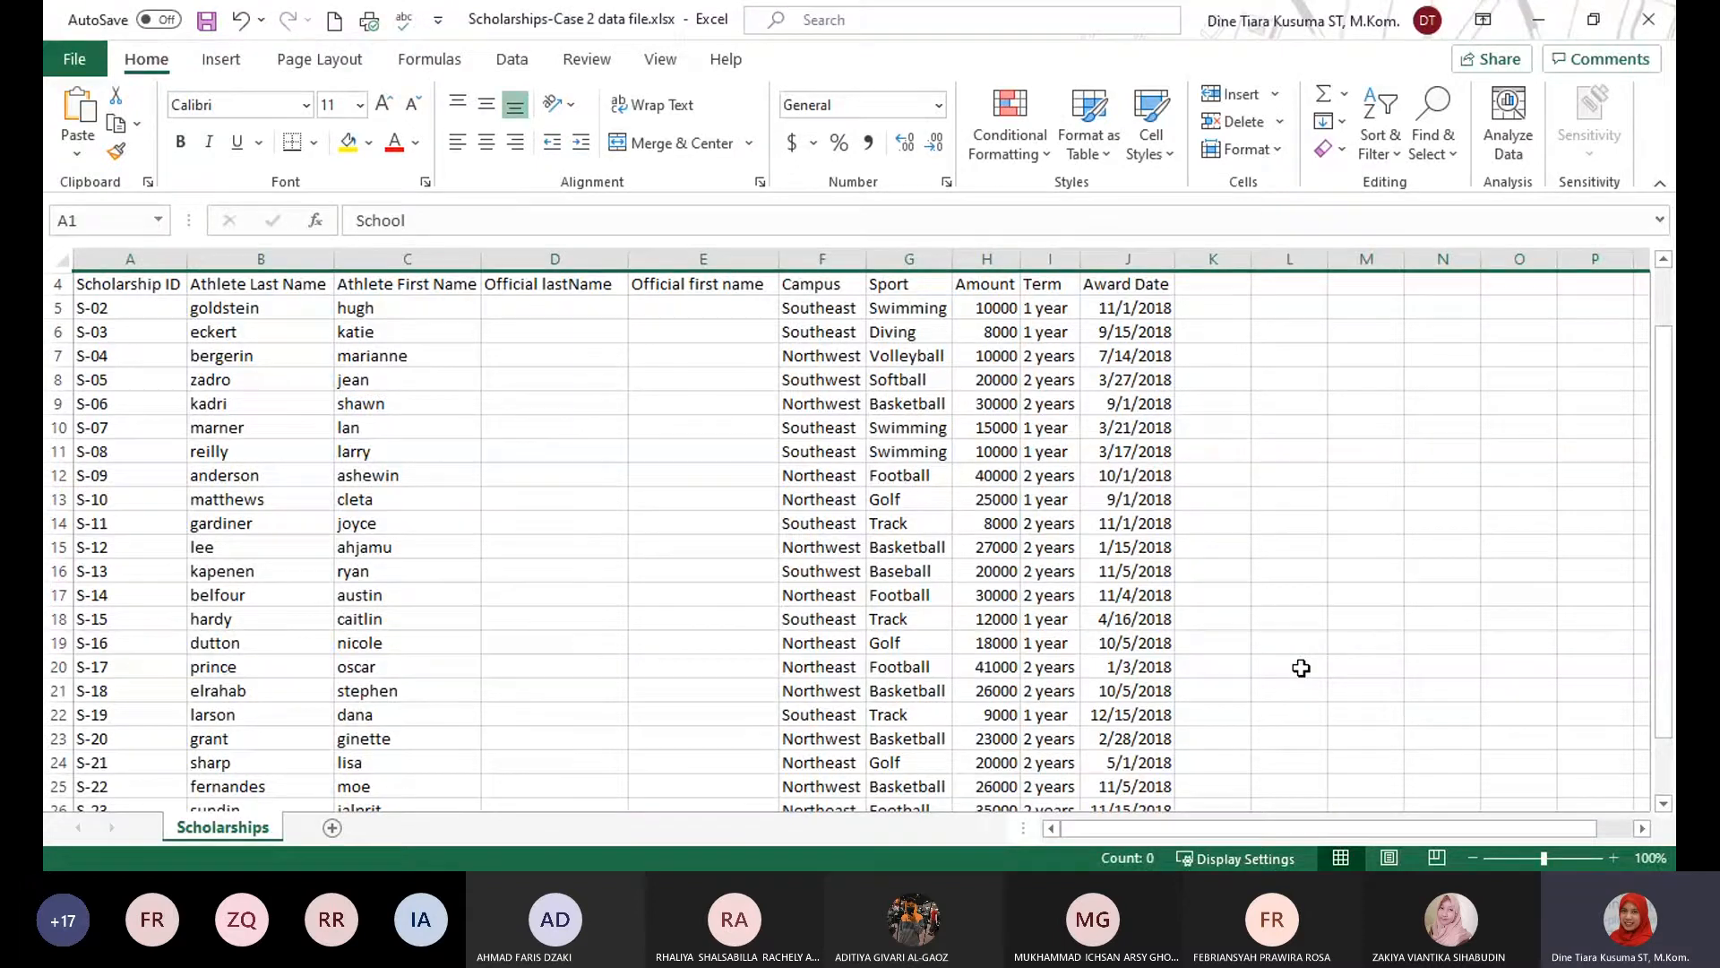
left_click(1385, 572)
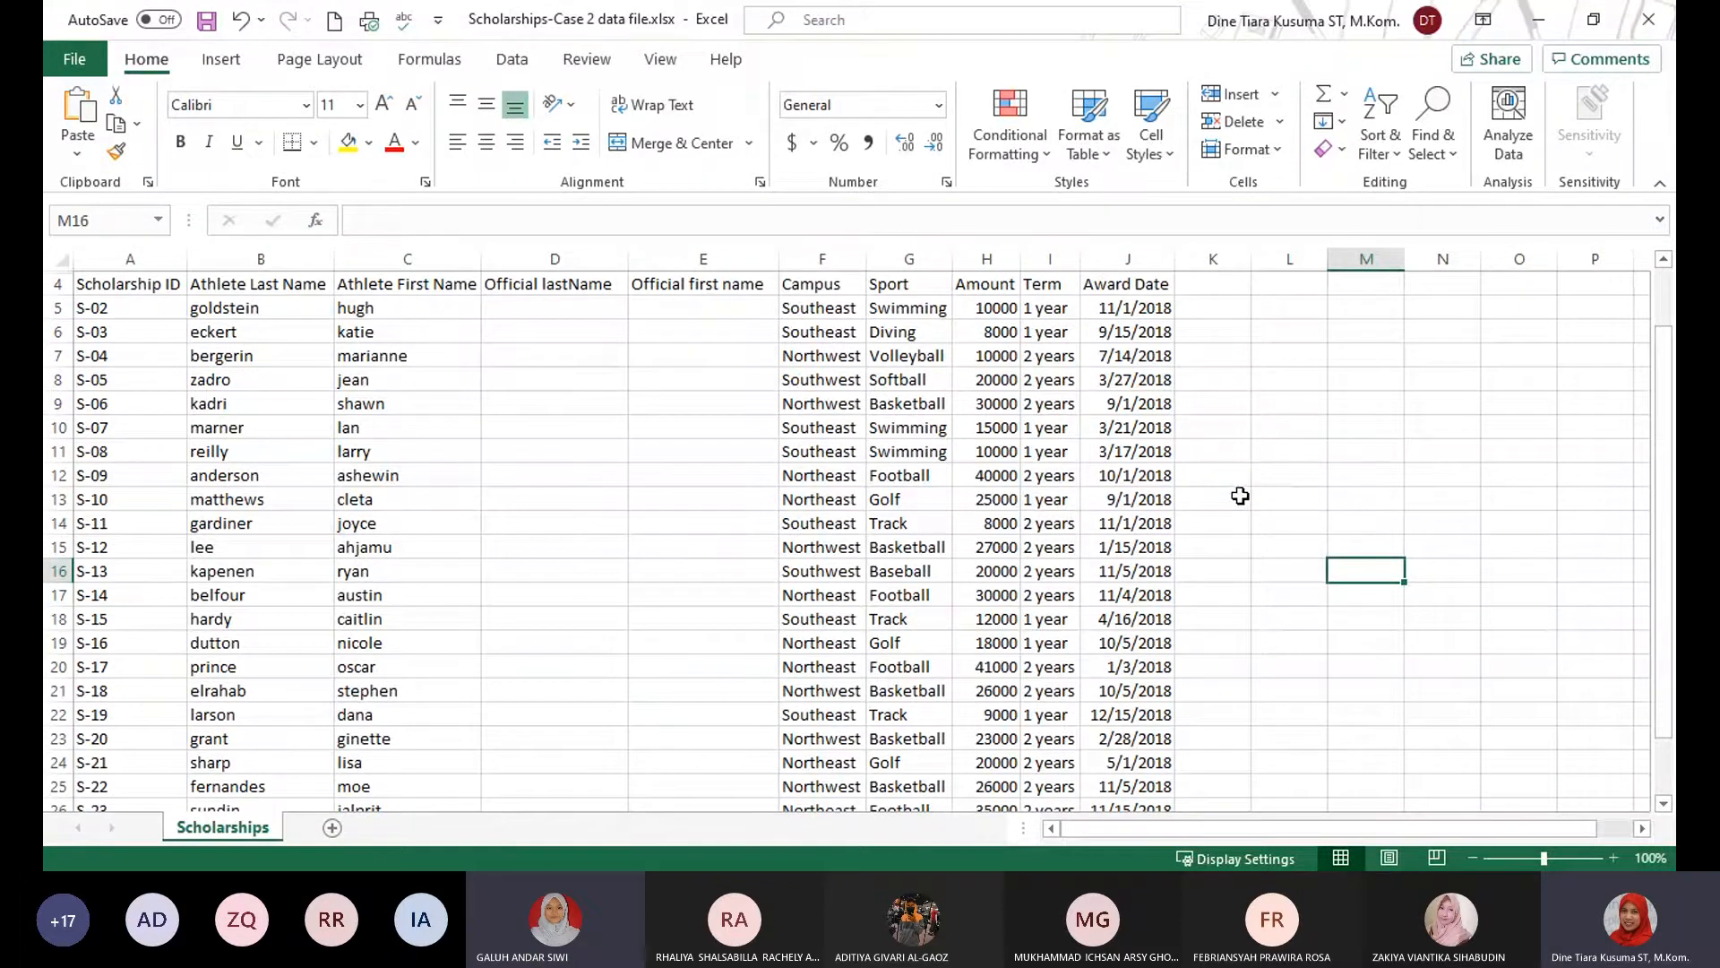
Delete the entire Term column from the Scholarships sheet.
left_click(1040, 260)
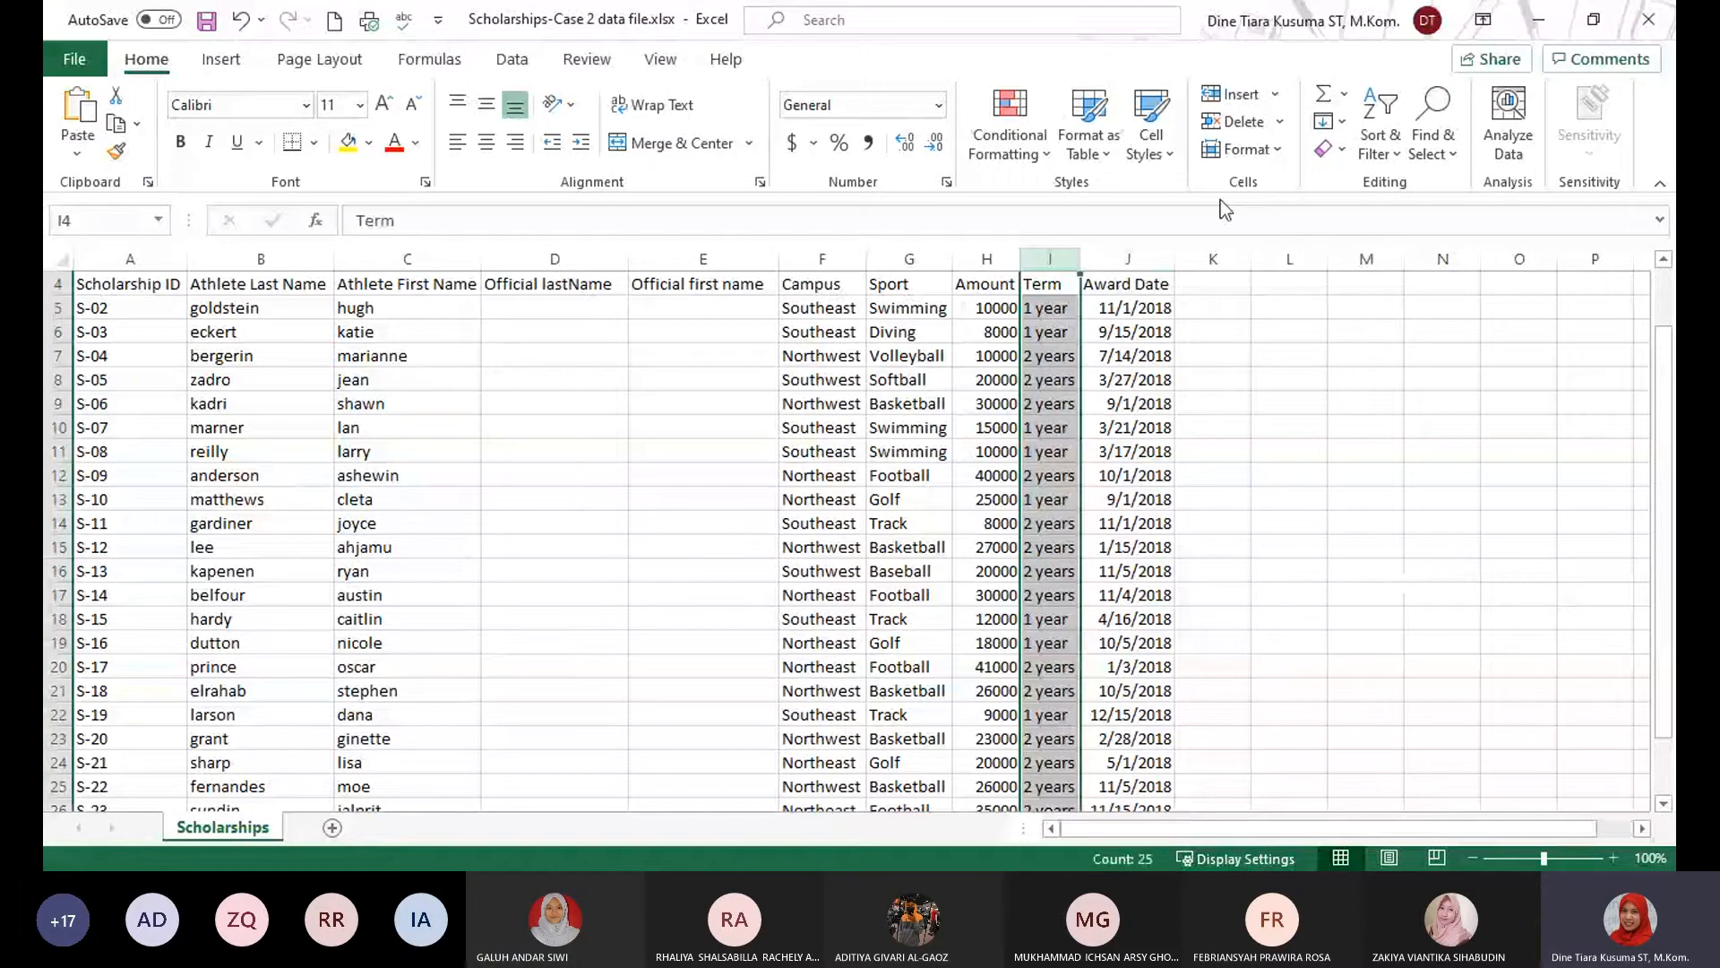
left_click(1276, 123)
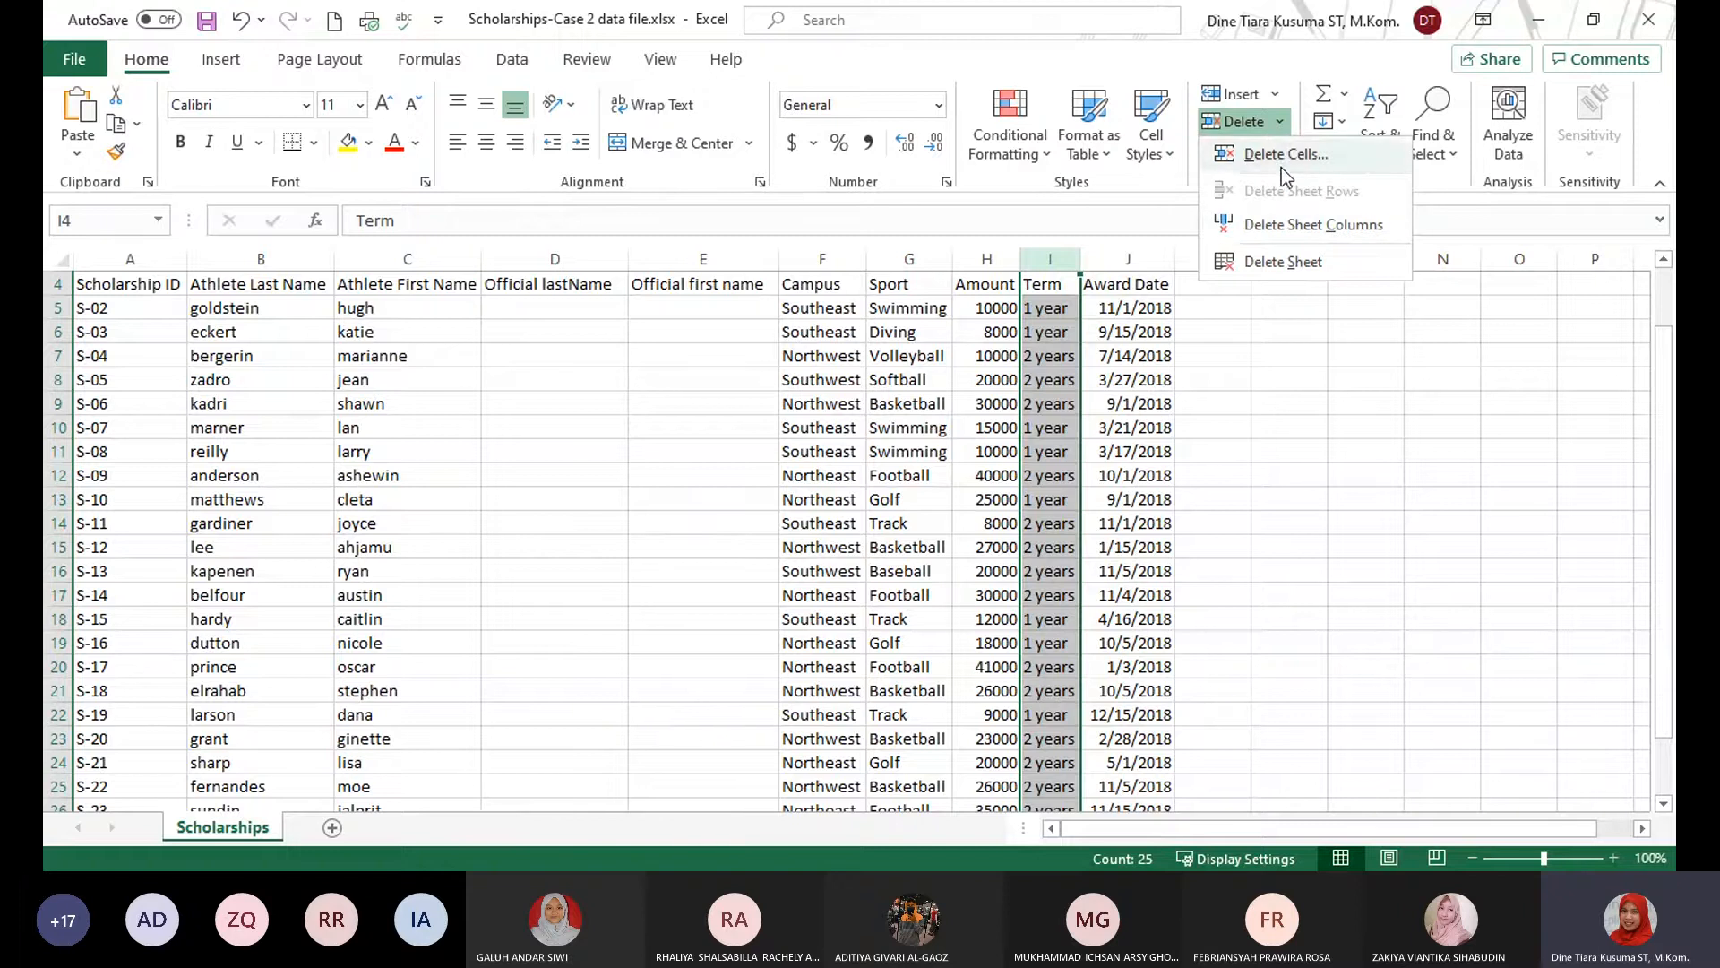
left_click(1274, 228)
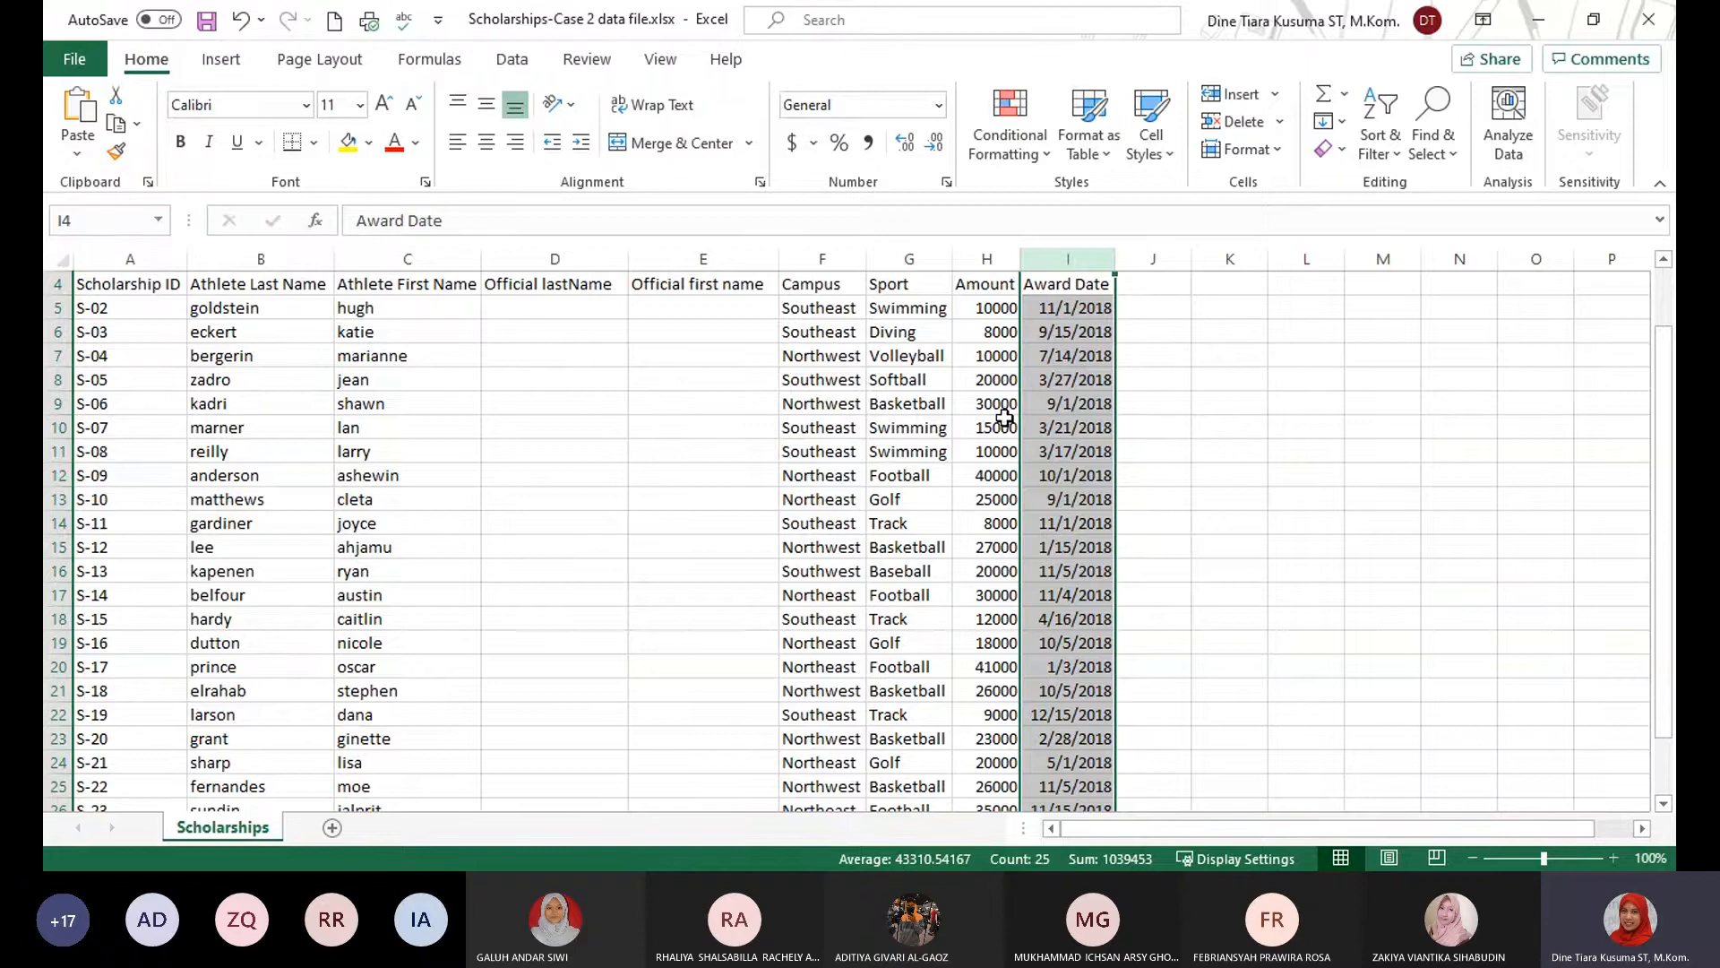
key("ctrl+z")
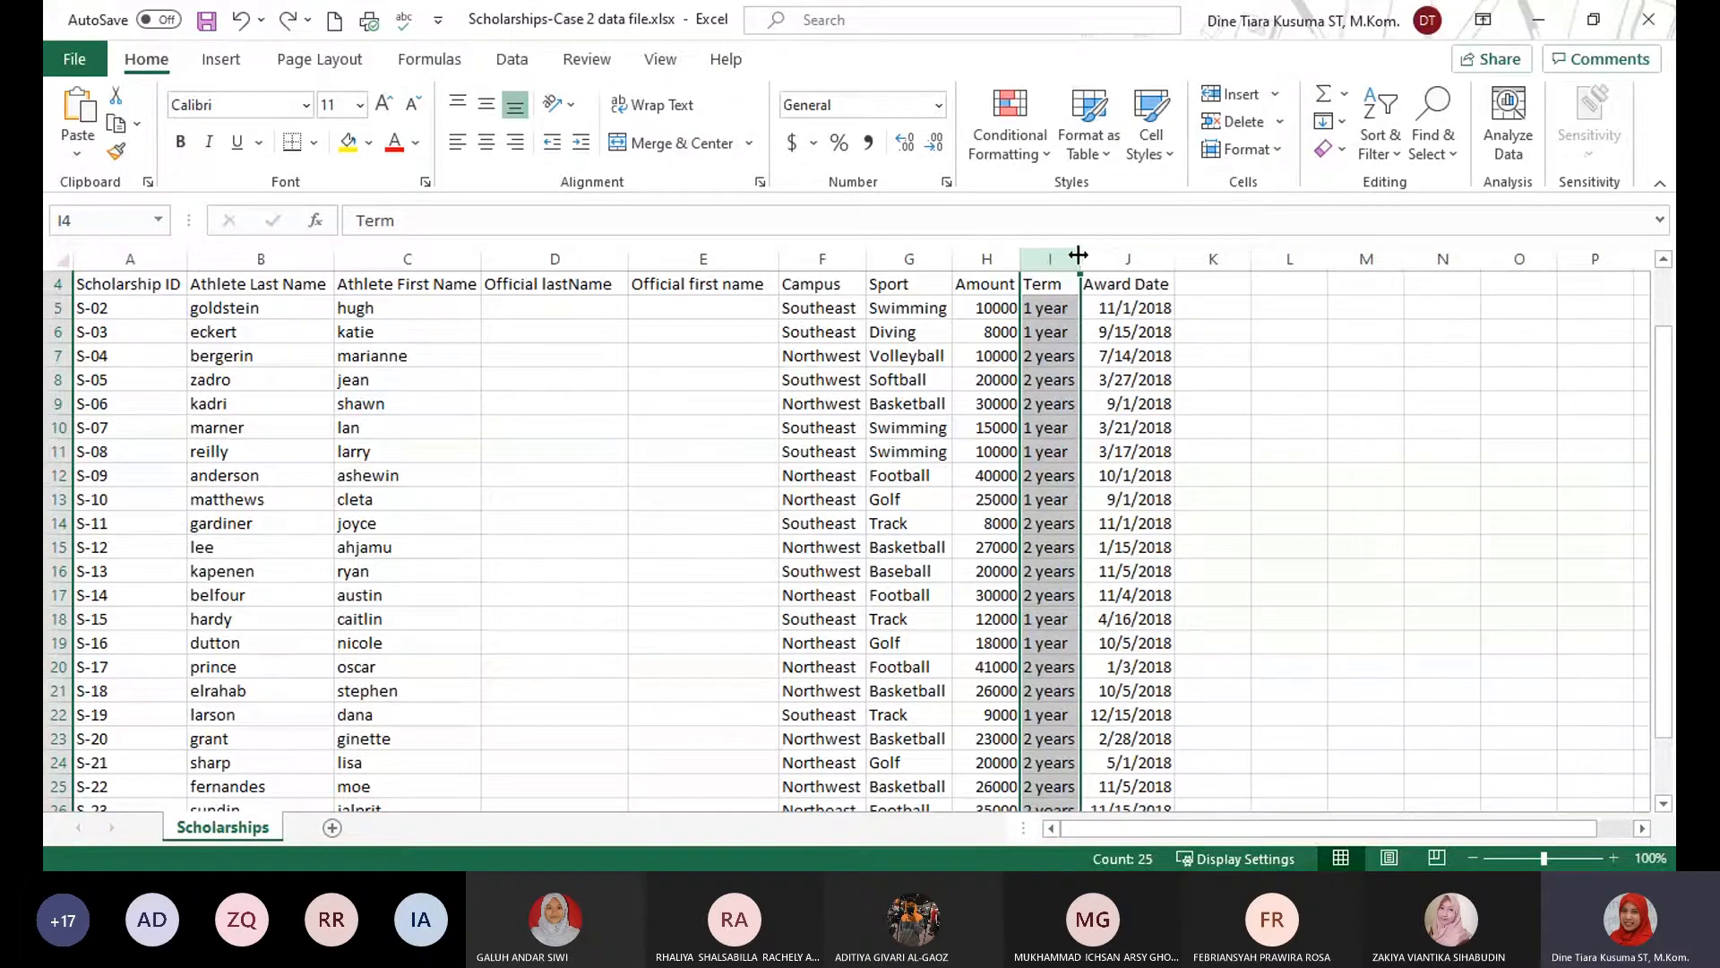
left_click(1280, 121)
left_click(1308, 223)
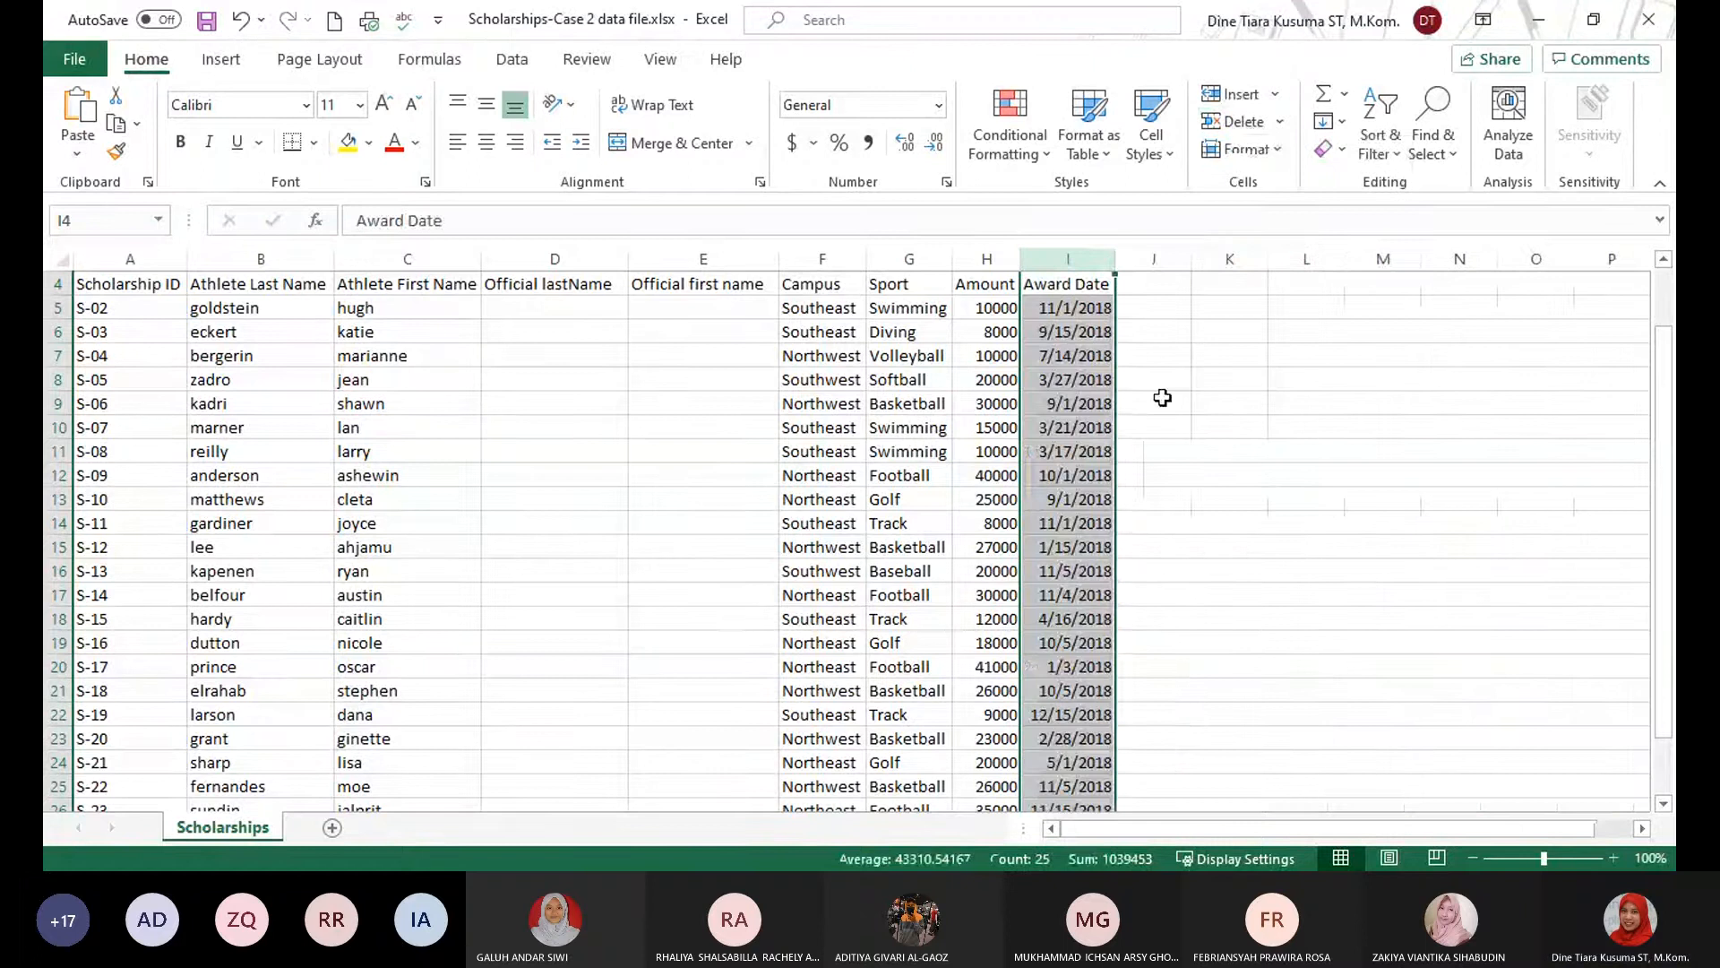
left_click(1149, 394)
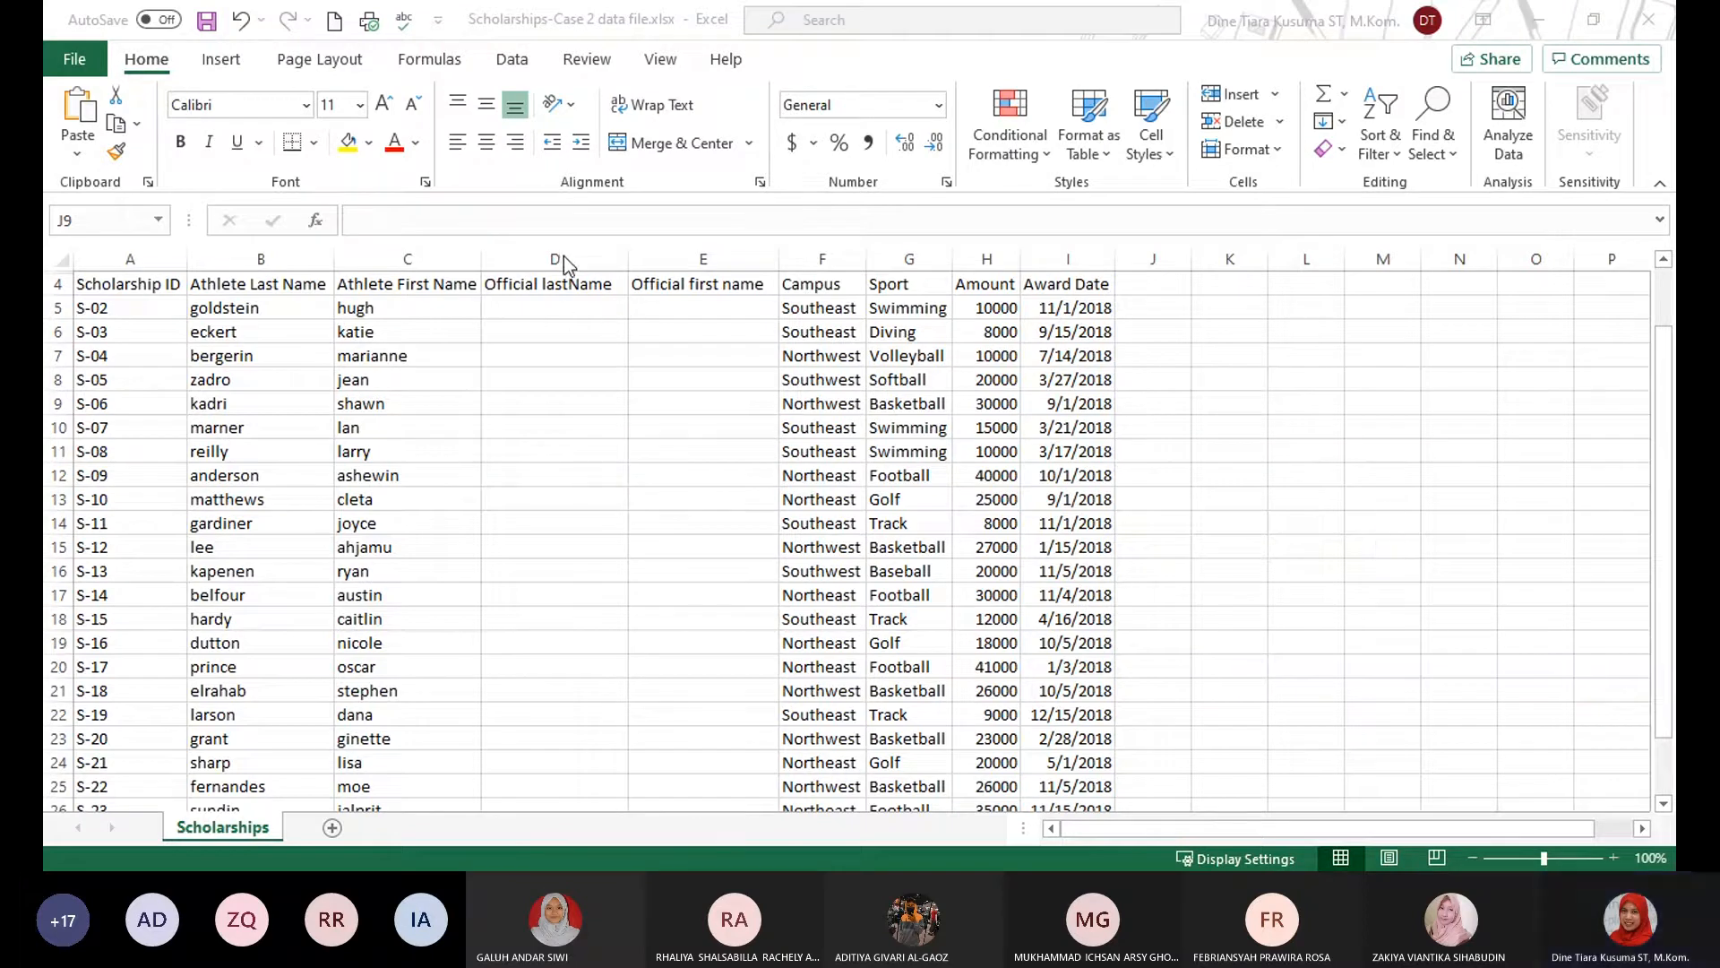
Insert the PROPER function in cell D5, referencing B5, to convert the first athlete's last name to proper case.
left_click(571, 308)
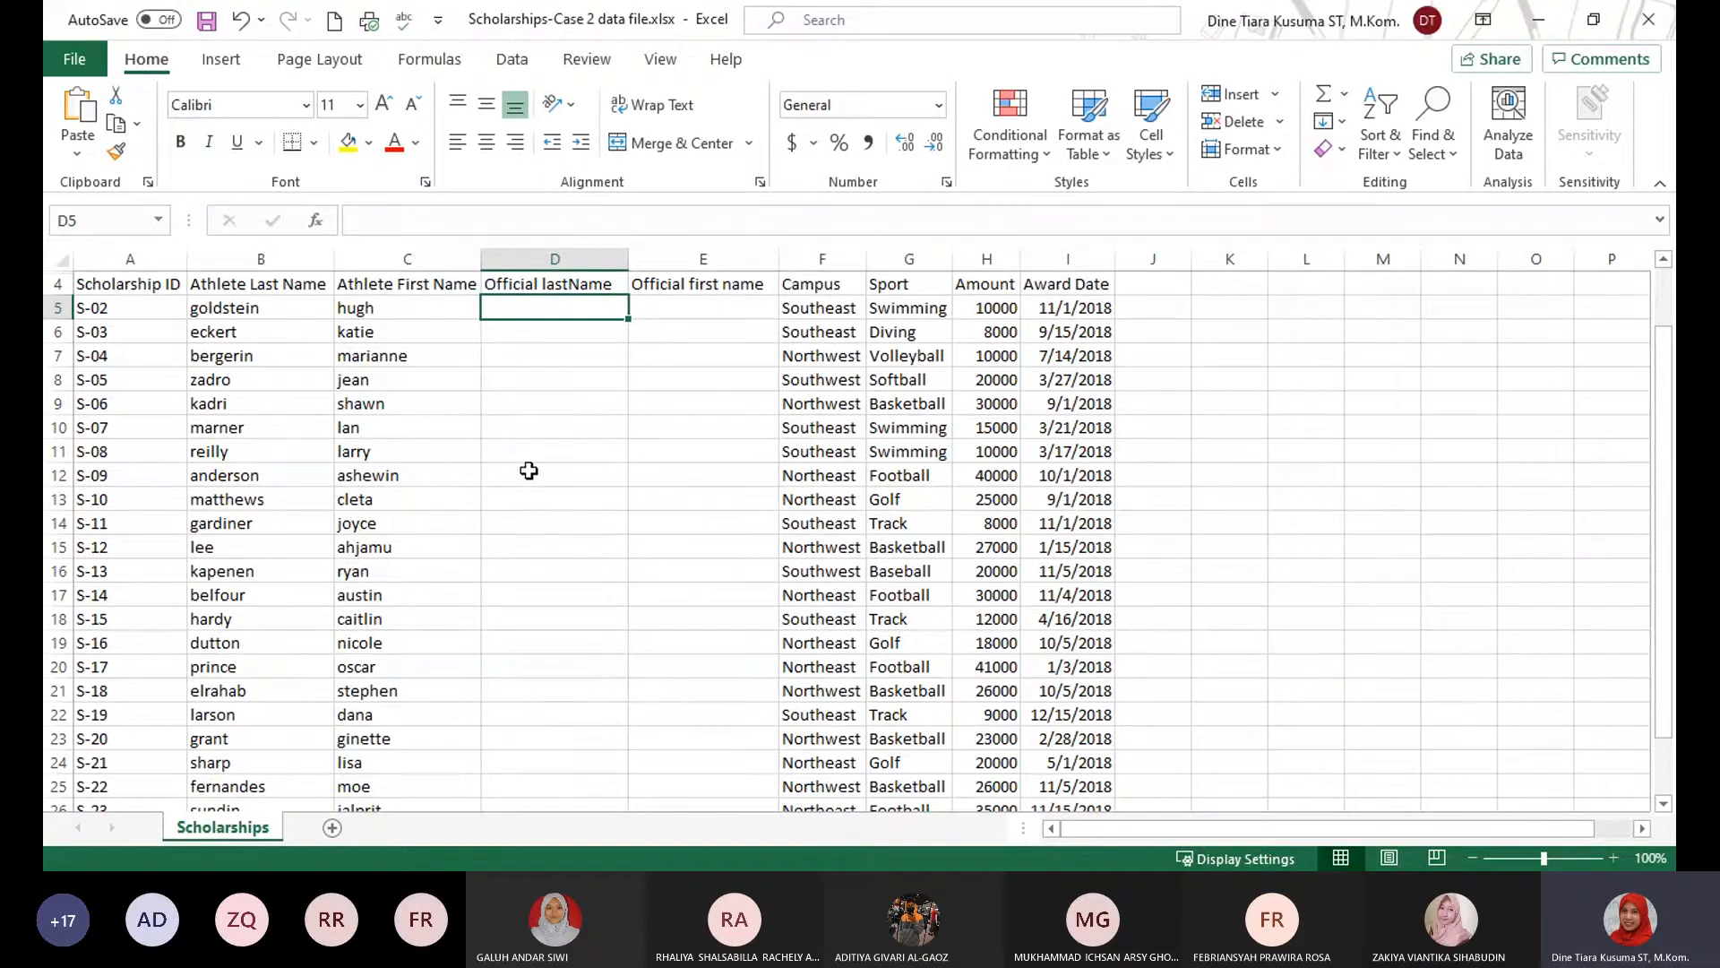
left_click(430, 60)
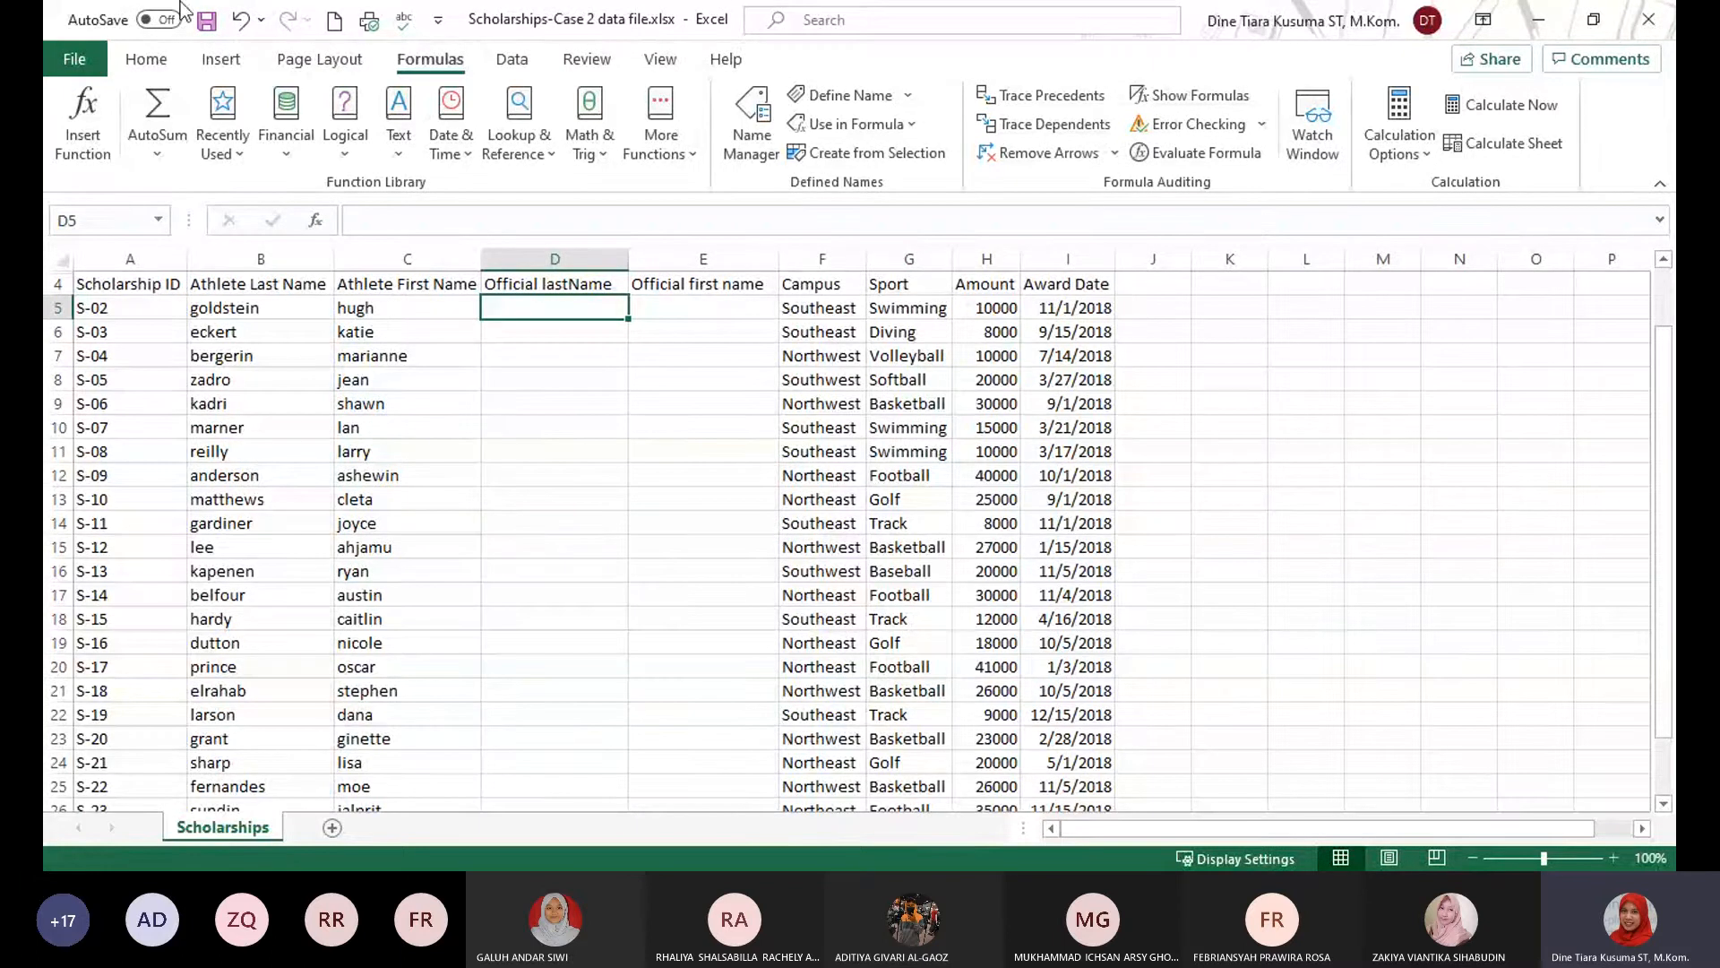
left_click(83, 121)
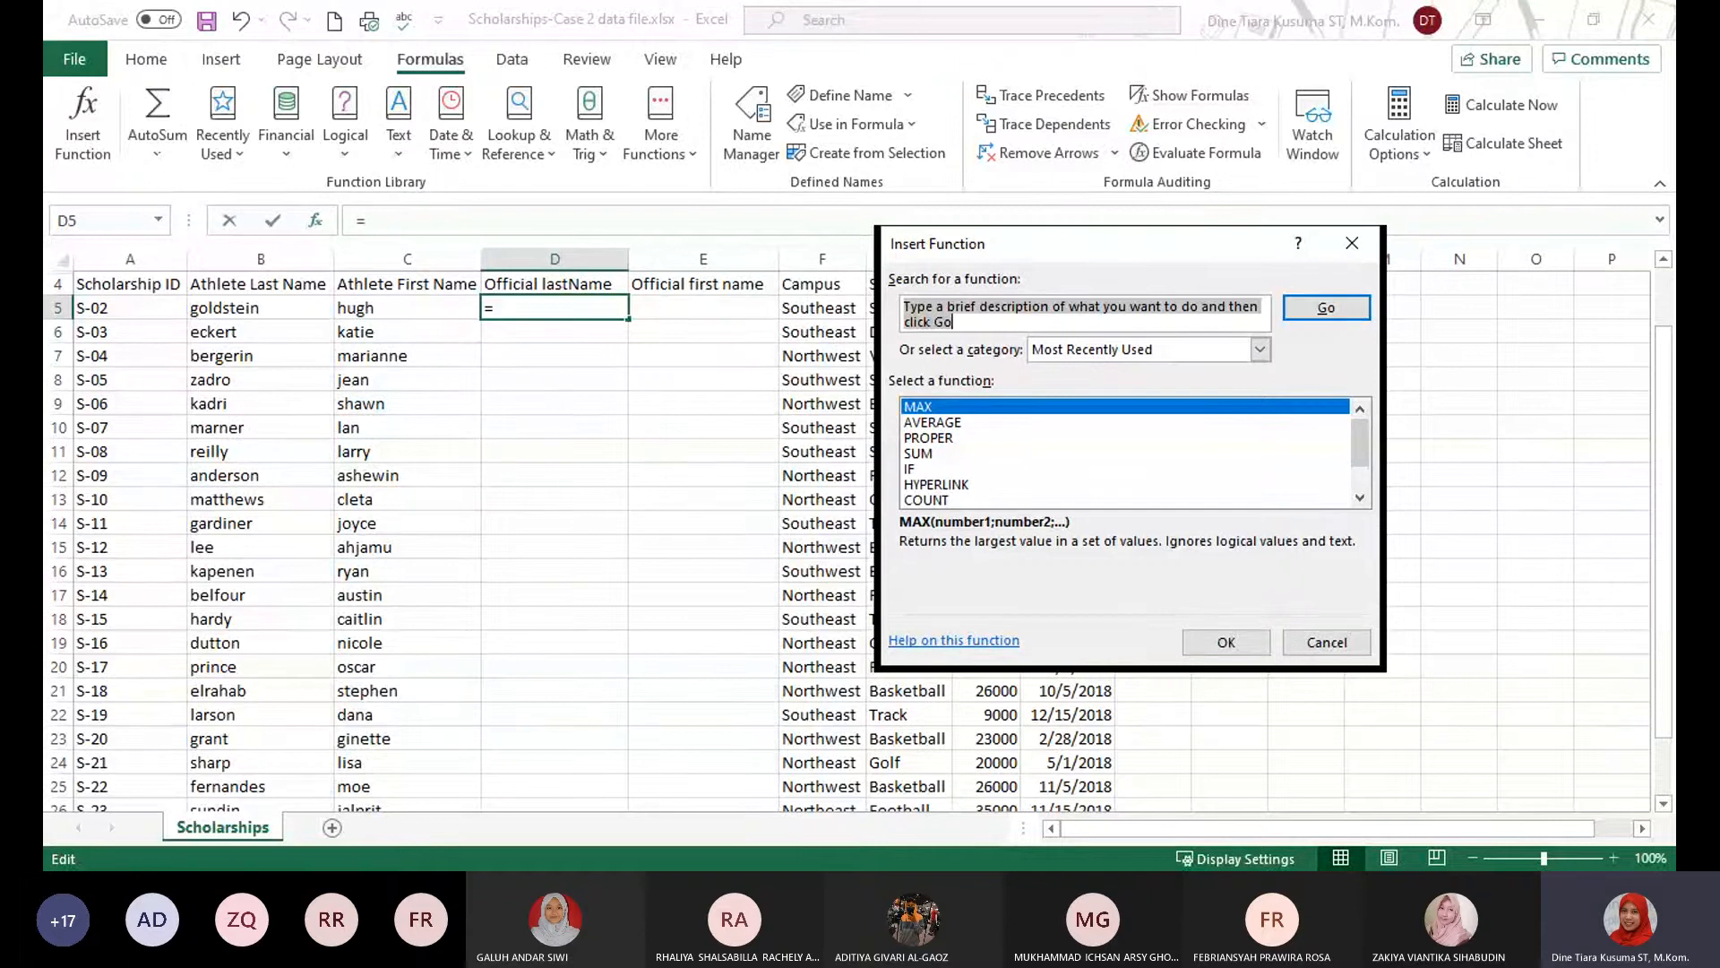
type("prope")
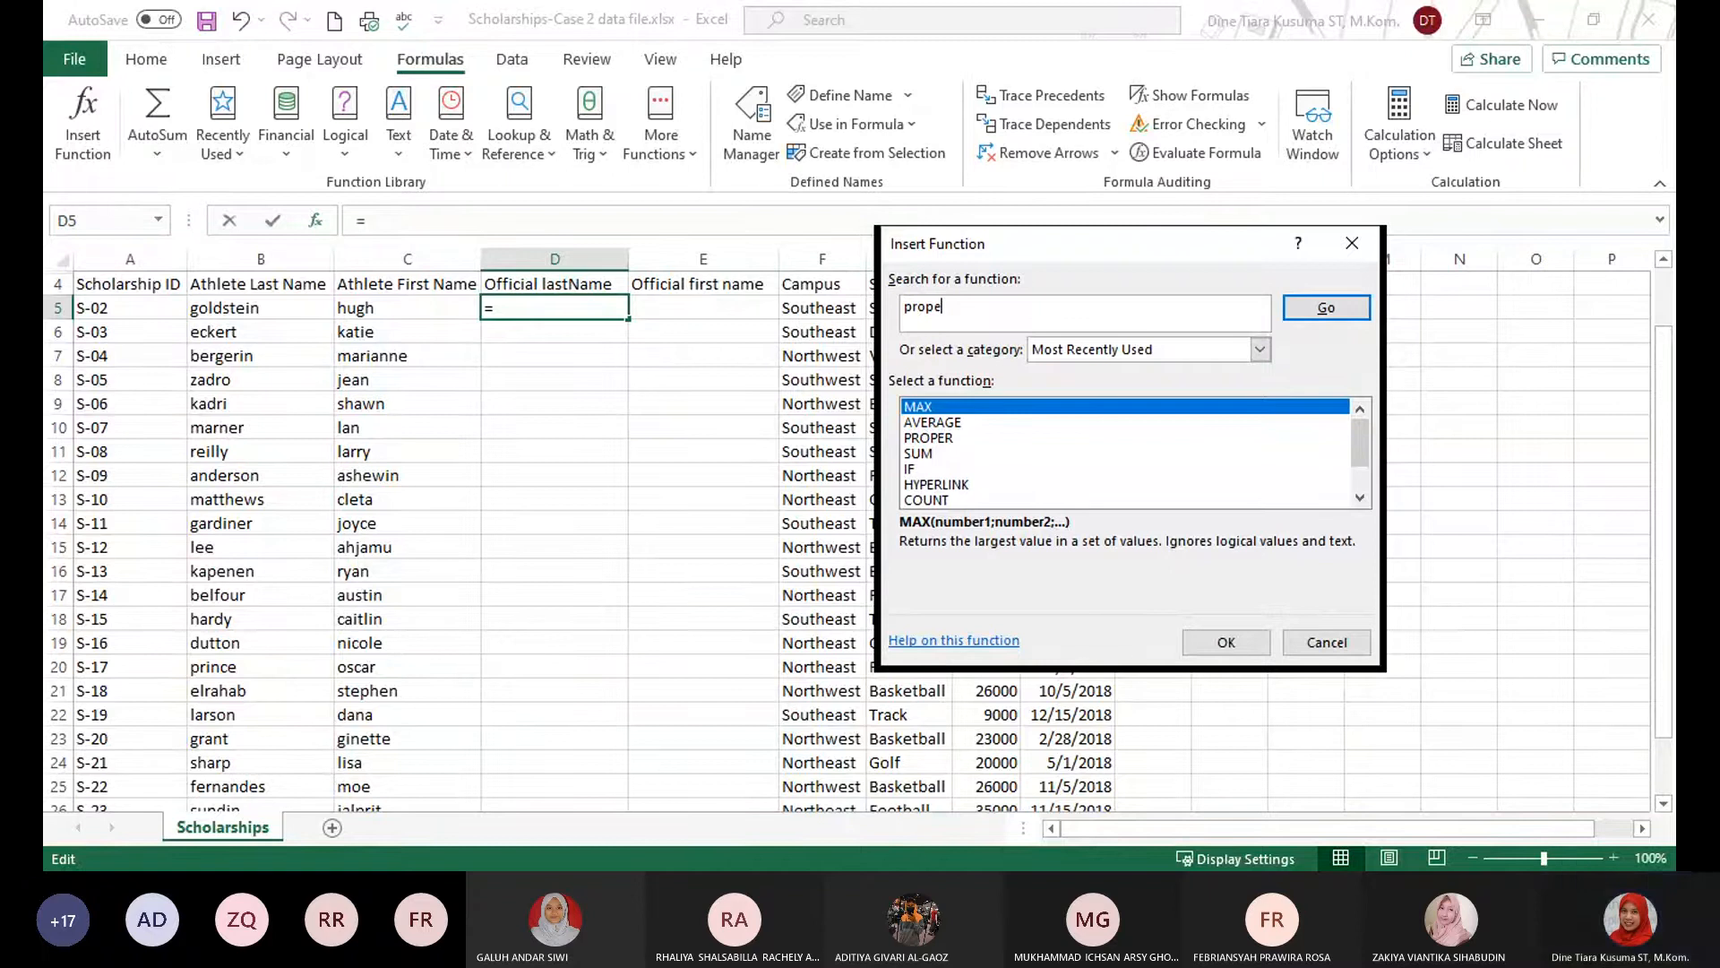
type("r")
key("Return")
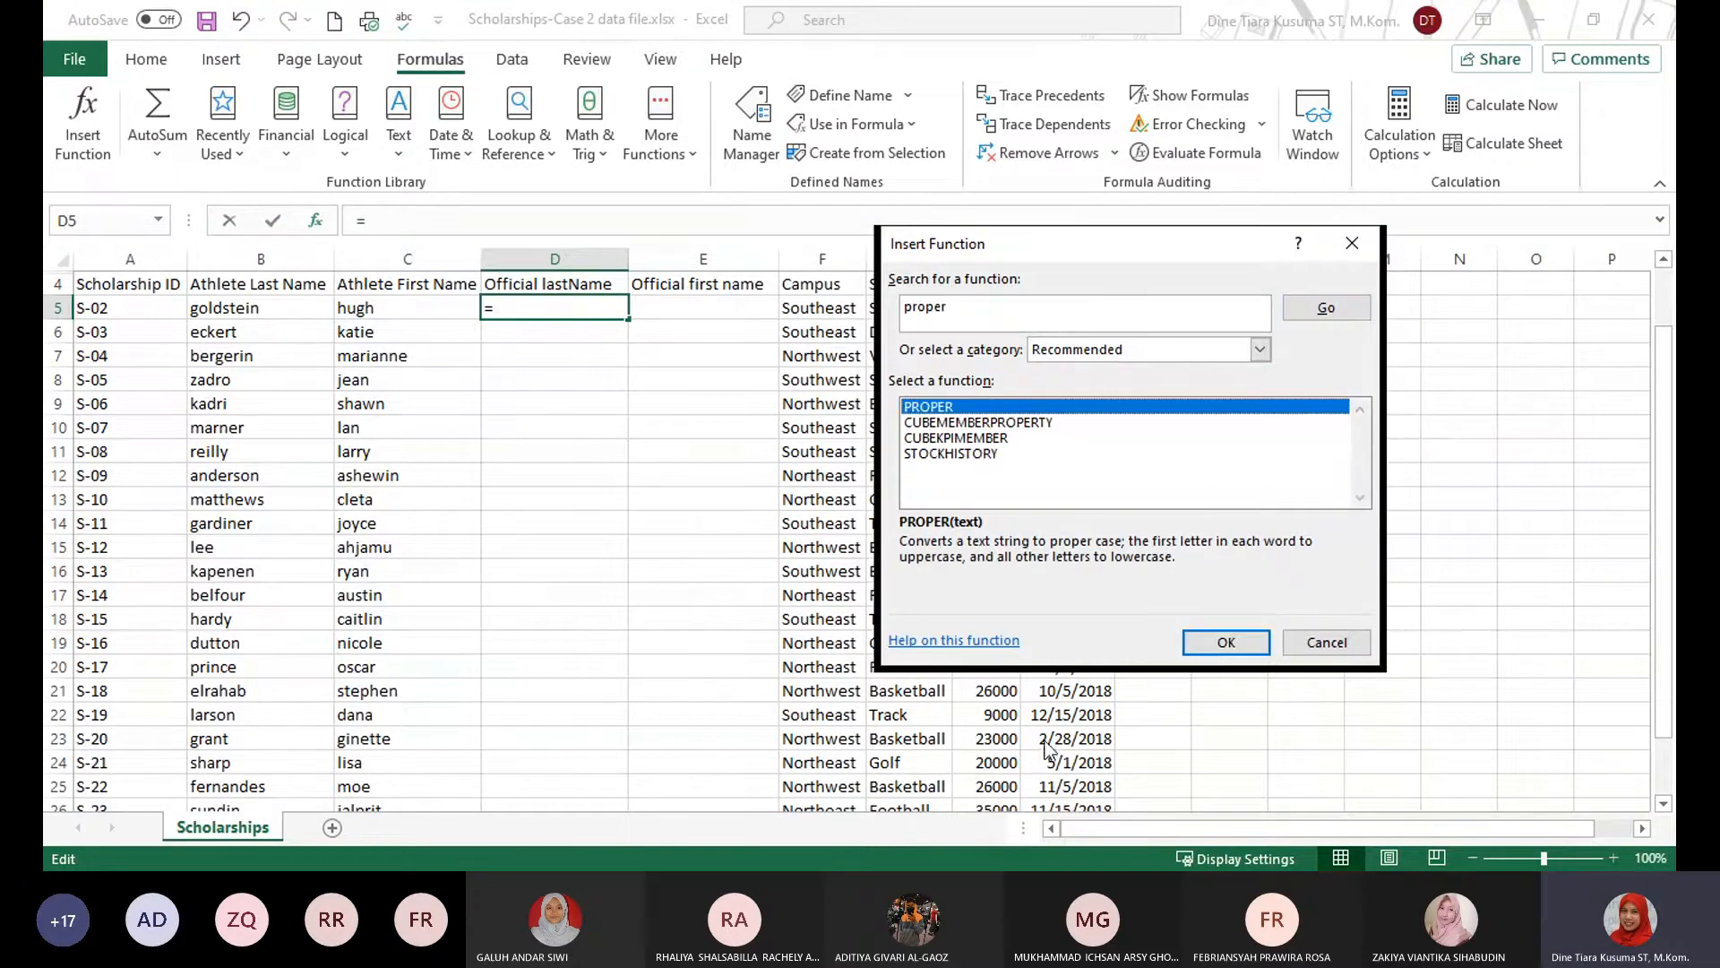
double_click(997, 408)
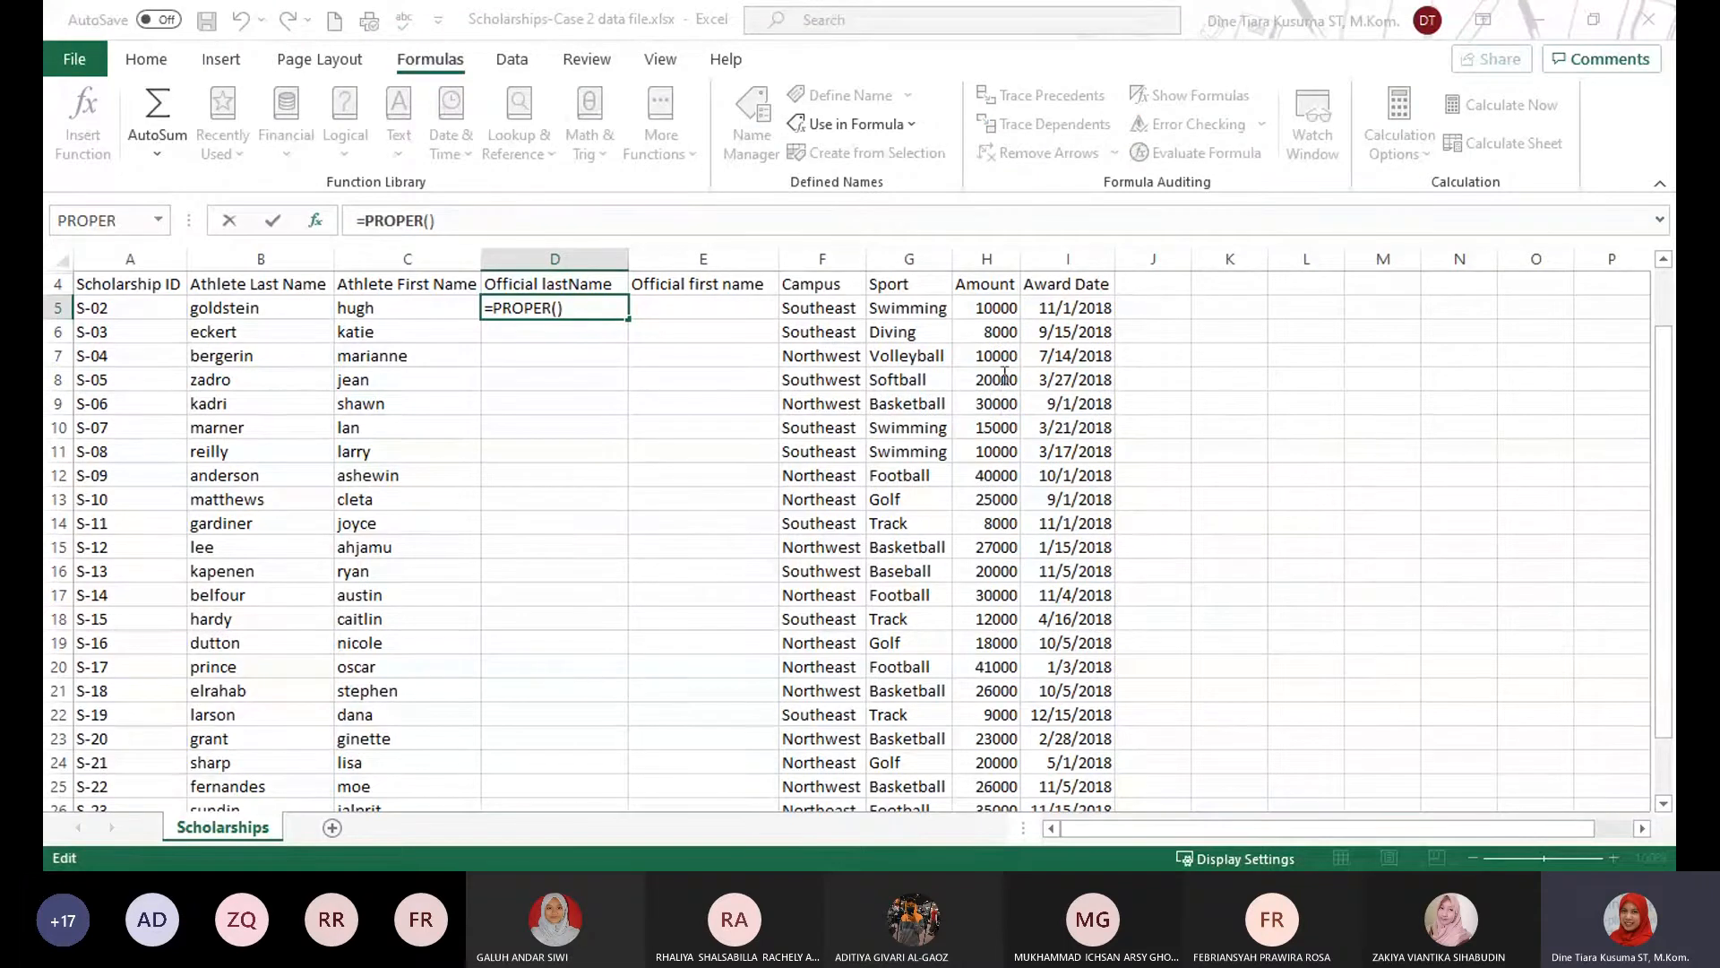
left_click(252, 307)
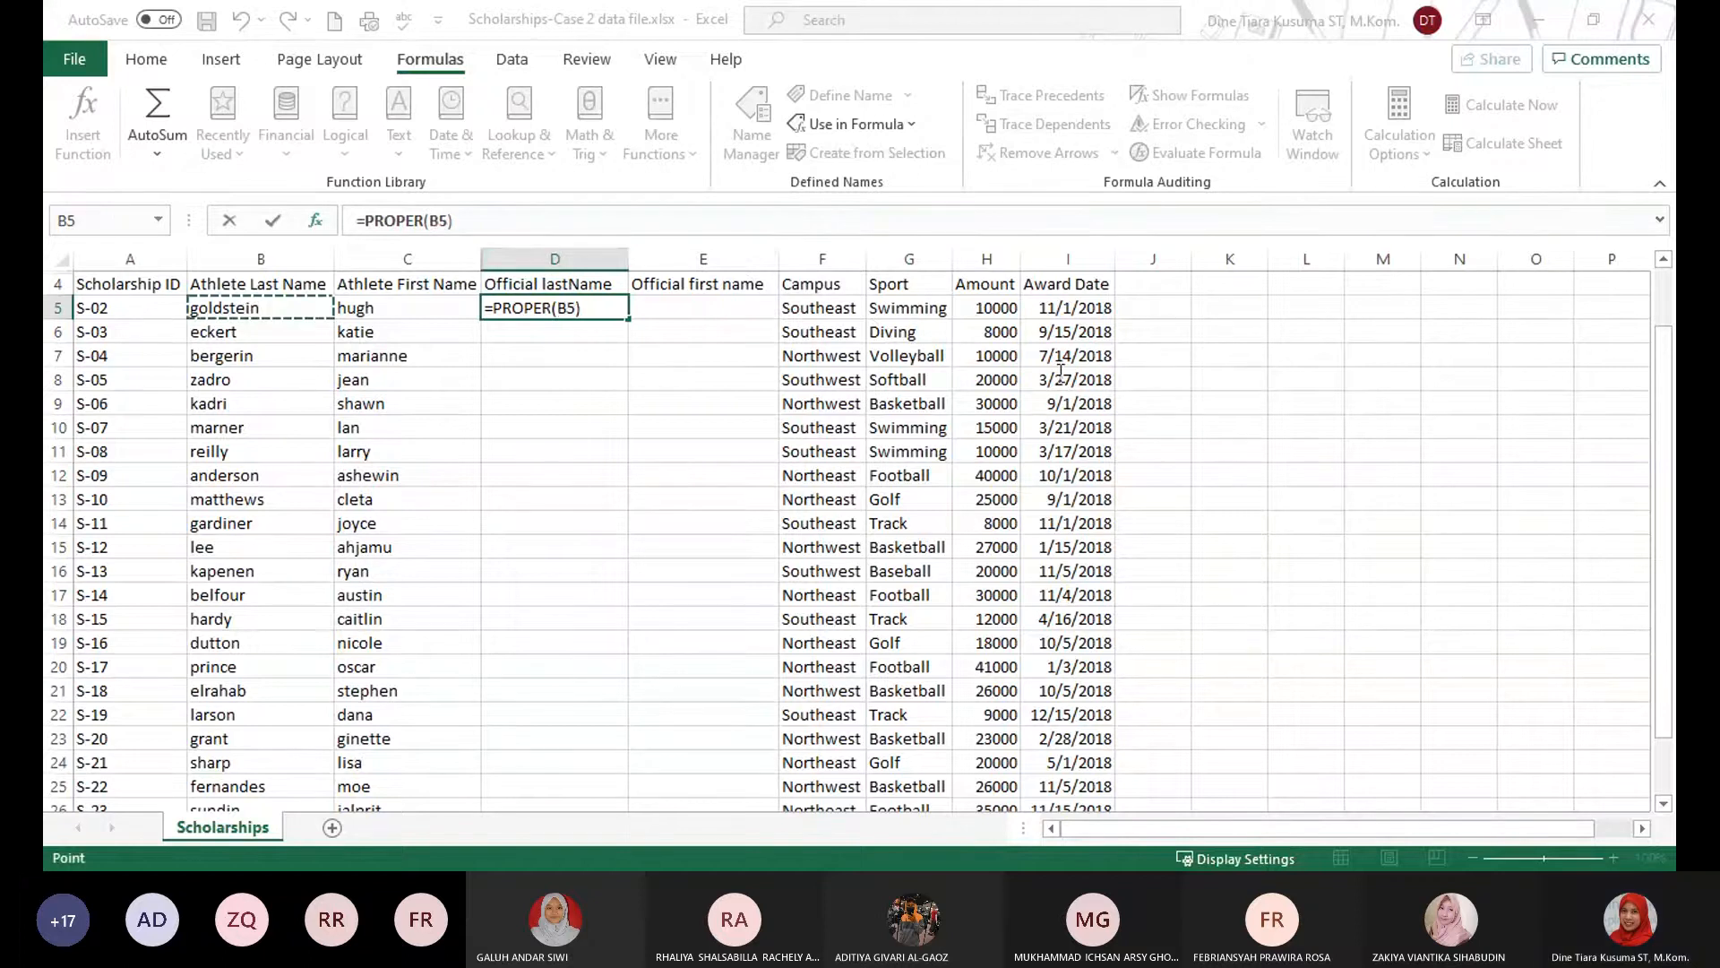
key("ctrl+Return")
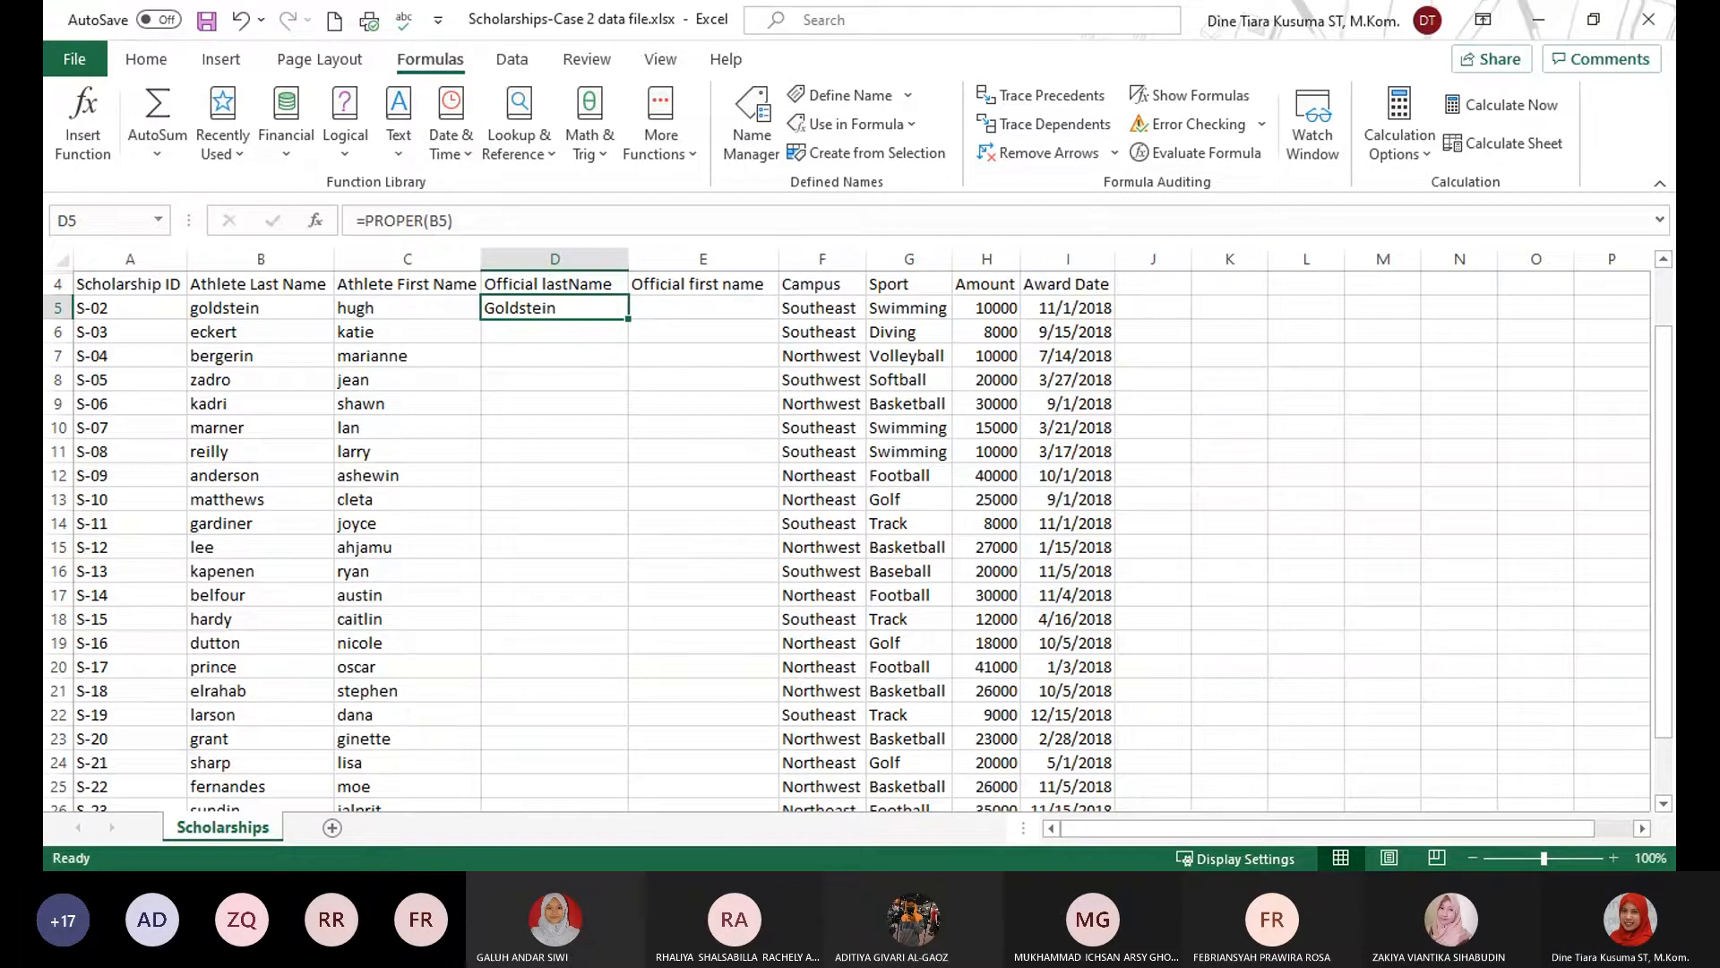
key("alt+Tab")
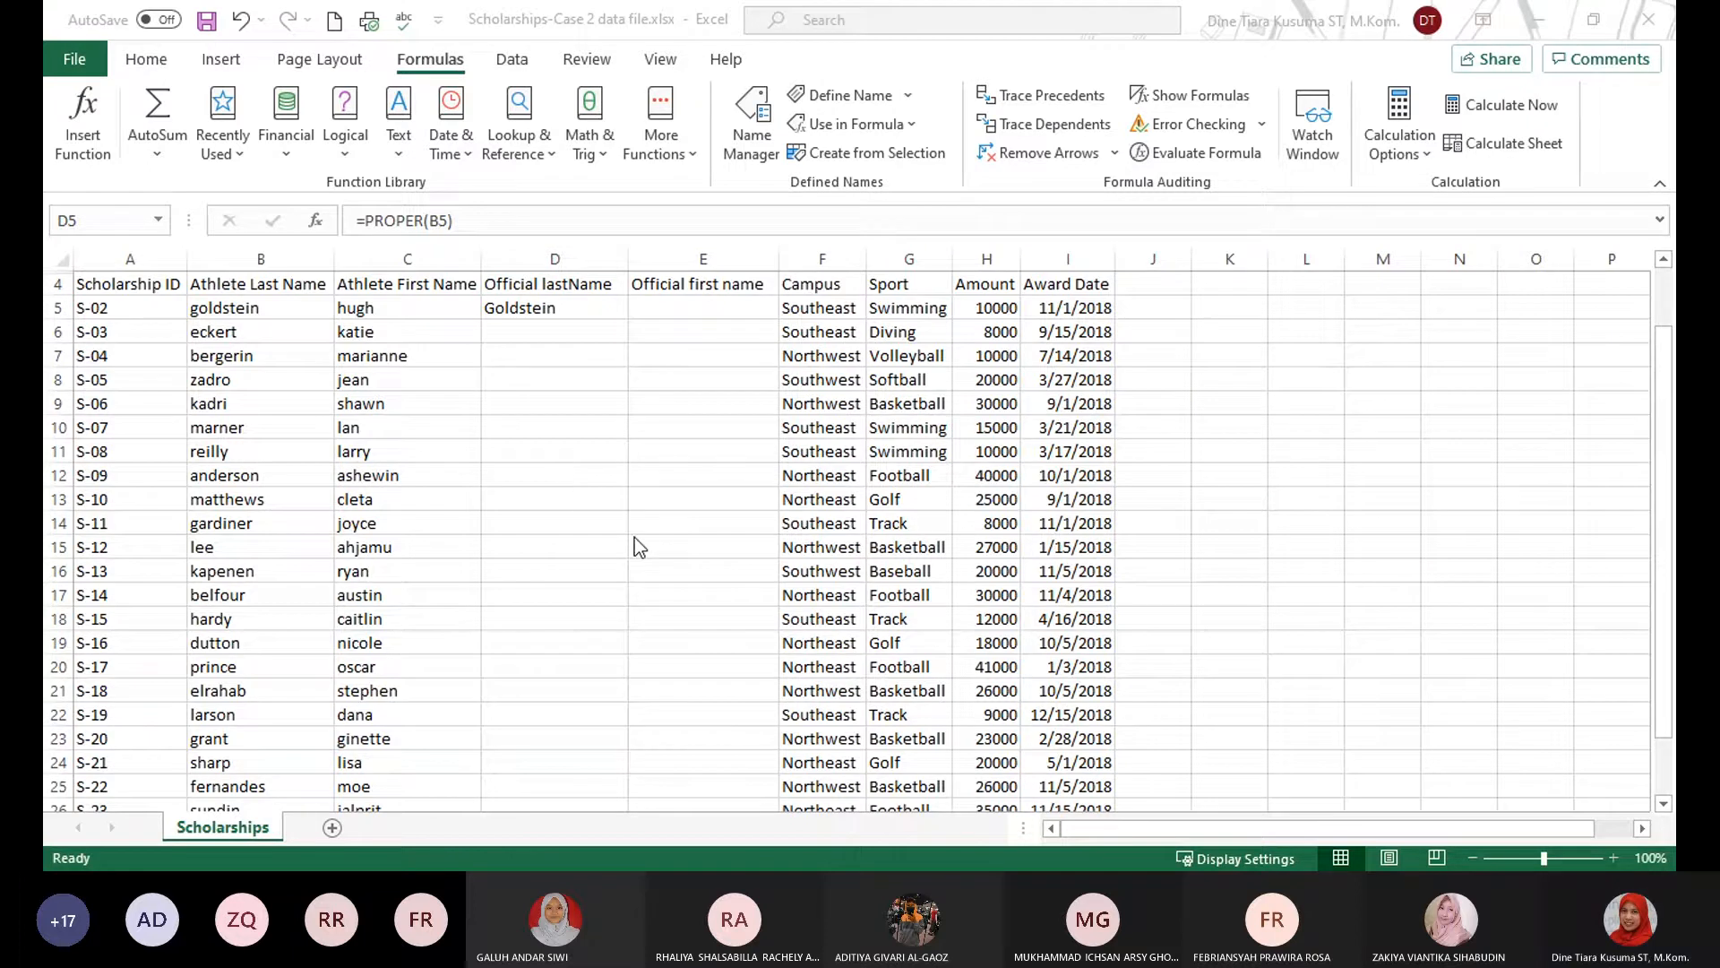
left_click(555, 307)
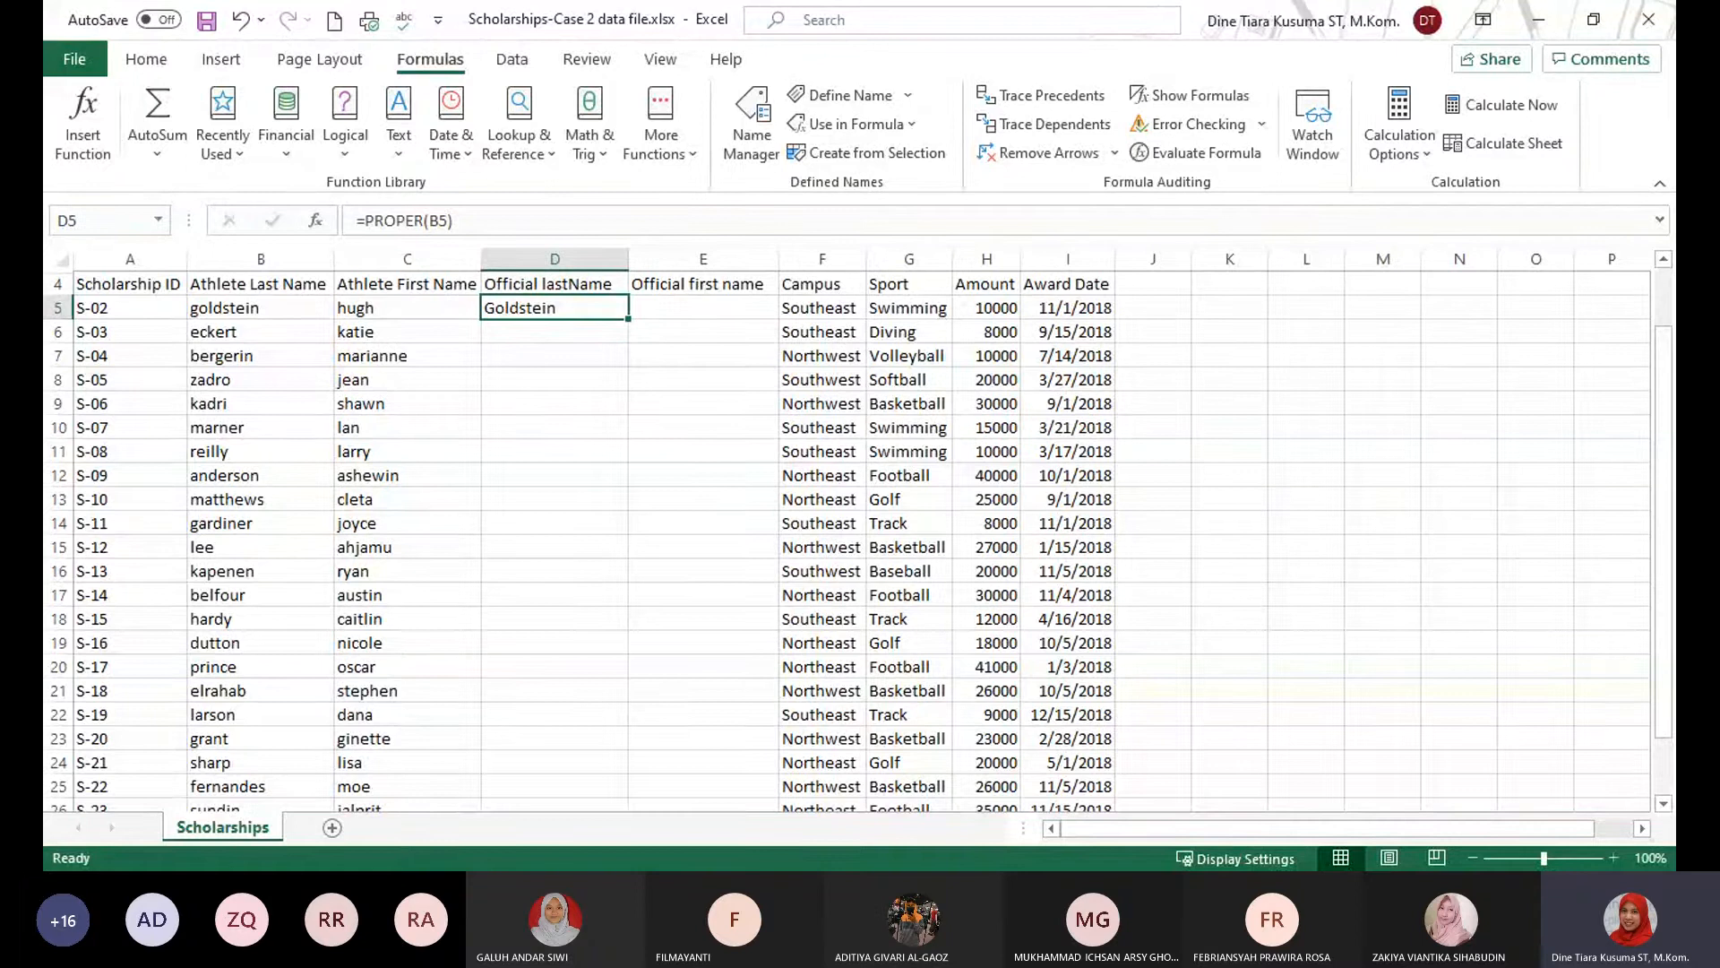
key("alt+Tab")
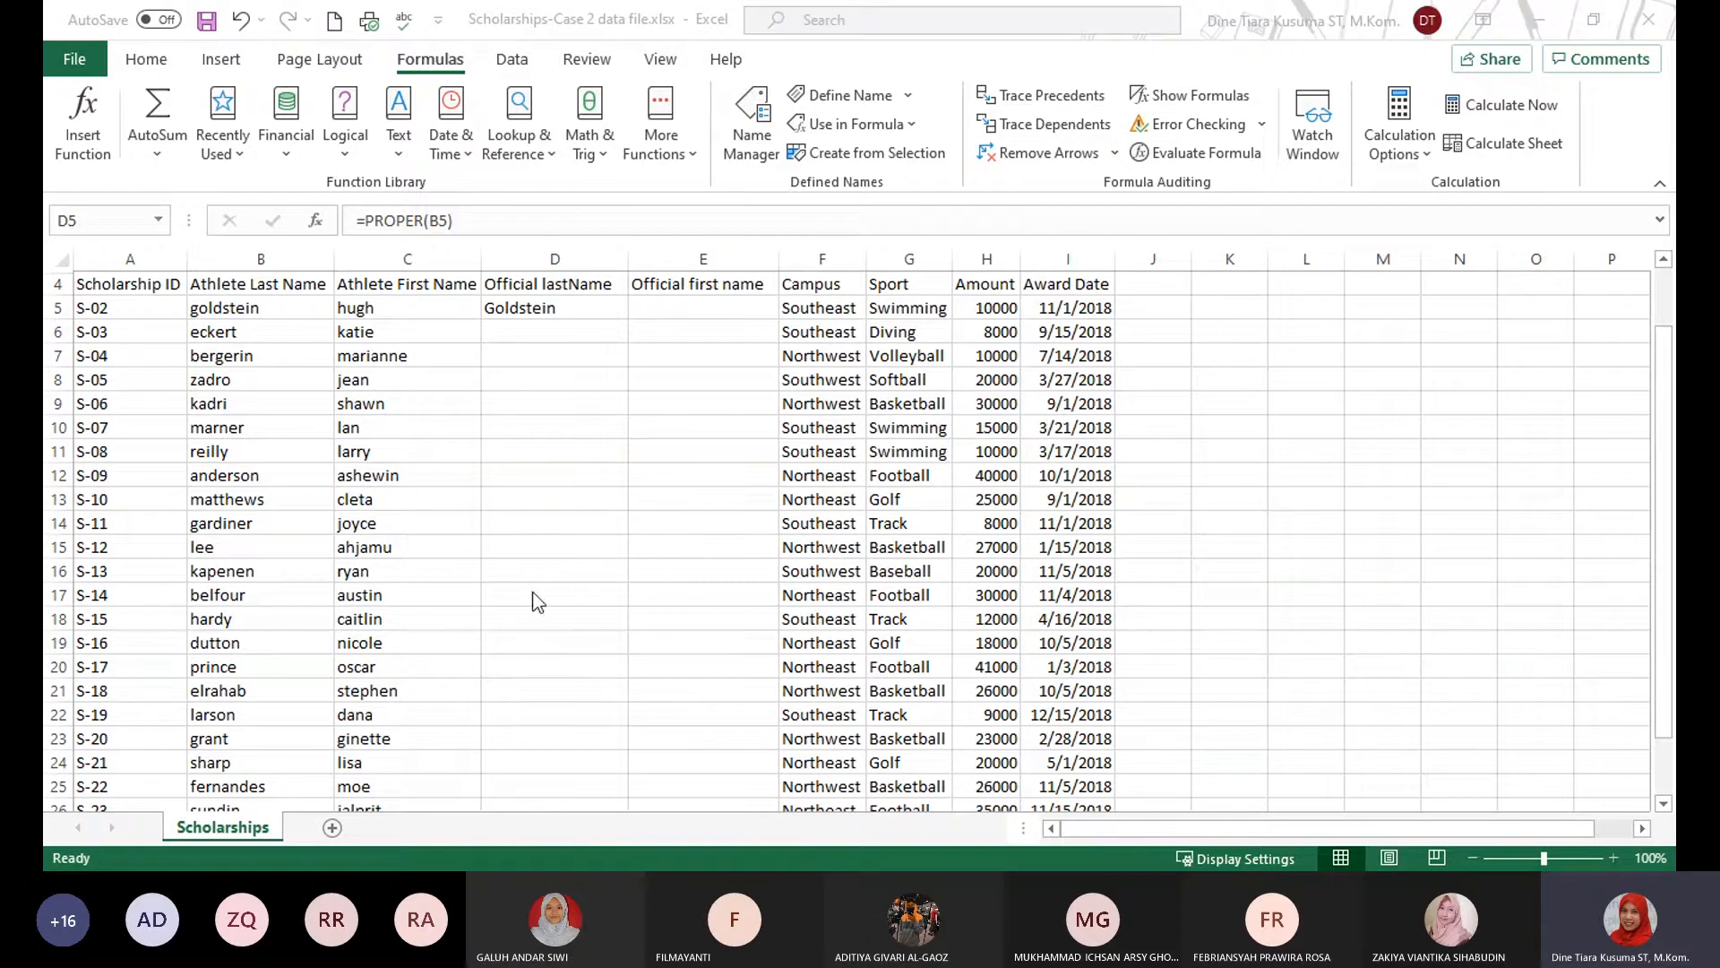
Try to set column A, Scholarship ID, as the print area.
left_click(130, 246)
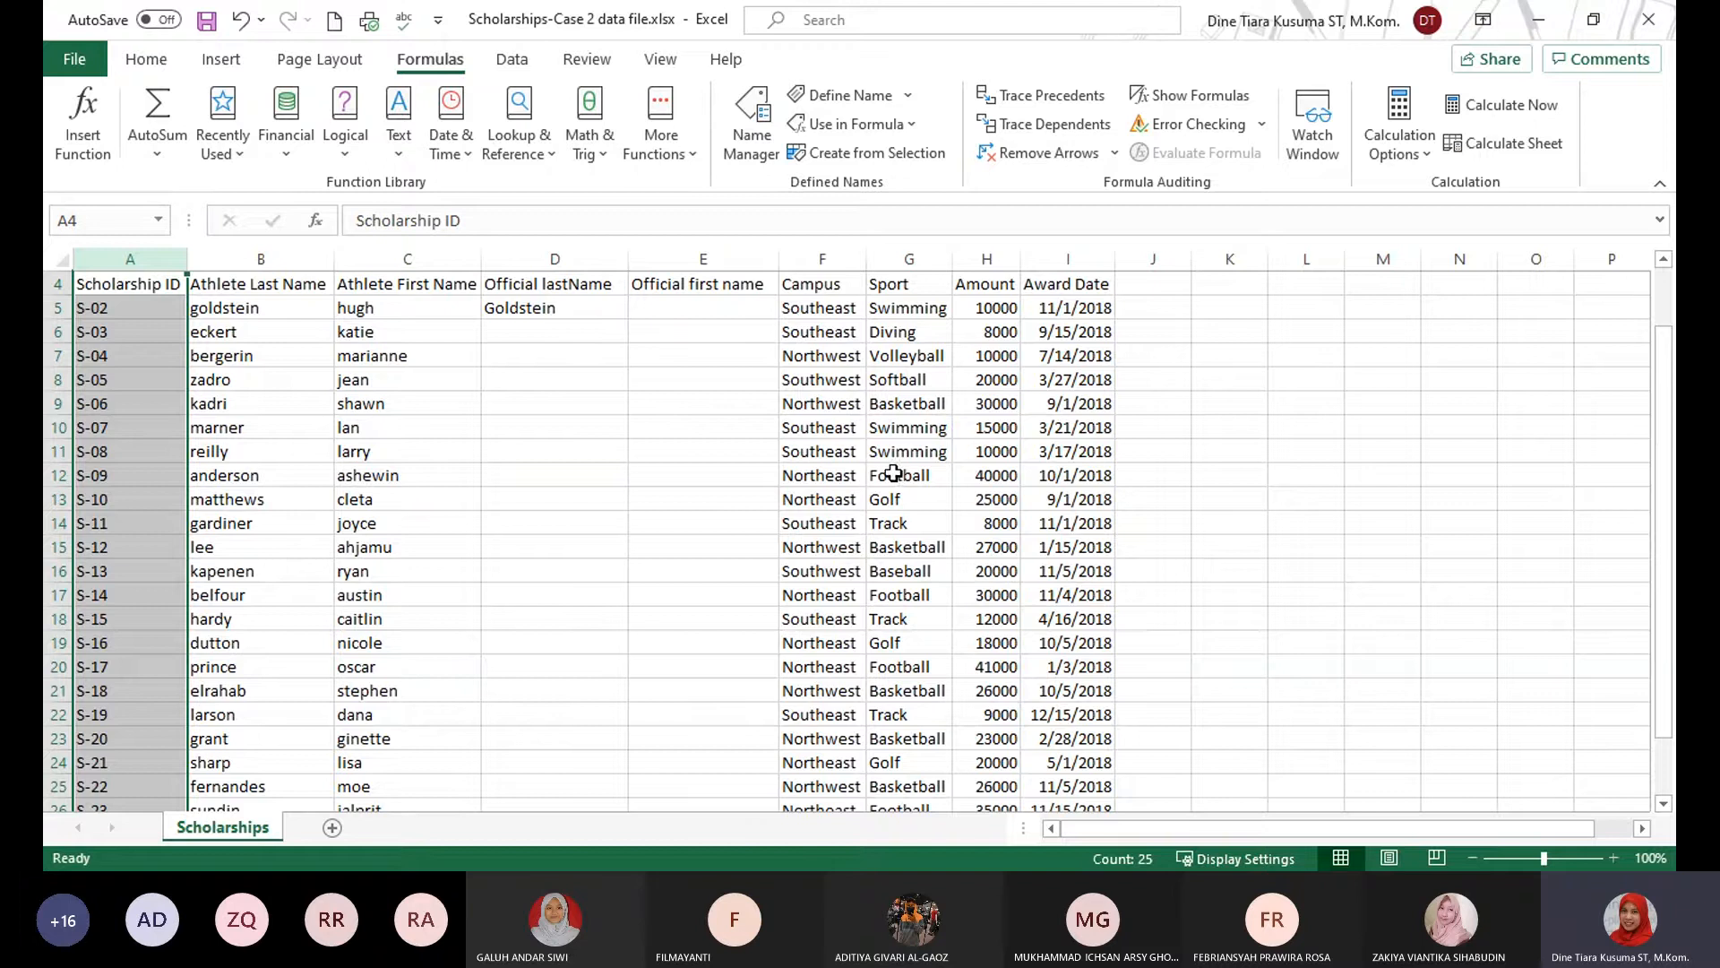
left_click(311, 61)
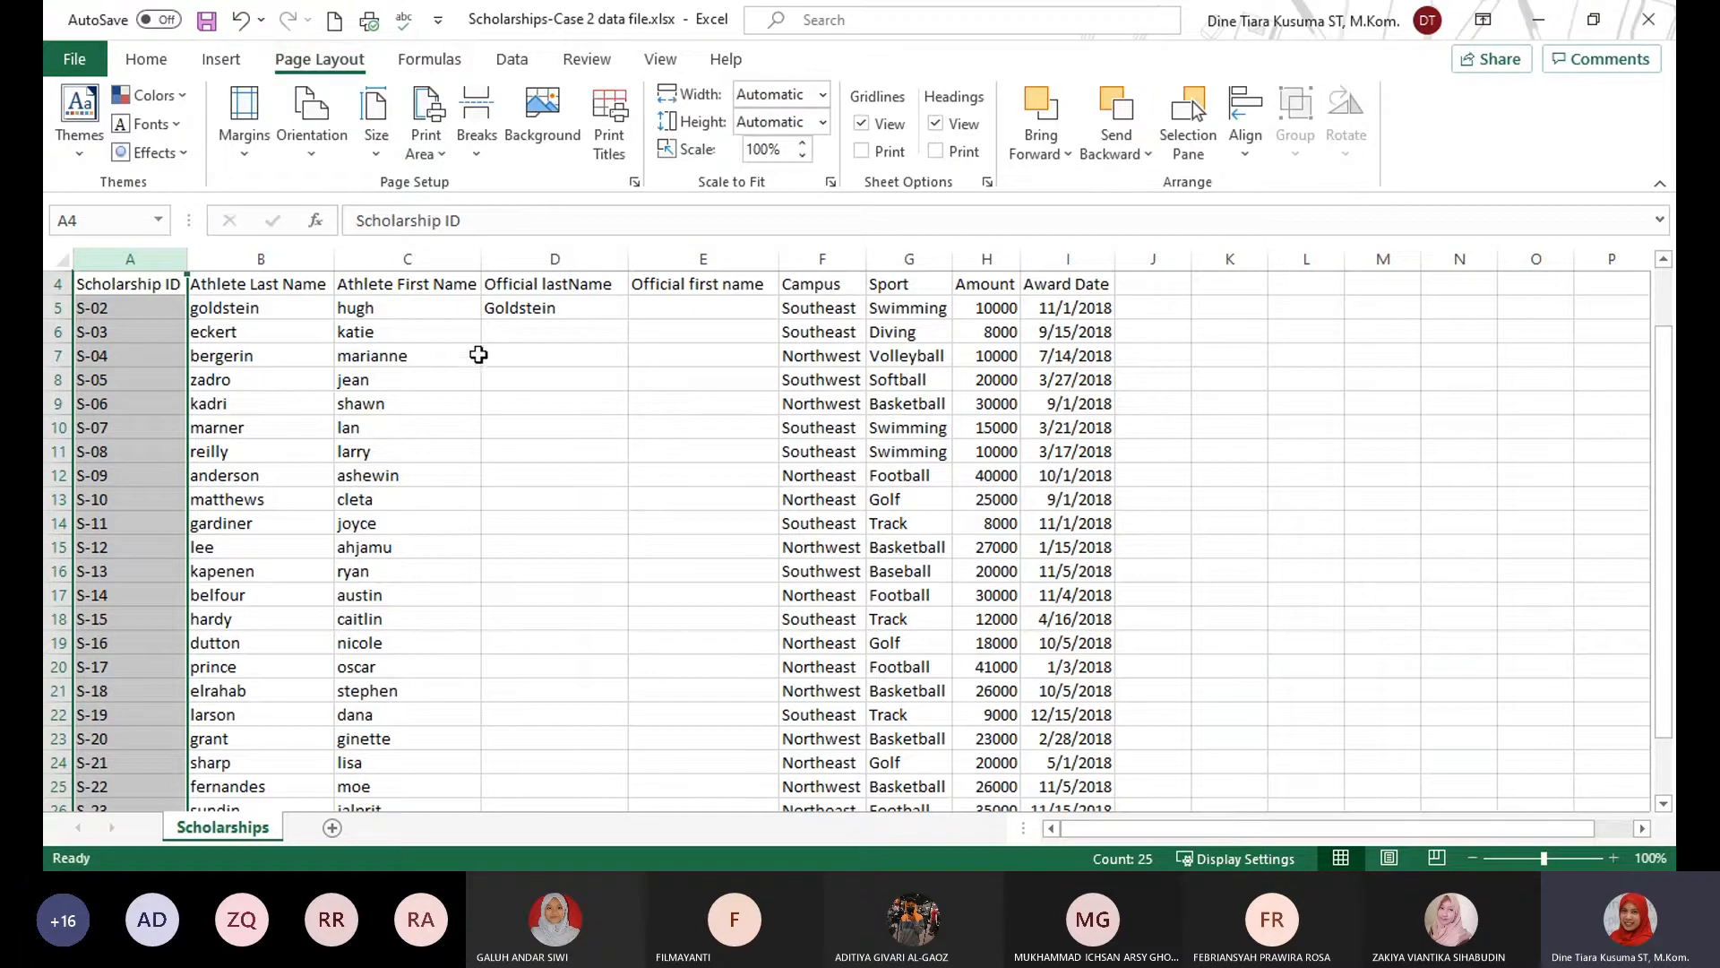
left_click(427, 143)
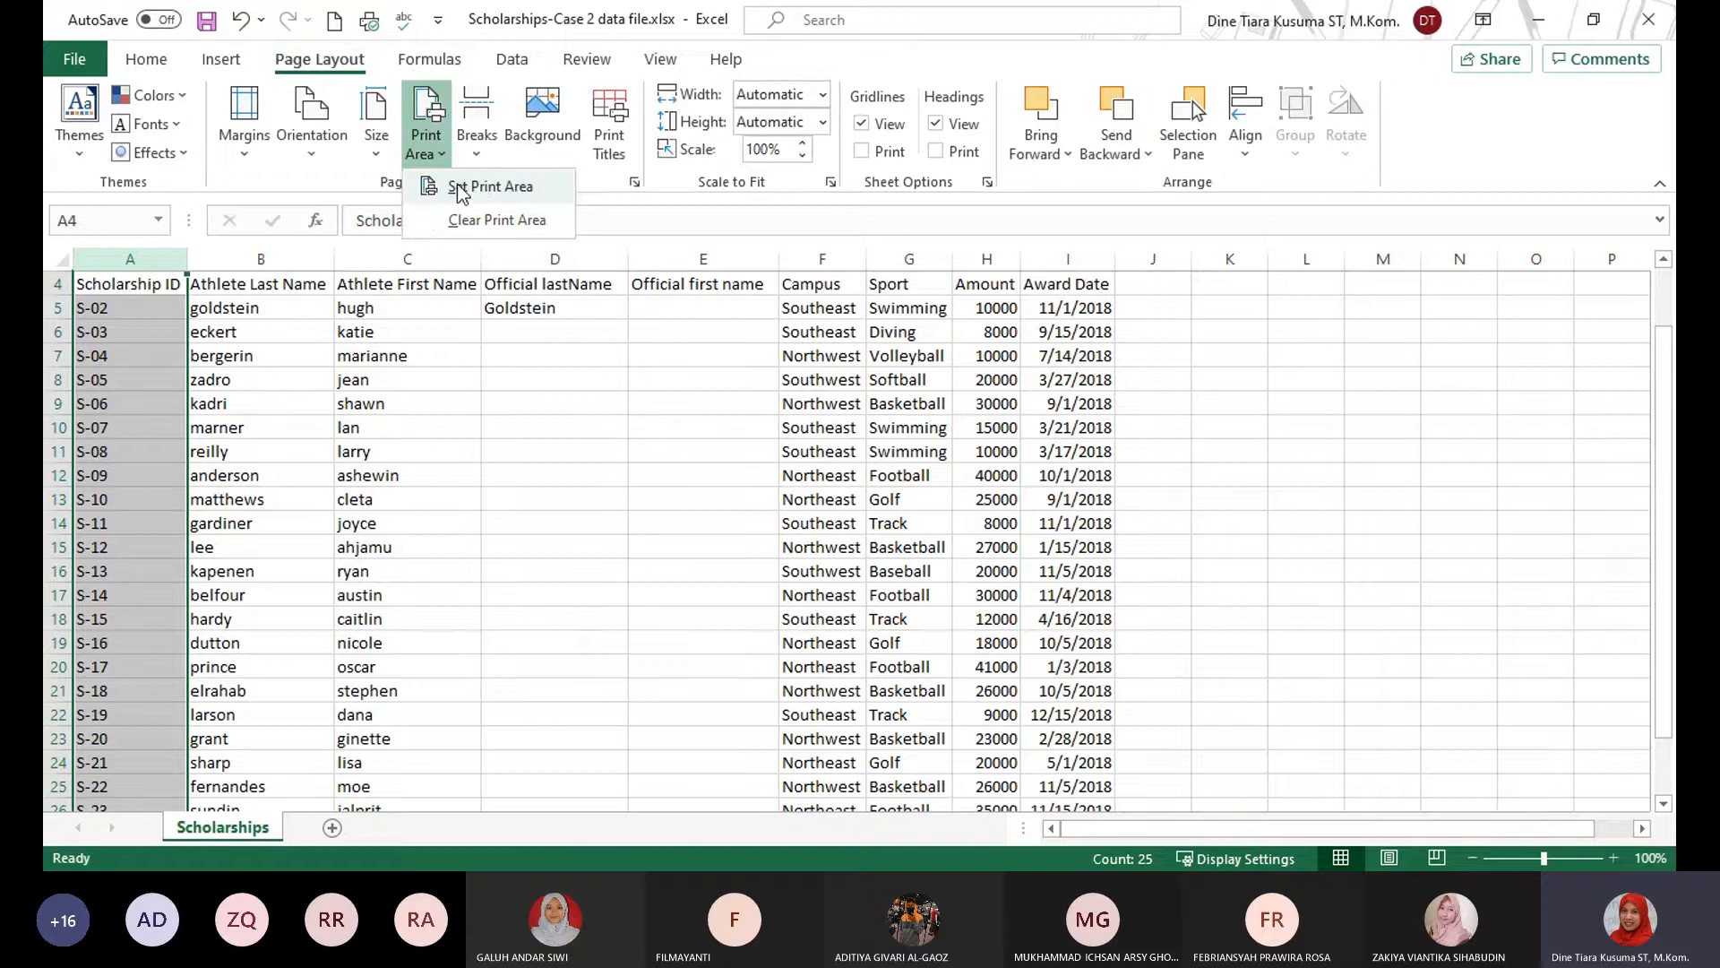
left_click(493, 188)
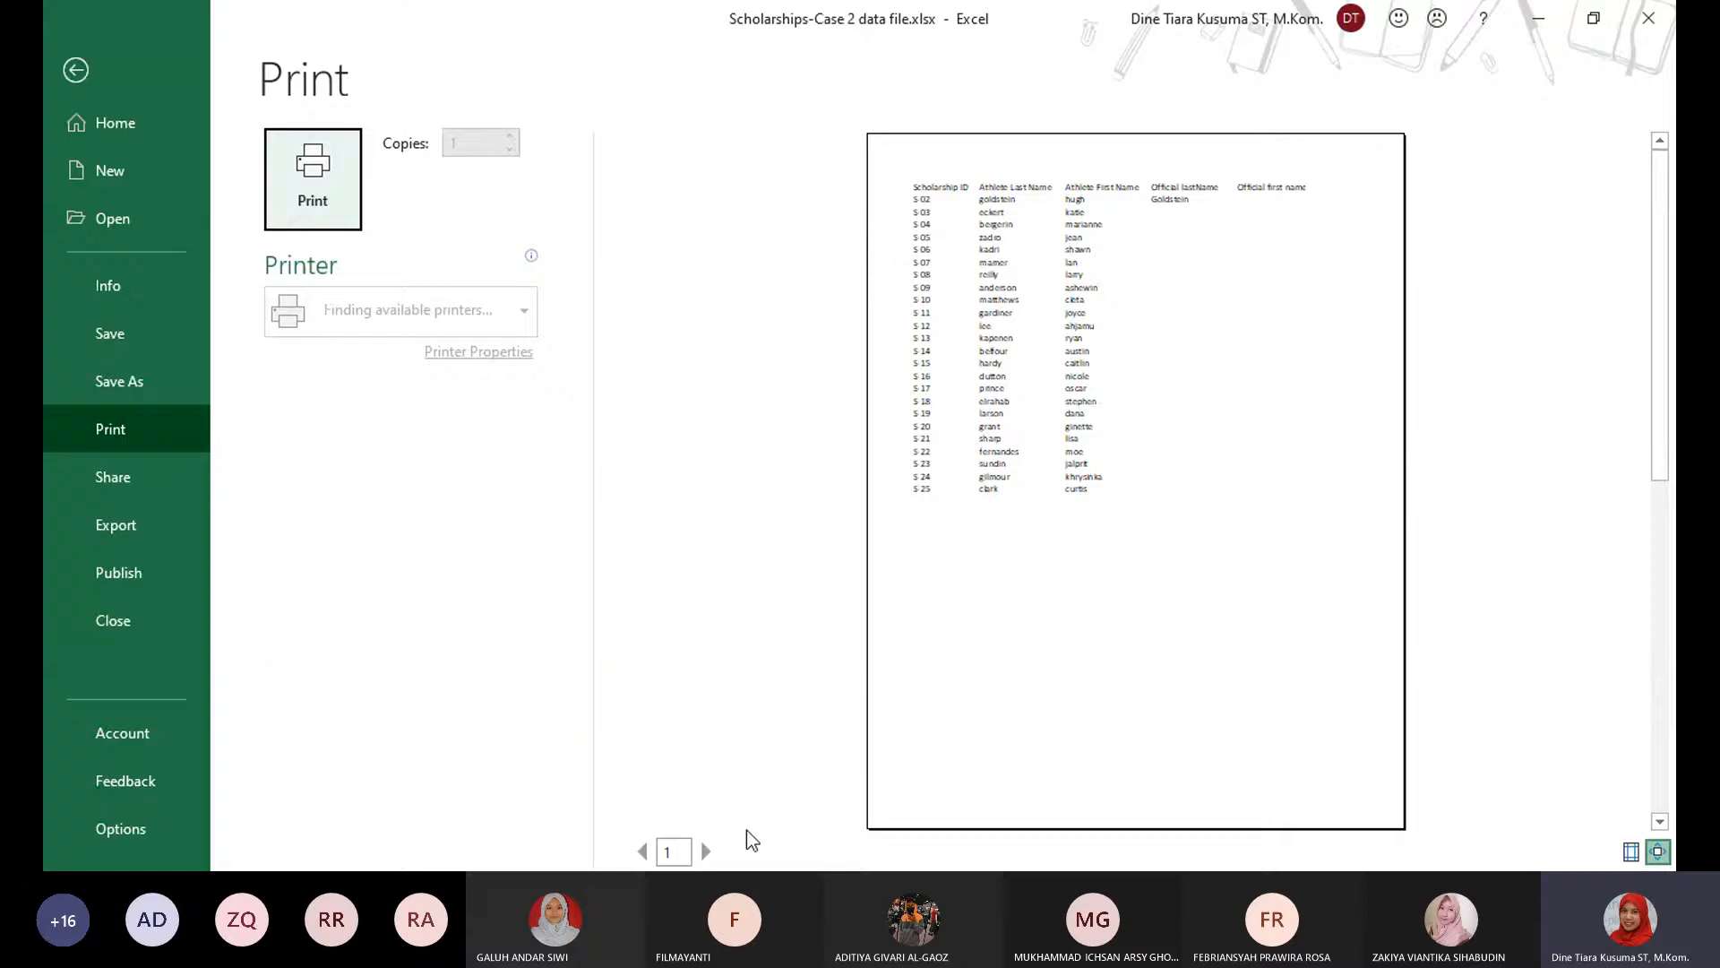
Examine how the Scholarships columns are distributed across the pages in the print preview, and return to the worksheet.
scroll(1086, 472, "down", 1)
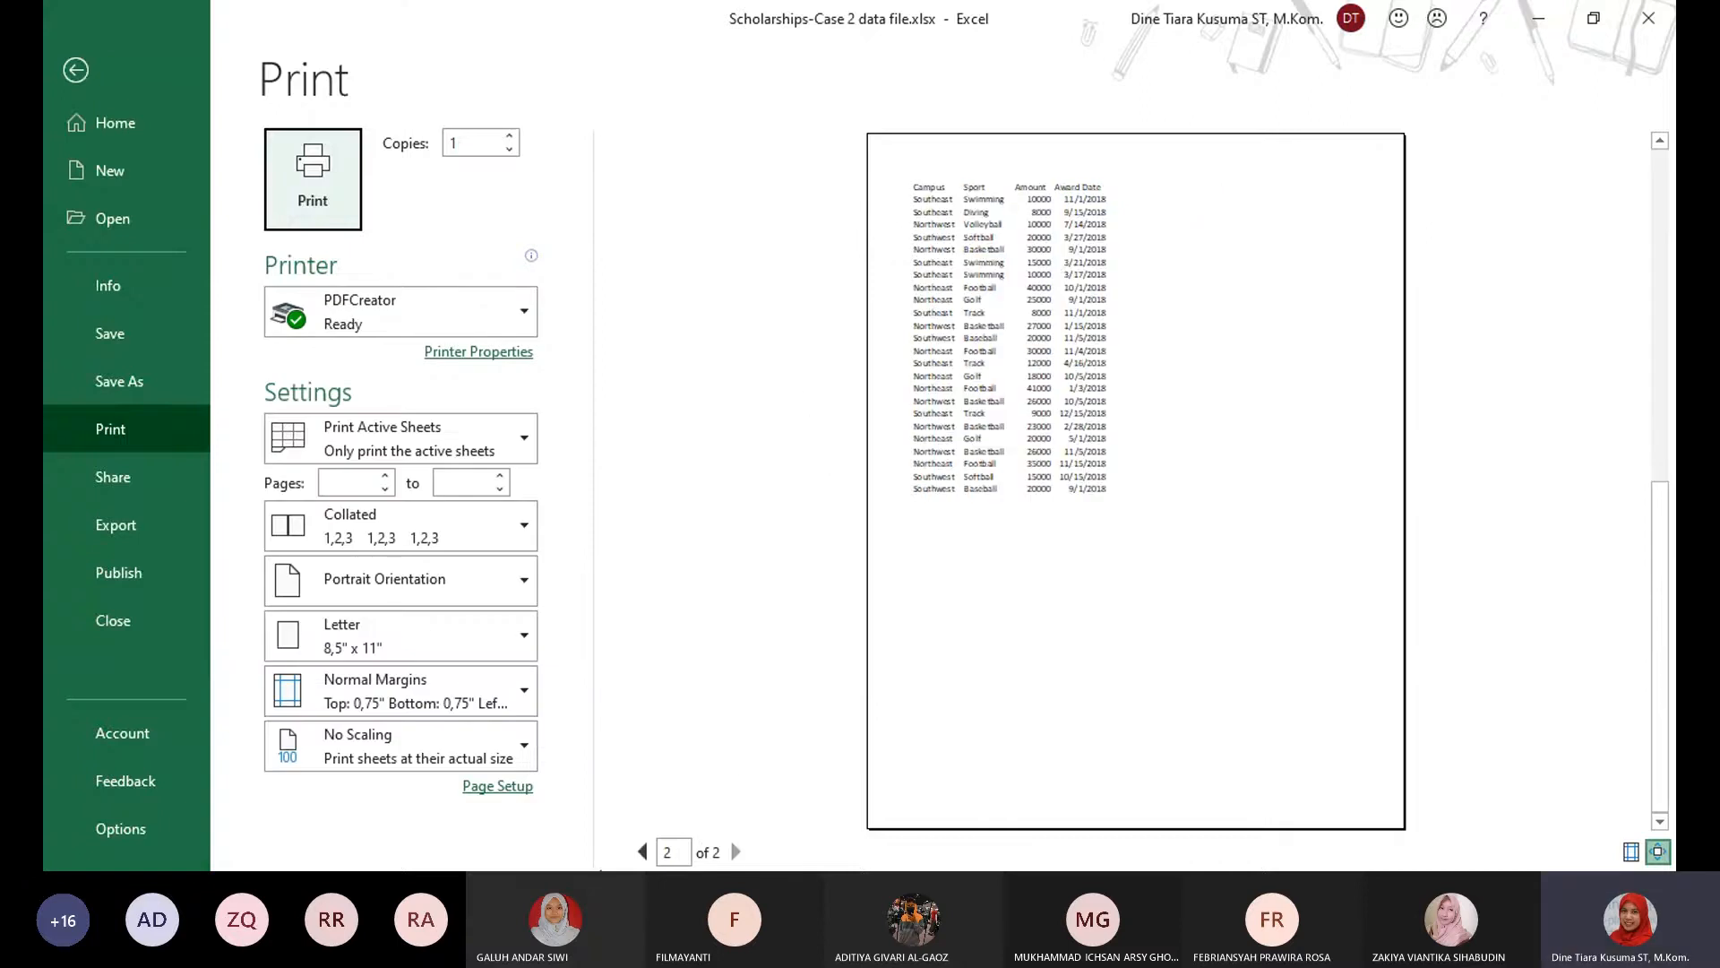
left_click(642, 851)
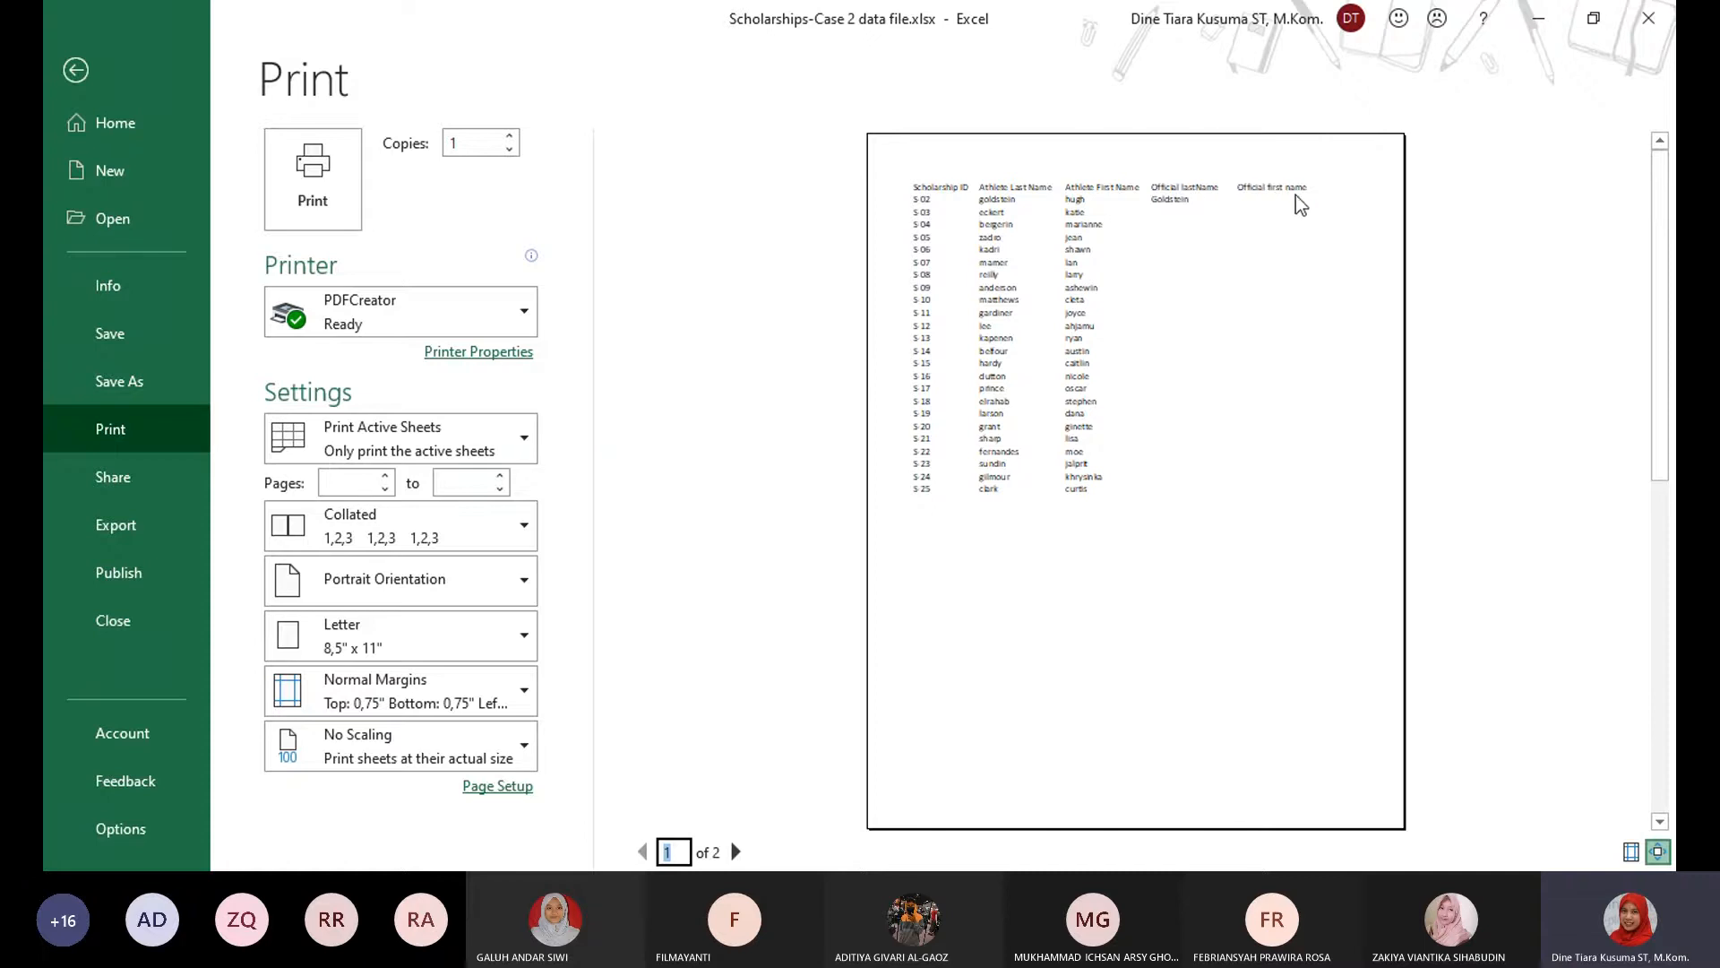
left_click(735, 852)
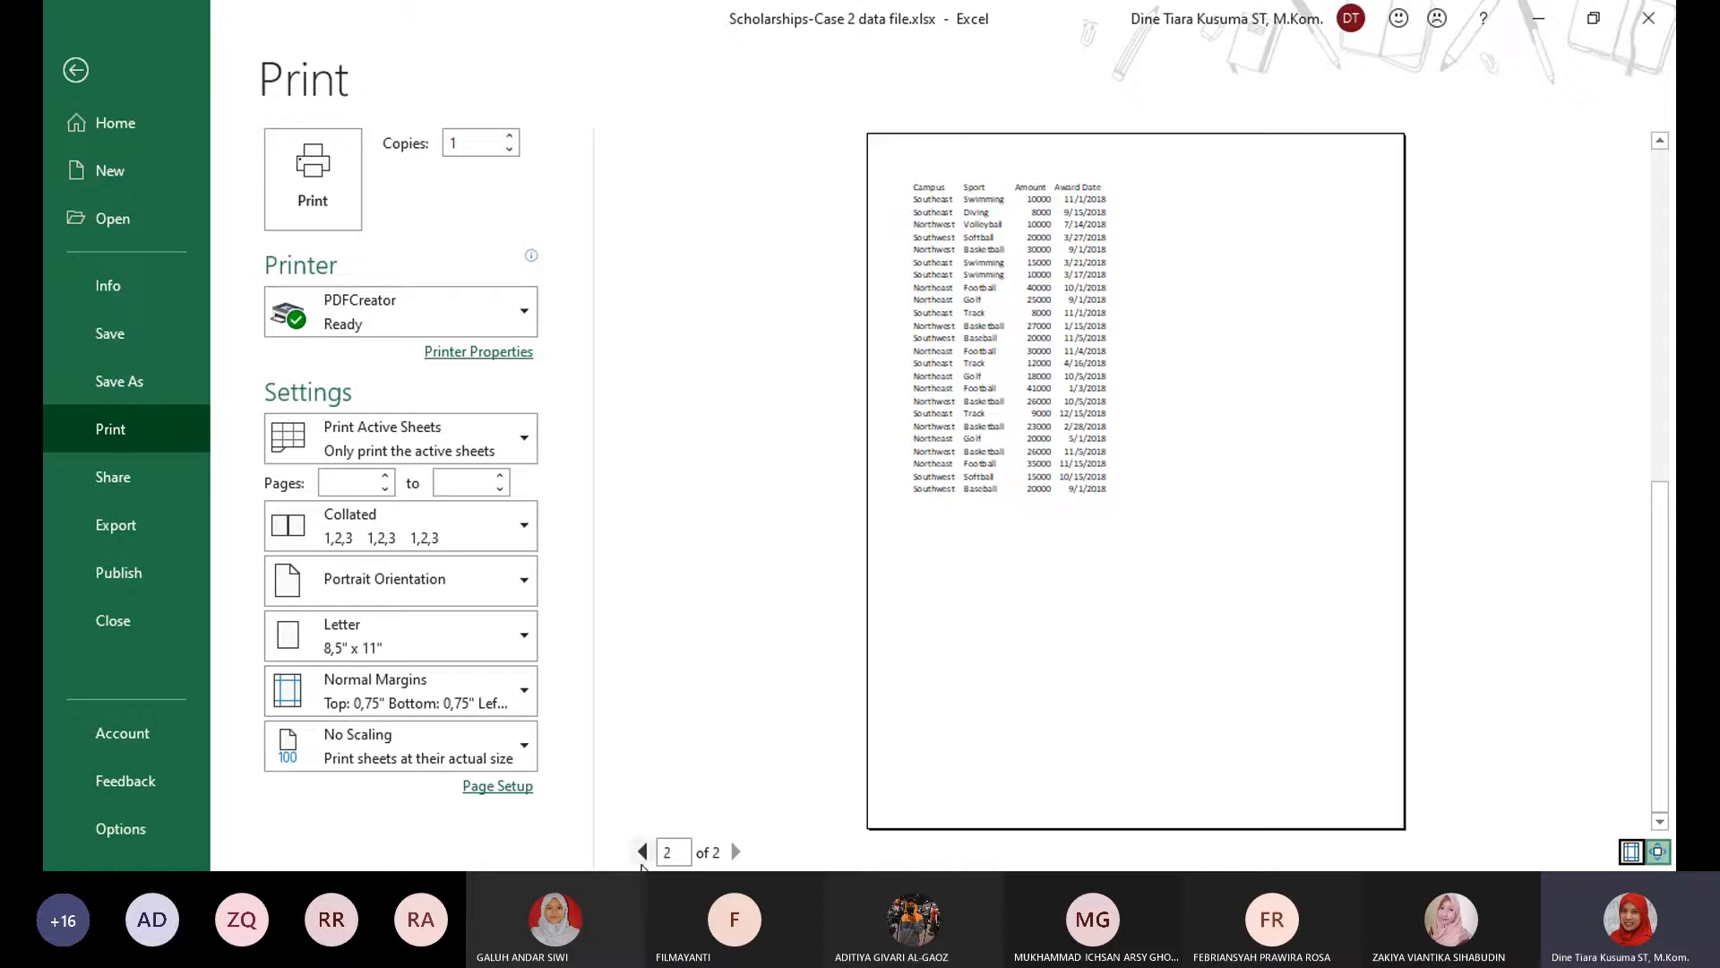
left_click(643, 851)
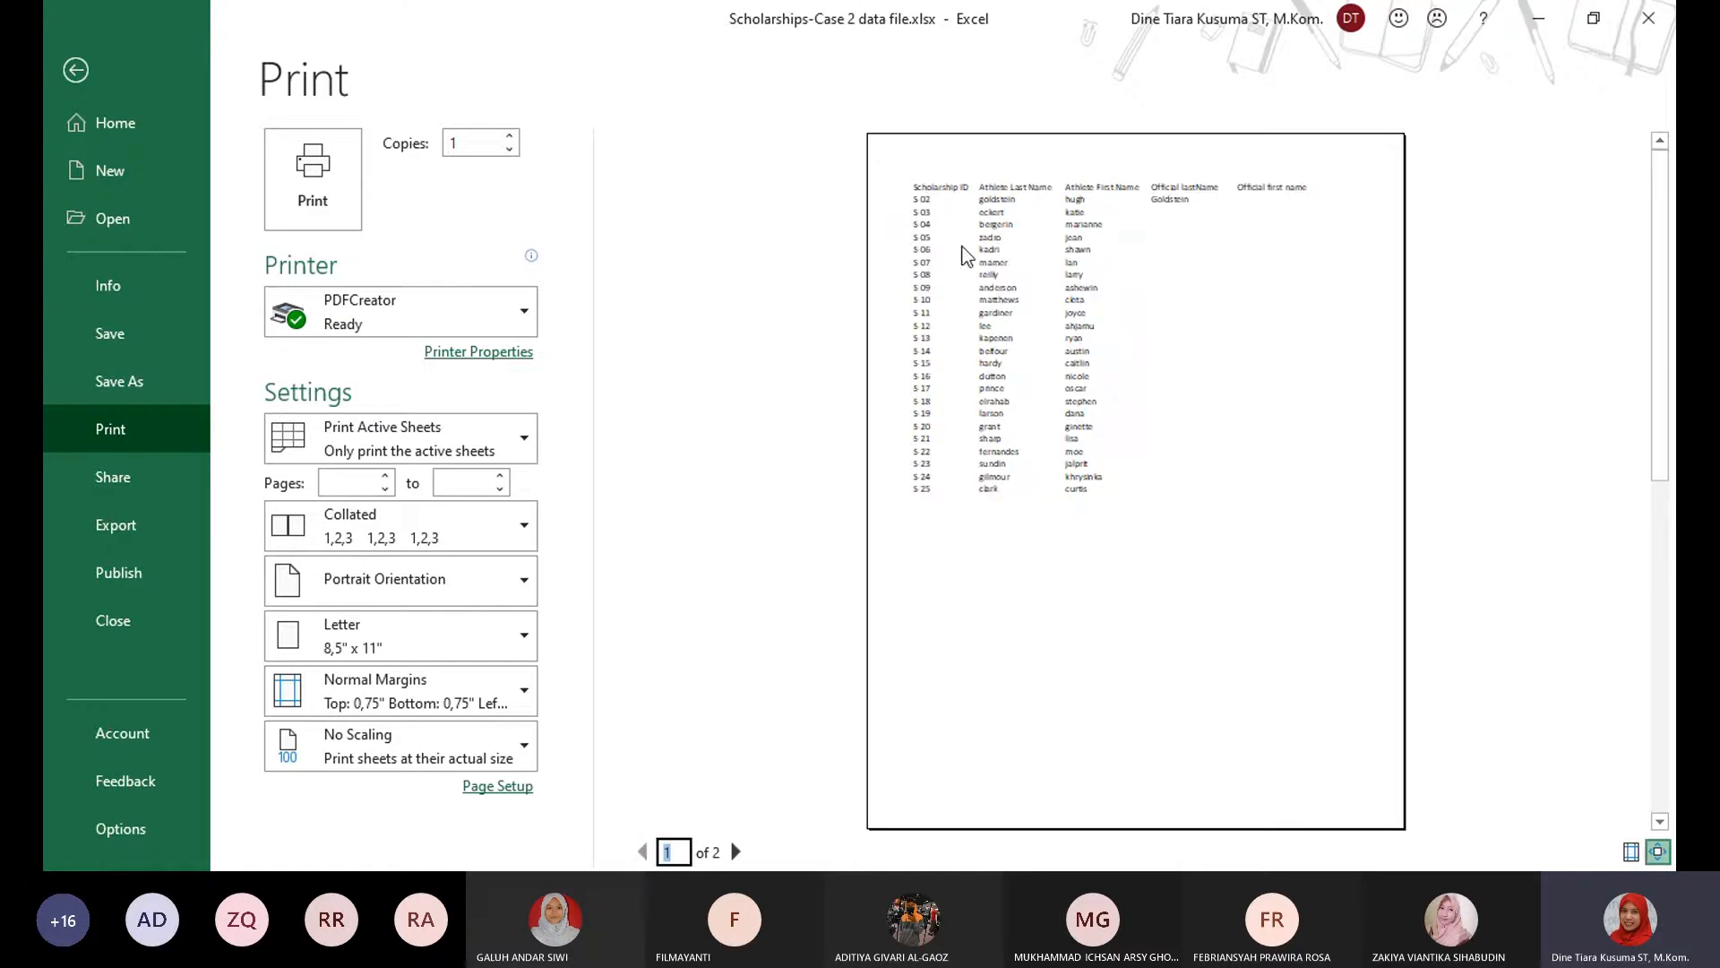
left_click(735, 852)
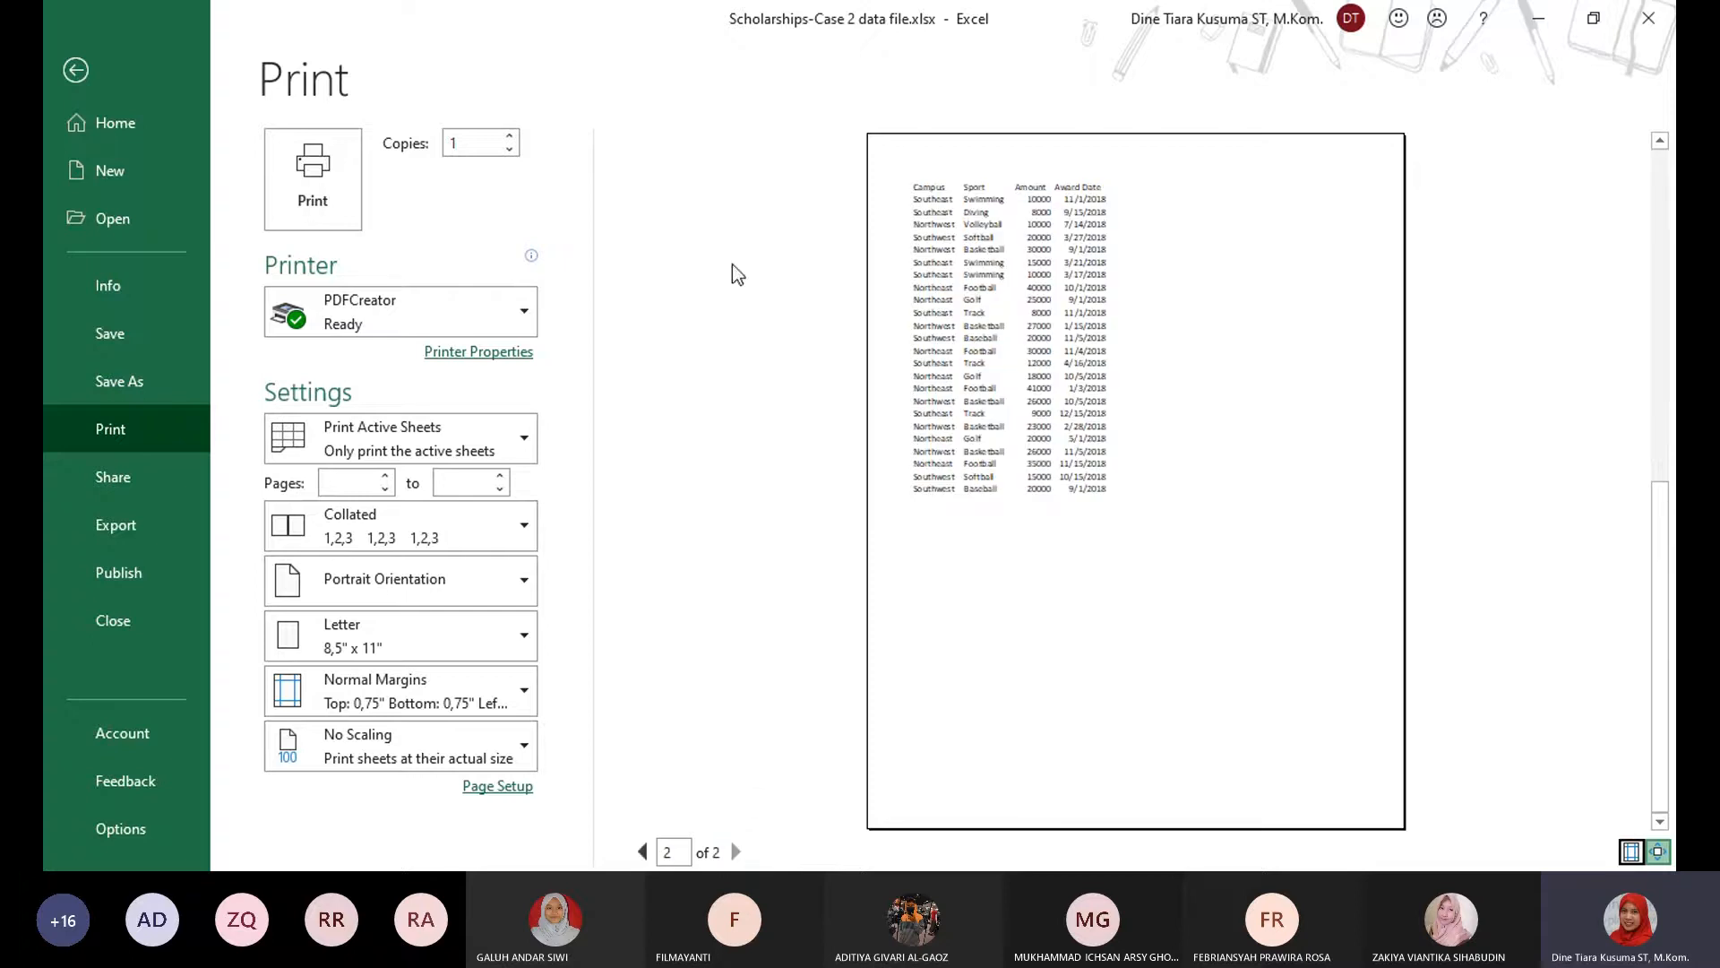
left_click(643, 851)
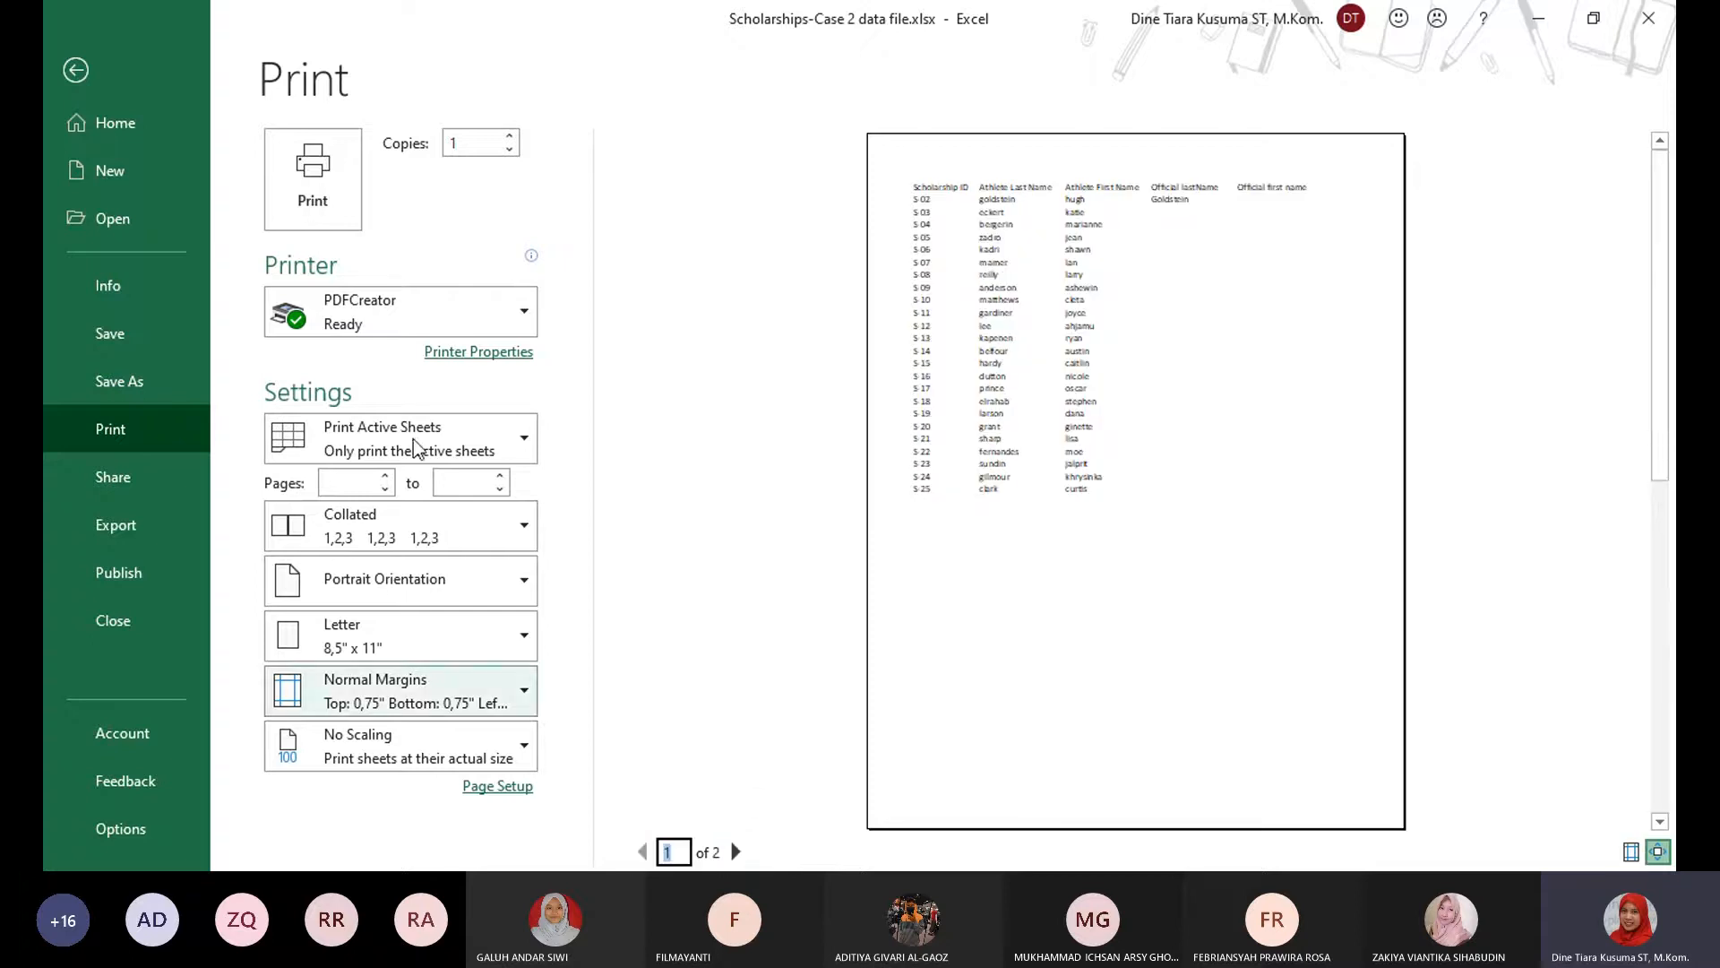
left_click(77, 71)
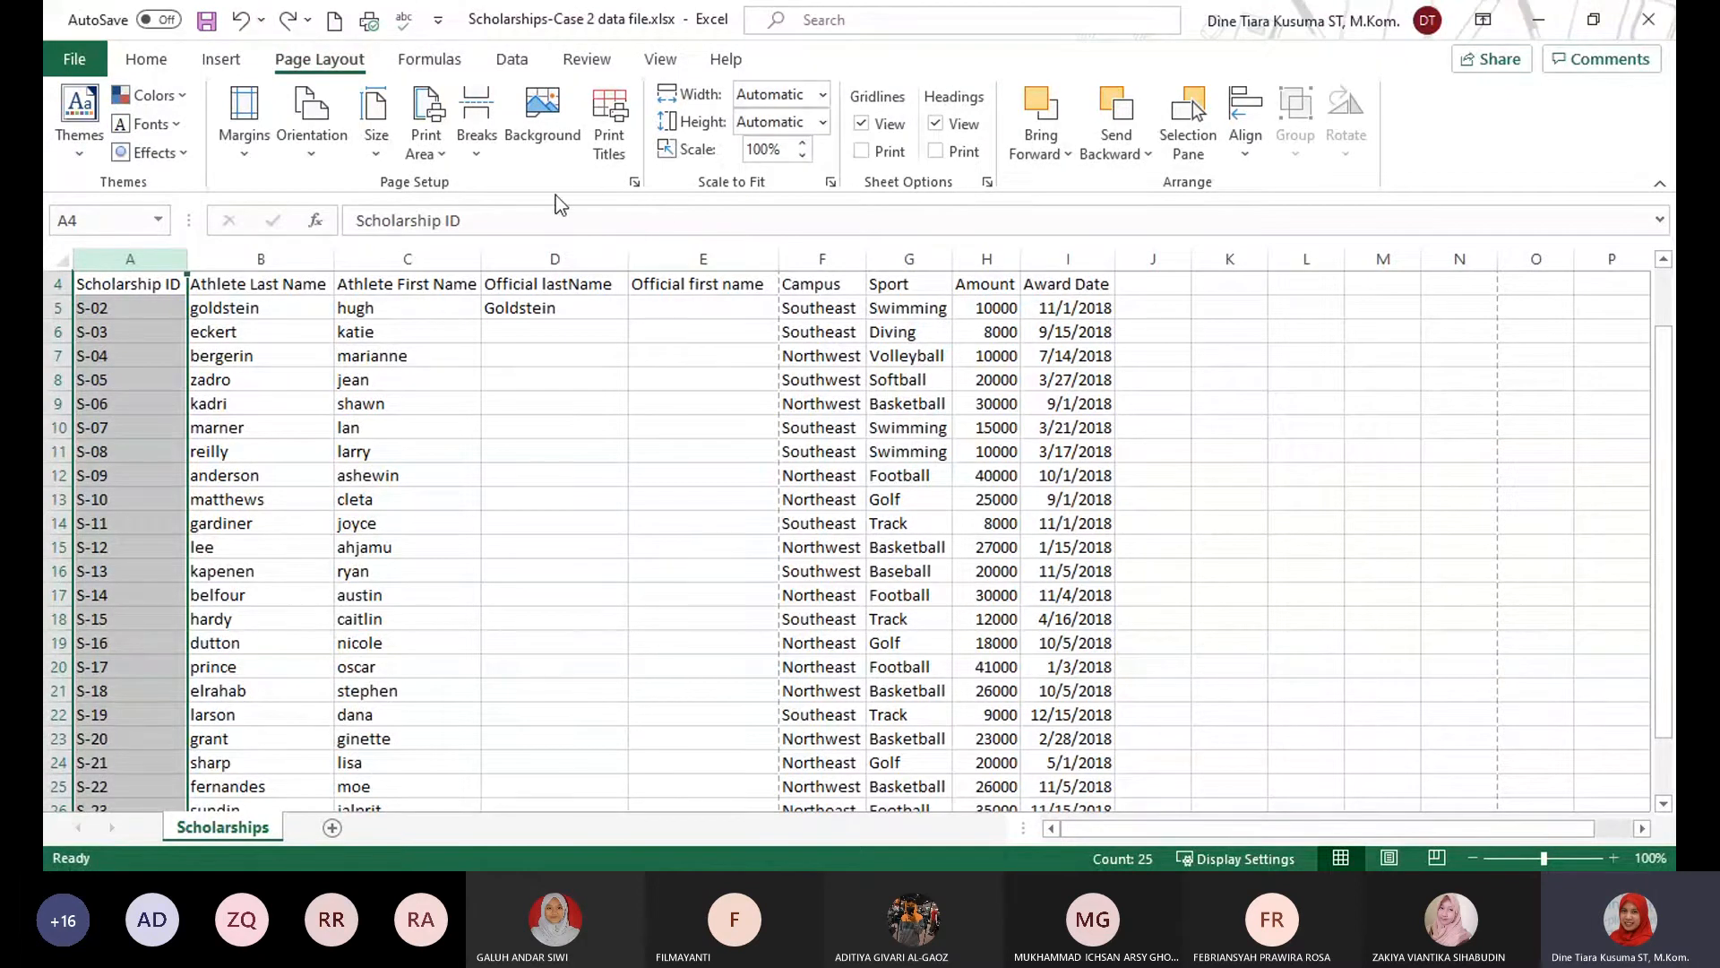
Set column A, Scholarship ID, as the print title column repeated on every page, and check page 2 in the print preview.
left_click(606, 157)
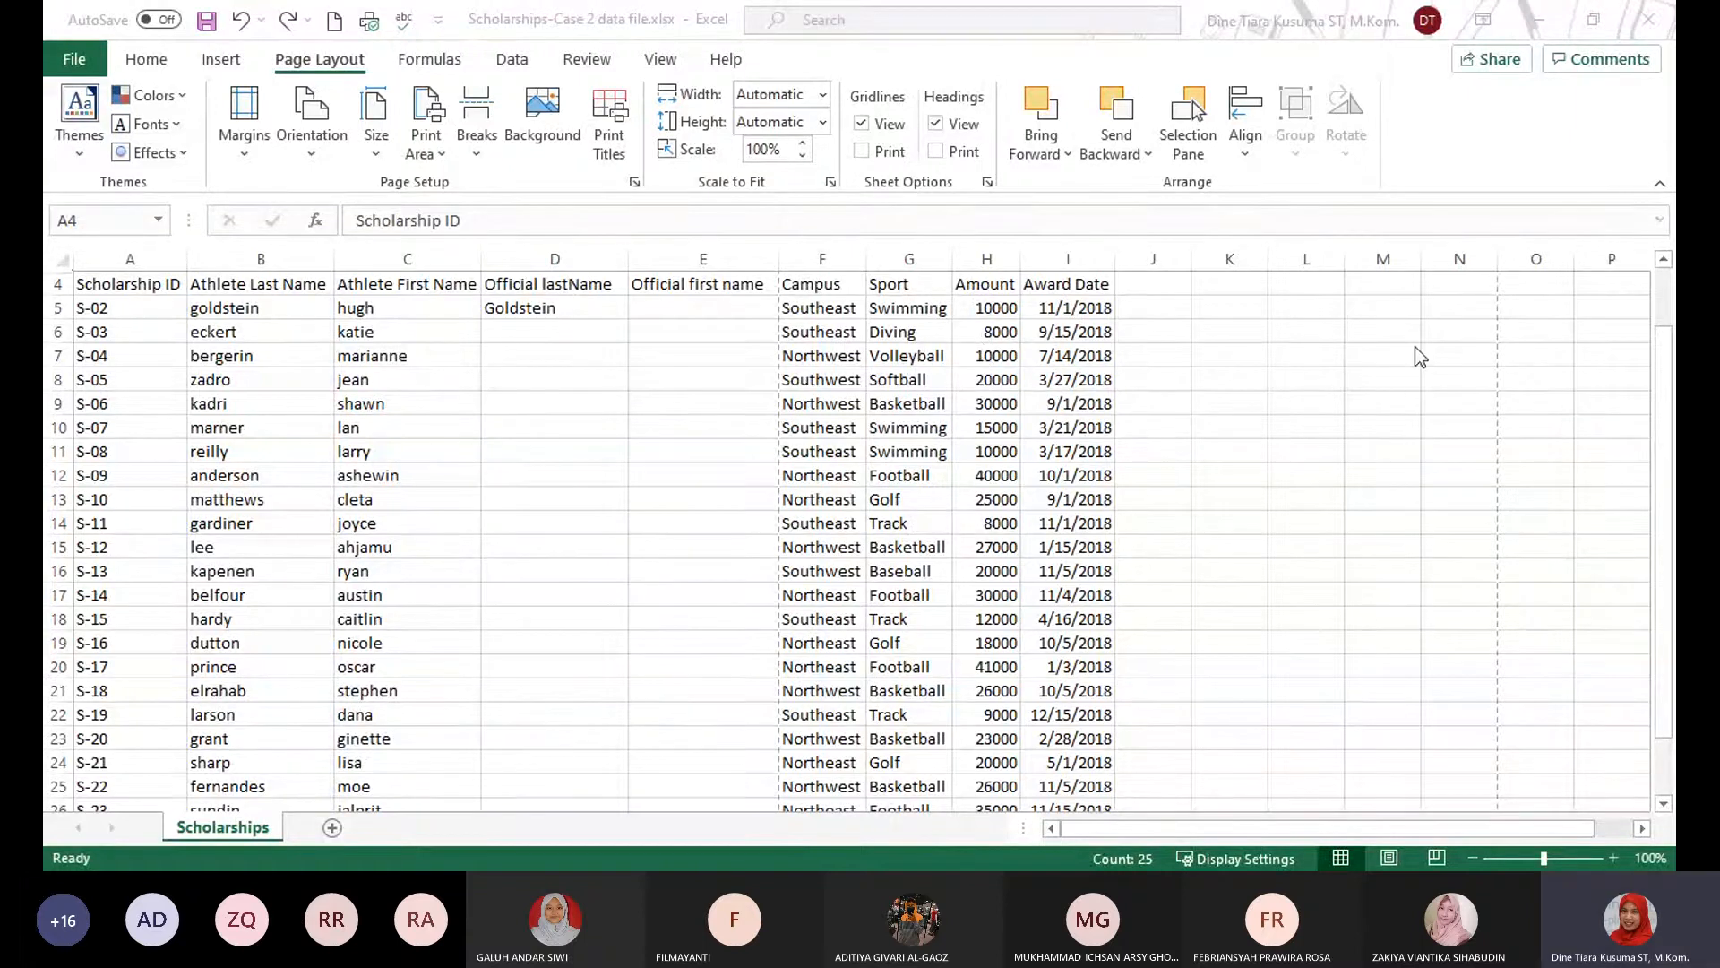
left_click(1333, 352)
left_click(160, 256)
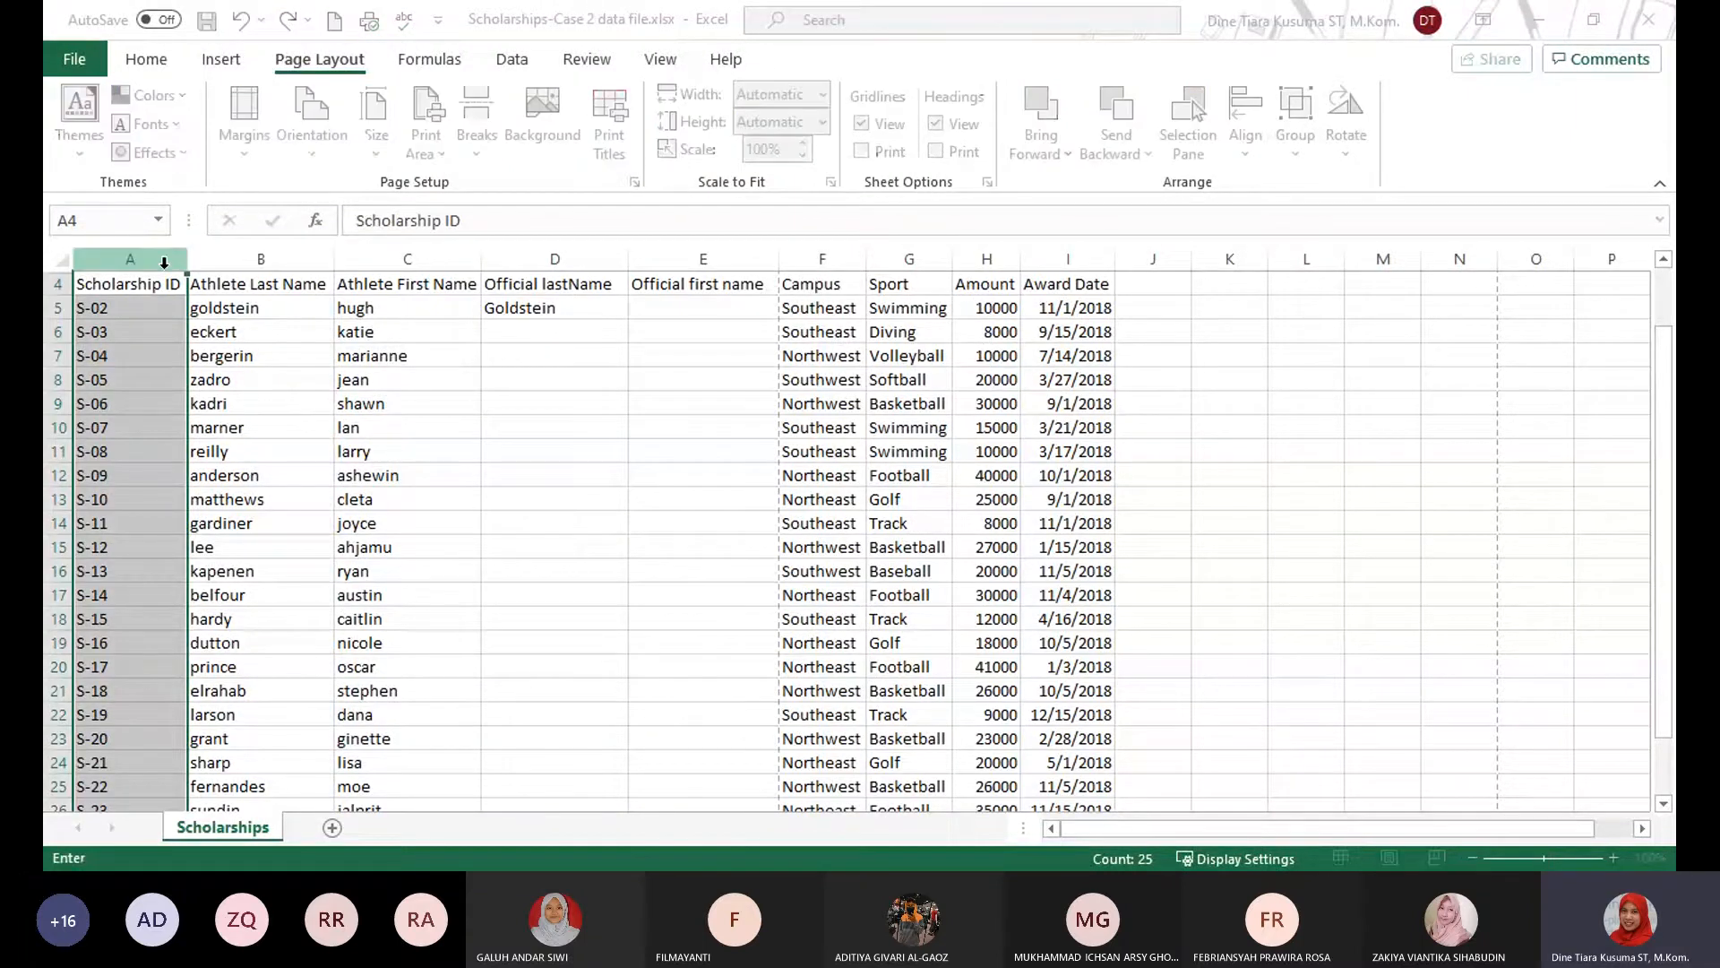
left_click(160, 256)
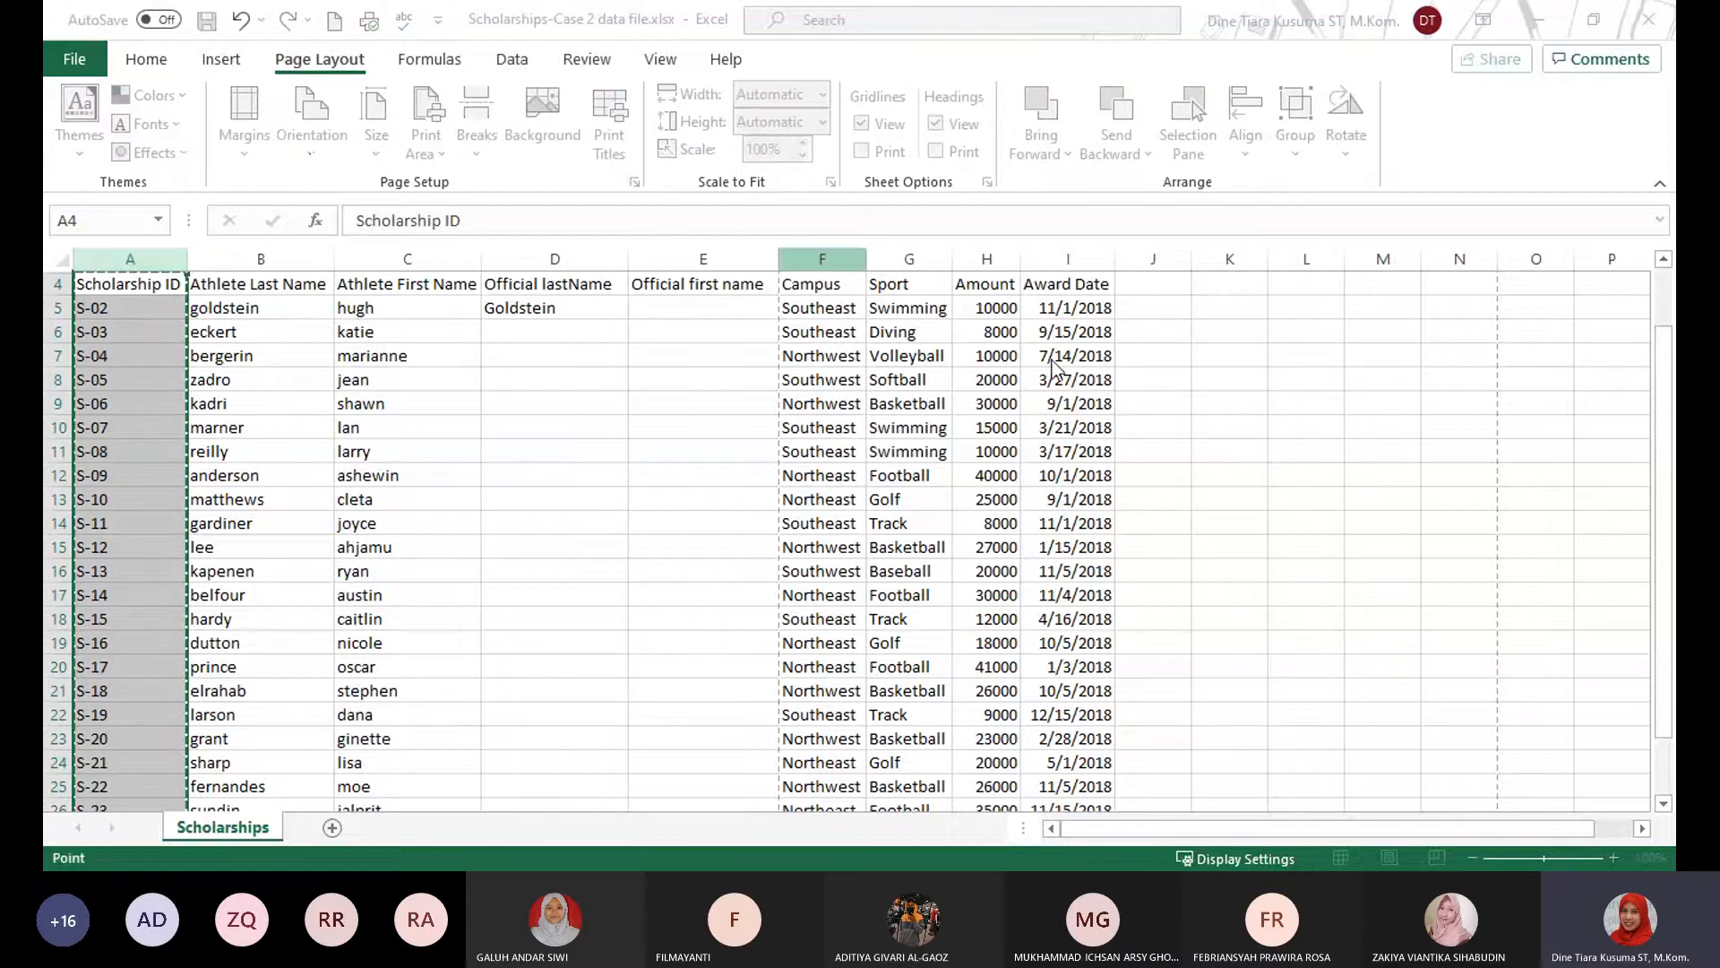
left_click(565, 626)
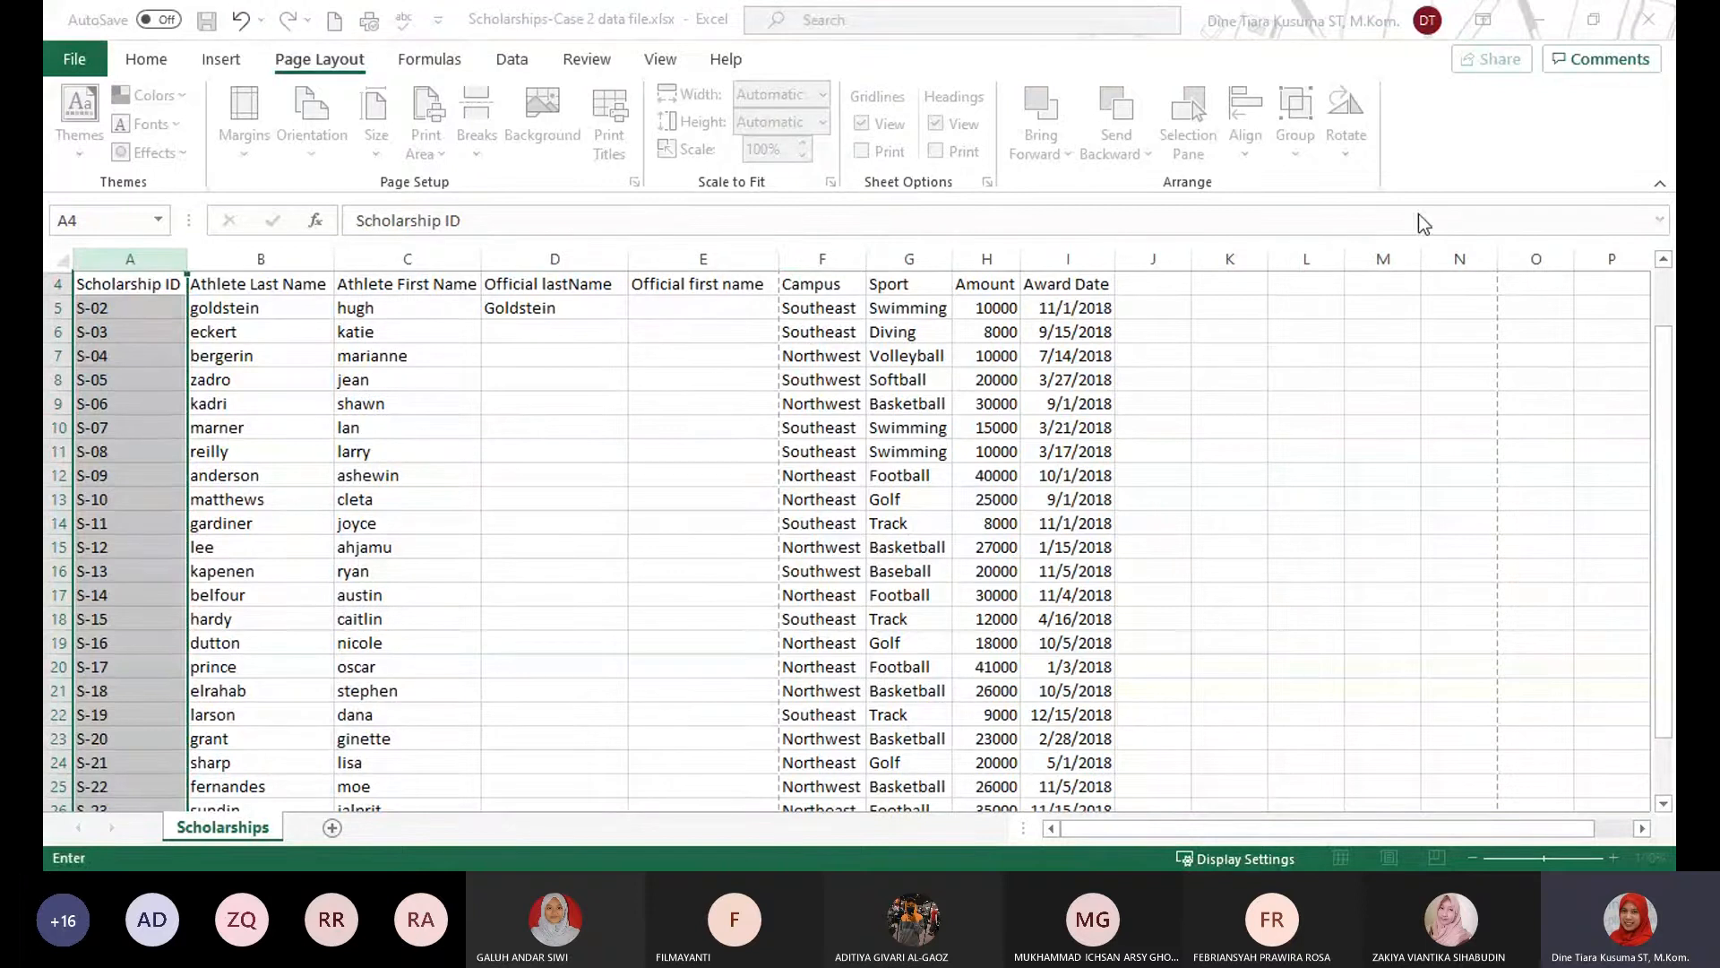
key("Escape")
left_click(140, 261)
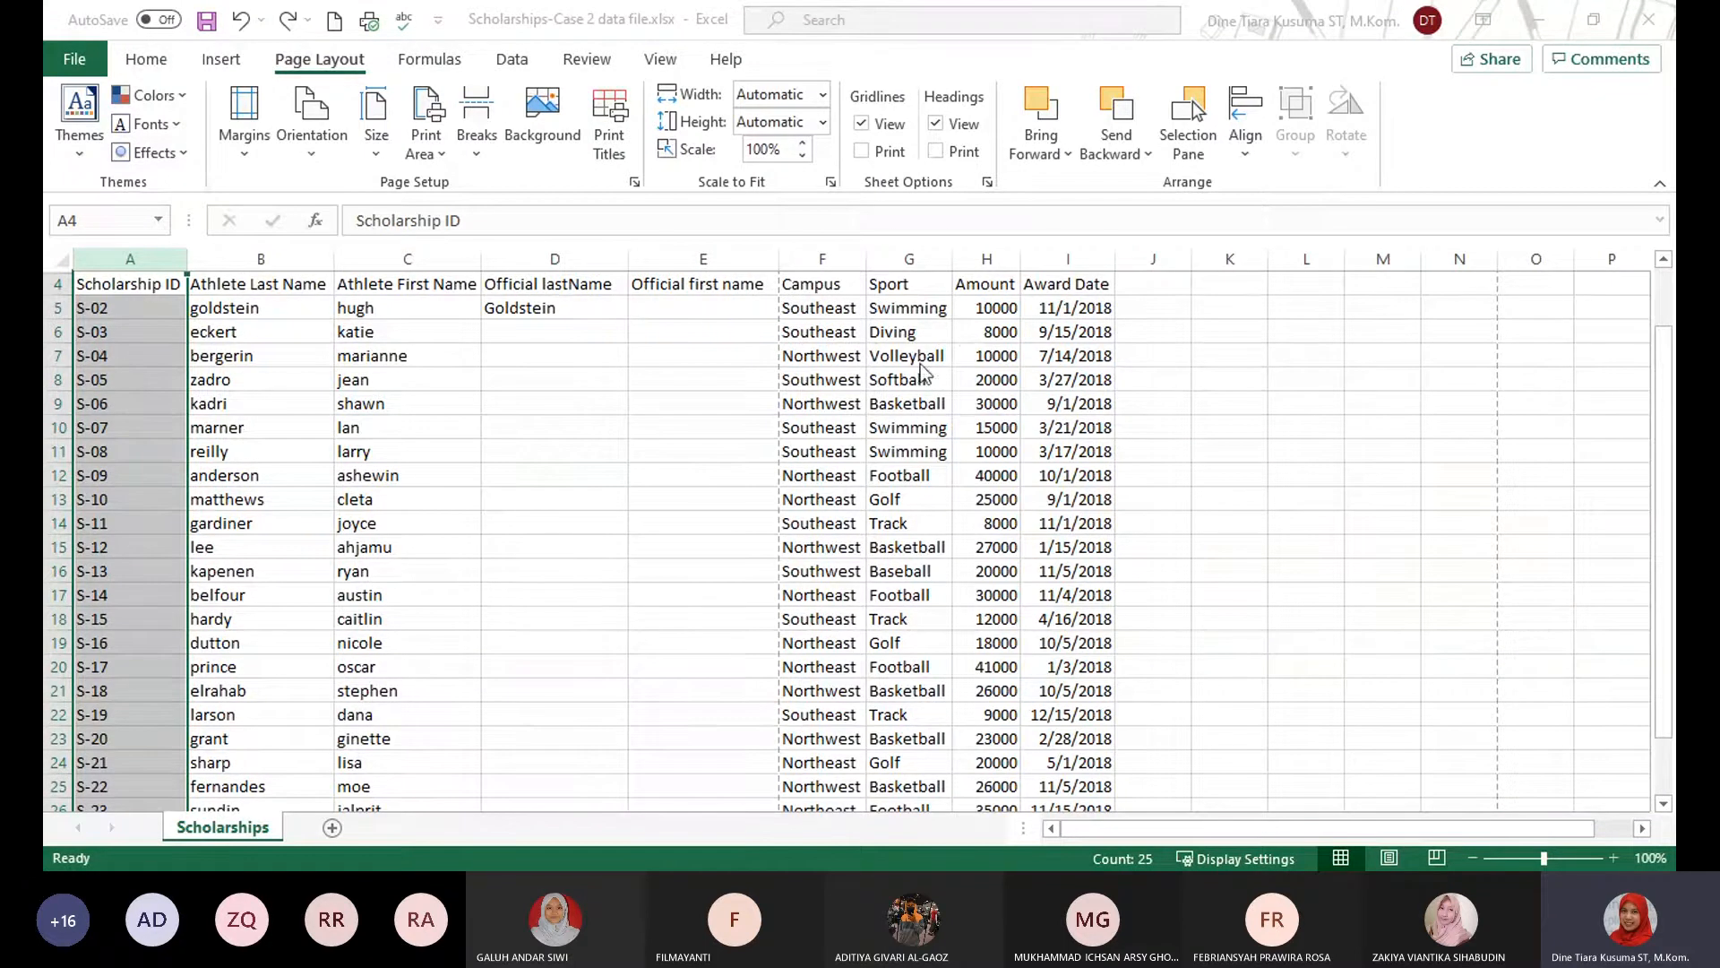
left_click(1080, 332)
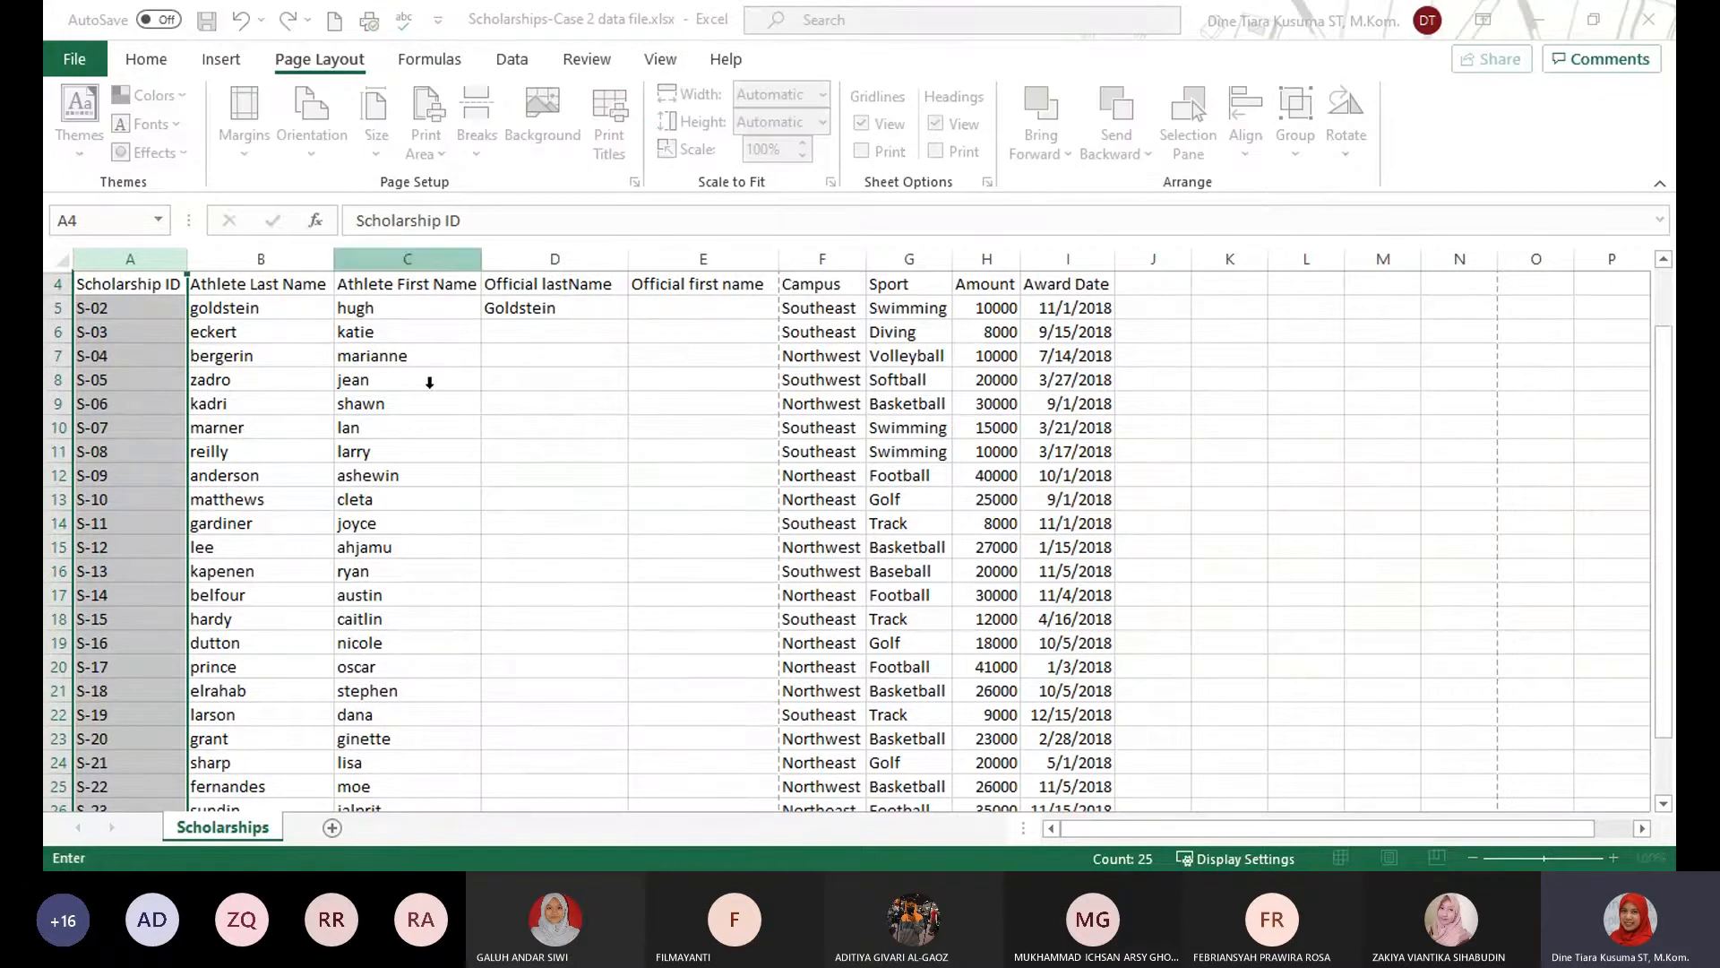
left_click(126, 333)
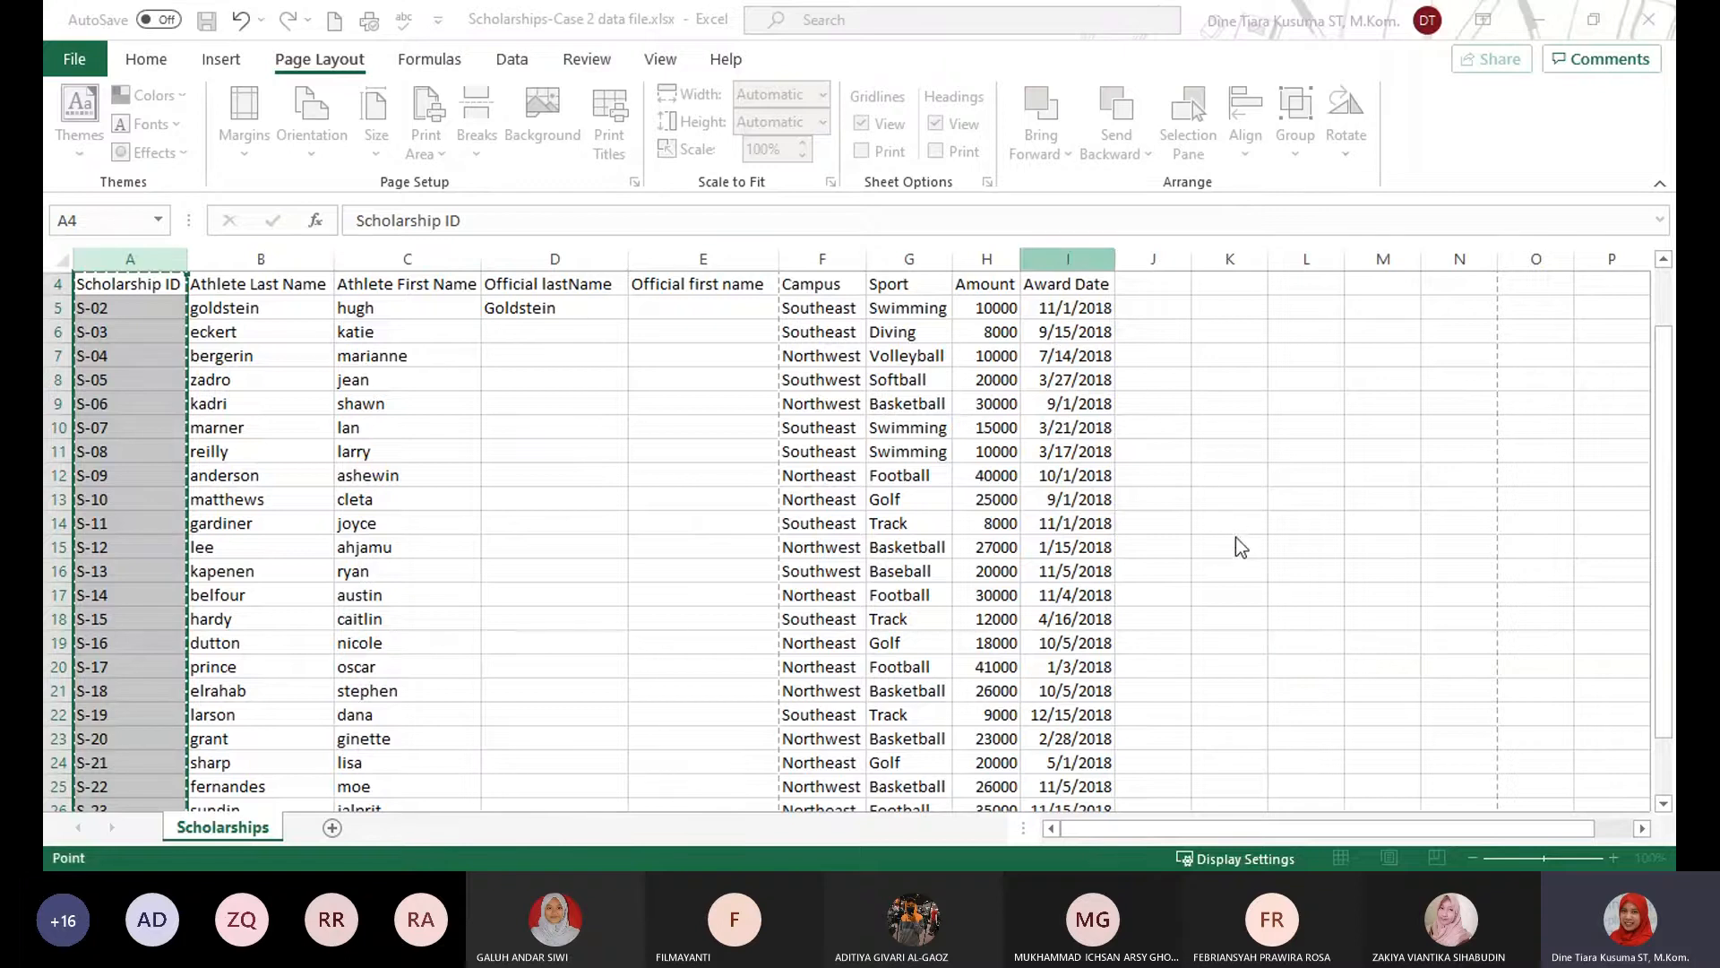
left_click(1285, 642)
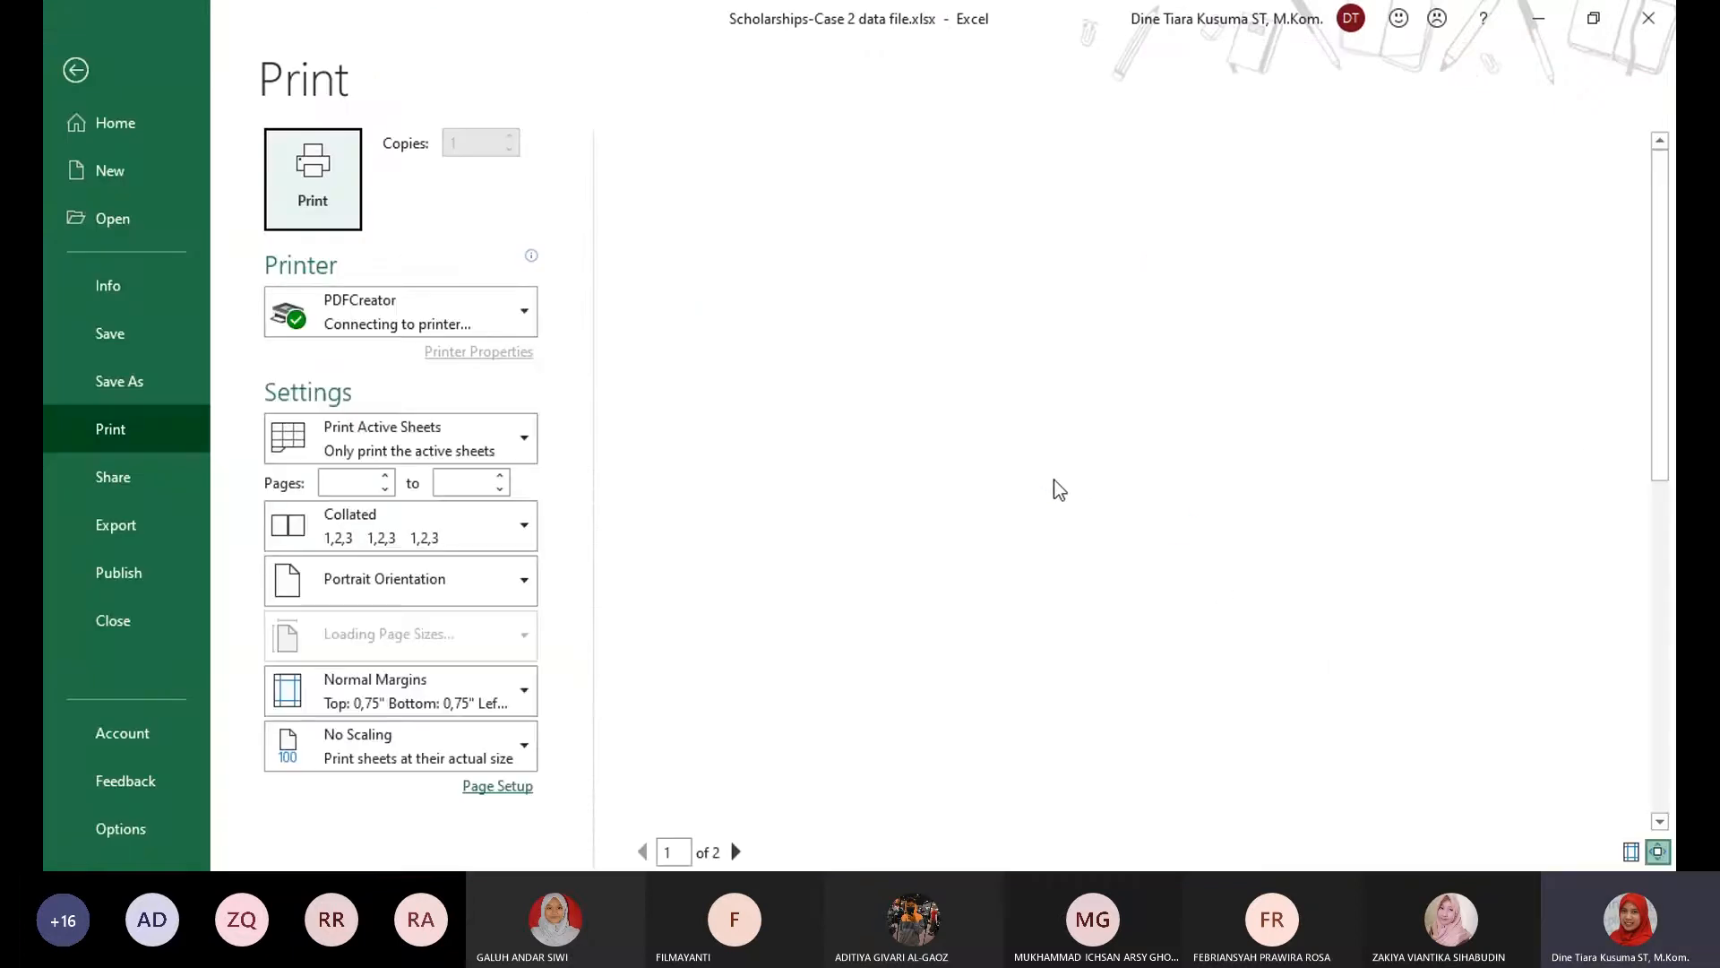
left_click(736, 852)
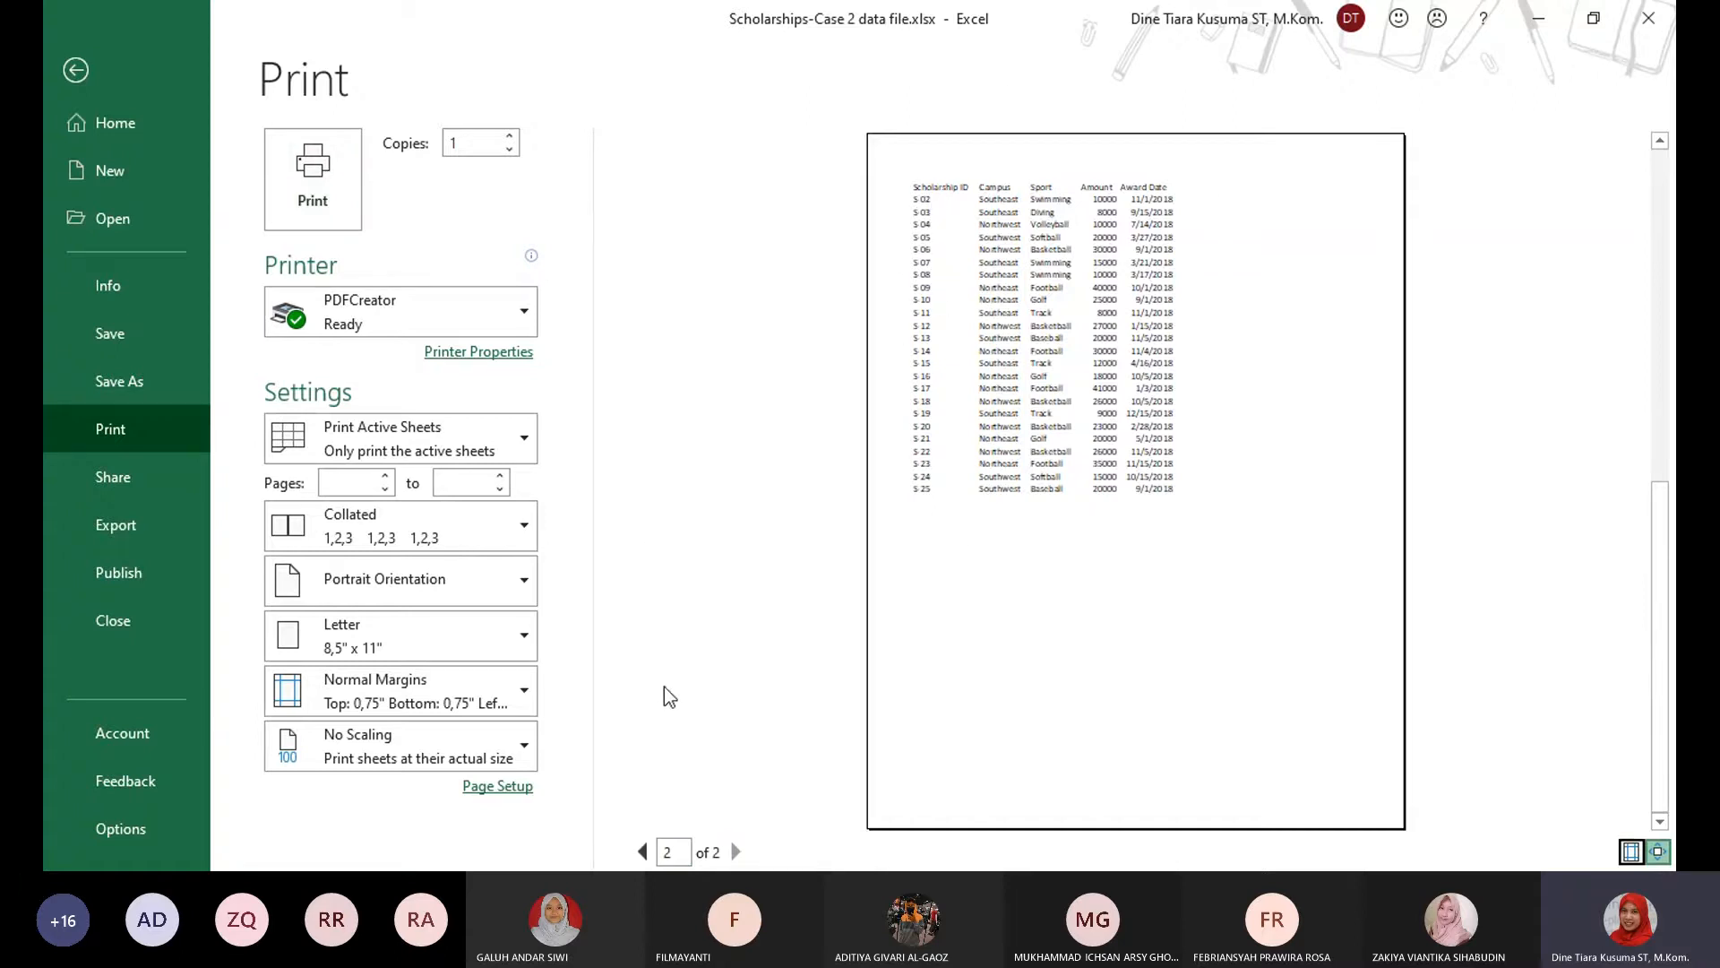
left_click(77, 71)
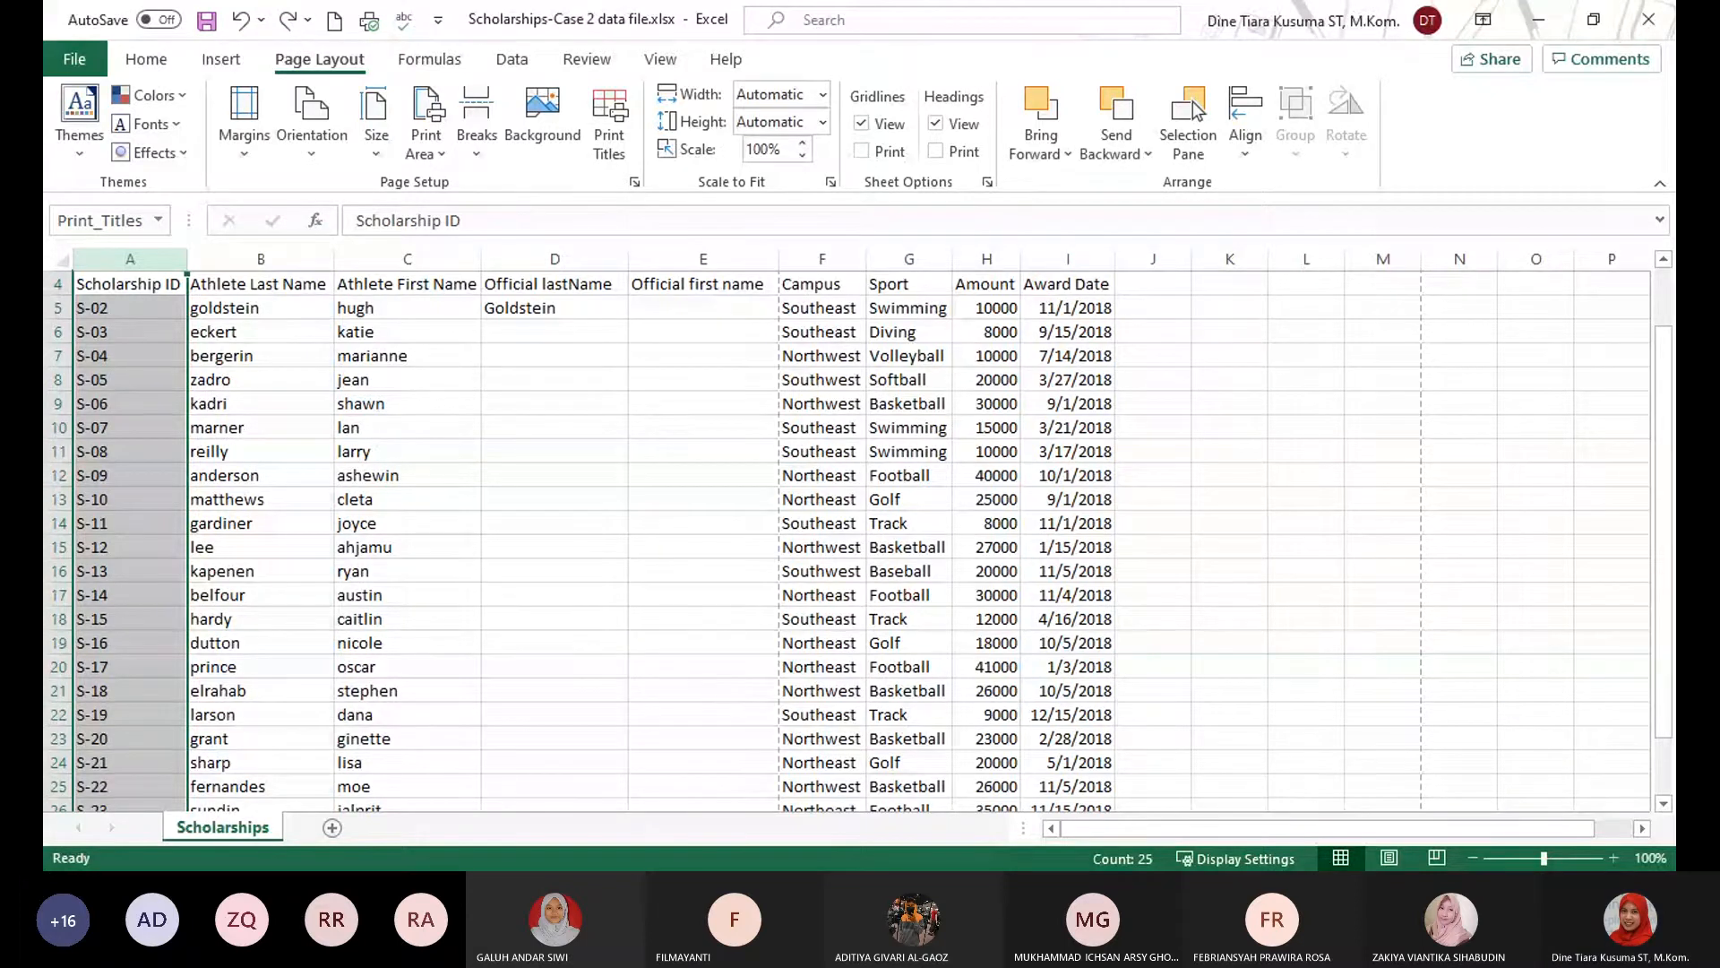
key("alt+Tab")
left_click(653, 443)
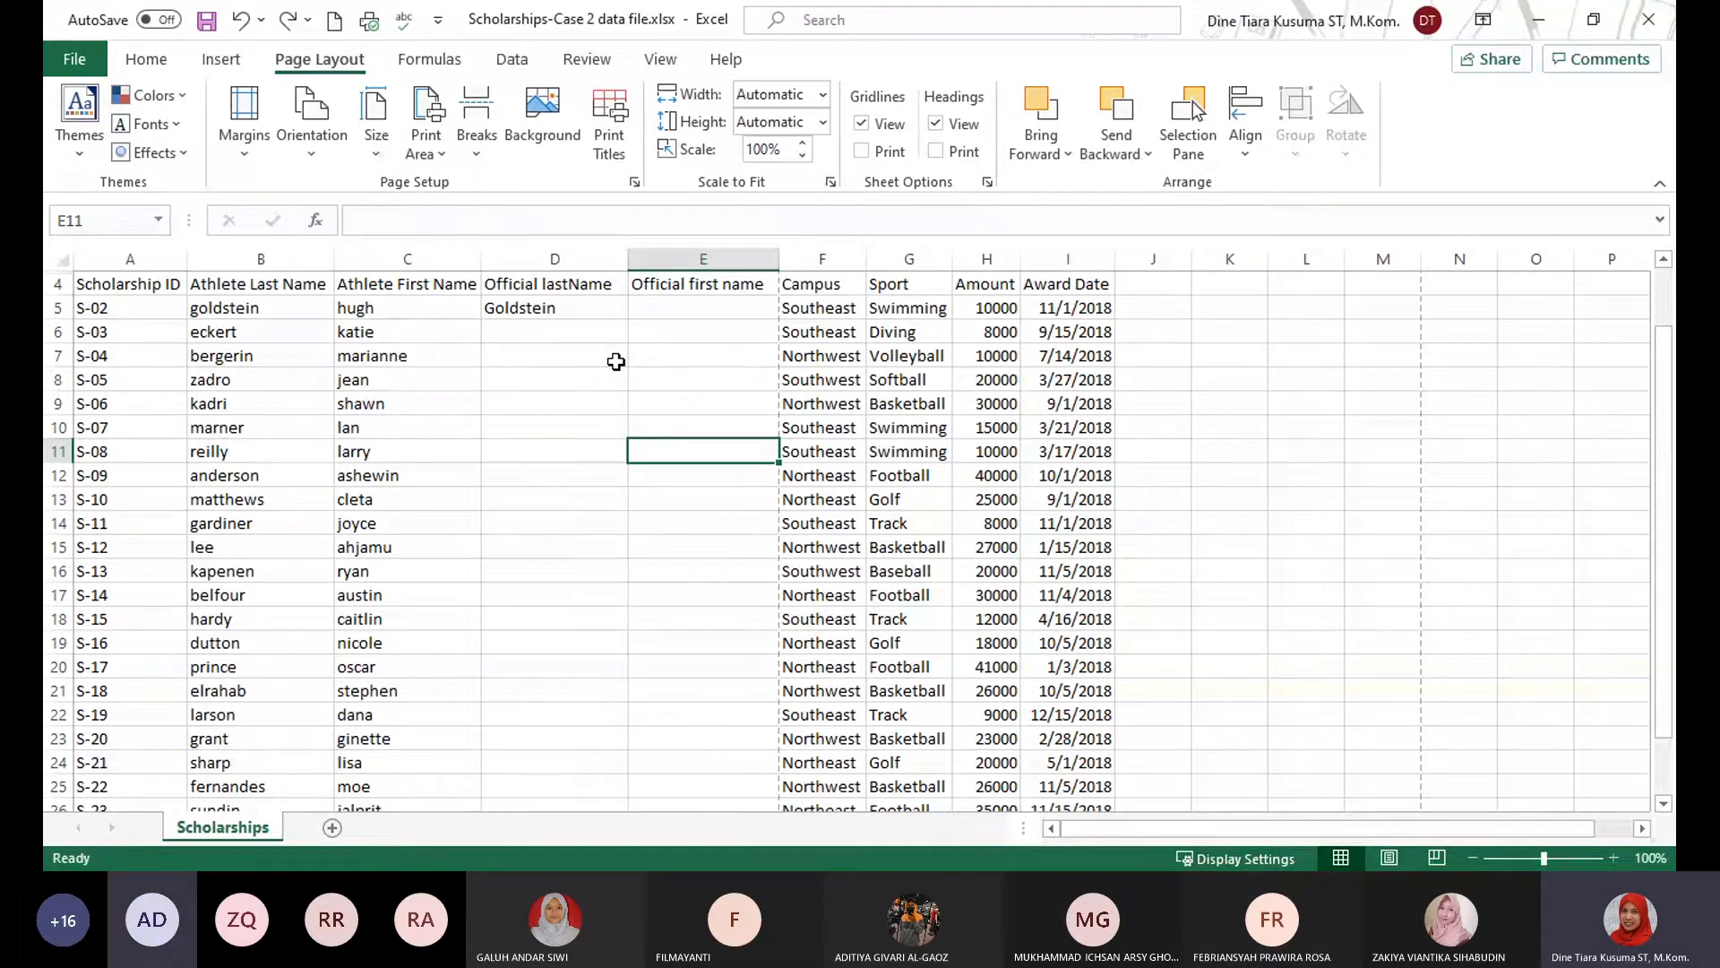
left_click(1215, 843)
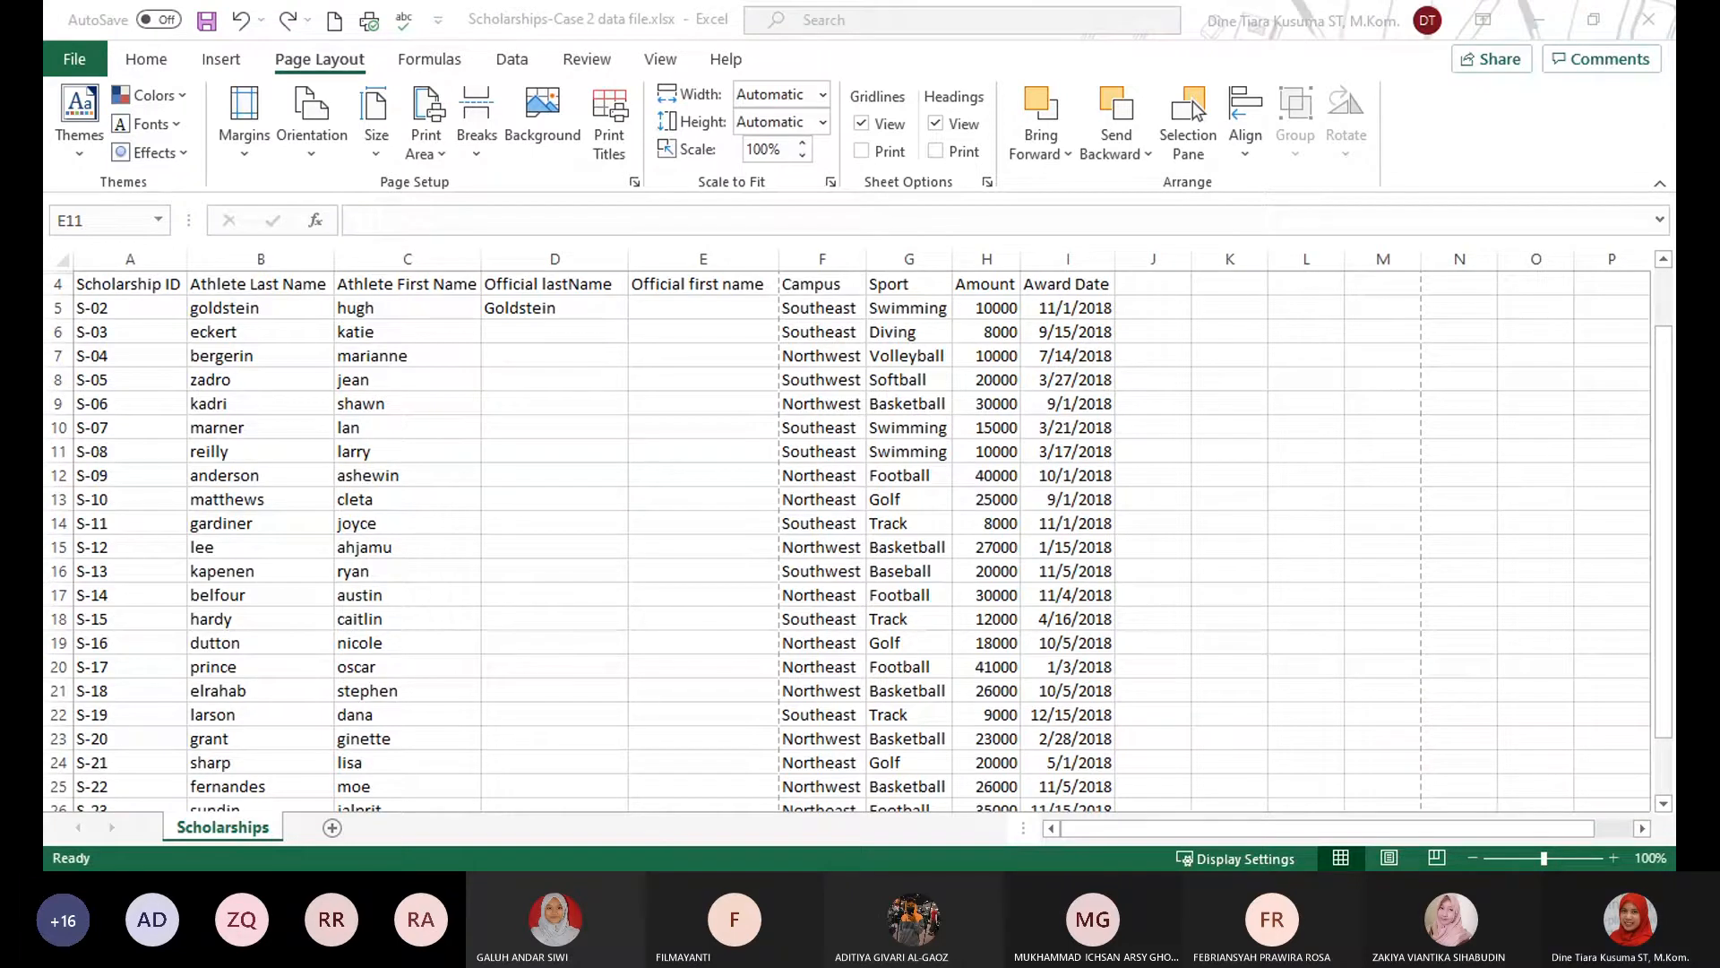
left_click(643, 801)
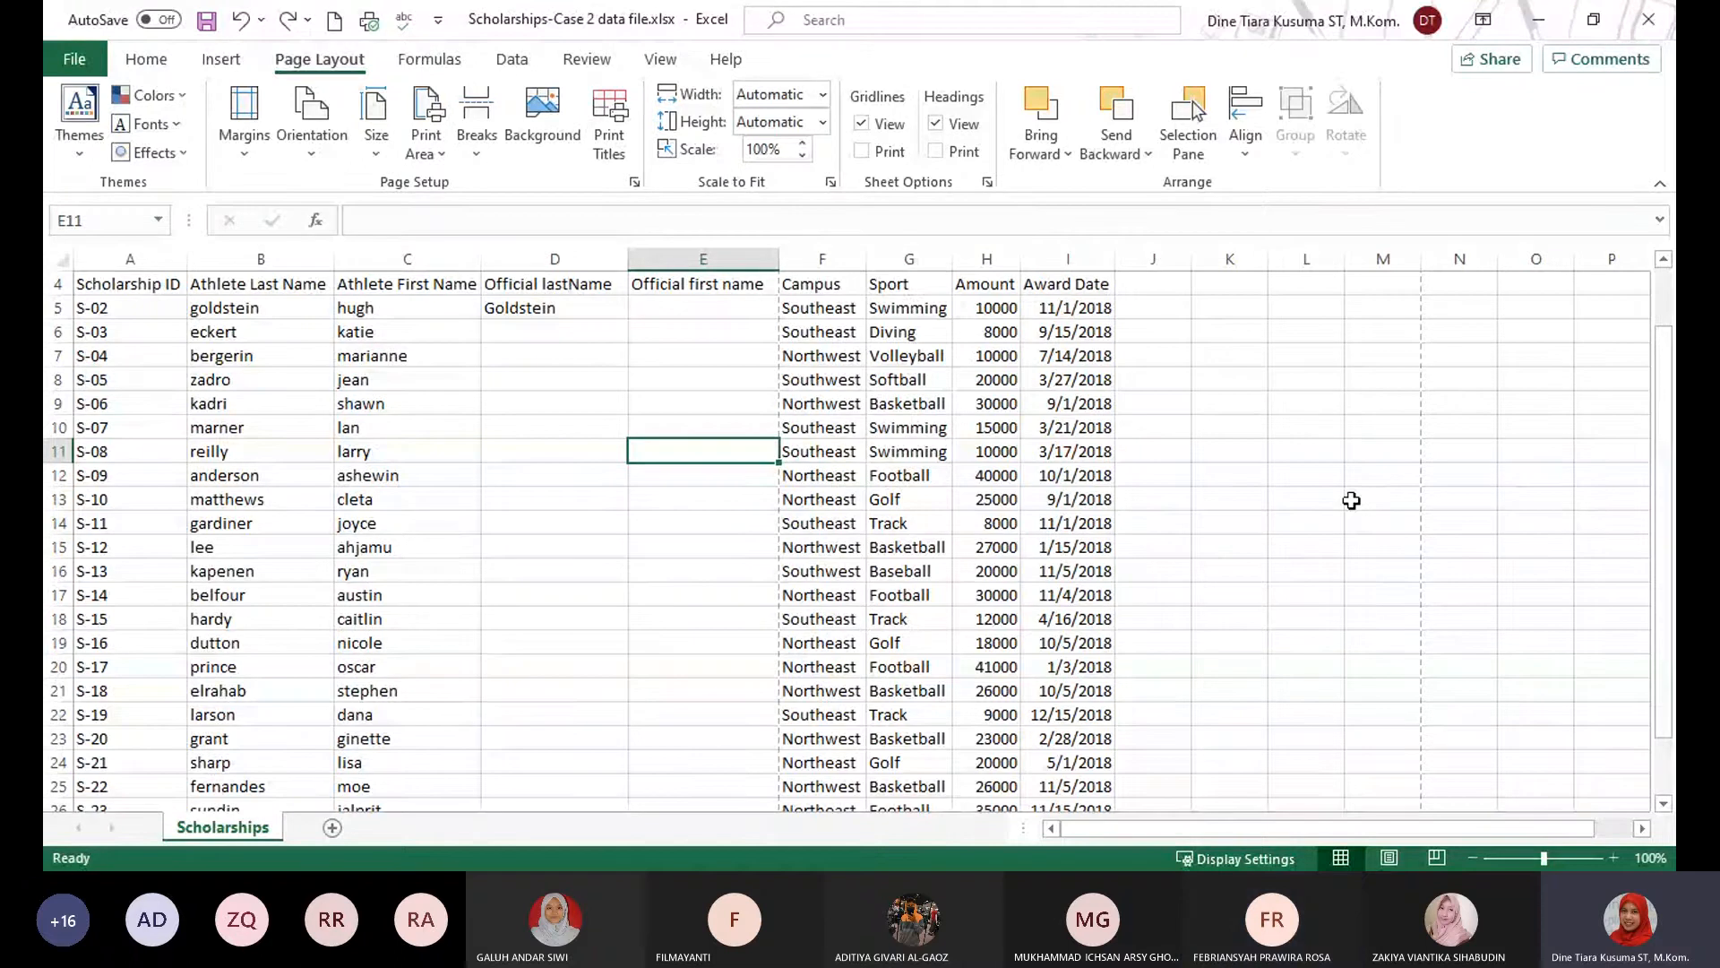
Close the Scholarships workbook without saving the changes.
left_click(1362, 498)
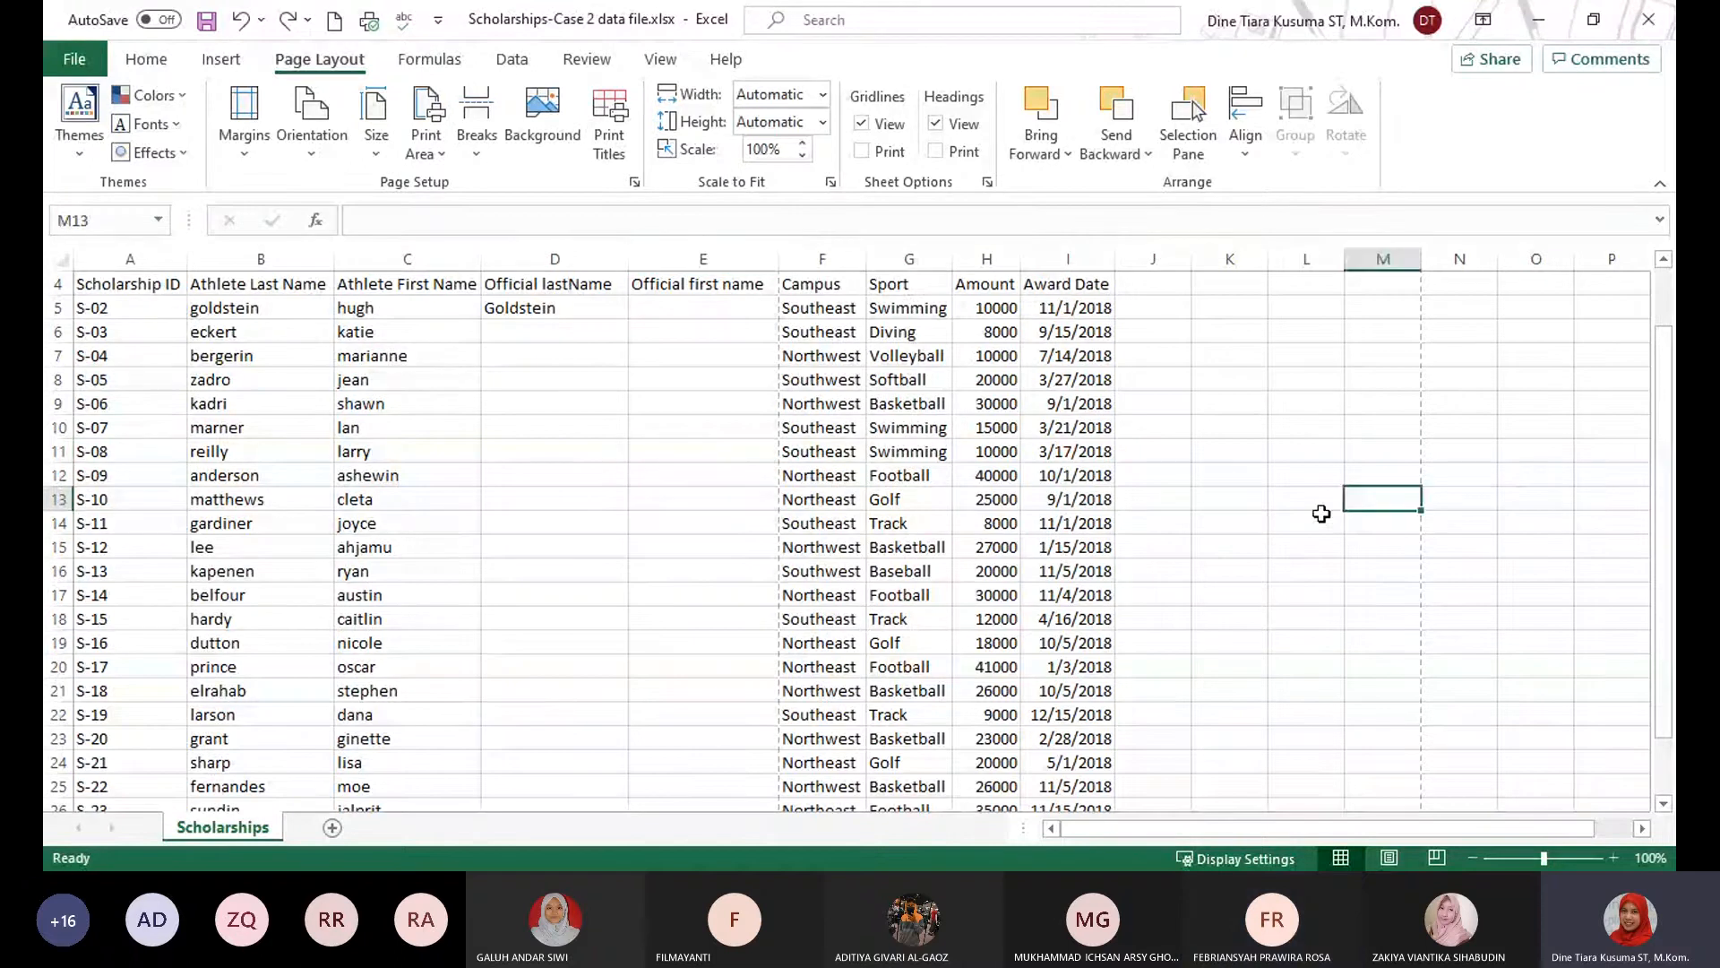
left_click(1647, 36)
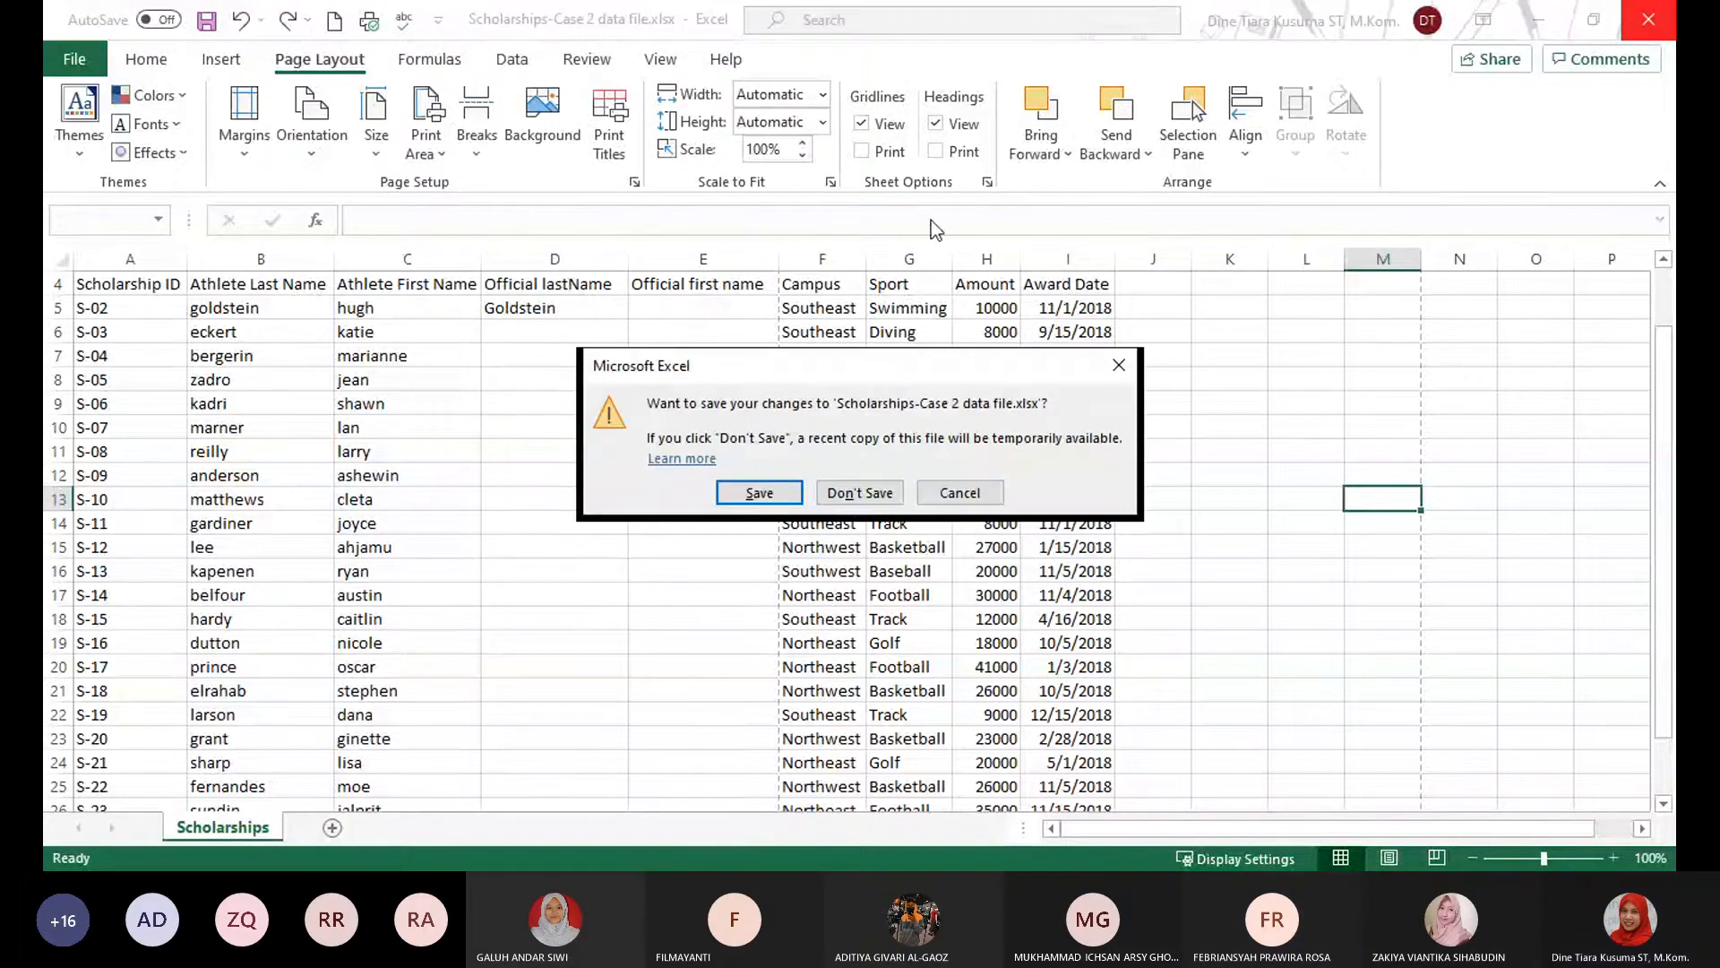
left_click(861, 500)
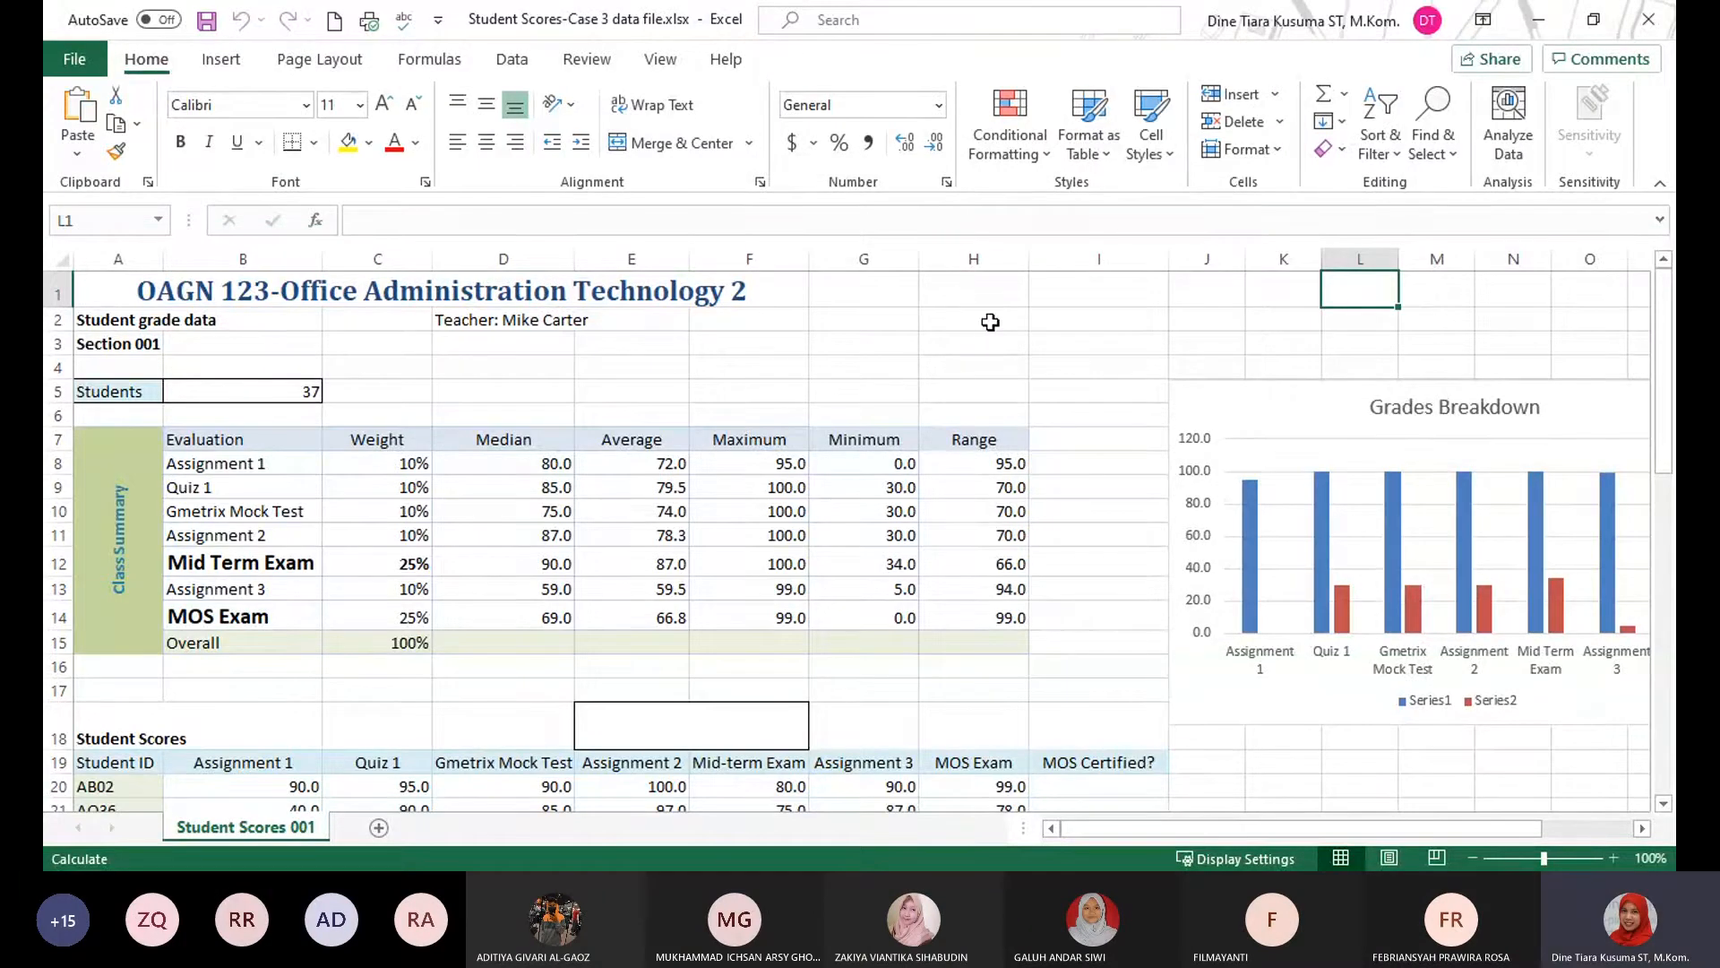
left_click(1065, 376)
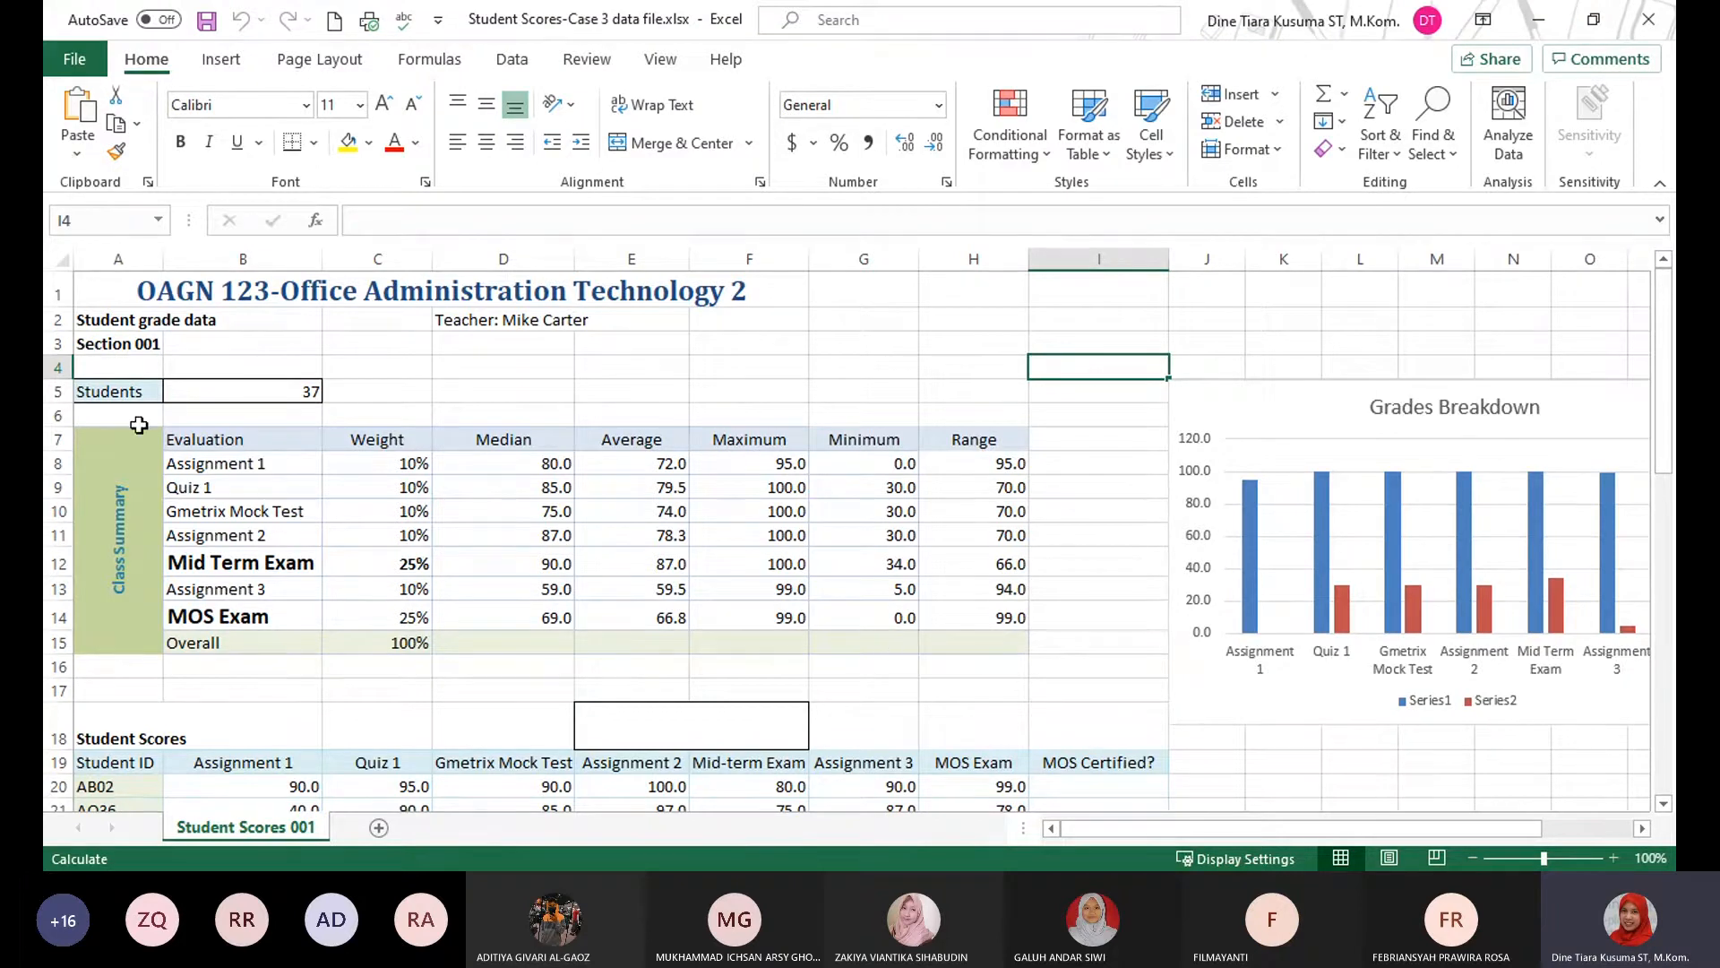
key("alt+Tab")
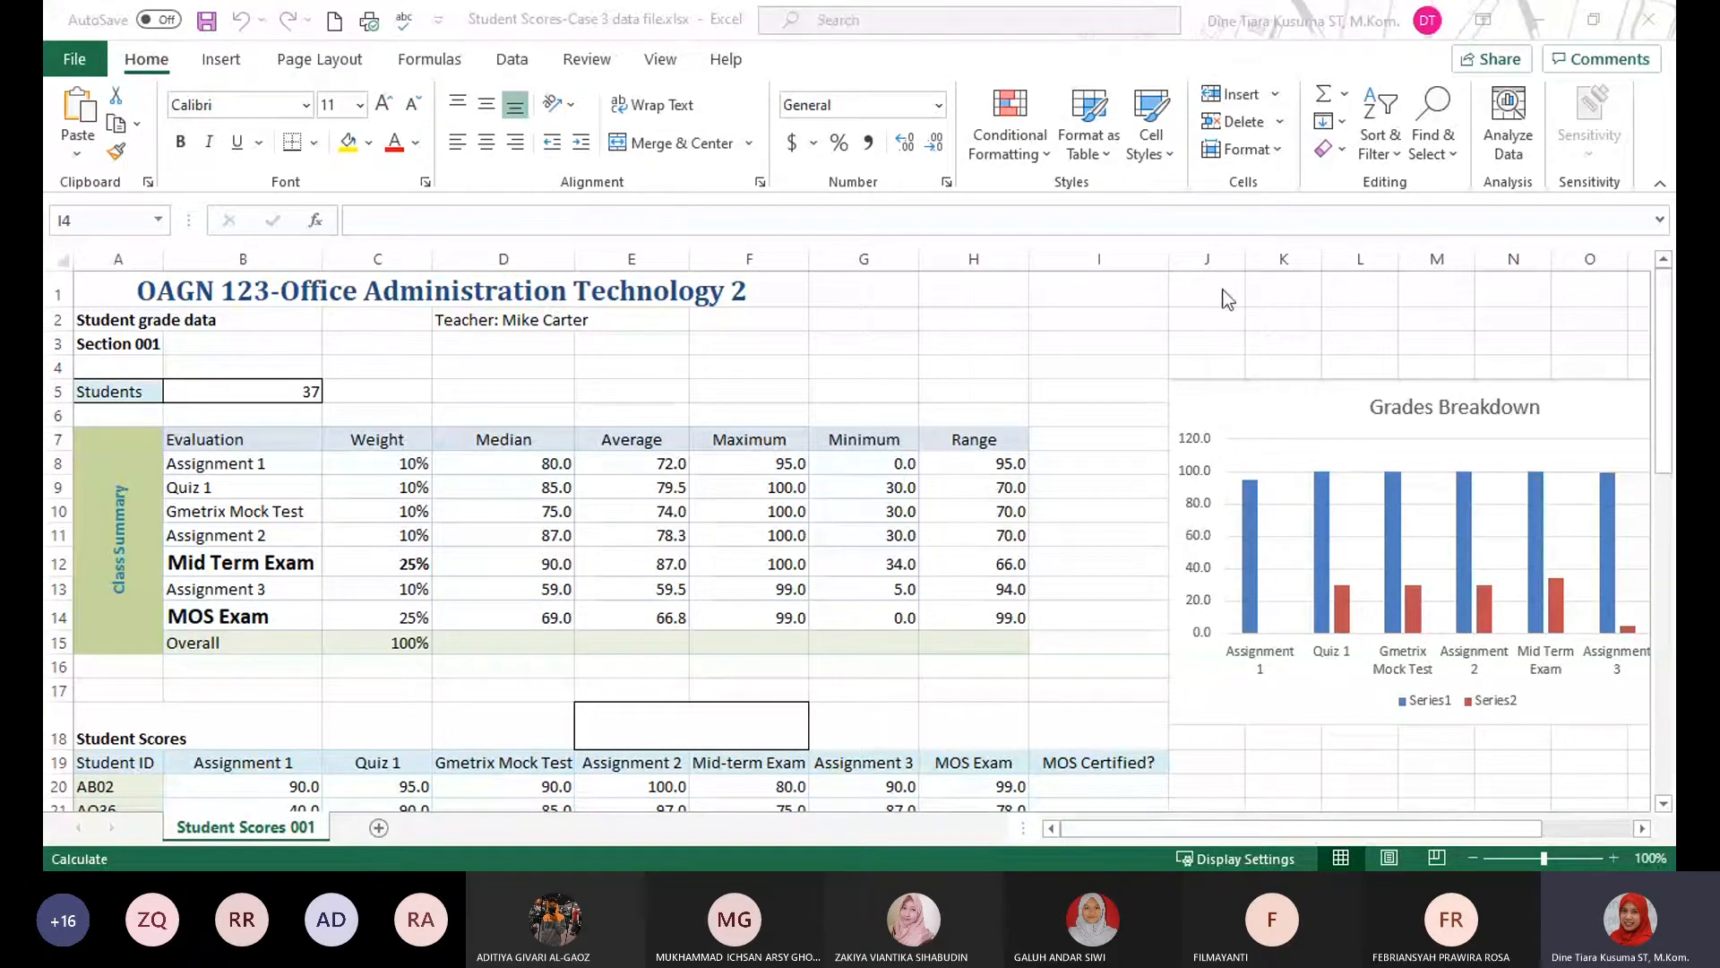
left_click(1156, 294)
left_click(1281, 153)
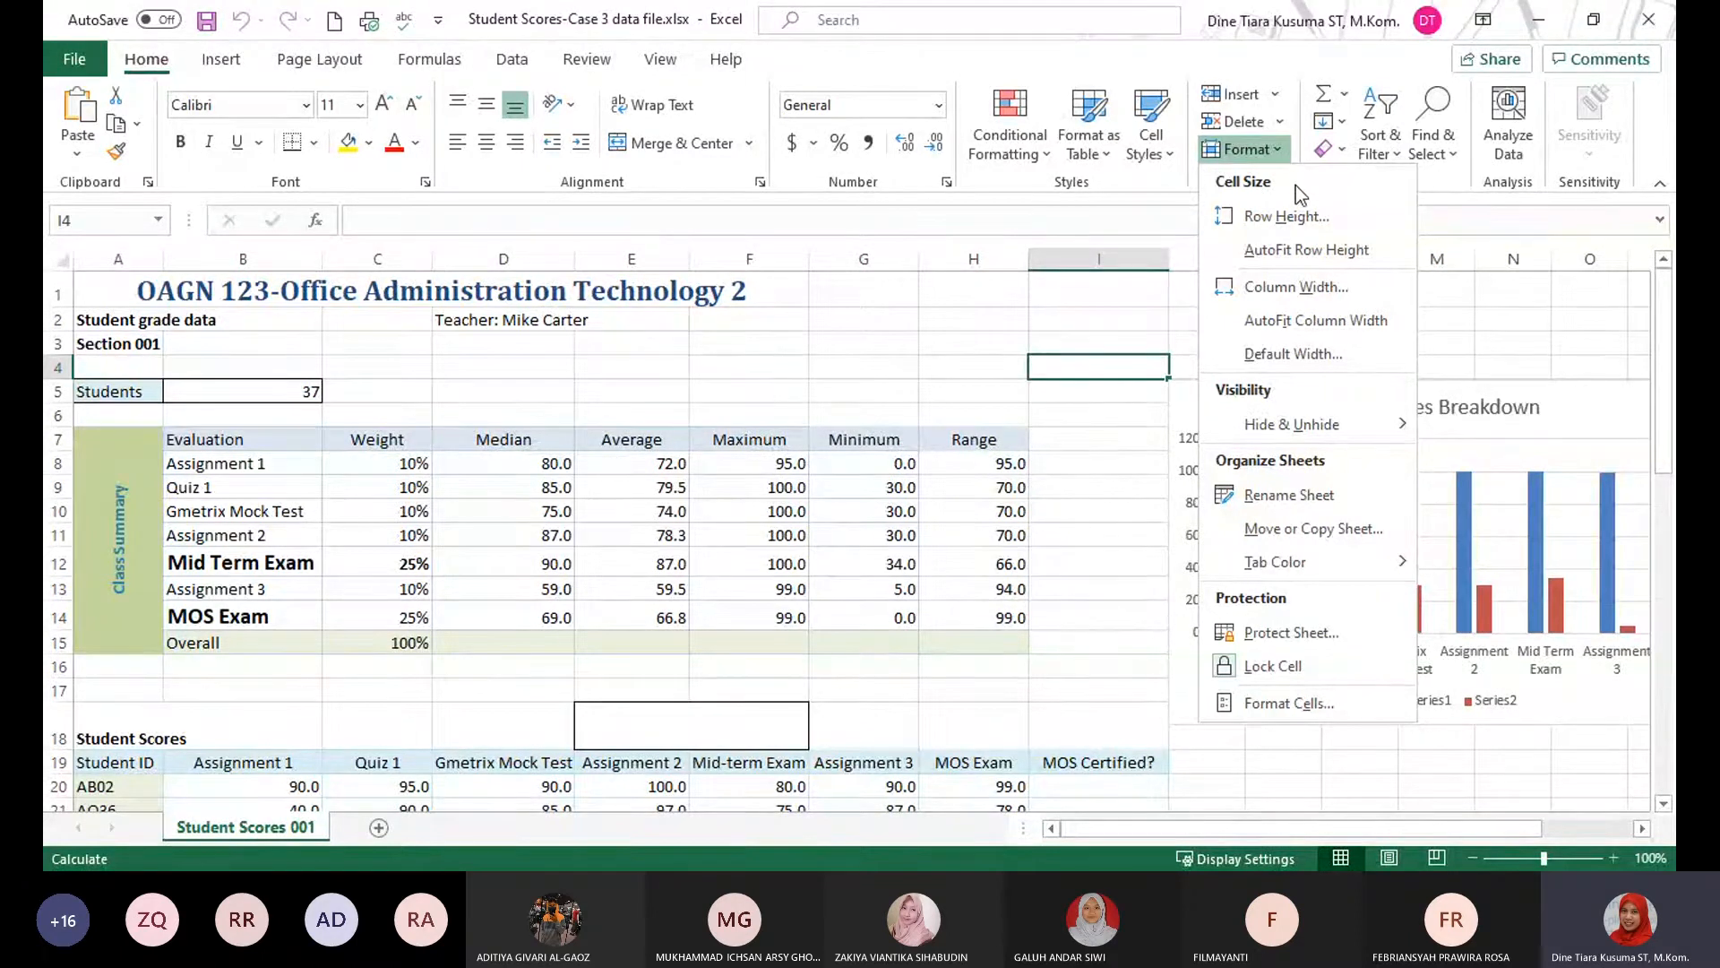
left_click(974, 717)
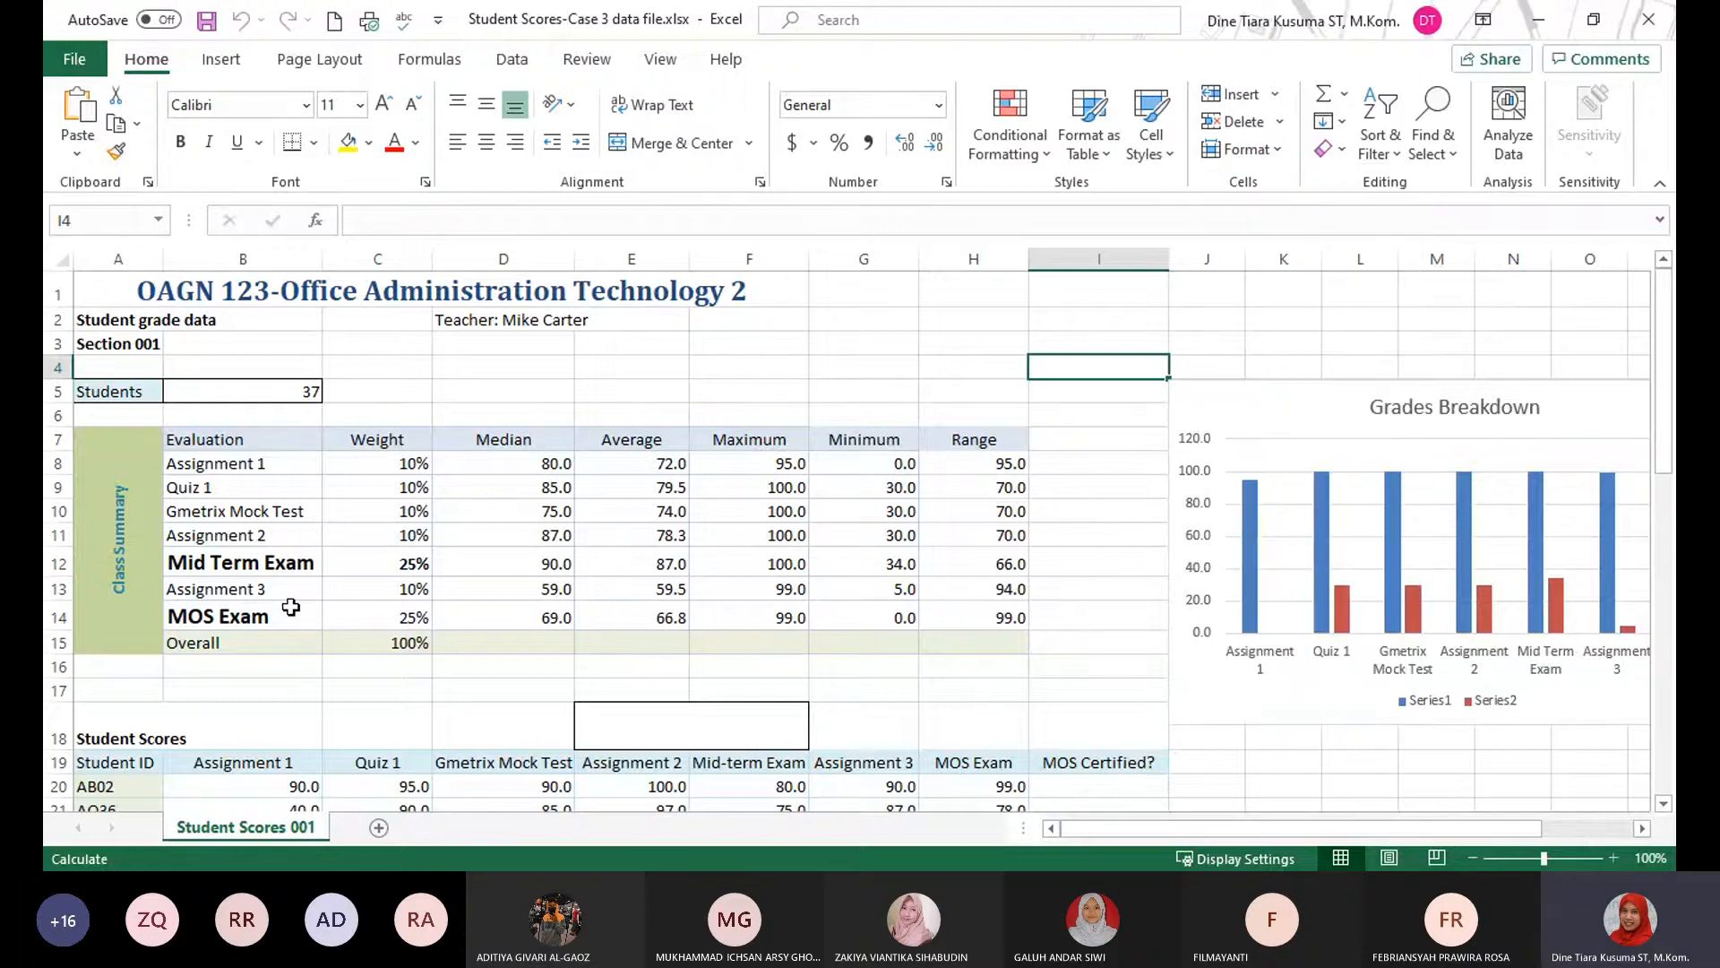
right_click(261, 833)
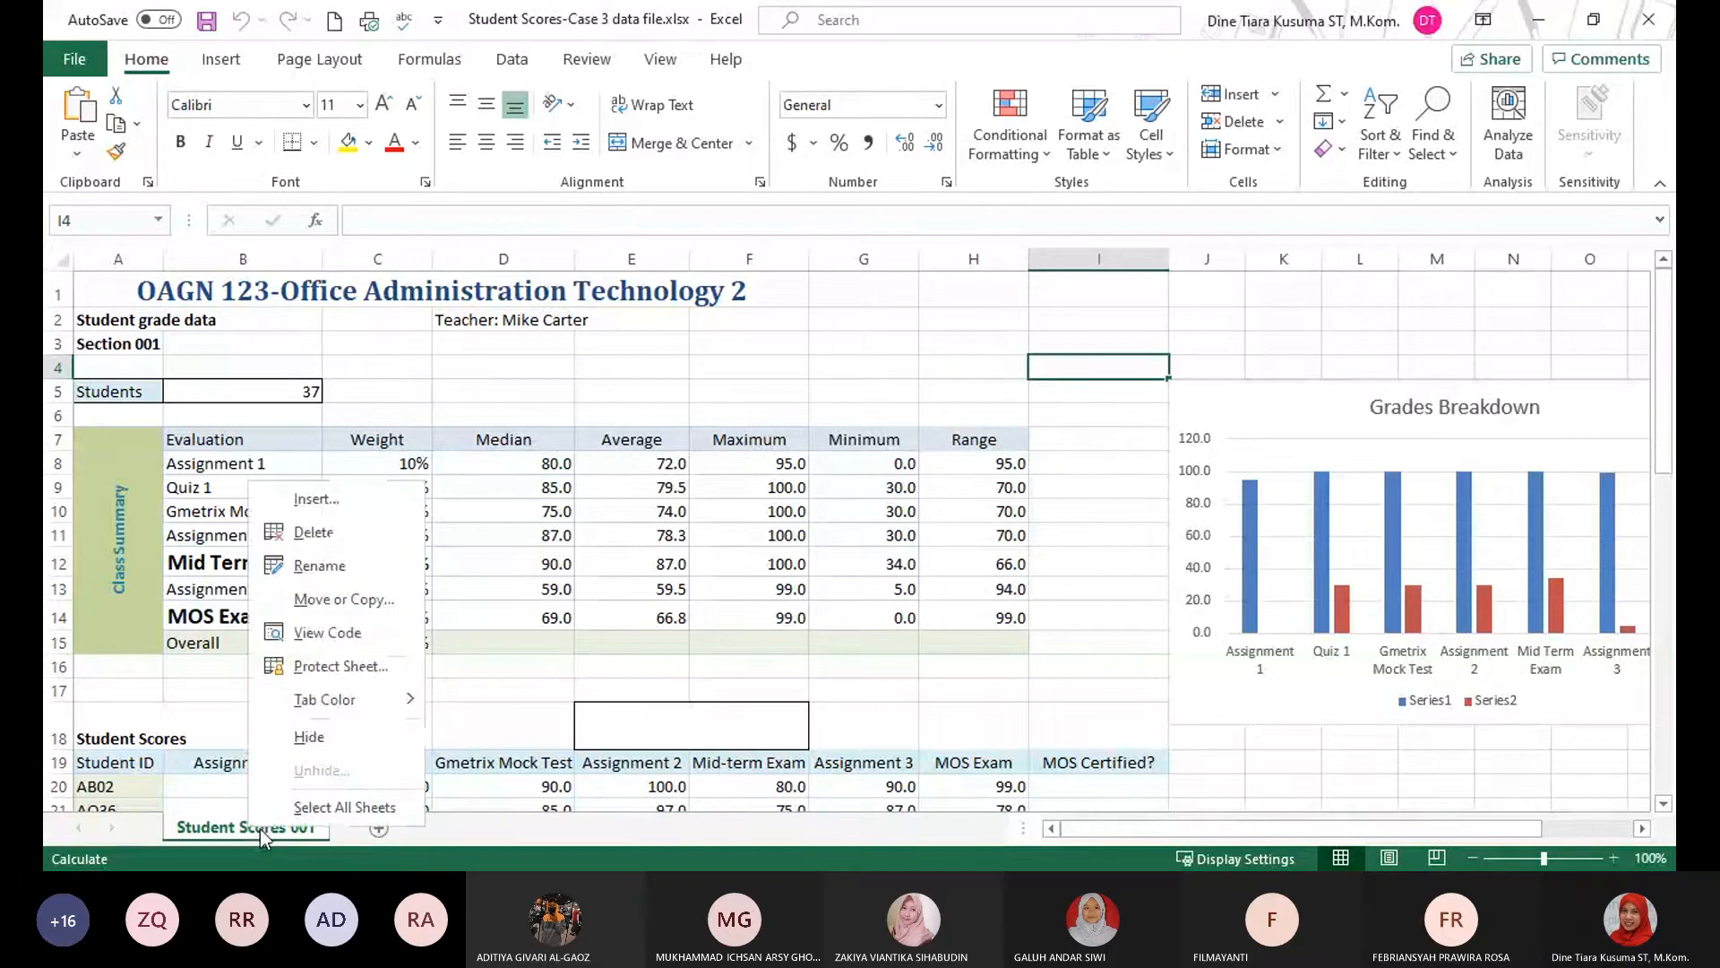
left_click(799, 683)
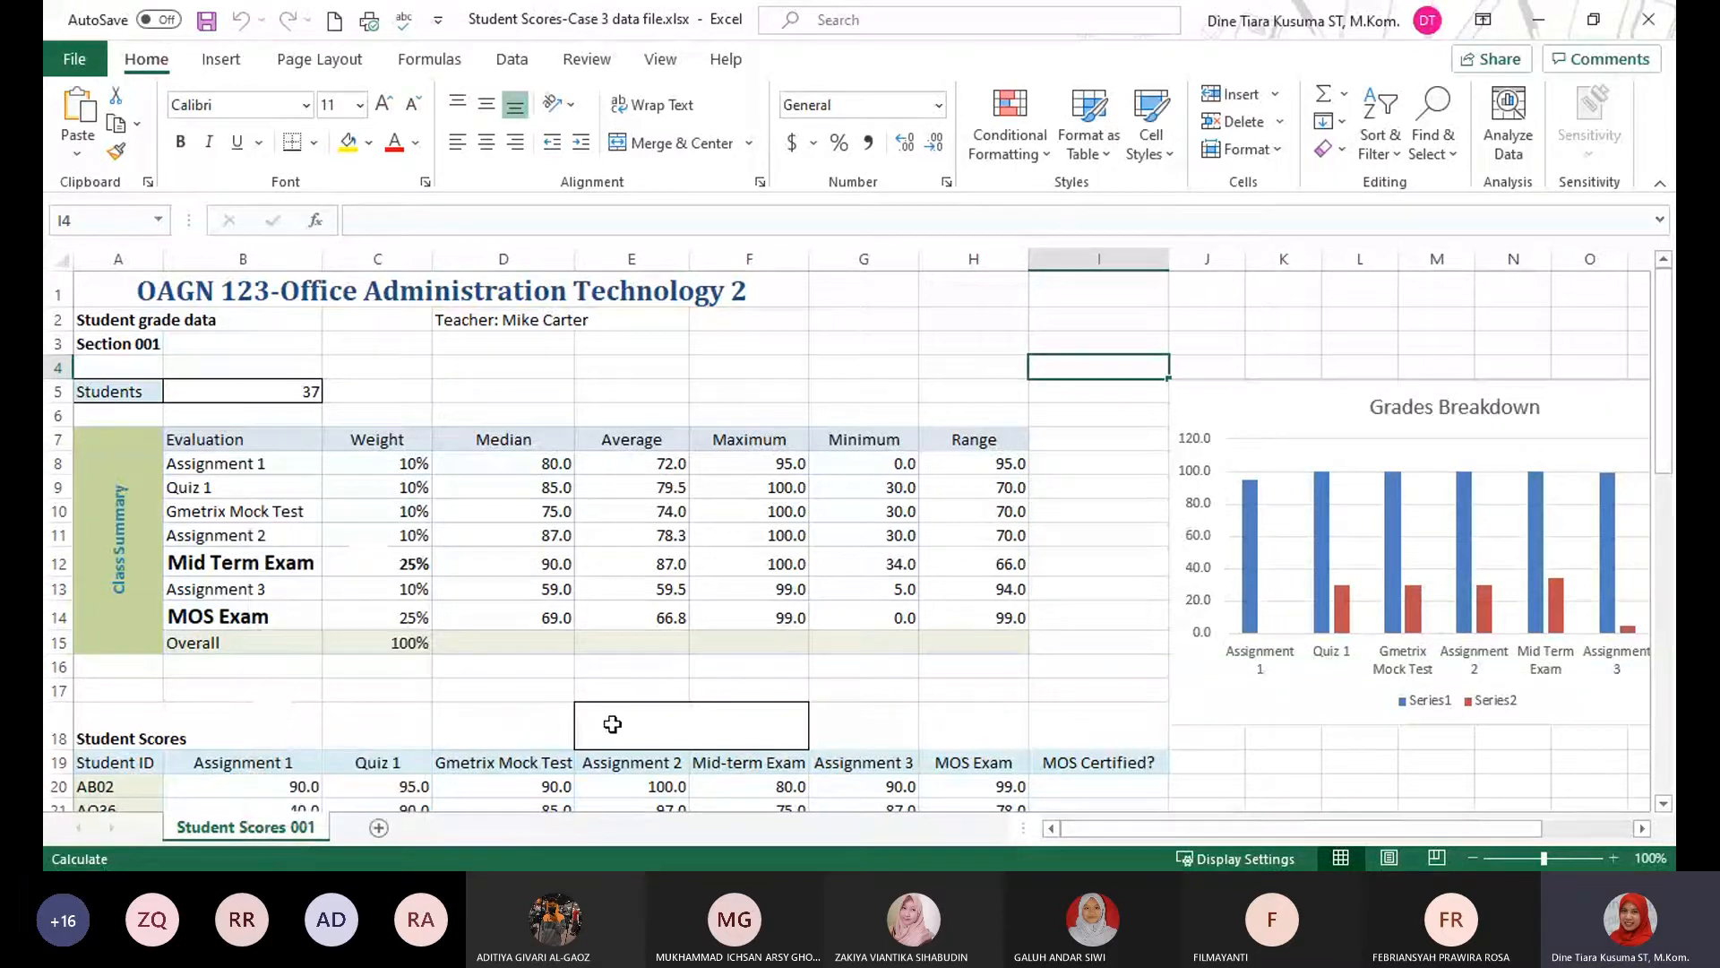
Add a new worksheet to the Student Scores workbook and rename it Next Semester.
left_click(378, 829)
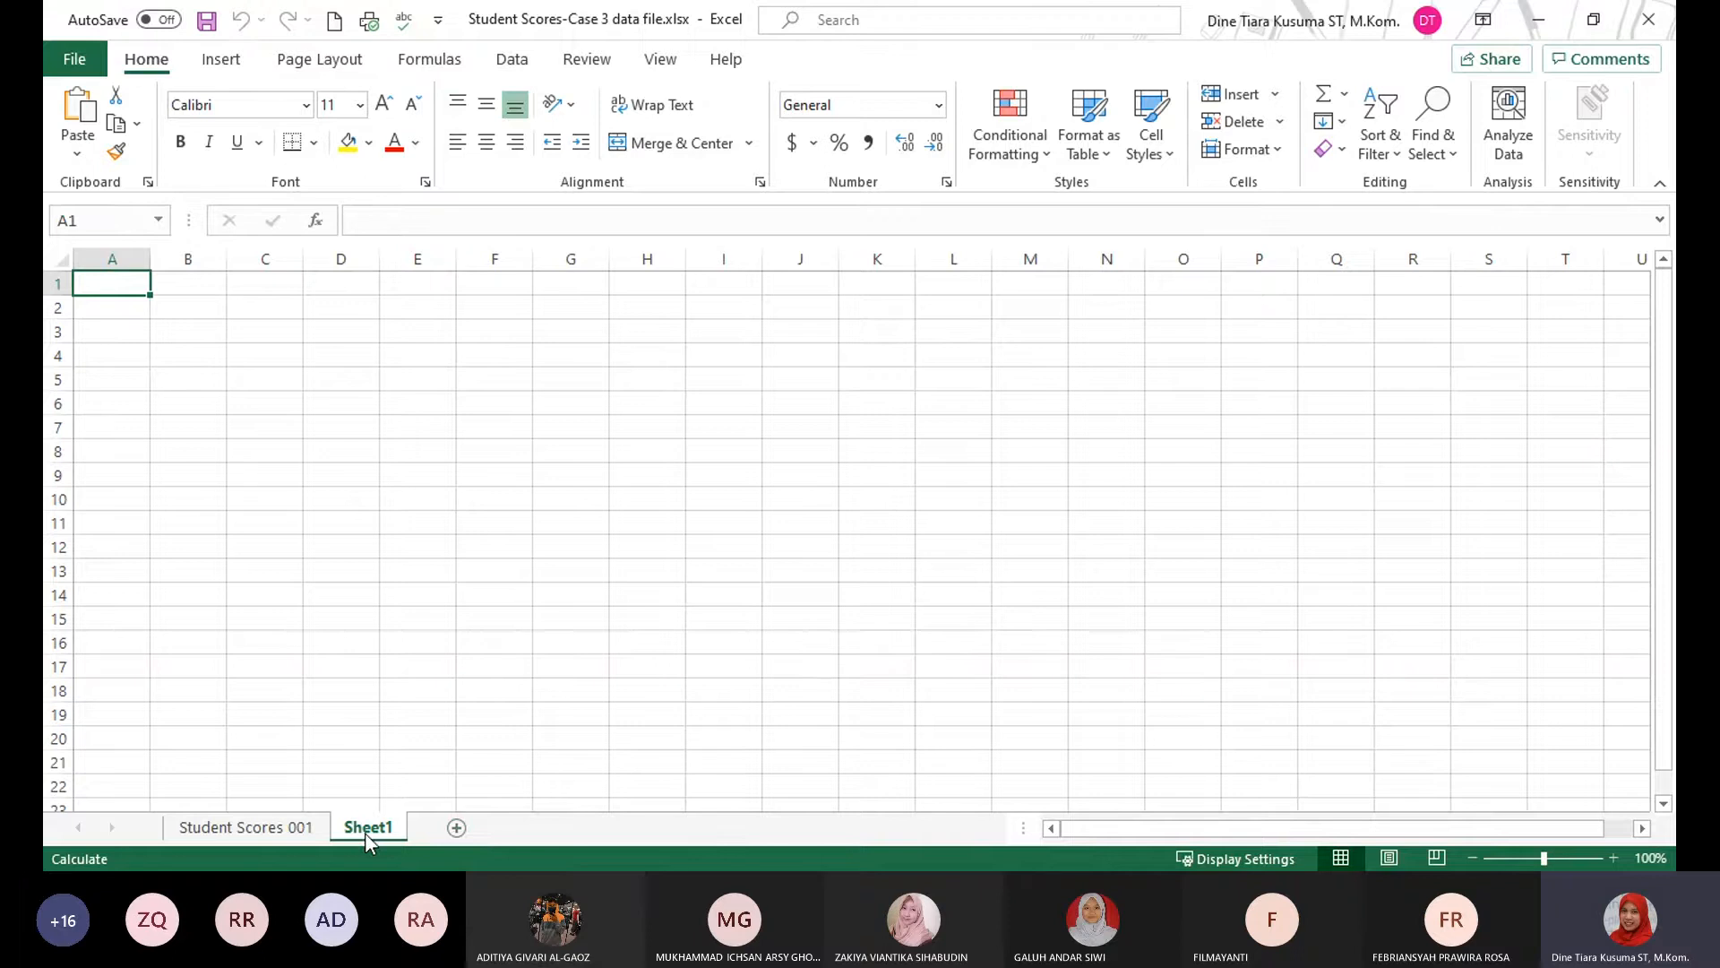
left_click(1279, 123)
left_click(1171, 281)
left_click(1276, 159)
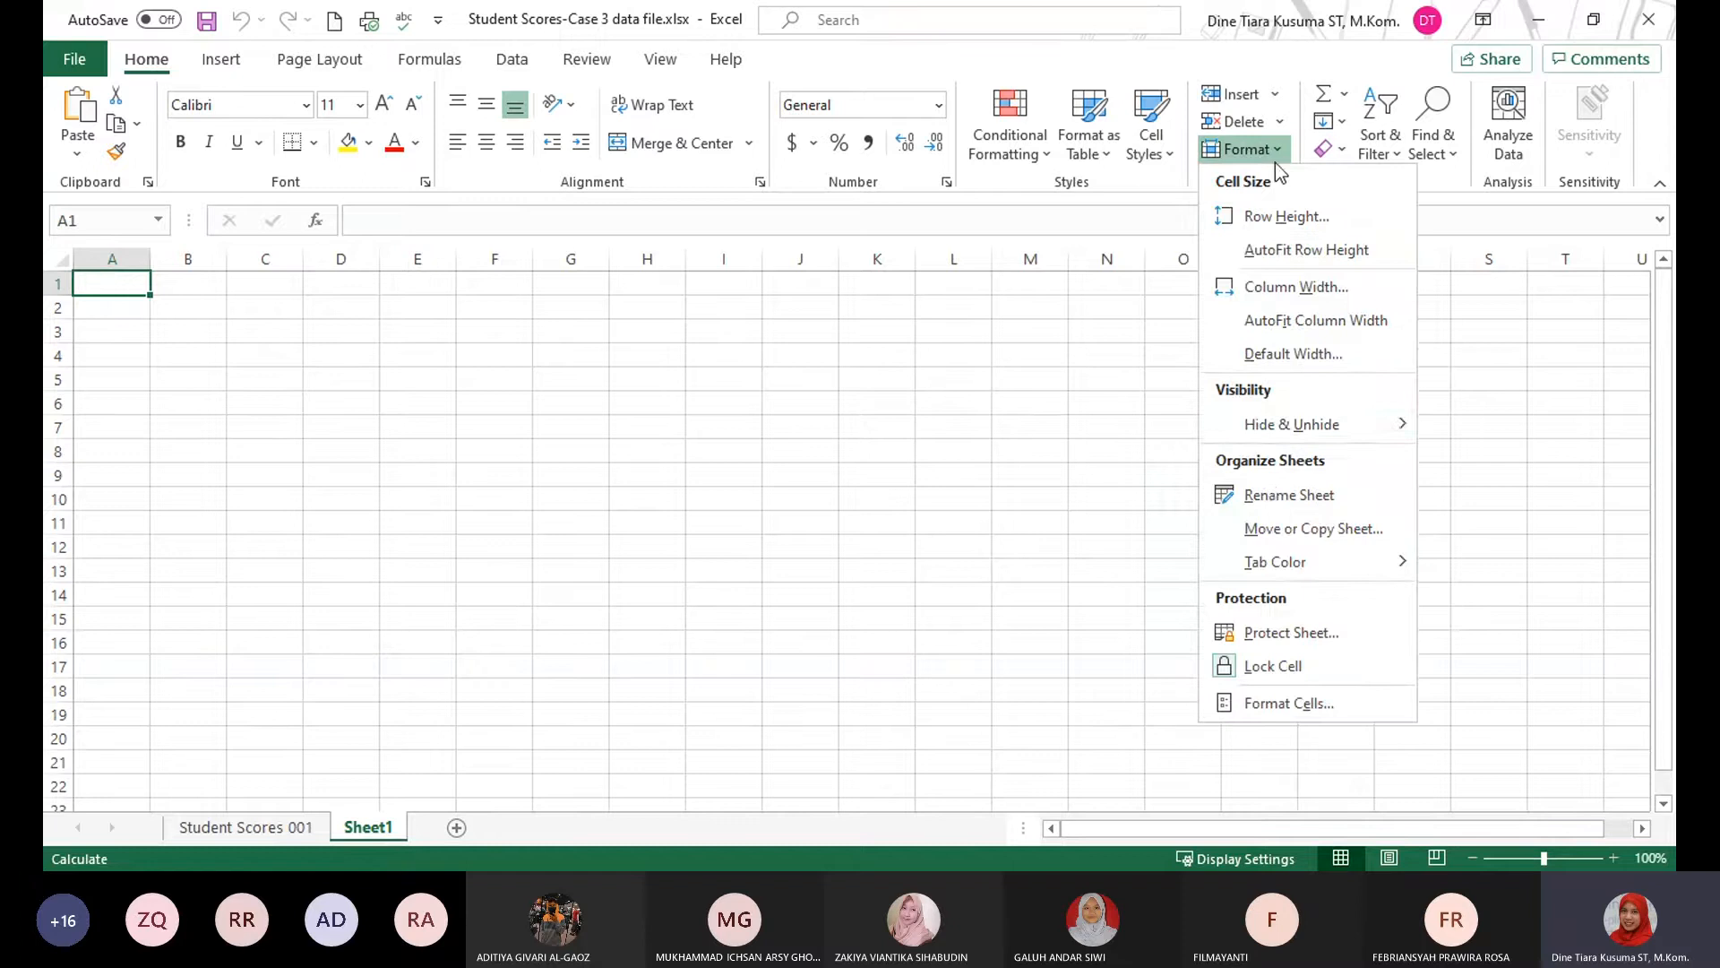
left_click(1291, 496)
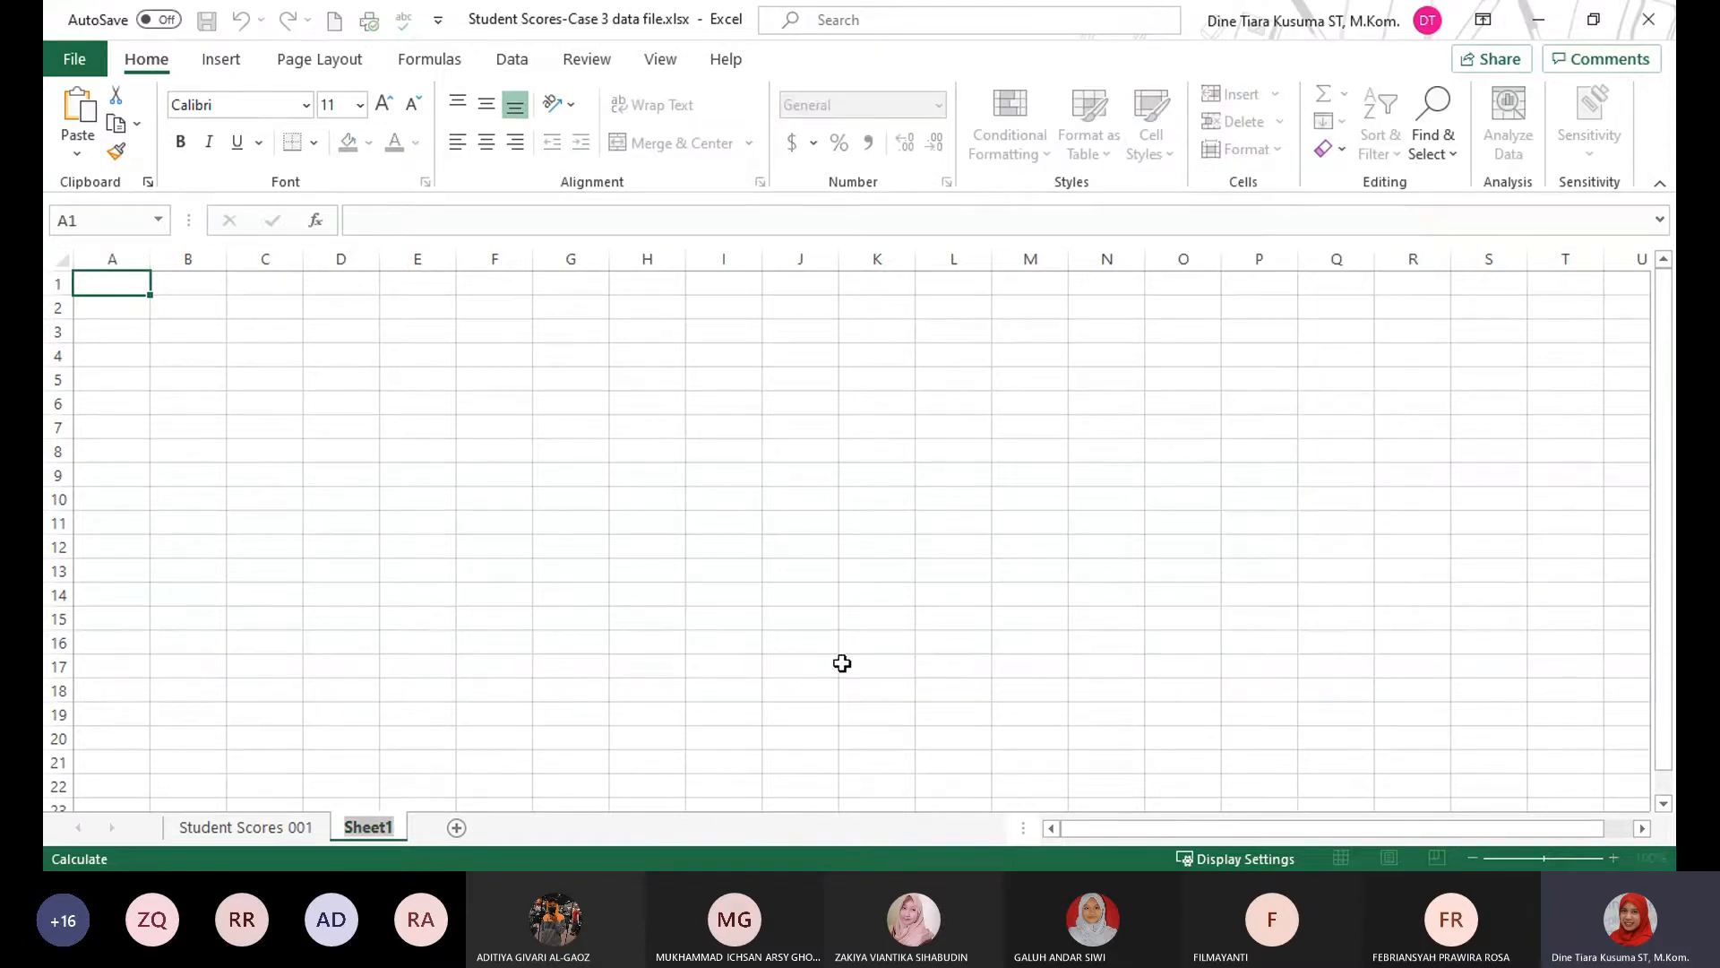
type("N")
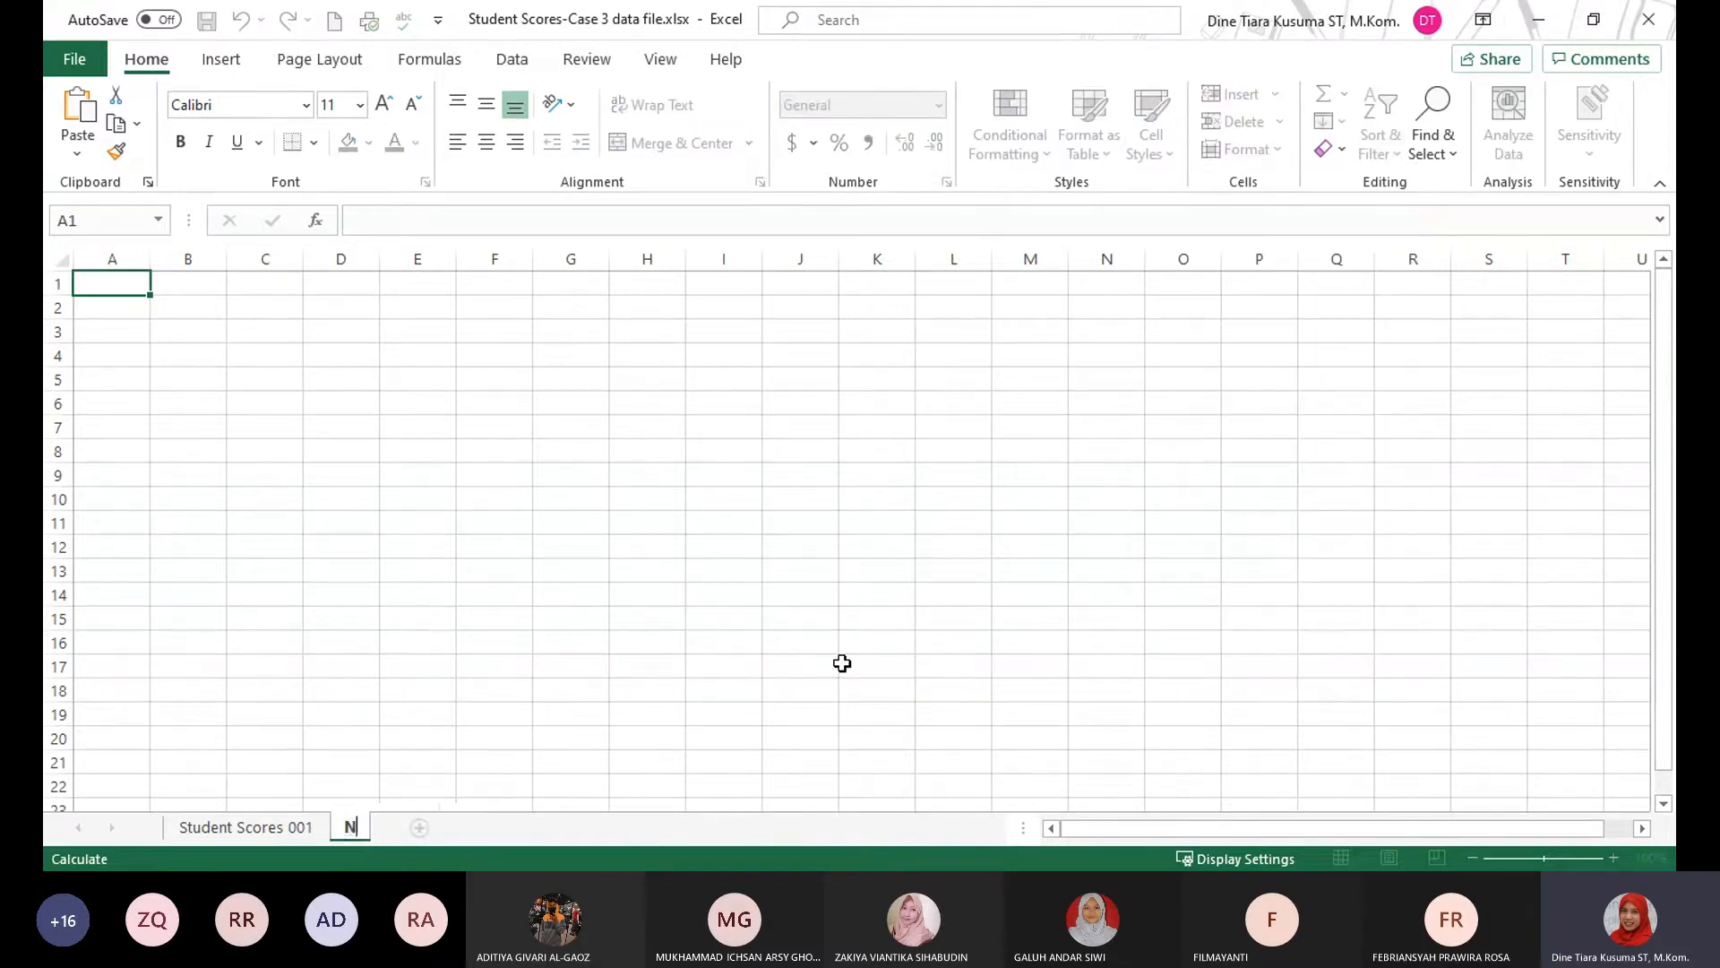
type("ext Se")
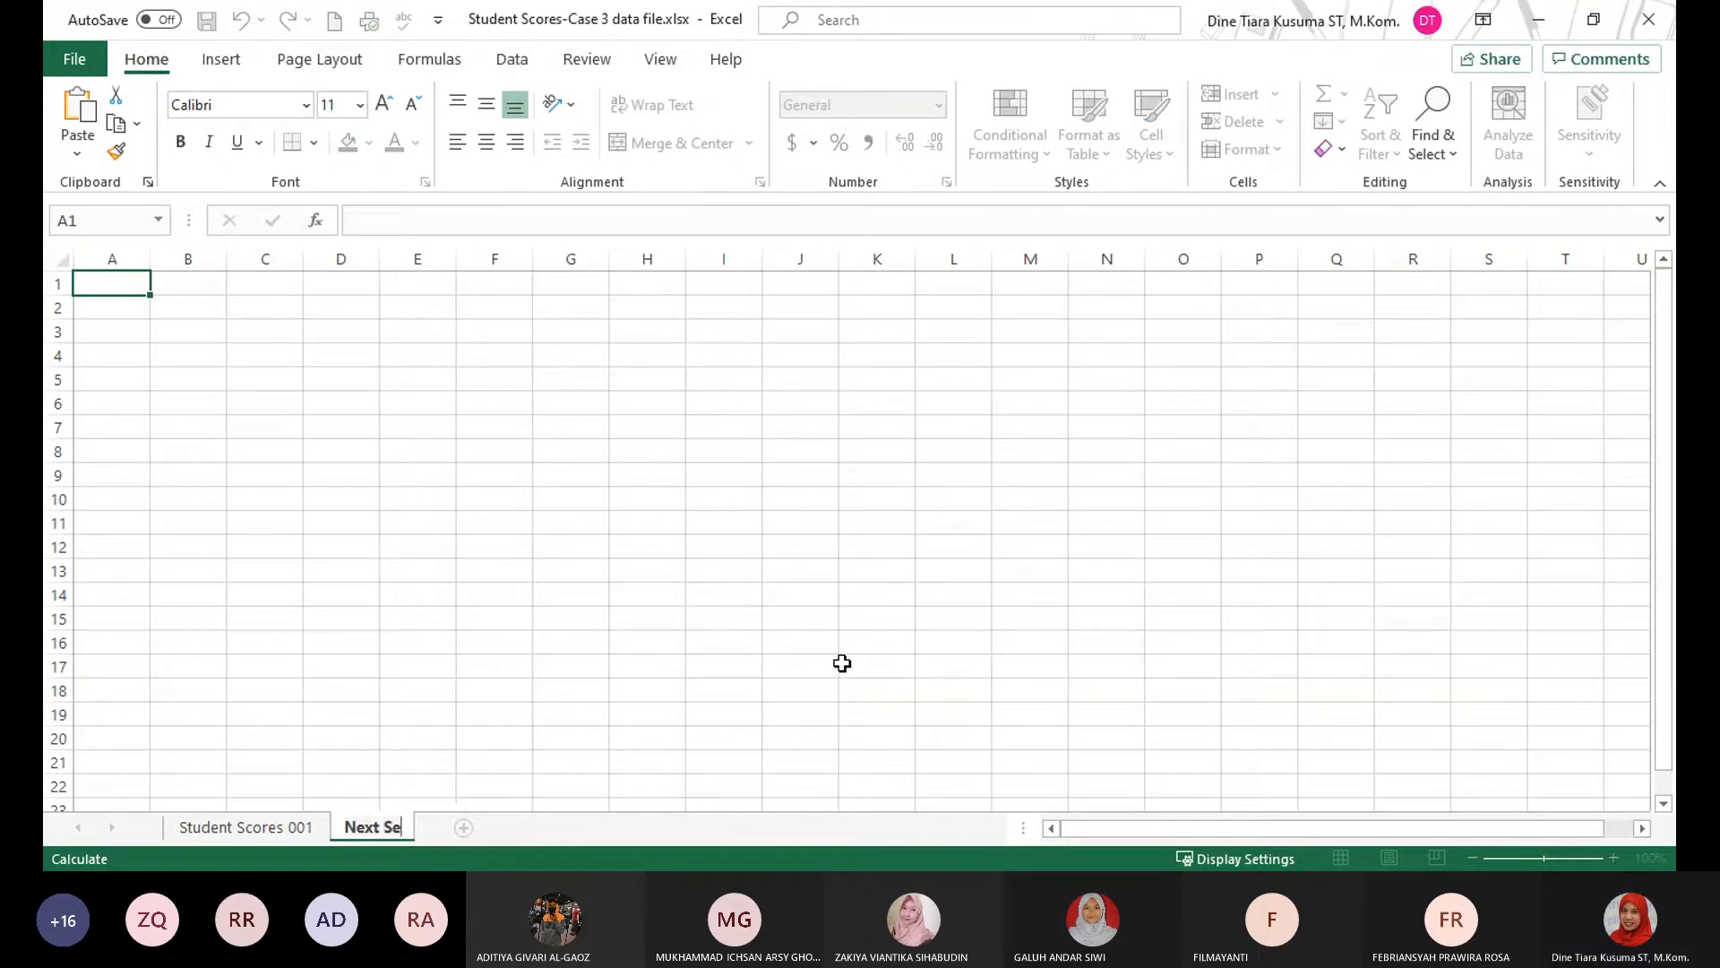
type("mester")
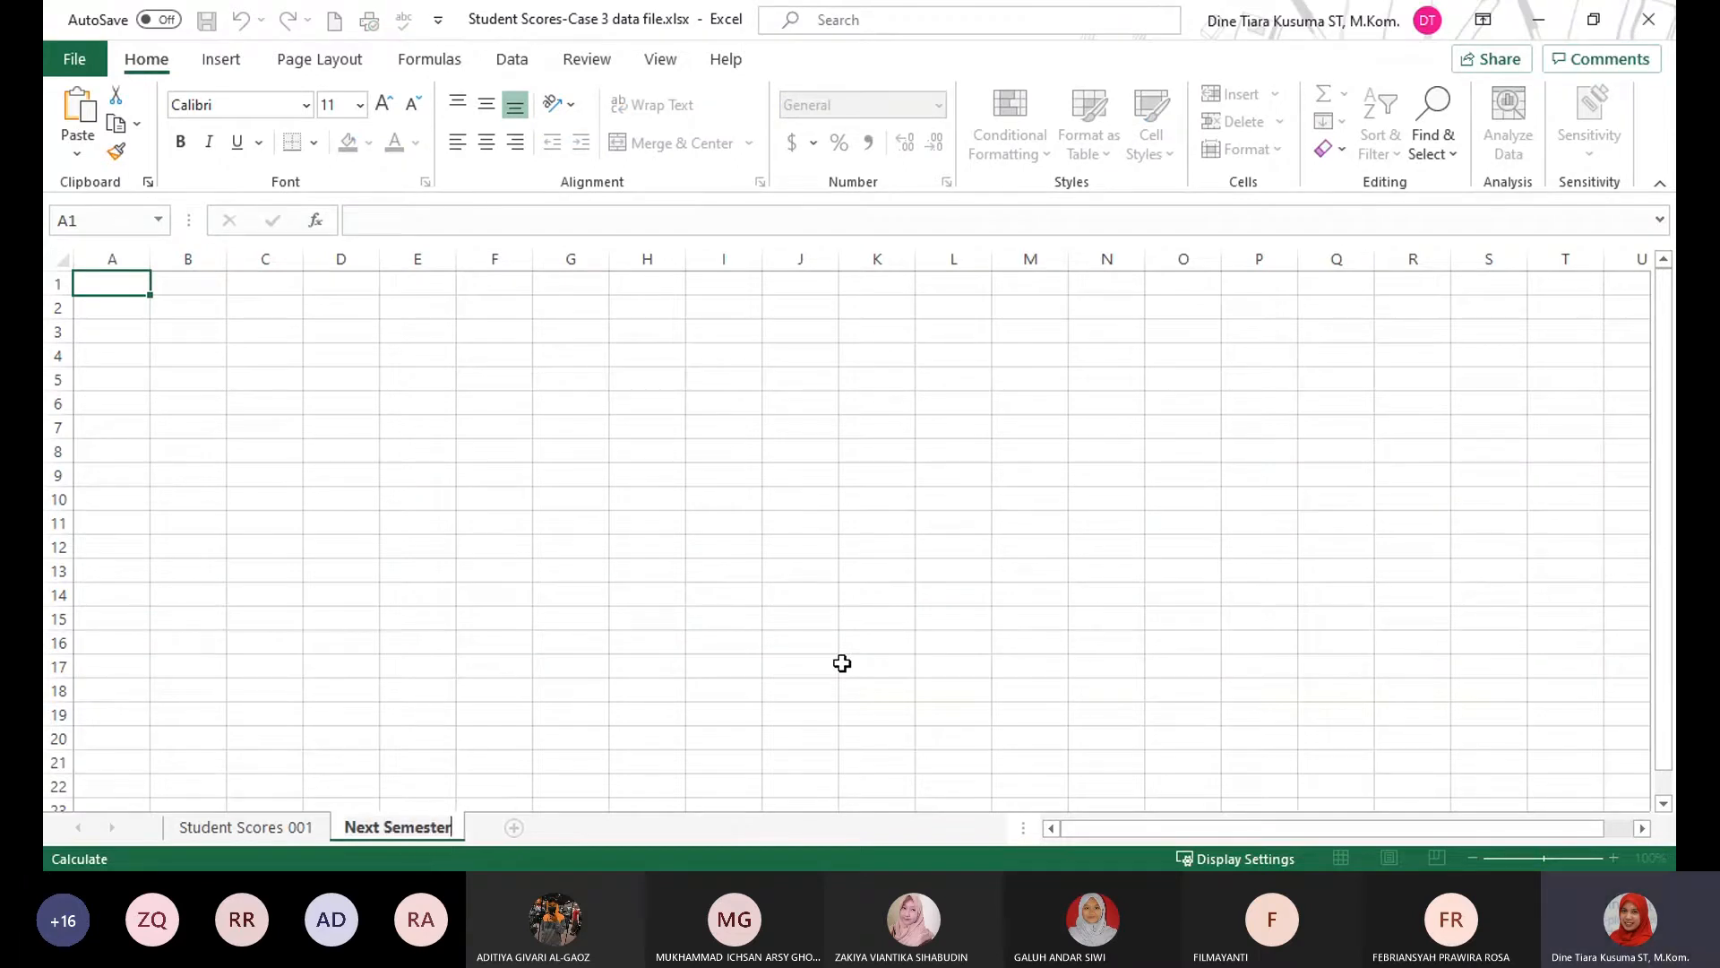
key("Return")
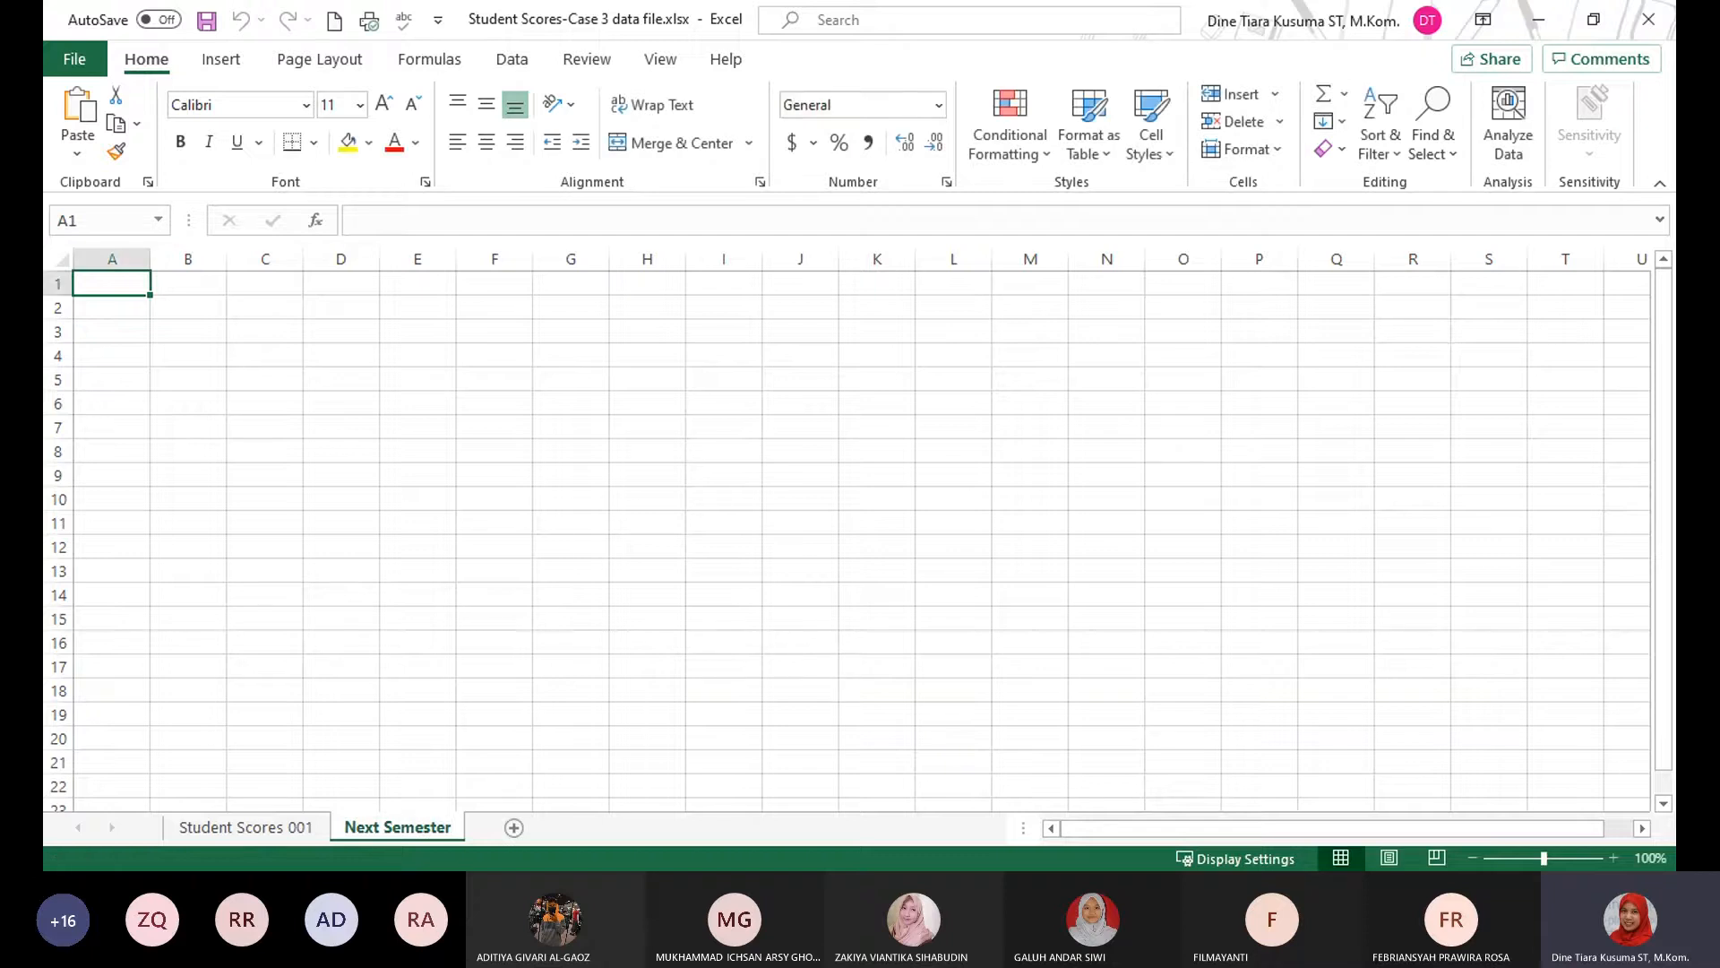
Return to the Student Scores 001 sheet and select cell I20, the first cell under the MOS Certified? heading.
key("alt+Tab")
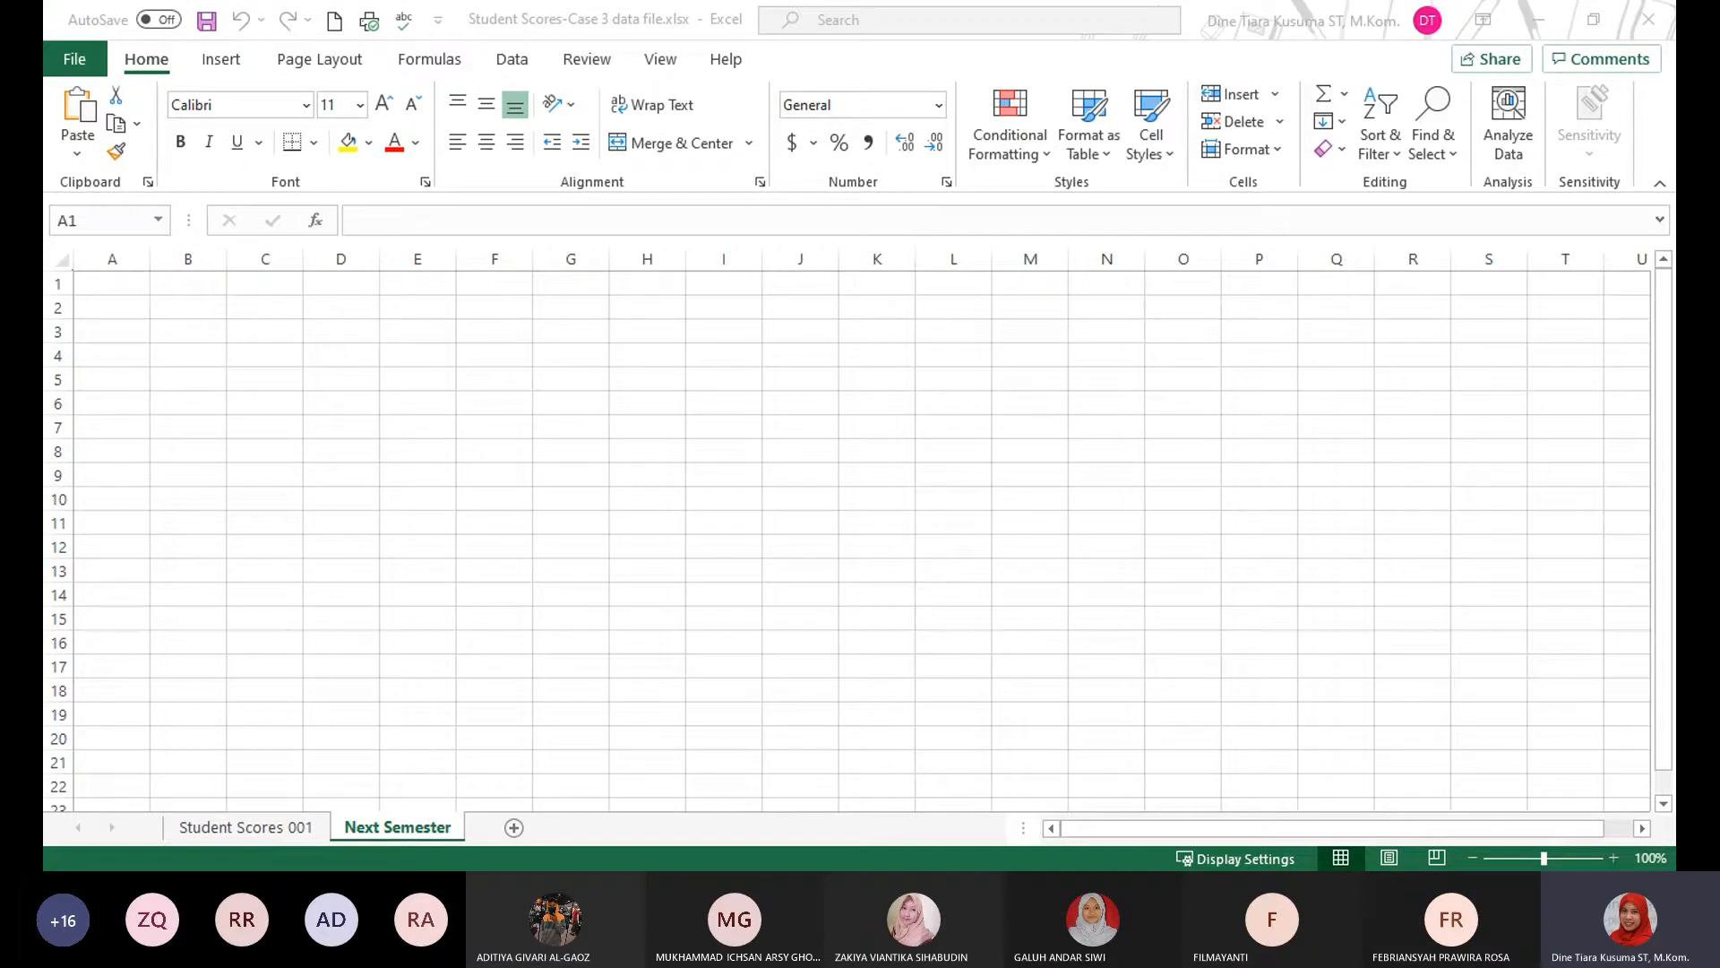
left_click(271, 833)
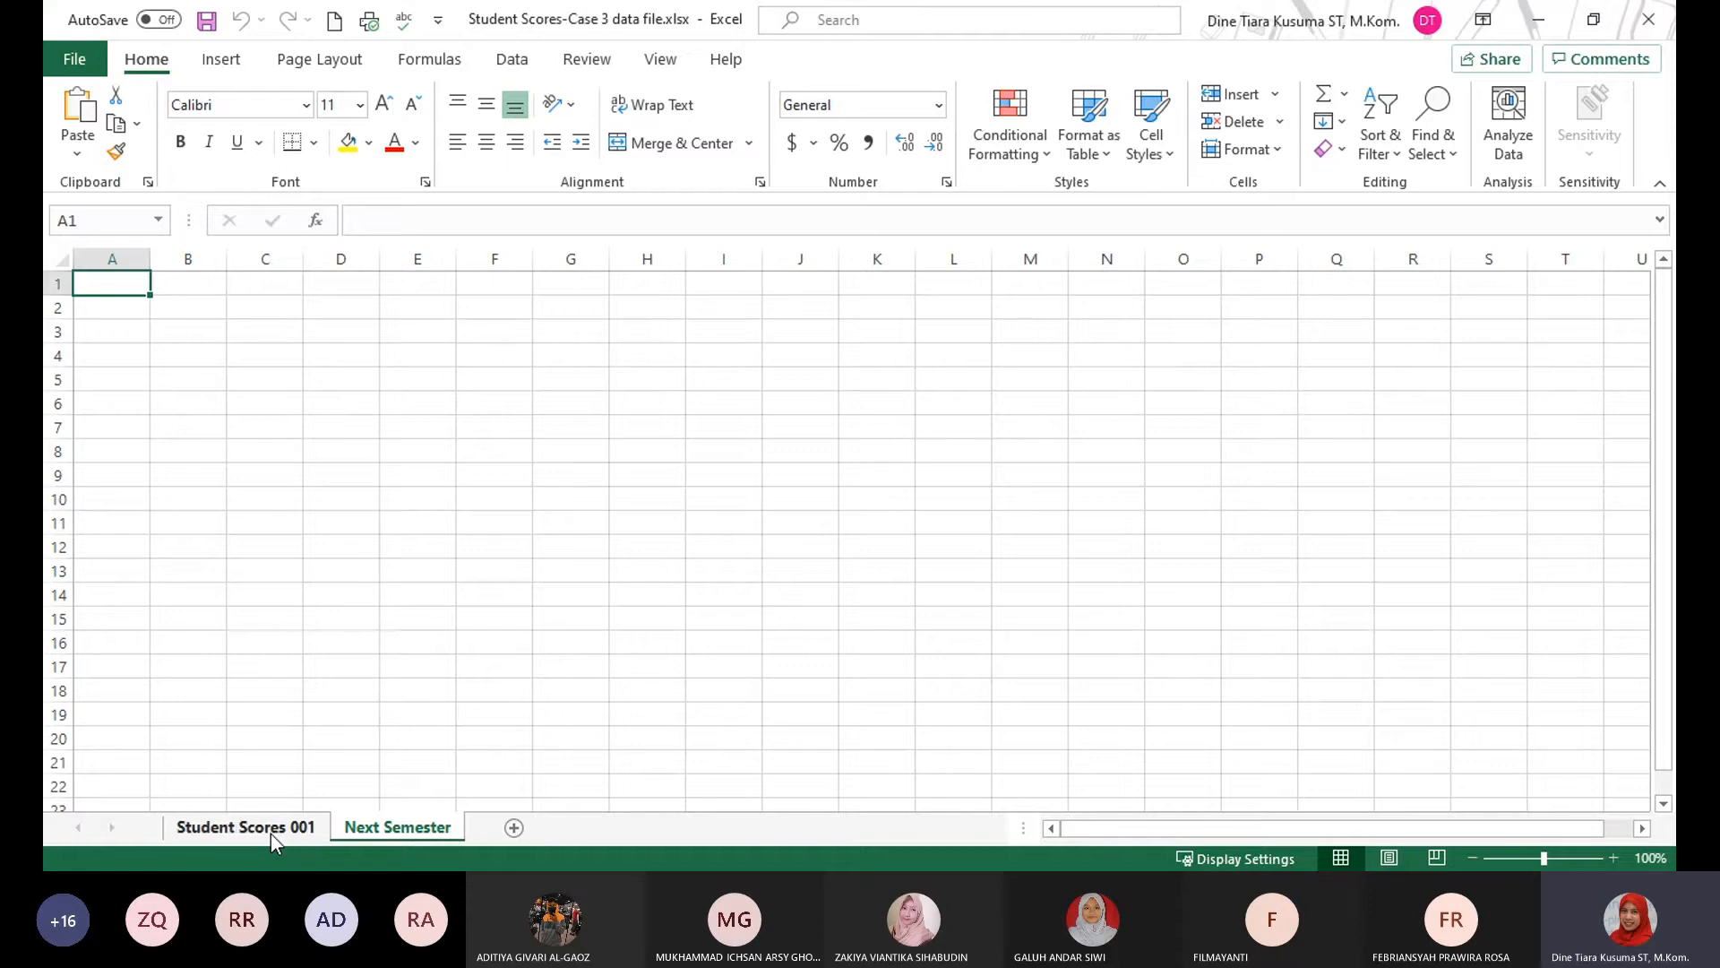
left_click(238, 825)
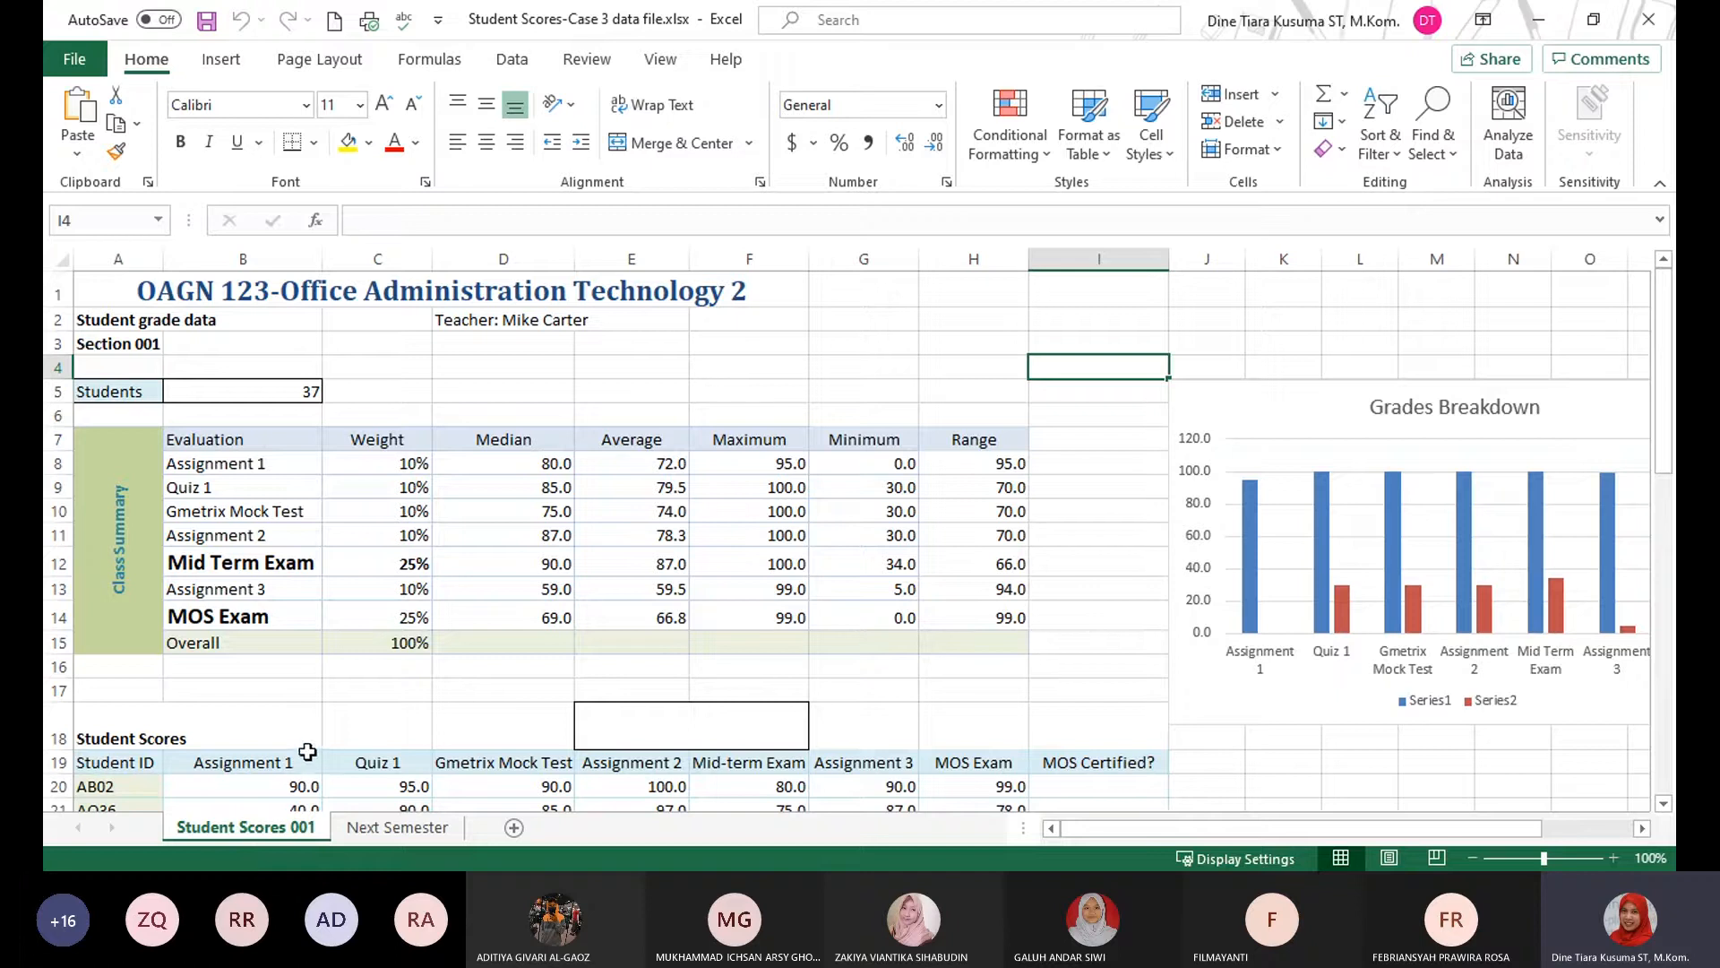
scroll(1118, 323, "down", 2)
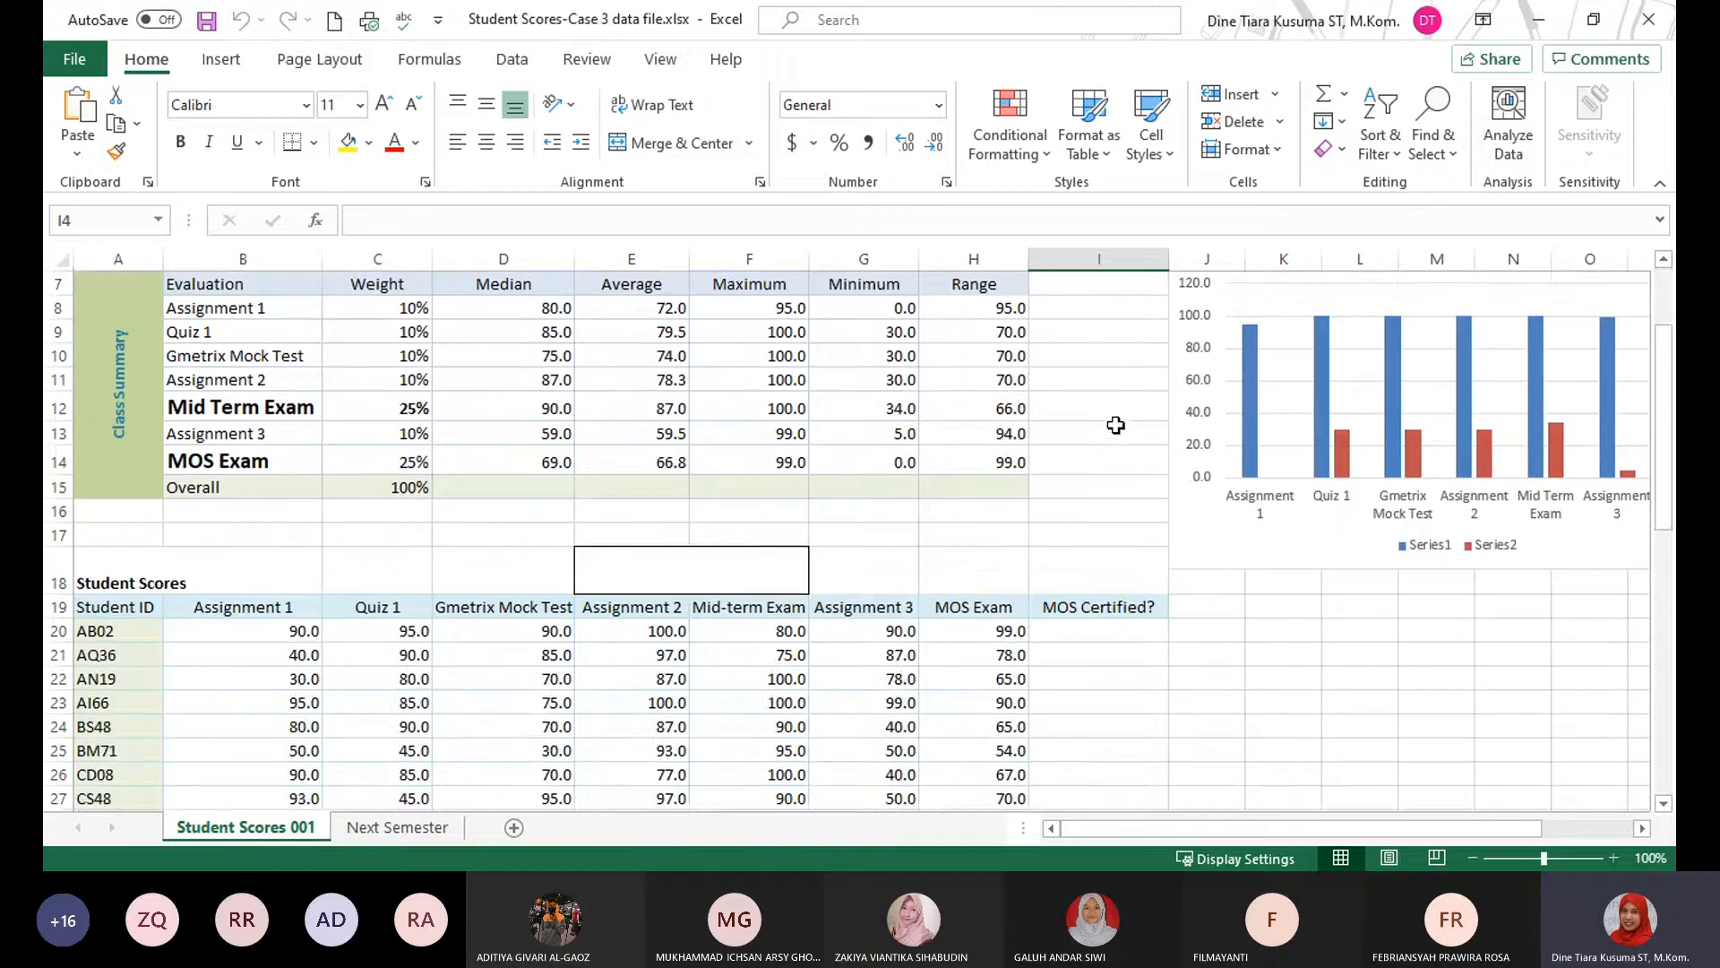
left_click(1107, 641)
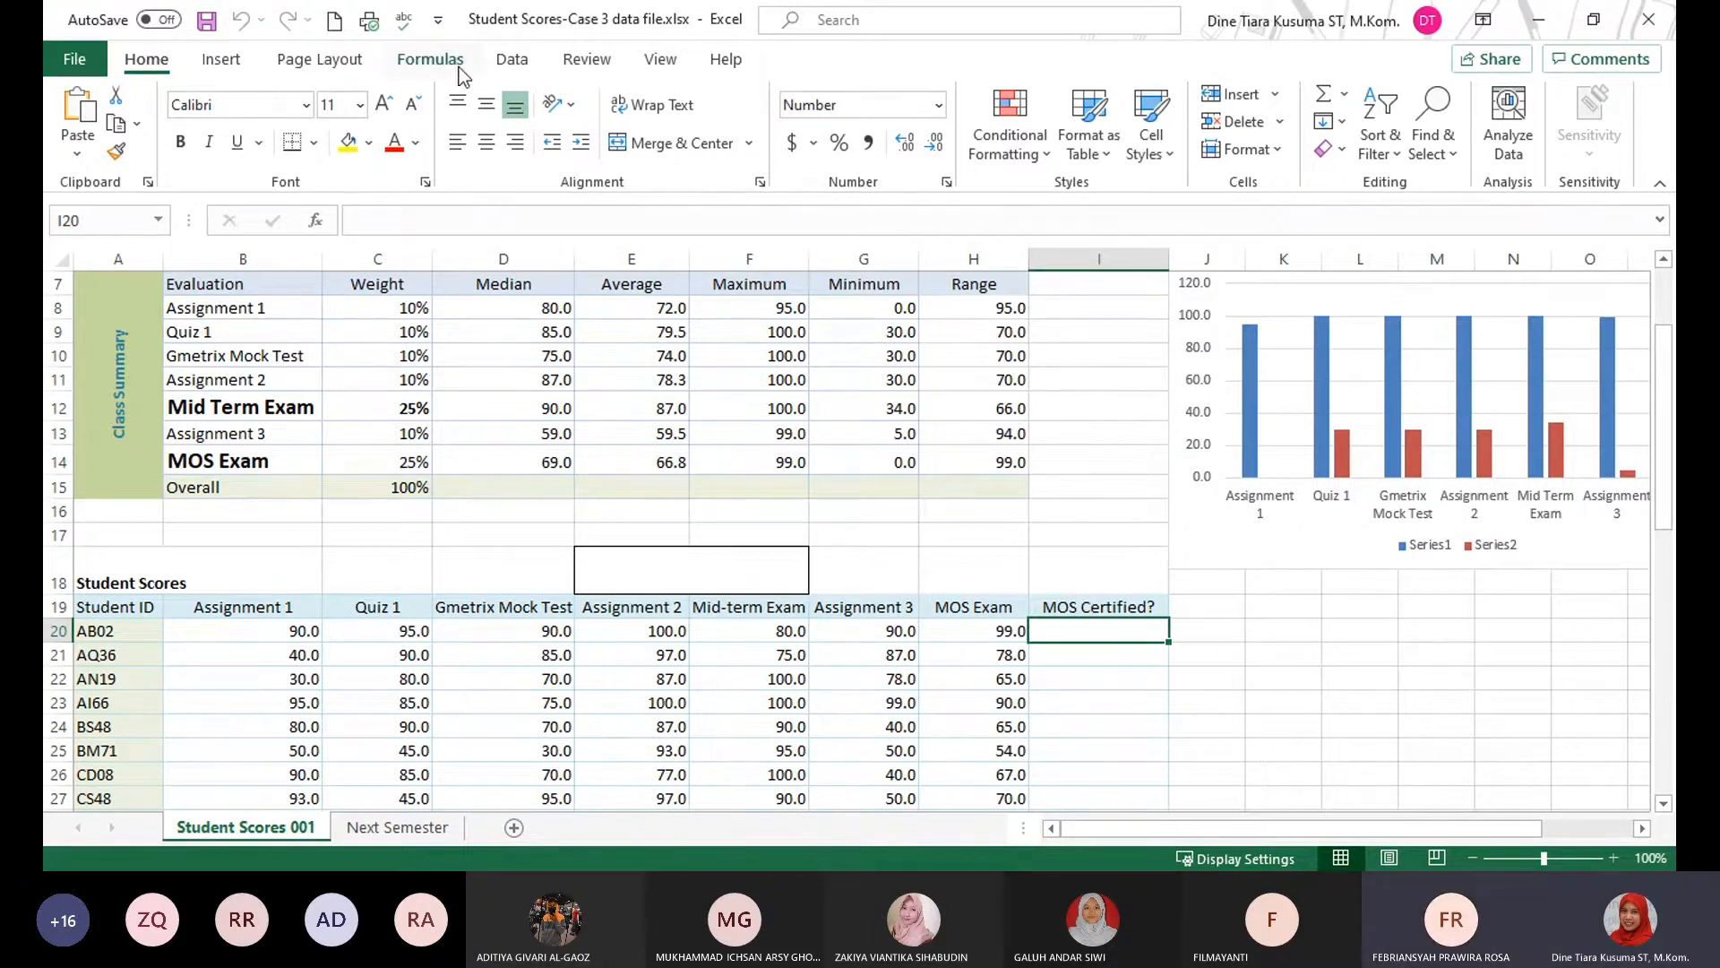
left_click(431, 59)
Search the function library for "if" and insert the IF function into cell I20.
key("shift+F3")
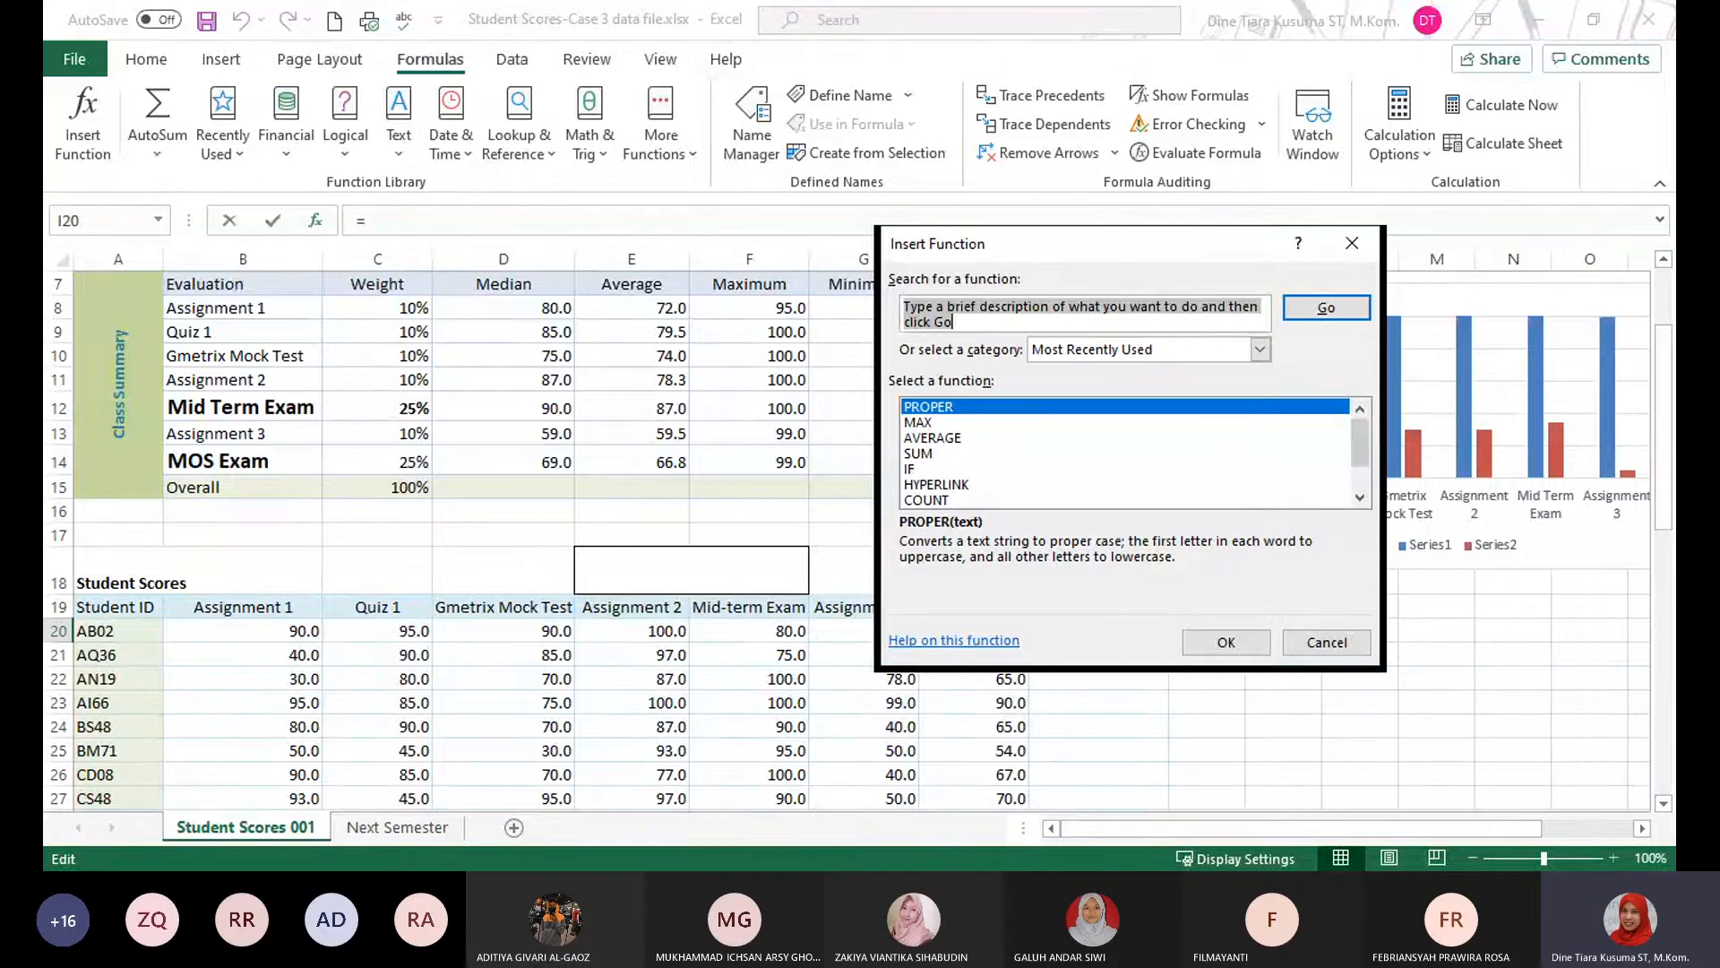
key("alt+Tab")
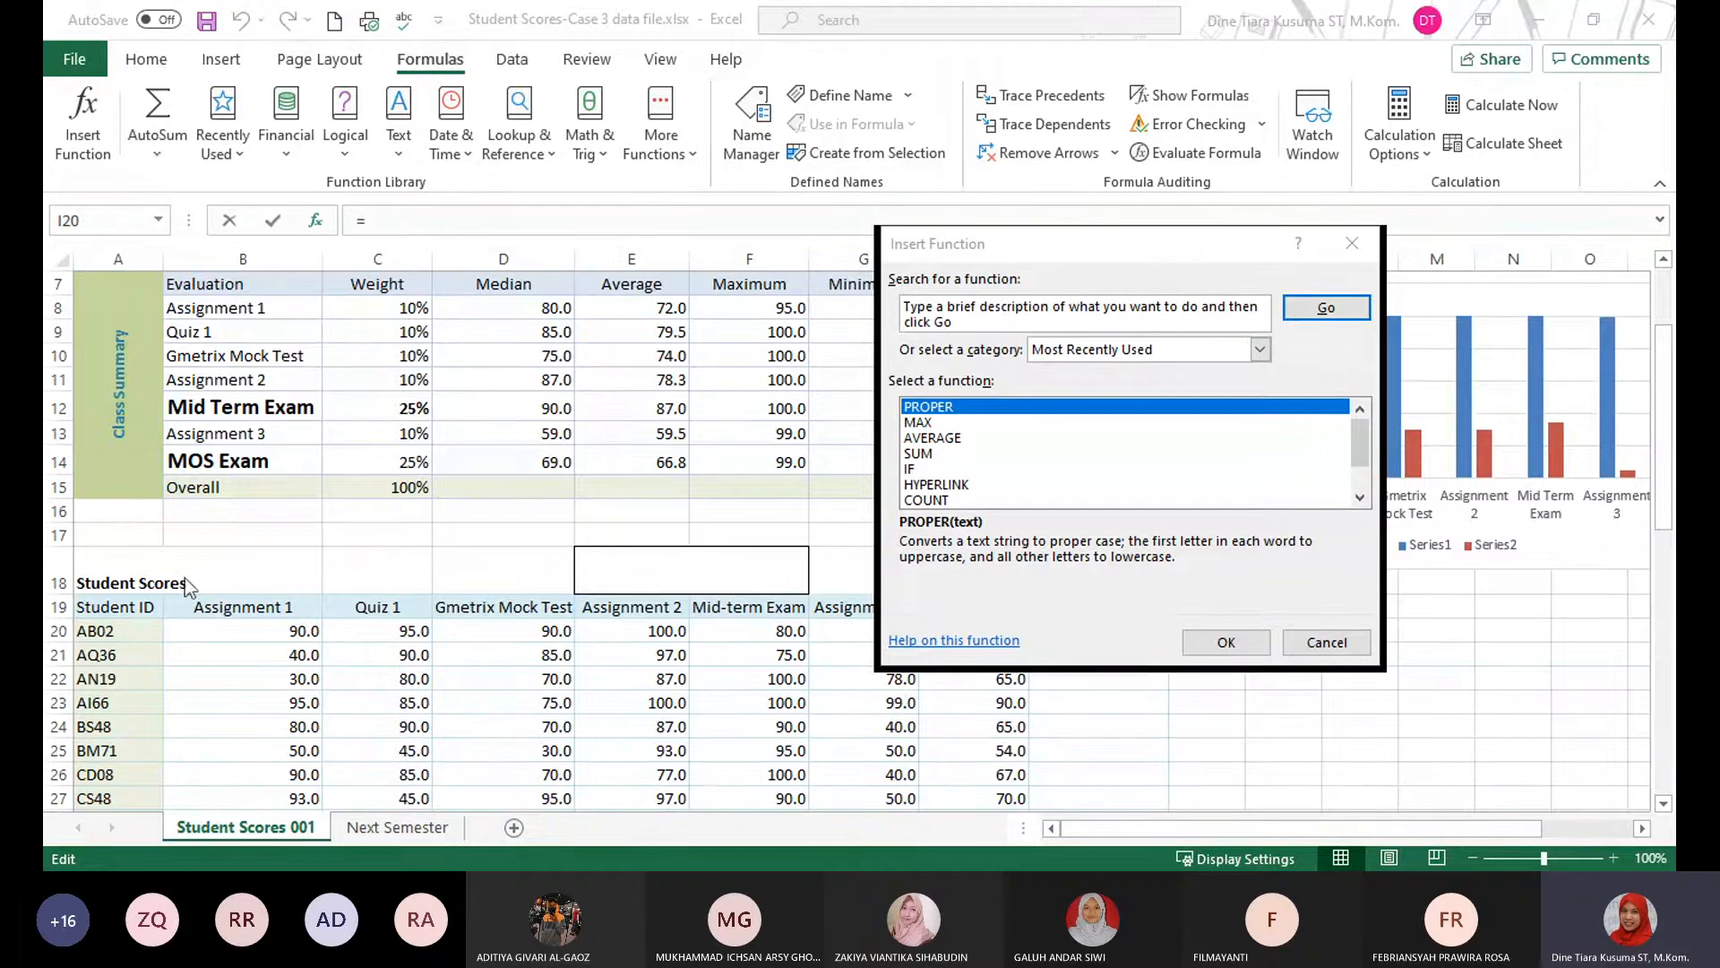
double_click(1104, 315)
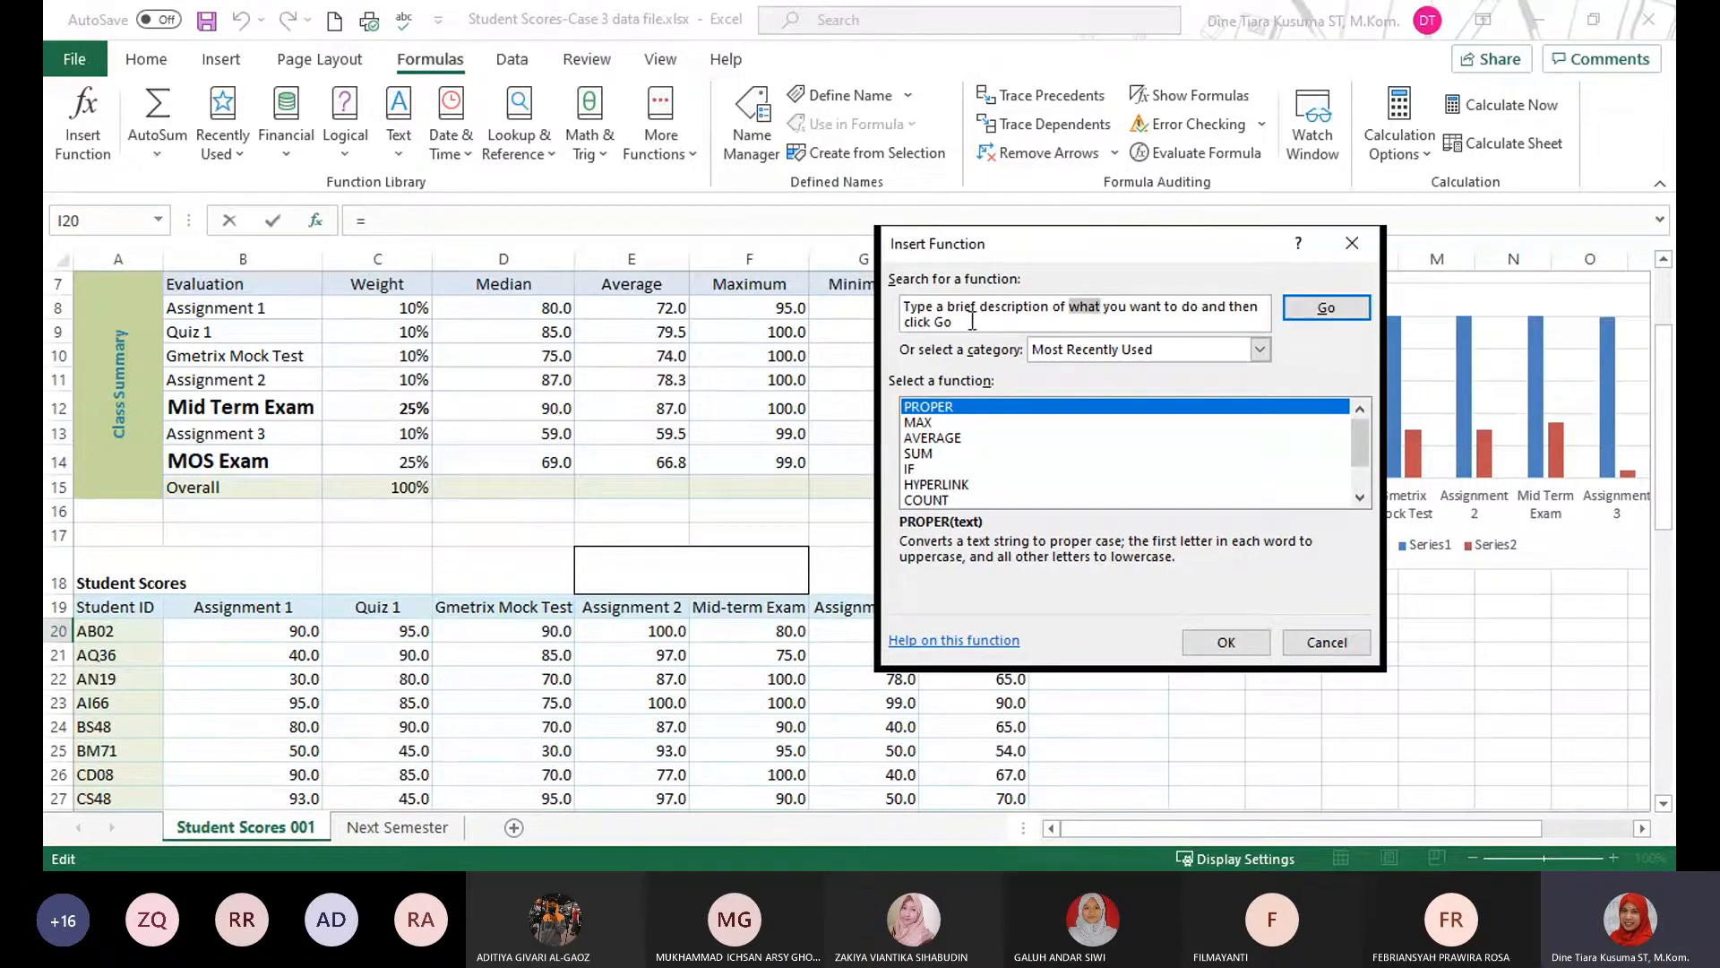
left_click_drag(951, 323, 864, 284)
type("if")
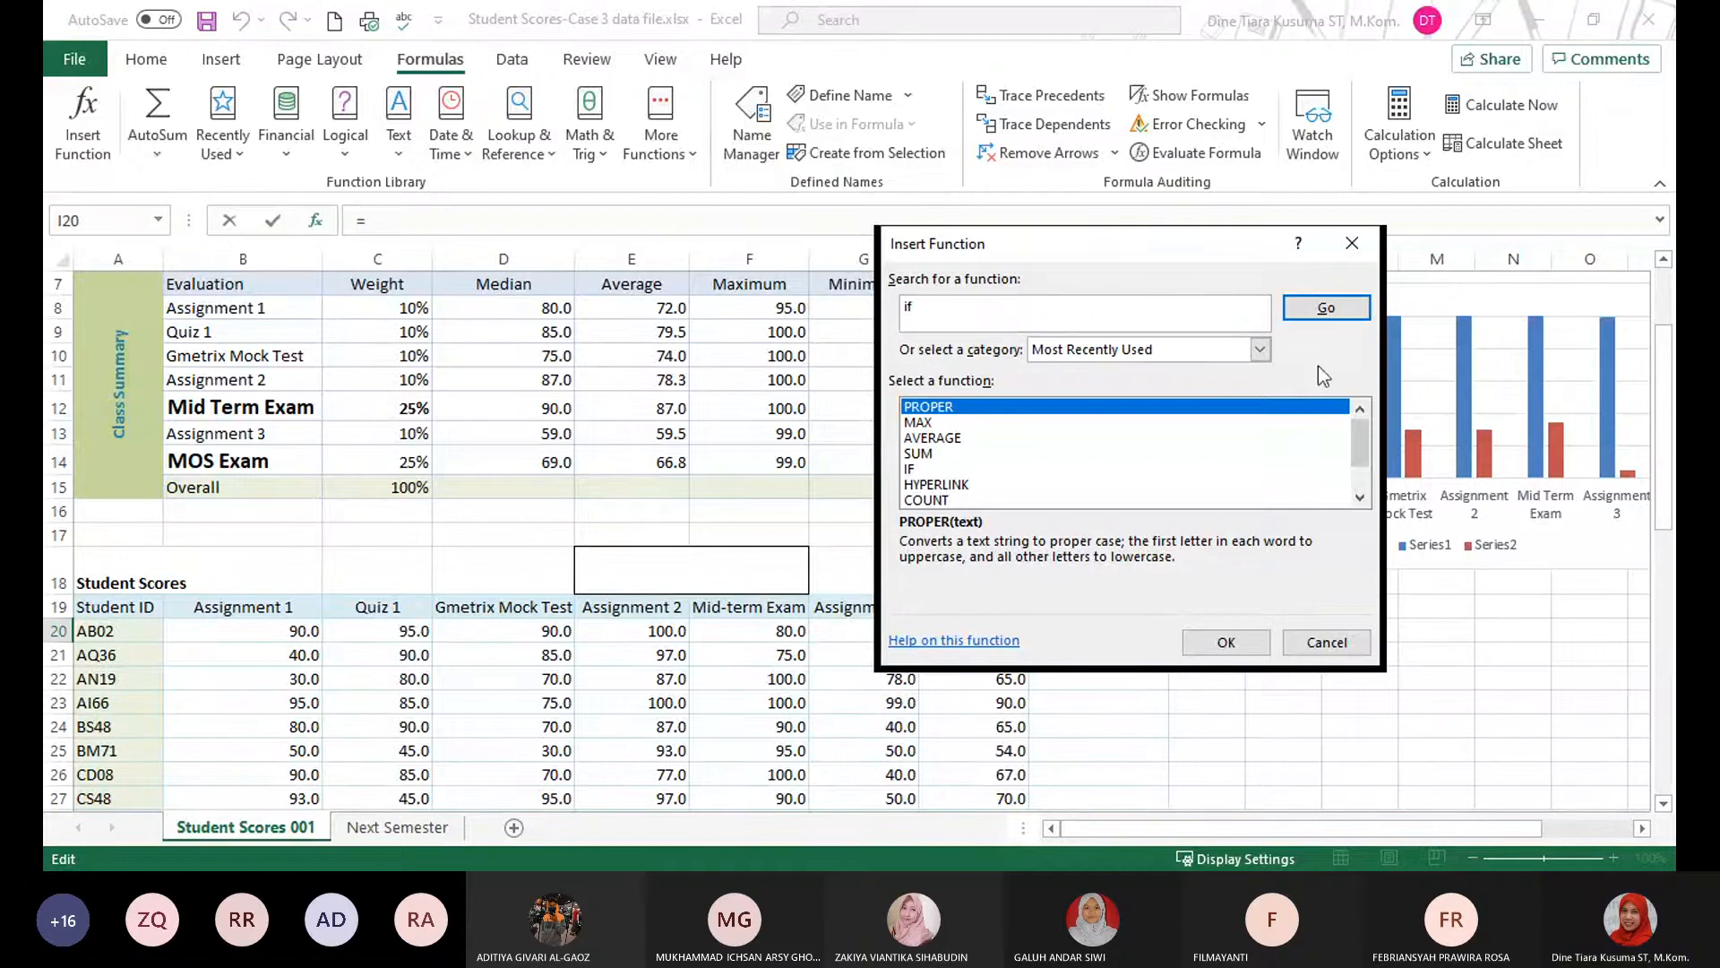
left_click(1325, 307)
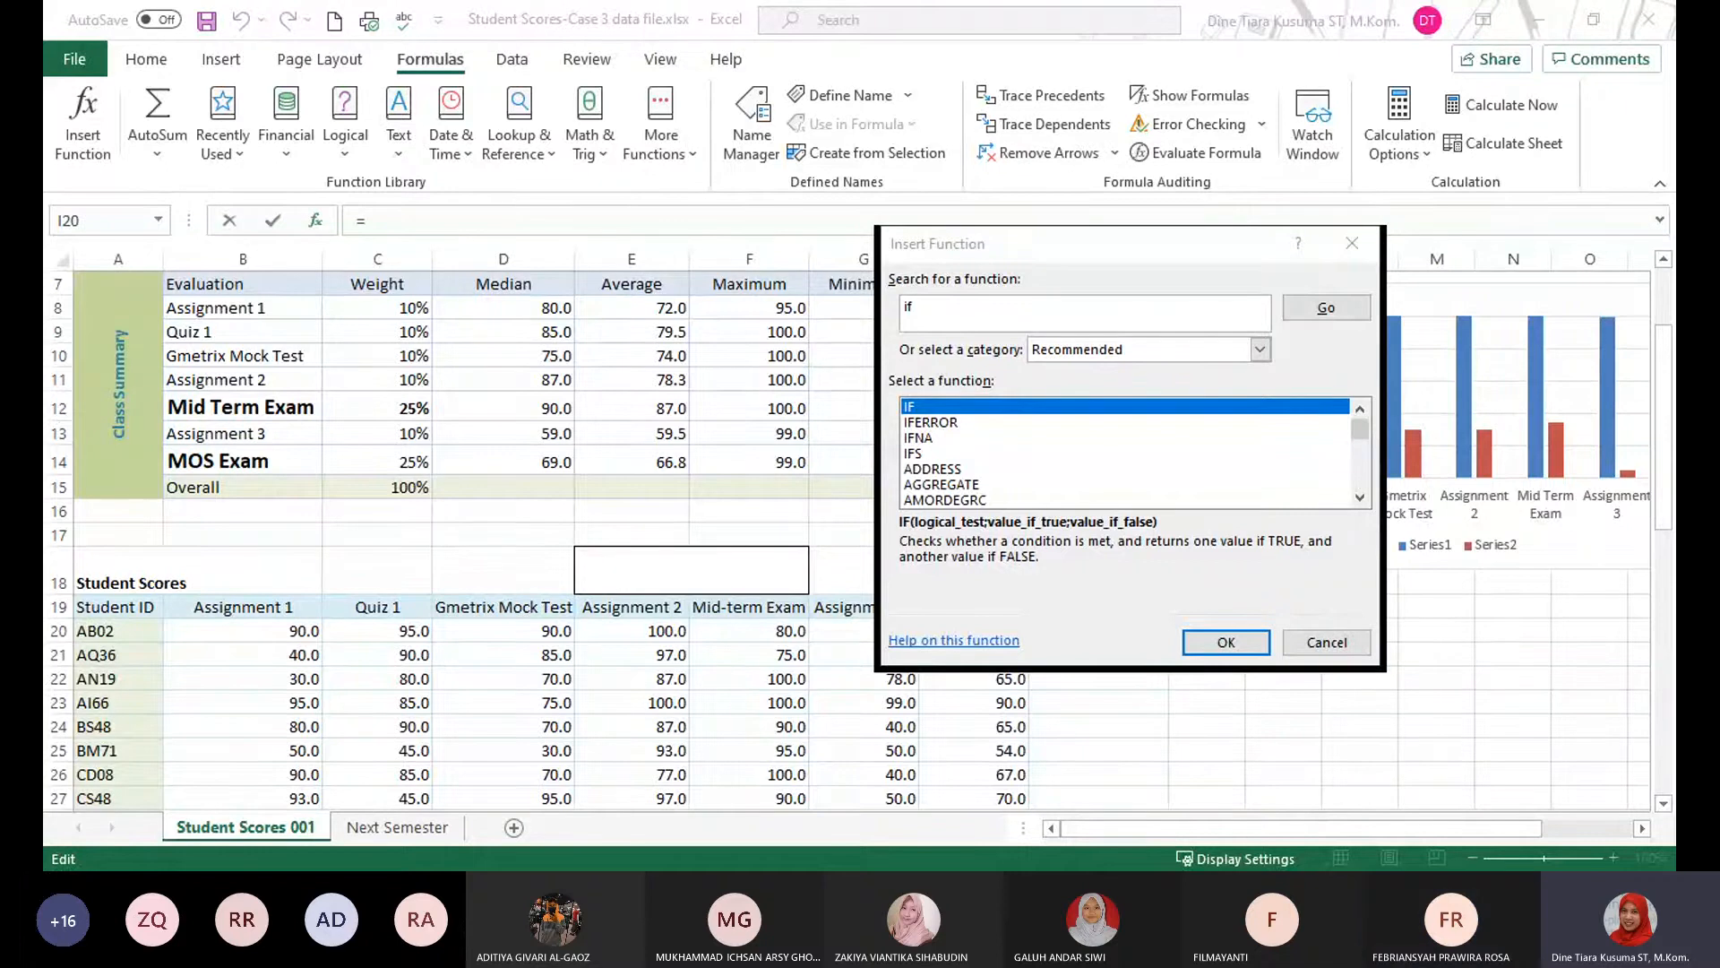
left_click(1209, 644)
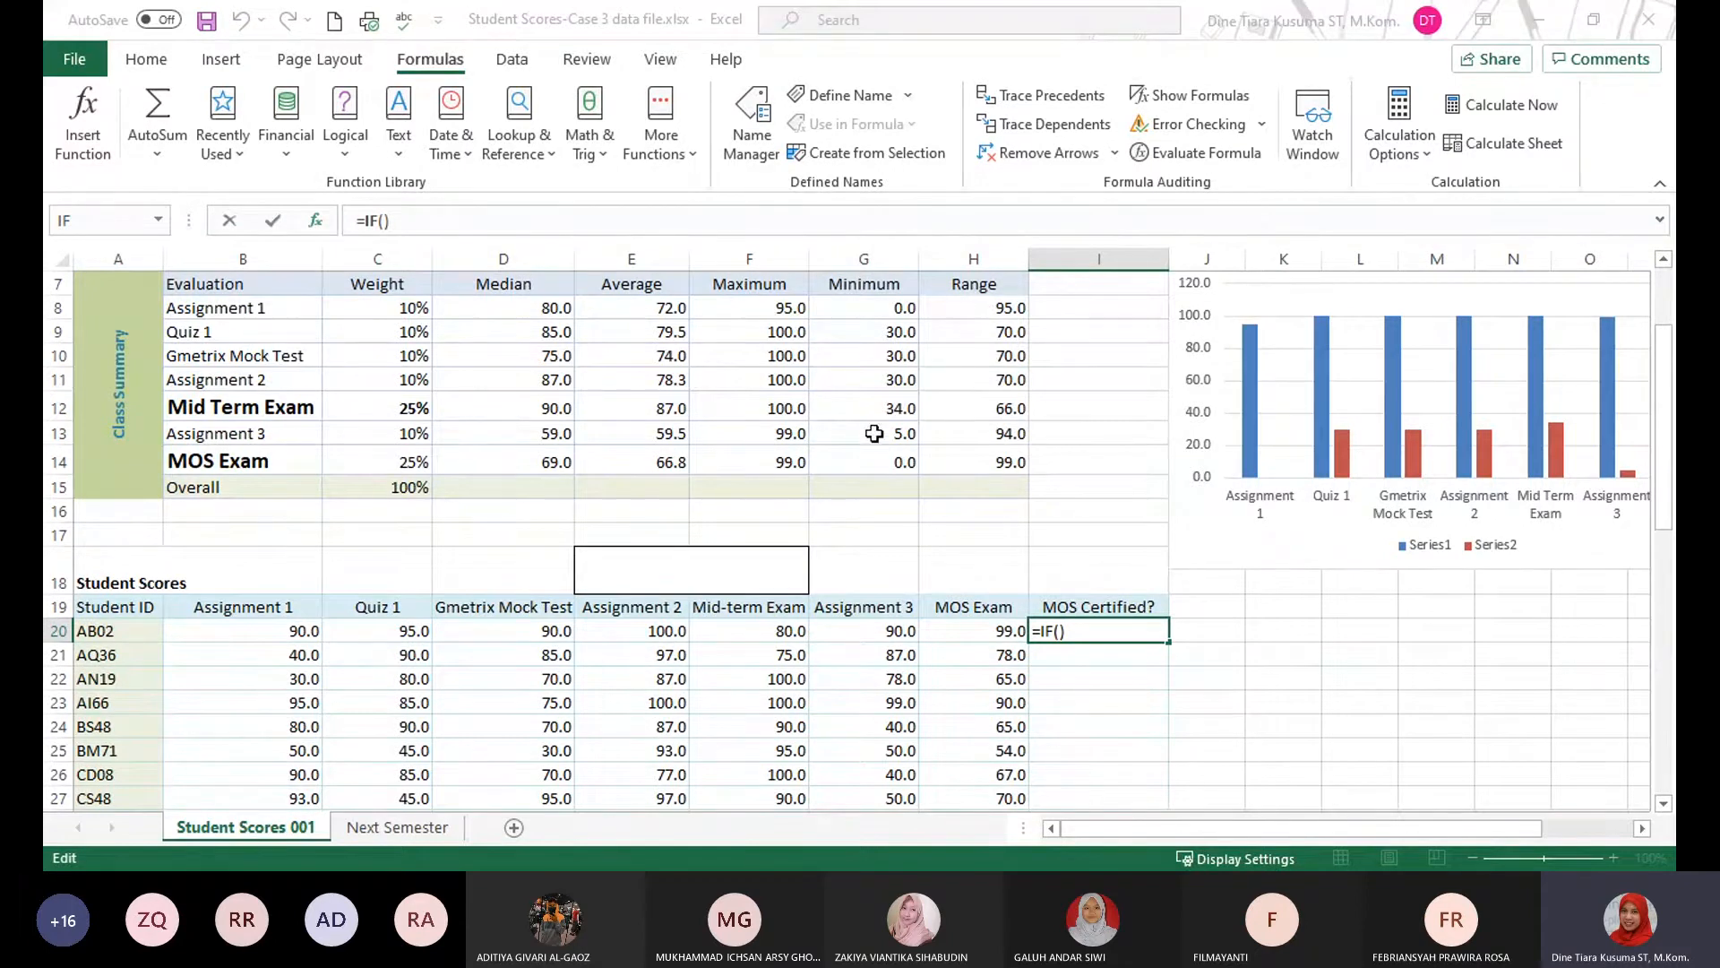
Complete the IF function in cell I20 with the test H20>69, "YES" if true and "NO" if false.
left_click(989, 635)
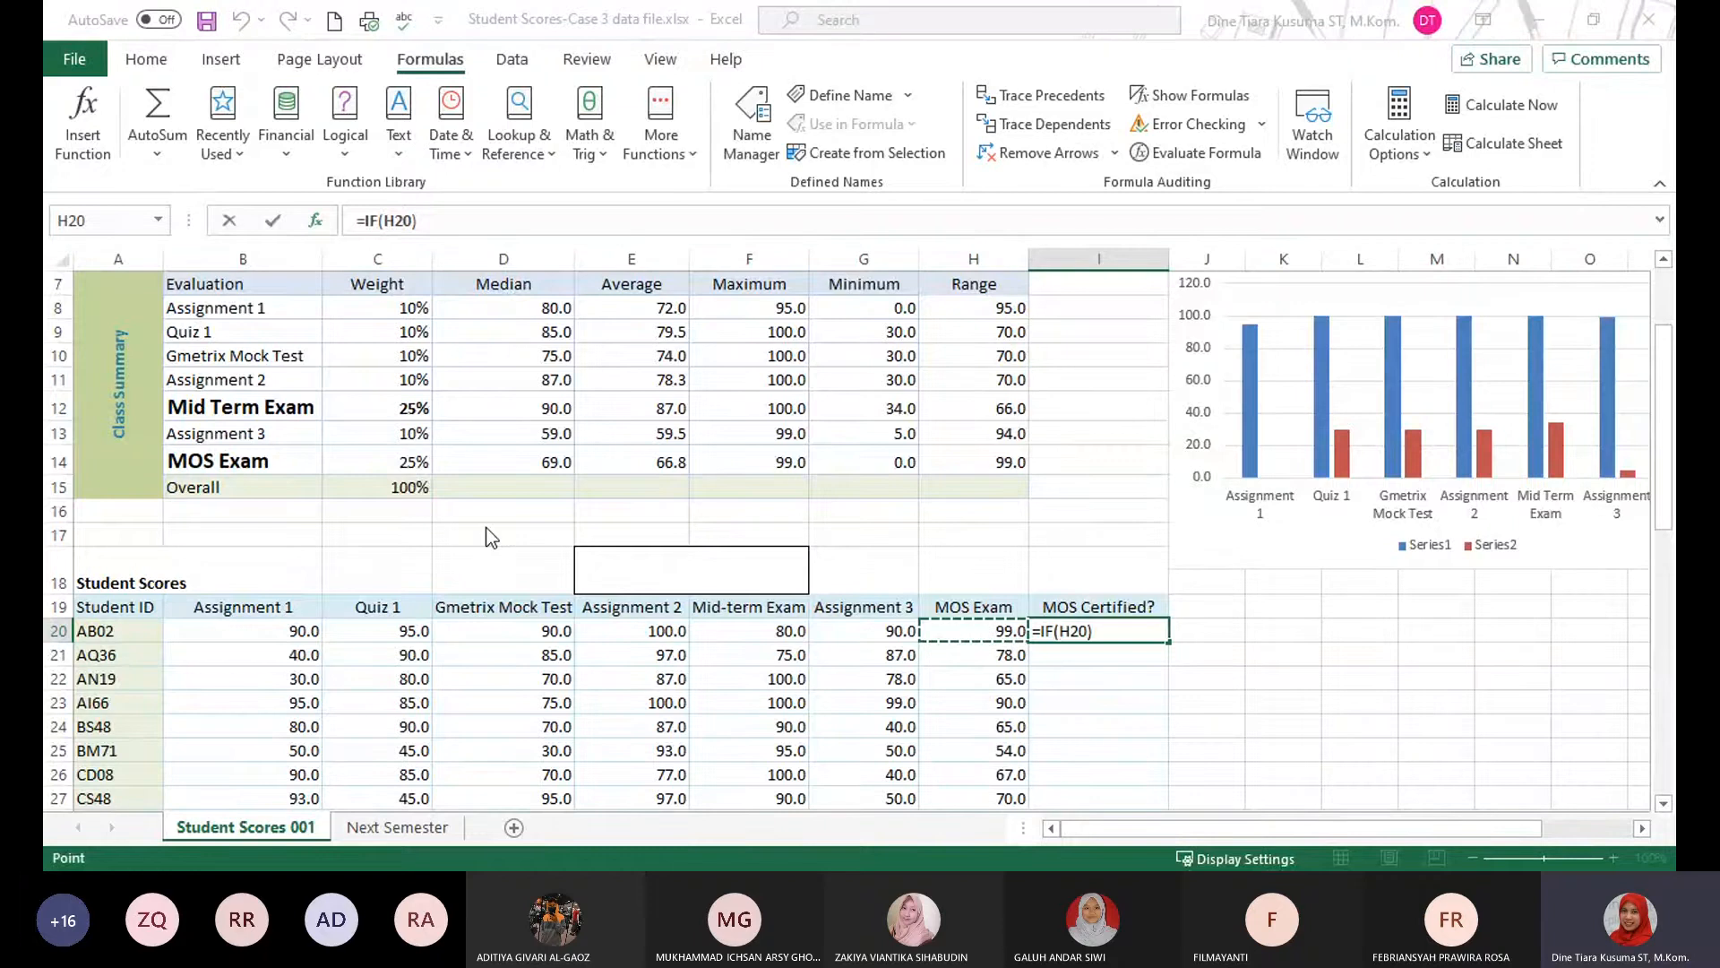
type(">")
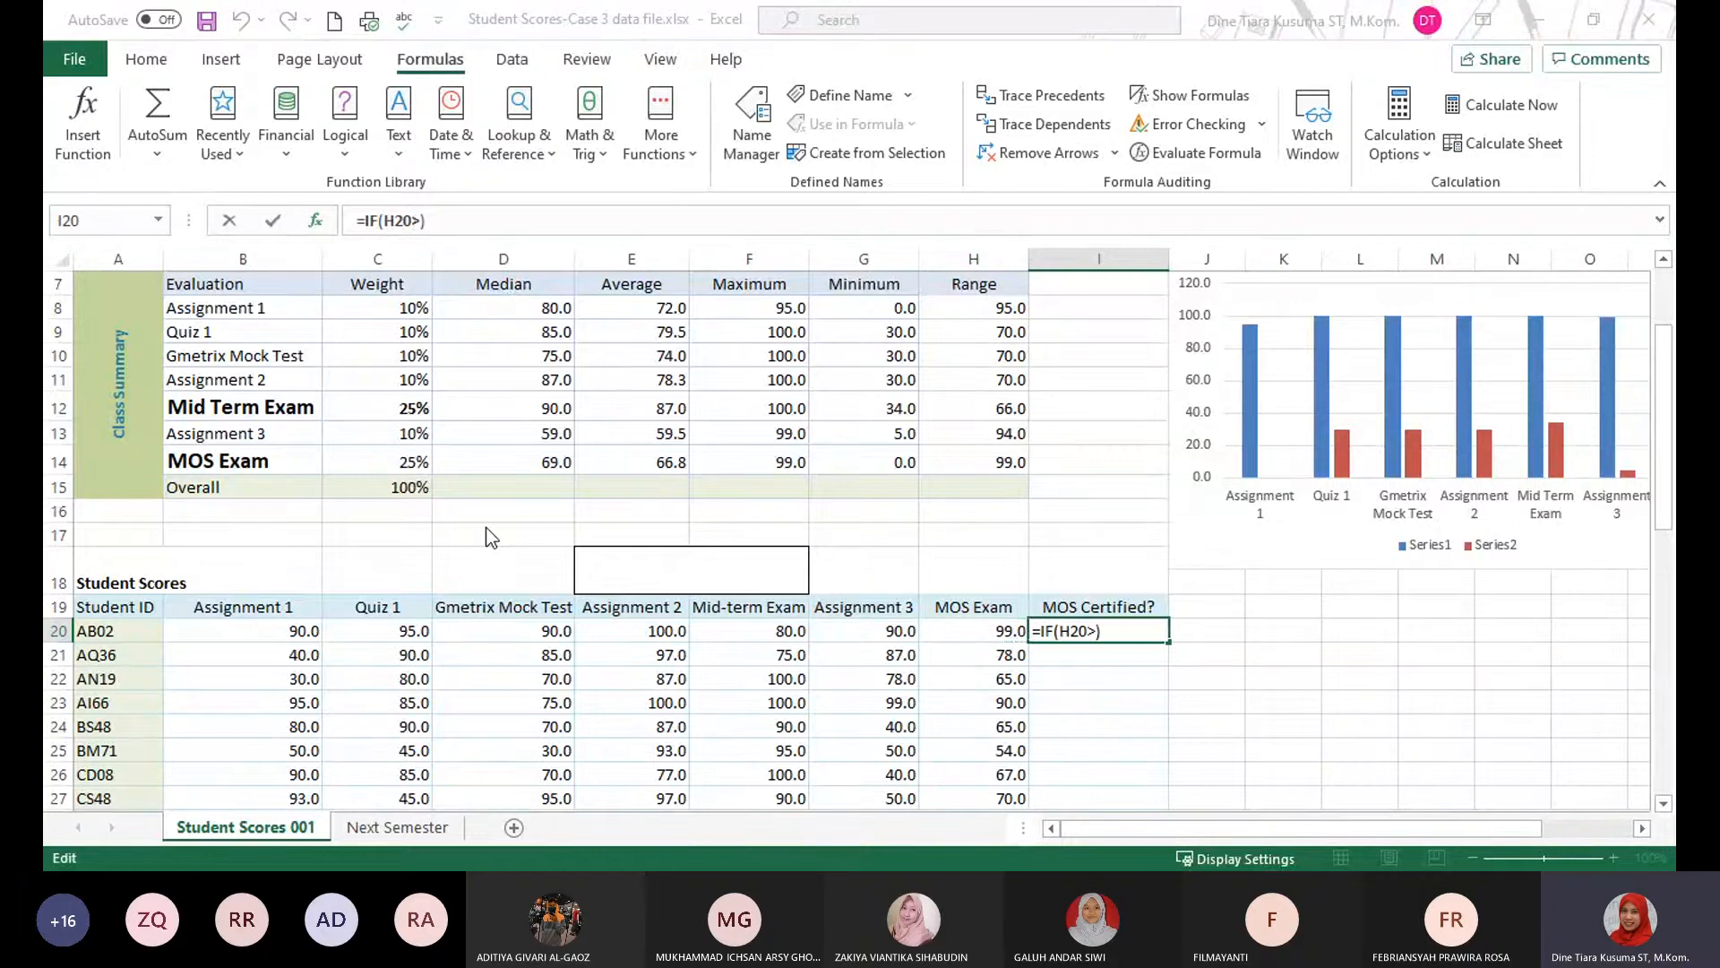
type("69")
type(";\"YES")
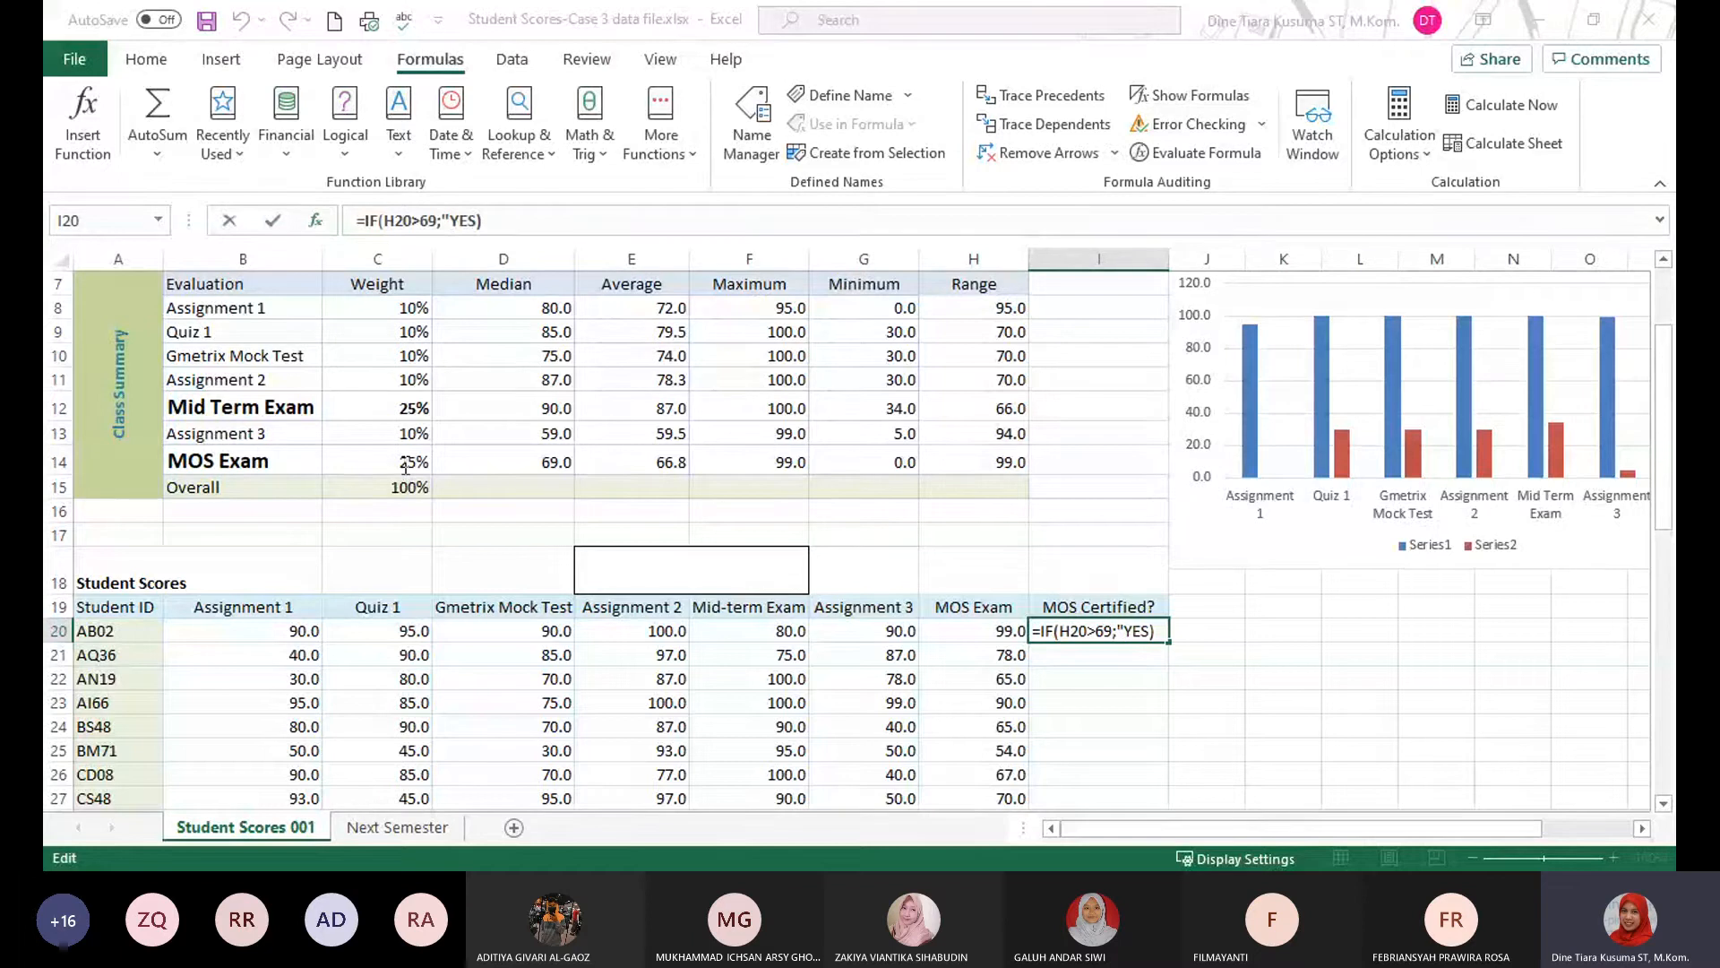
type("\"")
type(";\"NO\"")
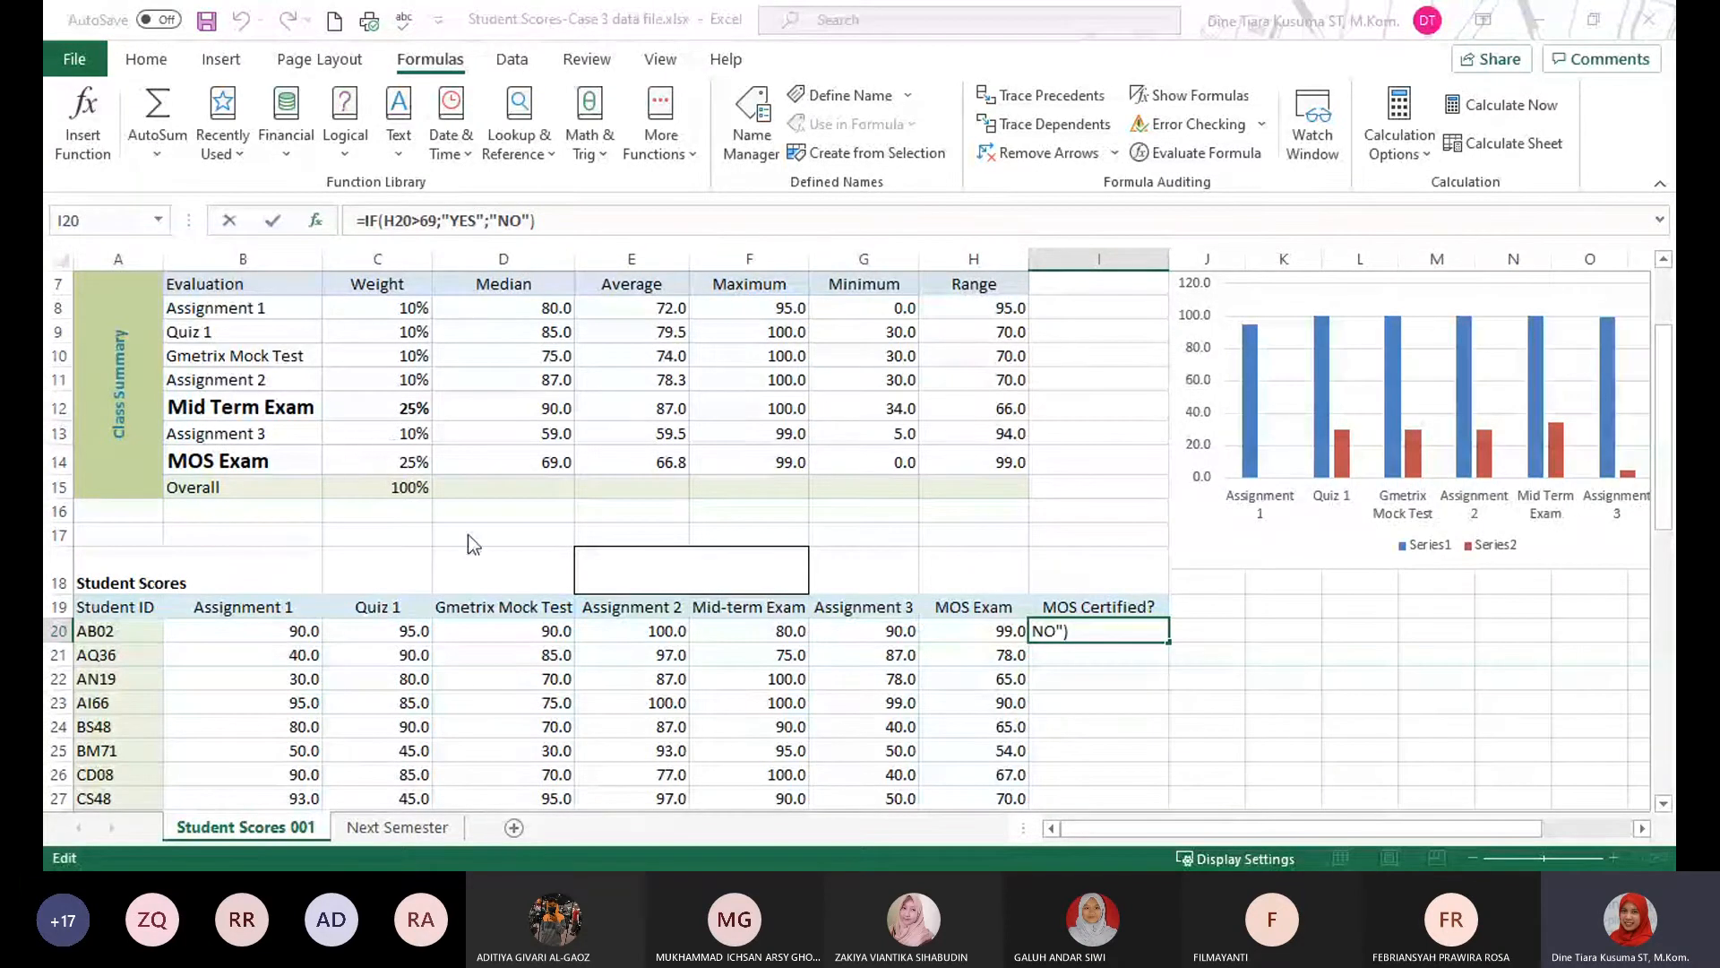
left_click(712, 694)
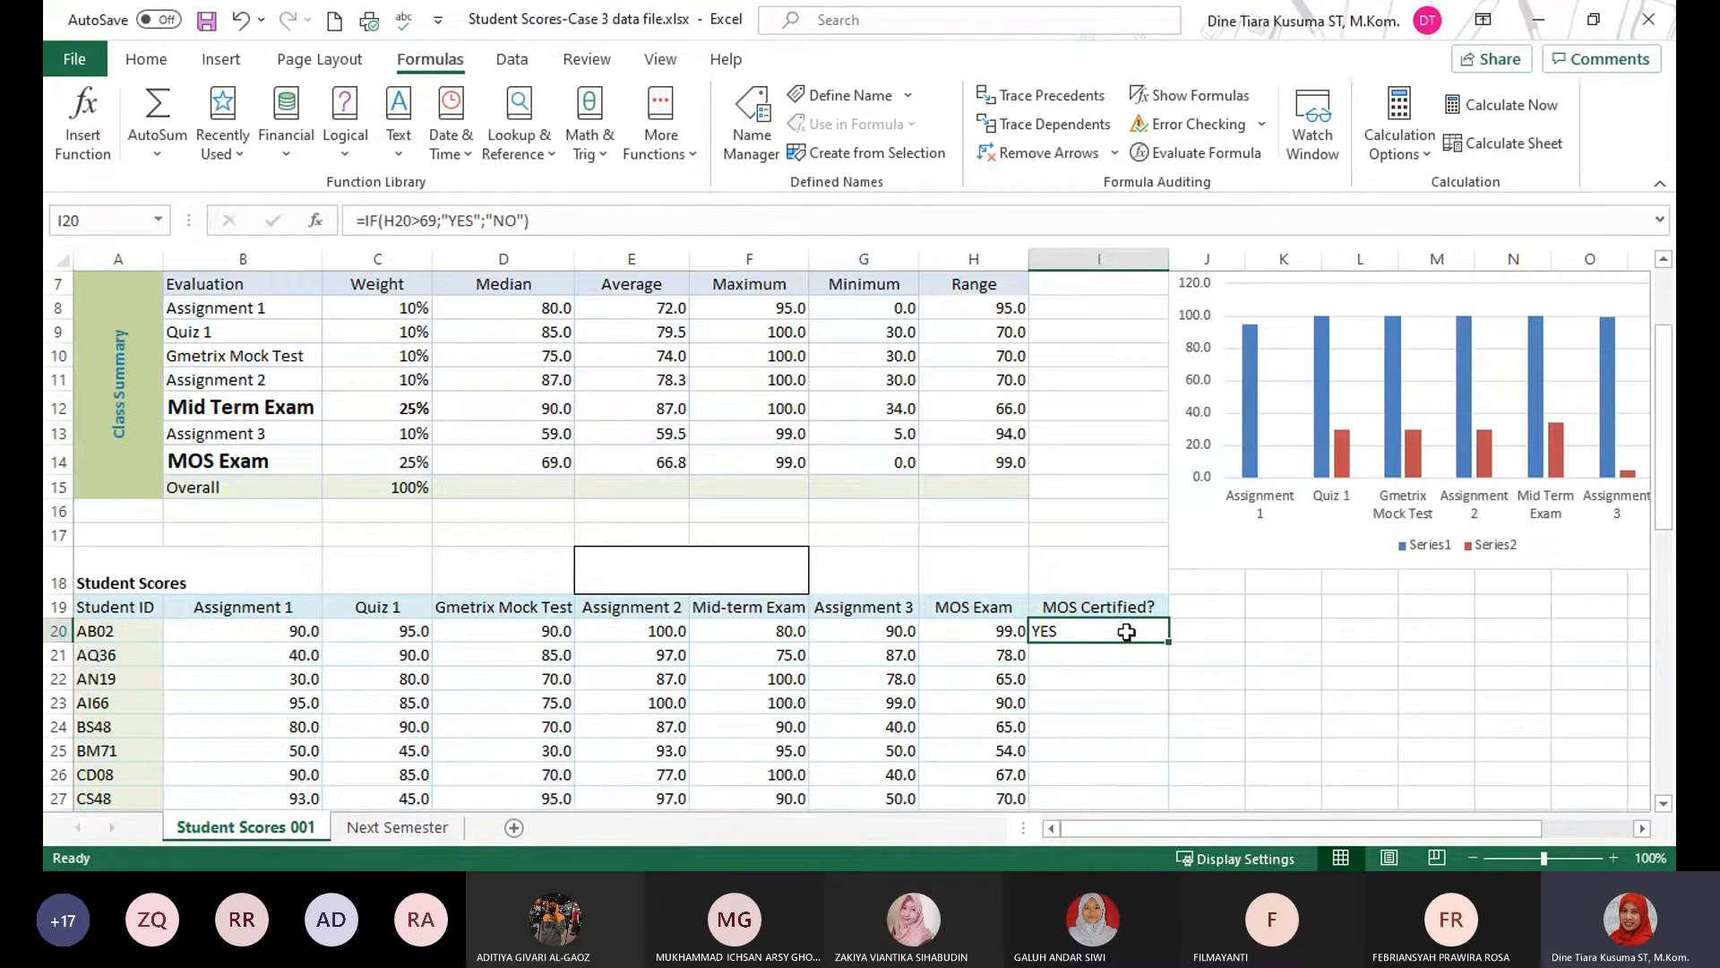
Try to fill the I20 formula down the MOS Certified? column, and undo both the fill and the formula.
left_click_drag(1167, 640, 1167, 640)
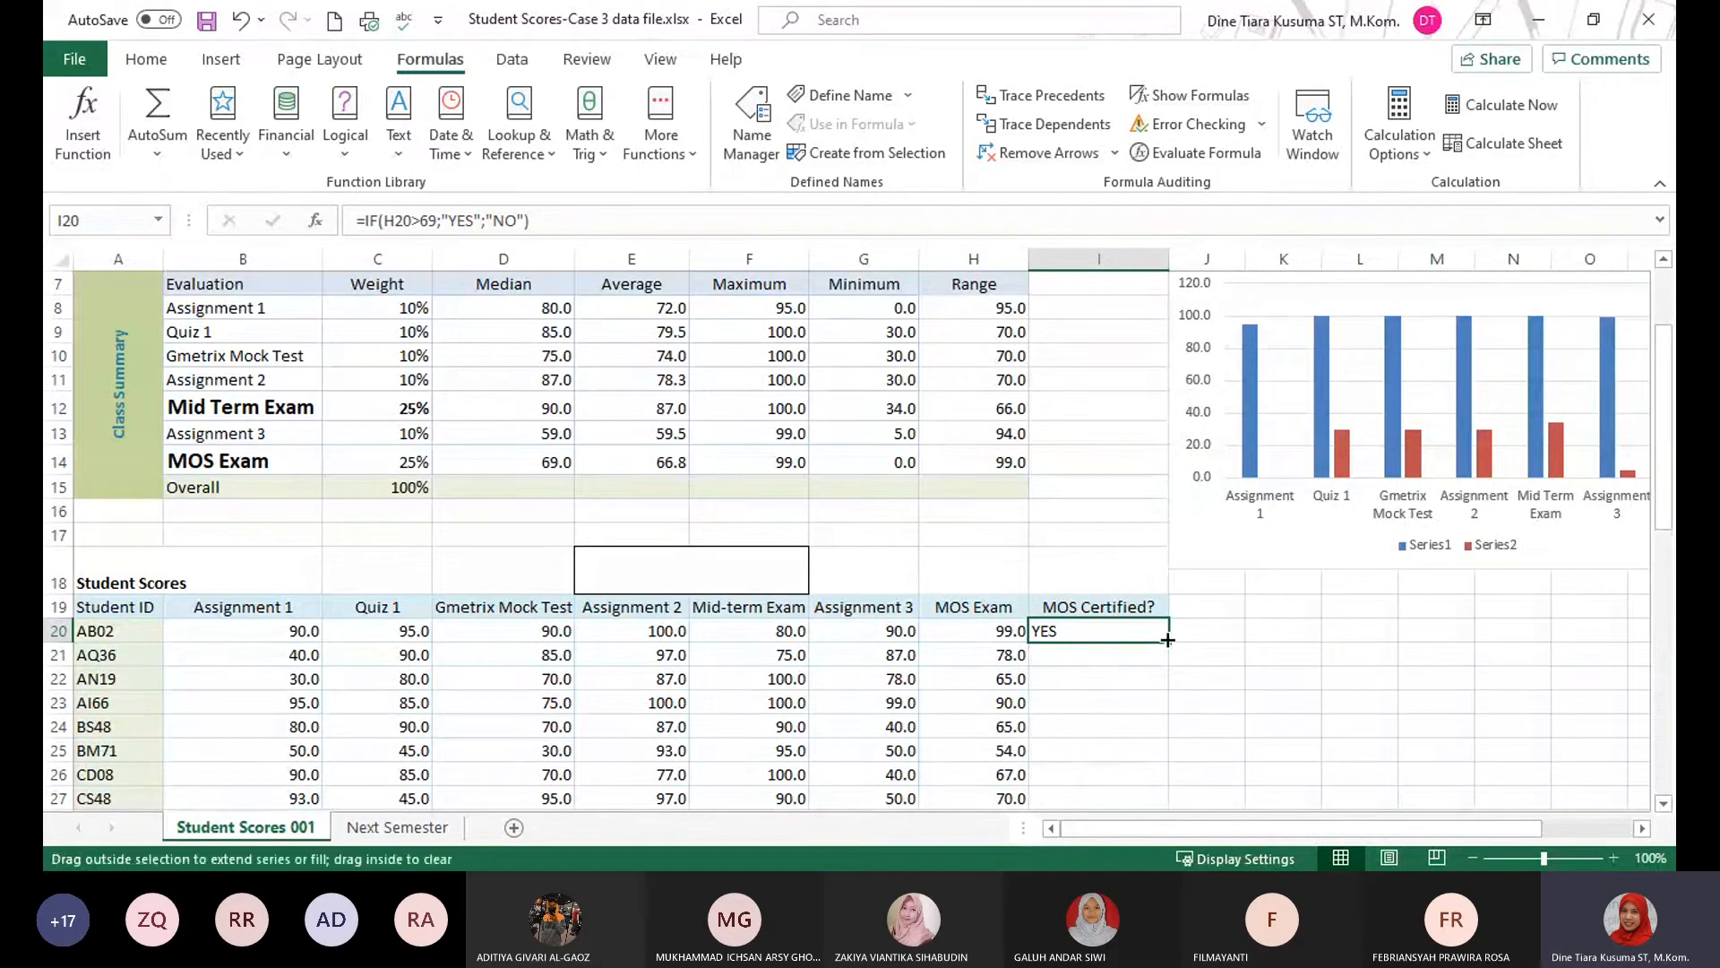
double_click(1167, 640)
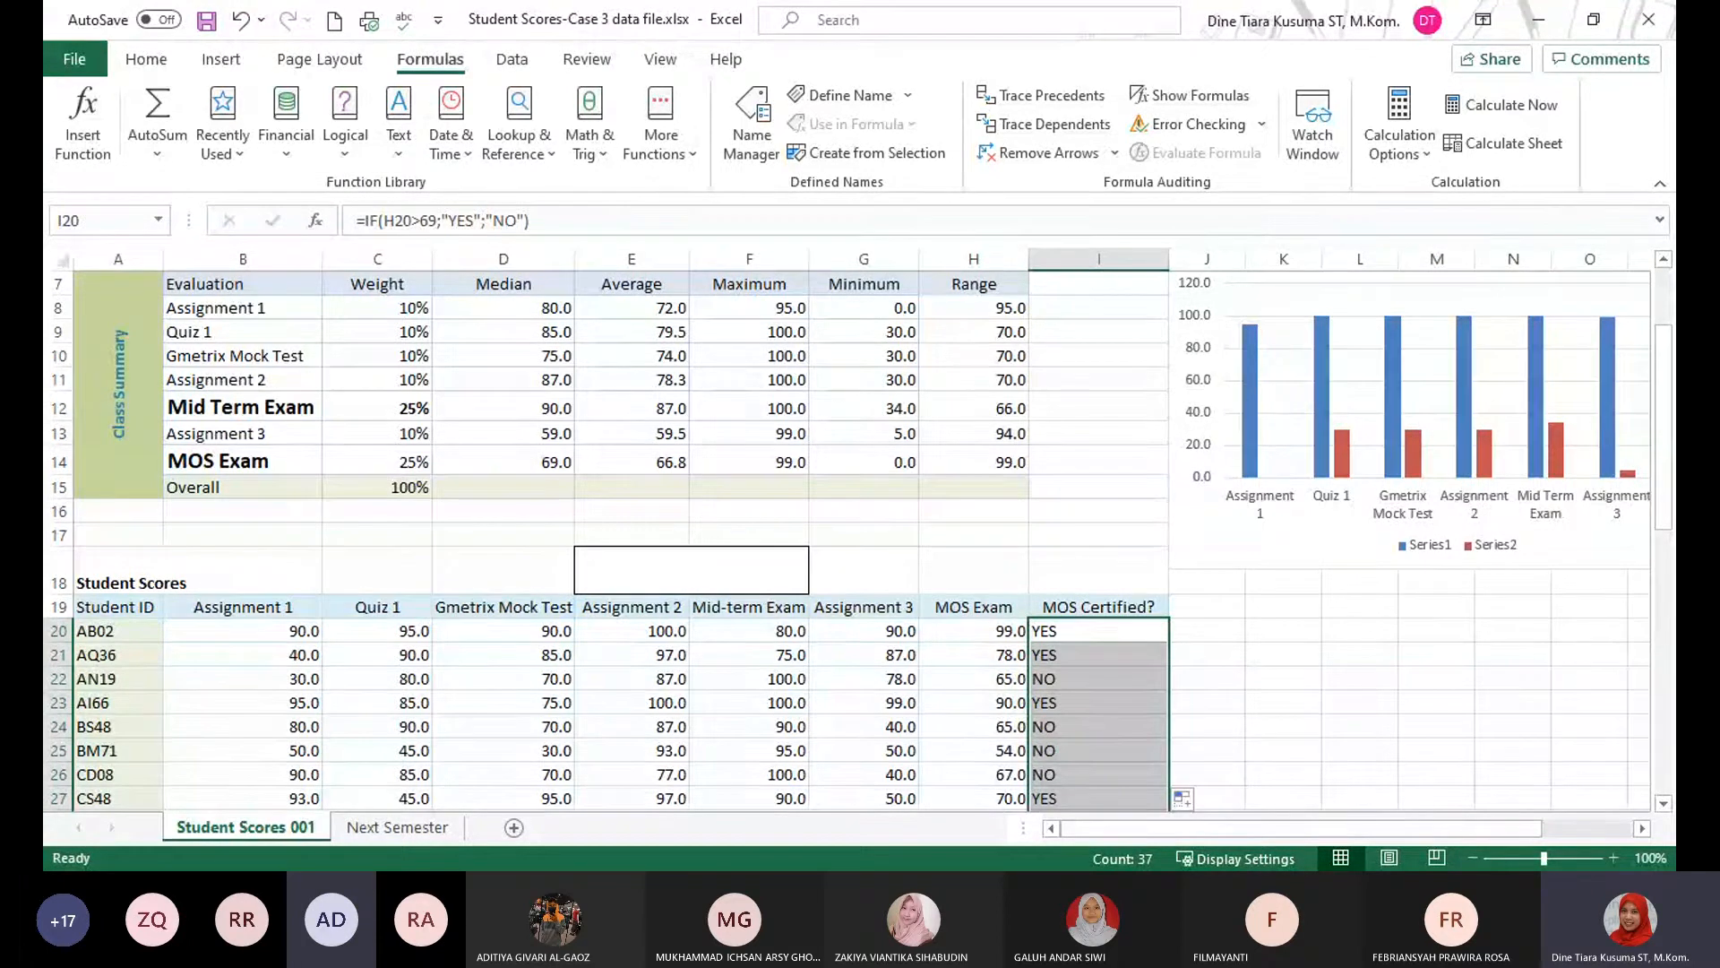
left_click(1086, 628)
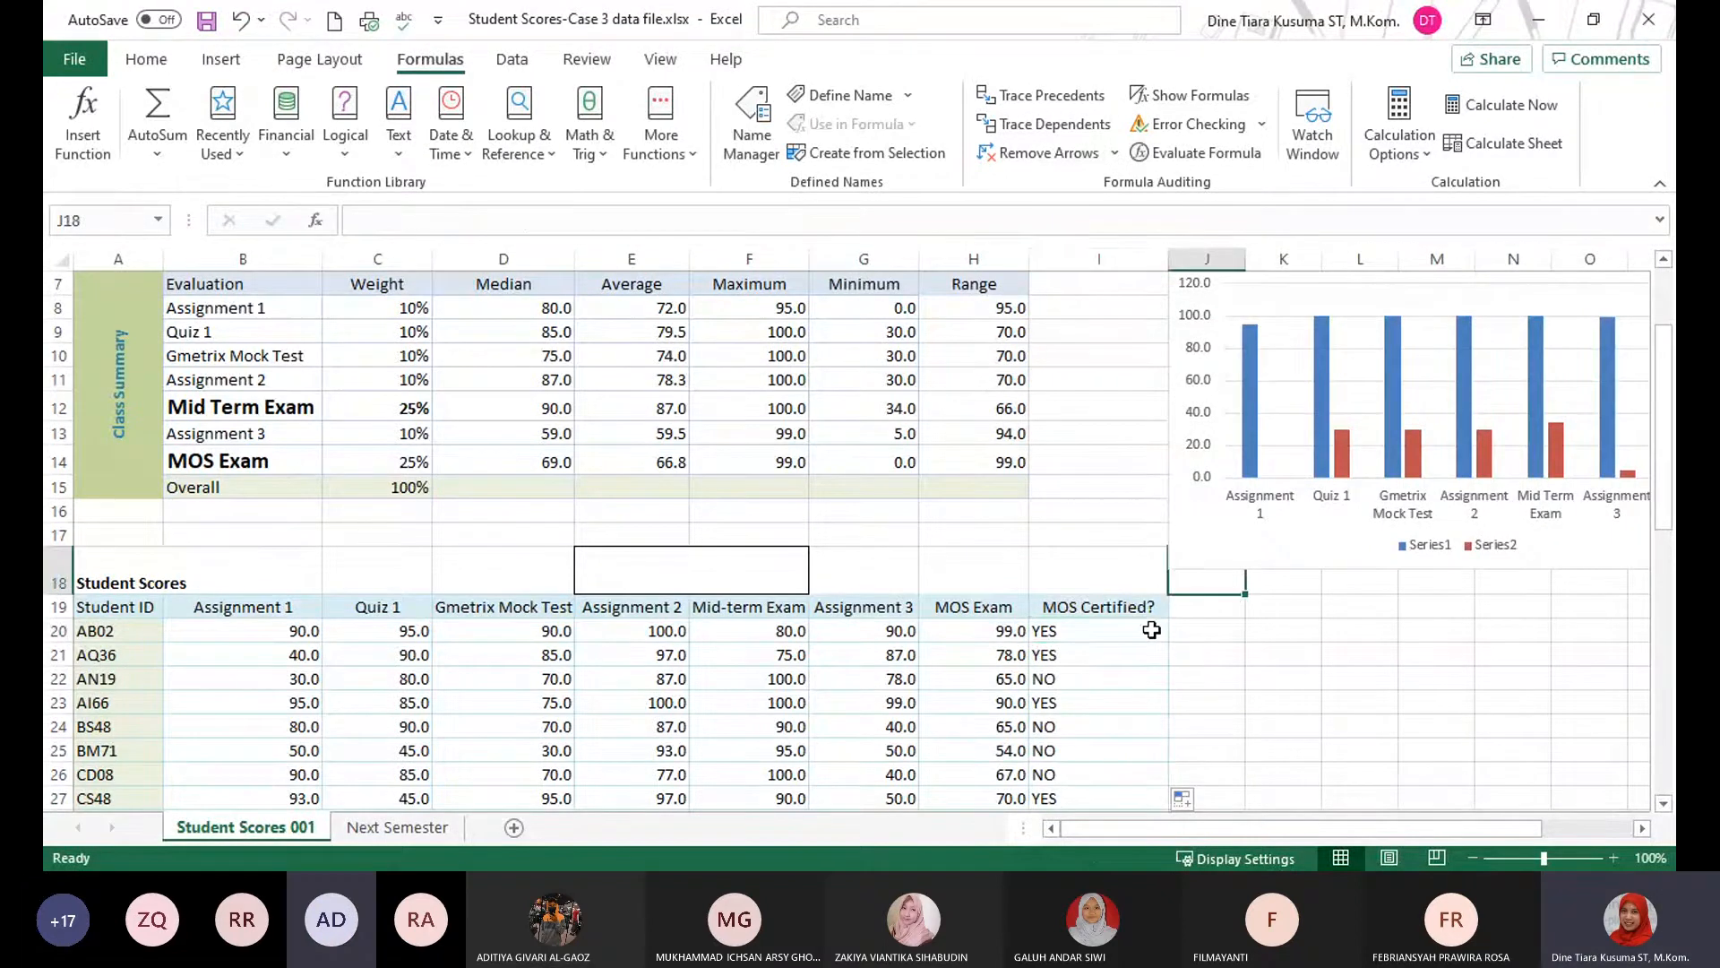
key("ctrl+z")
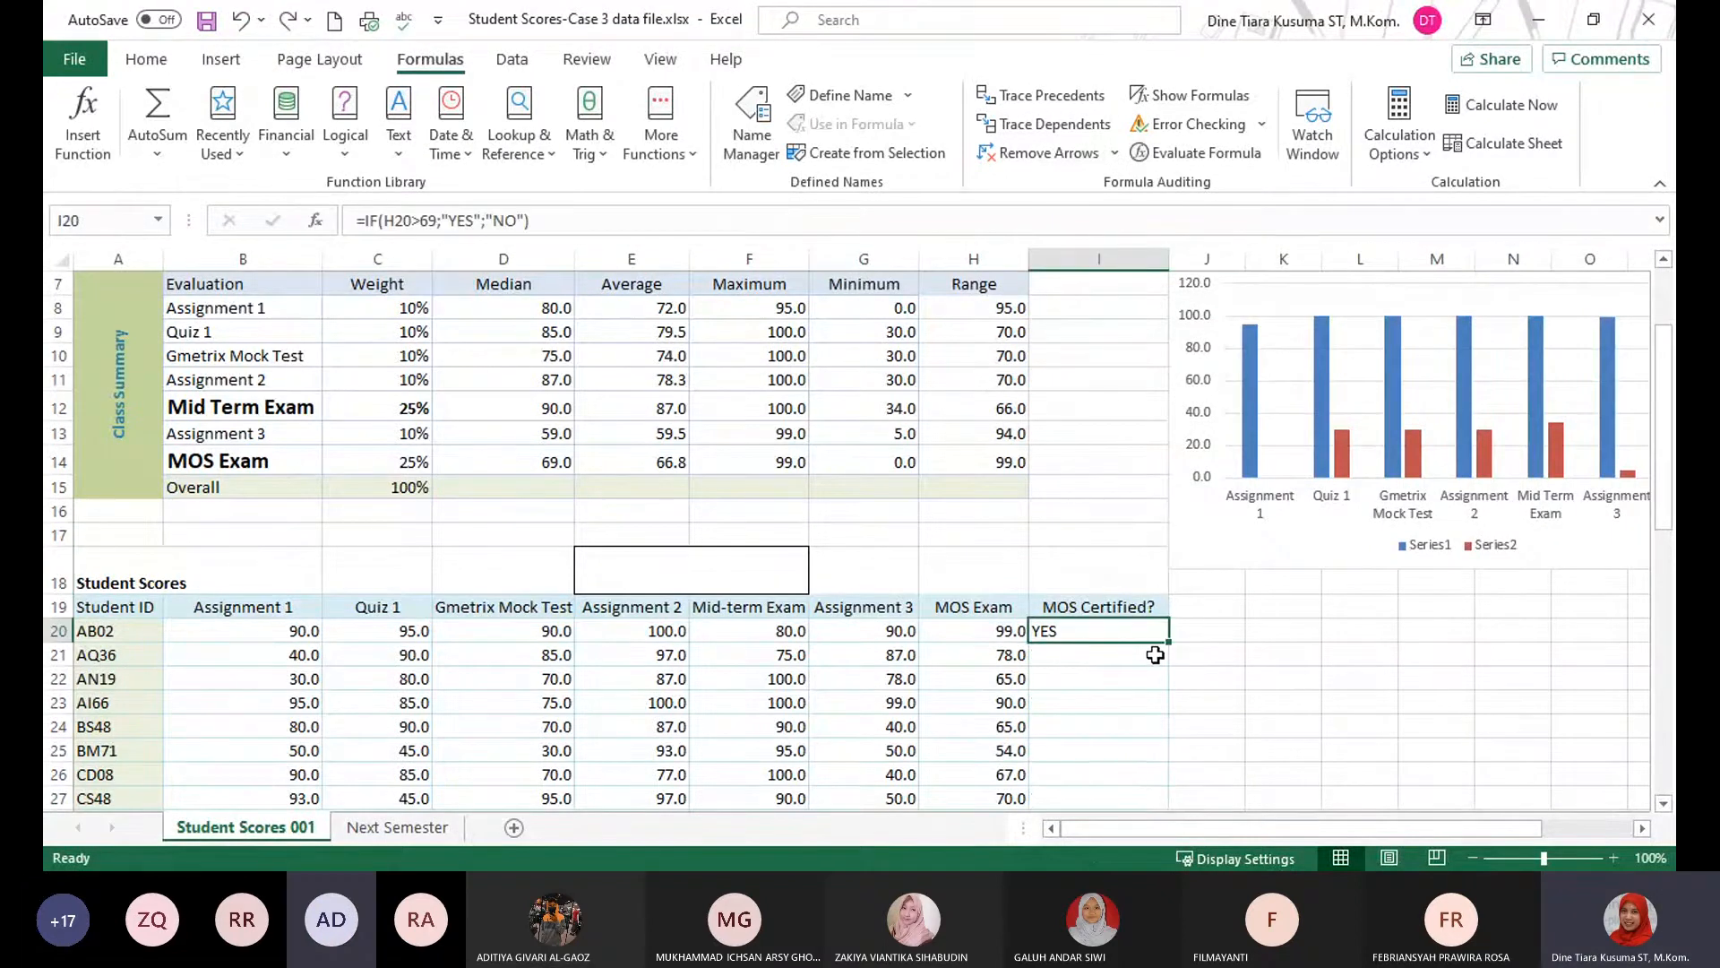
key("ctrl+z")
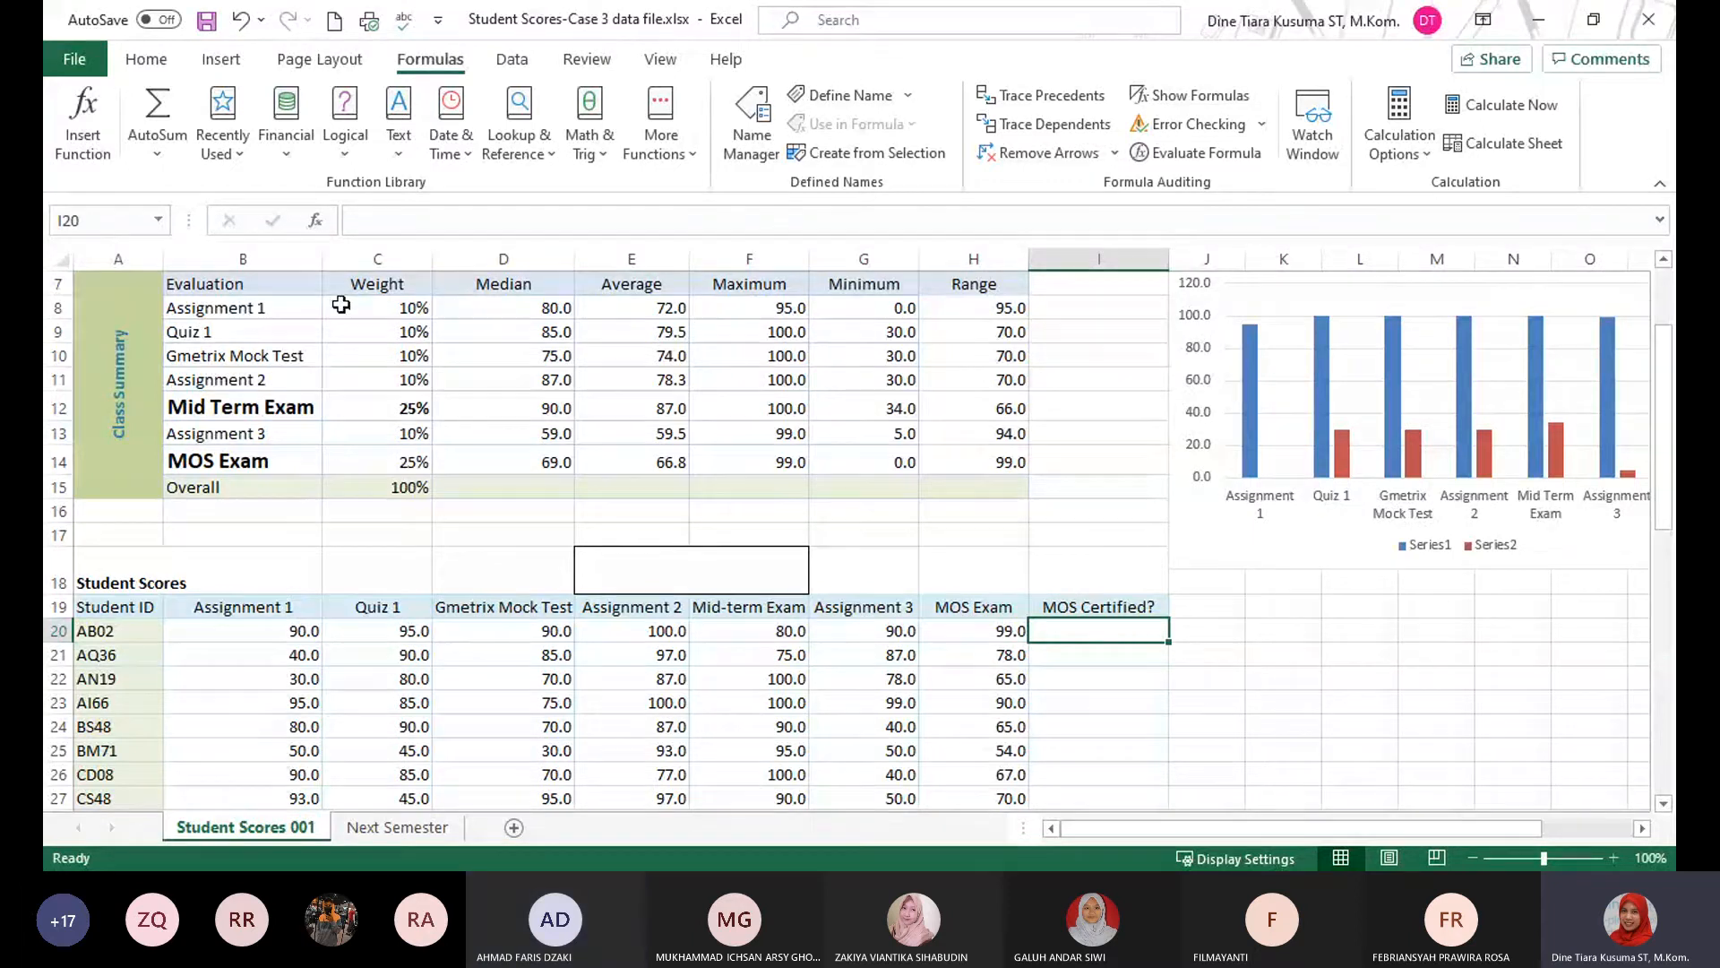
Insert the IF function into the emptied cell I20 again with Insert Function.
left_click(83, 119)
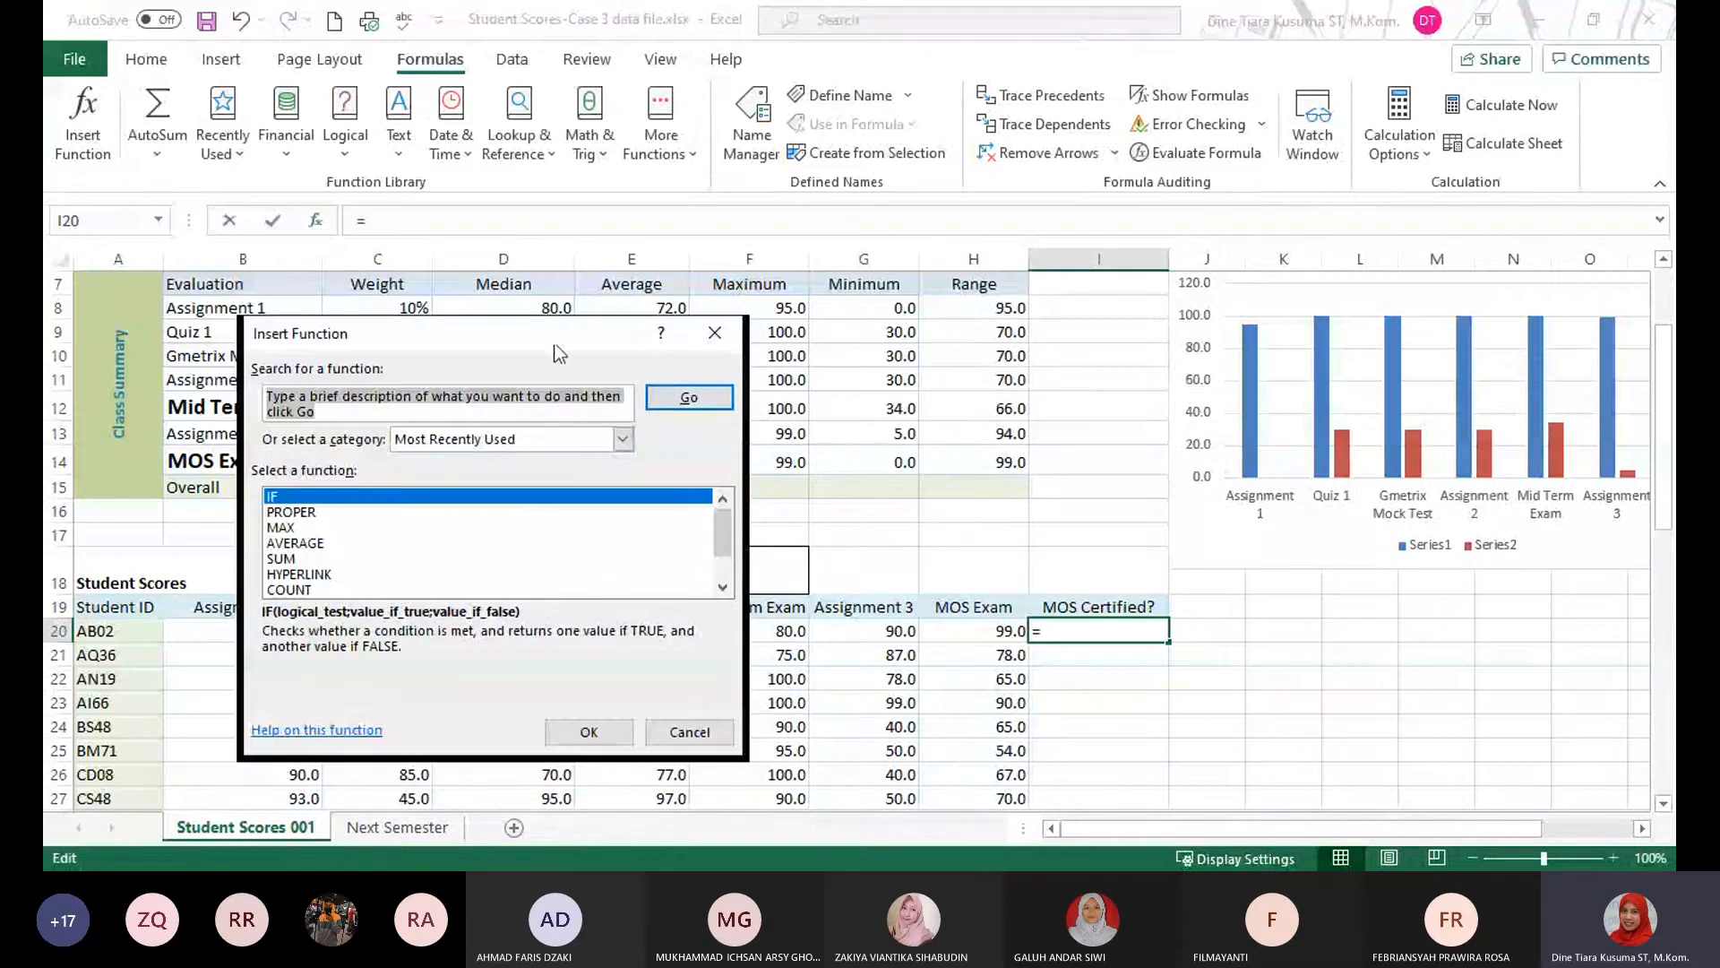
left_click_drag(554, 344, 1027, 312)
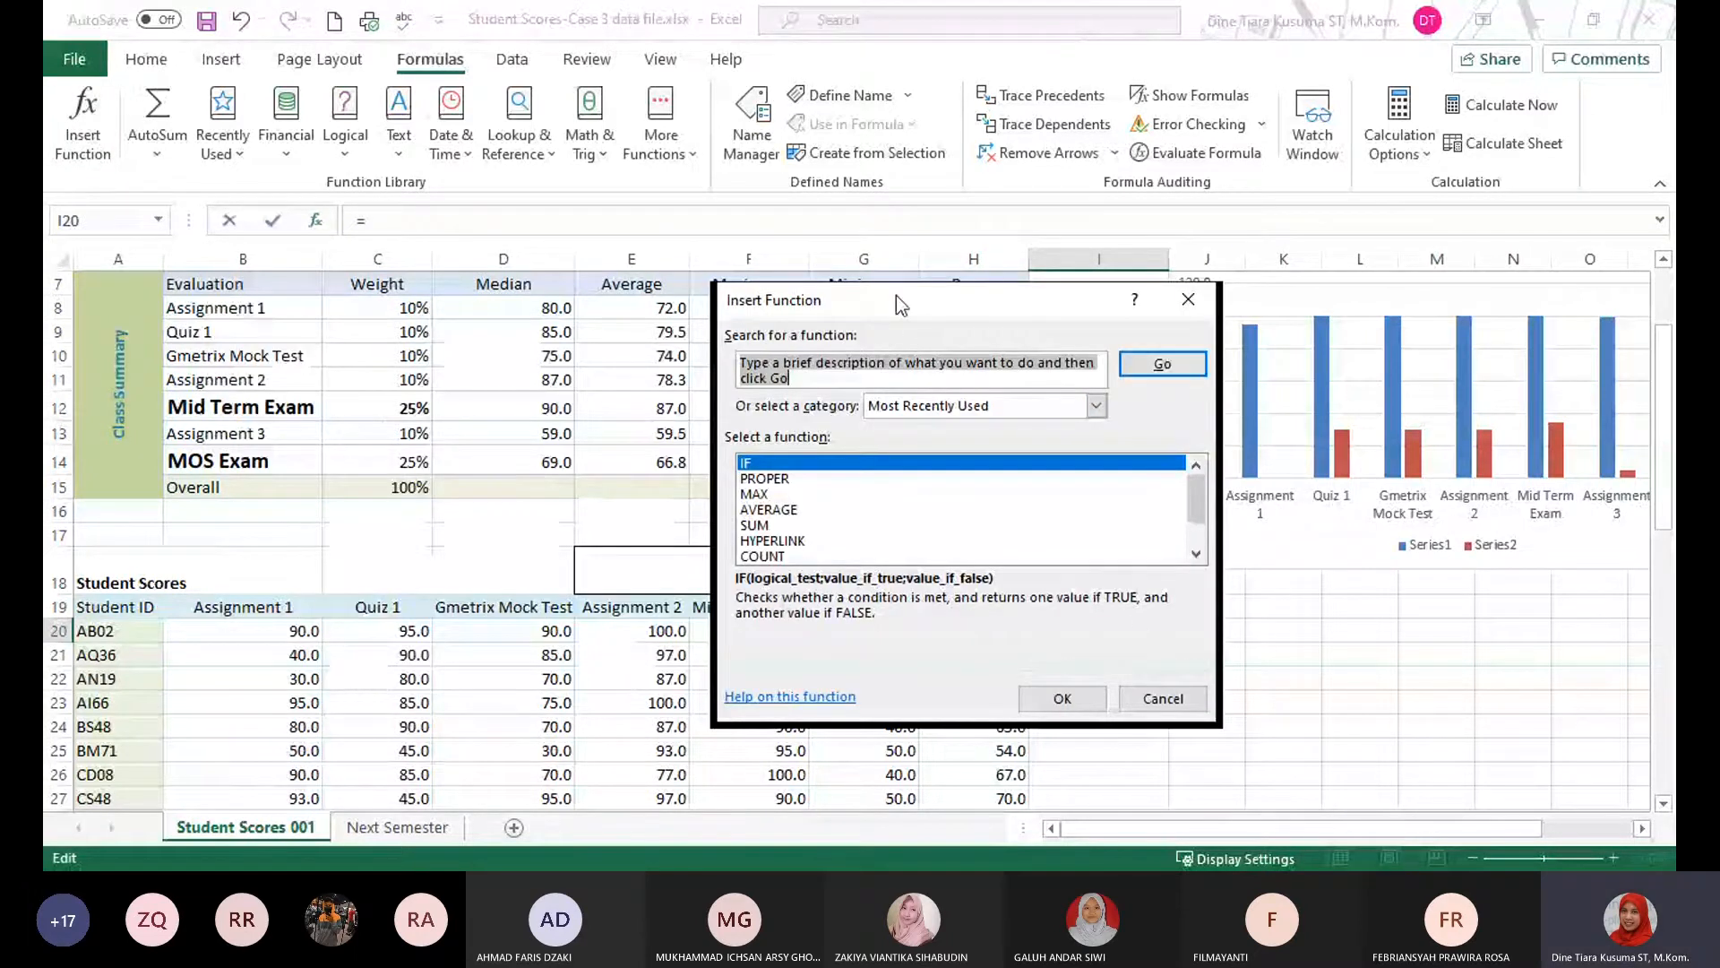
left_click_drag(896, 294, 932, 310)
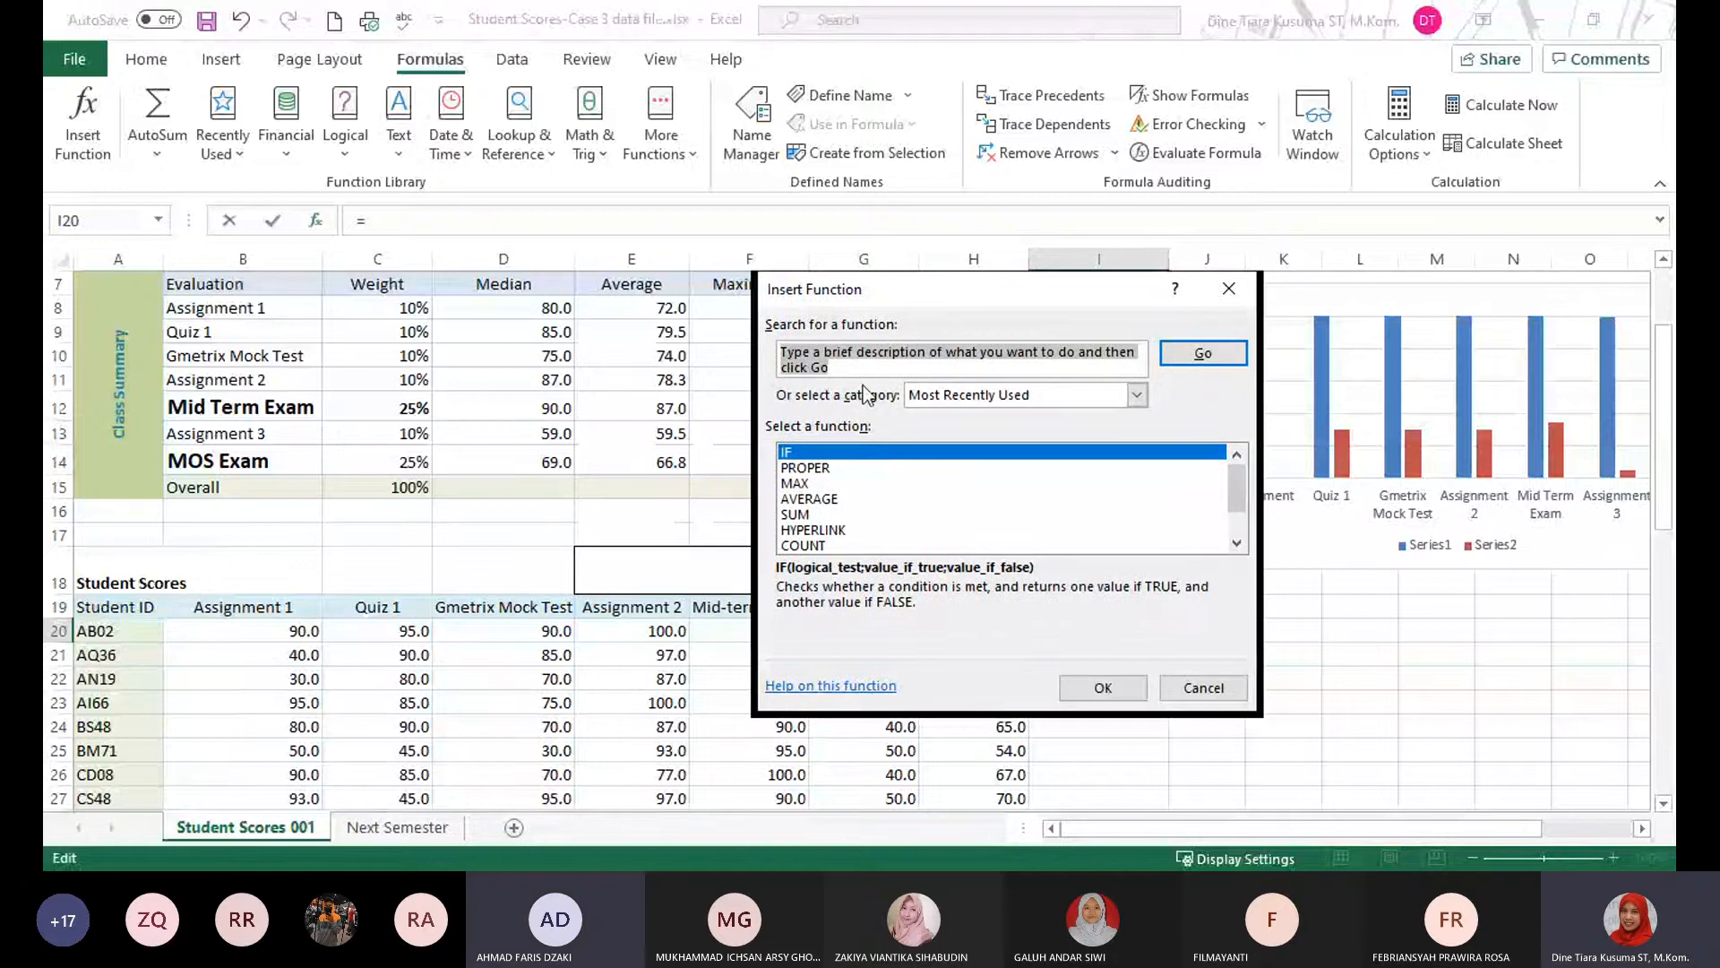
type("IF")
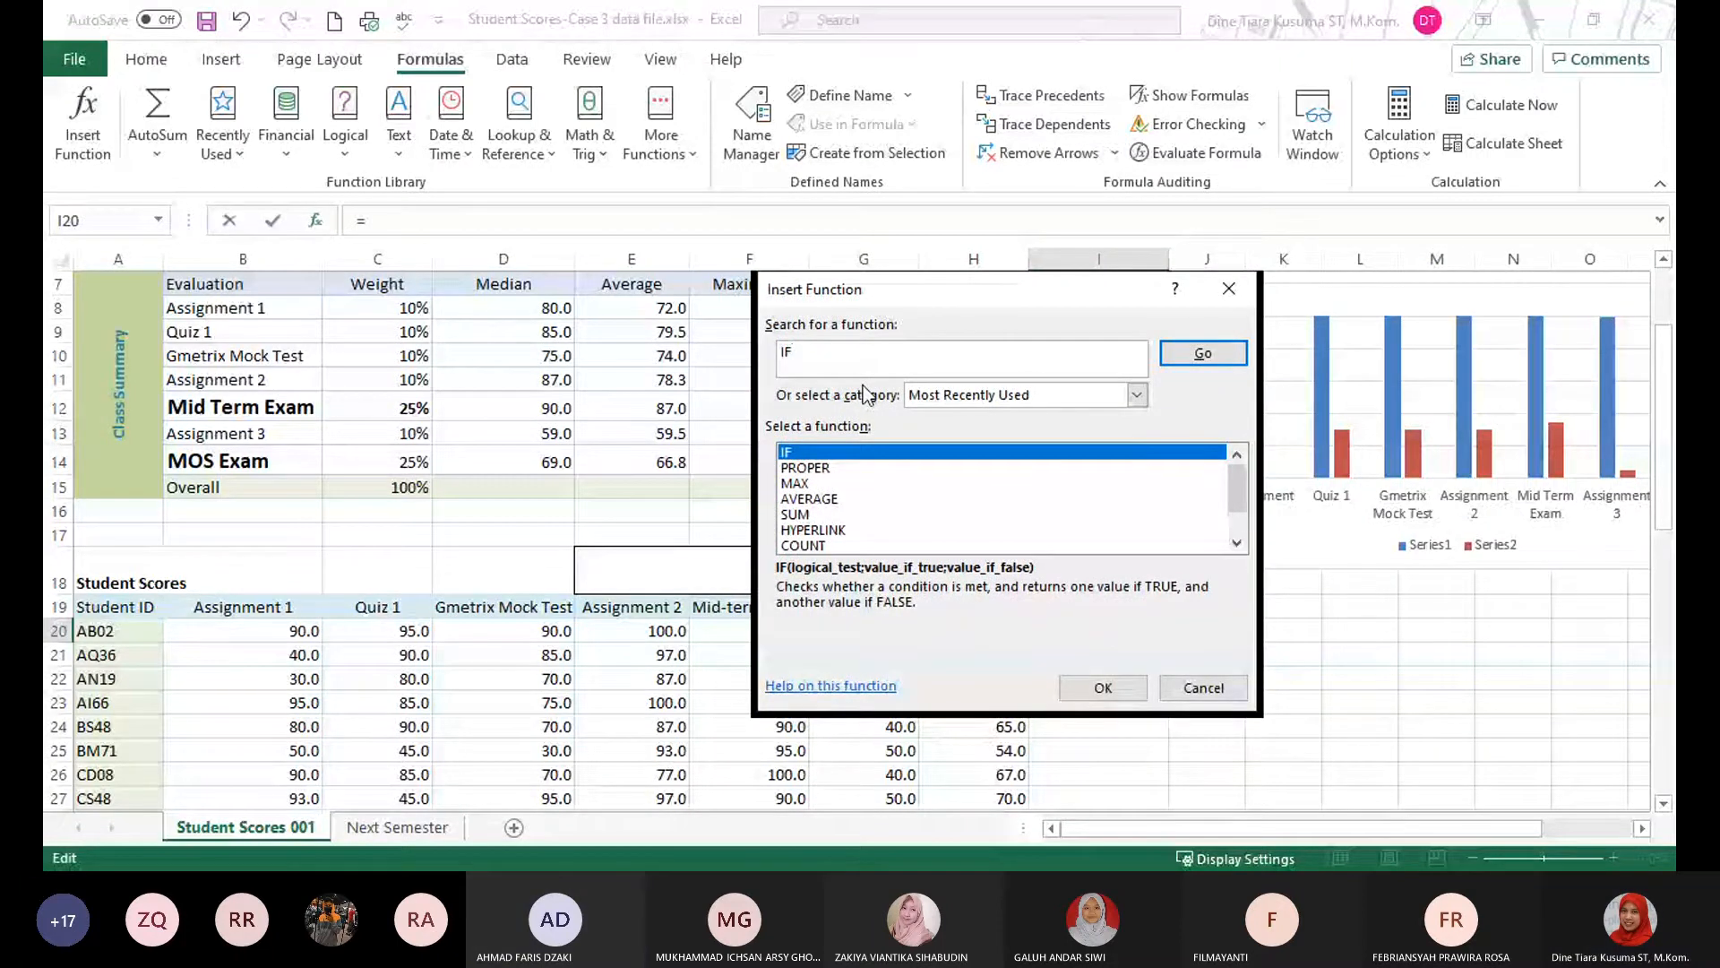
left_click(1098, 687)
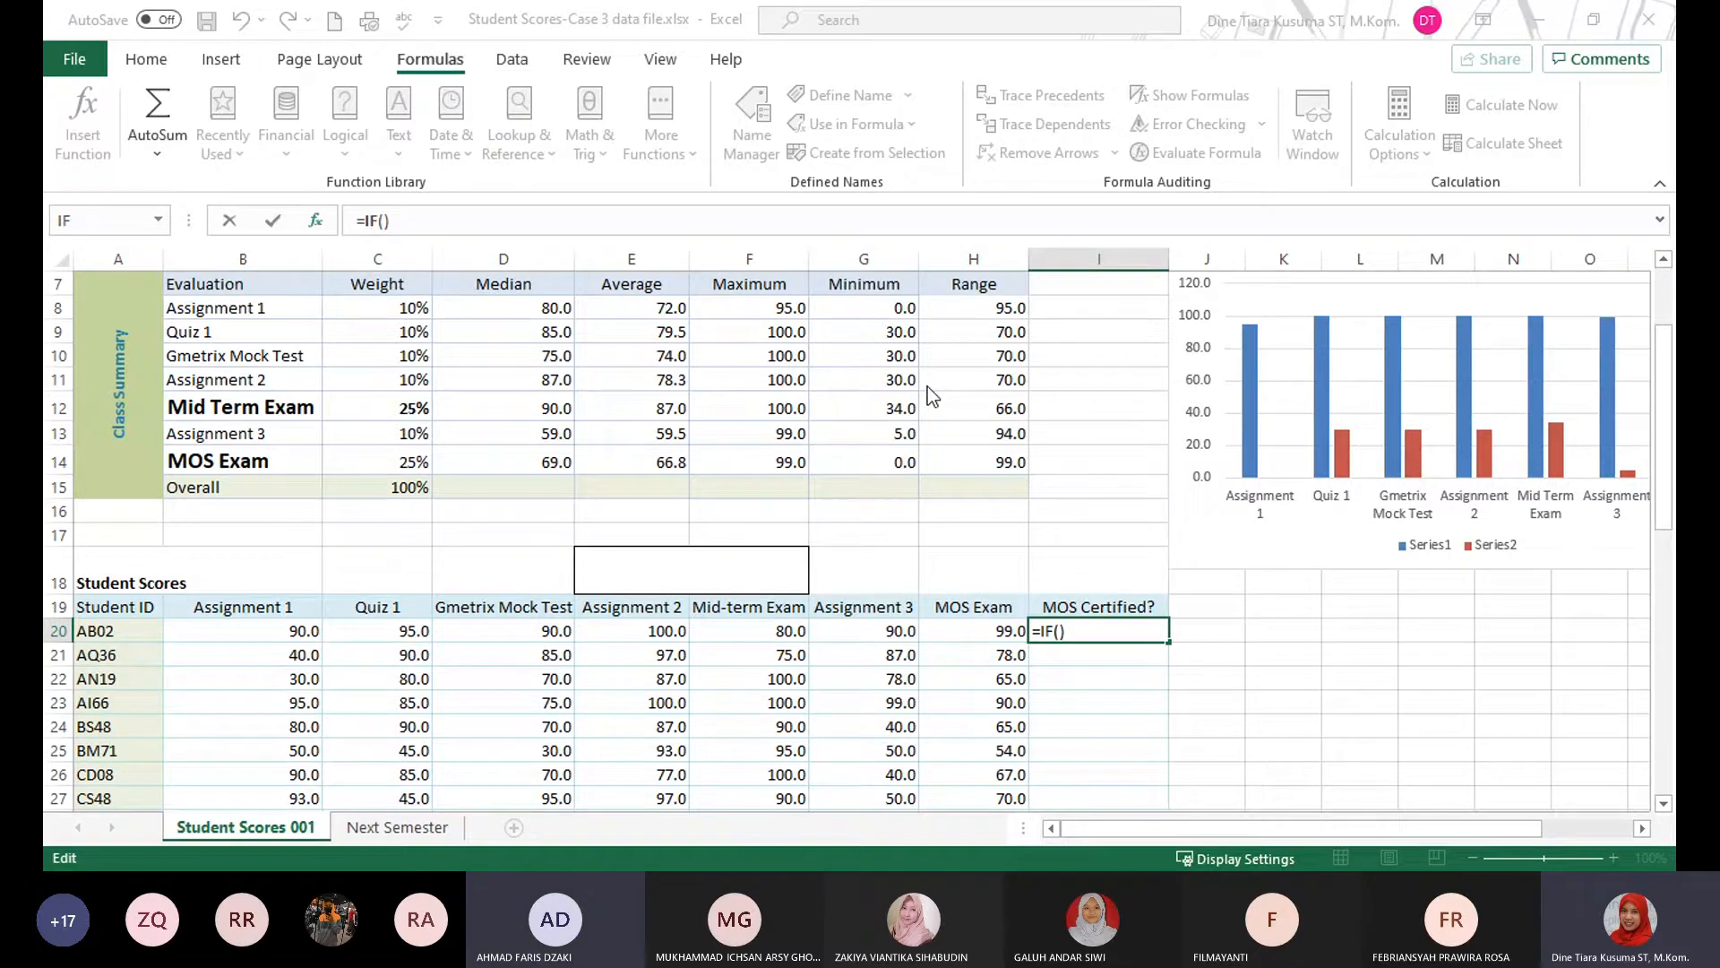
Complete the IF function in cell I20 with the test H20>69, returning "YES" if true and "NO" if false.
type("H20>69")
type(";\"YES\"")
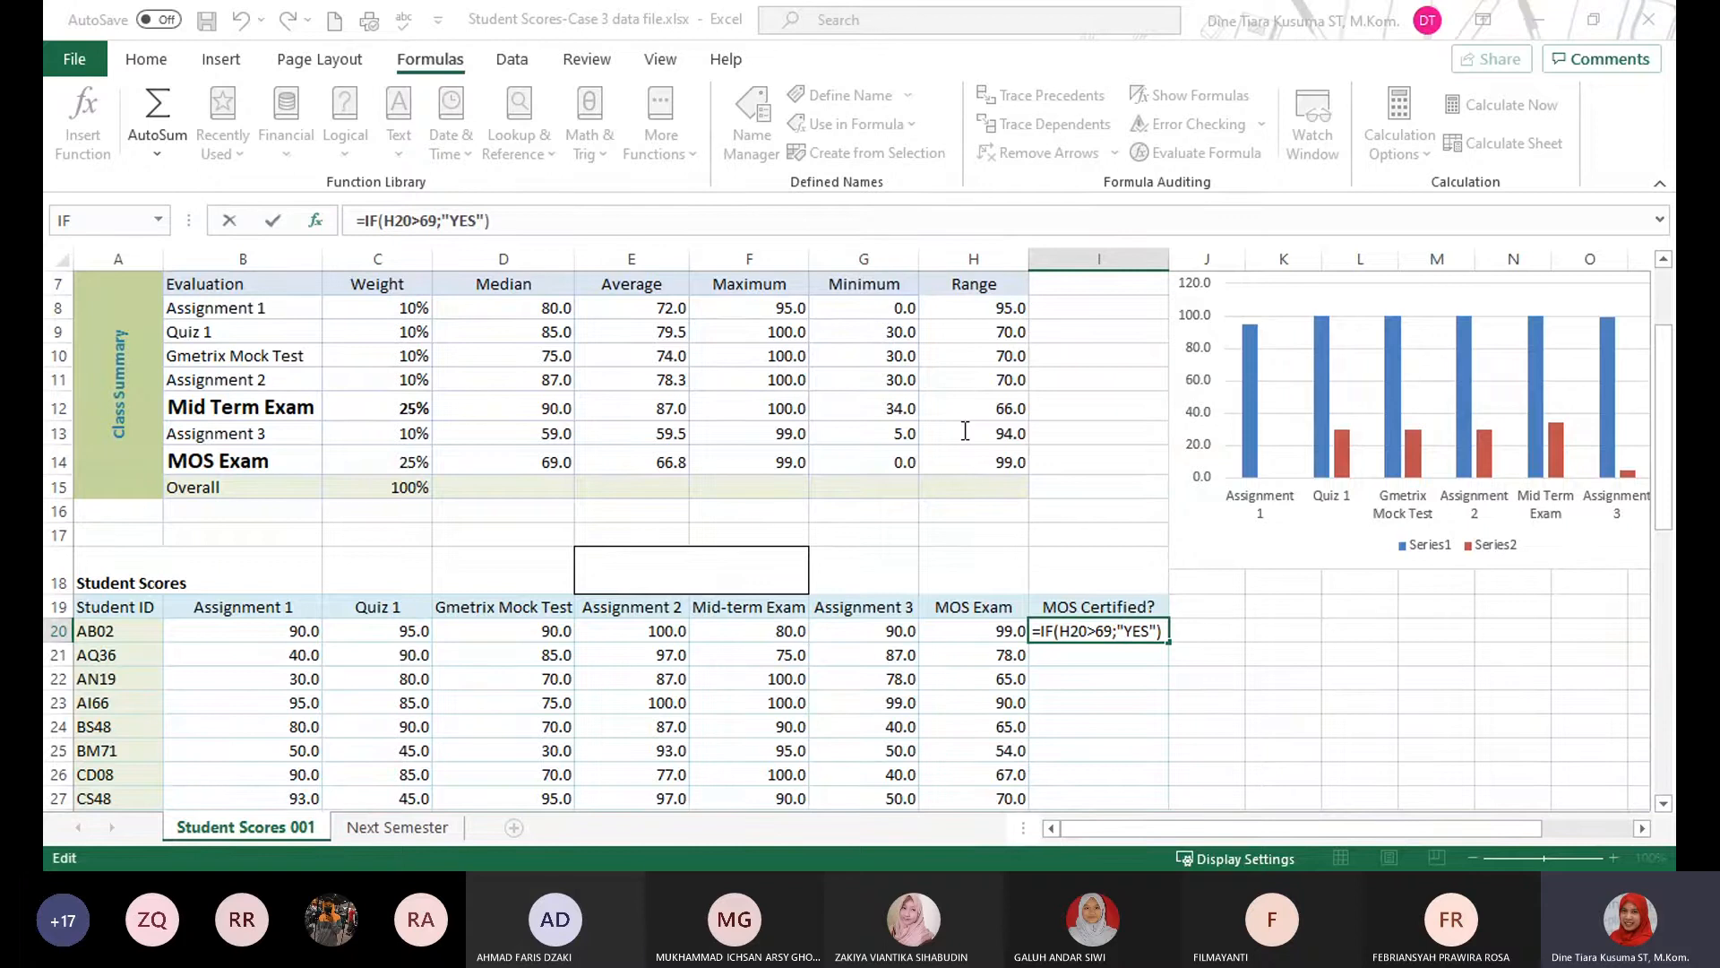
type(";\"")
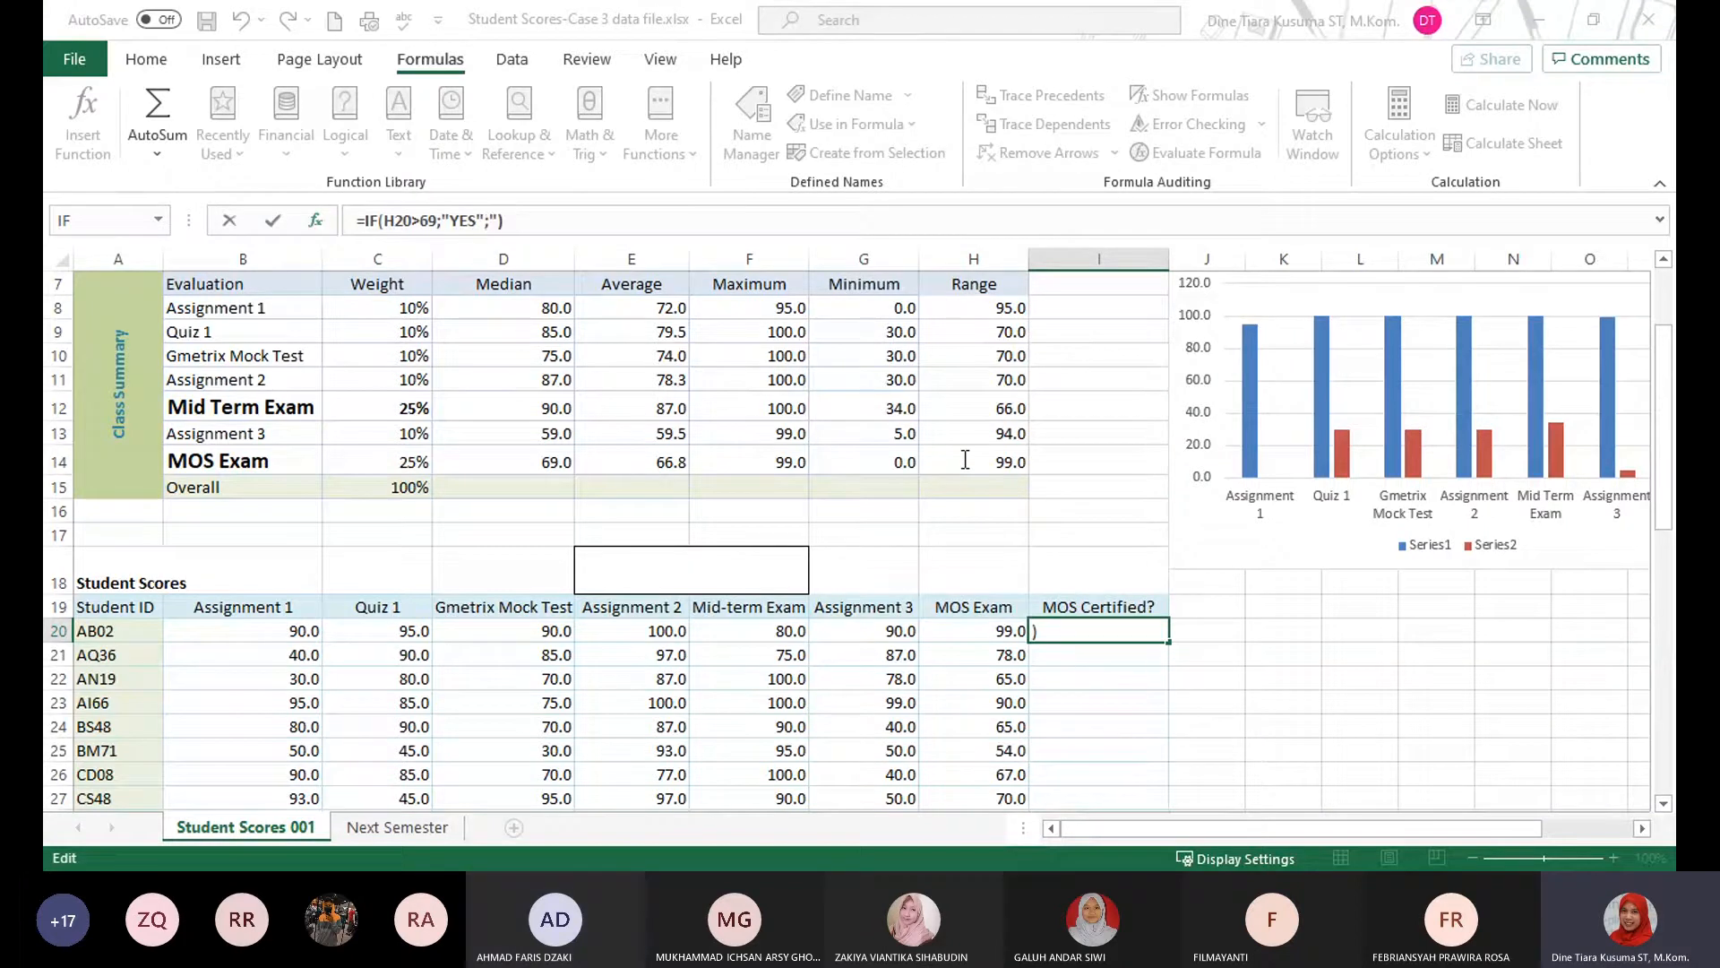
type("NO\"")
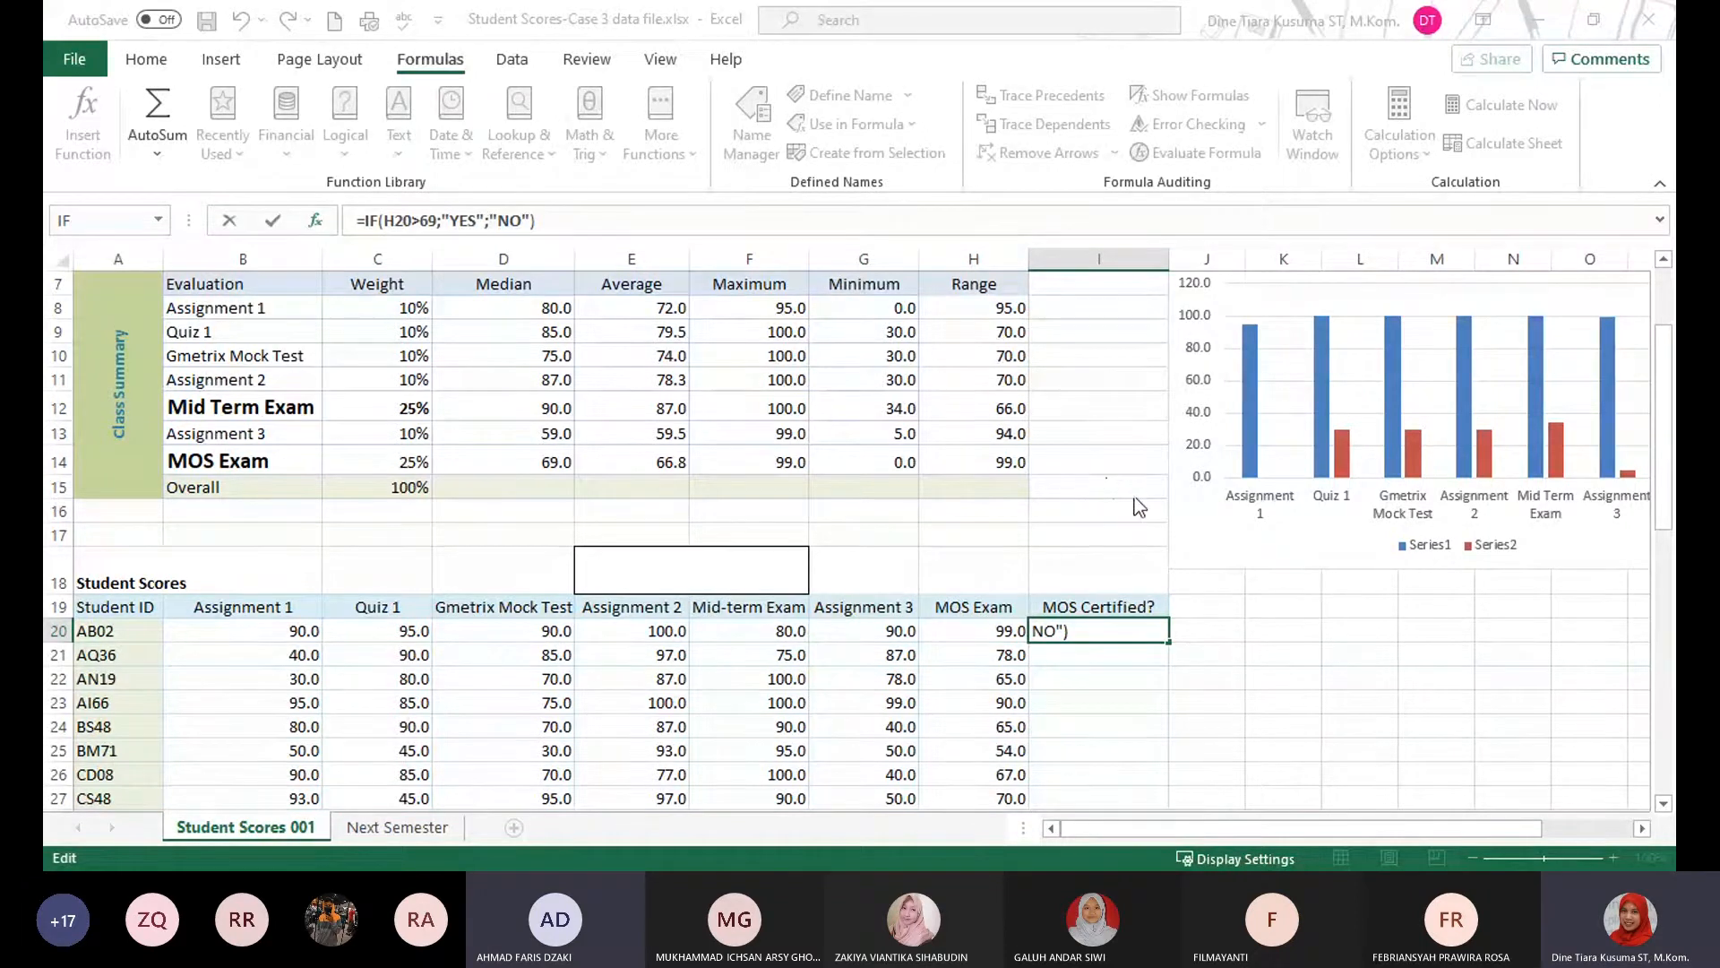
key("ctrl+Return")
Fill the I20 formula down the whole MOS Certified? column and check the filled rows.
left_click_drag(1166, 641, 1166, 642)
double_click(1167, 642)
left_click(1298, 653)
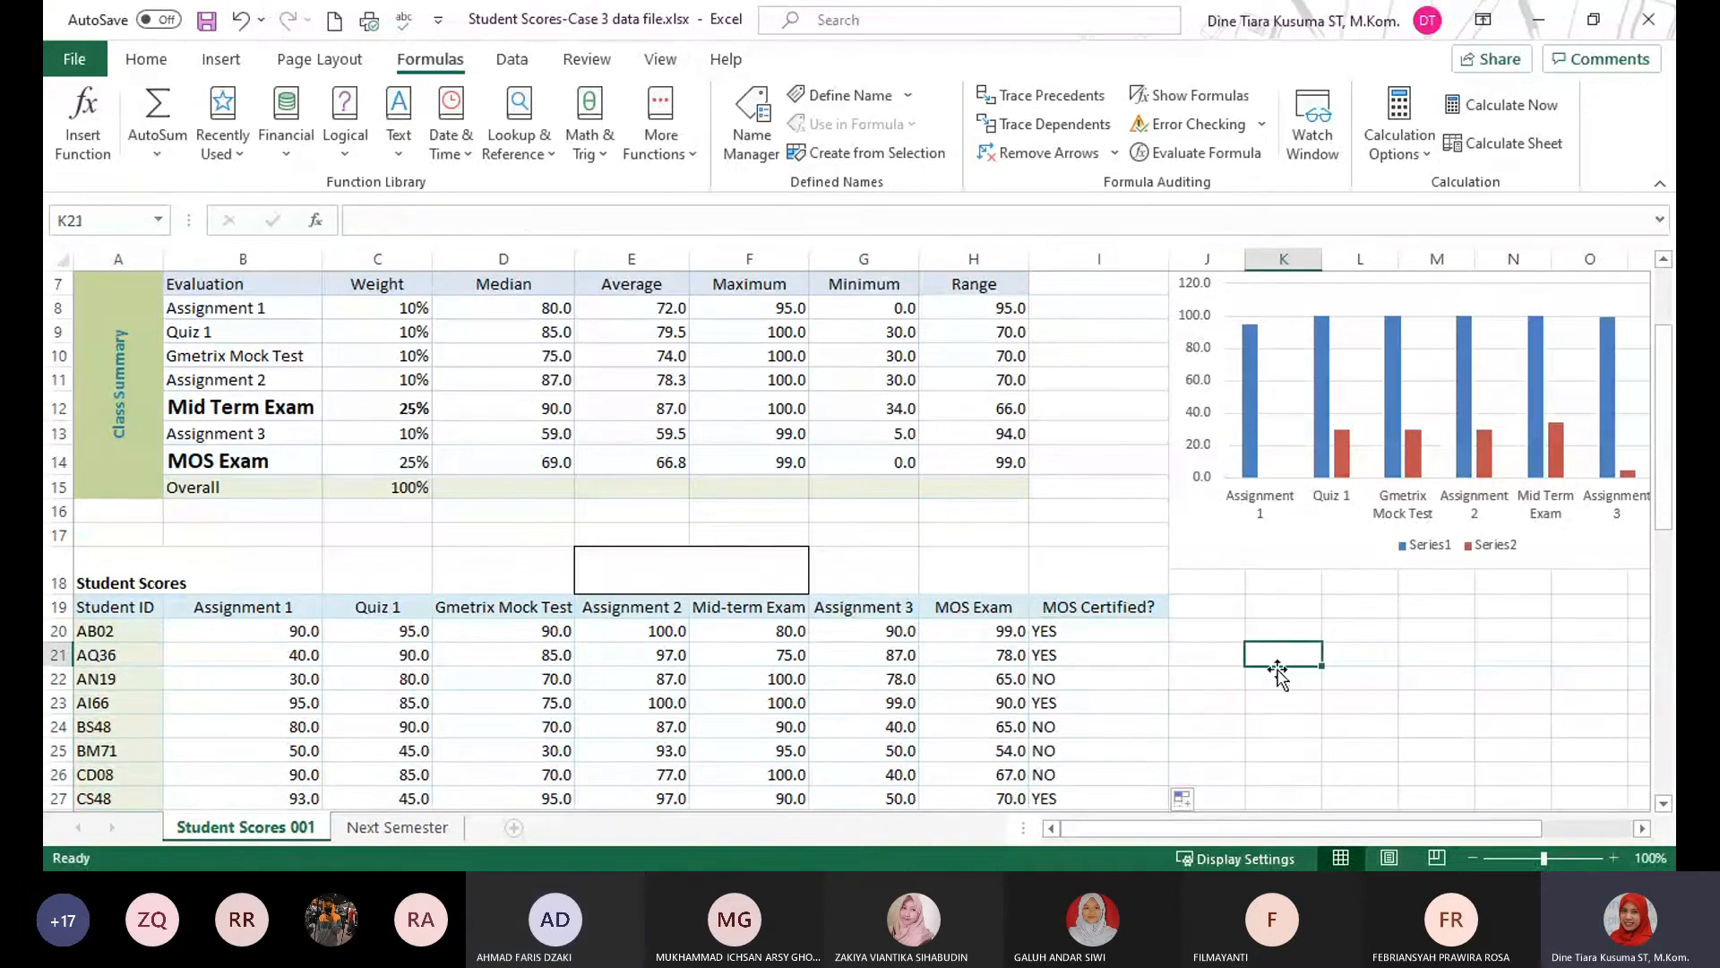
scroll(1154, 650, "down", 5)
scroll(1155, 650, "up", 5)
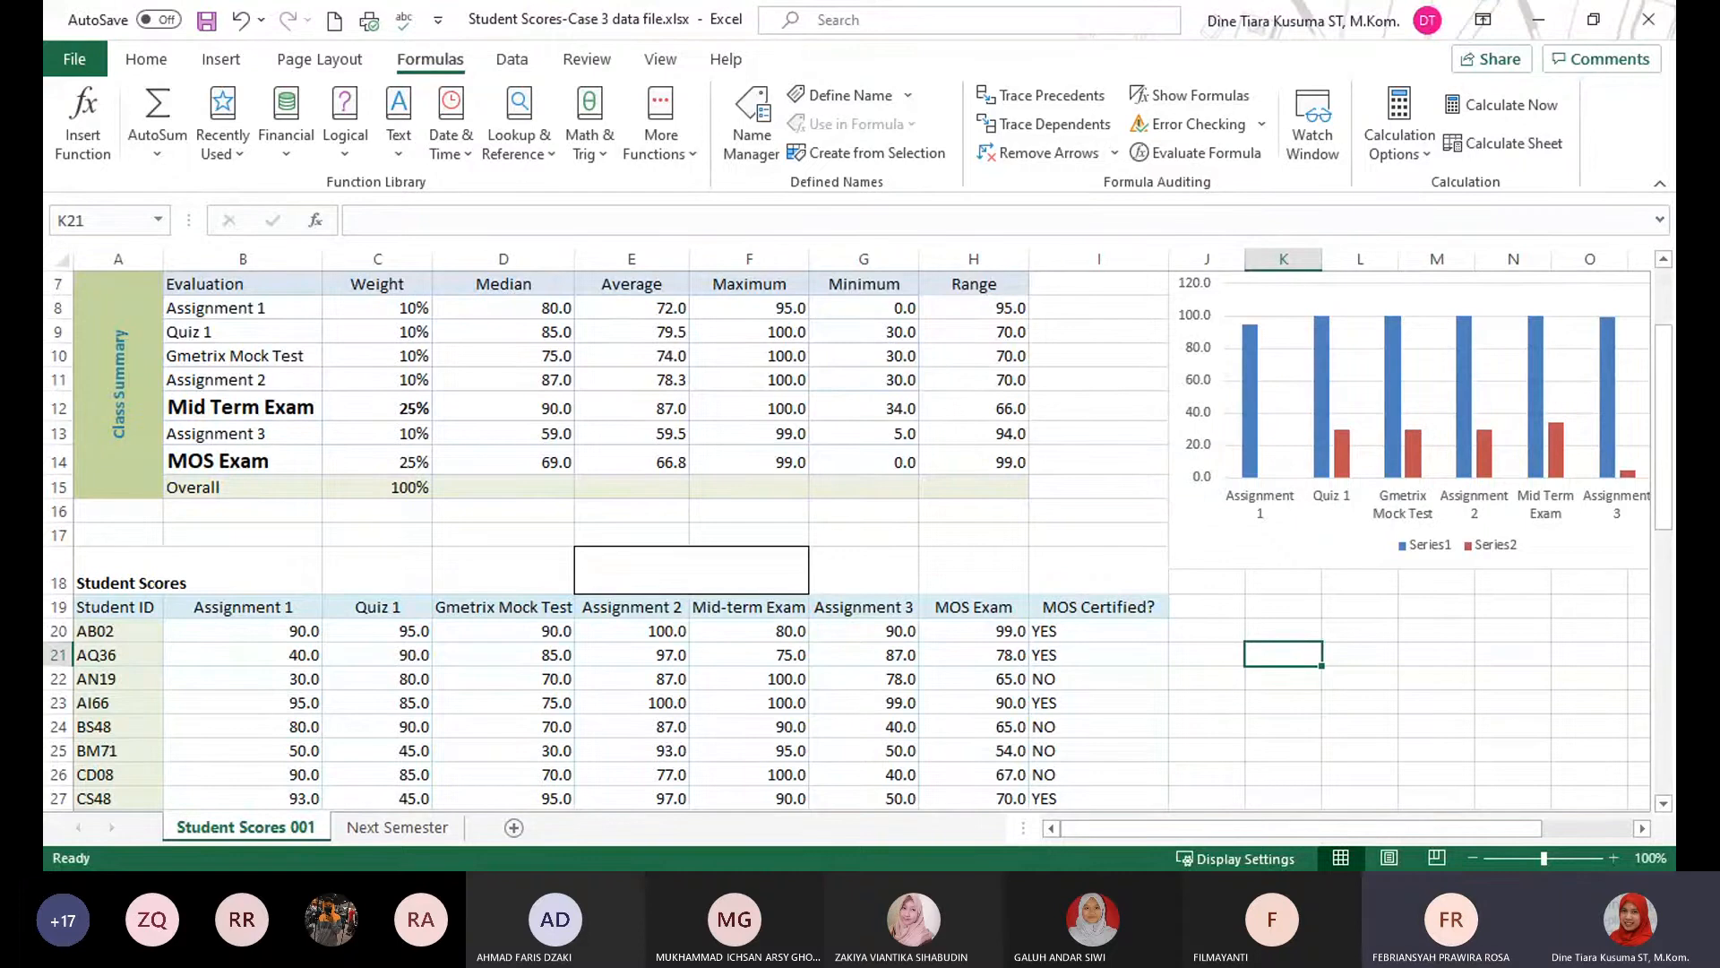
Insert a column sparkline in cell J20 using the first student's scores in B20:H20 as its data range.
key("alt+Tab")
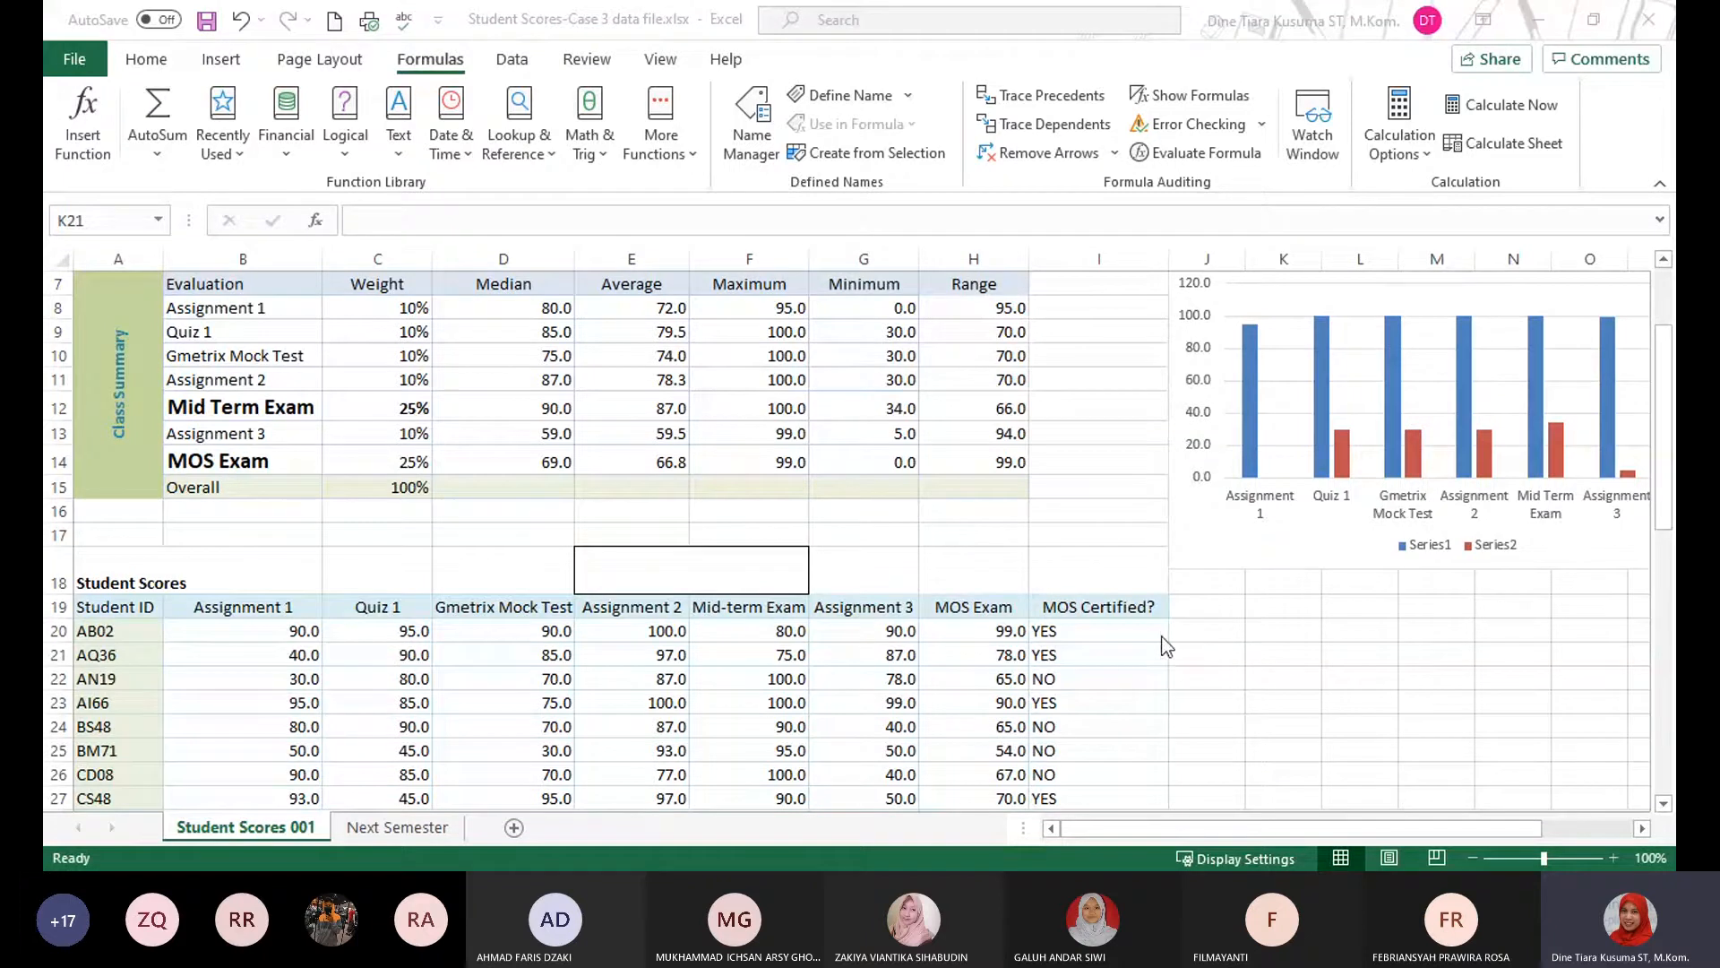
left_click(1205, 627)
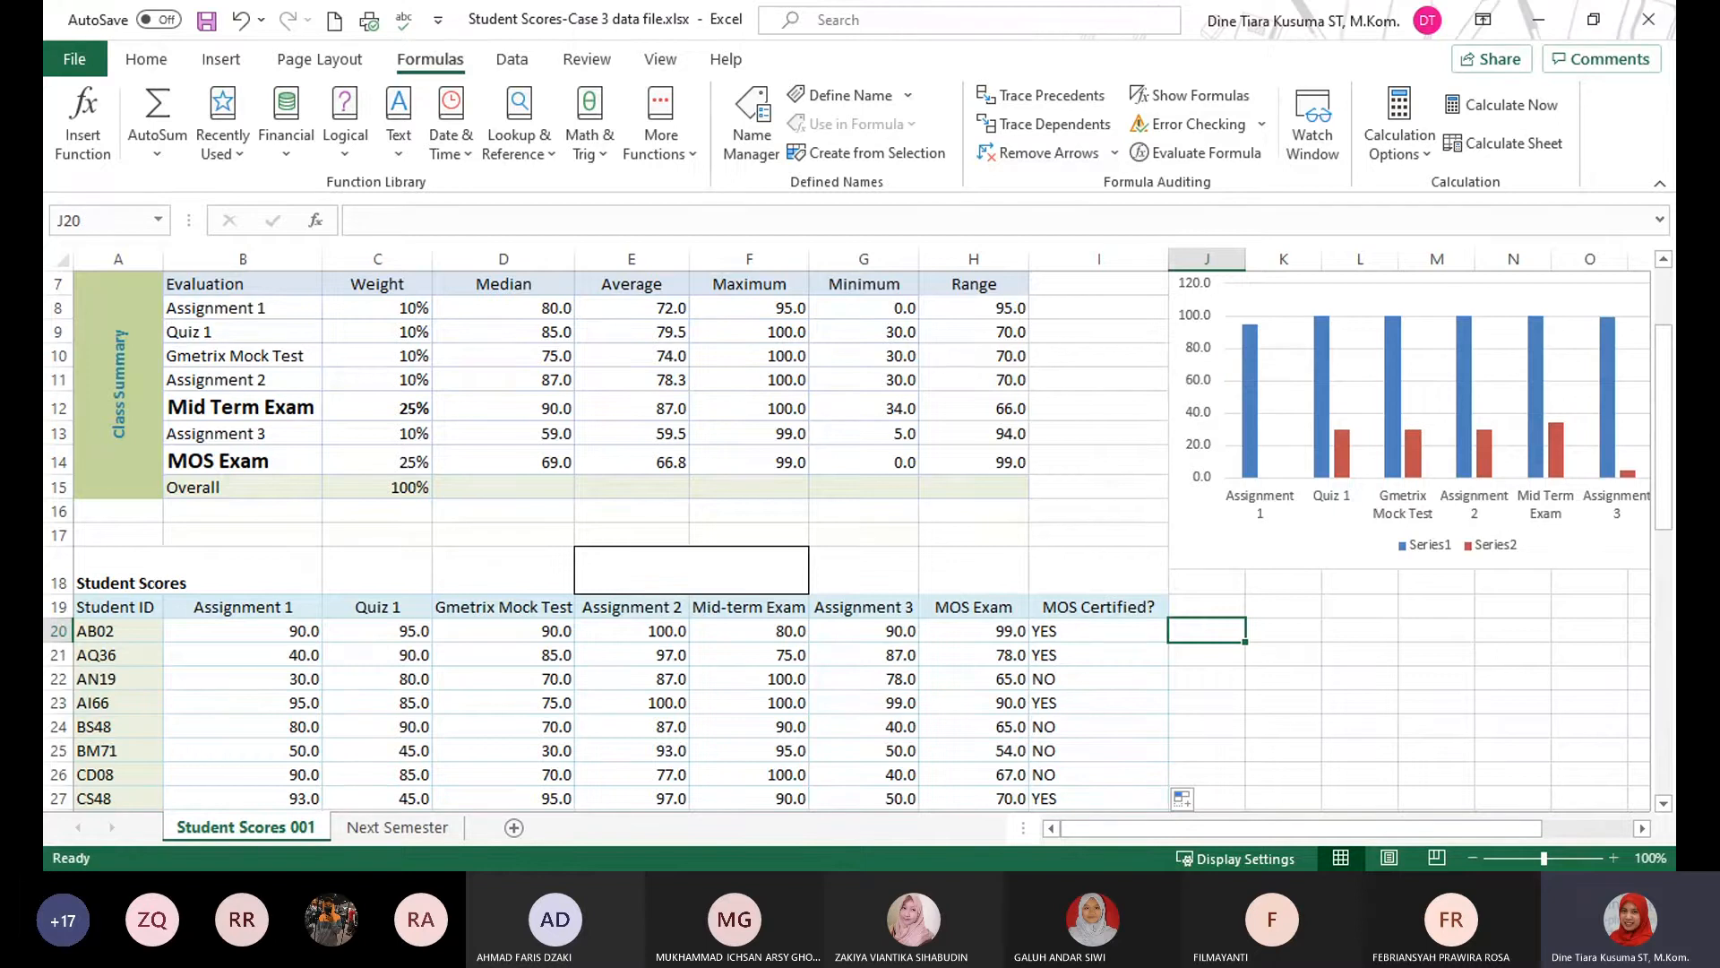
key("alt+Tab")
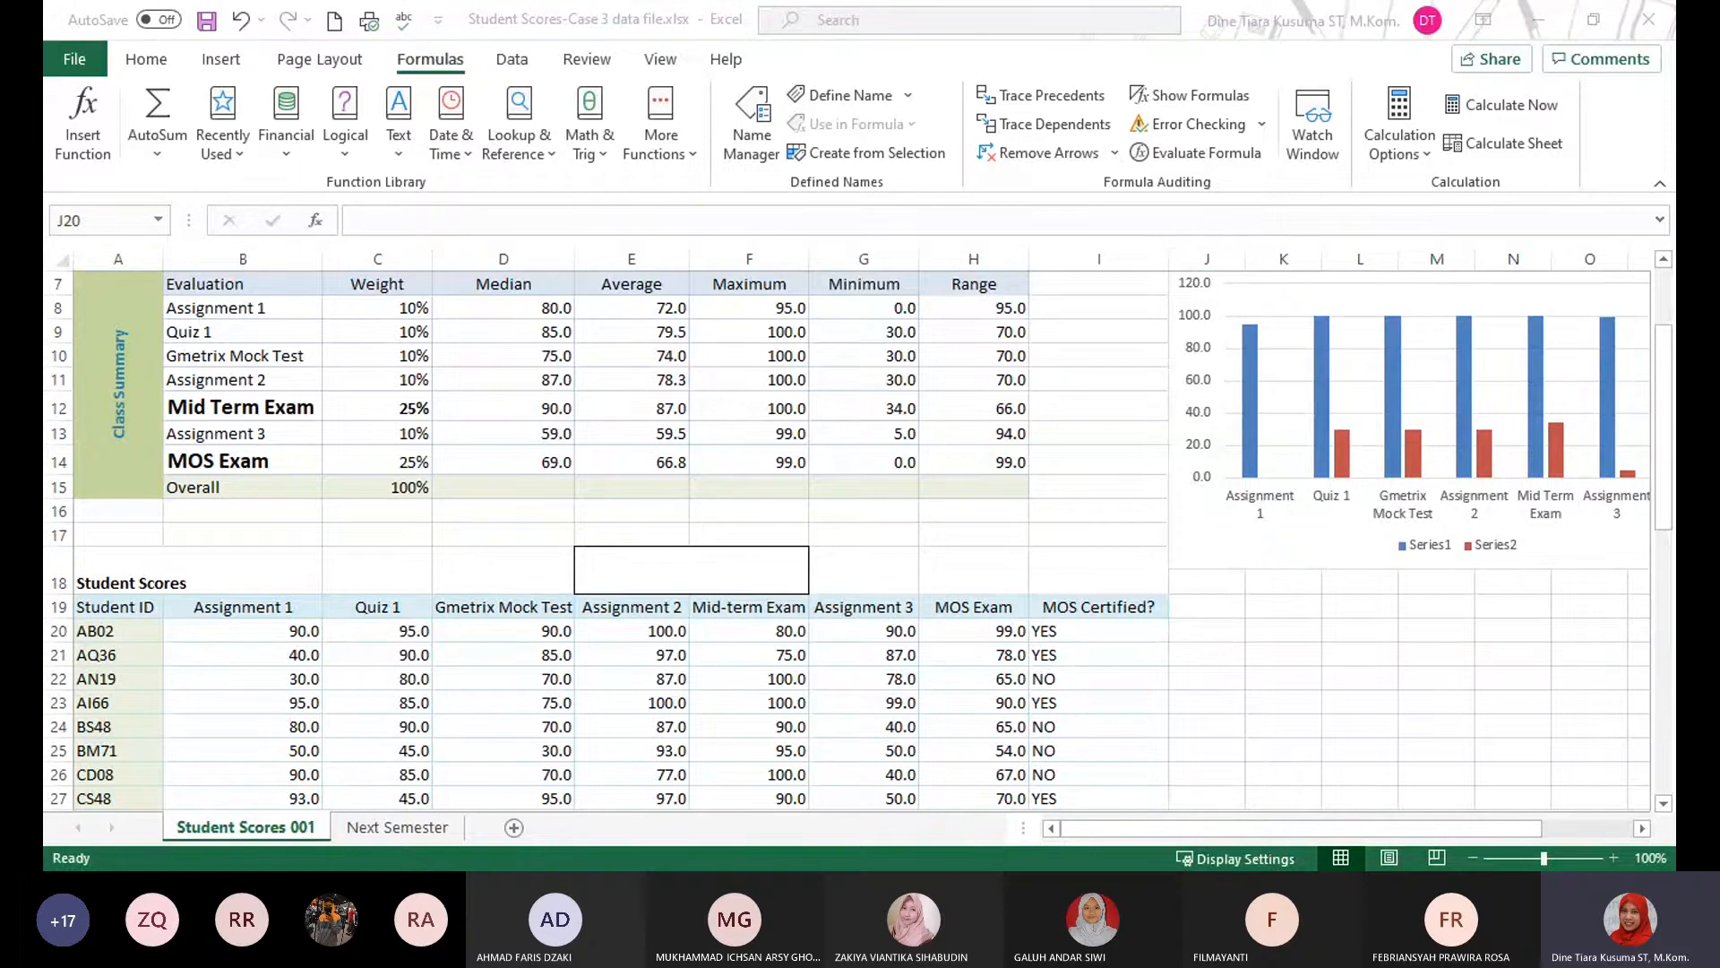
left_click(1241, 636)
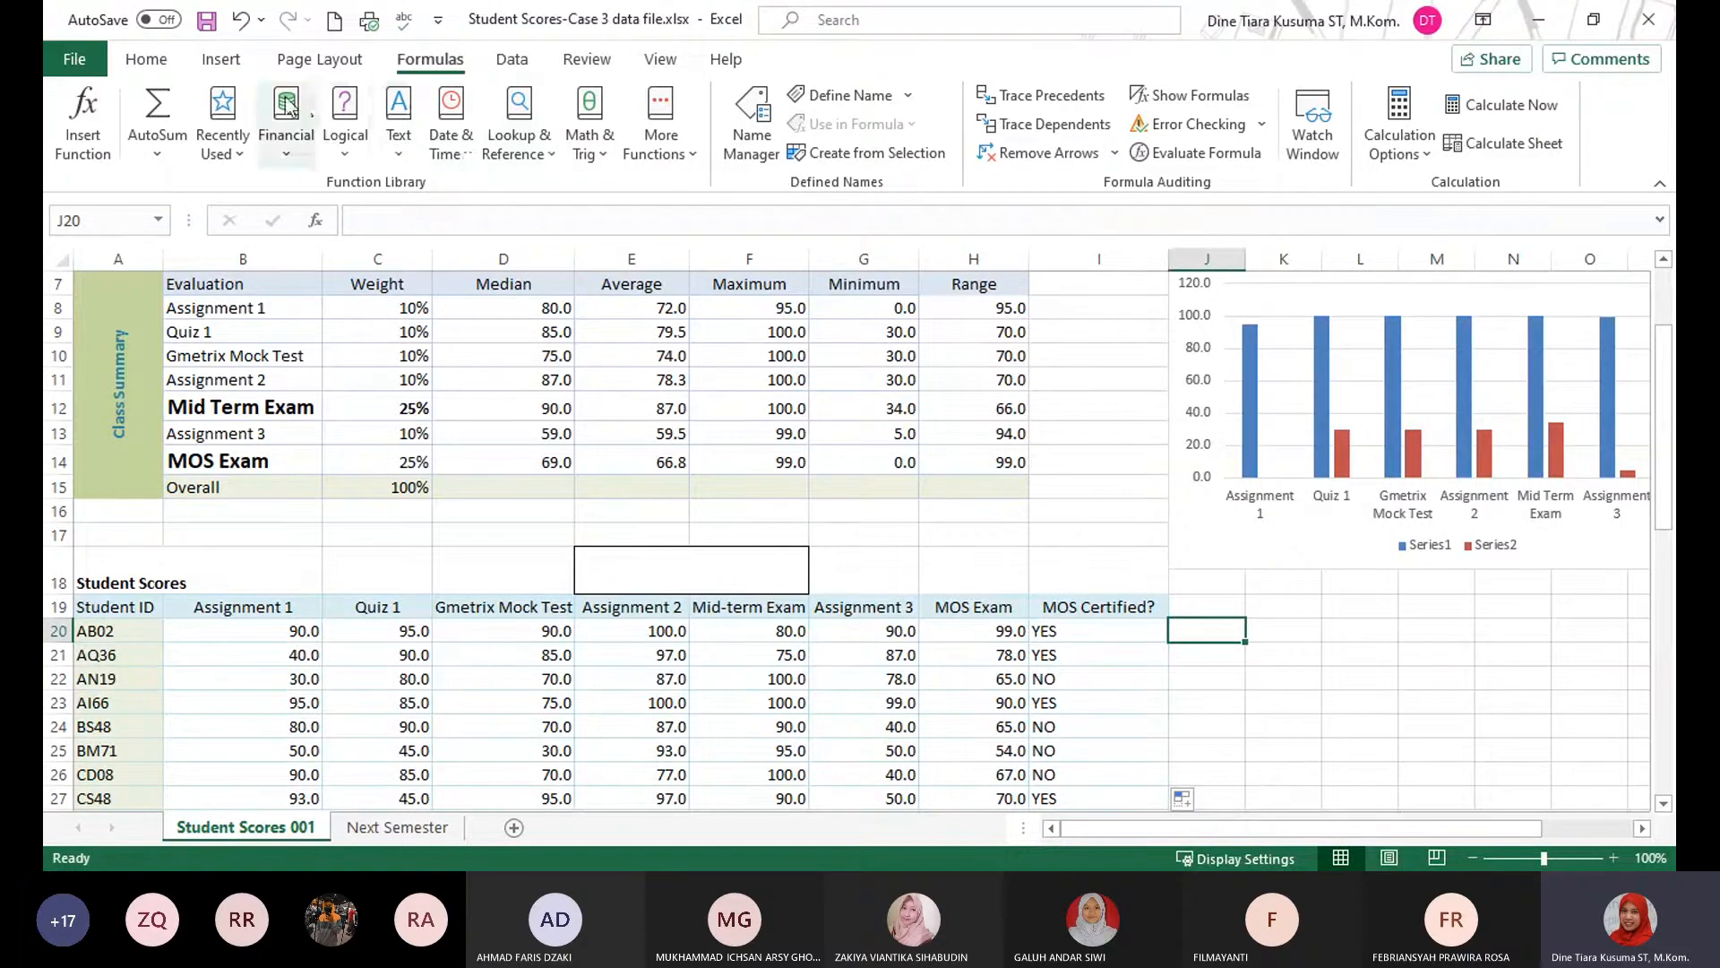
left_click(247, 64)
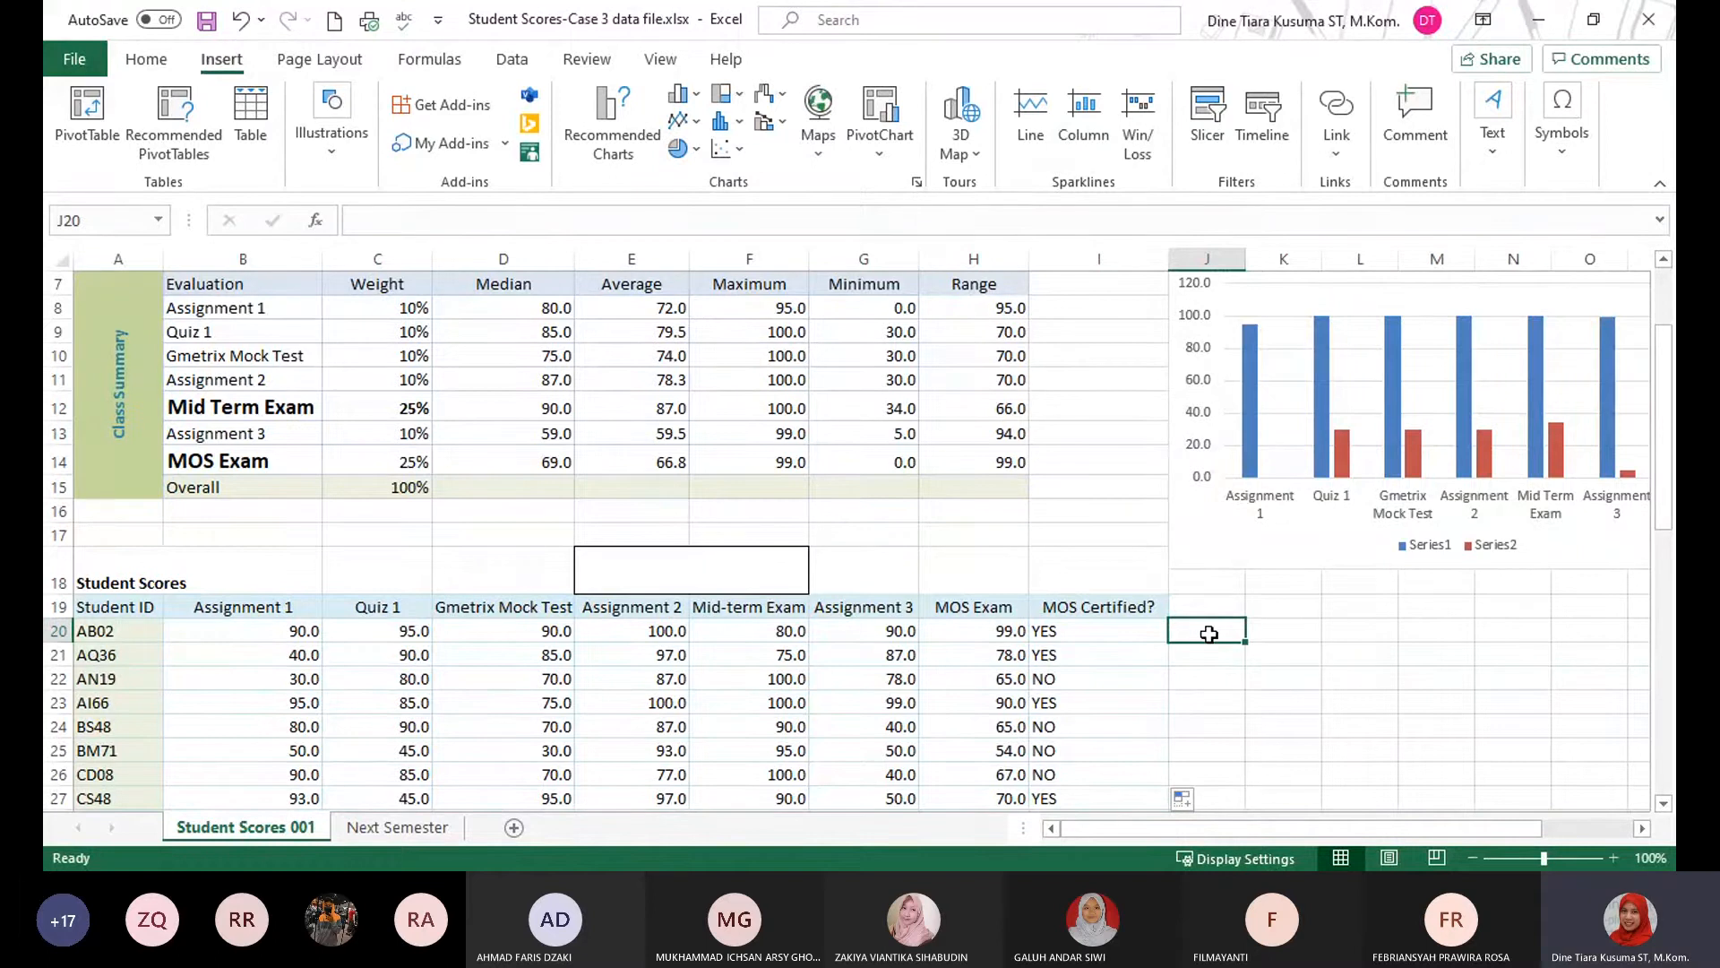
key("alt+Tab")
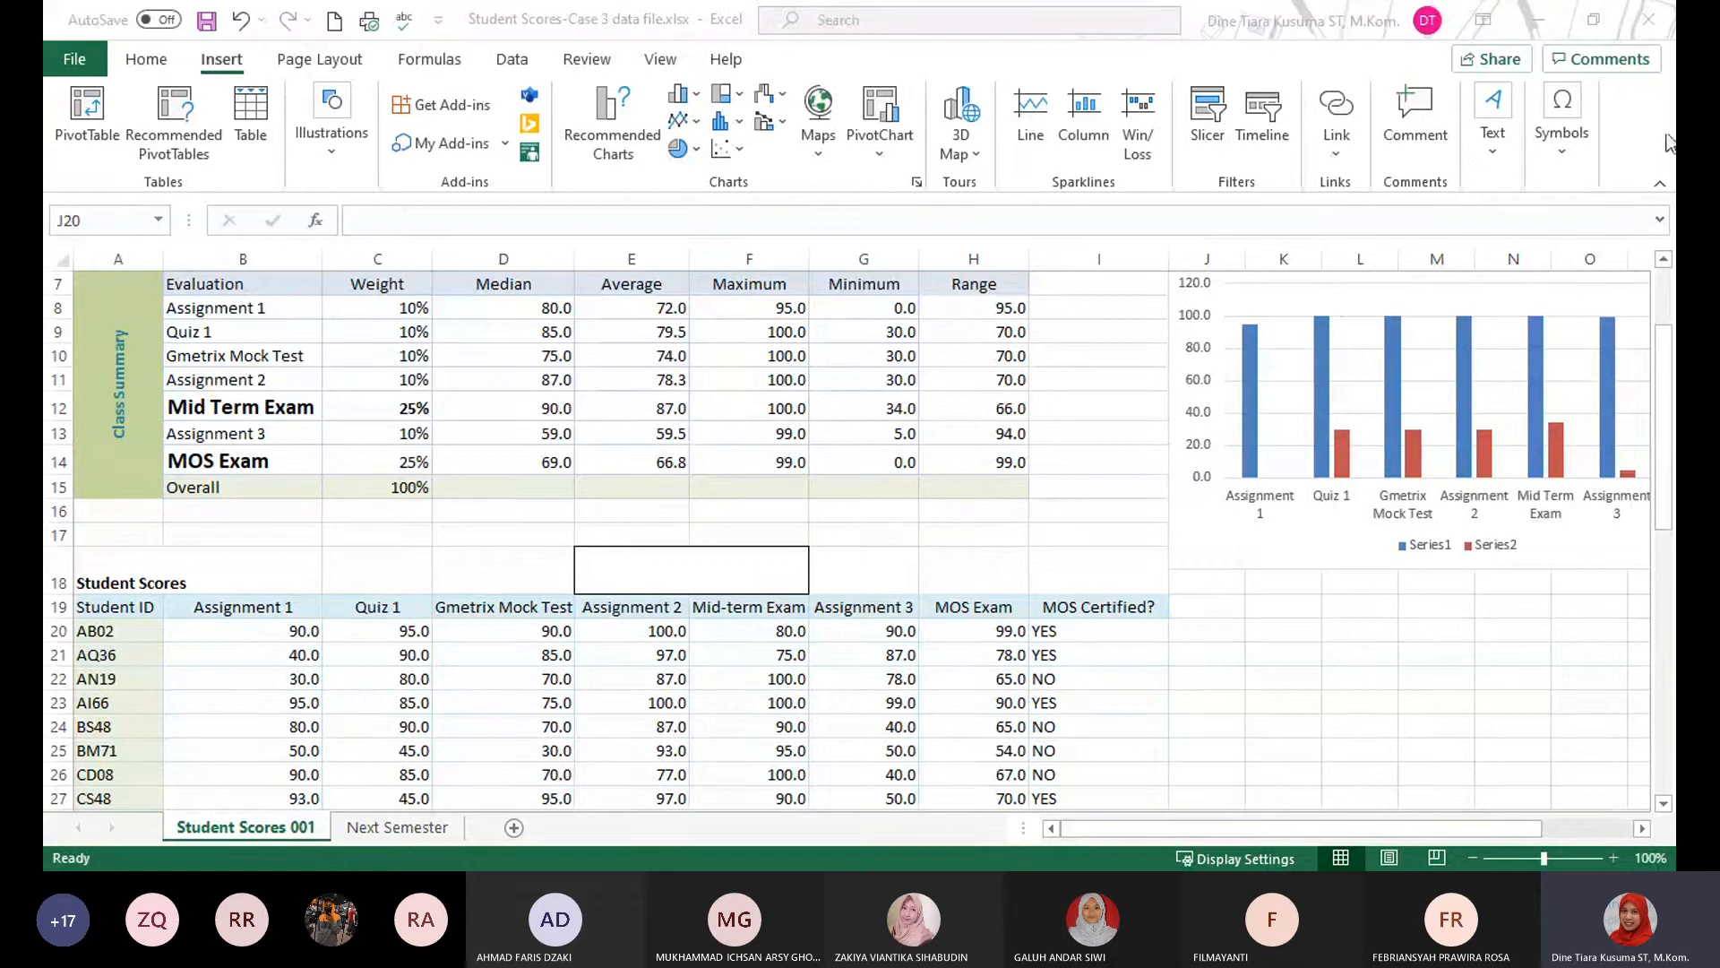
left_click(1551, 21)
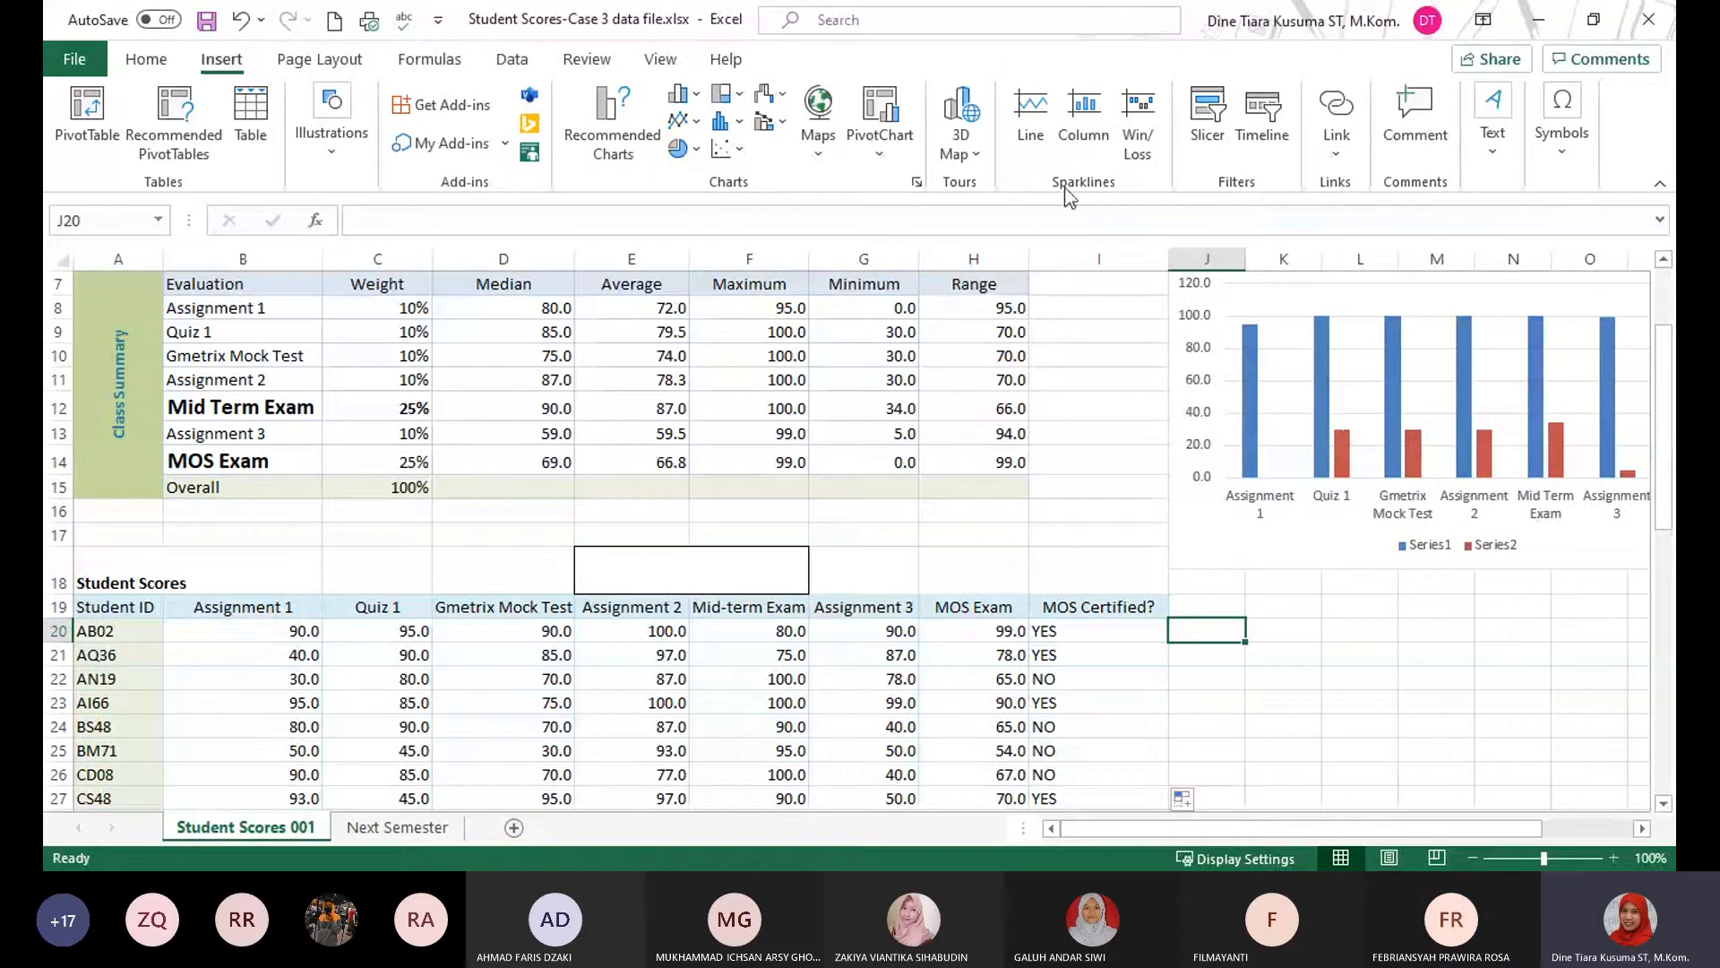
left_click(1087, 123)
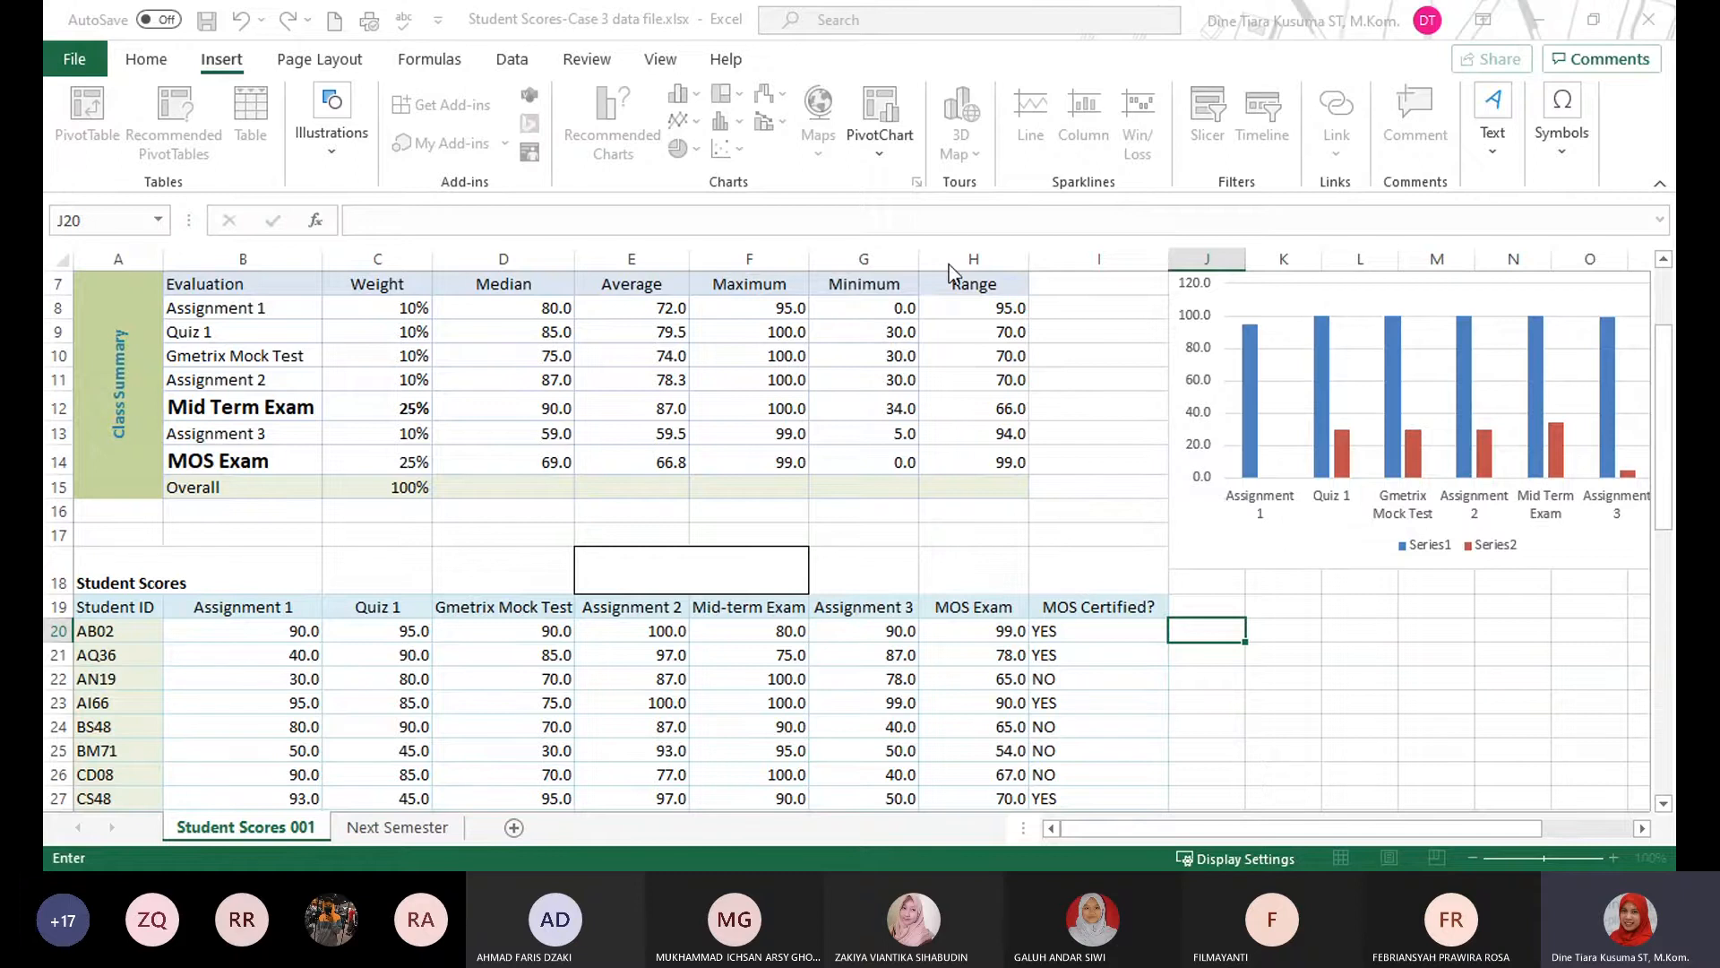
left_click_drag(248, 629, 1010, 638)
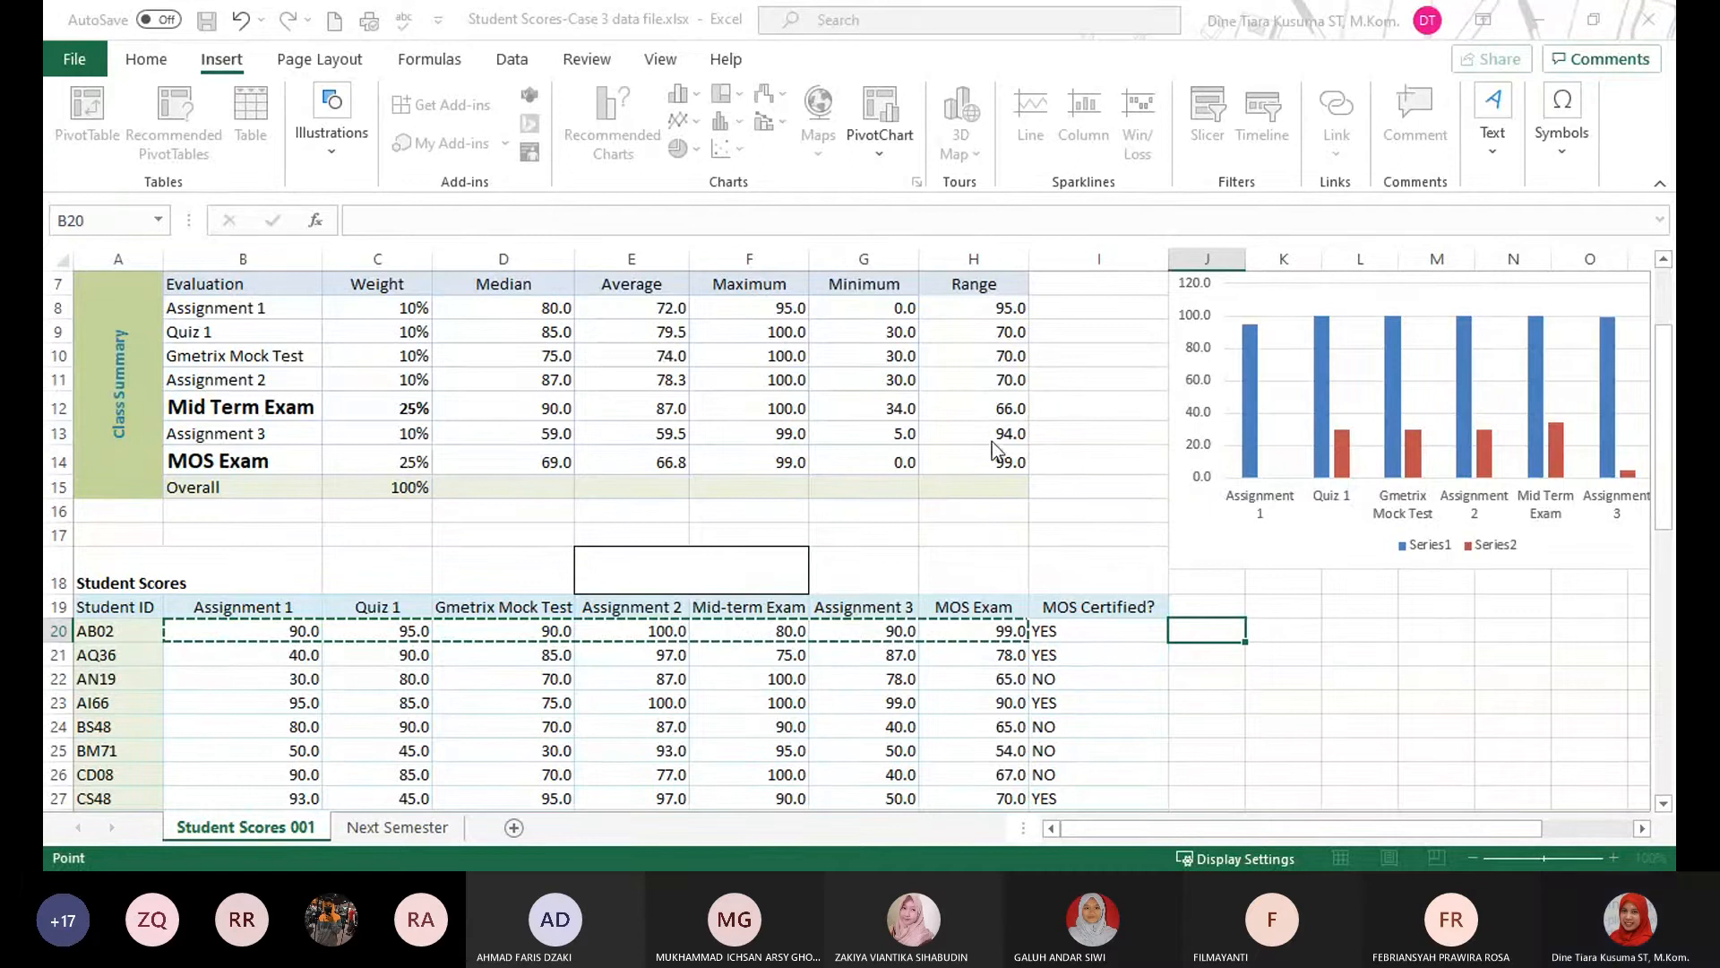
key("Return")
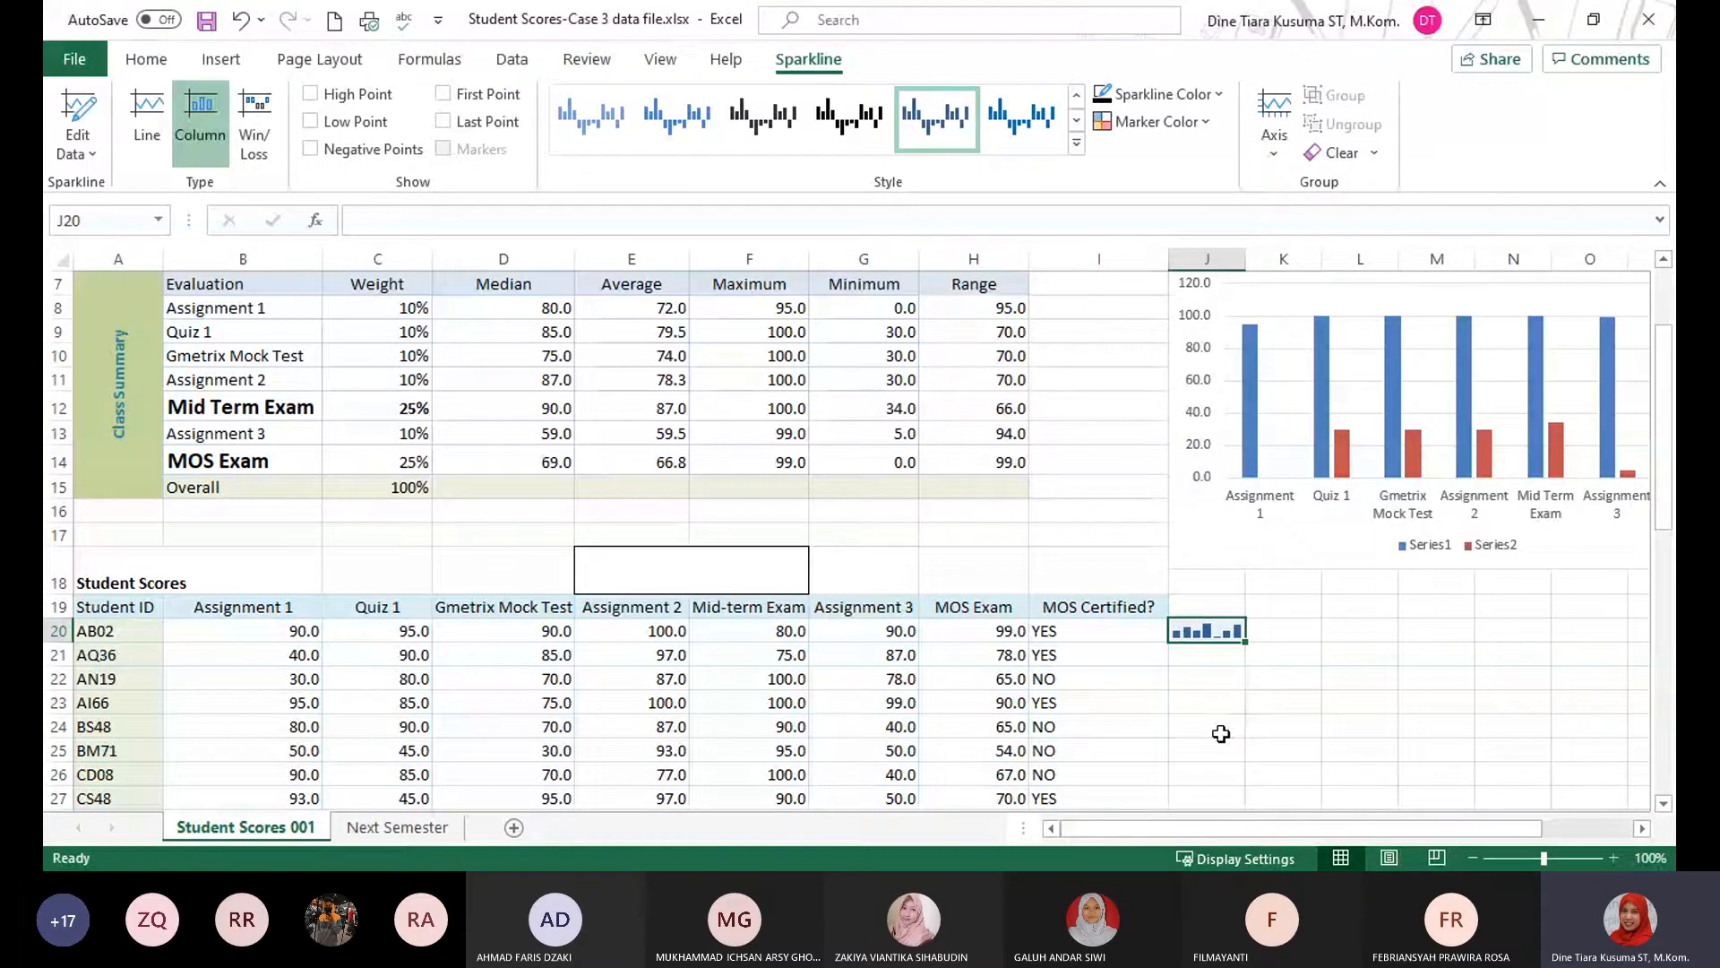
left_click(1290, 624)
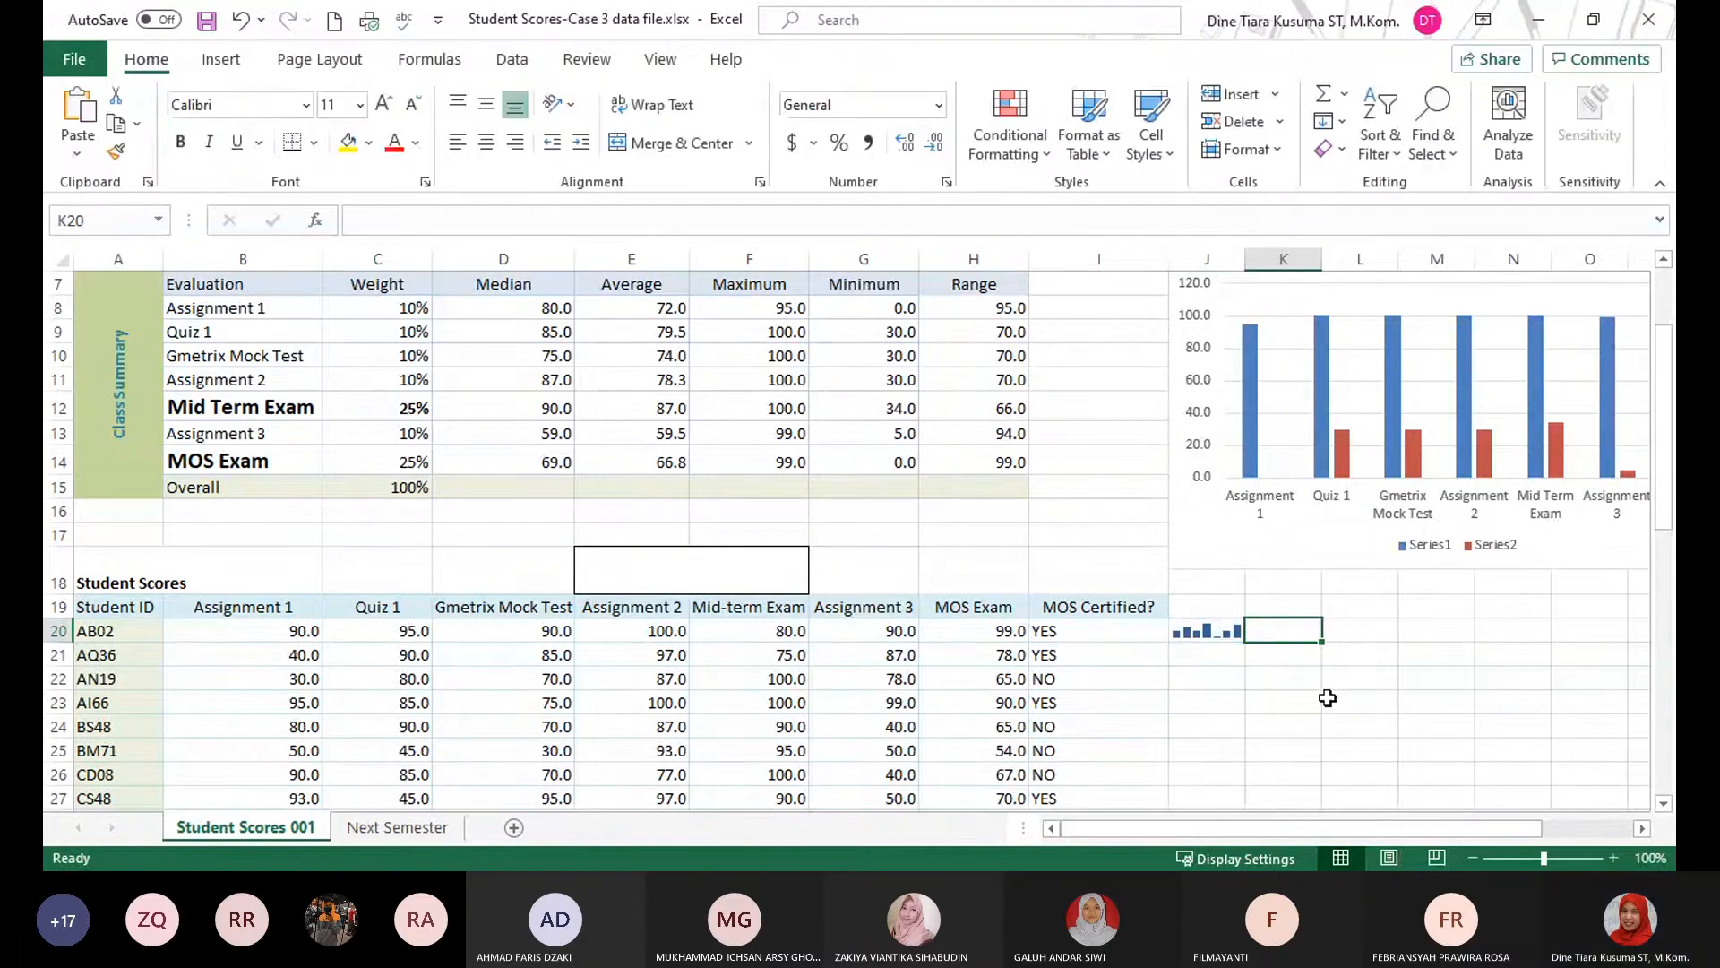
left_click(1221, 632)
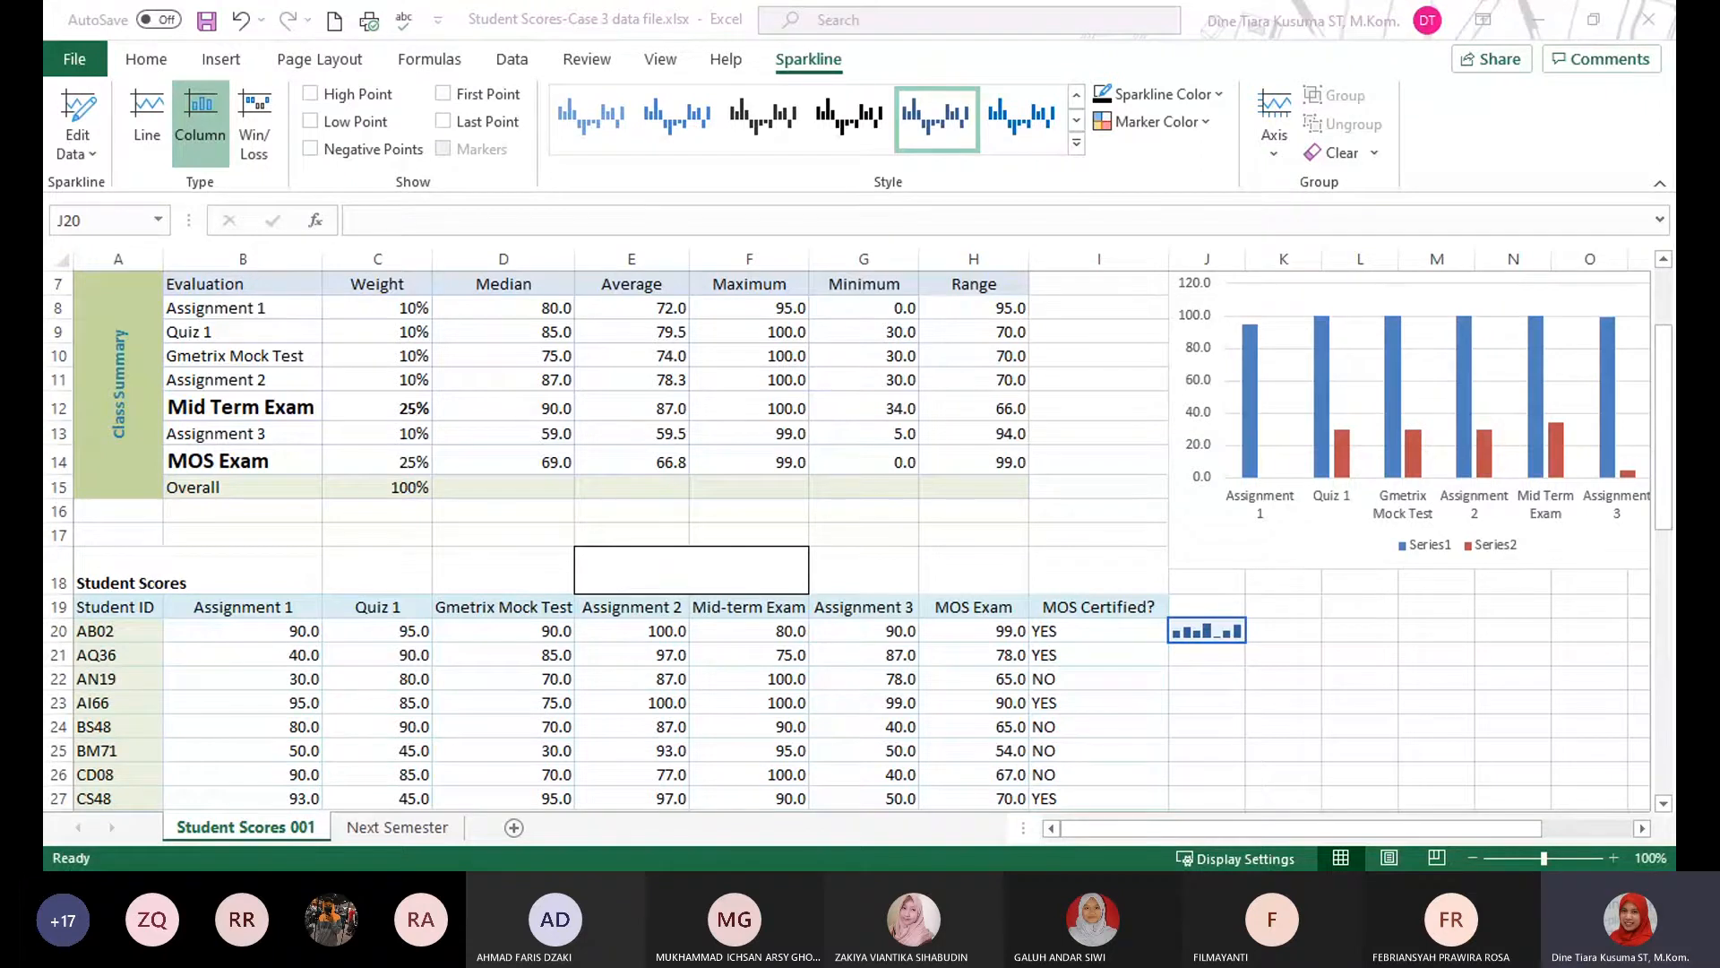
Examine the class averages in E8:E14 of the Class Summary table.
left_click(629, 255)
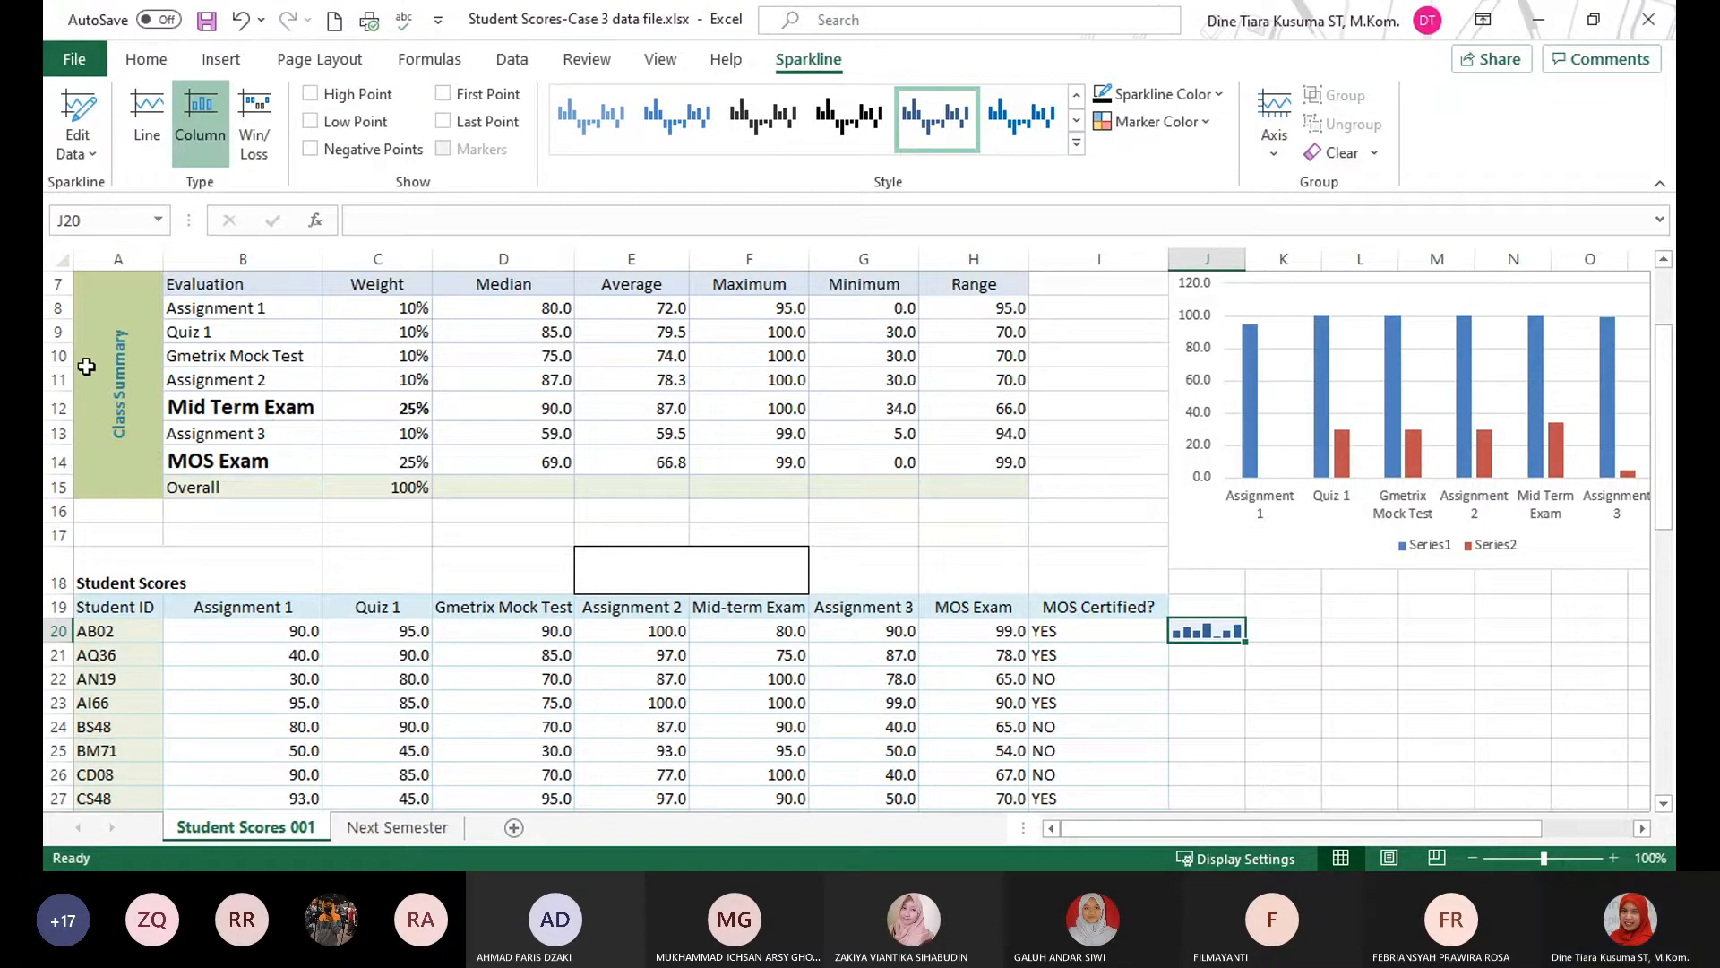
left_click(634, 309)
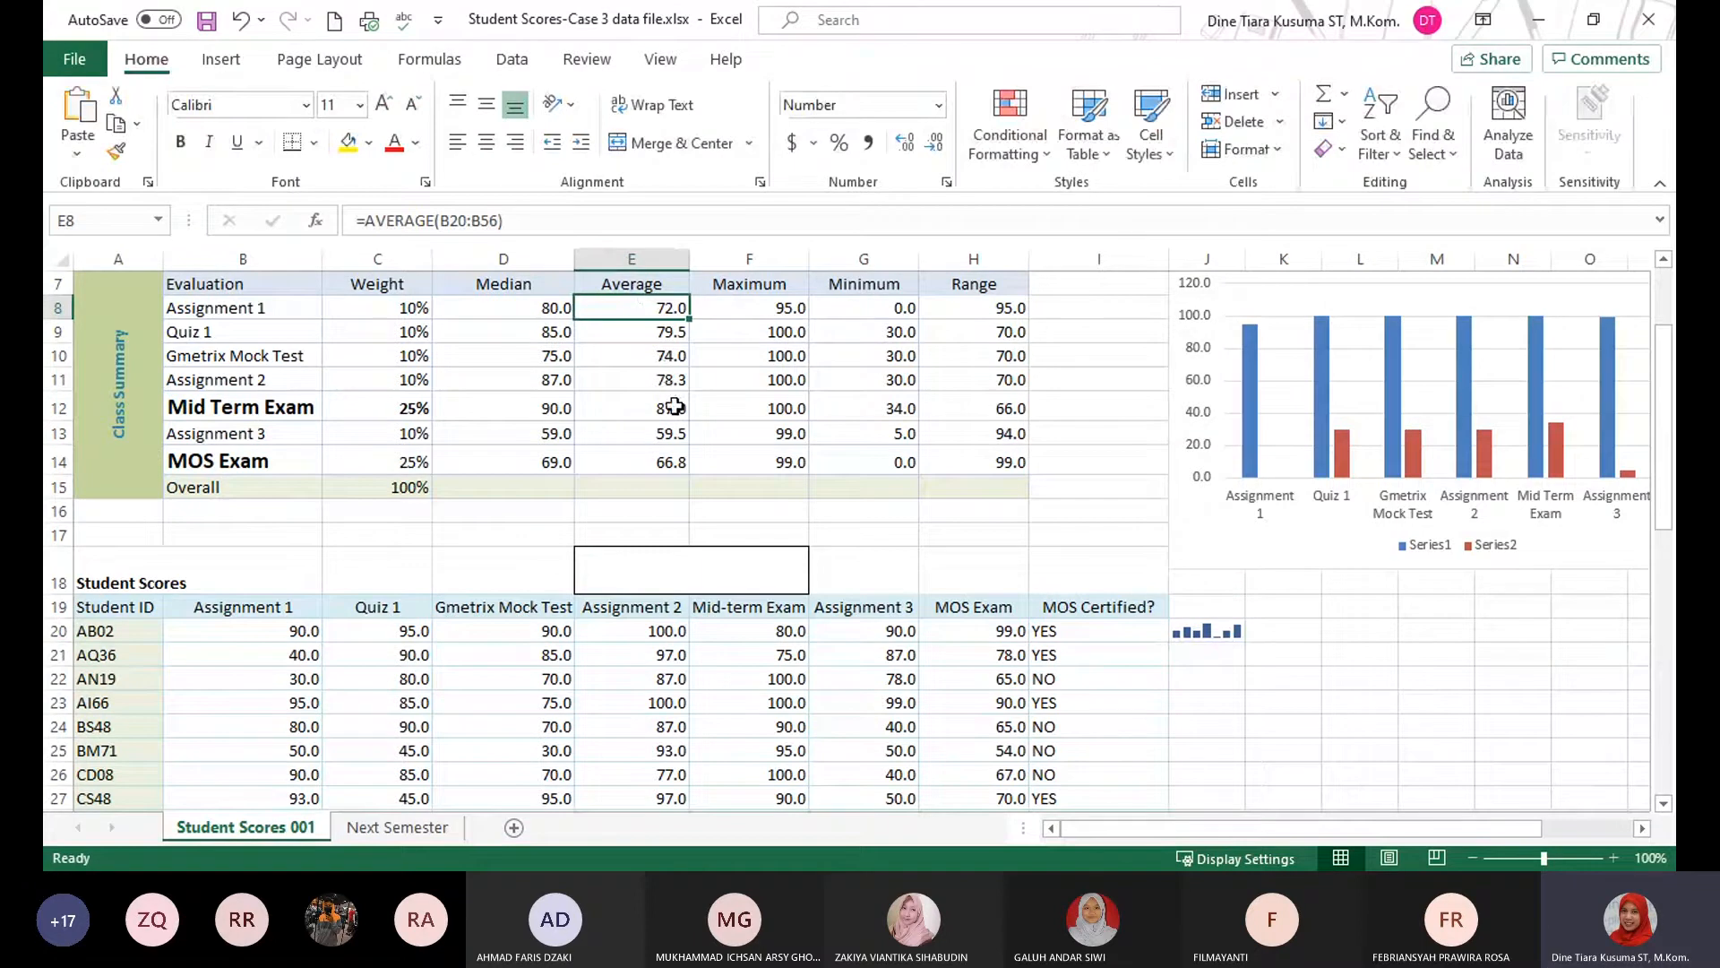
left_click_drag(664, 315, 607, 461)
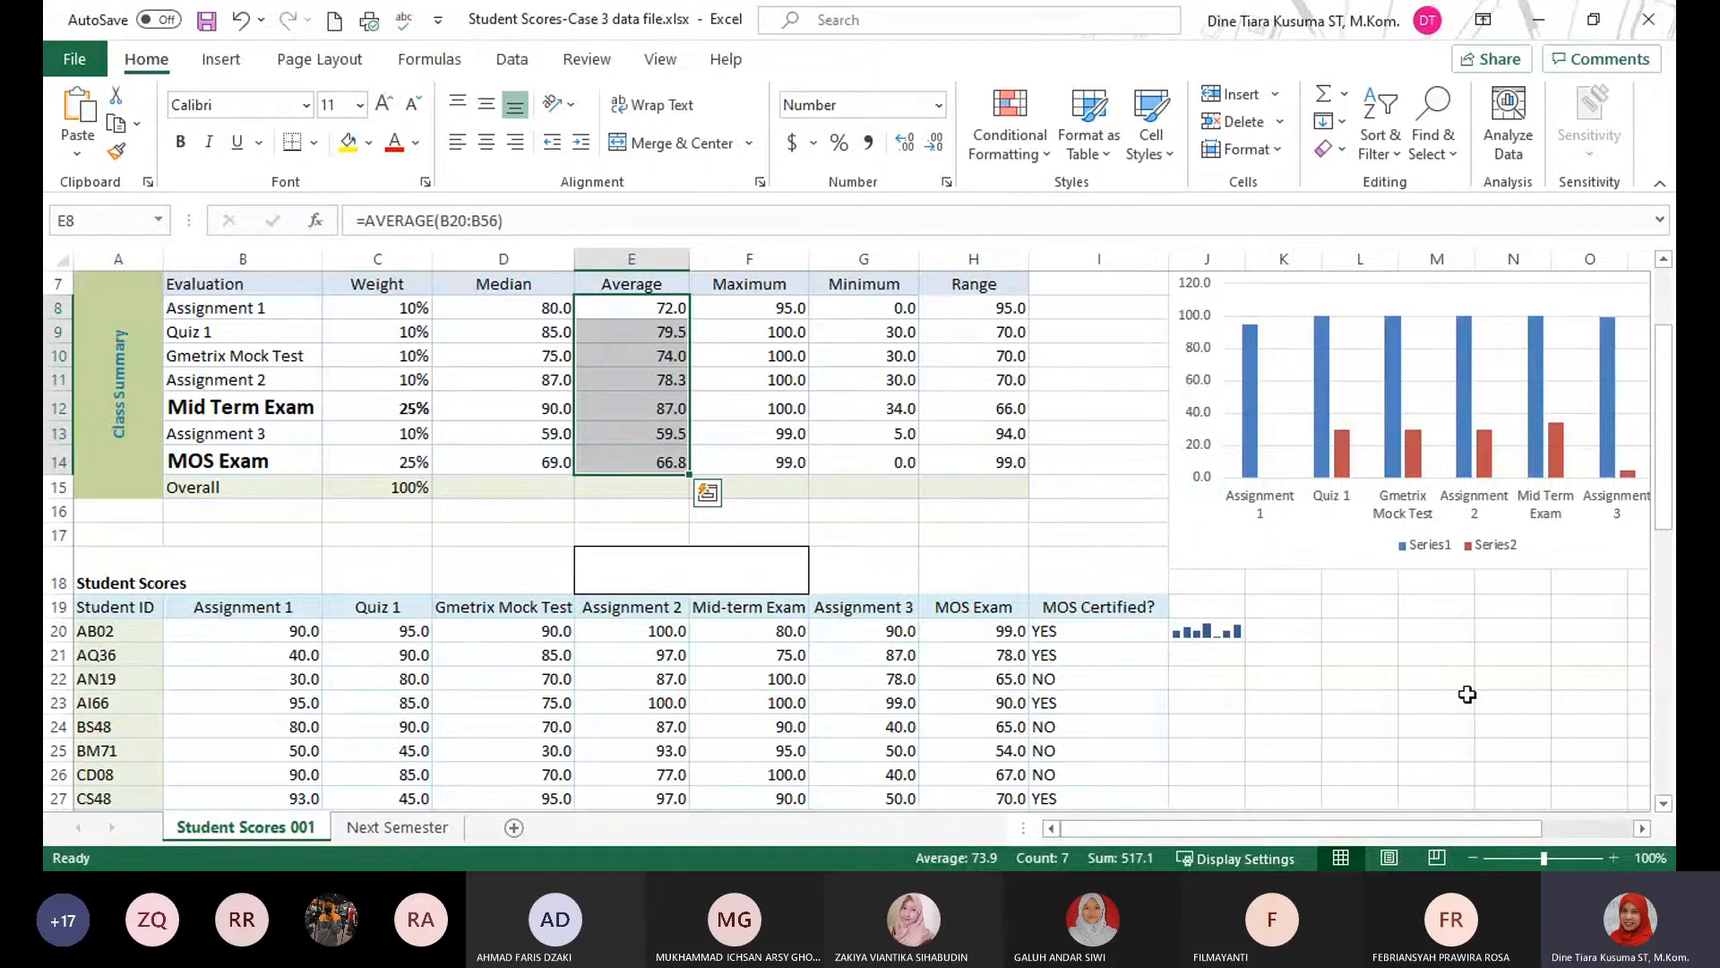
scroll(1449, 674, "up", 1)
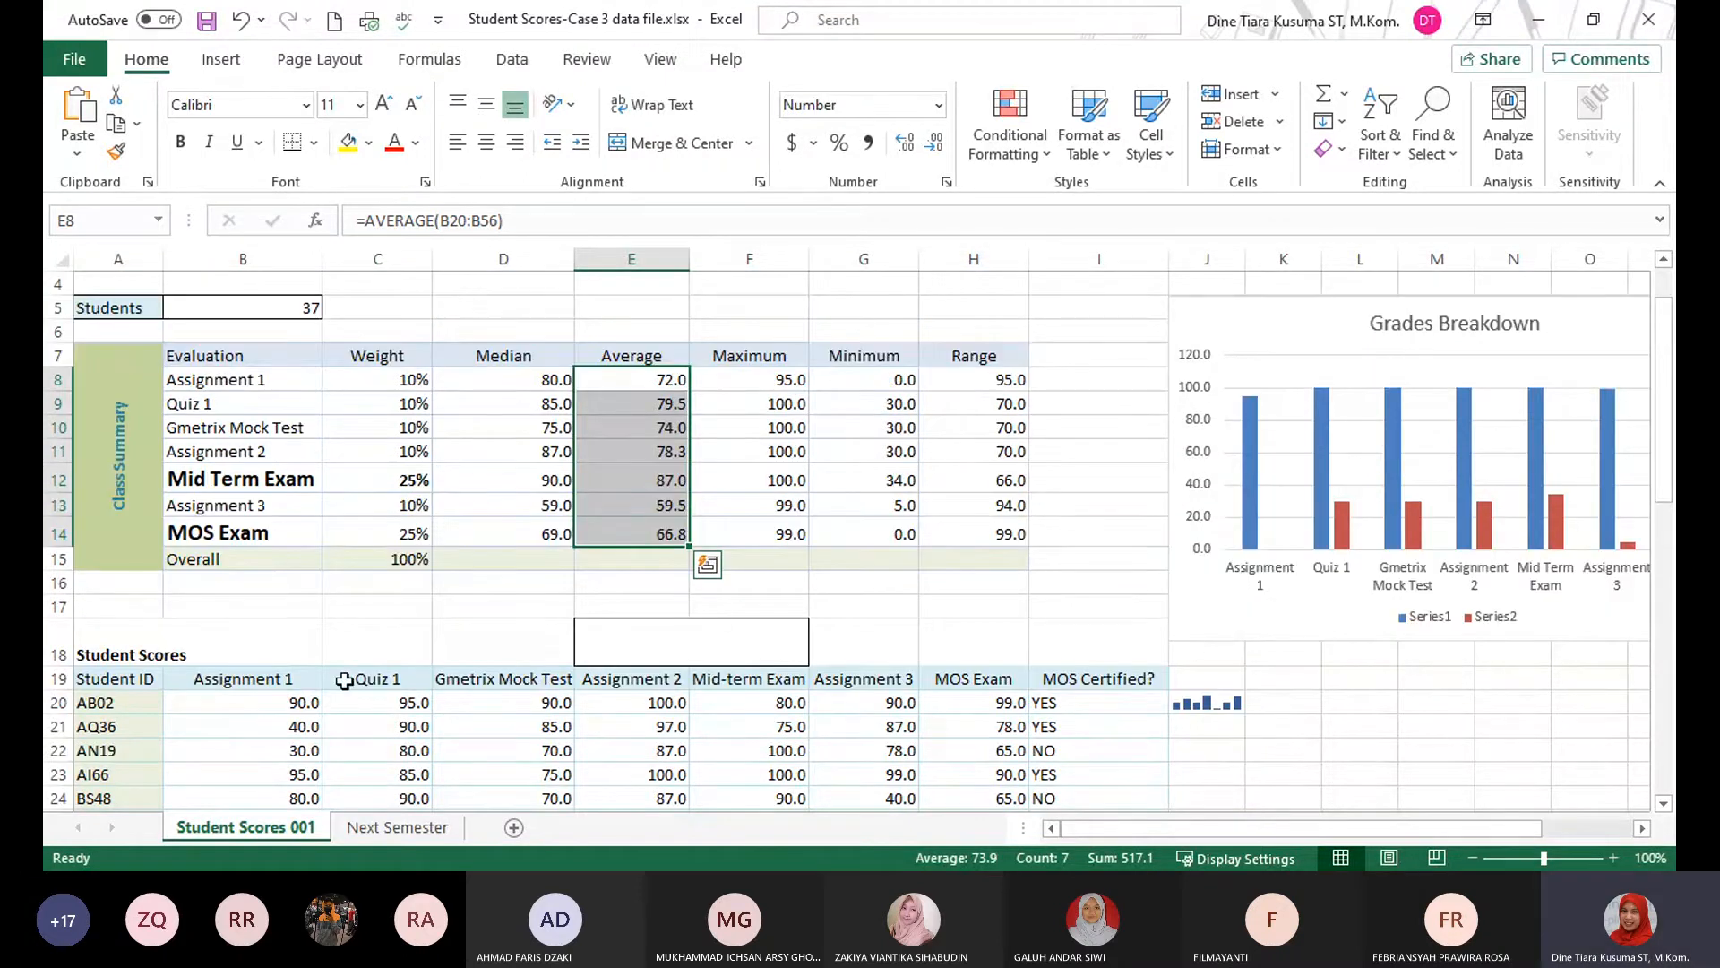
left_click(864, 496)
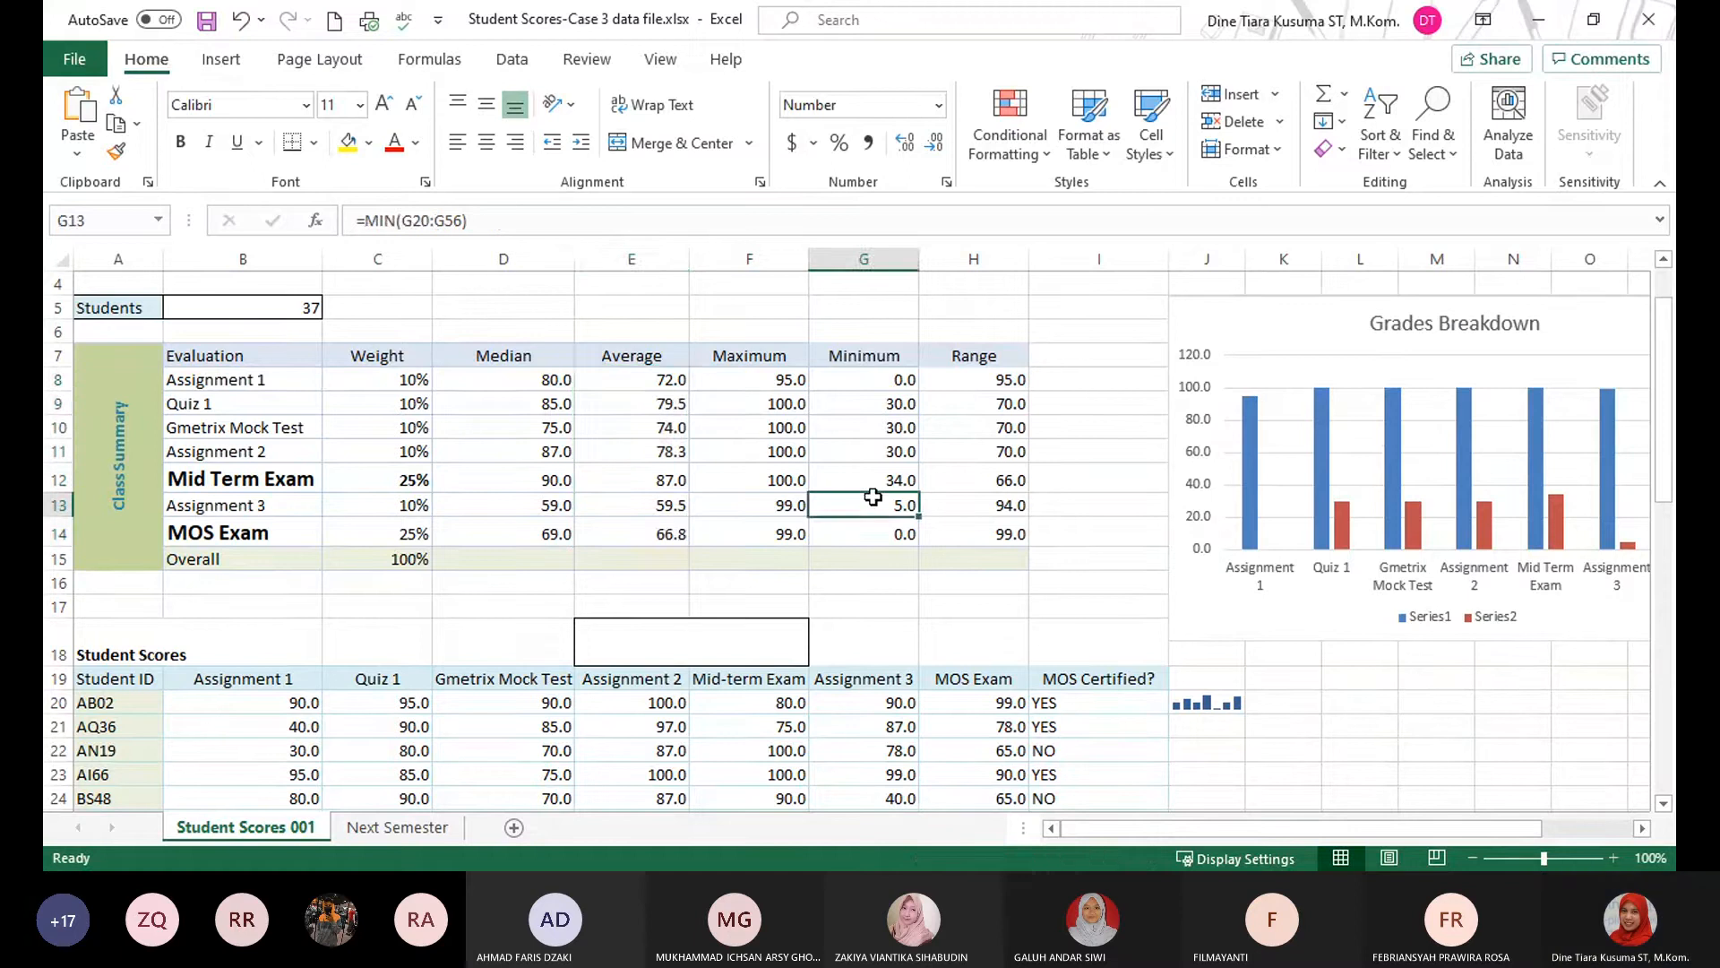
left_click_drag(634, 380, 656, 534)
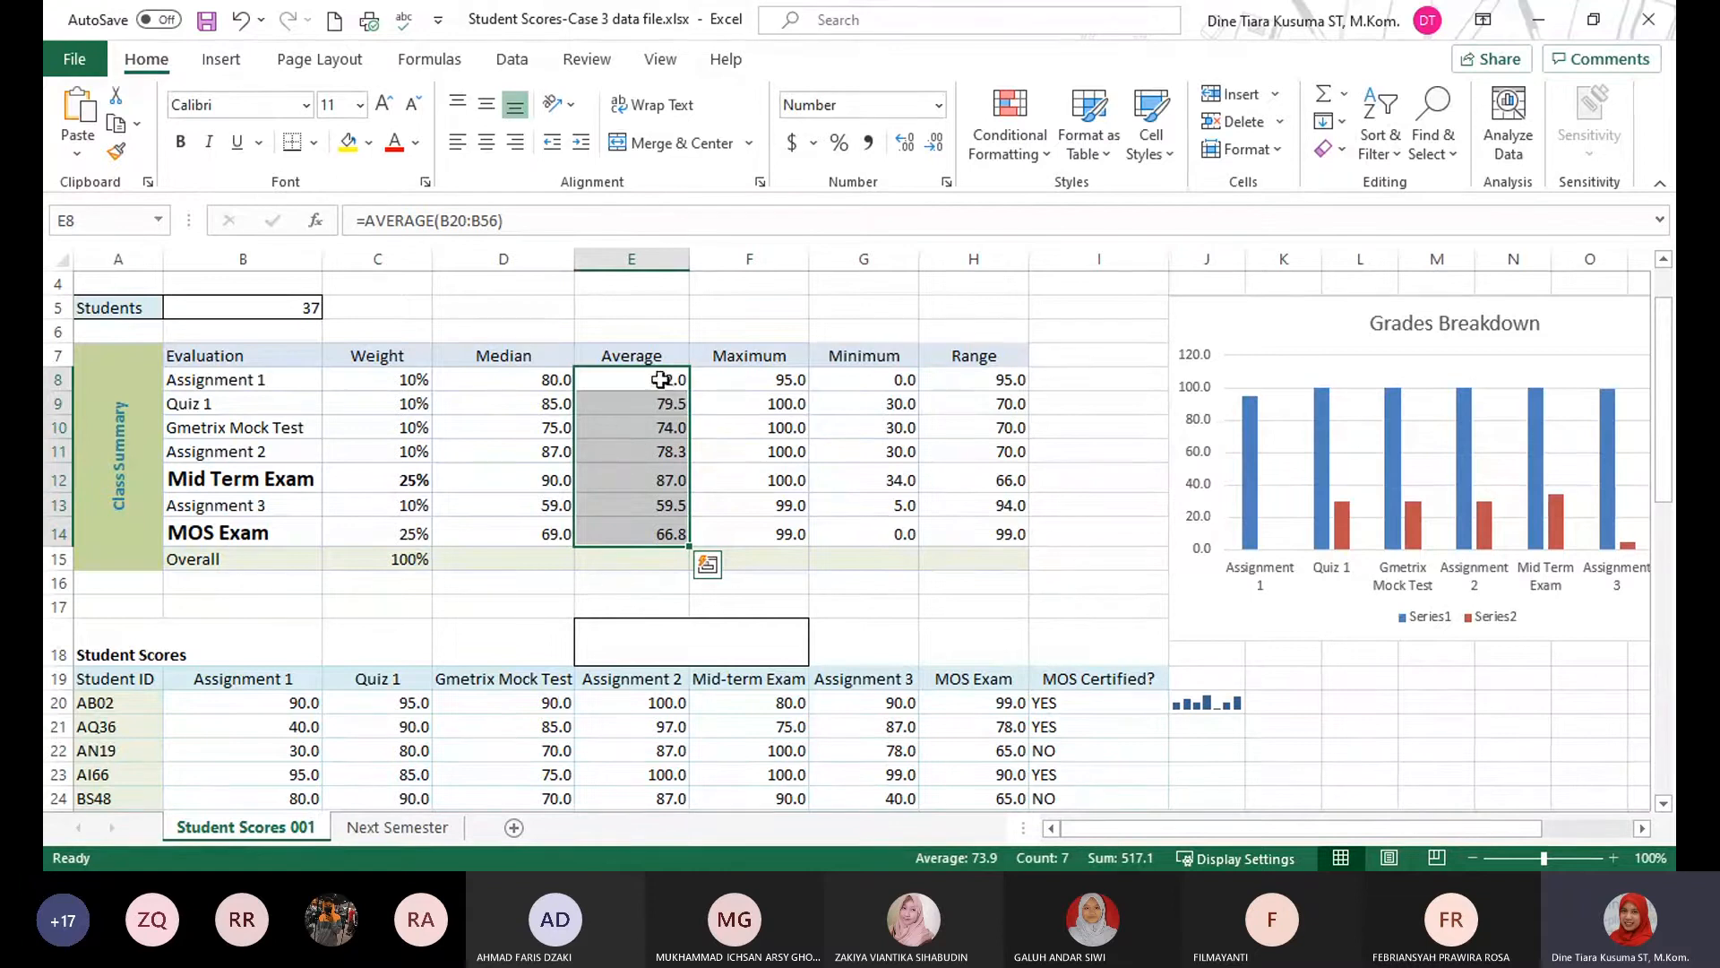
Open the Select Data settings of the Grades Breakdown chart.
left_click(1310, 322)
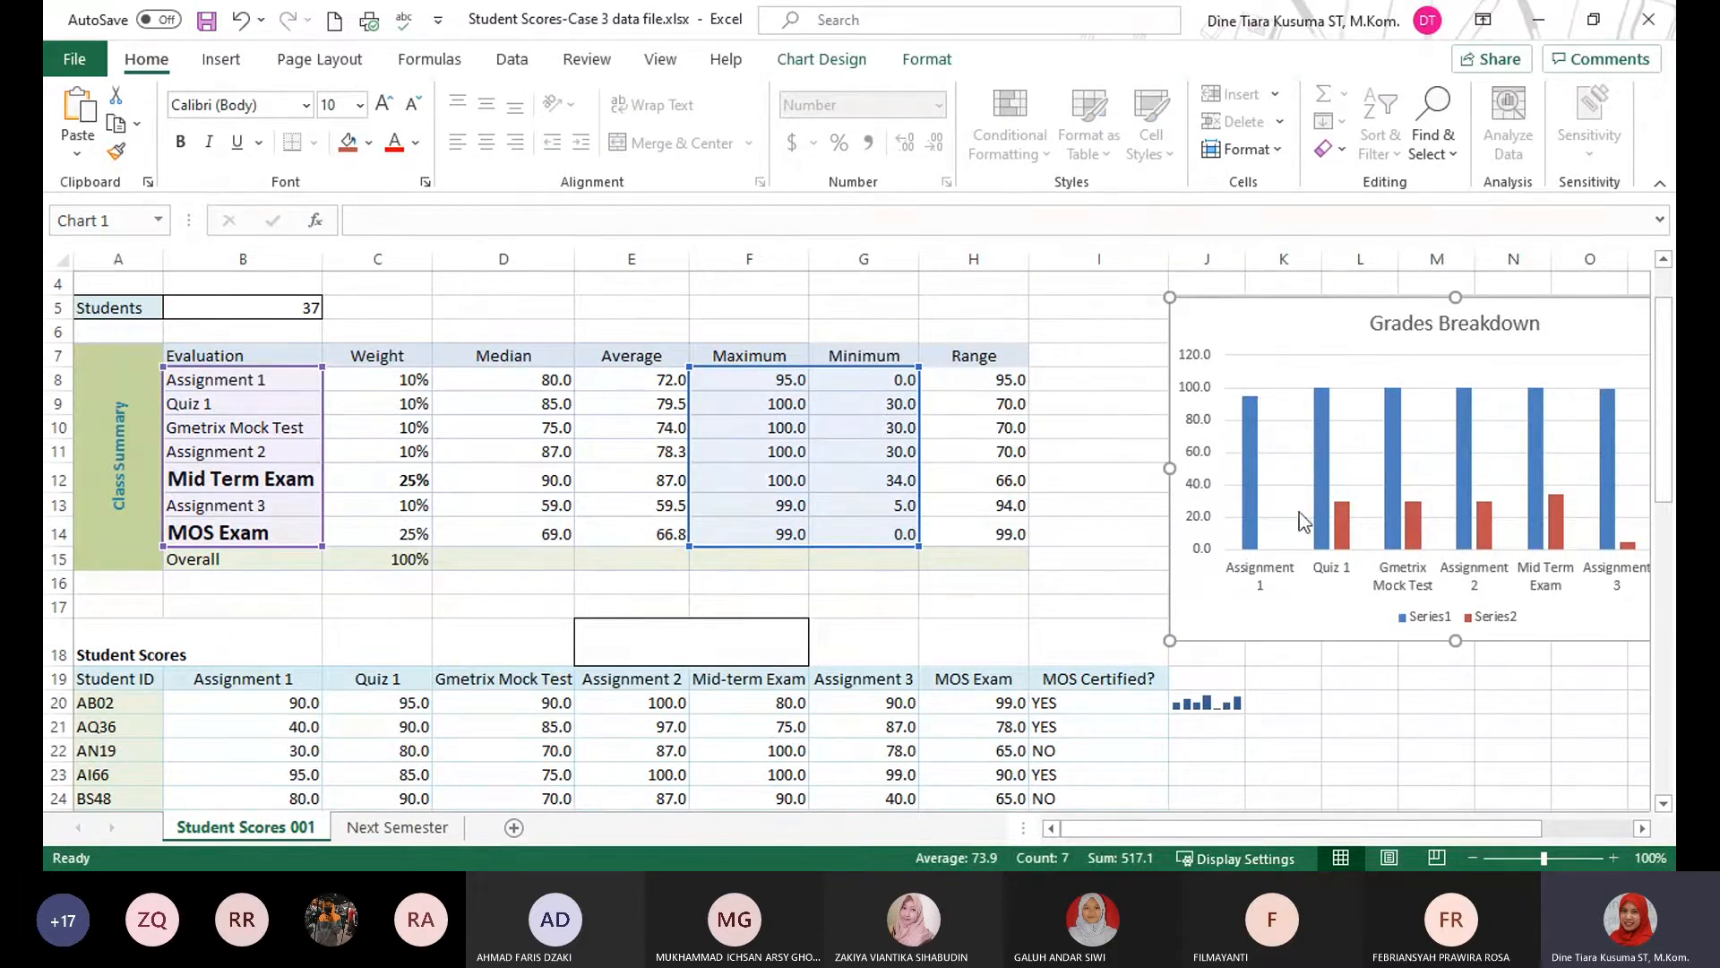
key("alt+Tab")
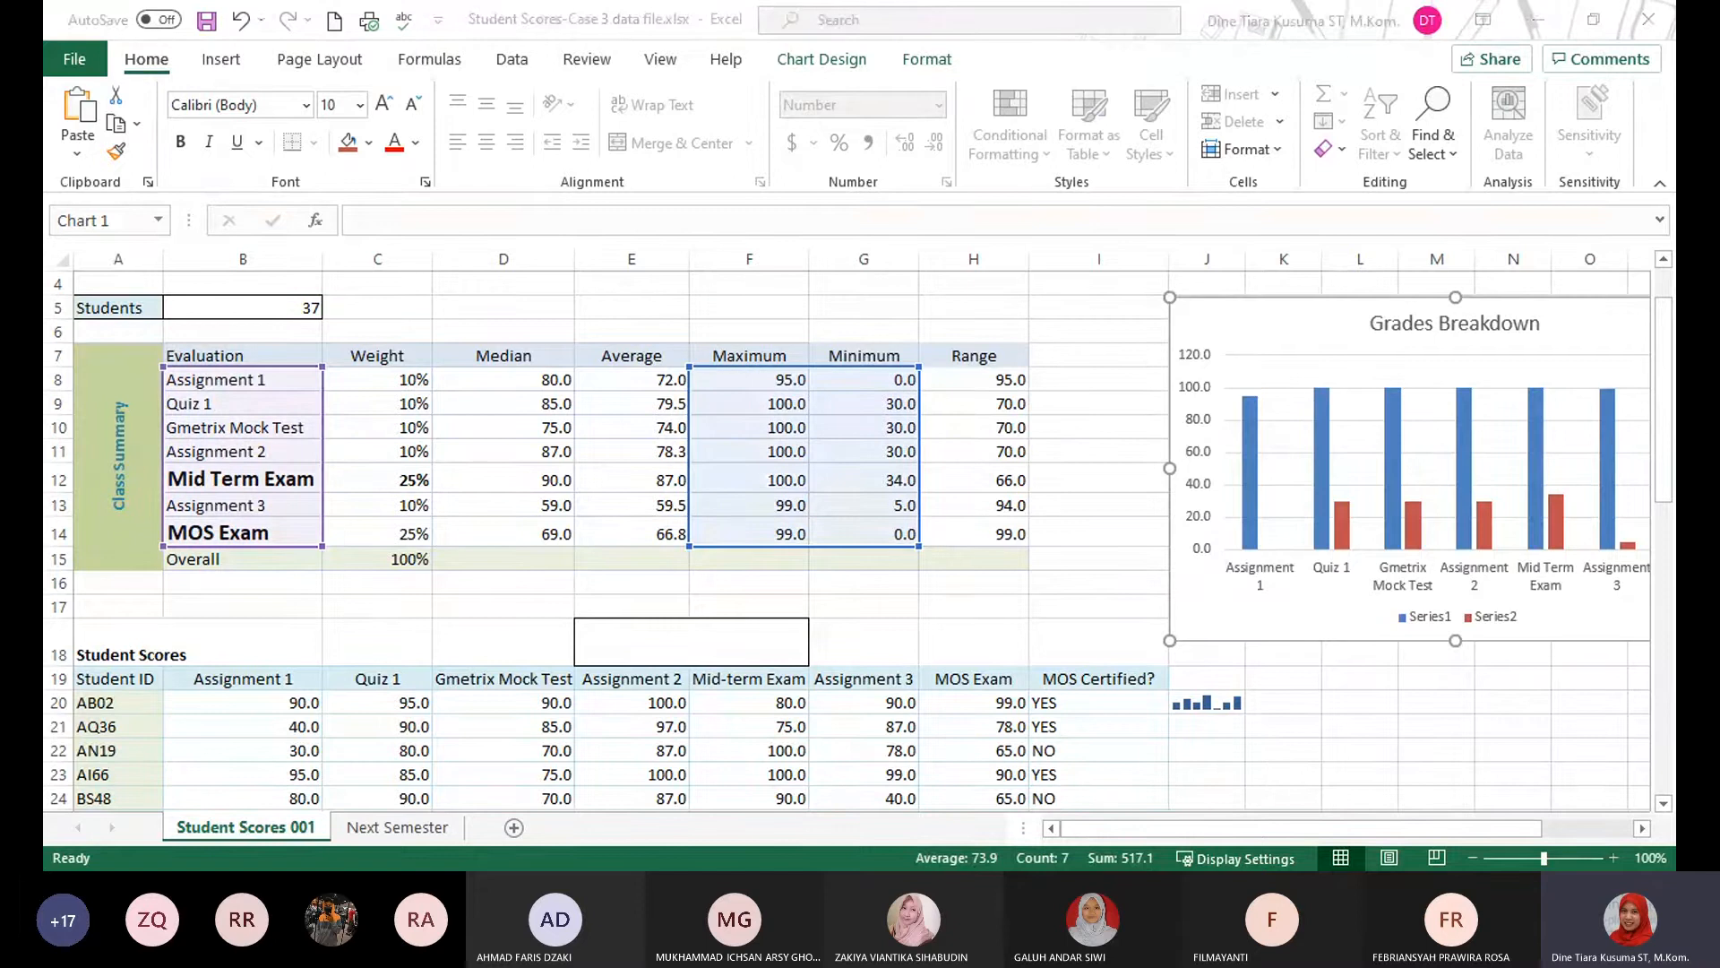
left_click(1277, 321)
left_click(1299, 325)
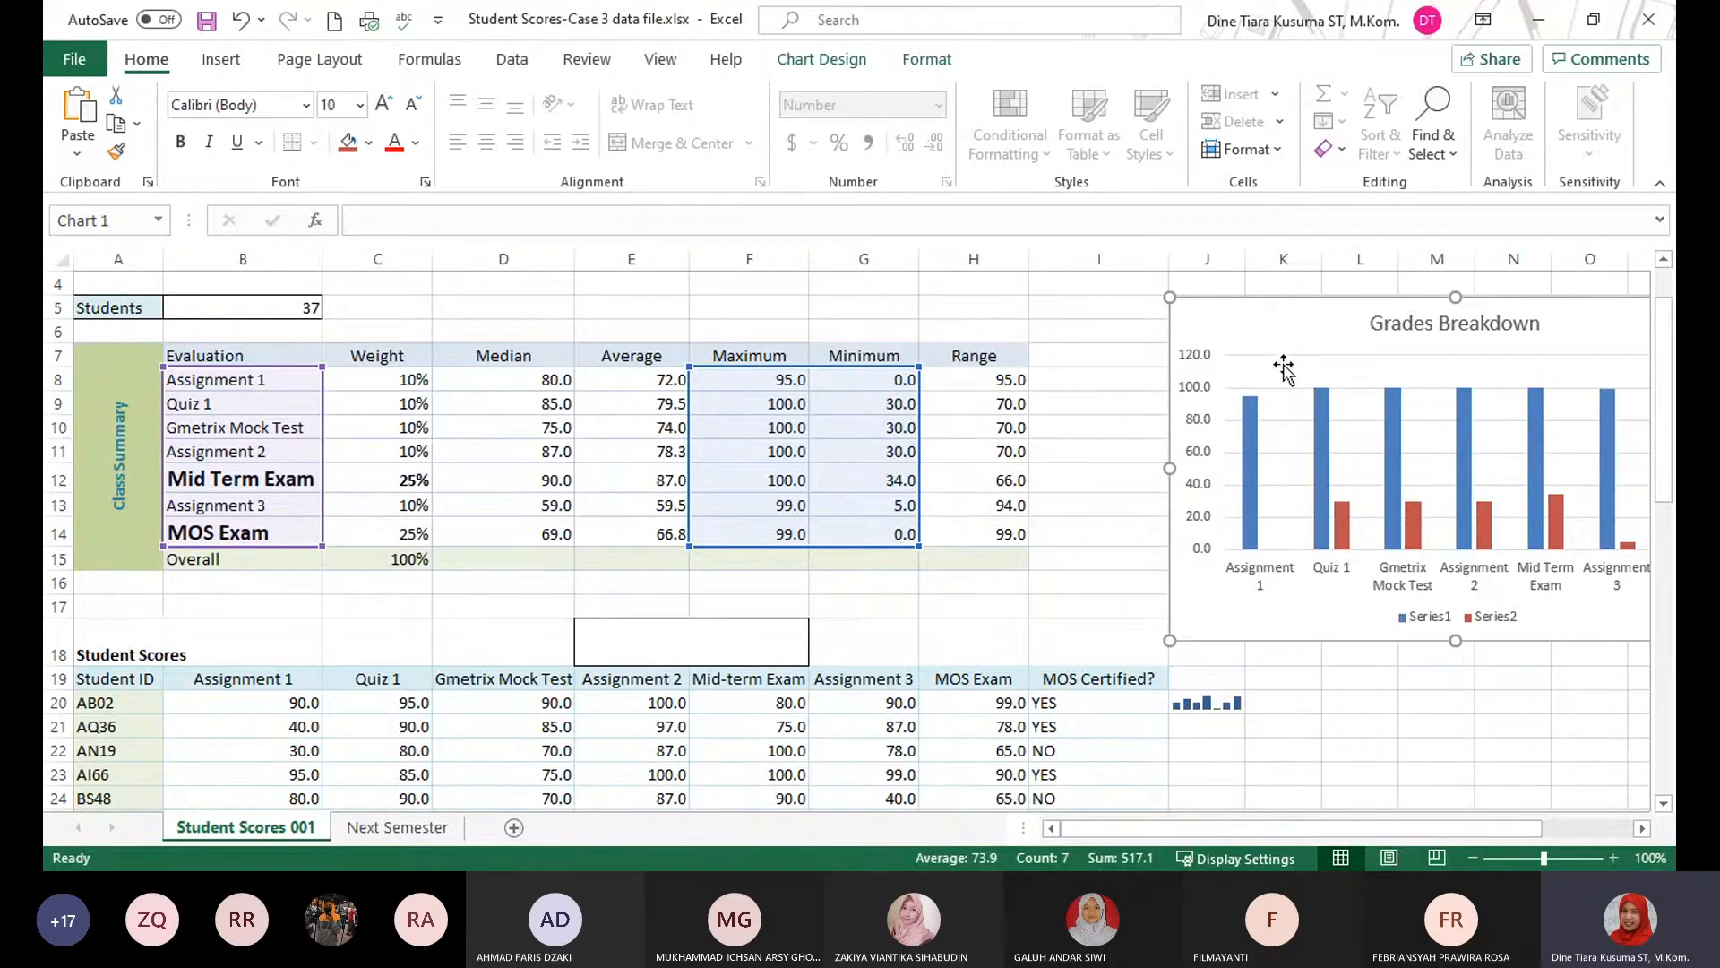
left_click(838, 64)
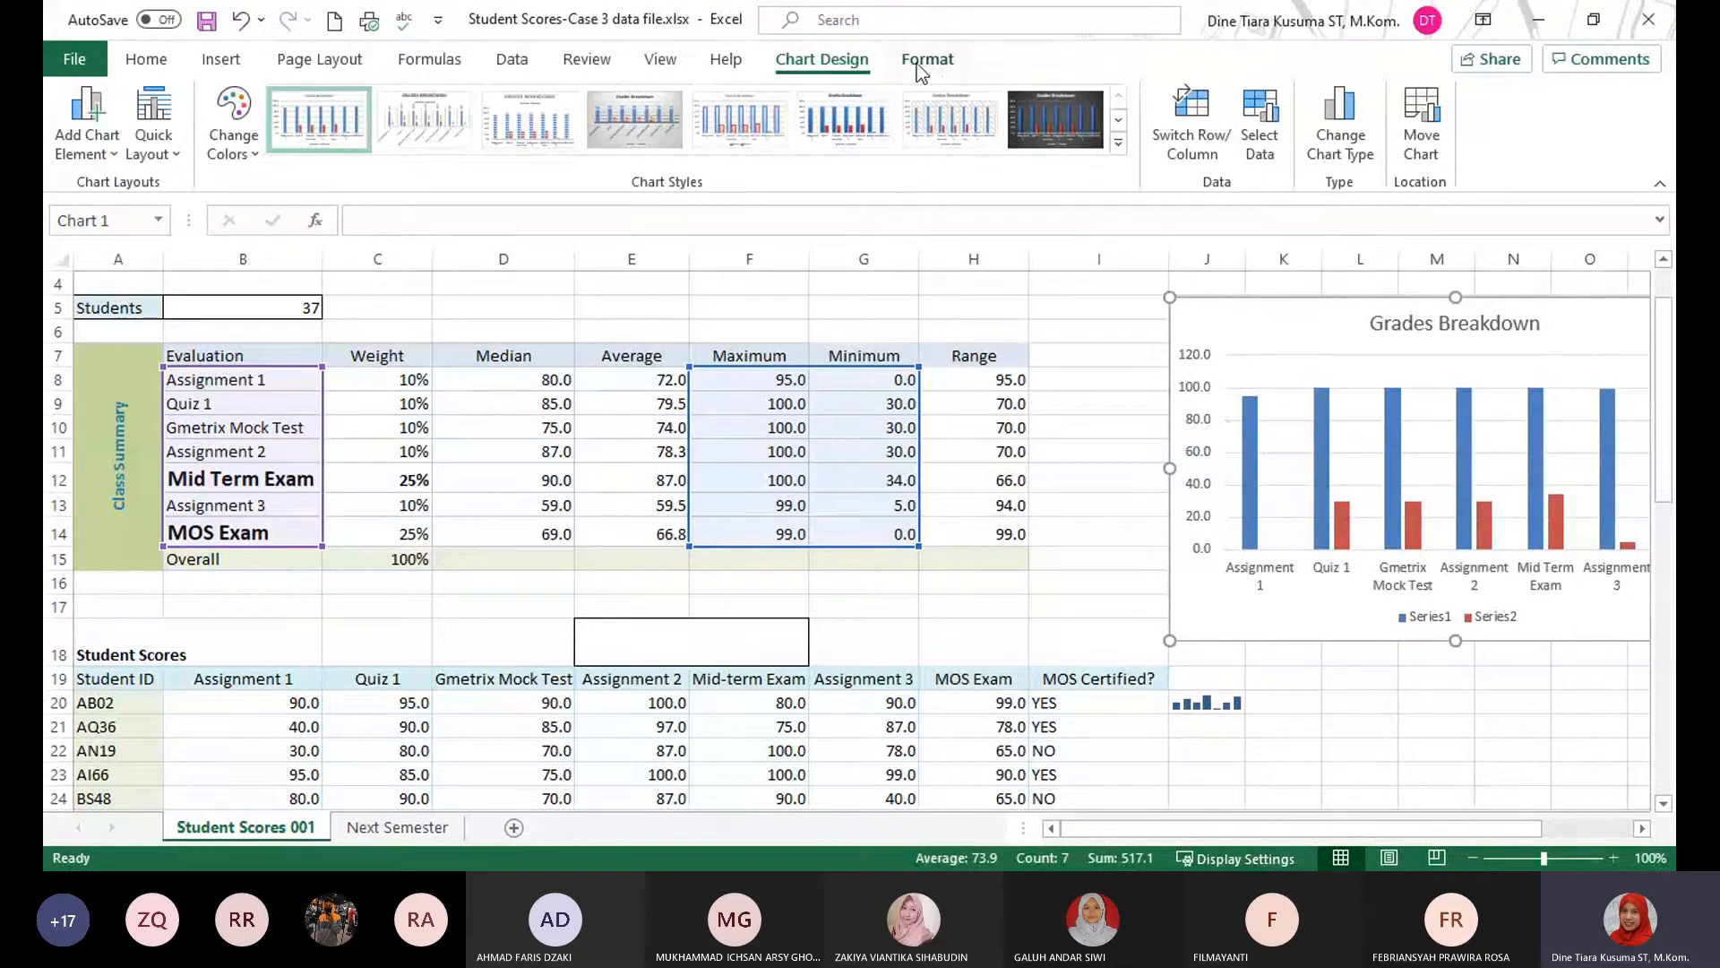
left_click(923, 63)
left_click(825, 65)
left_click(1267, 140)
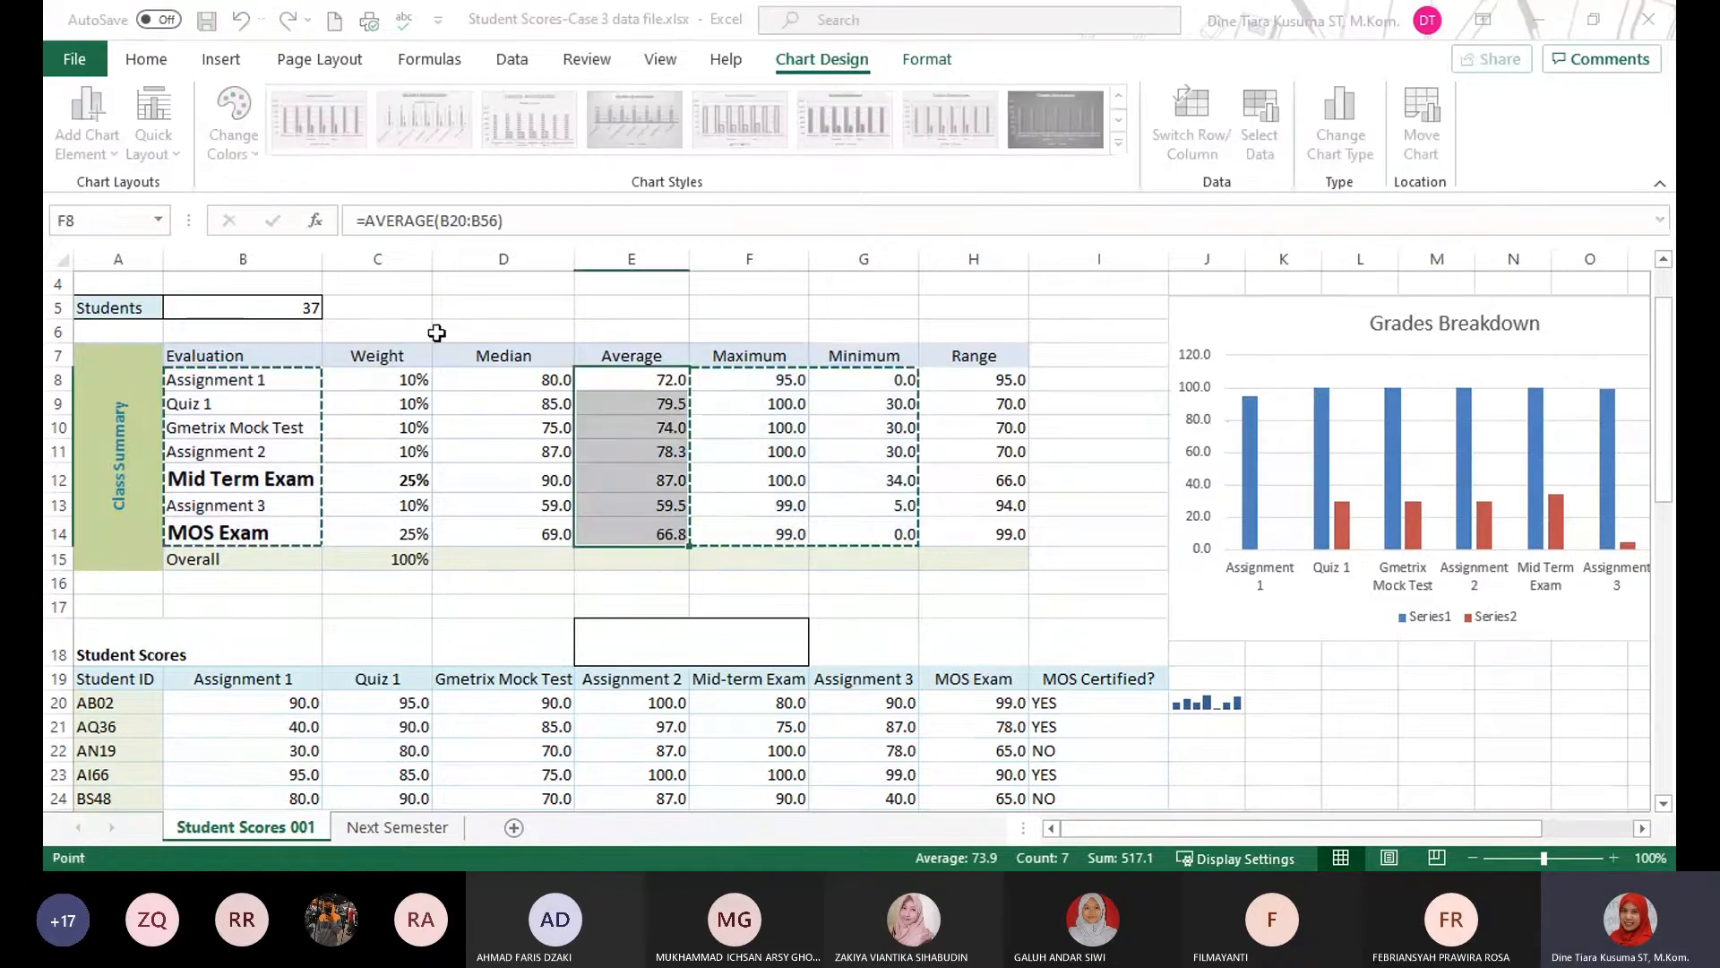
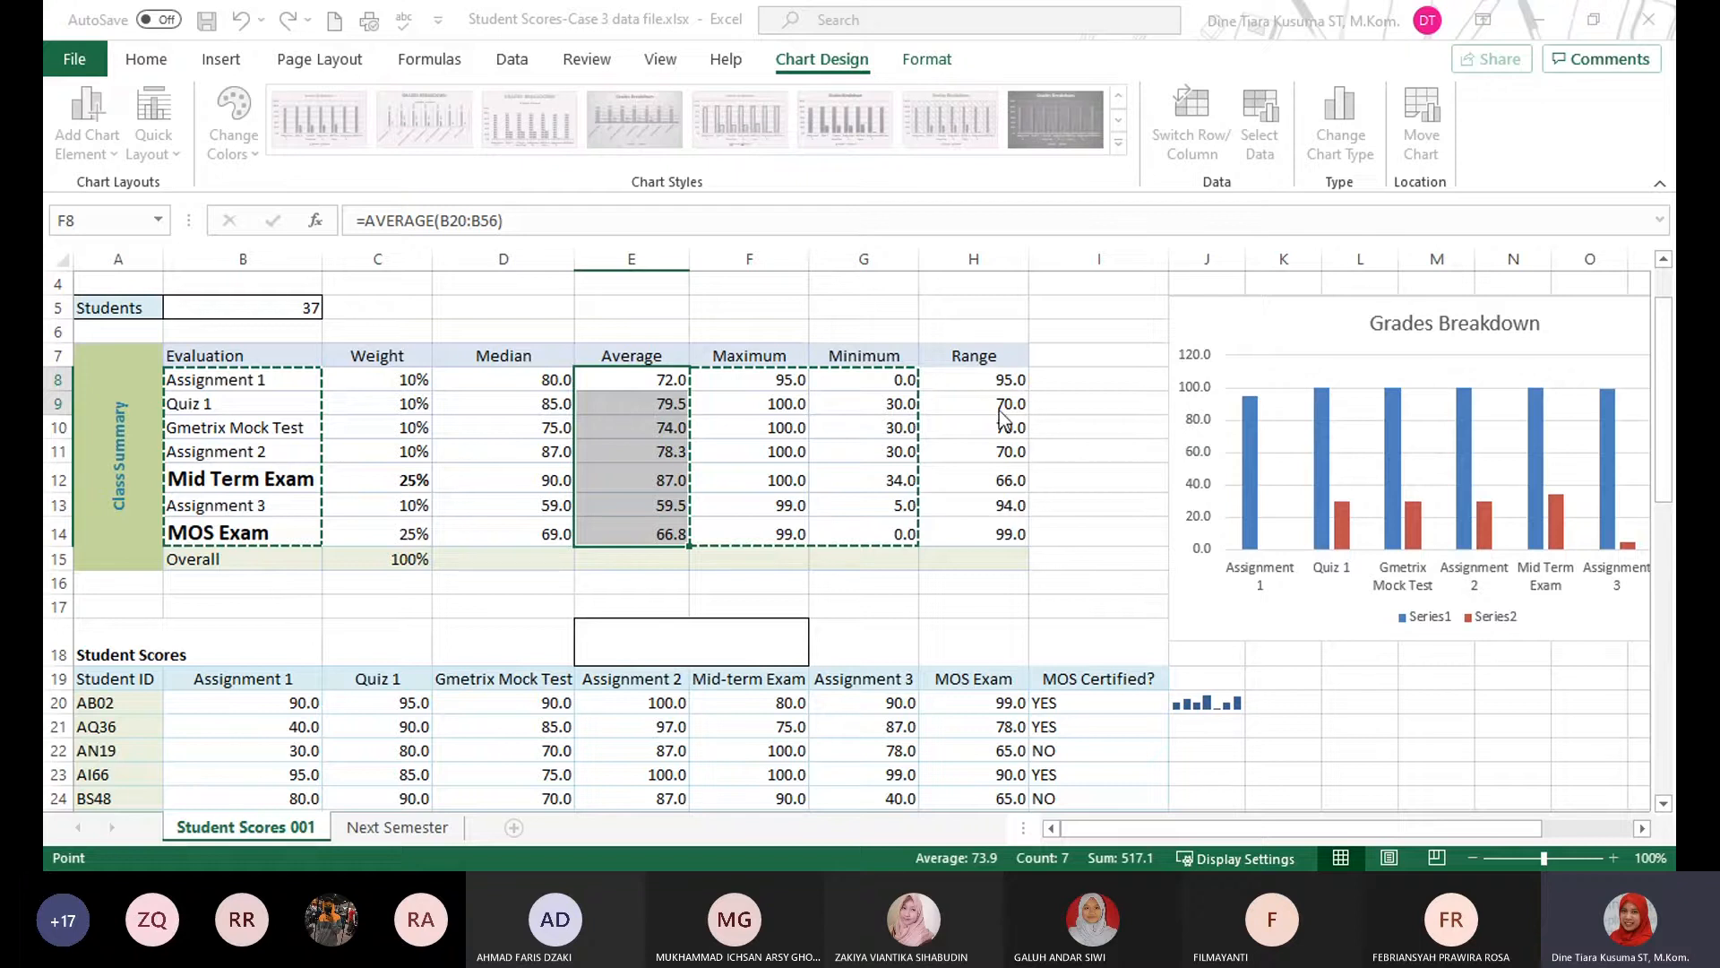
Try to add a chart data series named from cell E7 with the class averages in E8:E14 as its values.
left_click(970, 416)
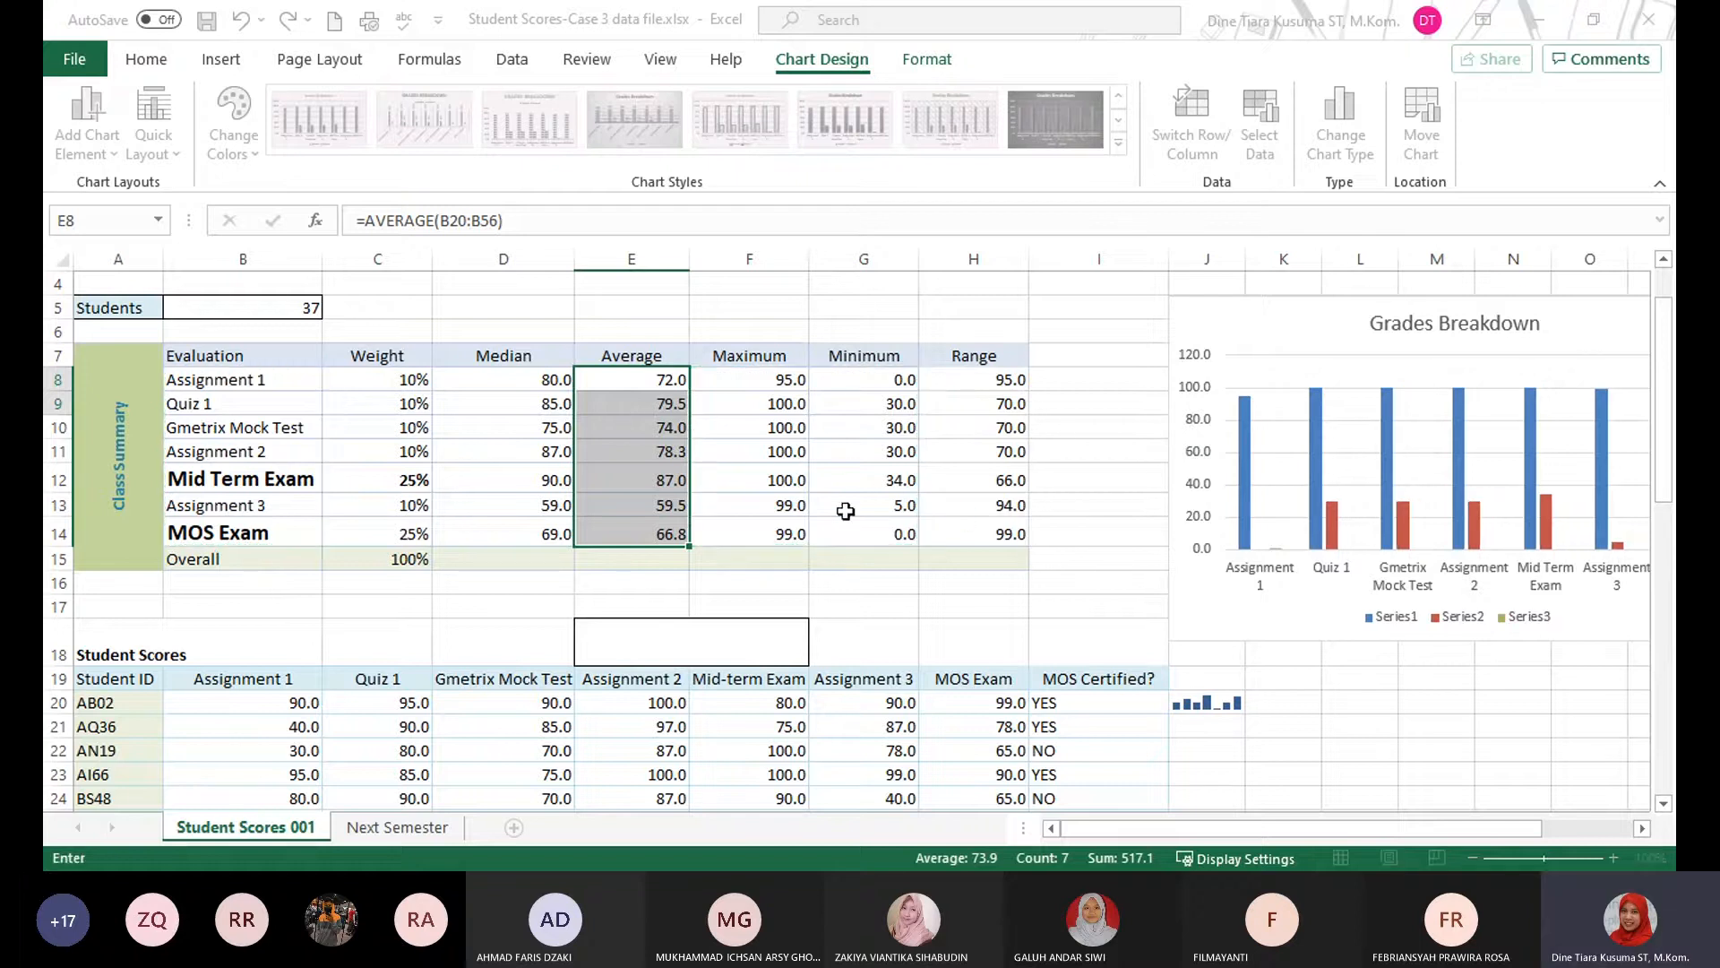
left_click(650, 358)
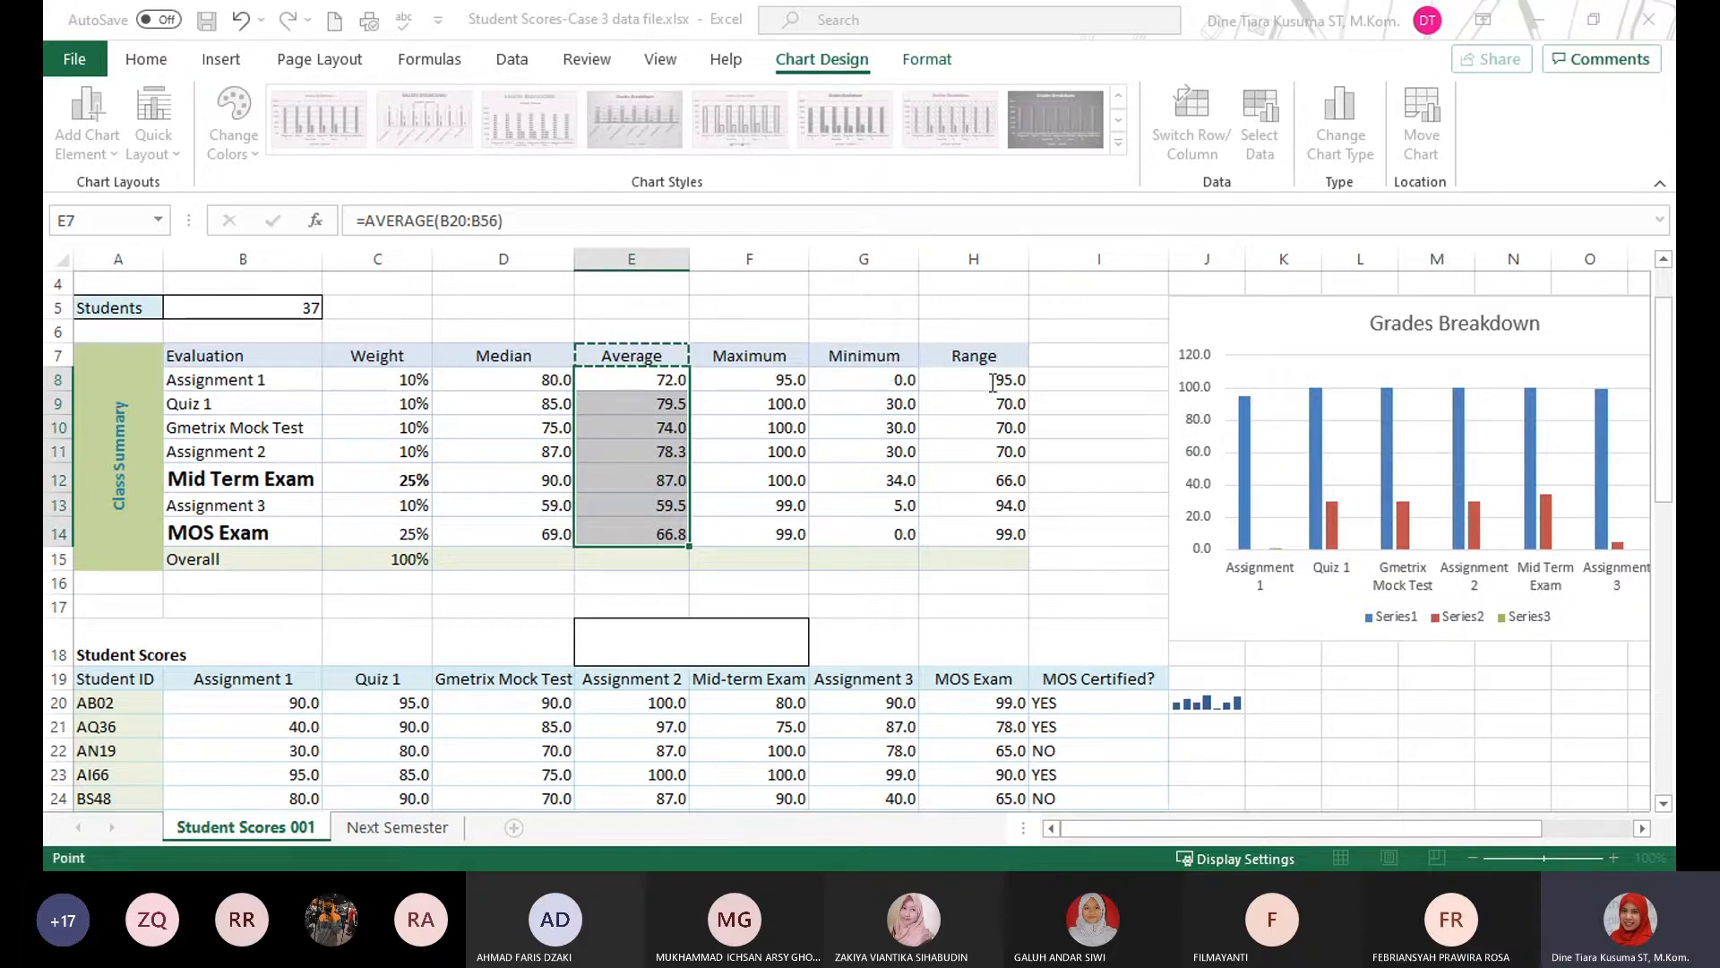
key("Return")
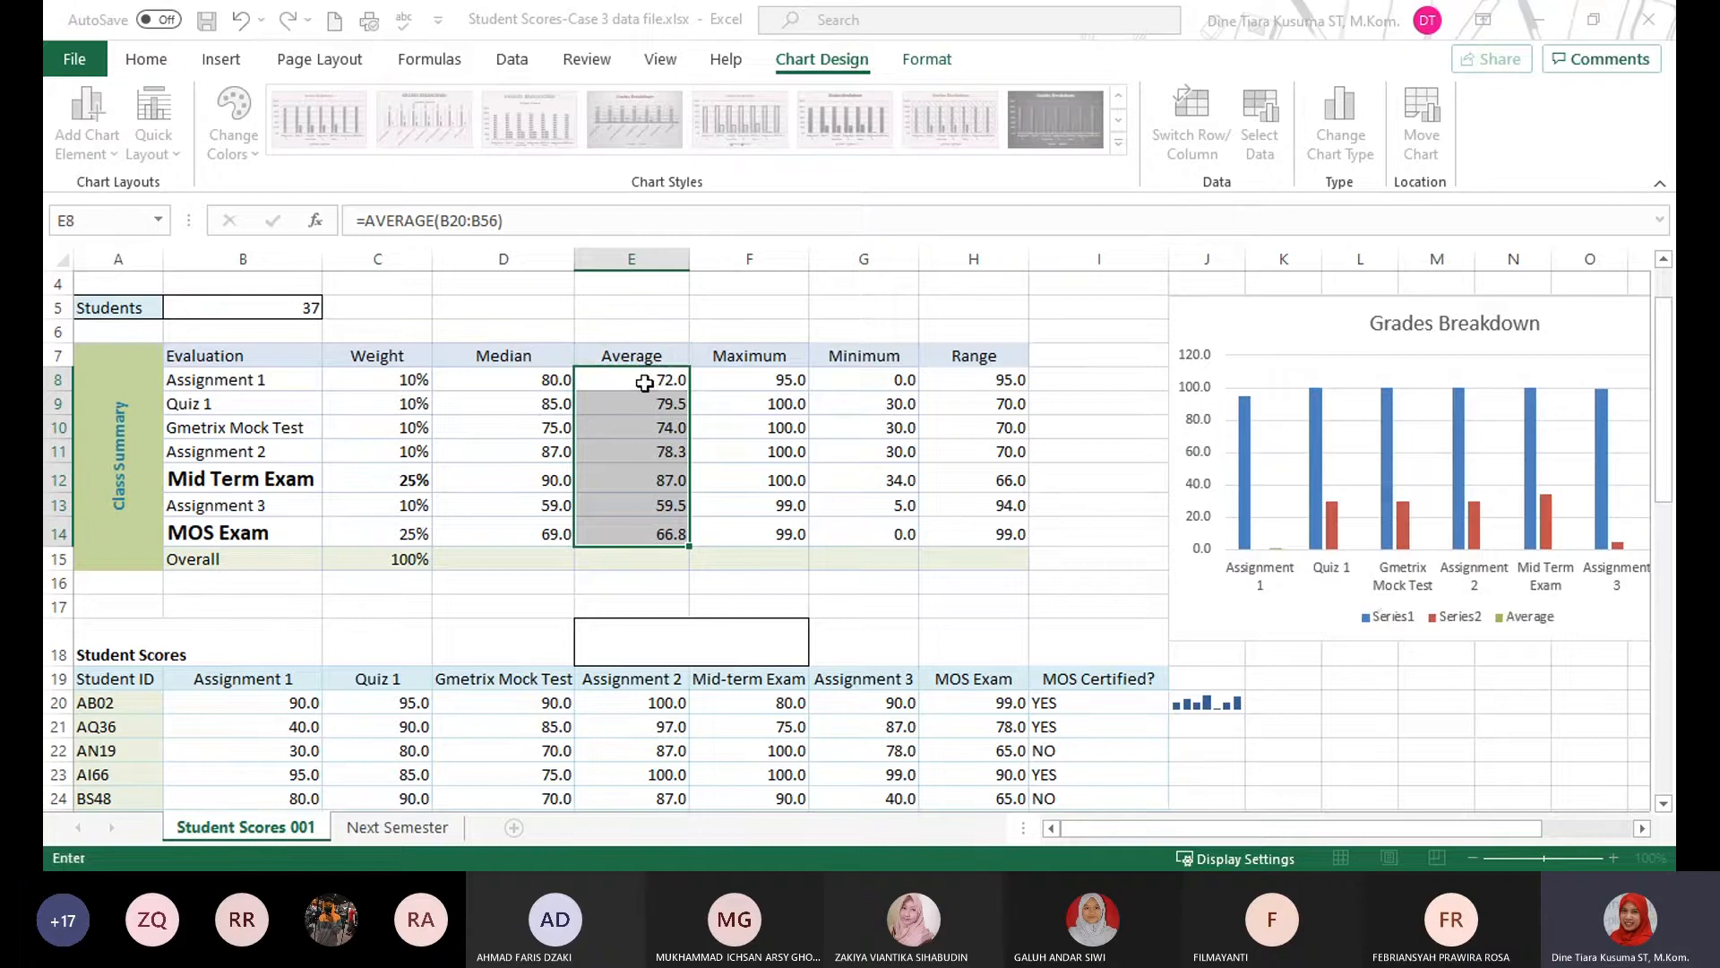
left_click_drag(643, 381, 649, 534)
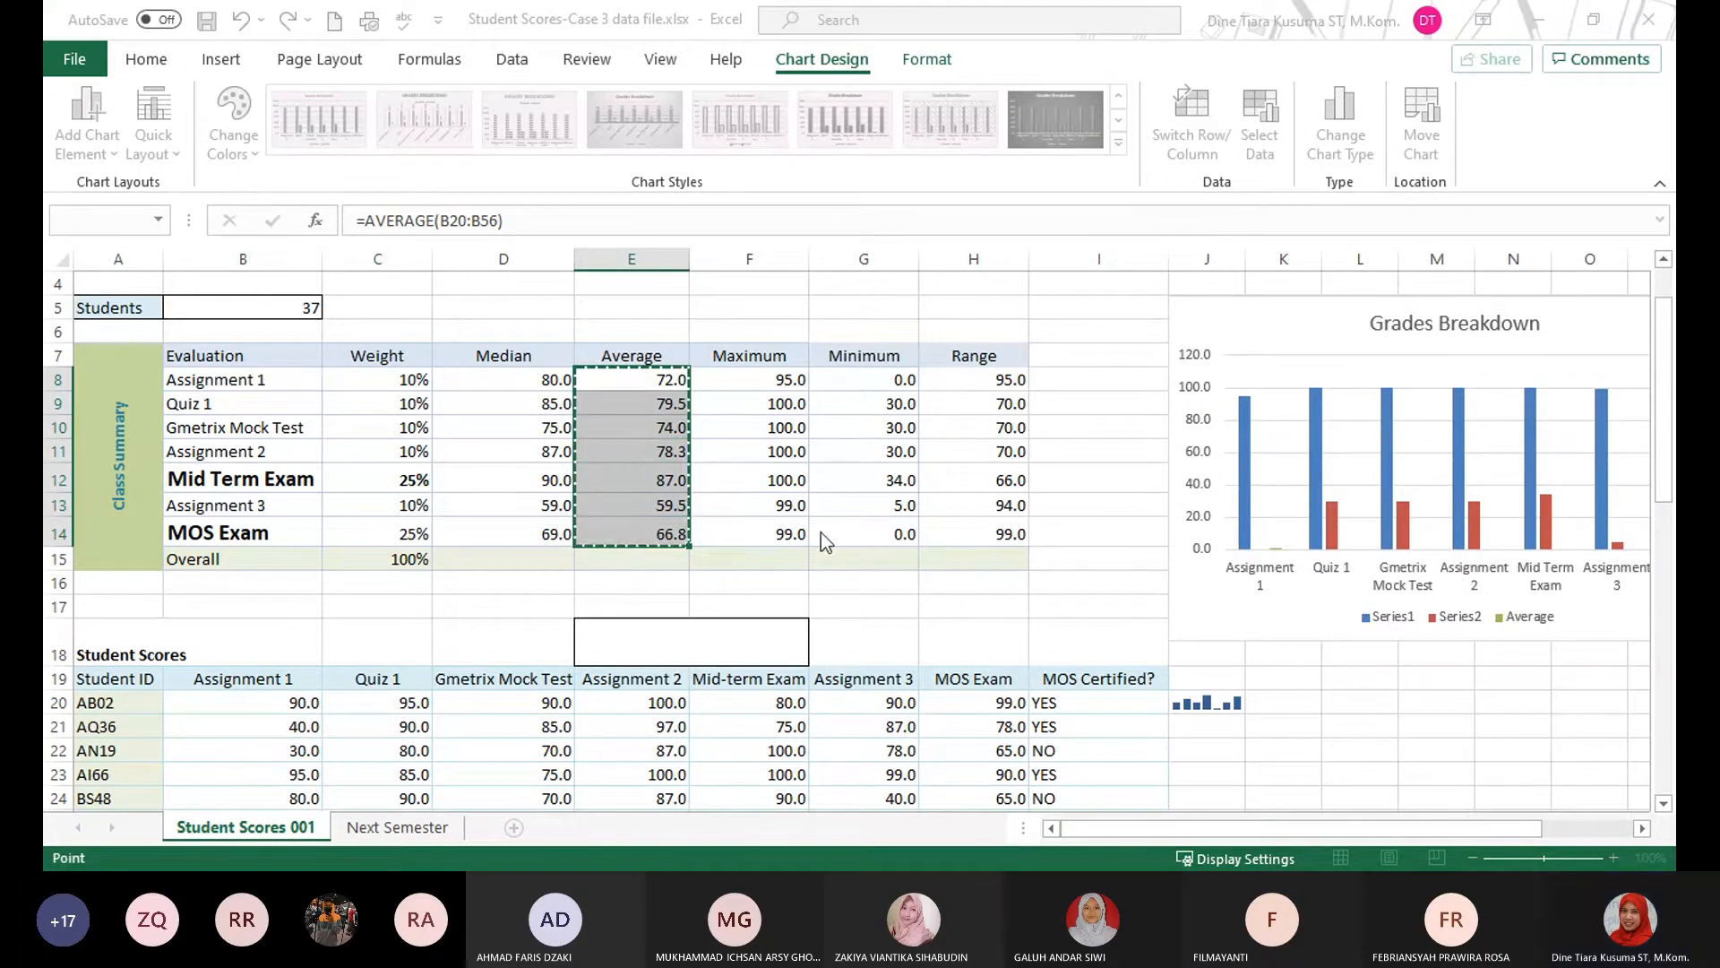
left_click(997, 445)
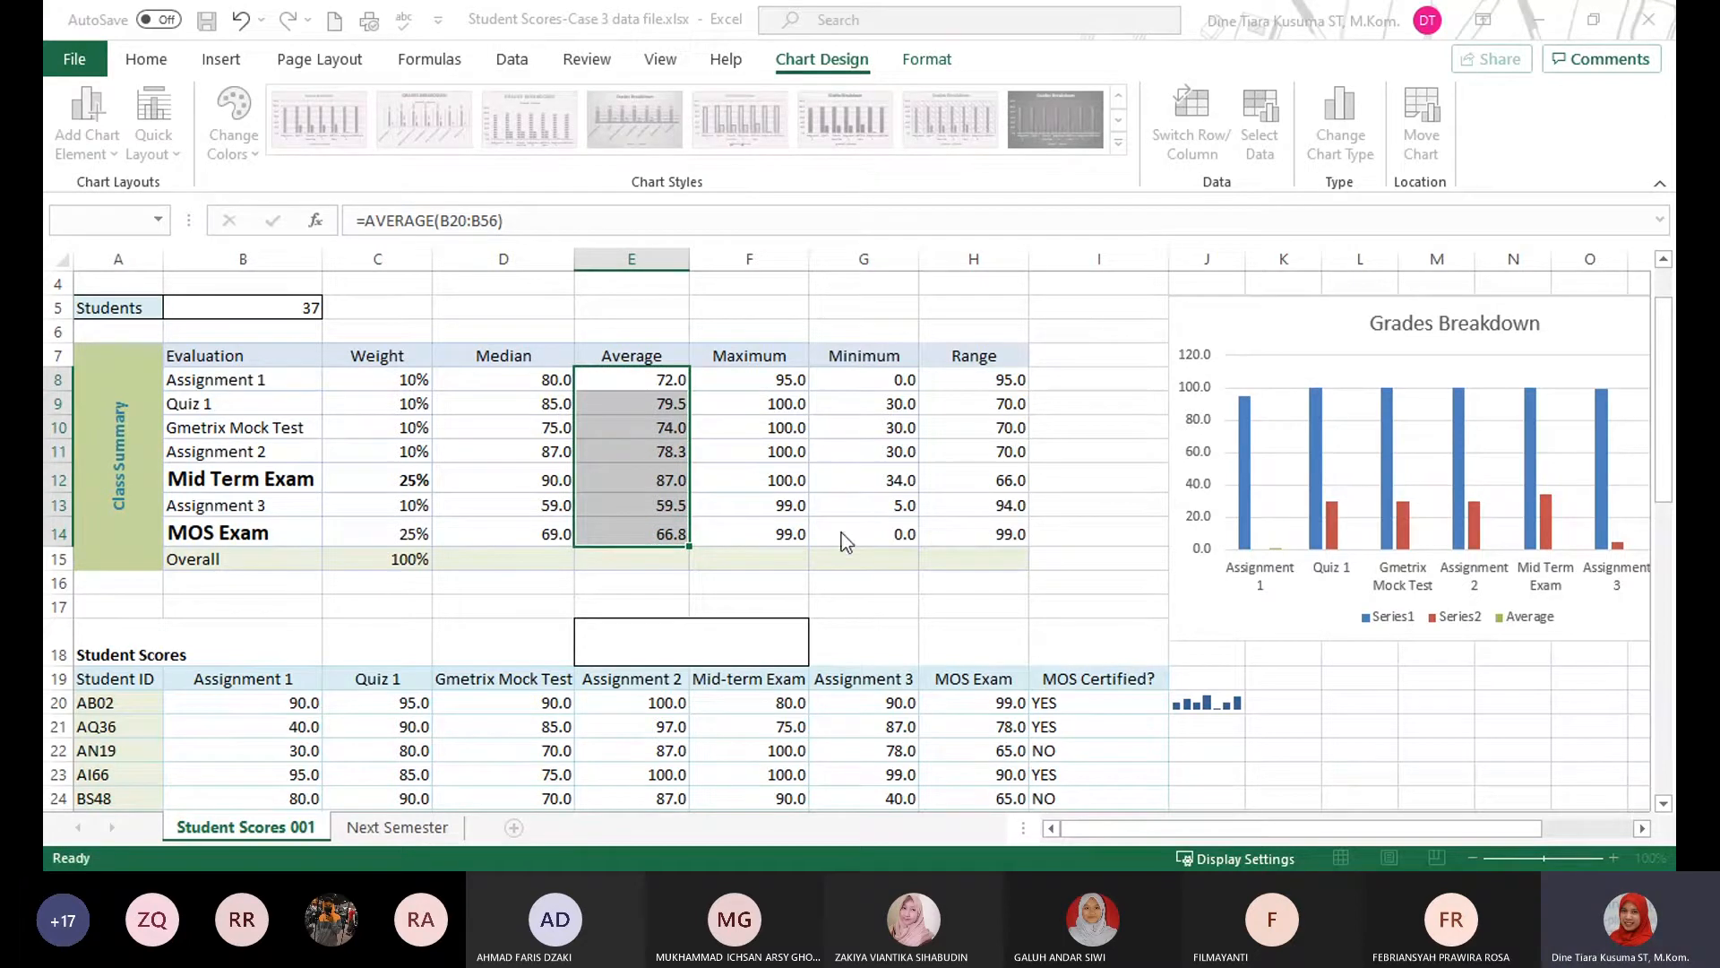
Reopen the chart's source data and add a new data series named Average.
left_click(1203, 397)
left_click(1039, 410)
left_click(1218, 409)
left_click(1160, 412)
left_click(1159, 416)
left_click(943, 422)
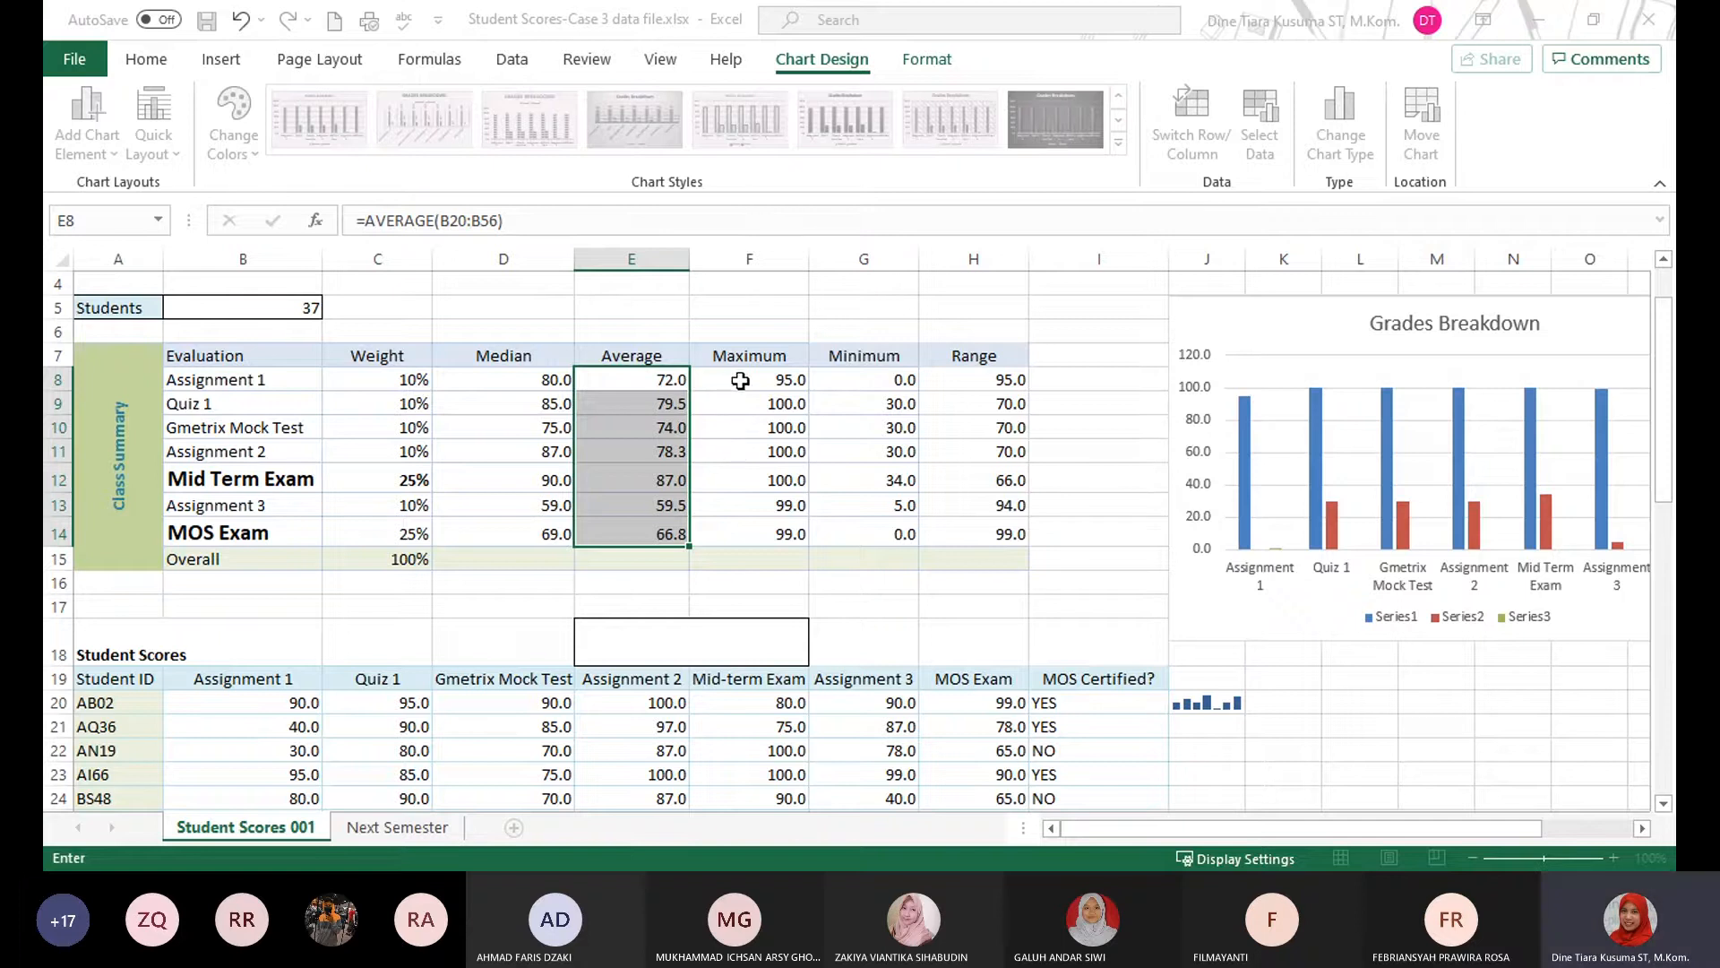
left_click(984, 423)
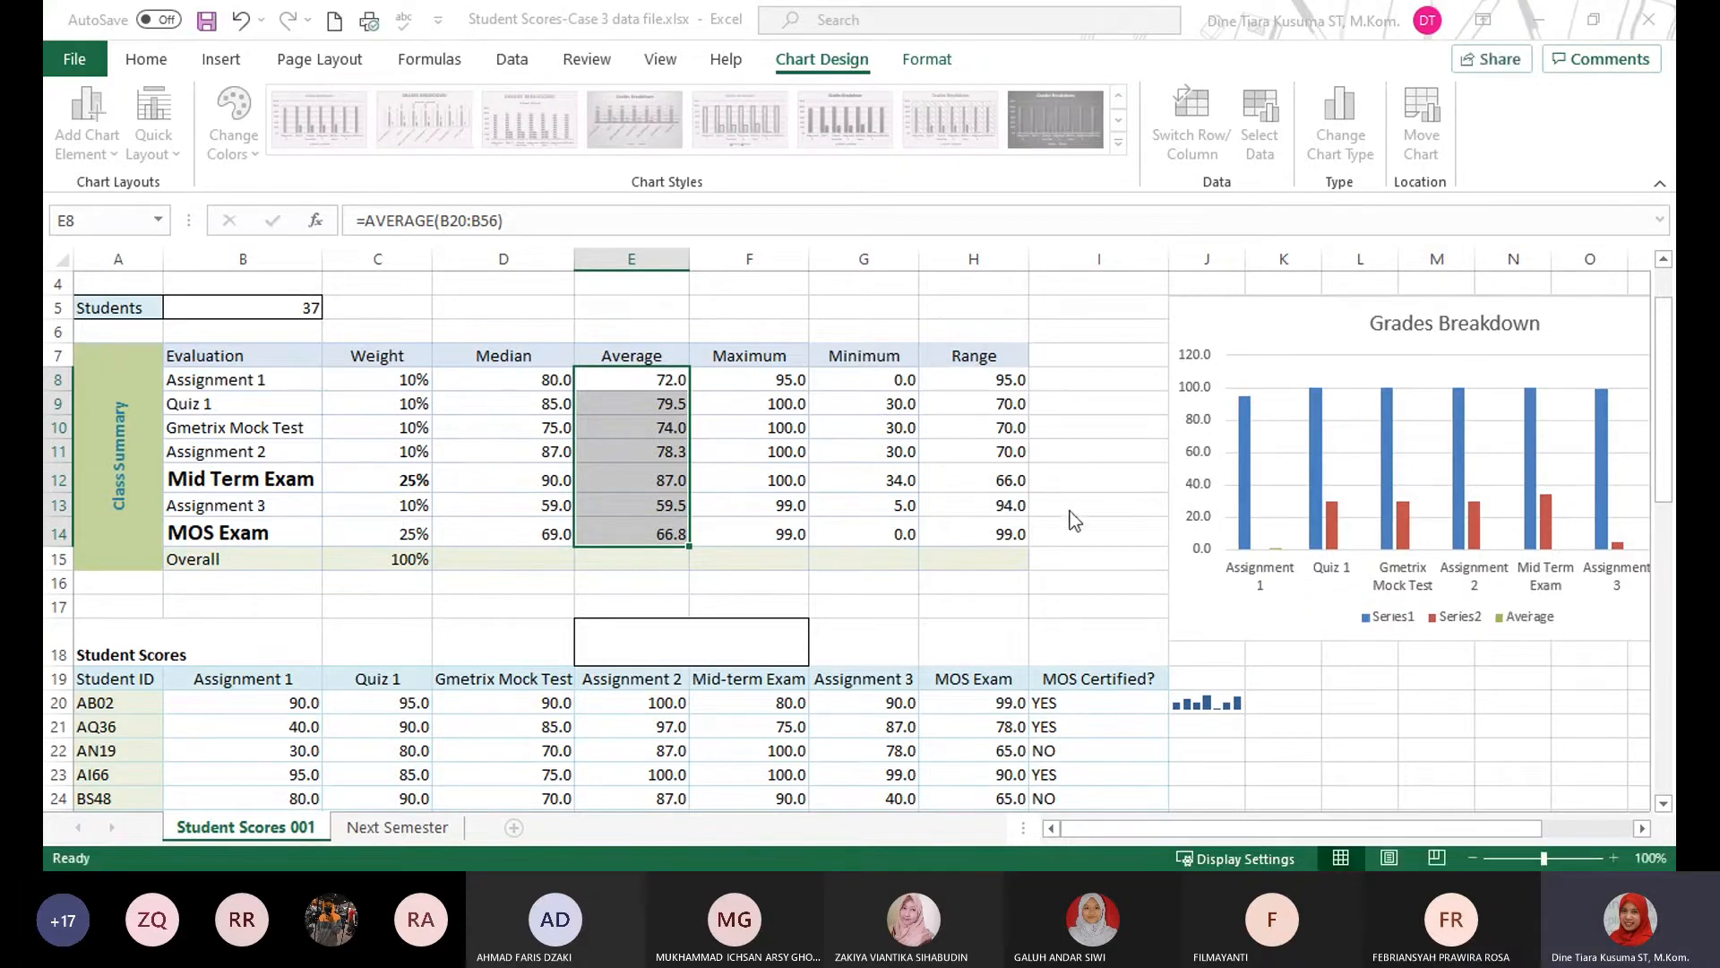
Set the chart's horizontal axis labels to the range E8:E14 and apply the change.
left_click(1299, 433)
left_click_drag(628, 381, 618, 534)
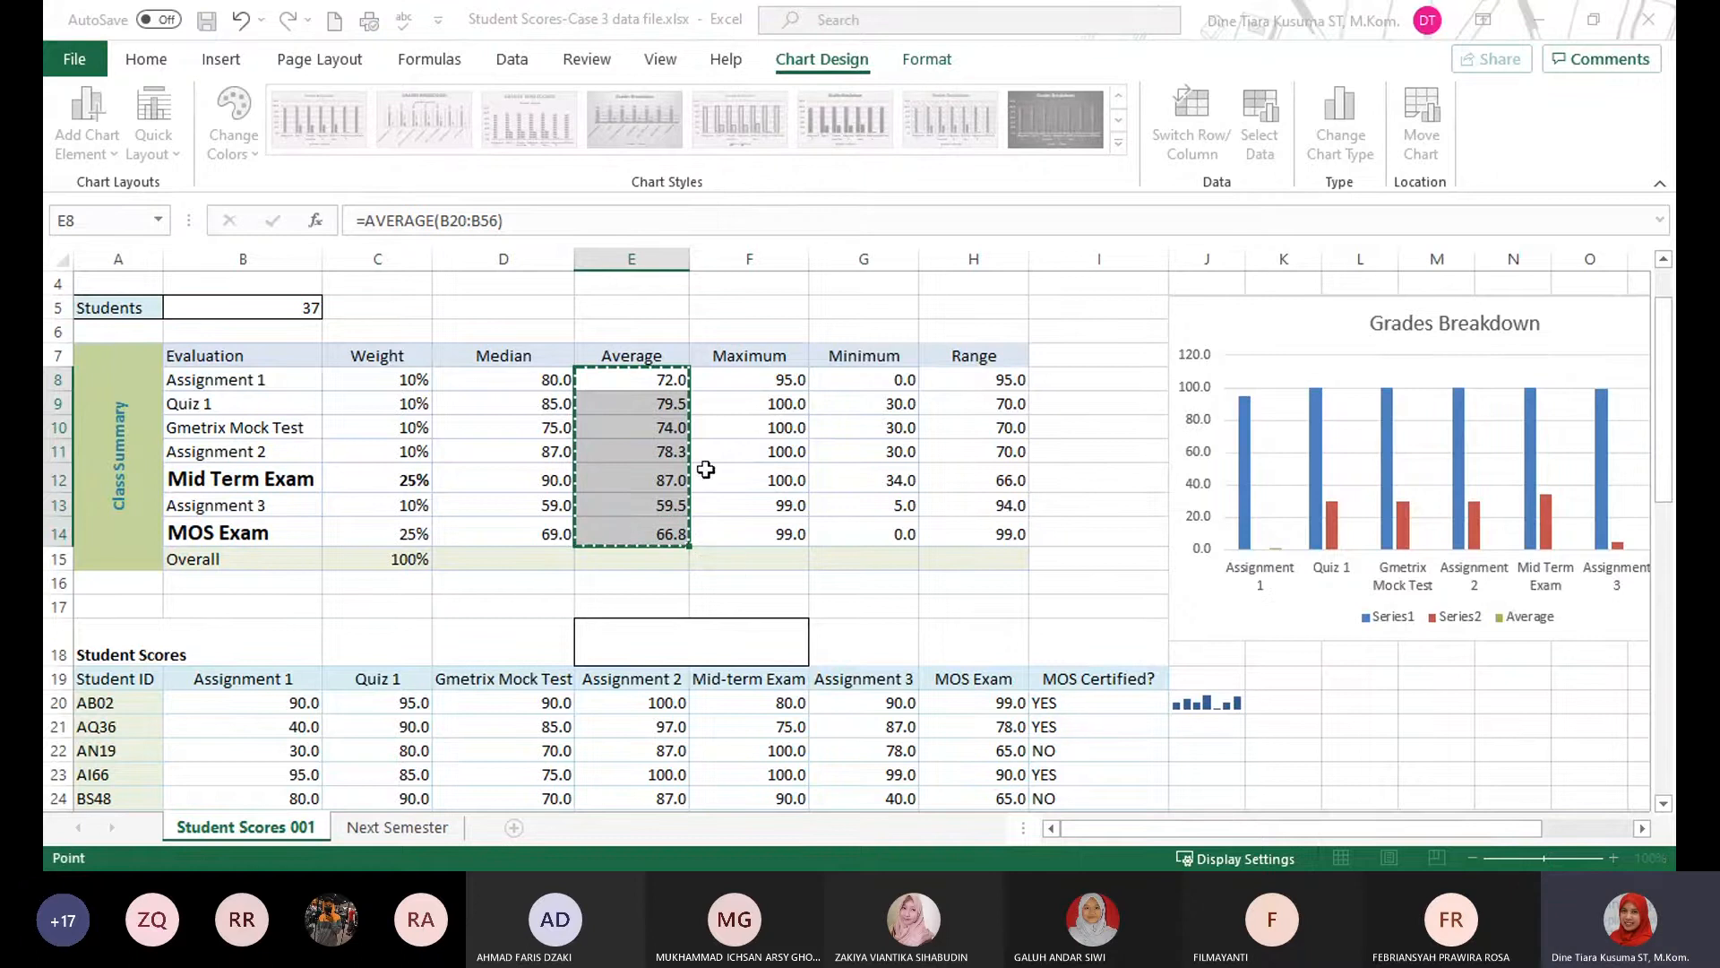
key("Return")
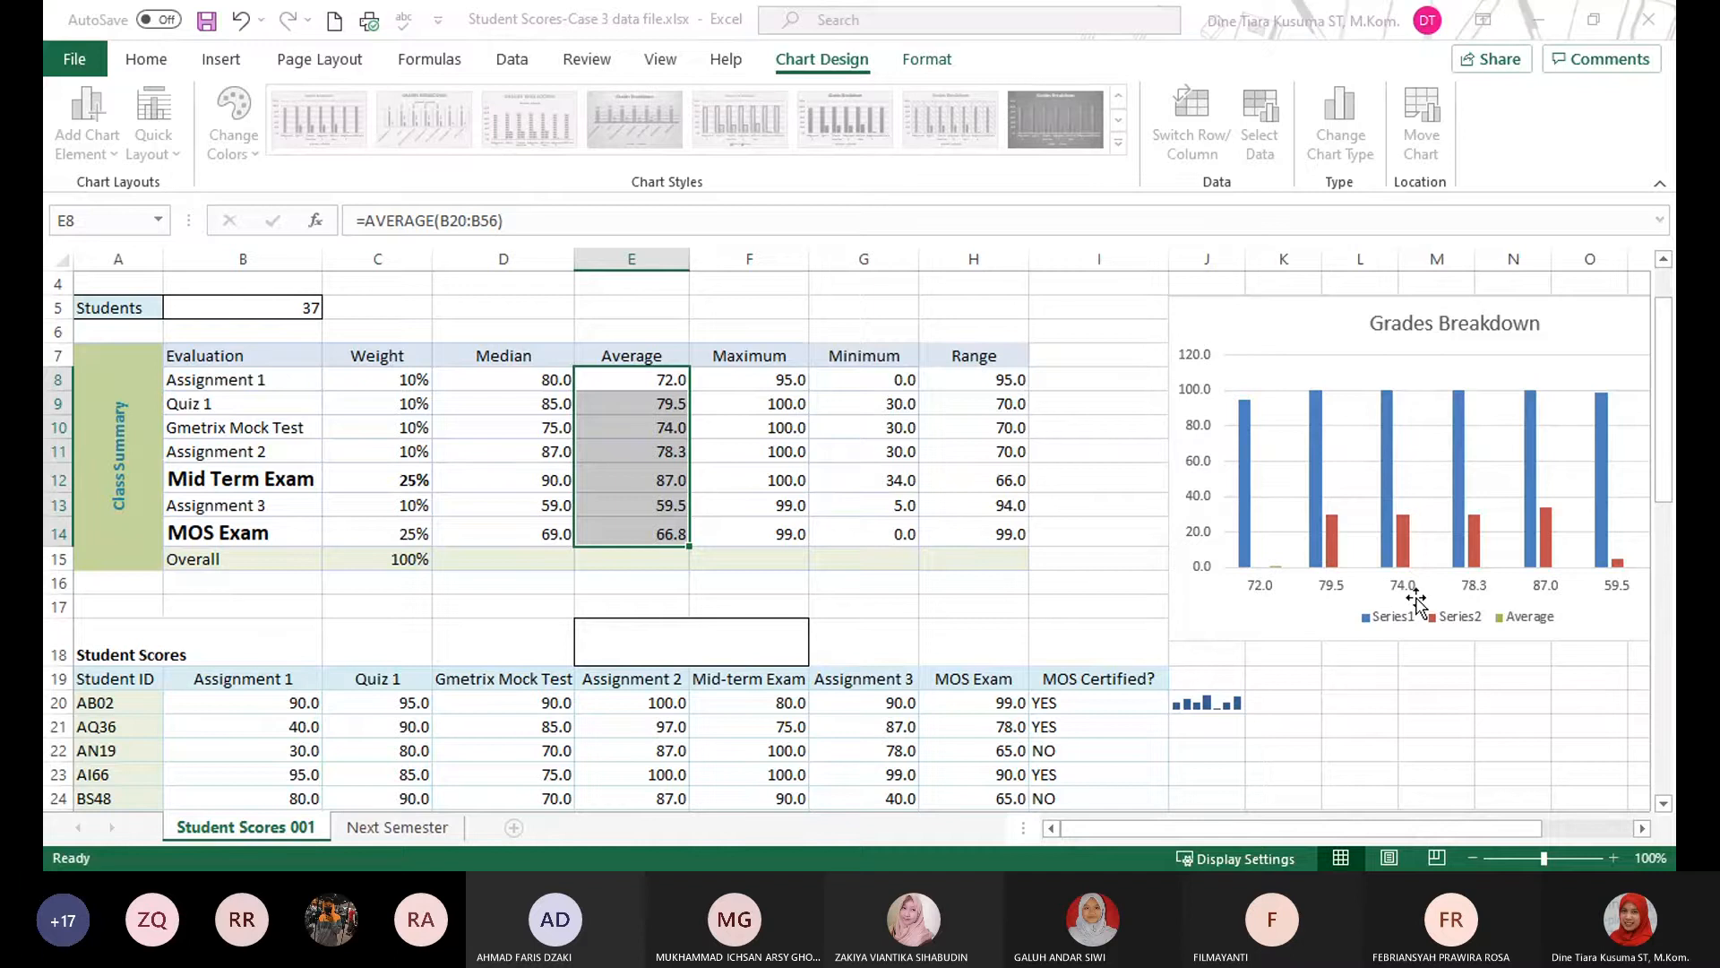
left_click(1416, 600)
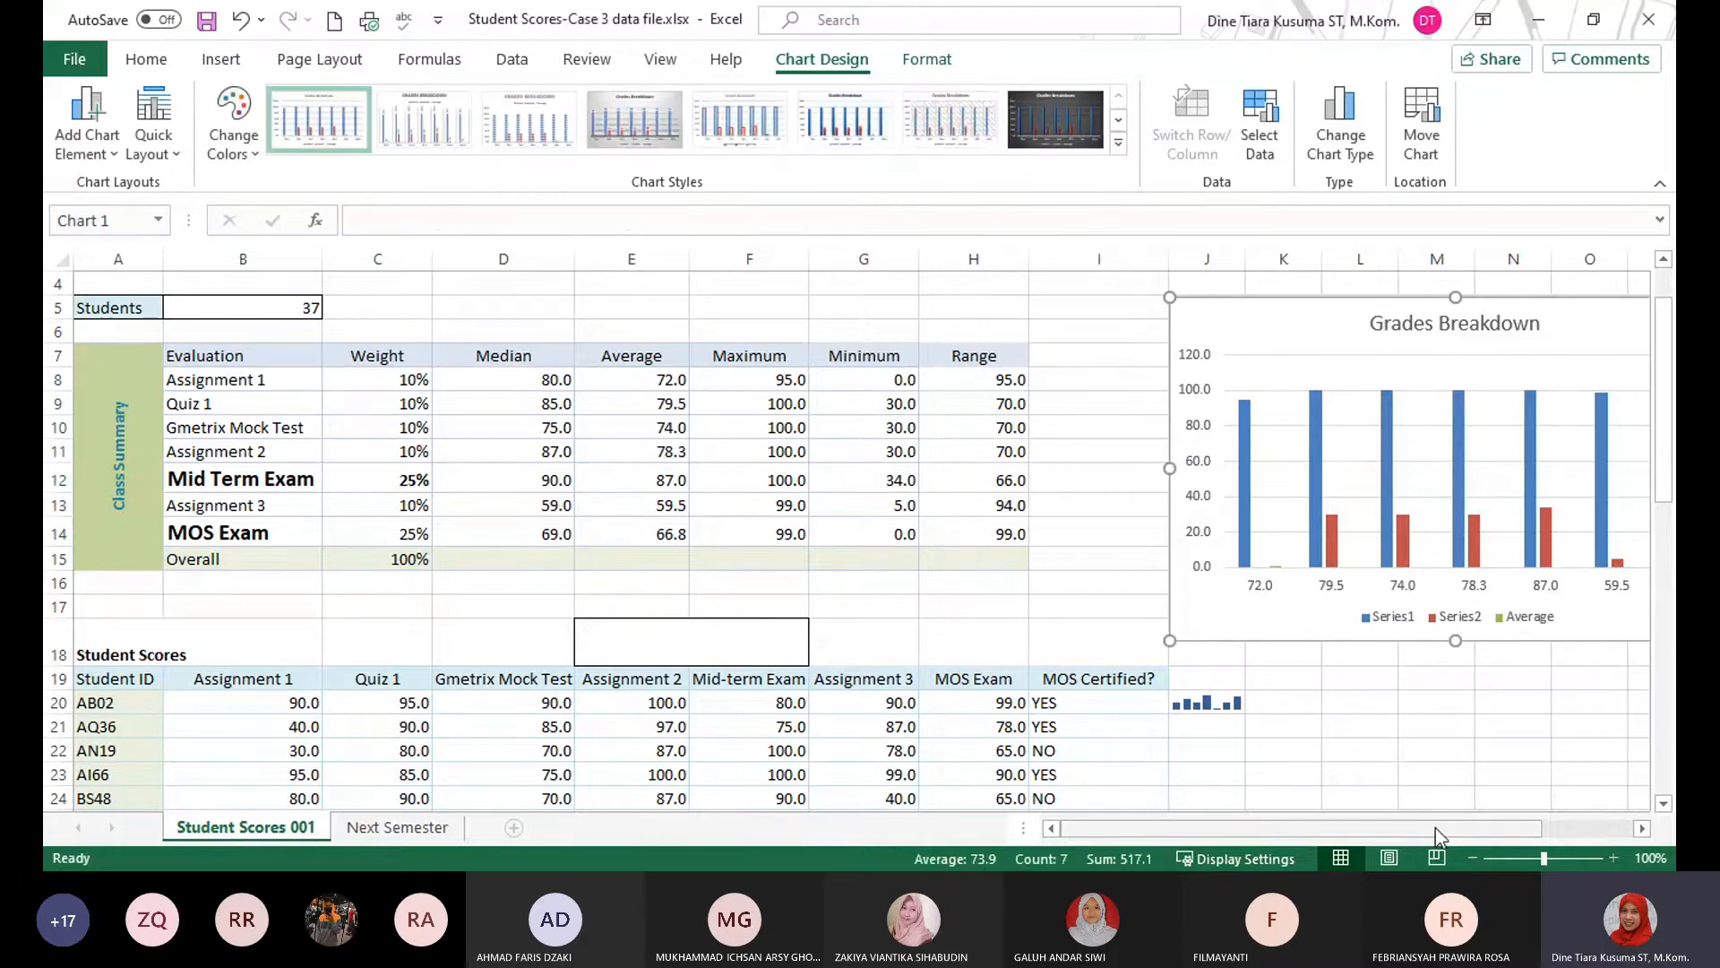
Examine the Grades Breakdown chart's columns, legend and axis labels to check how the Average series is plotted.
left_click_drag(1435, 828, 1459, 815)
left_click(1179, 578)
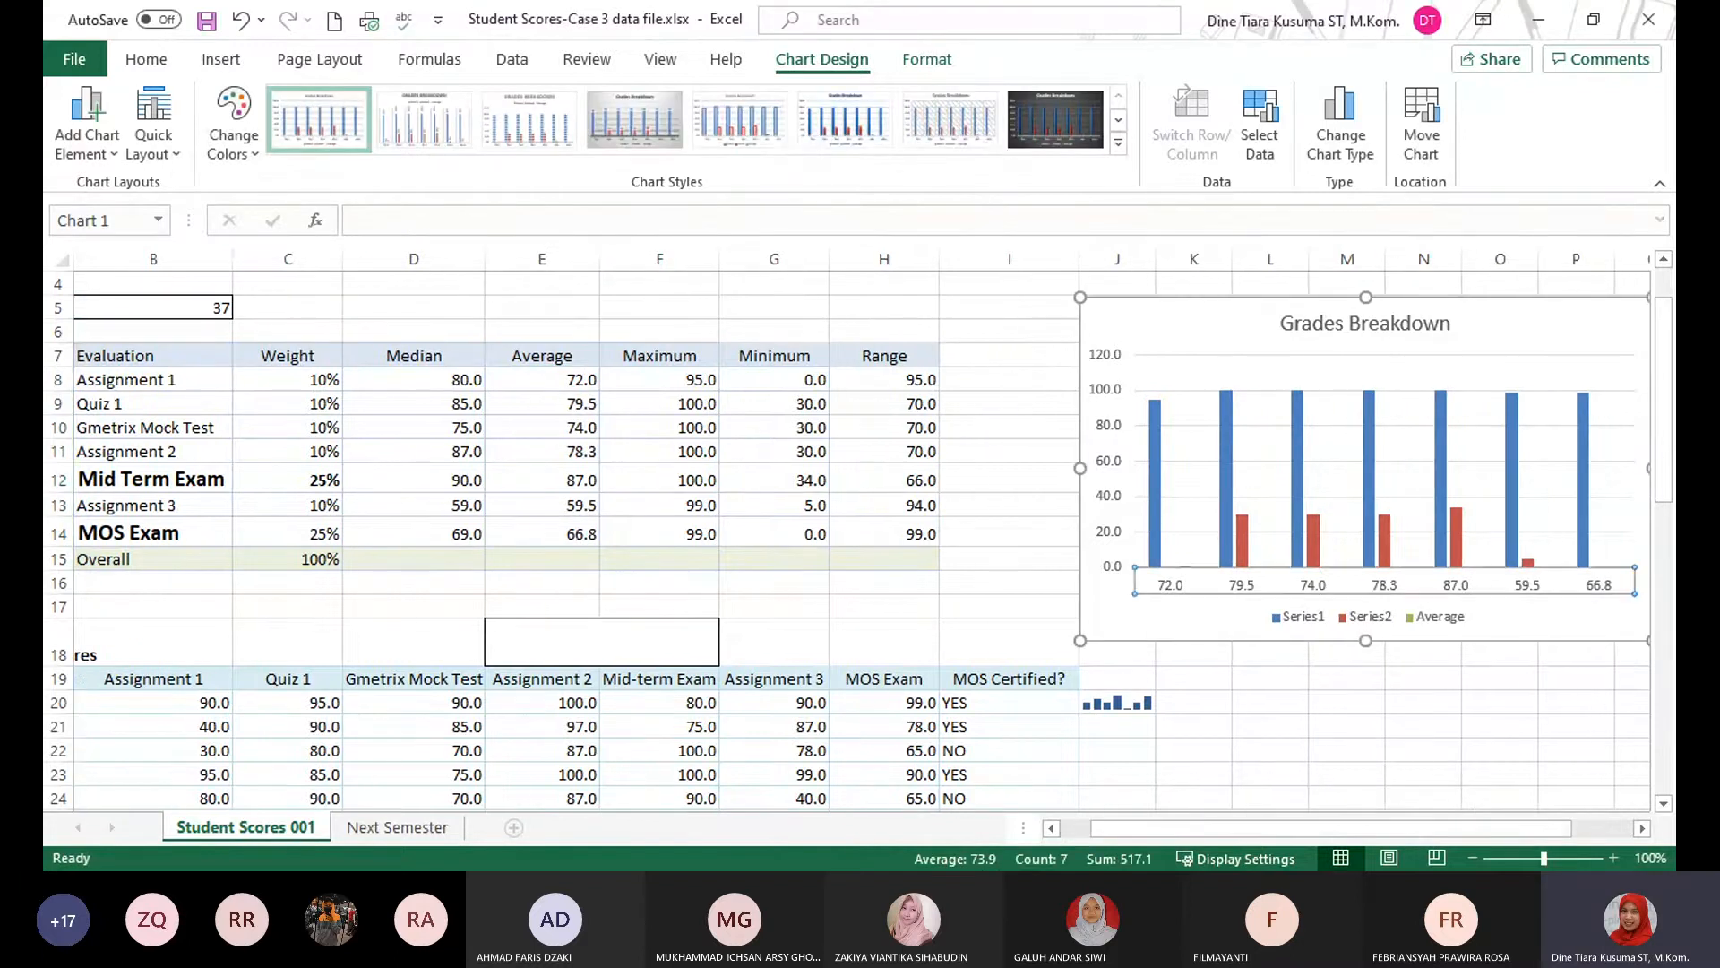
left_click(1192, 575)
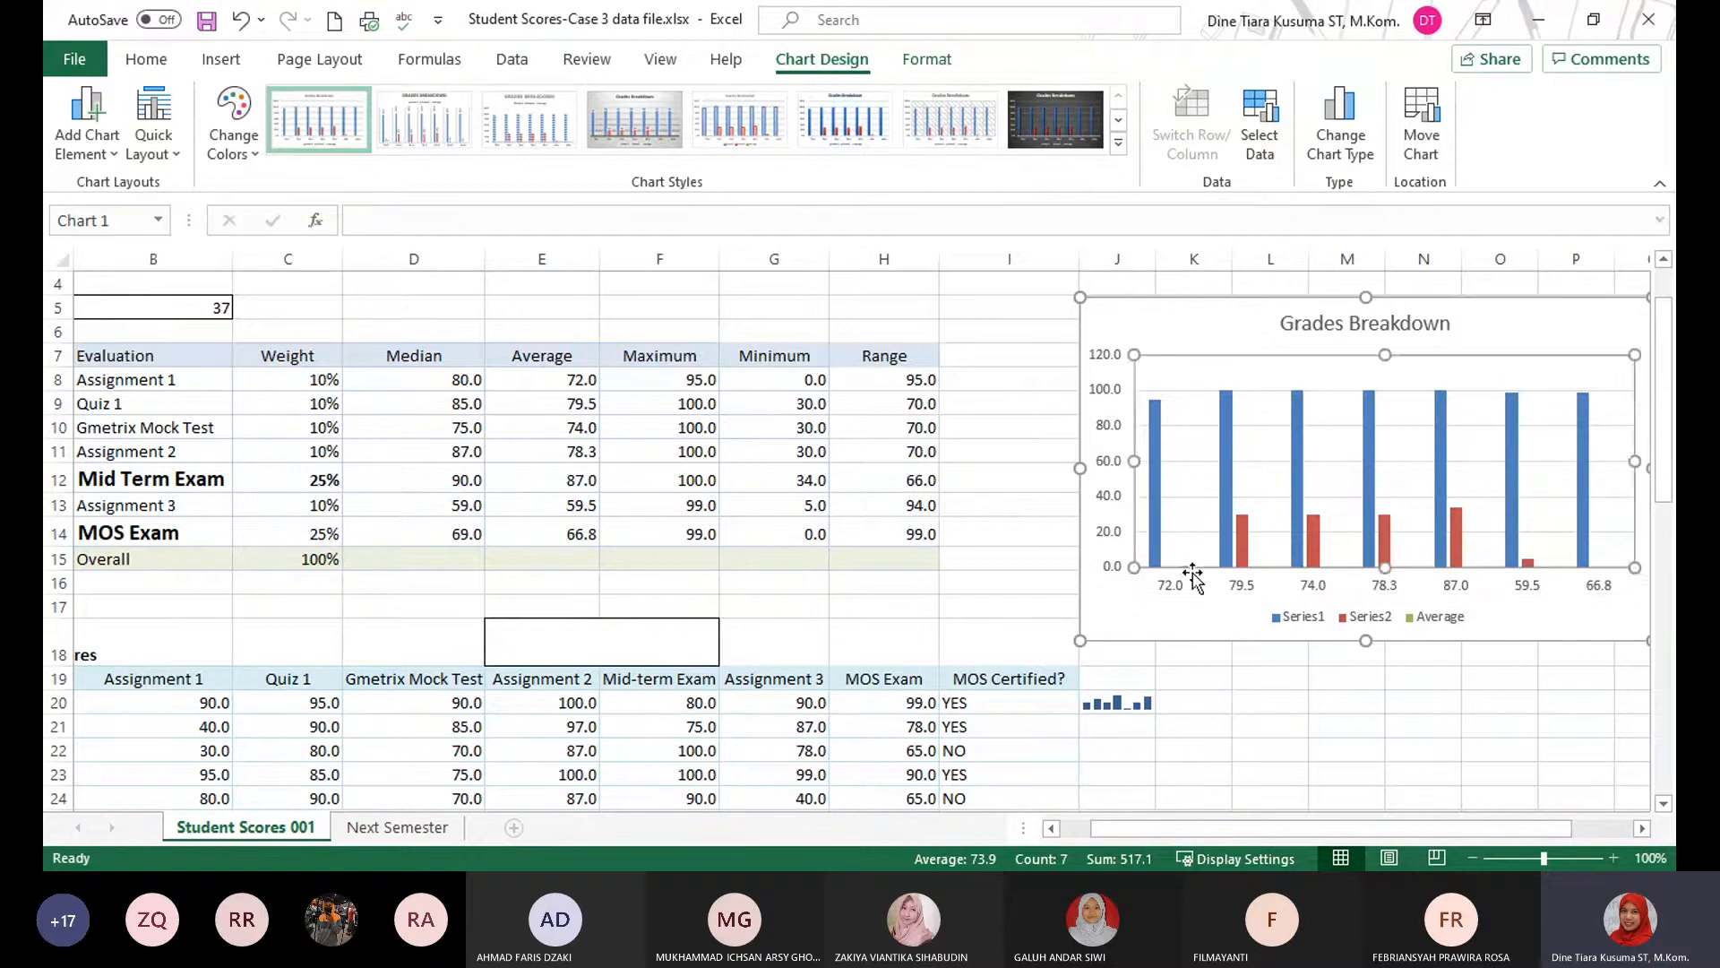
left_click(1185, 564)
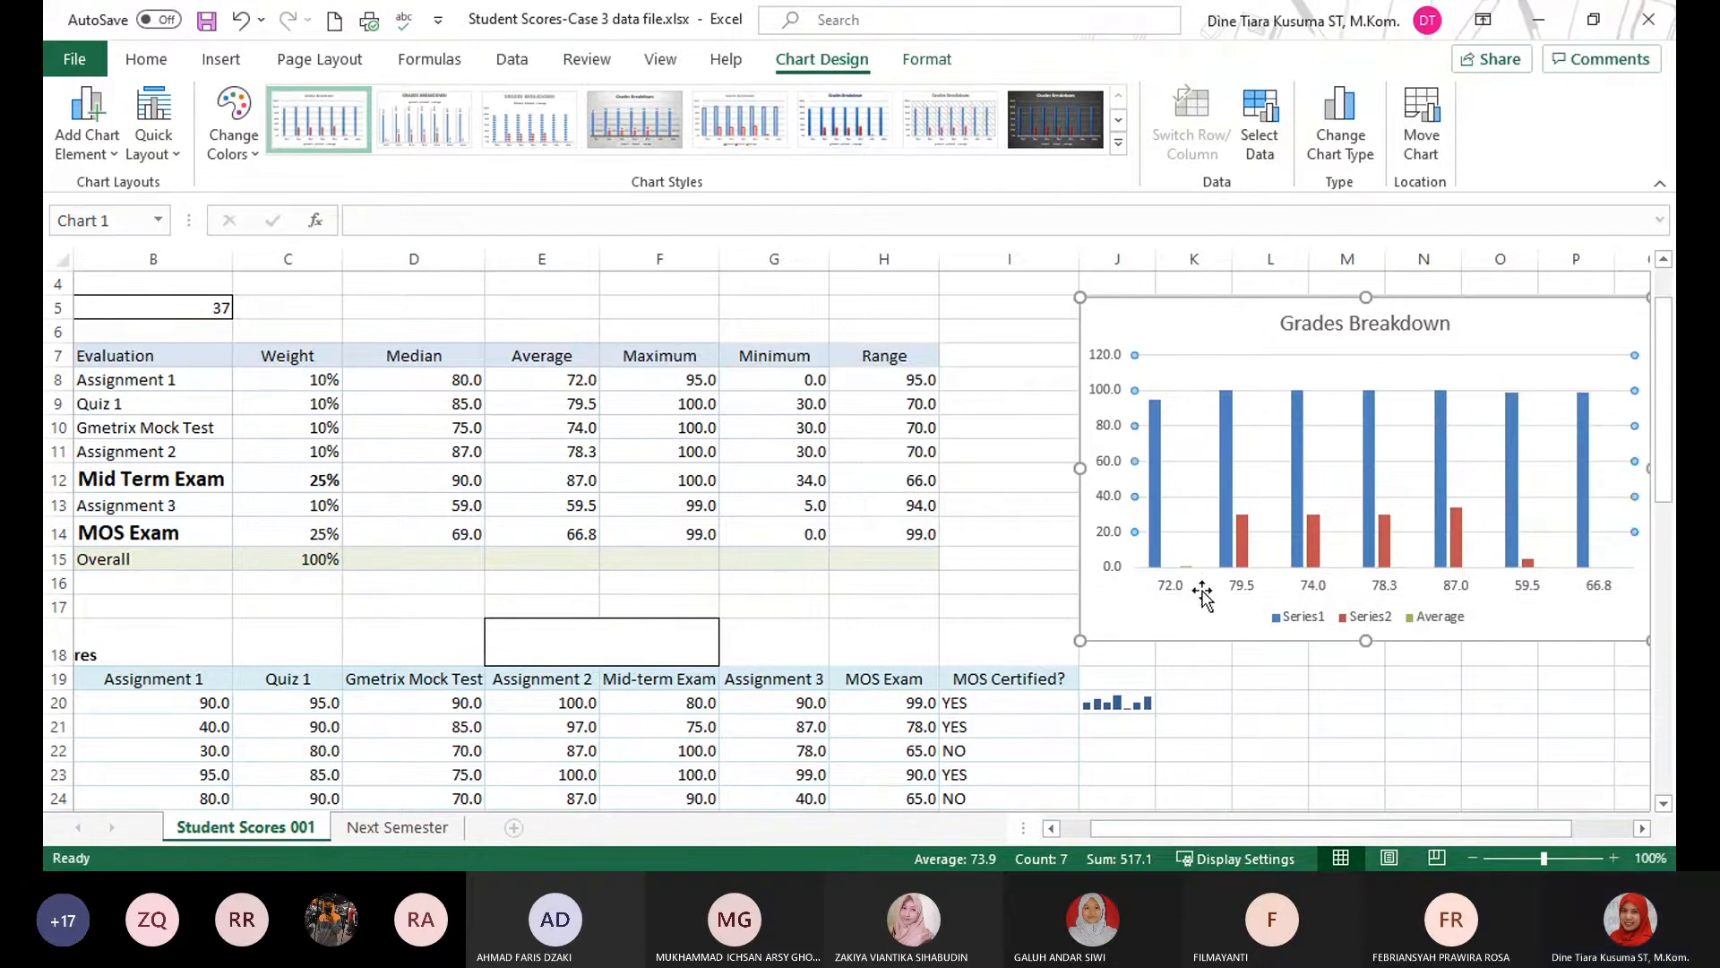
left_click(1428, 620)
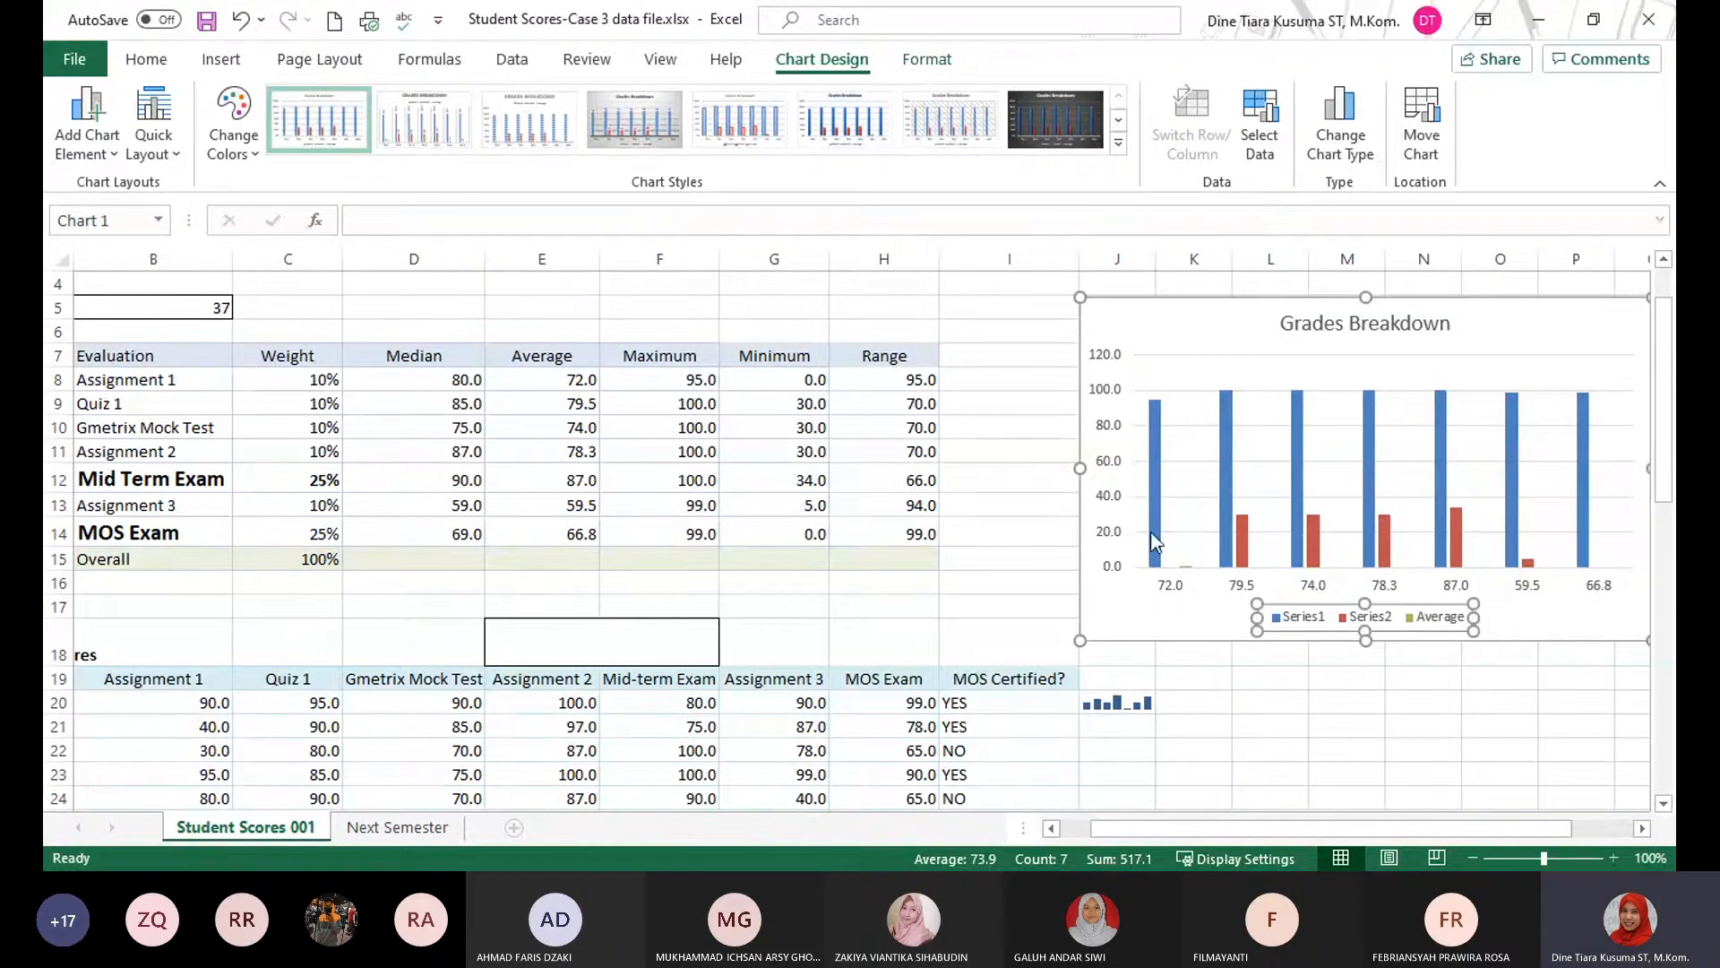
left_click(1190, 572)
double_click(1157, 471)
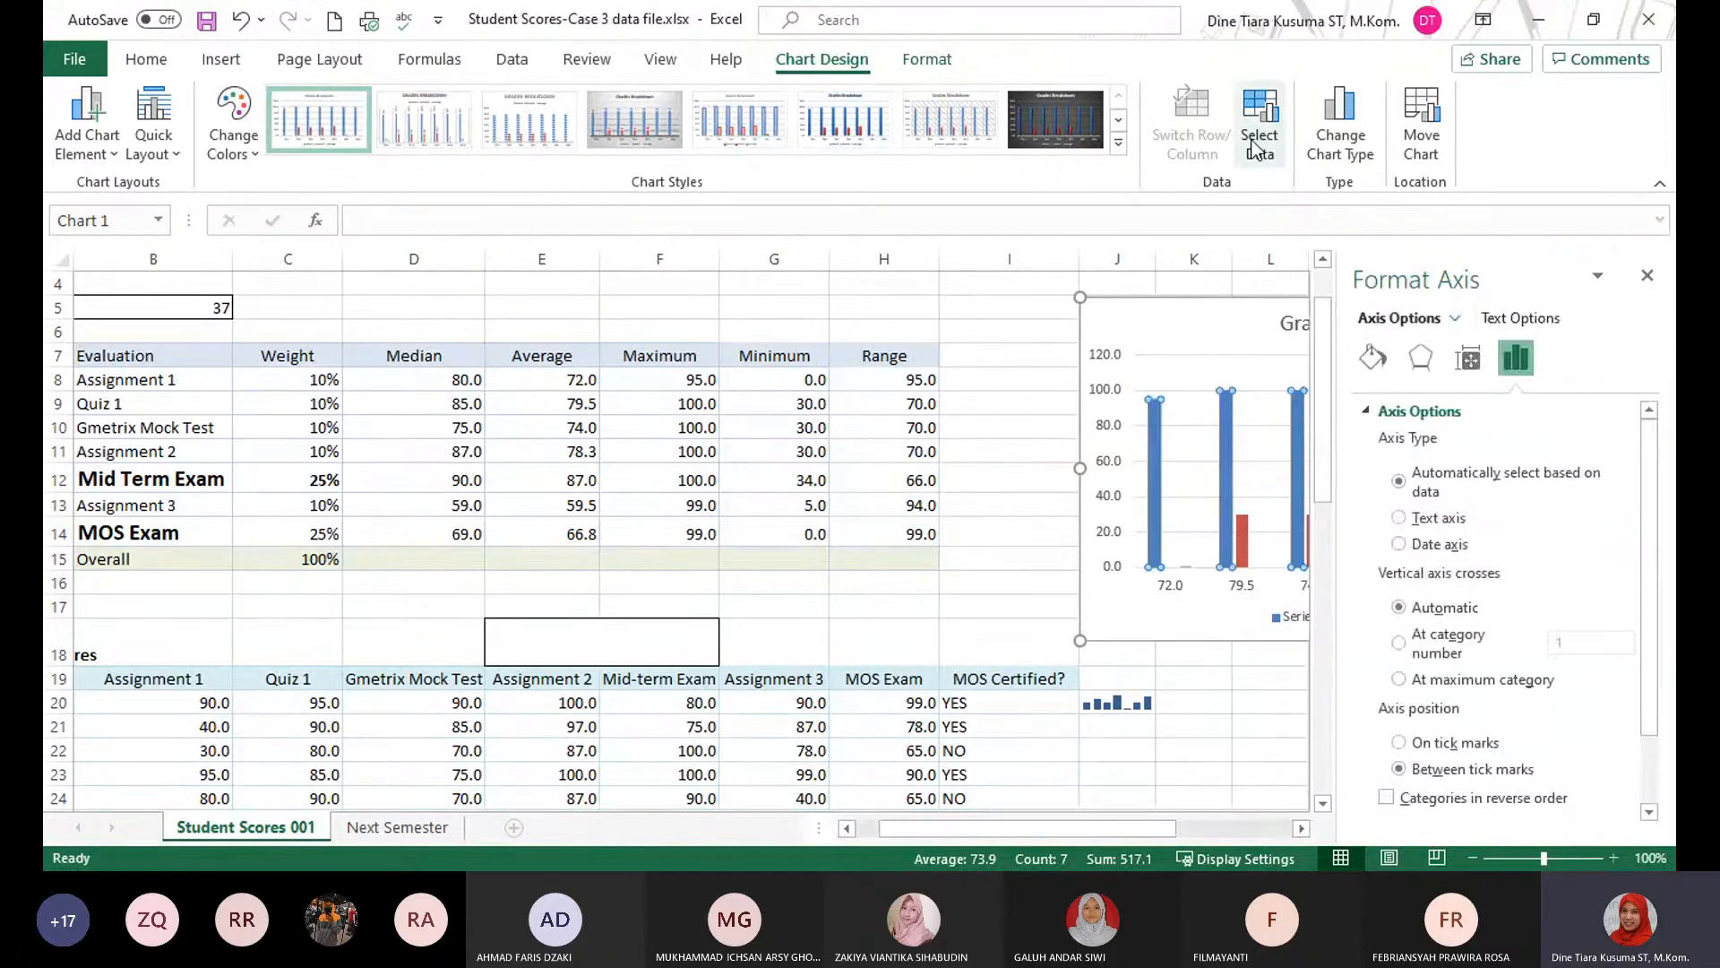
Edit the Average series so its values come from E8:E14, and dismiss the chart formatting options.
left_click(1273, 156)
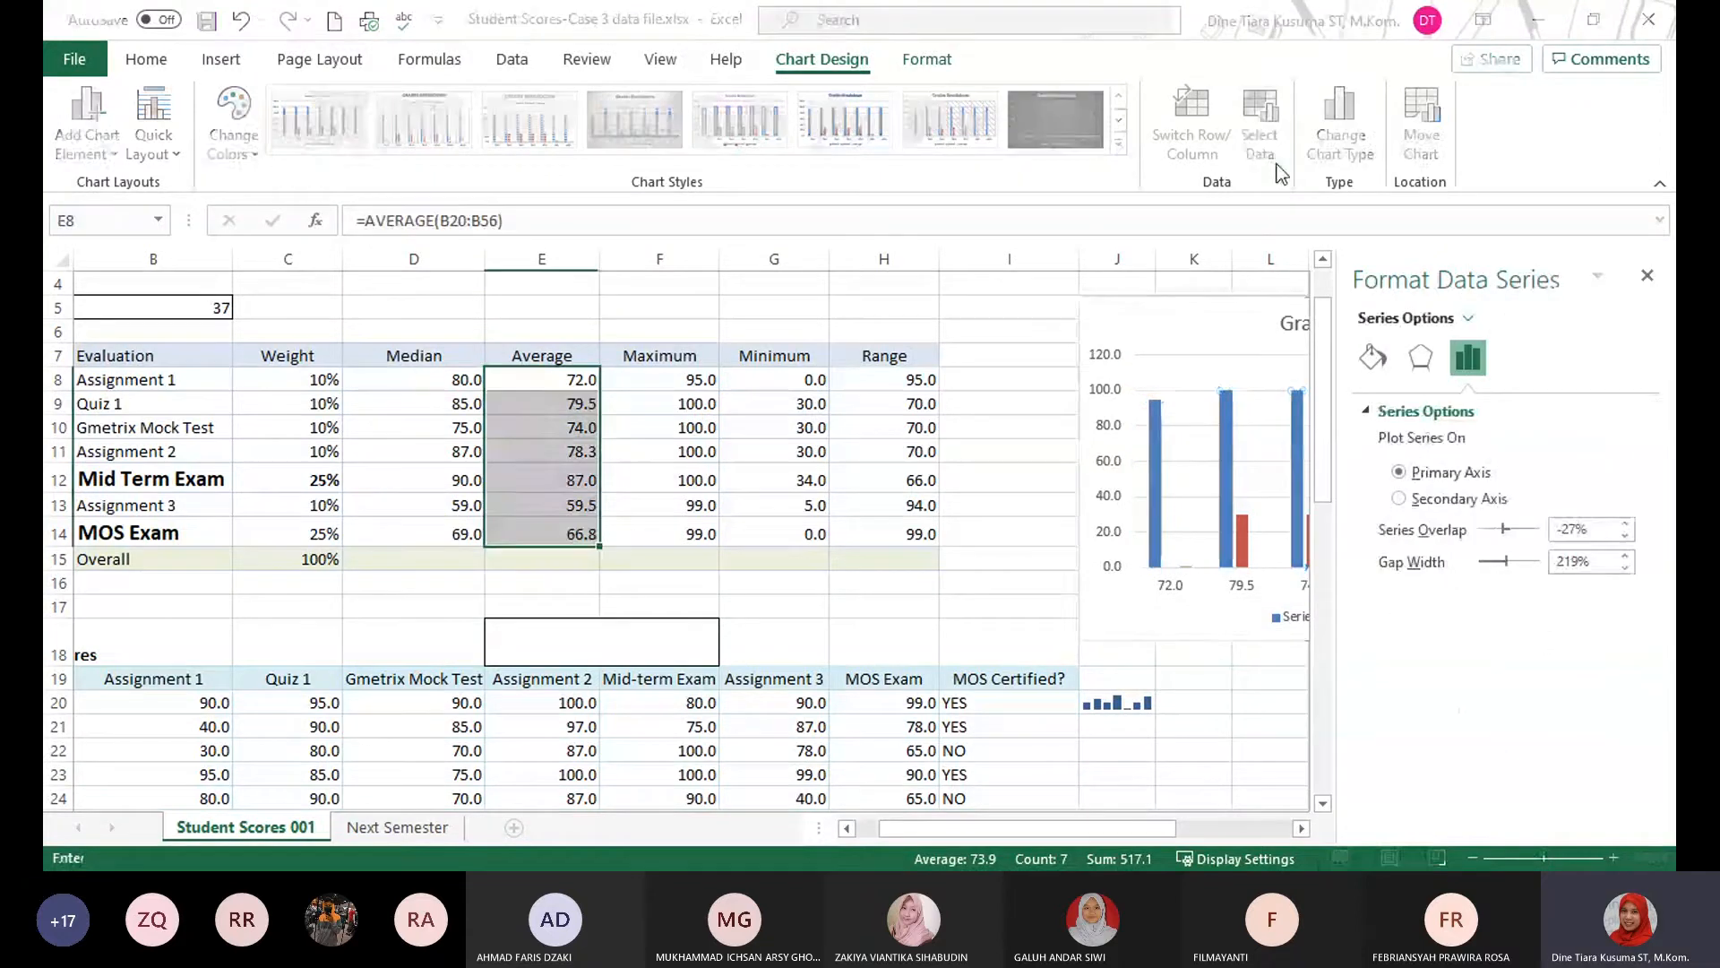
left_click(976, 507)
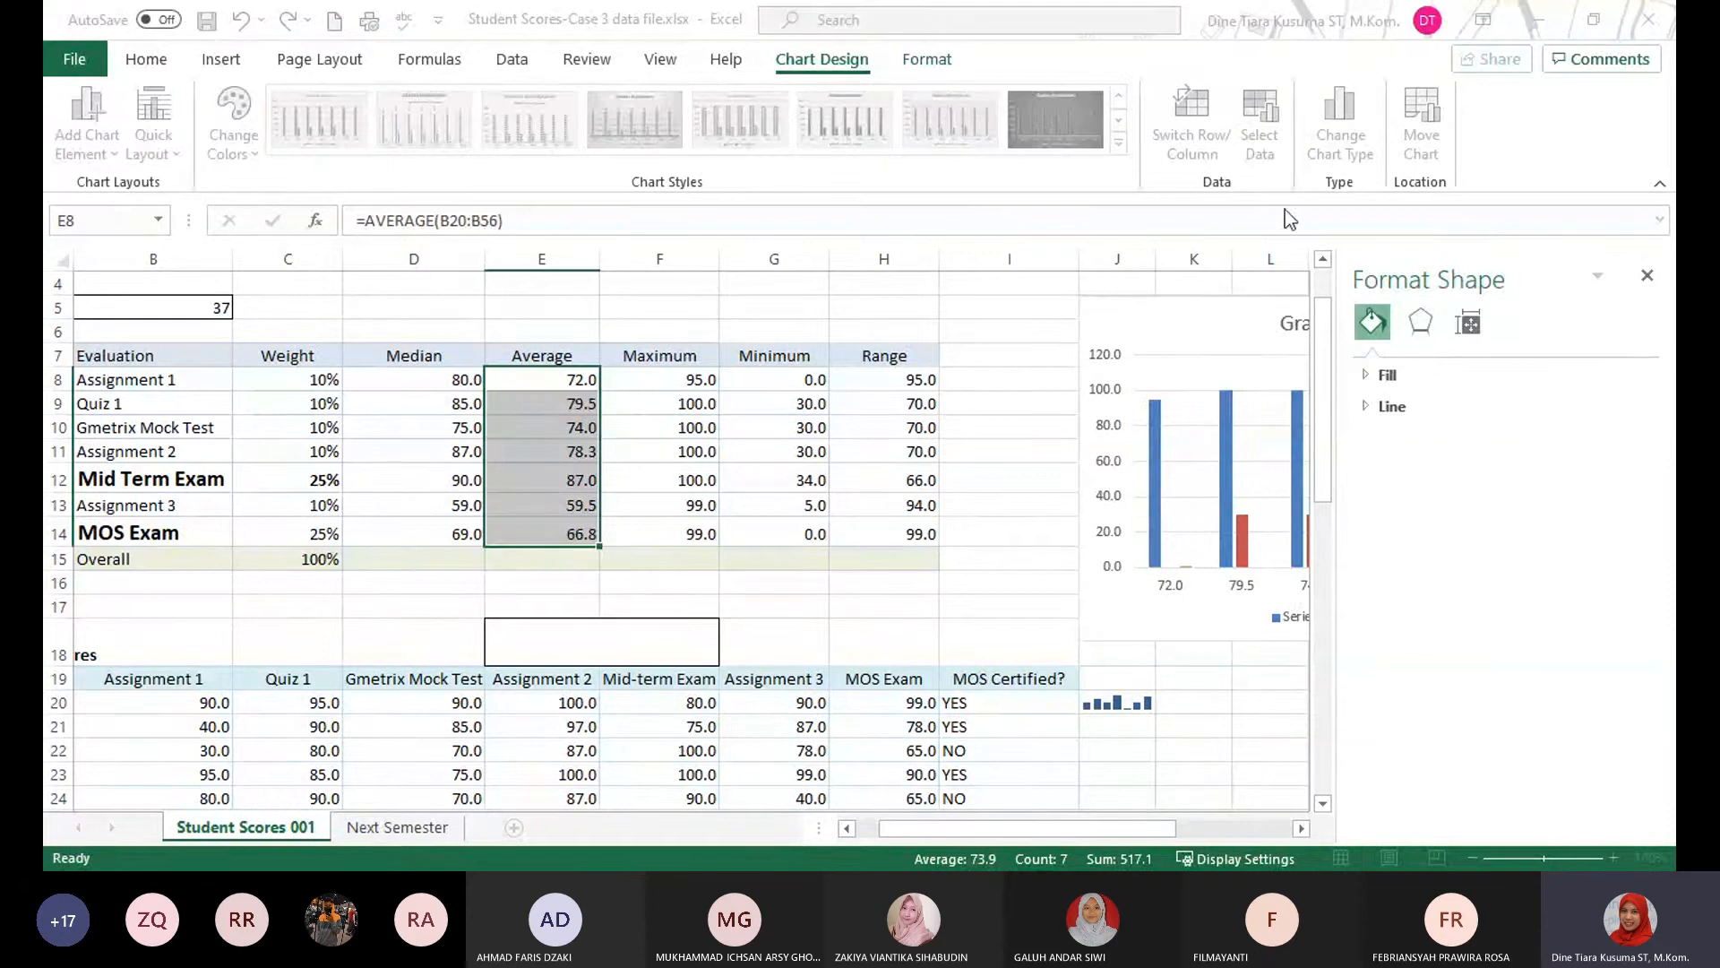
left_click(876, 396)
left_click_drag(542, 379, 560, 534)
left_click(1253, 500)
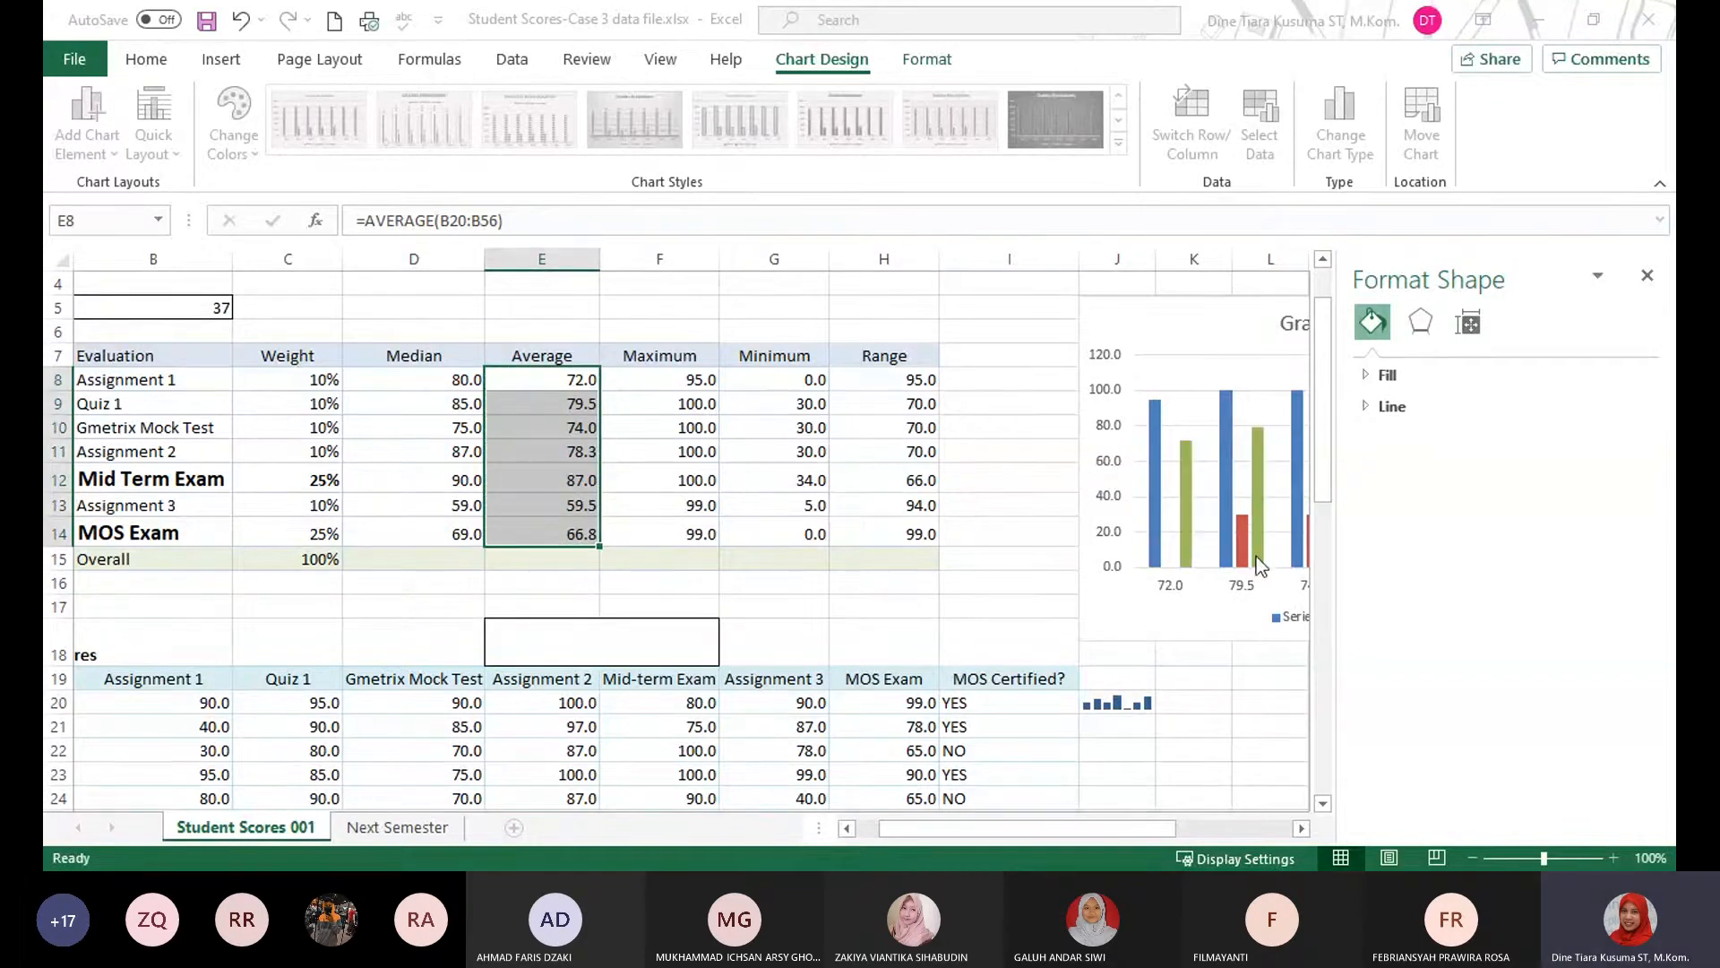
left_click(1296, 620)
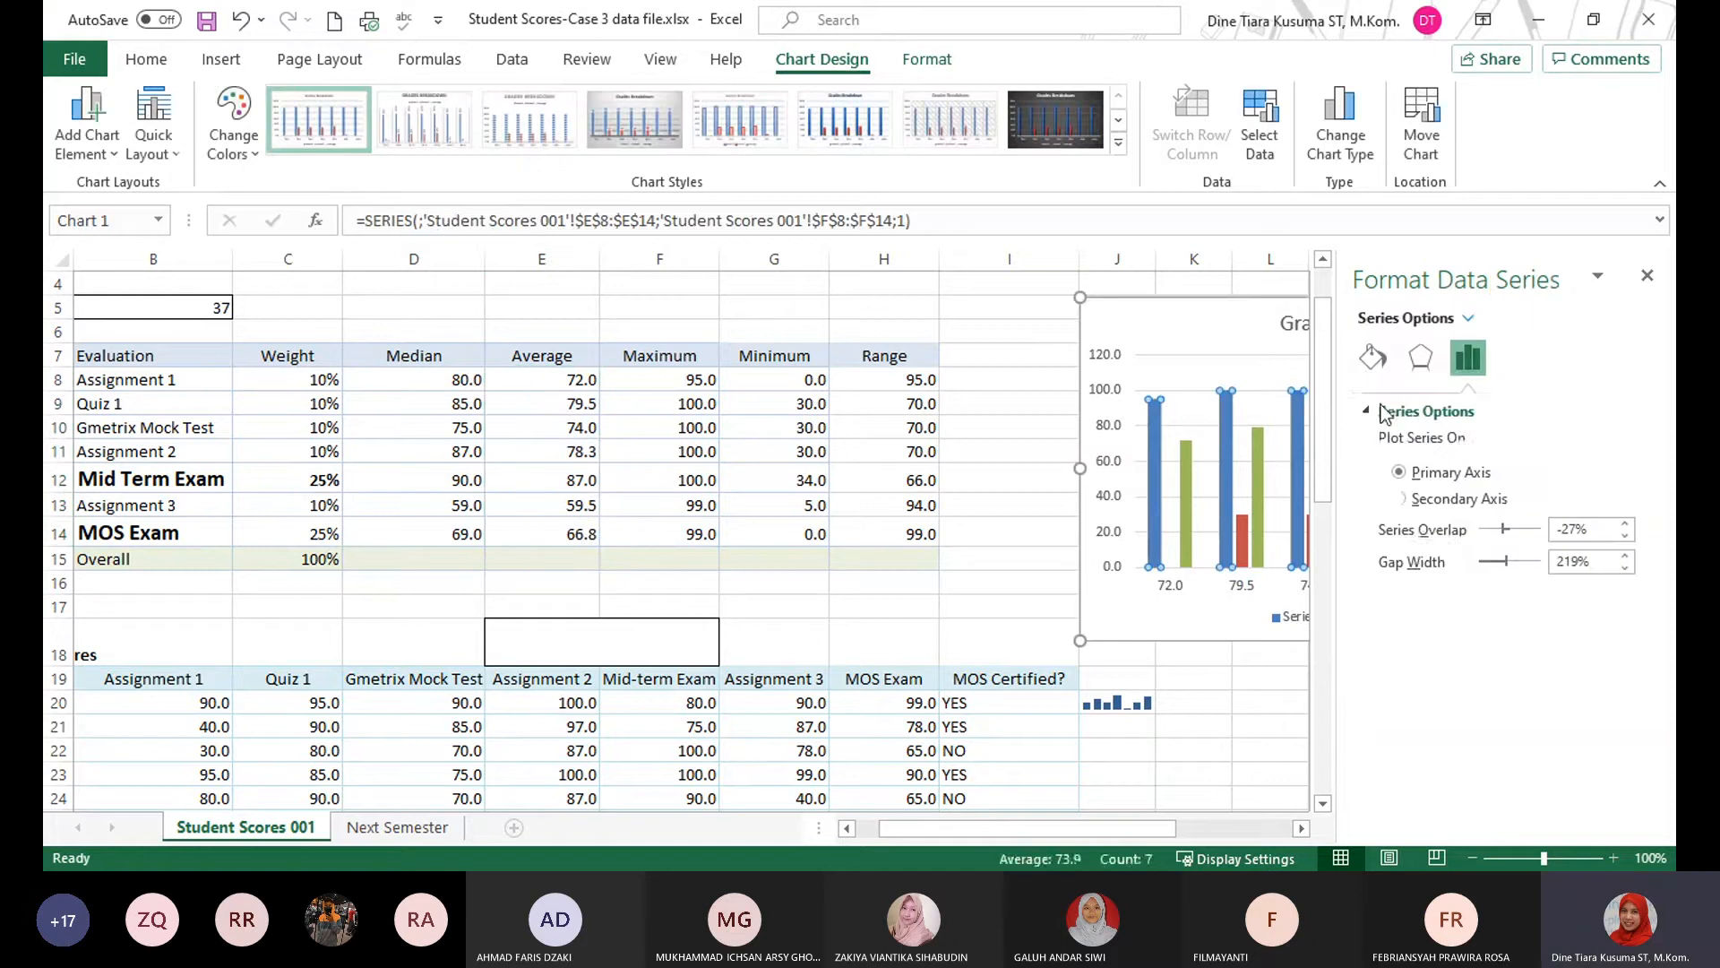
left_click(1647, 275)
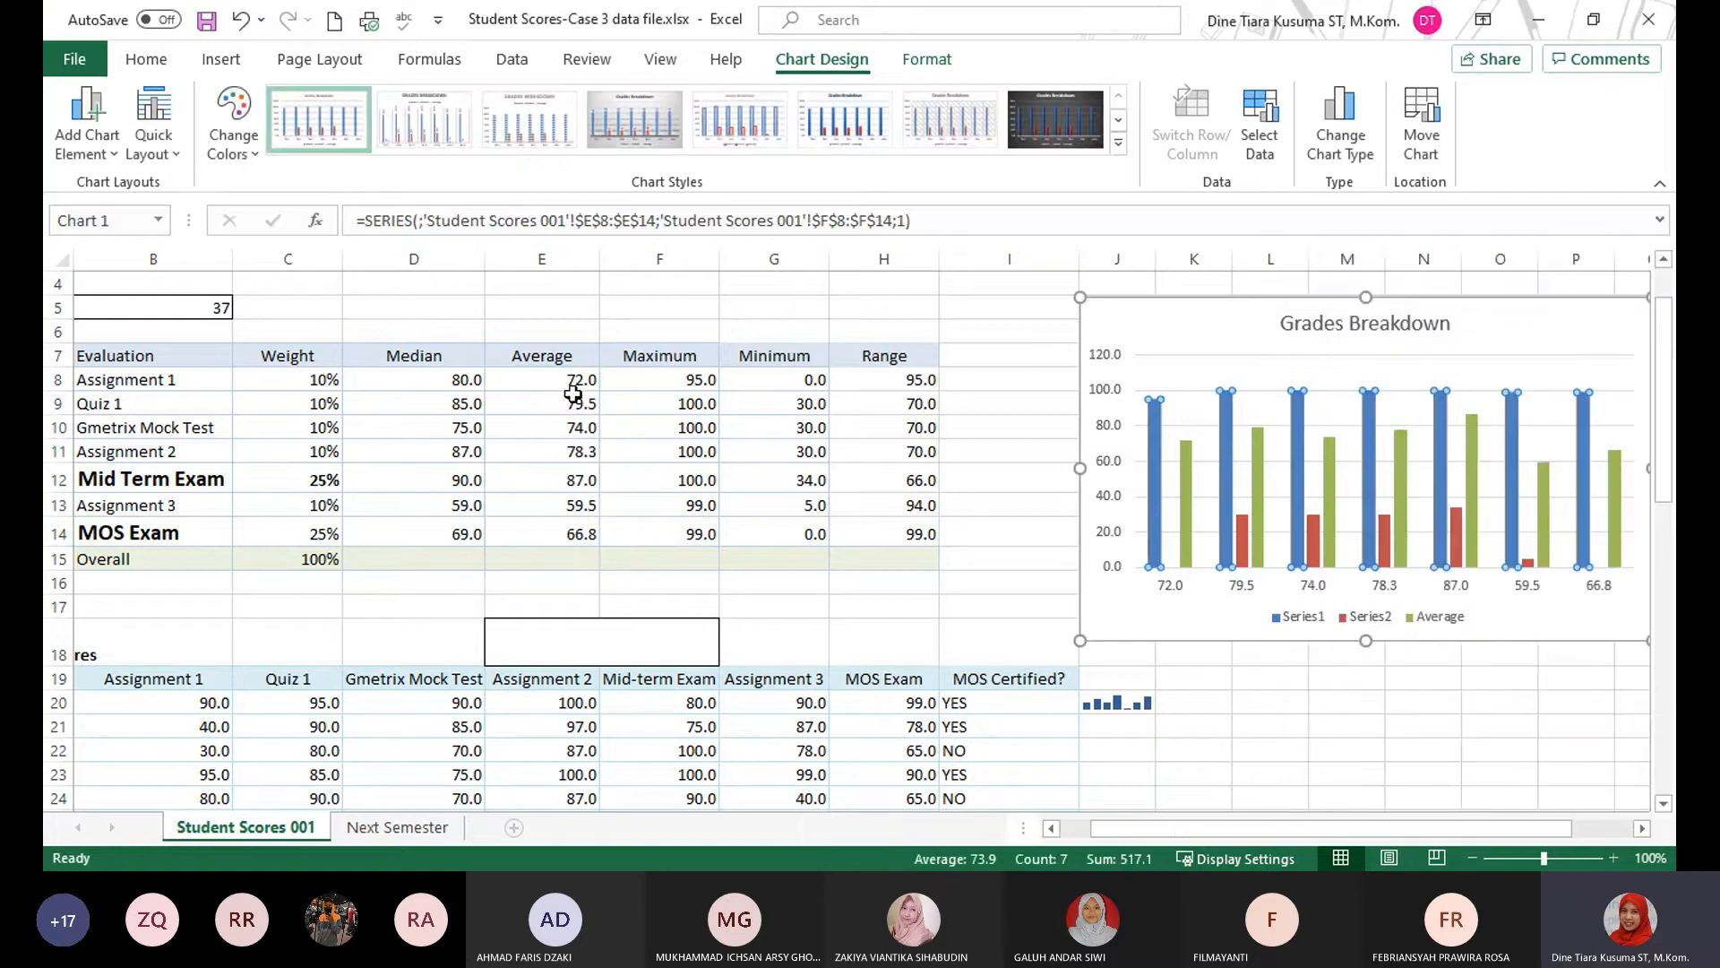
Undo the Average series and axis label edits in the chart, restoring the sparkline in J20.
left_click(1184, 505)
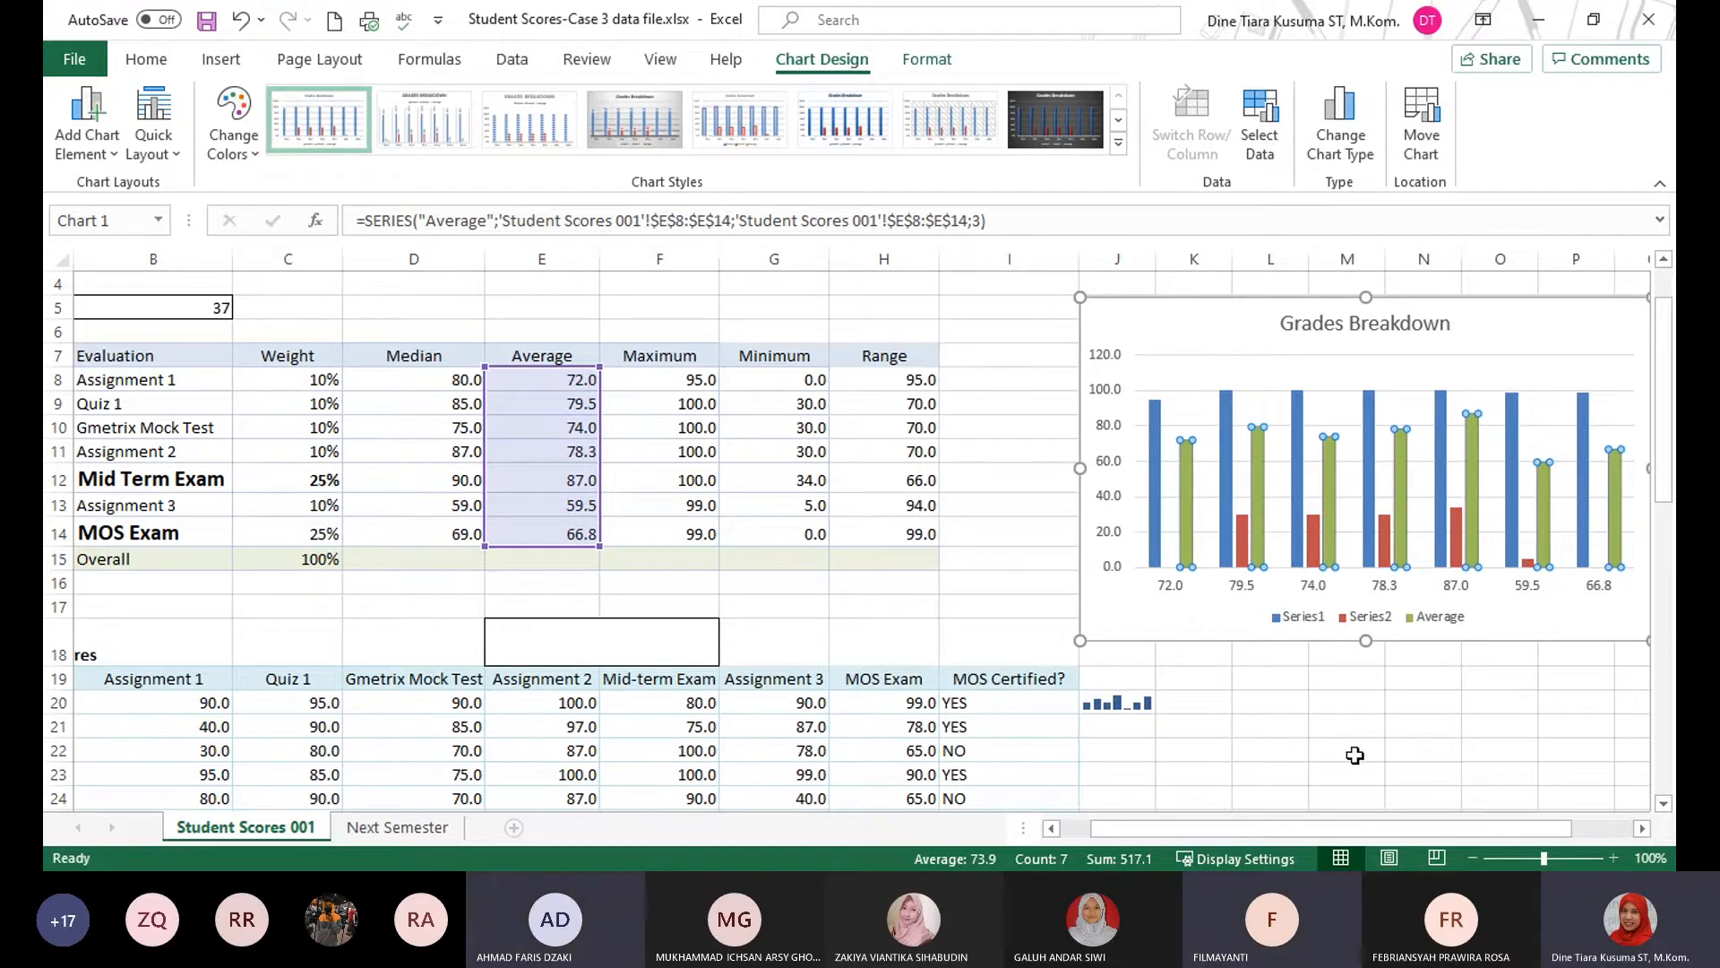
key("ctrl+z")
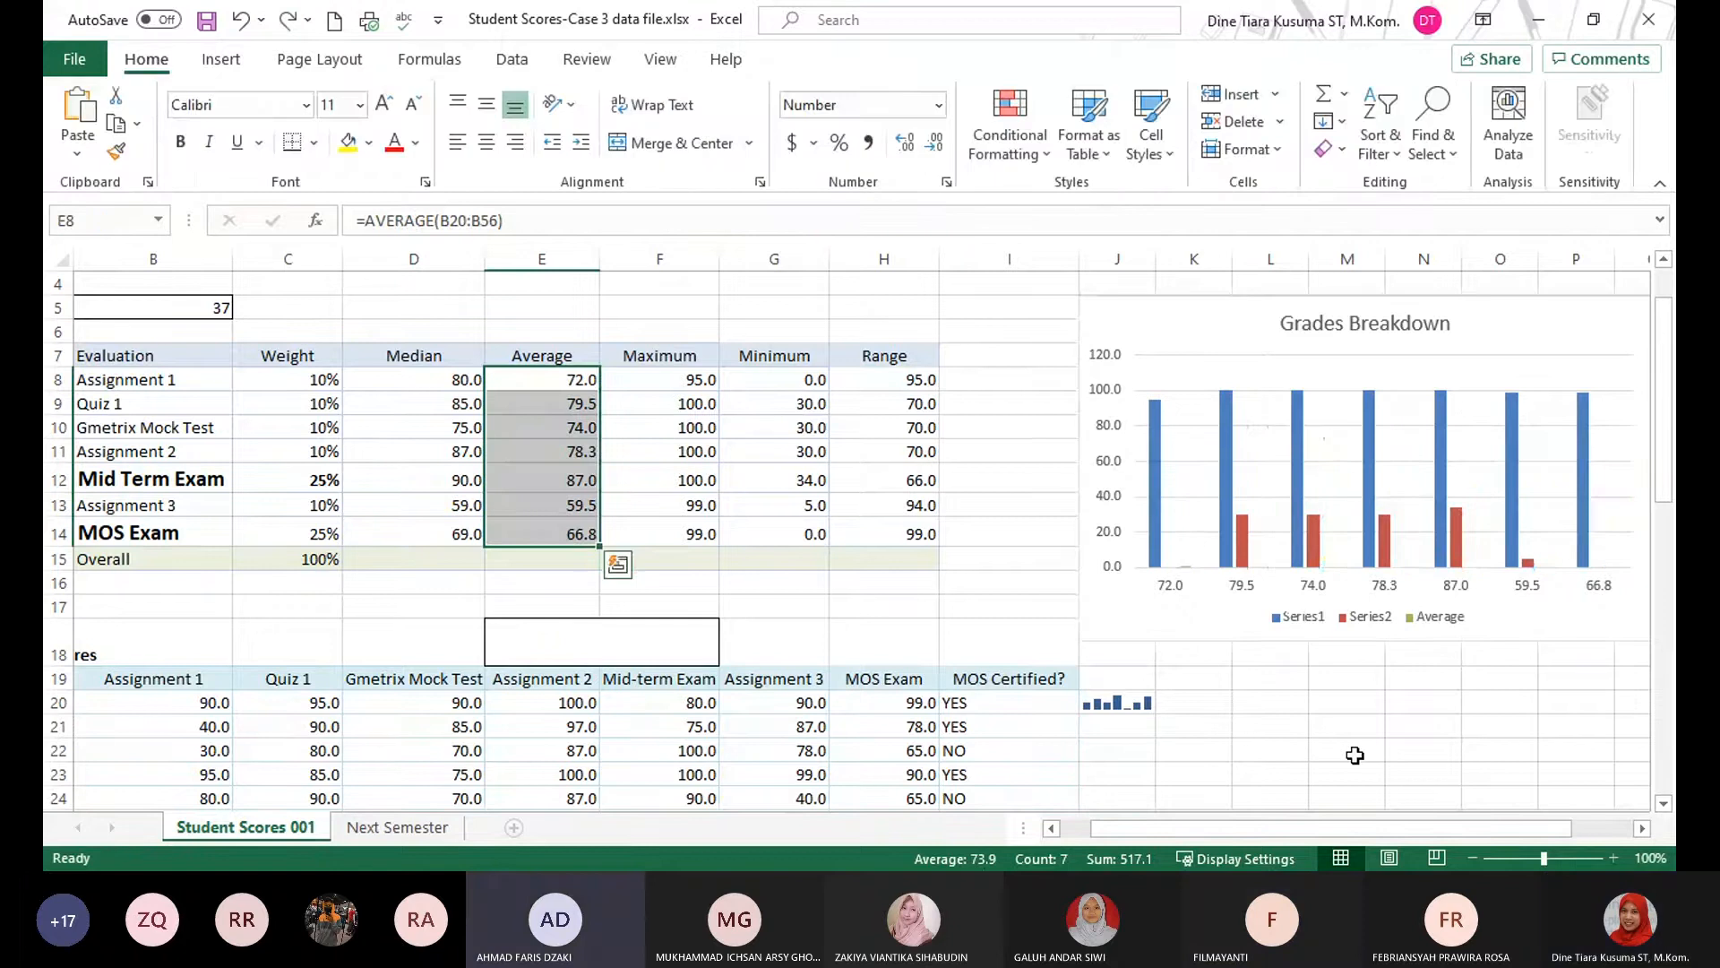
key("ctrl+z")
key("ctrl+z")
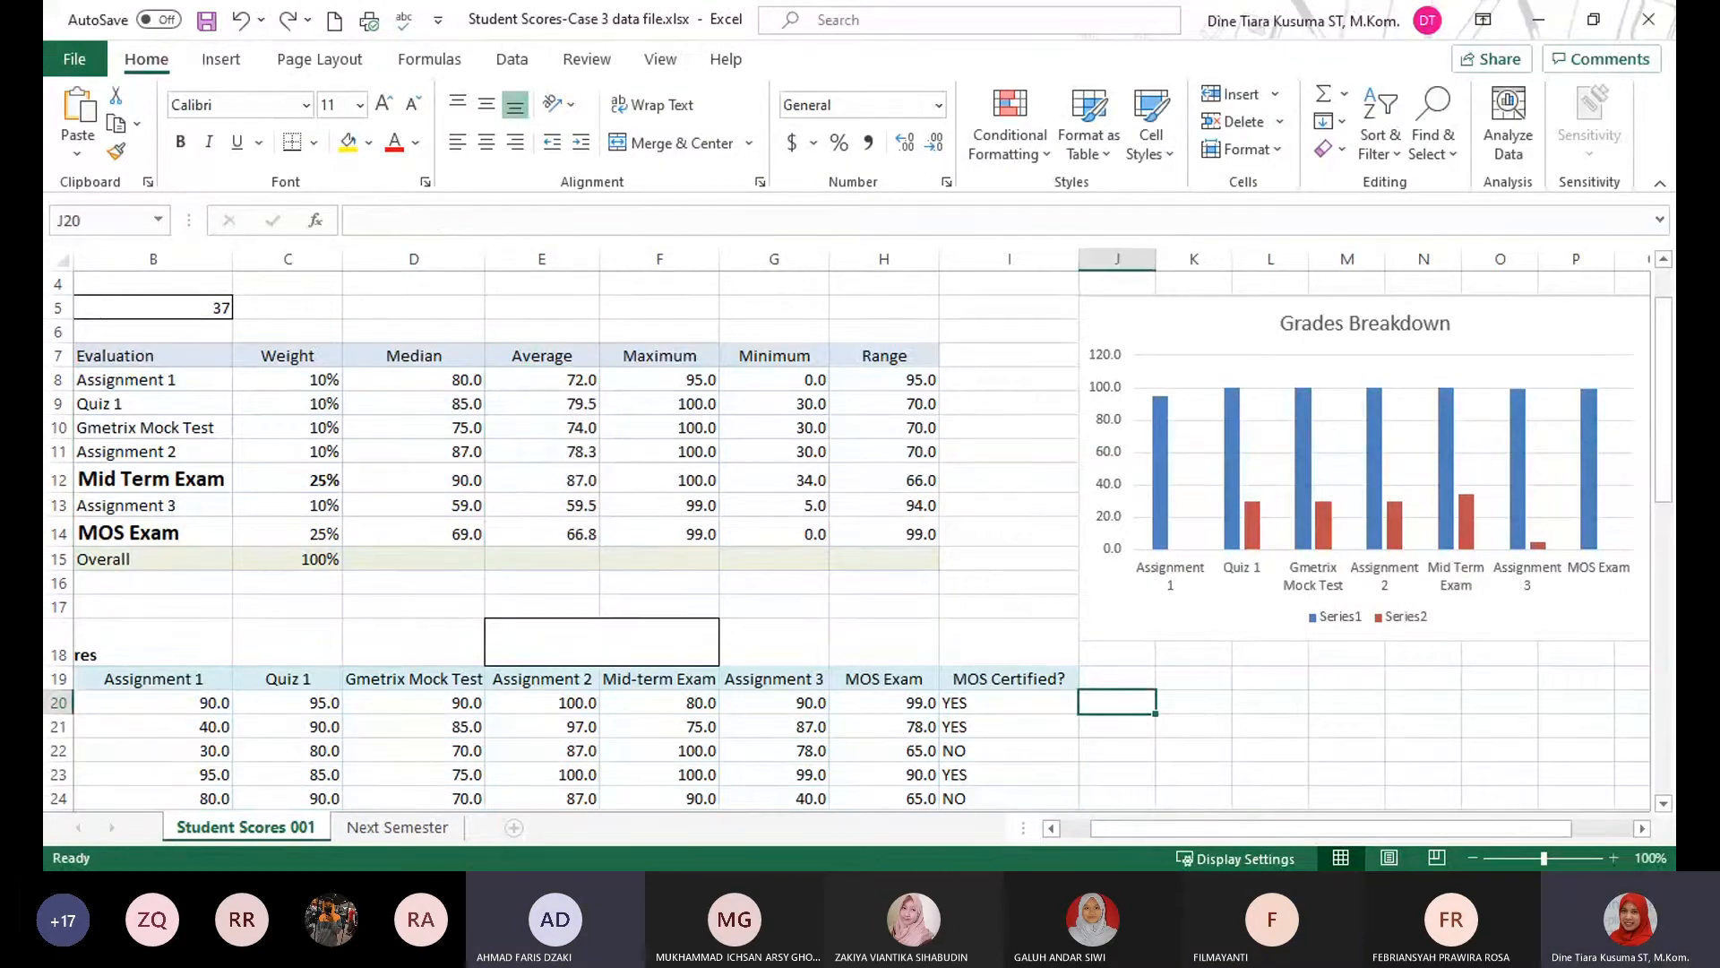
left_click(288, 20)
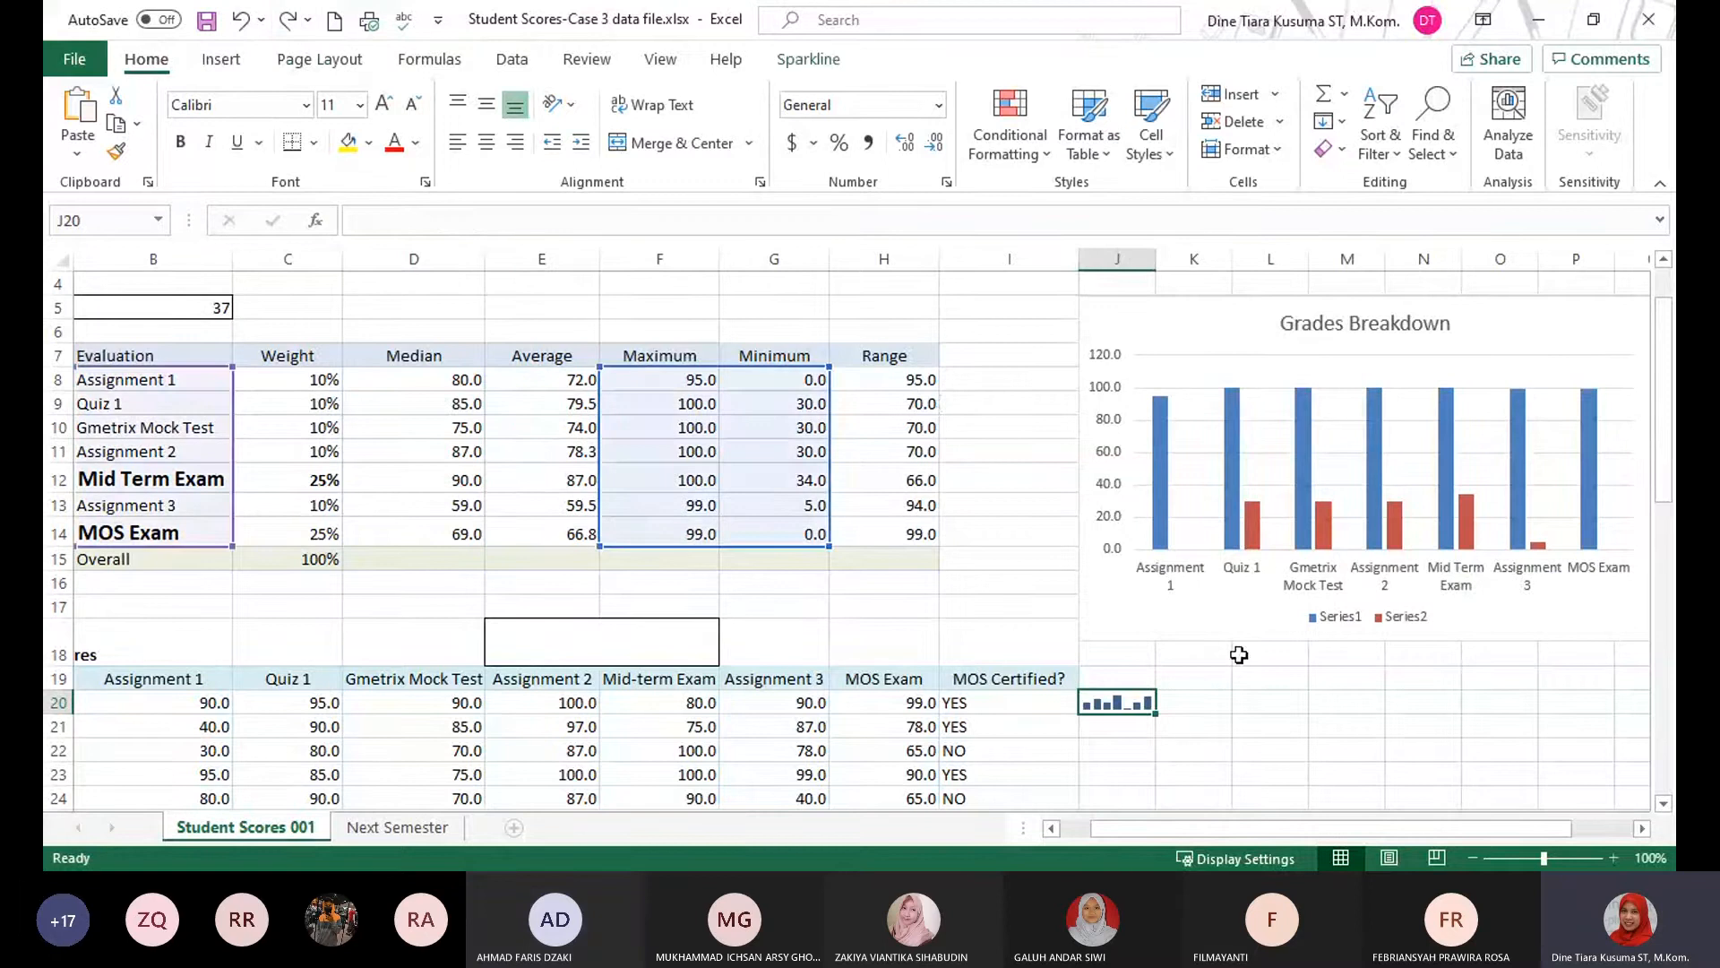
Add a new data series named Average to the Grades Breakdown chart's source data.
left_click(1425, 692)
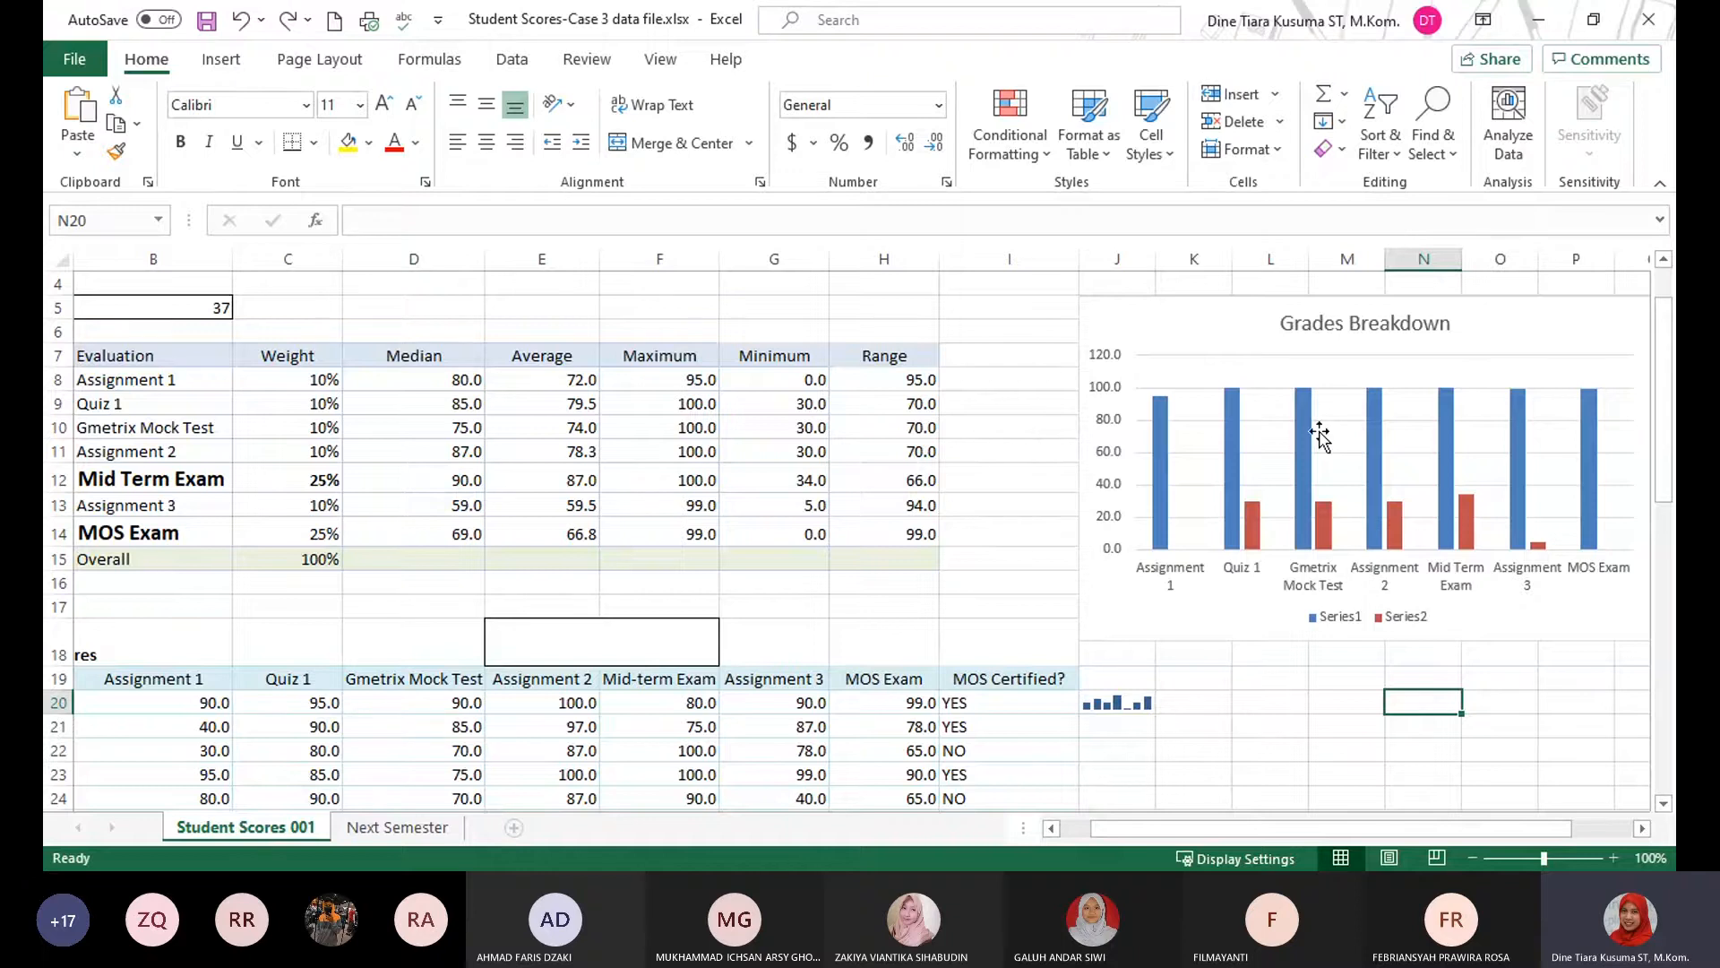
left_click(1237, 333)
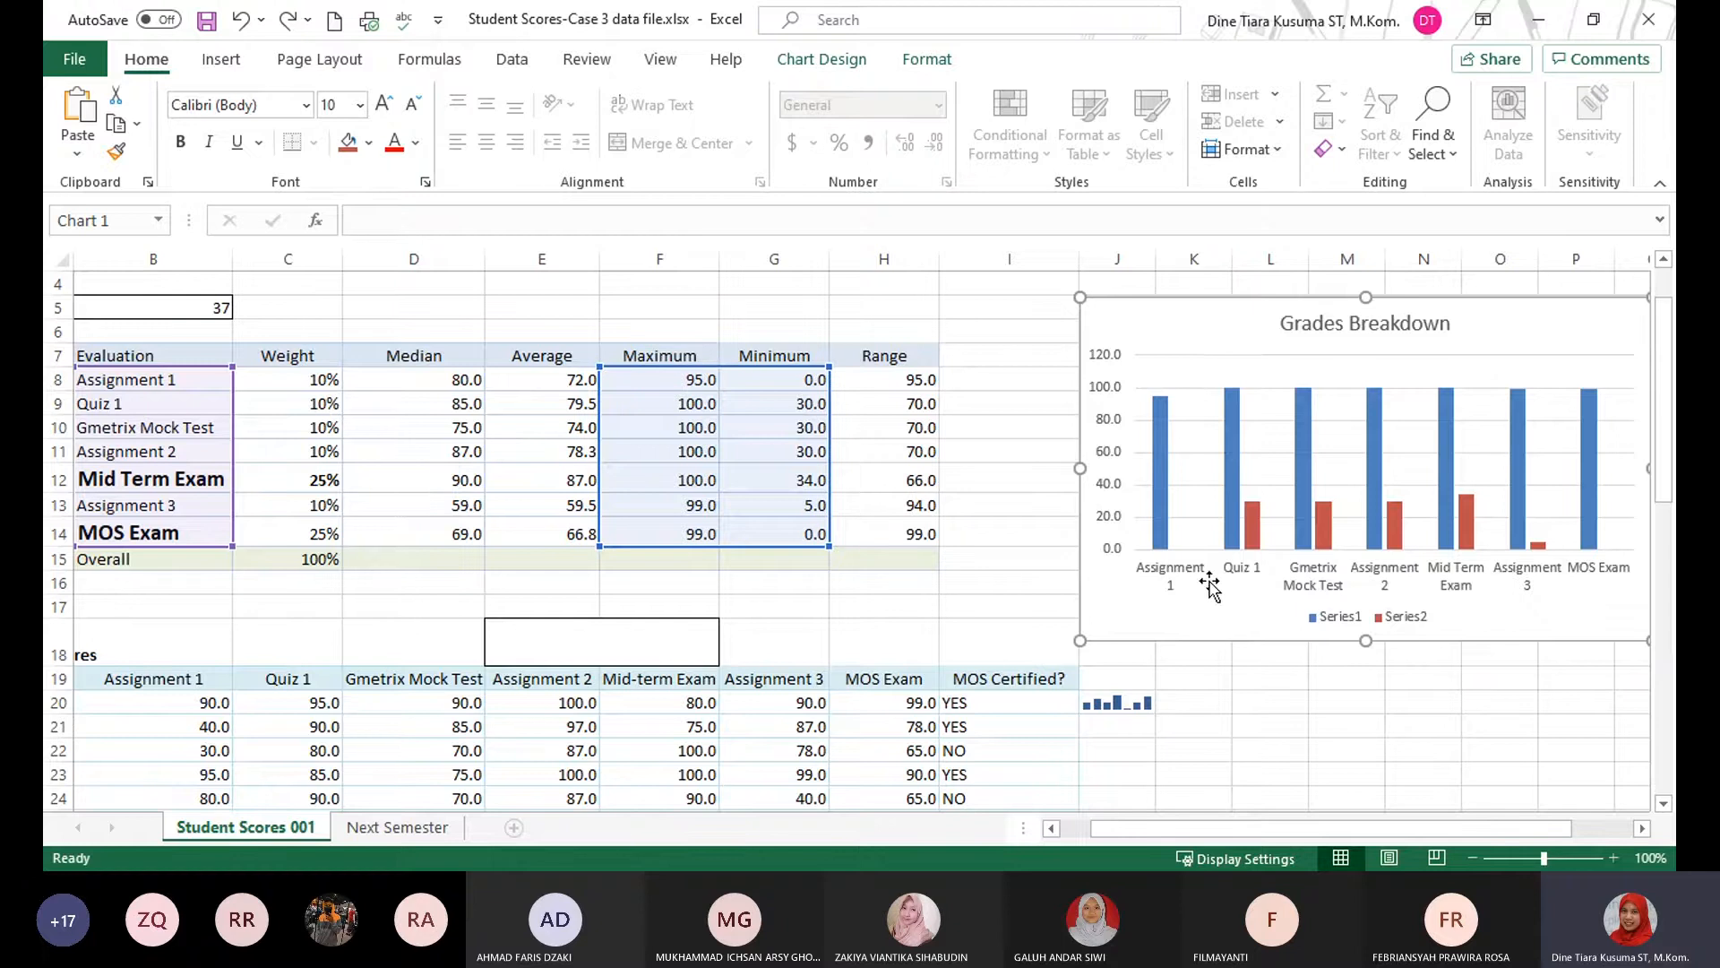
left_click(1258, 724)
left_click(1159, 332)
left_click(822, 59)
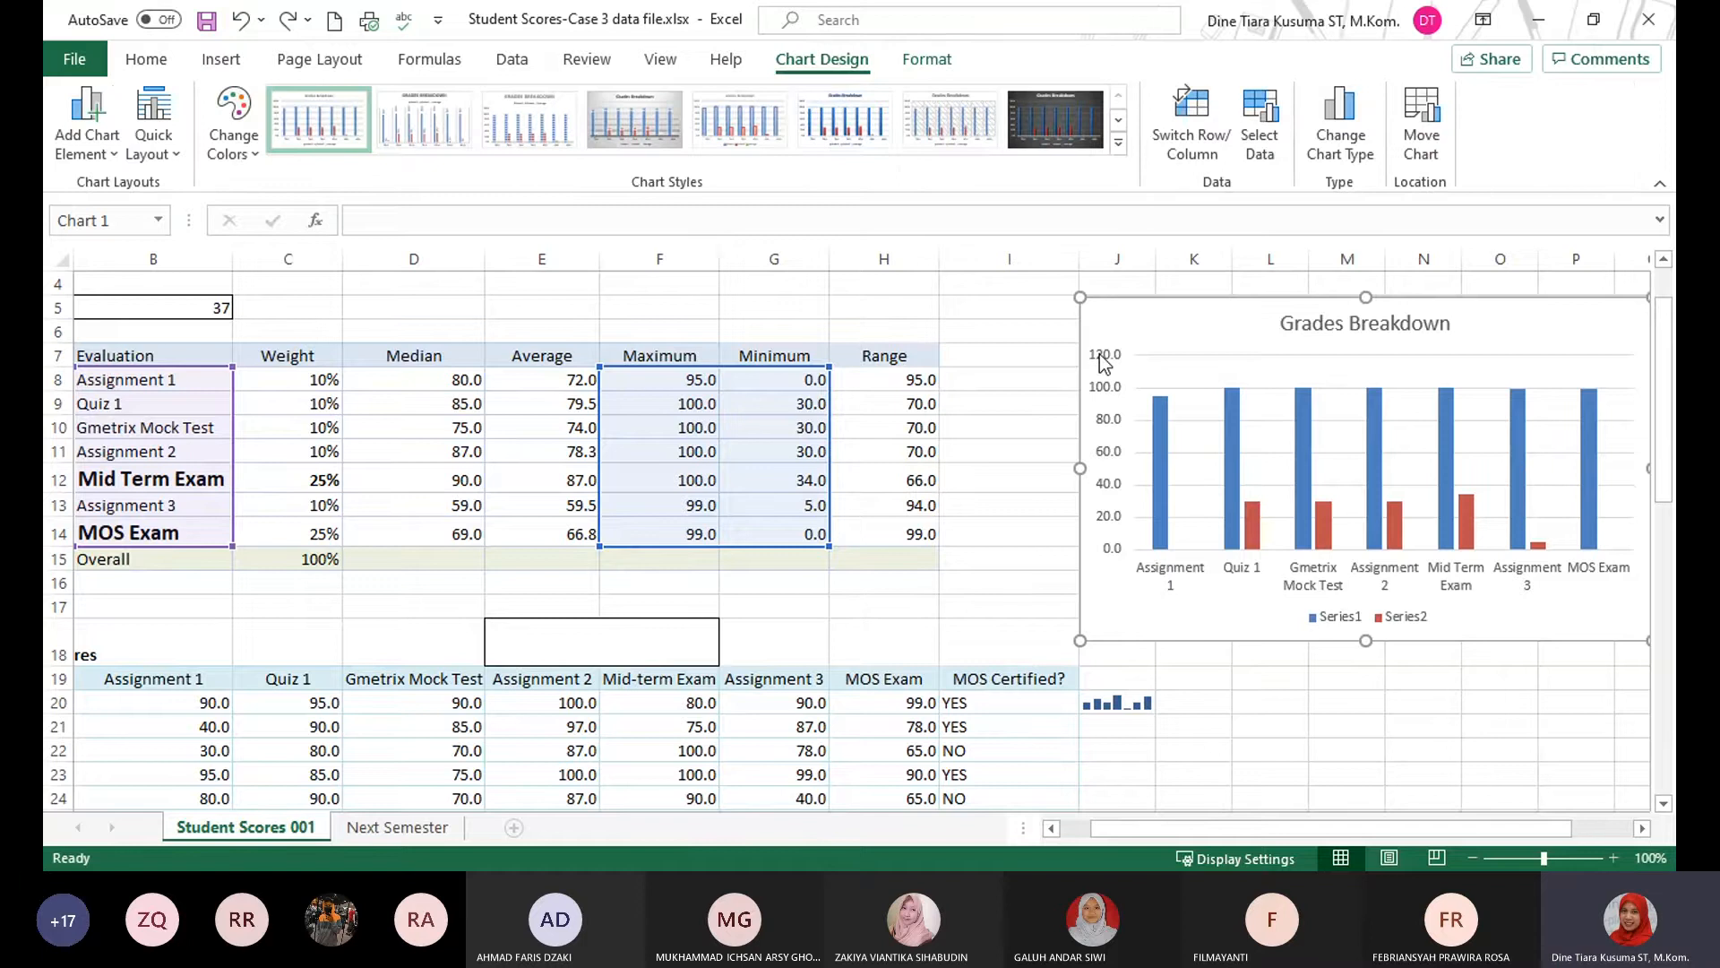
left_click(1272, 123)
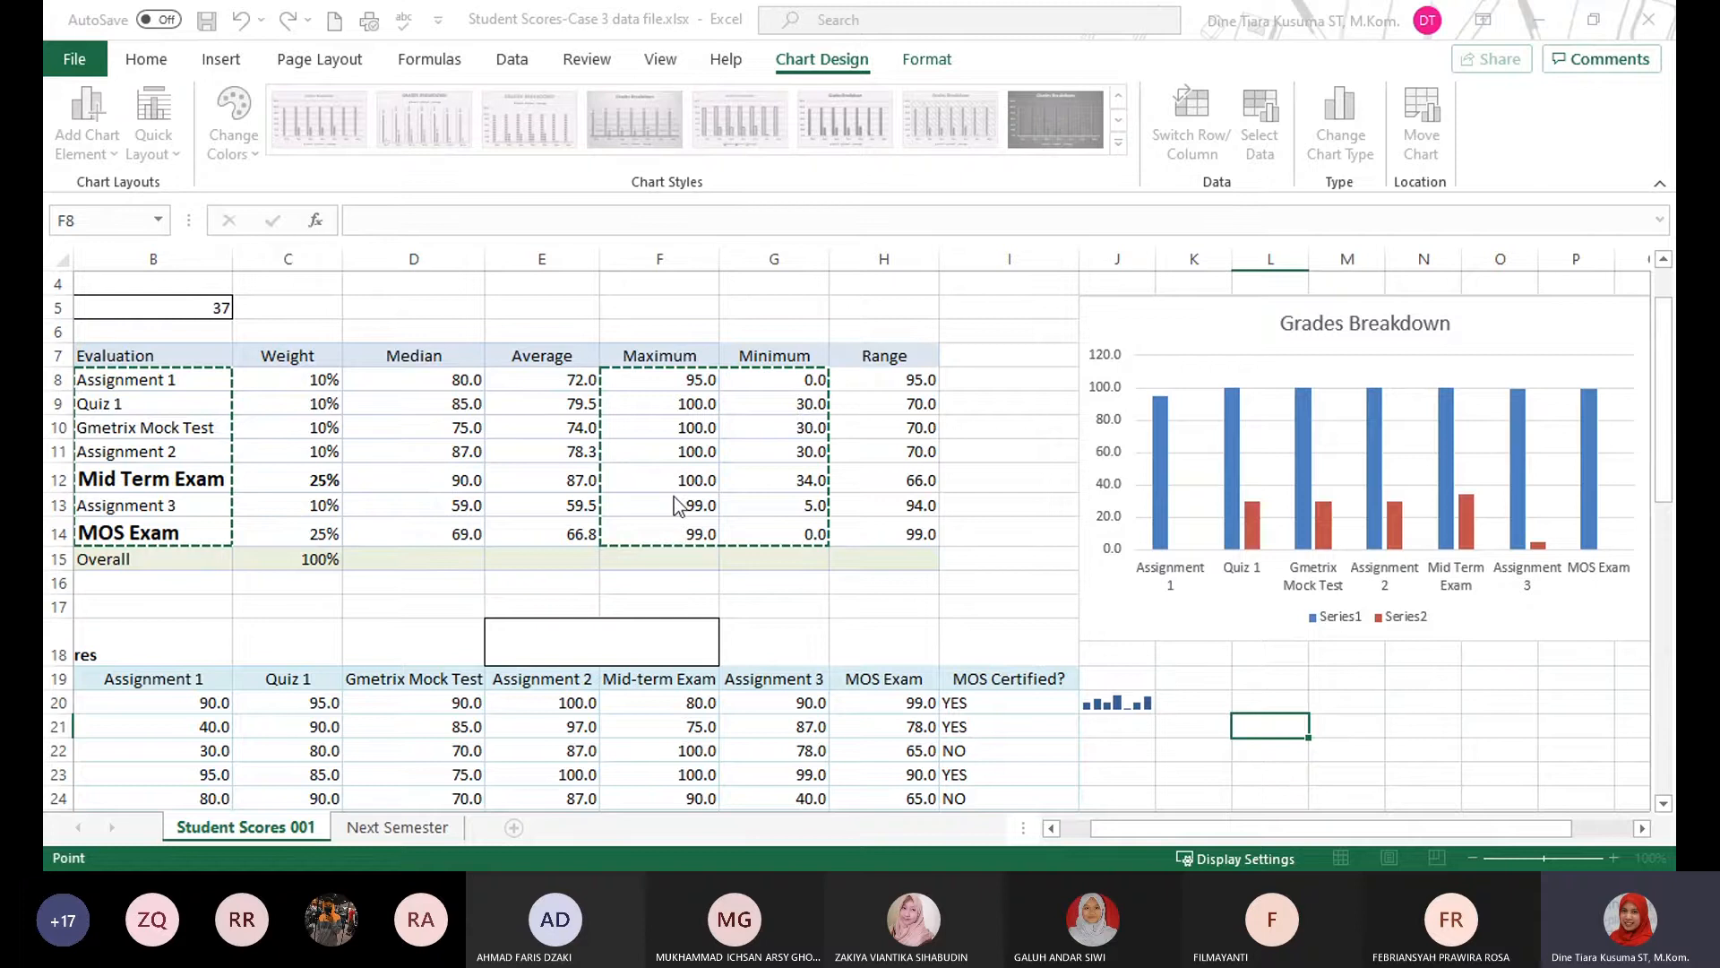
left_click(755, 635)
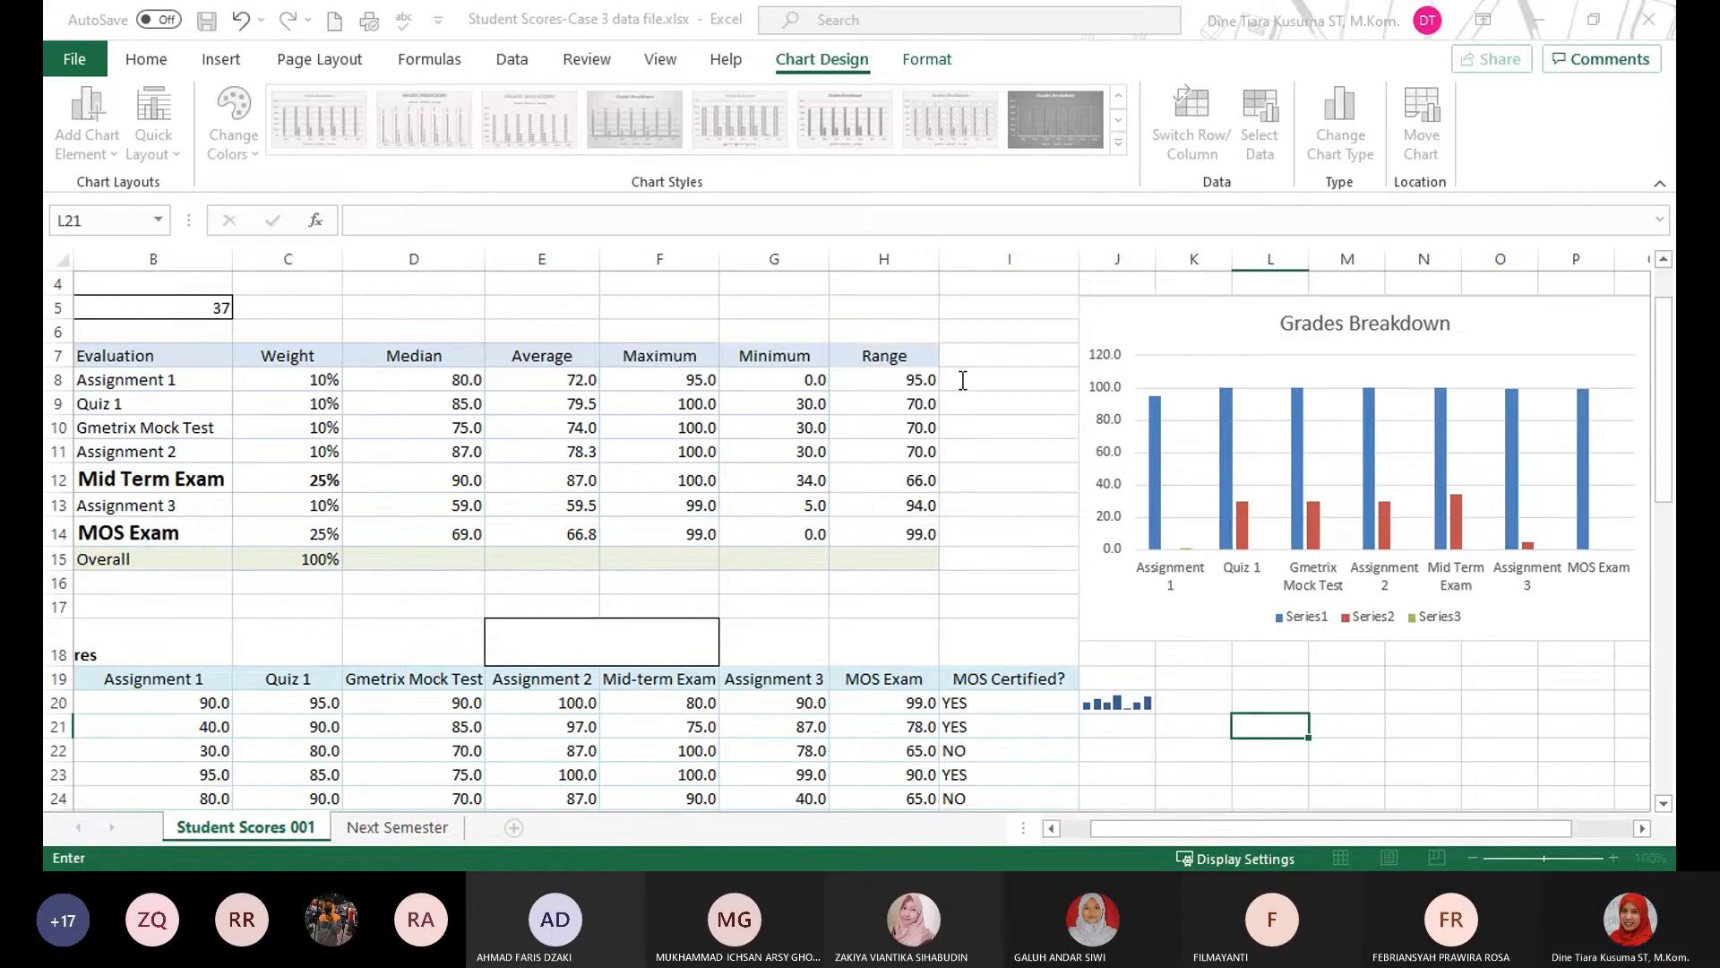
left_click(949, 435)
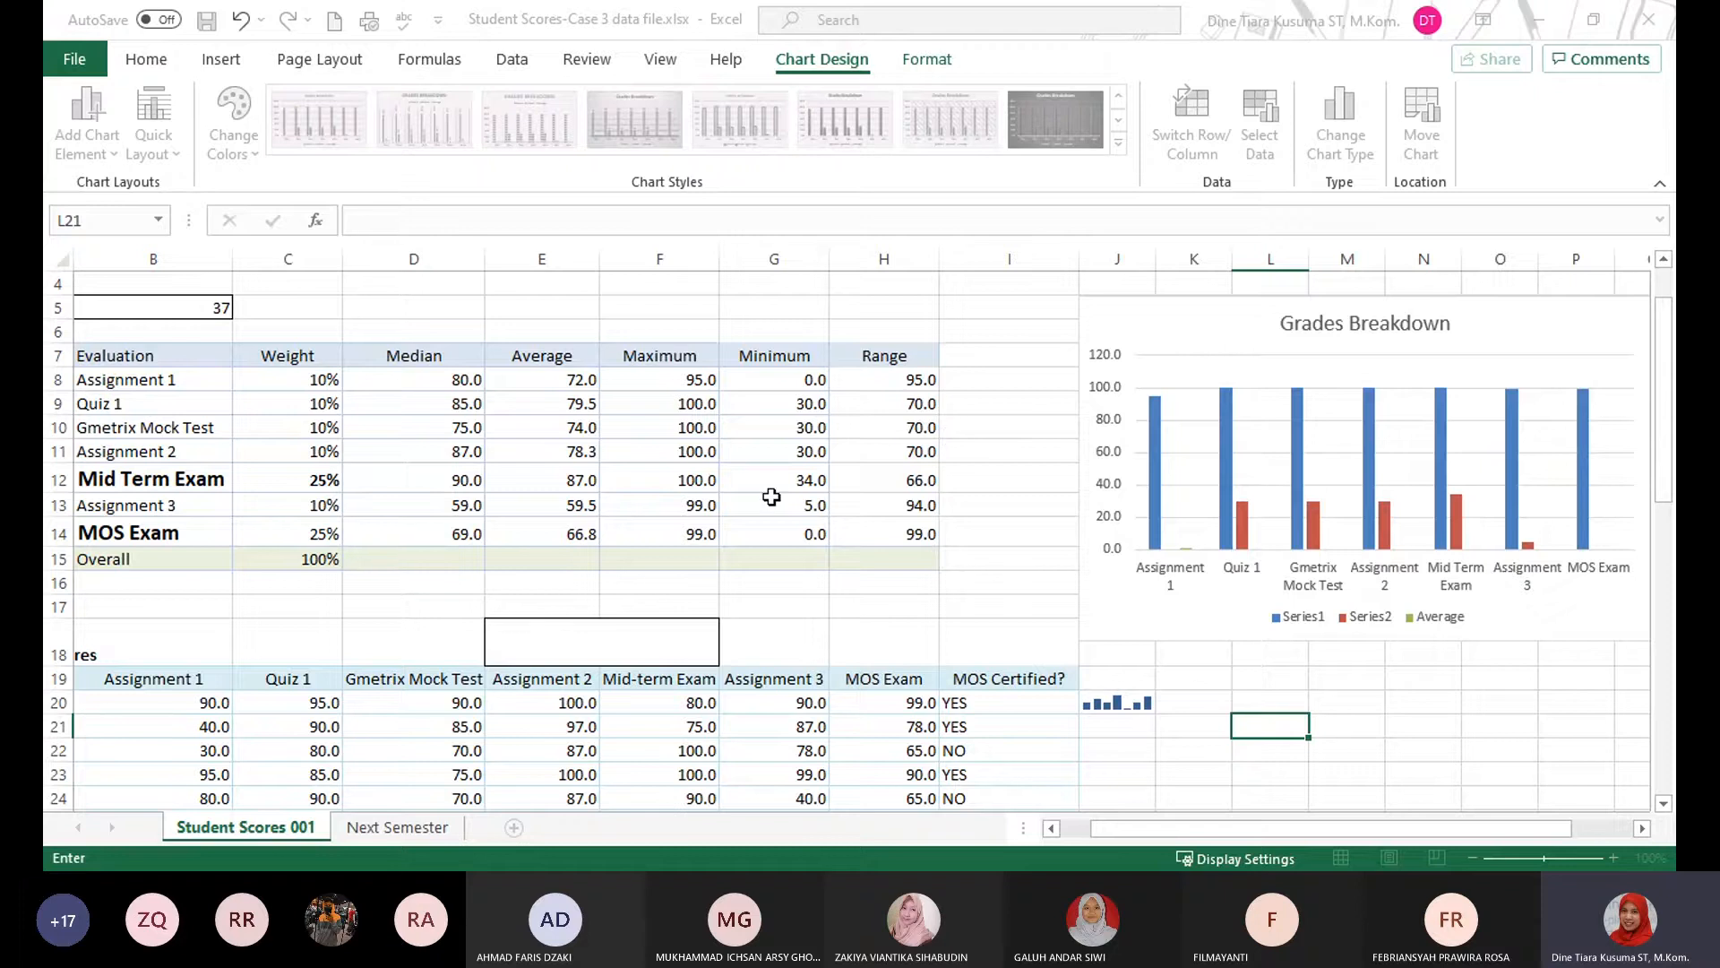
Set the Average series' values to E8:E14 and apply the chart's source data changes.
left_click_drag(541, 377, 546, 529)
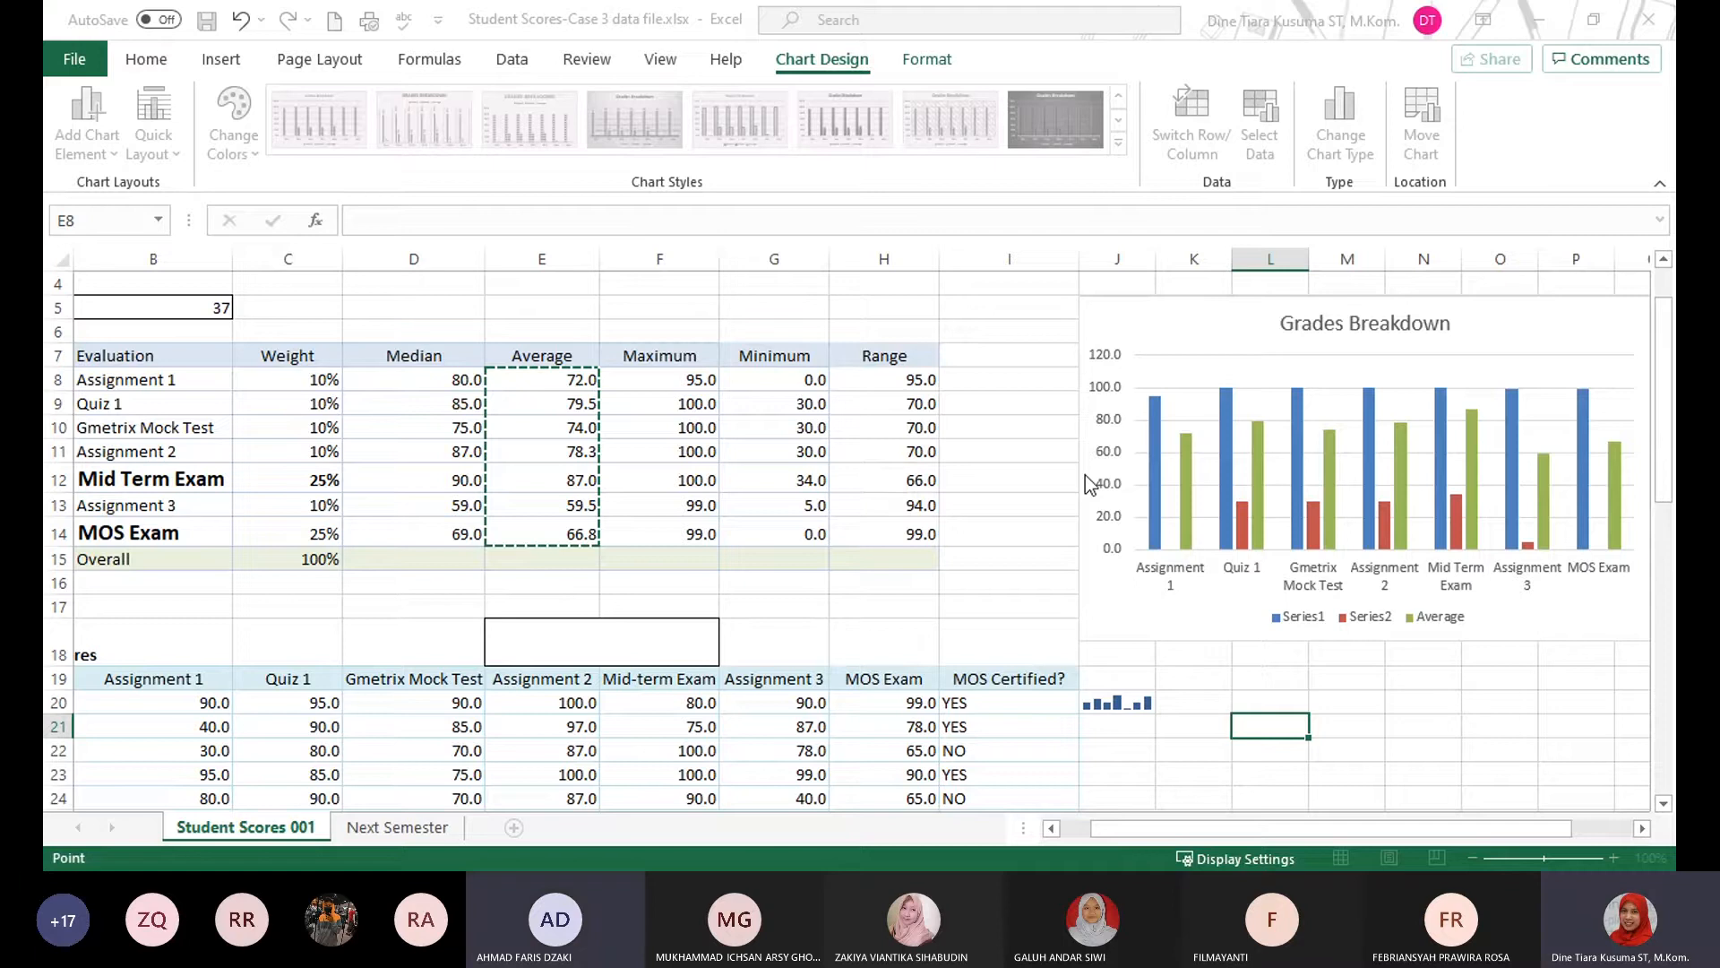
key("Escape")
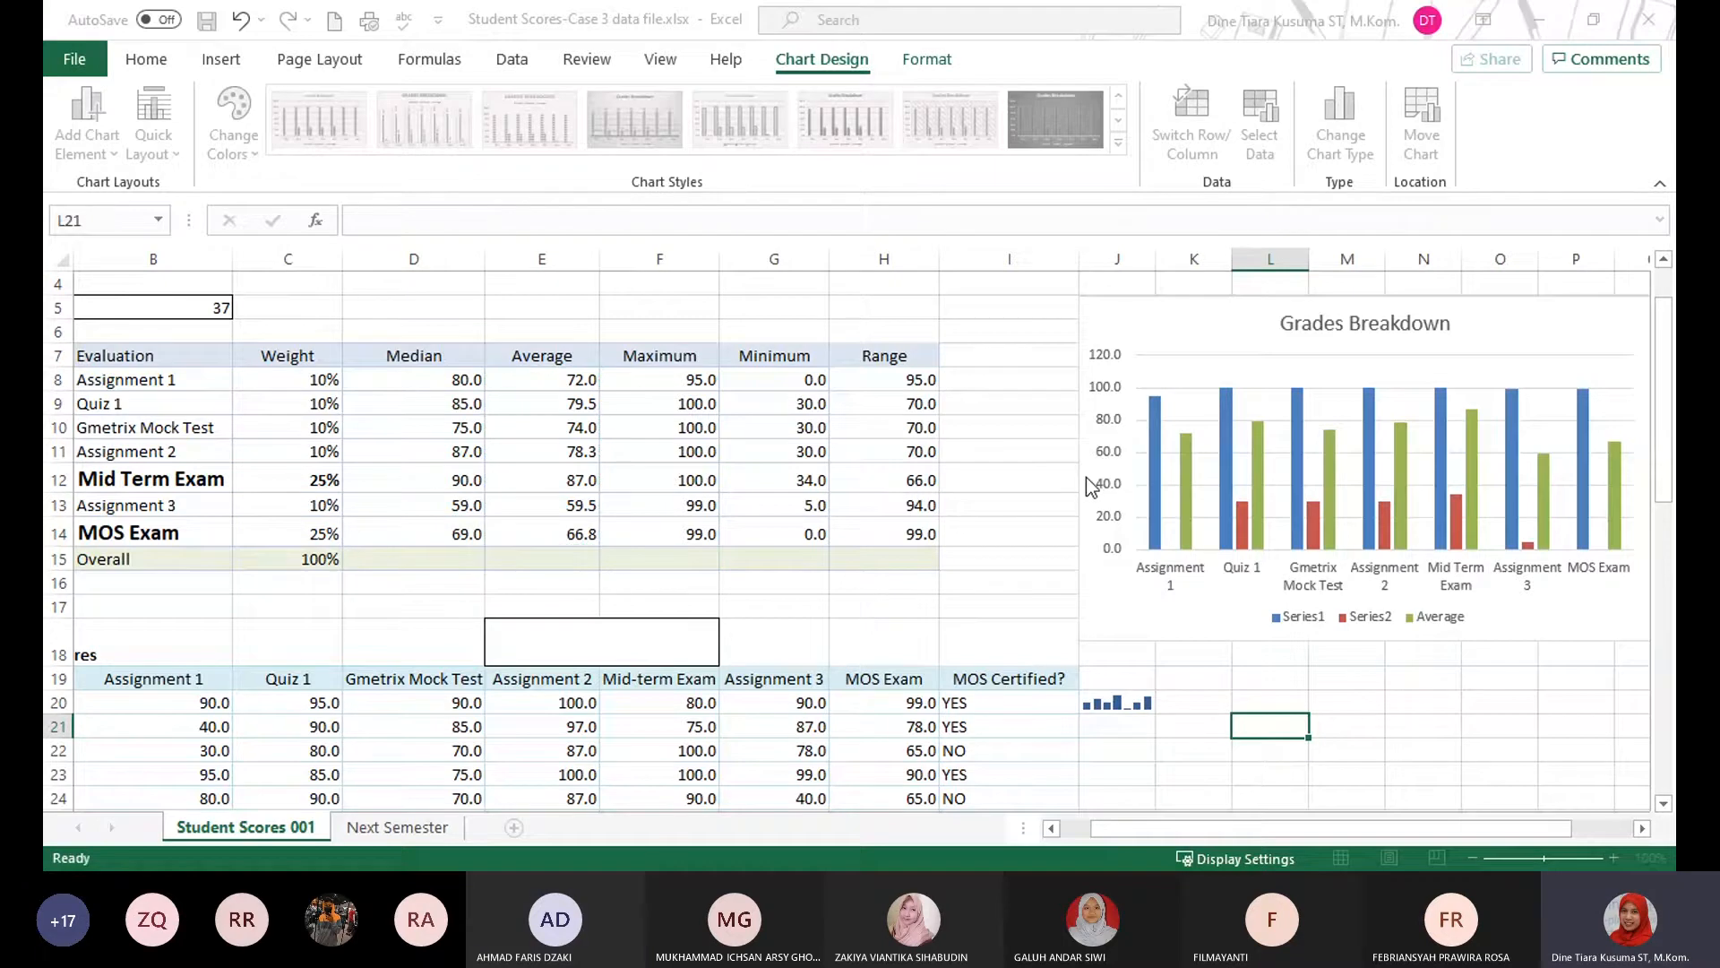
left_click(1158, 636)
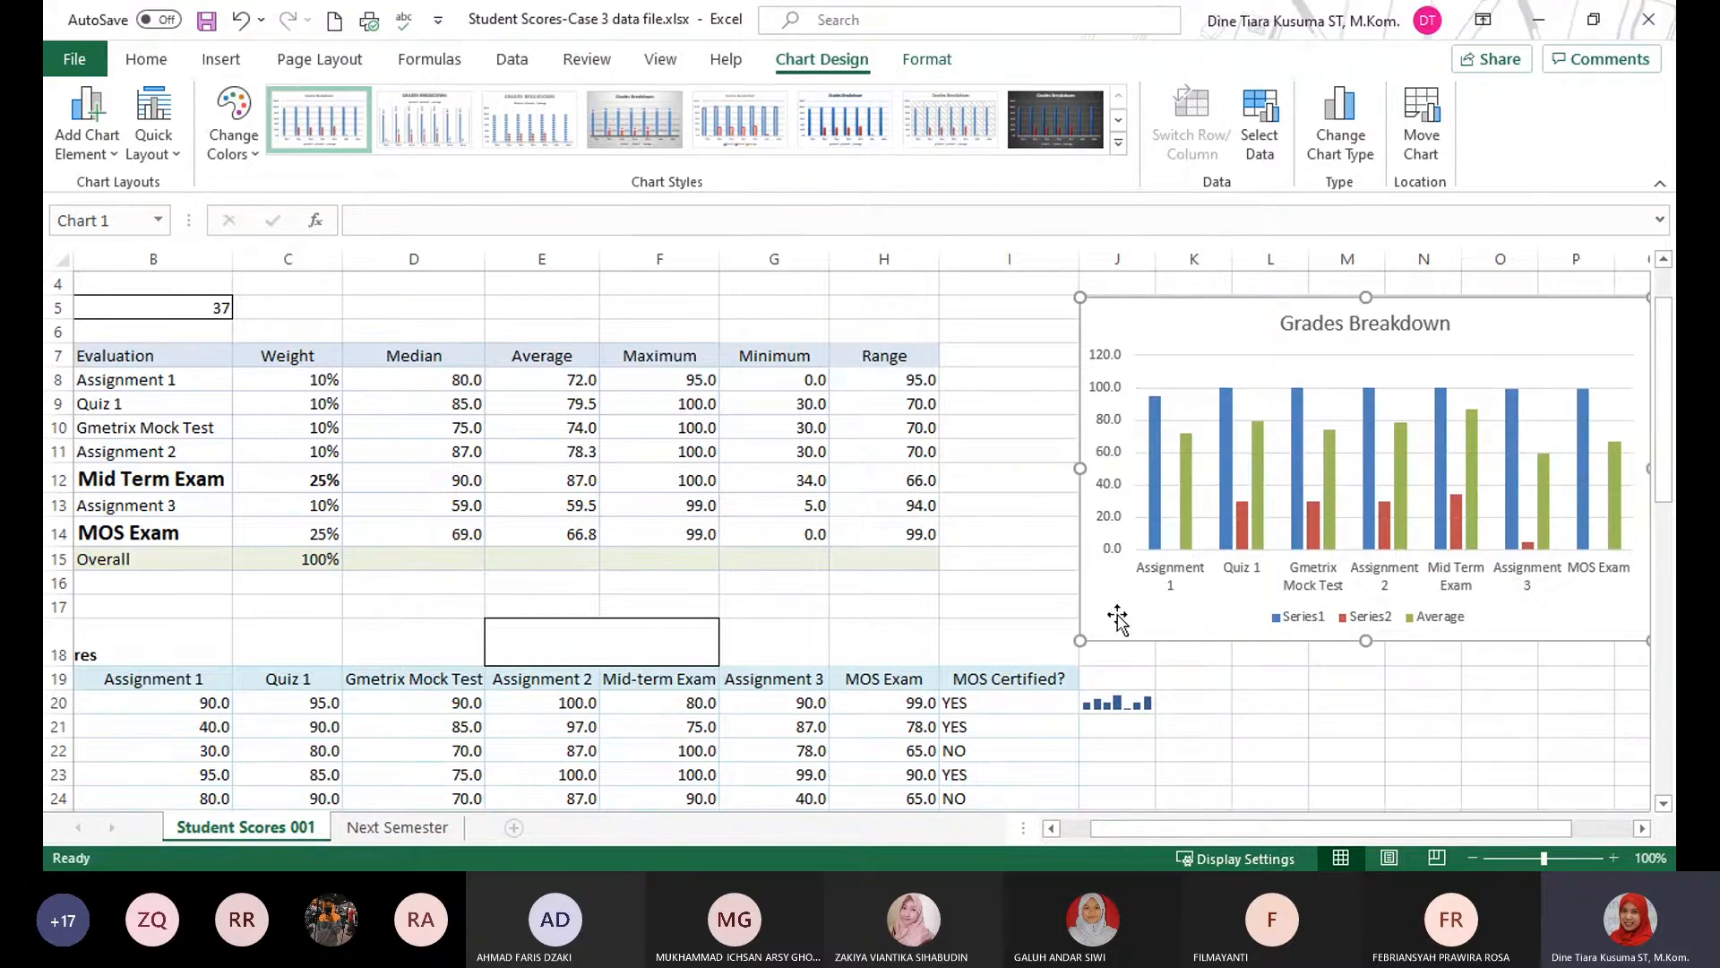
Check which worksheet ranges feed the Average and Series1 columns of the Grades Breakdown chart.
left_click(1189, 528)
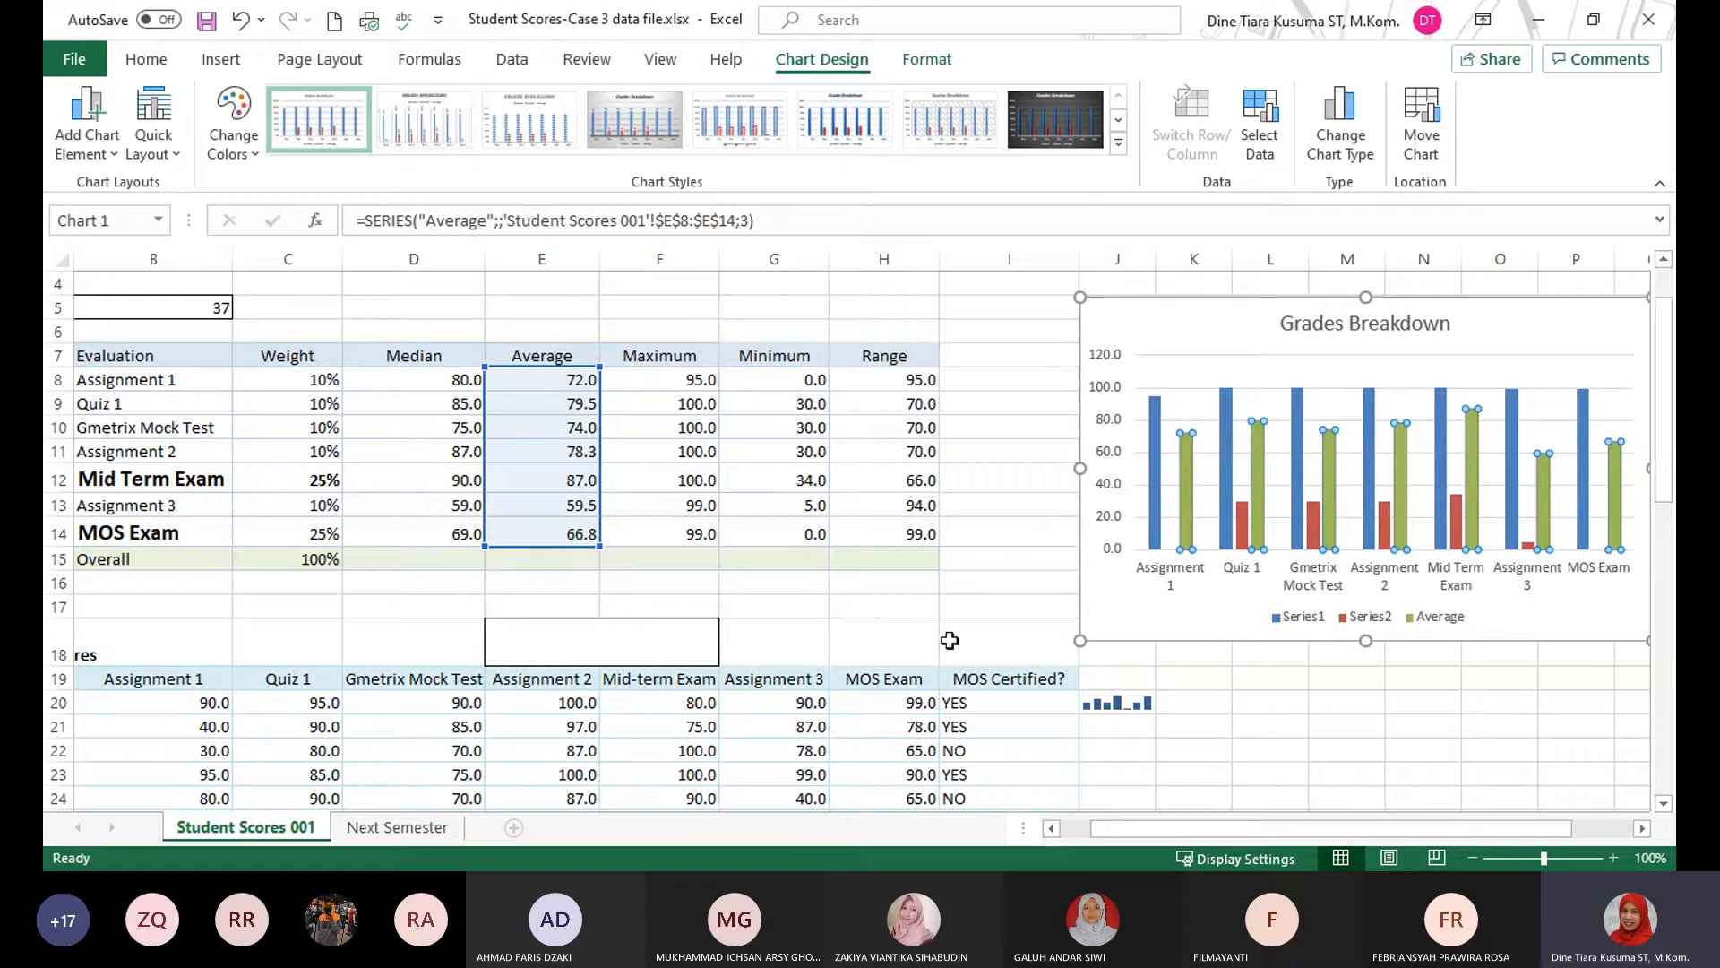
left_click(1153, 515)
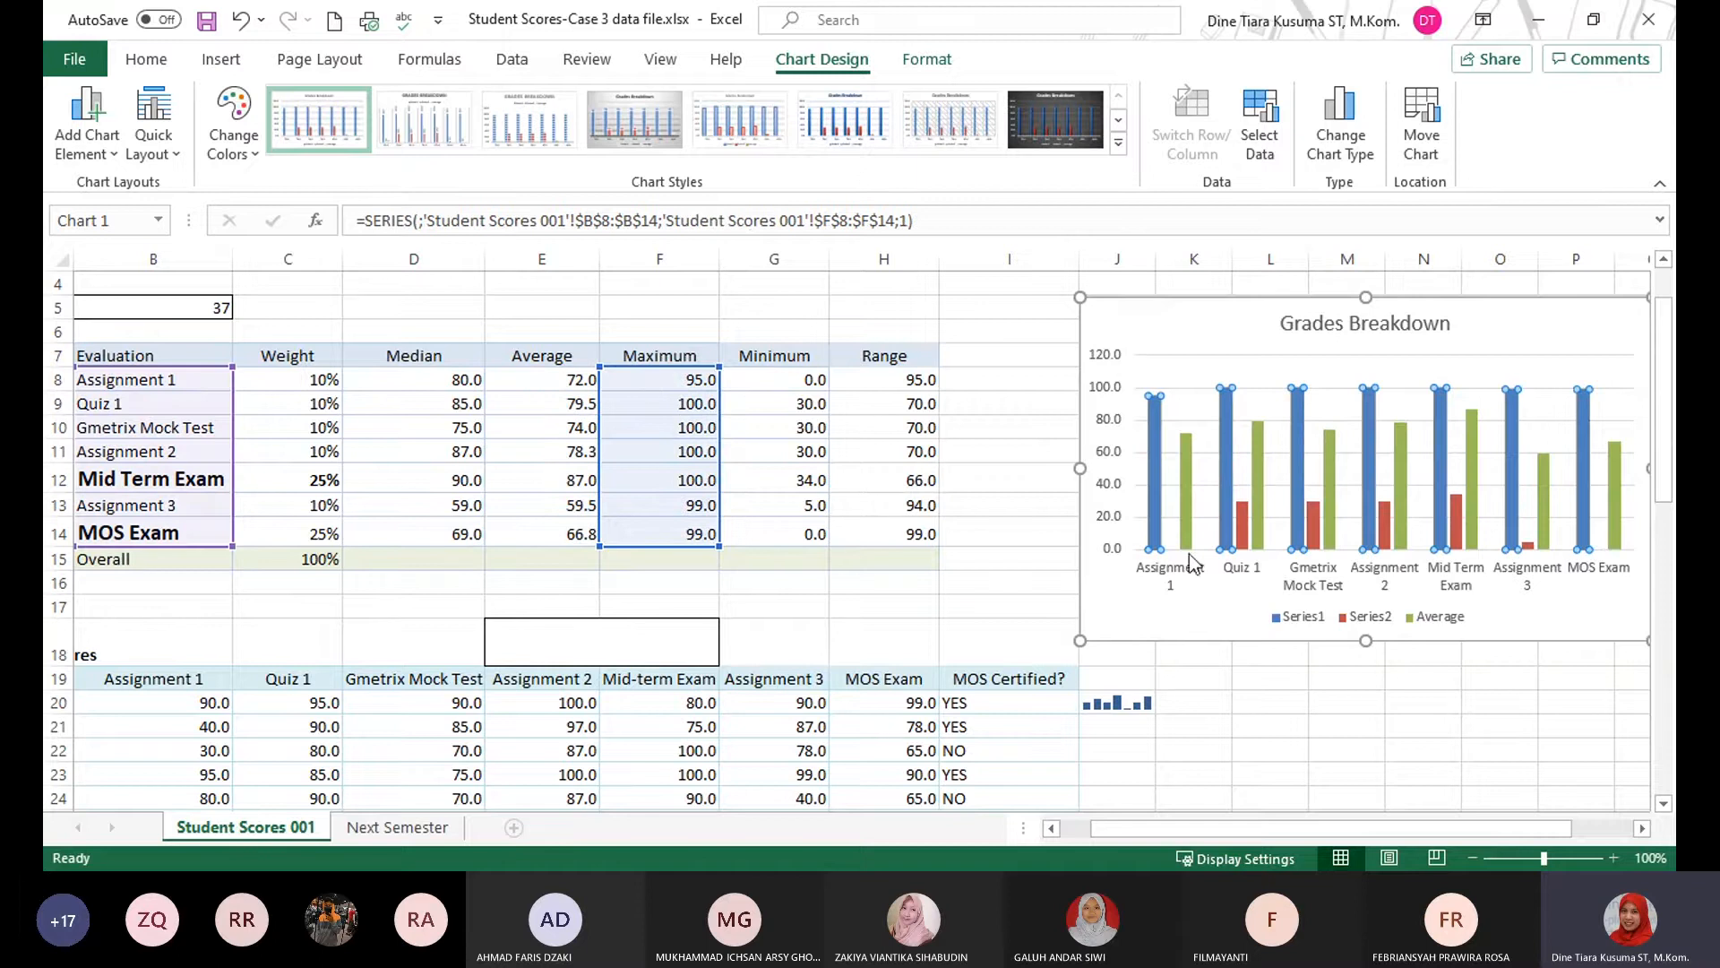
left_click(1236, 728)
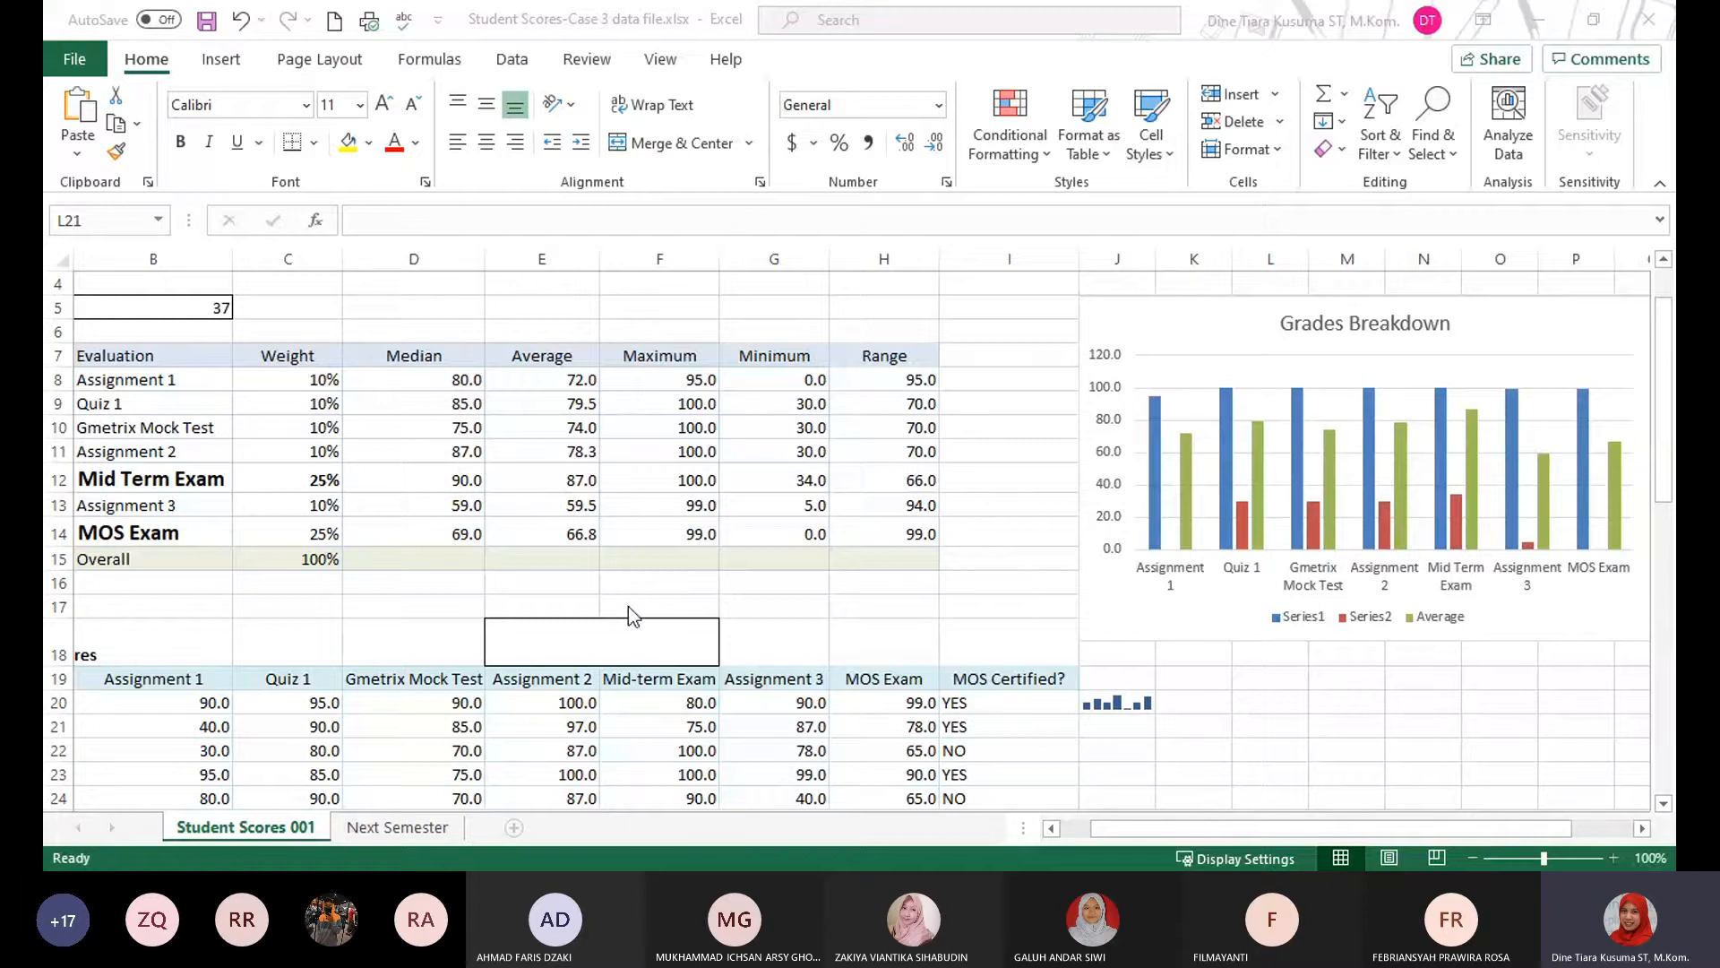
Show the formulas in the cells of the Student Scores 001 sheet and return to displaying values.
left_click(280, 832)
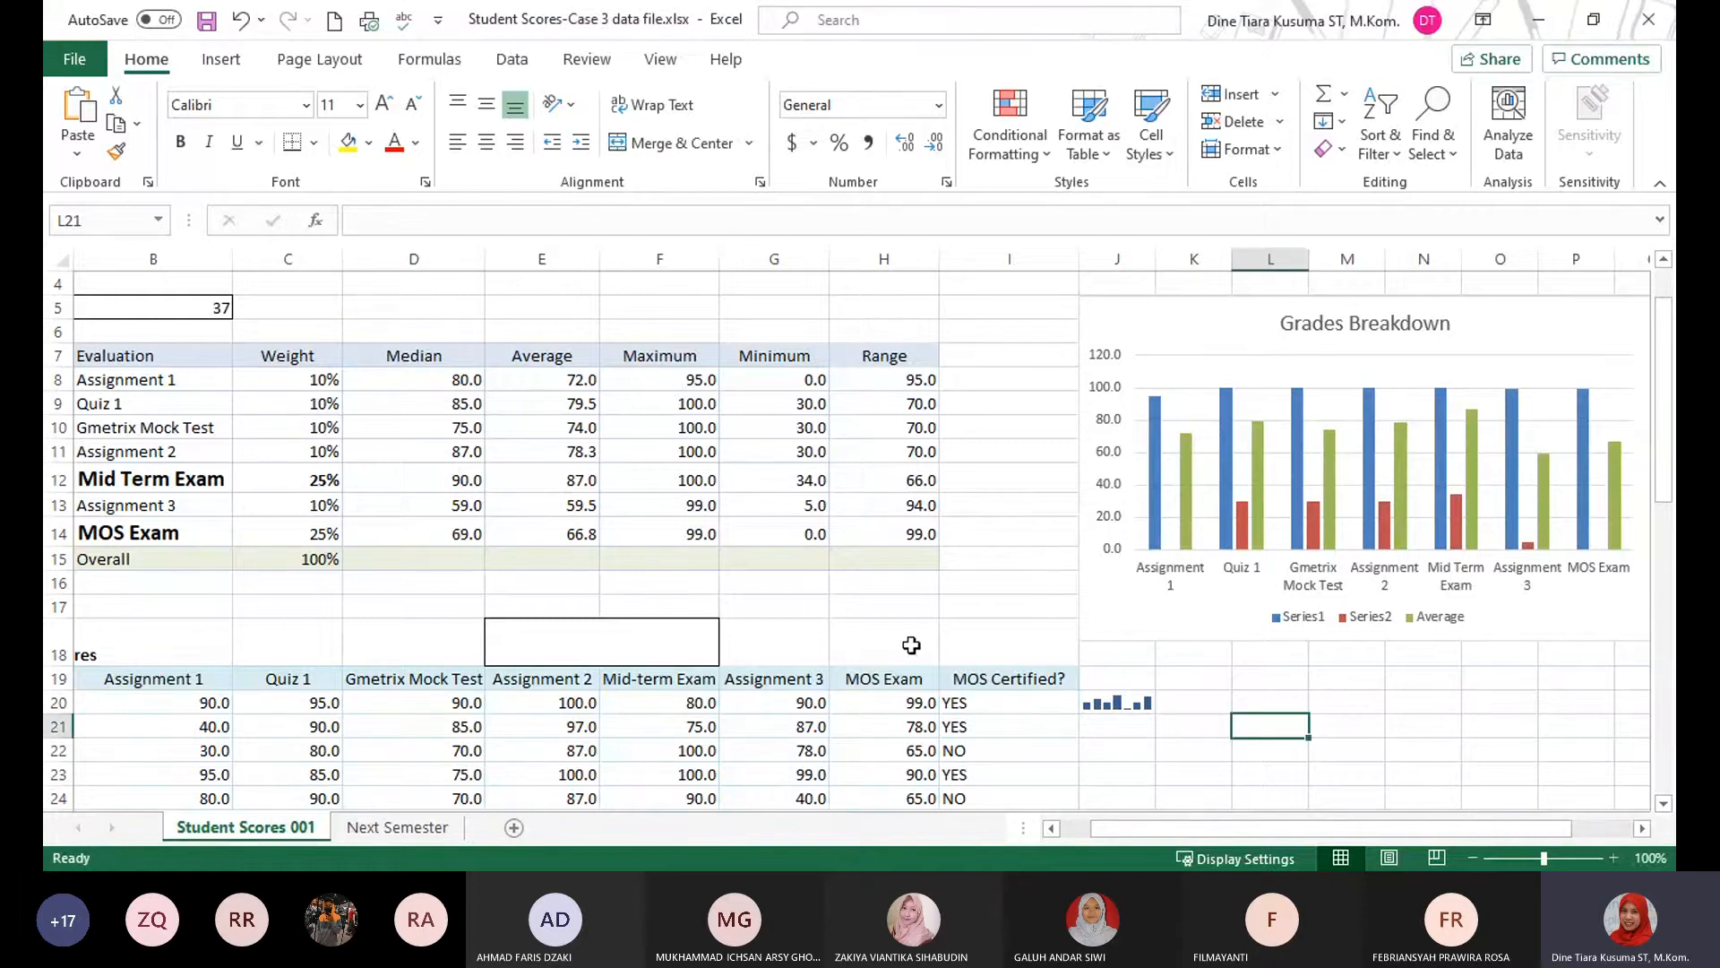
left_click(245, 62)
left_click(661, 59)
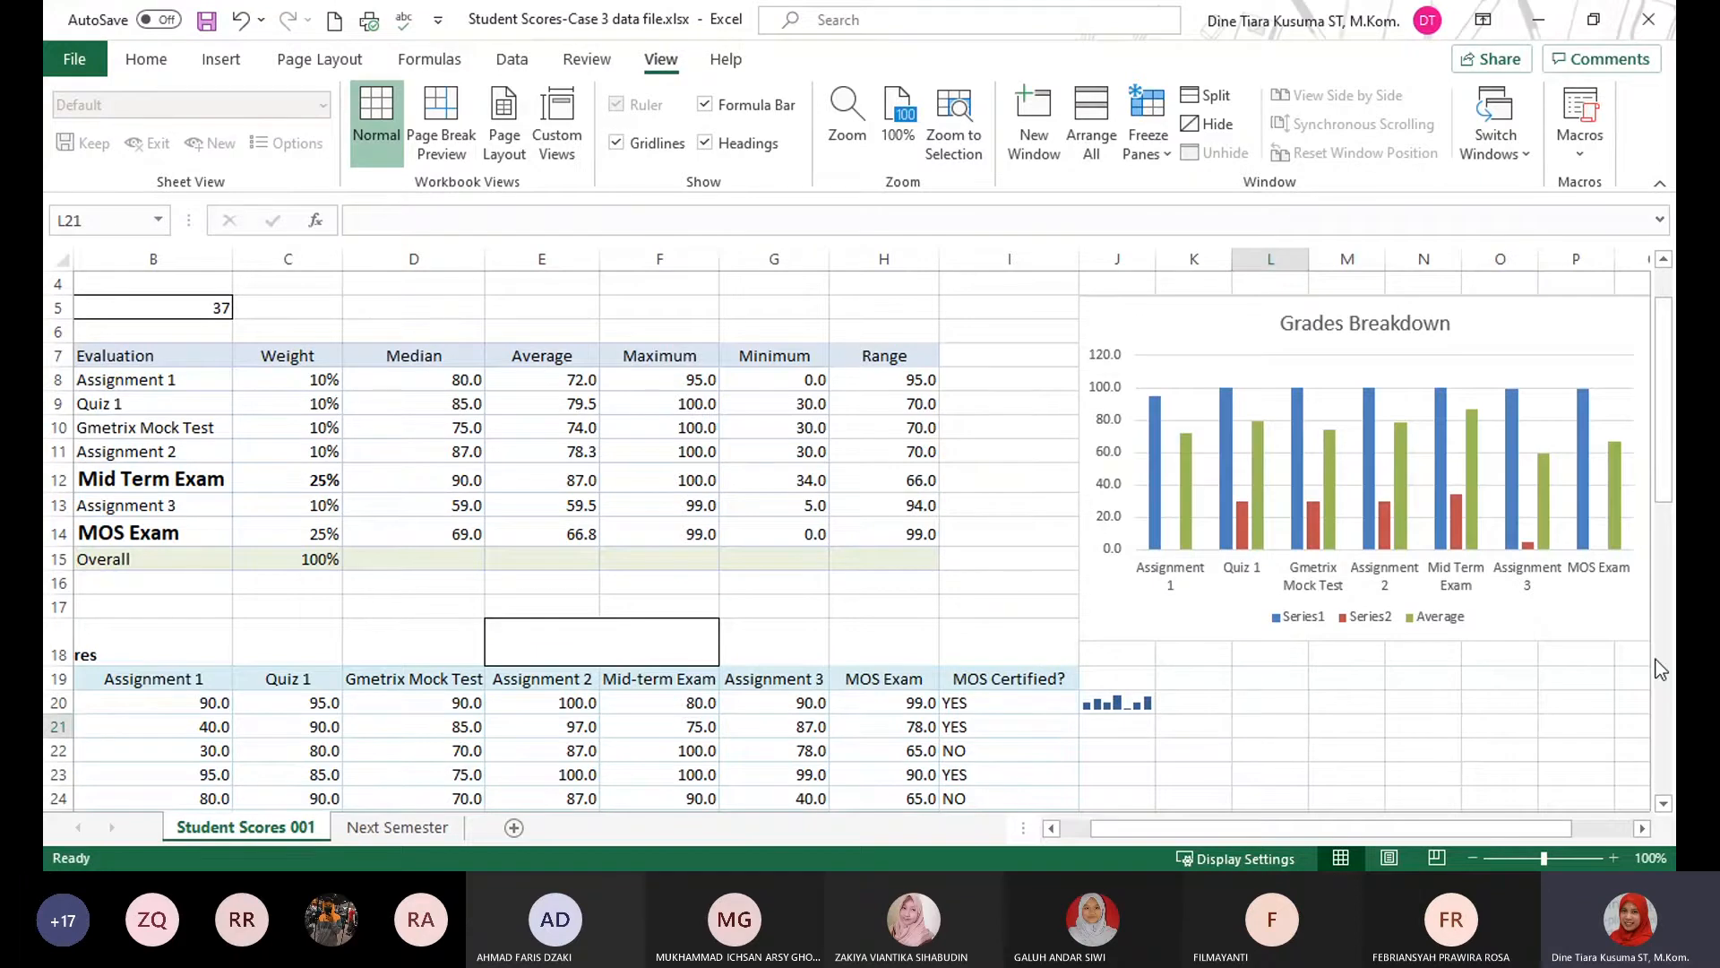
key("ctrl+grave")
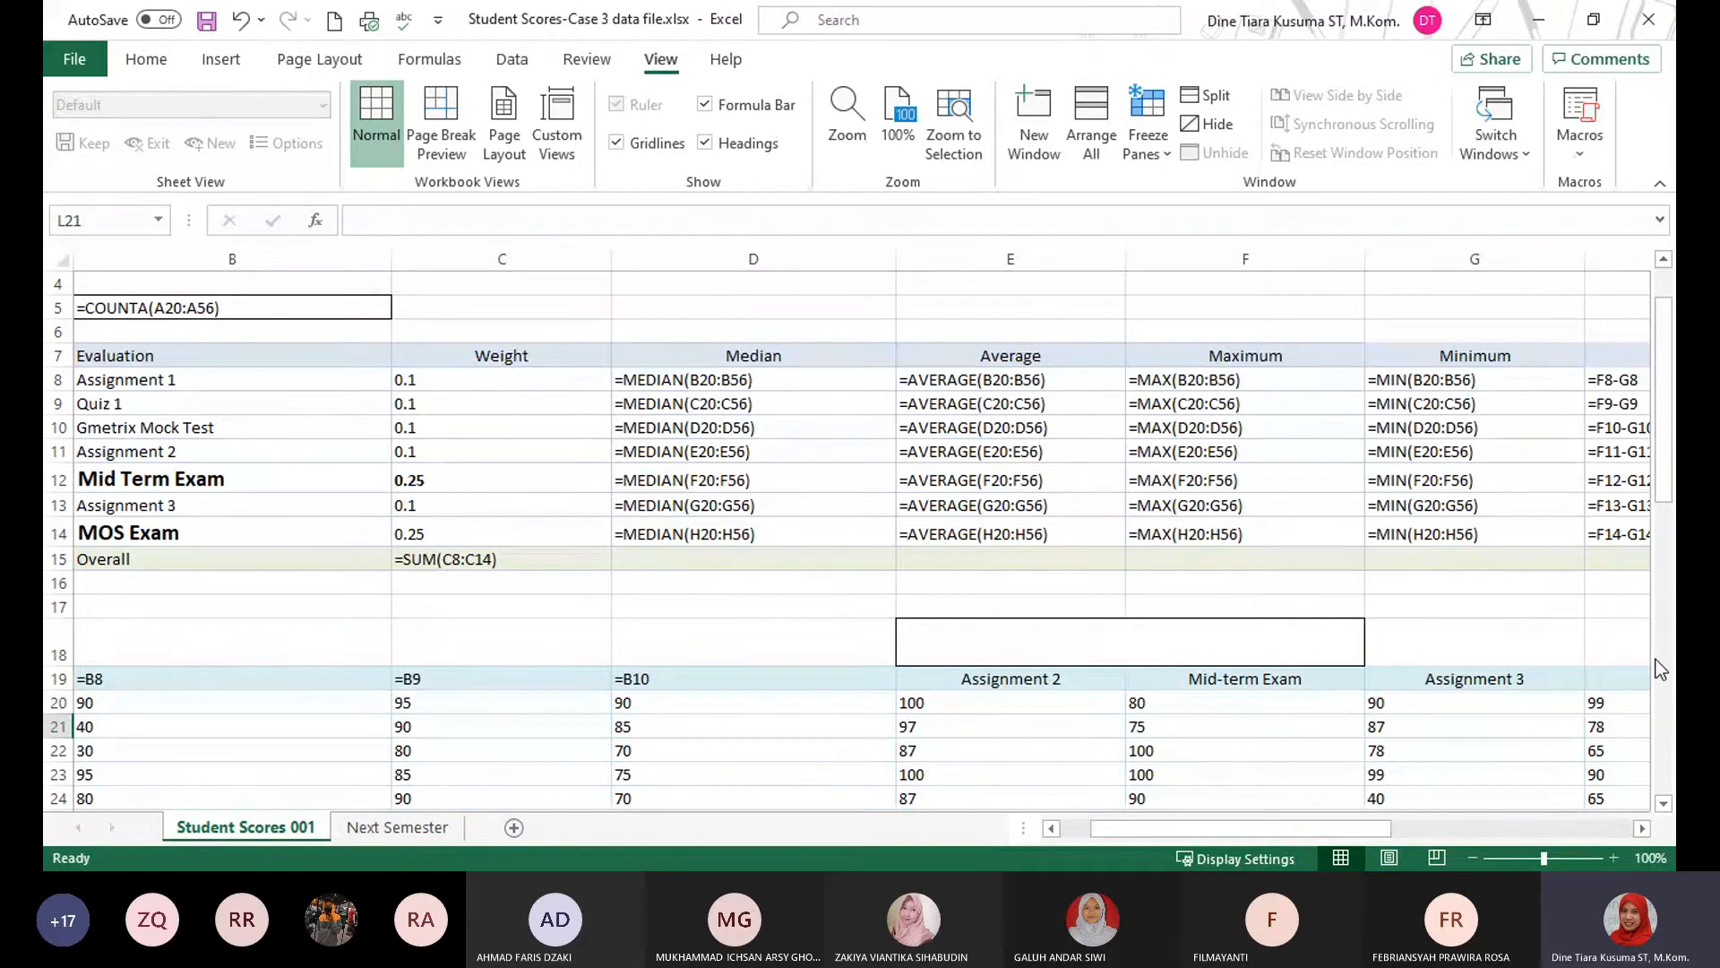
key("ctrl+grave")
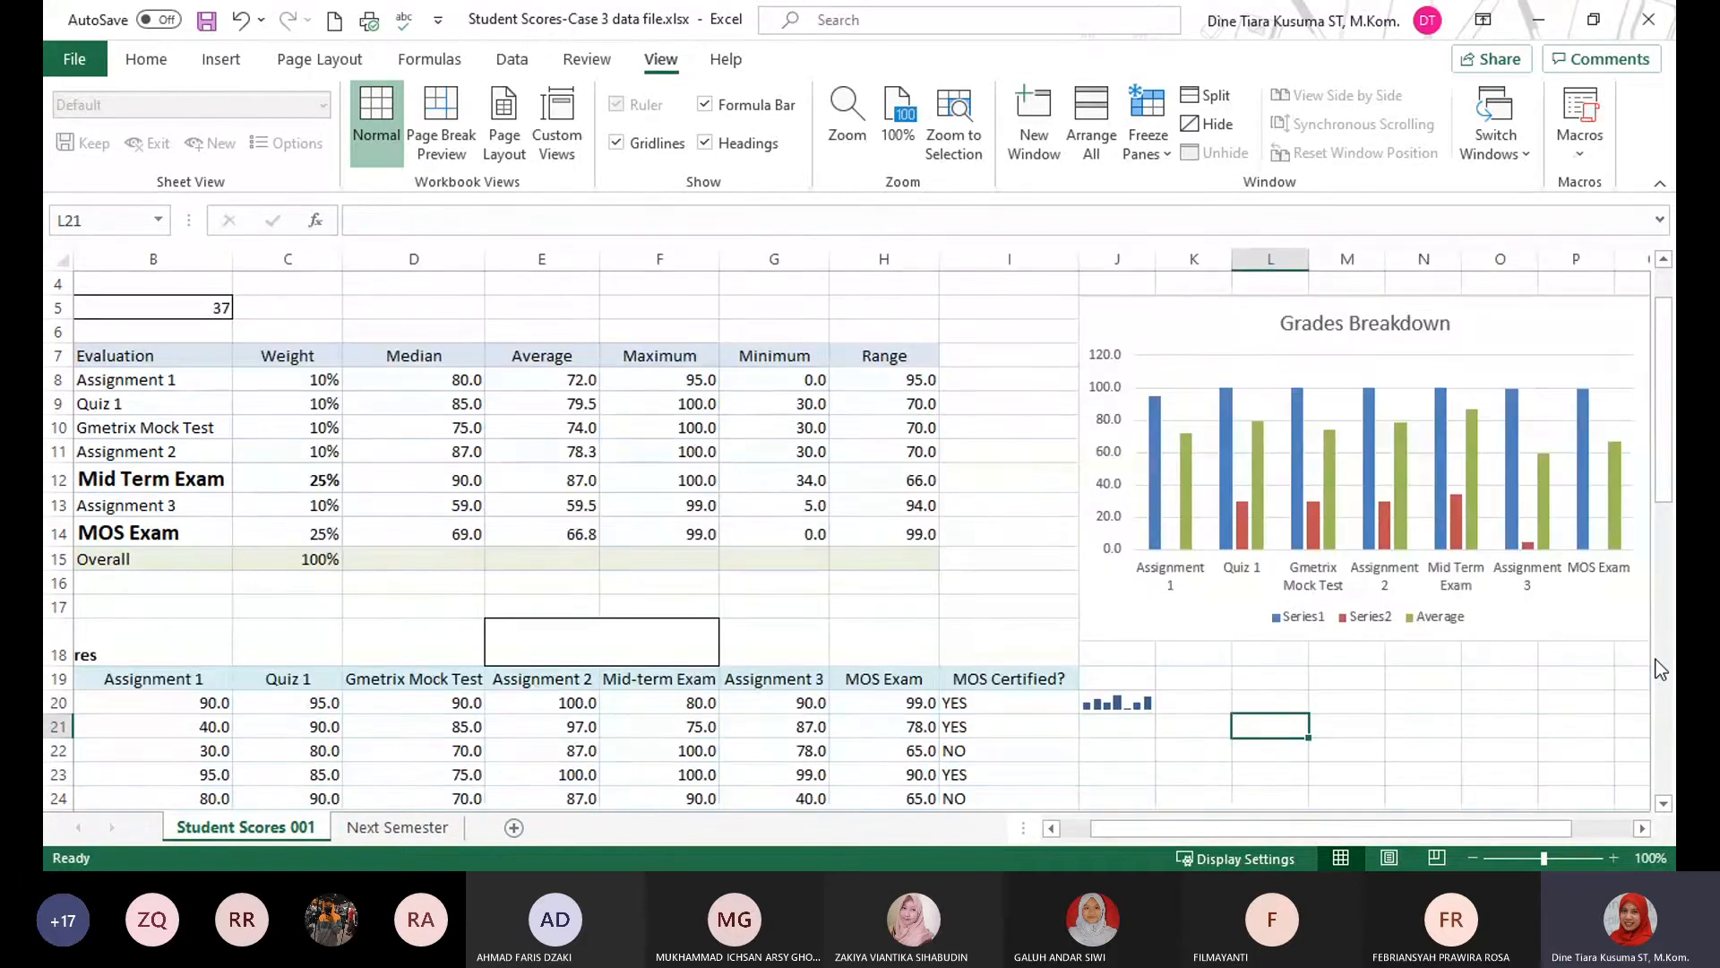
Display the sheet's formulas again to review the evaluation summary table, and restore the normal value display.
left_click(998, 466)
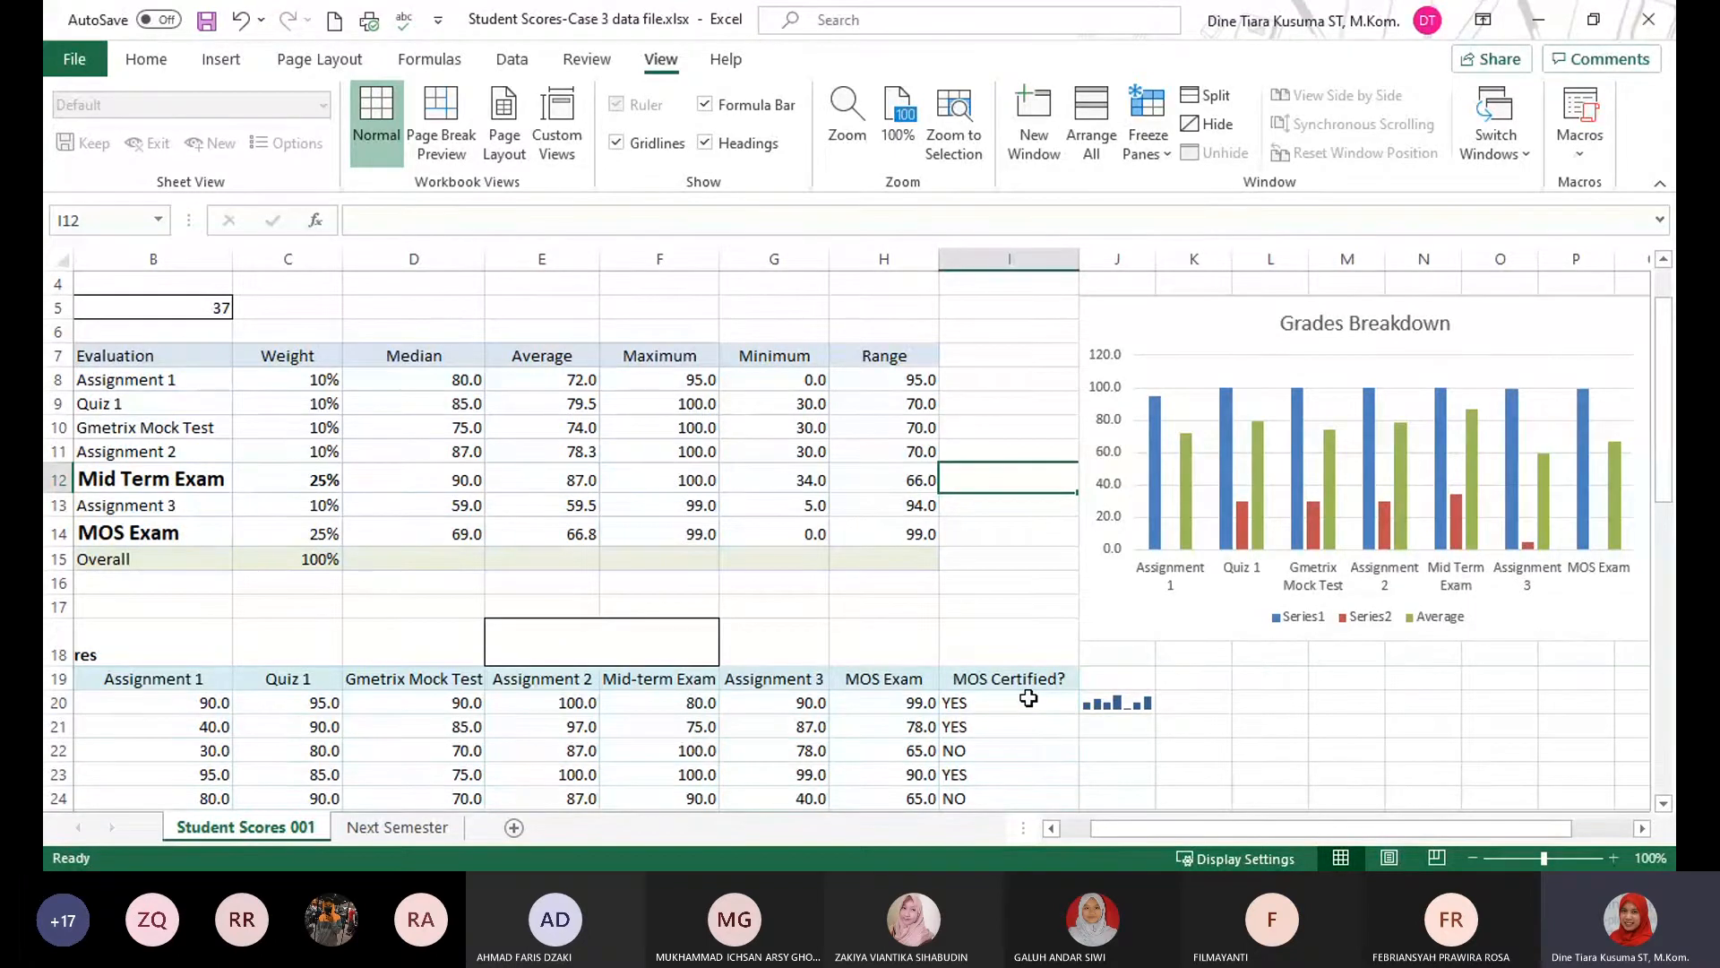
key("ctrl+grave")
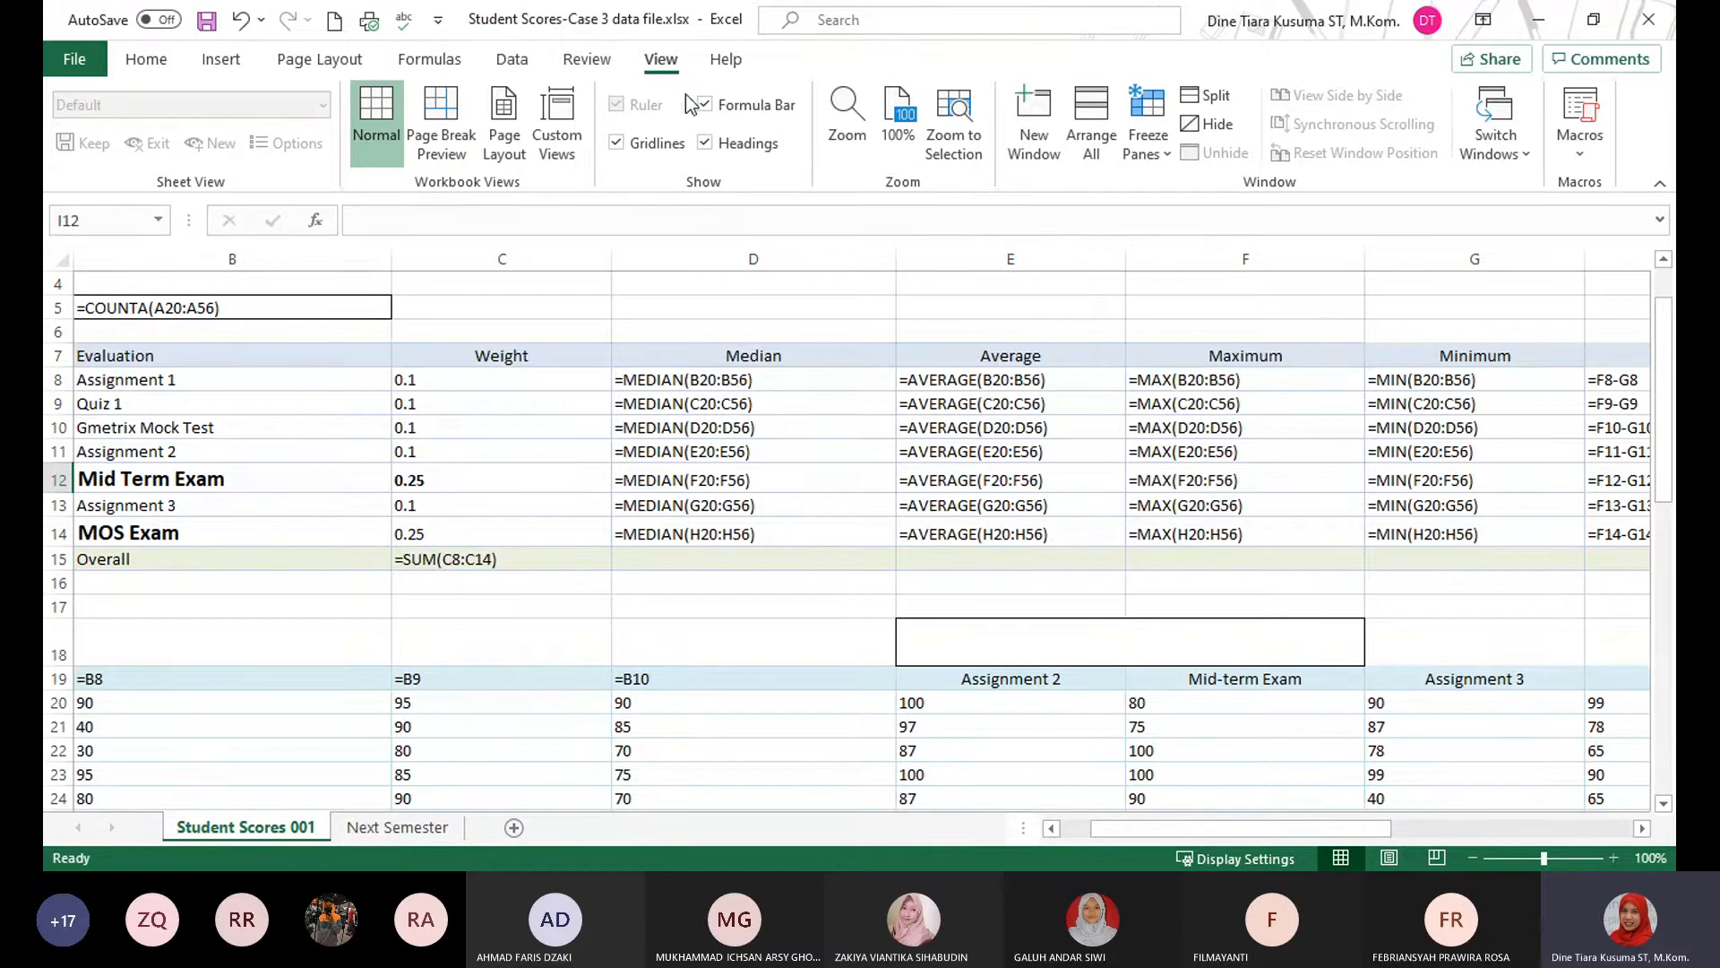
left_click(587, 60)
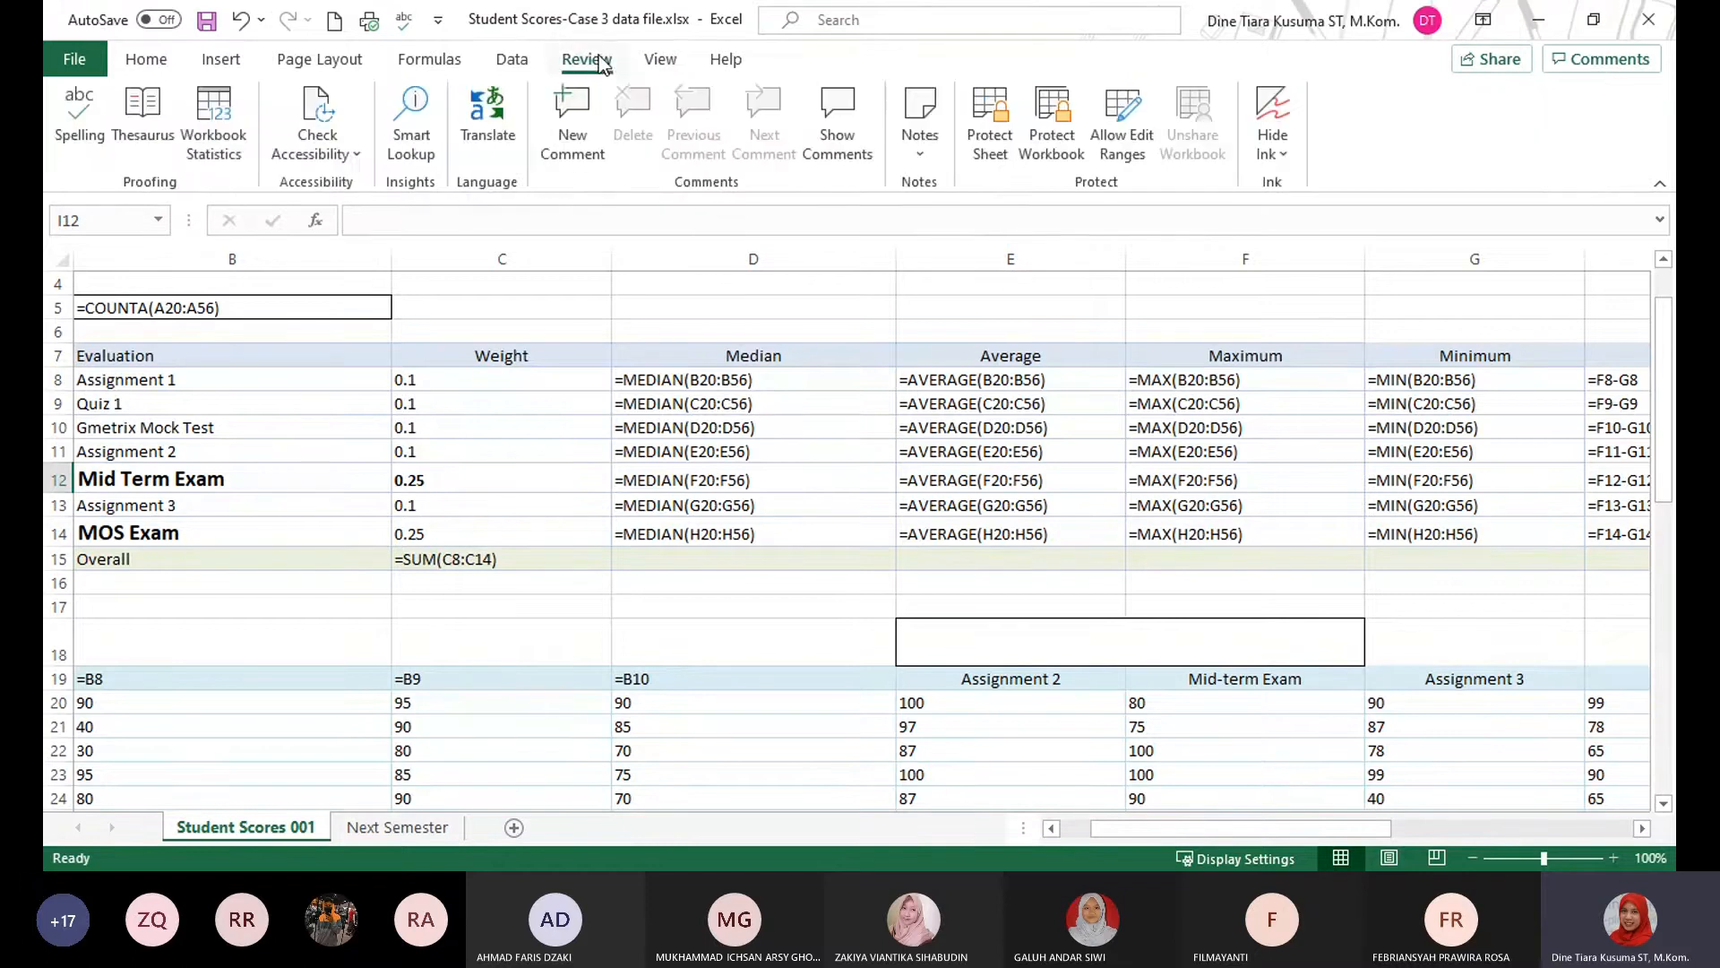
left_click(648, 63)
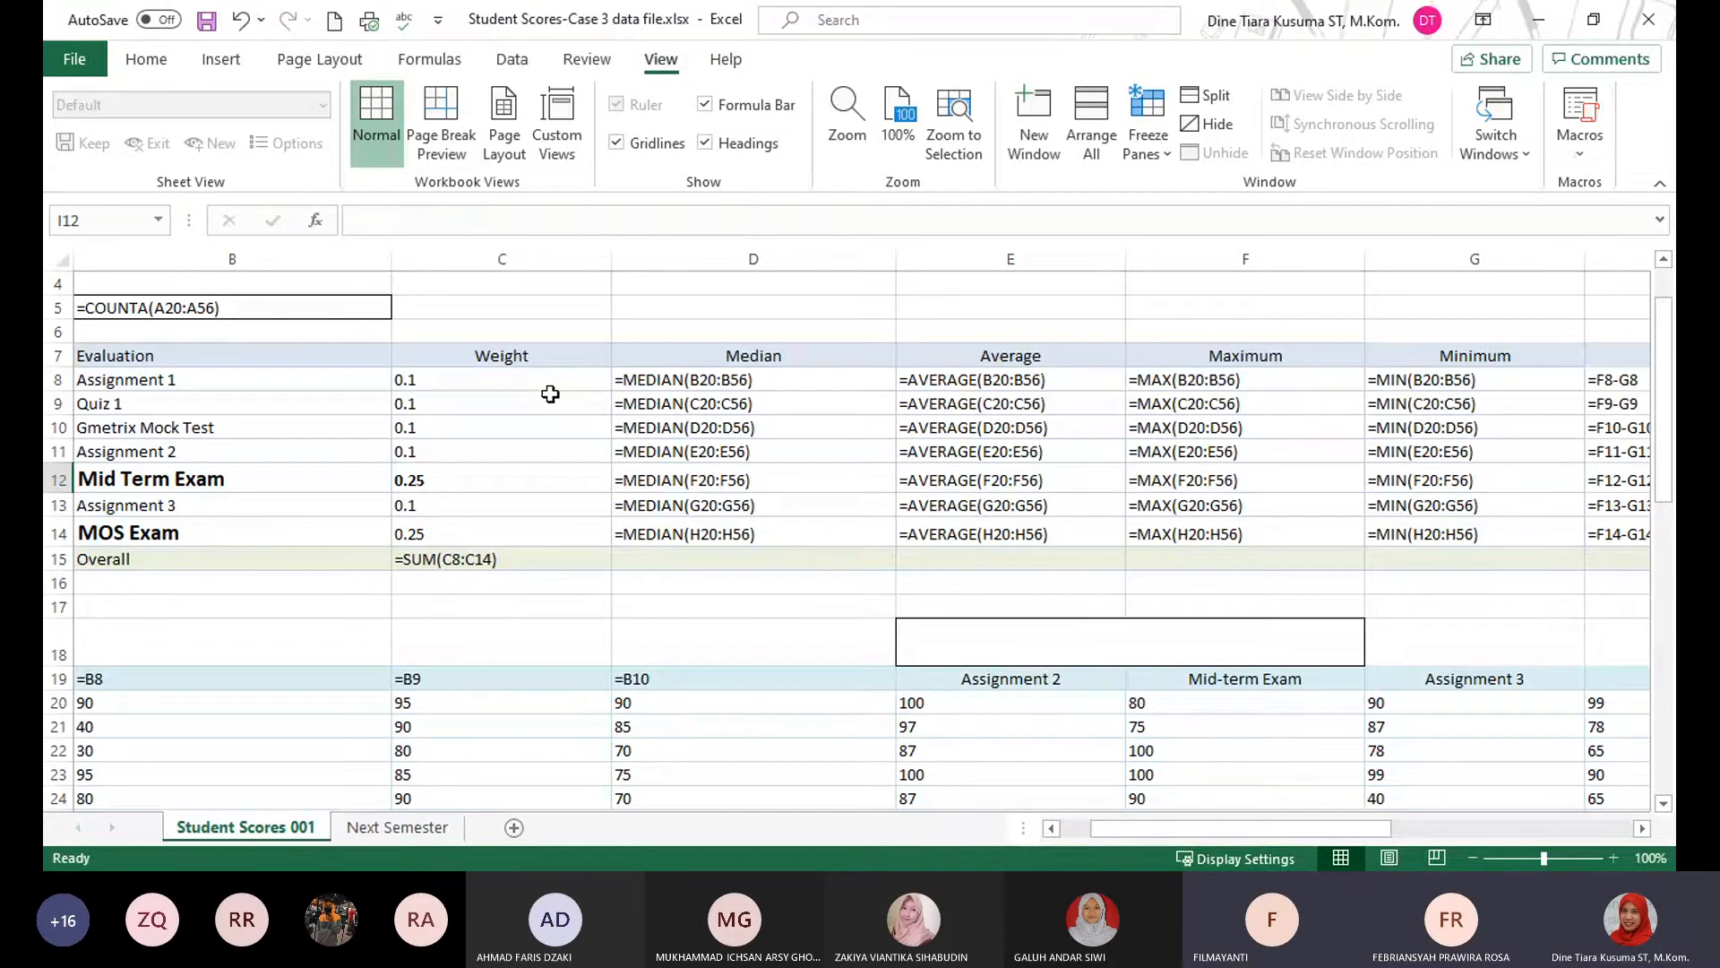
left_click(528, 326)
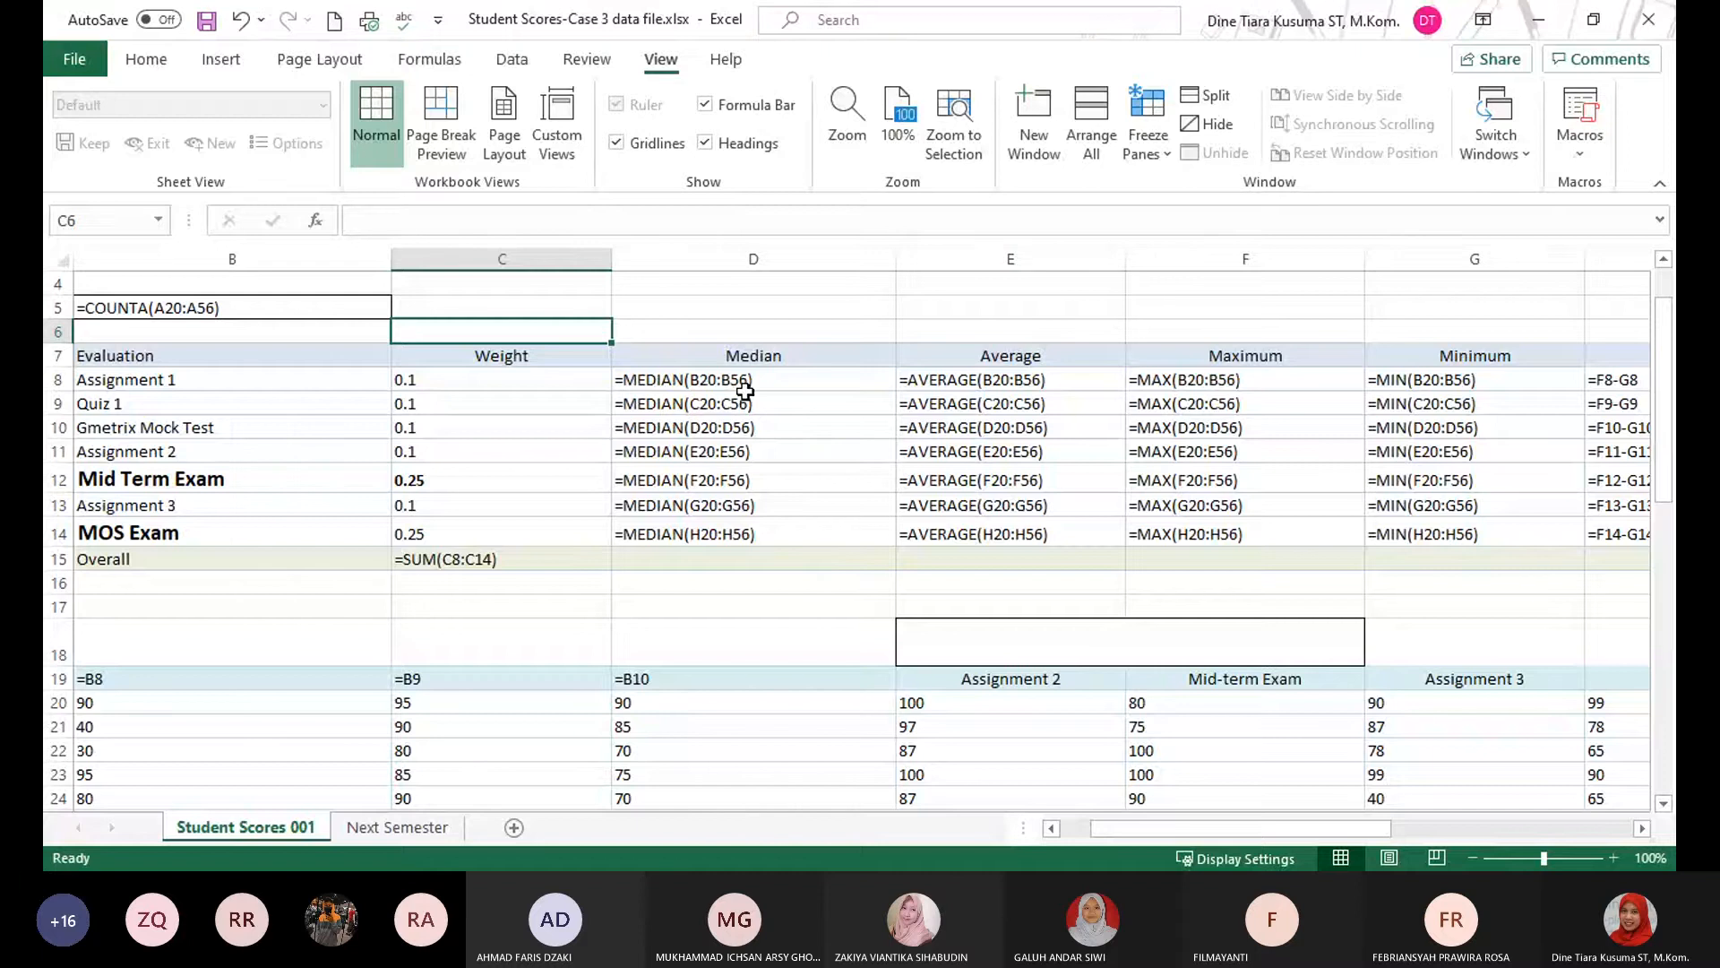
key("ctrl+grave")
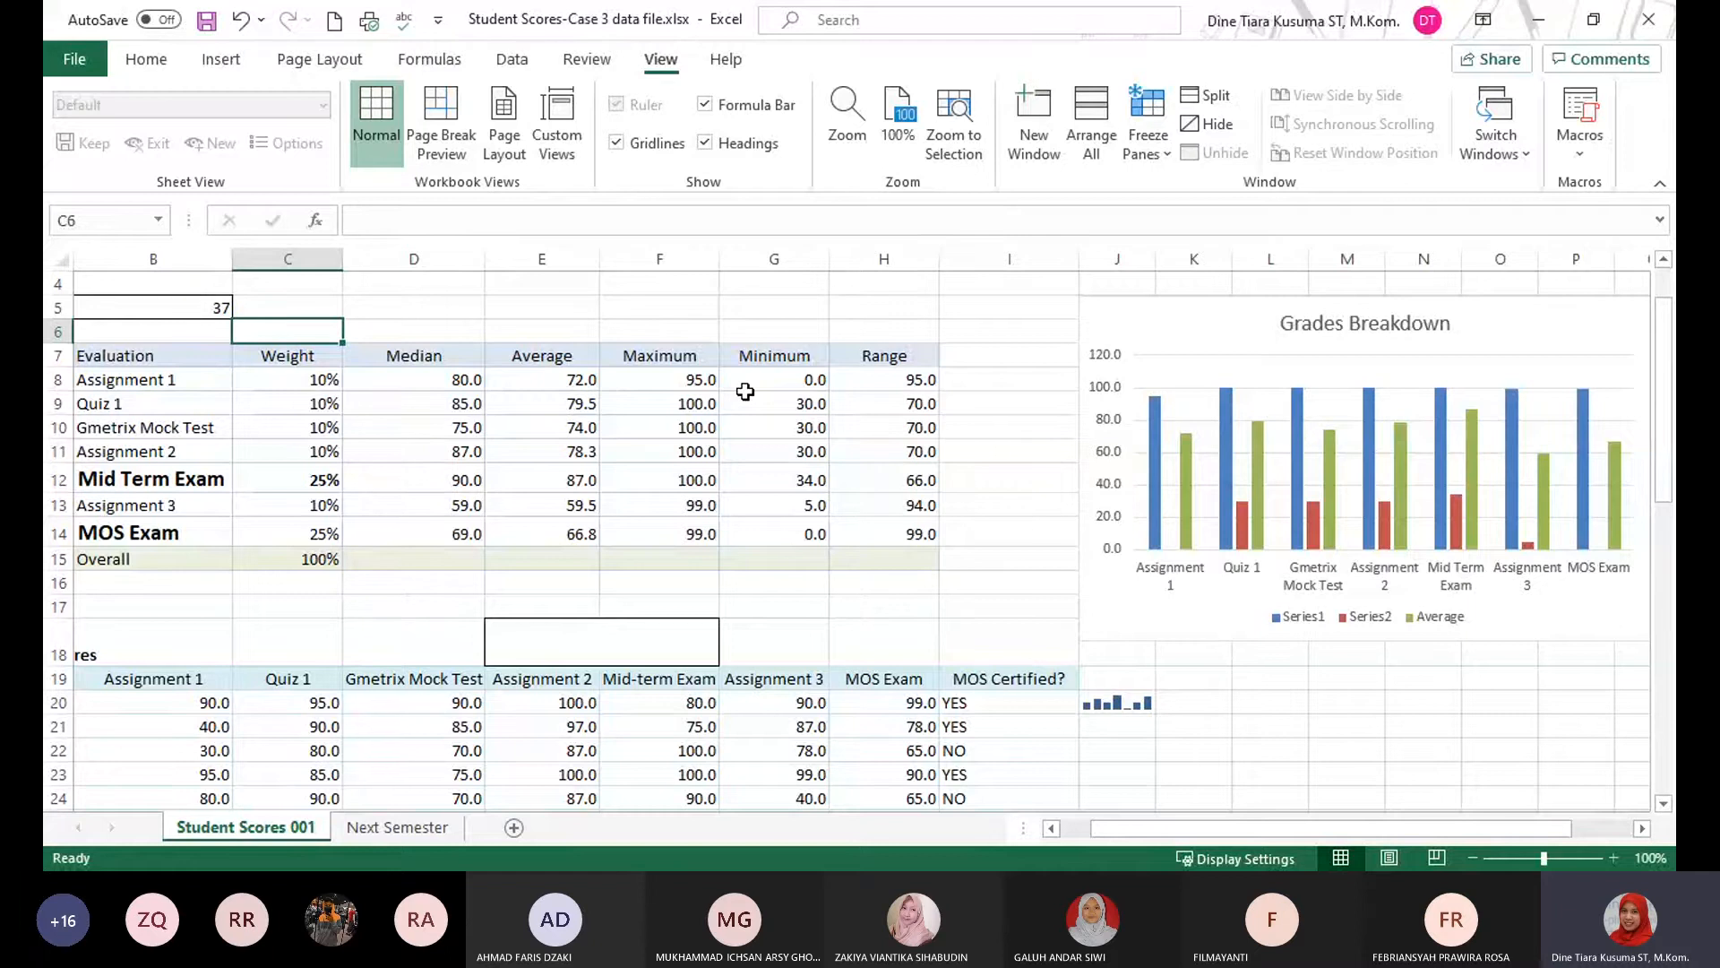
left_click(788, 313)
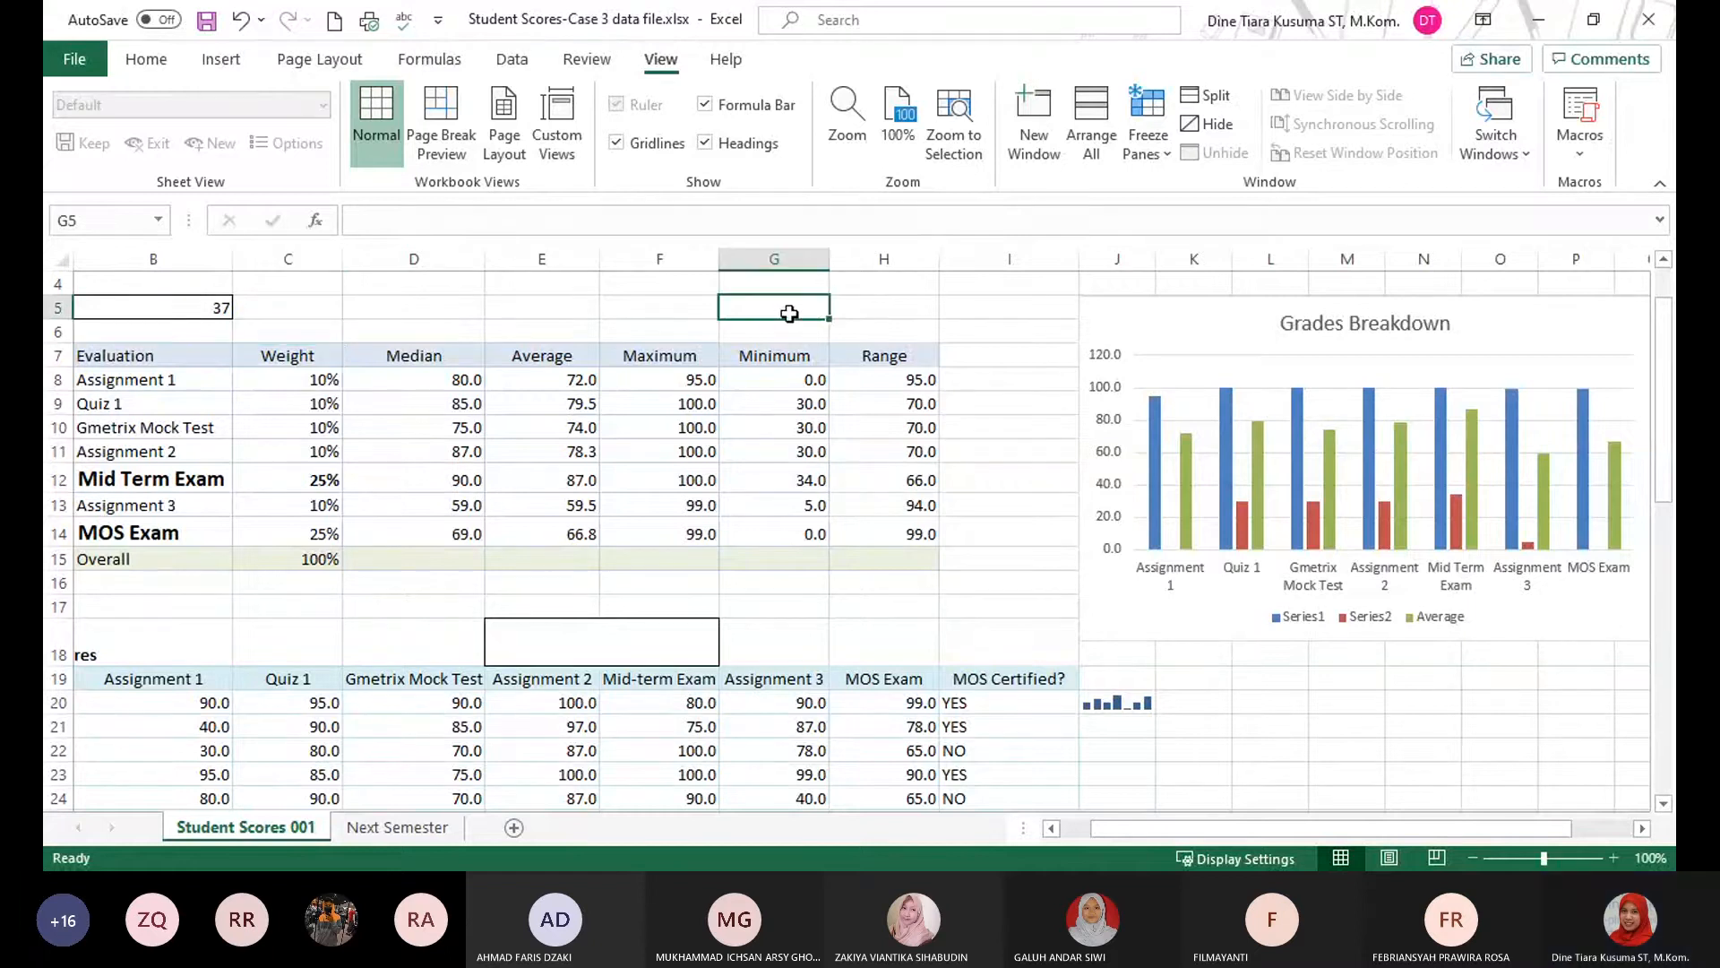
type("`")
key("Return")
key("Up")
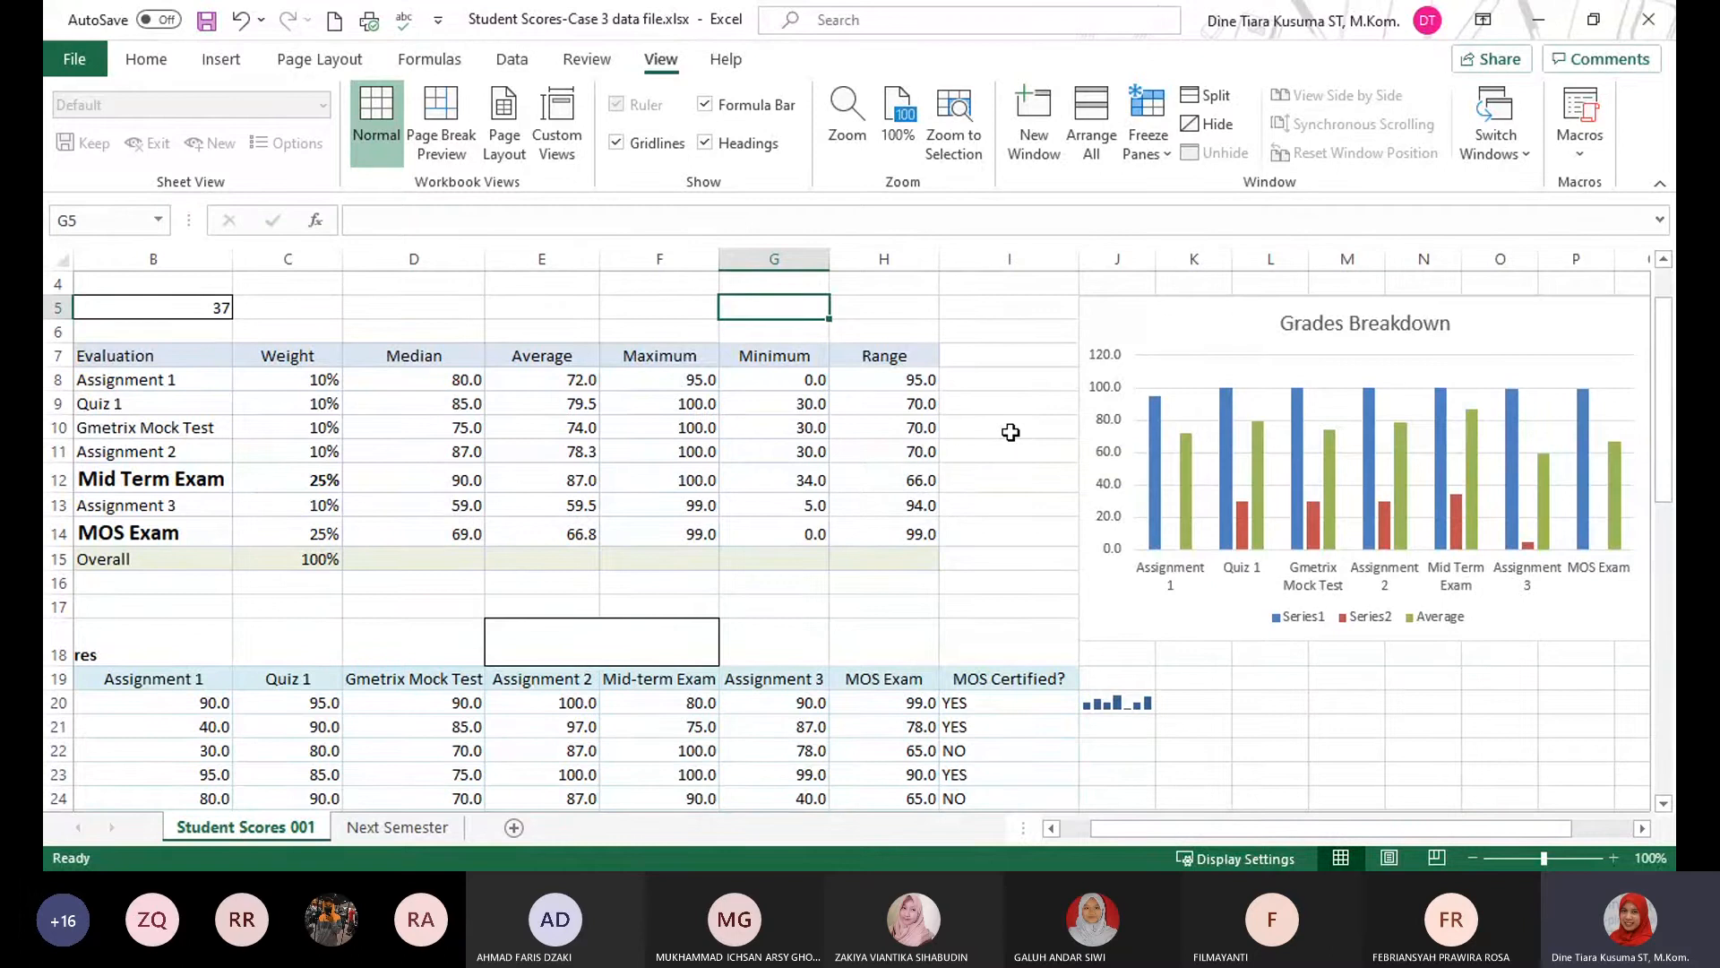
Examine the Gmetrix Mock Test median in D10 with formula display turned on, and return to showing values.
key("ctrl+grave")
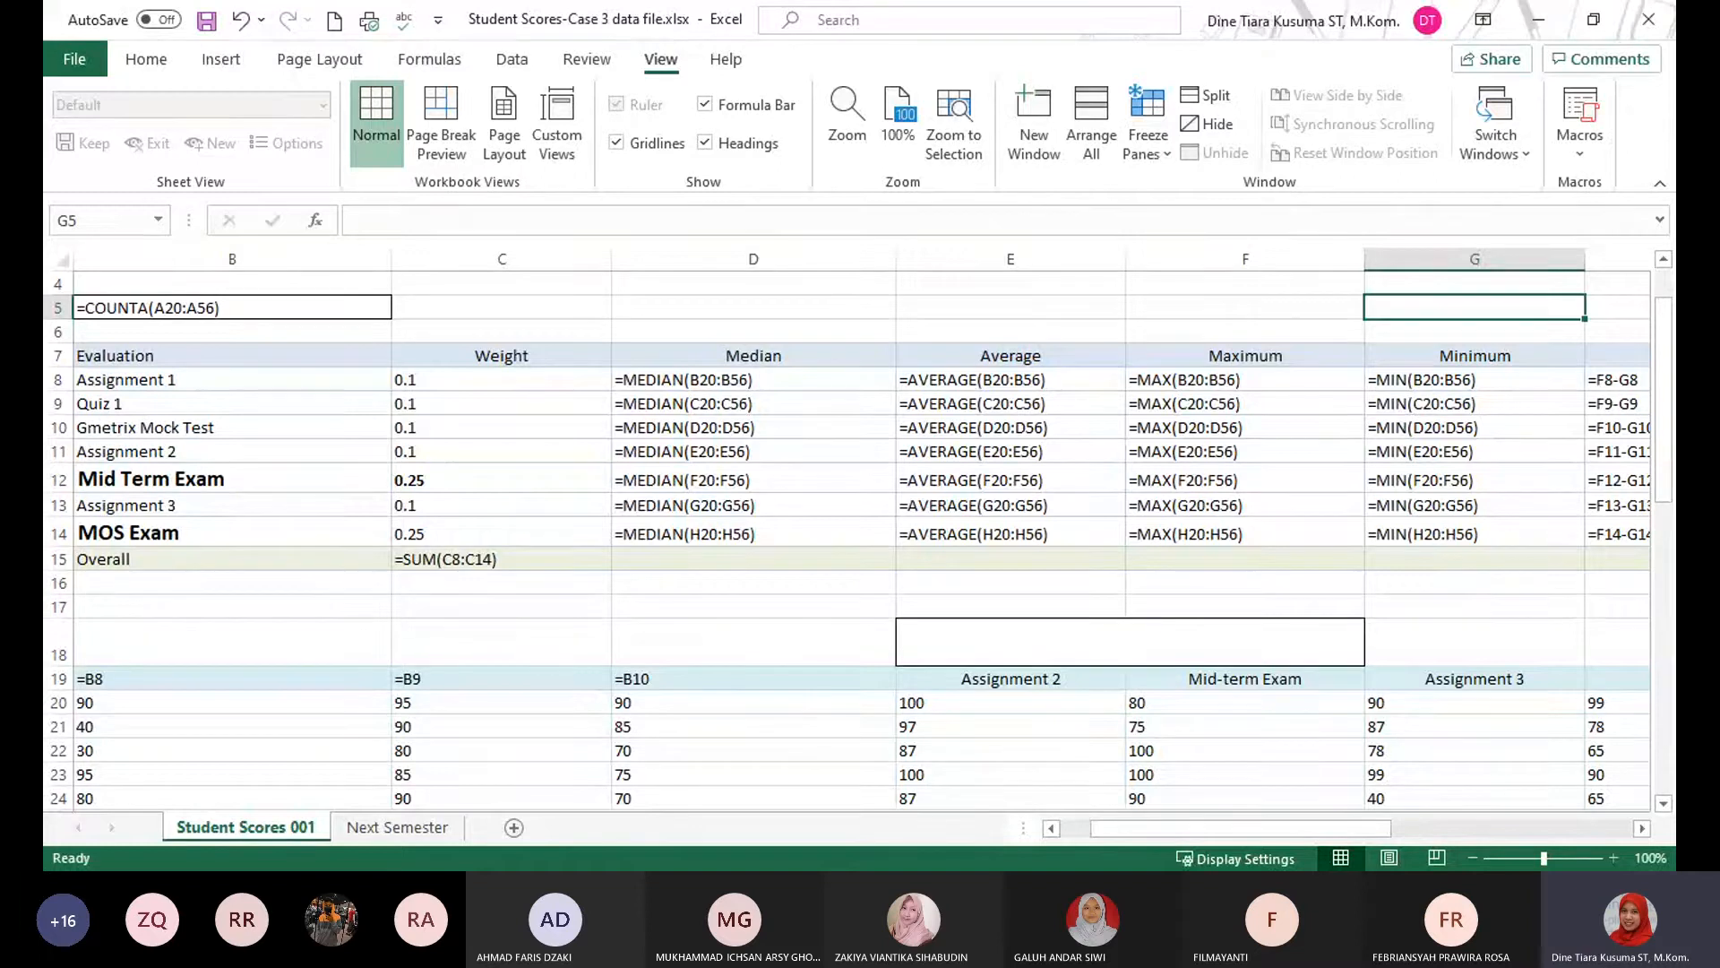
key("ctrl+grave")
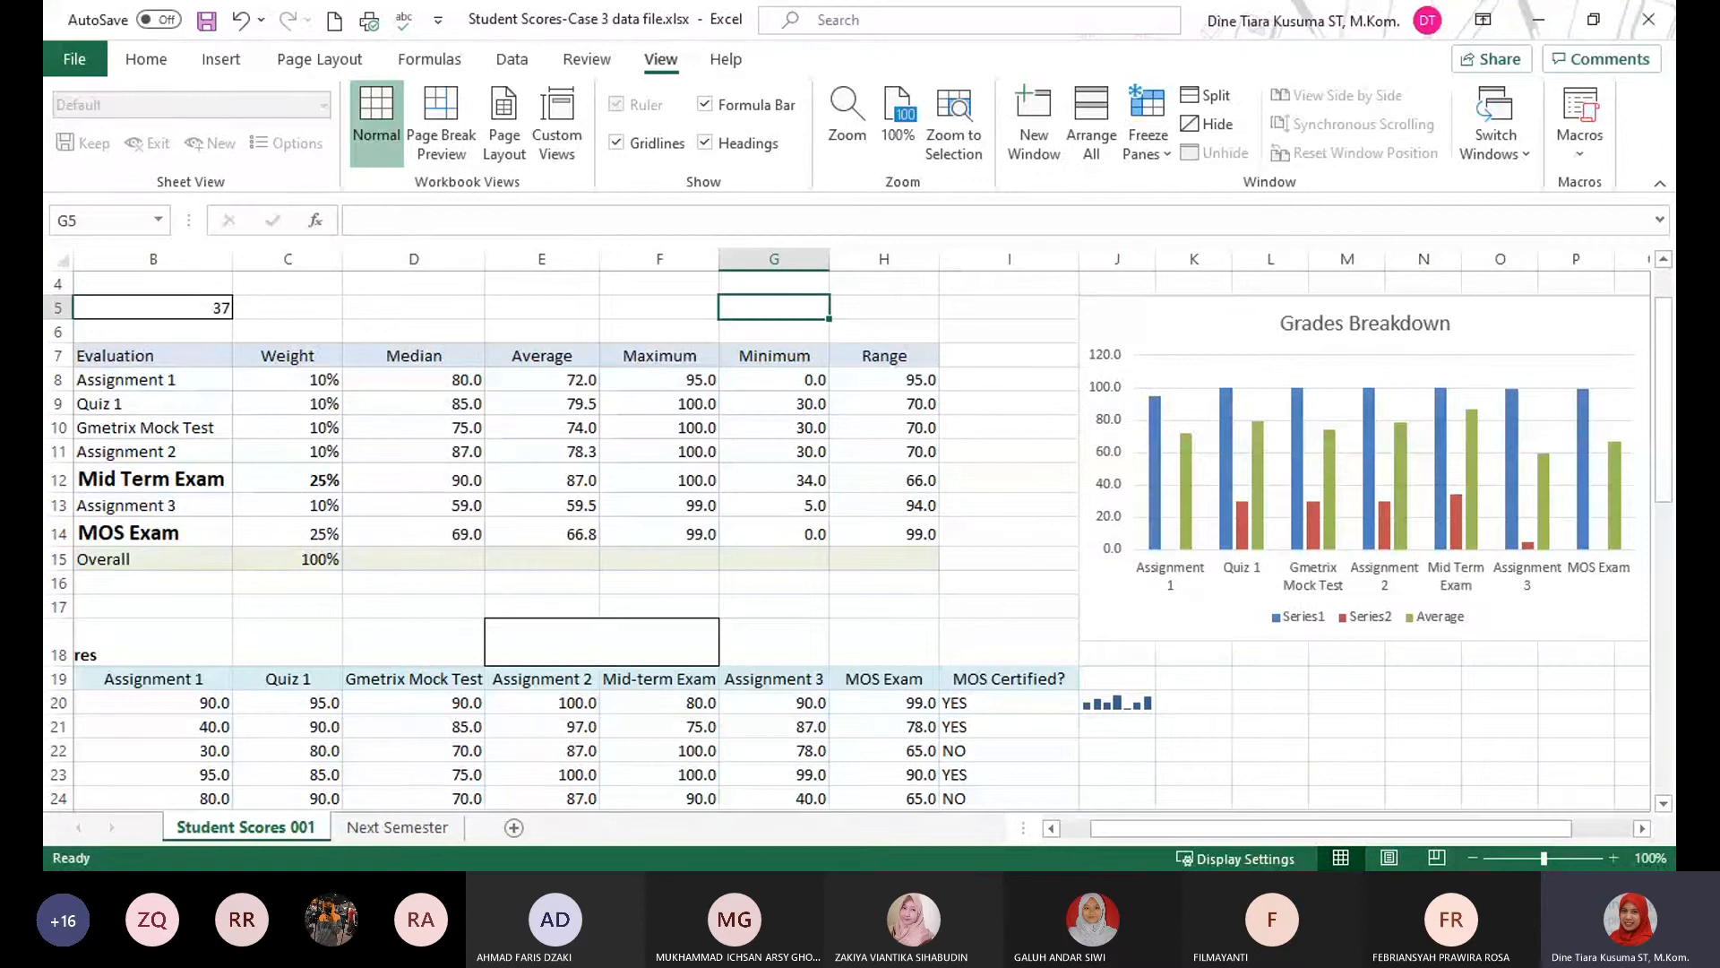
left_click(443, 420)
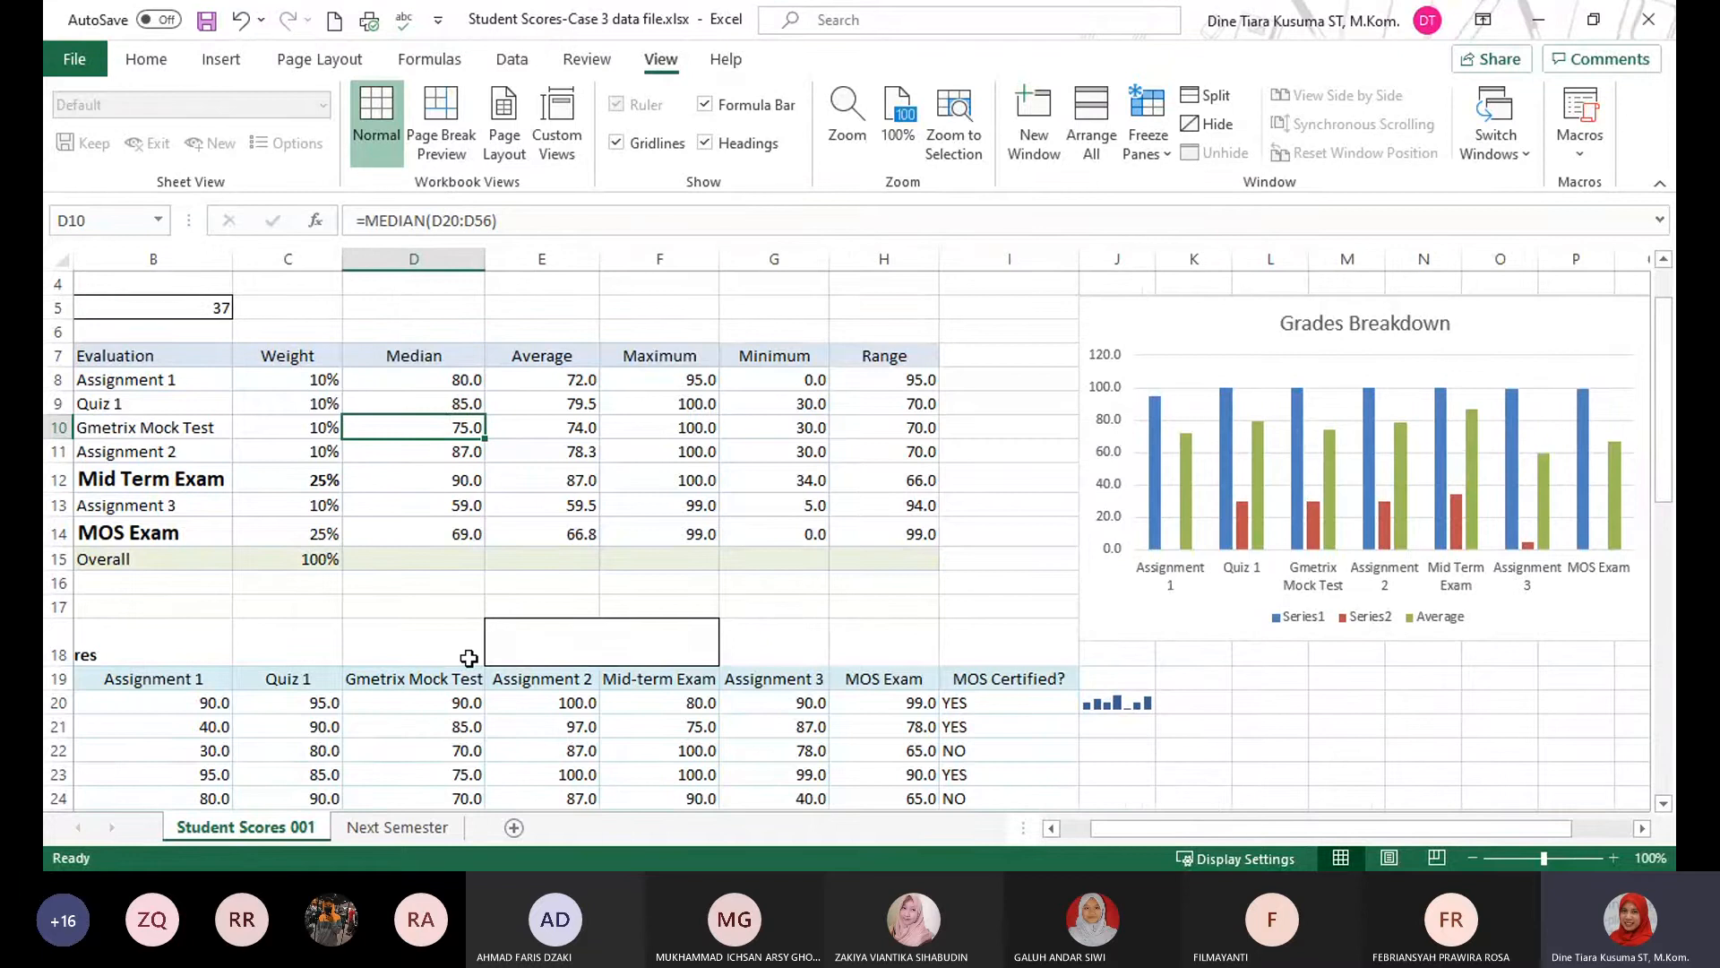
key("ctrl+grave")
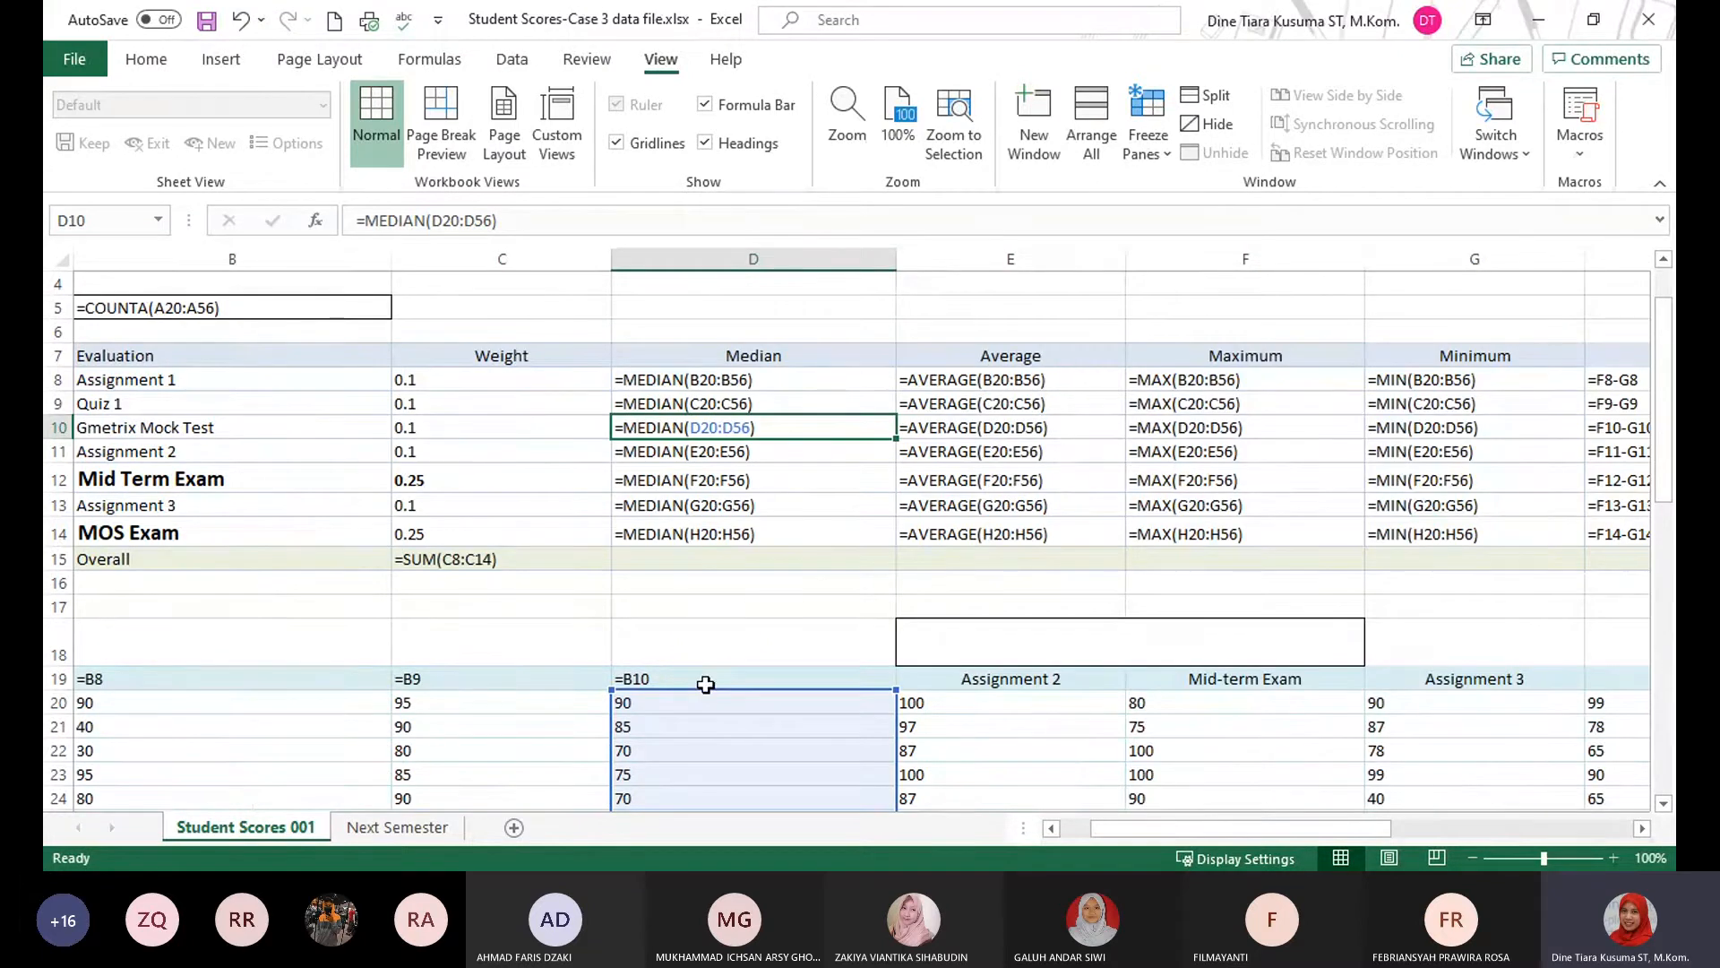
key("ctrl+grave")
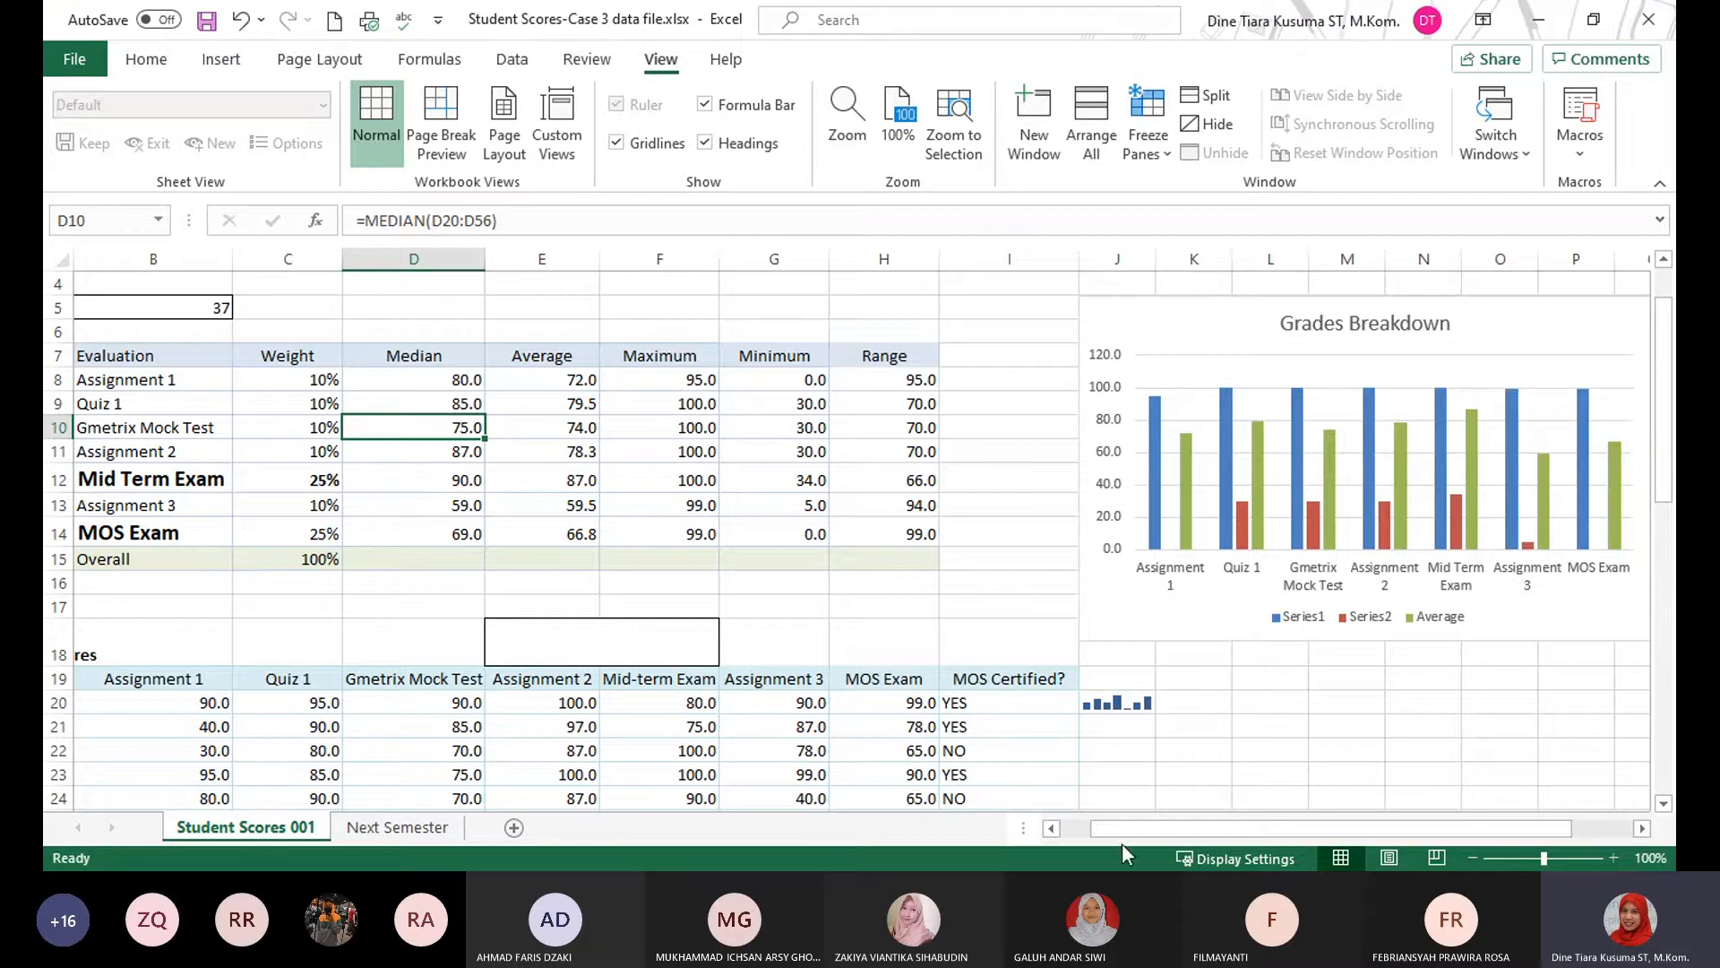
Close the Student Scores-Case 3 data file workbook without saving its changes.
key("alt+Tab")
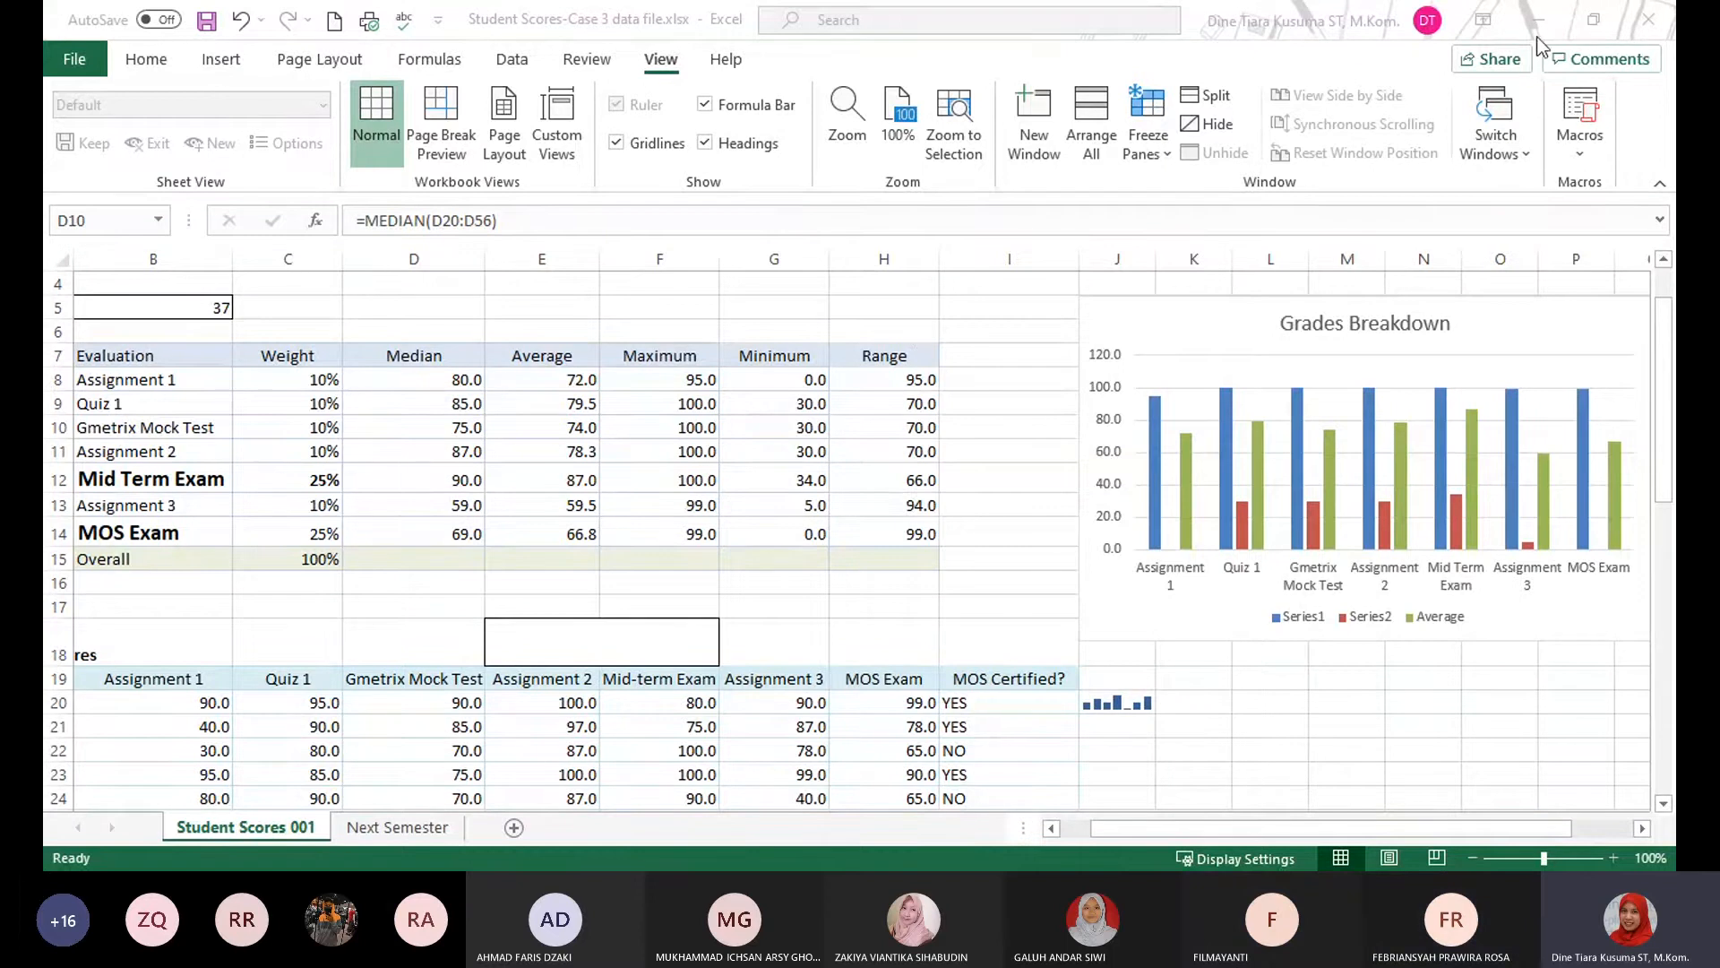
left_click(846, 588)
left_click(1008, 582)
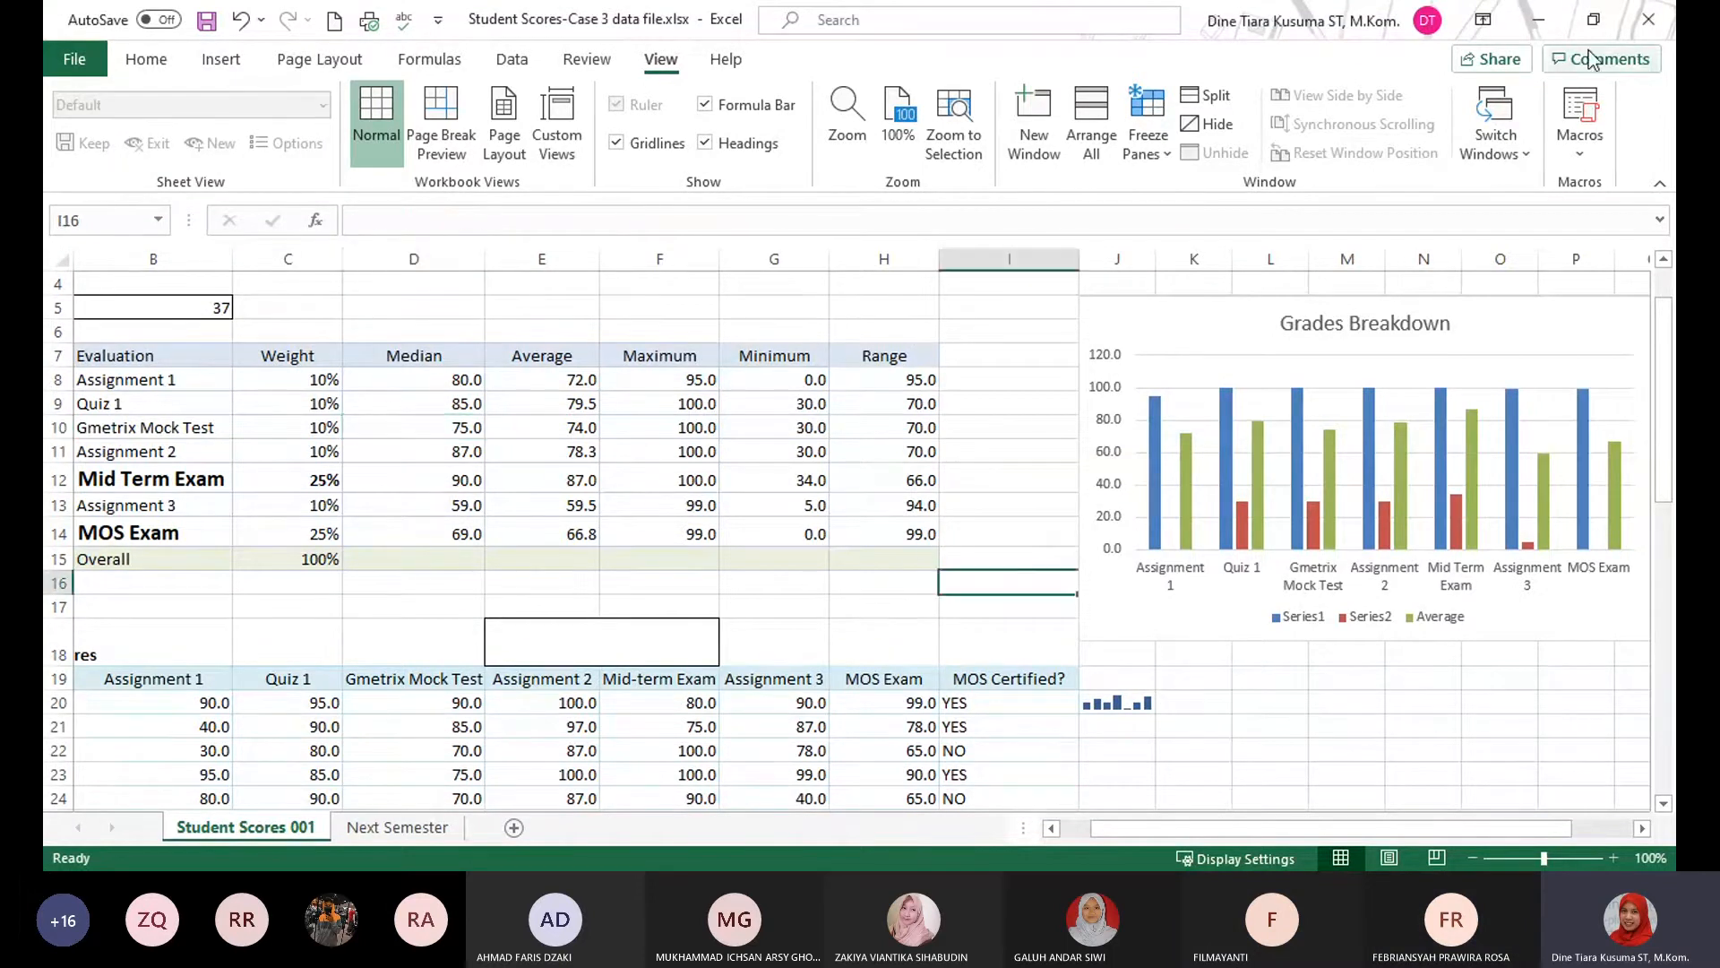
left_click(1647, 27)
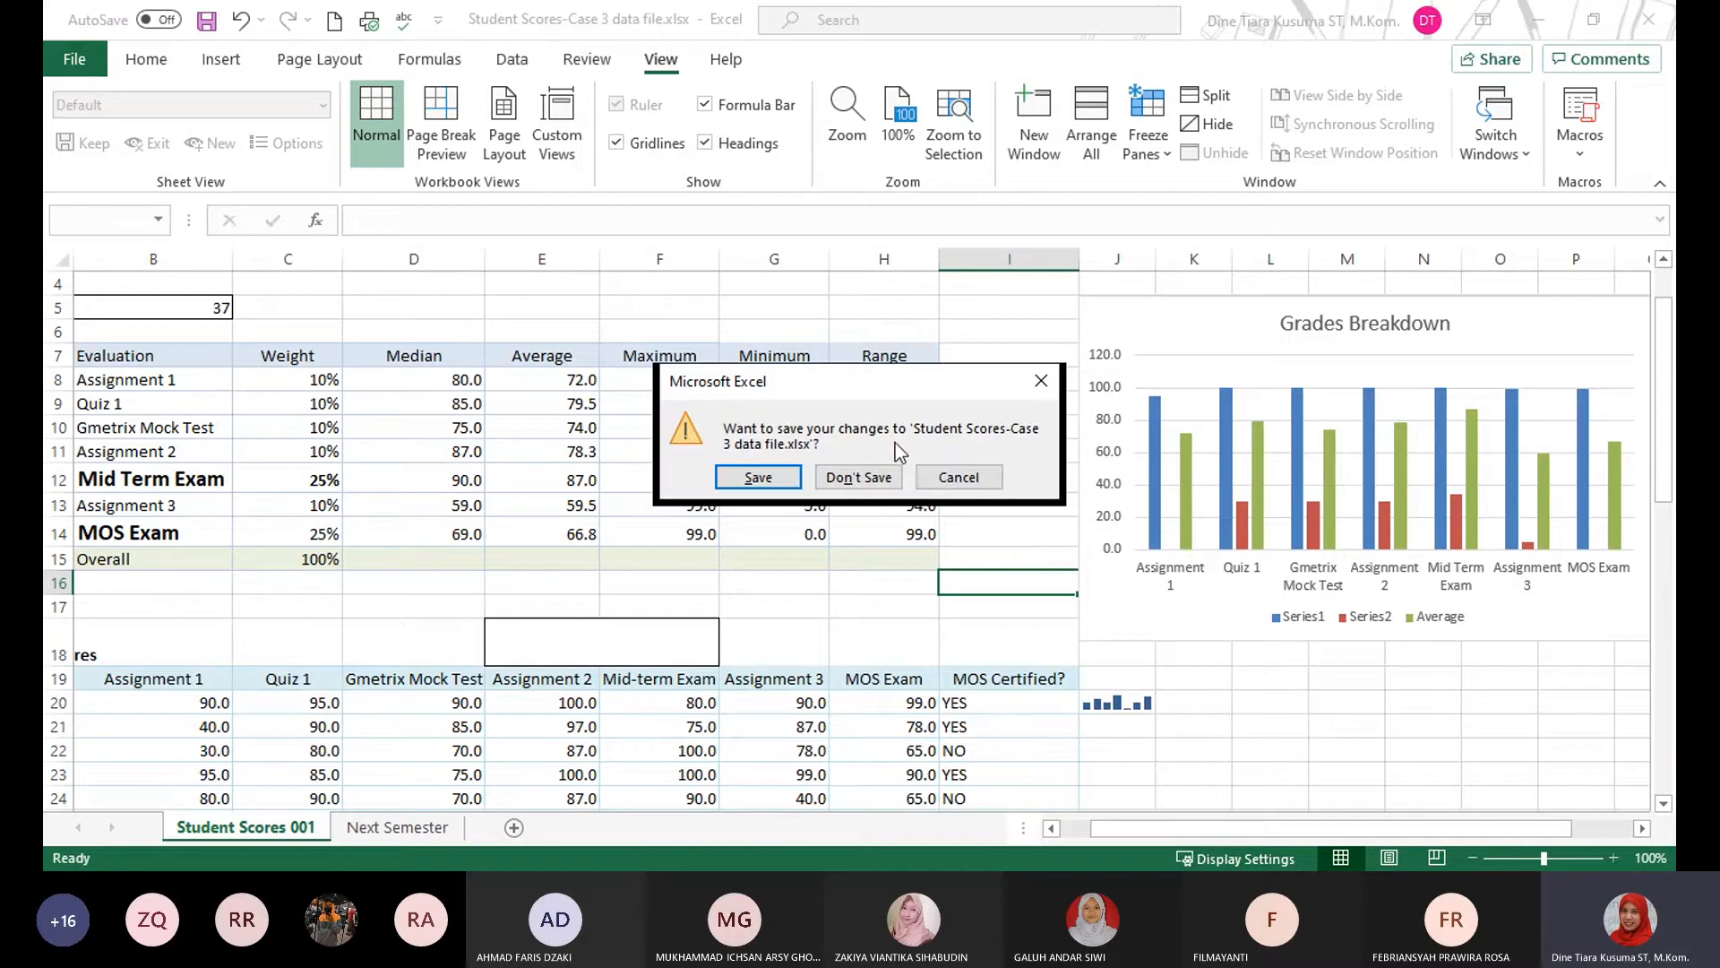
left_click(851, 473)
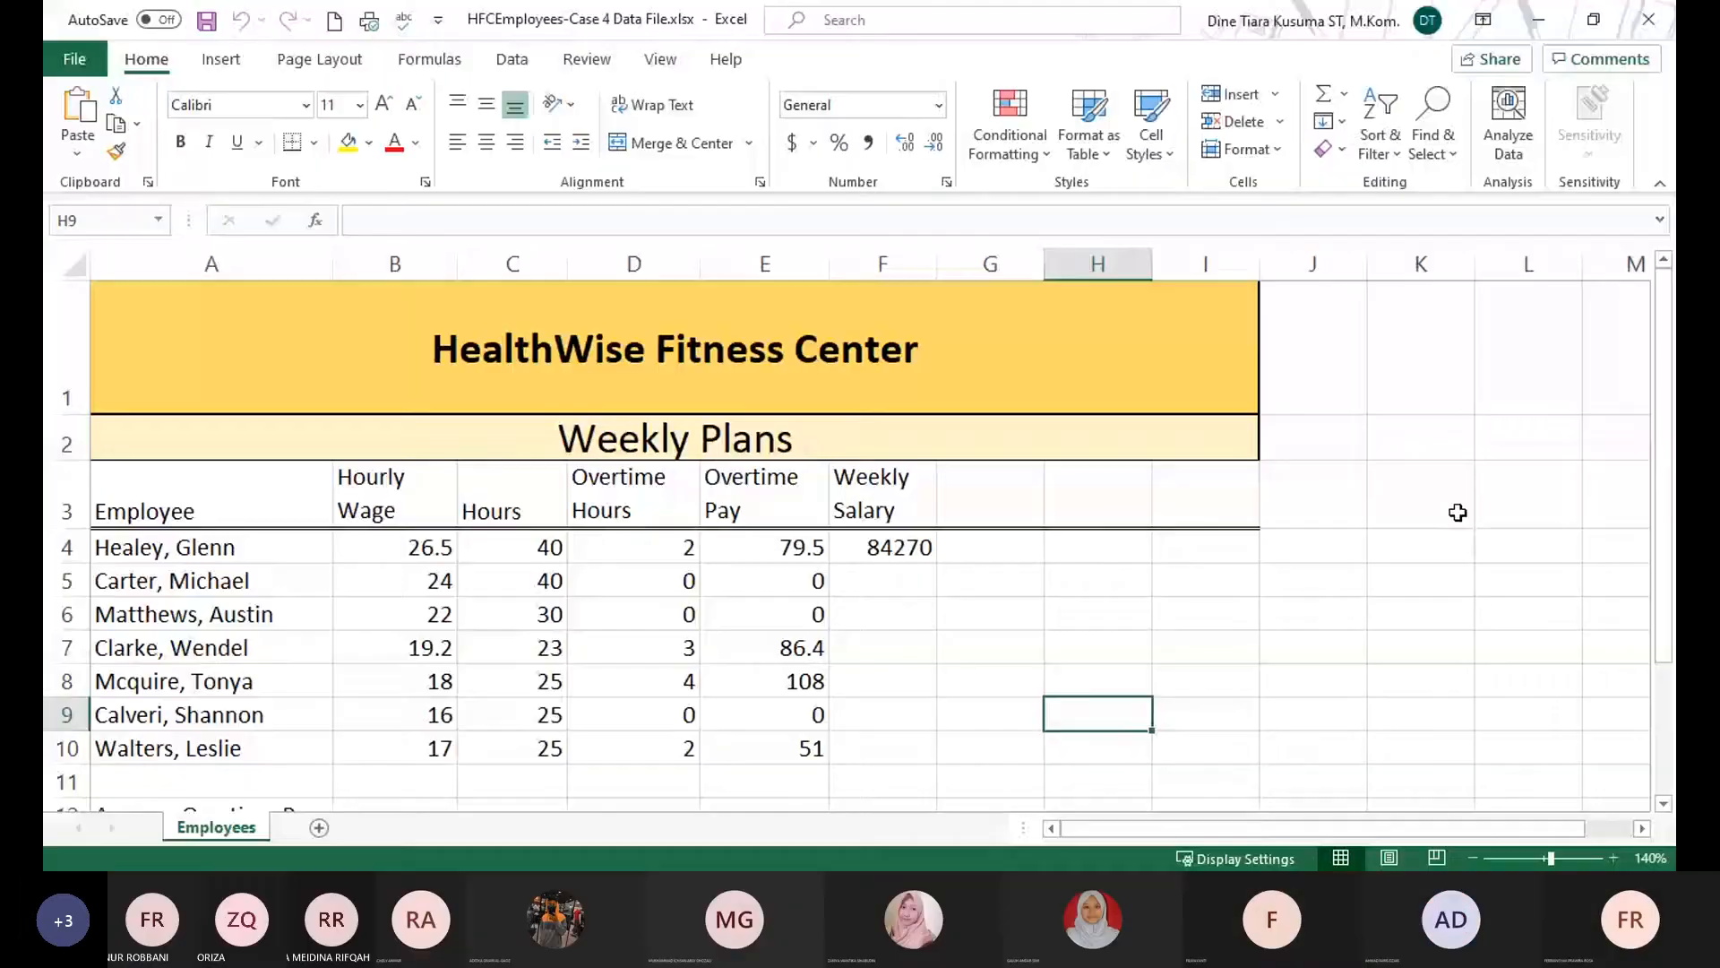
Switch to the HFCEmployees-Case 4 Data File.xlsx workbook for the next practice case.
left_click(1455, 507)
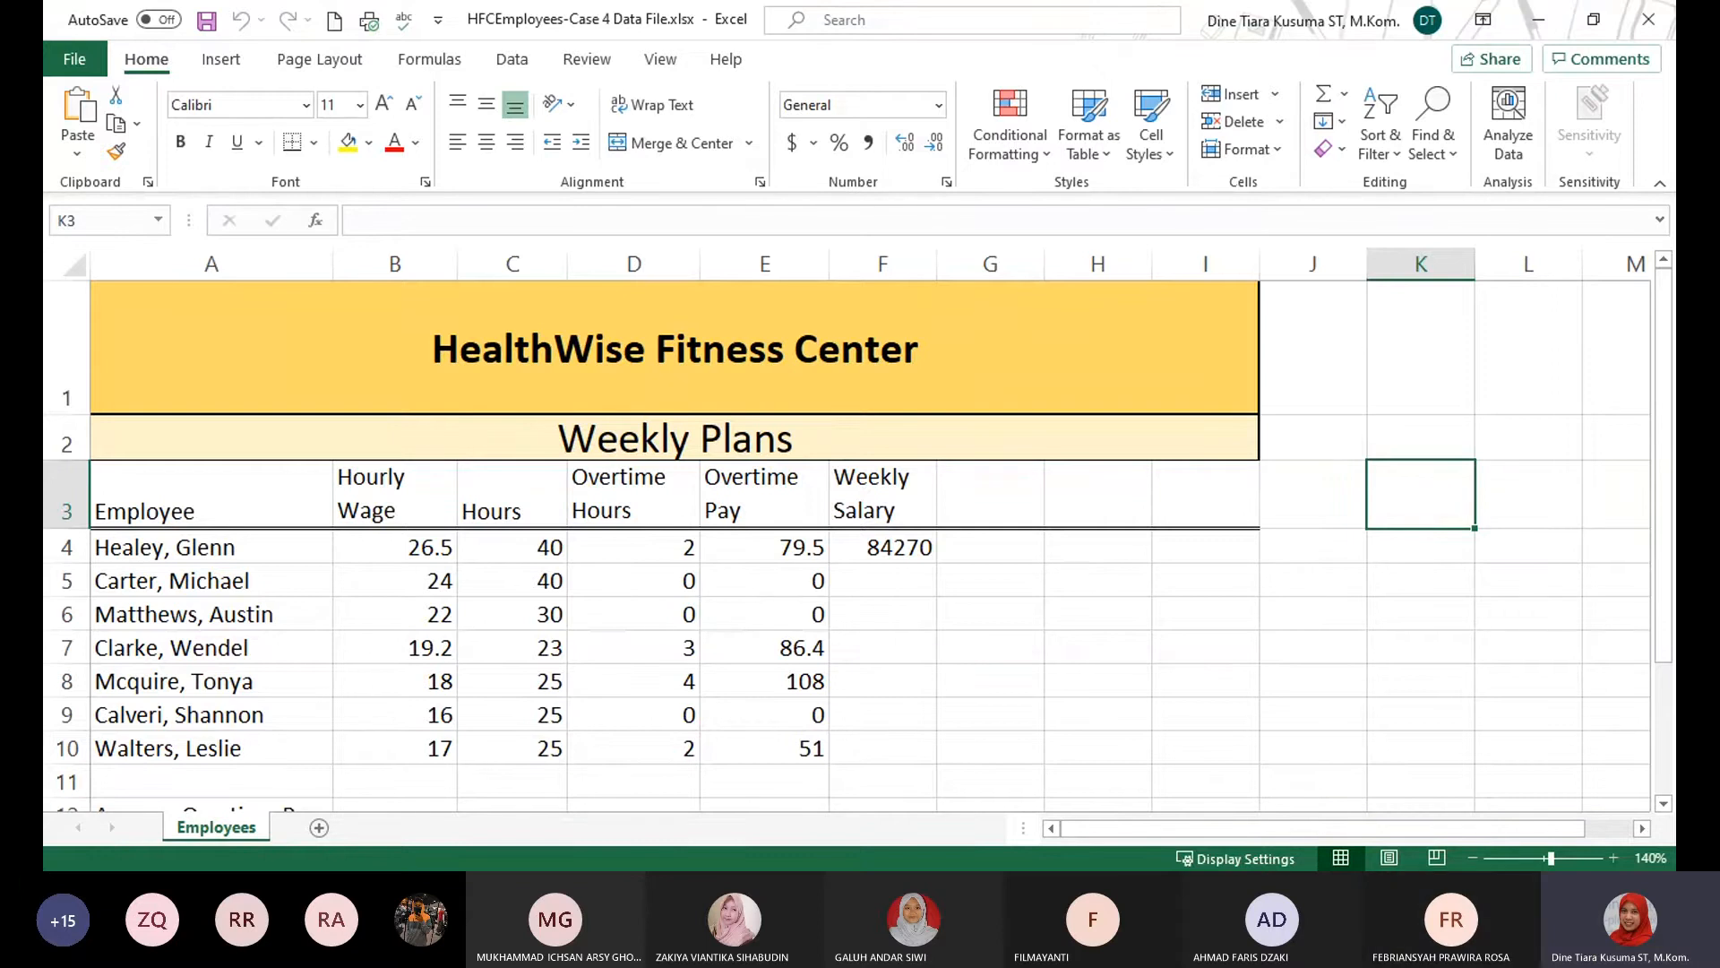
key("alt+Tab")
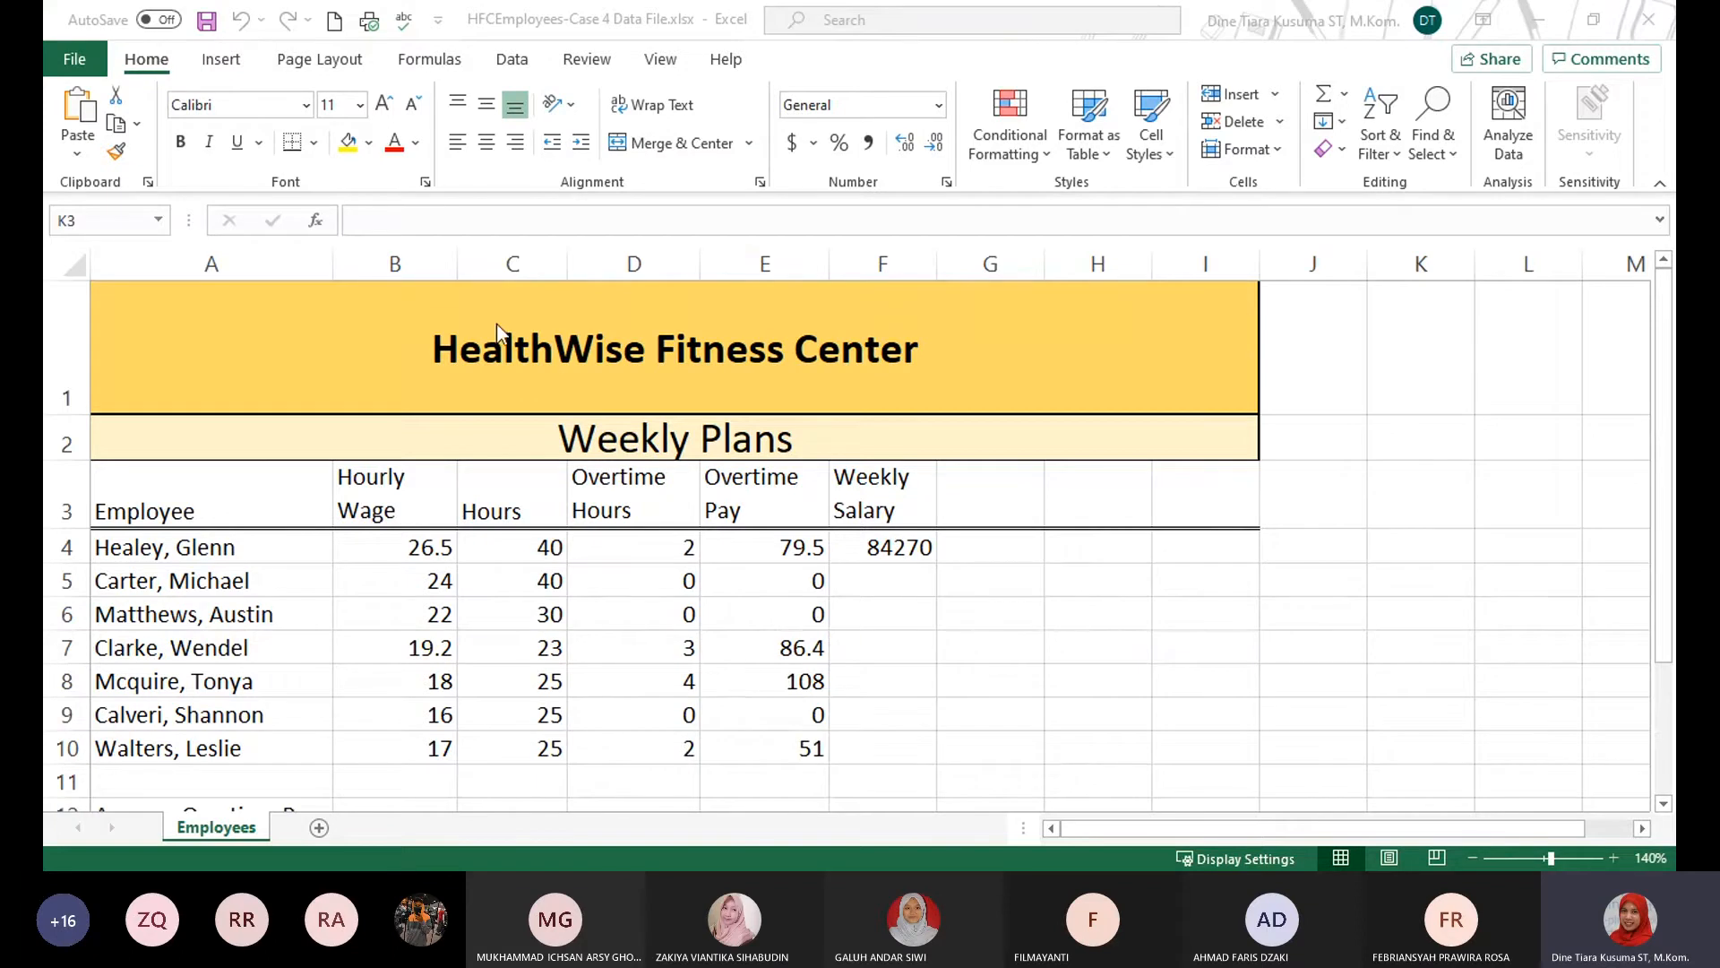
left_click(95, 69)
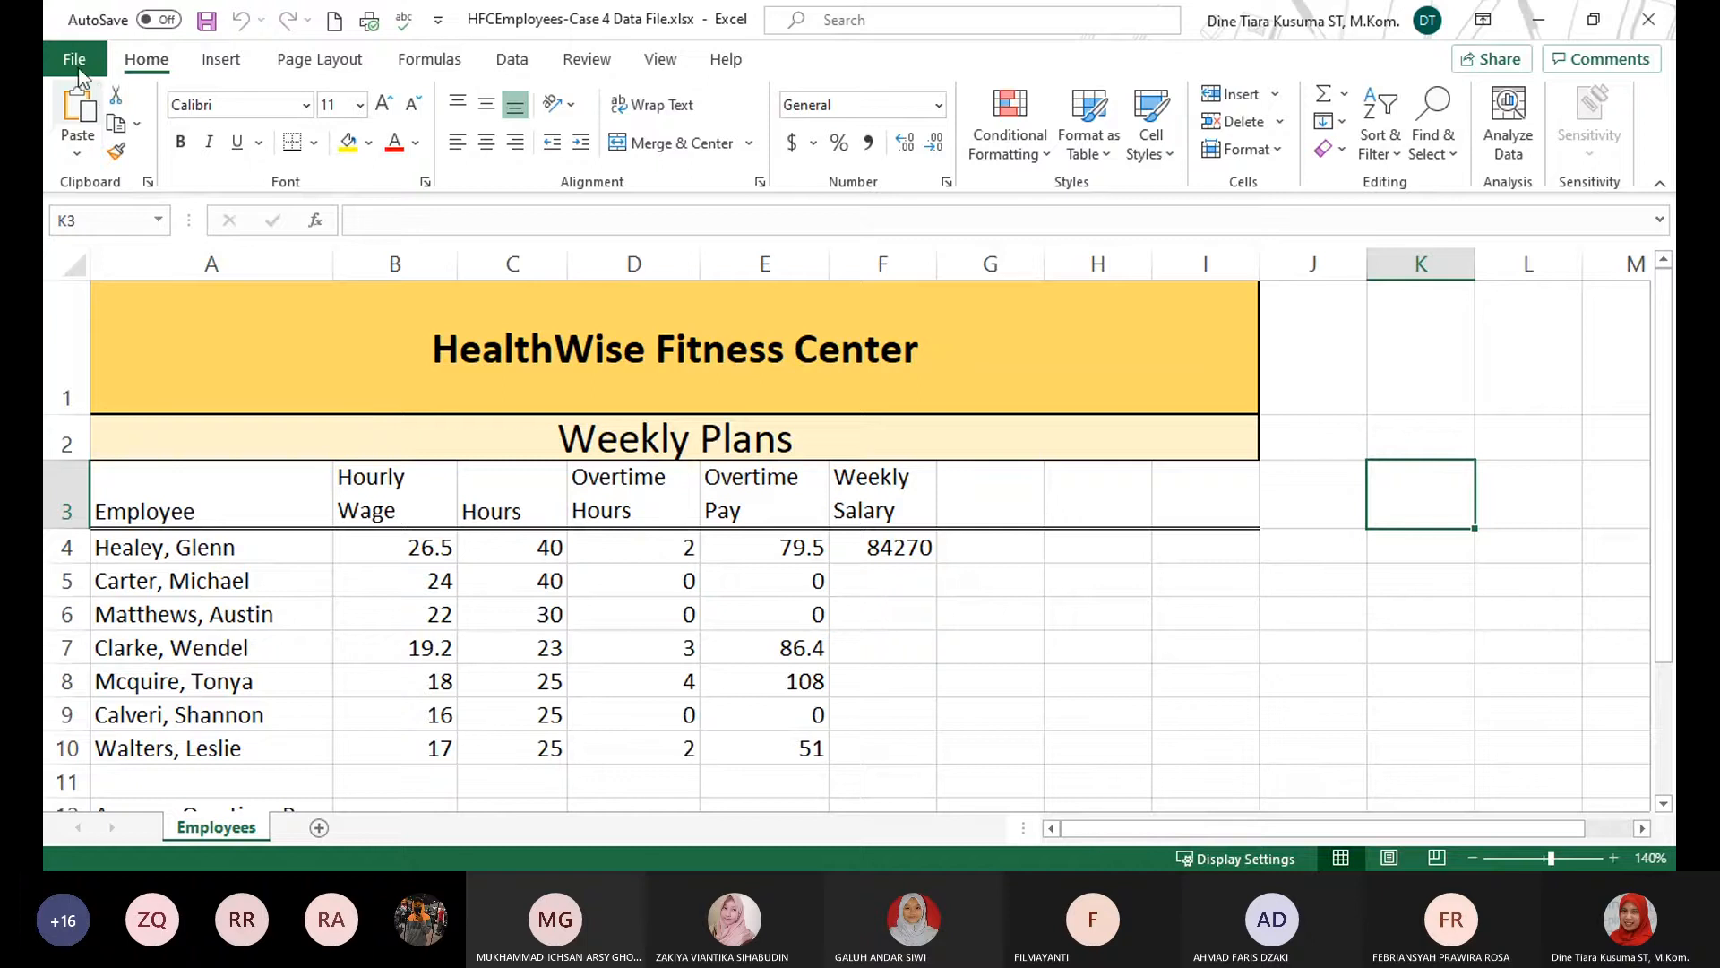
Set the workbook's Title property to "Fitnes" and return to the Employees worksheet.
left_click(61, 51)
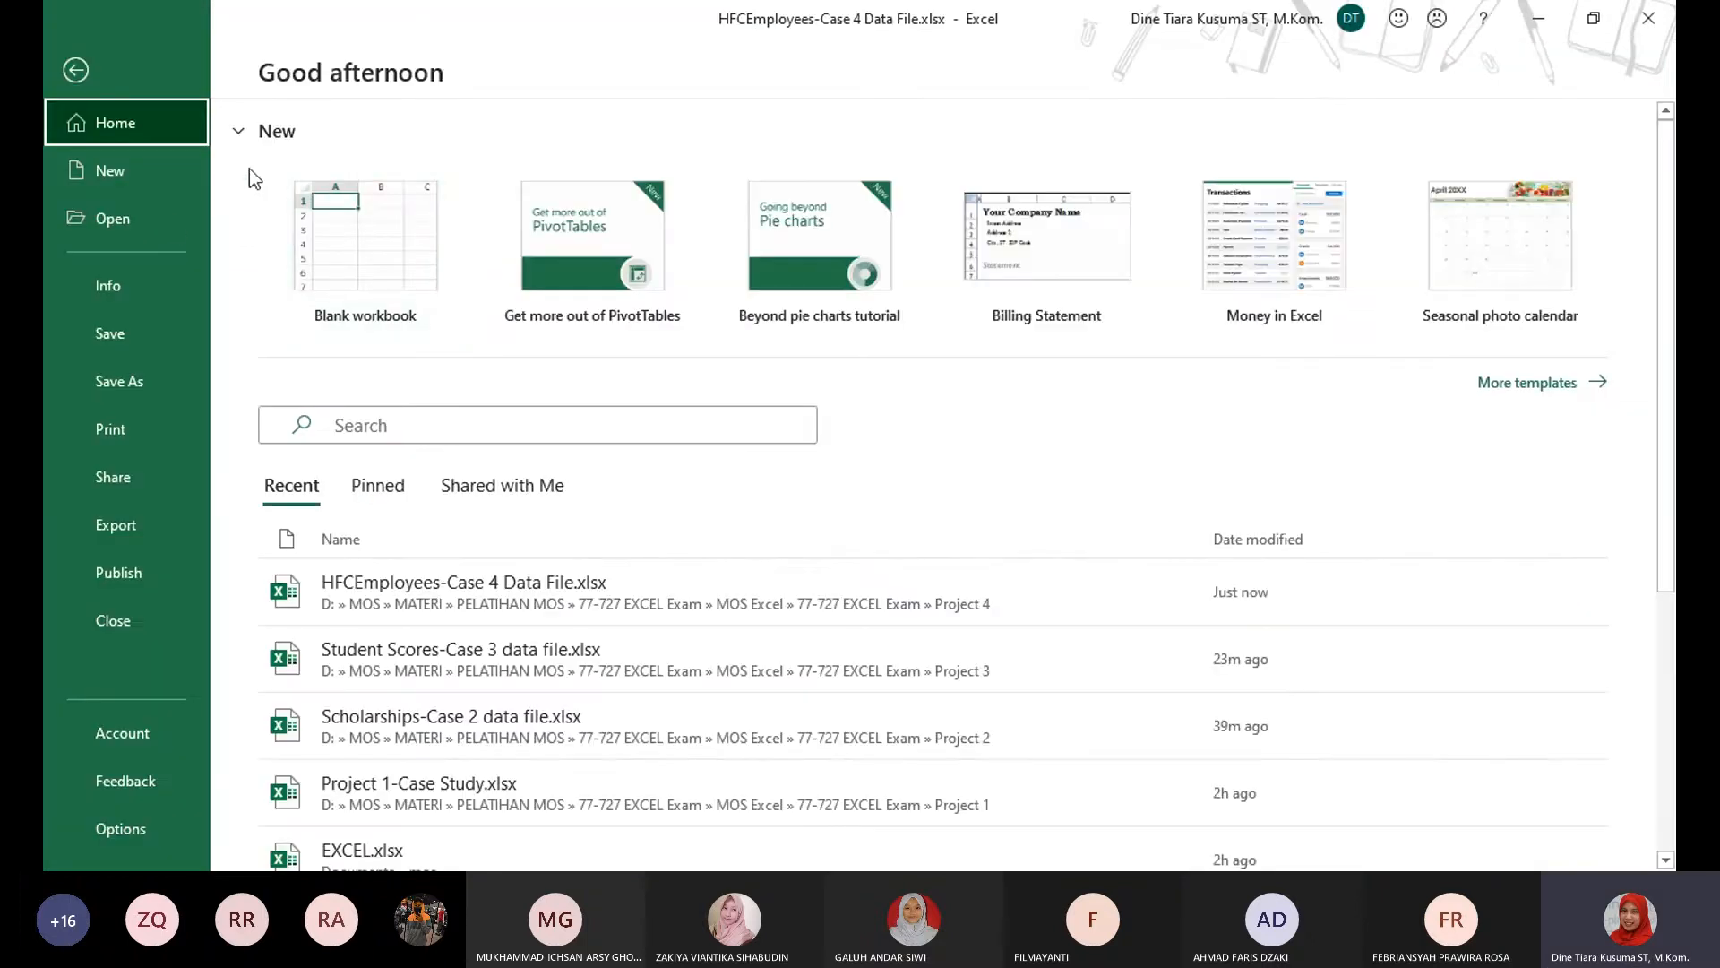
left_click(121, 291)
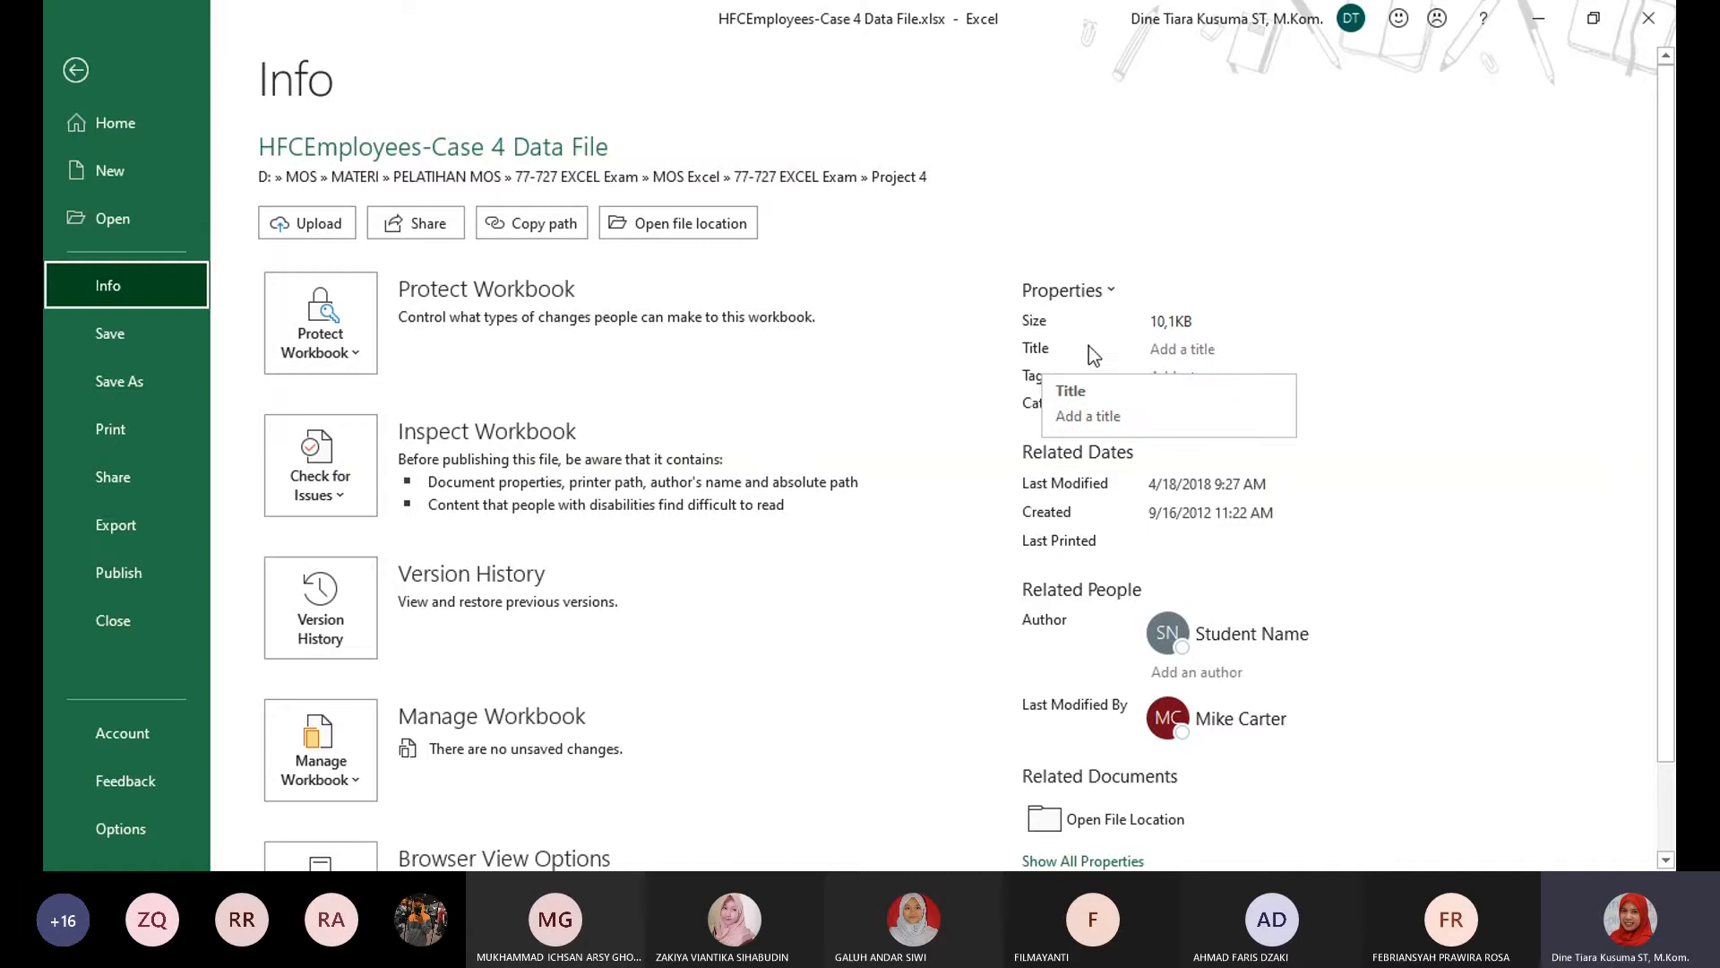
left_click(1173, 349)
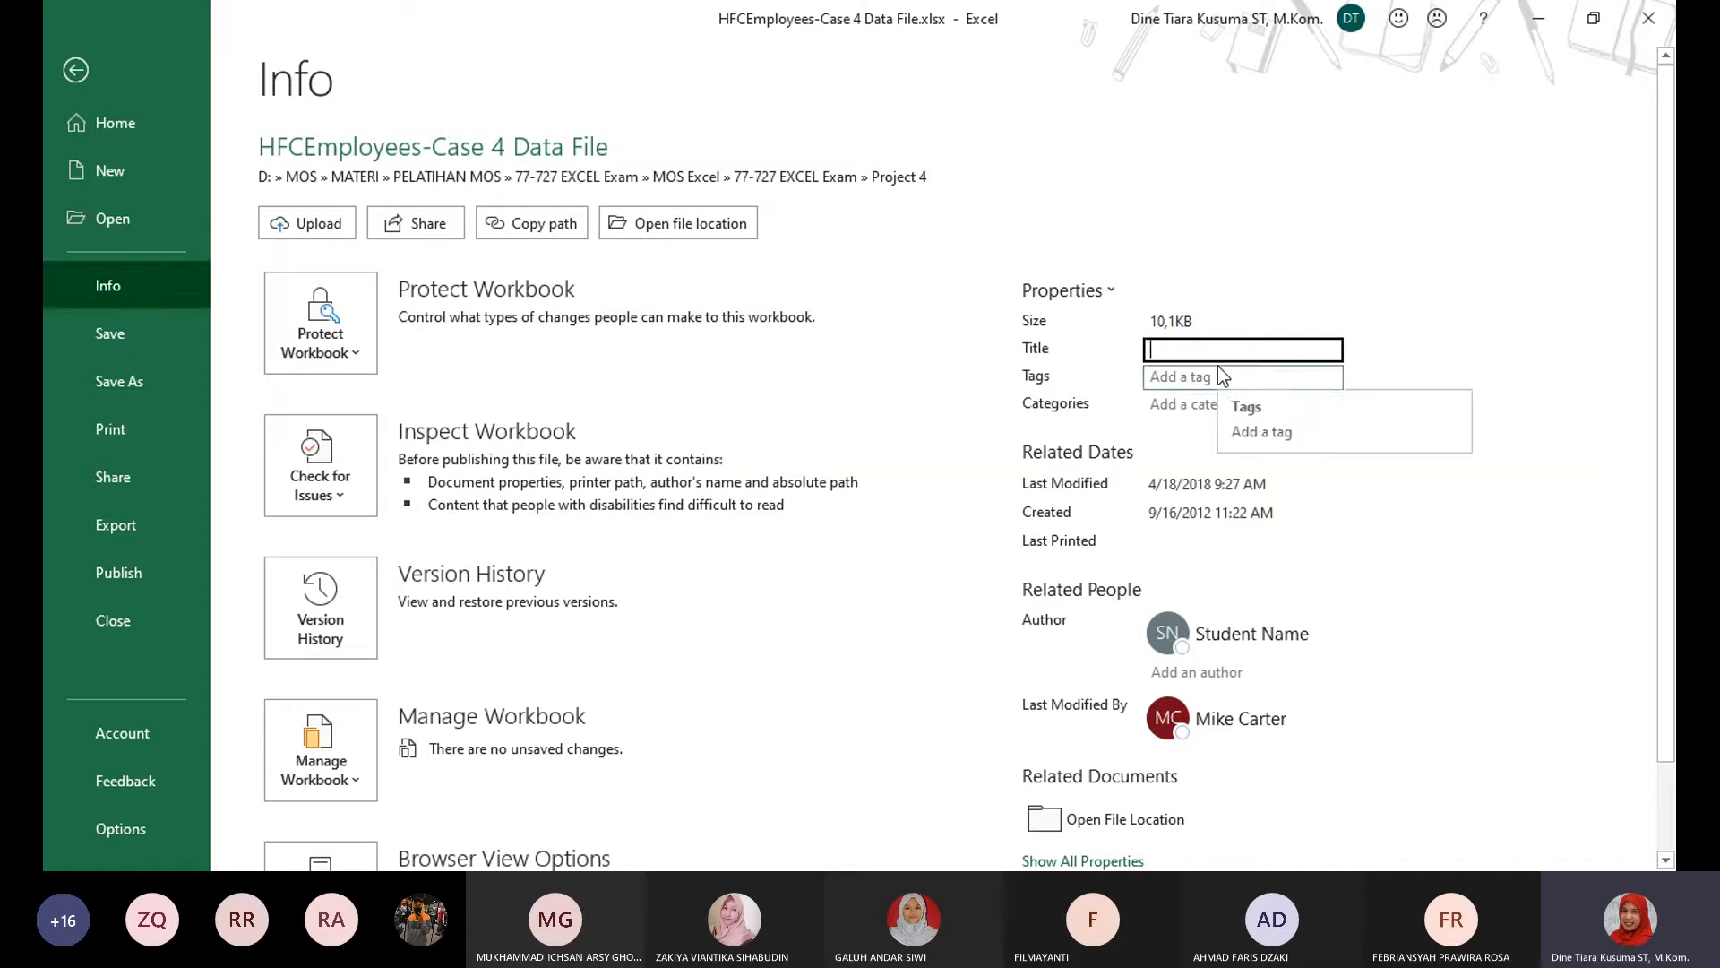
type("F")
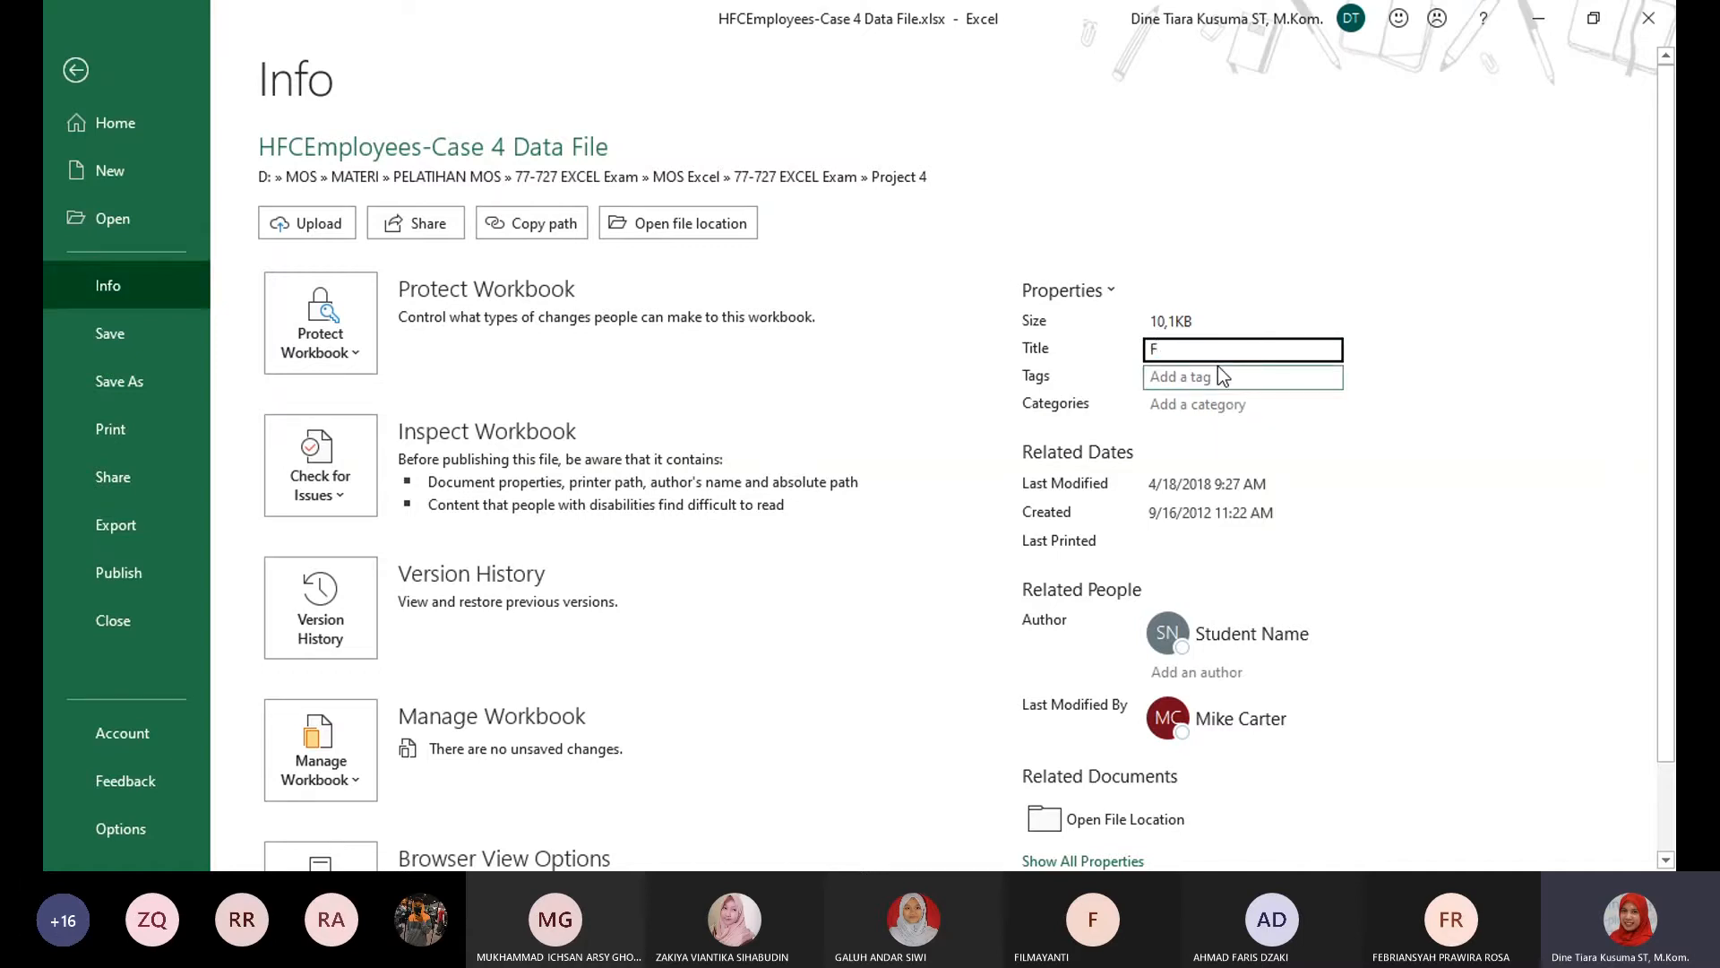
type("itnes")
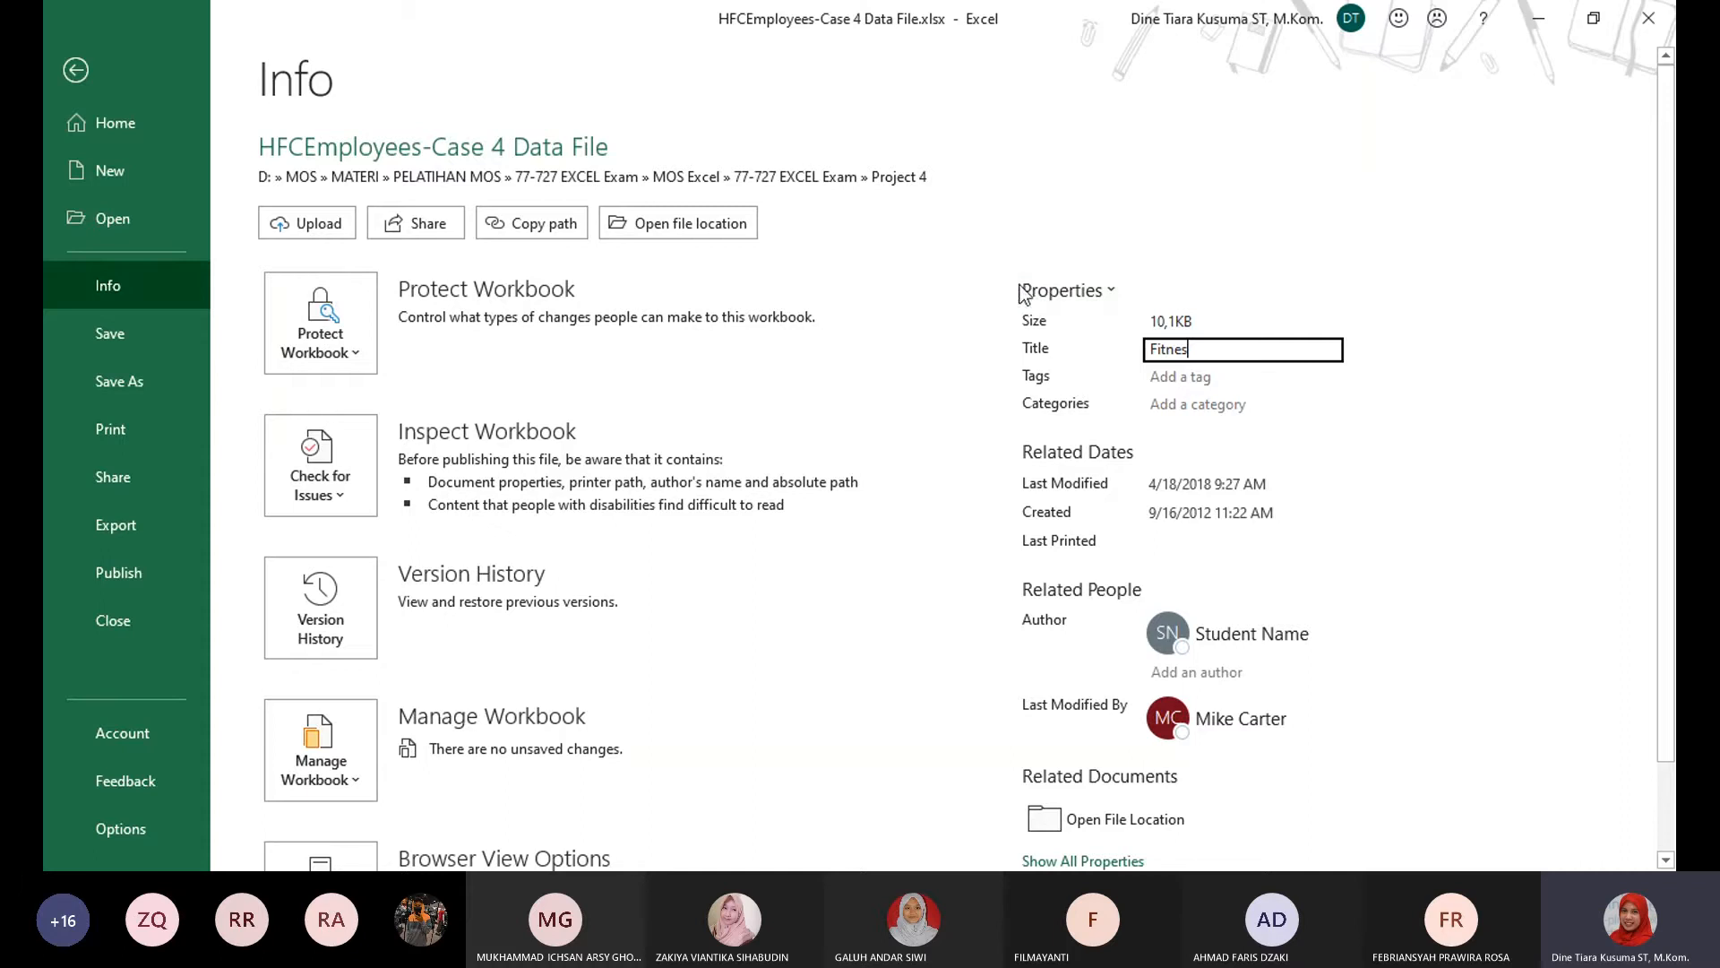
left_click(1507, 434)
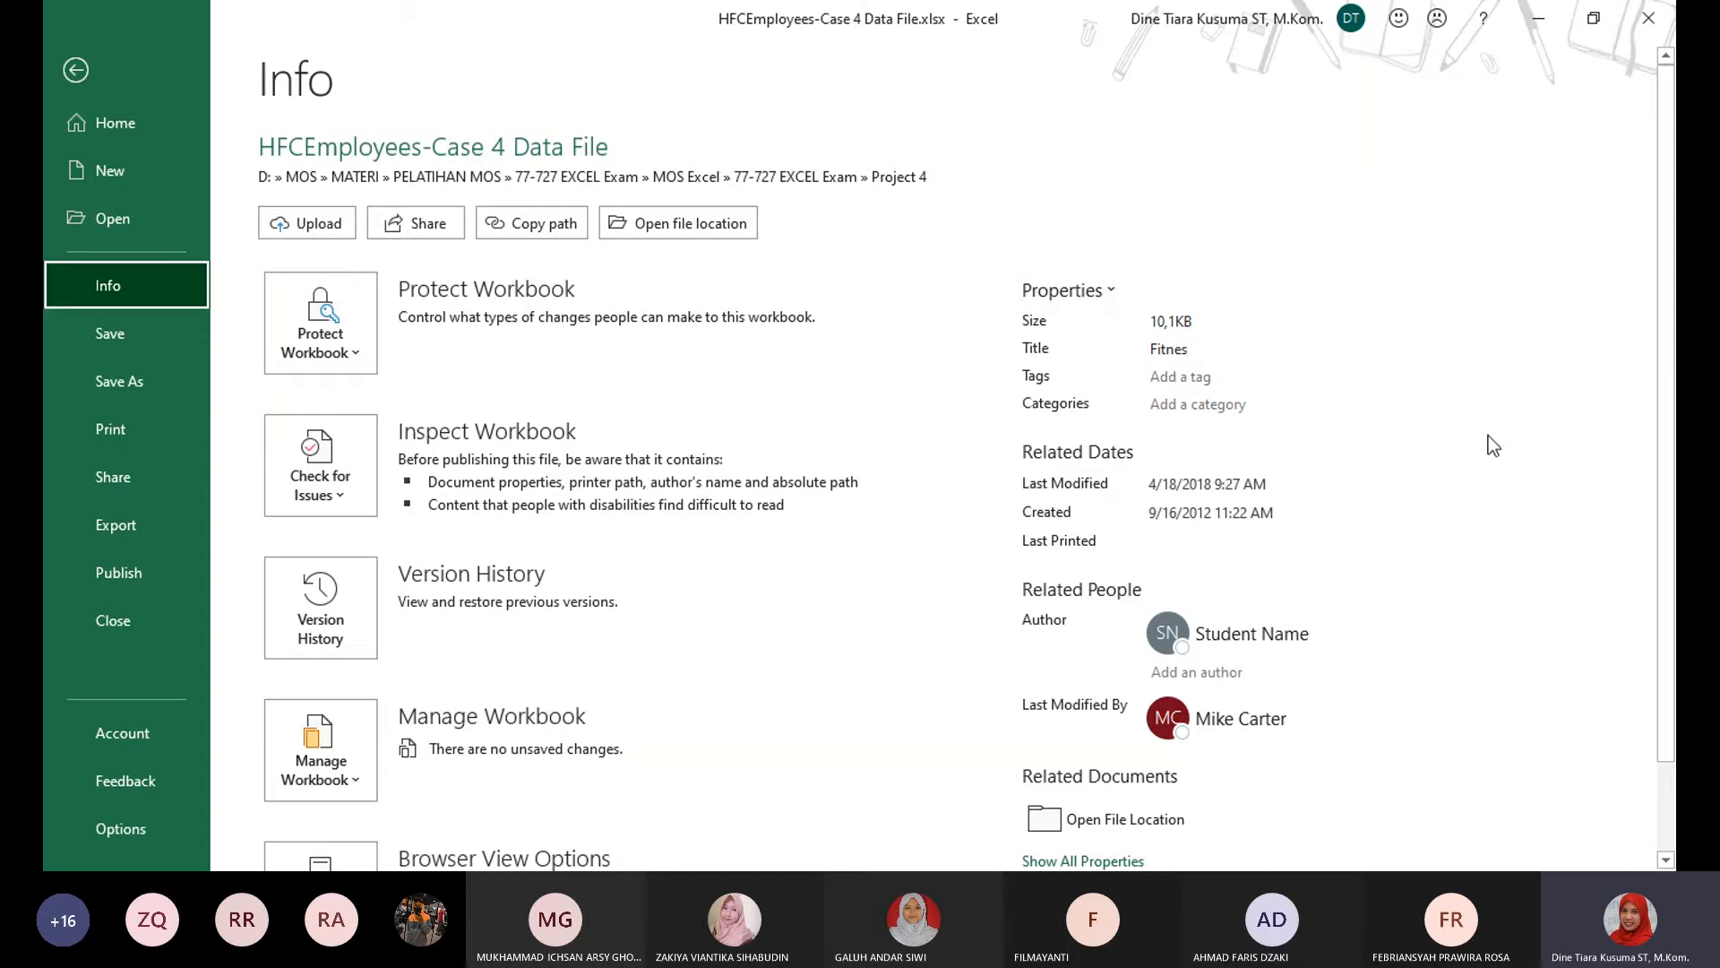
left_click(97, 63)
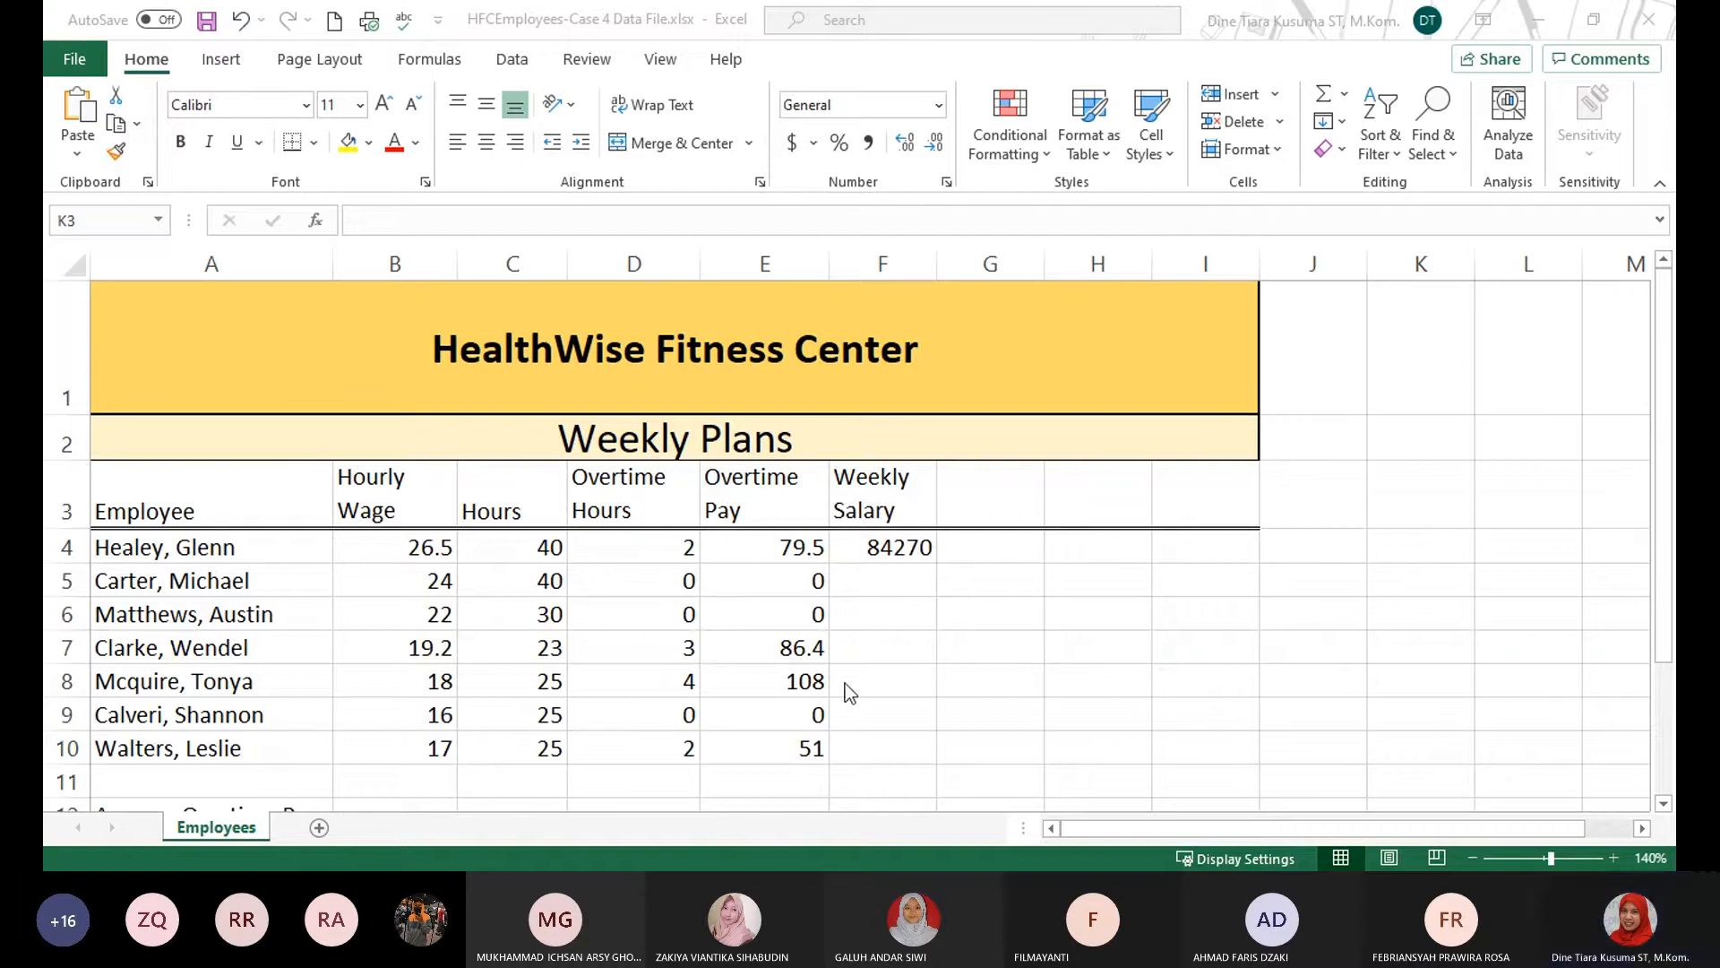
Copy the Weekly Salary formula in F4 of the Employees worksheet.
left_click(897, 550)
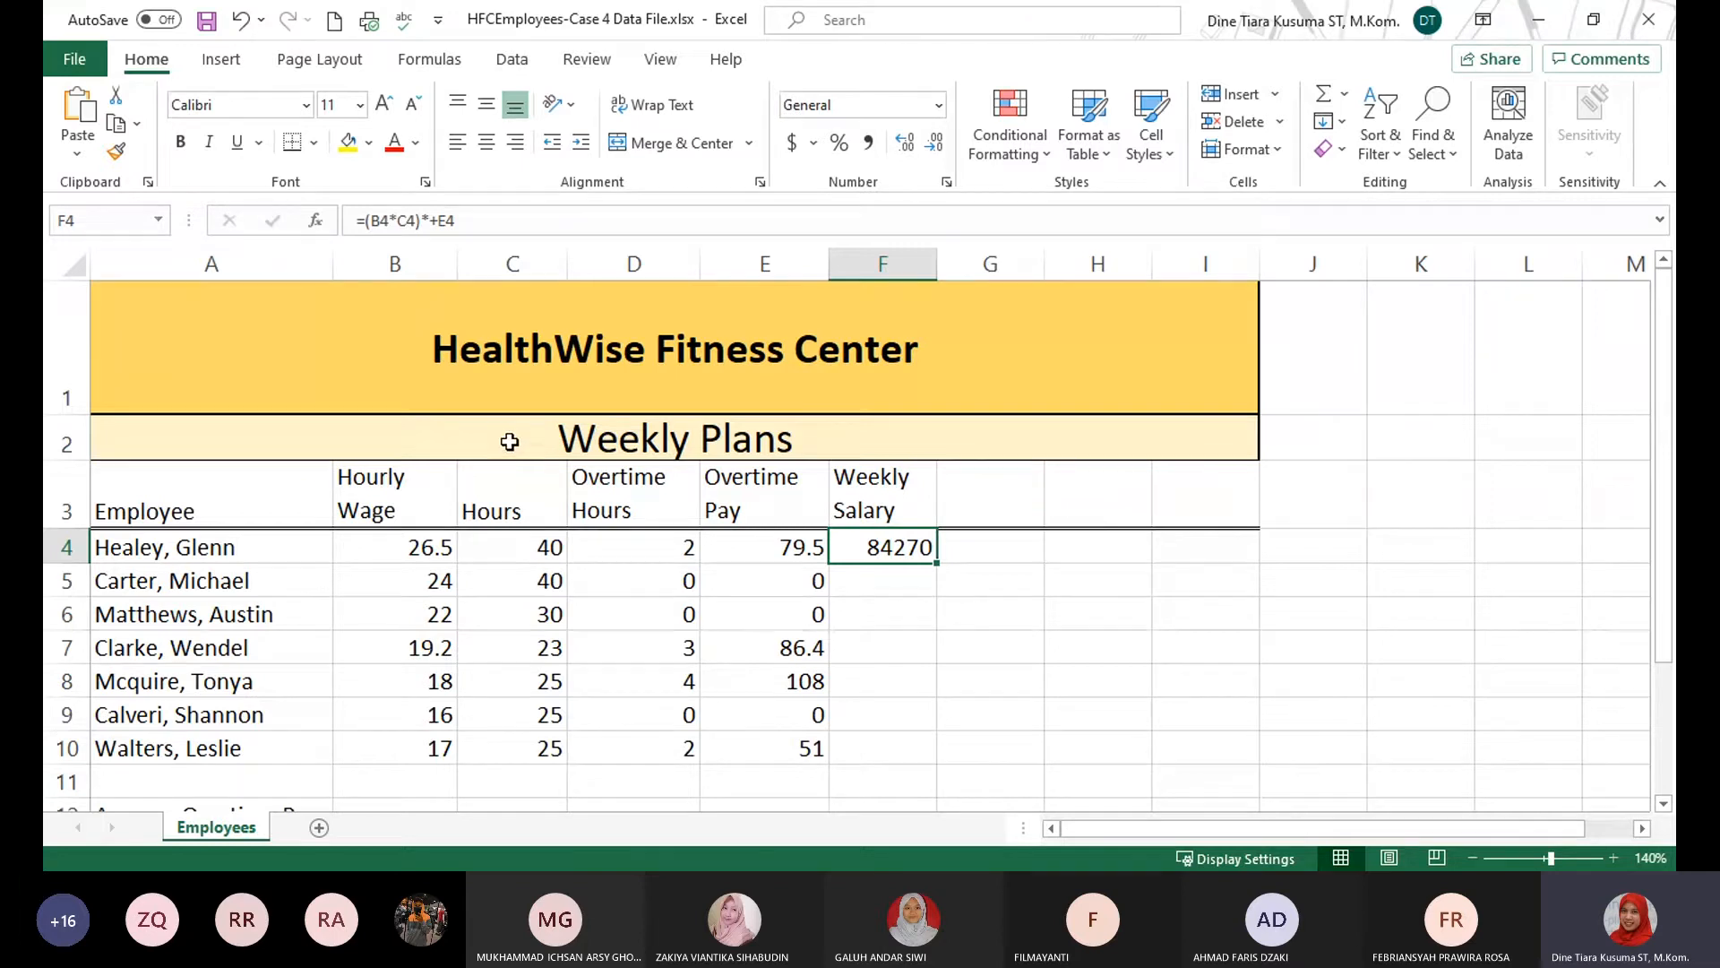
left_click(118, 138)
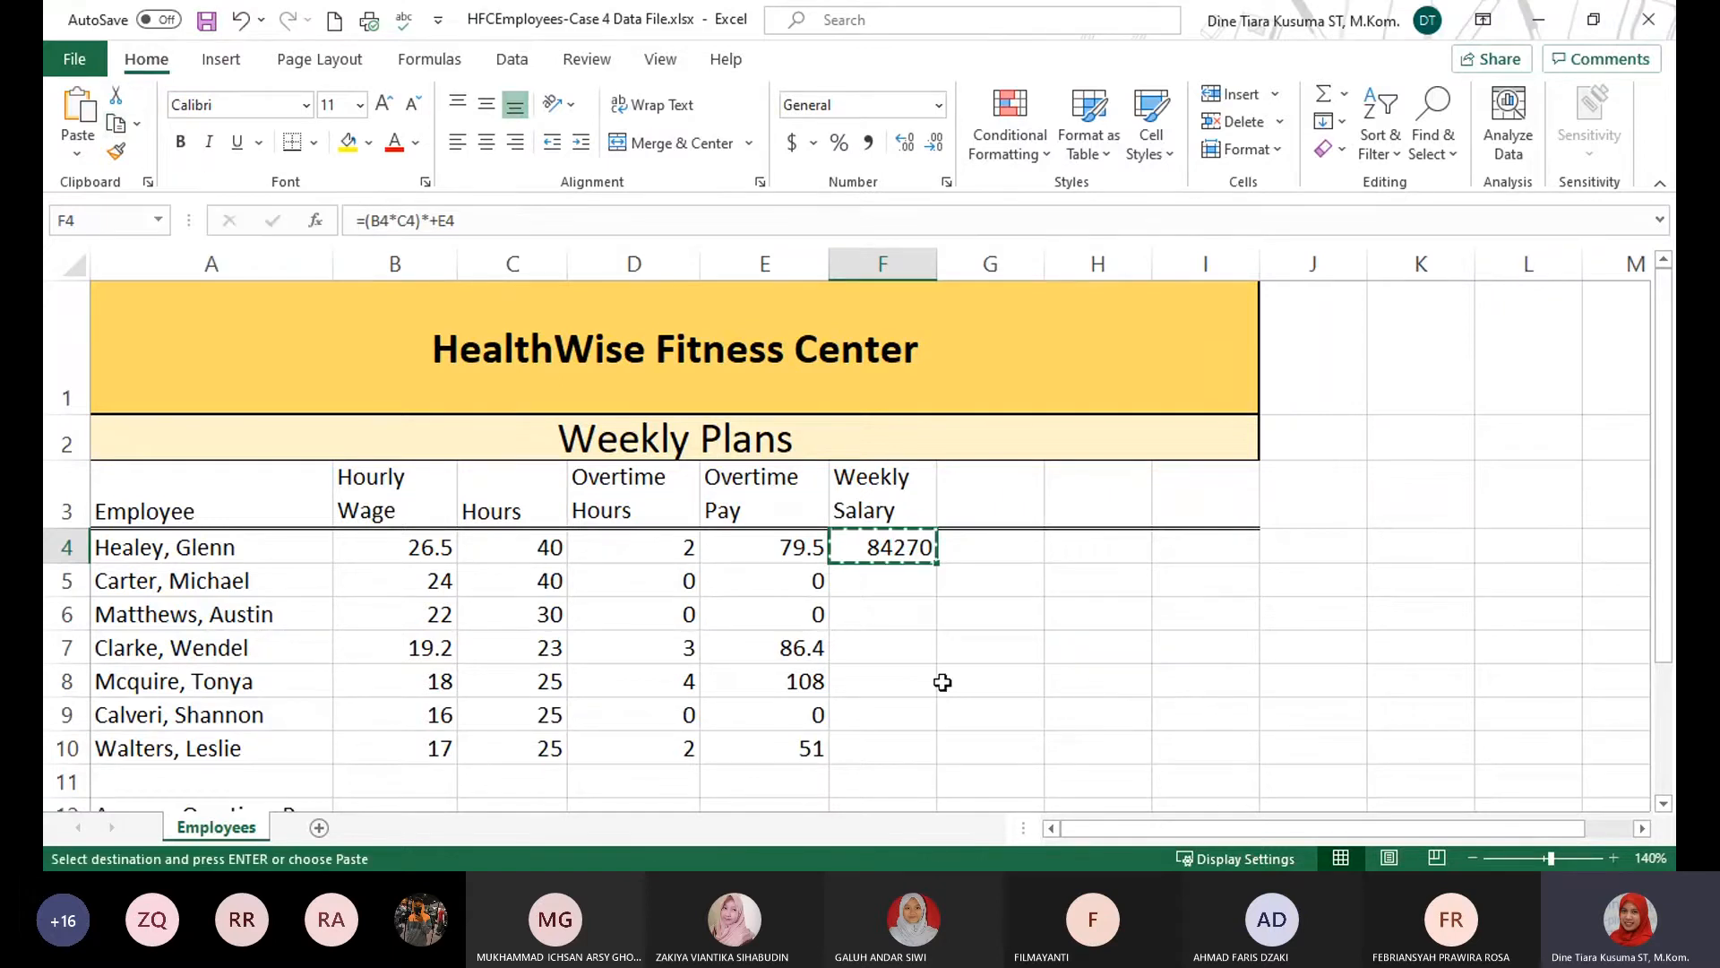
scroll(878, 640, "down", 1)
scroll(878, 640, "up", 1)
Try pasting only the copied Weekly Salary formula into F5:F10 with Paste Special, and undo the paste.
left_click_drag(869, 581, 899, 740)
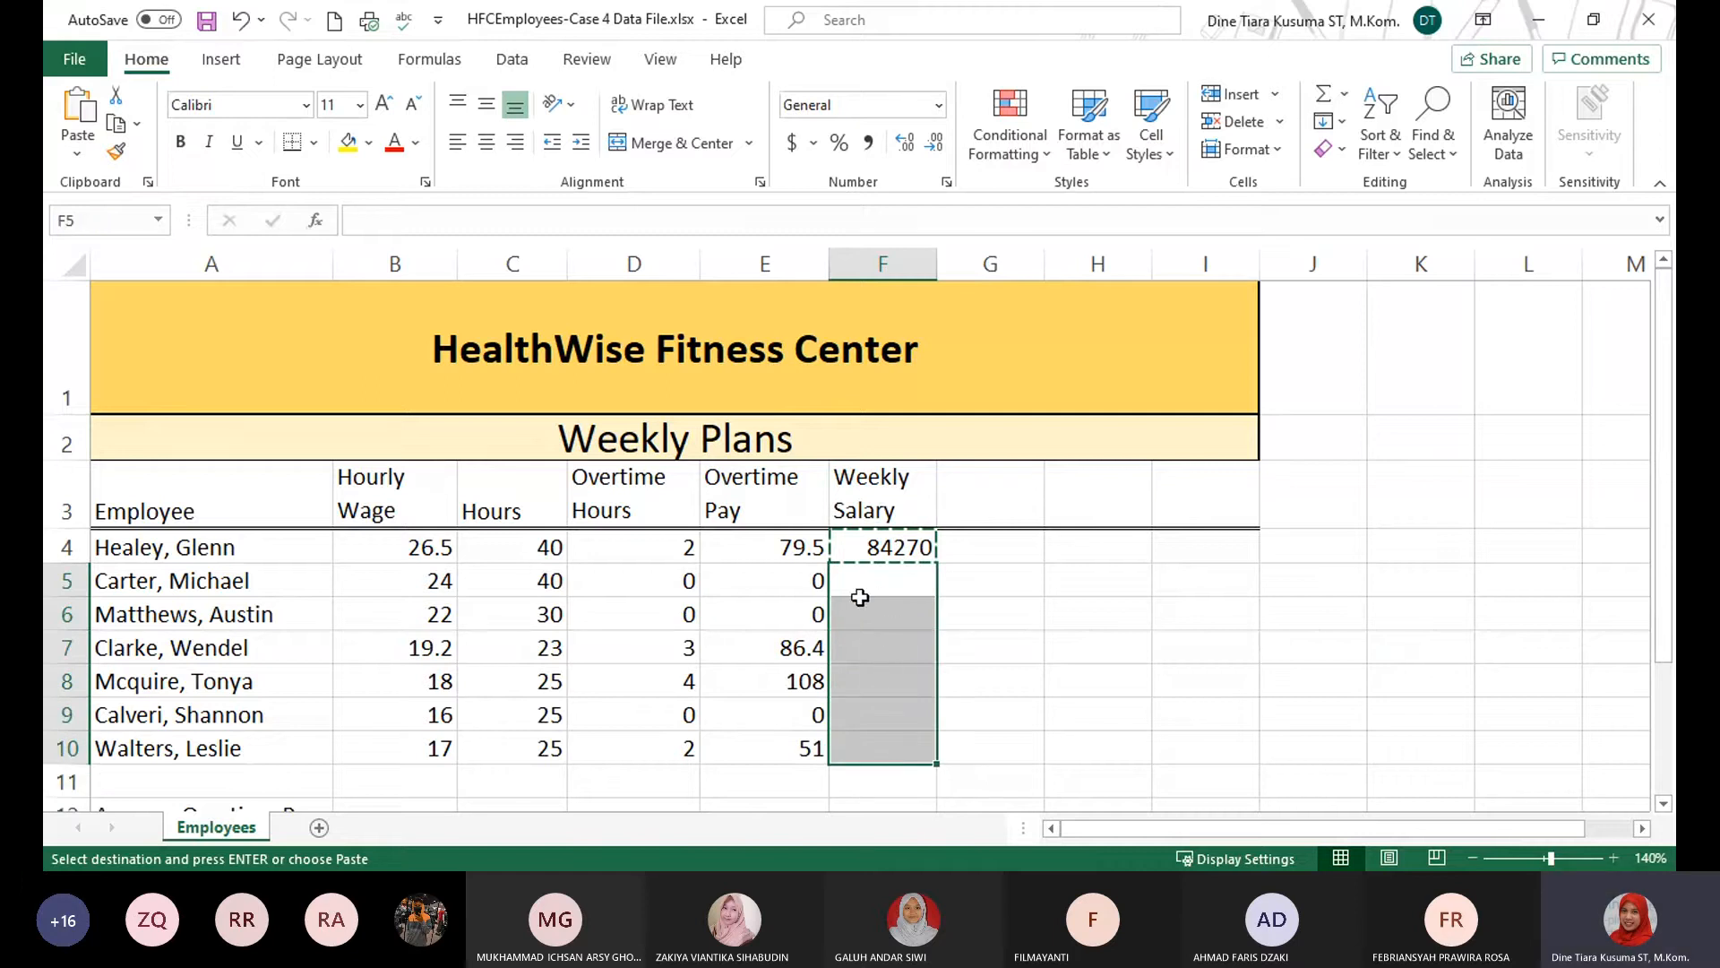
left_click(75, 154)
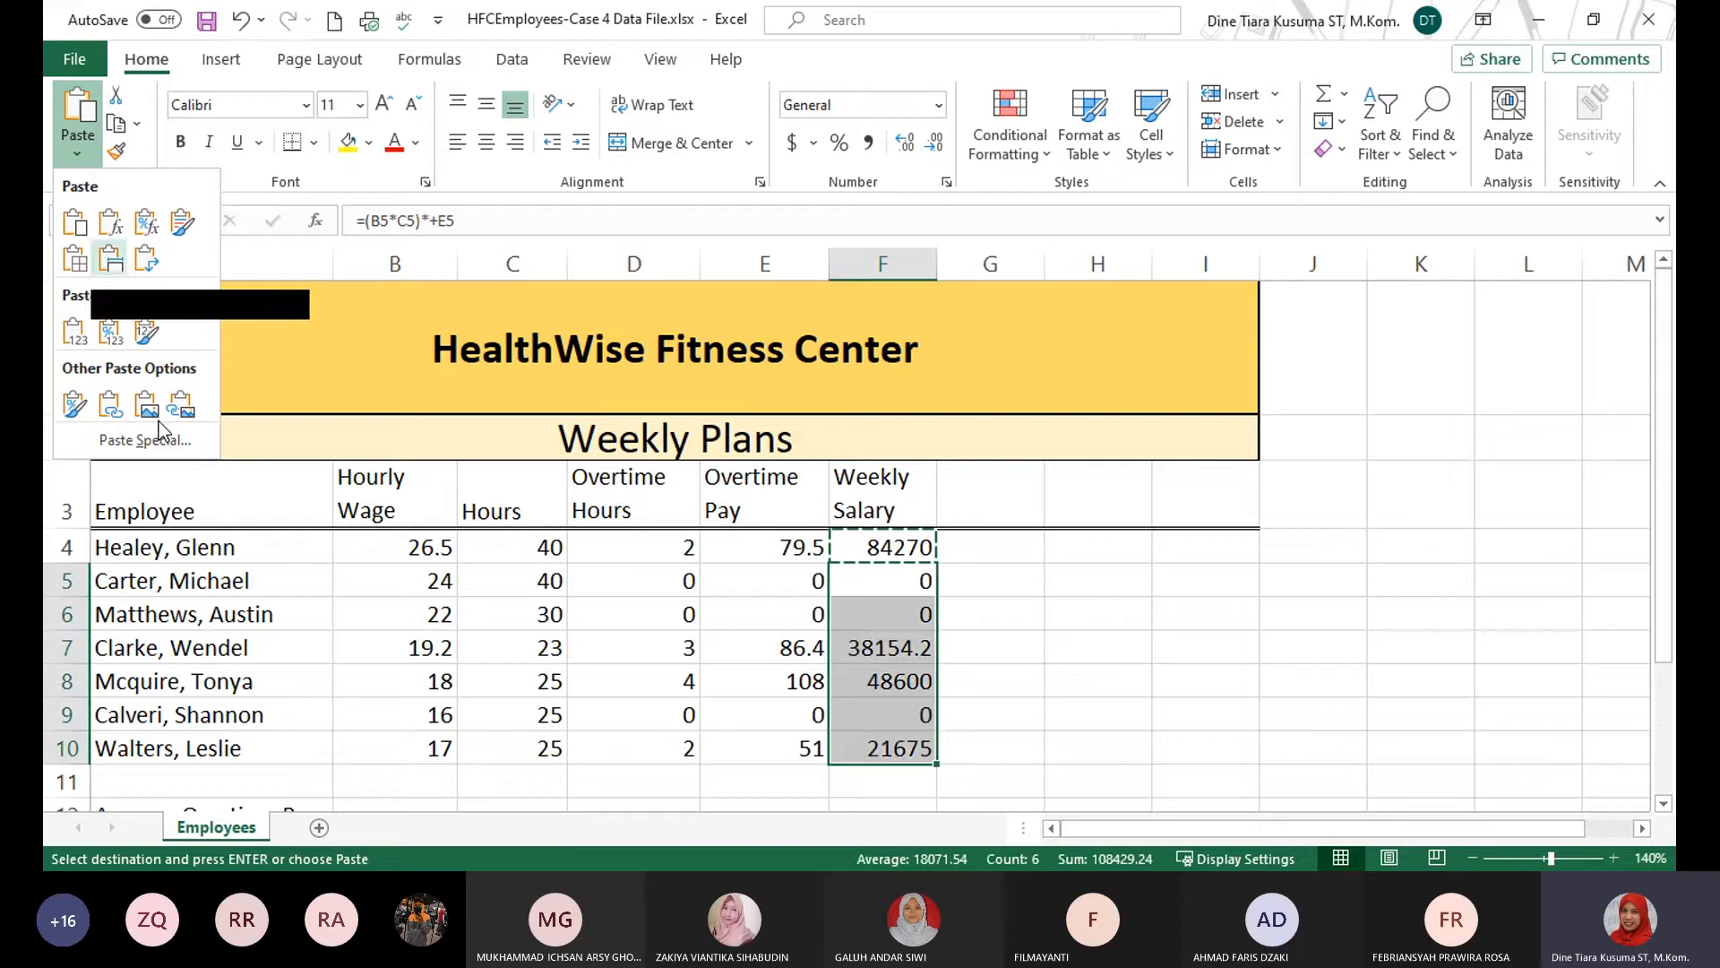
left_click(109, 443)
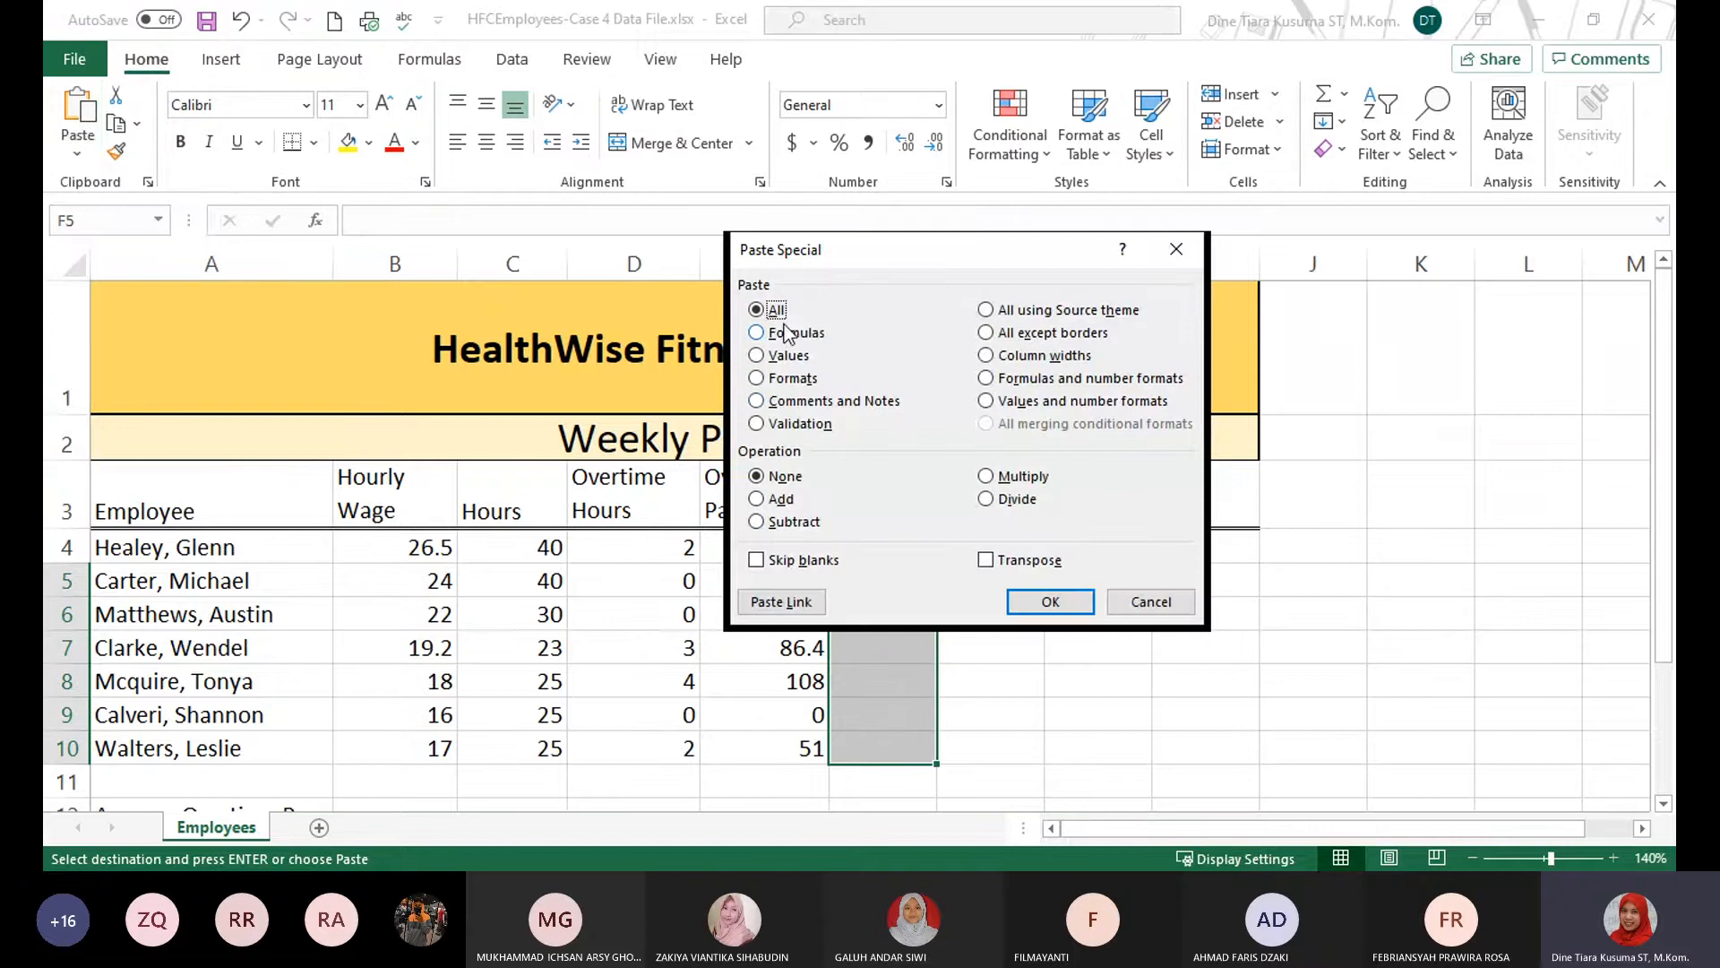
left_click(777, 333)
left_click(1050, 602)
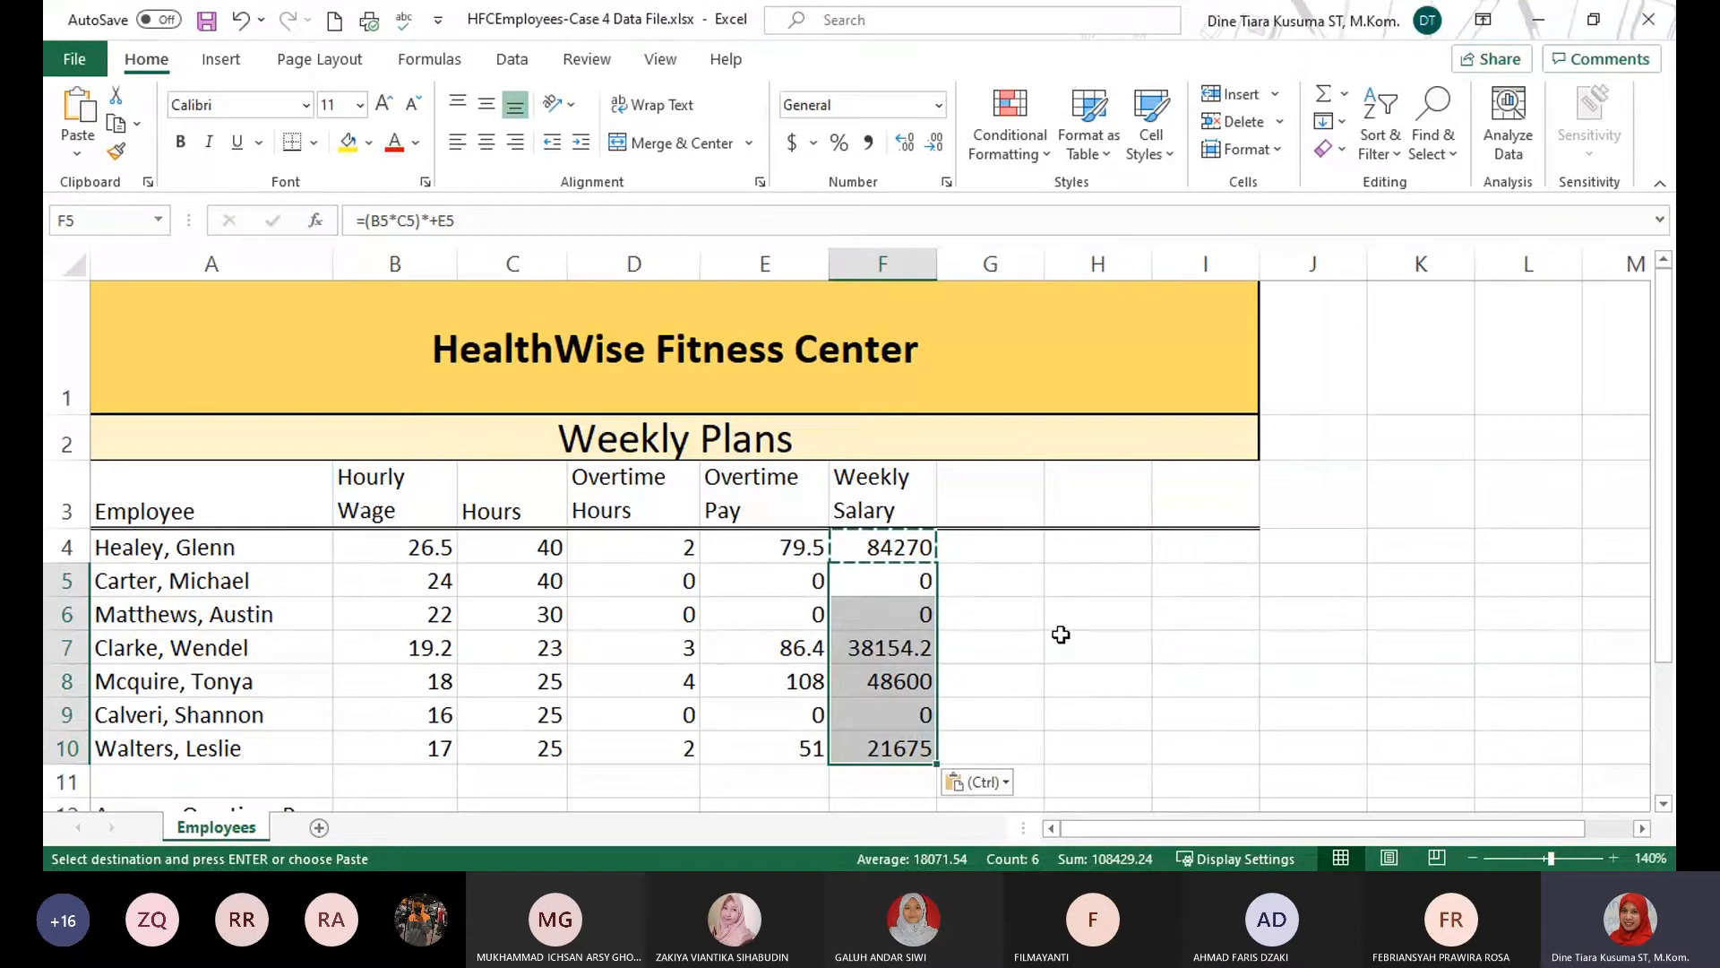
left_click(1087, 616)
left_click(888, 582)
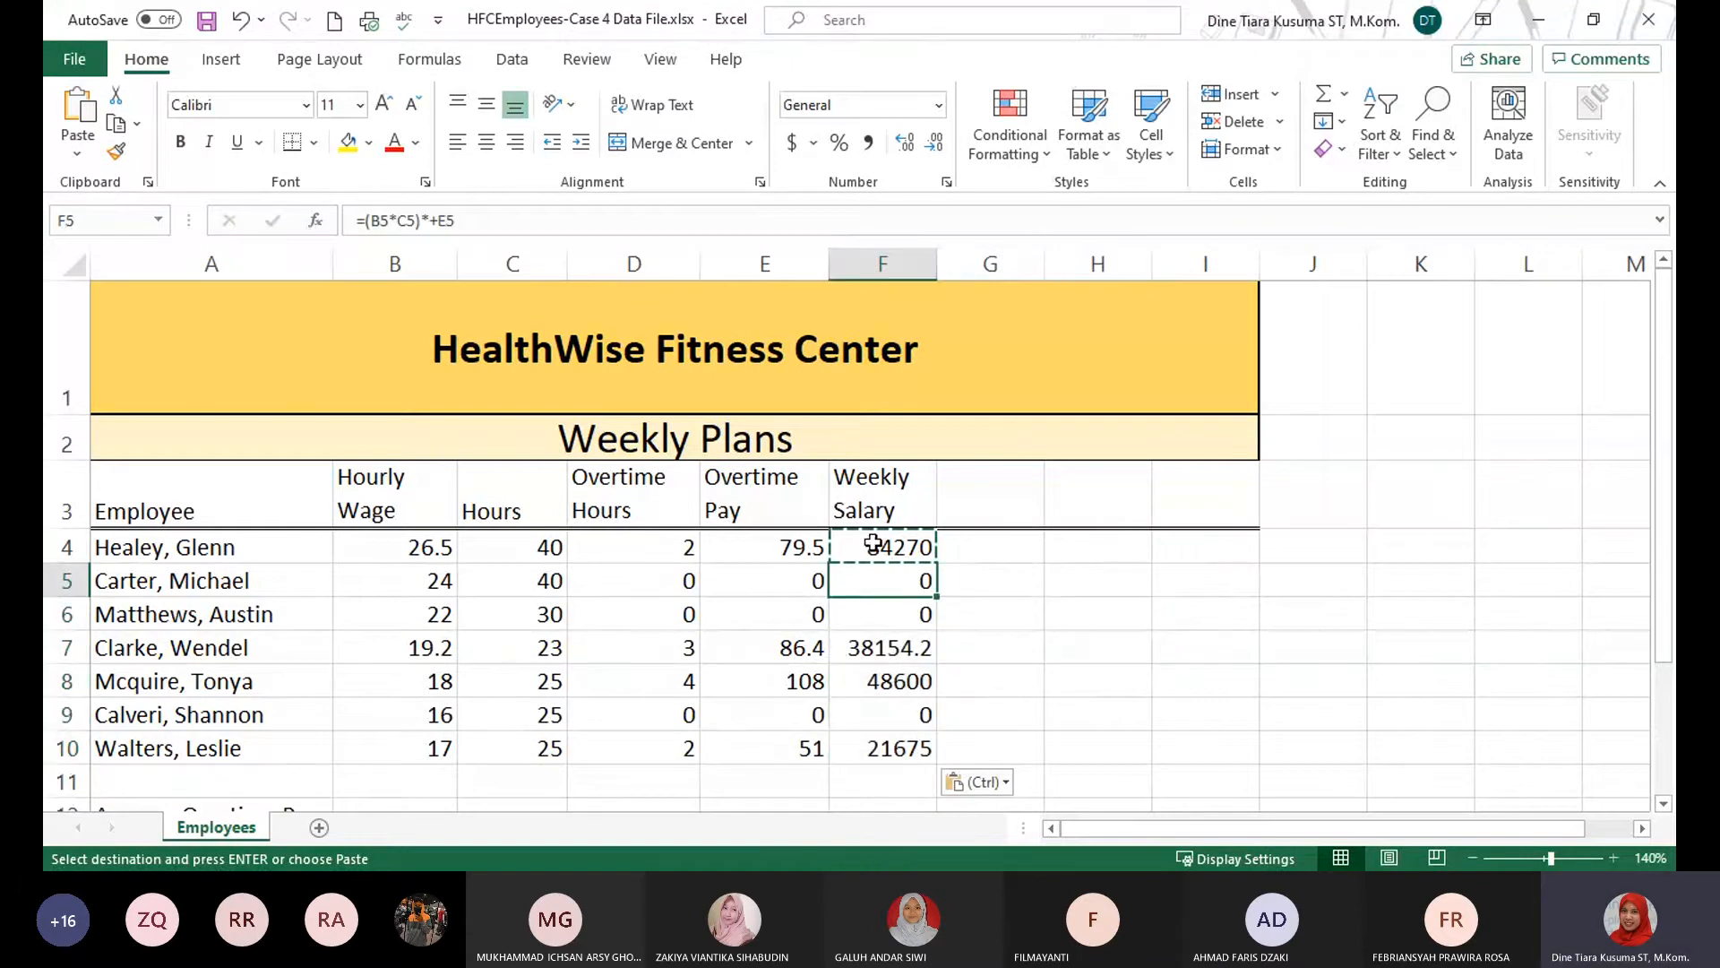
left_click(874, 544)
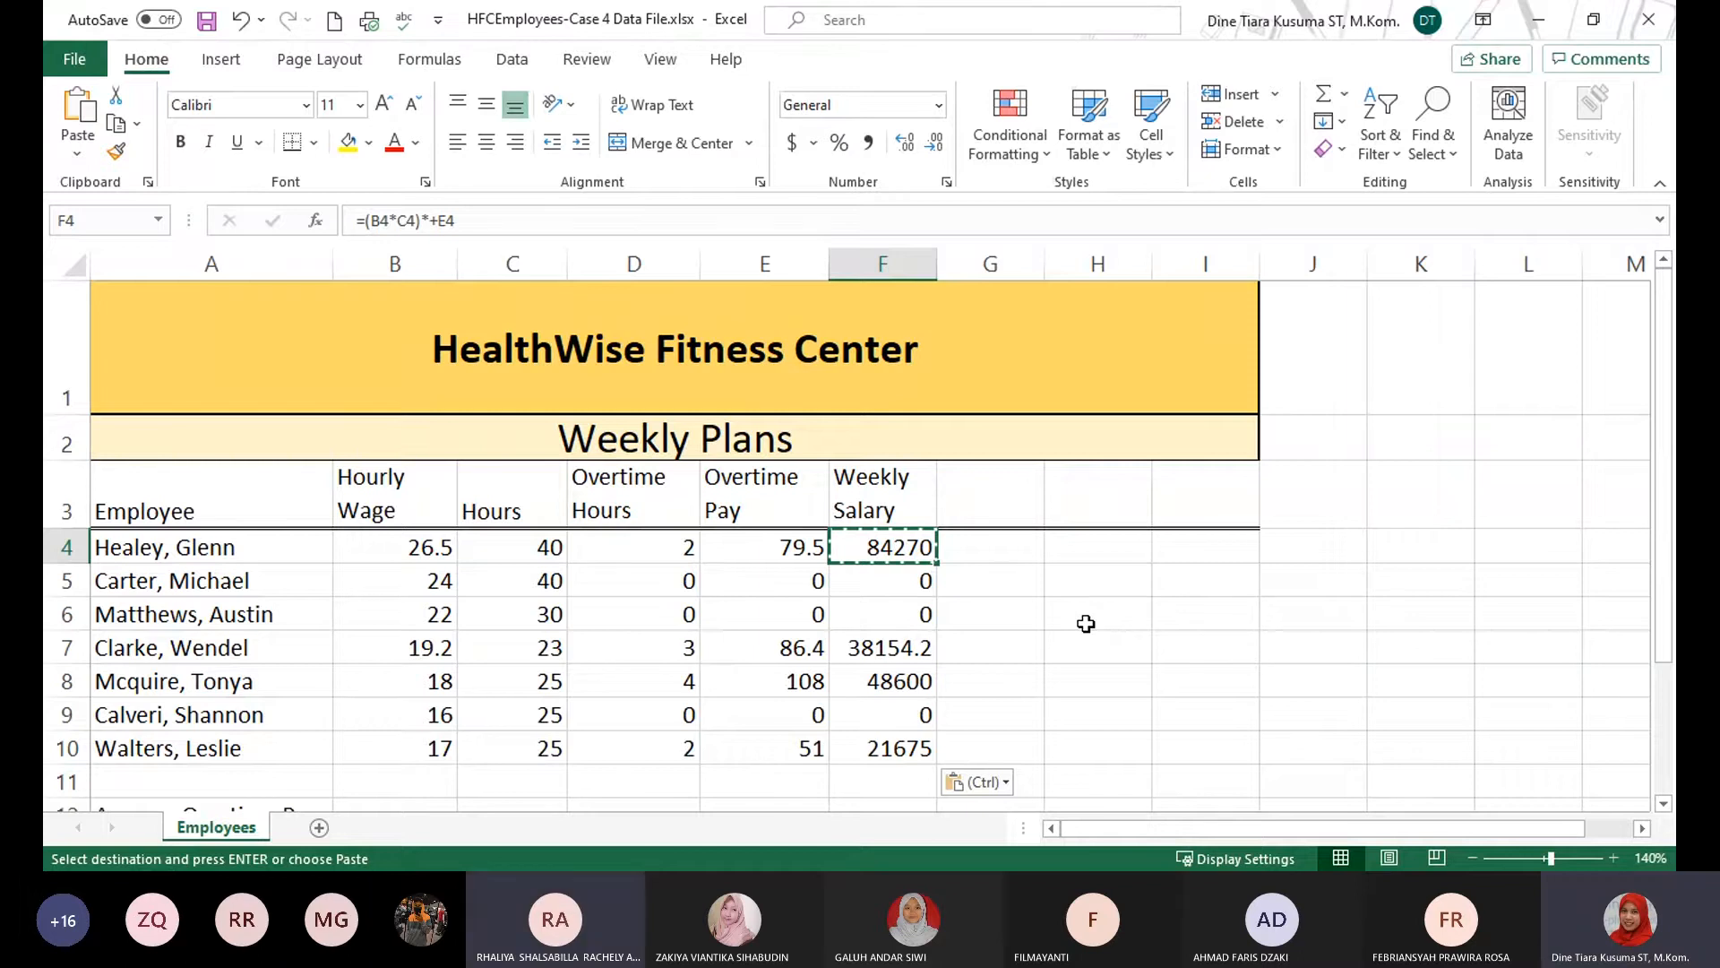
key("ctrl+z")
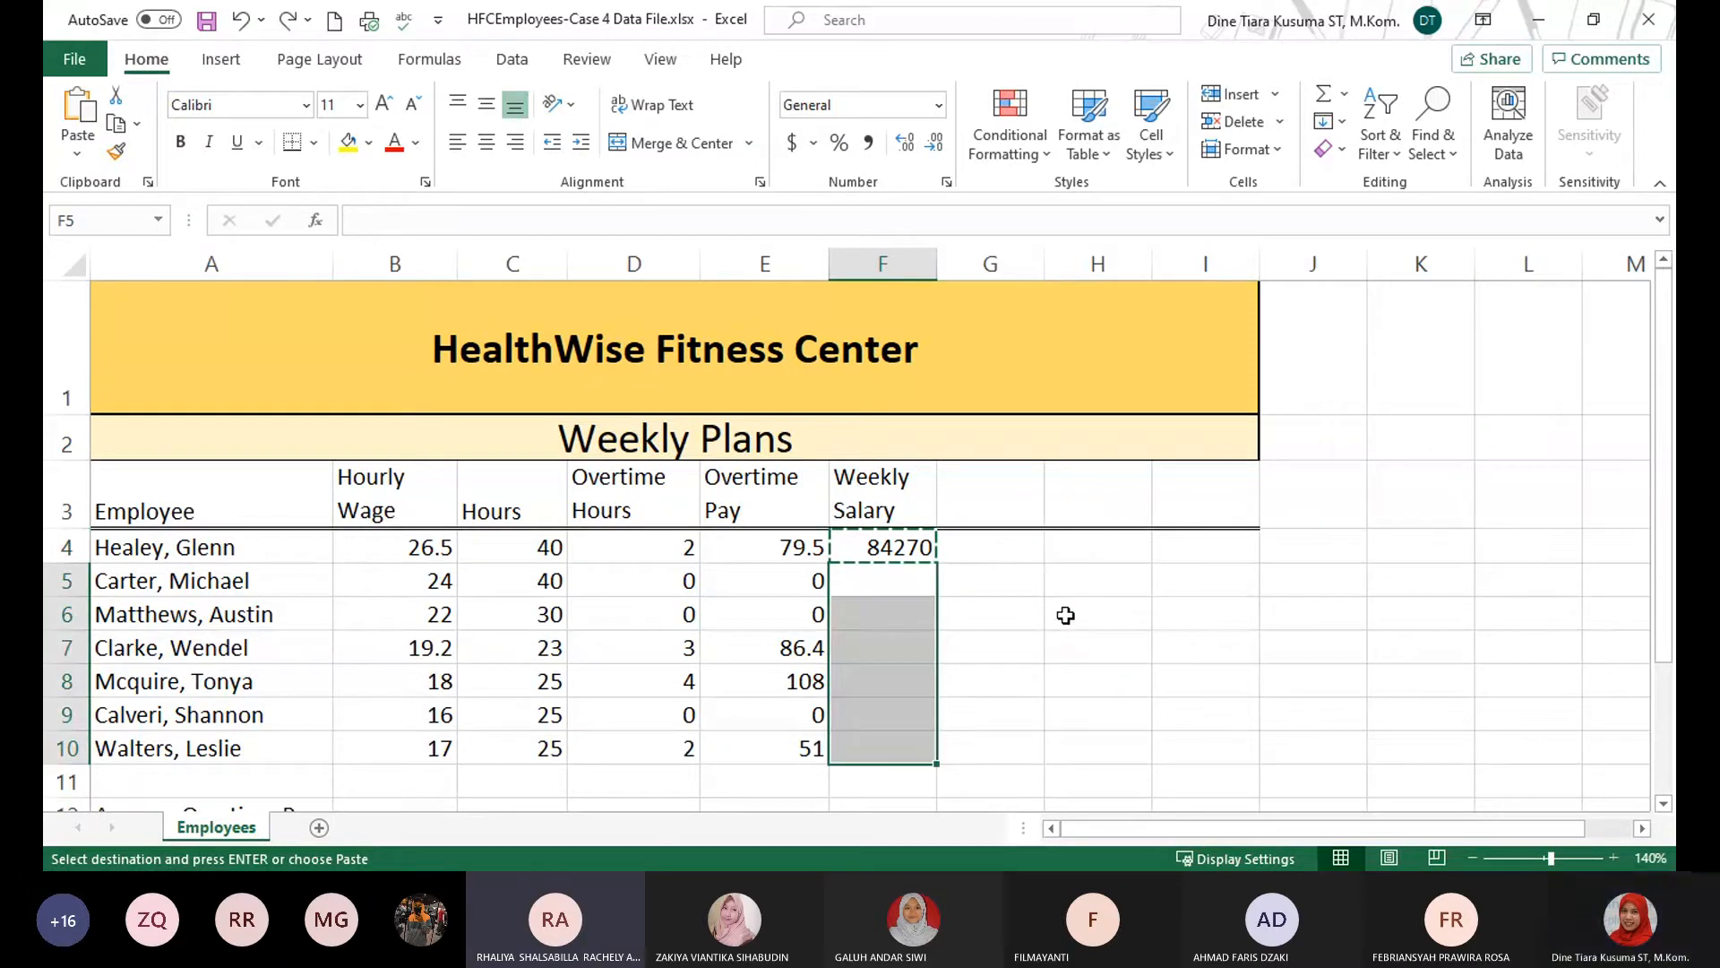
Use Paste Special with the Formulas option to fill F5:F10 with the Weekly Salary formula copied from F4.
left_click(1086, 634)
left_click(875, 551)
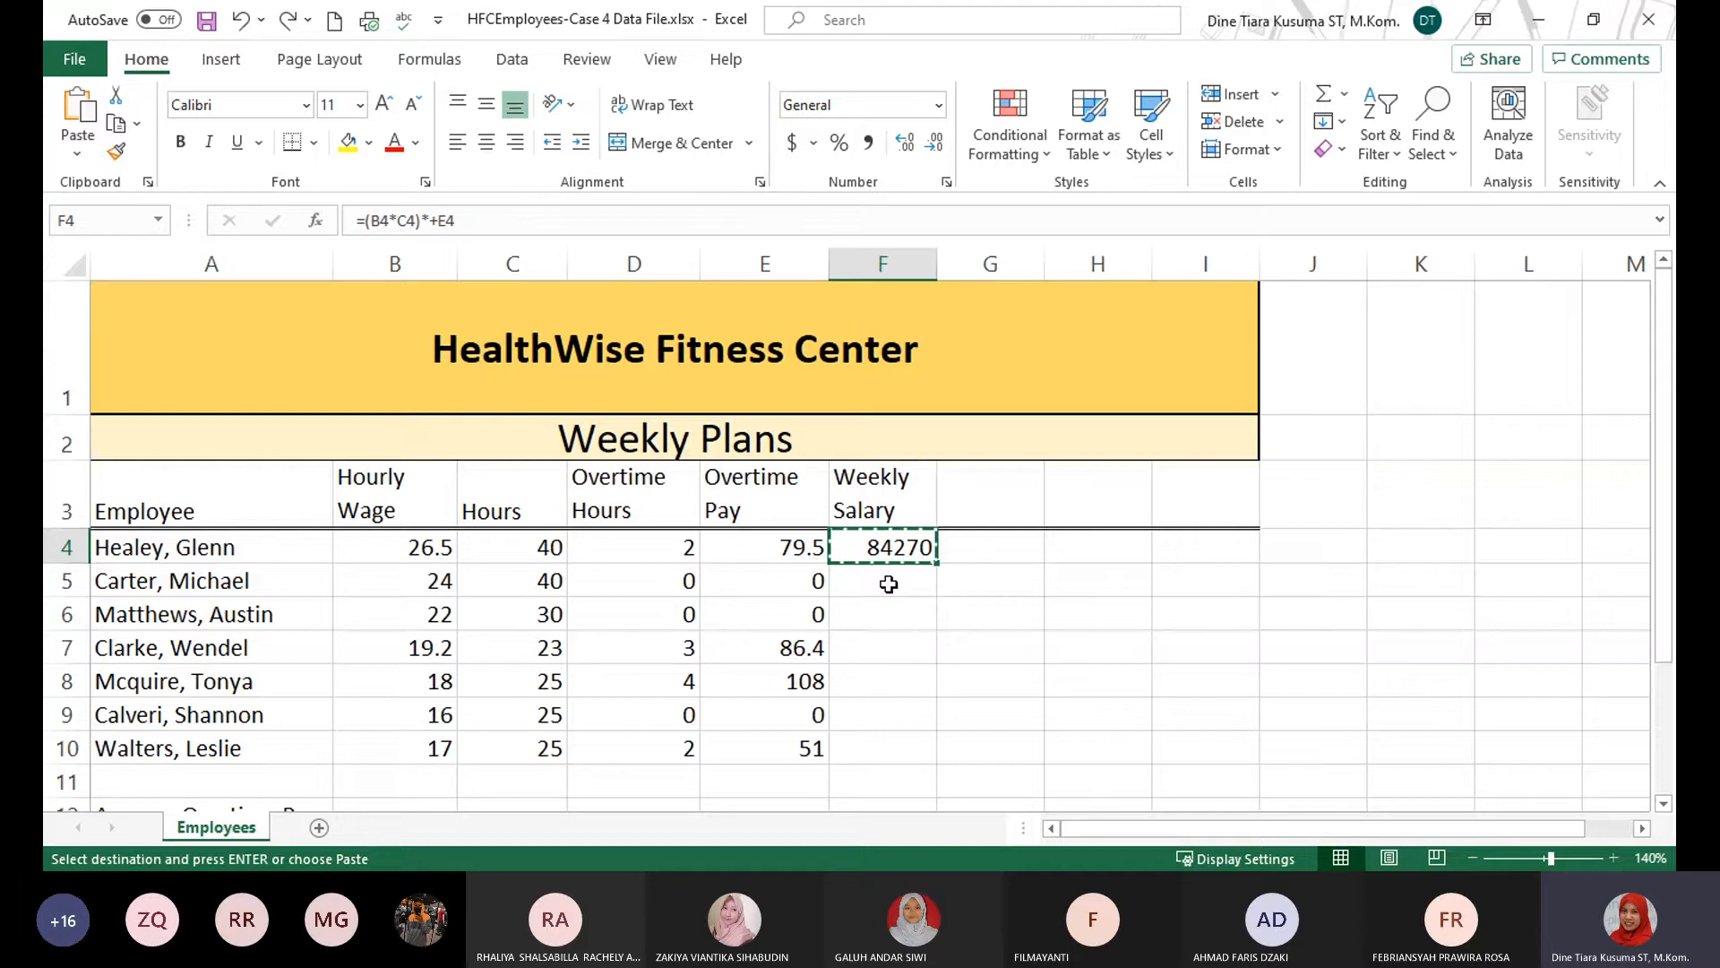
left_click_drag(888, 584, 899, 741)
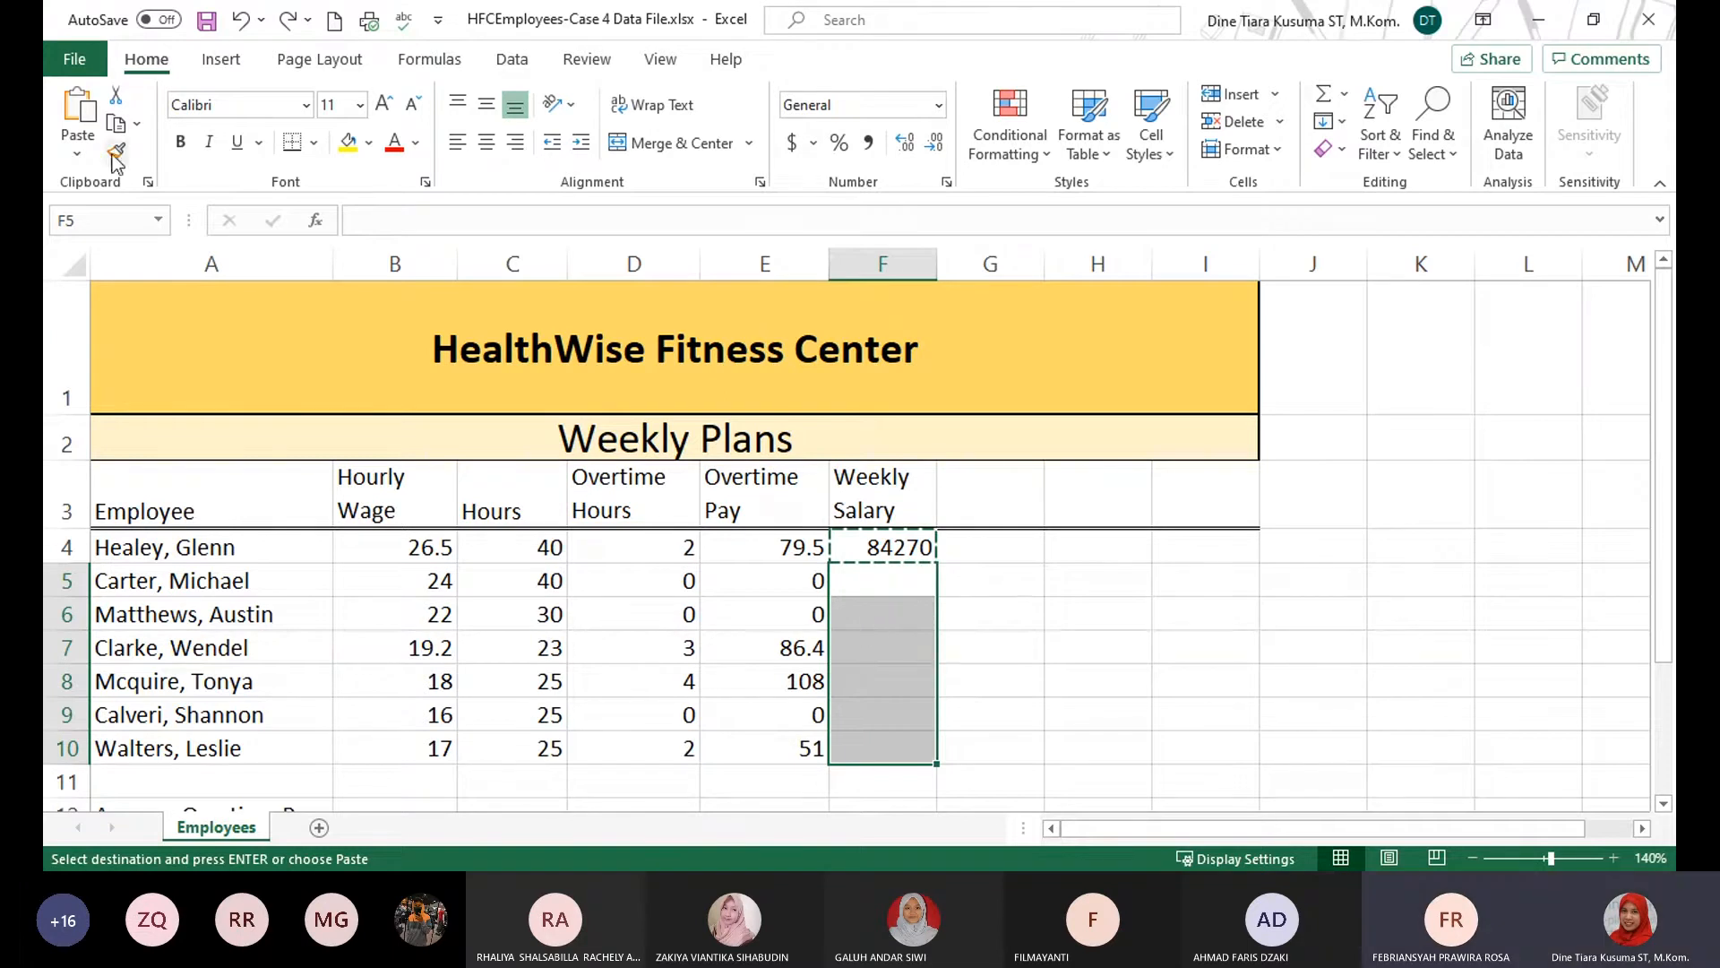
left_click(75, 154)
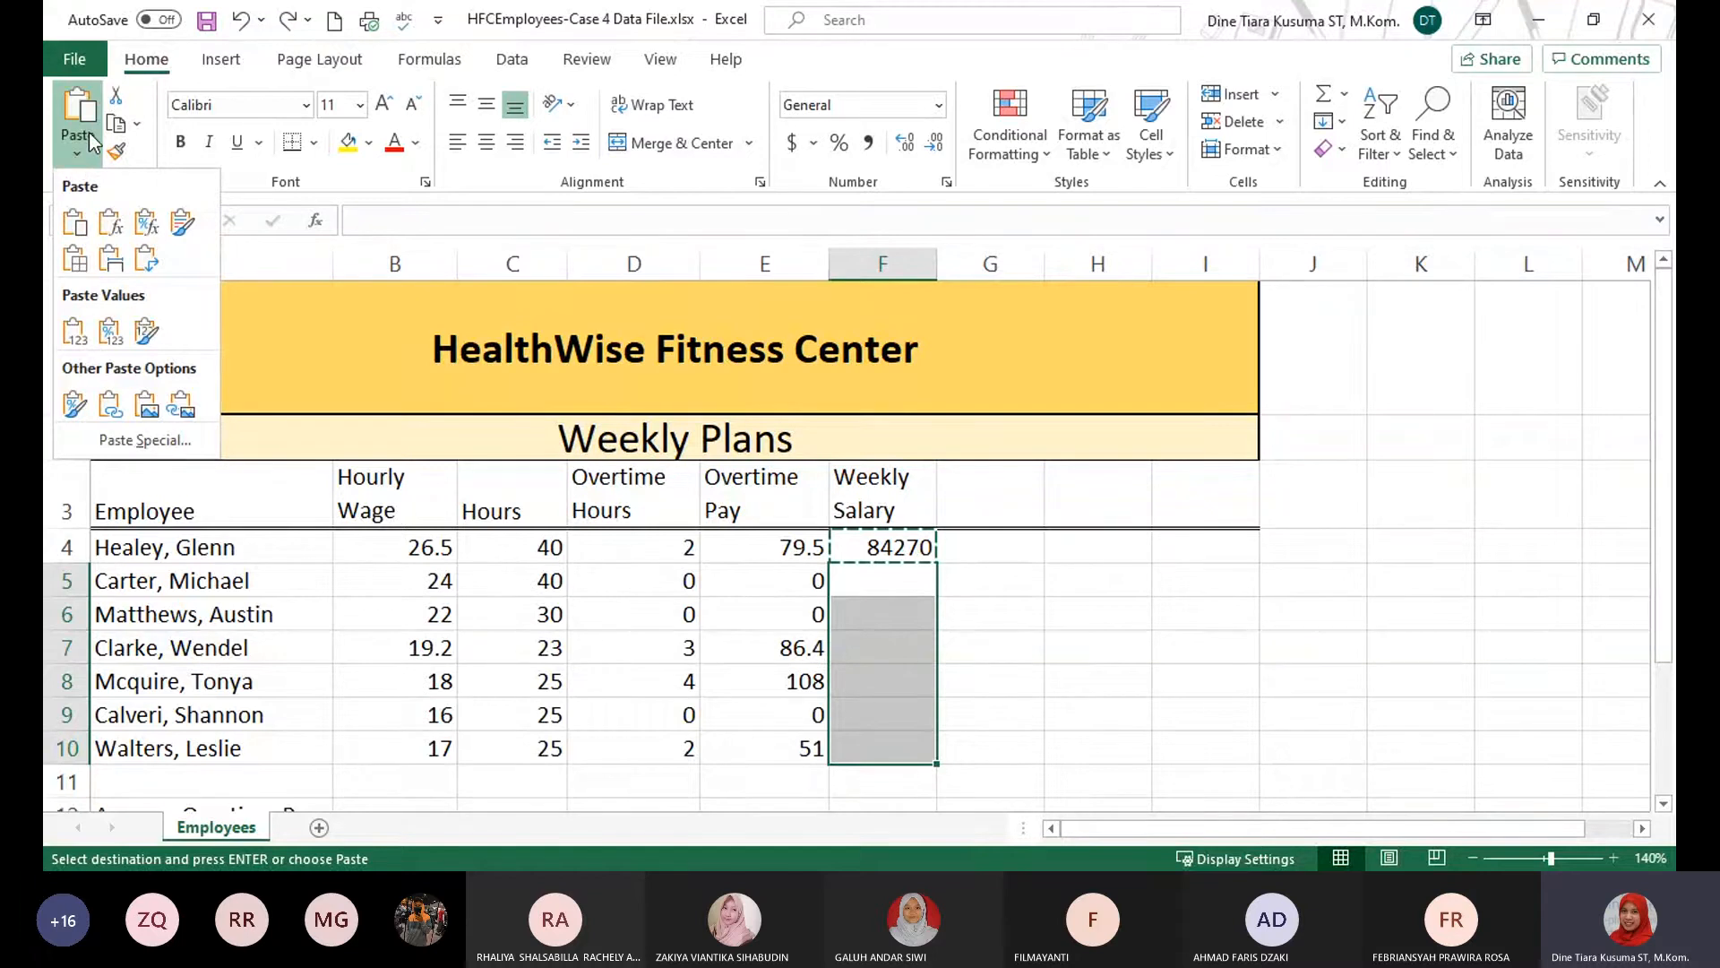
left_click(145, 440)
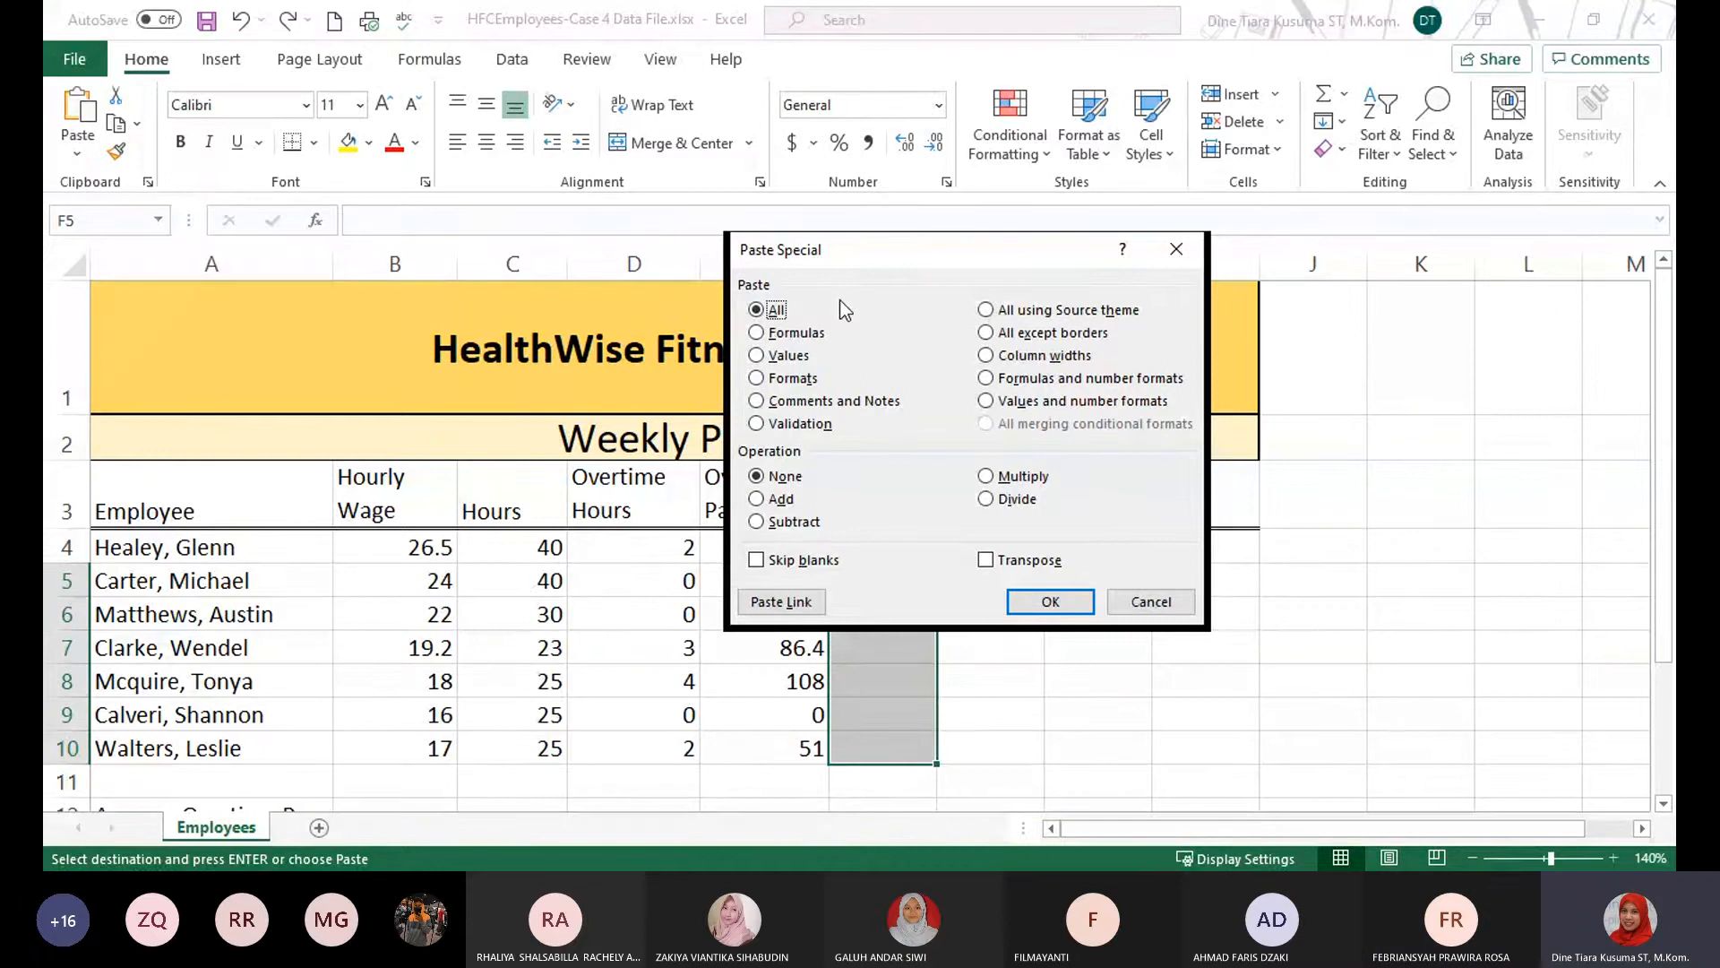
left_click(781, 333)
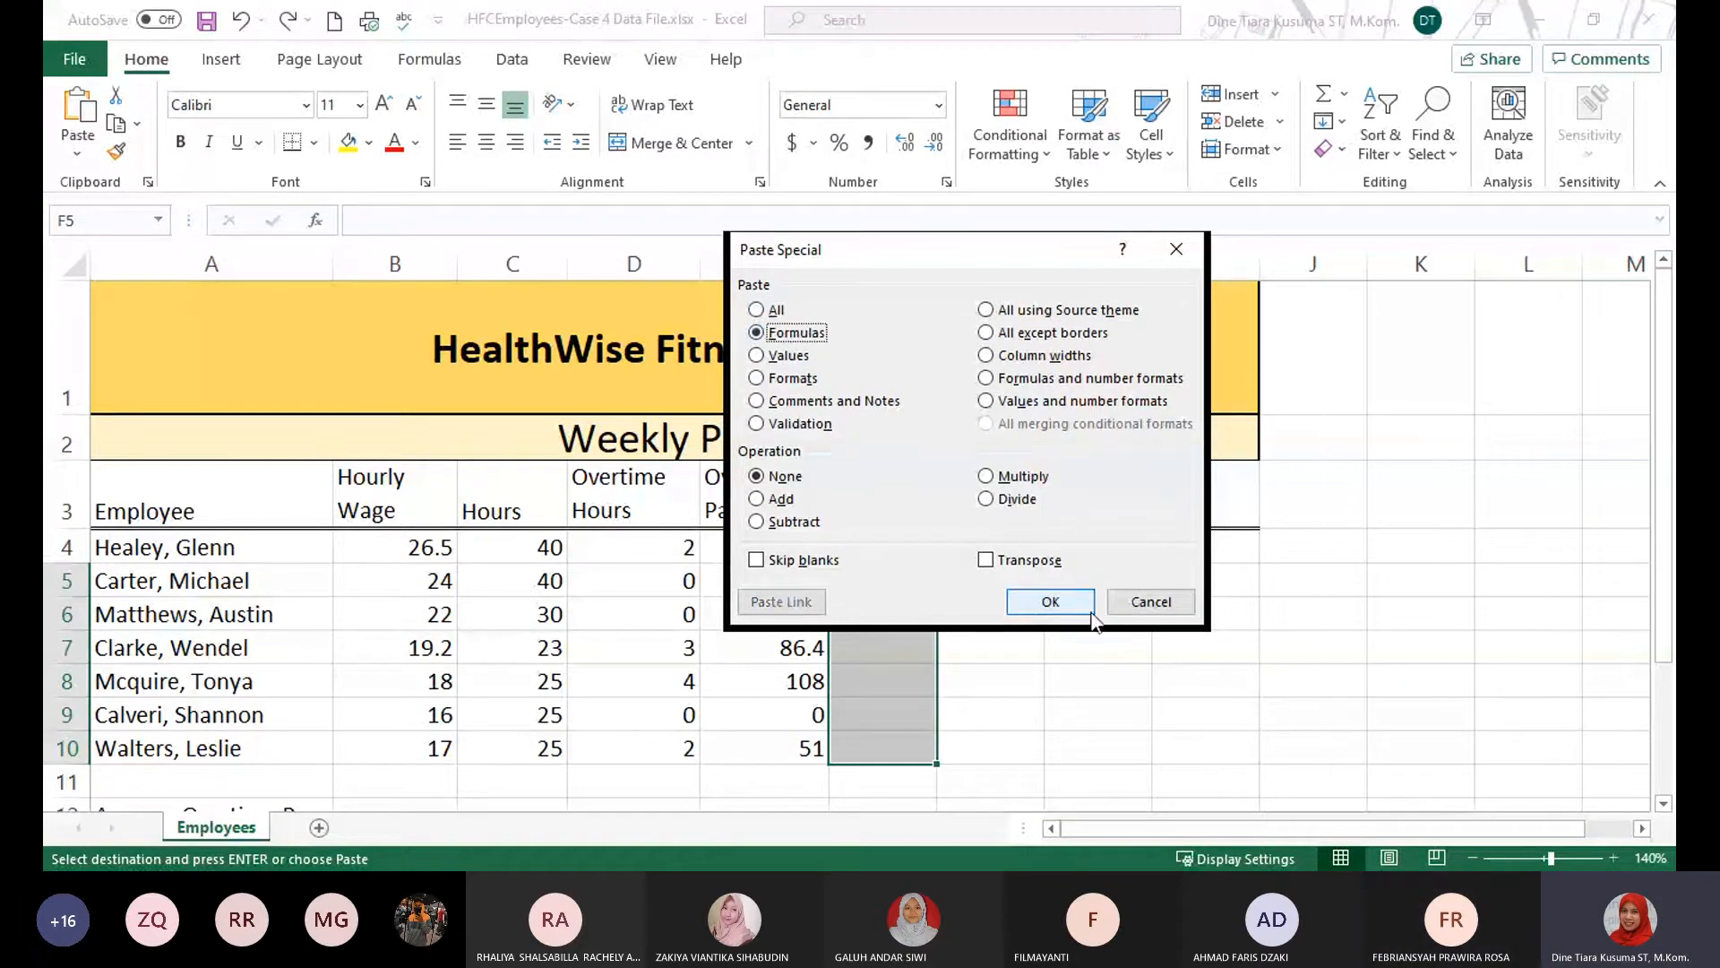
left_click(1026, 600)
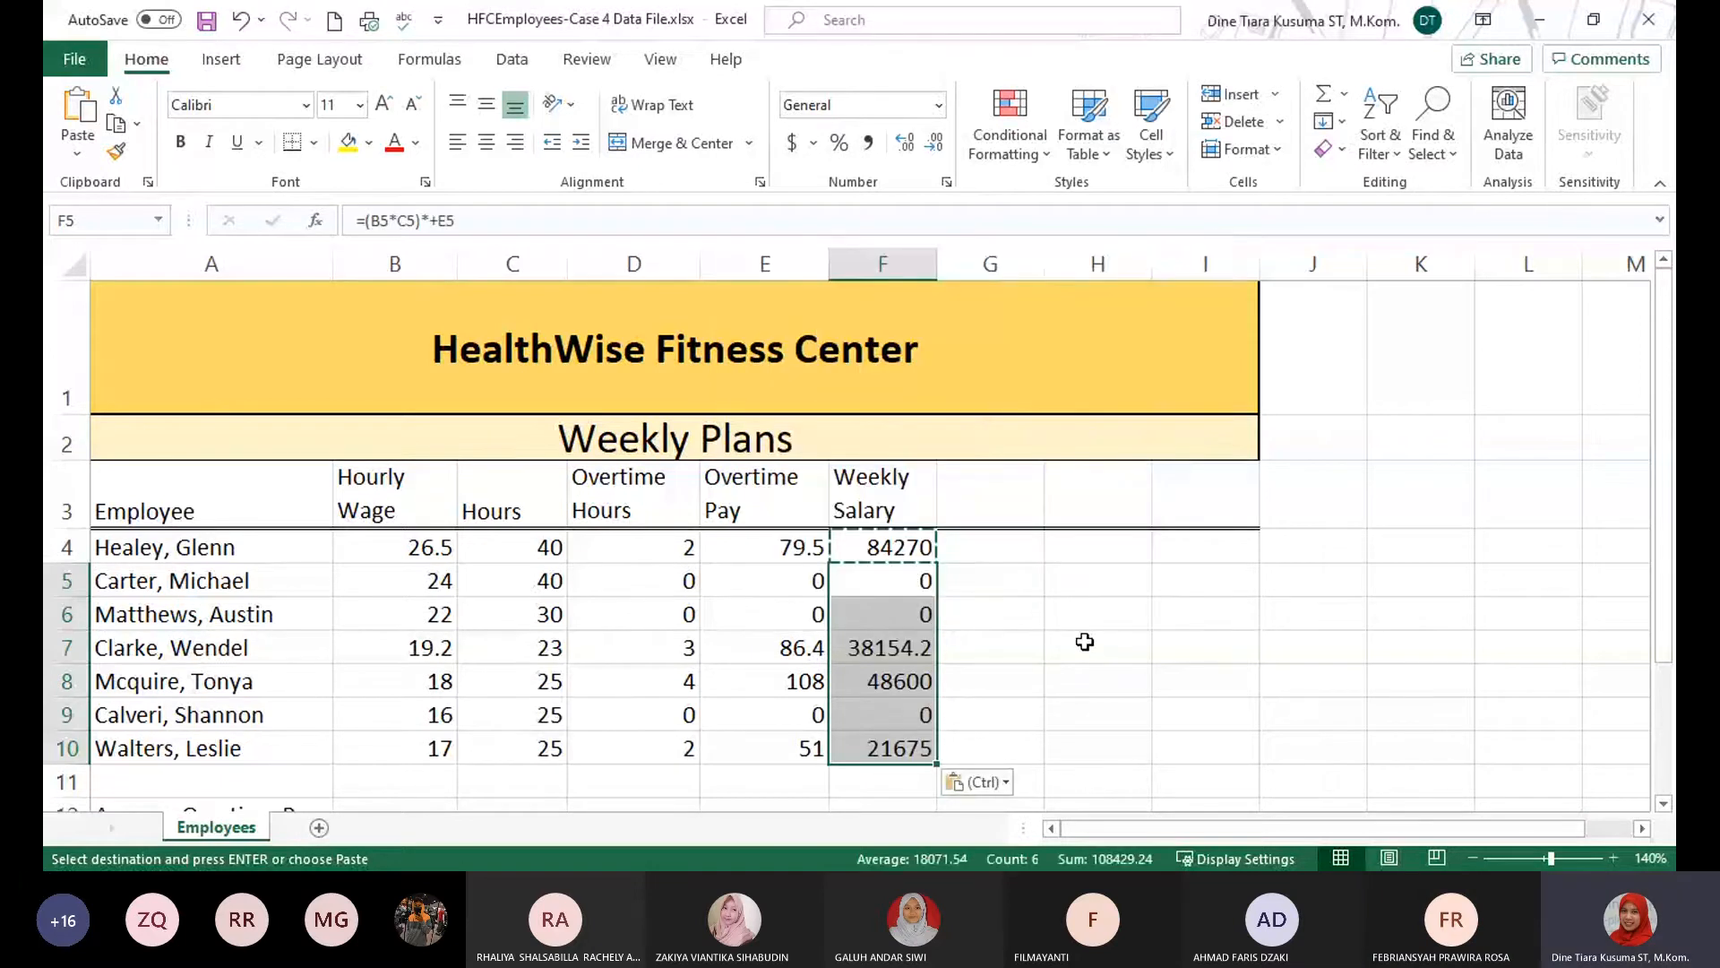
left_click(895, 556)
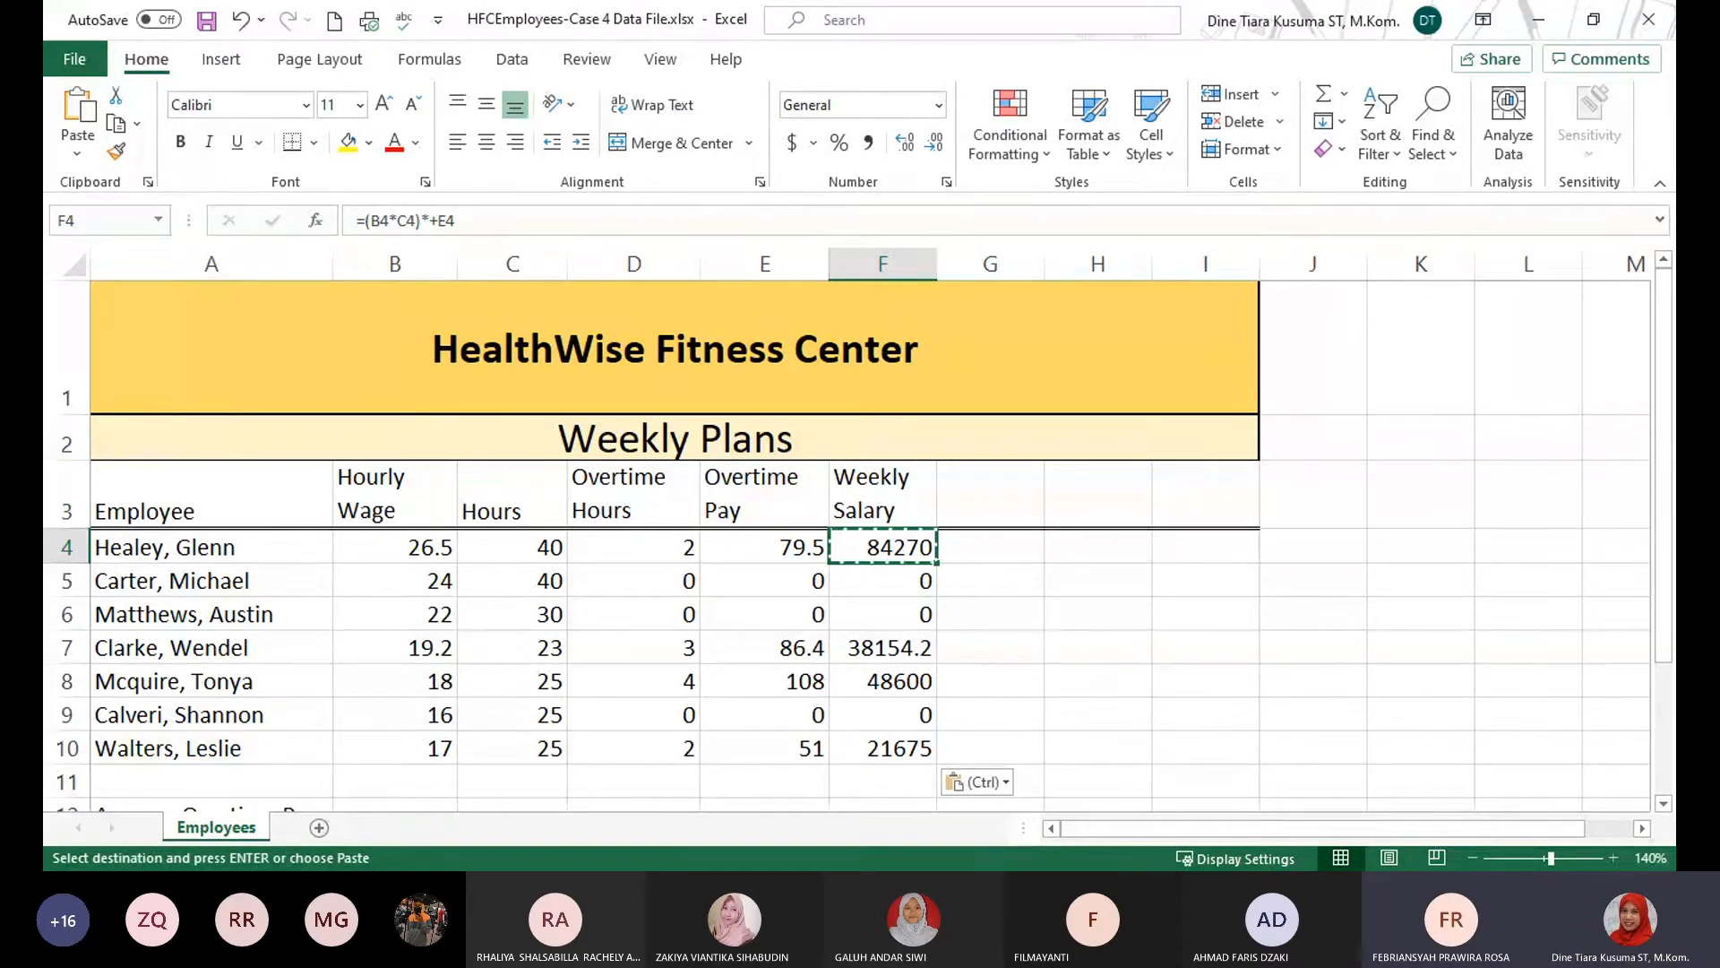
Select cell B12 beside the Average Overtime Pay label and set the worksheet zoom to 130%.
key("alt+Tab")
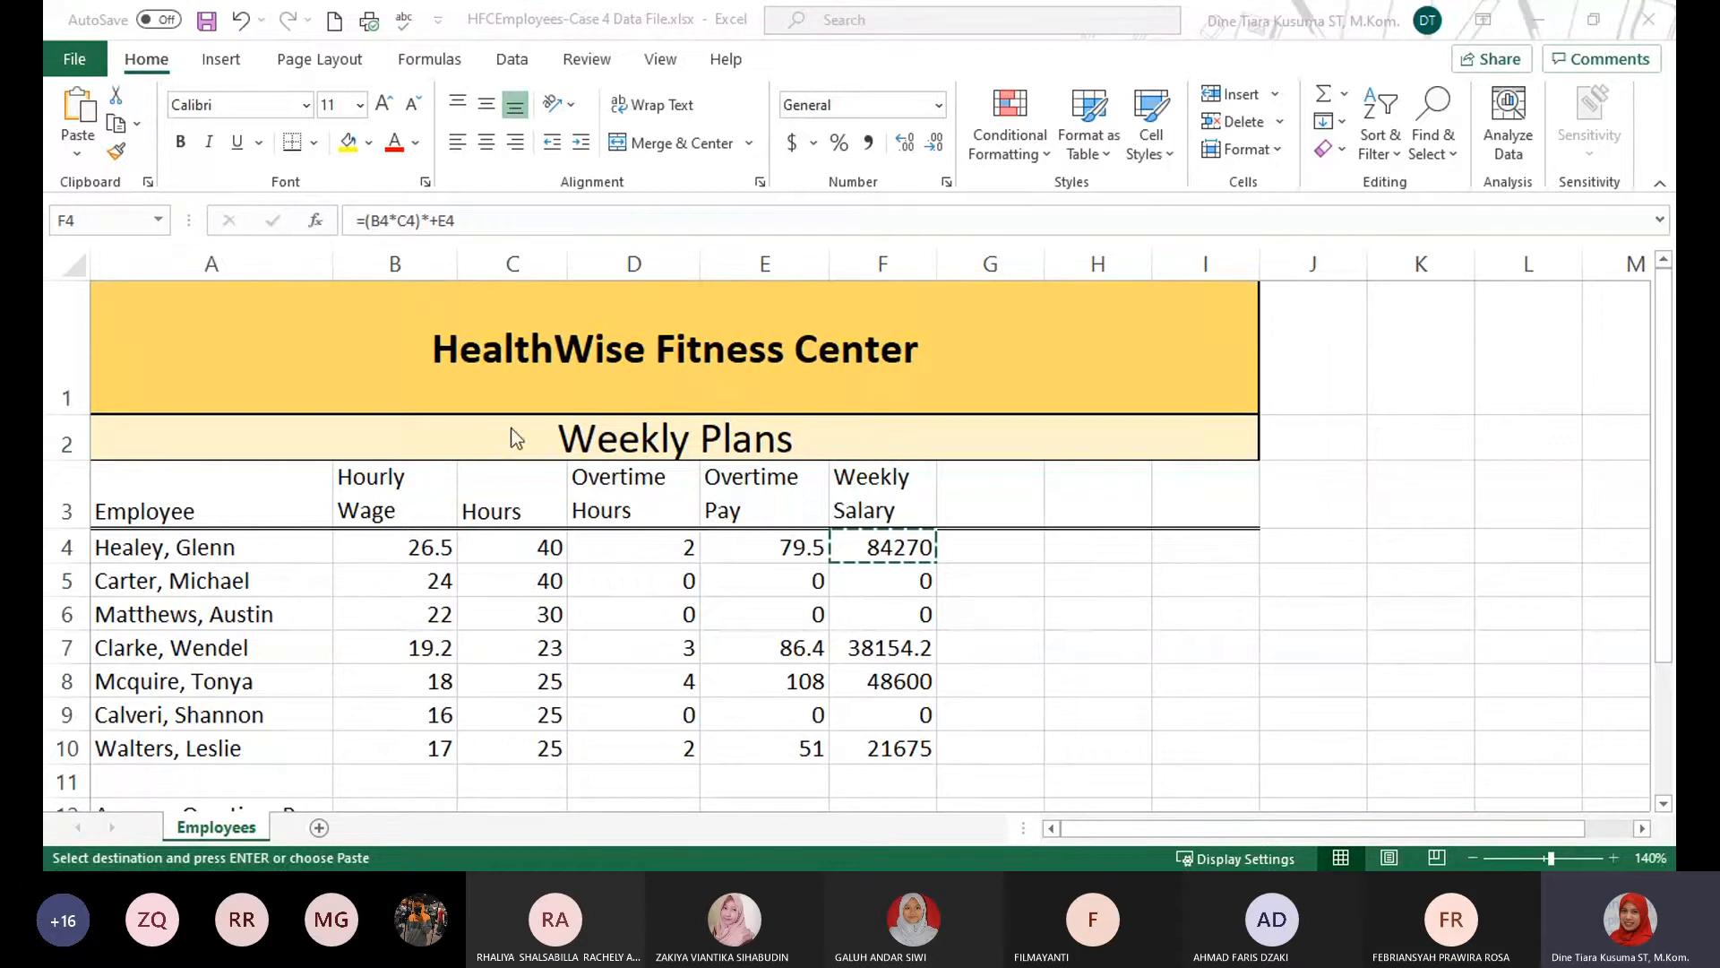
key("ctrl+v")
scroll(403, 603, "down", 3)
scroll(403, 603, "up", 1)
left_click(408, 493)
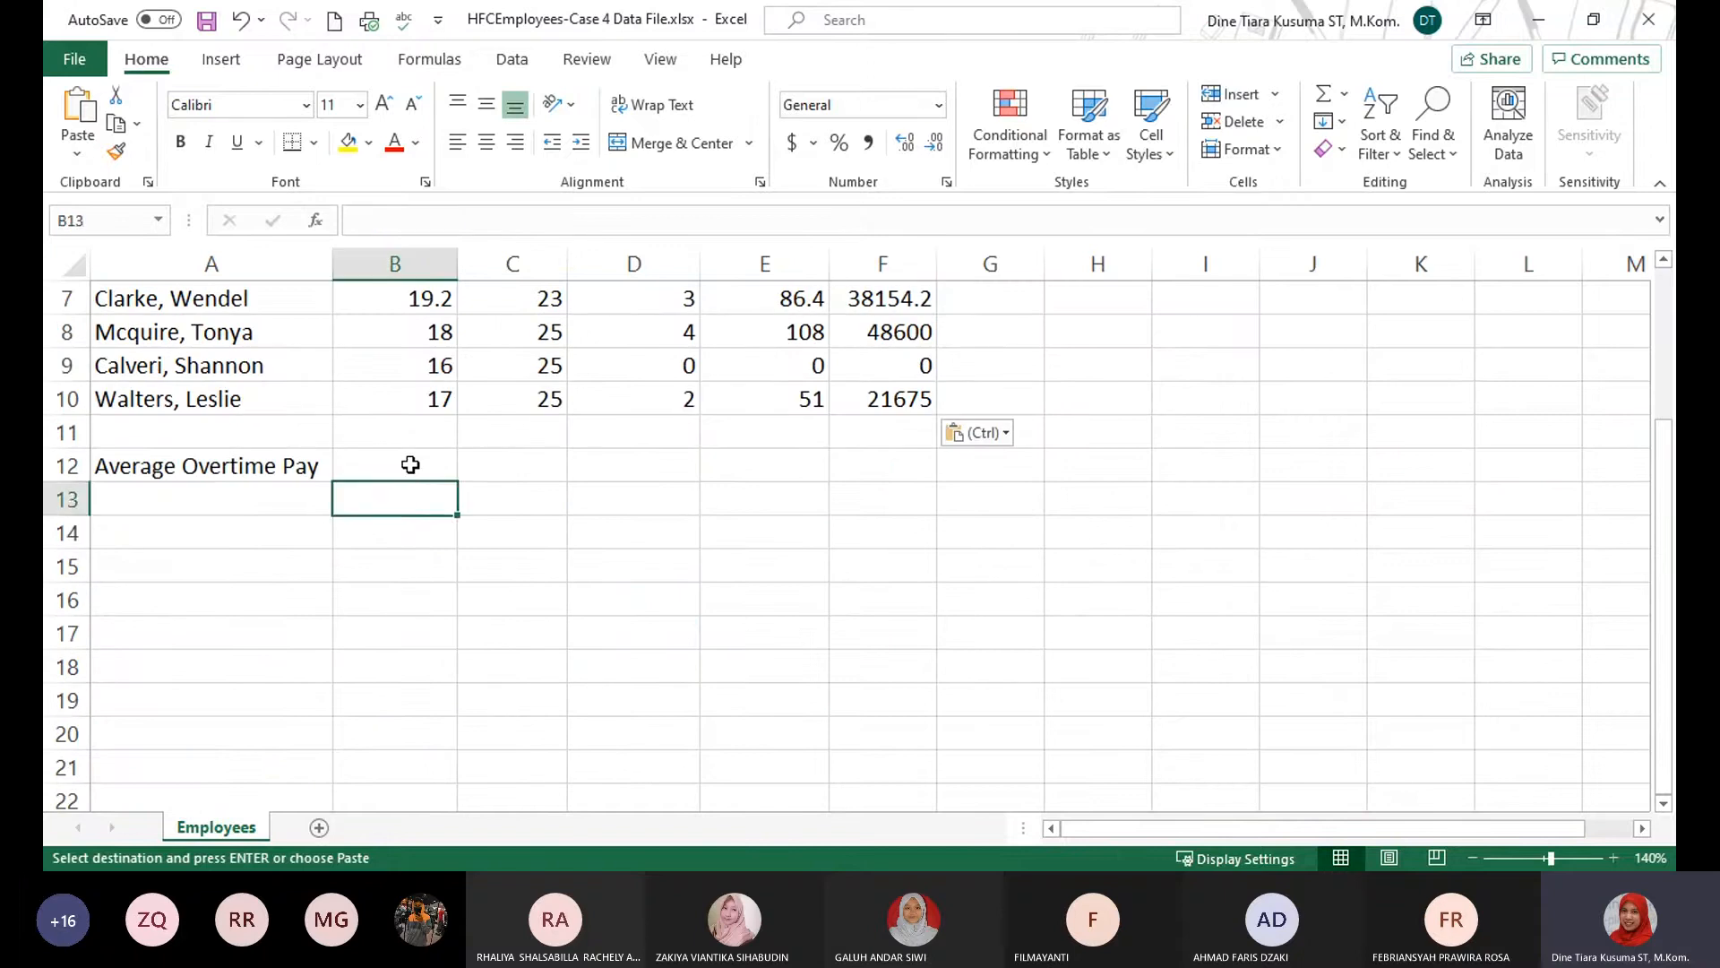
left_click(411, 460)
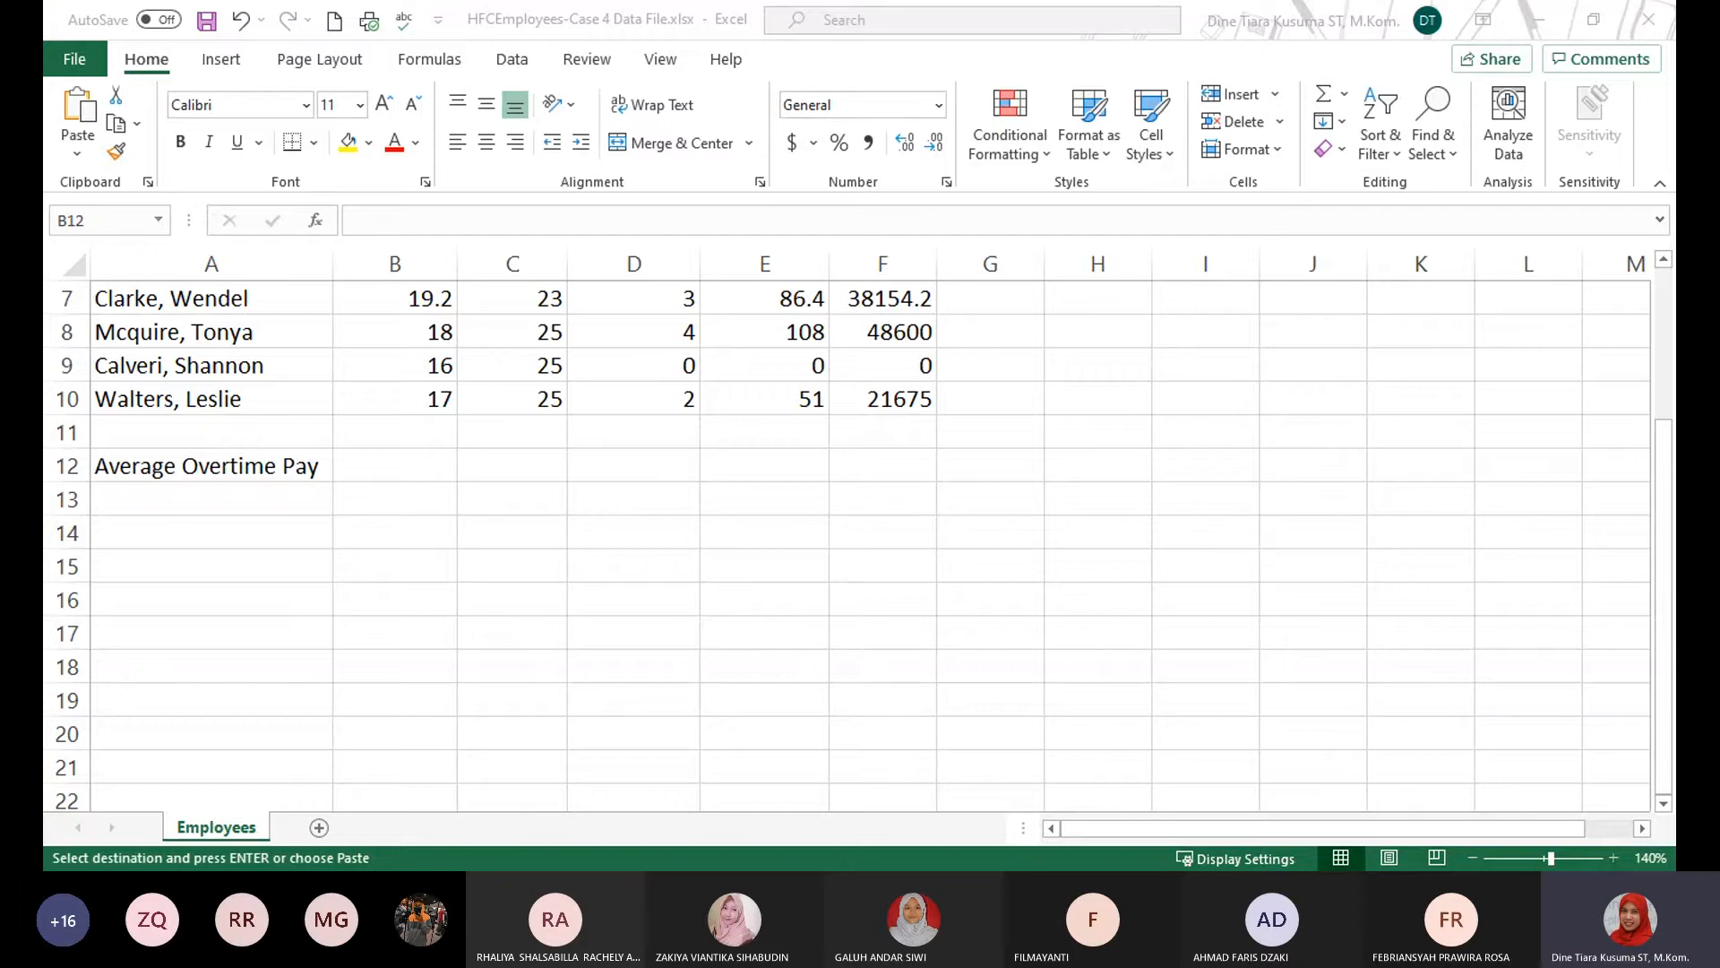
left_click(717, 504)
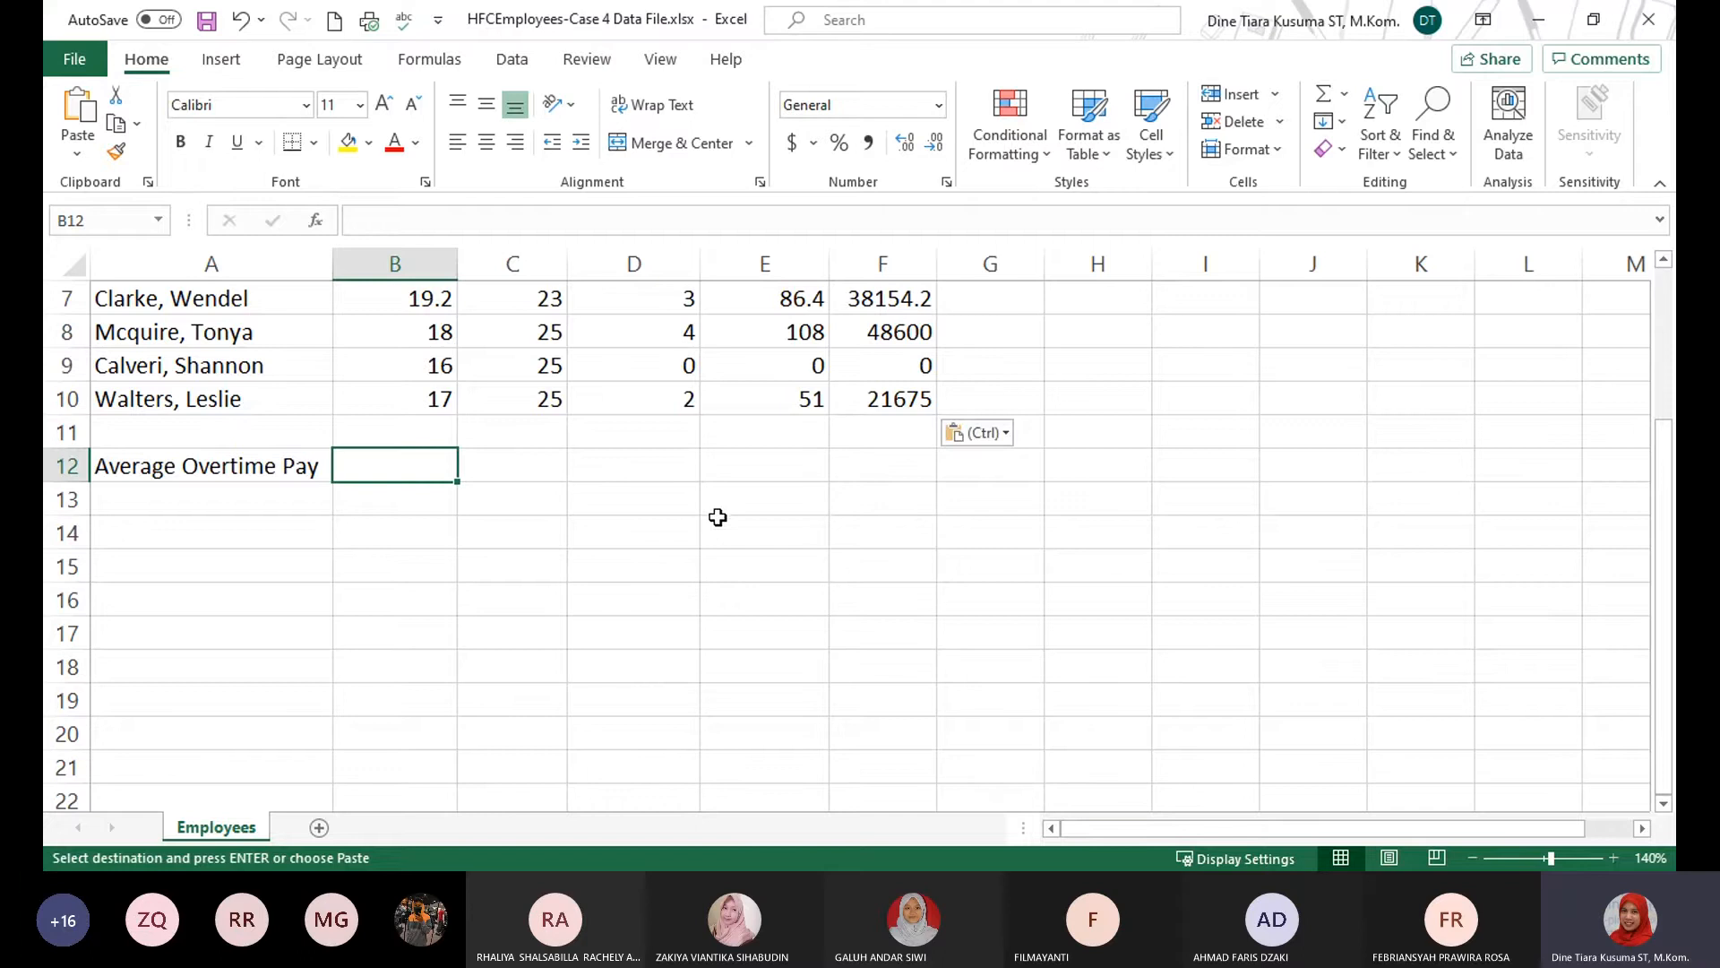
scroll(627, 379, "up", 1)
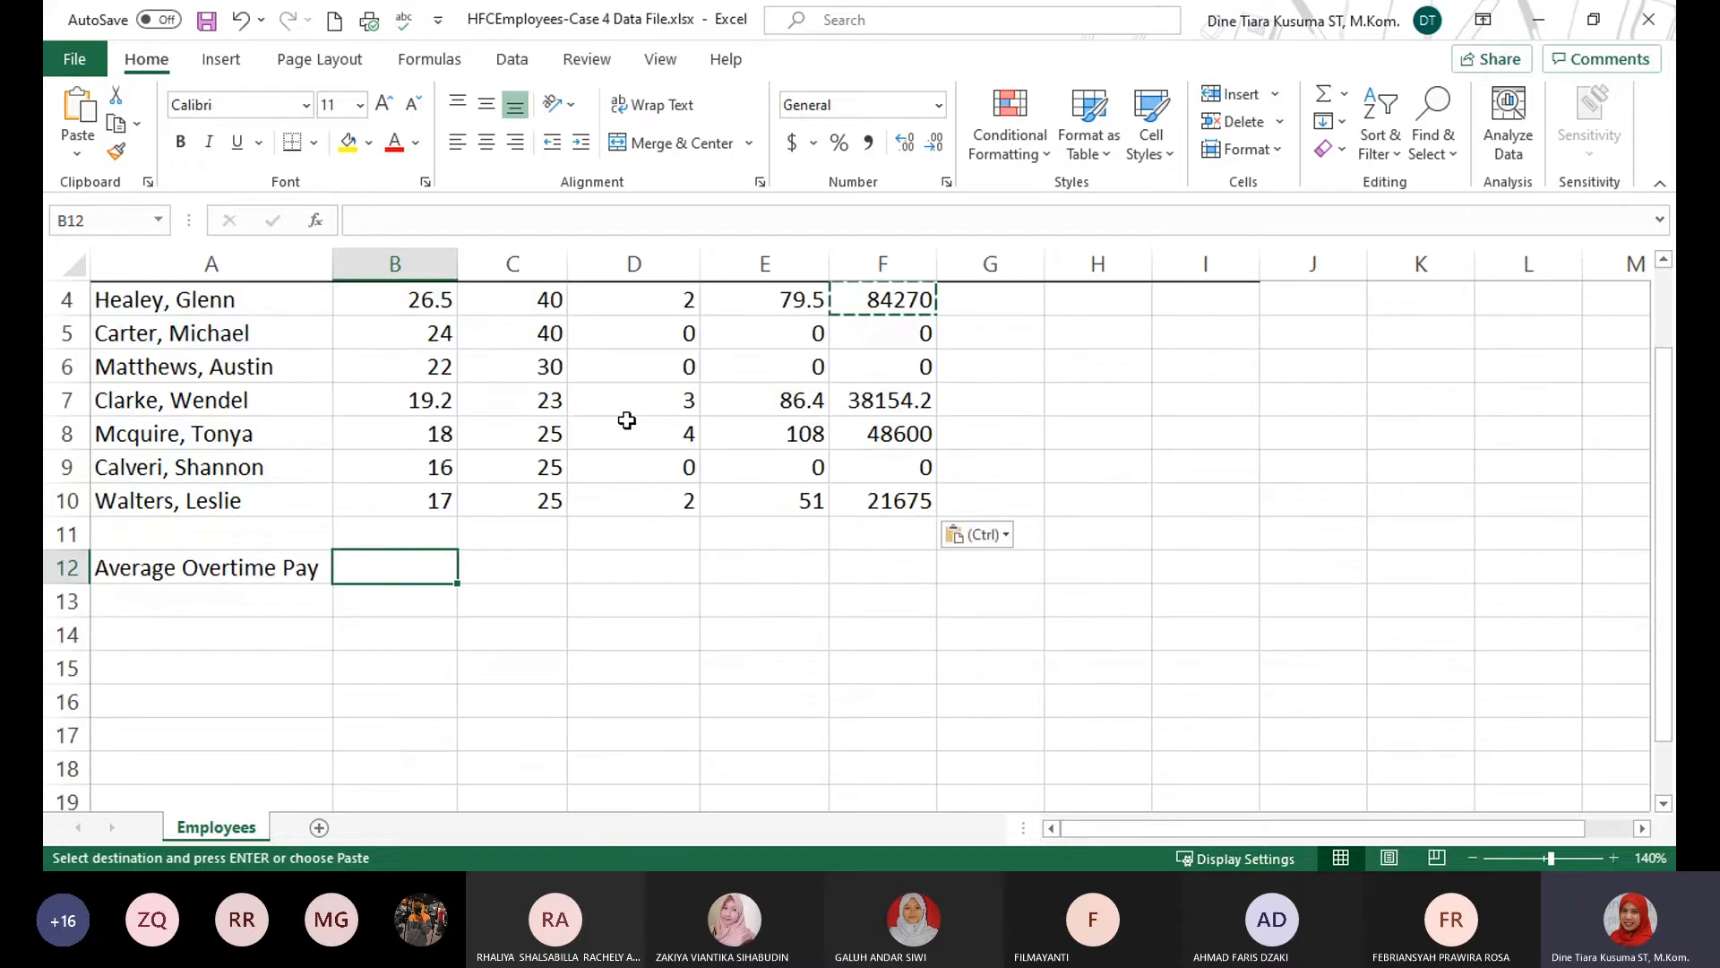
scroll(626, 403, "up", 1)
scroll(798, 438, "down", 1)
left_click(1473, 857)
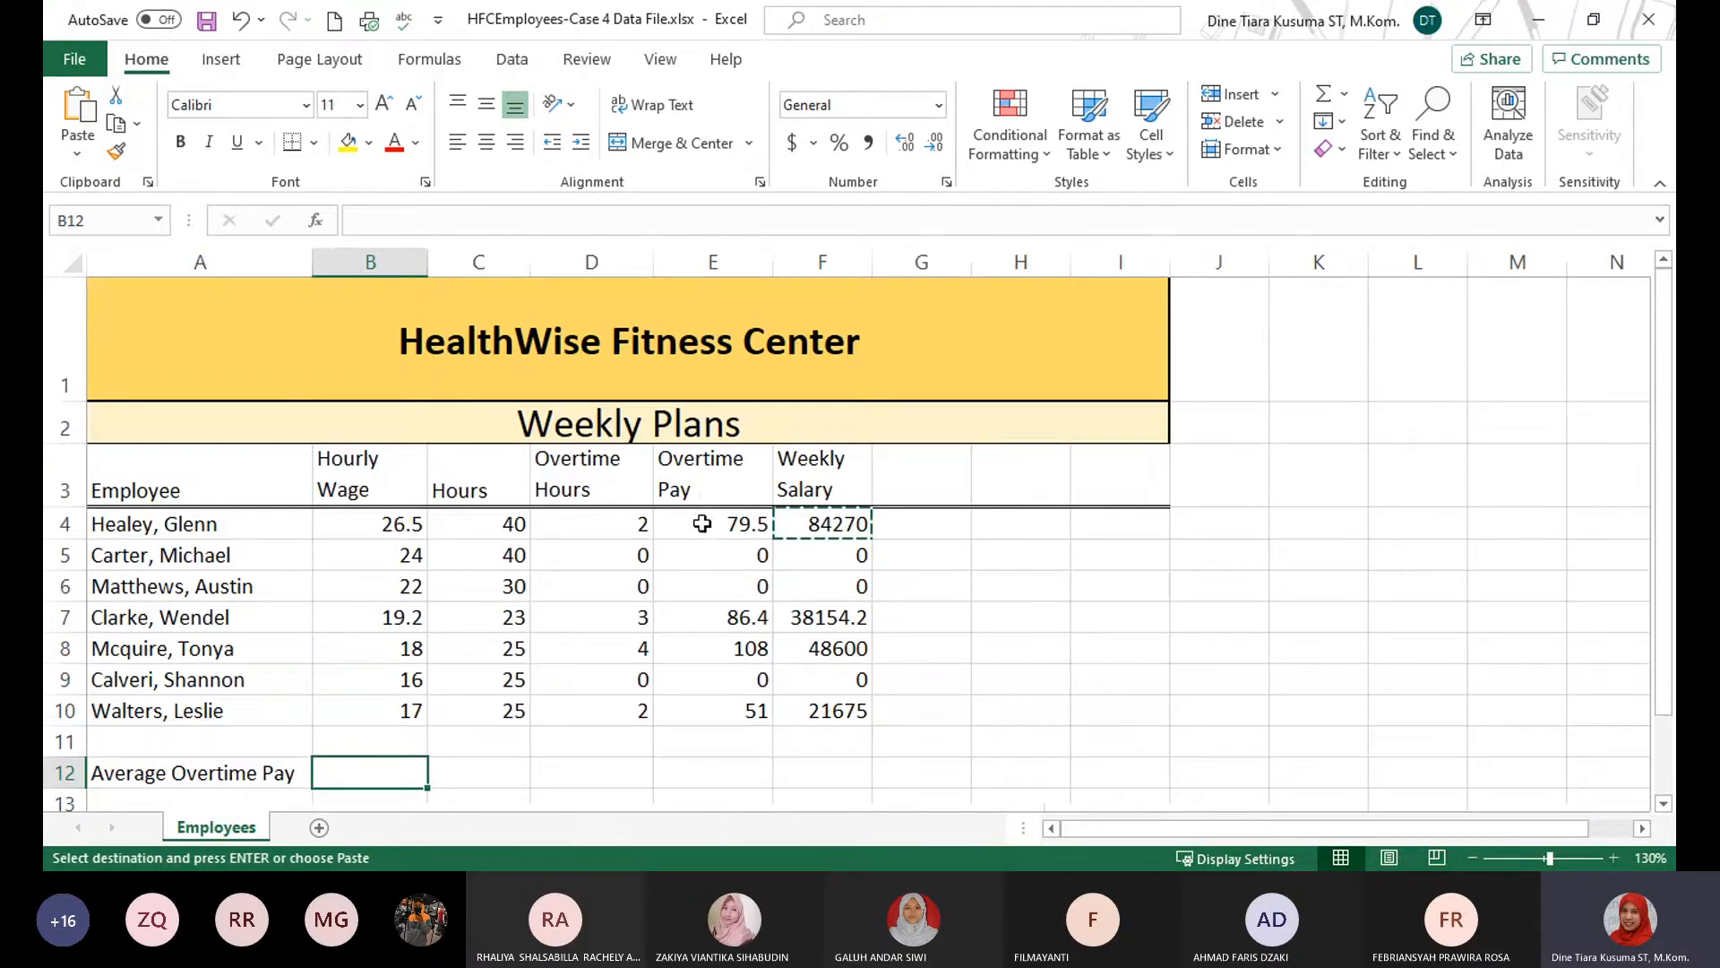
Examine the Overtime Pay range E4:E10 as the data to average, and return to cell B12.
left_click_drag(701, 524, 726, 698)
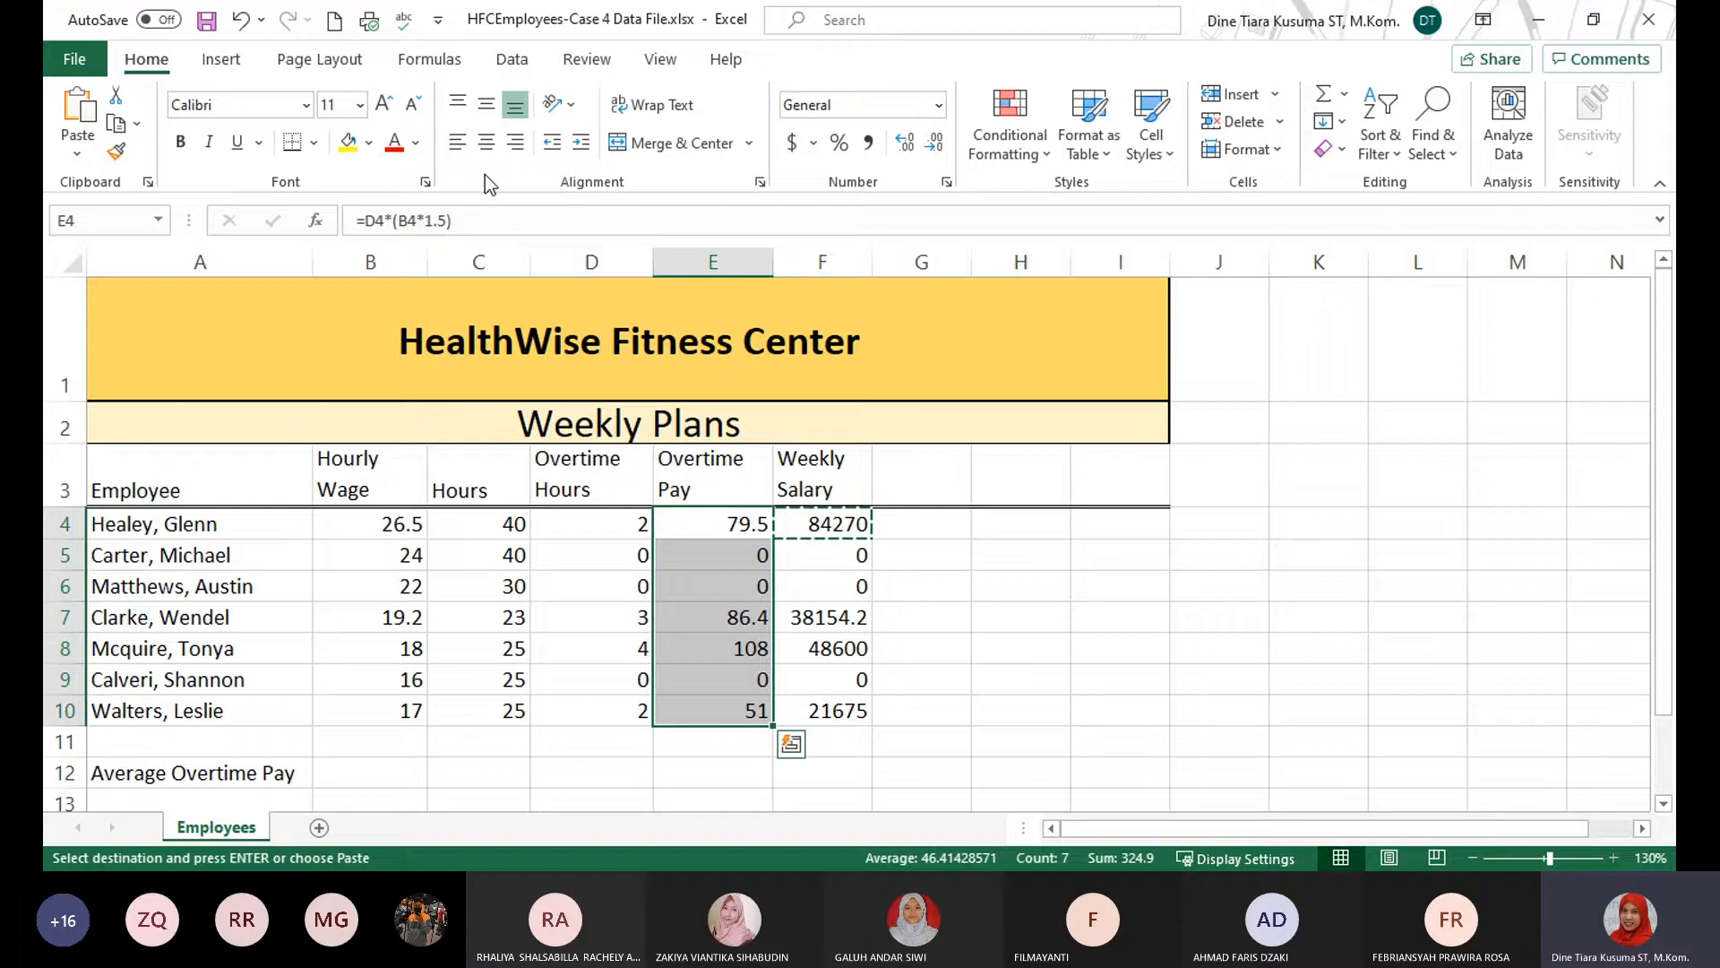
left_click(221, 59)
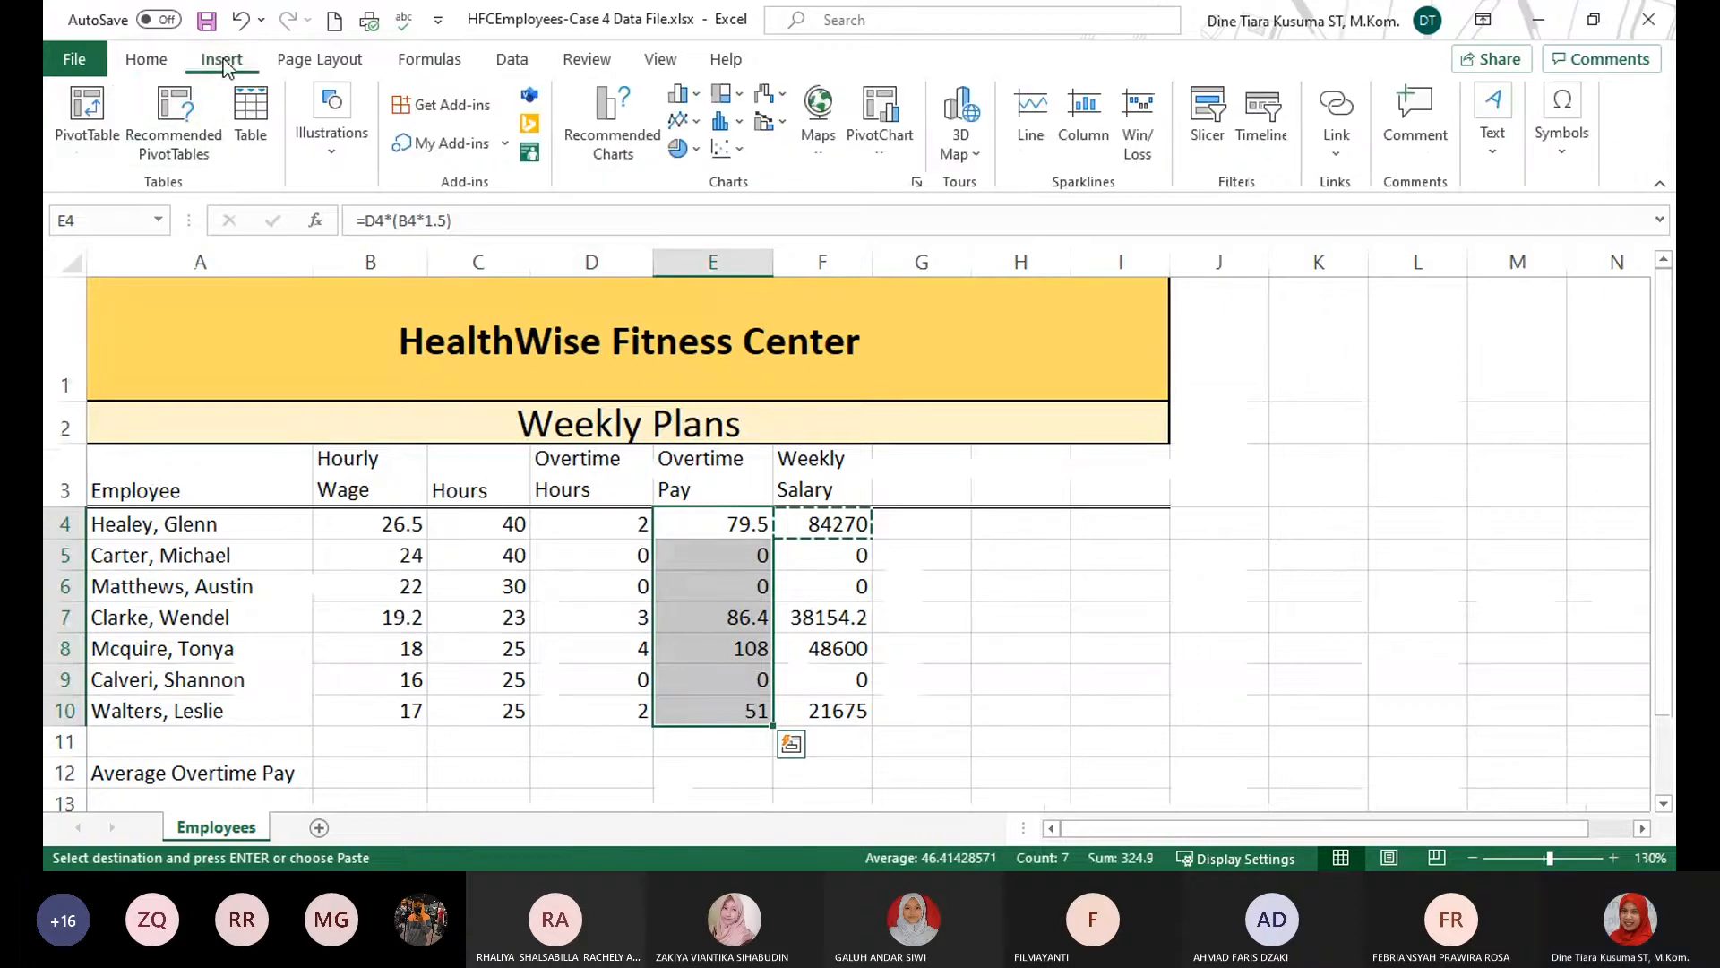
scroll(681, 553, "down", 1)
left_click(488, 557)
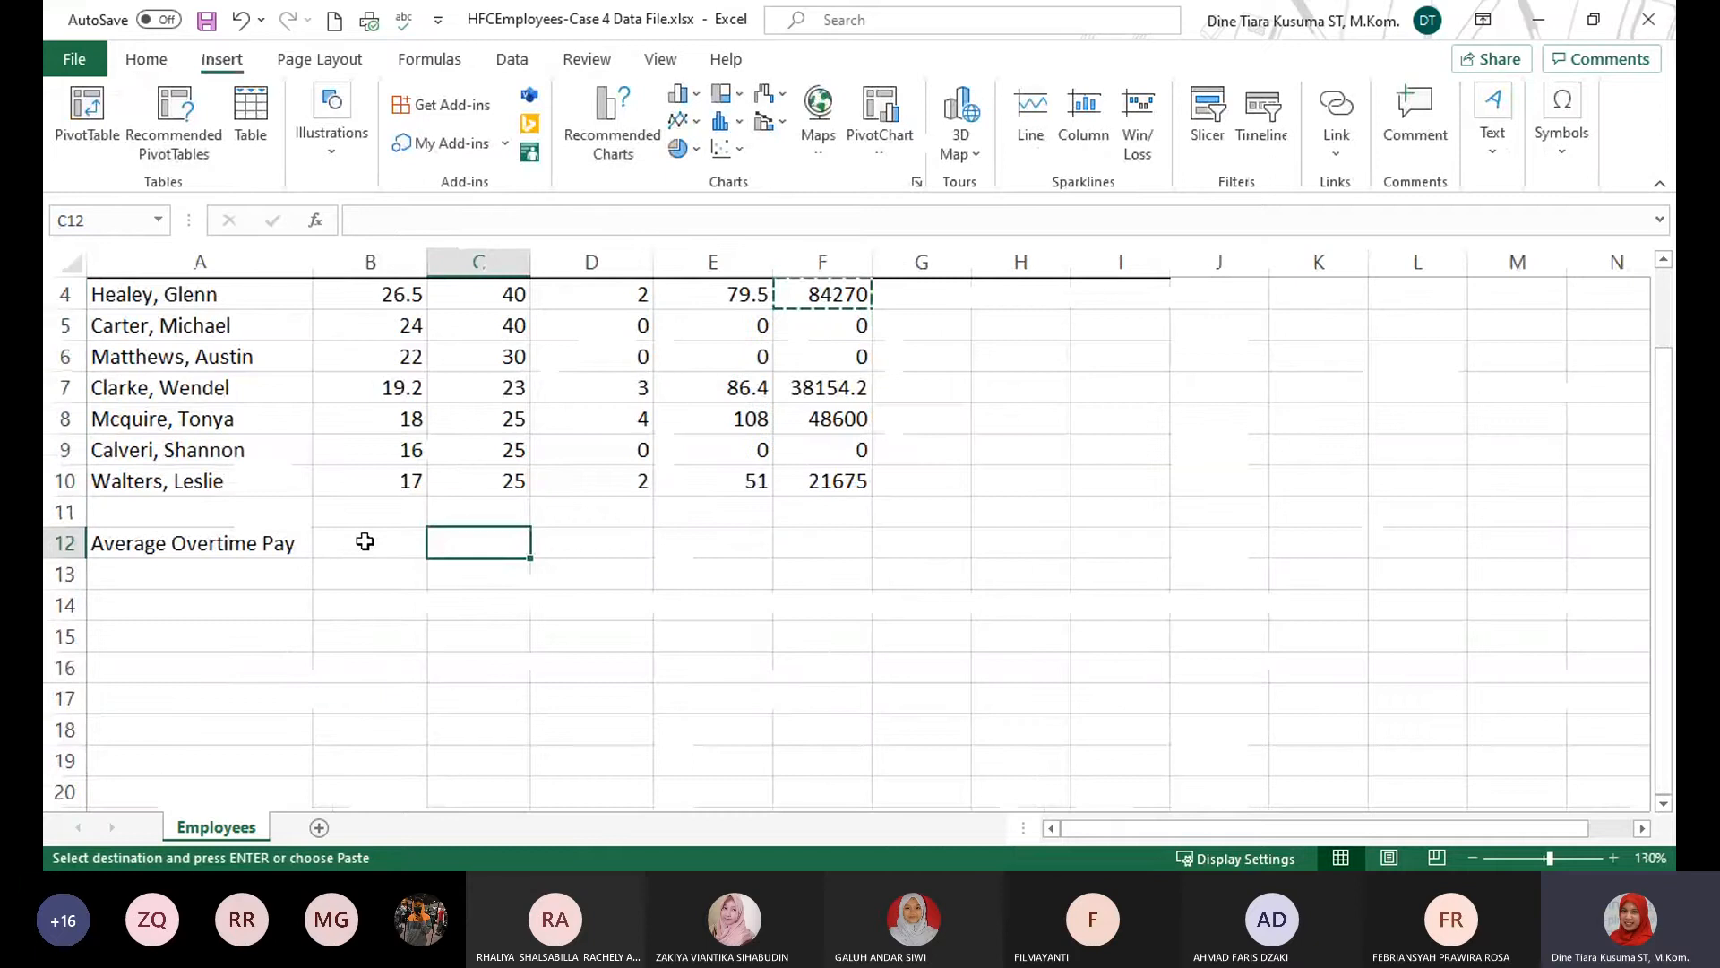
left_click(367, 541)
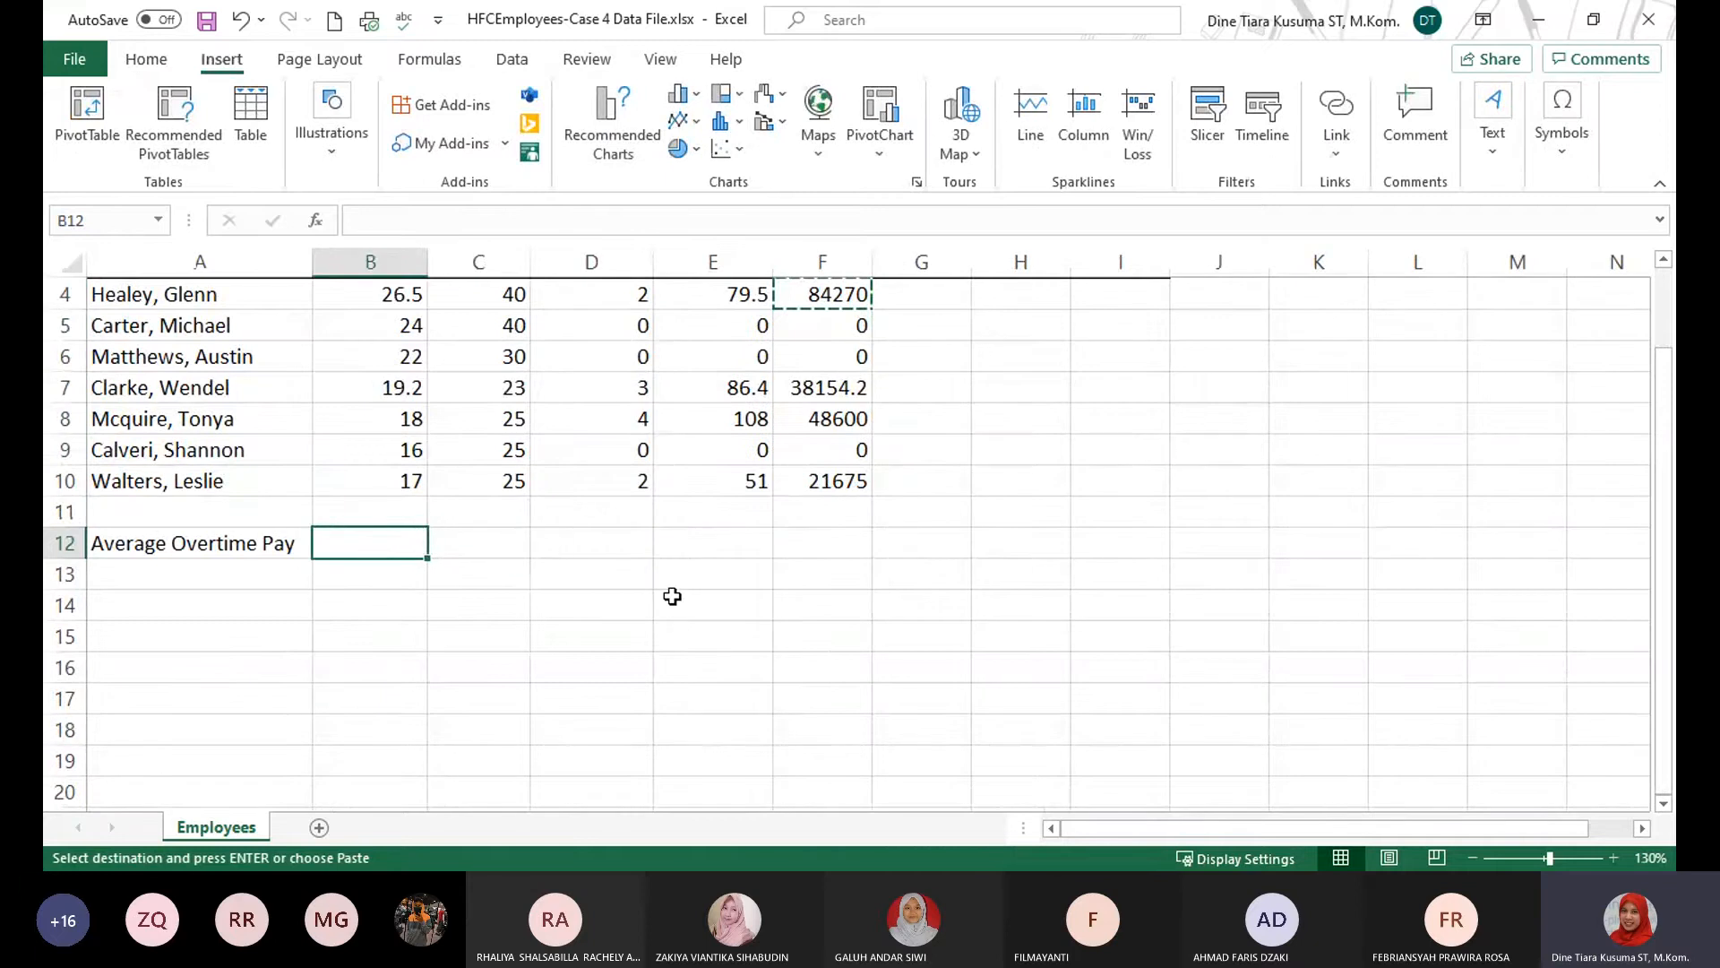
scroll(672, 595, "up", 1)
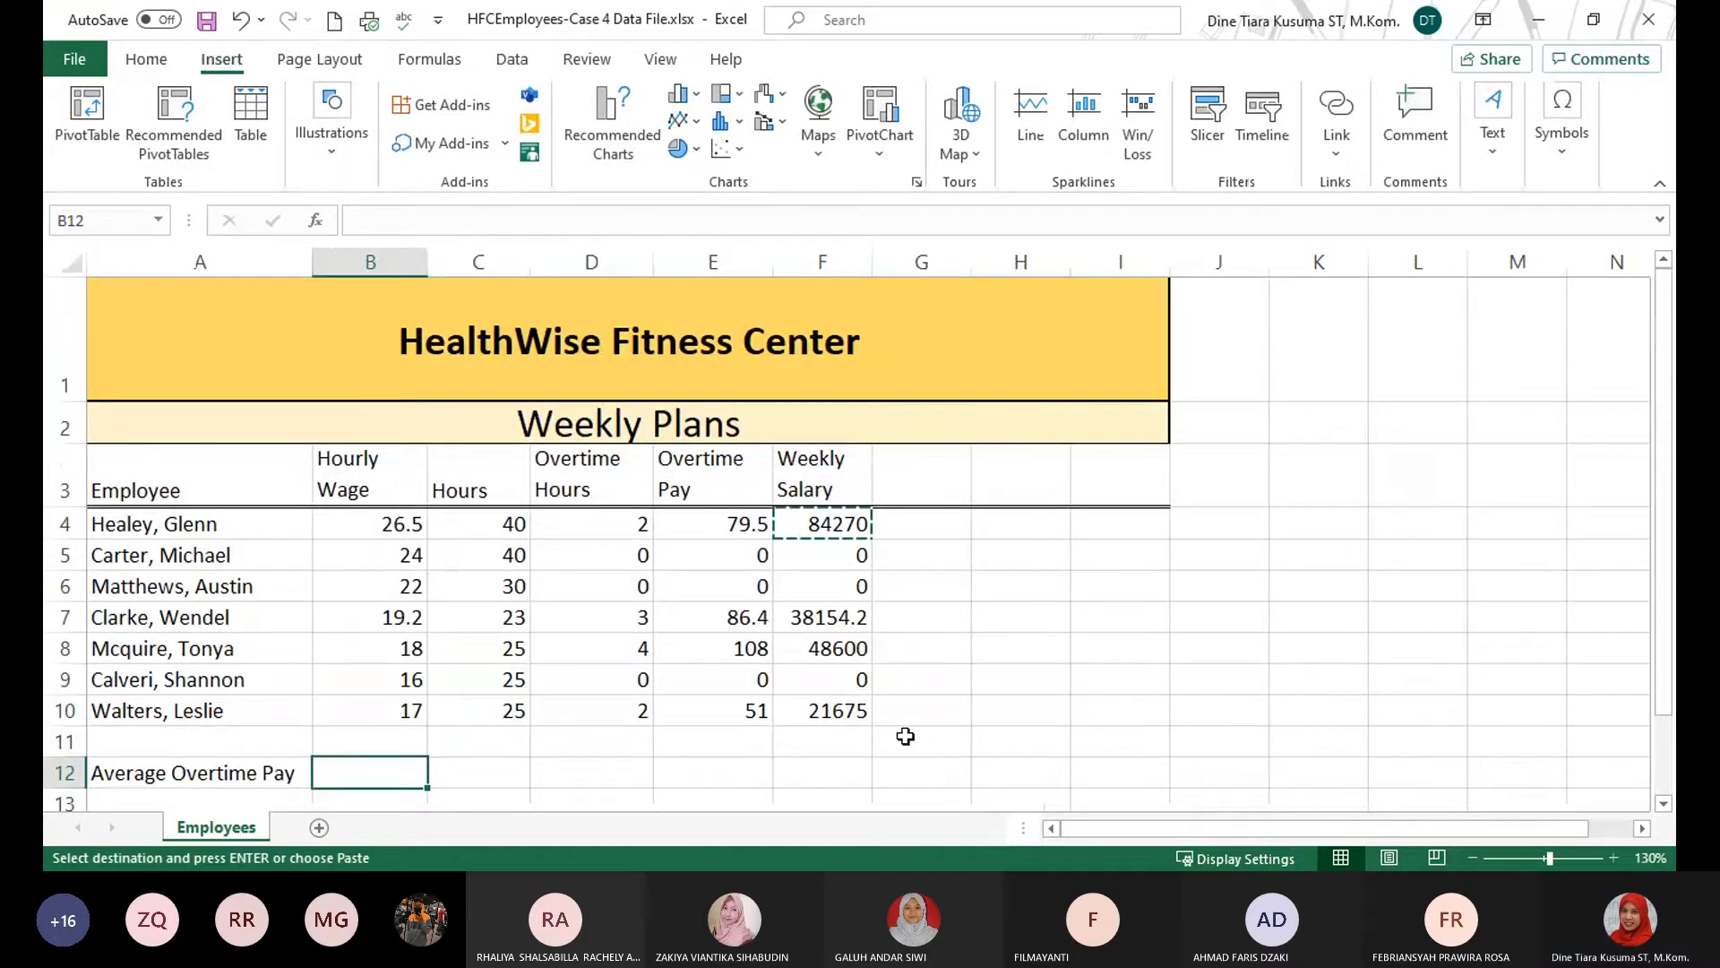
scroll(890, 703, "down", 1)
scroll(889, 702, "up", 1)
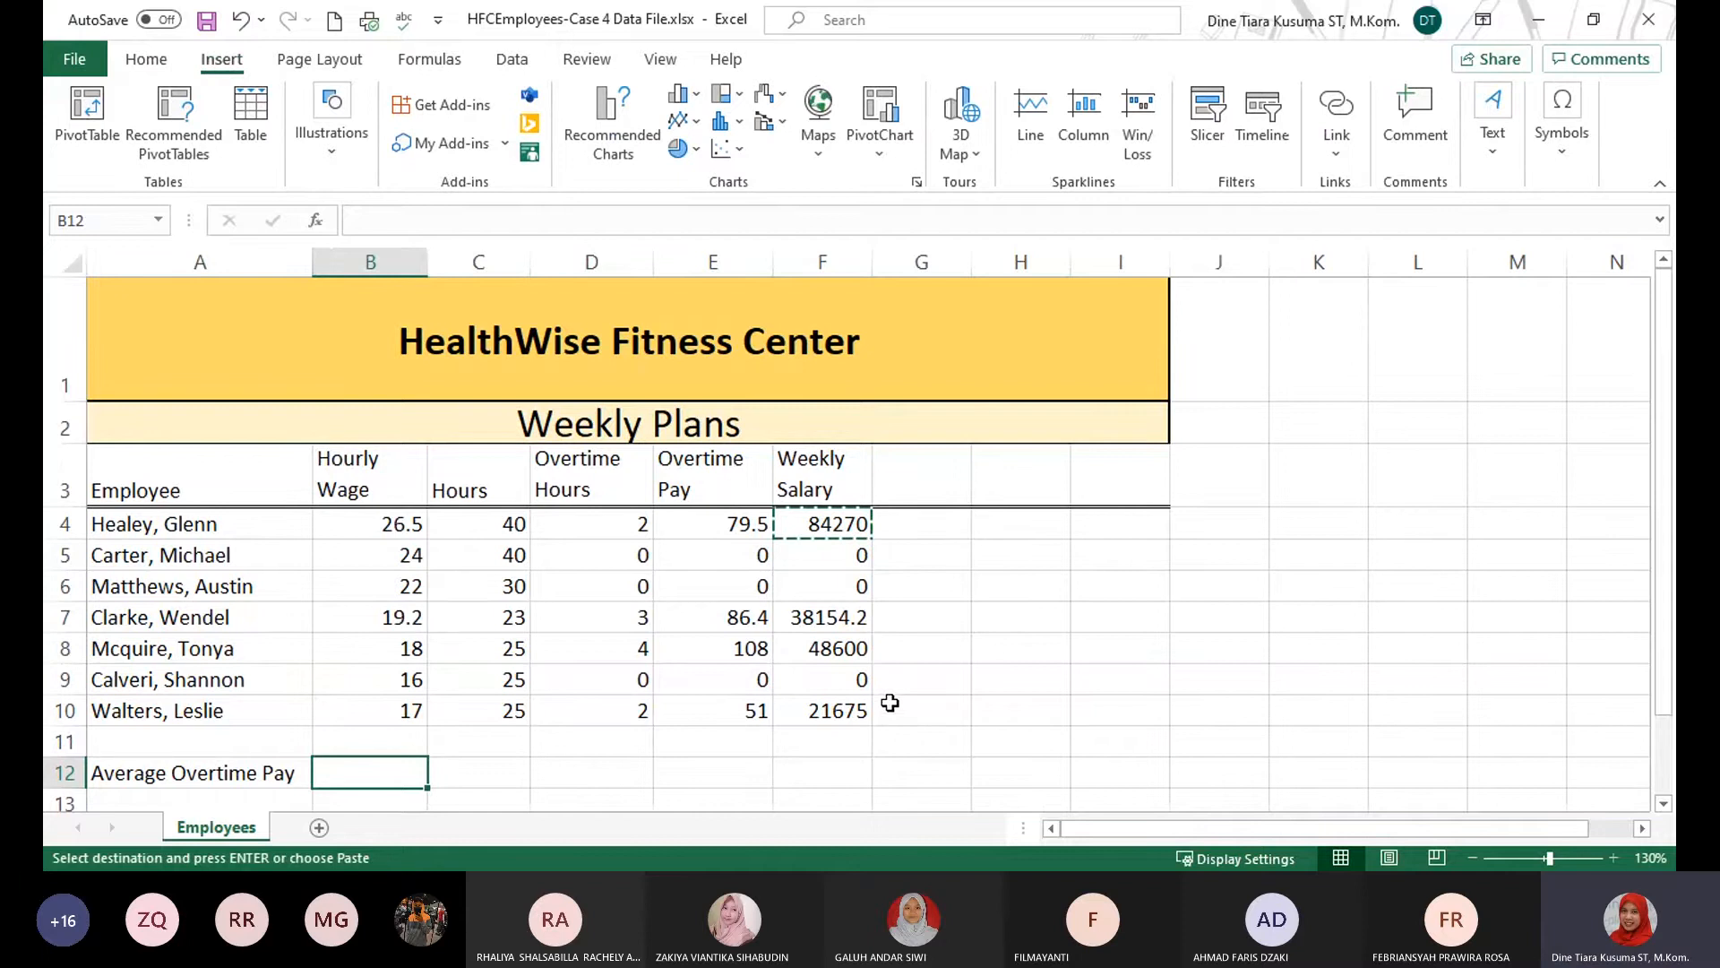
Search the functions for "average" and insert AVERAGEIF into cell B12.
left_click(435, 58)
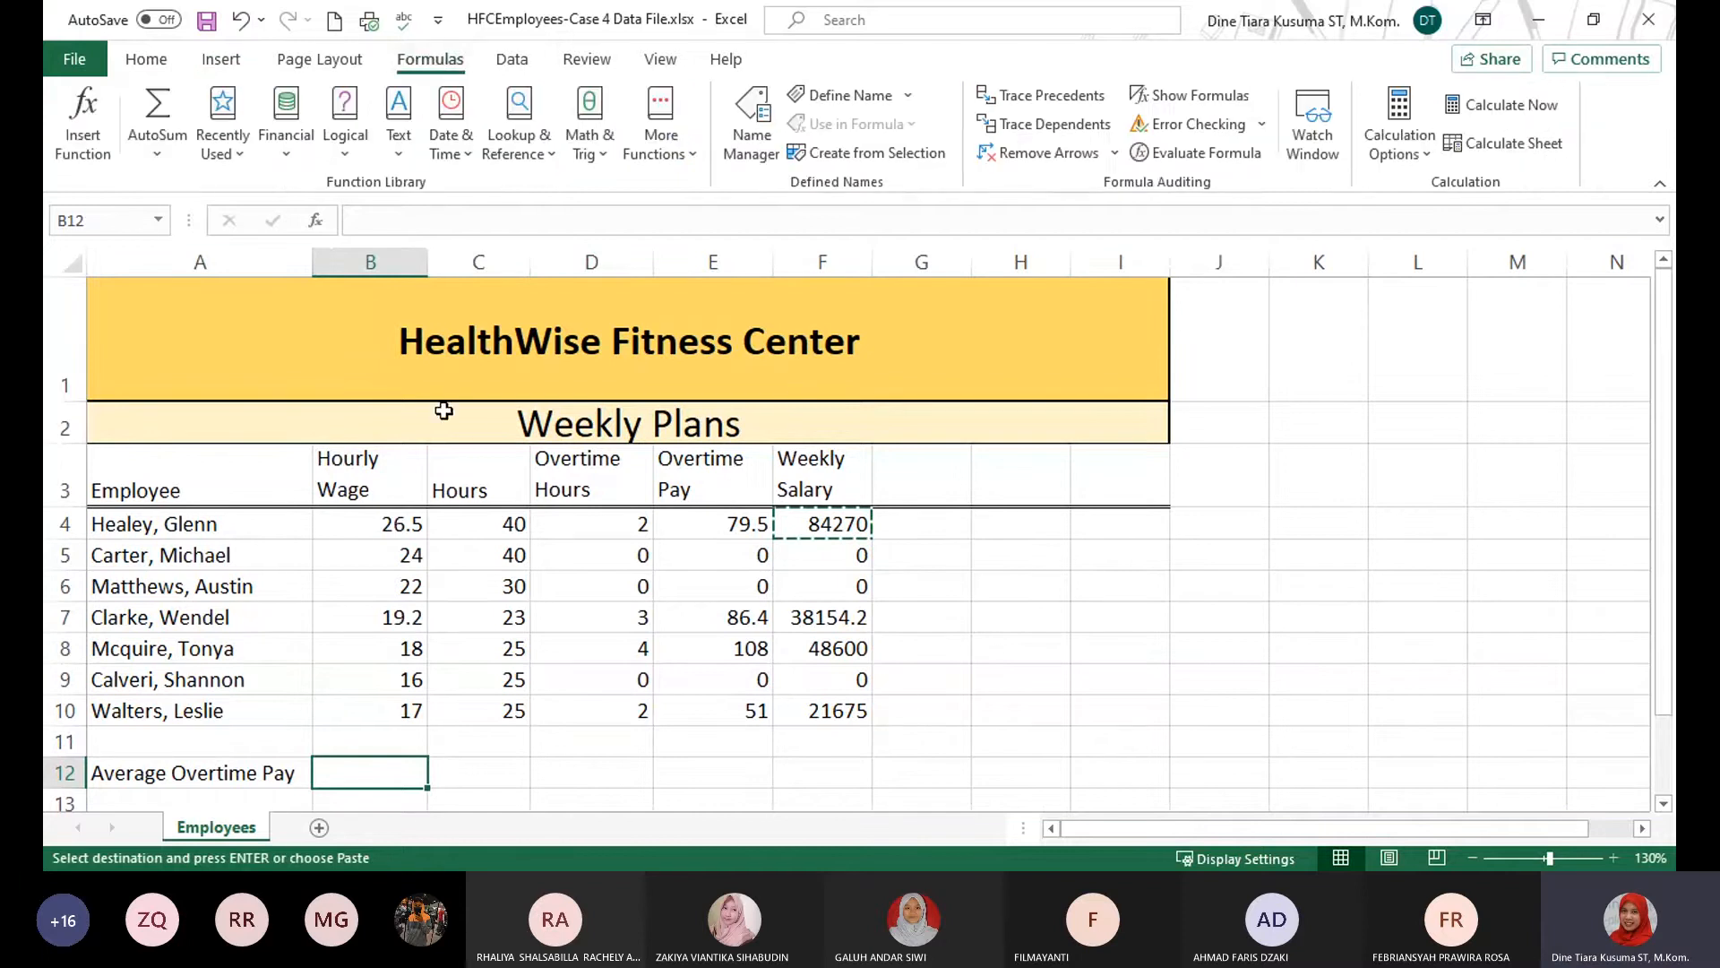
left_click(83, 117)
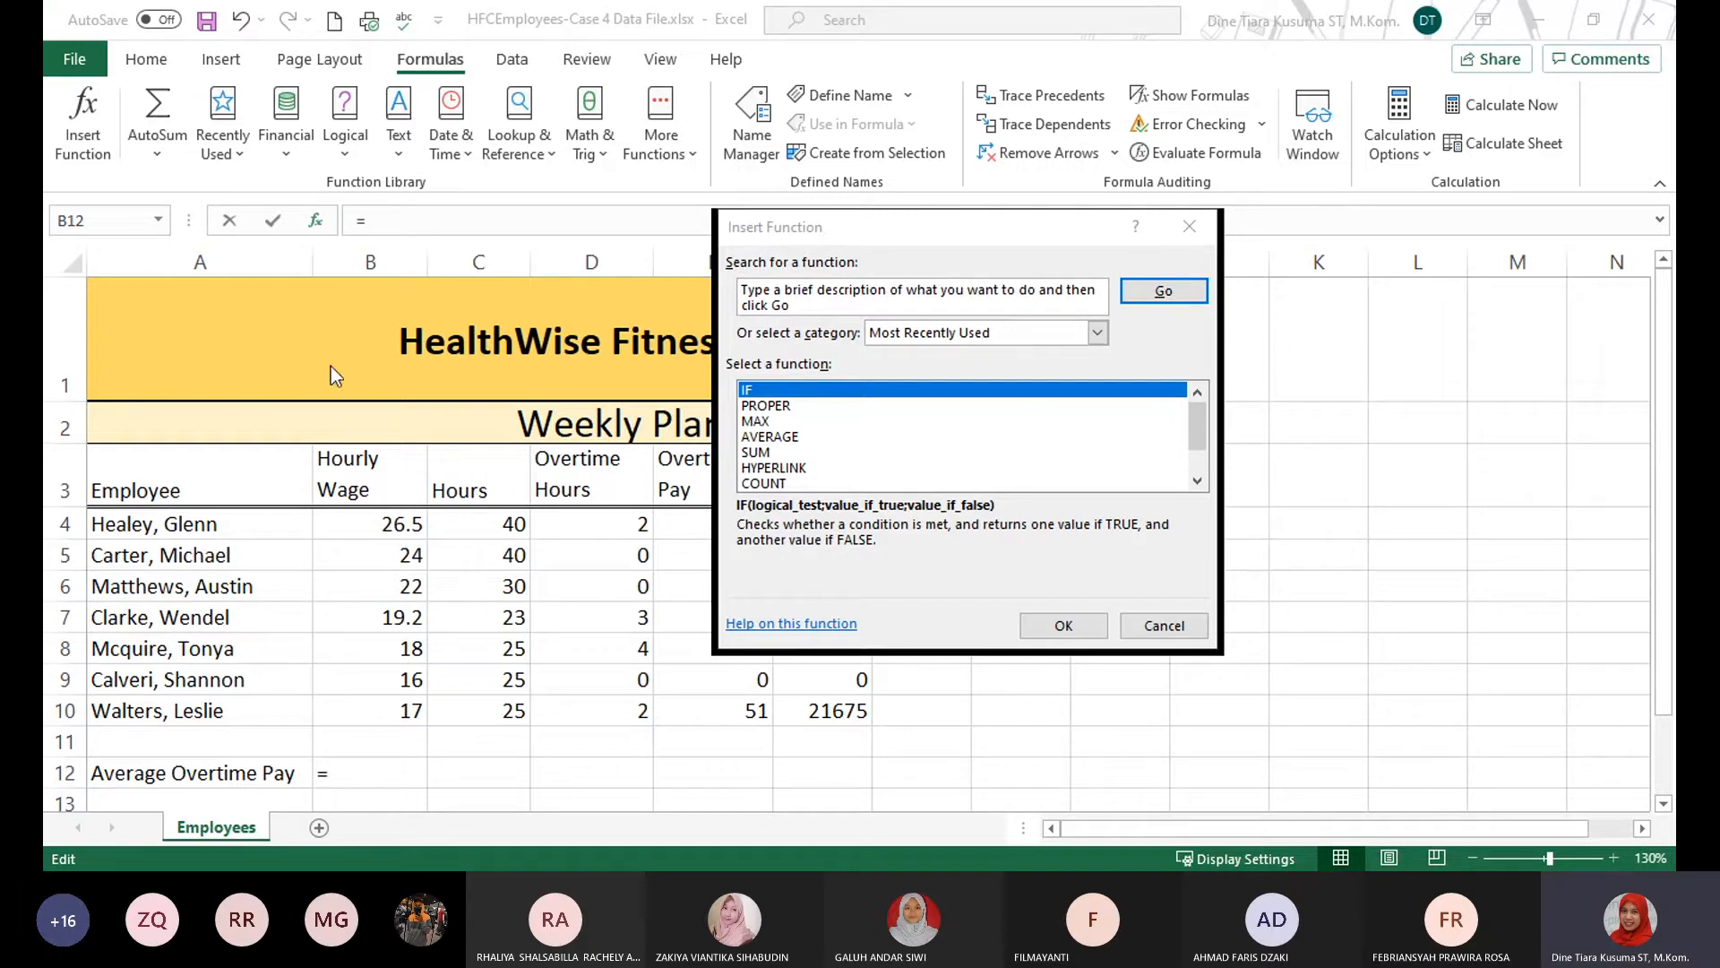
left_click(927, 224)
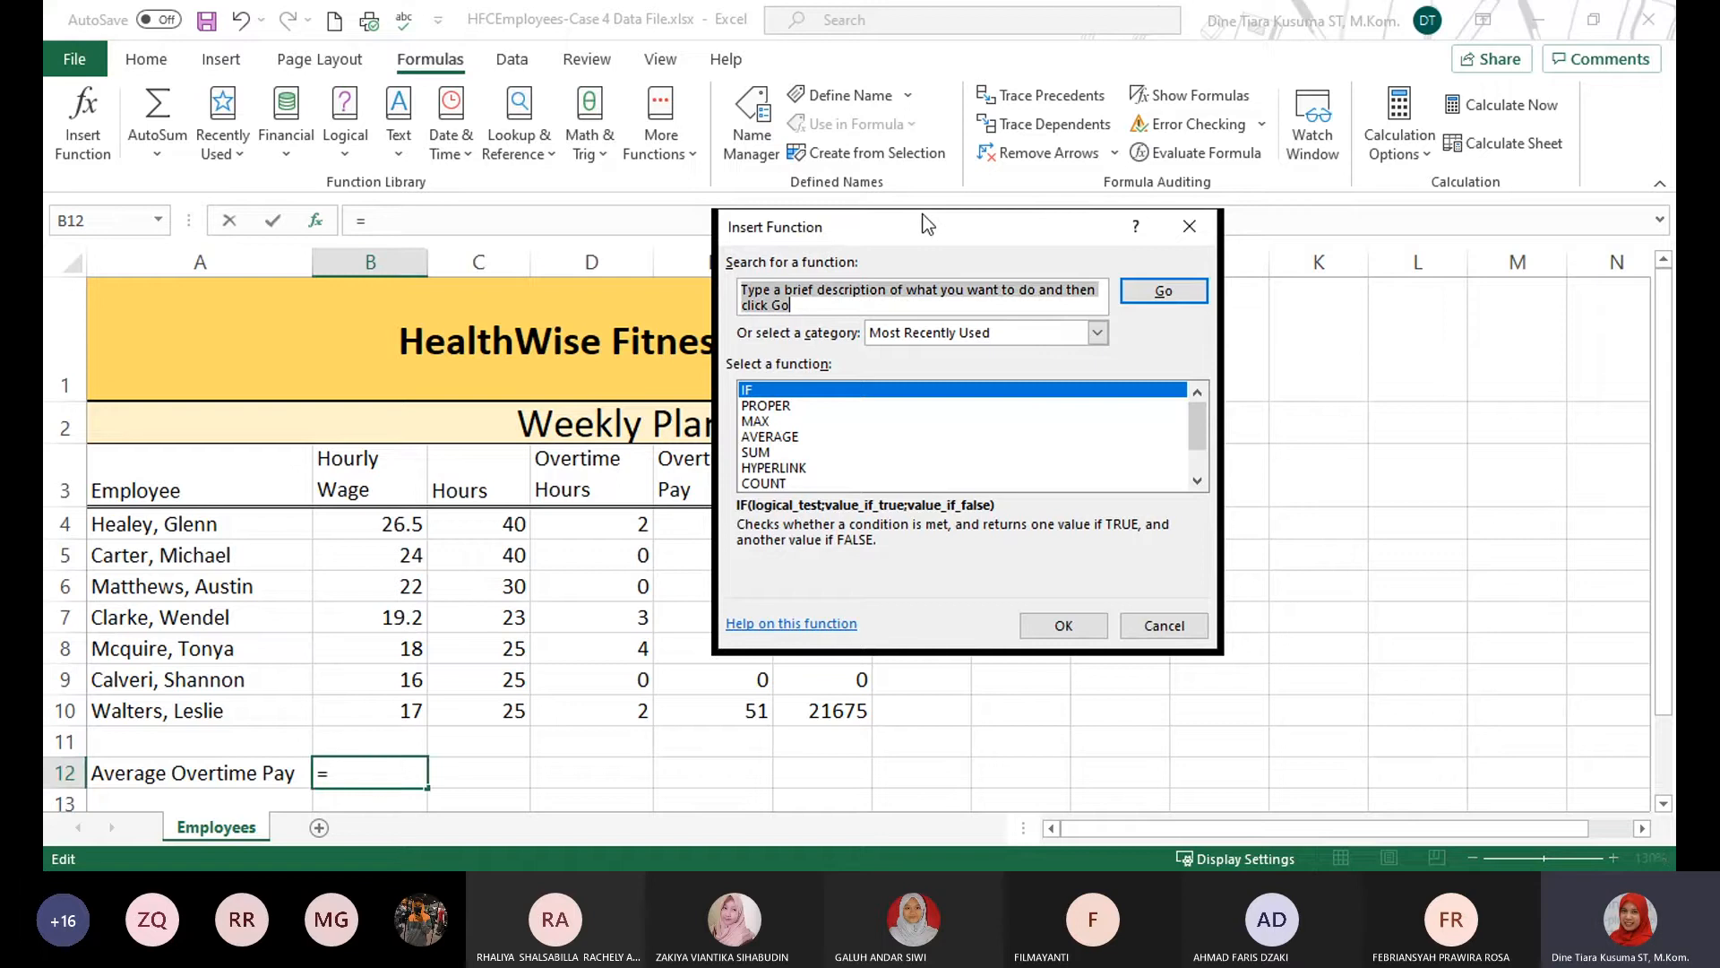
left_click_drag(928, 224, 1243, 309)
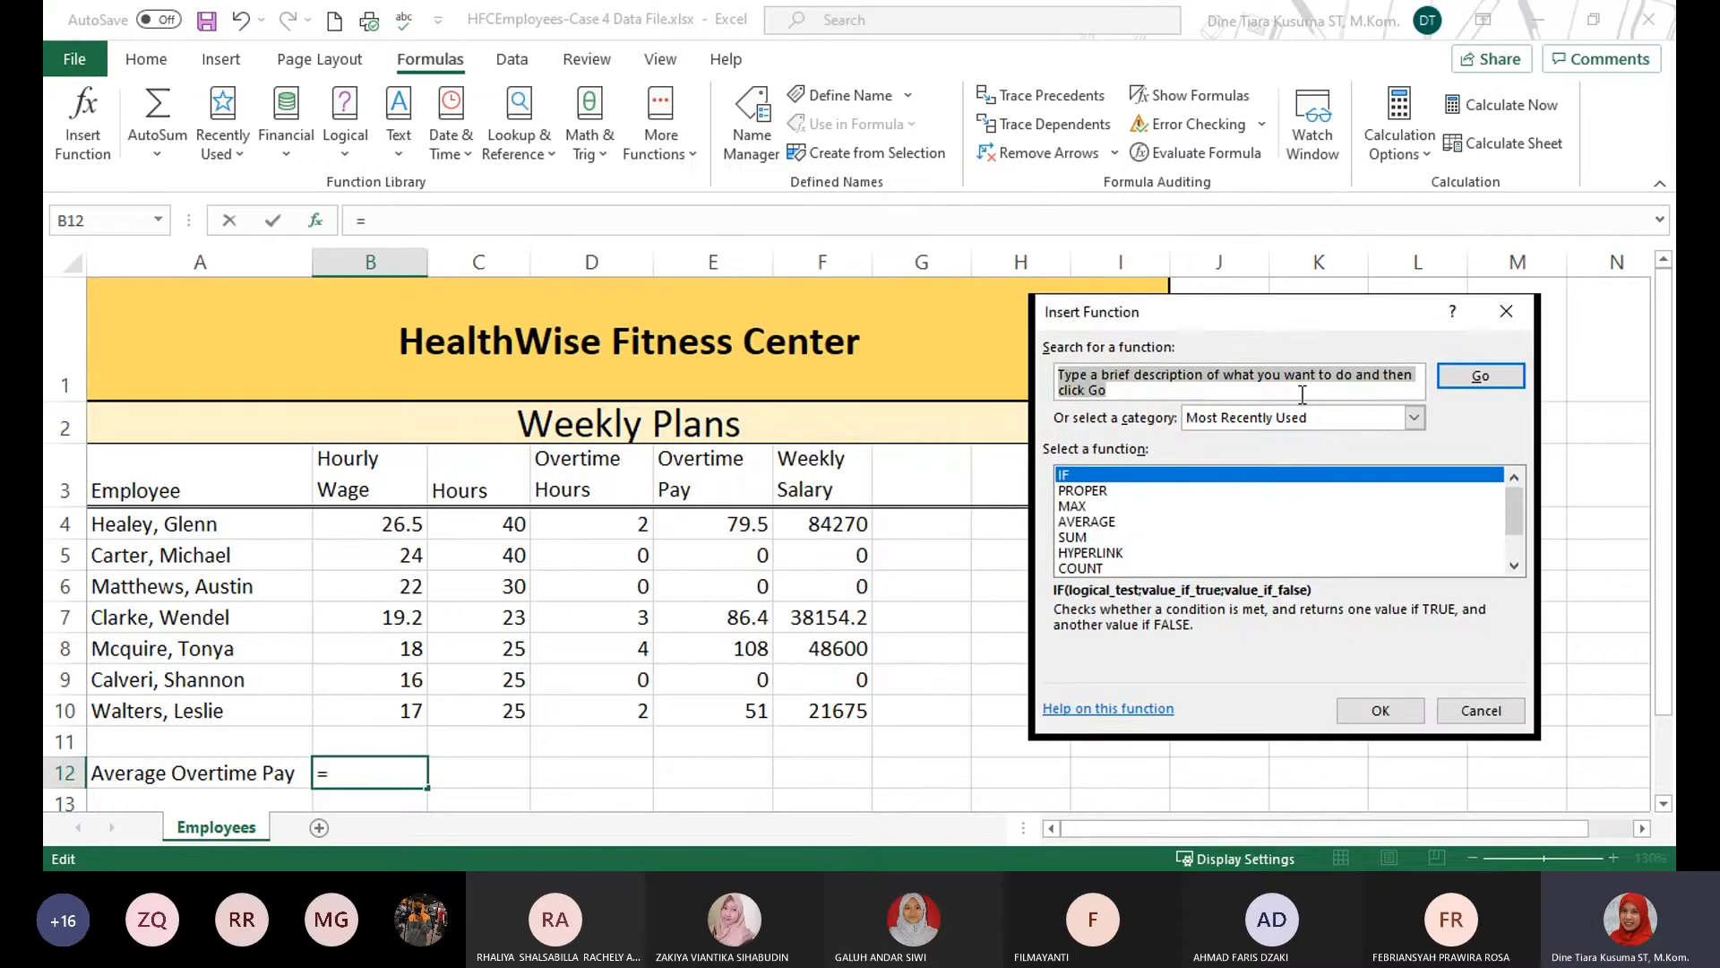
type("average")
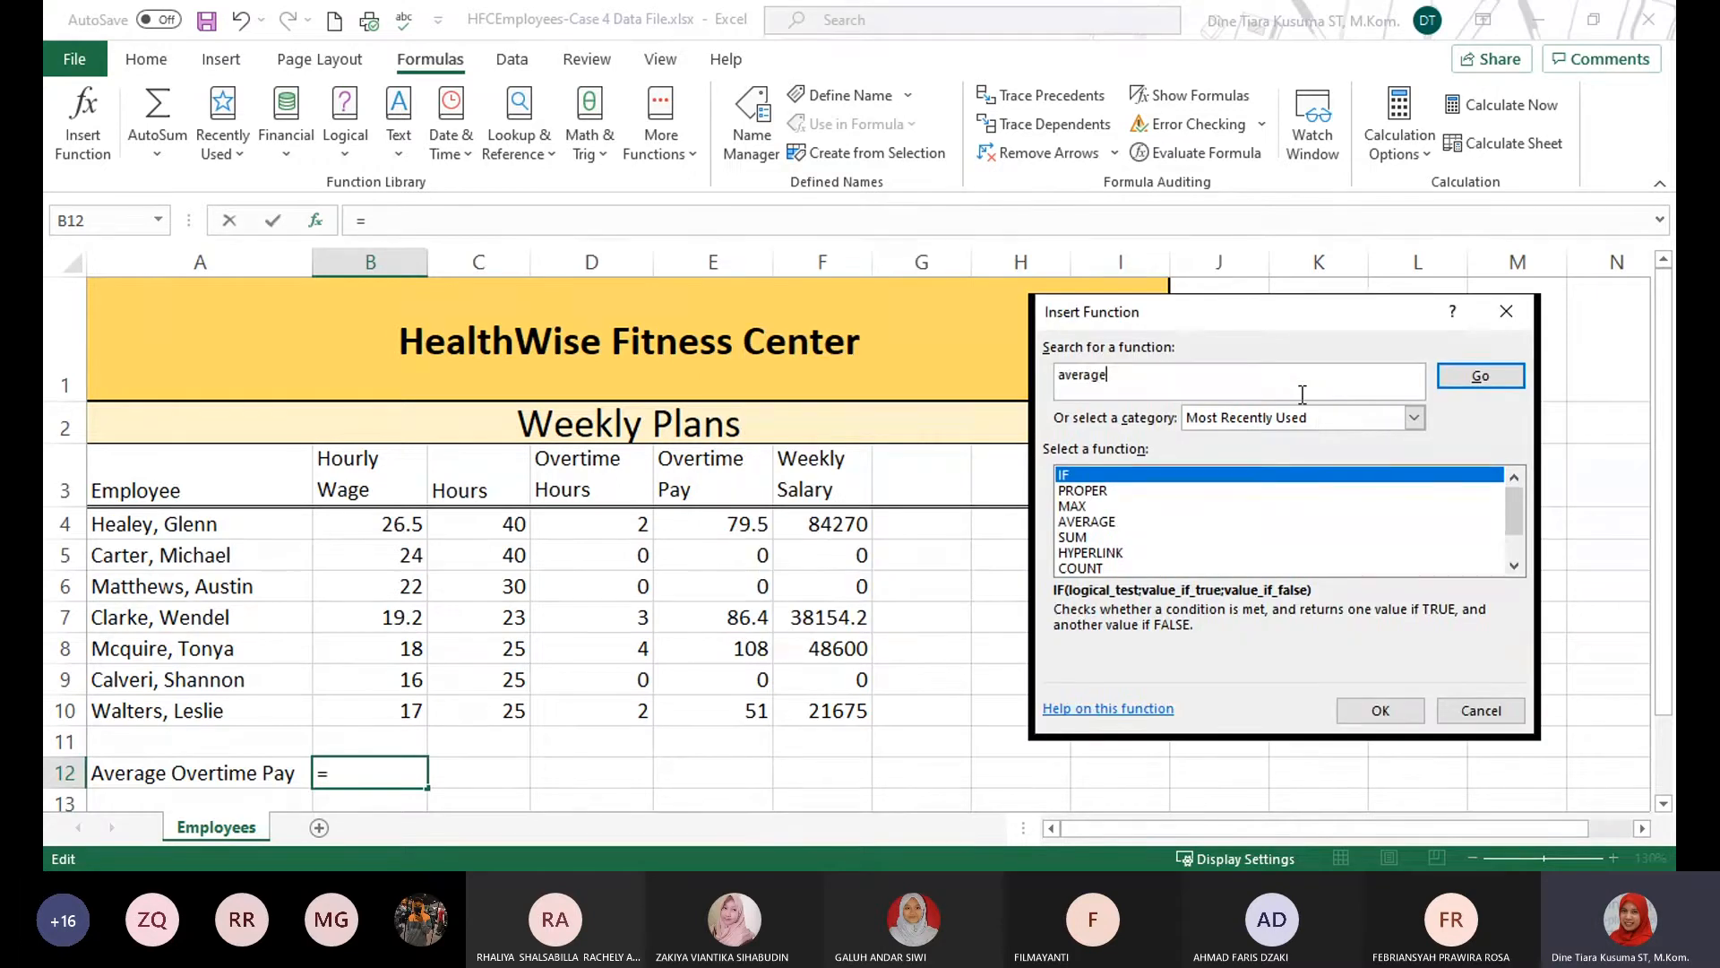
key("Return")
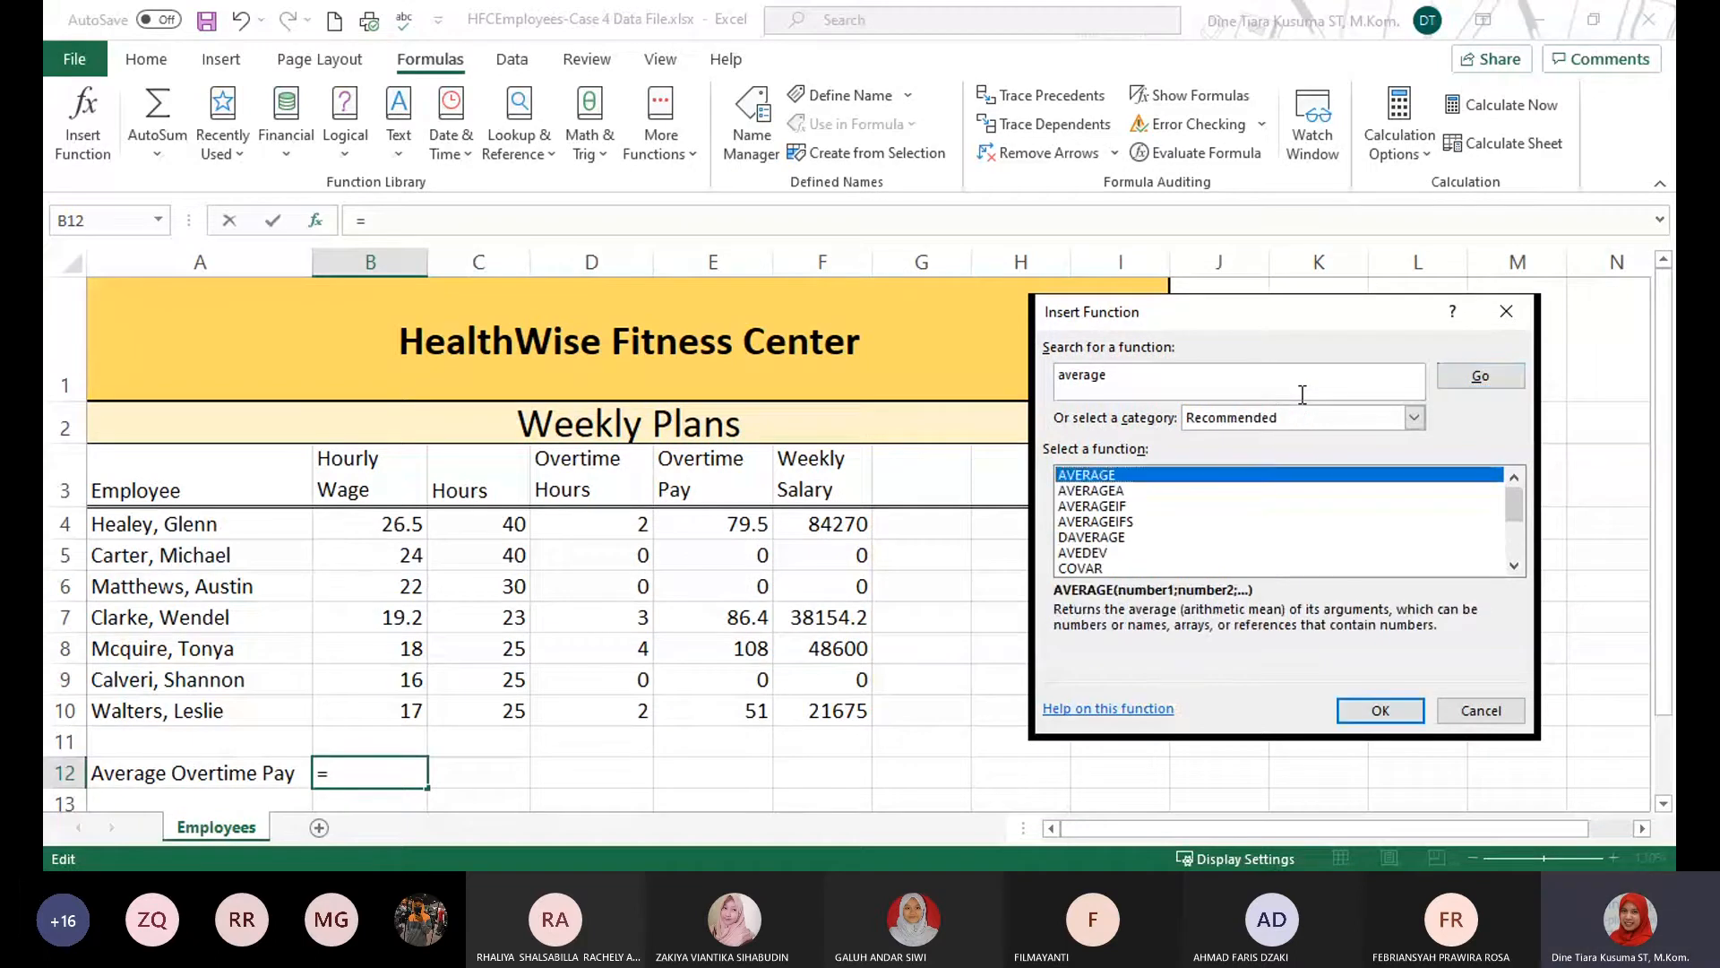
left_click(1086, 507)
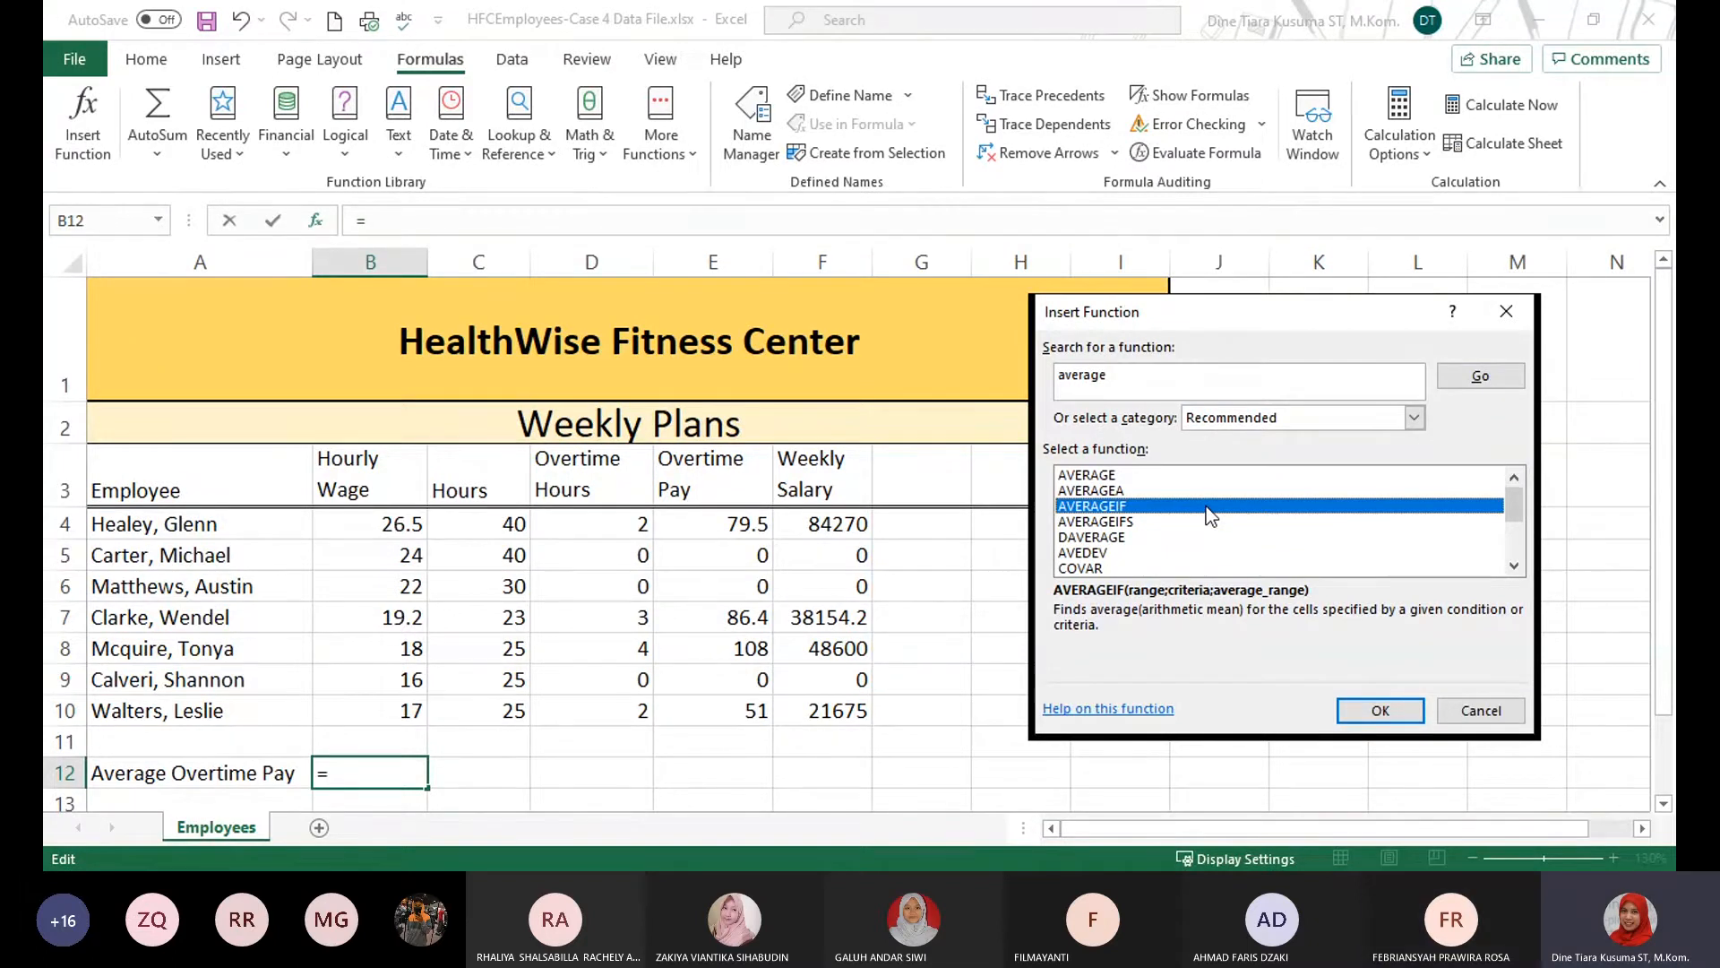
left_click(1380, 710)
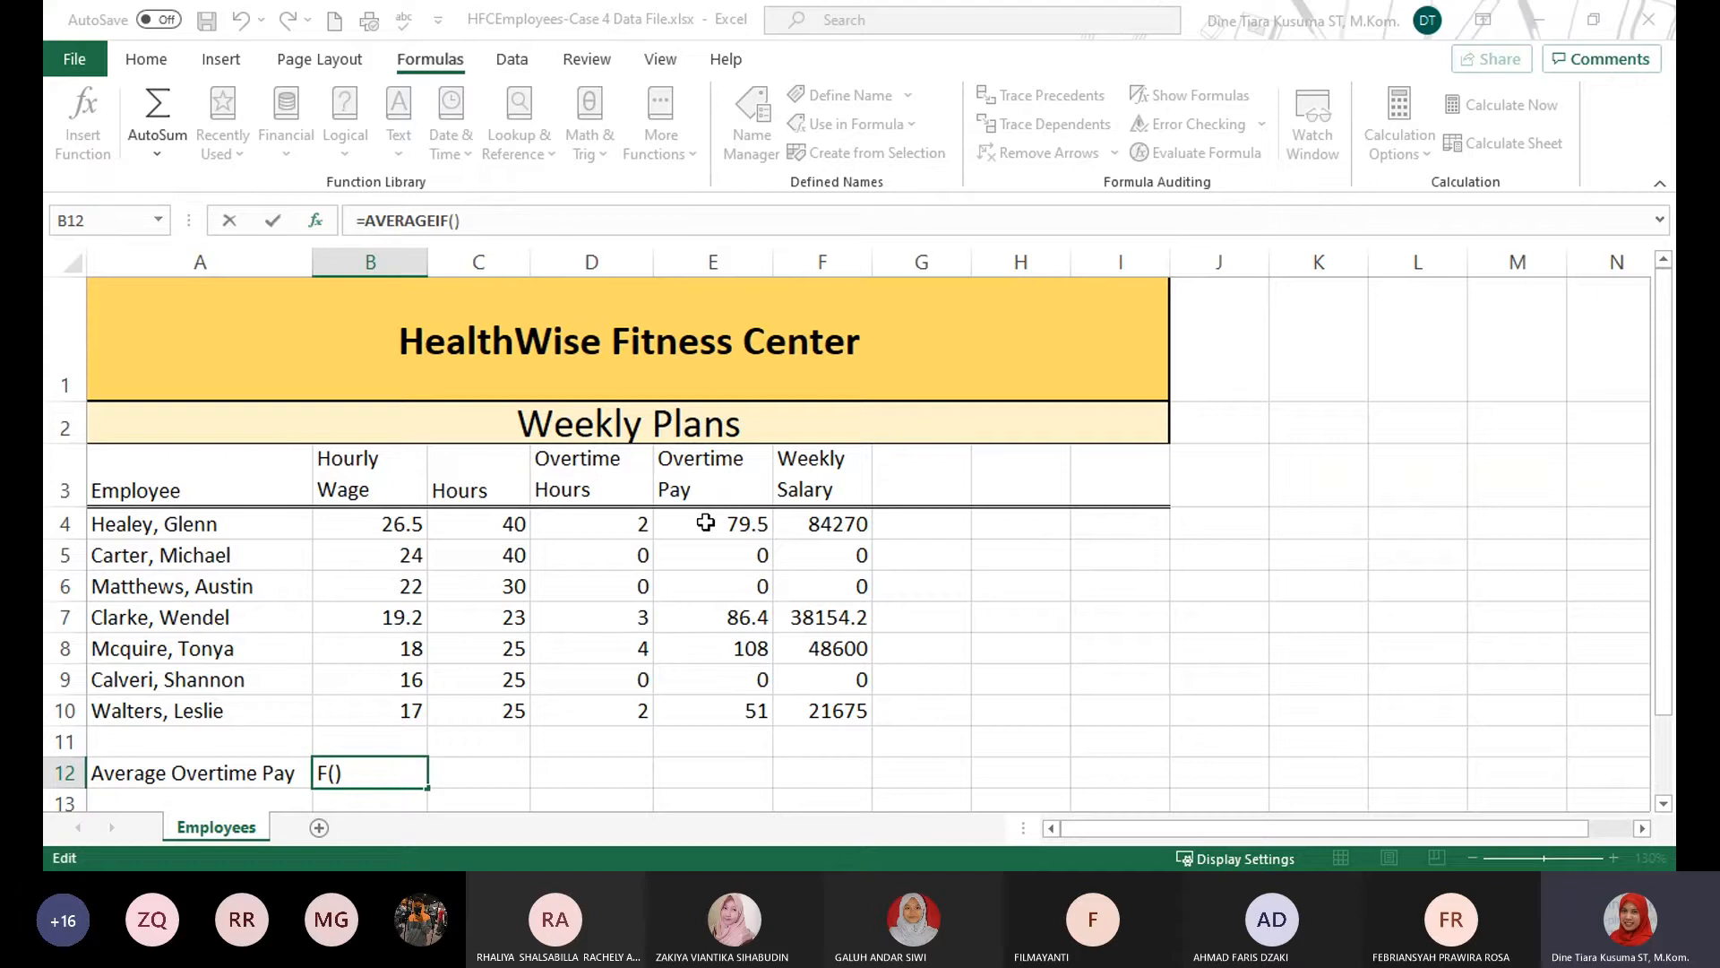
Give the AVERAGEIF function the Overtime Pay range E4:E10 and the criterion >0.
left_click_drag(706, 522, 719, 705)
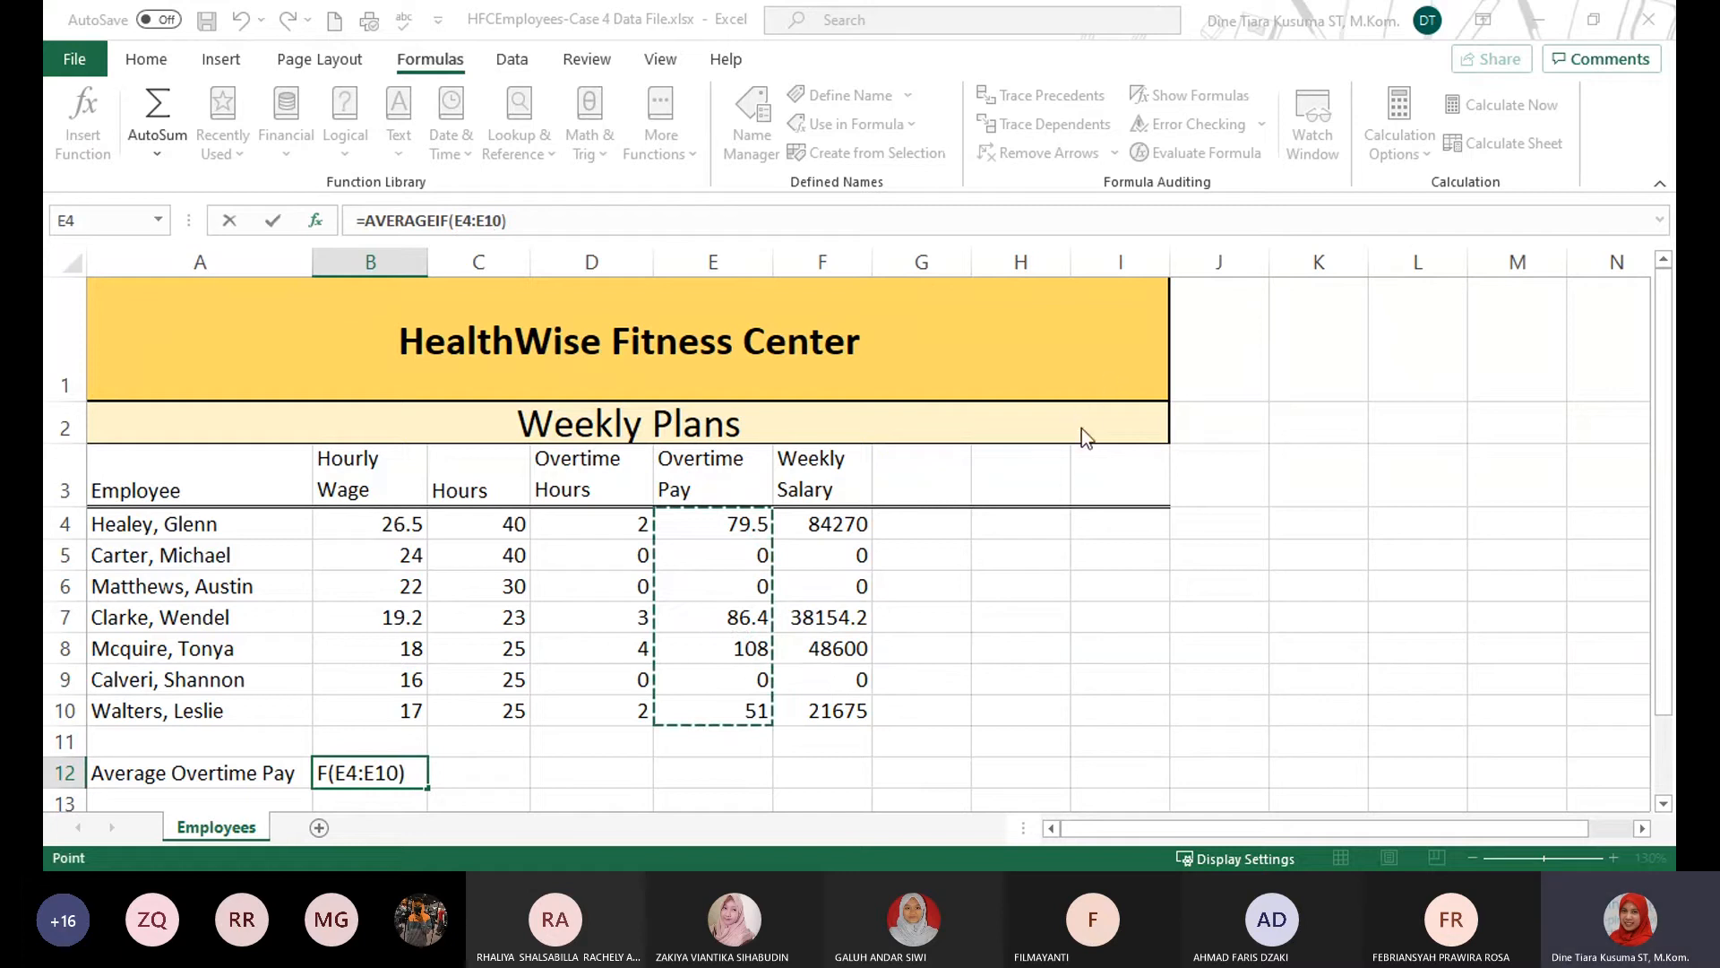
key("F2")
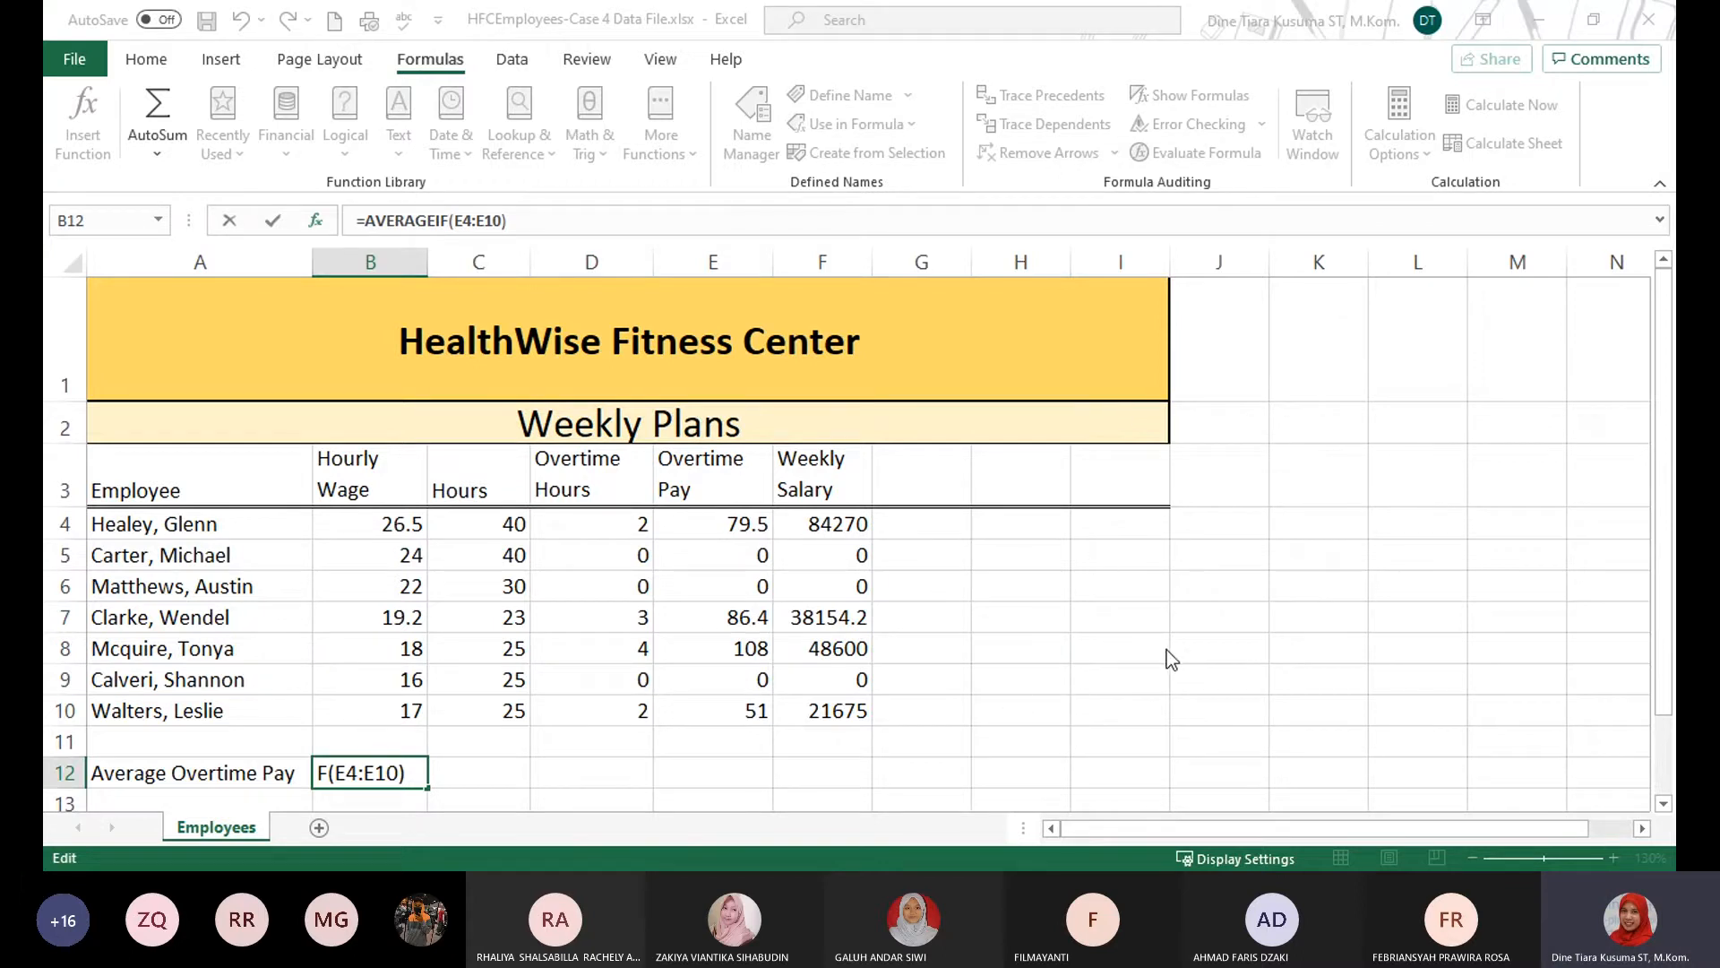
type(";>0")
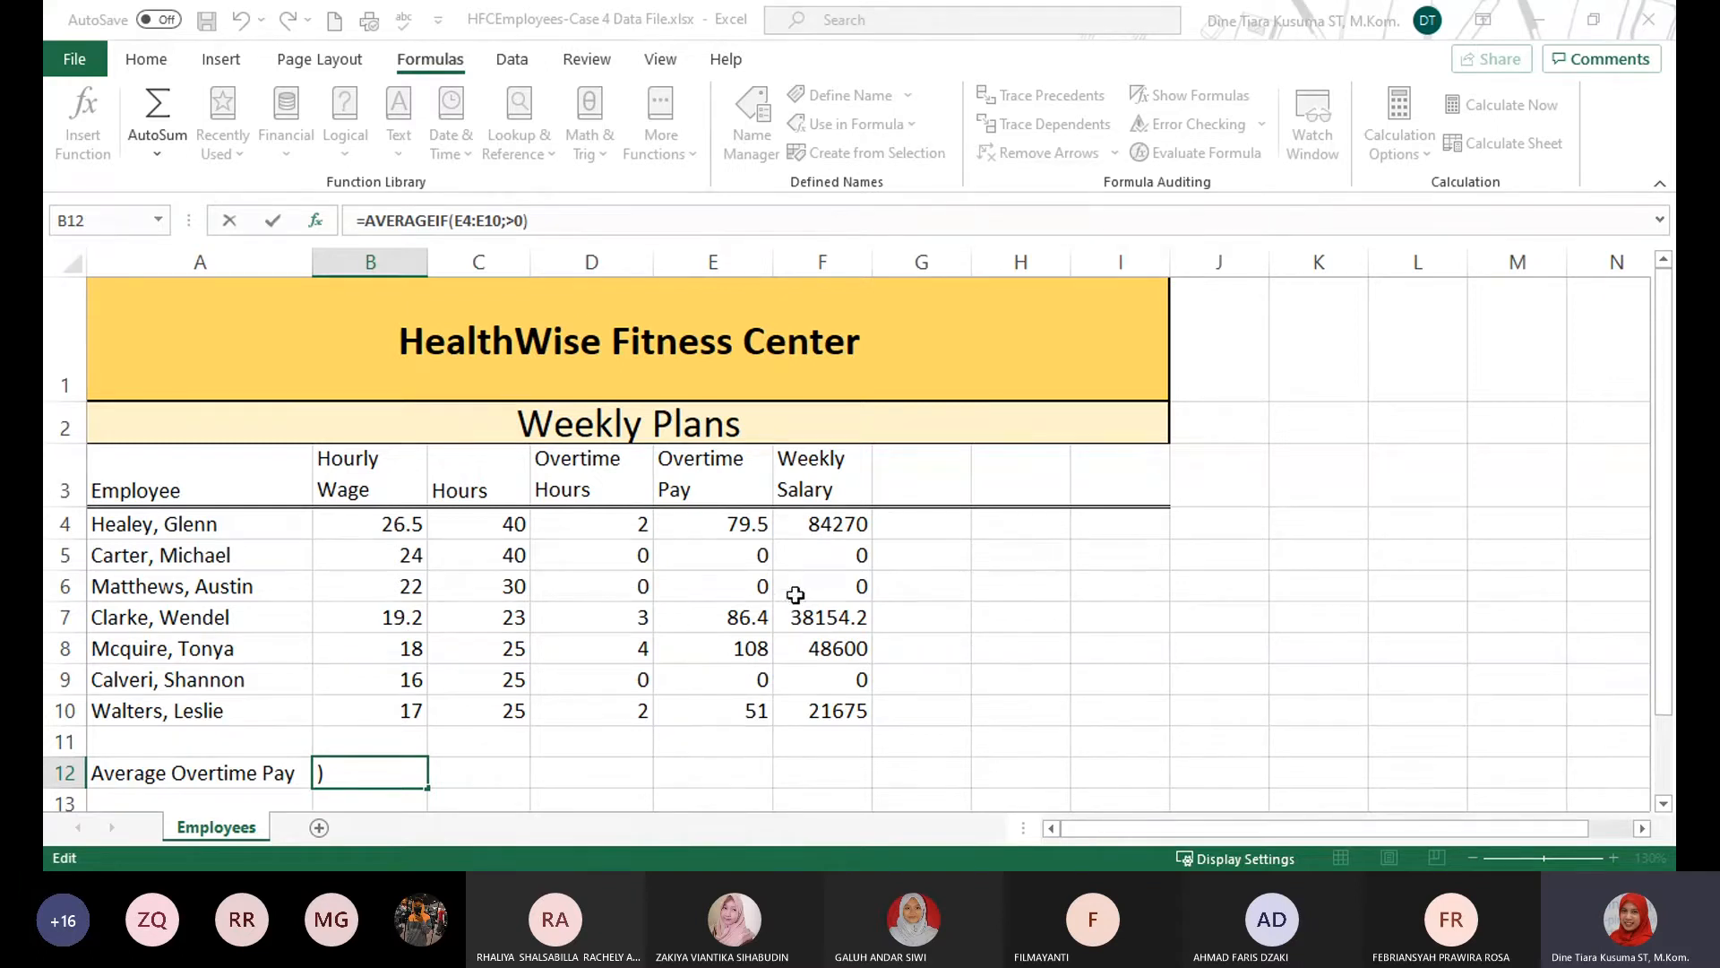
type("+")
left_click_drag(728, 519, 730, 712)
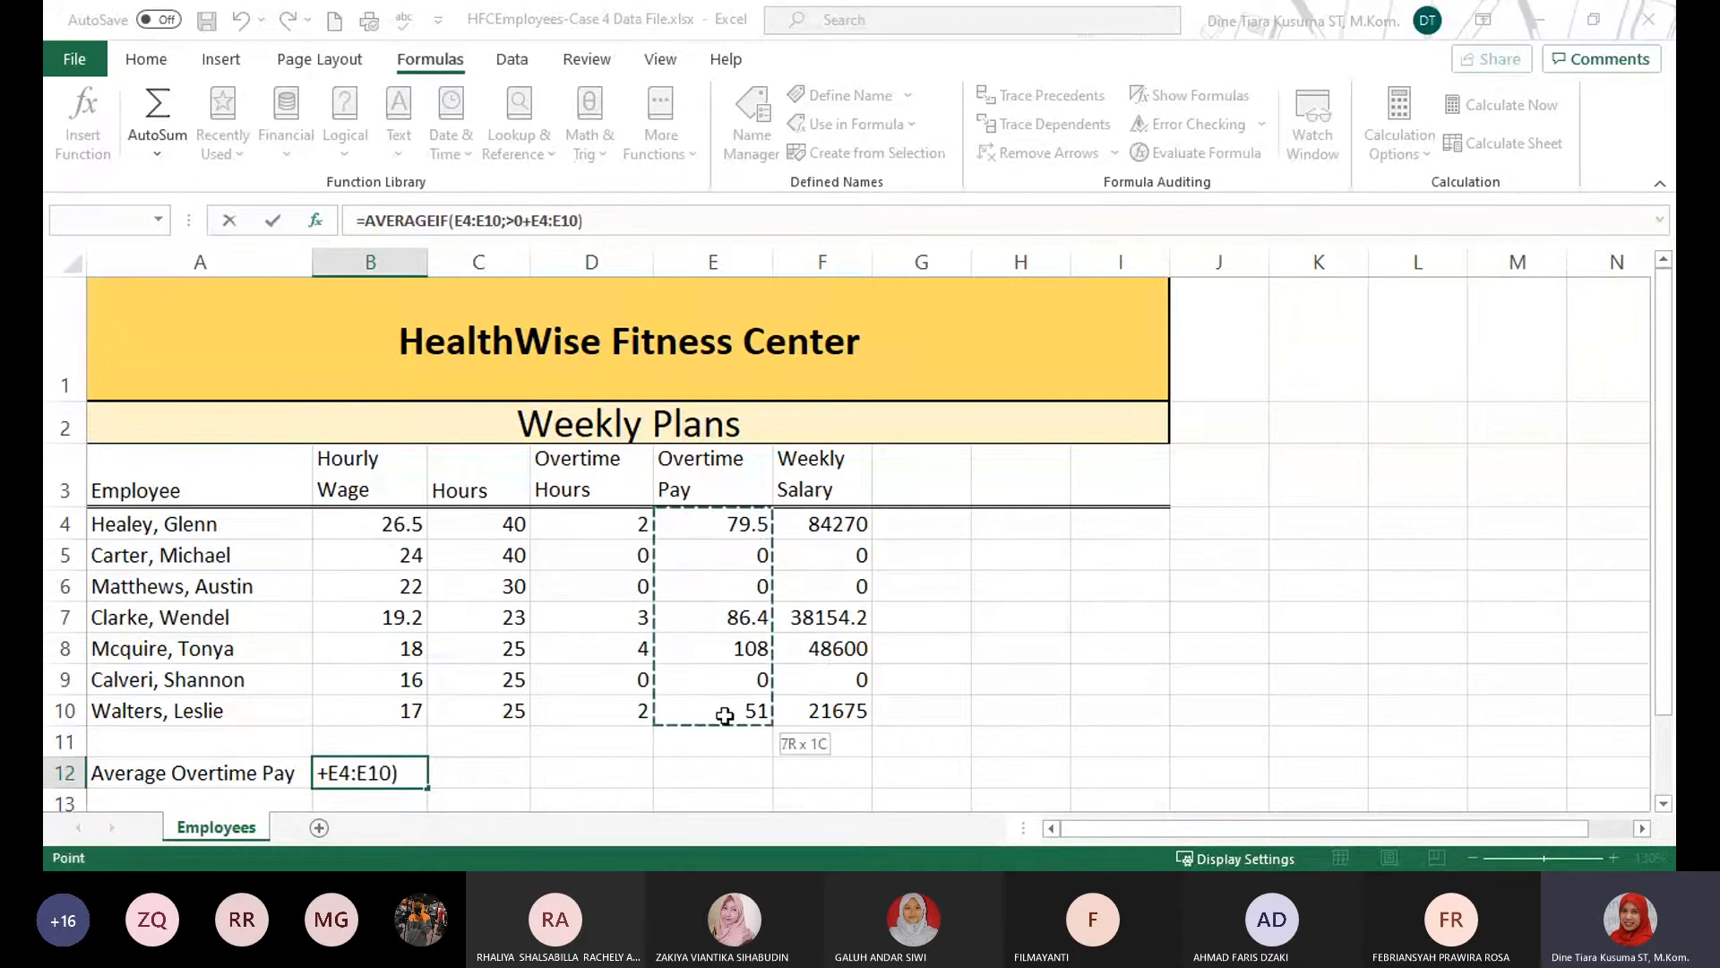
key("BackSpace")
key("BackSpace")
key("BackSpace")
key("BackSpace")
key("BackSpace")
key("BackSpace")
key("BackSpace")
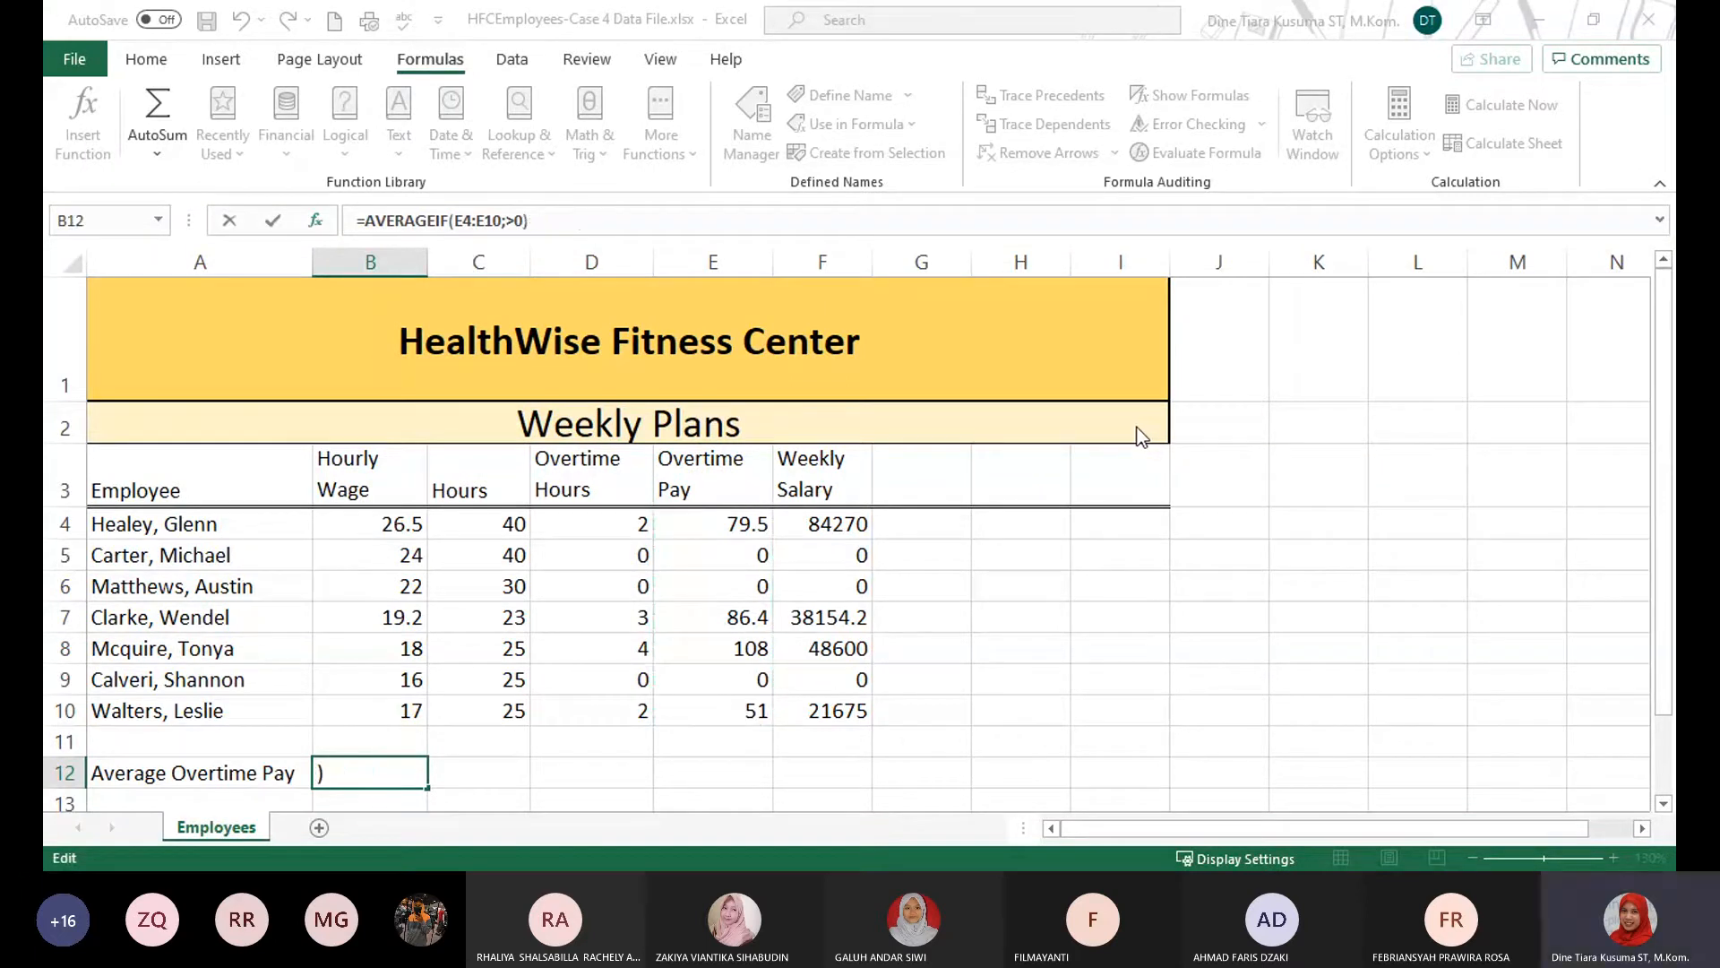
Set the AVERAGEIF average range to E4:E10 and enter the completed formula in B12.
left_click(1177, 441)
type(";")
left_click_drag(730, 524, 731, 704)
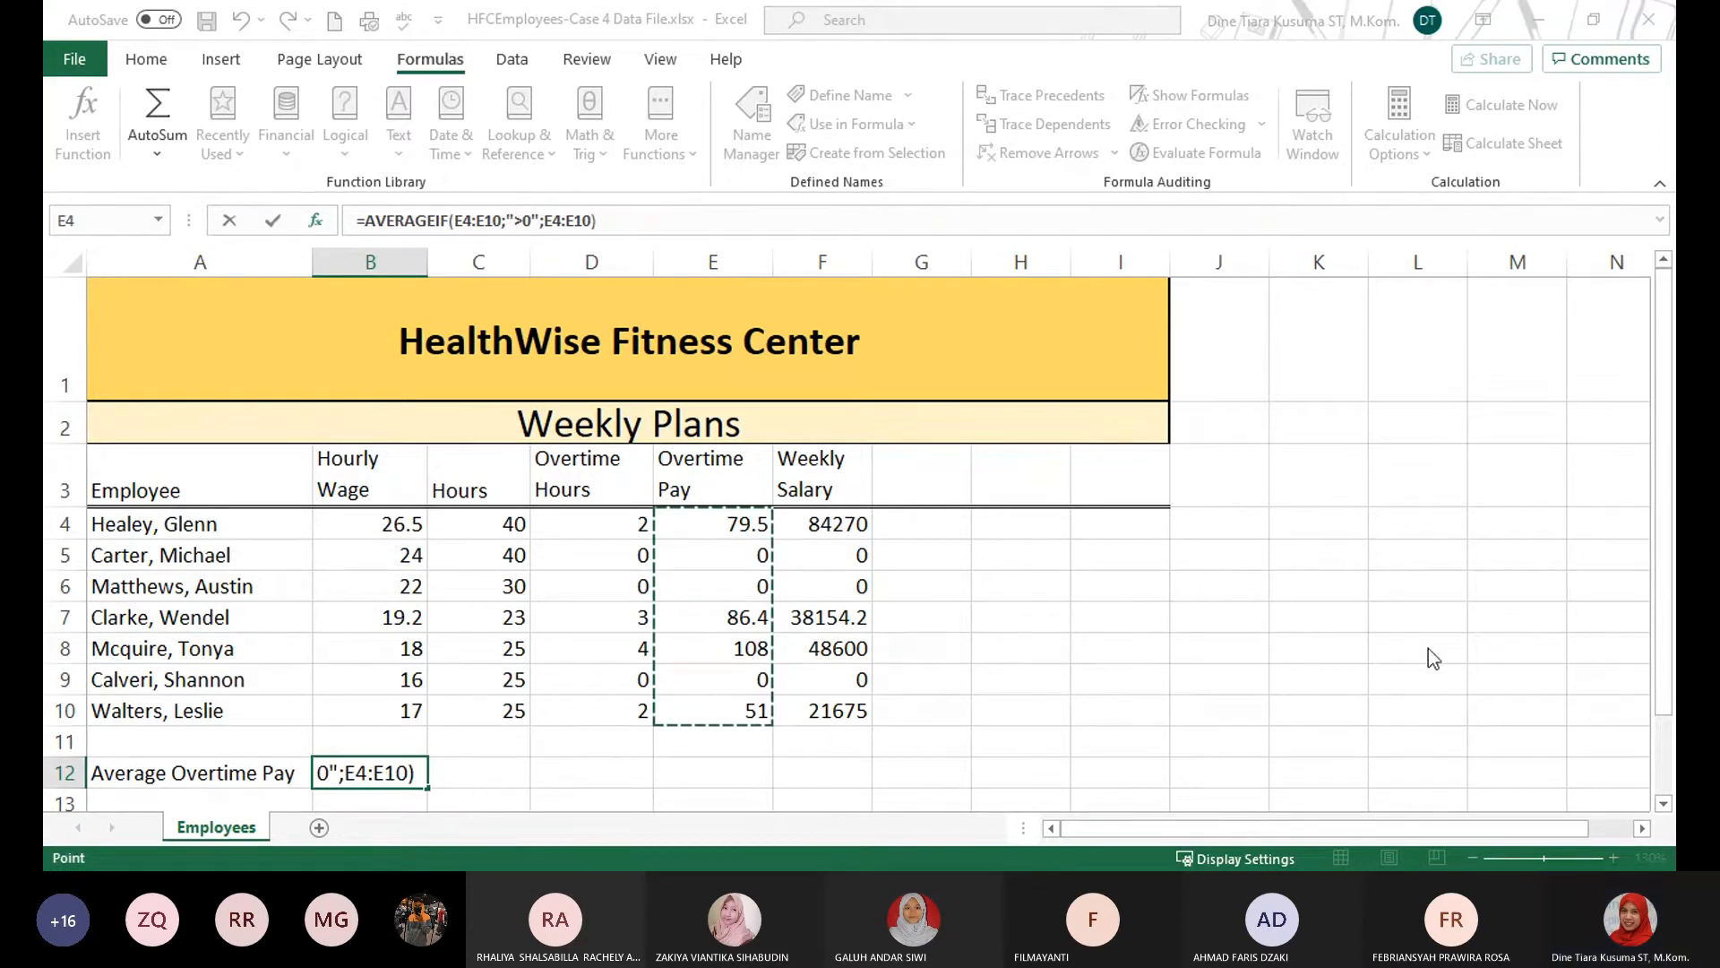
key("ctrl+Return")
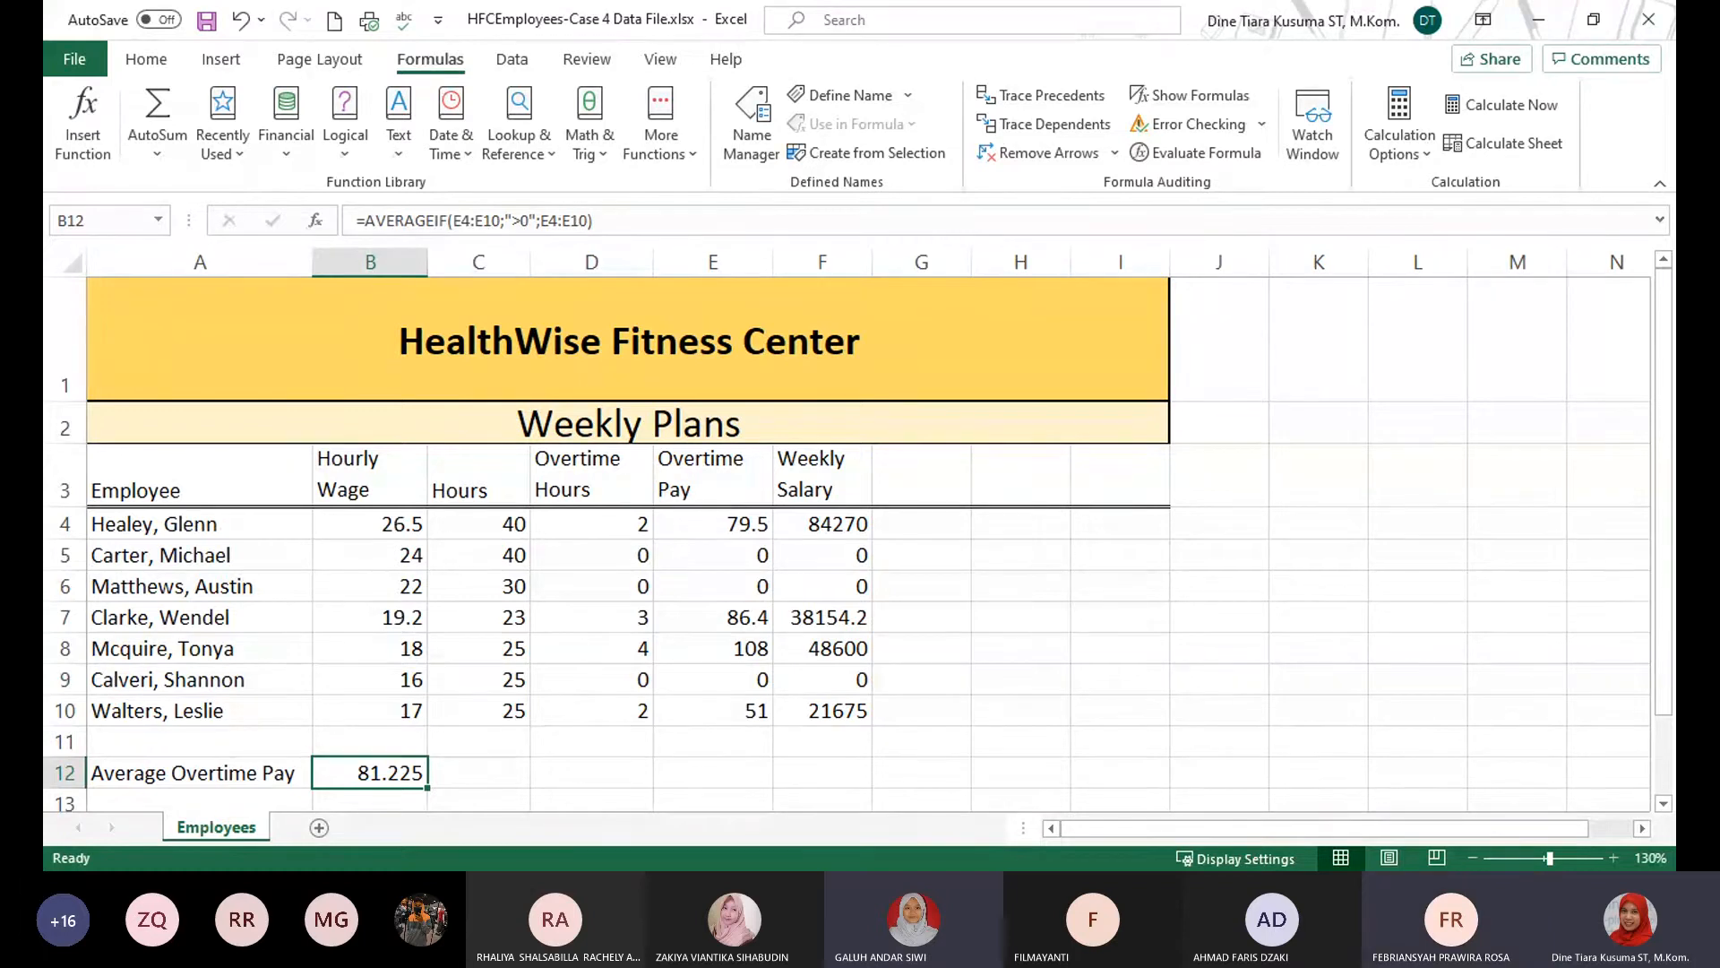
Create a copy of the Employees worksheet and place it at the end of the workbook.
key("alt+Tab")
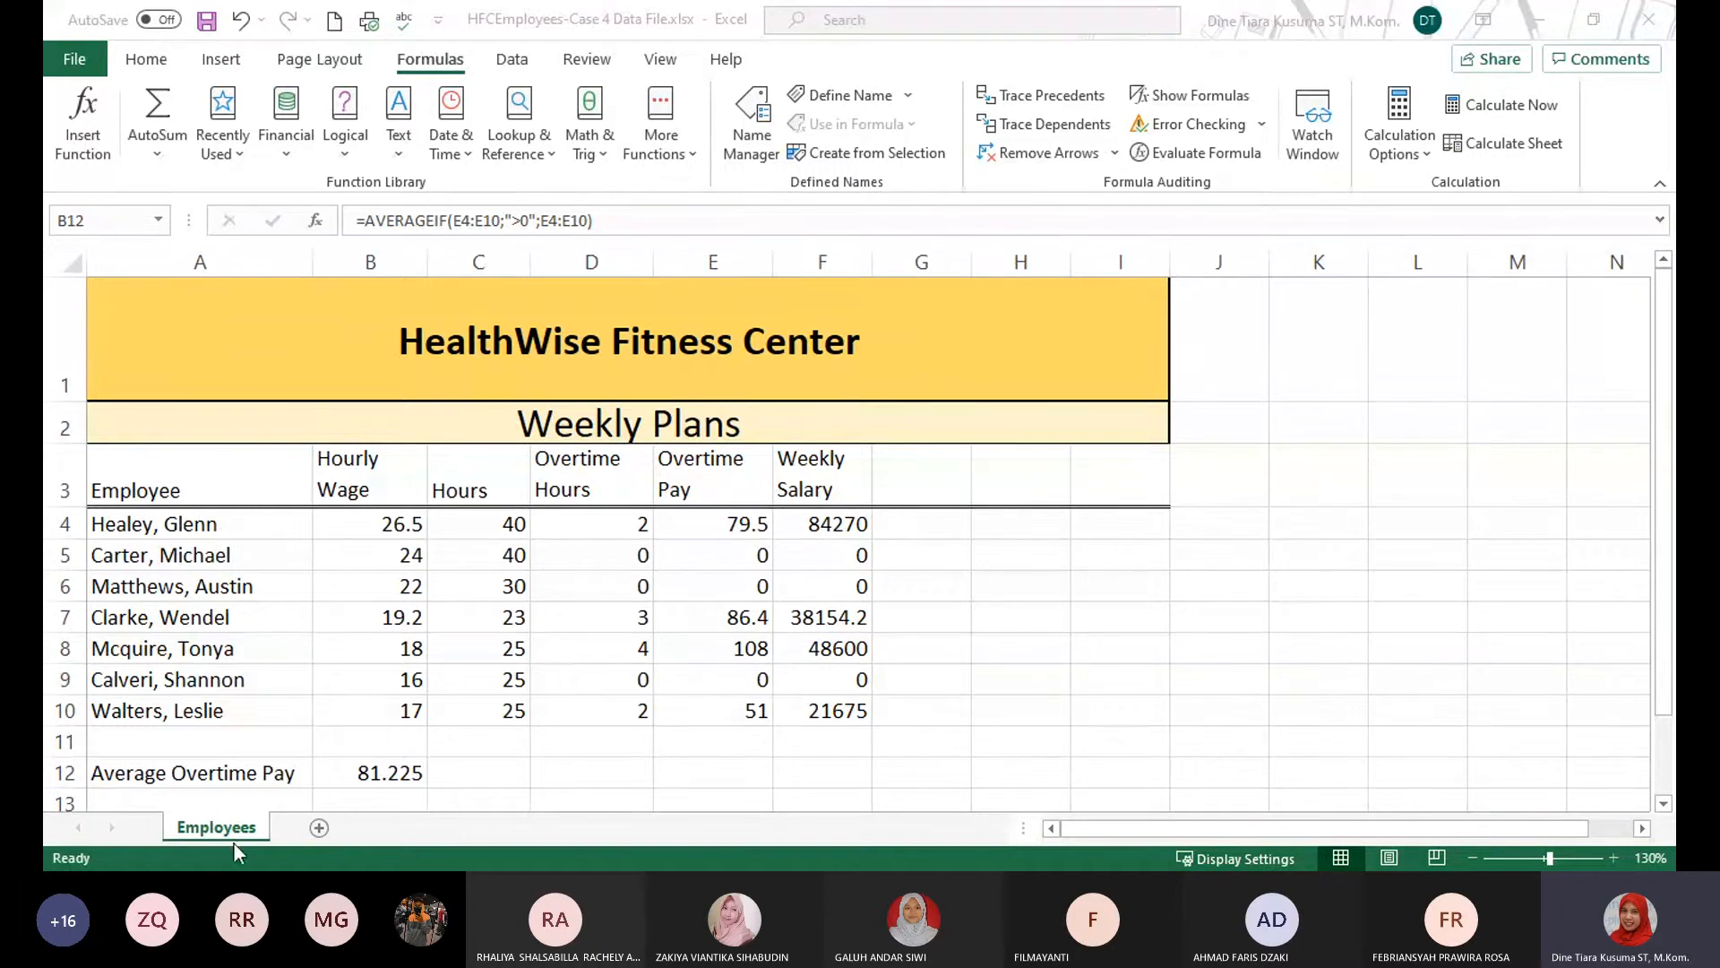
left_click(151, 59)
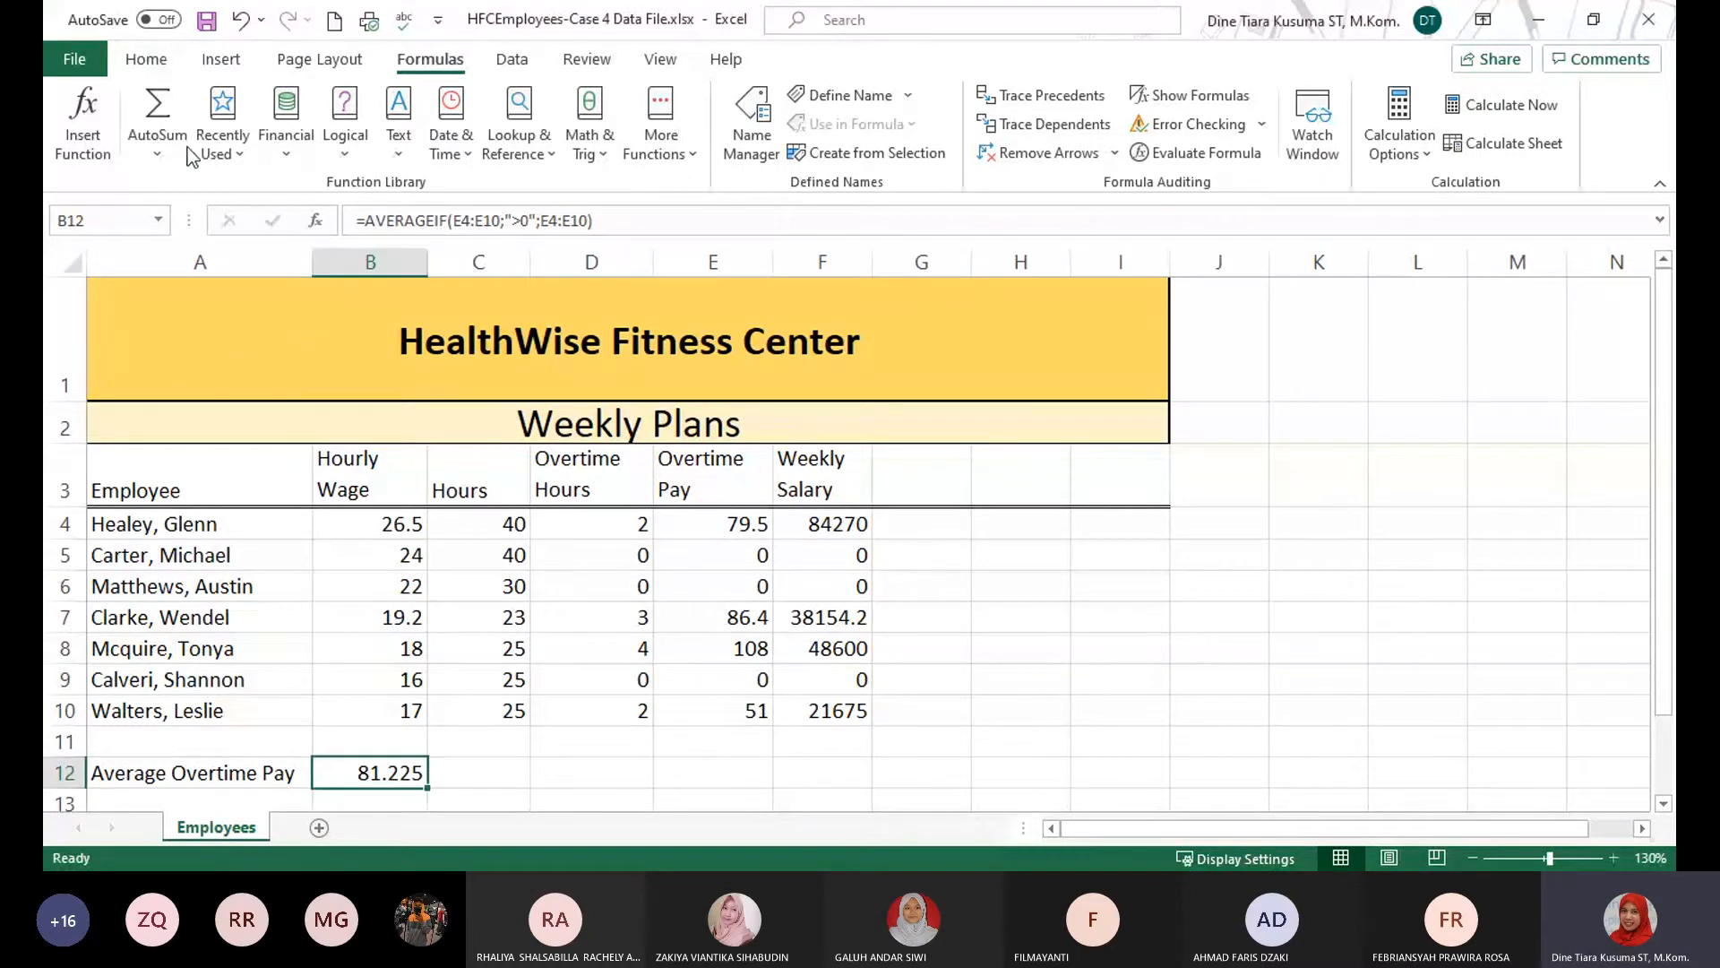
left_click(136, 62)
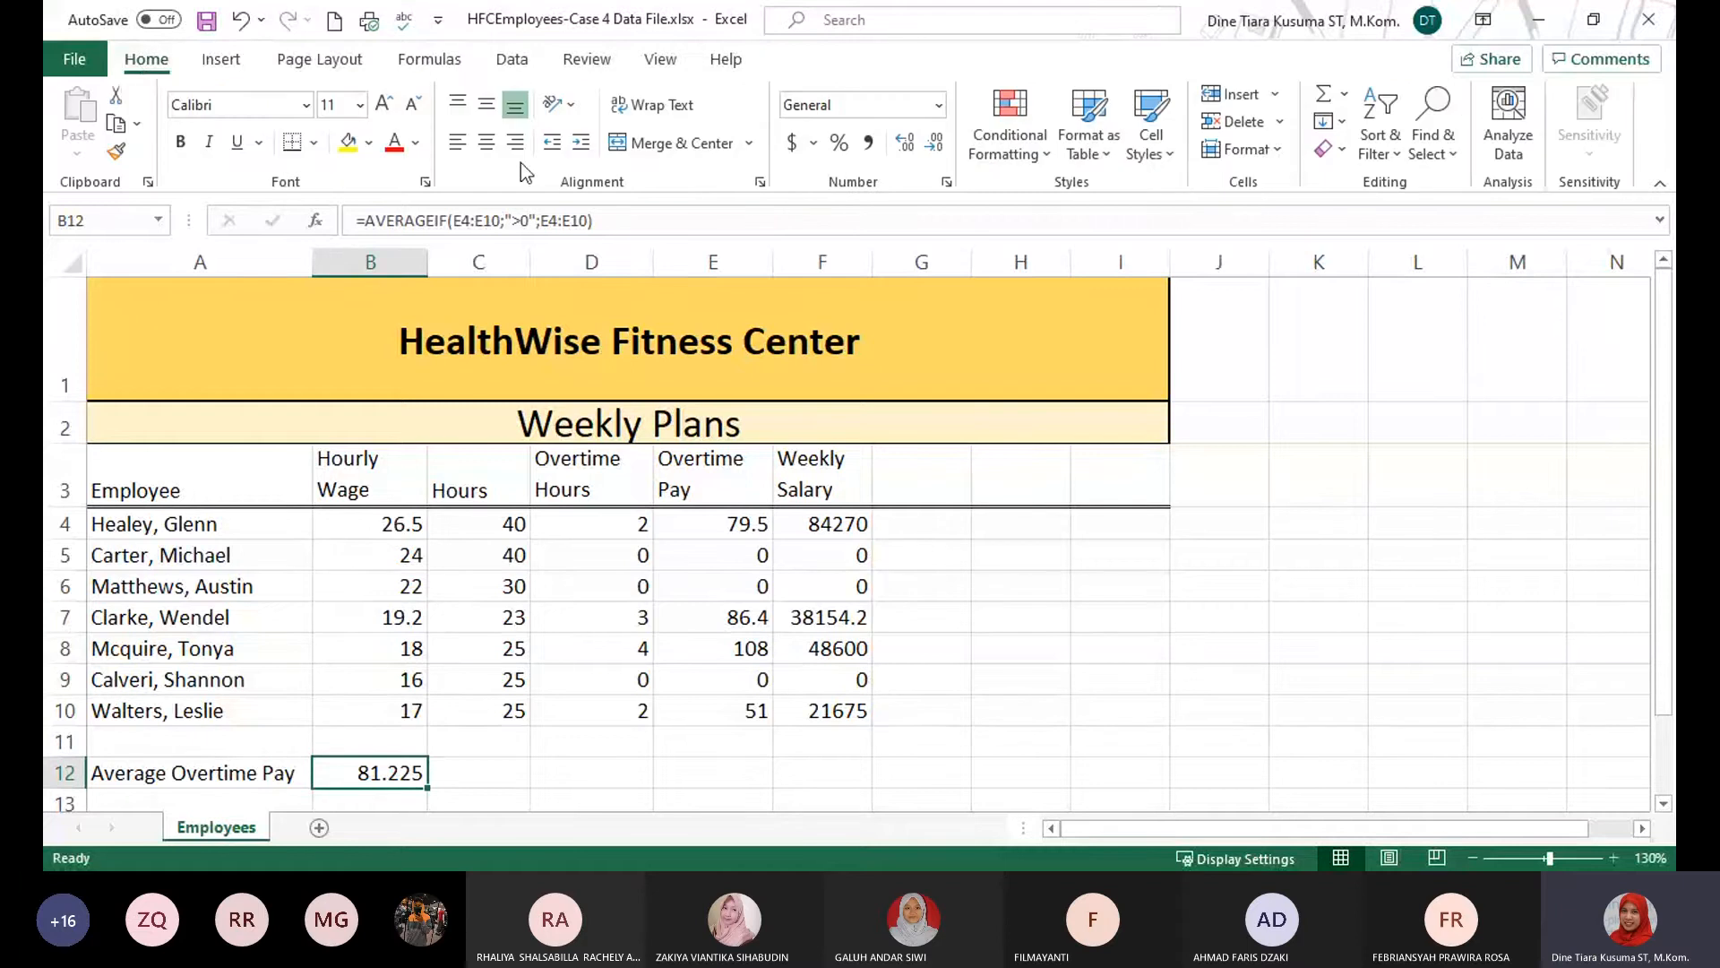
left_click(1282, 154)
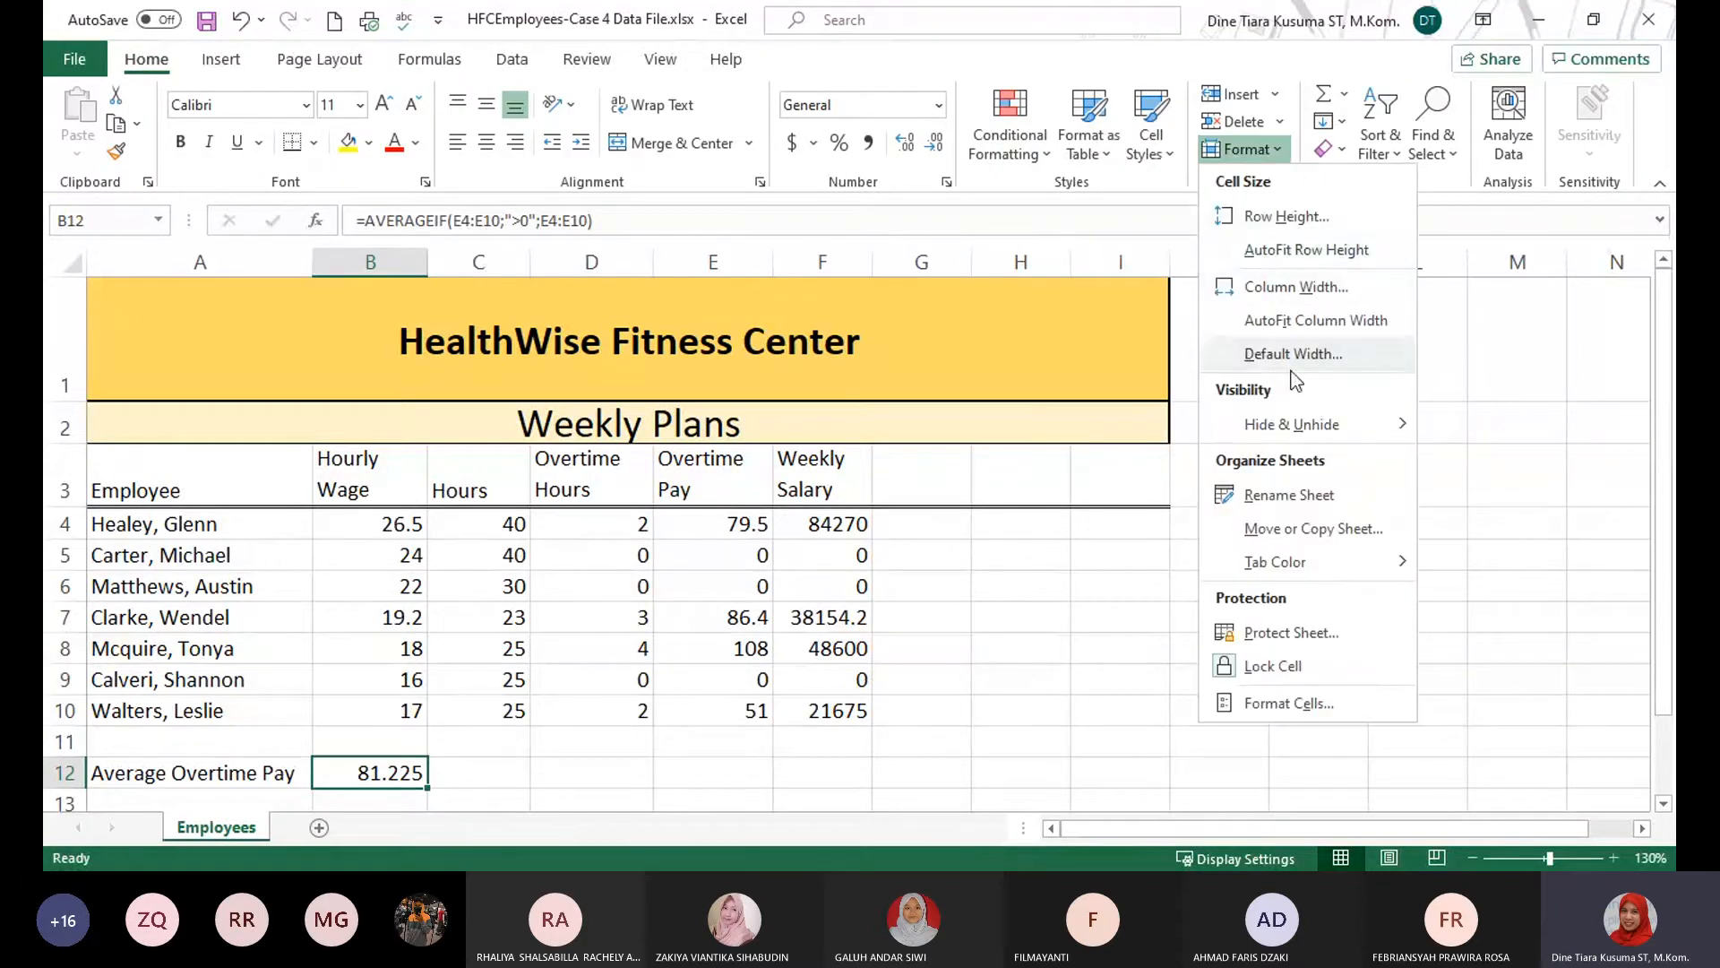
left_click(1346, 534)
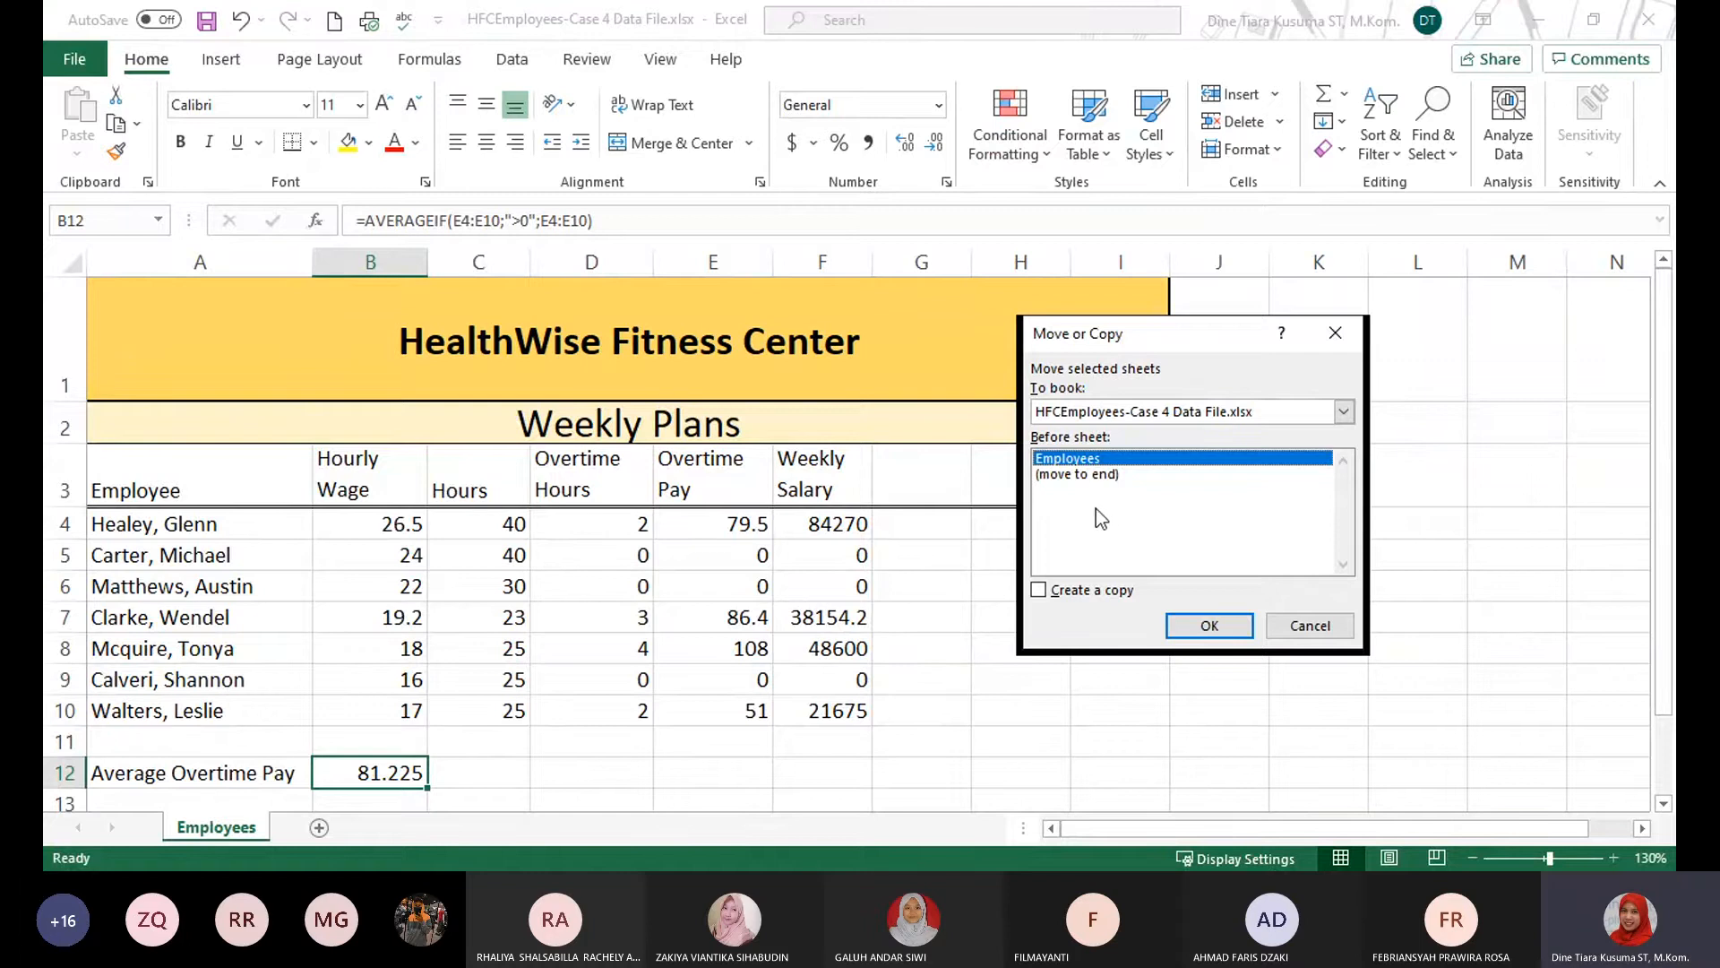
left_click(1061, 473)
left_click(1039, 589)
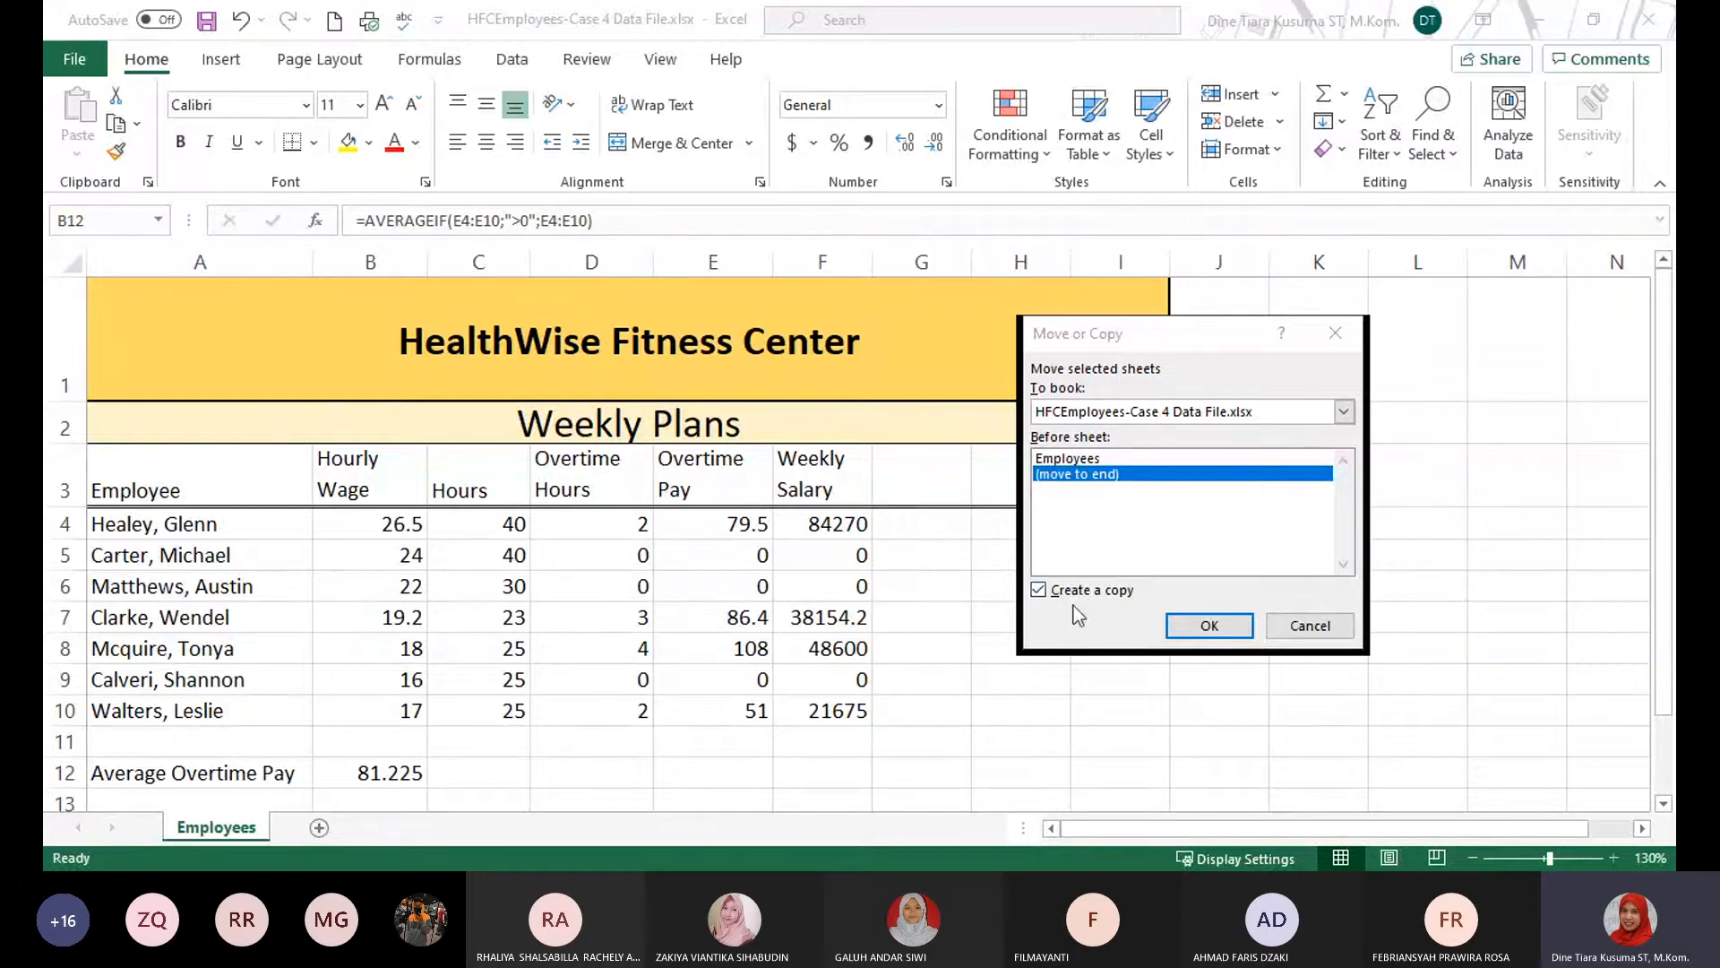
left_click(1209, 627)
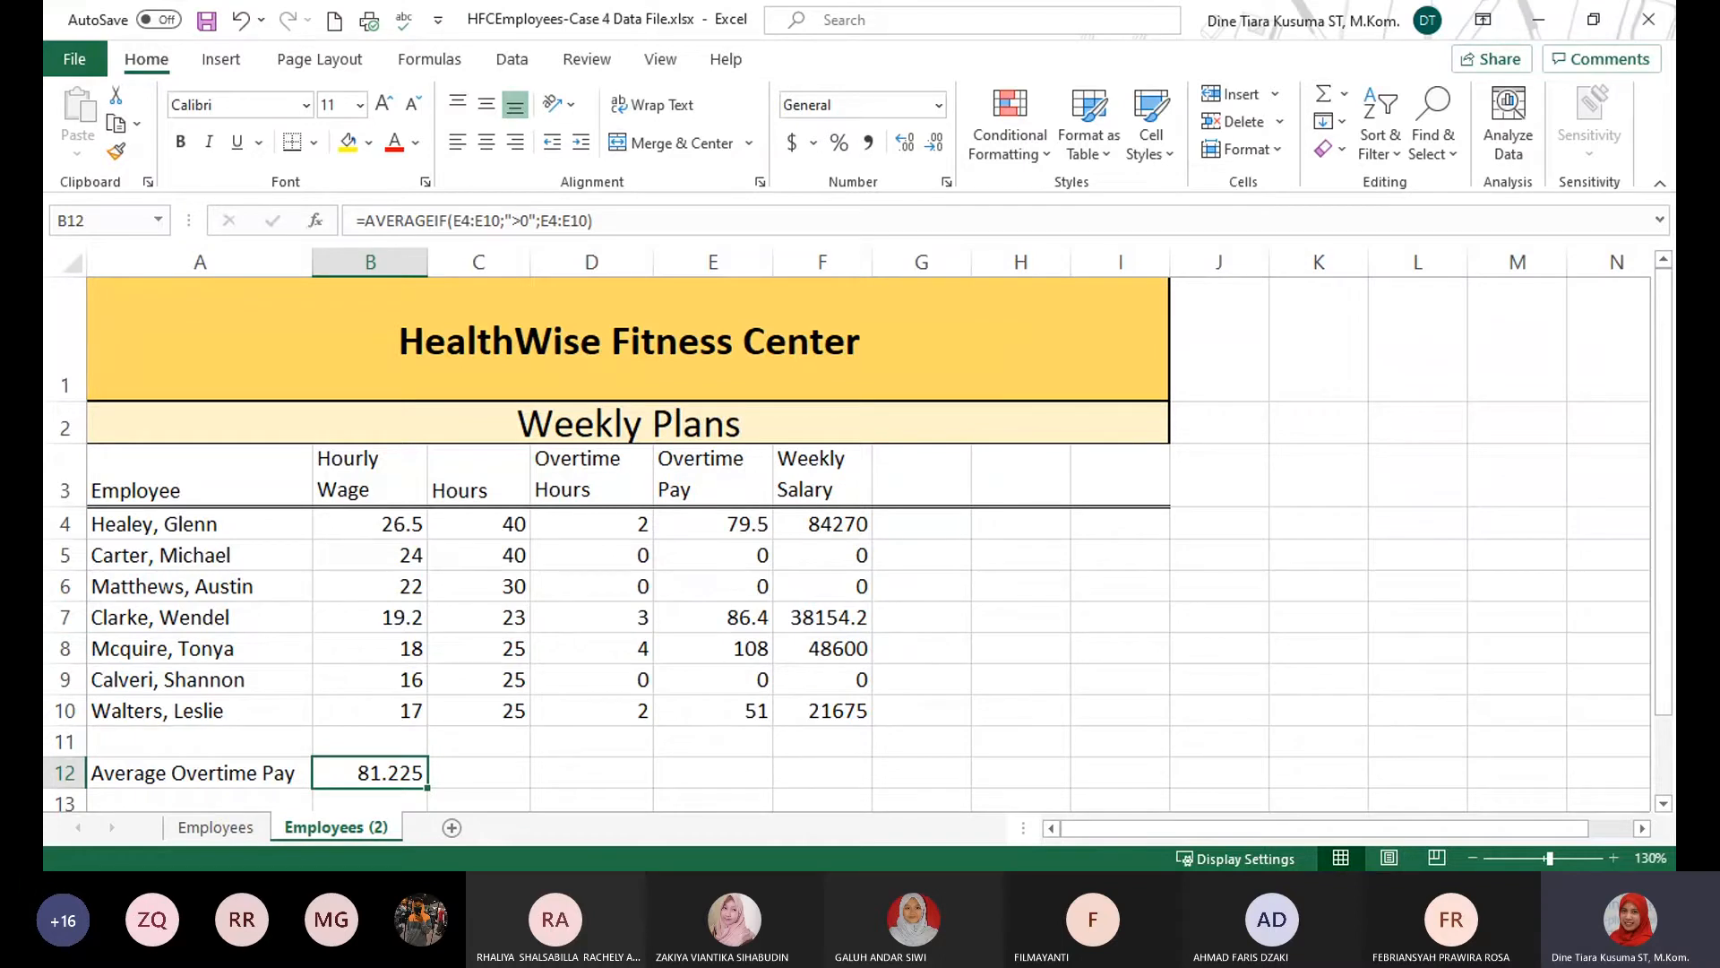
Check the original and copied sheets, and permanently delete the copy Employees (2).
key("alt+Tab")
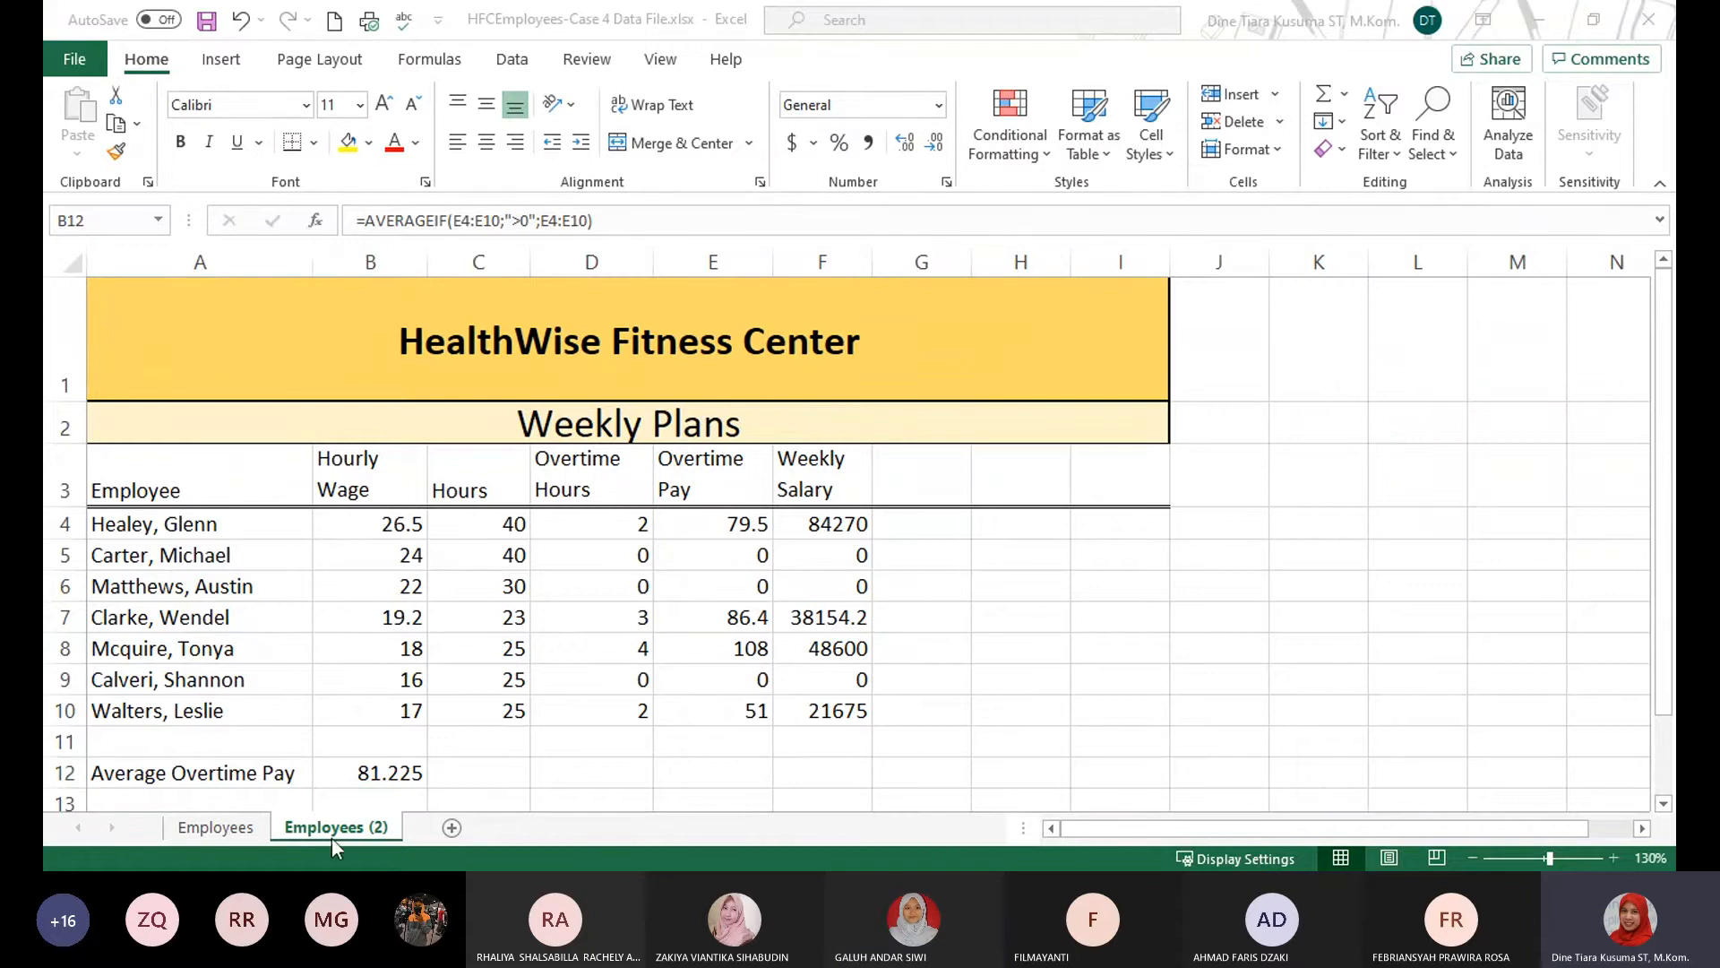
left_click(373, 835)
key("ctrl+Page_Up")
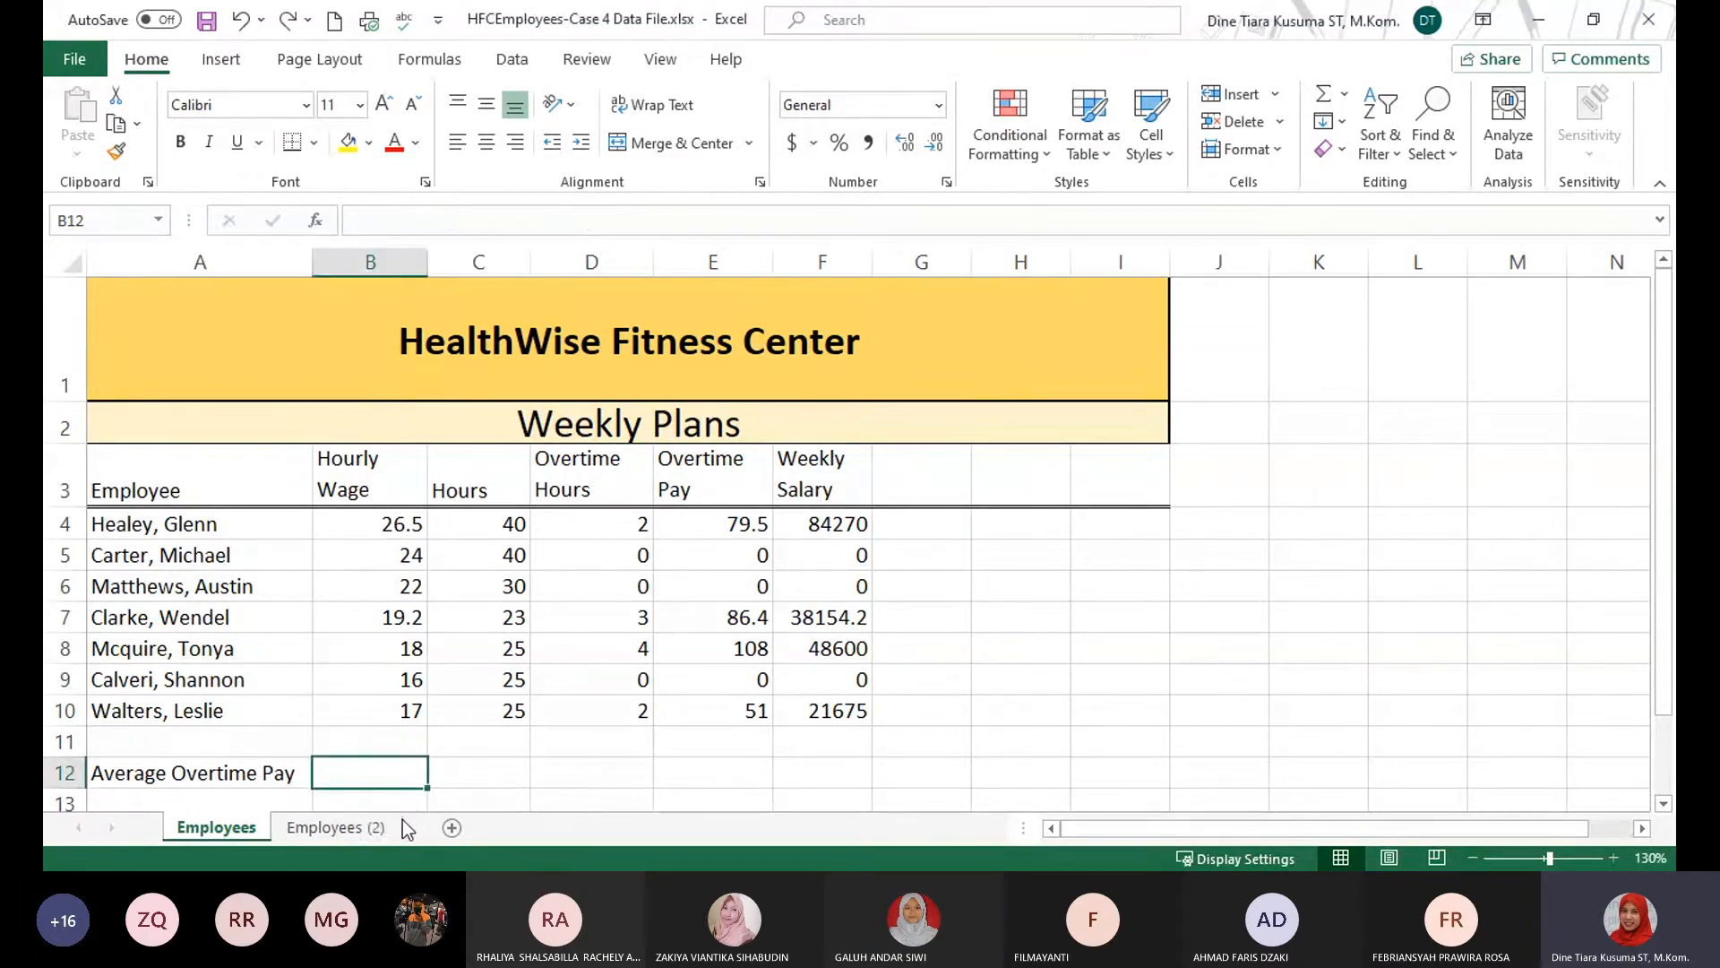
left_click(358, 827)
right_click(387, 825)
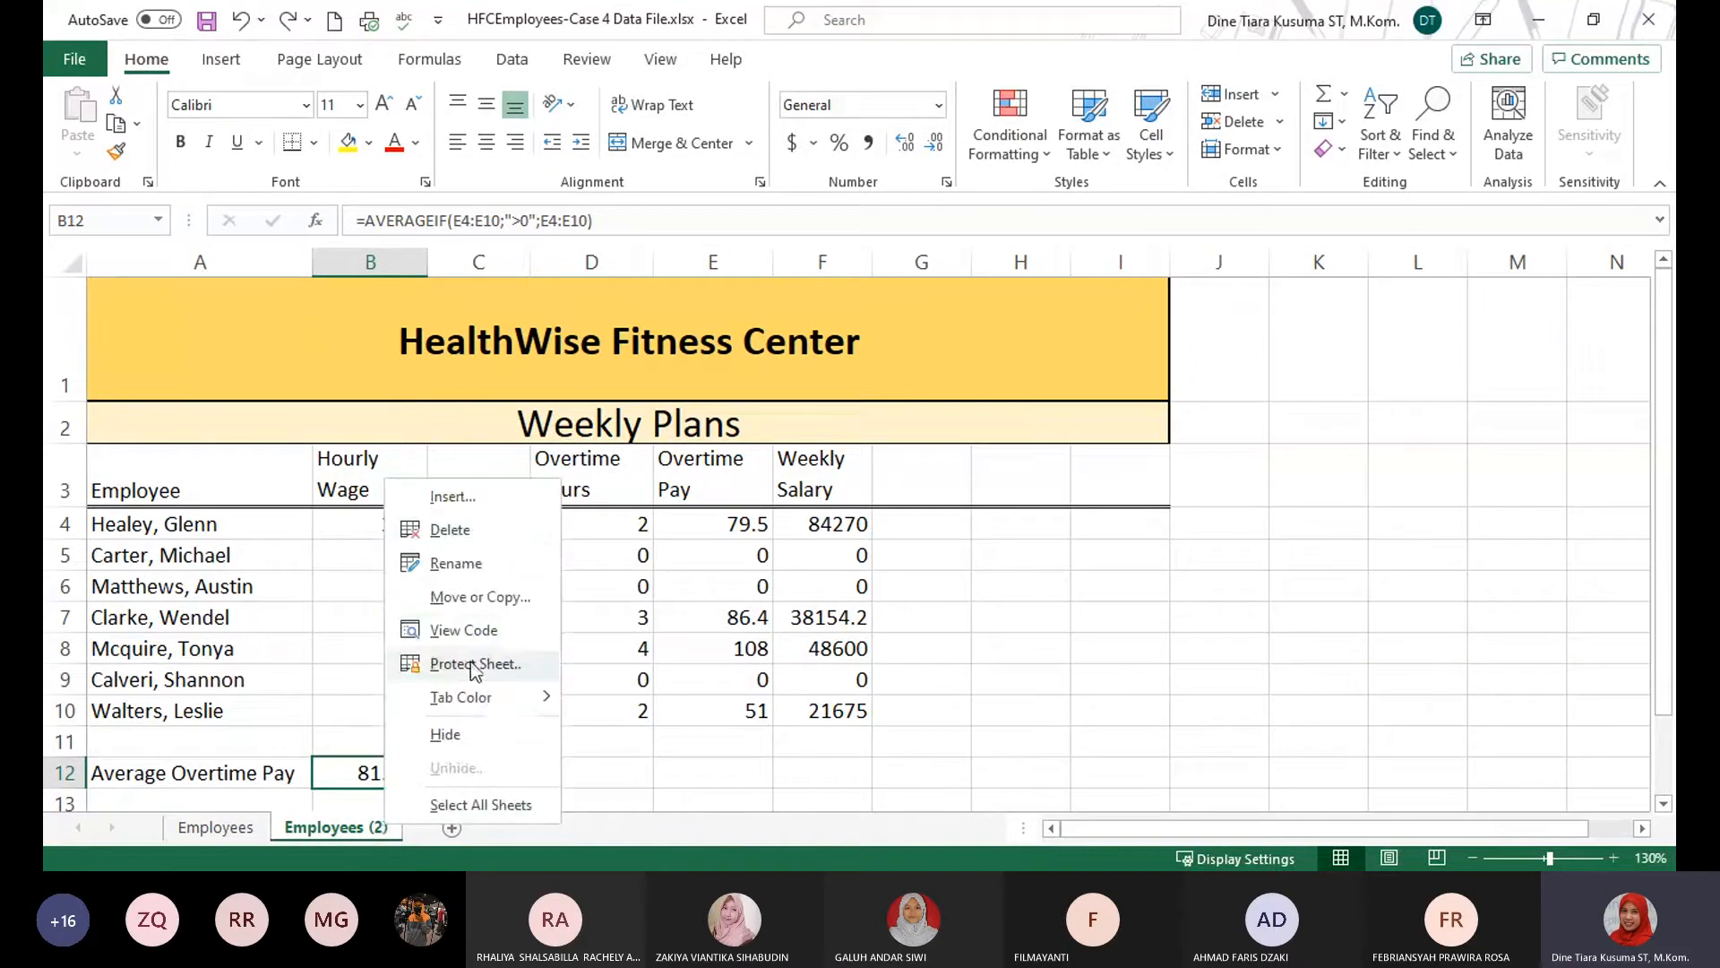
left_click(484, 530)
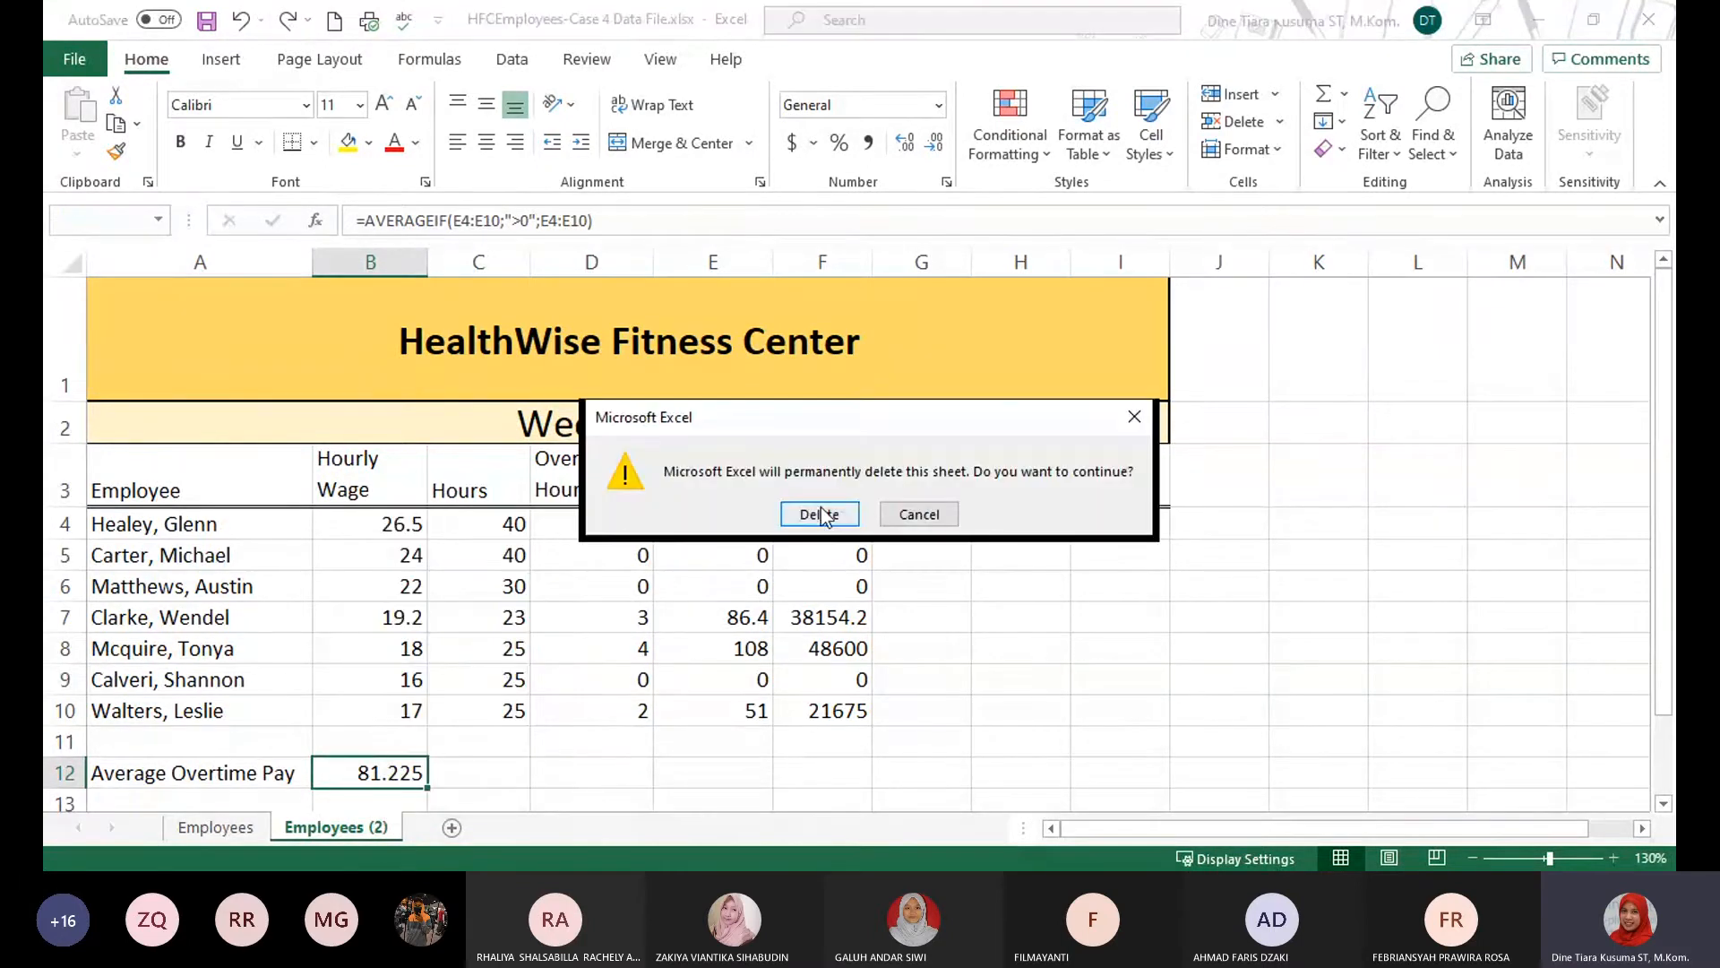
left_click(820, 513)
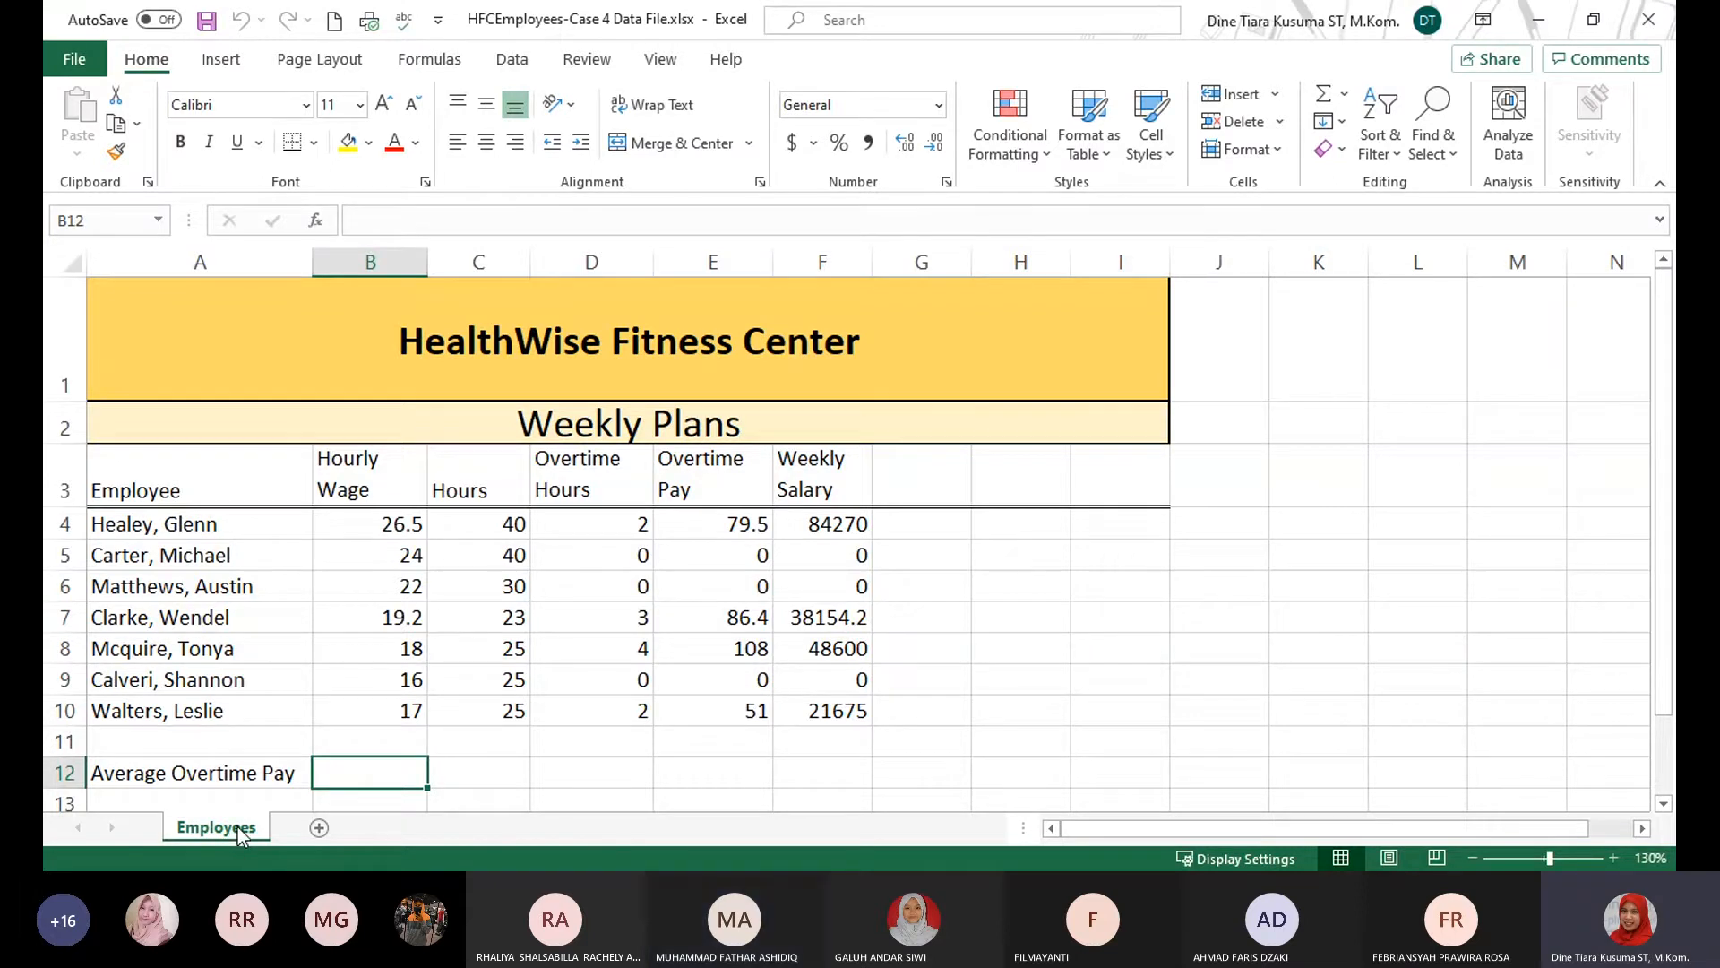
Copy the Employees worksheet within the same workbook again, using the move to end position and the Create a copy option.
left_click(1277, 148)
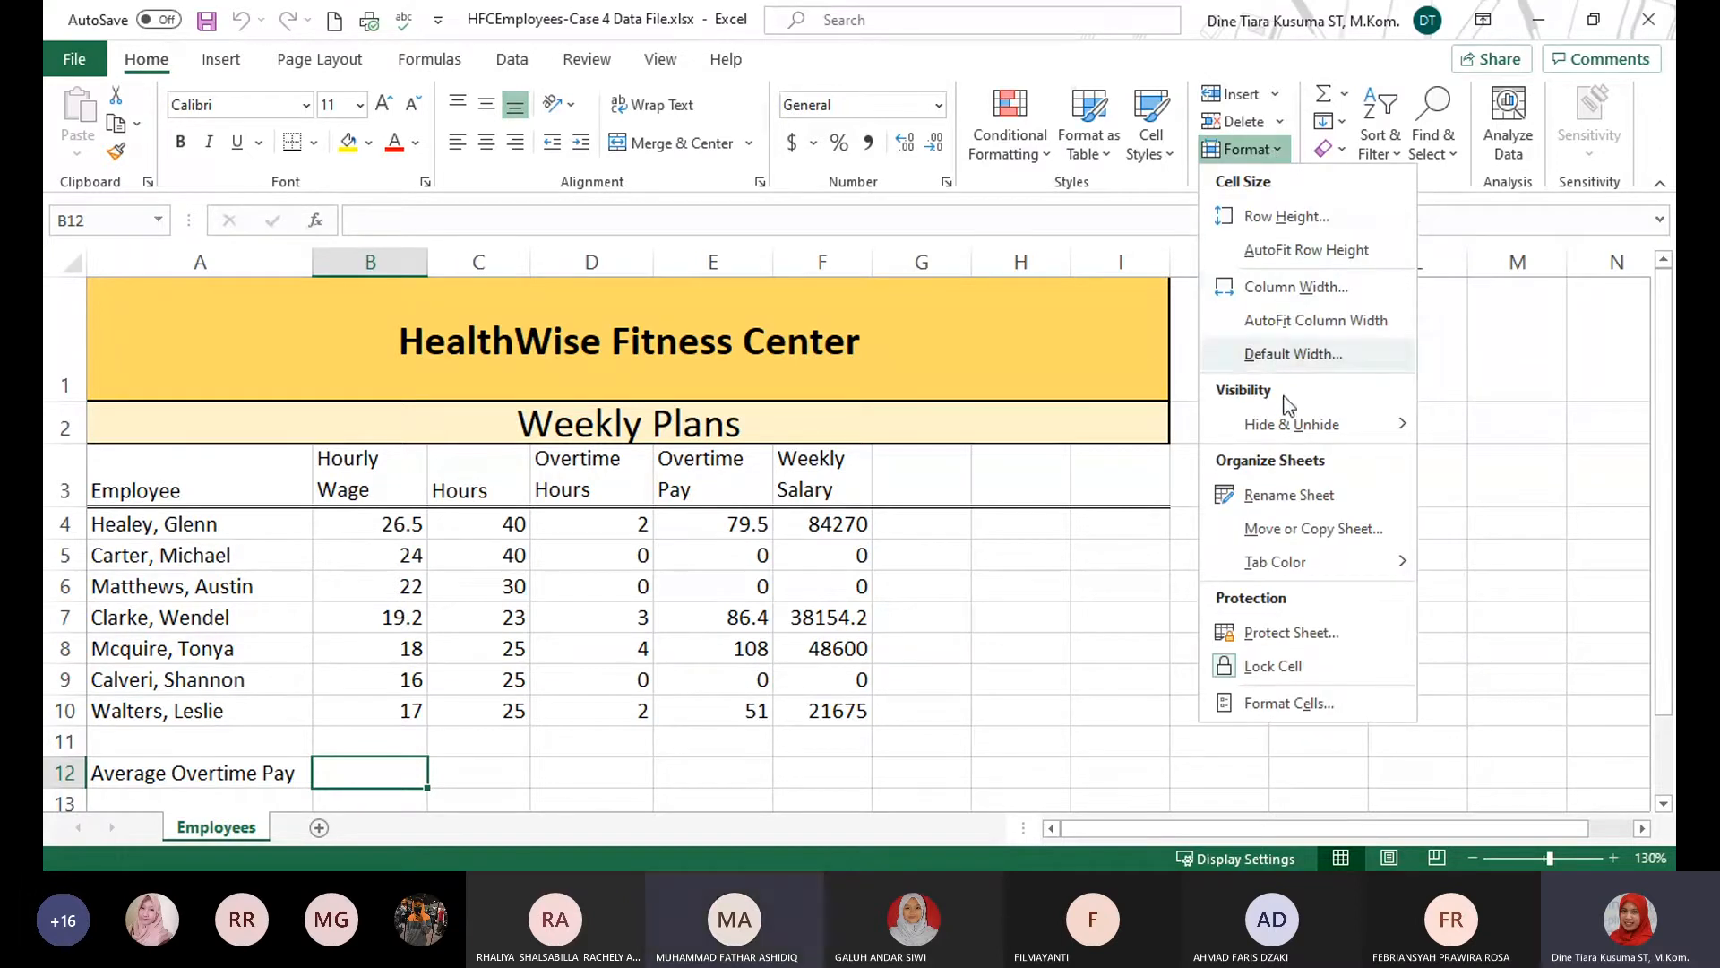
left_click(1310, 530)
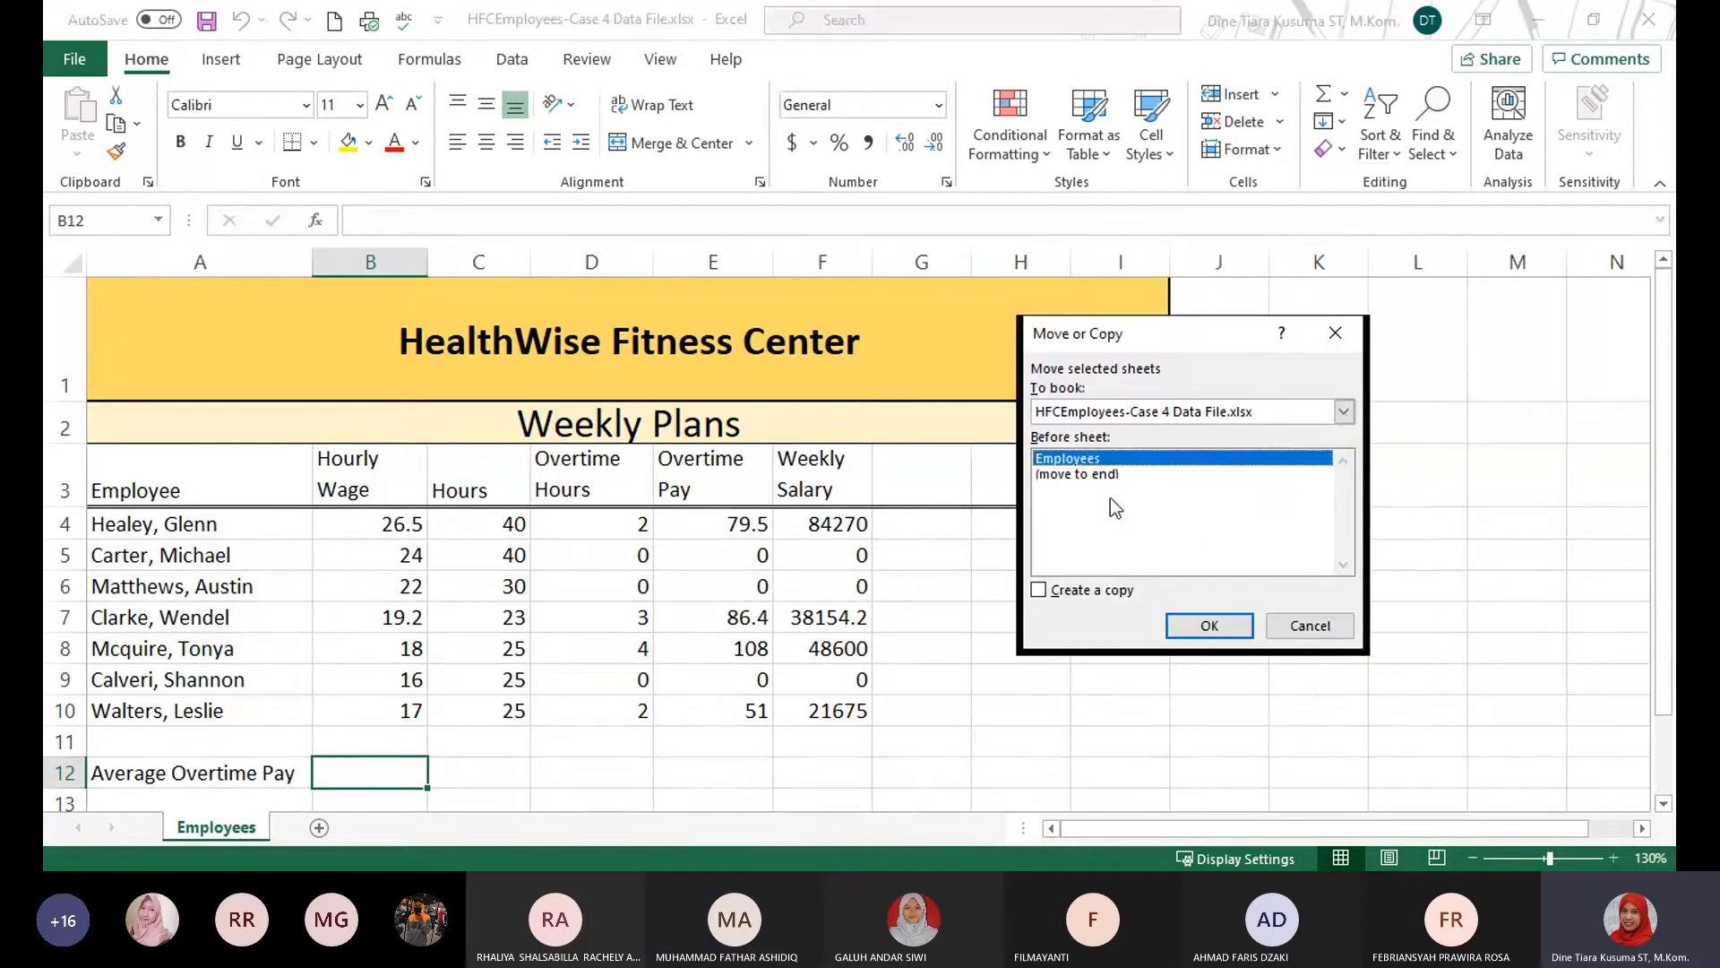
left_click(1089, 475)
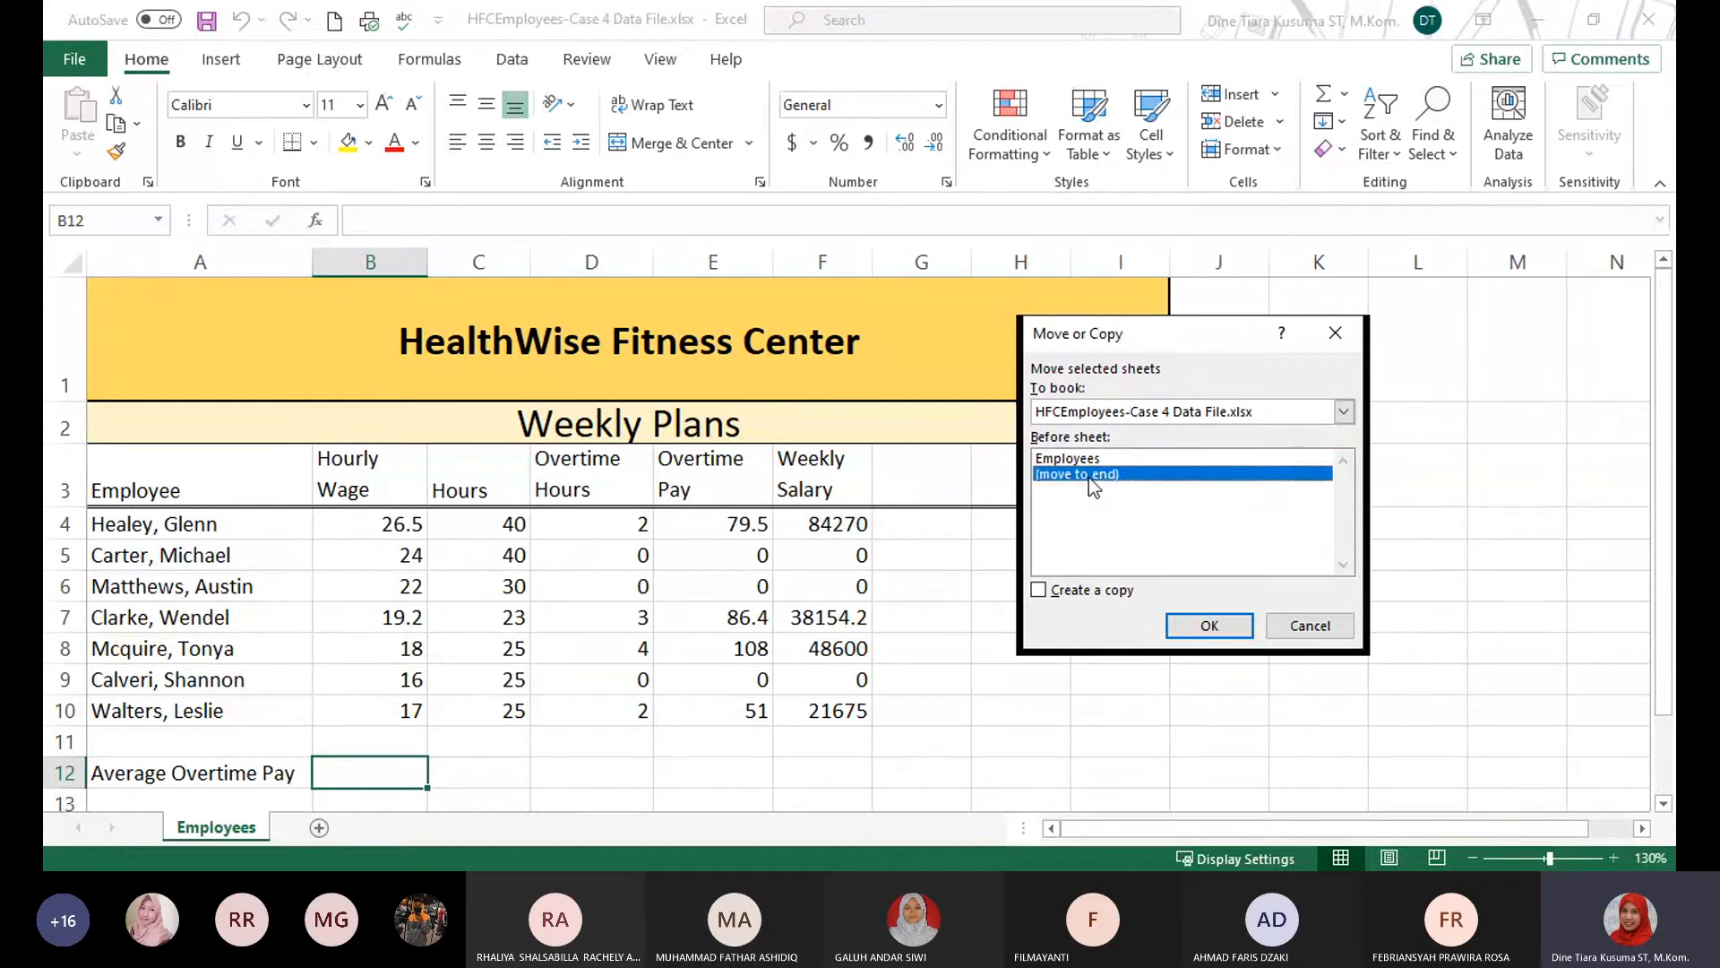
left_click(1041, 593)
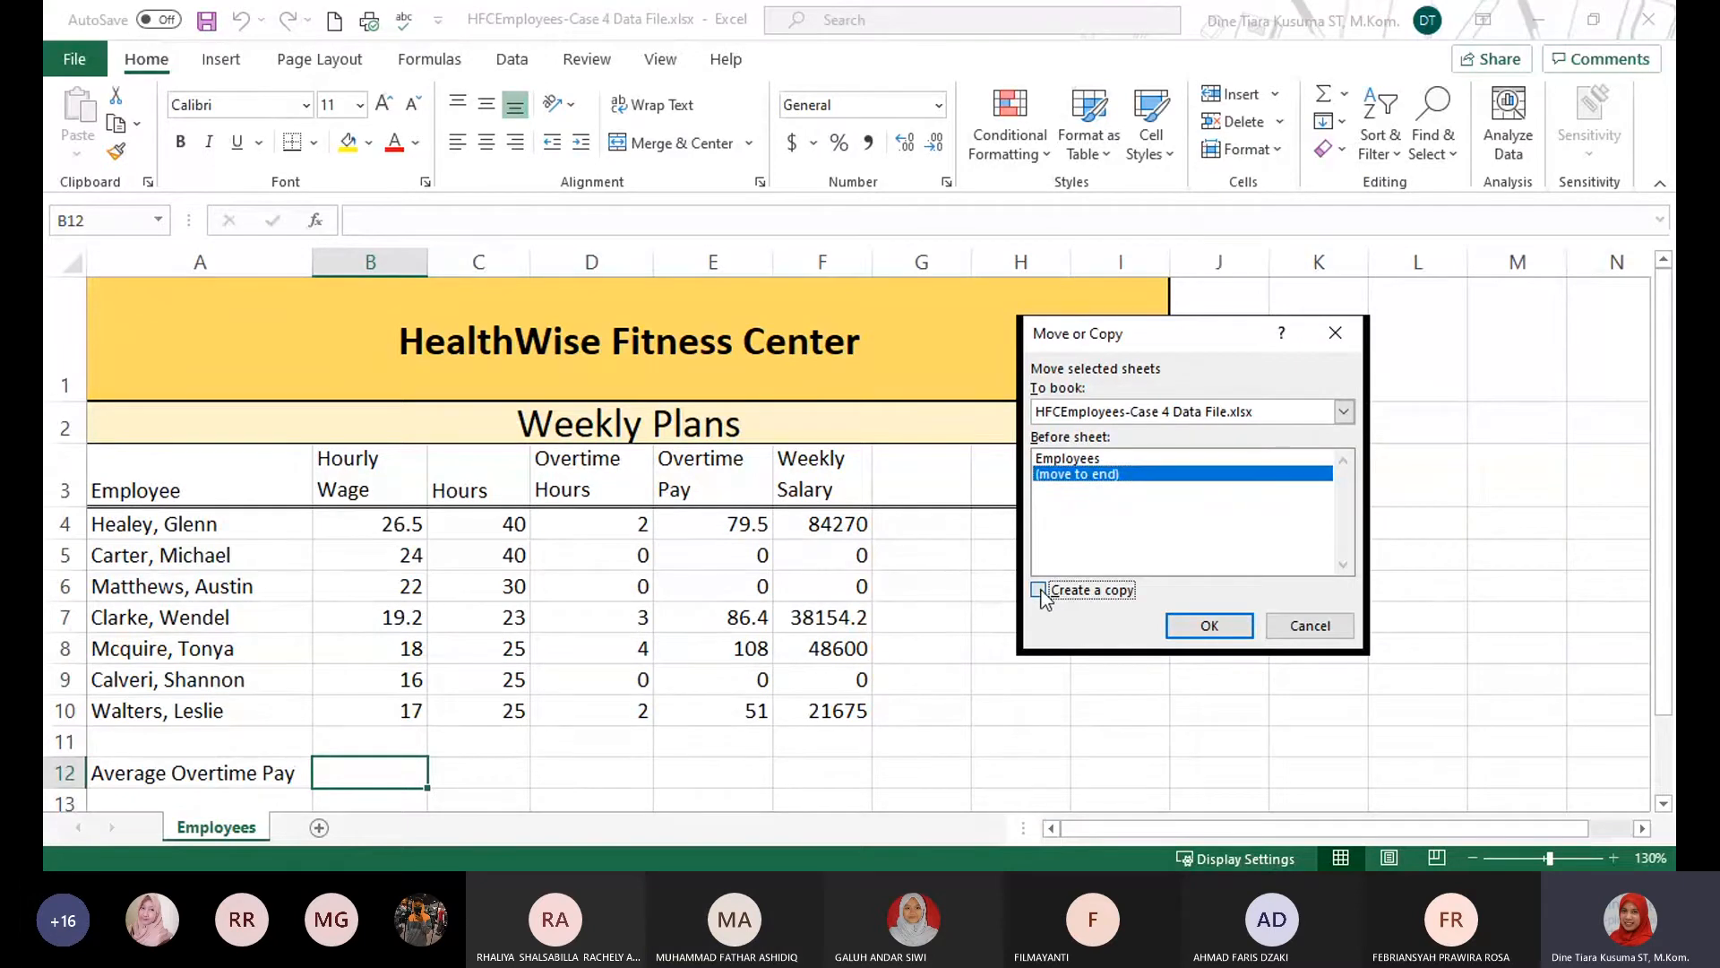
left_click(1209, 625)
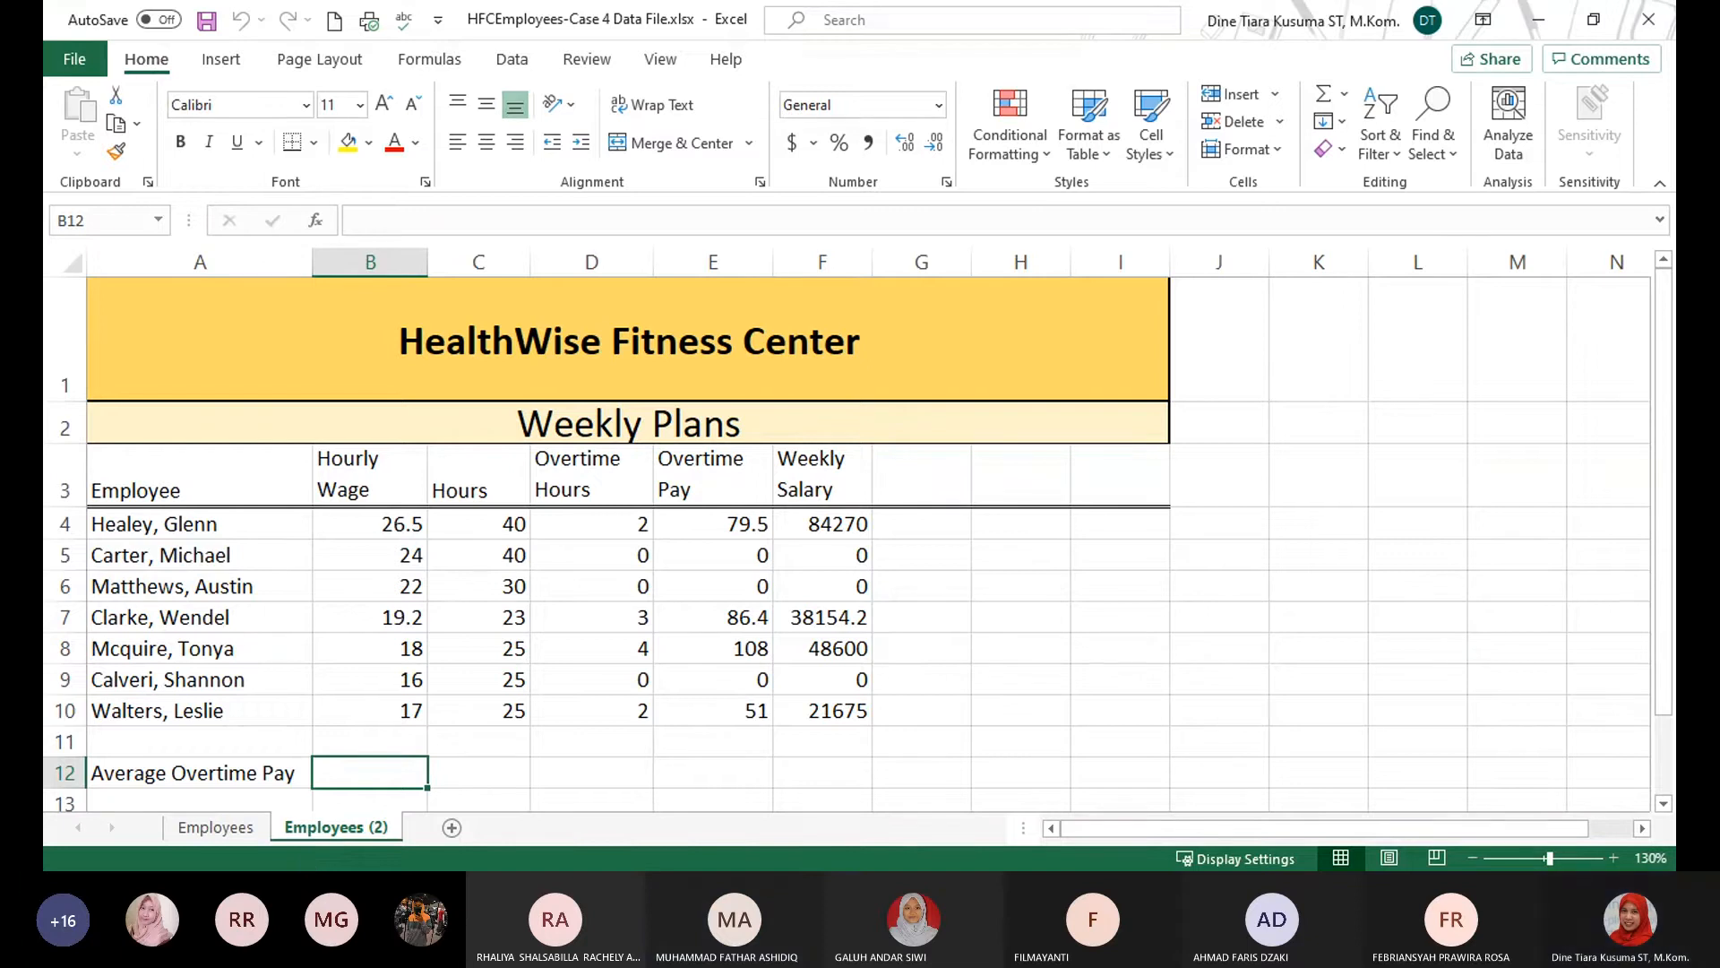
Select cell L1 on the Employees (2) sheet and start inserting a picture from this device.
key("alt+Tab")
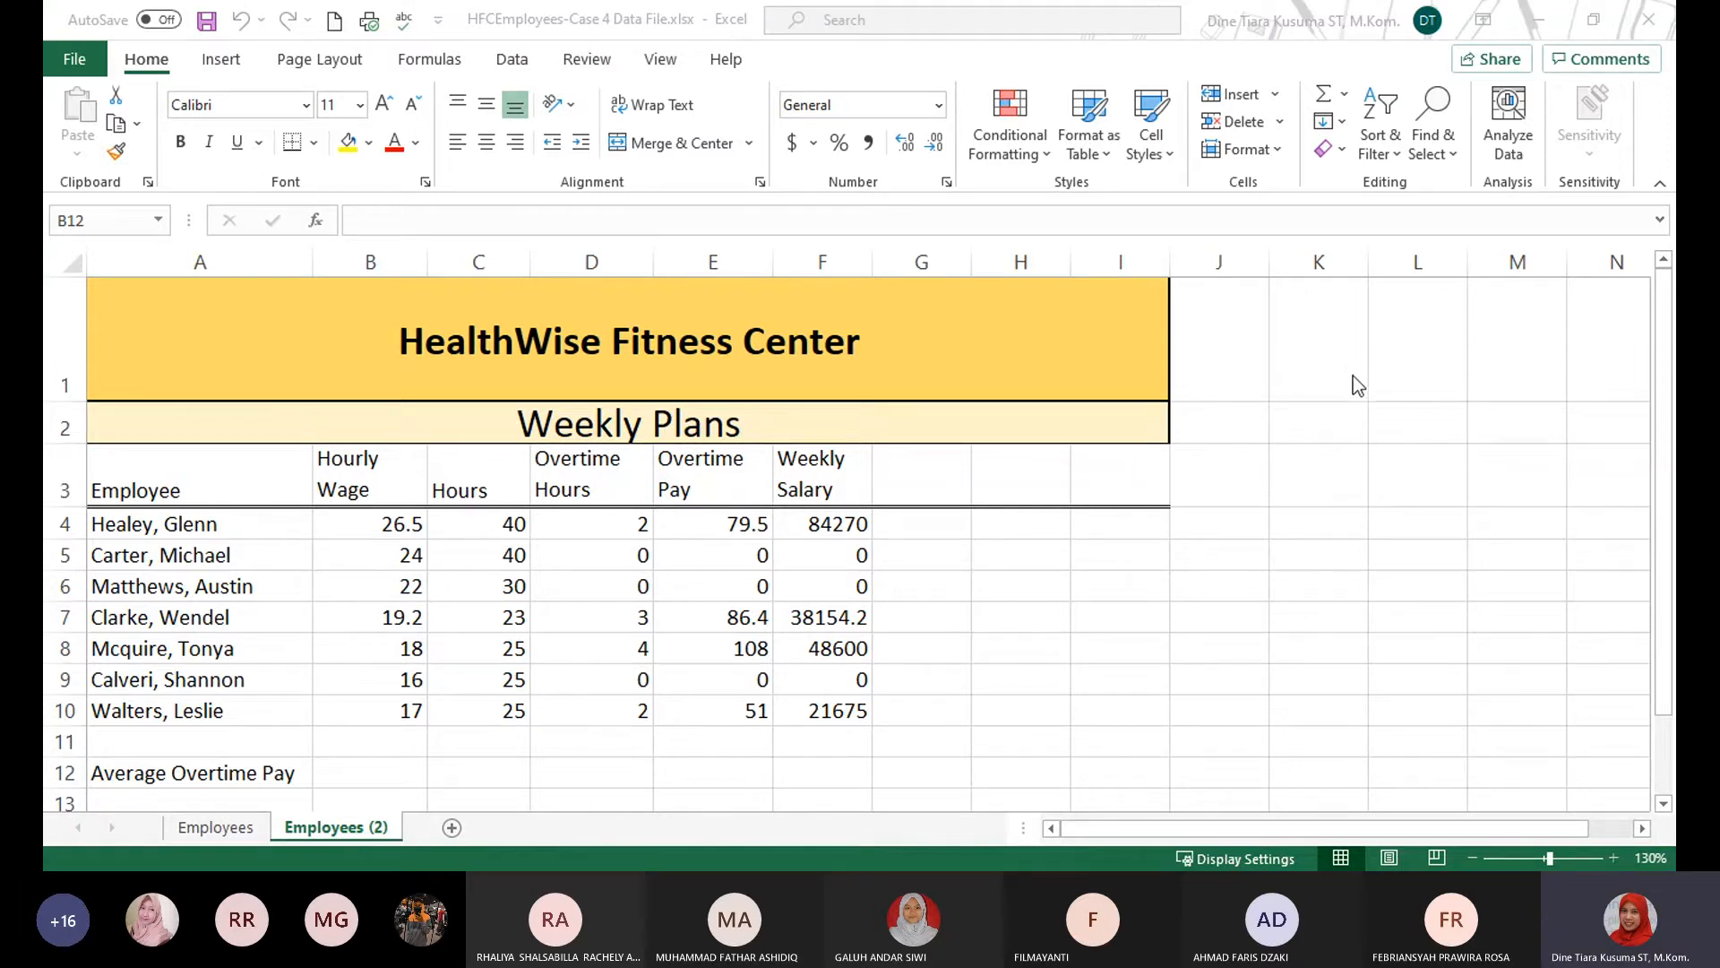
left_click(1417, 383)
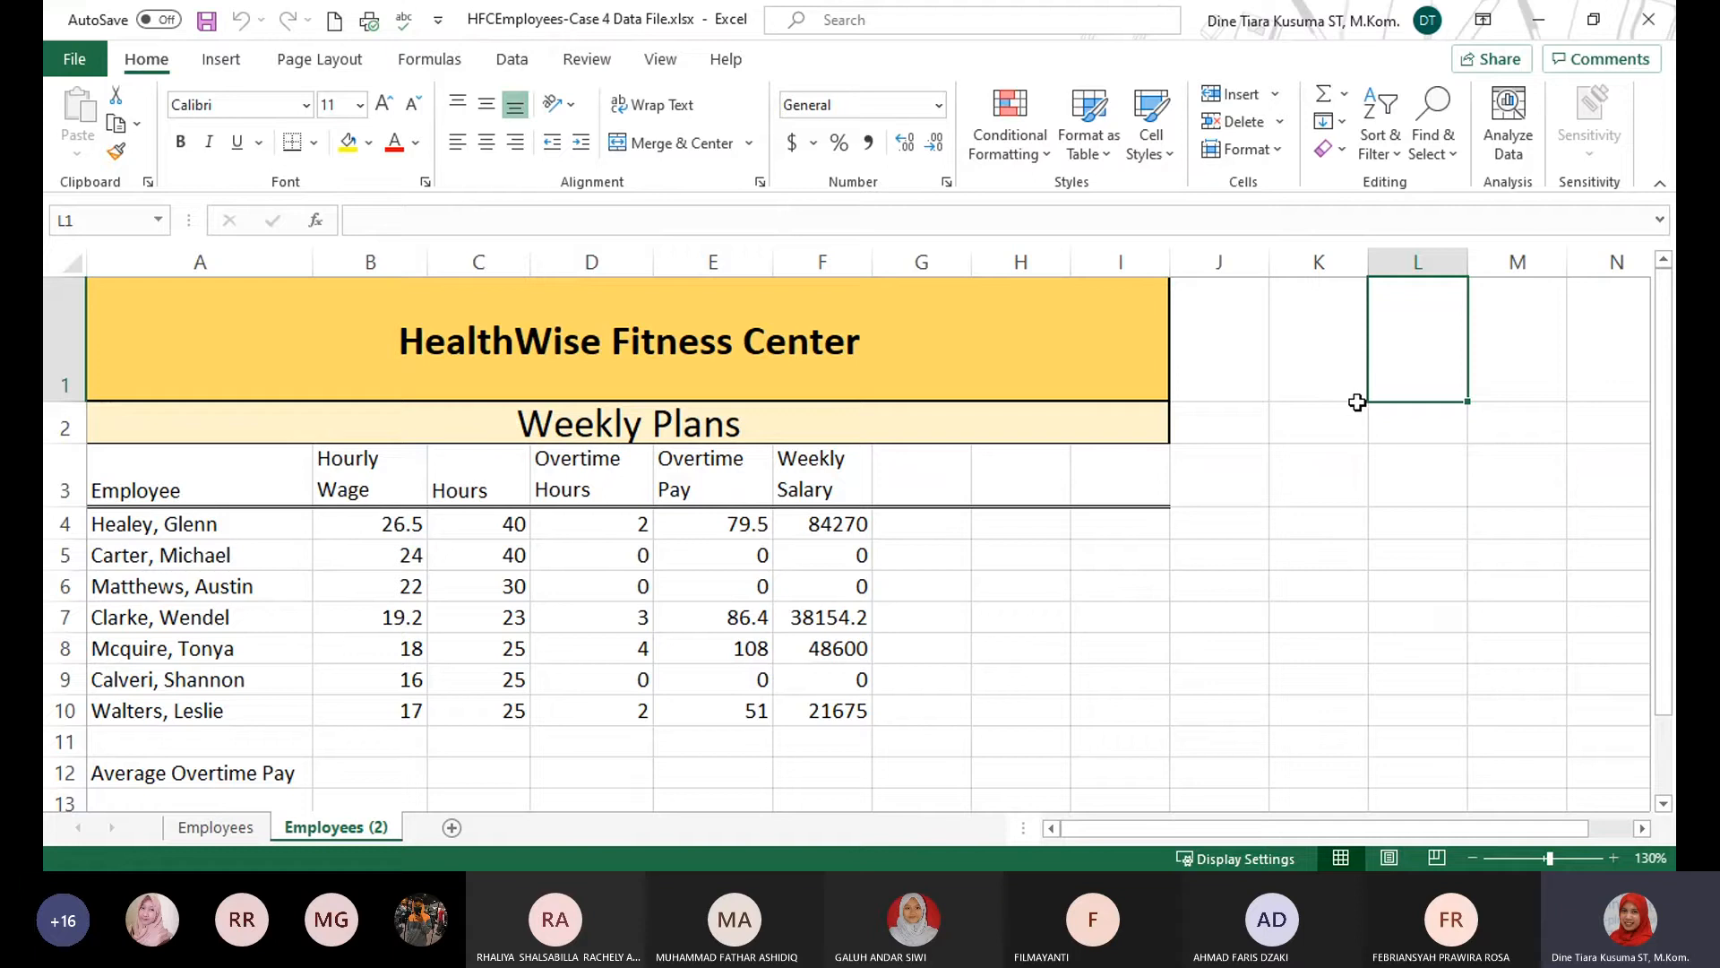
left_click(222, 59)
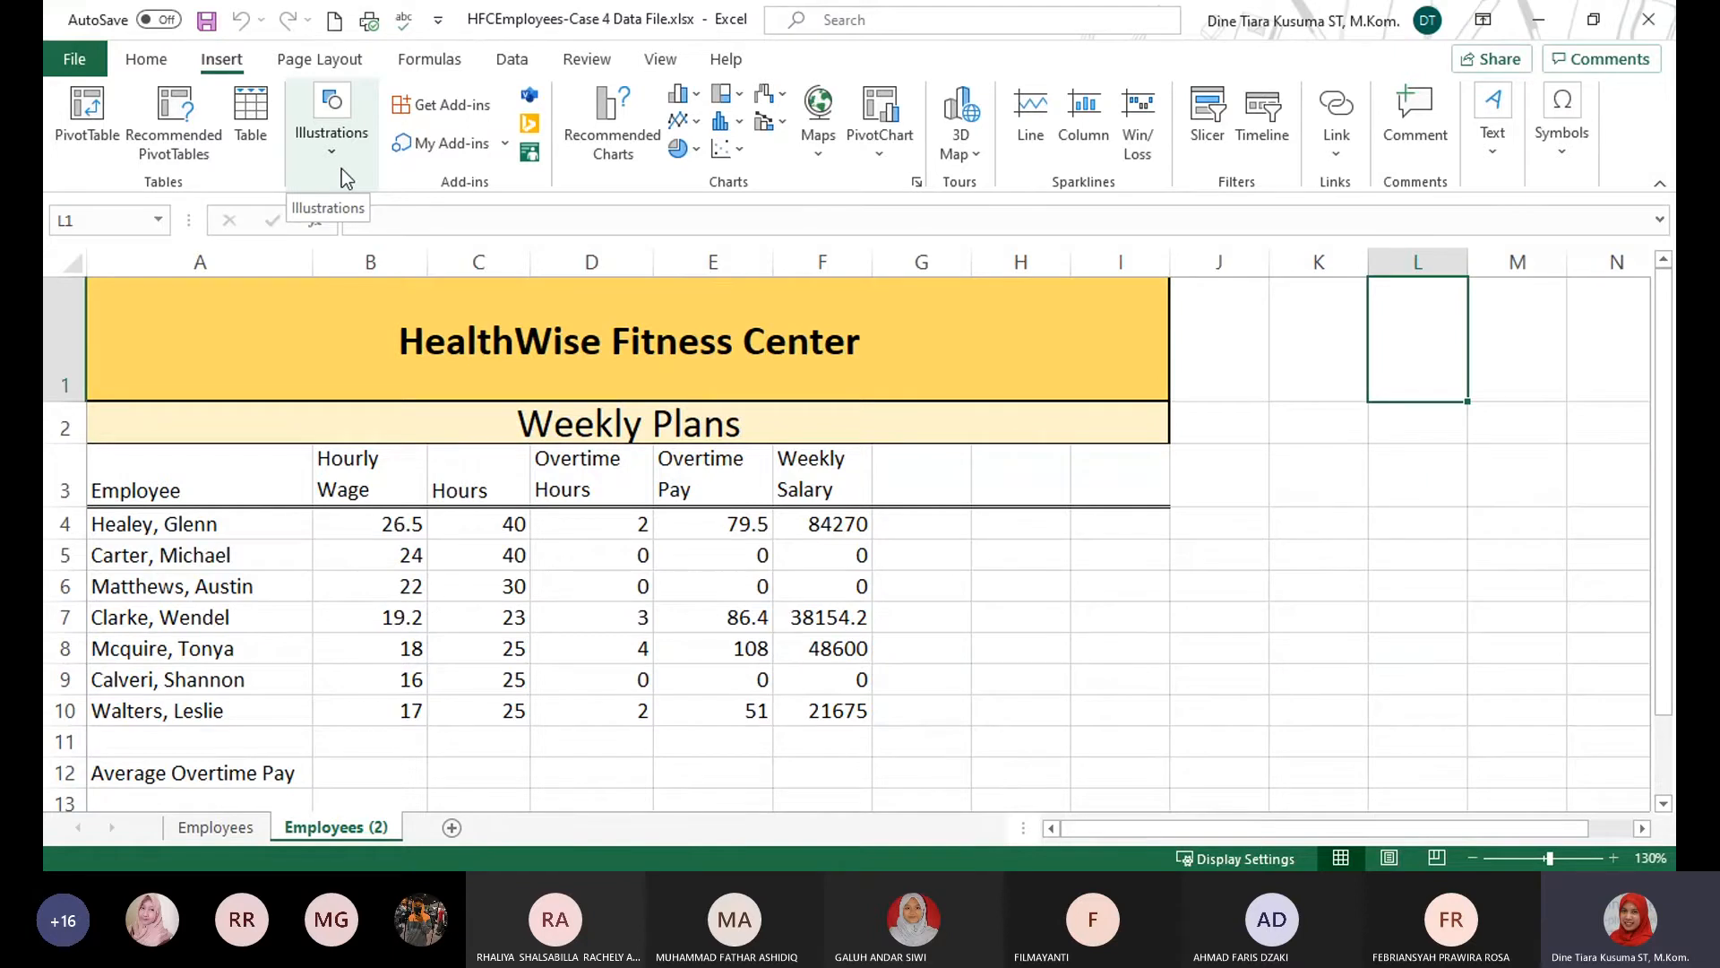
left_click(341, 163)
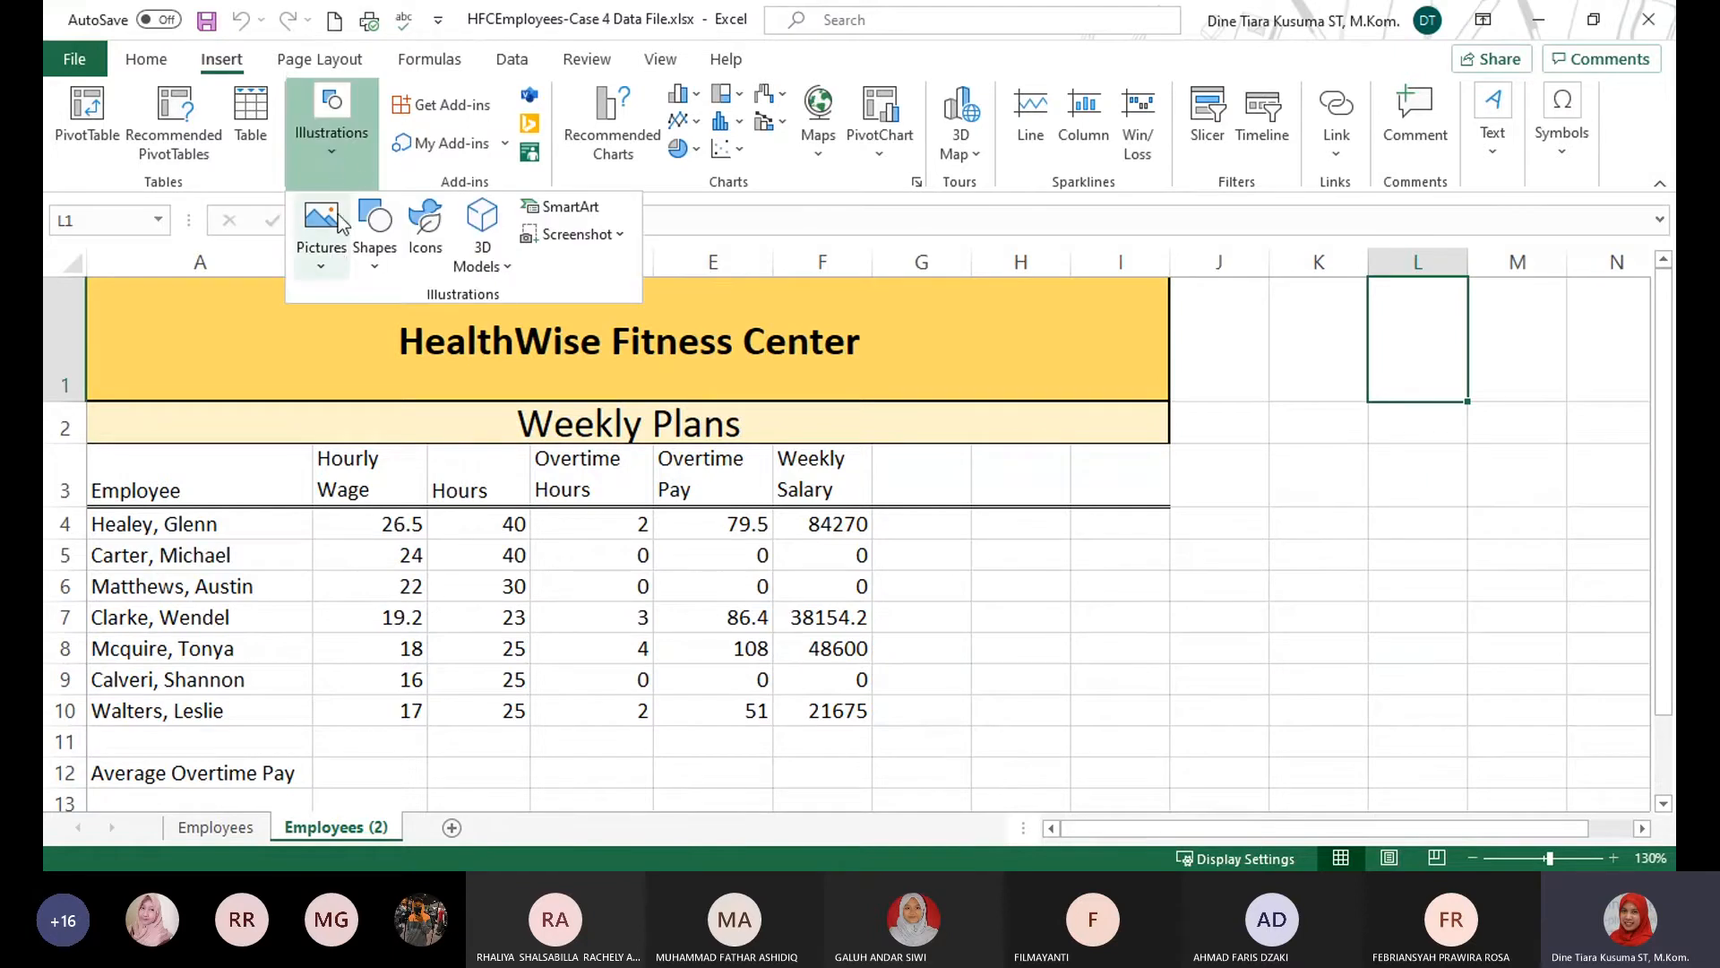
left_click(344, 252)
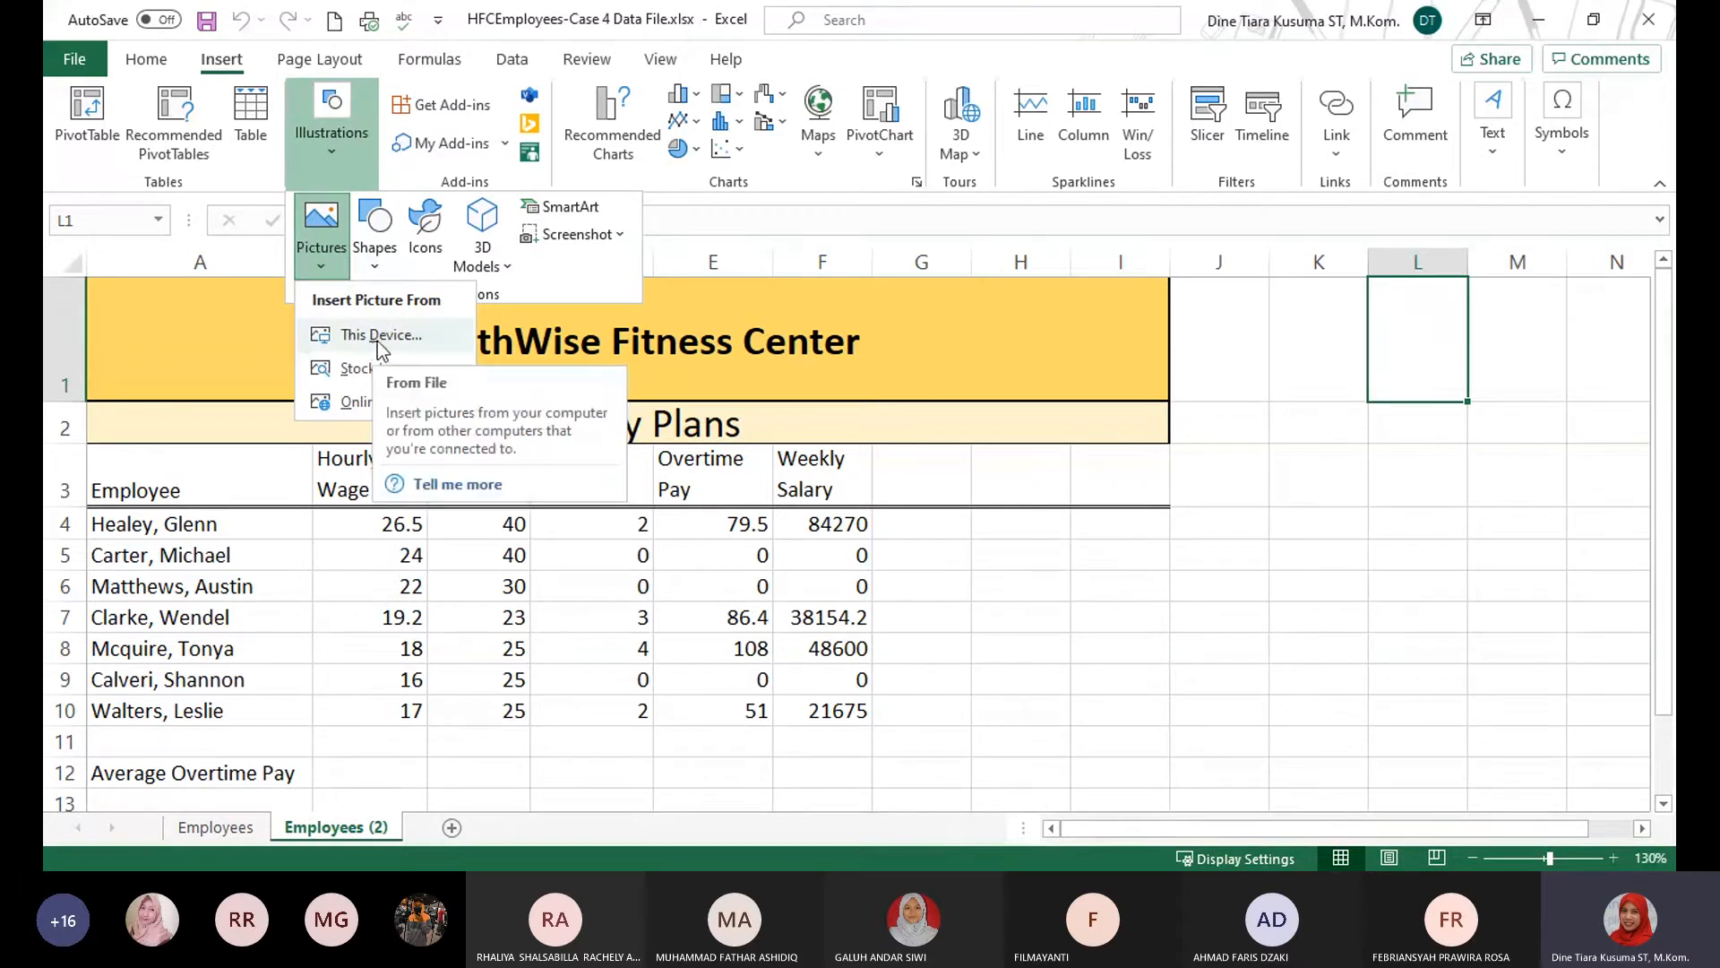
key("Escape")
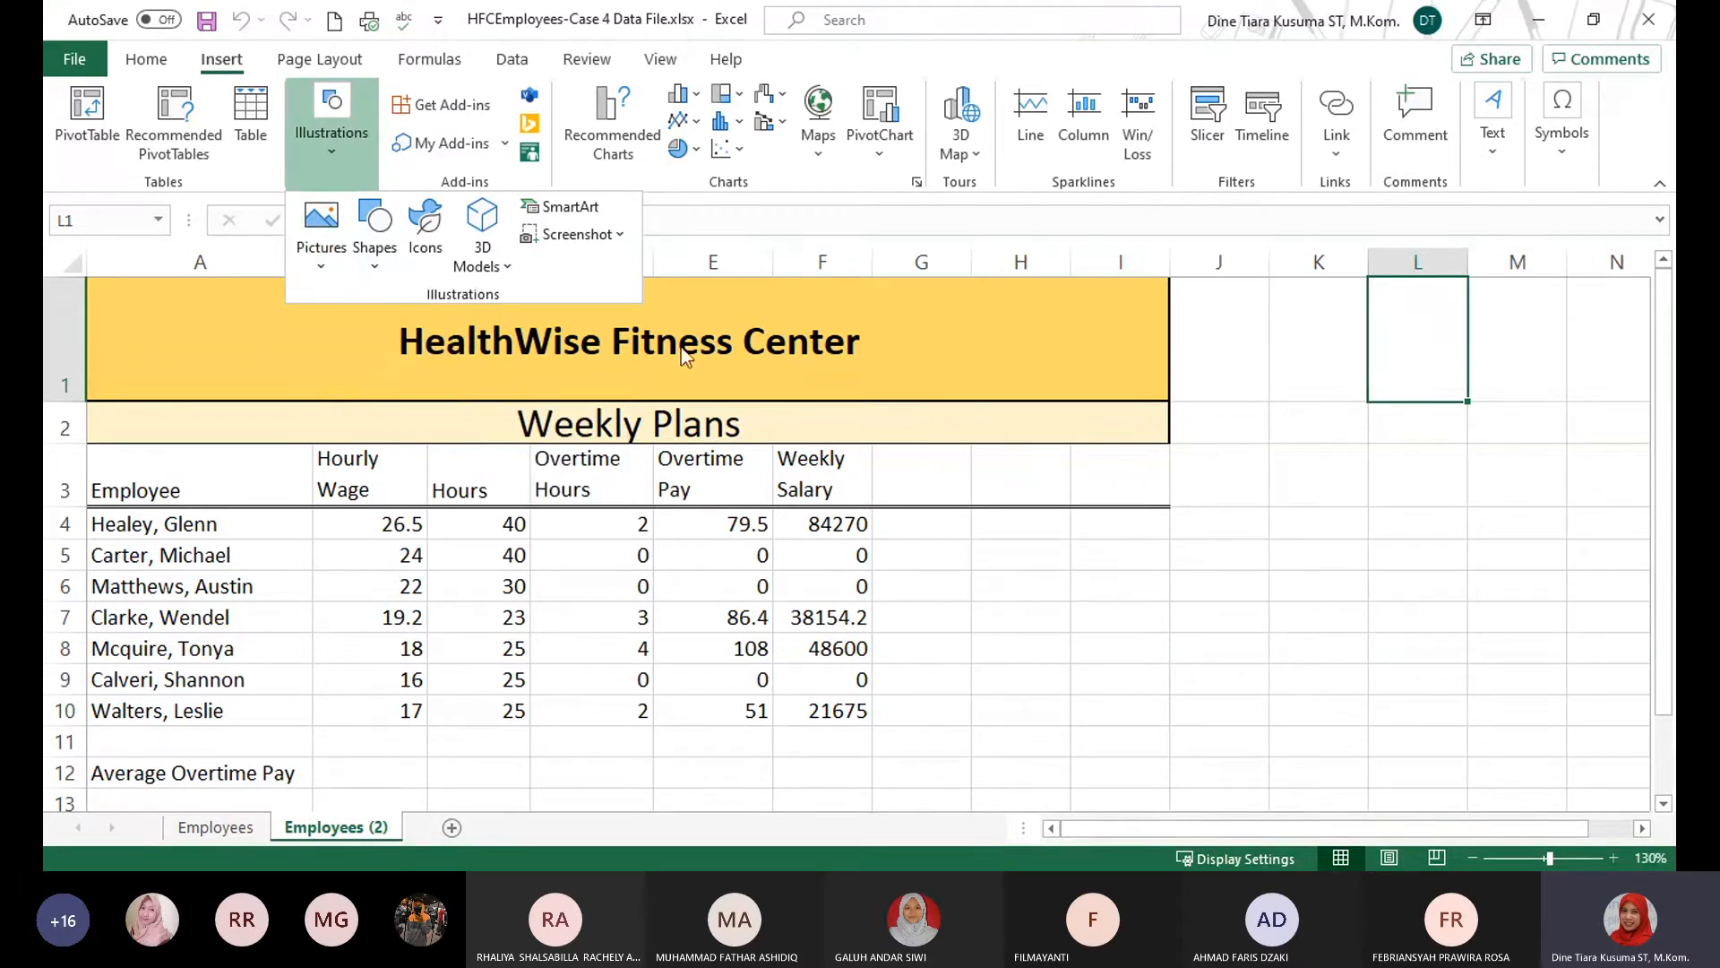
left_click(664, 530)
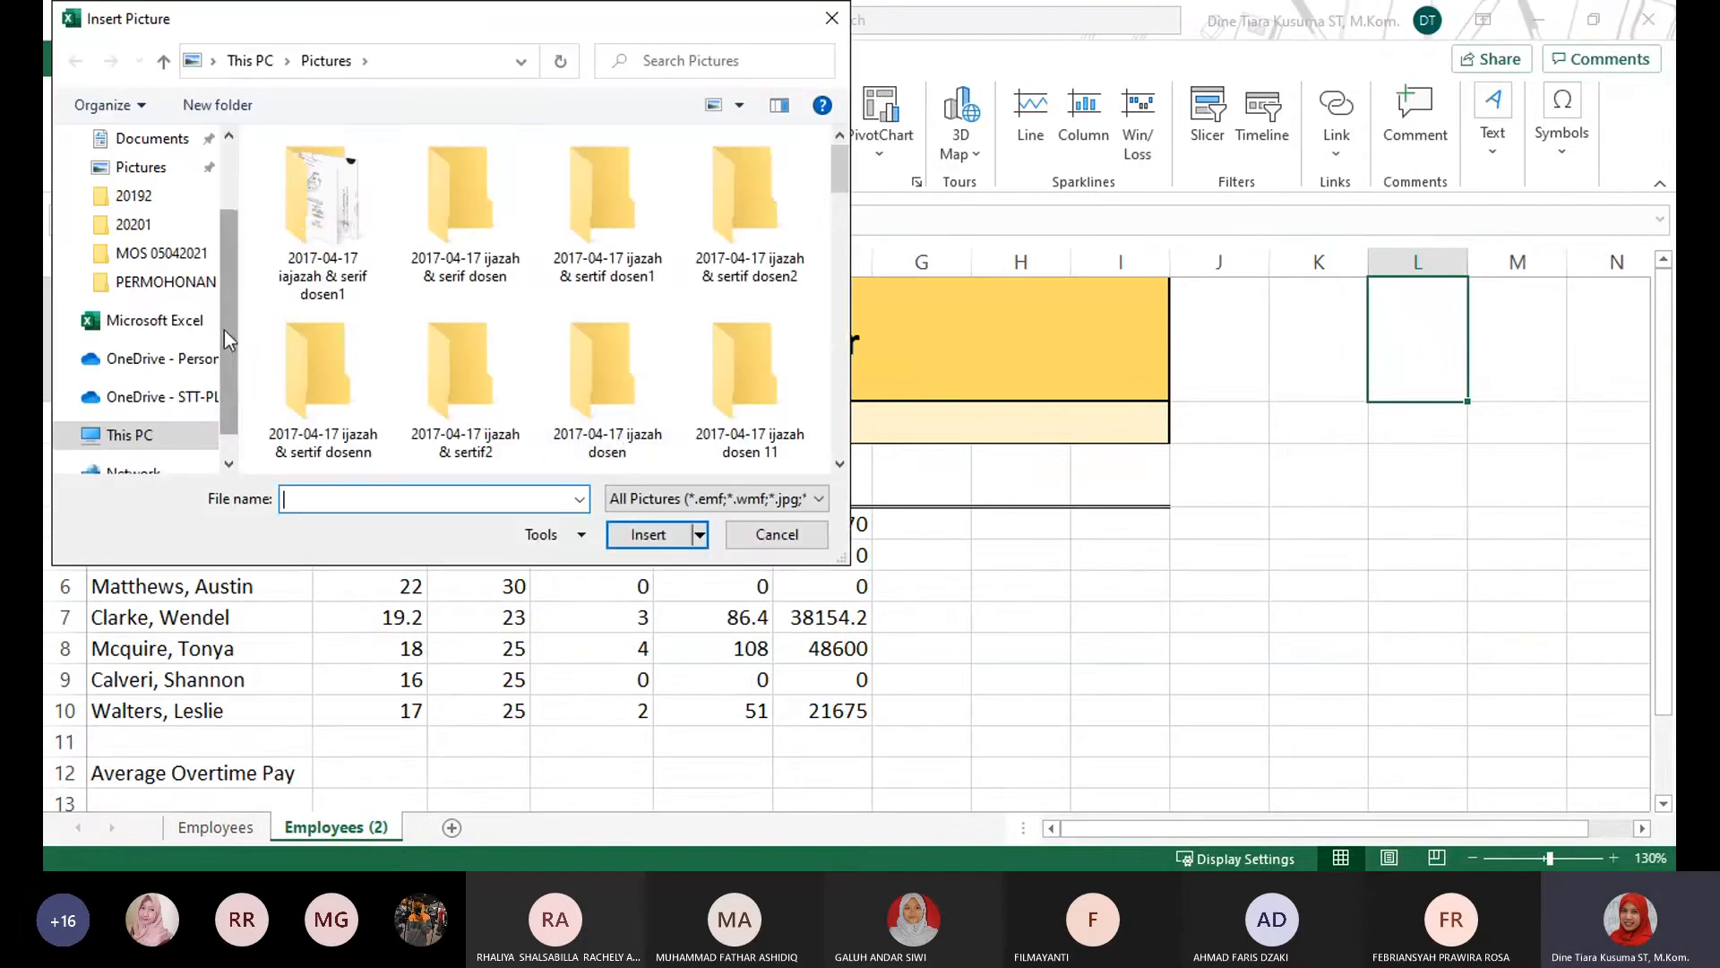
Browse to the Data (D:) drive as the source location for the picture.
left_click(128, 419)
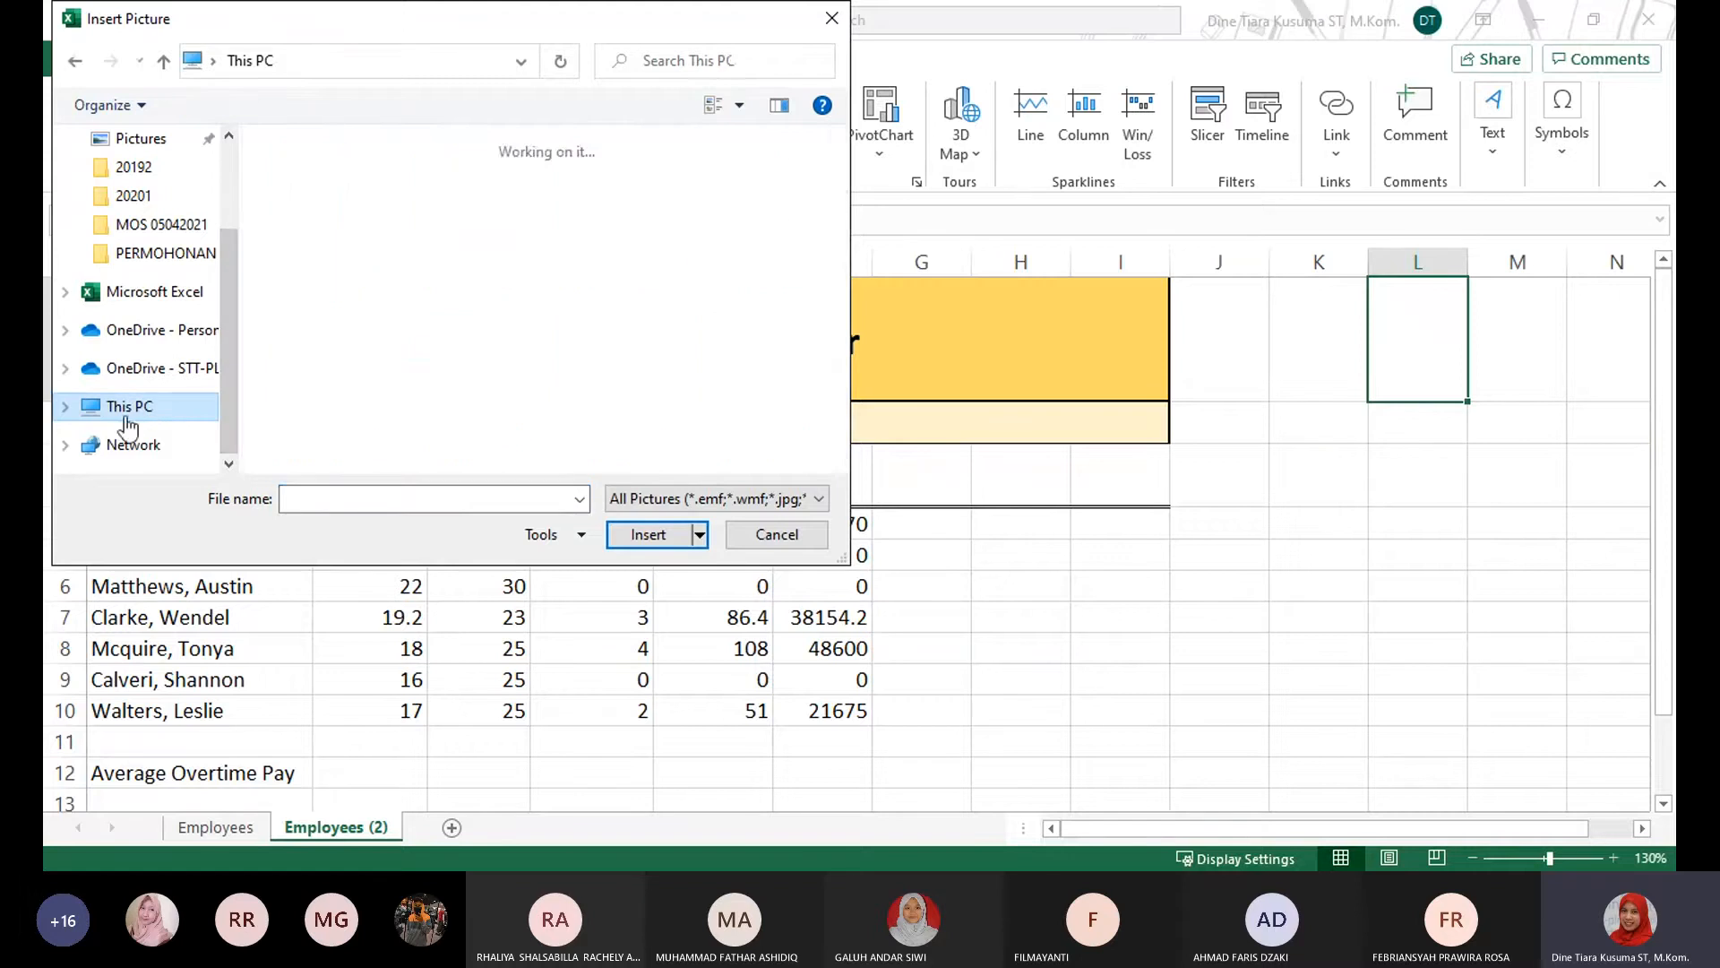
scroll(600, 336, "down", 3)
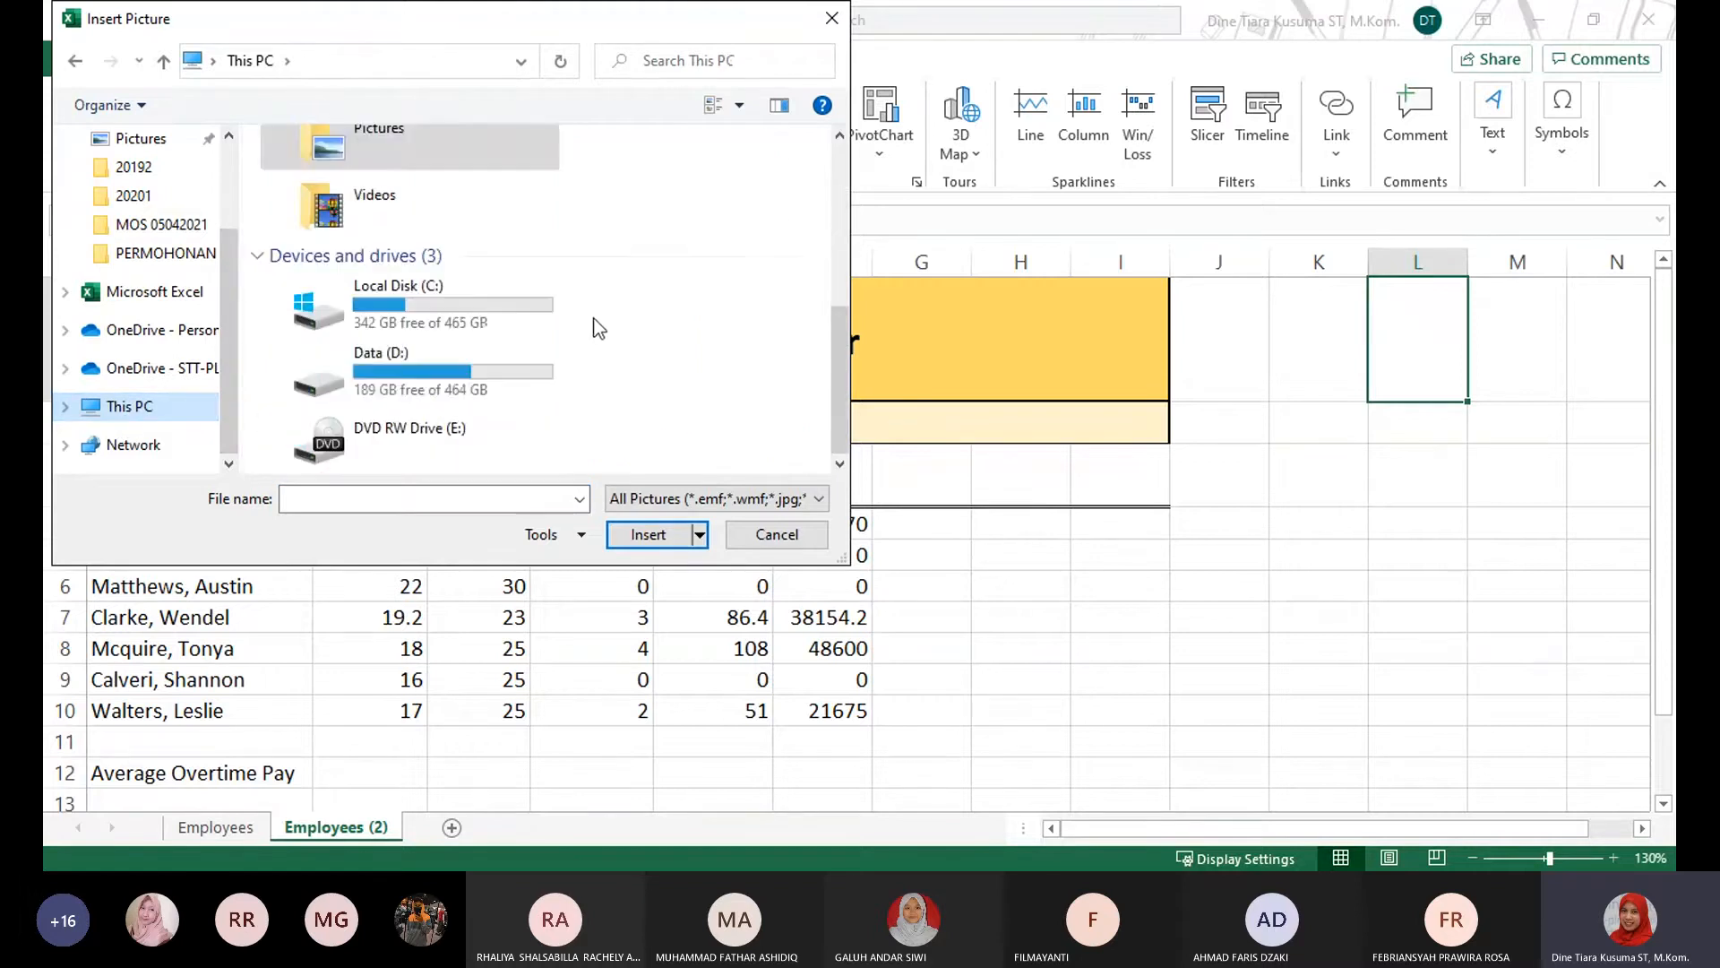
left_click(416, 378)
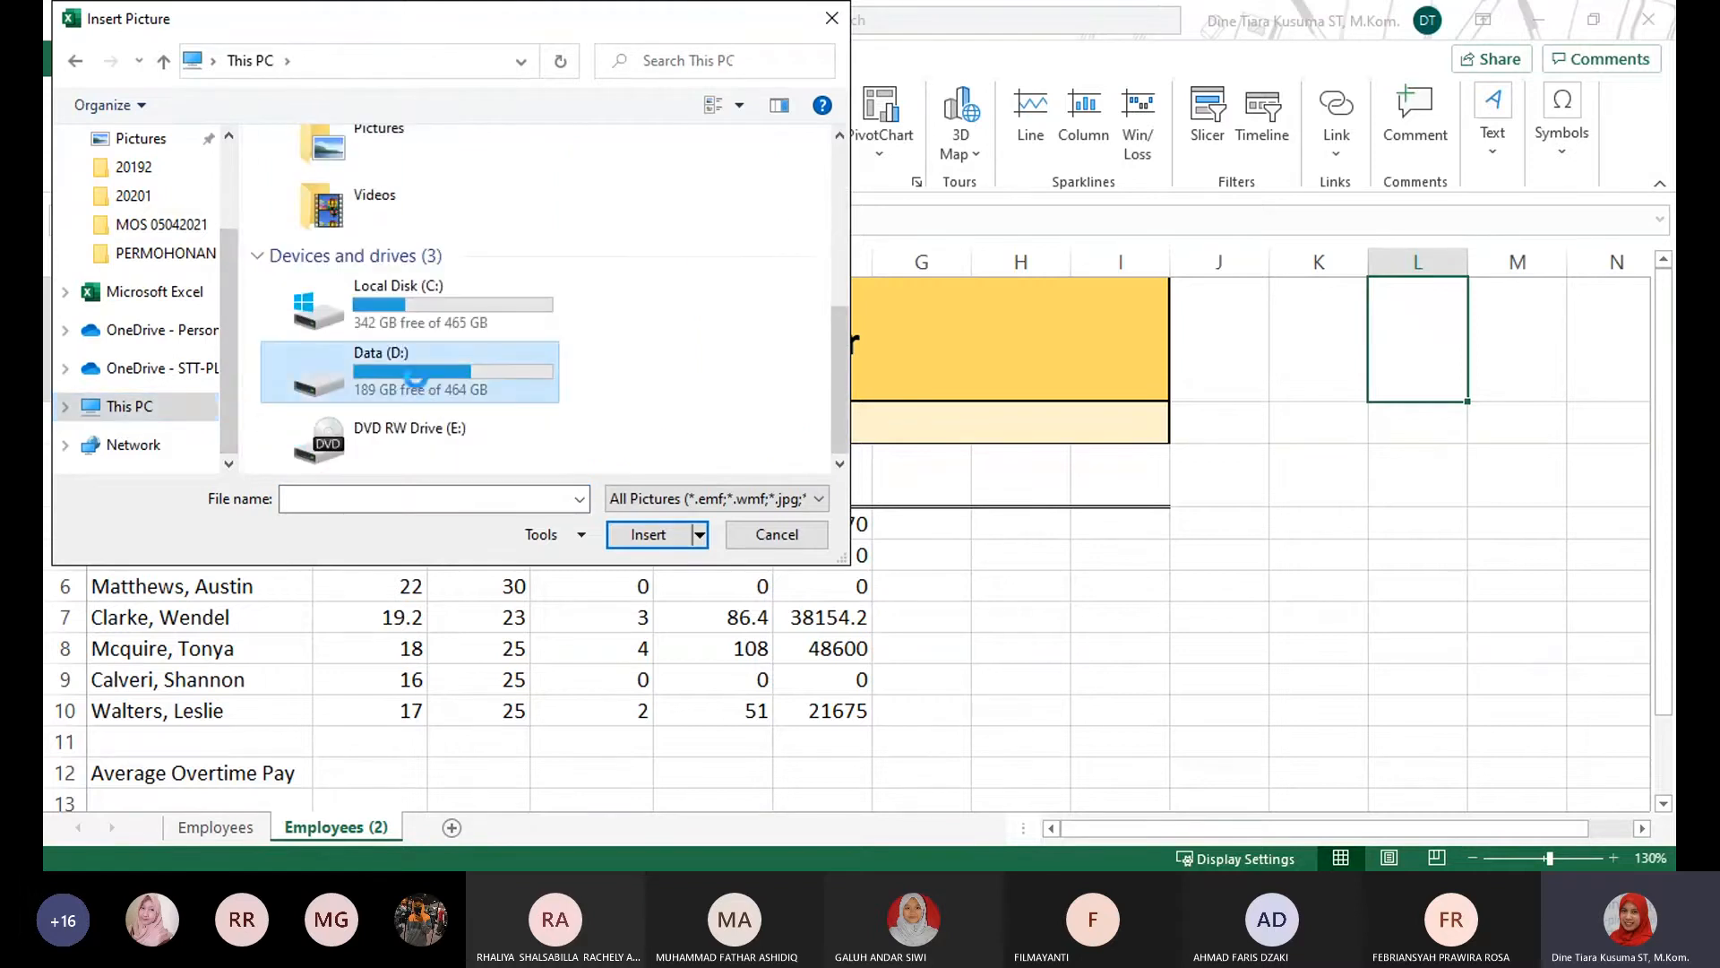
double_click(484, 392)
Find the MOS folder on the Data (D:) drive and open it.
scroll(421, 373, "down", 12)
left_click(410, 213)
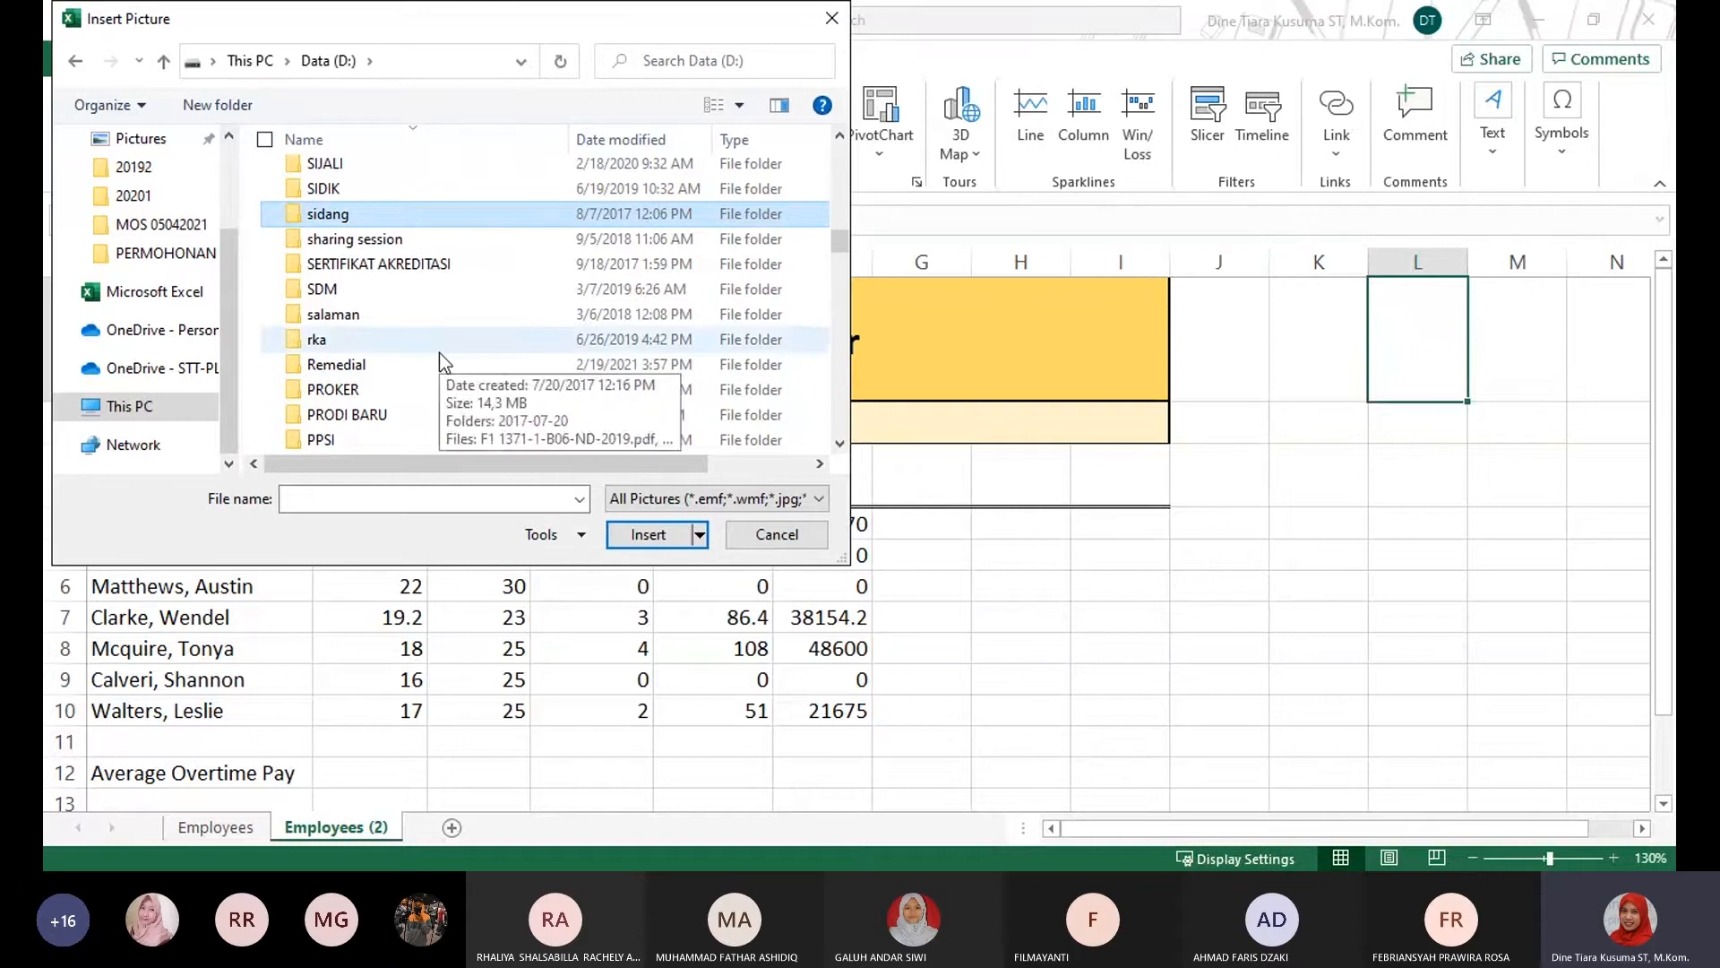
scroll(442, 314, "down", 2)
scroll(442, 310, "down", 3)
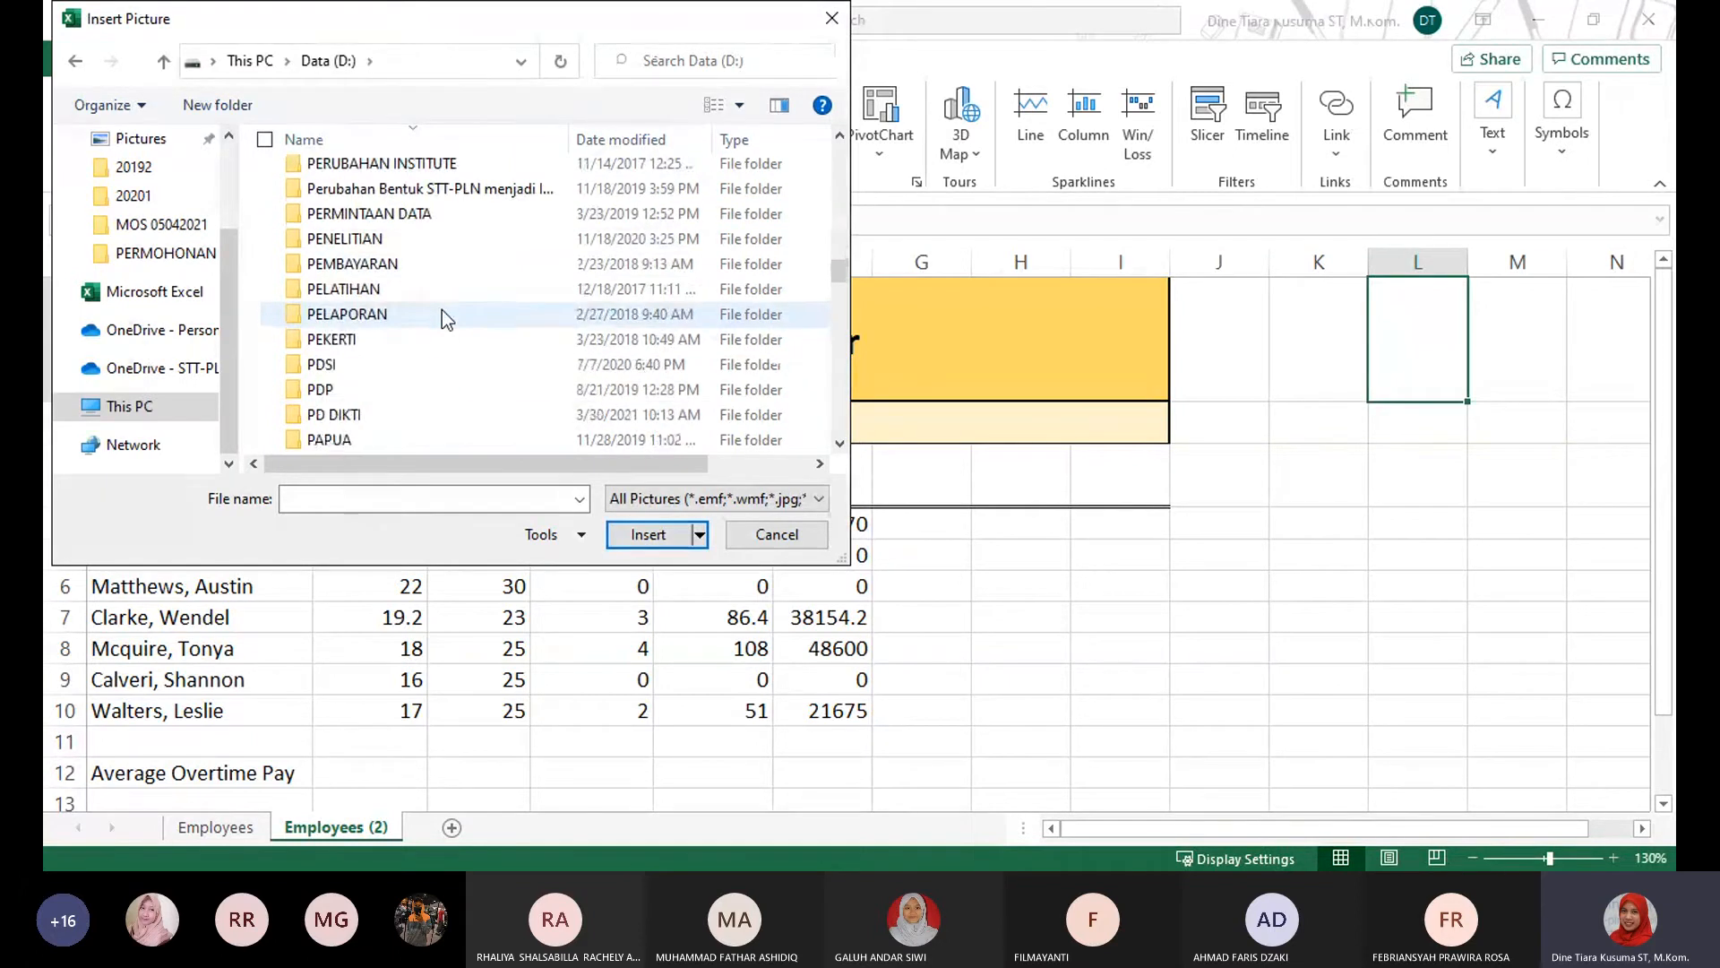
scroll(443, 310, "up", 1)
key("m")
key("e")
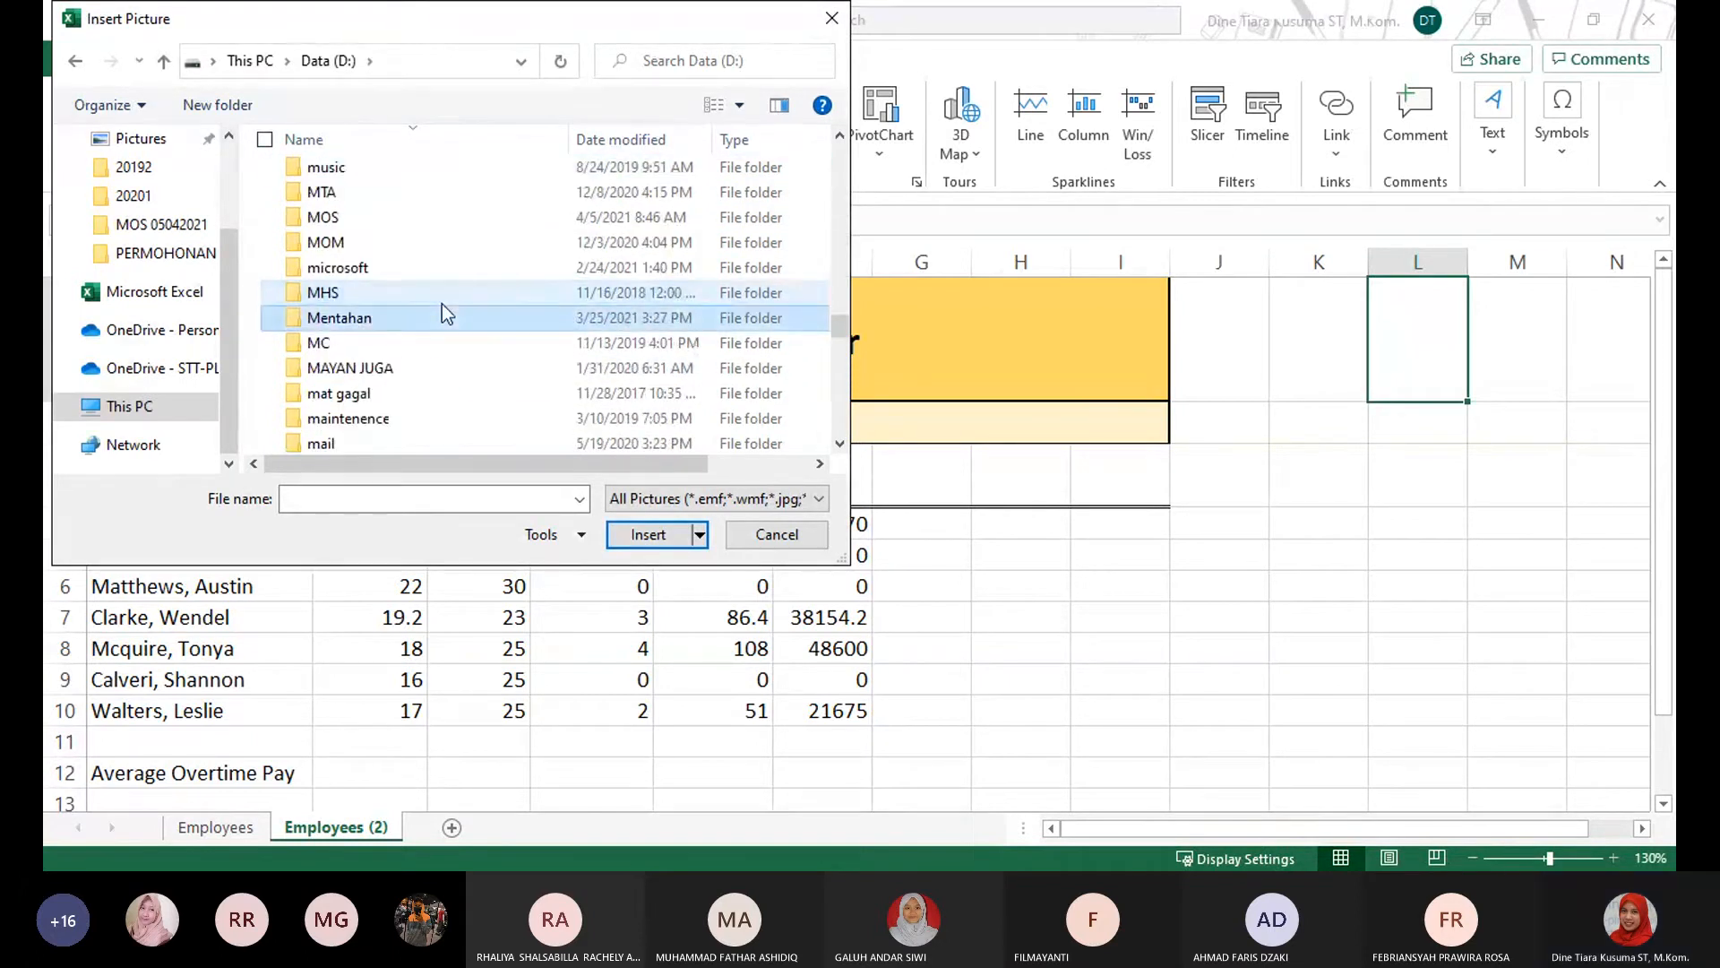
left_click(432, 232)
double_click(438, 208)
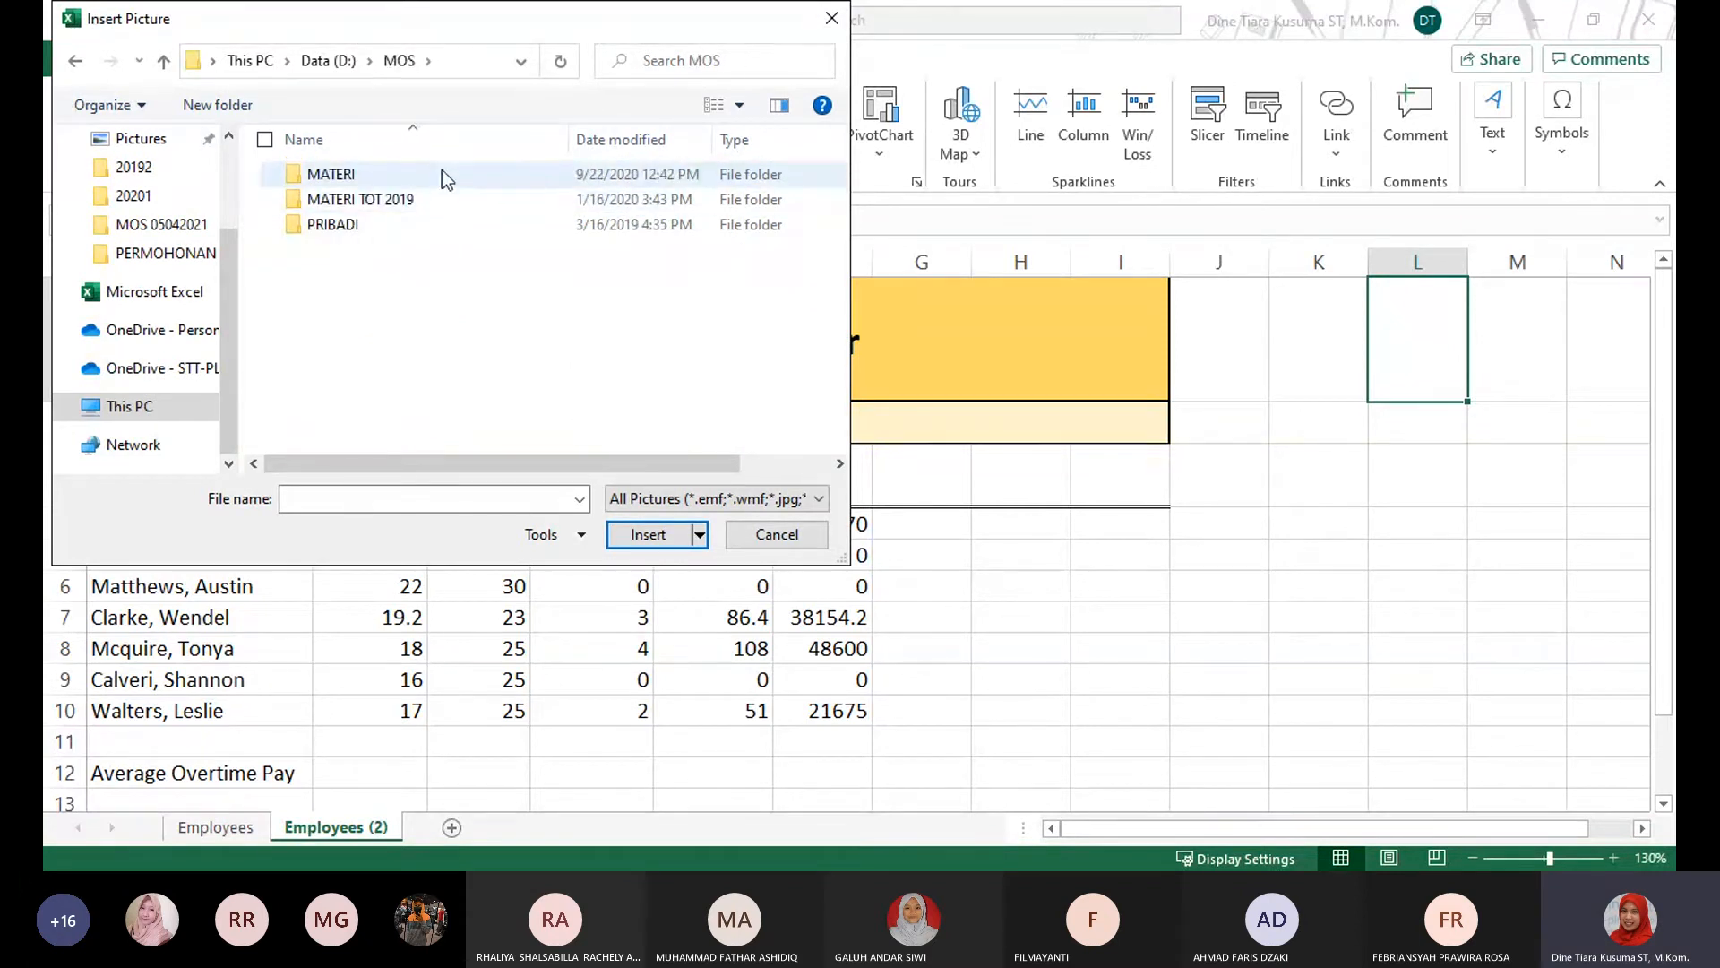
Insert Exercise.jpg from the Project 4 folder under MATERI, PELATIHAN MOS, 77-727 EXCEL Exam.
double_click(443, 174)
double_click(421, 198)
left_click(462, 185)
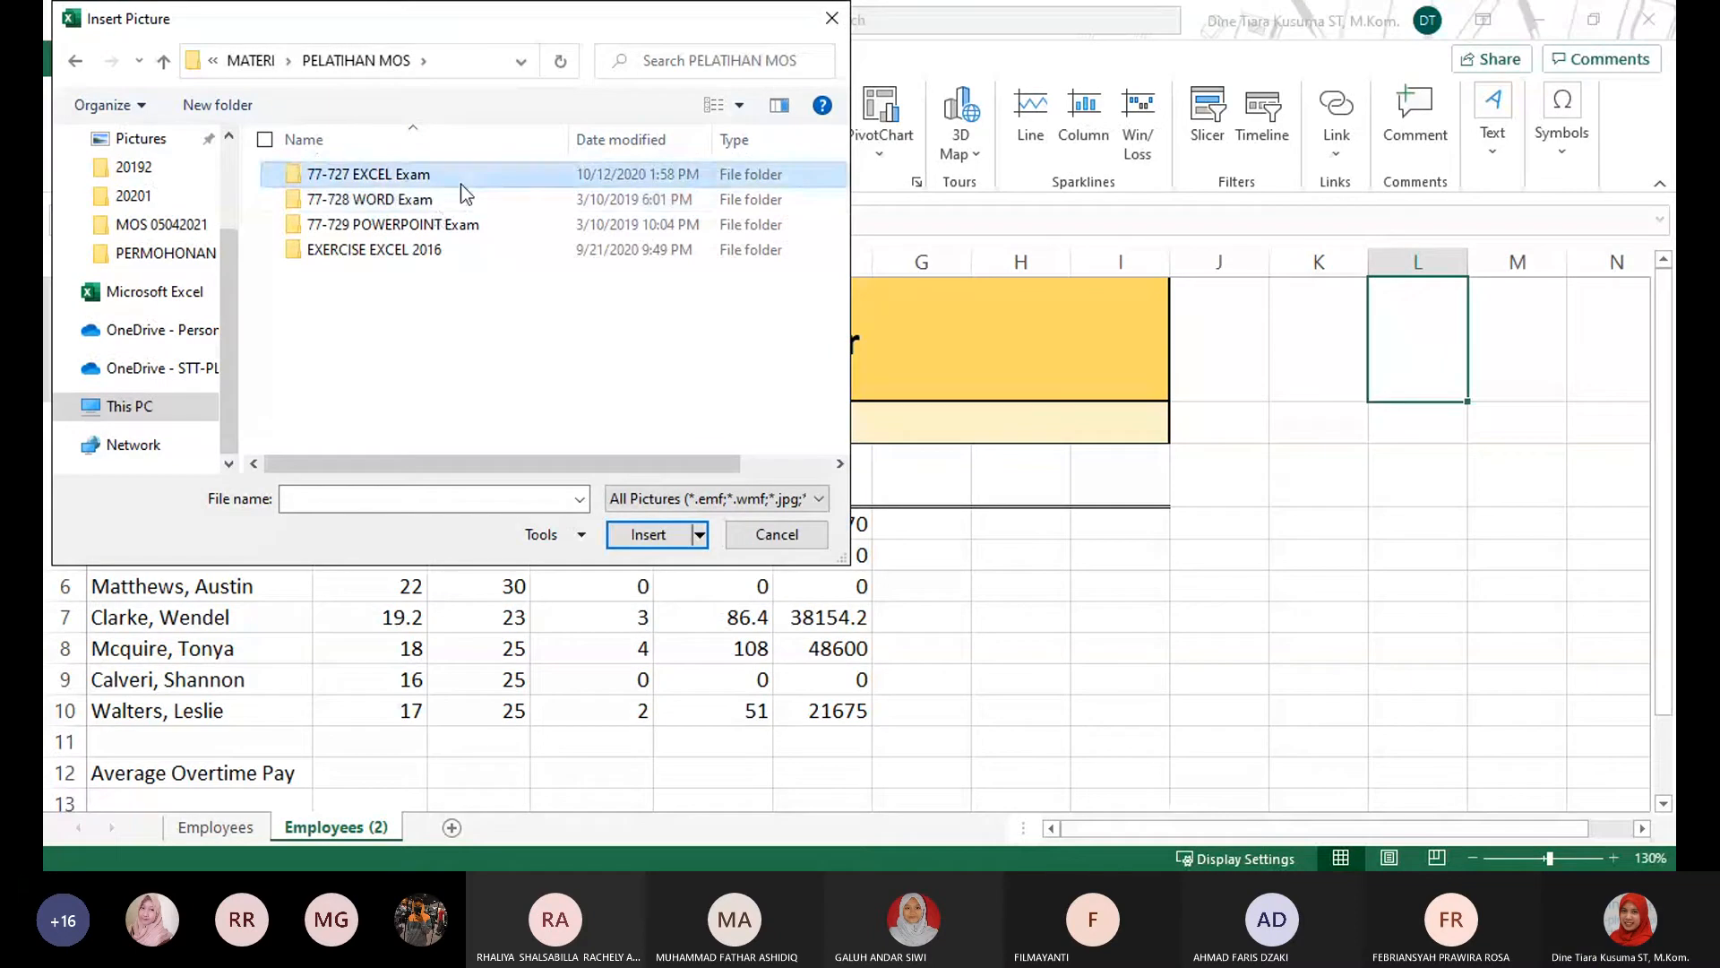
double_click(463, 188)
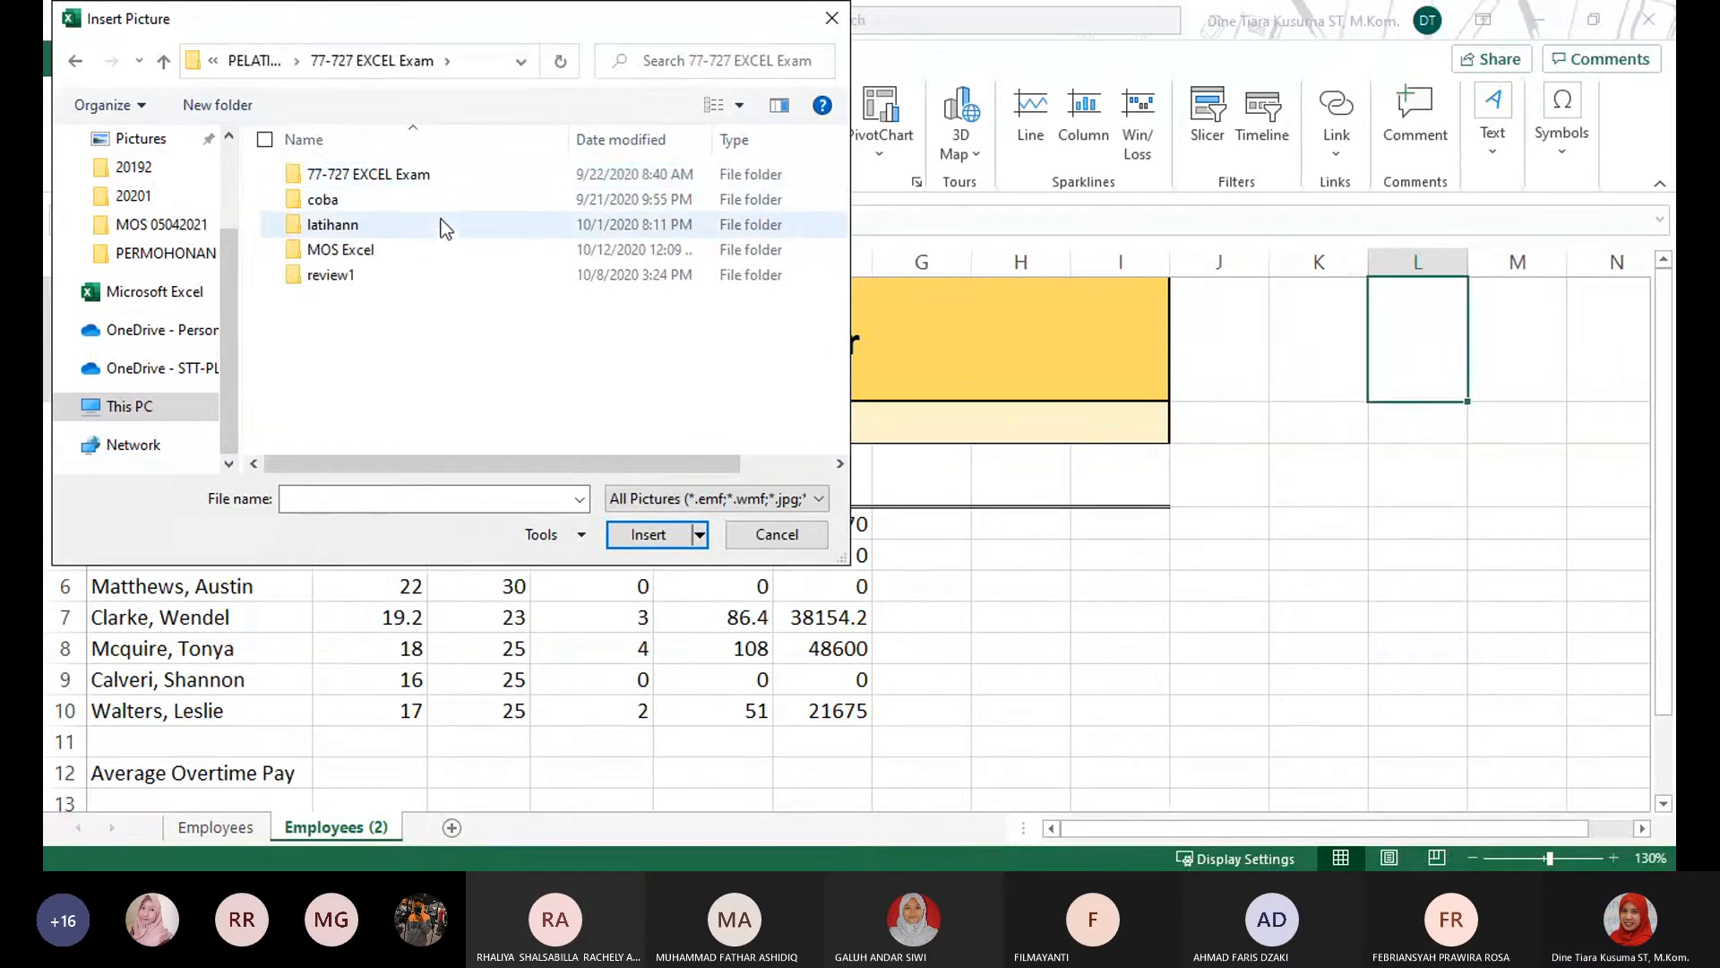
left_click(462, 172)
double_click(462, 172)
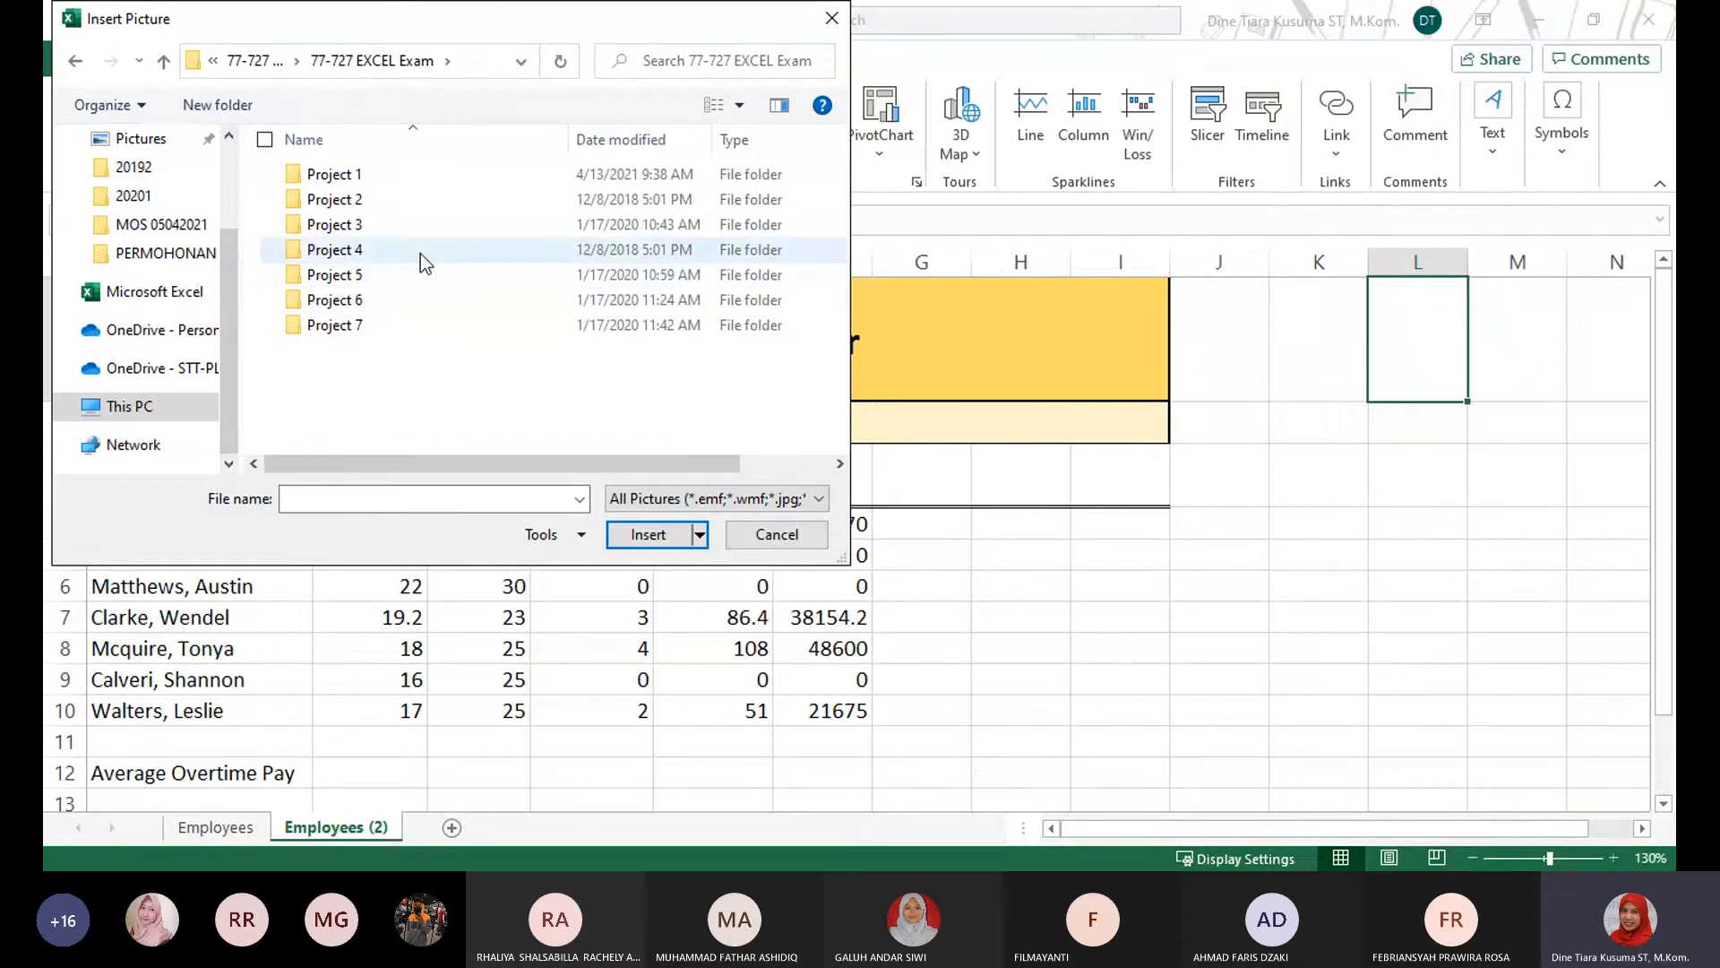
double_click(421, 254)
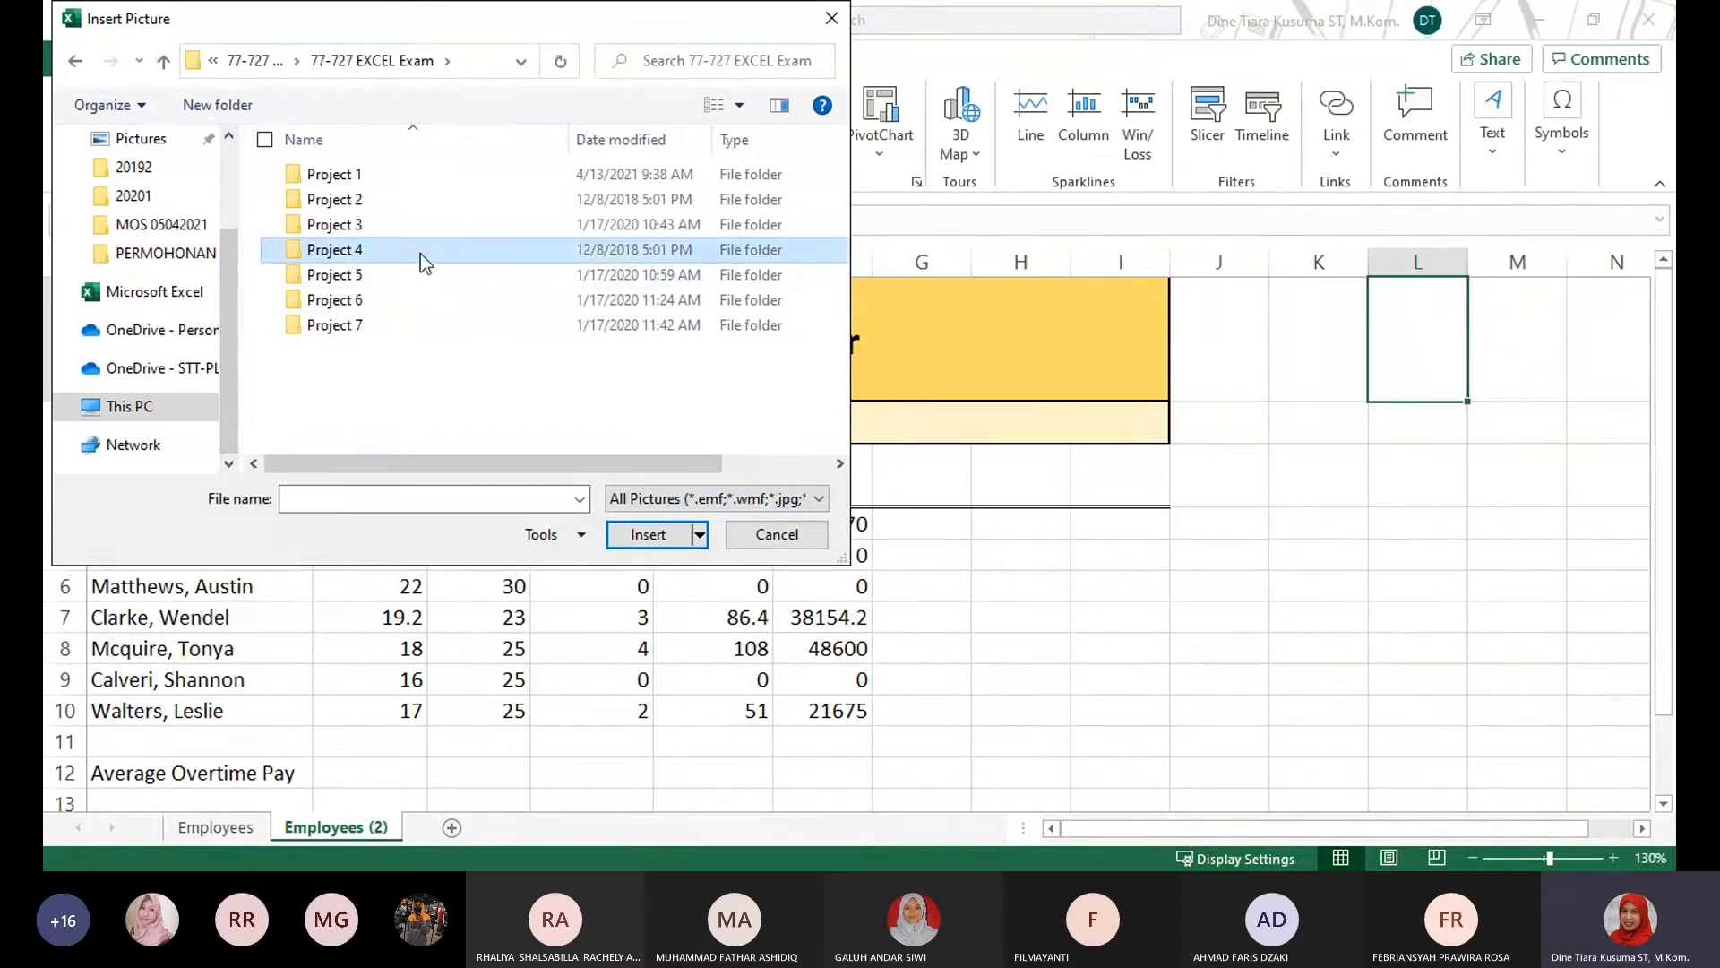
left_click(378, 175)
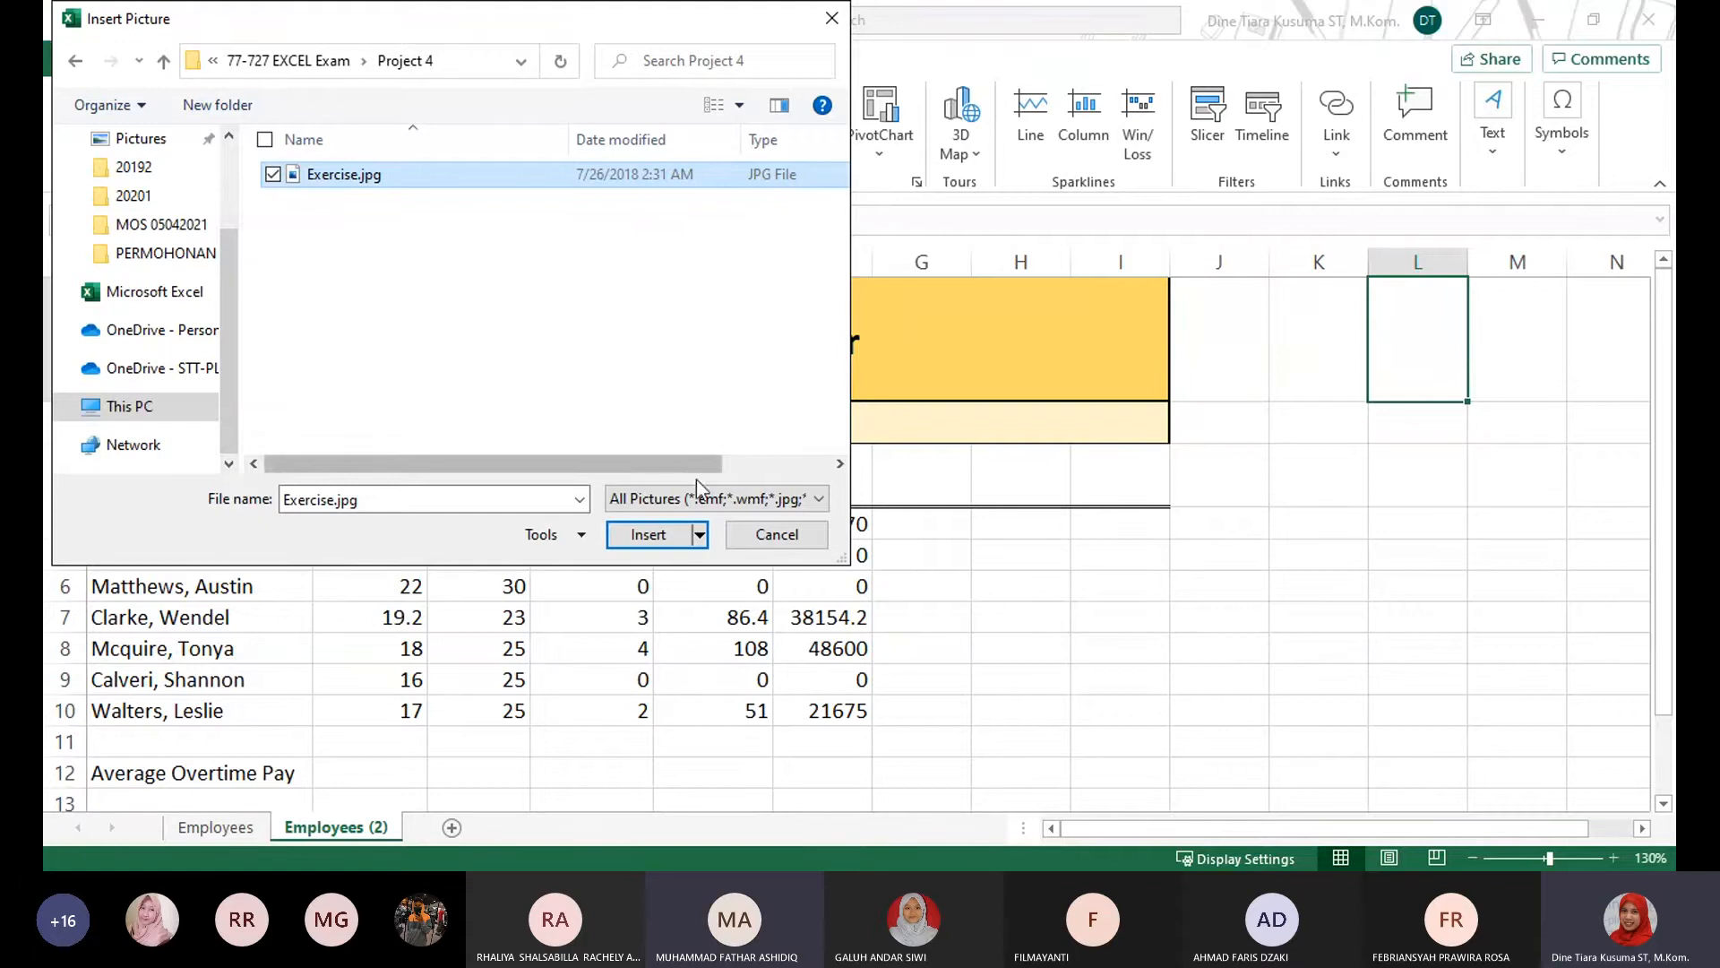
left_click(649, 535)
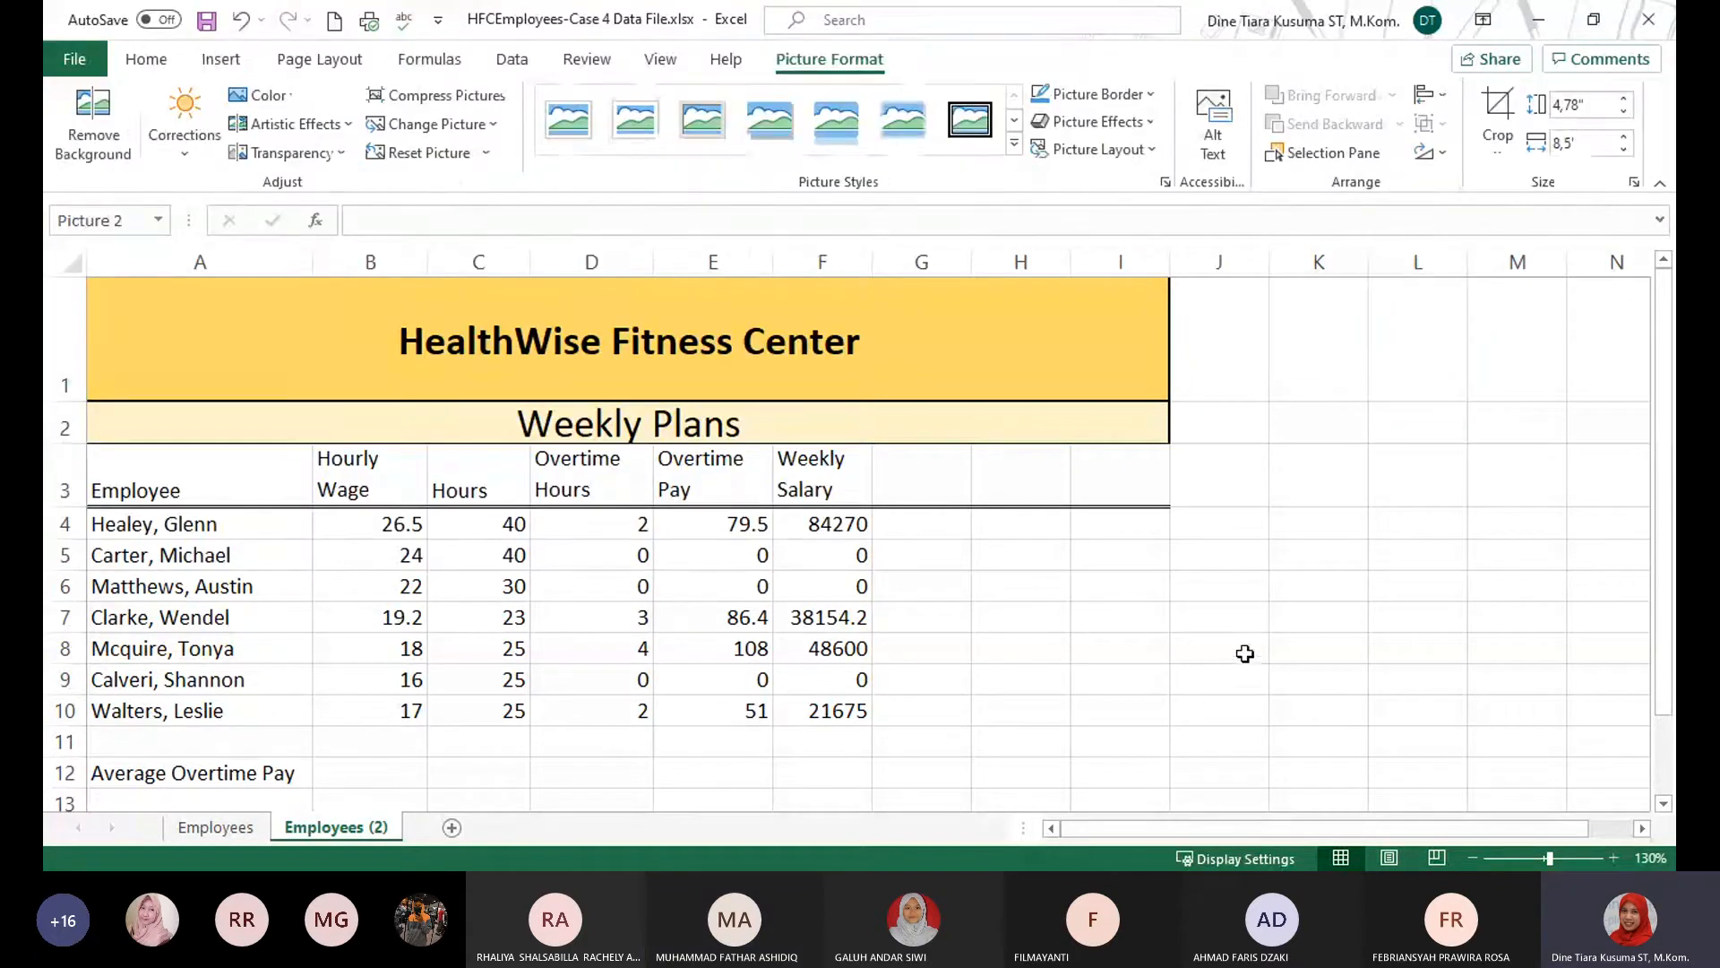
Widen column K, then resize and move the exercise picture so it starts in column K and spans rows 1 to 9.
left_click_drag(1368, 262, 1459, 262)
left_click_drag(1622, 663, 1640, 654)
left_click_drag(1367, 823, 1506, 842)
left_click_drag(1396, 468, 1021, 528)
left_click_drag(583, 334, 1136, 727)
left_click_drag(1362, 767, 793, 401)
left_click(1371, 681)
left_click_drag(1301, 828, 1088, 806)
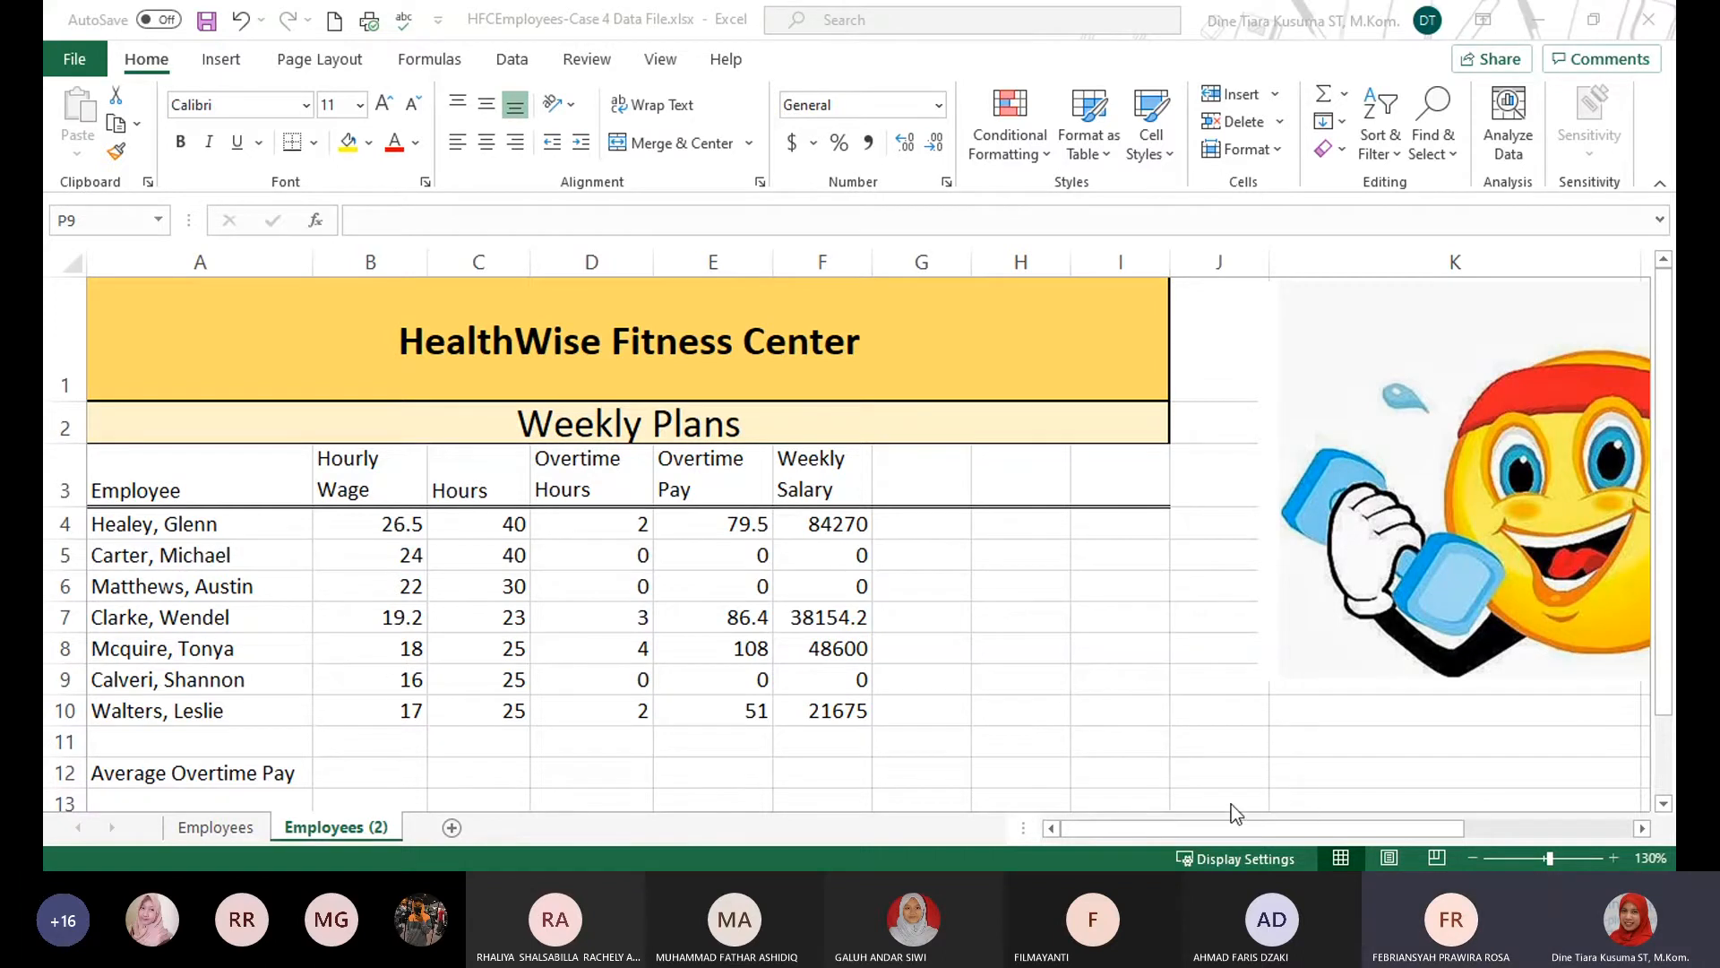
Close the HFCEmployees-Case 4 Data File workbook without saving the changes.
left_click(1653, 15)
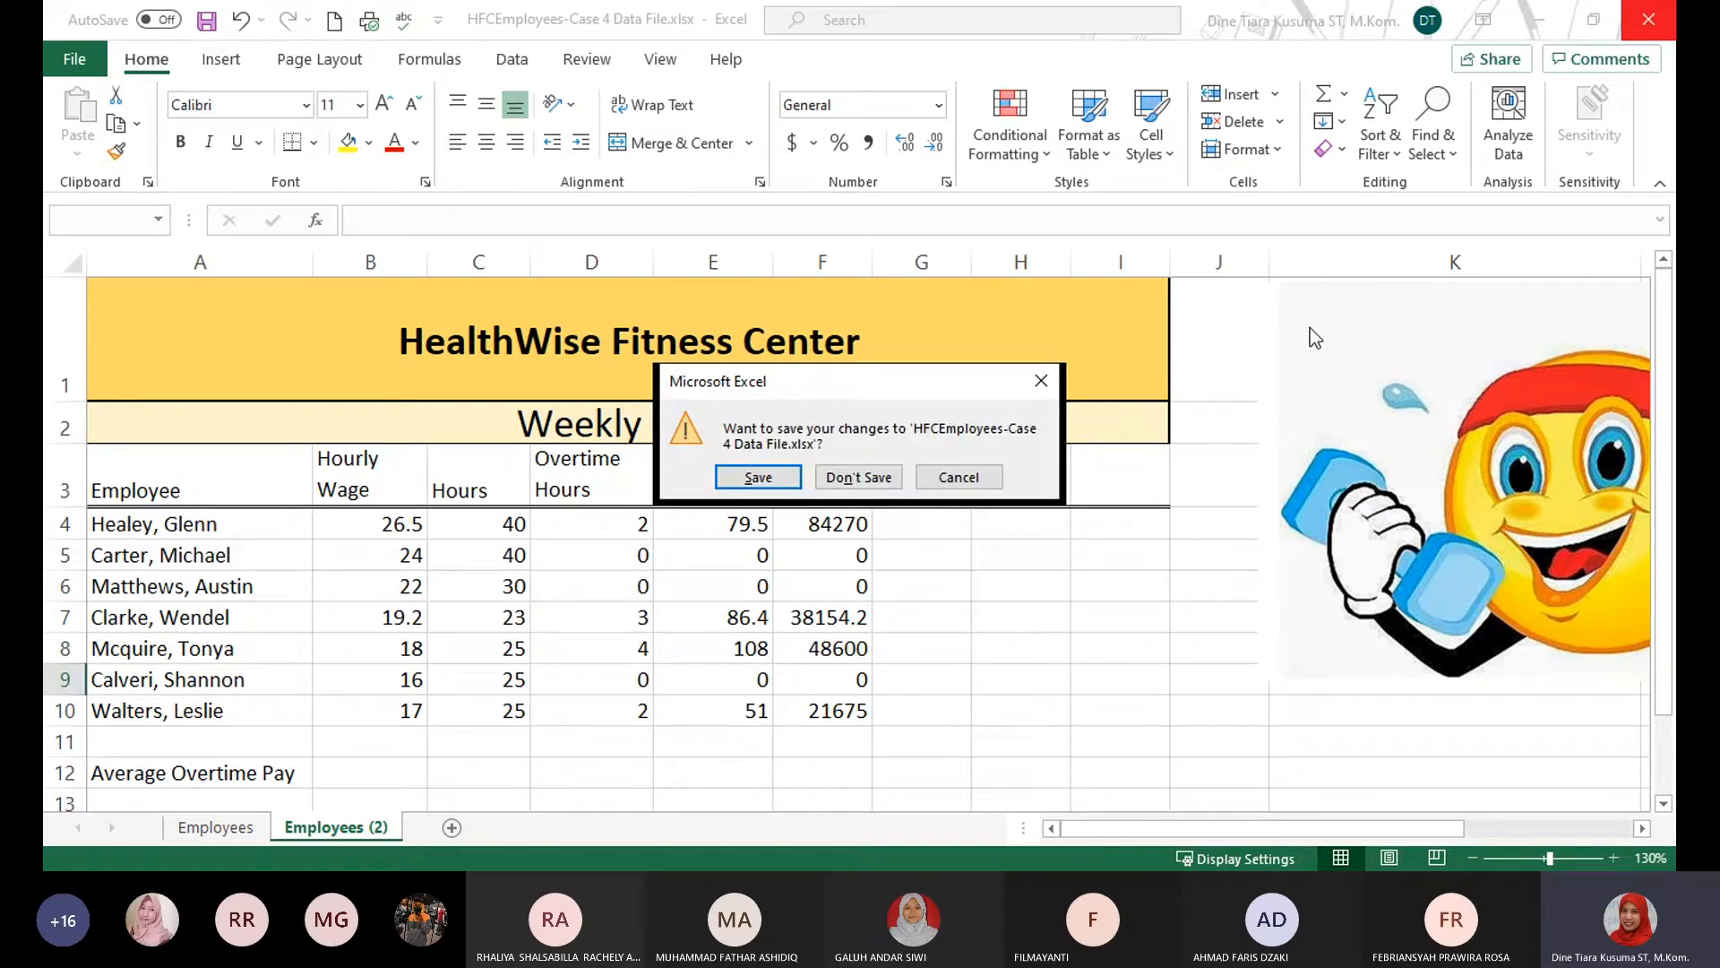
left_click(858, 477)
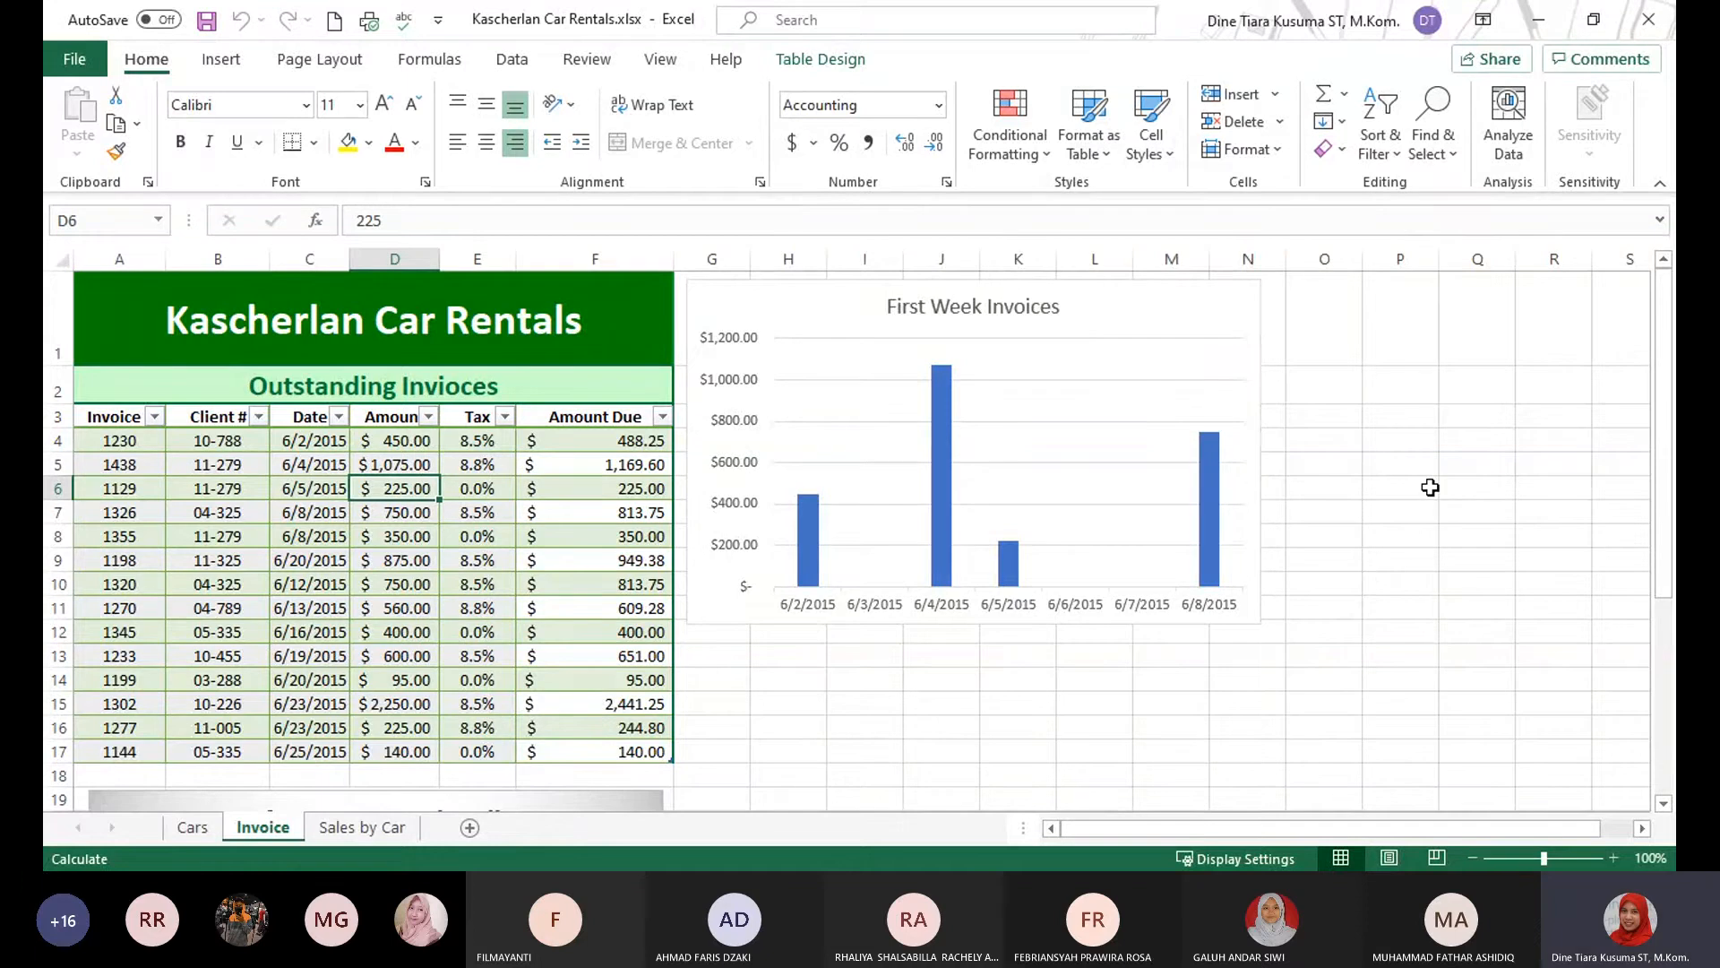
In the Kascherlan Car Rentals workbook, select cell A11 on the Cars sheet and start importing data from a text/CSV file.
left_click(1430, 486)
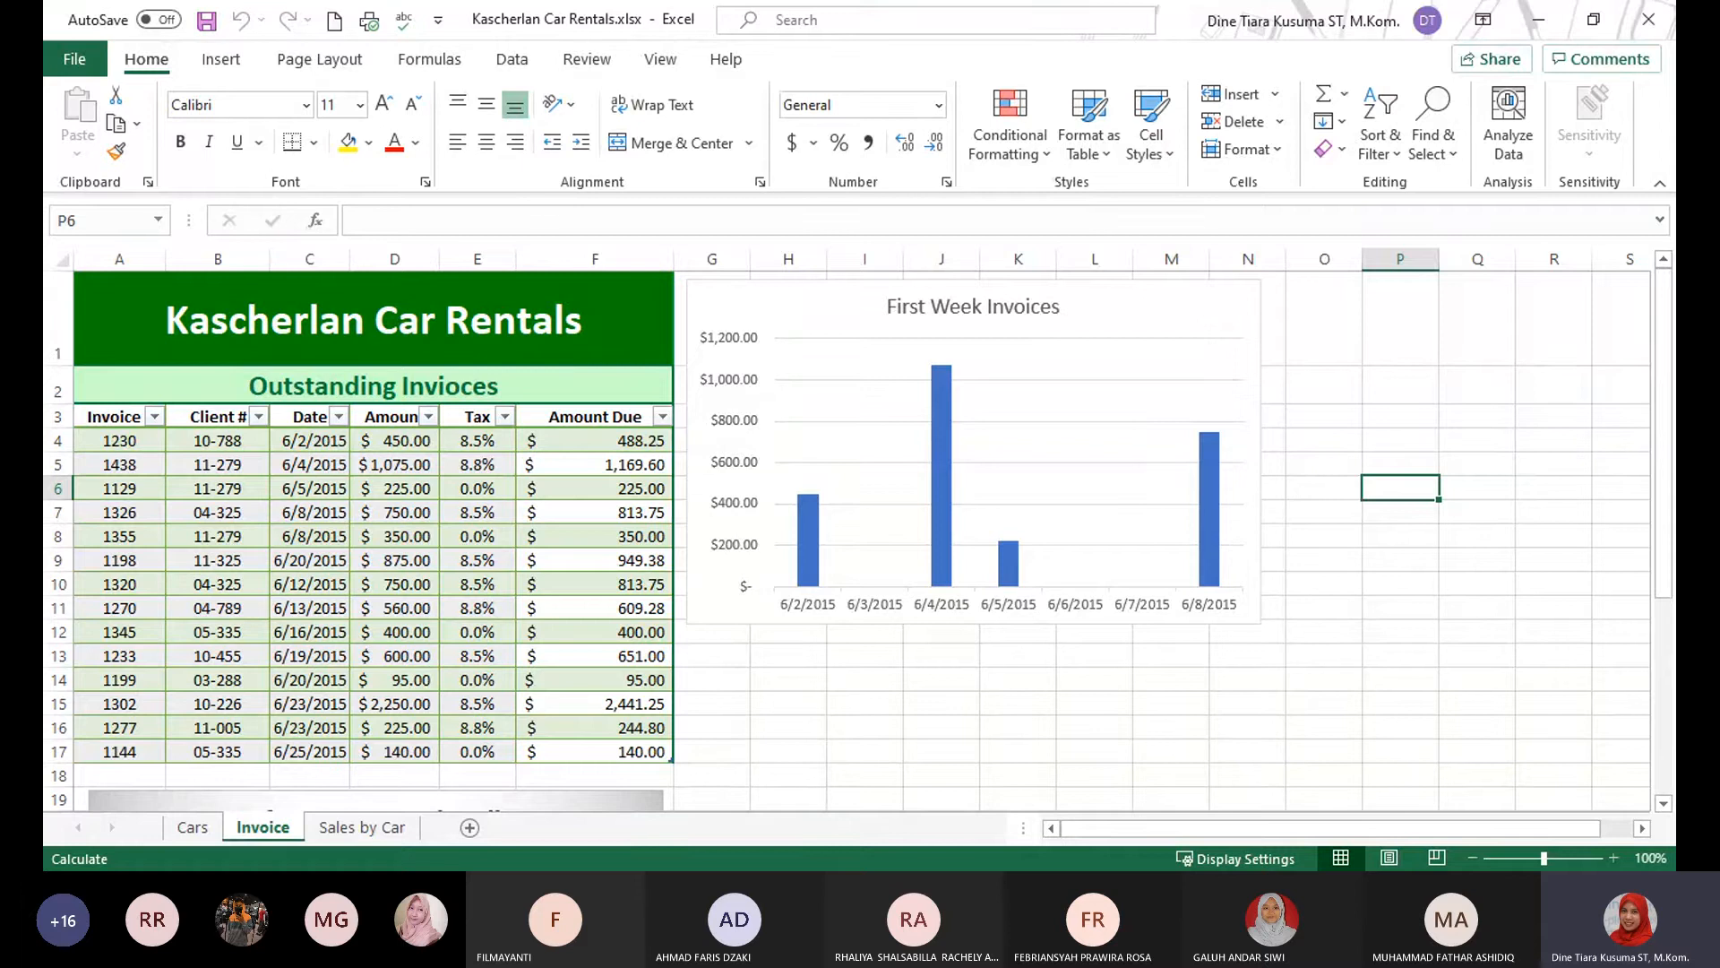
left_click(1013, 708)
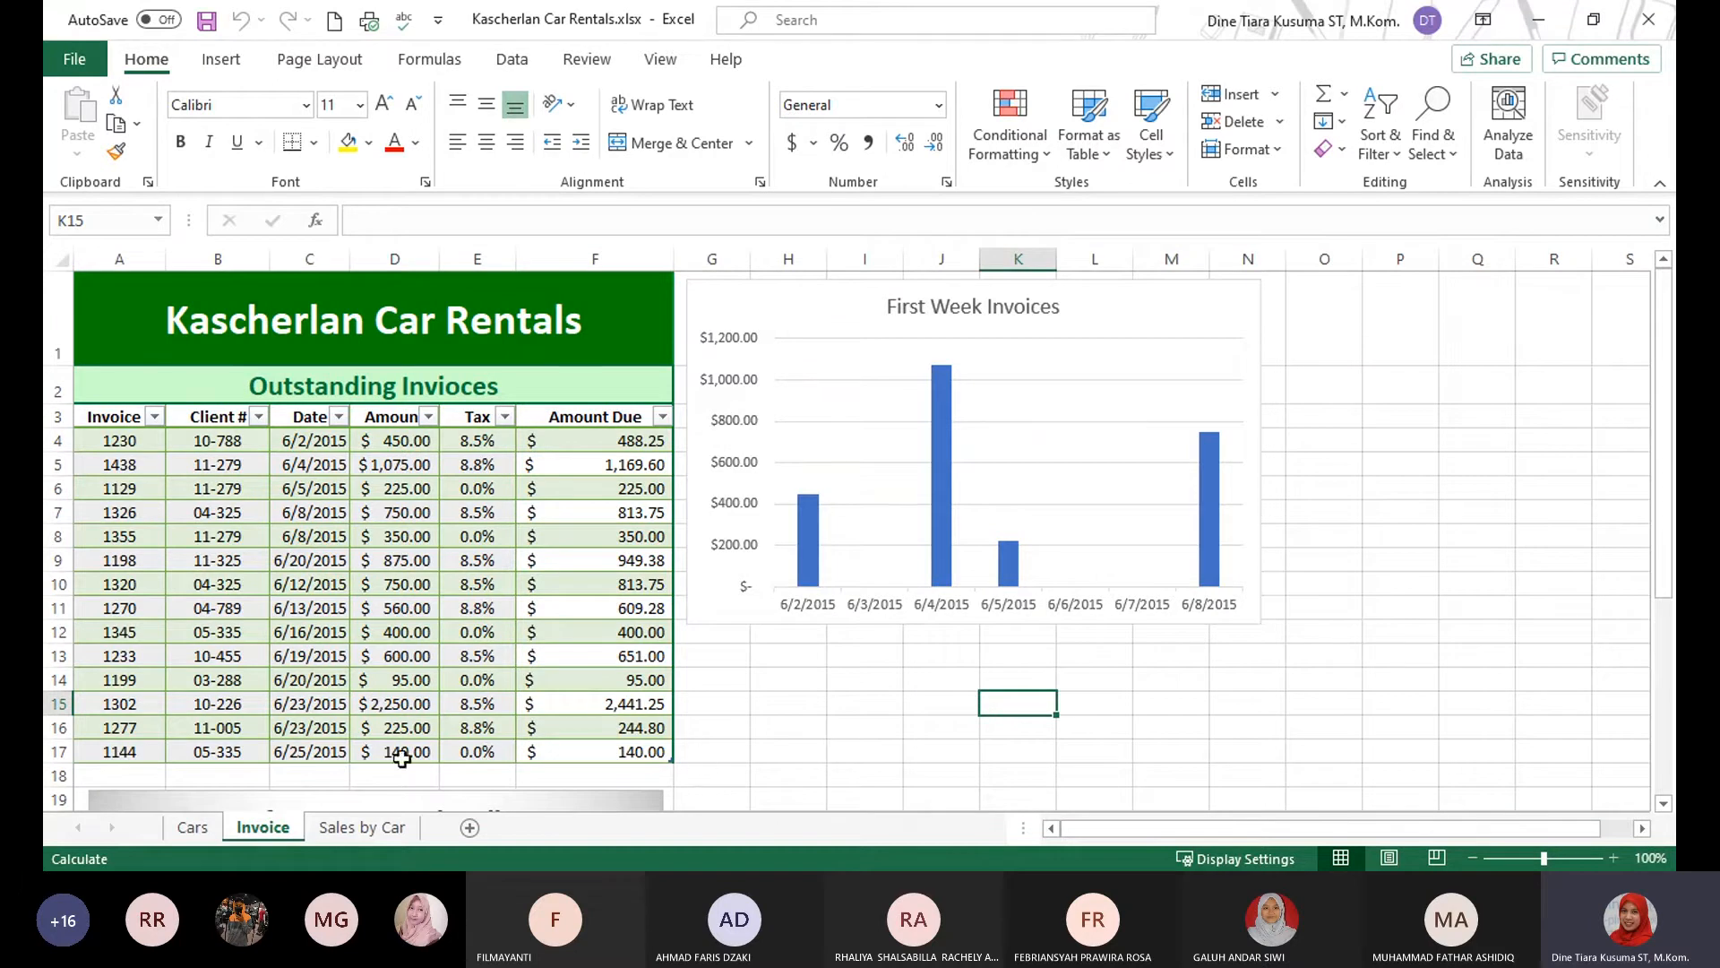
left_click(197, 829)
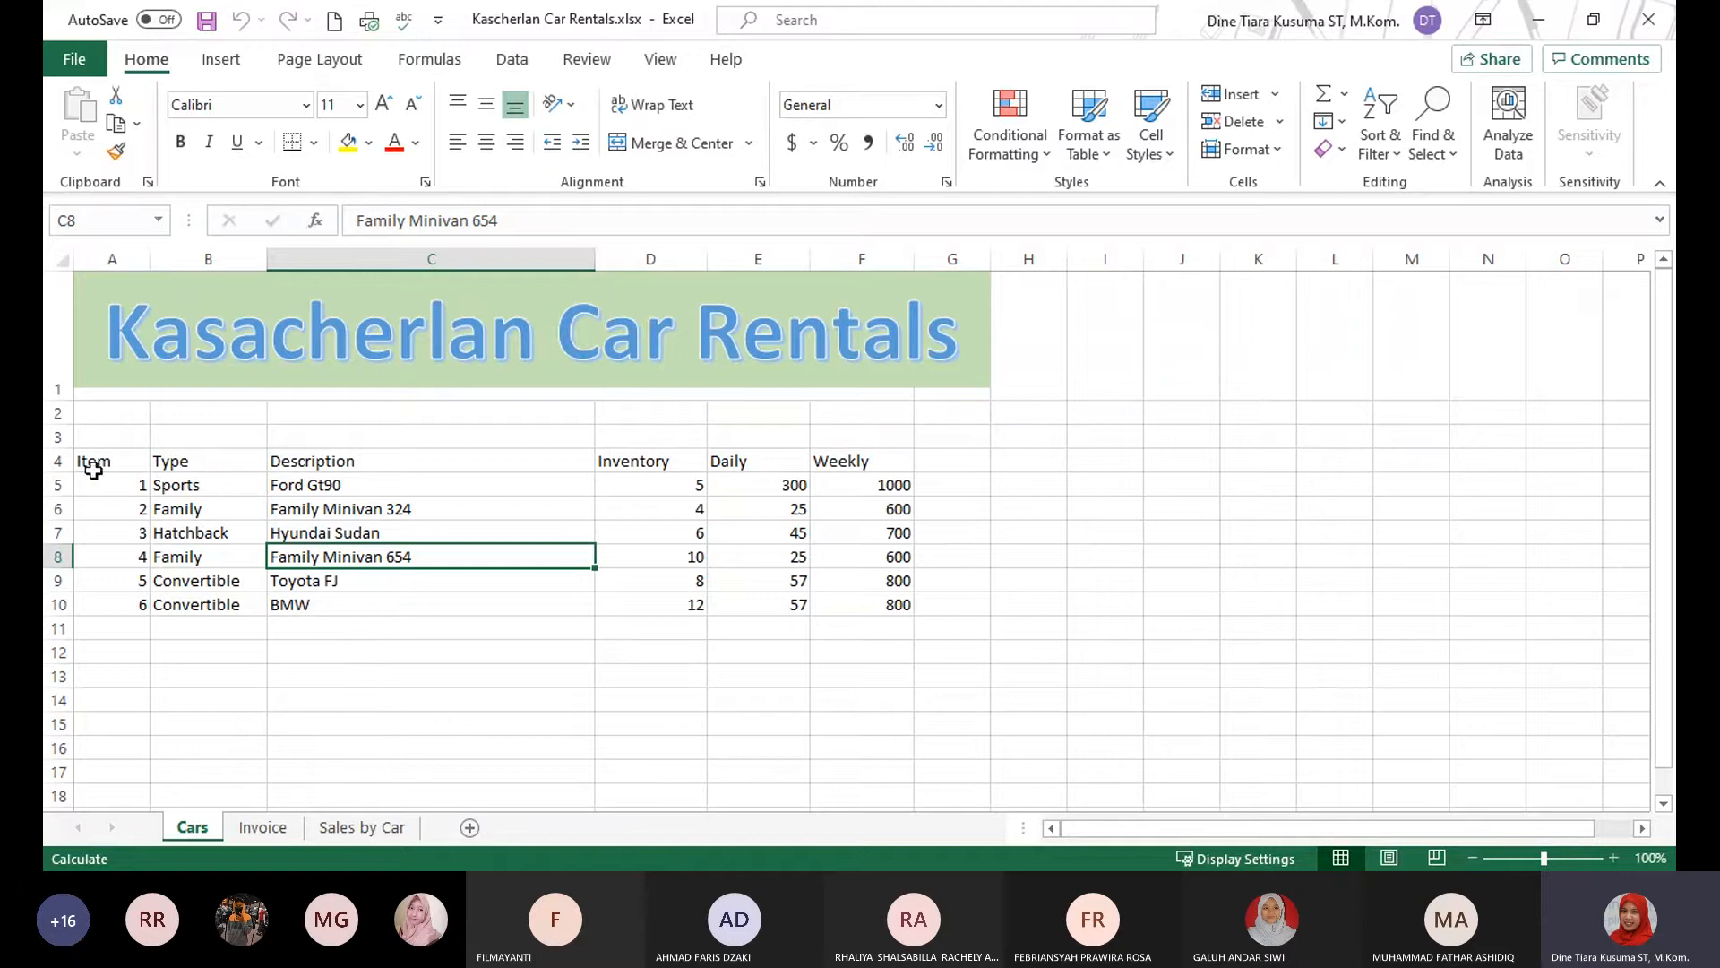
left_click(92, 629)
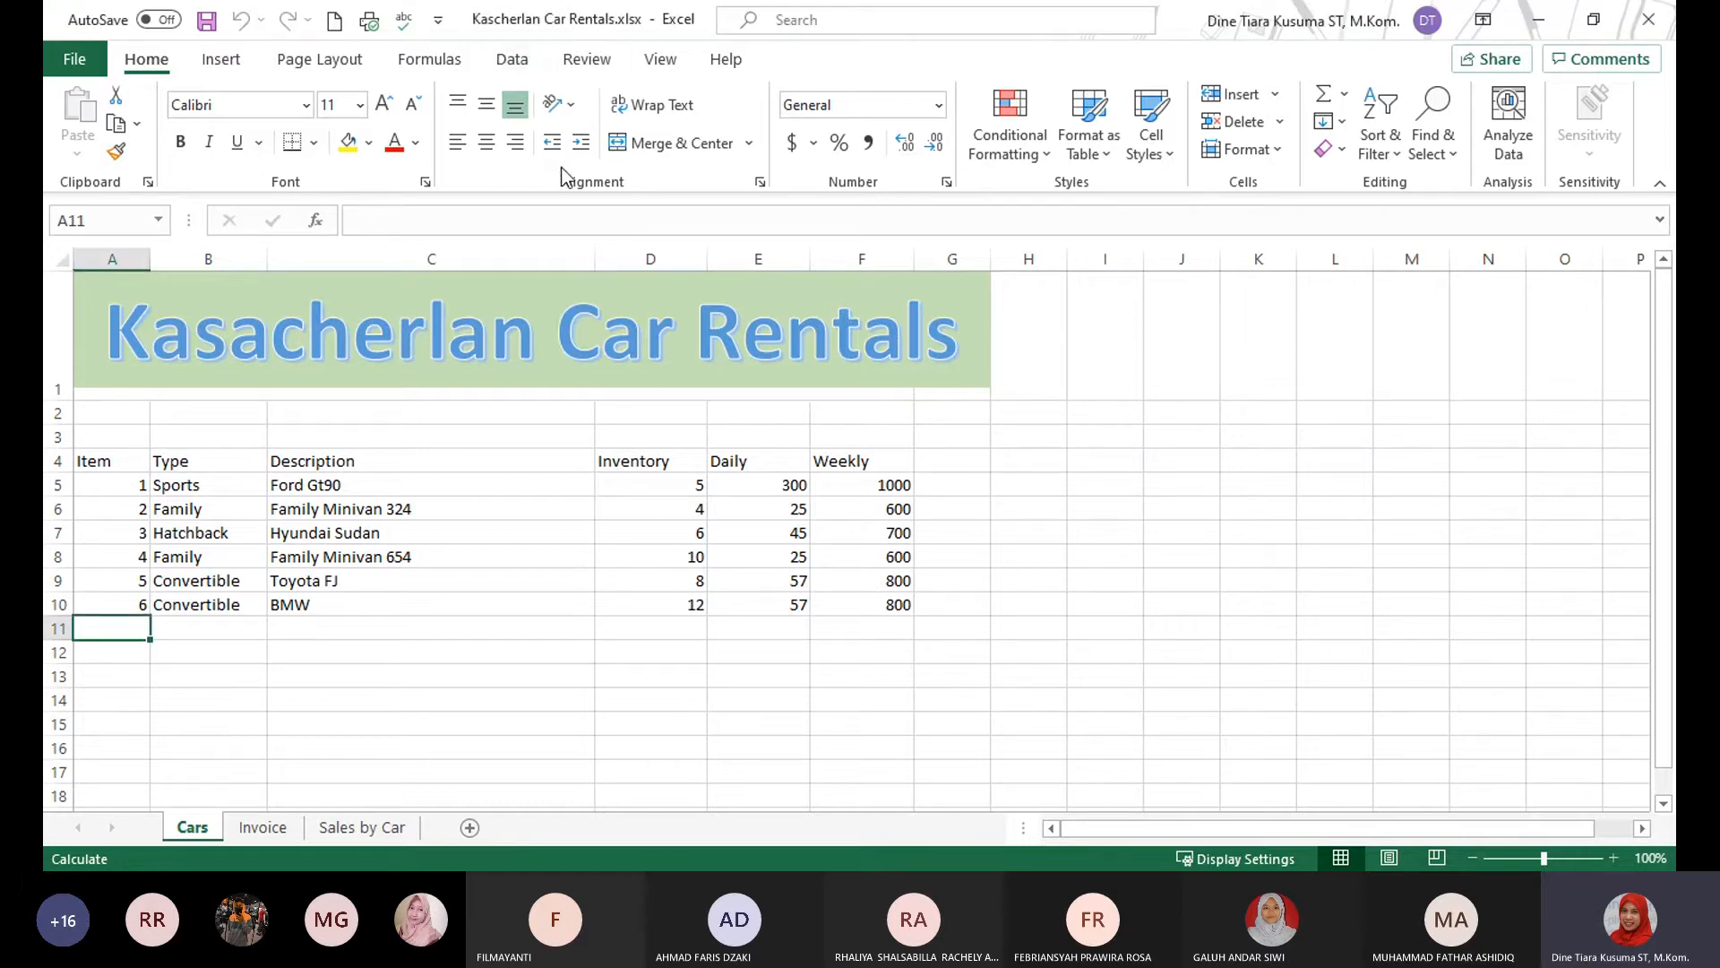
left_click(520, 63)
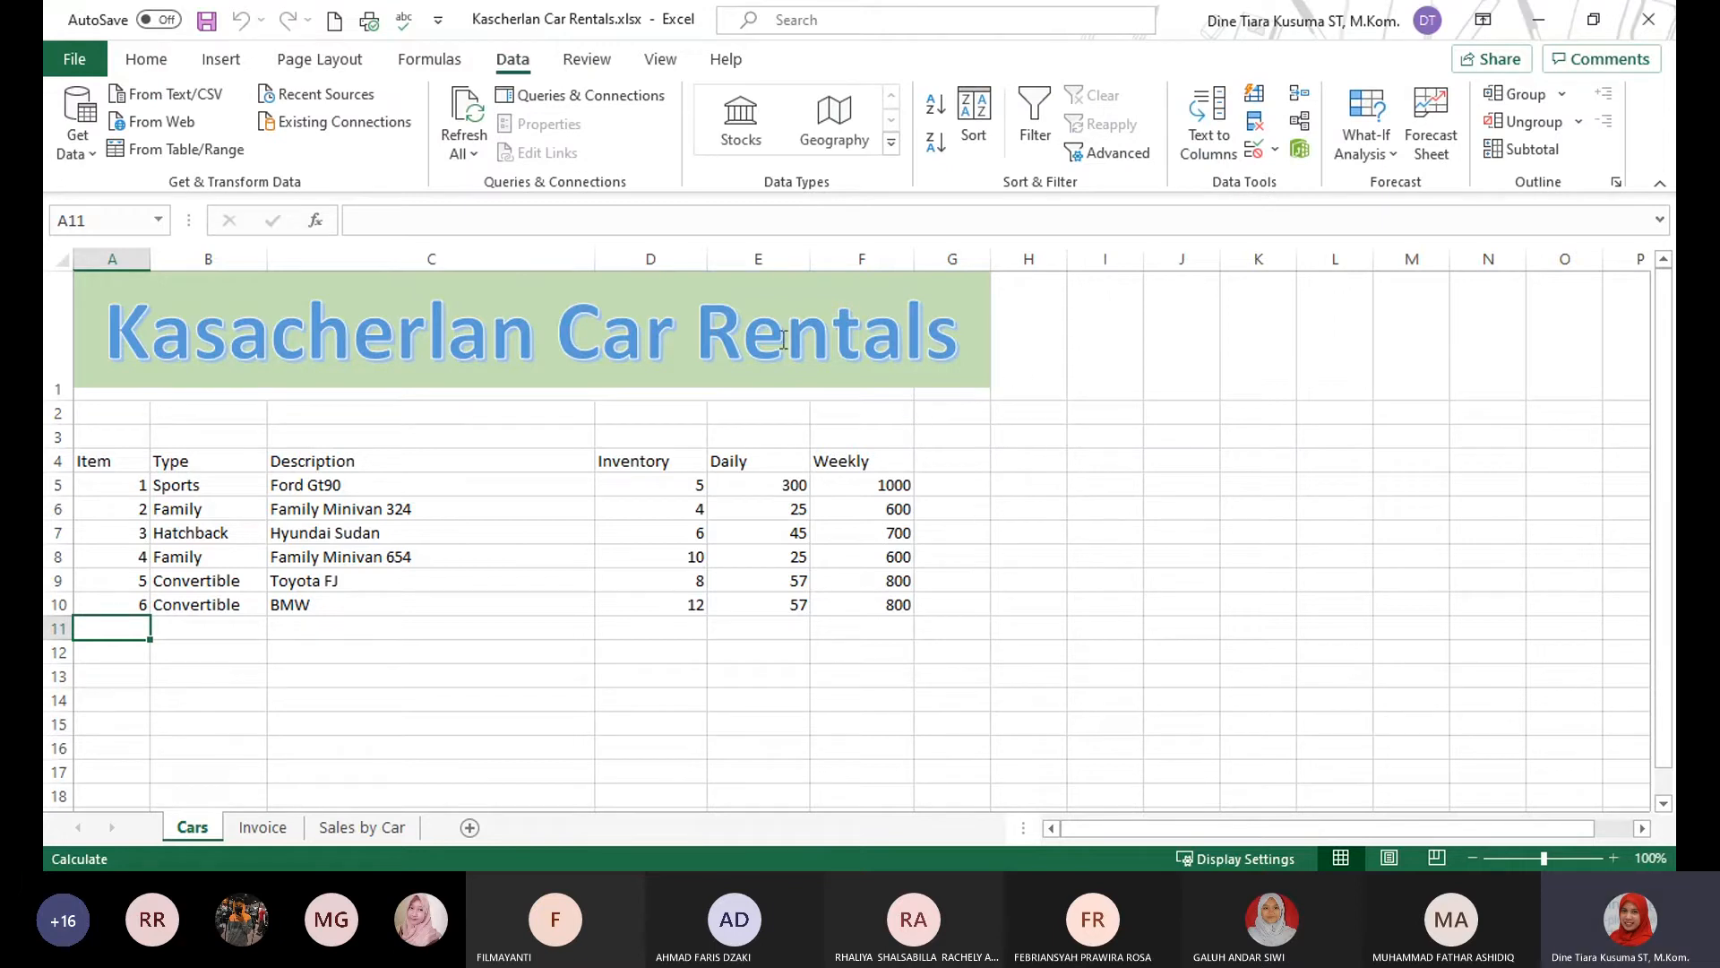
left_click(84, 154)
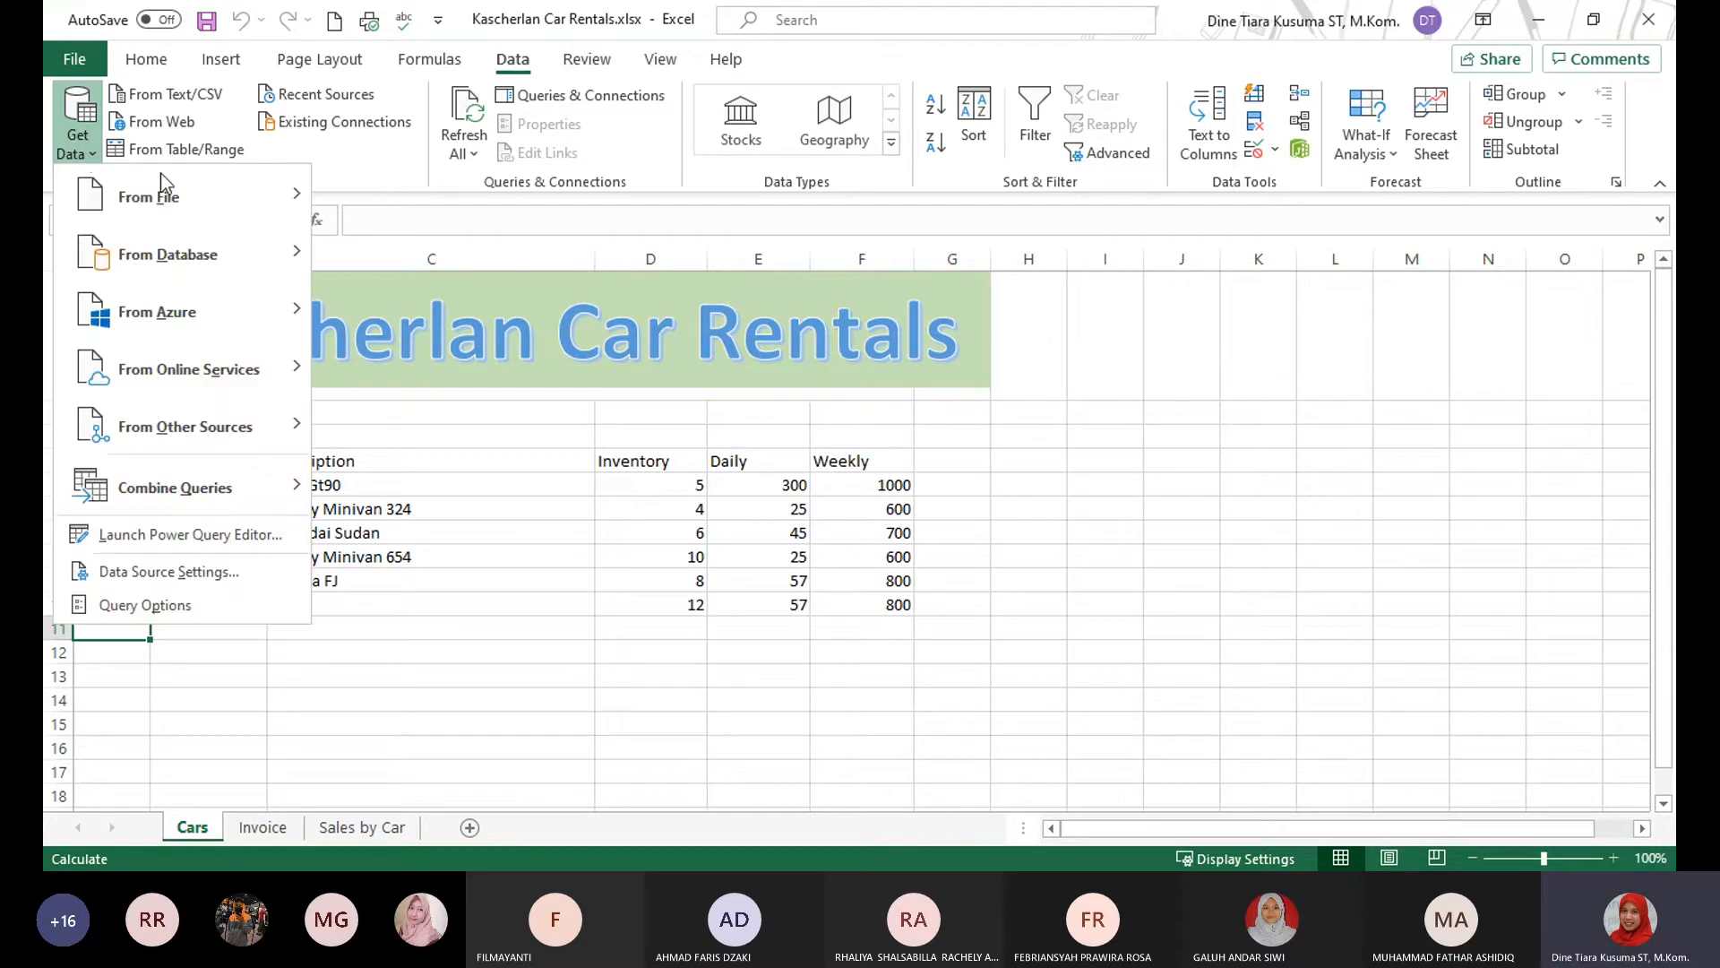
mouse_move(210, 201)
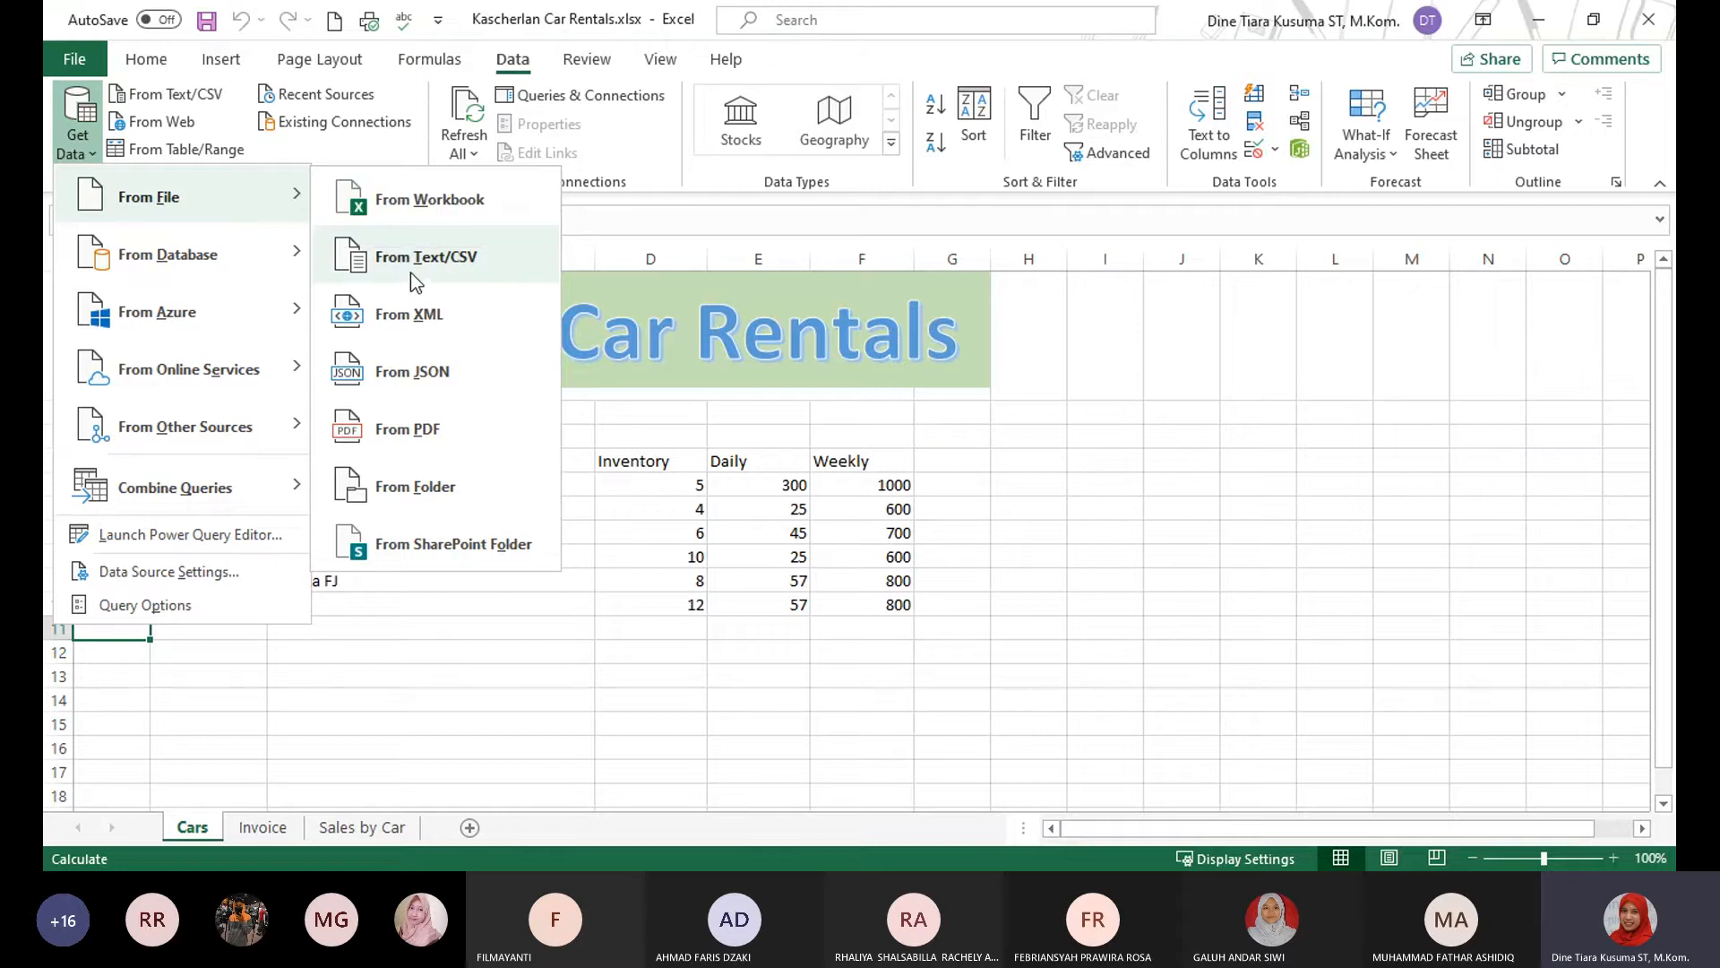
left_click(464, 267)
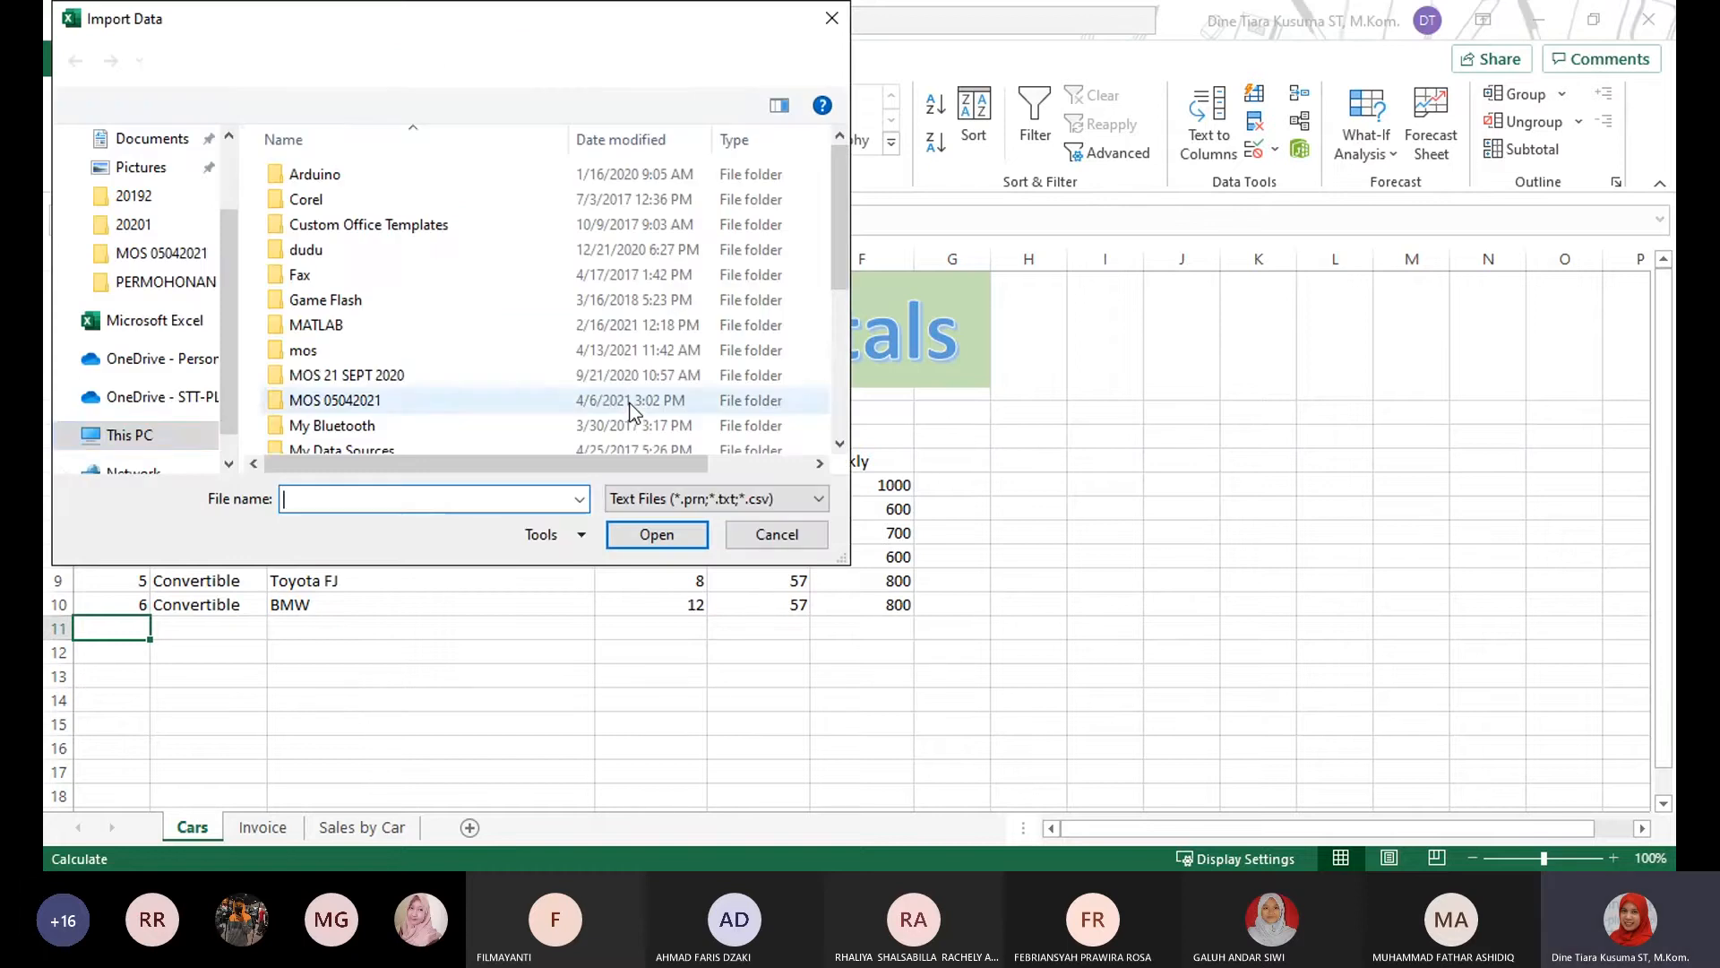
Browse to the MOS folder on the Data (D:) drive for the text file import.
scroll(231, 439, "down", 1)
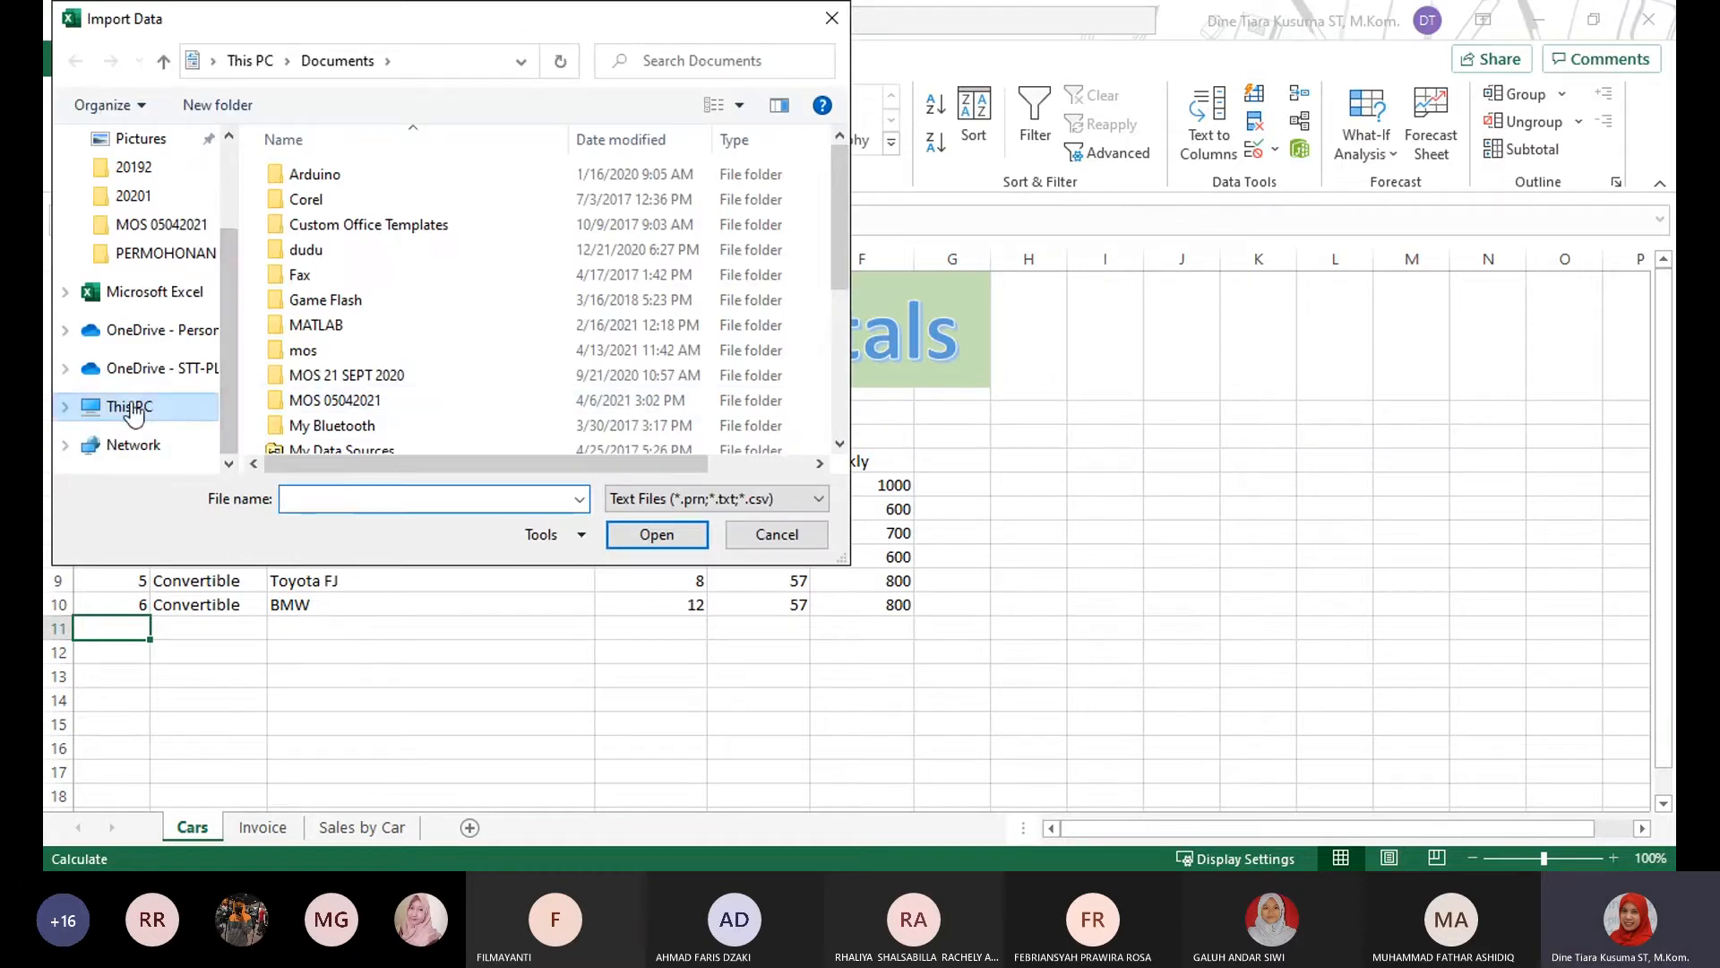
left_click(125, 406)
scroll(399, 344, "down", 4)
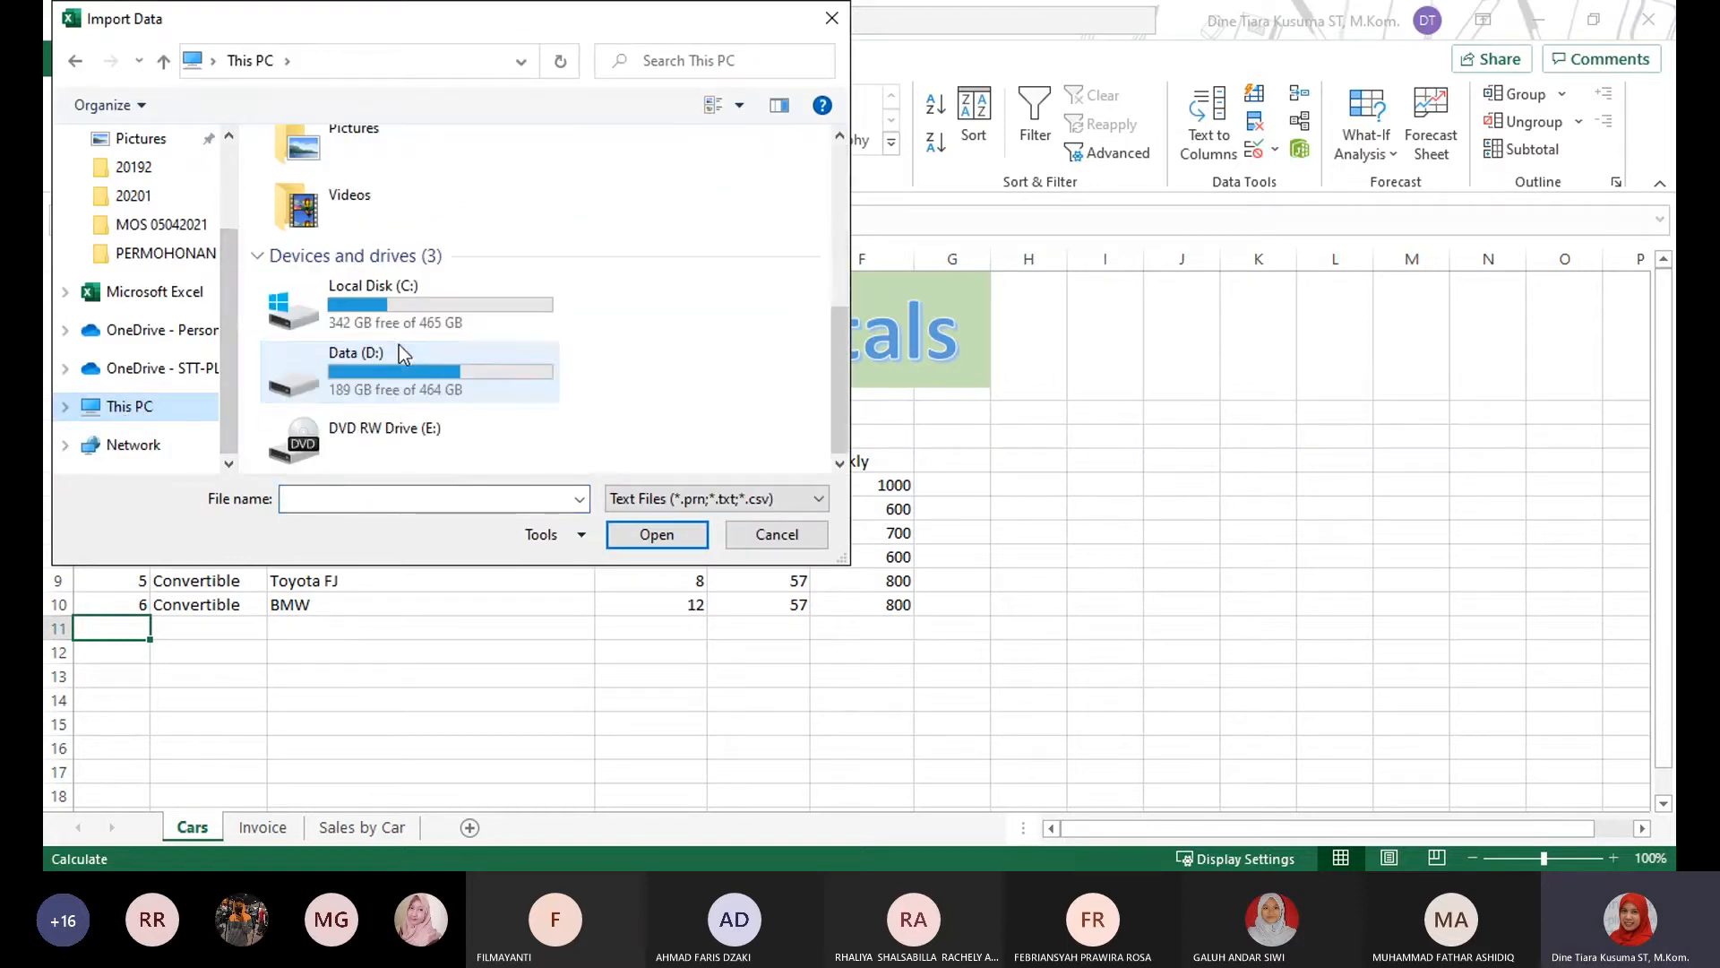
left_click(412, 368)
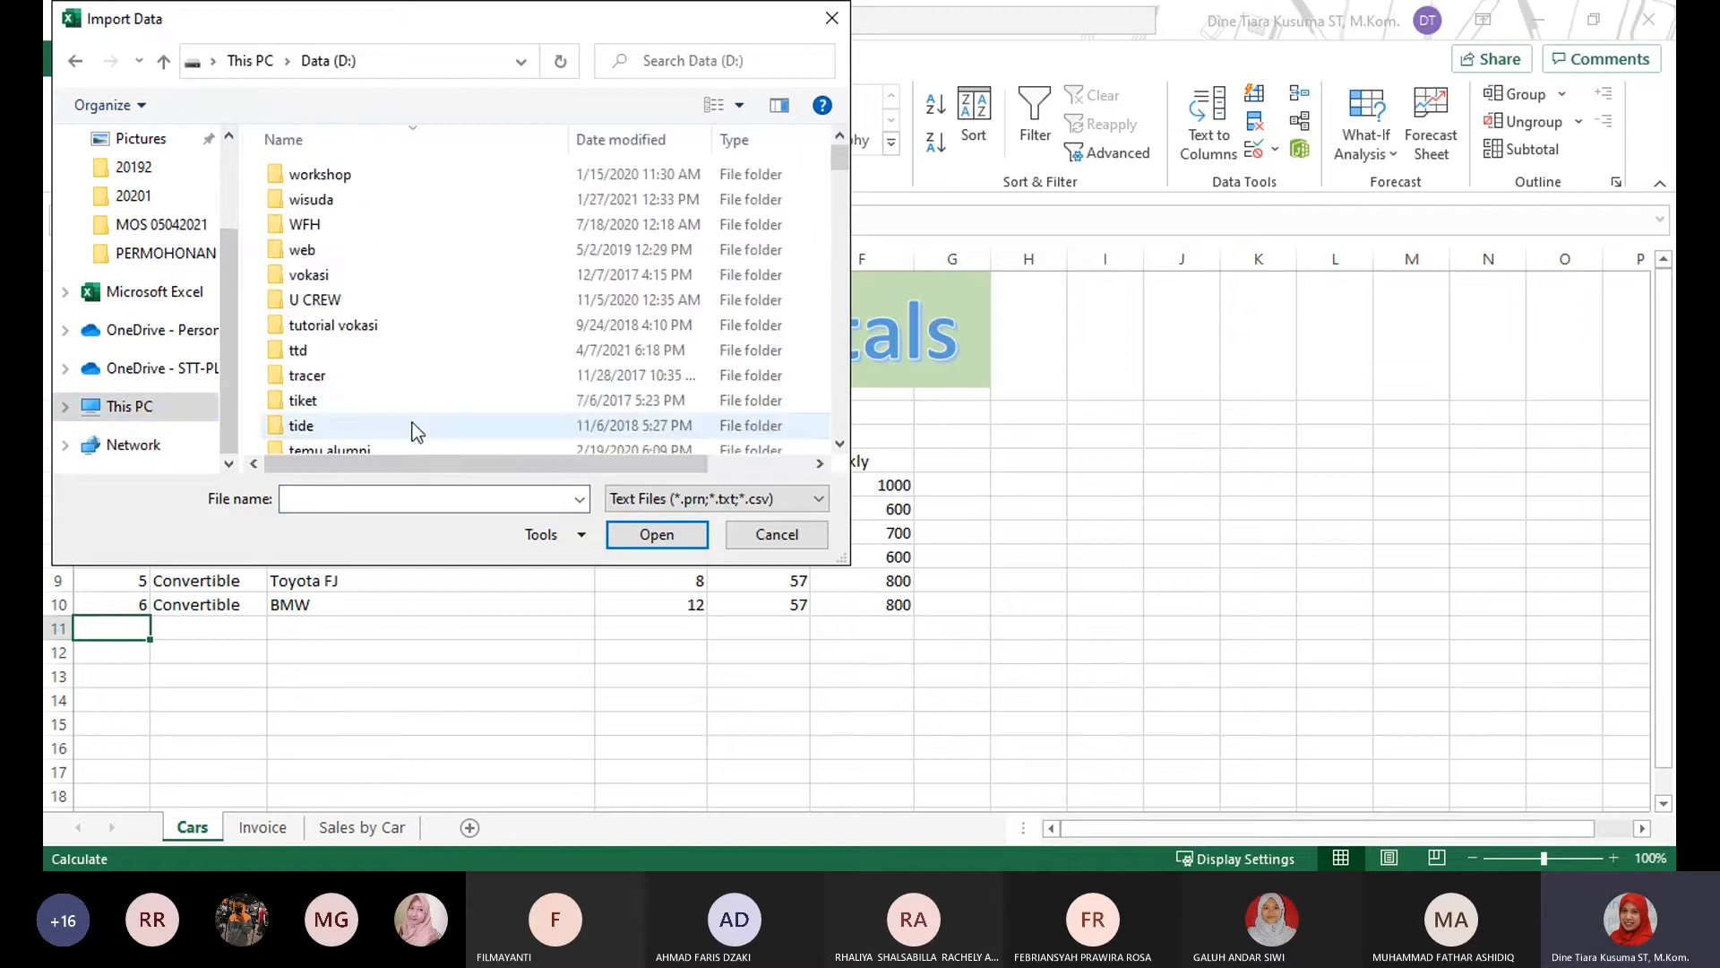
left_click(417, 396)
key("m")
key("m")
key("m")
key("m")
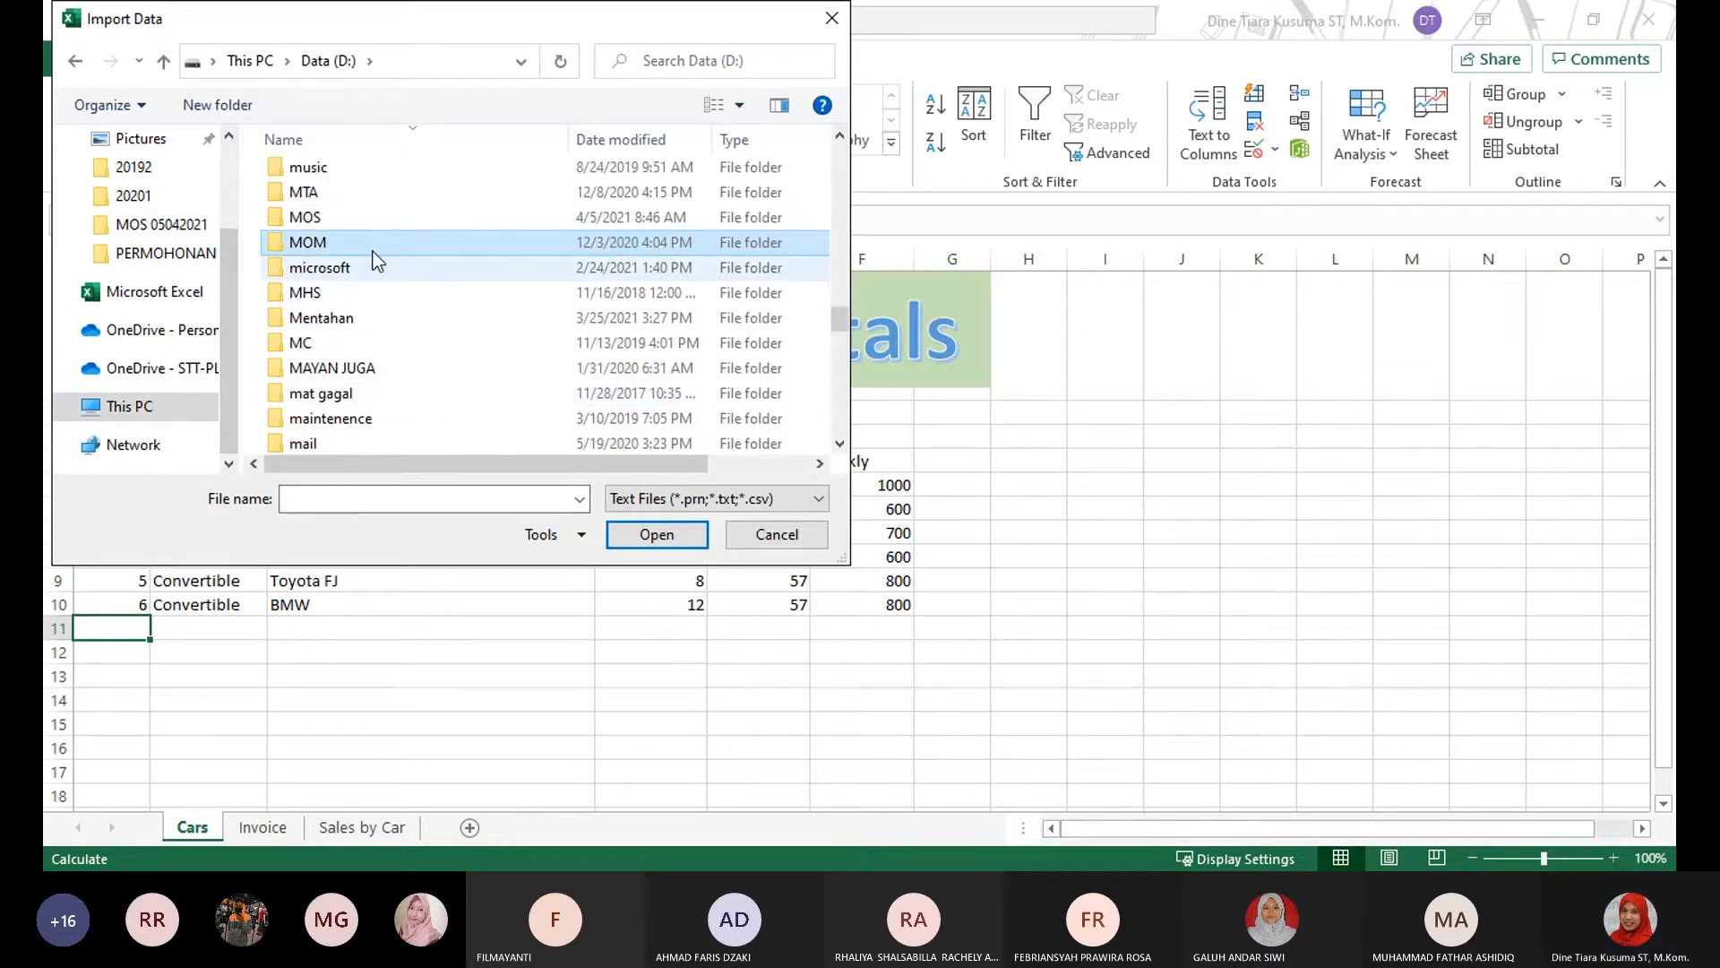
double_click(375, 216)
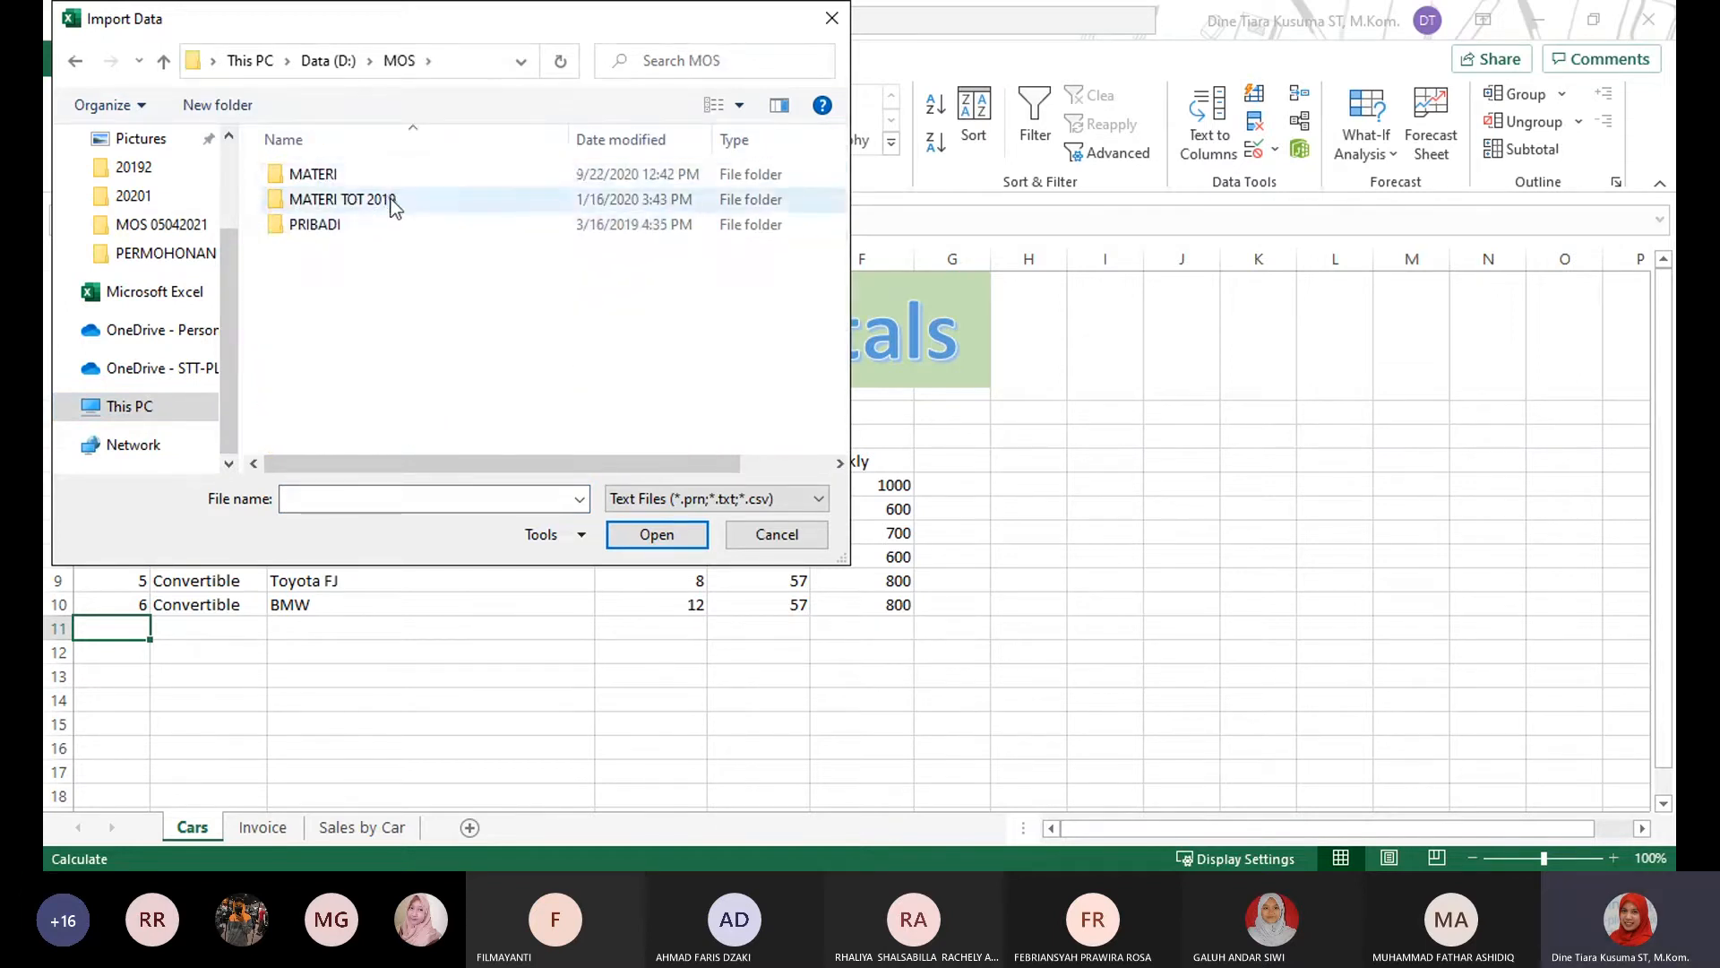
Choose More Cars.csv from MATERI, PELATIHAN MOS, 77-727 EXCEL Exam, Project 5 as the file to import.
double_click(396, 174)
double_click(406, 197)
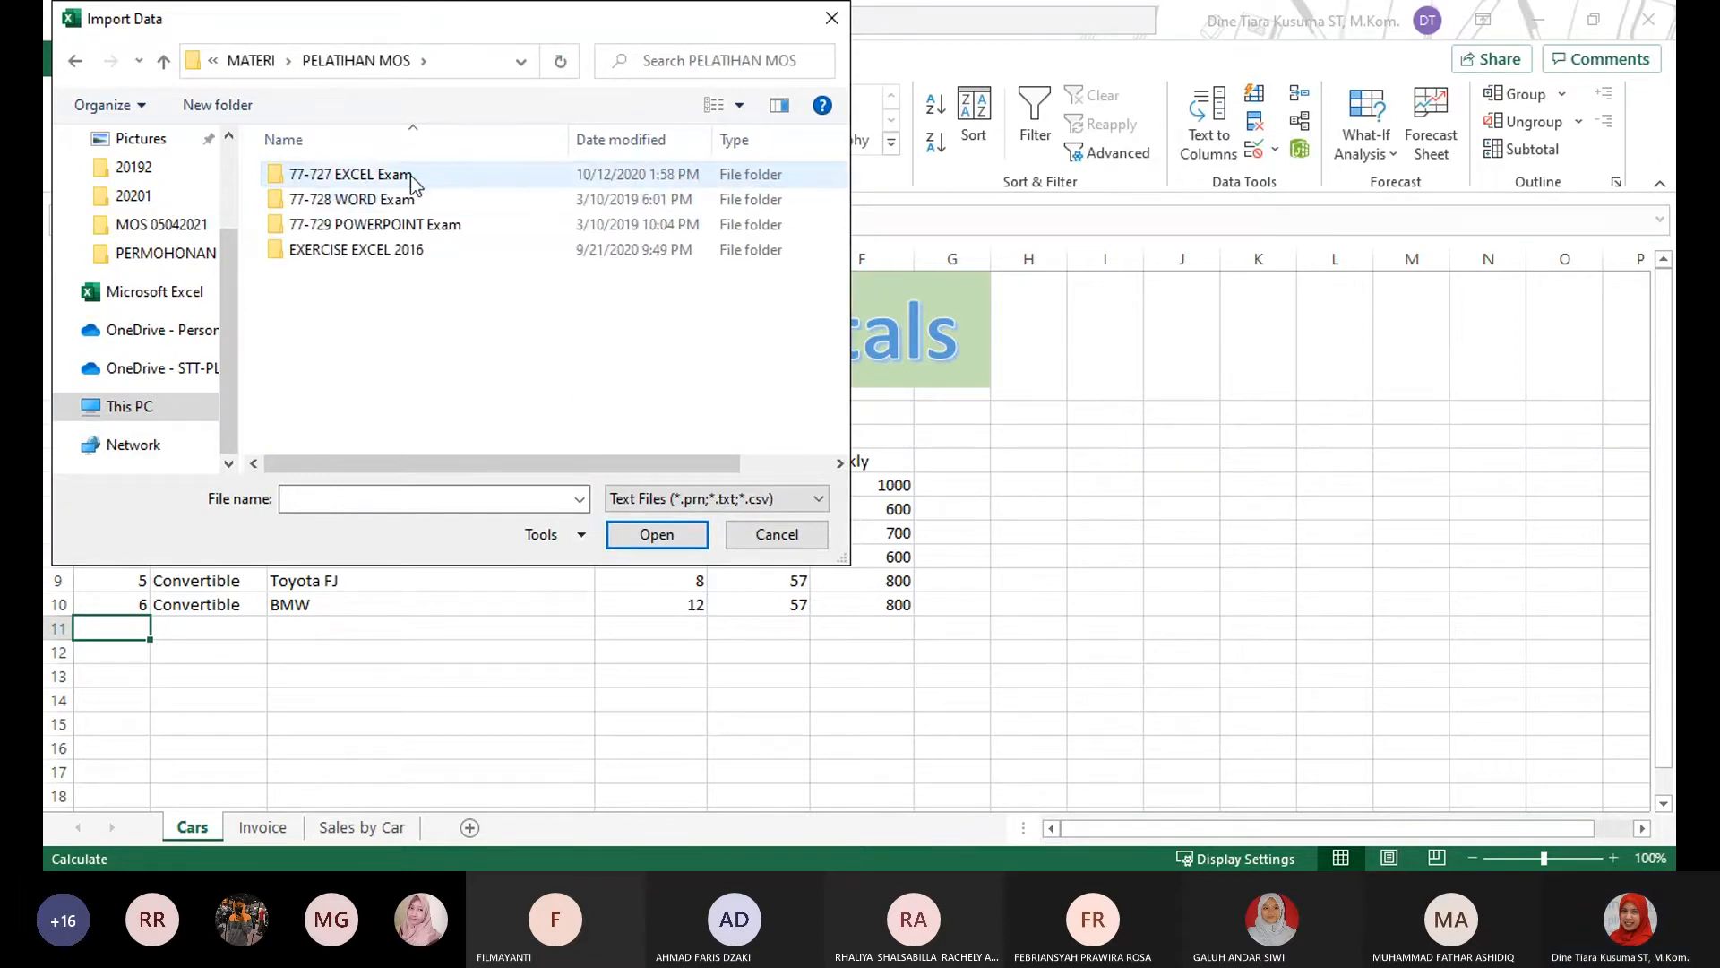
double_click(411, 175)
double_click(384, 176)
double_click(366, 277)
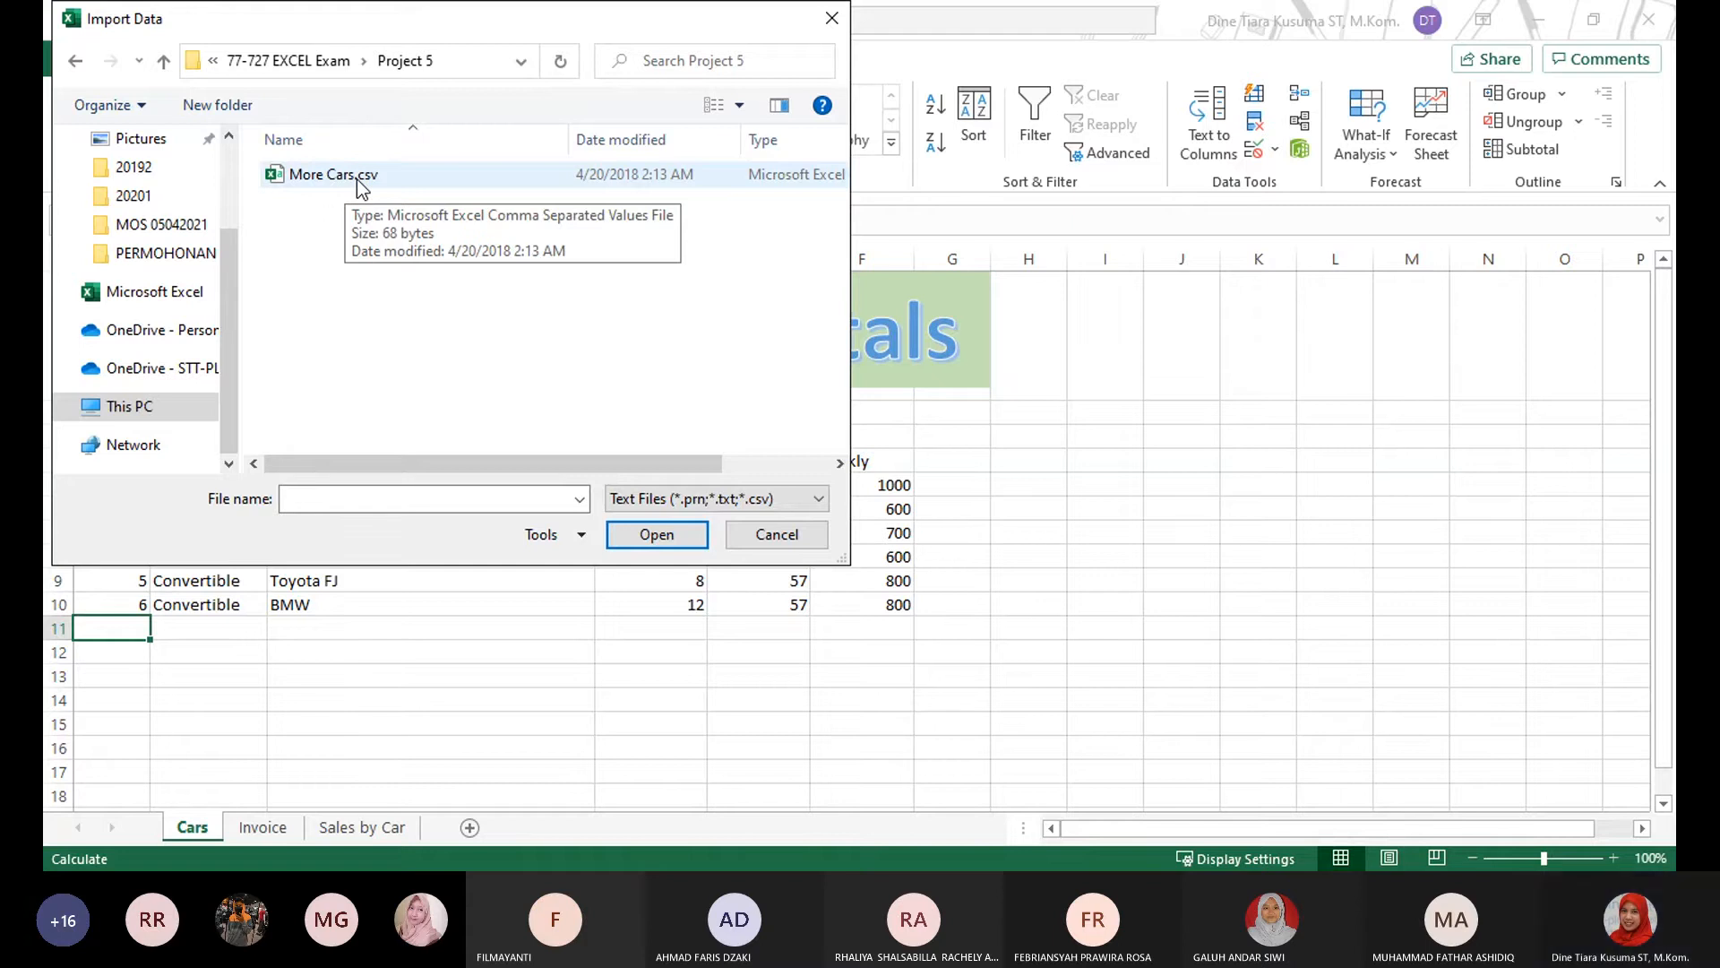
left_click(356, 179)
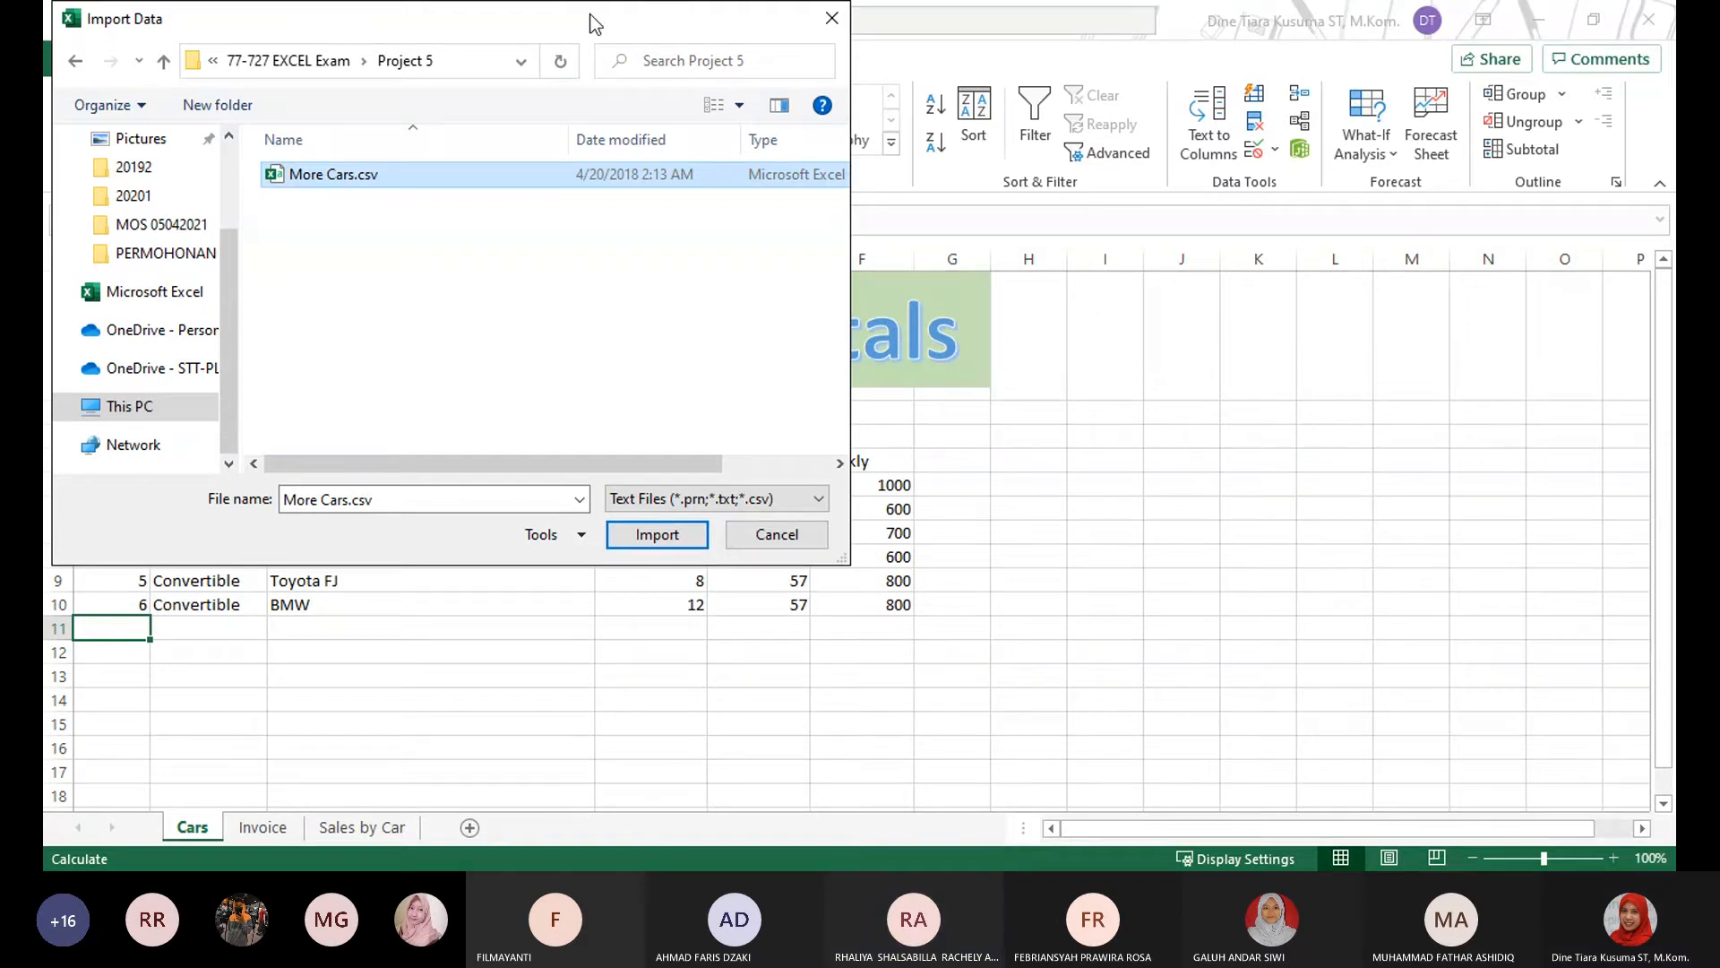
left_click_drag(592, 22, 1245, 209)
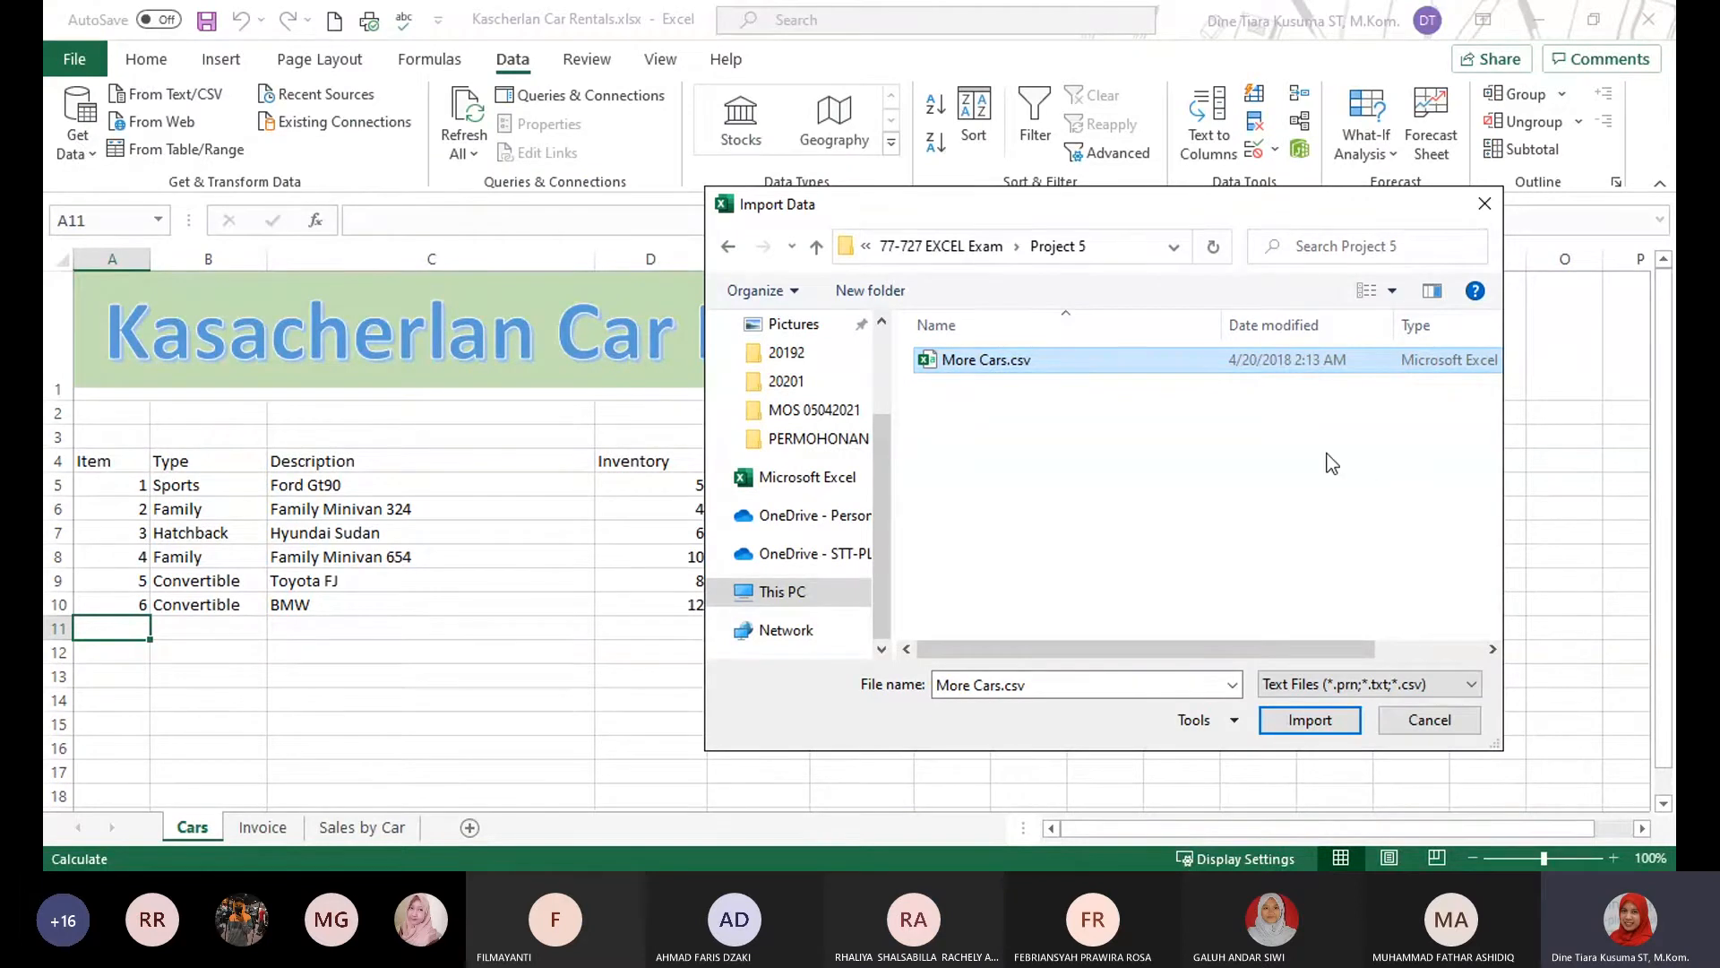
left_click(1283, 722)
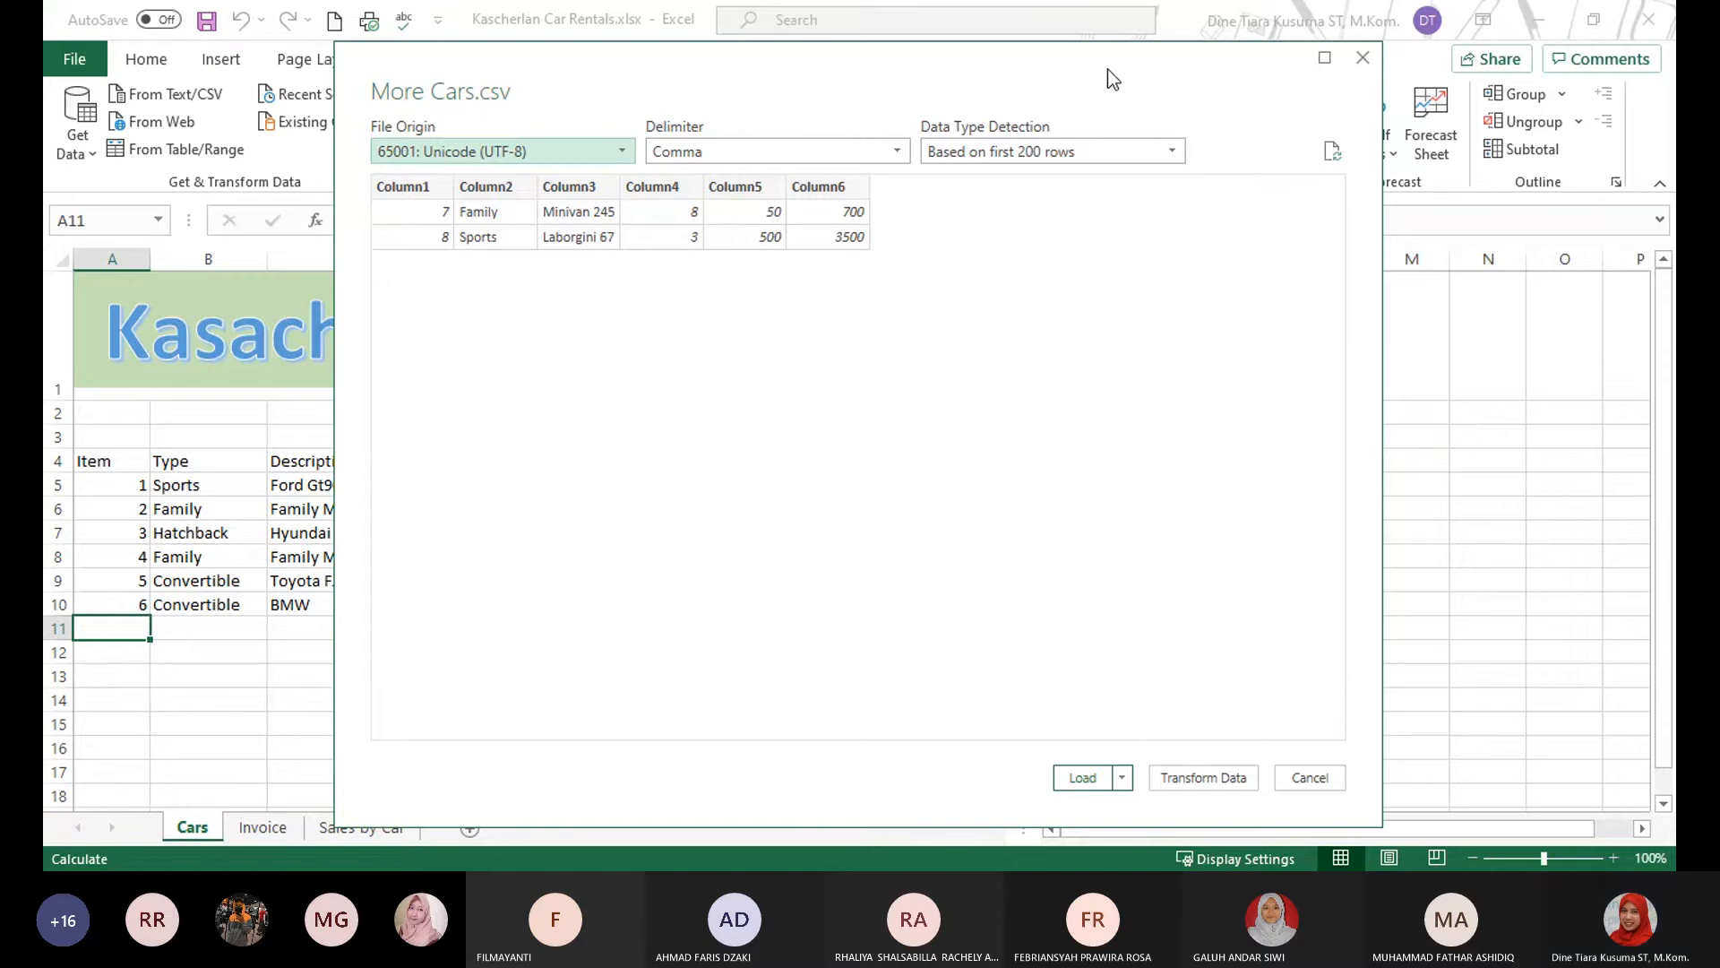
Load the More Cars data into the existing Cars worksheet as a table starting at cell A11, then dismiss the query list.
left_click_drag(1113, 78, 1045, 54)
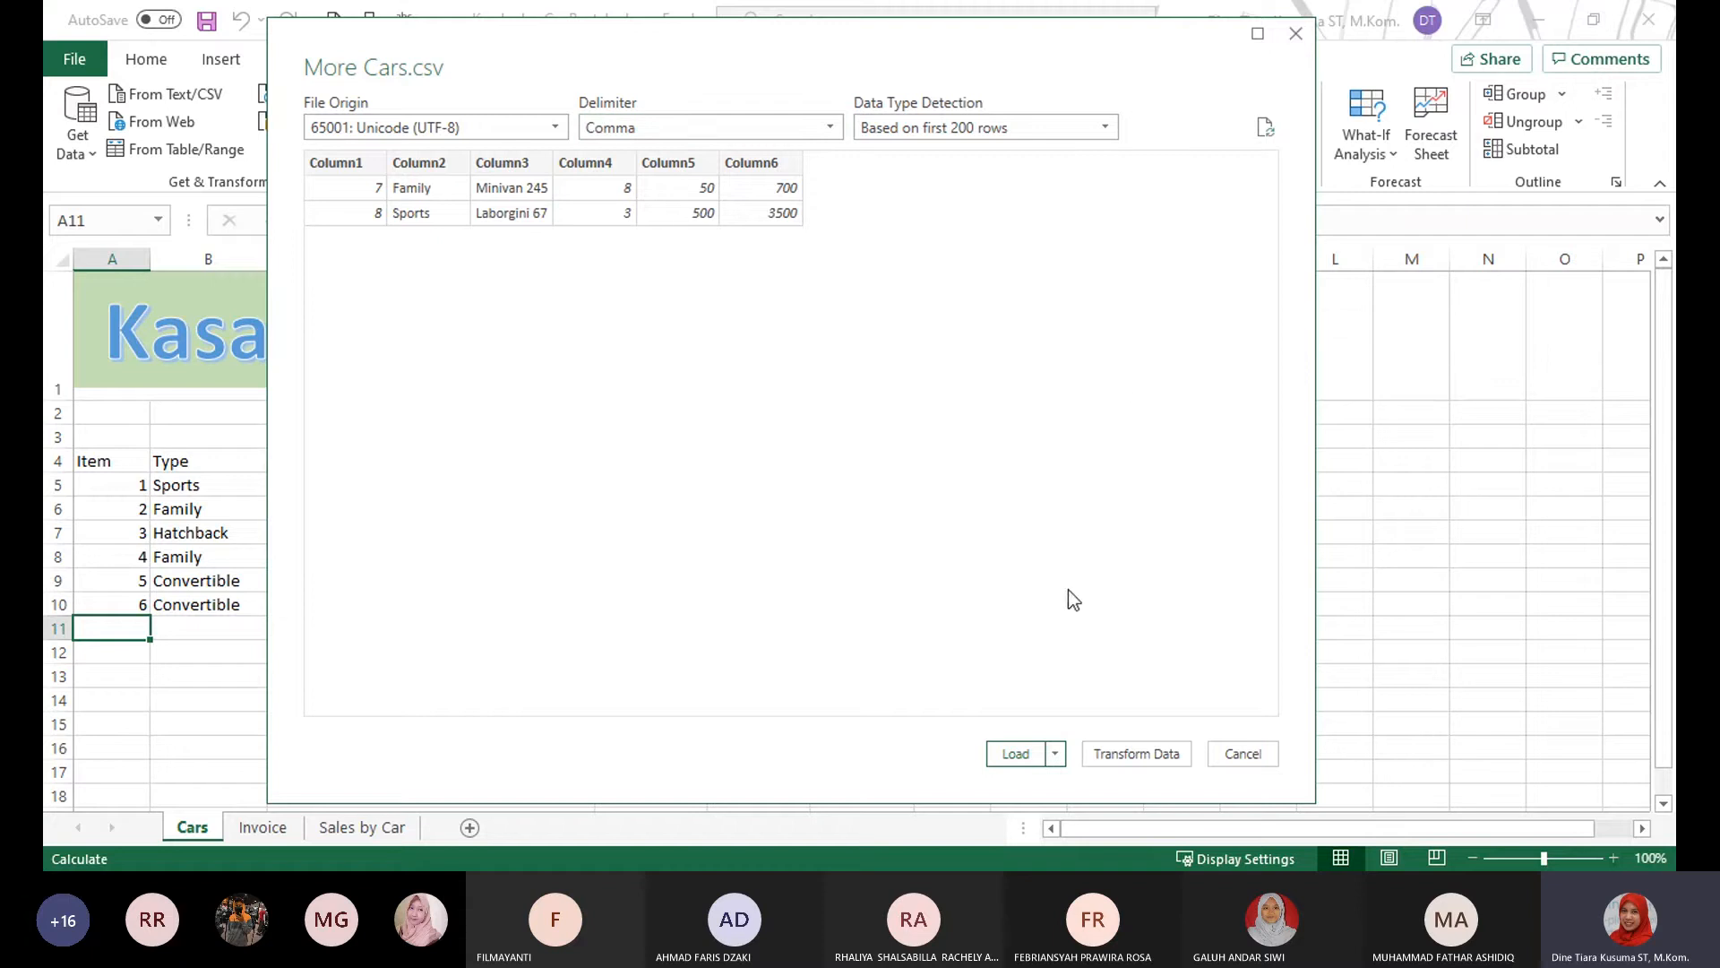
left_click(1055, 753)
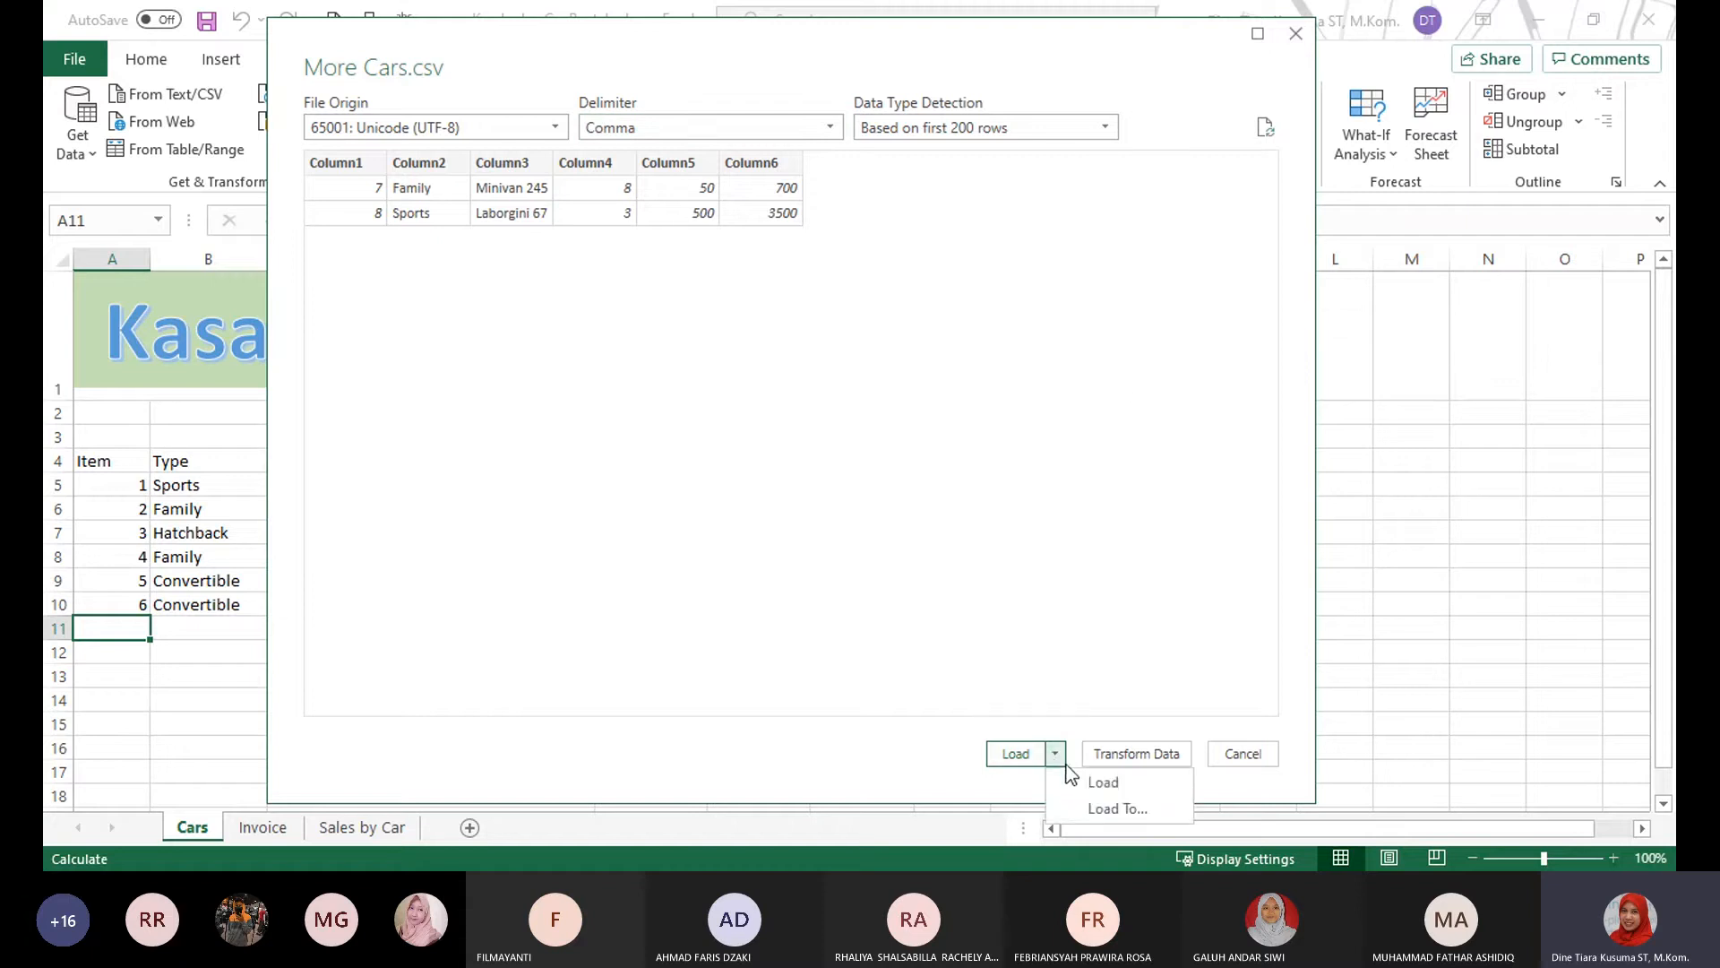
left_click(1086, 811)
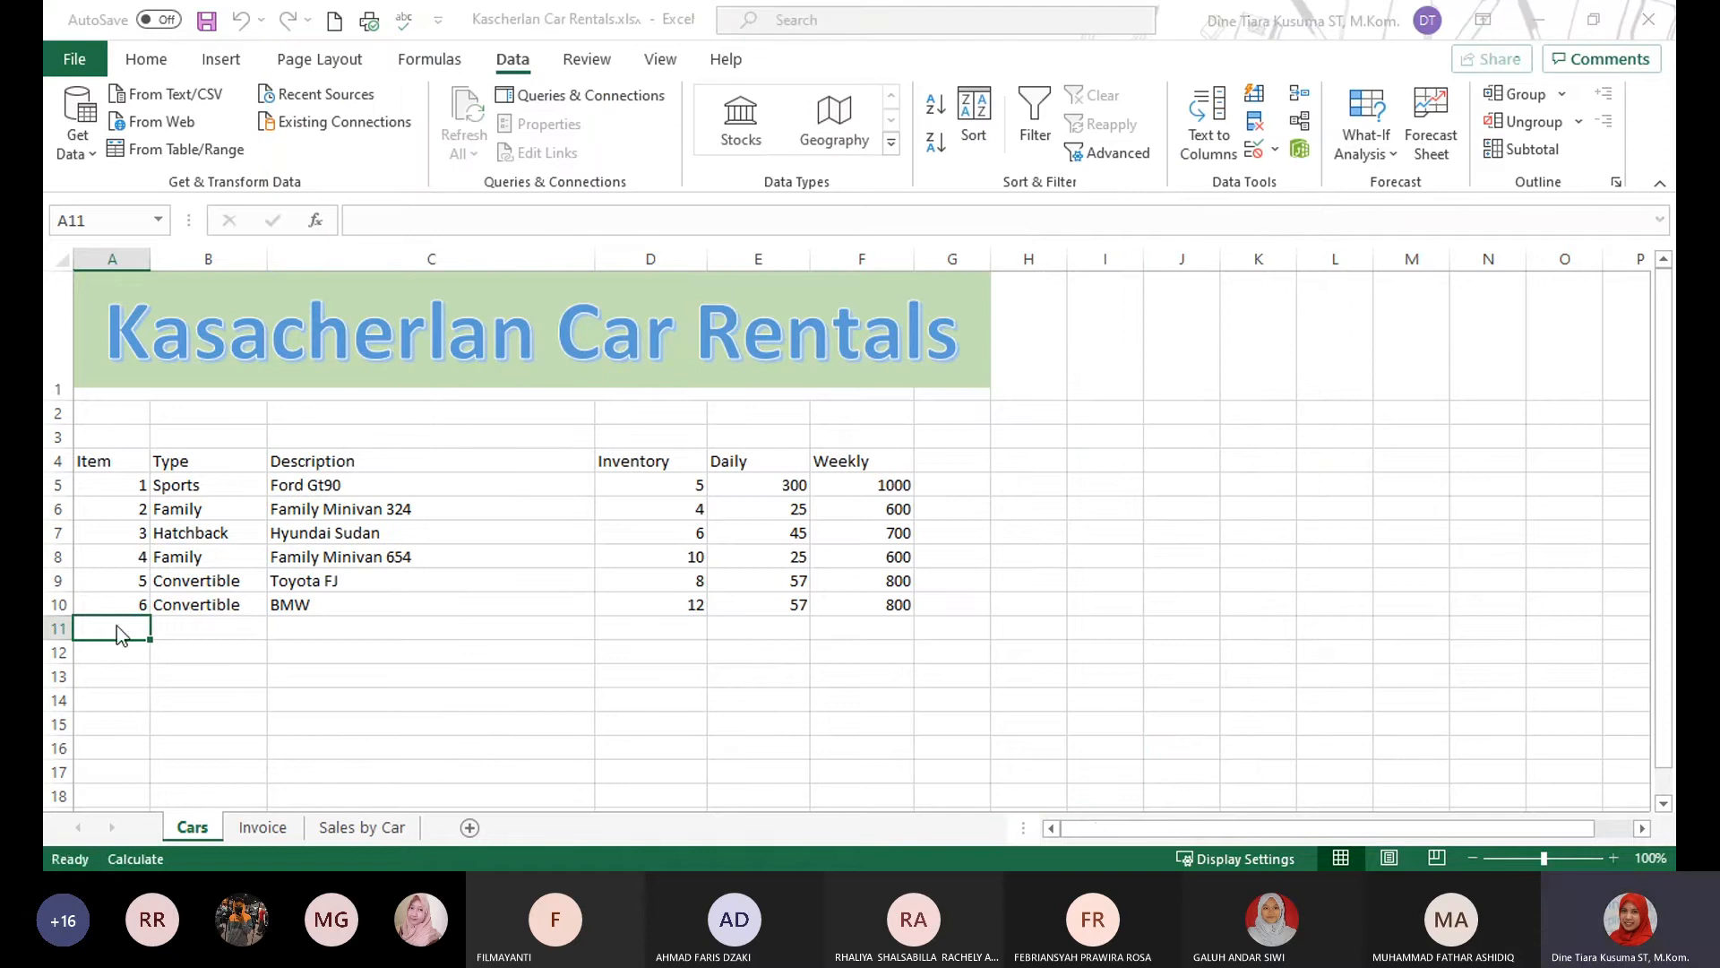
left_click(1055, 519)
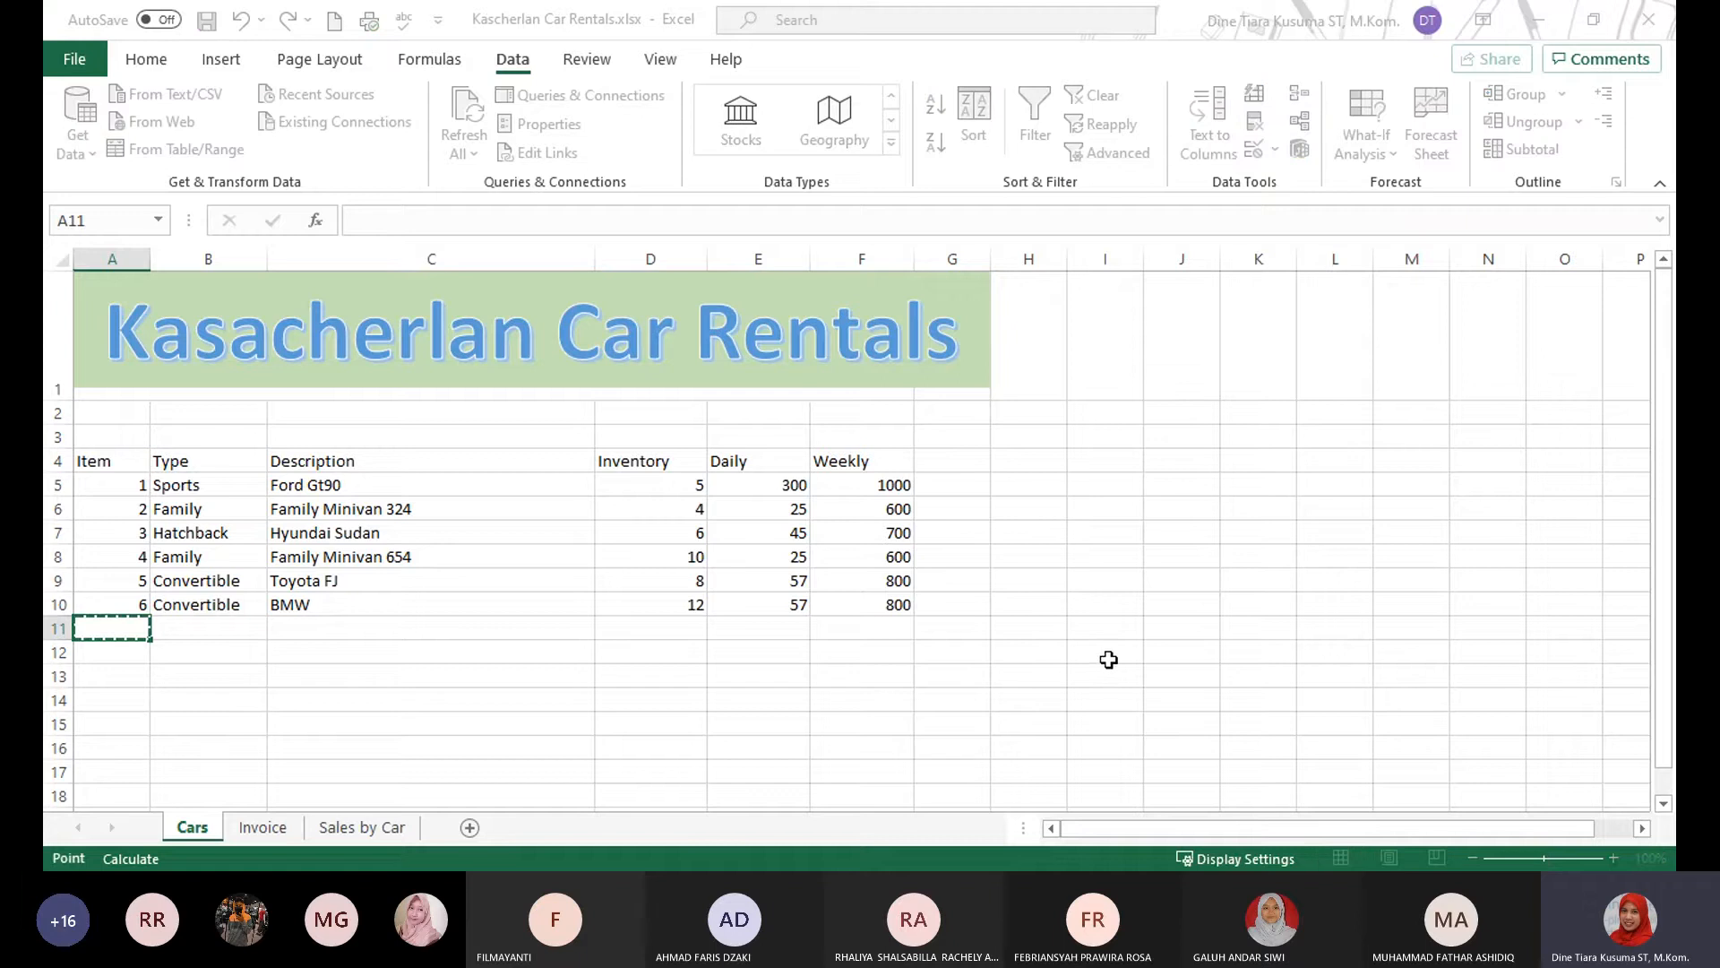
left_click(1218, 616)
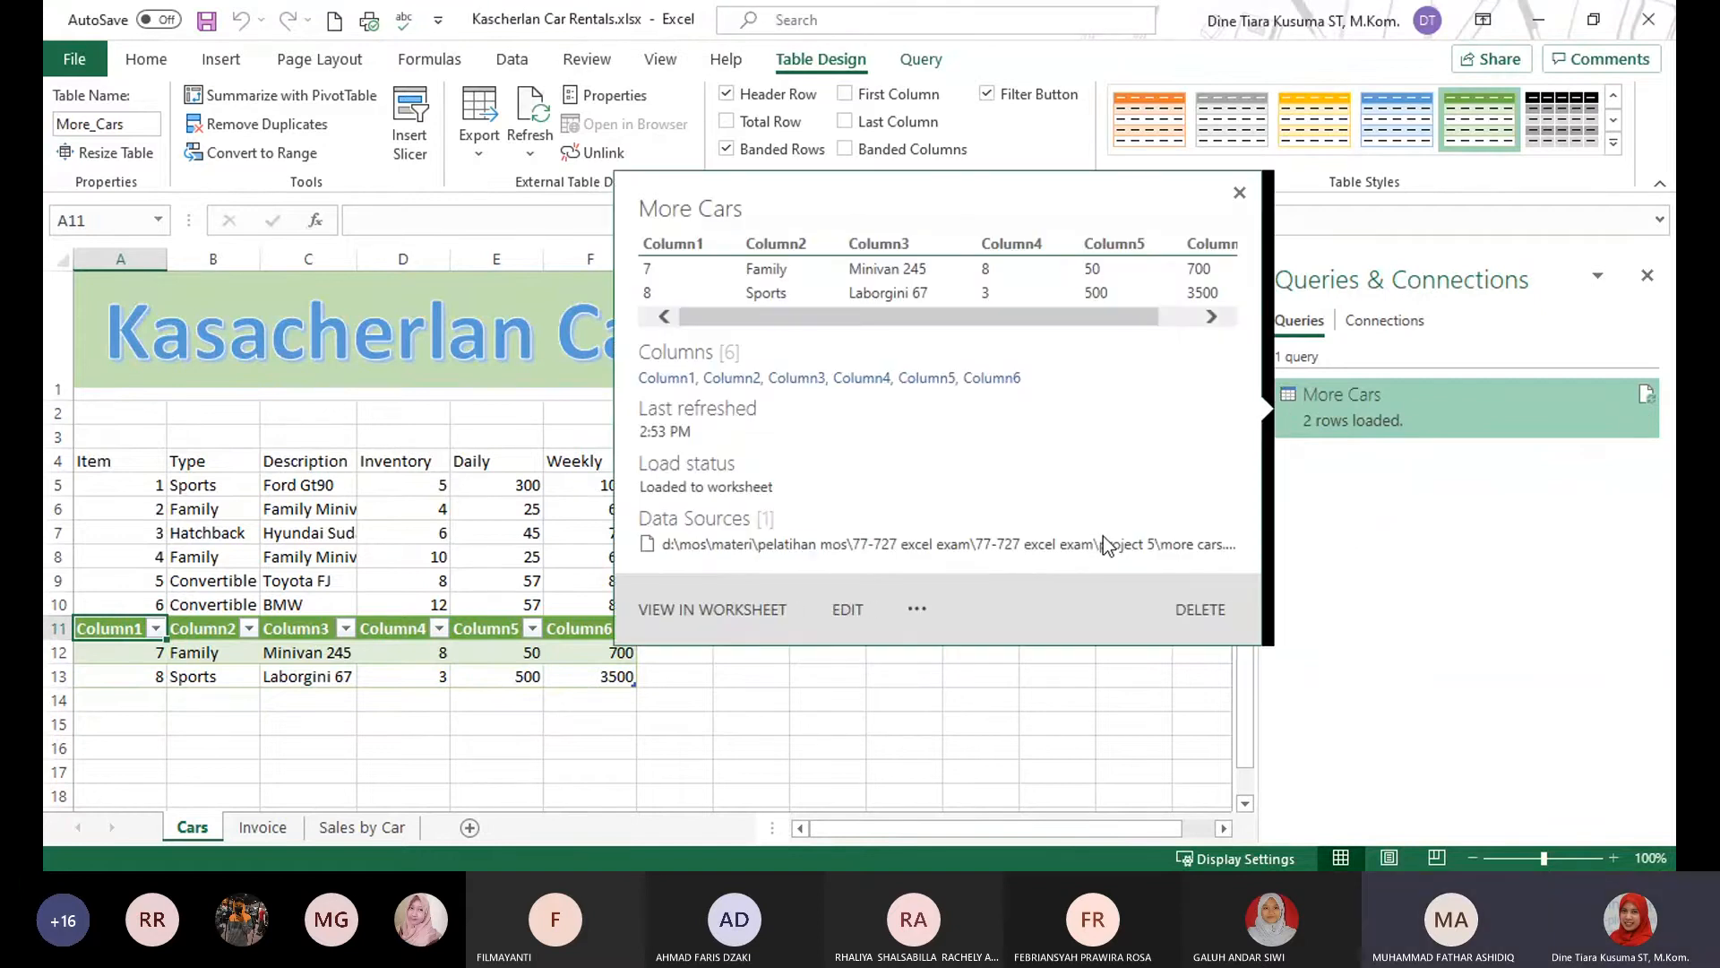
left_click(827, 748)
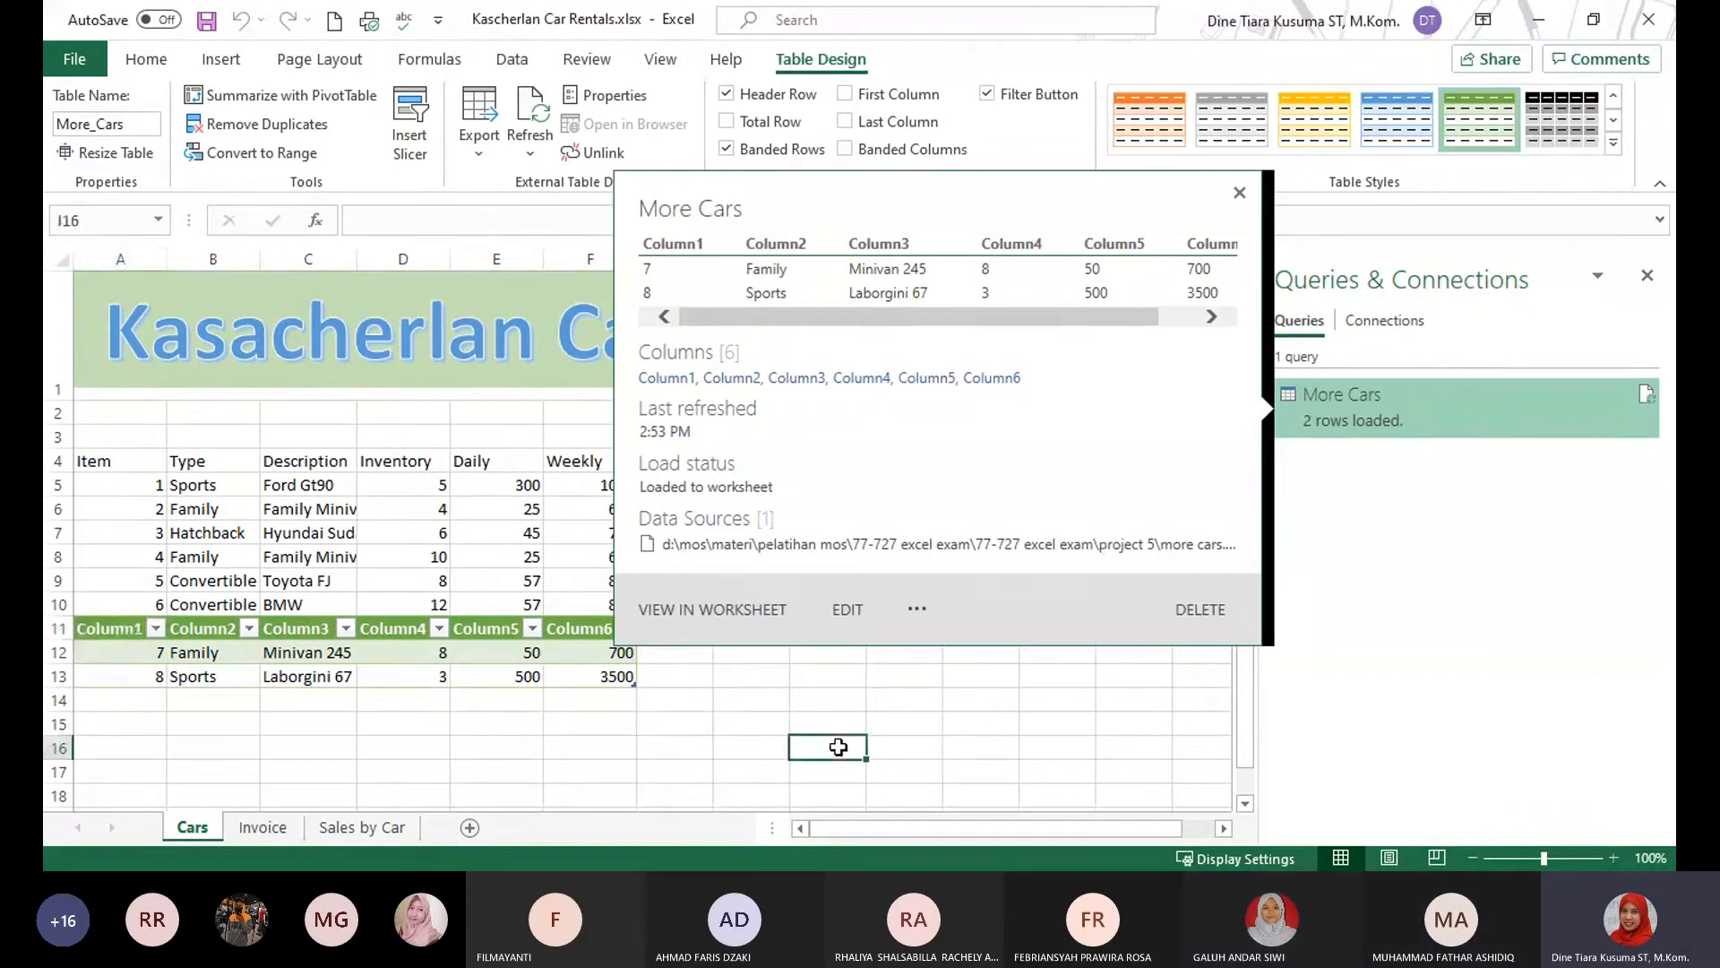
left_click(1647, 275)
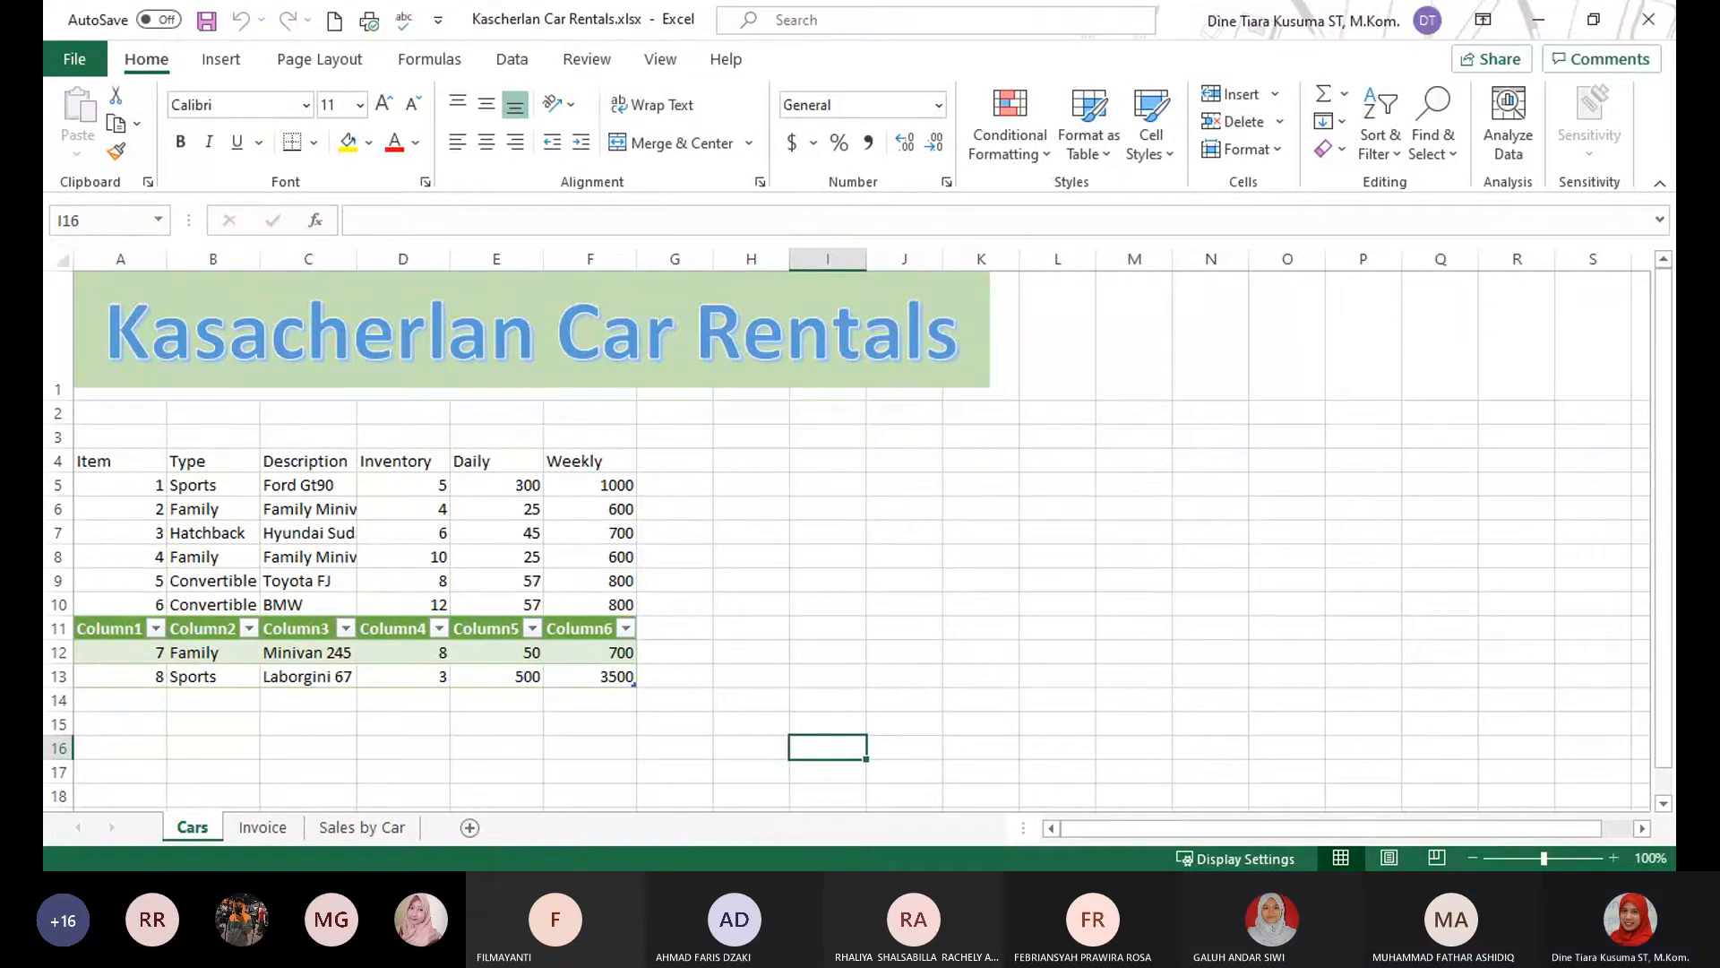
Switch to the Invoice sheet of the Kascherlan Car Rentals workbook.
key("alt+Tab")
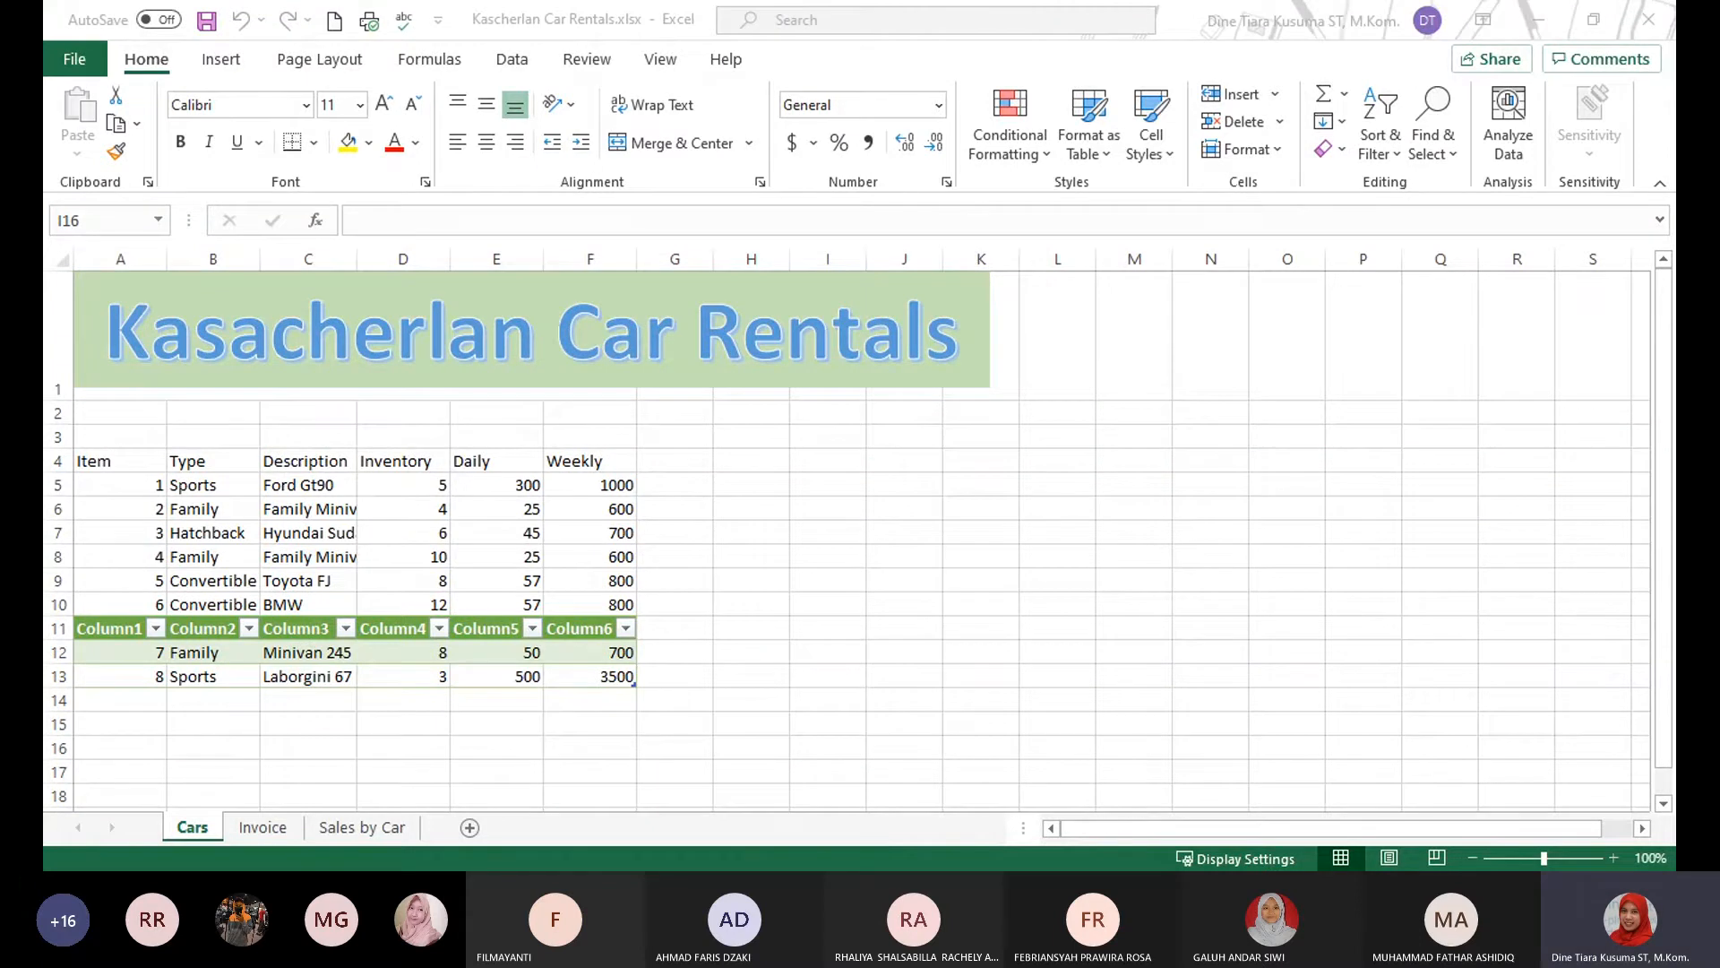
key("alt+Tab")
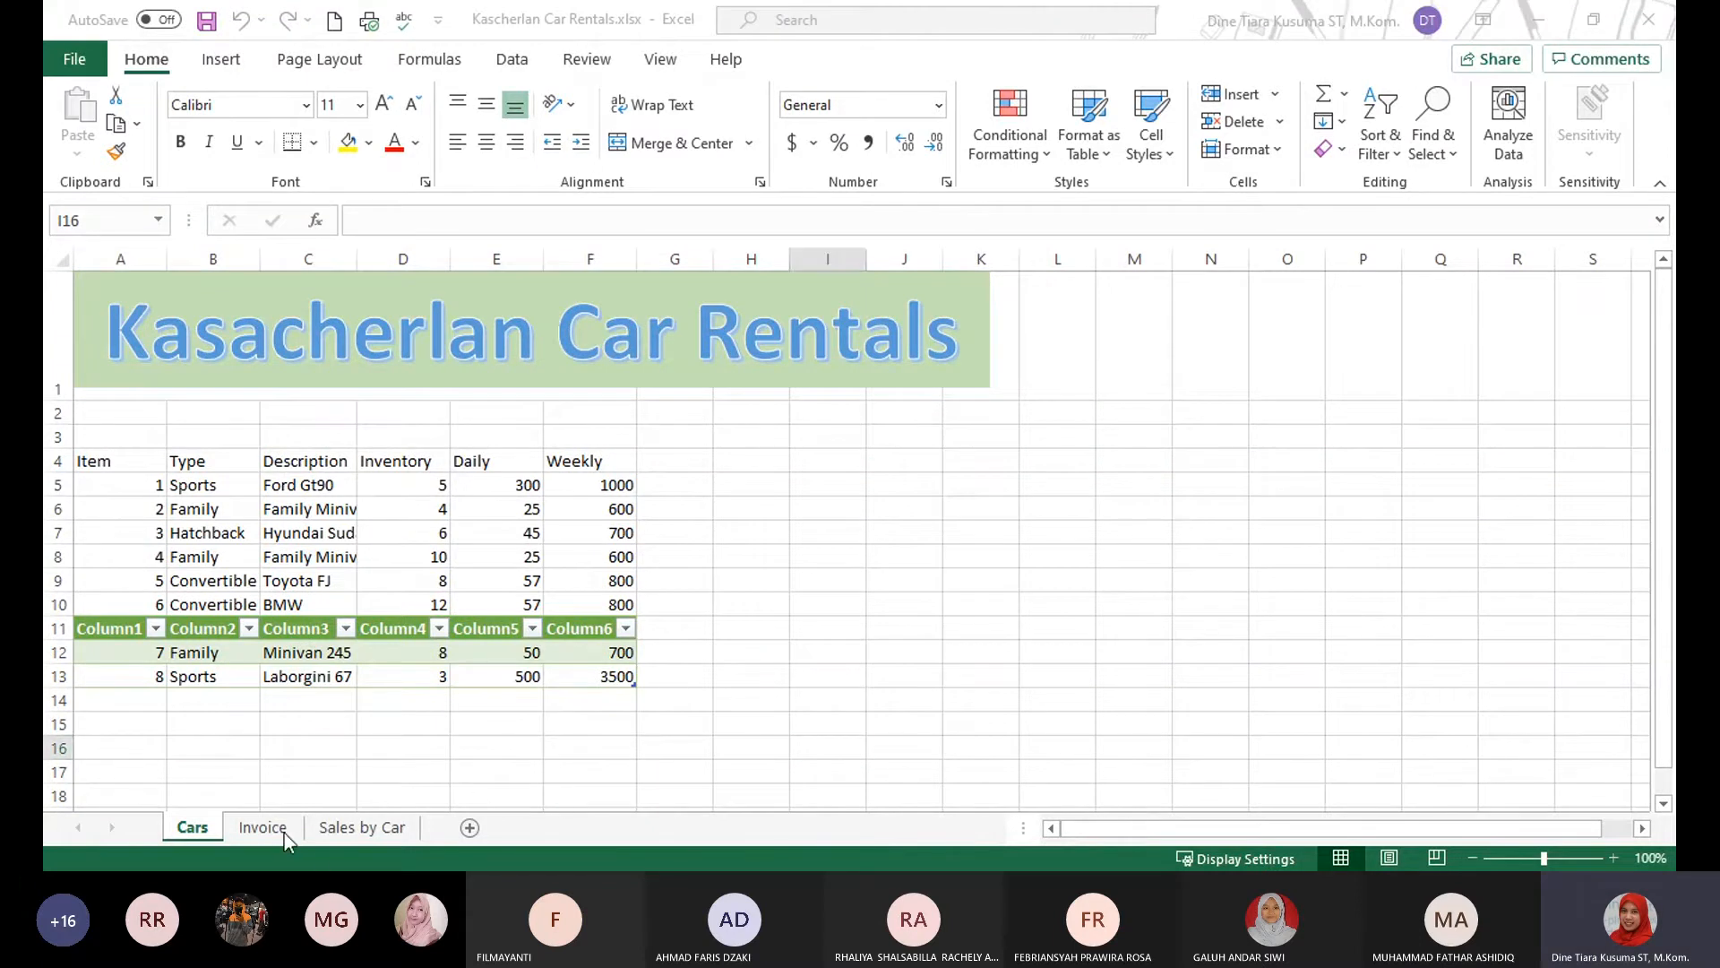
left_click(261, 833)
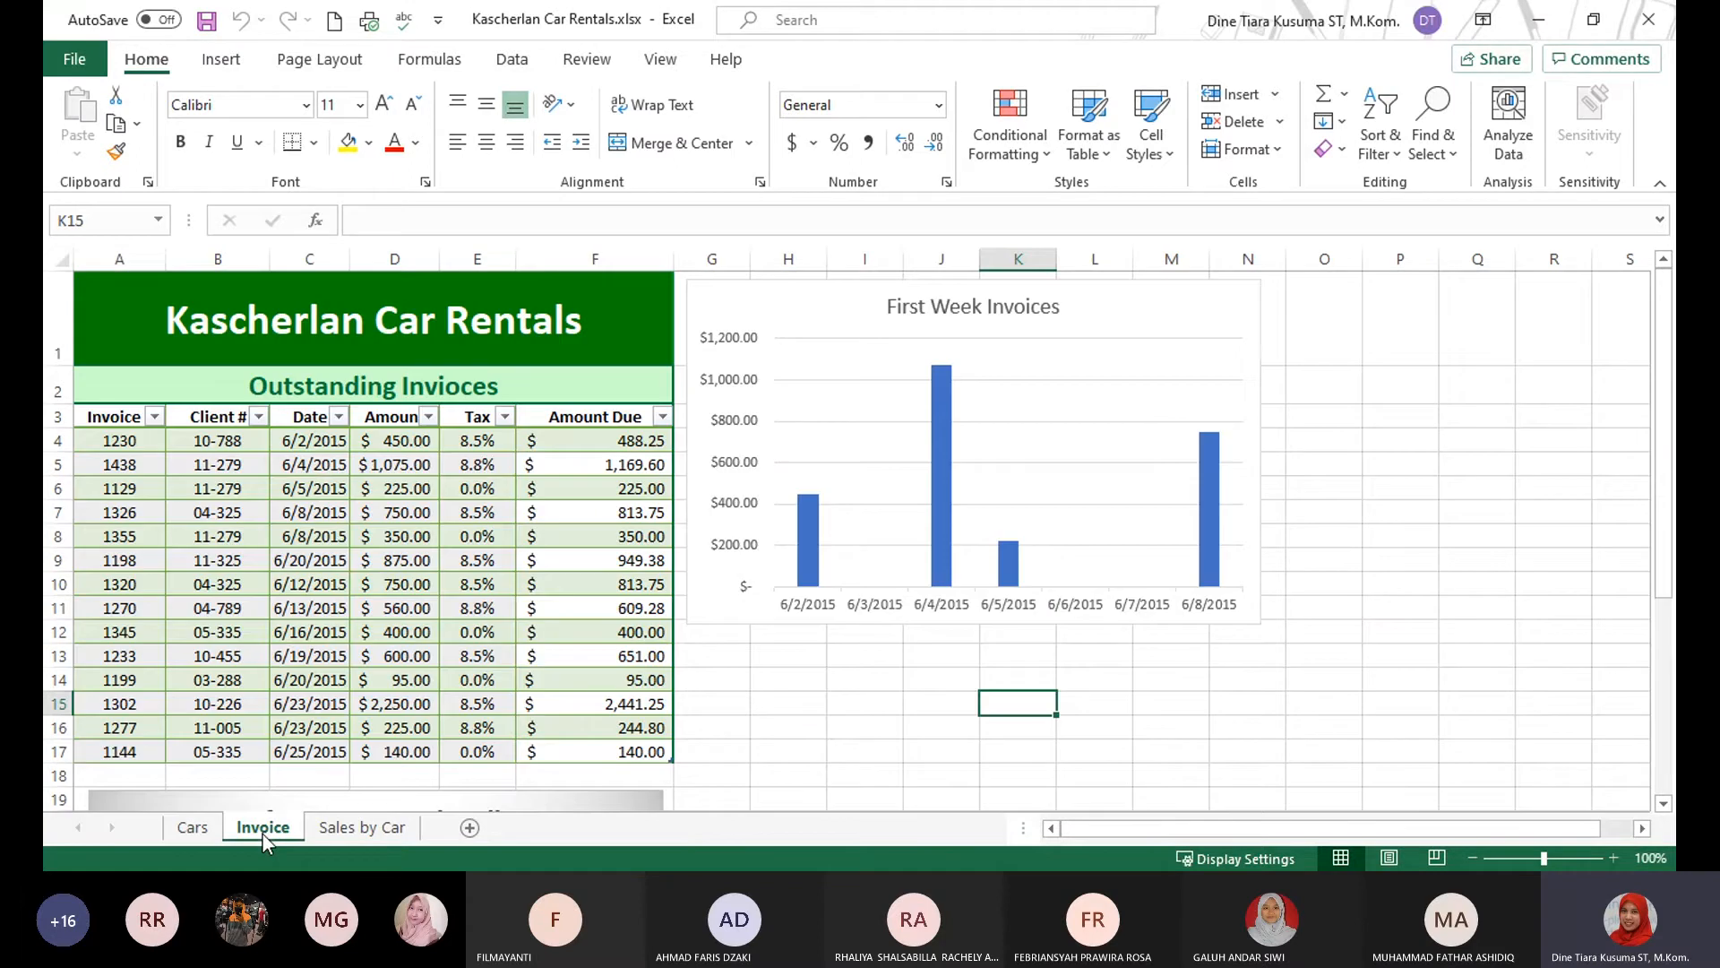
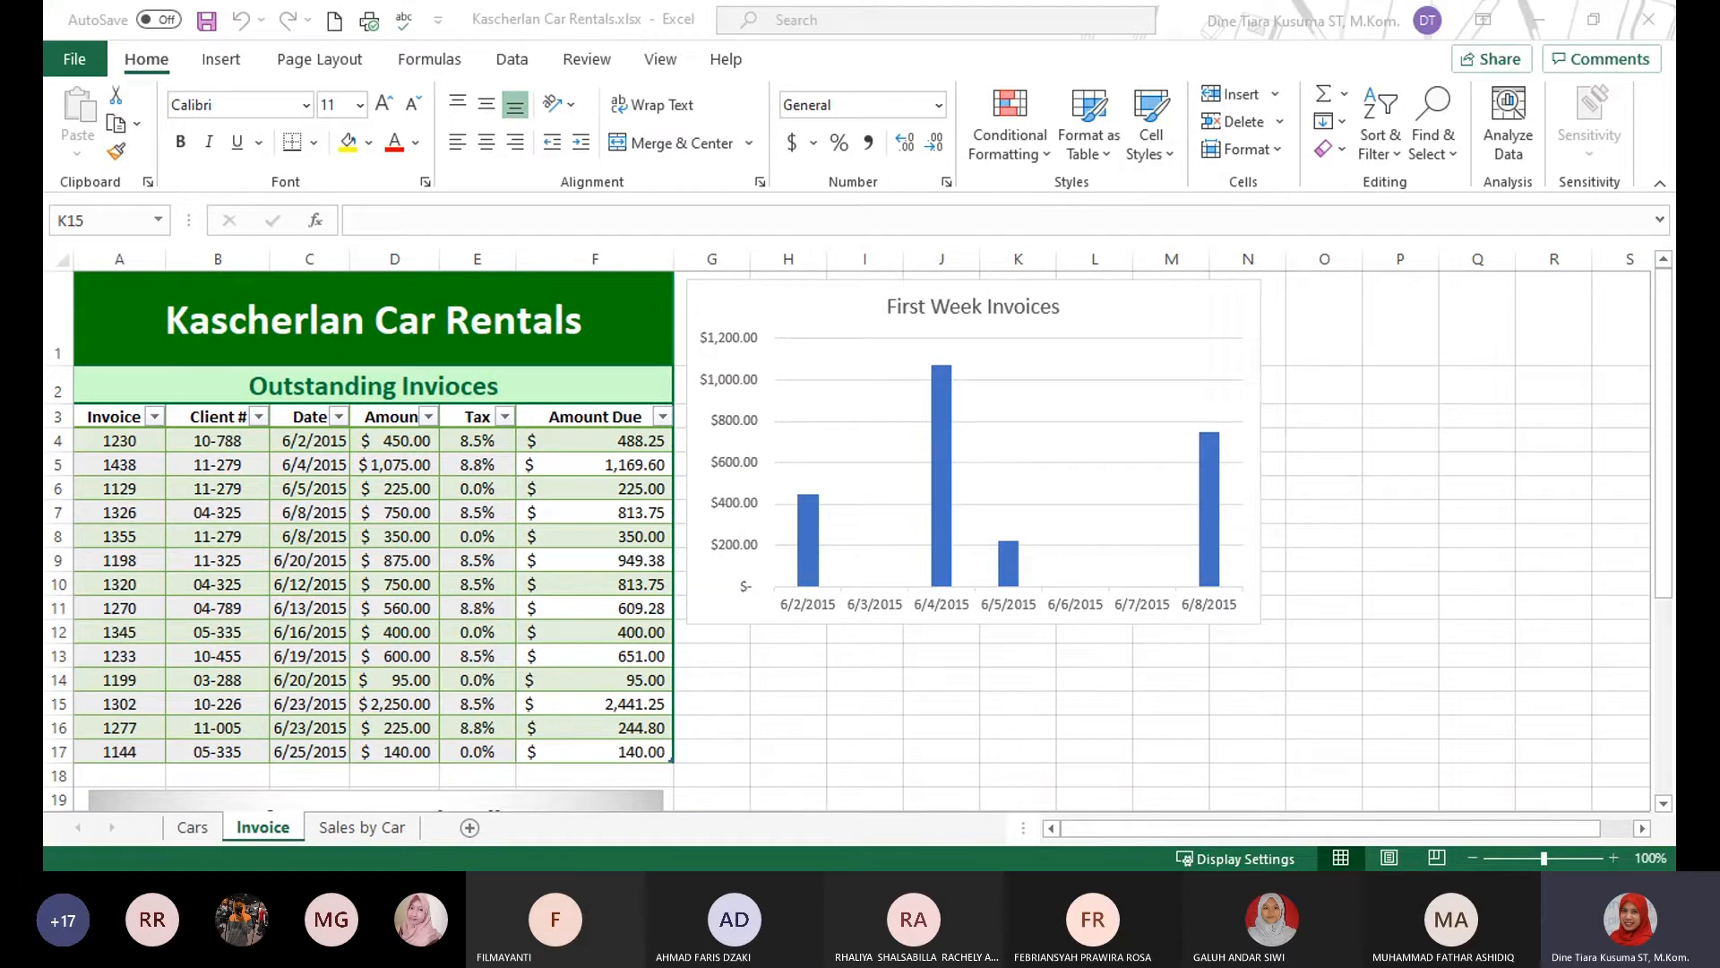
Try the Total Row option on the invoices table, inspect its Amount Due total cell, and turn the row off.
left_click(448, 515)
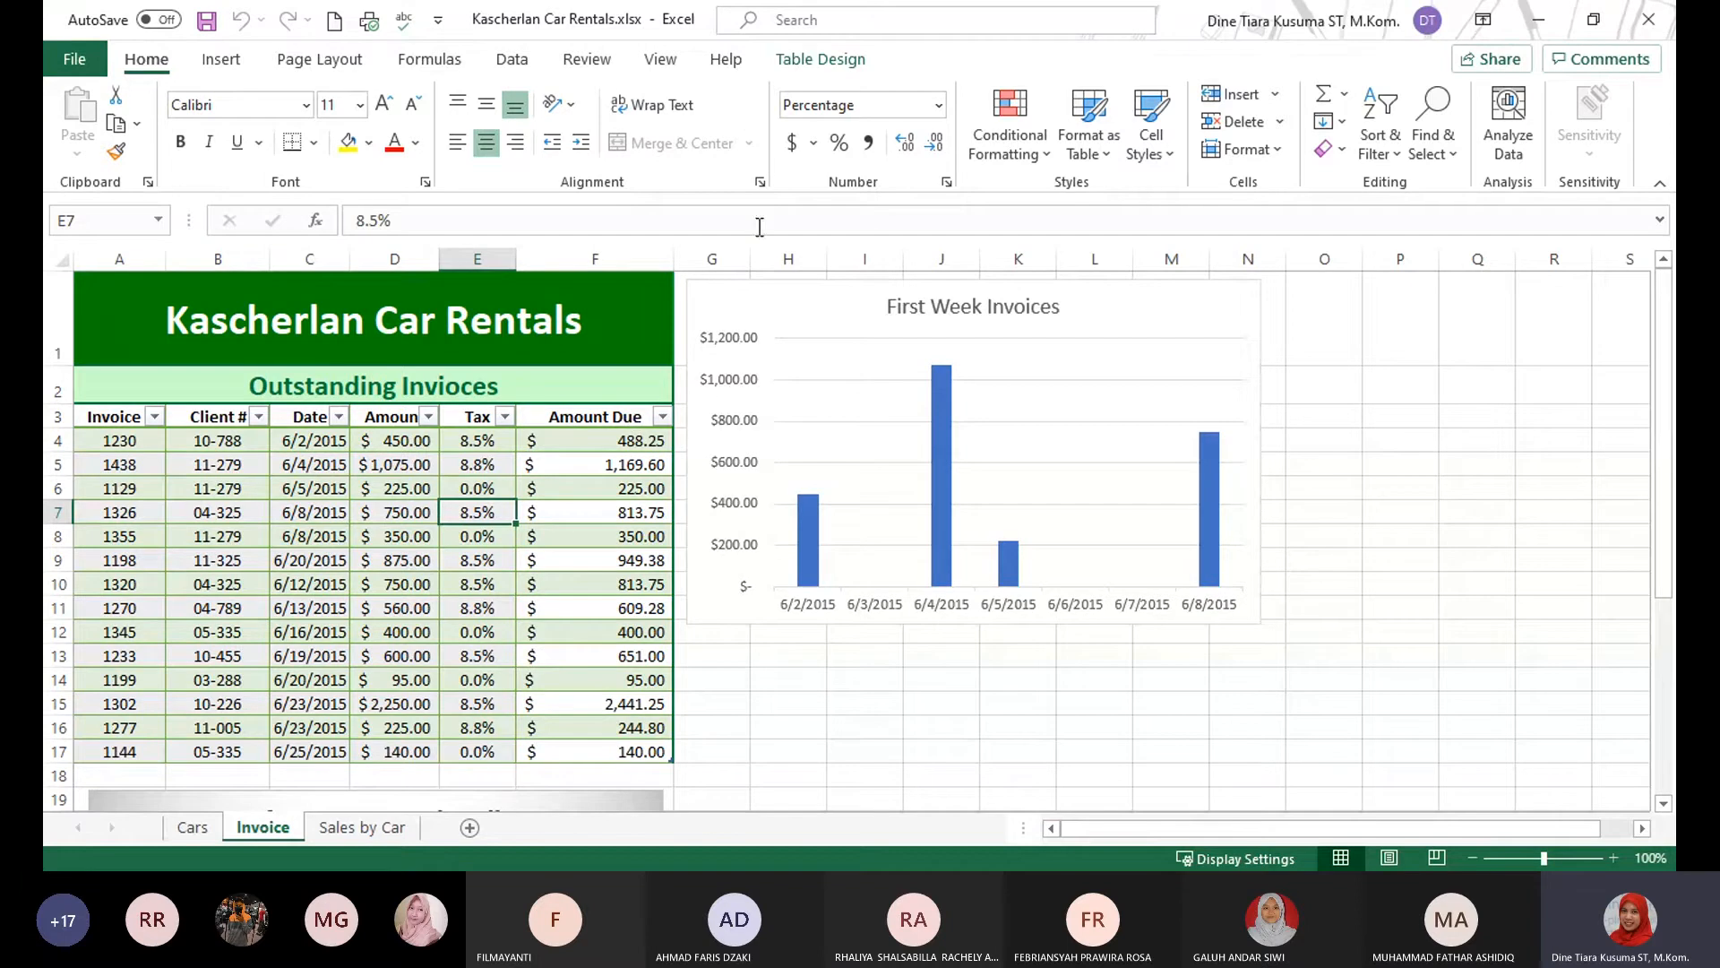
left_click(834, 64)
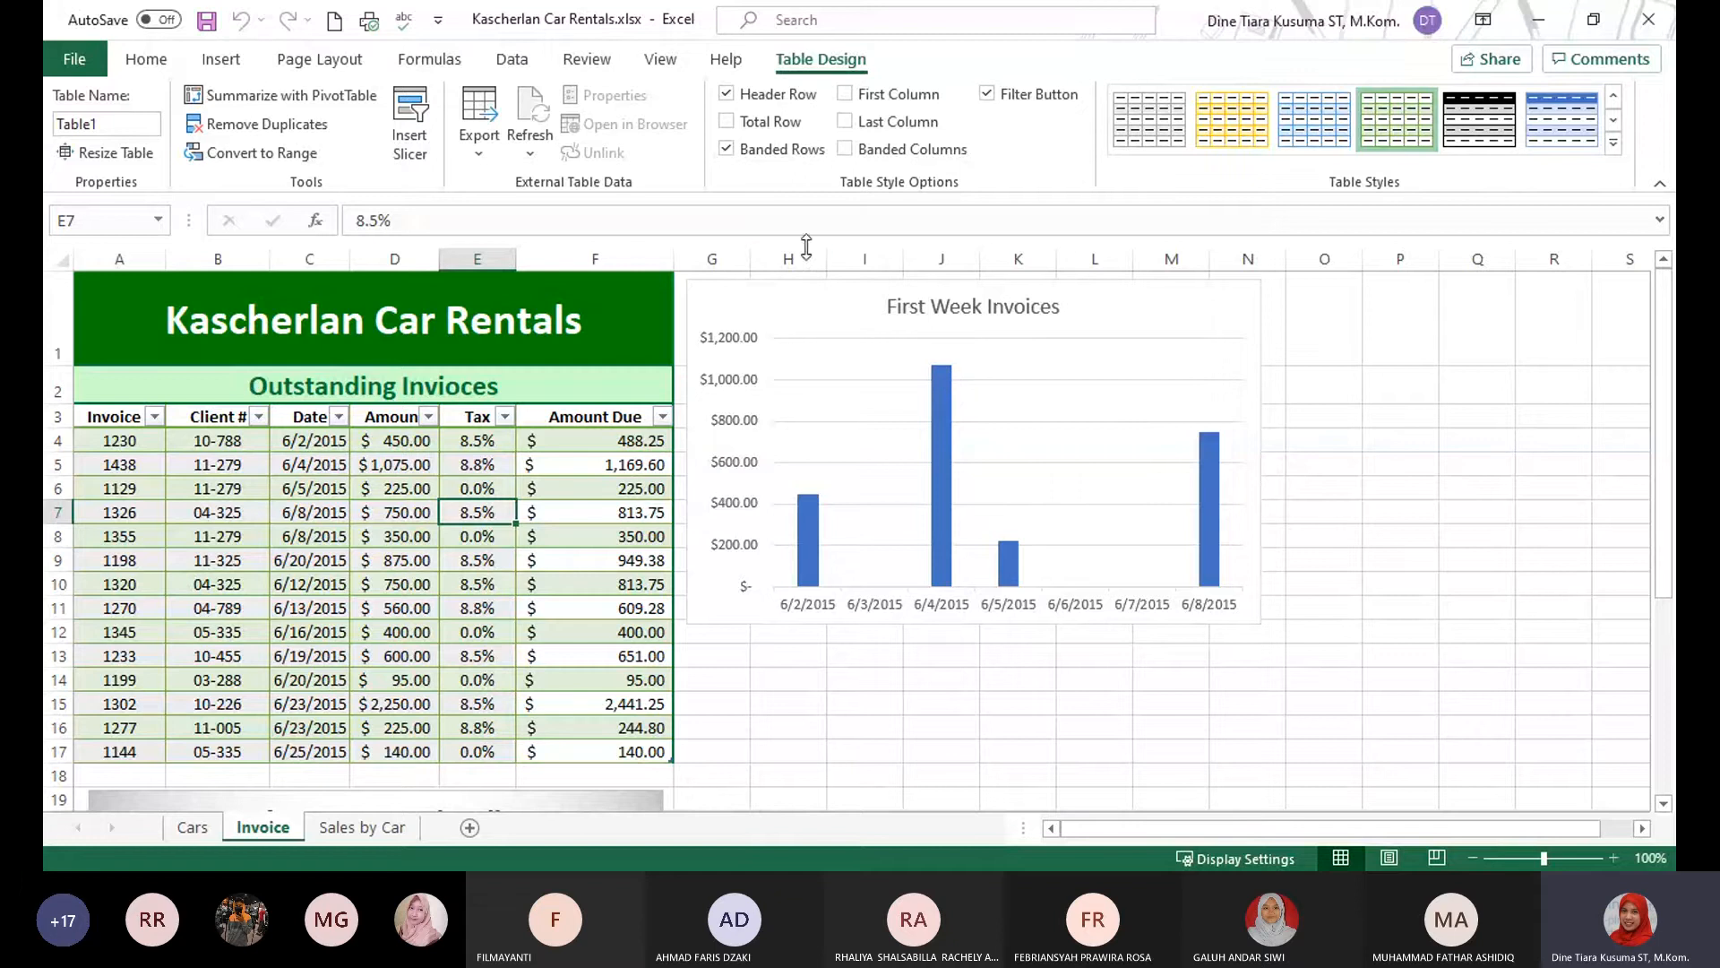
left_click(727, 122)
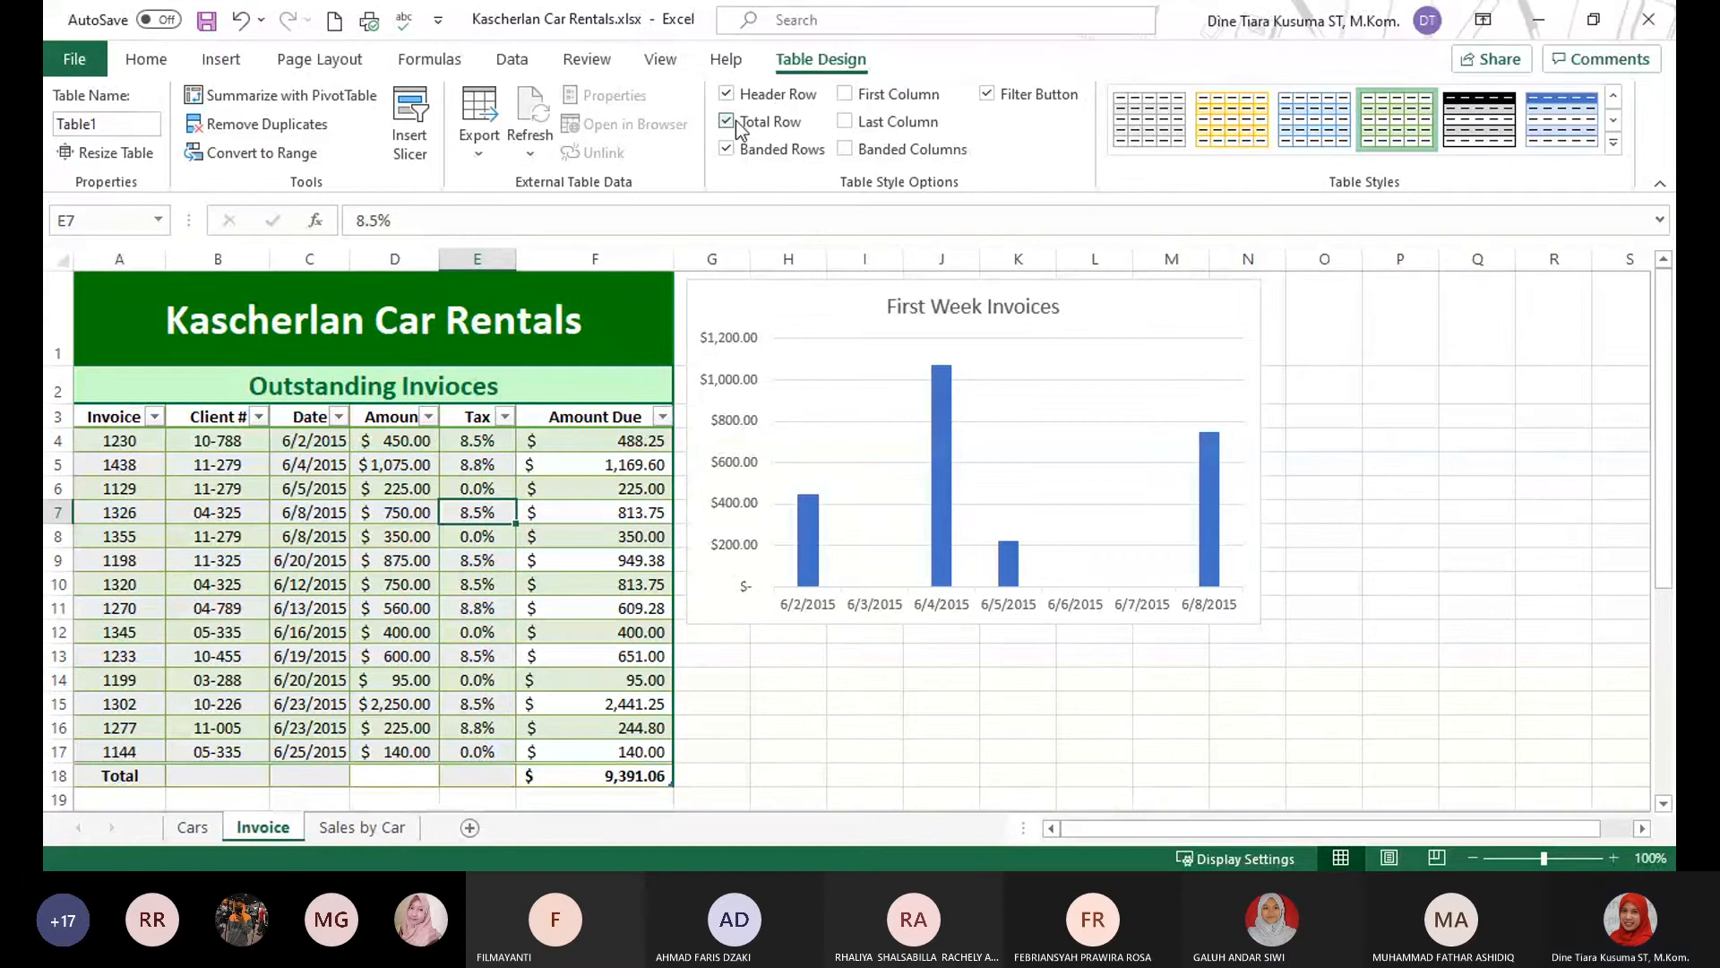
scroll(657, 631, "down", 1)
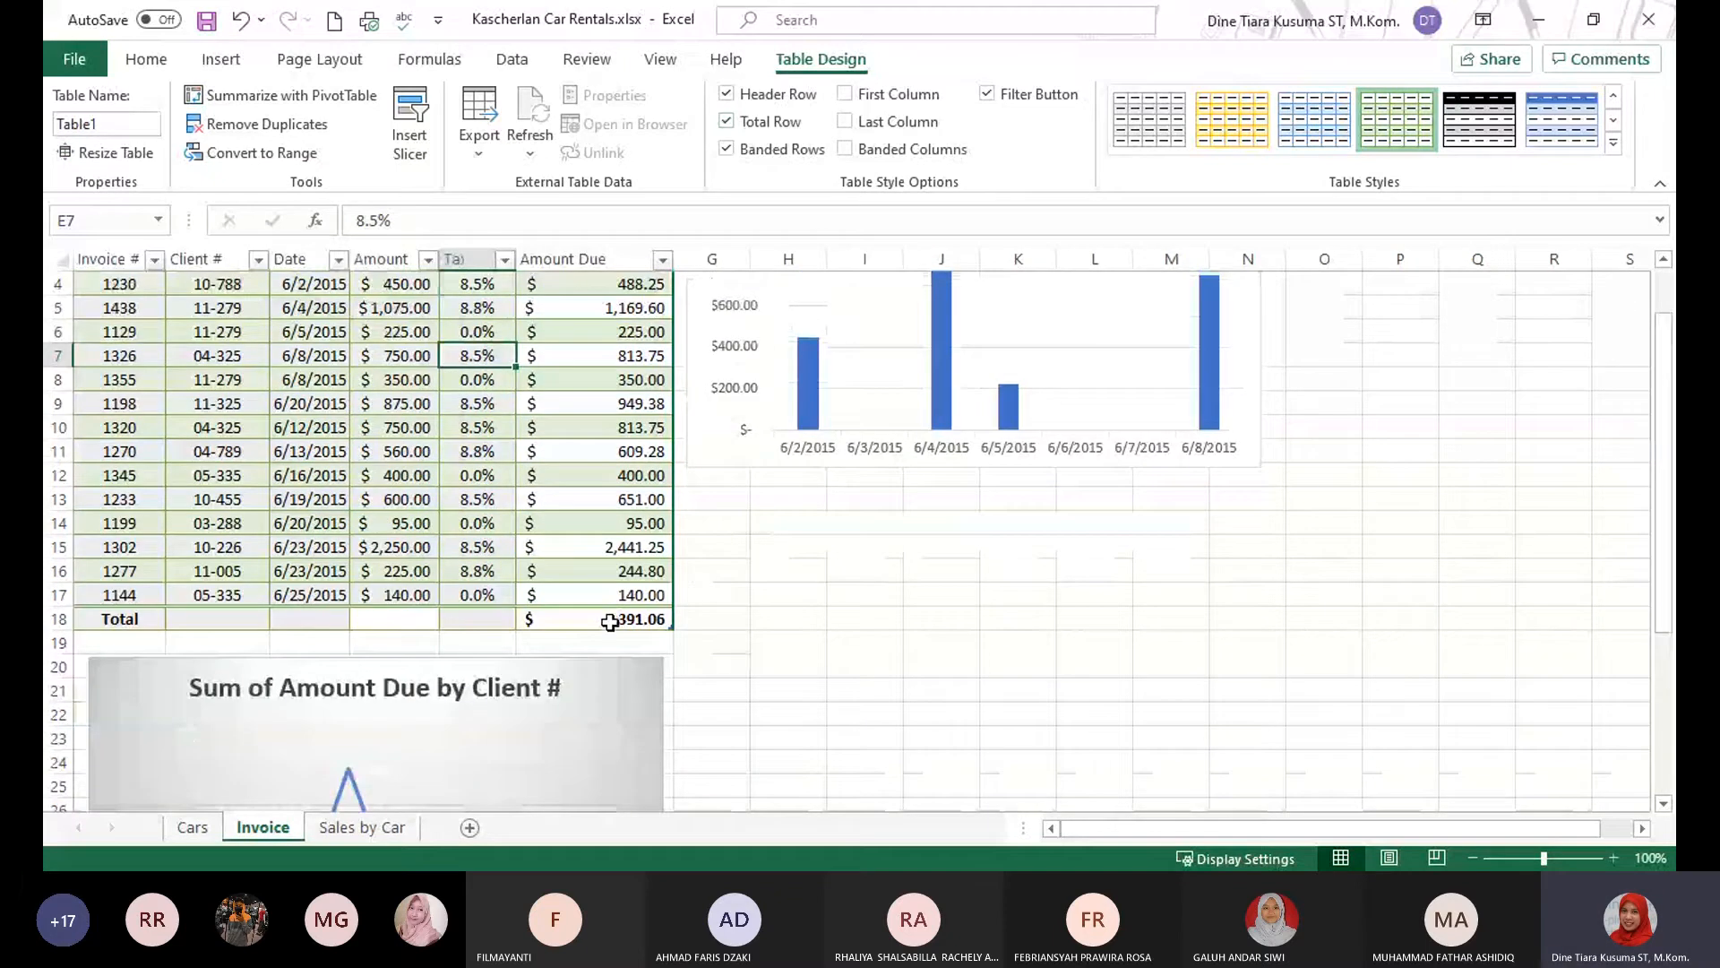
left_click(597, 619)
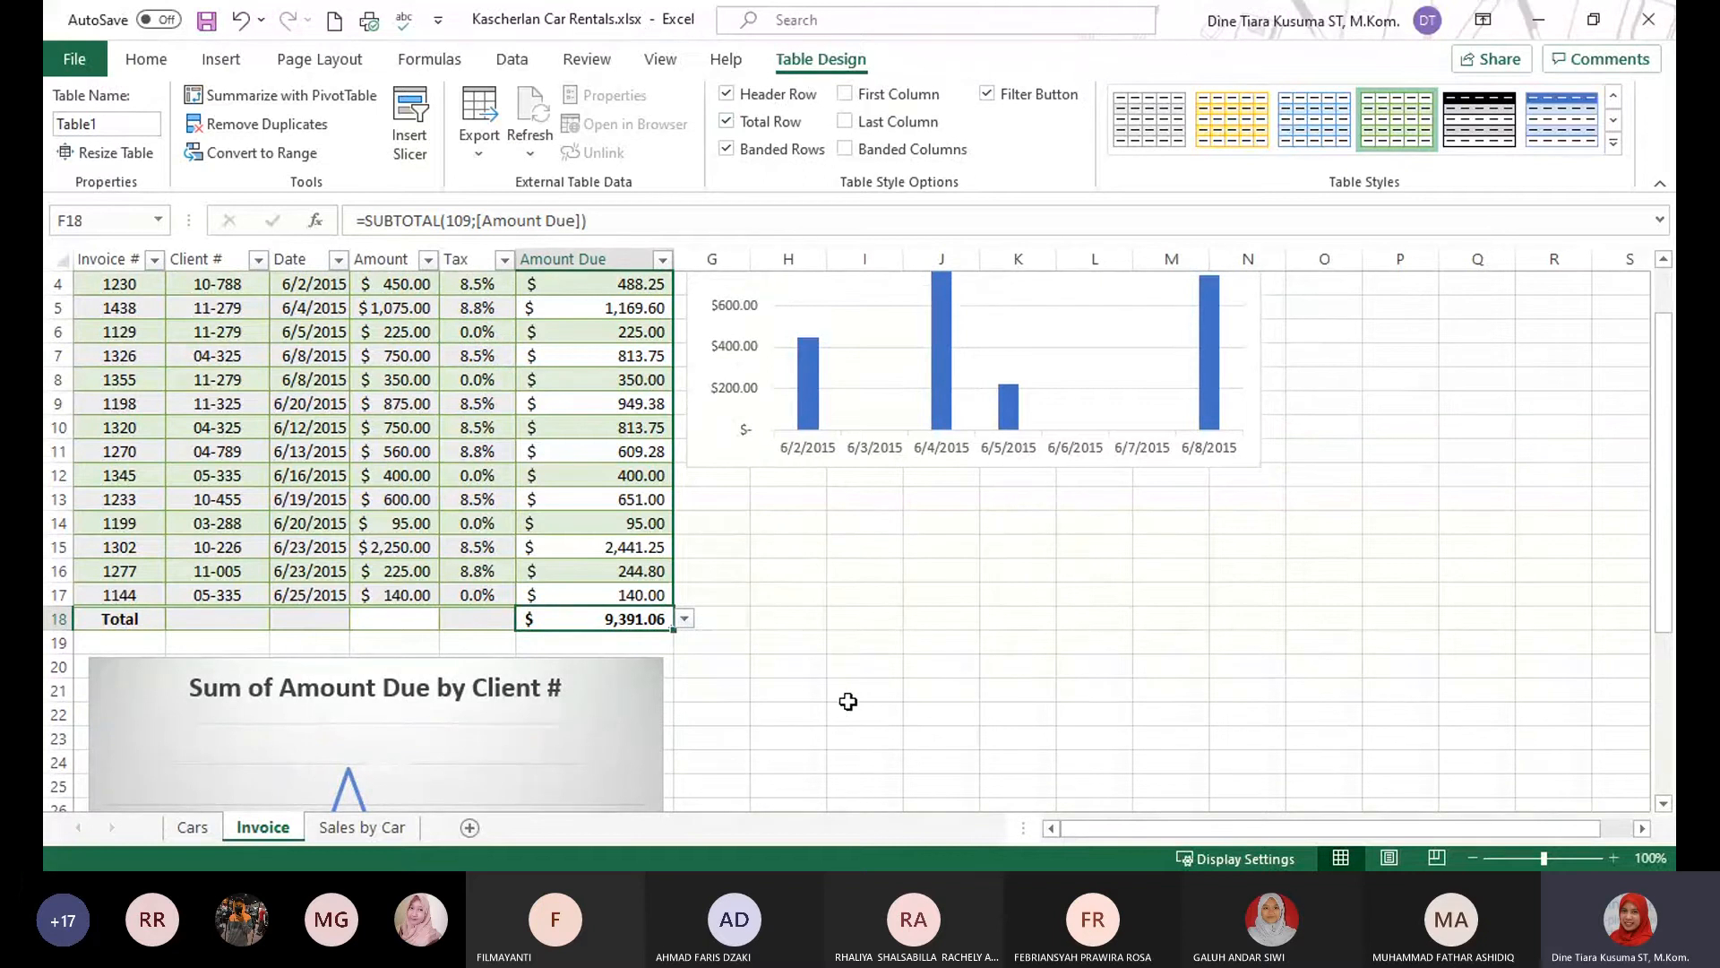
left_click(725, 121)
left_click(852, 597)
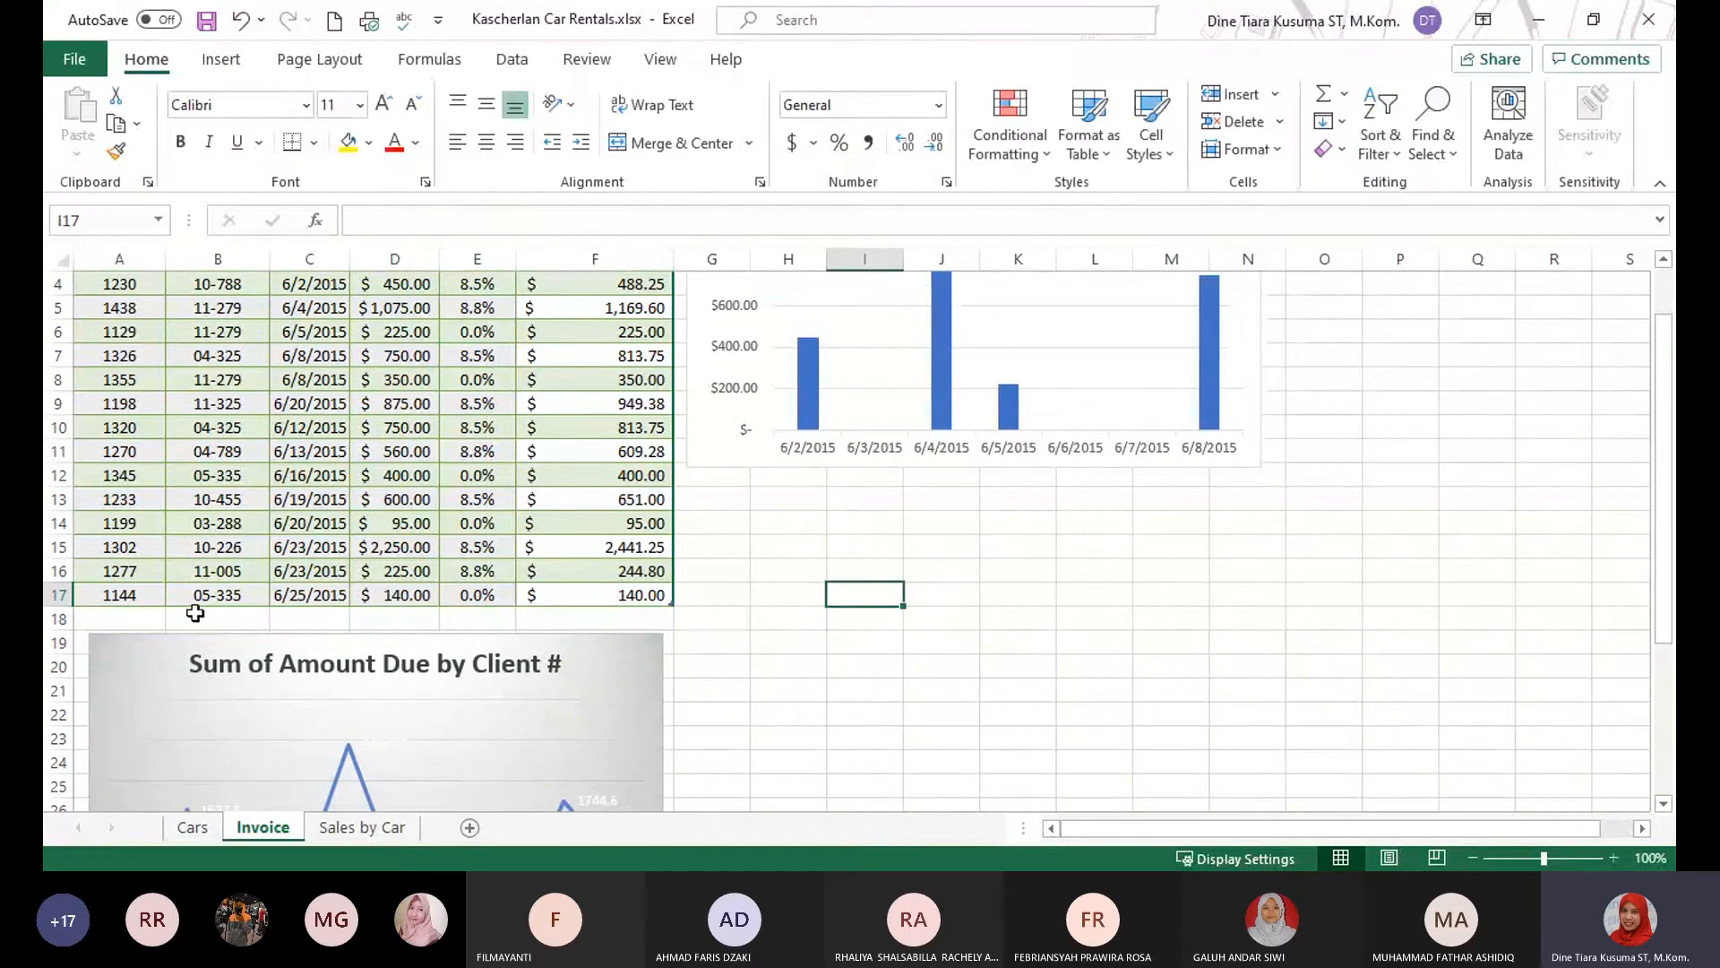
Add a total row to the Outstanding Invoices table so that the Amount Due column is summed.
scroll(408, 619, "up", 1)
scroll(407, 618, "down", 1)
left_click(542, 519)
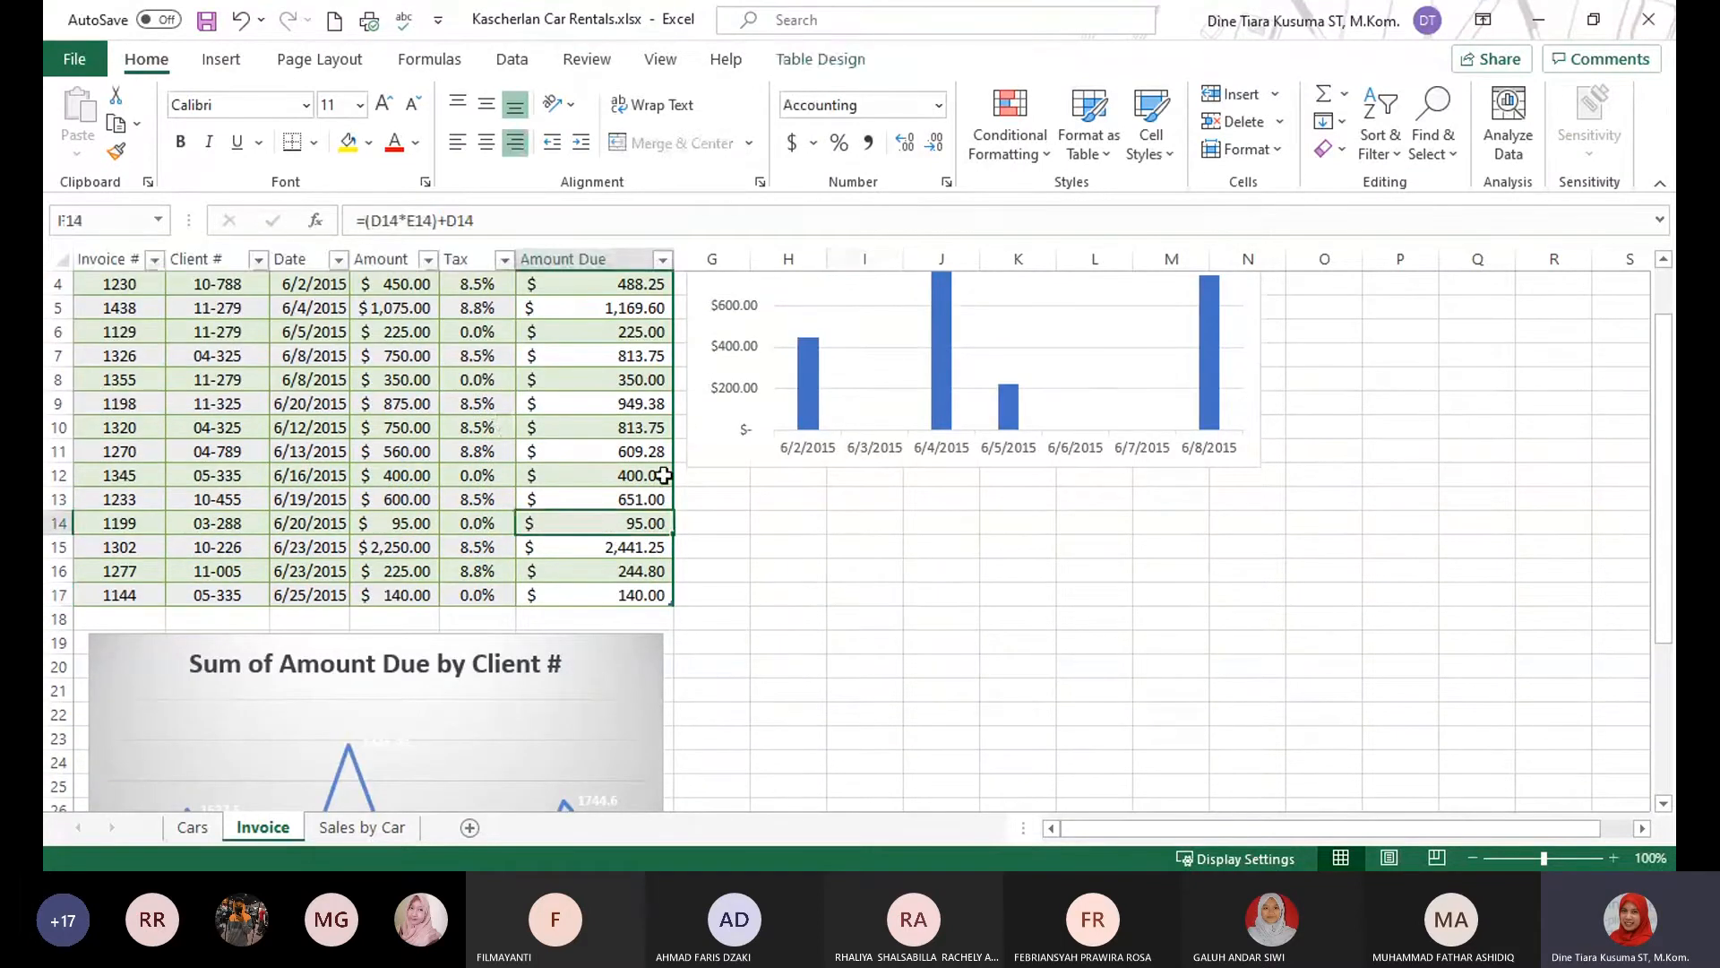
left_click(825, 59)
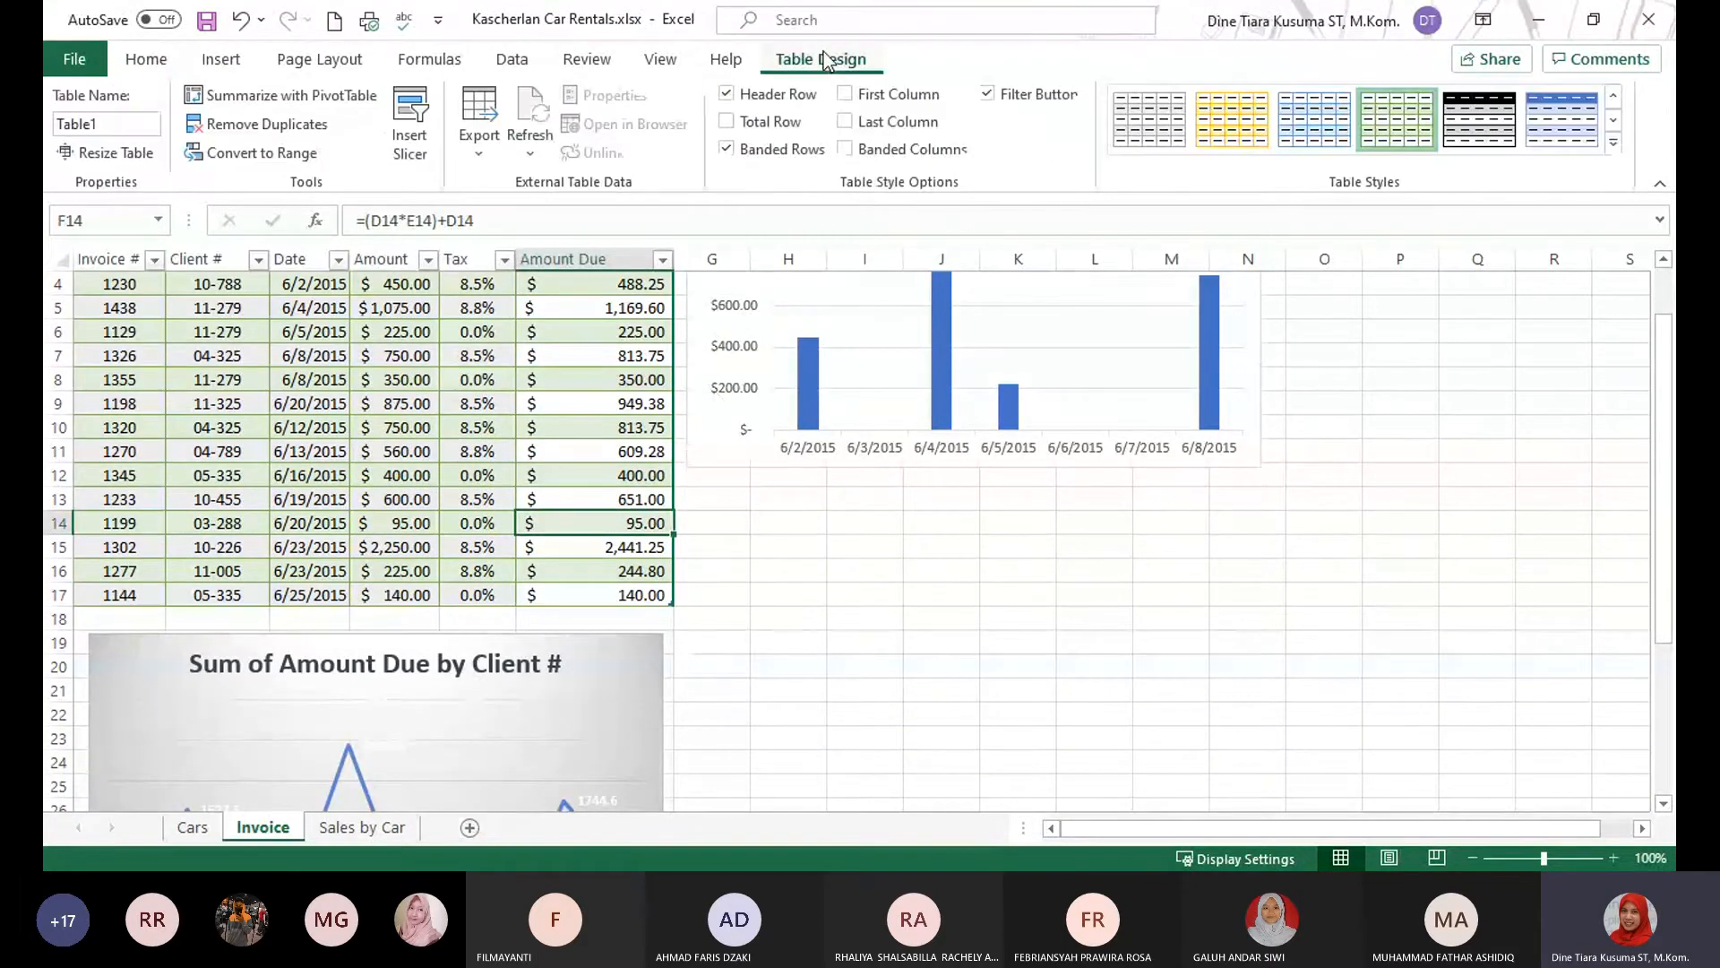
left_click(734, 126)
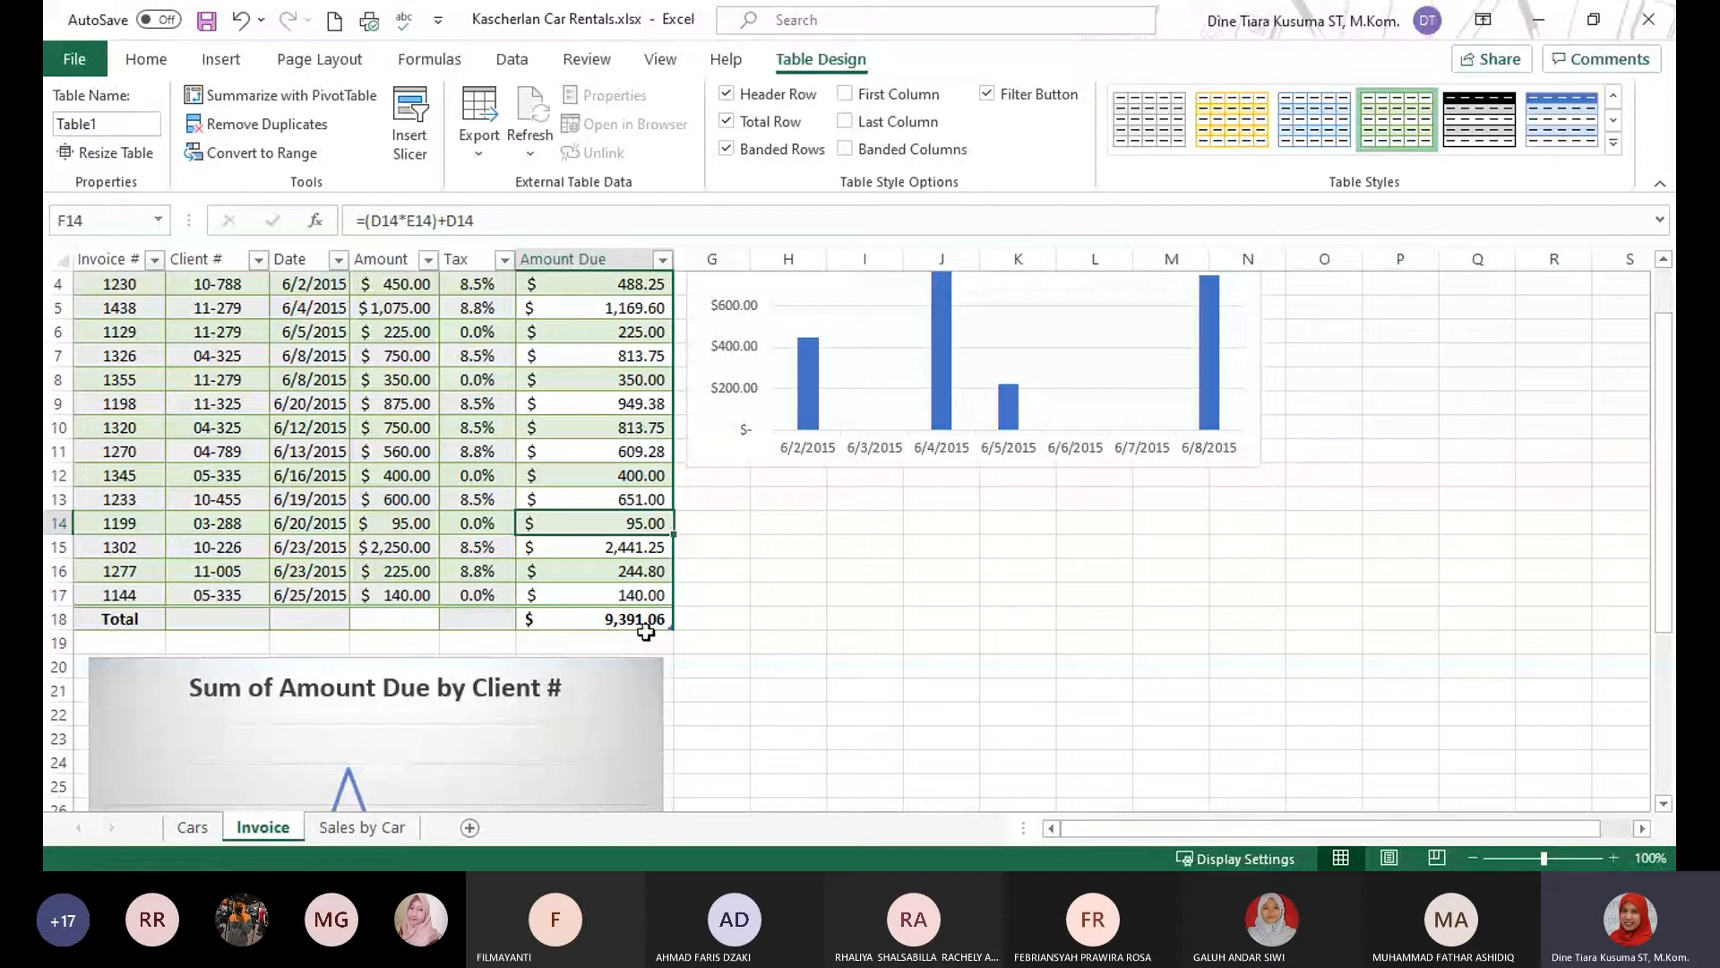
scroll(683, 589, "up", 1)
scroll(621, 529, "down", 1)
key("alt+Tab")
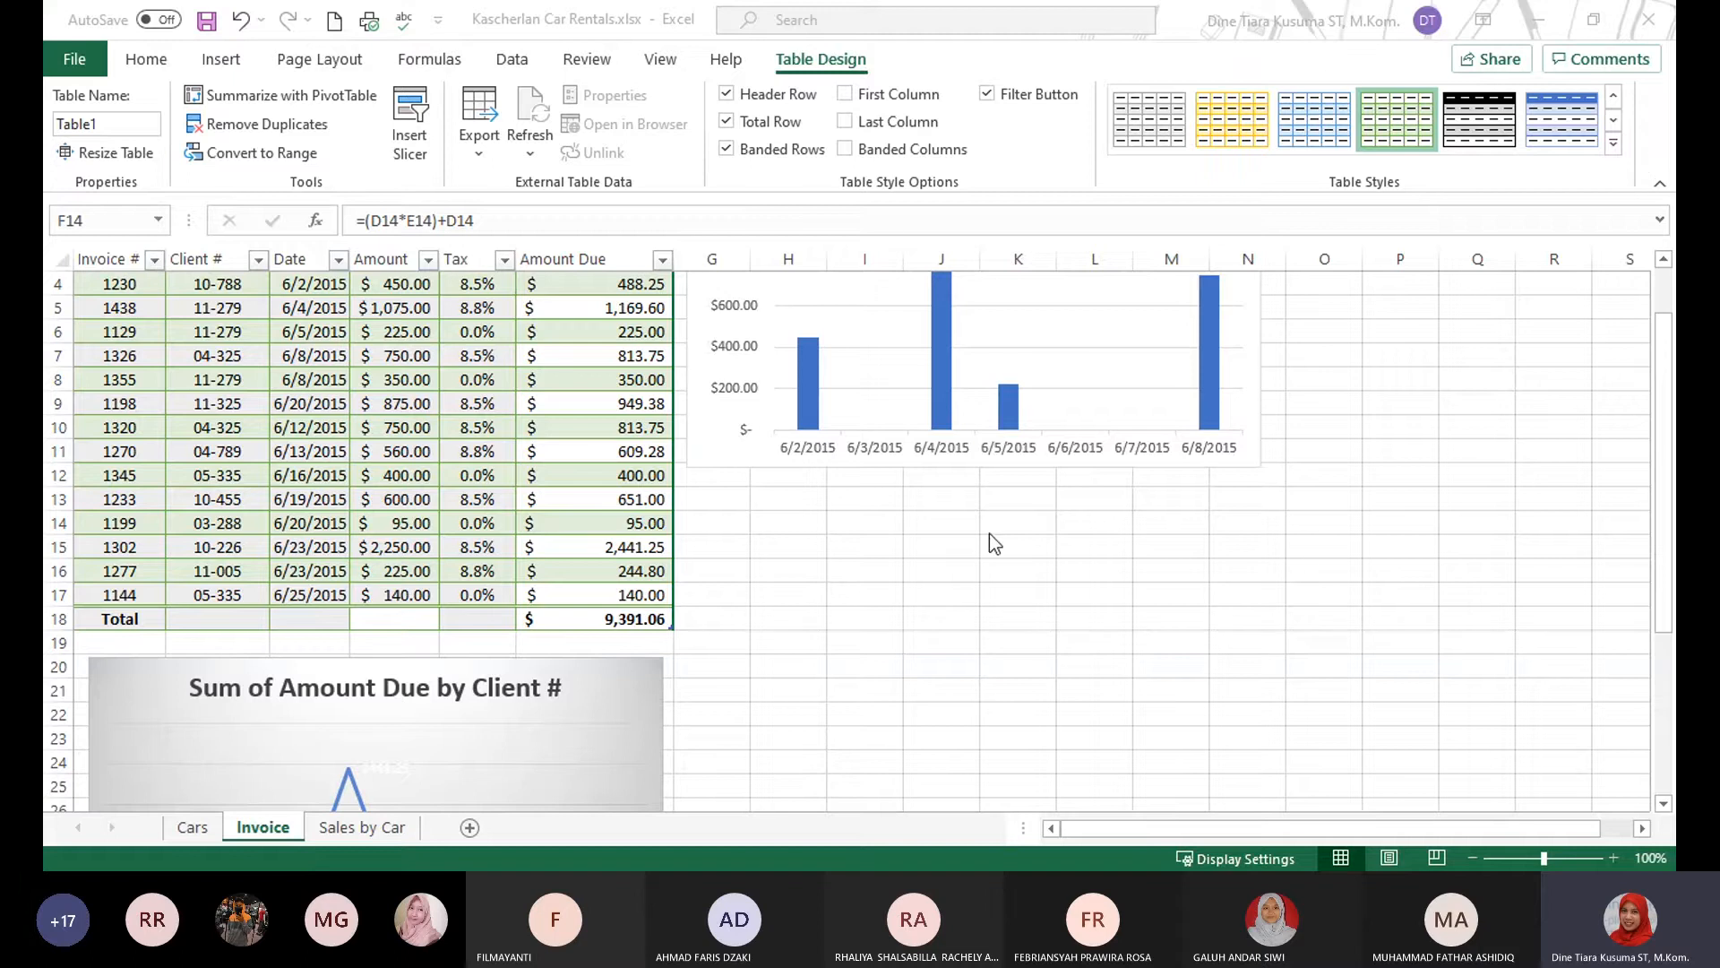
Move the First Week Invoices chart so its upper-left corner snaps to cell H2.
scroll(1072, 567, "up", 1)
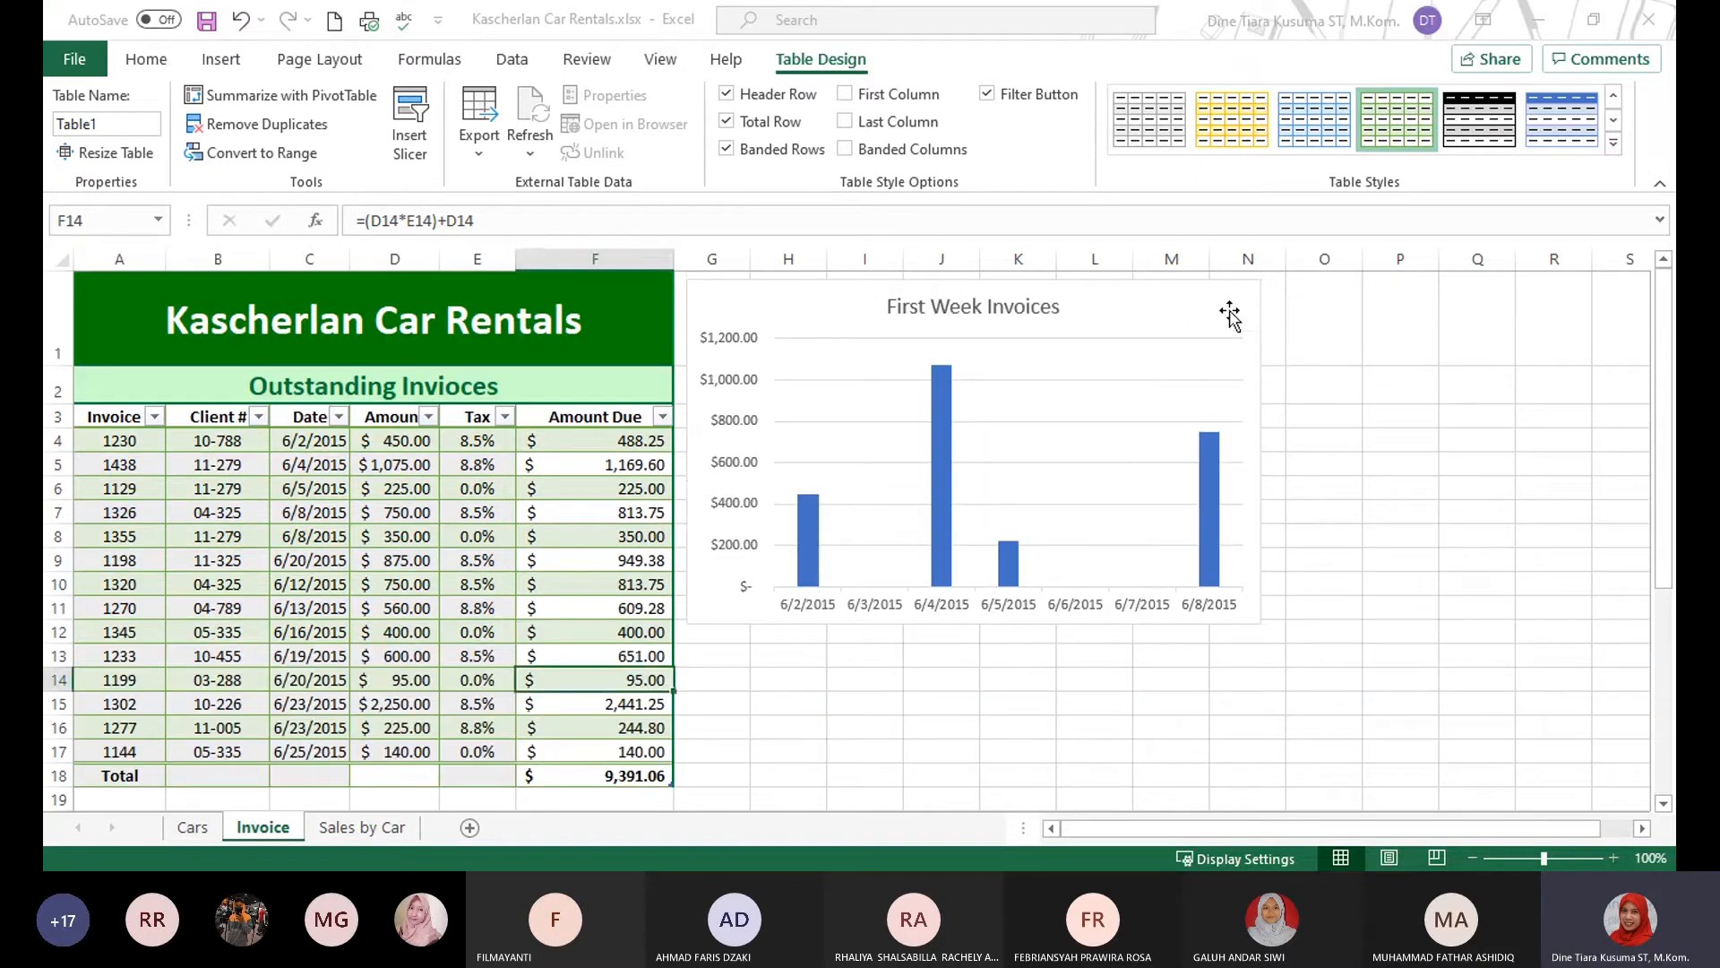
left_click(1152, 309)
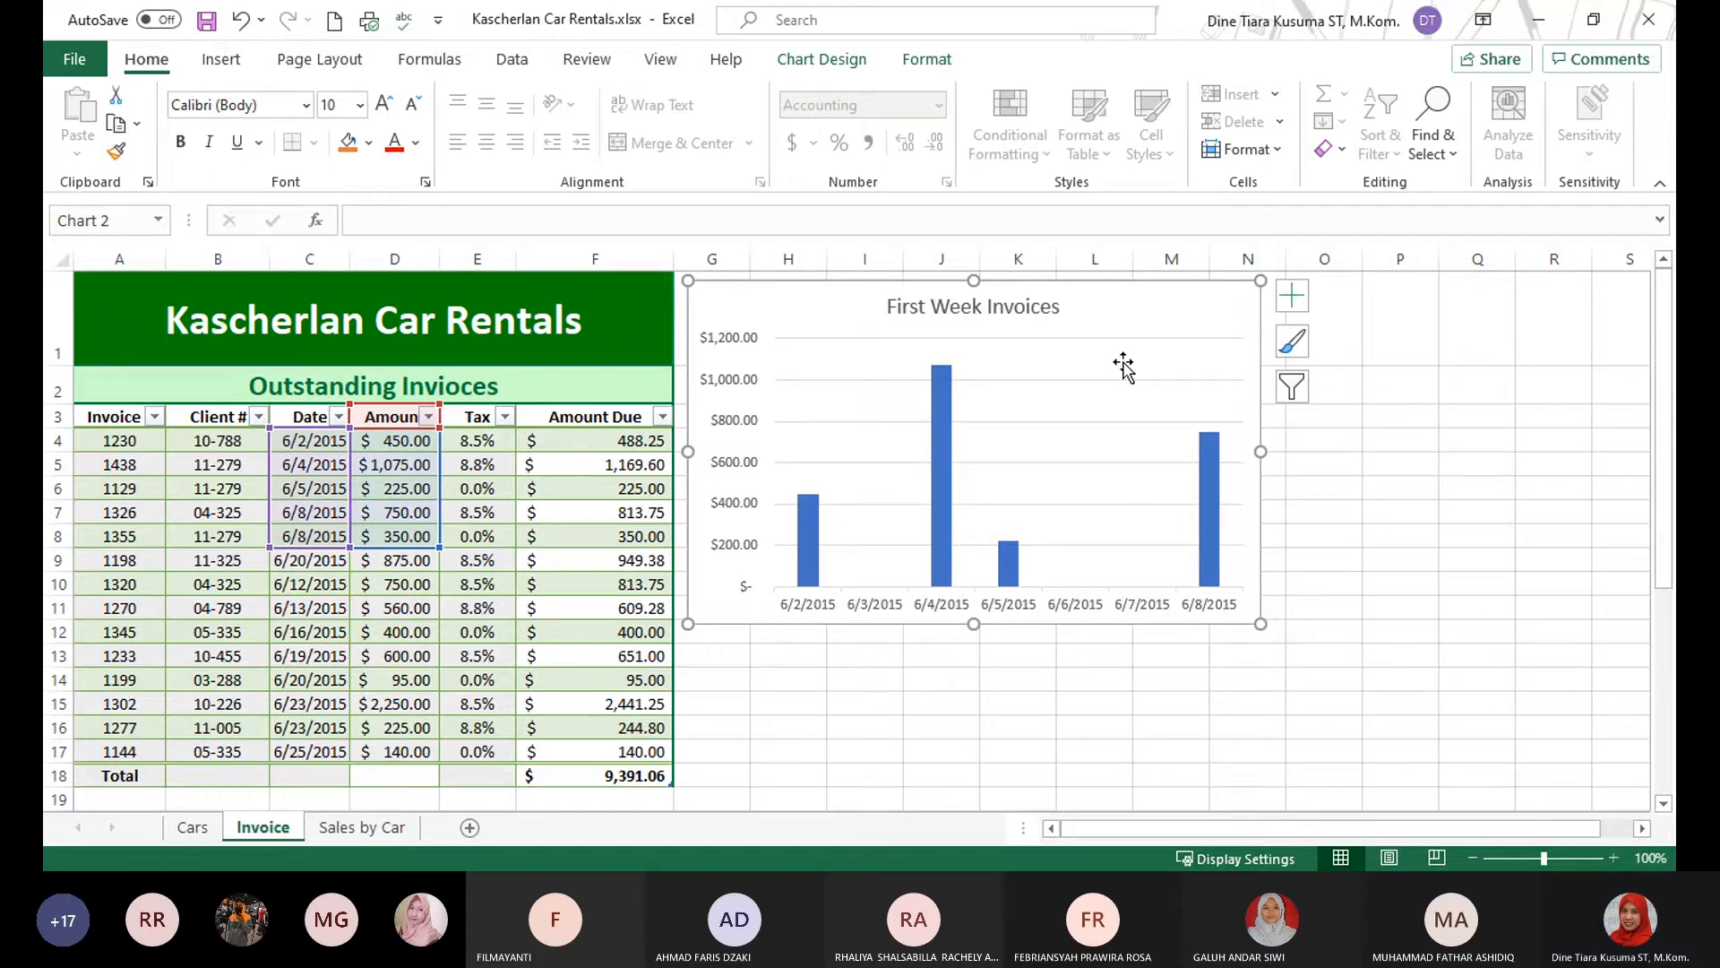
key("alt")
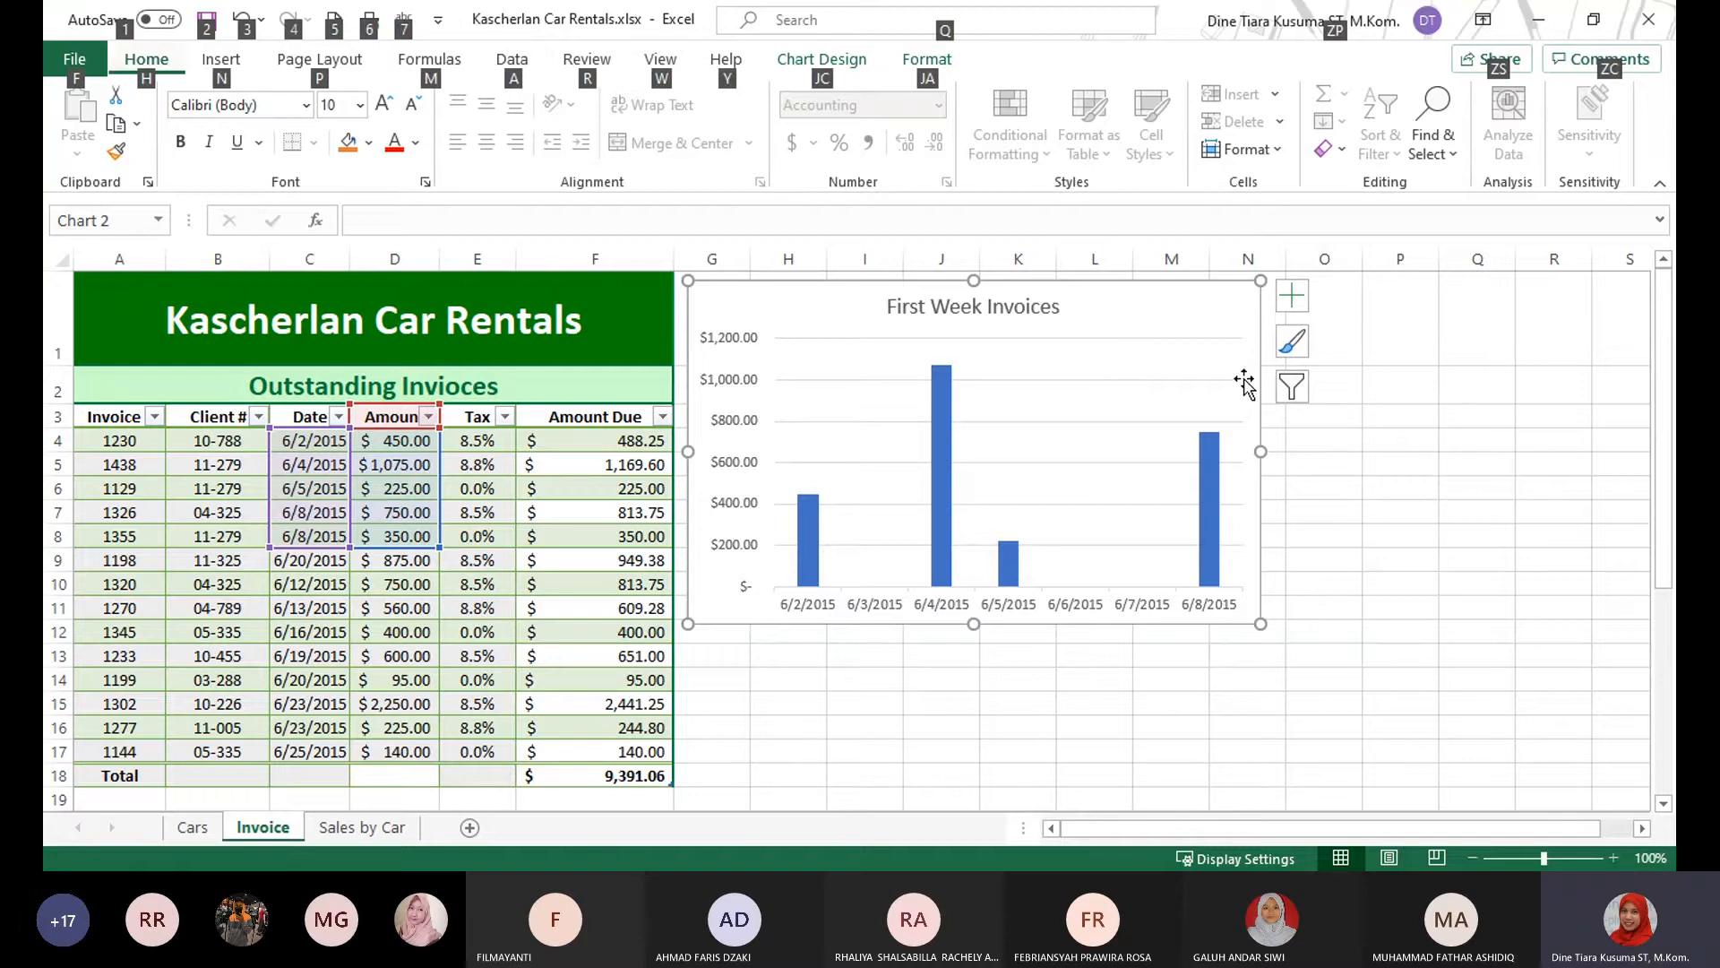
key("Escape")
key("Escape")
left_click(1201, 346)
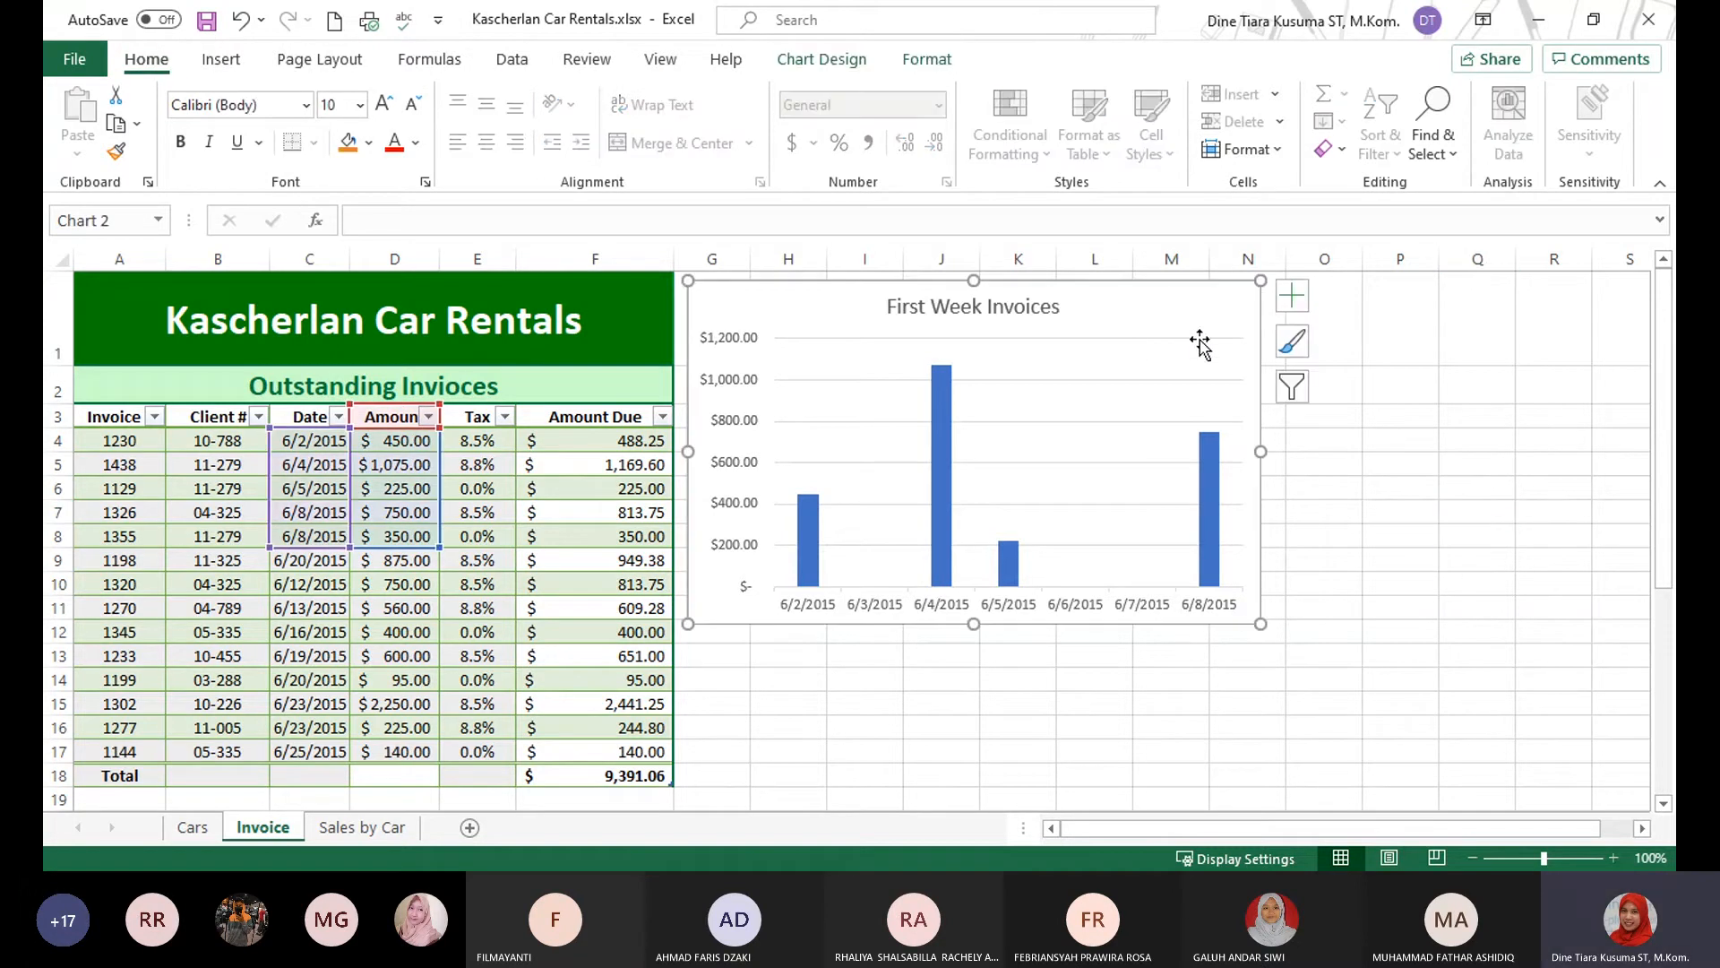
mouse_move(1148, 307)
left_mouse_down()
mouse_move(1202, 338)
mouse_move(1216, 383)
left_mouse_up()
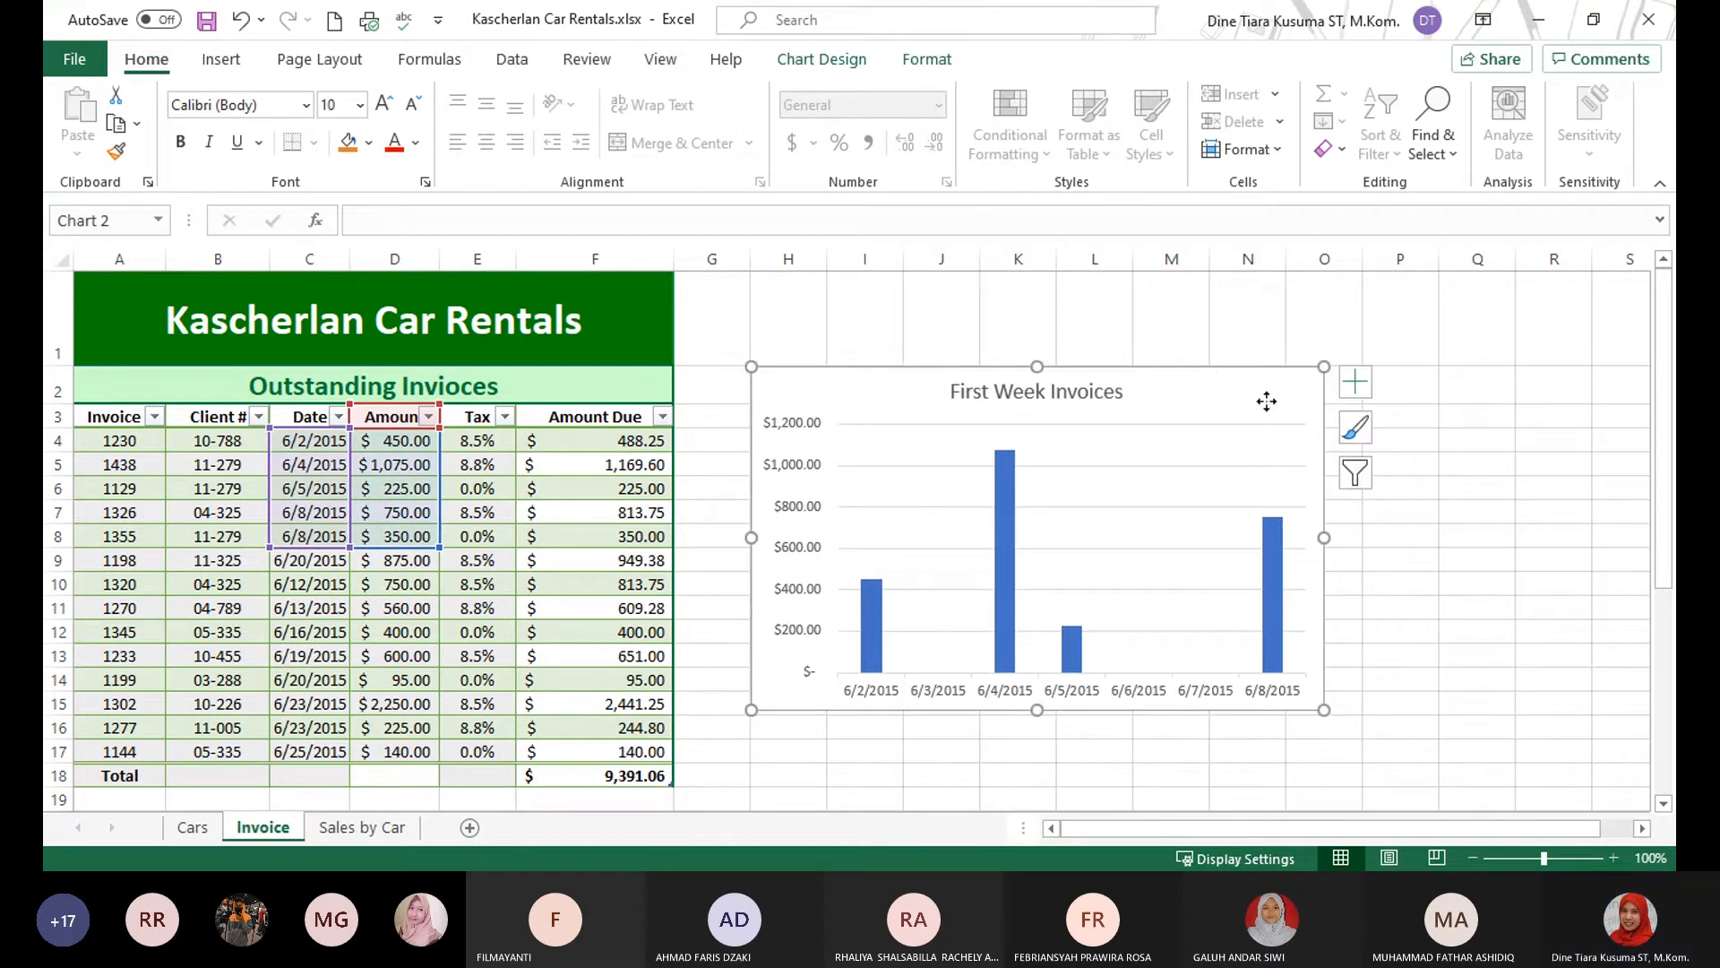
double_click(1321, 368)
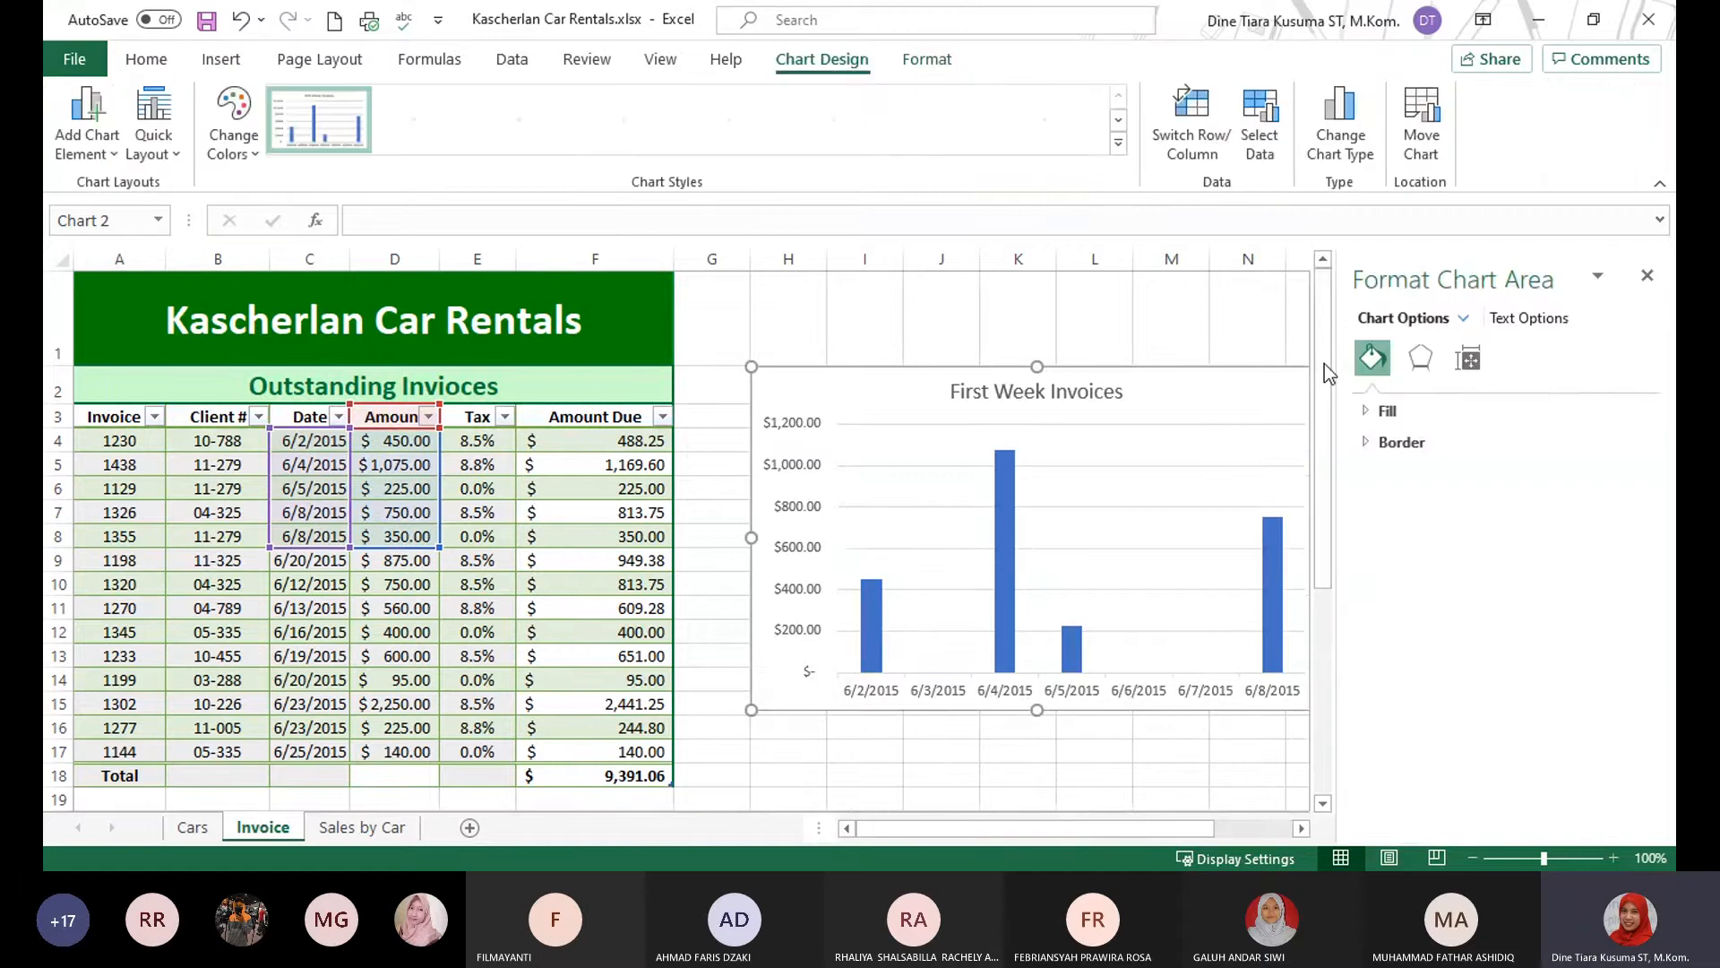
left_click(1647, 276)
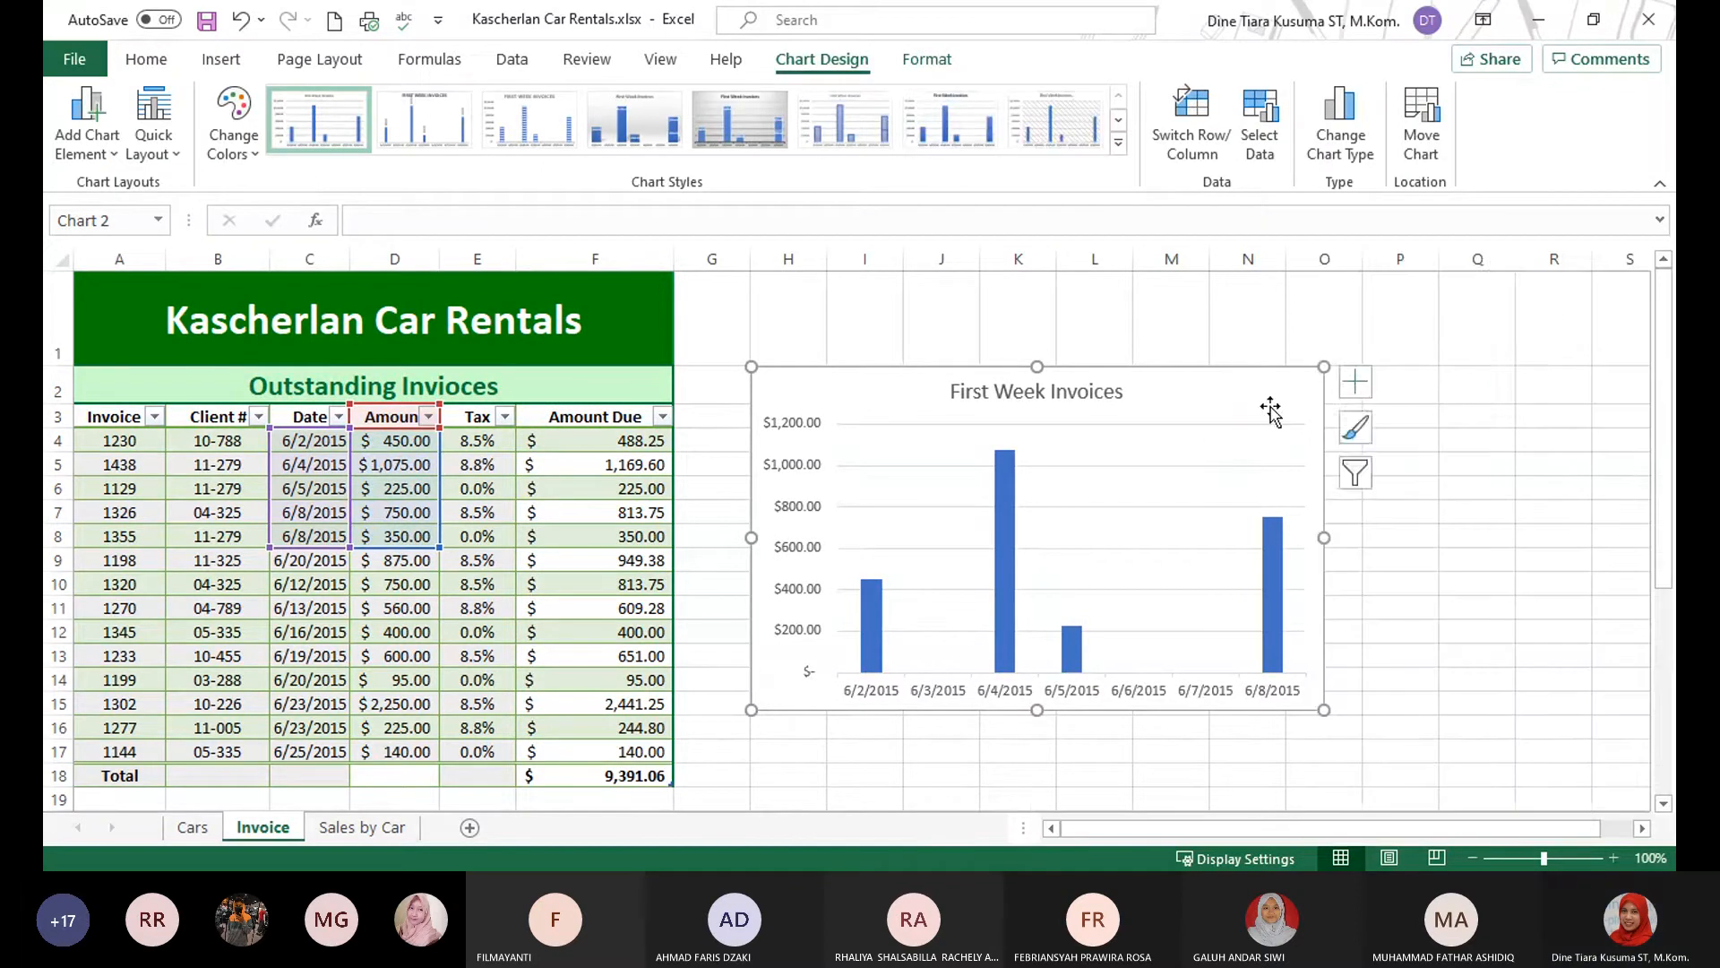
left_click(1458, 396)
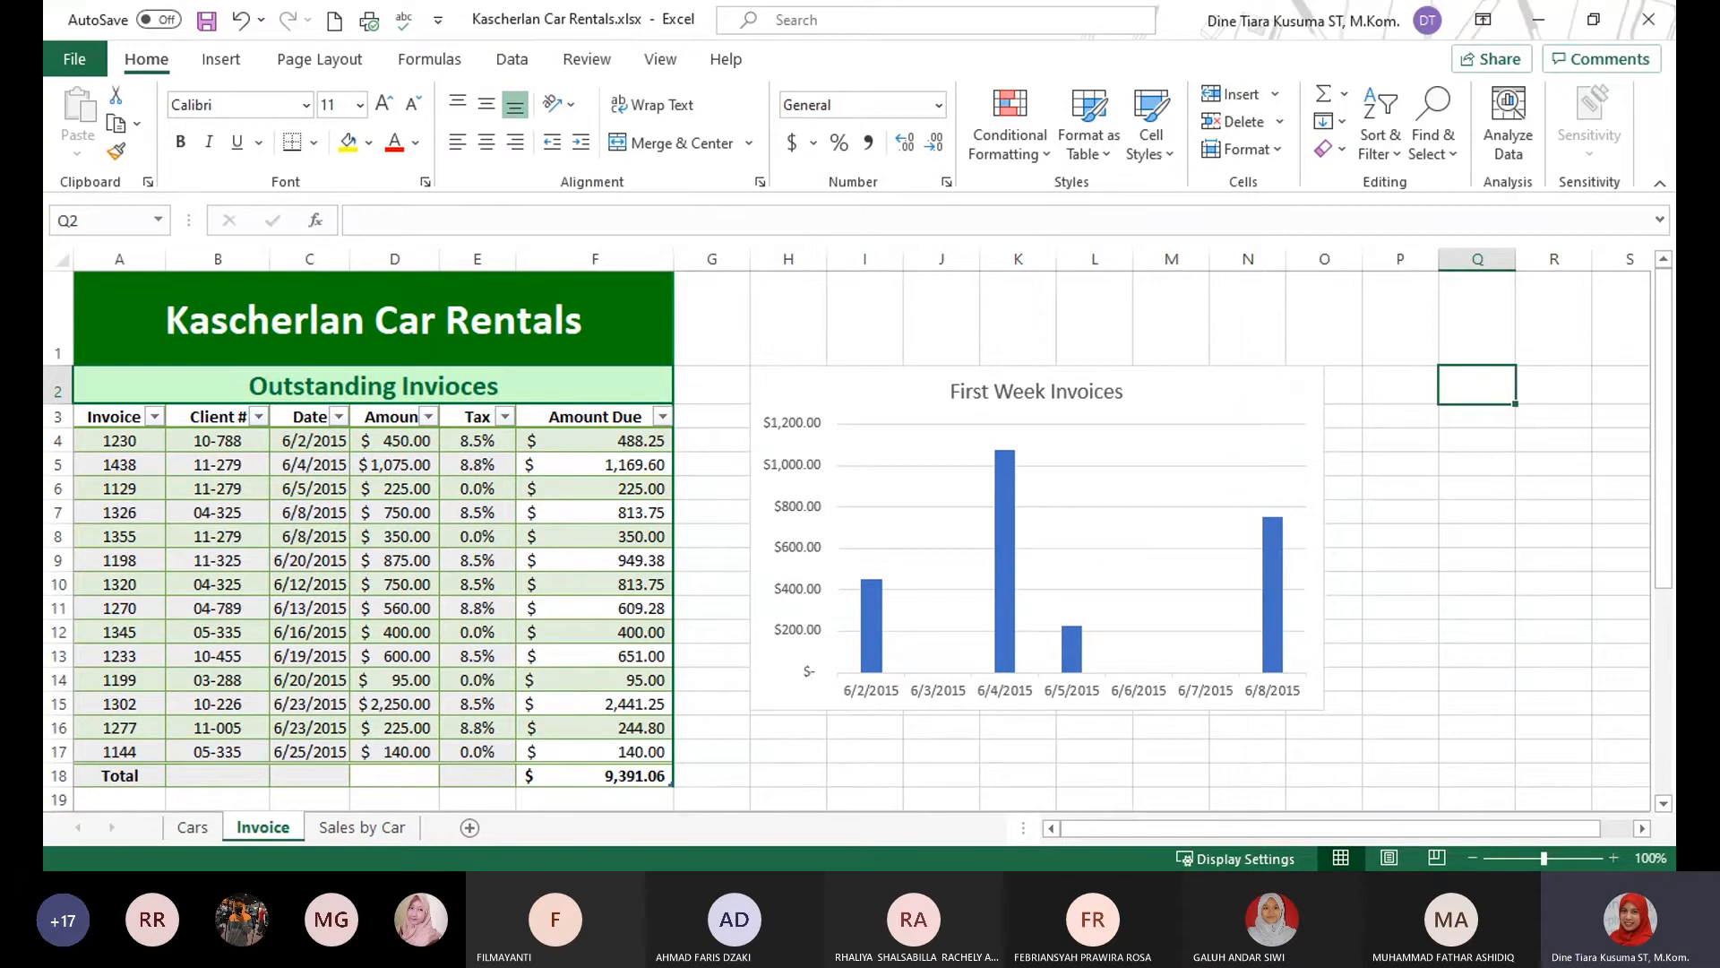
key("alt+Tab")
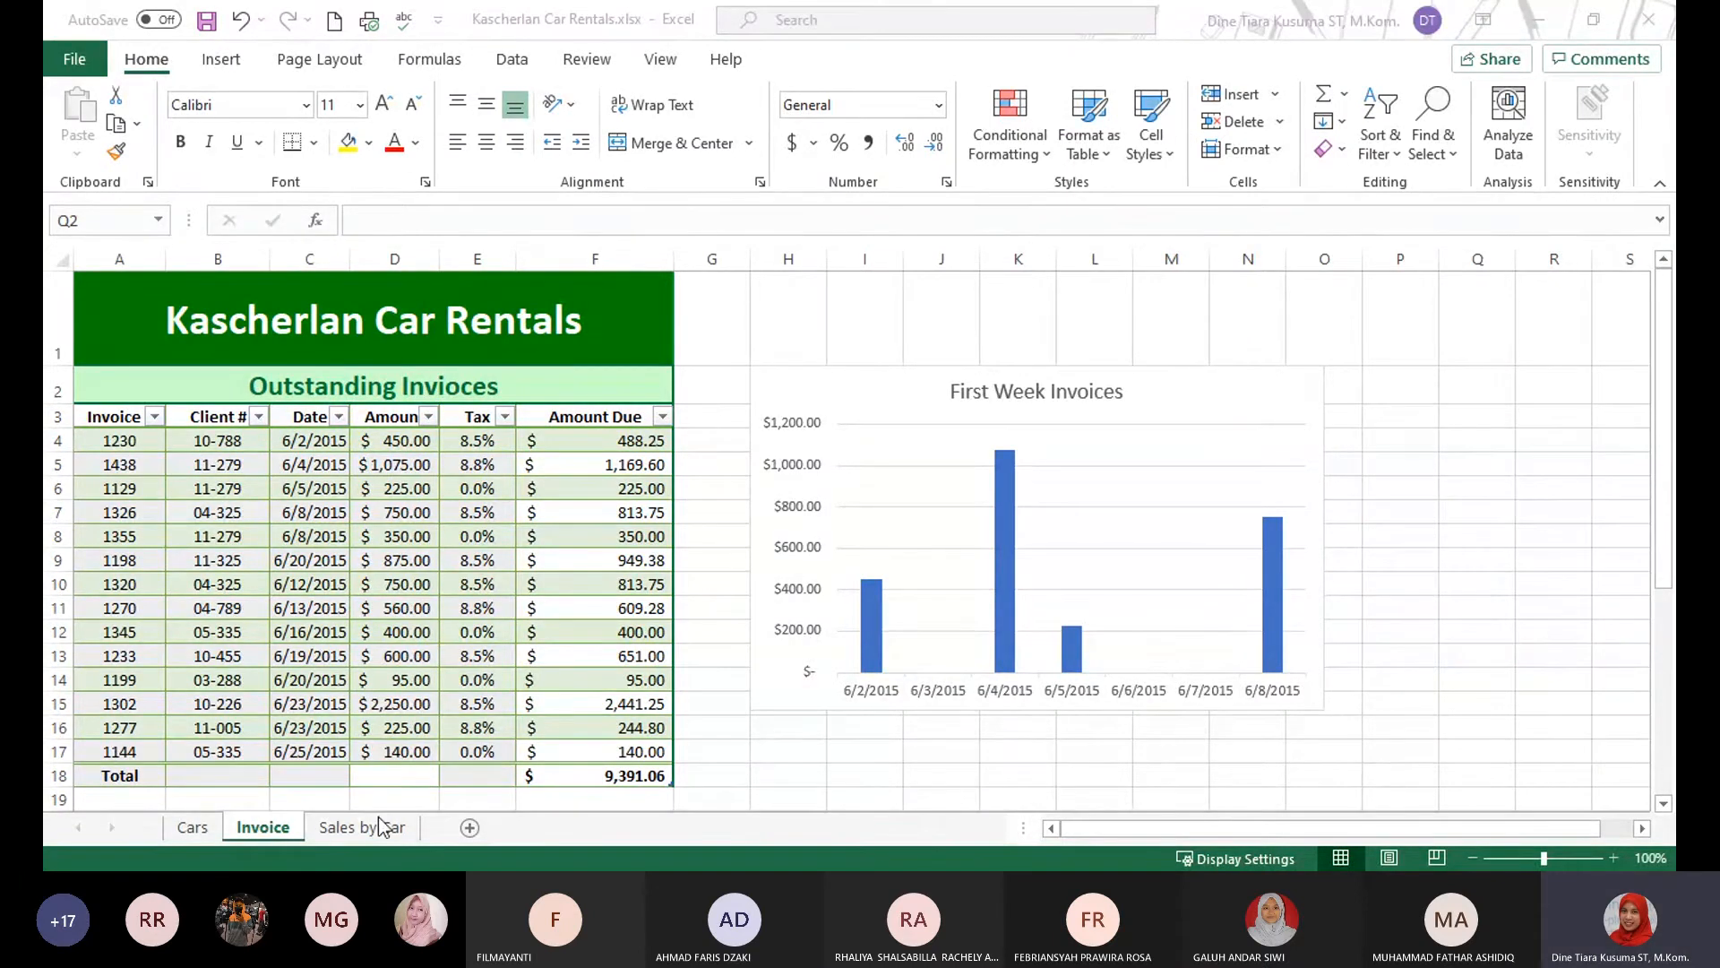
Resize the First Week Invoices chart so it ends at the edges of column N and row 15.
left_click(1281, 395)
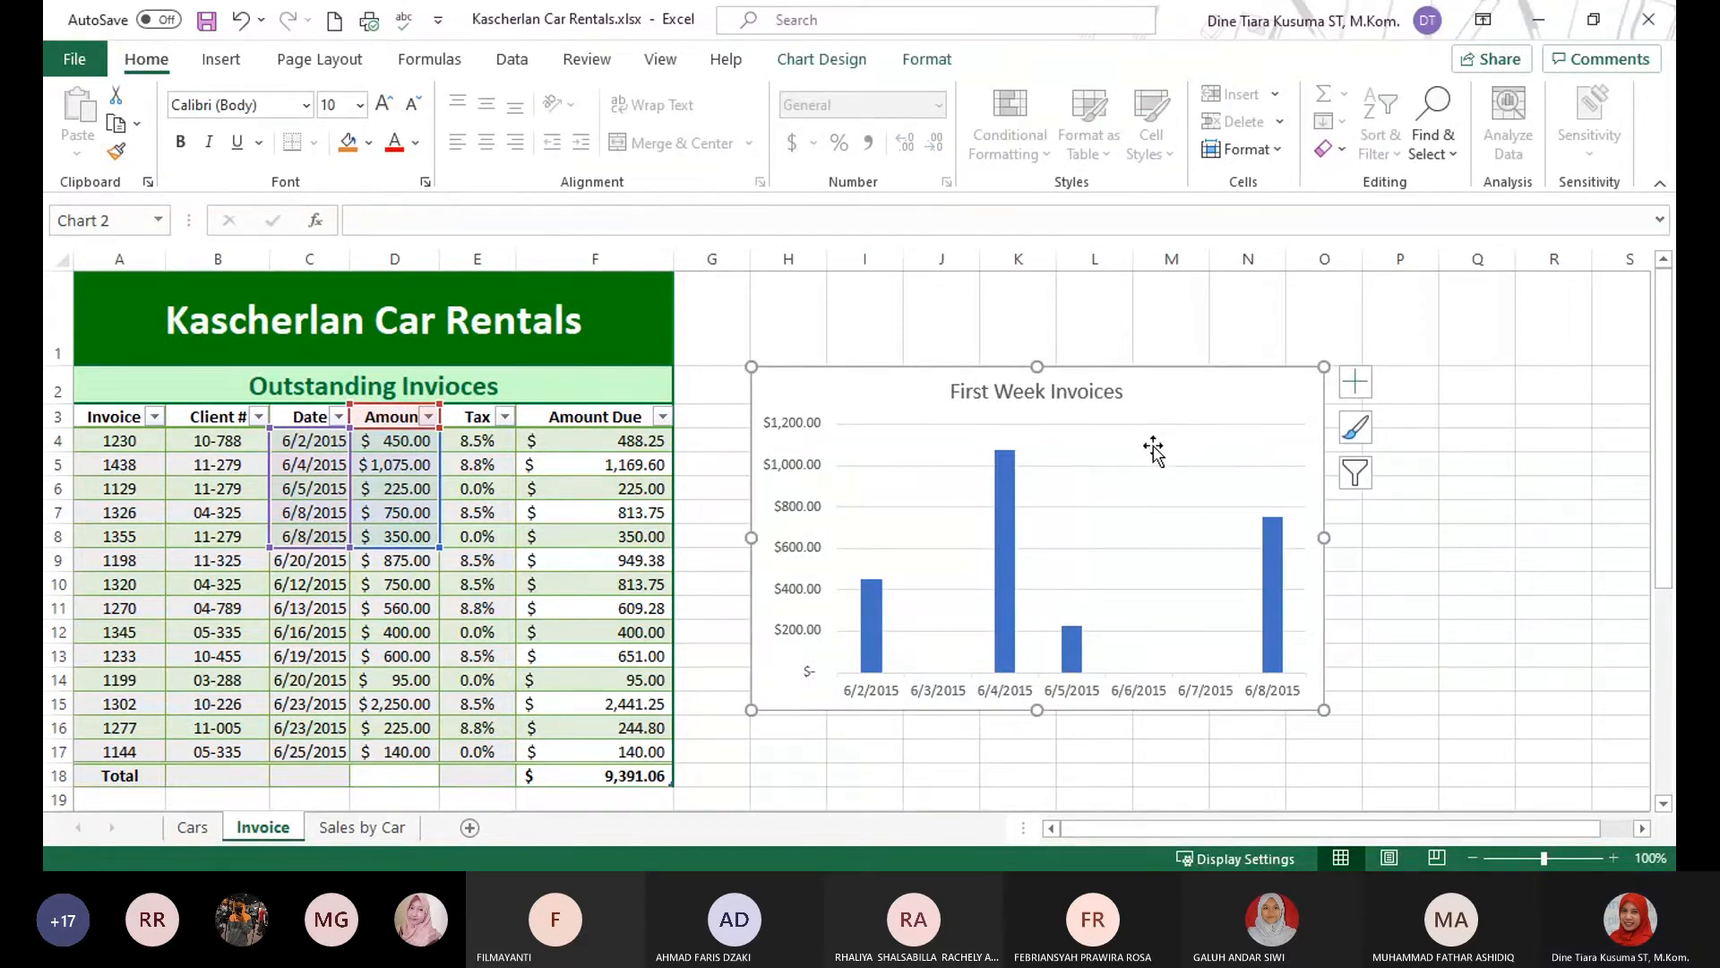
left_click_drag(1324, 367, 1286, 366)
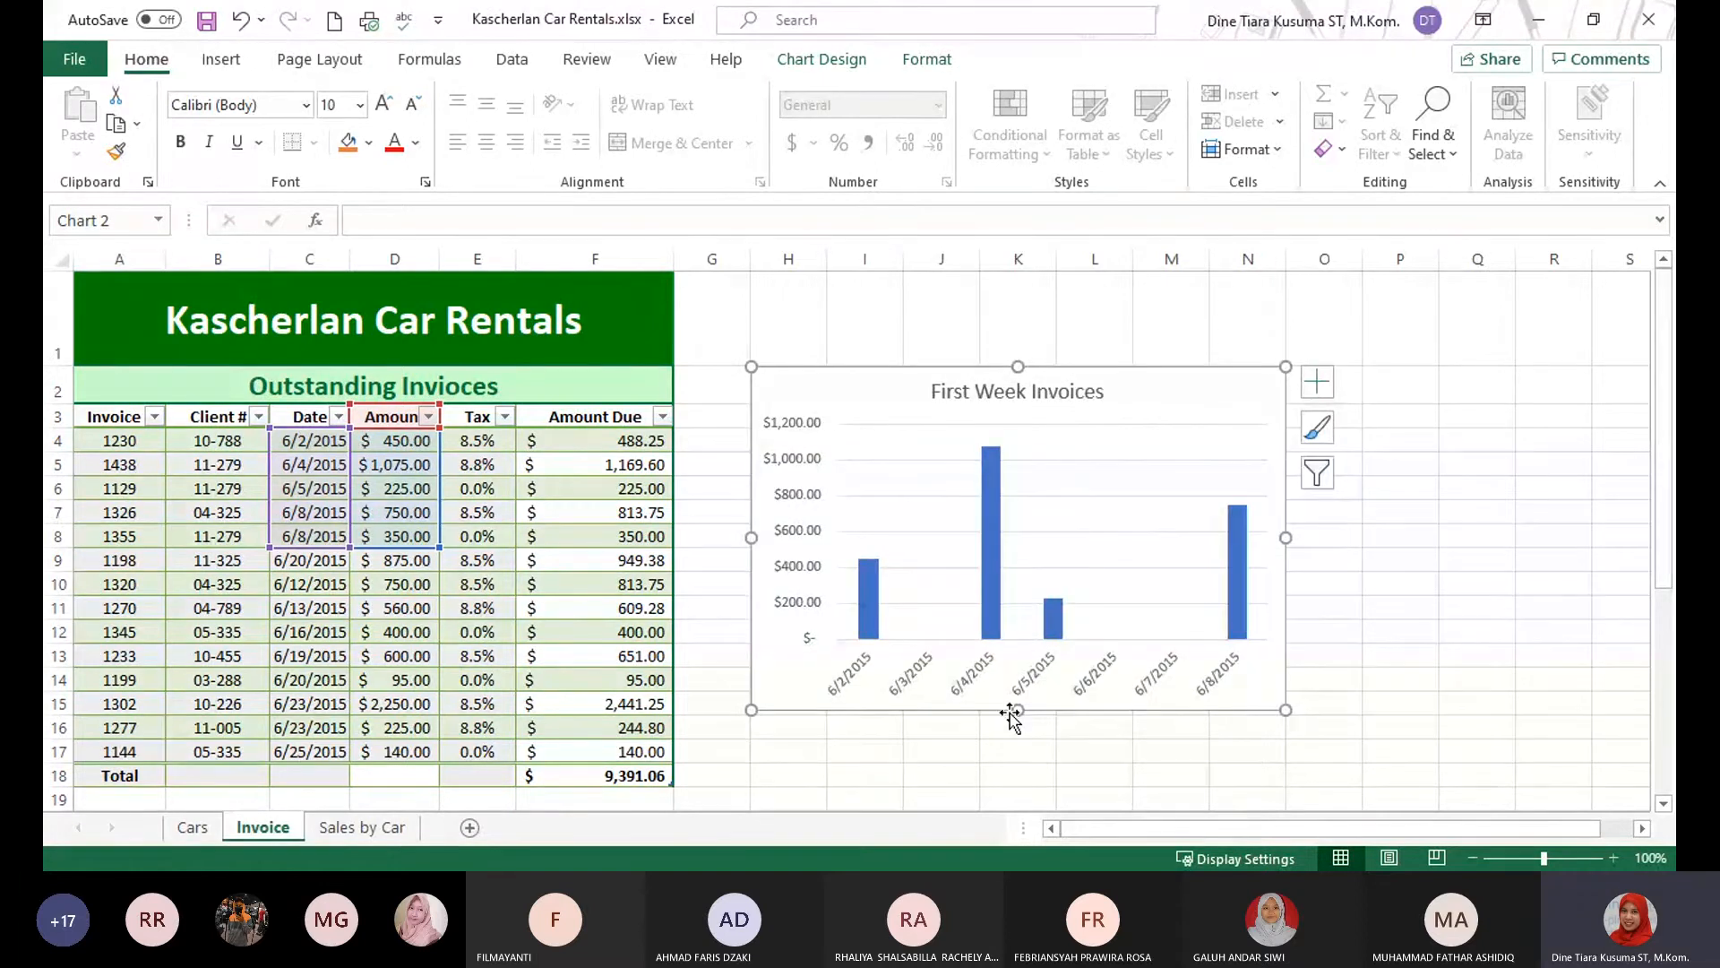
left_click_drag(1018, 711, 1019, 714)
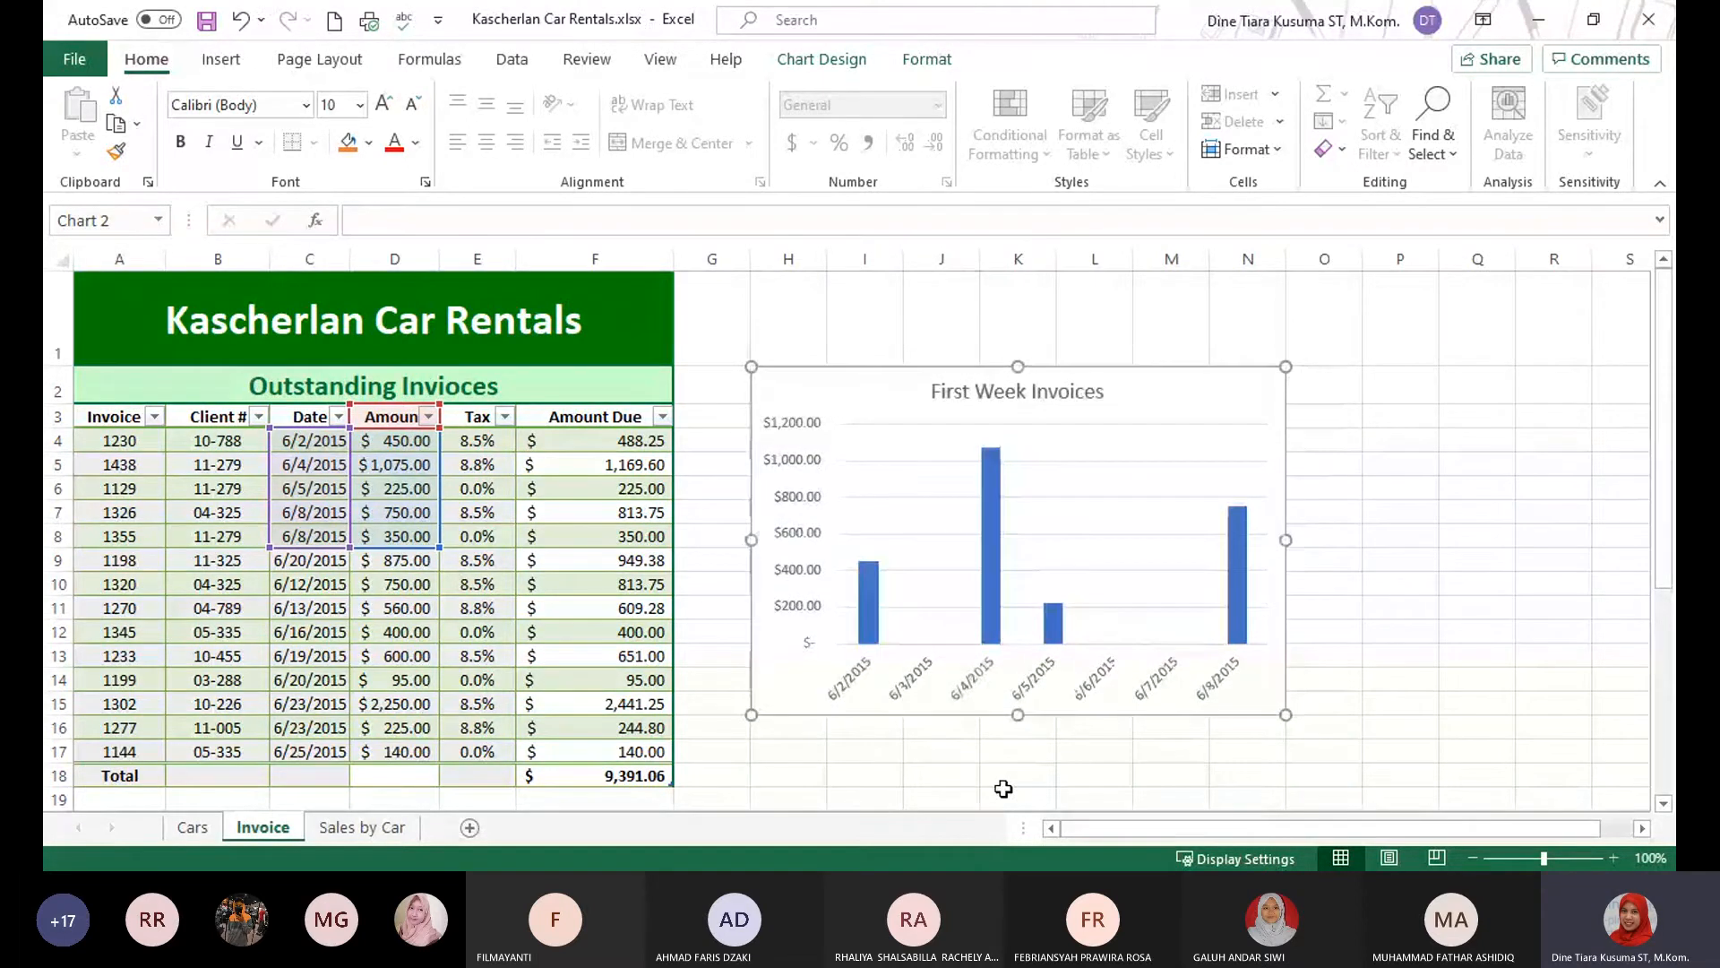
left_click(1011, 796)
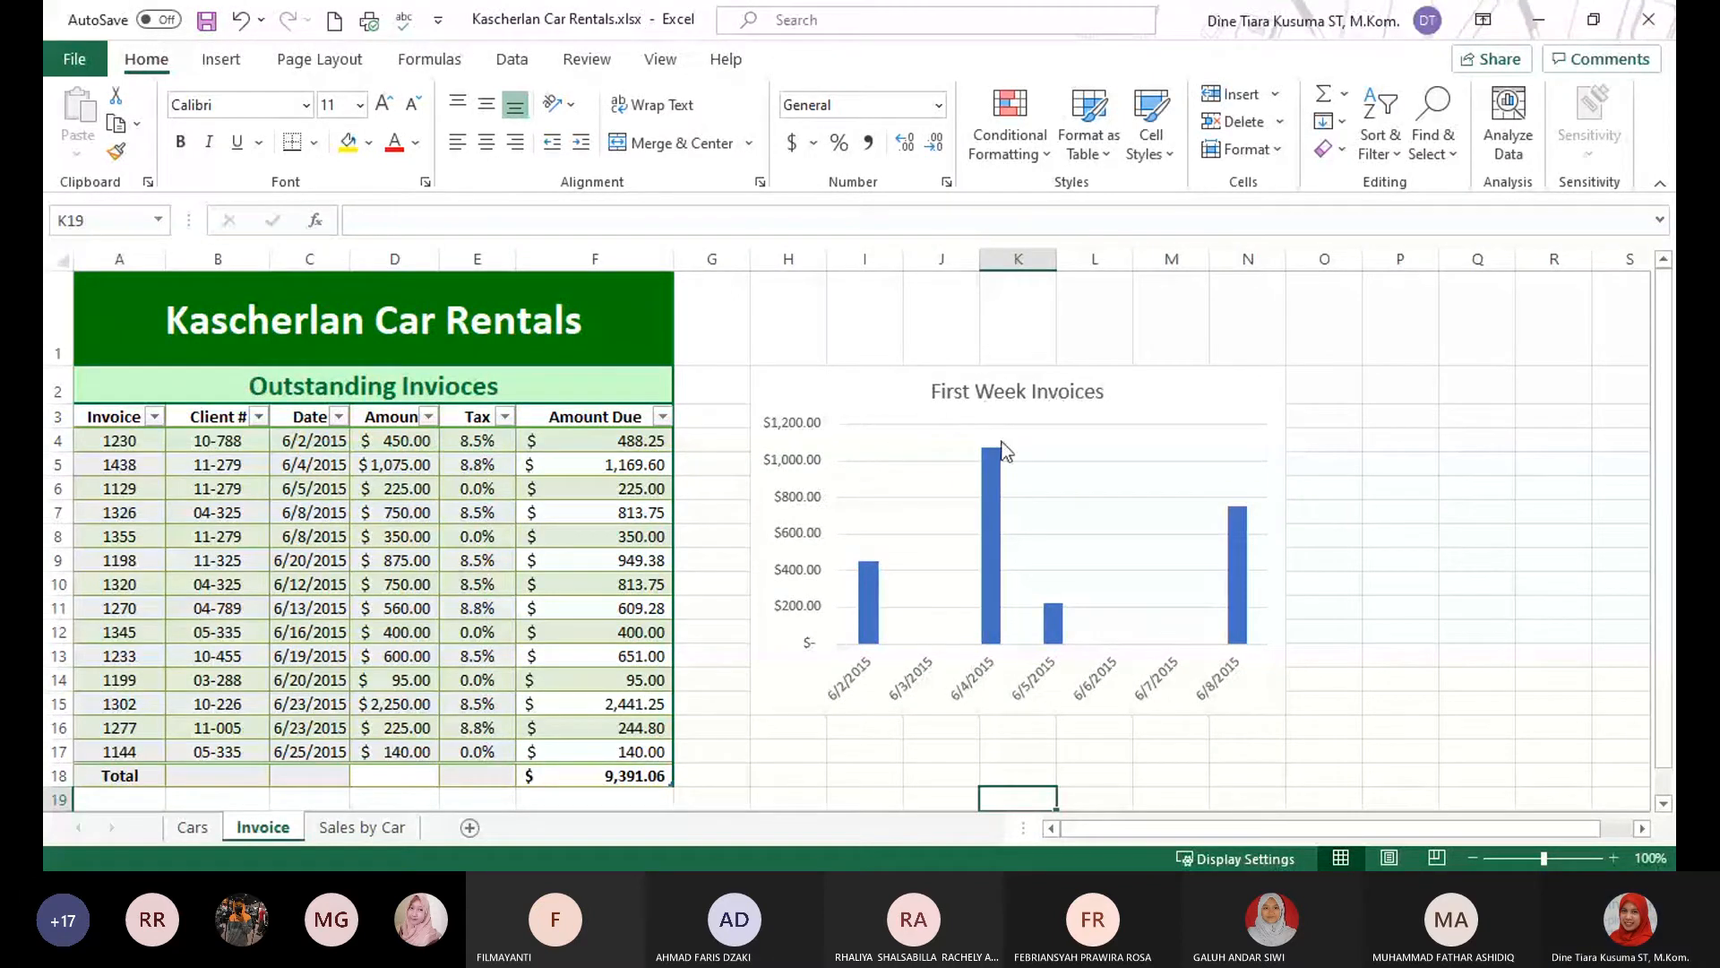
Undo the resizing and the move of the First Week Invoices chart.
left_click(867, 385)
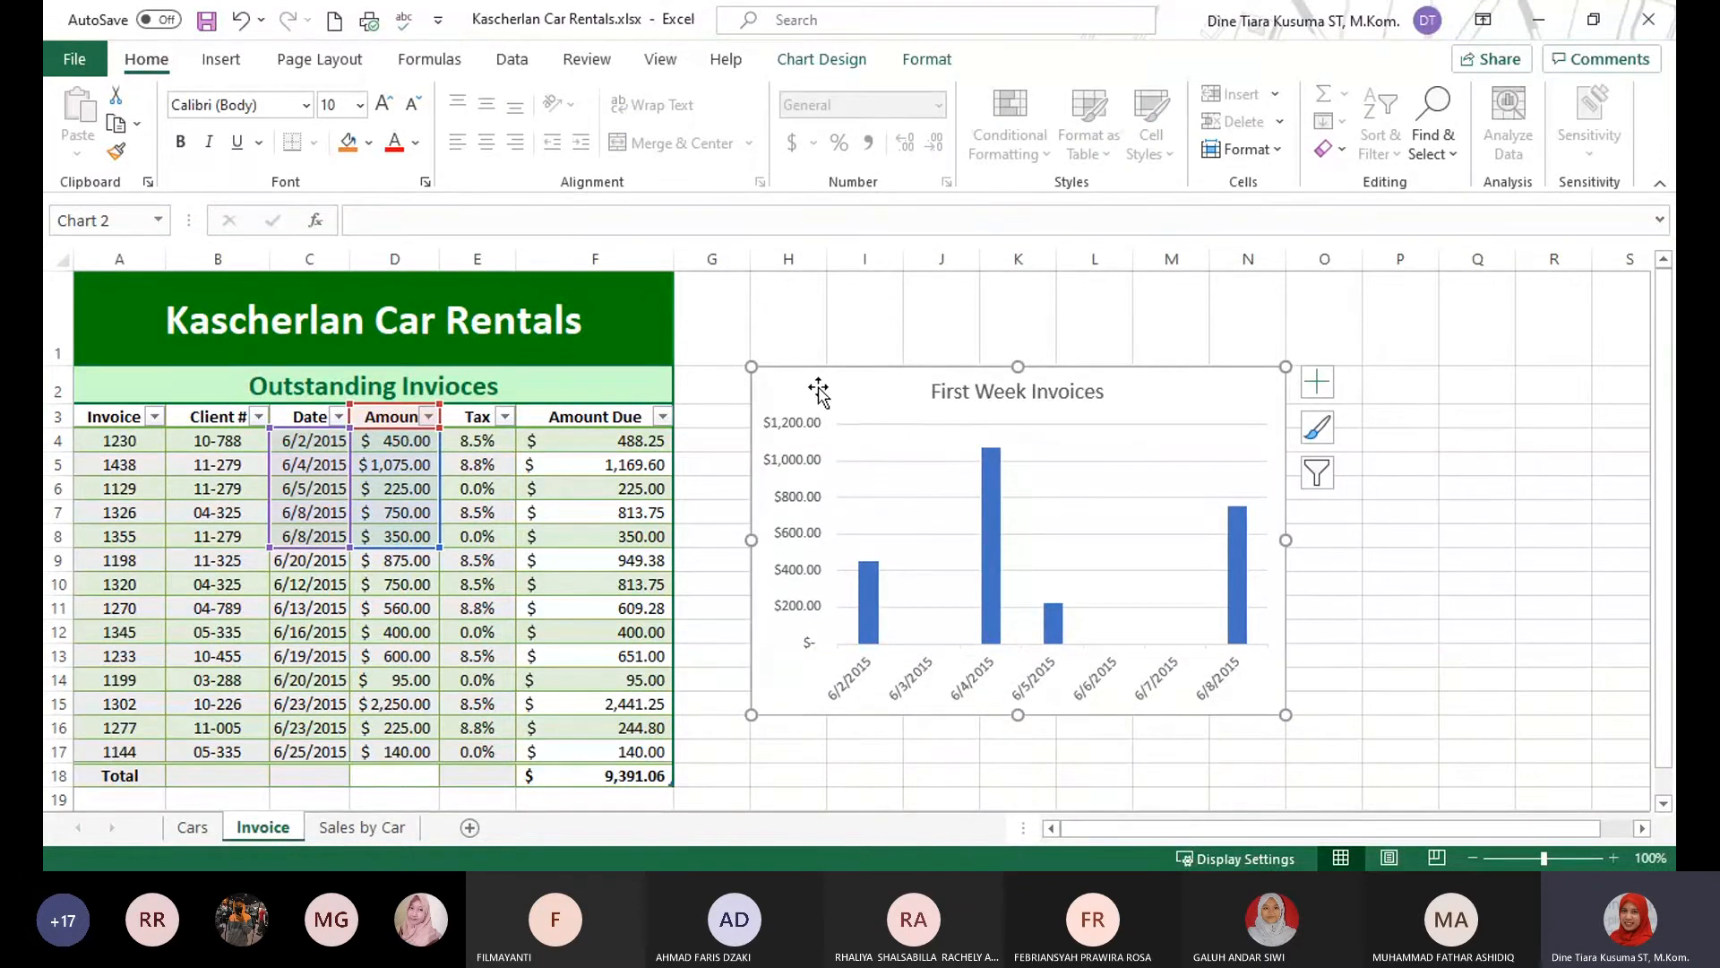
key("ctrl+z")
key("ctrl+z")
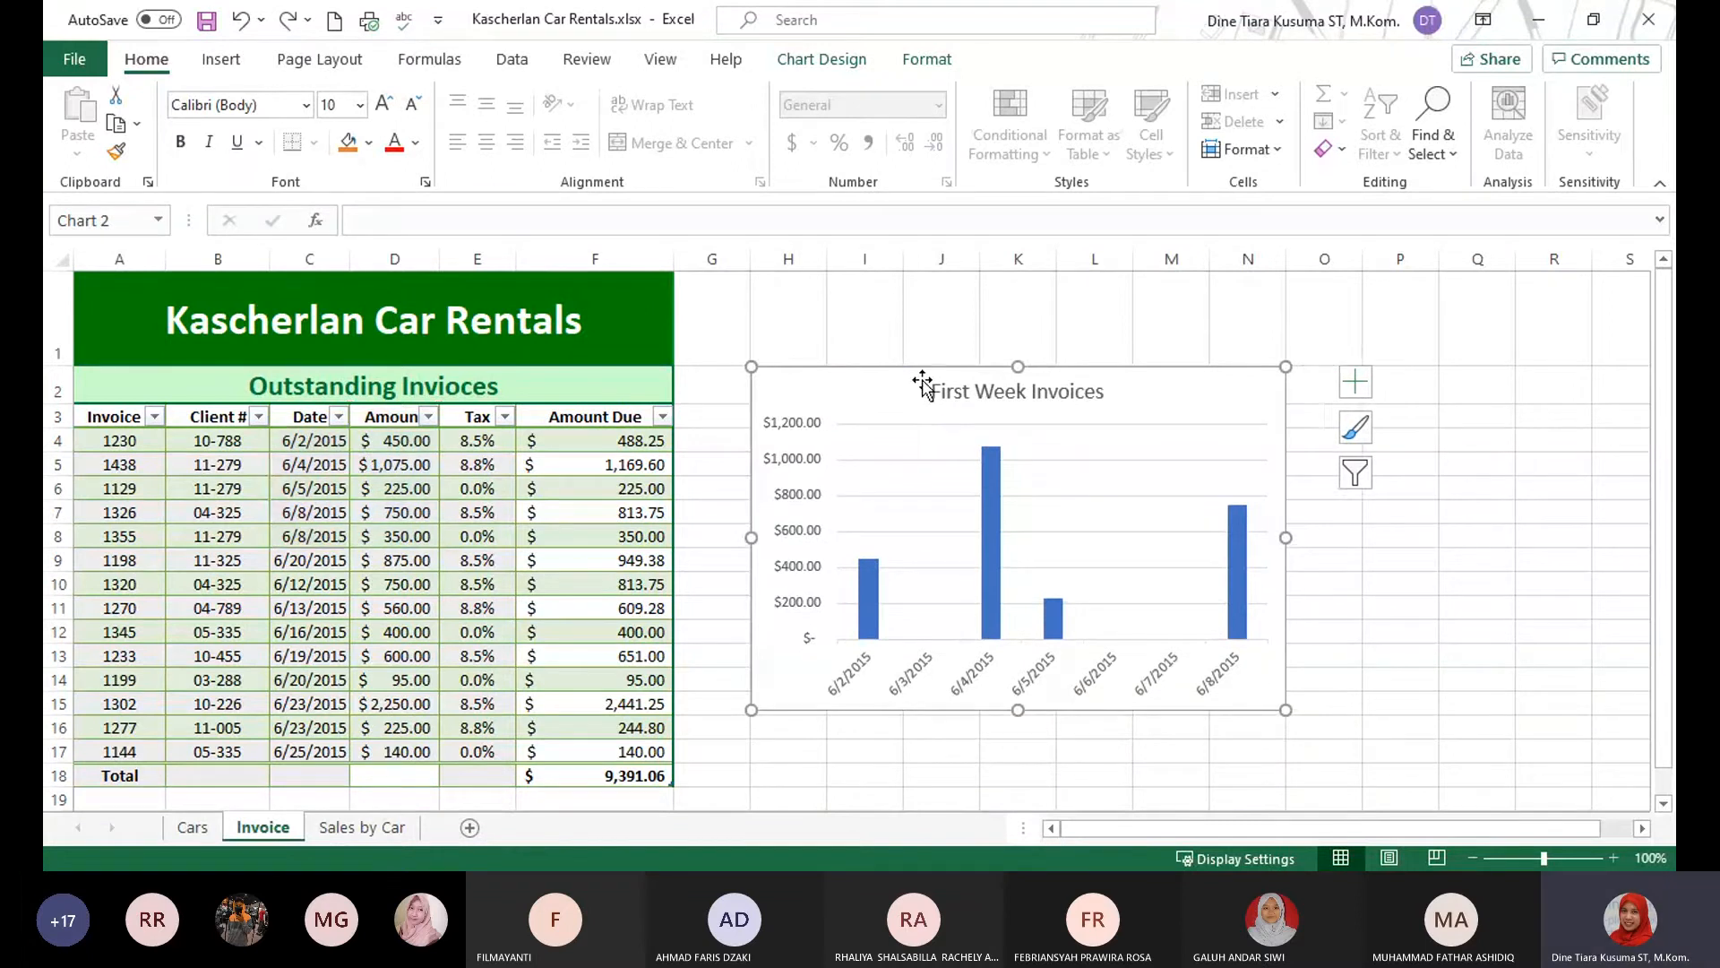
key("ctrl+z")
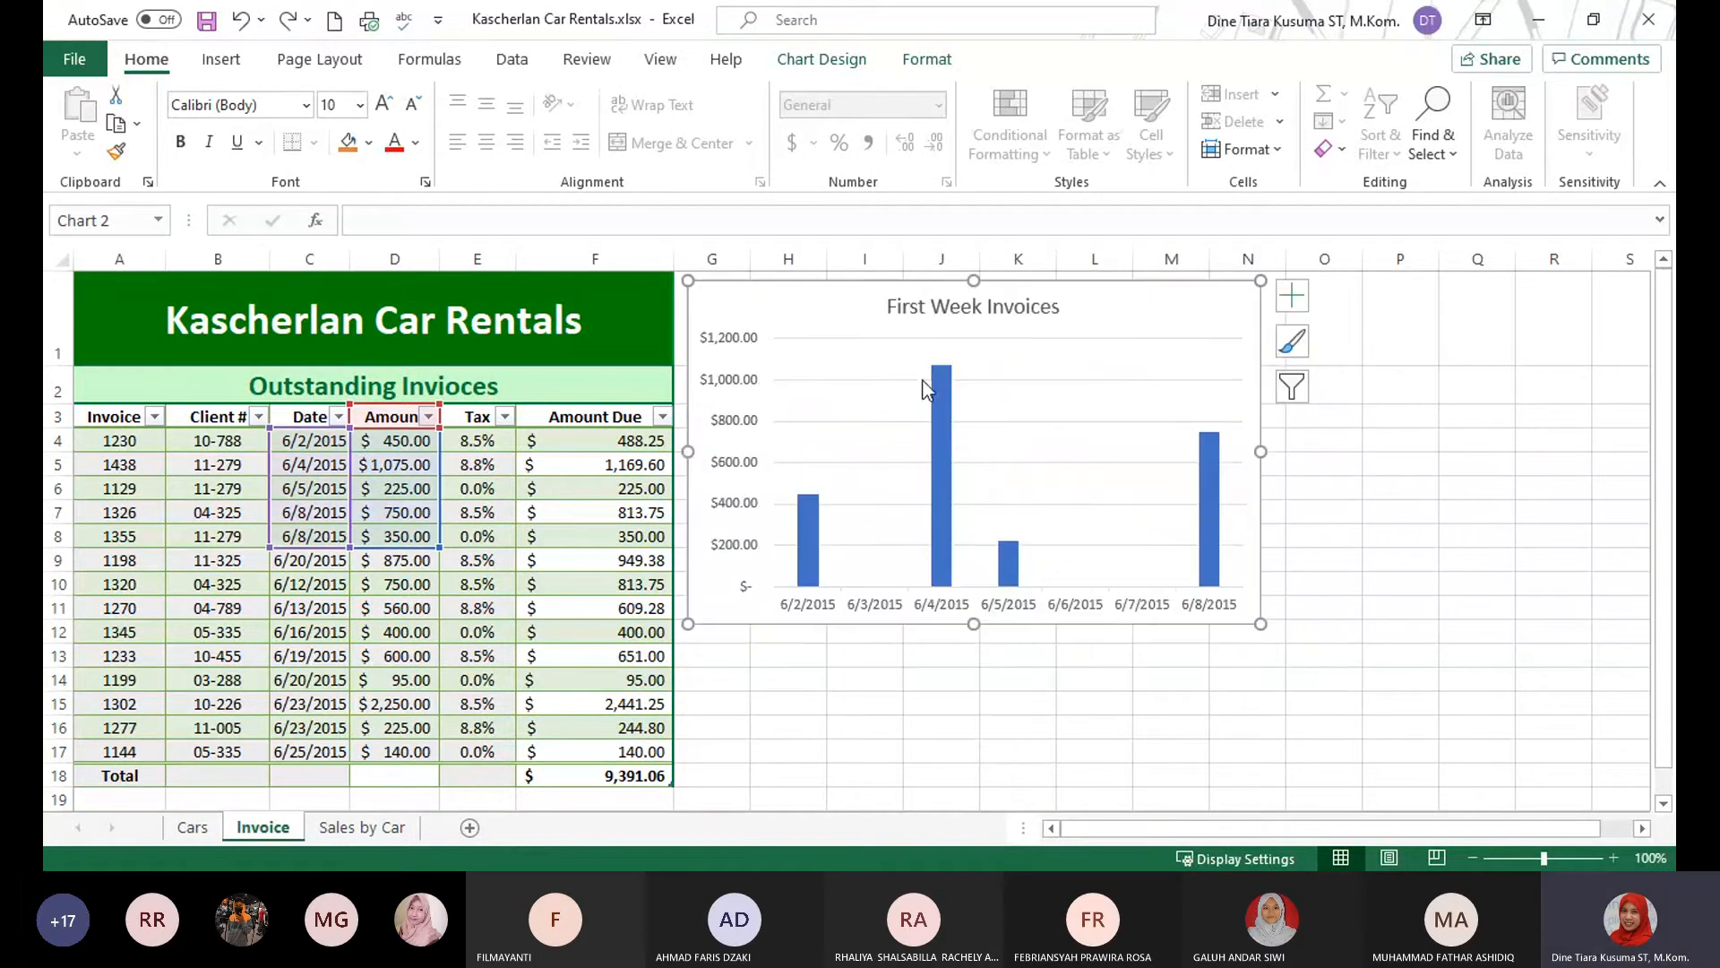
left_click(1429, 531)
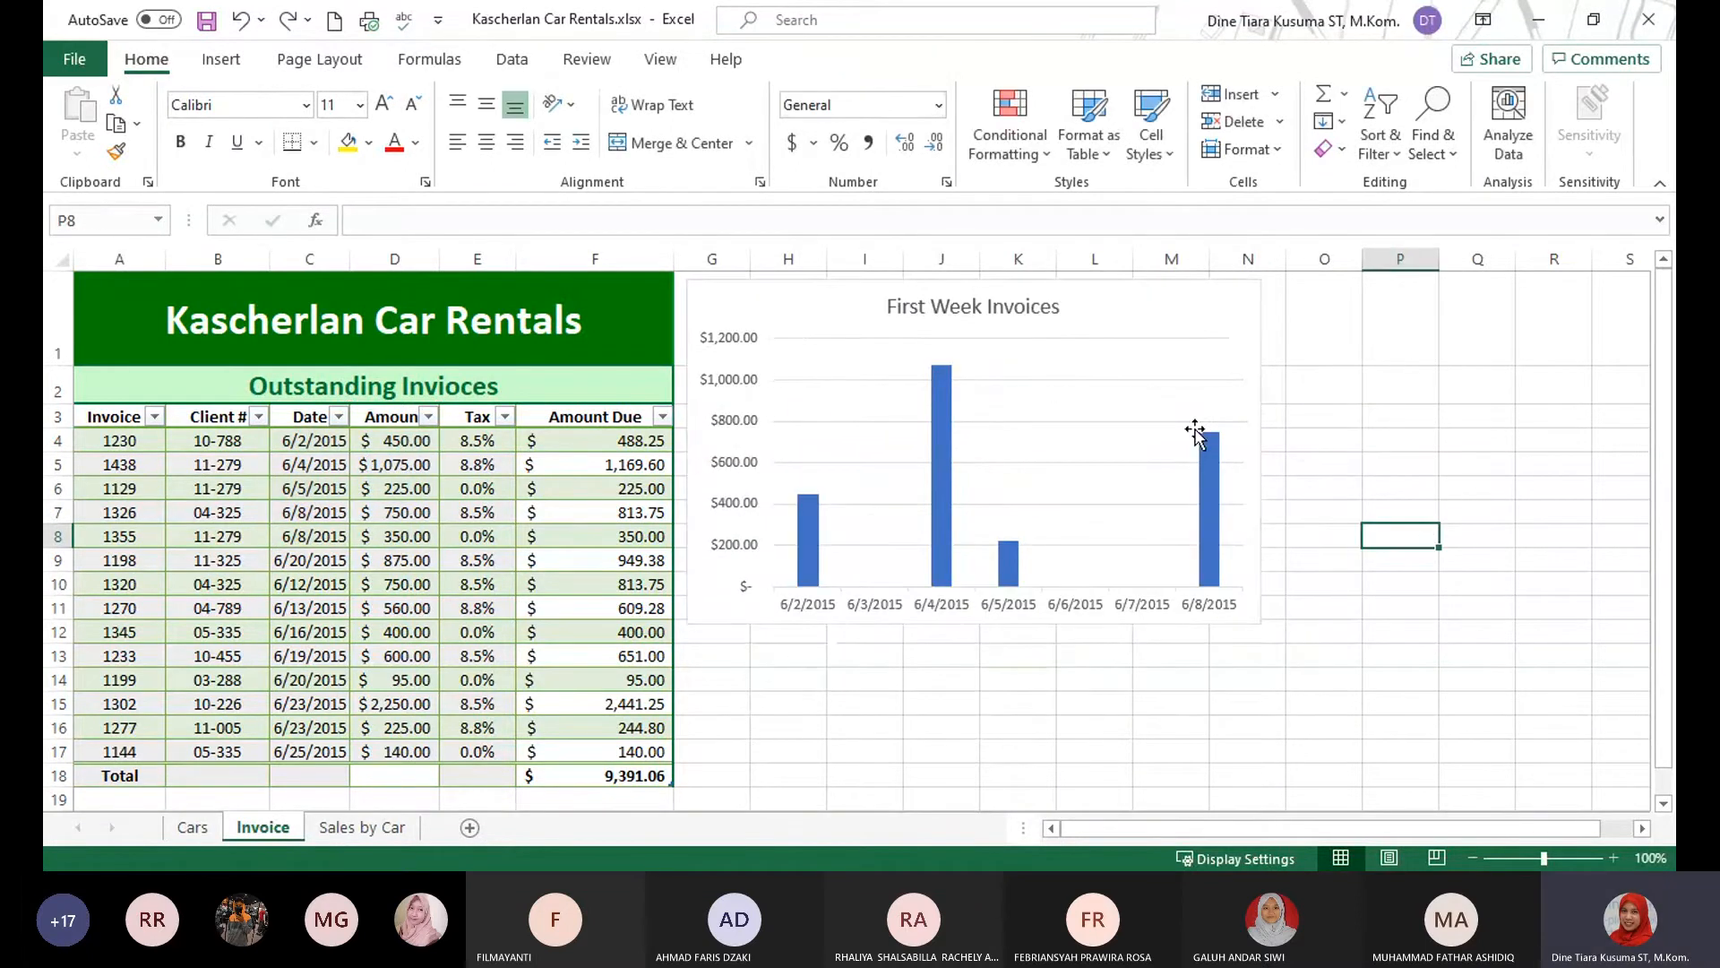
Move the First Week Invoices chart's upper-left corner to cell H3 and resize it to fill the range H3:N16.
left_click_drag(827, 299, 898, 427)
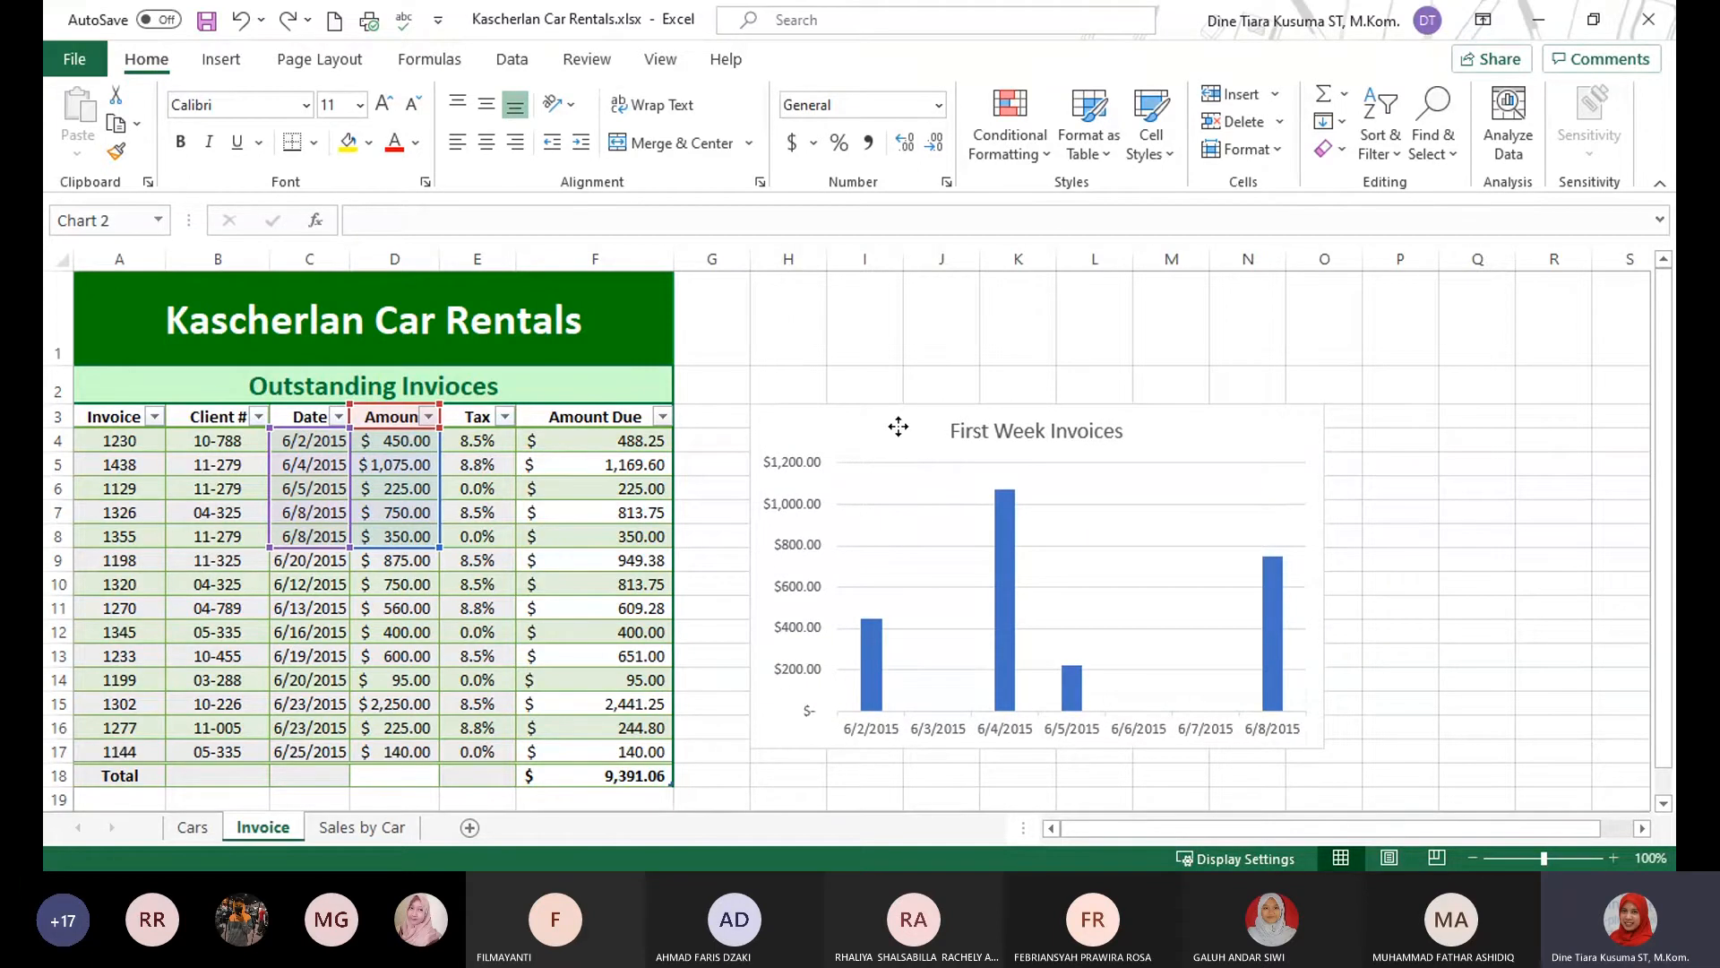
left_click_drag(898, 426, 898, 425)
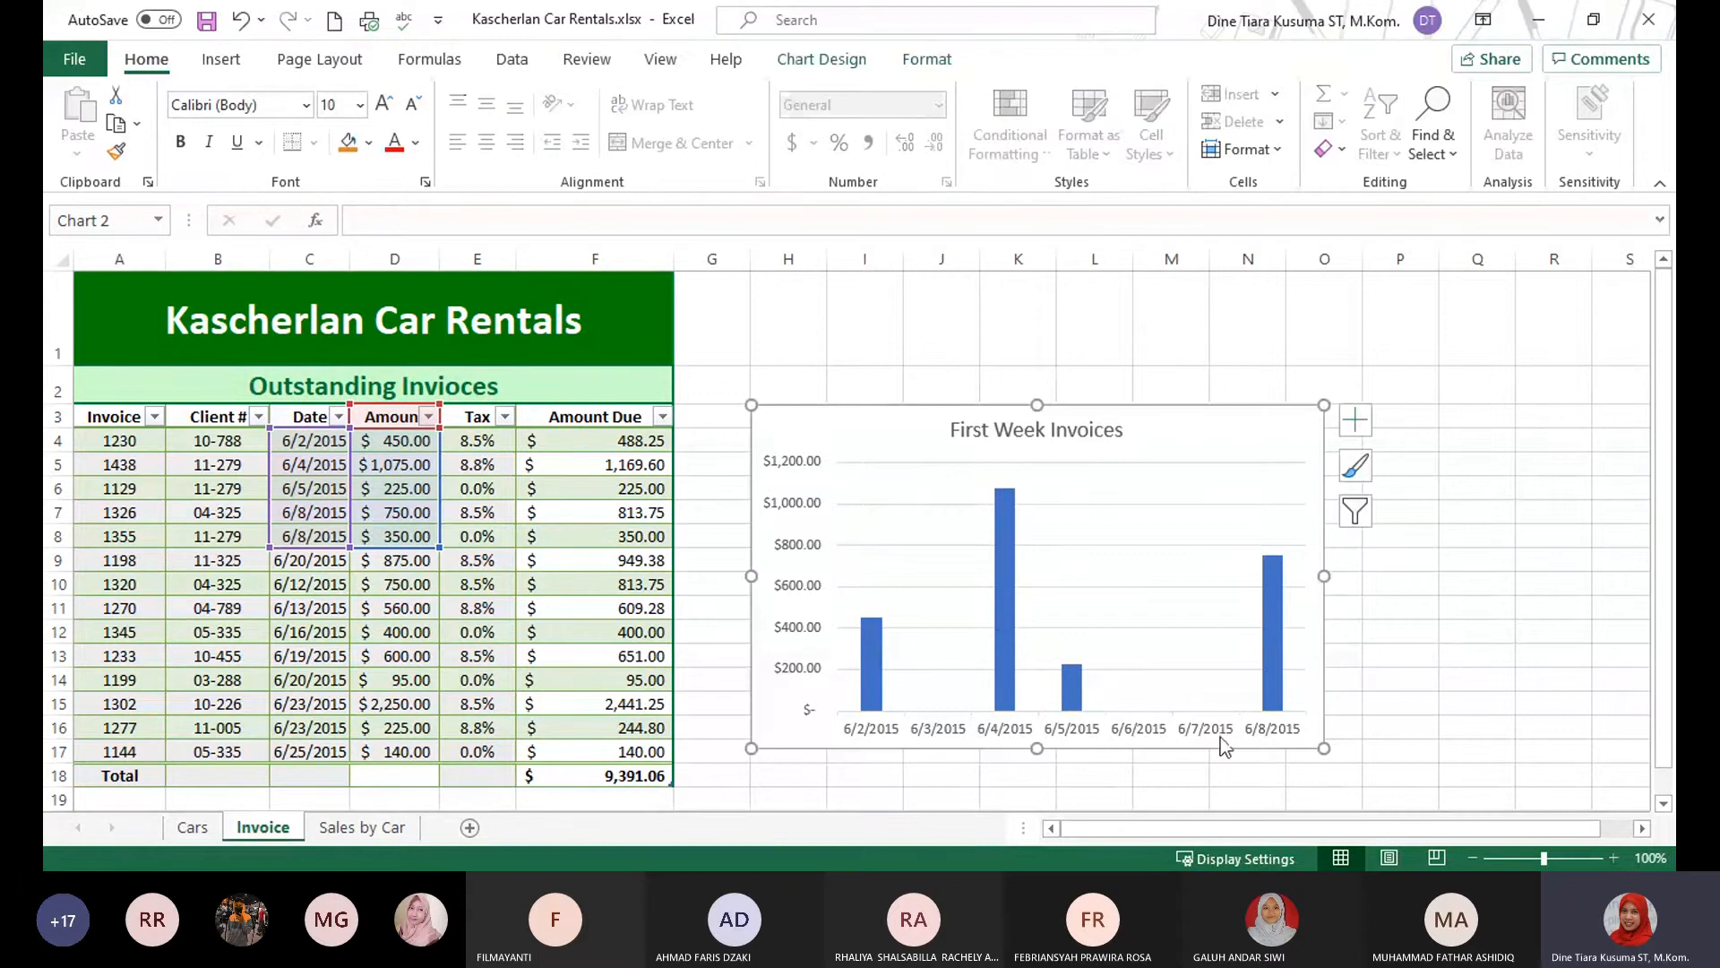
mouse_move(1320, 749)
left_mouse_down()
mouse_move(1251, 695)
mouse_move(1287, 714)
left_mouse_up()
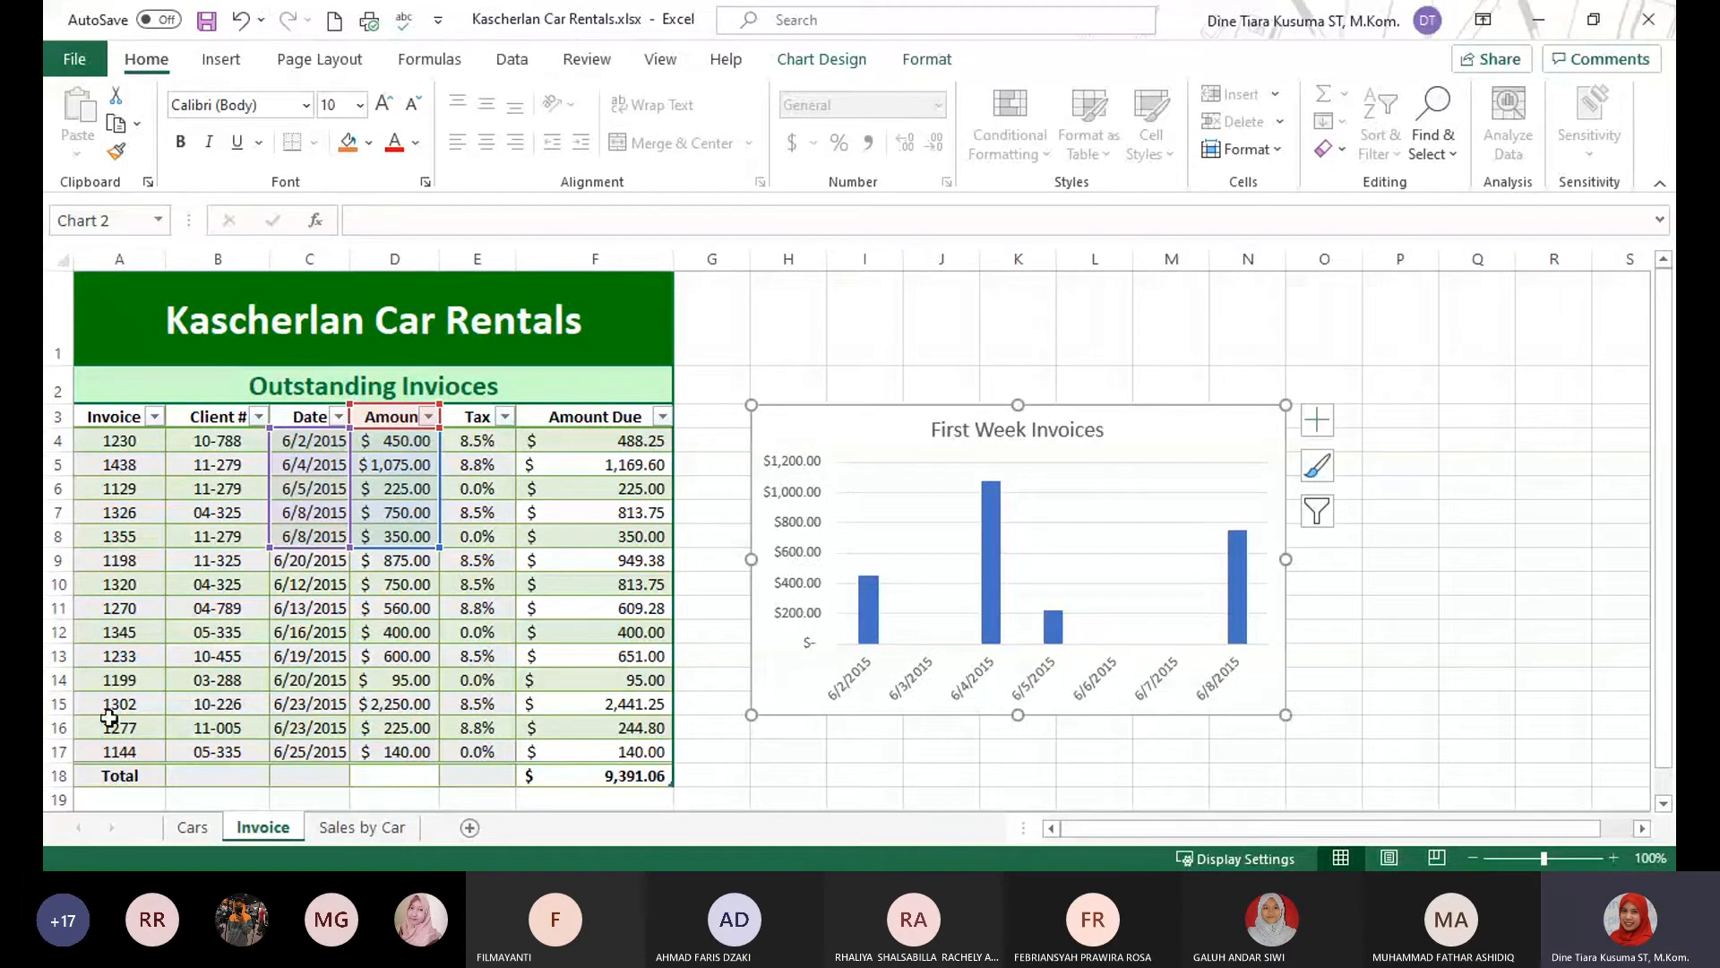
left_click_drag(1286, 717, 1286, 739)
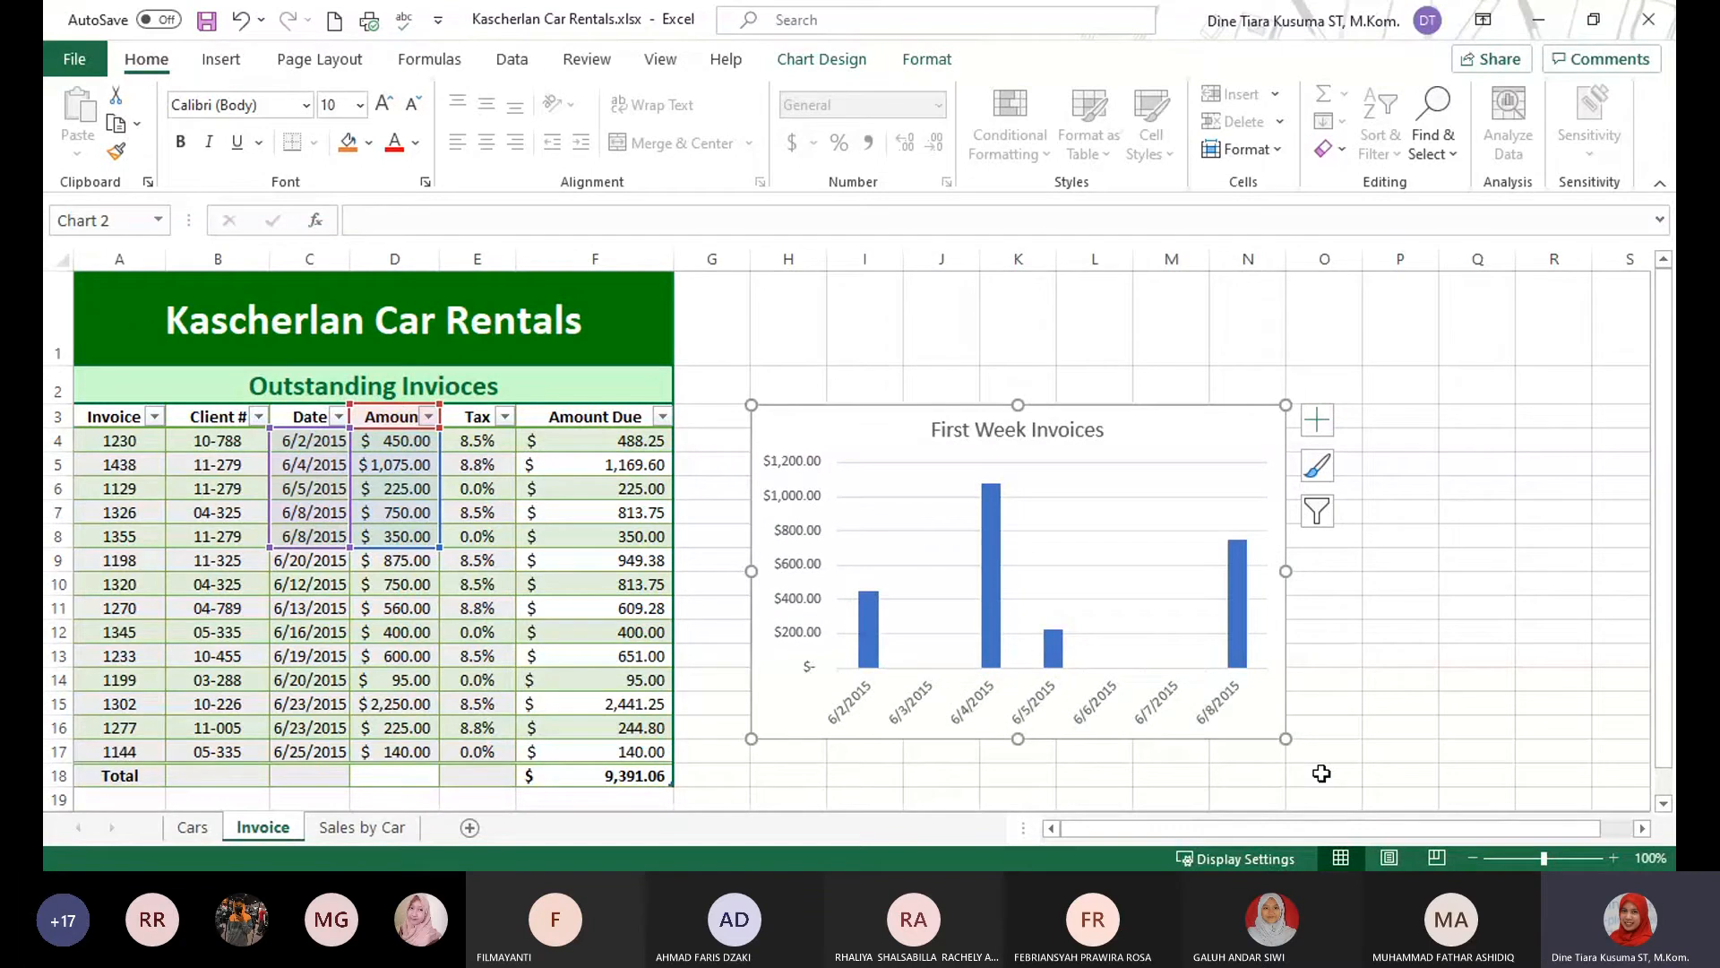
left_click(1487, 678)
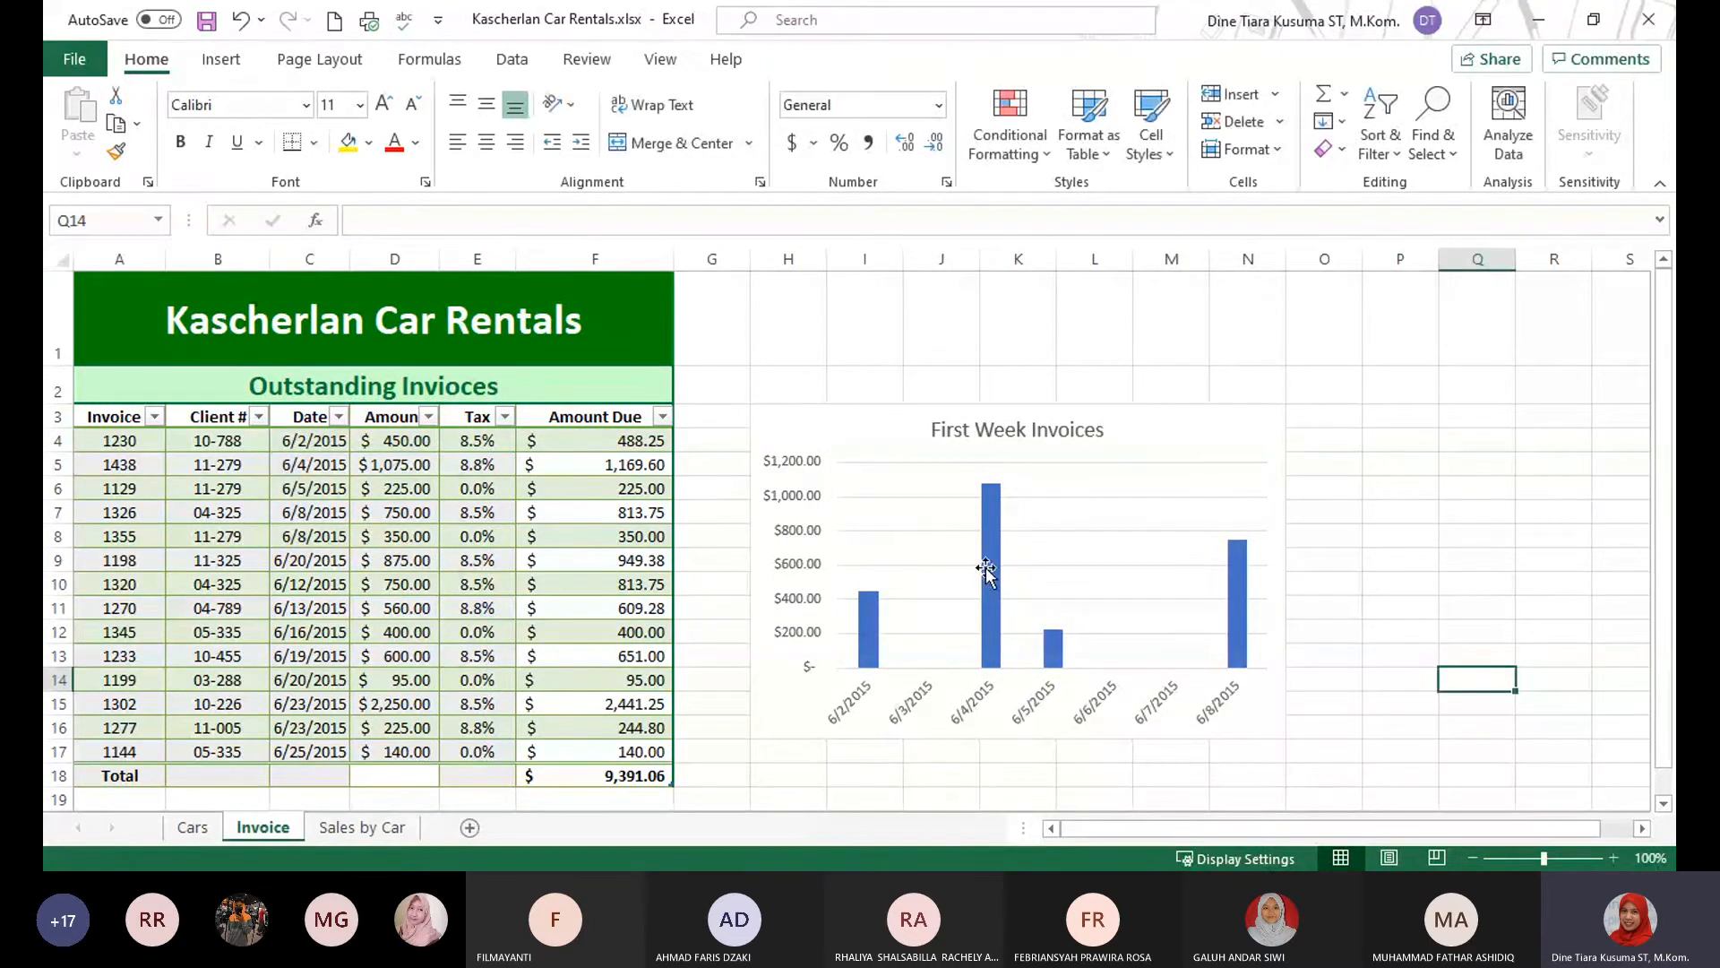
left_click(1250, 453)
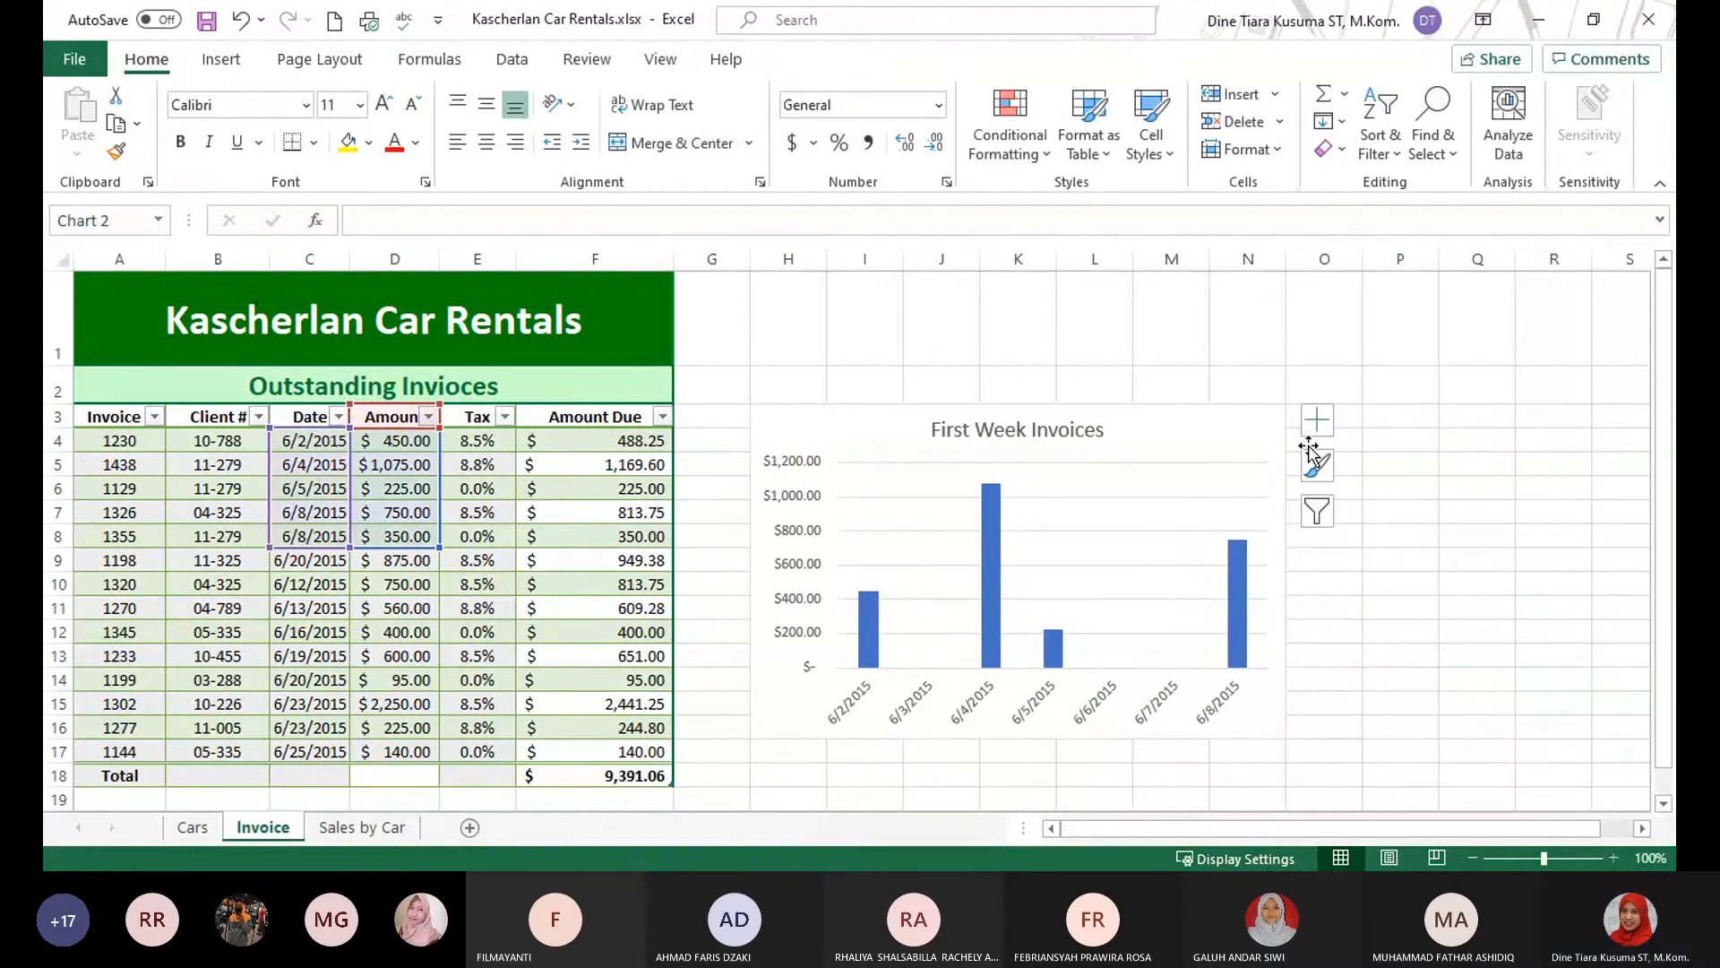
left_click(1505, 654)
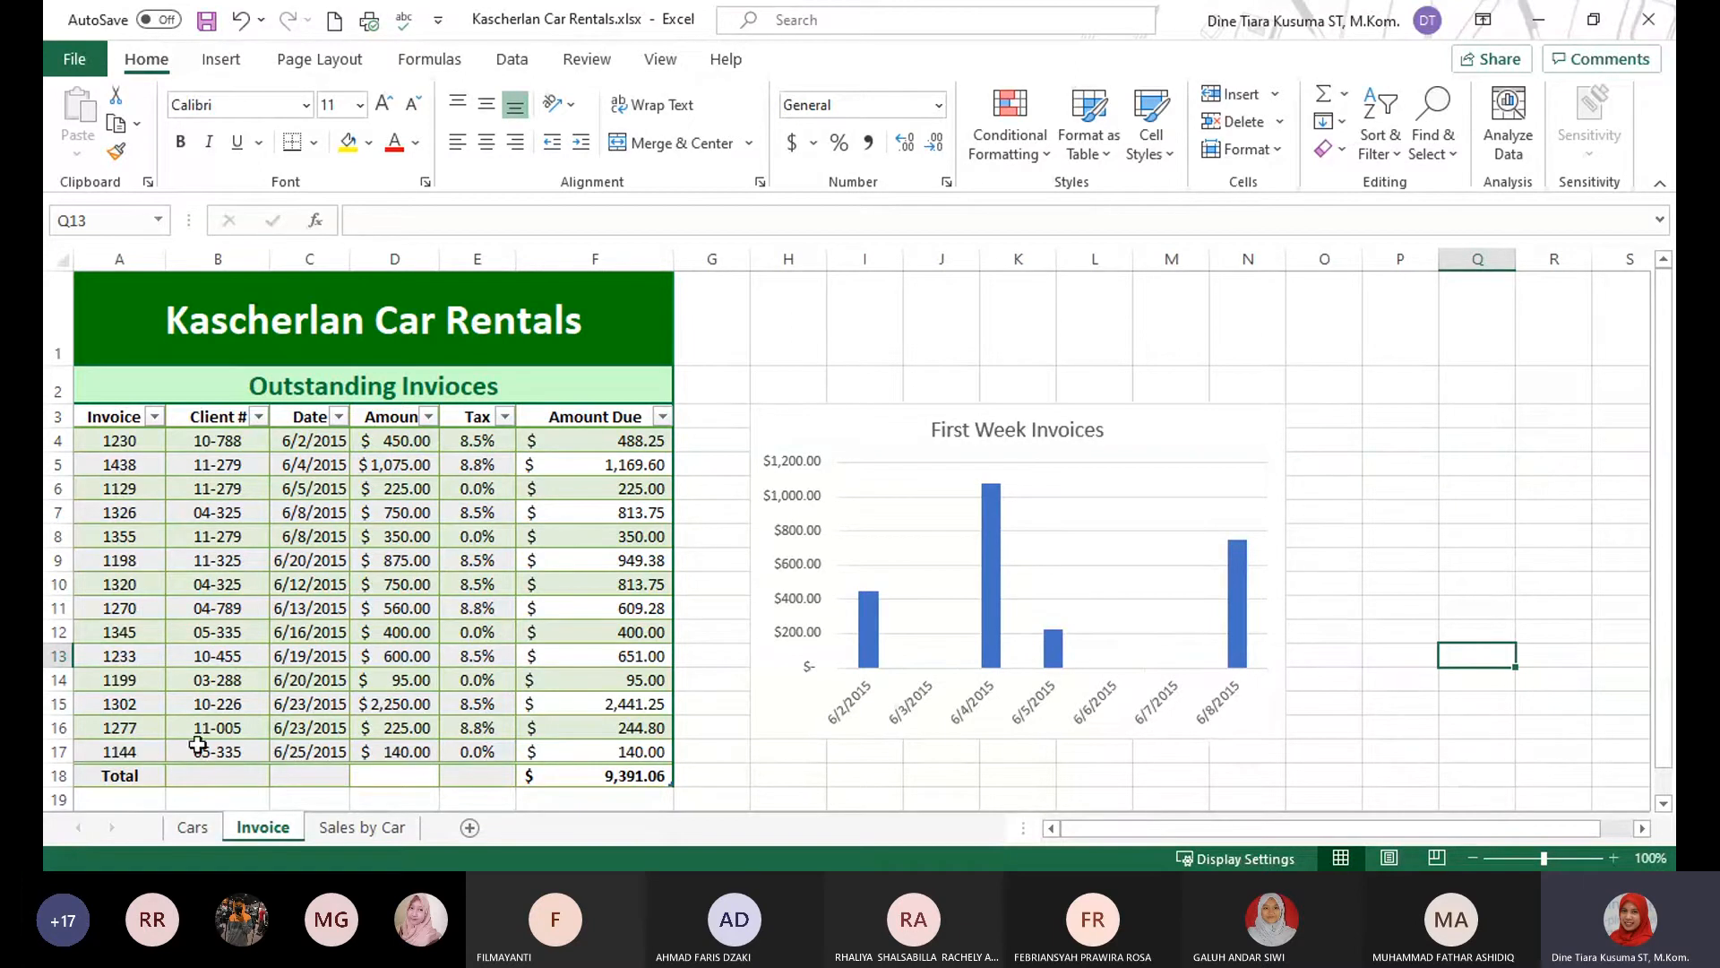
left_click(1246, 410)
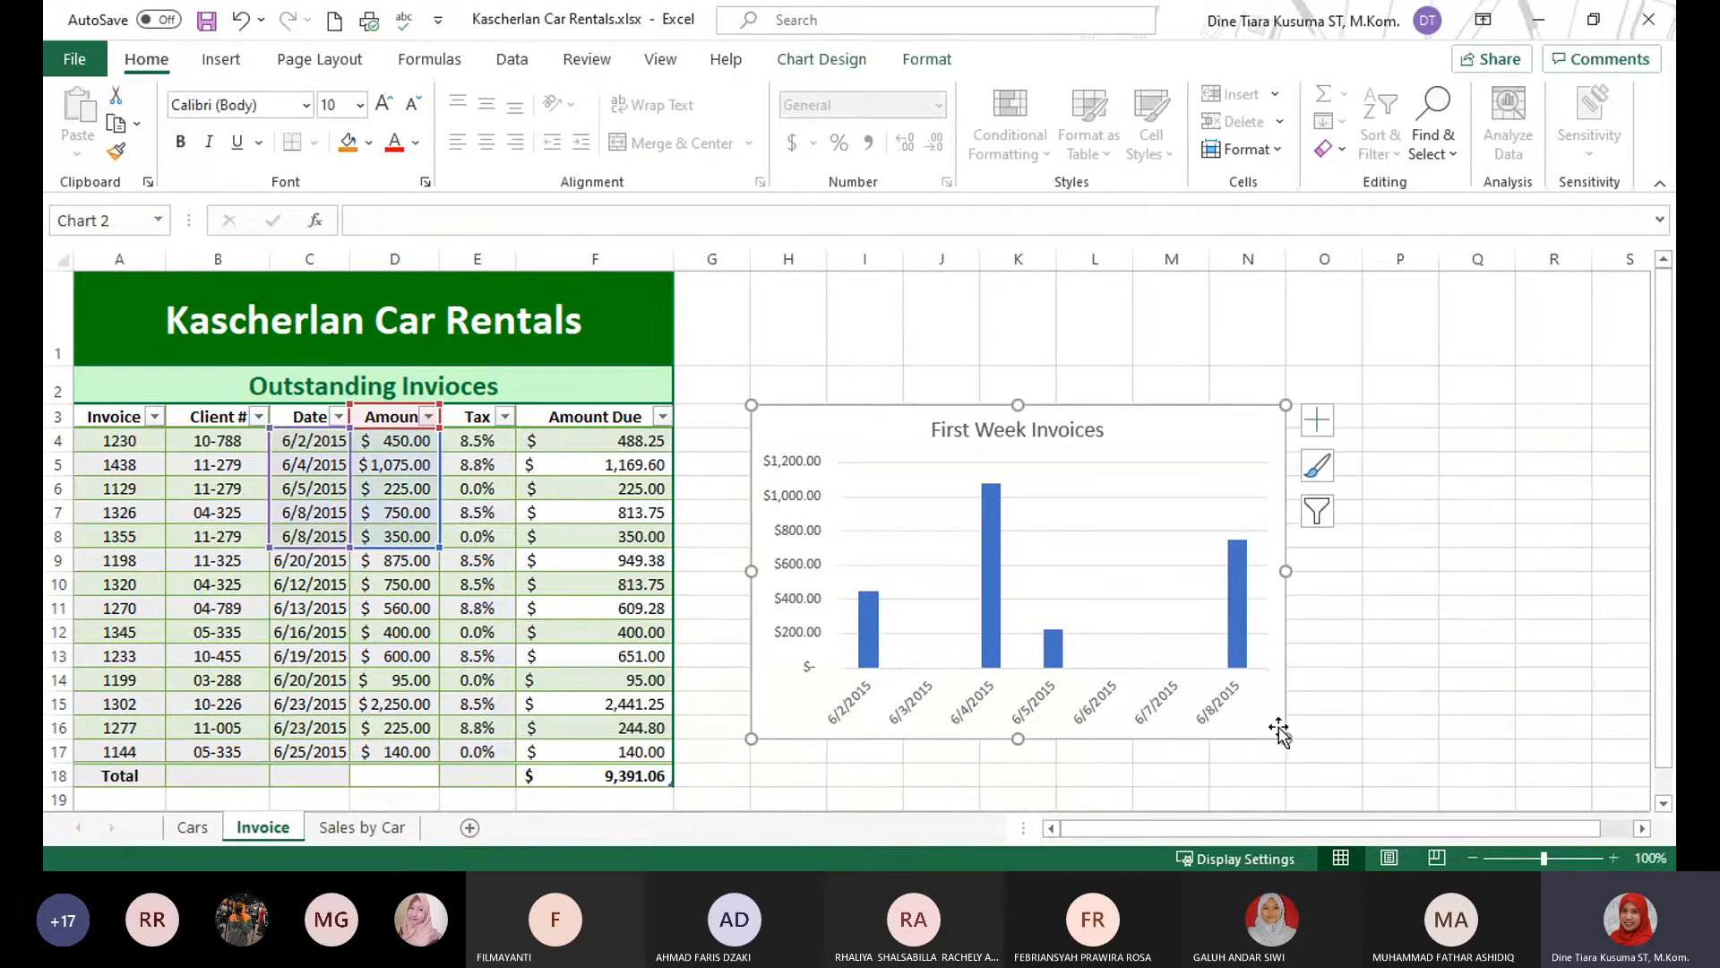
Reduce the height of the First Week Invoices chart so it fills the range H3:N11.
left_click_drag(1286, 738, 1276, 594)
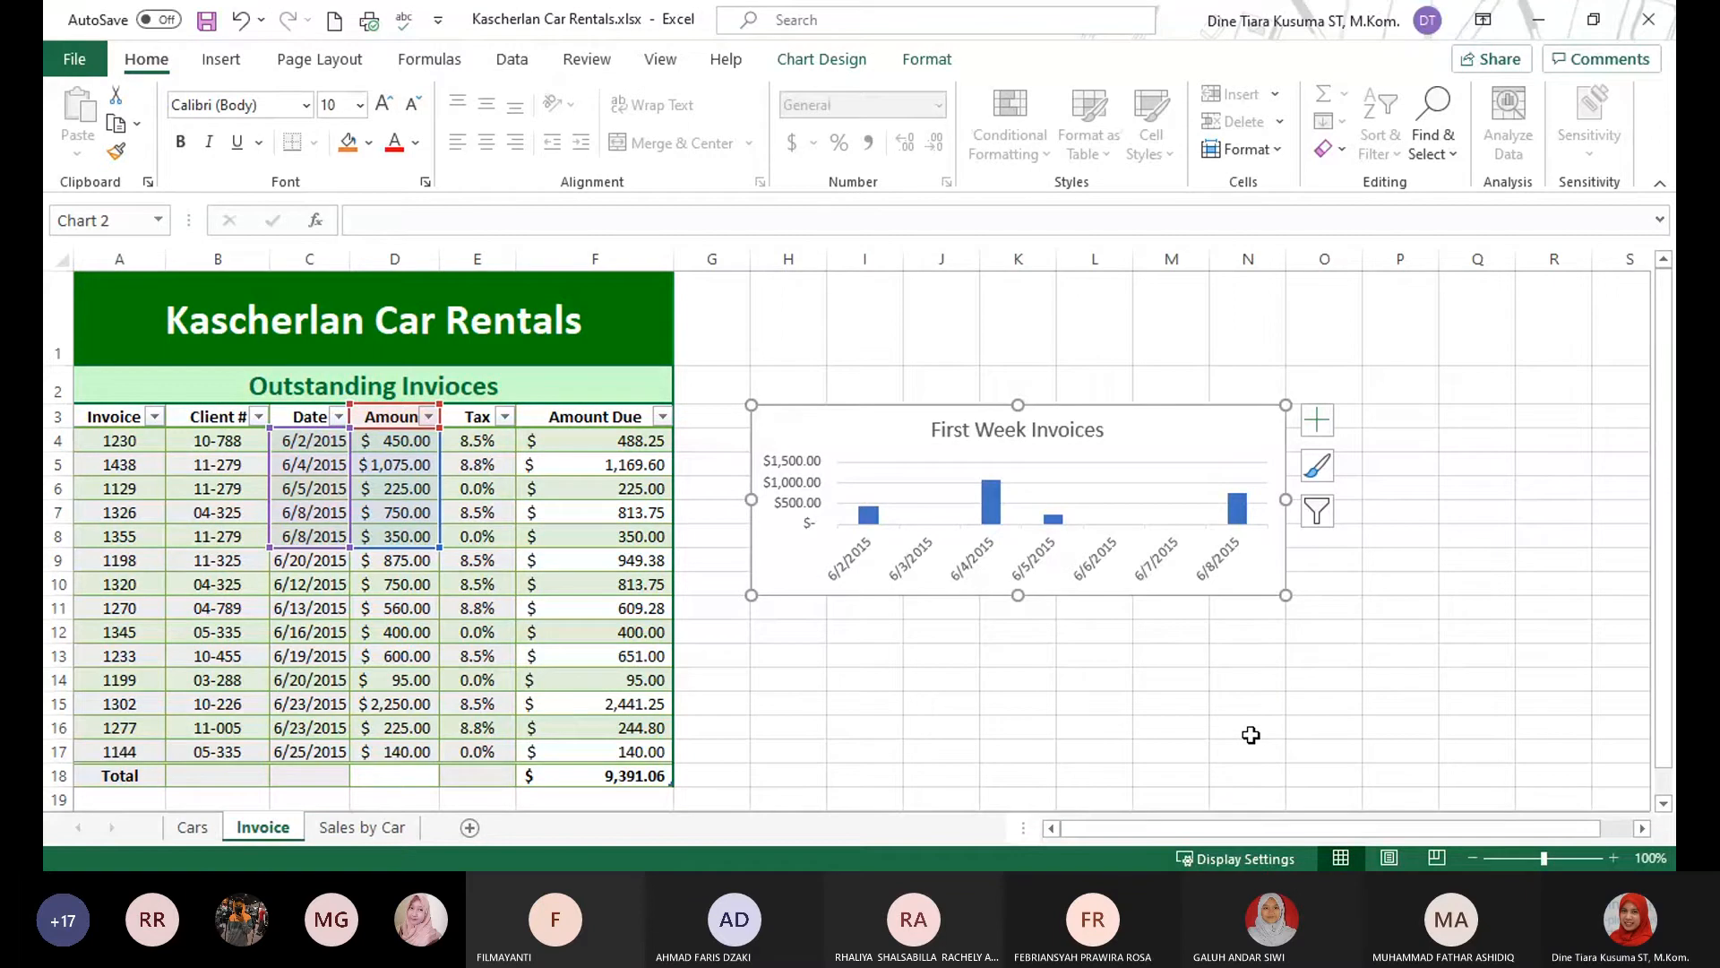
left_click_drag(1281, 599, 1281, 625)
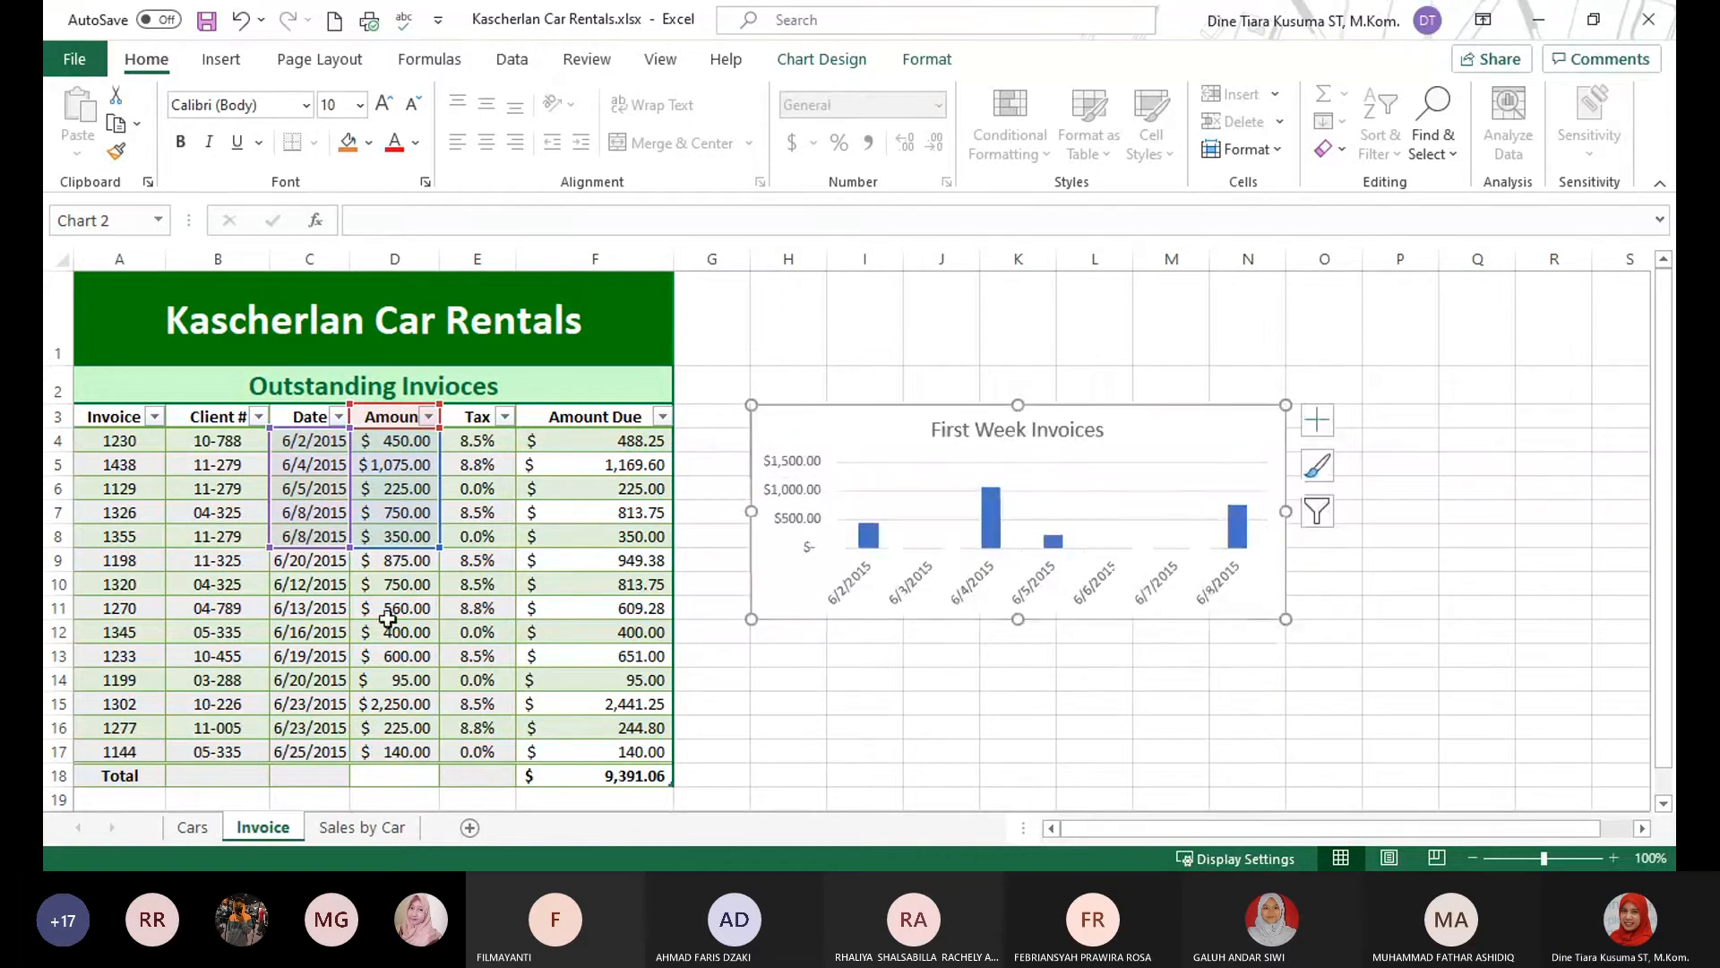
left_click(52, 607)
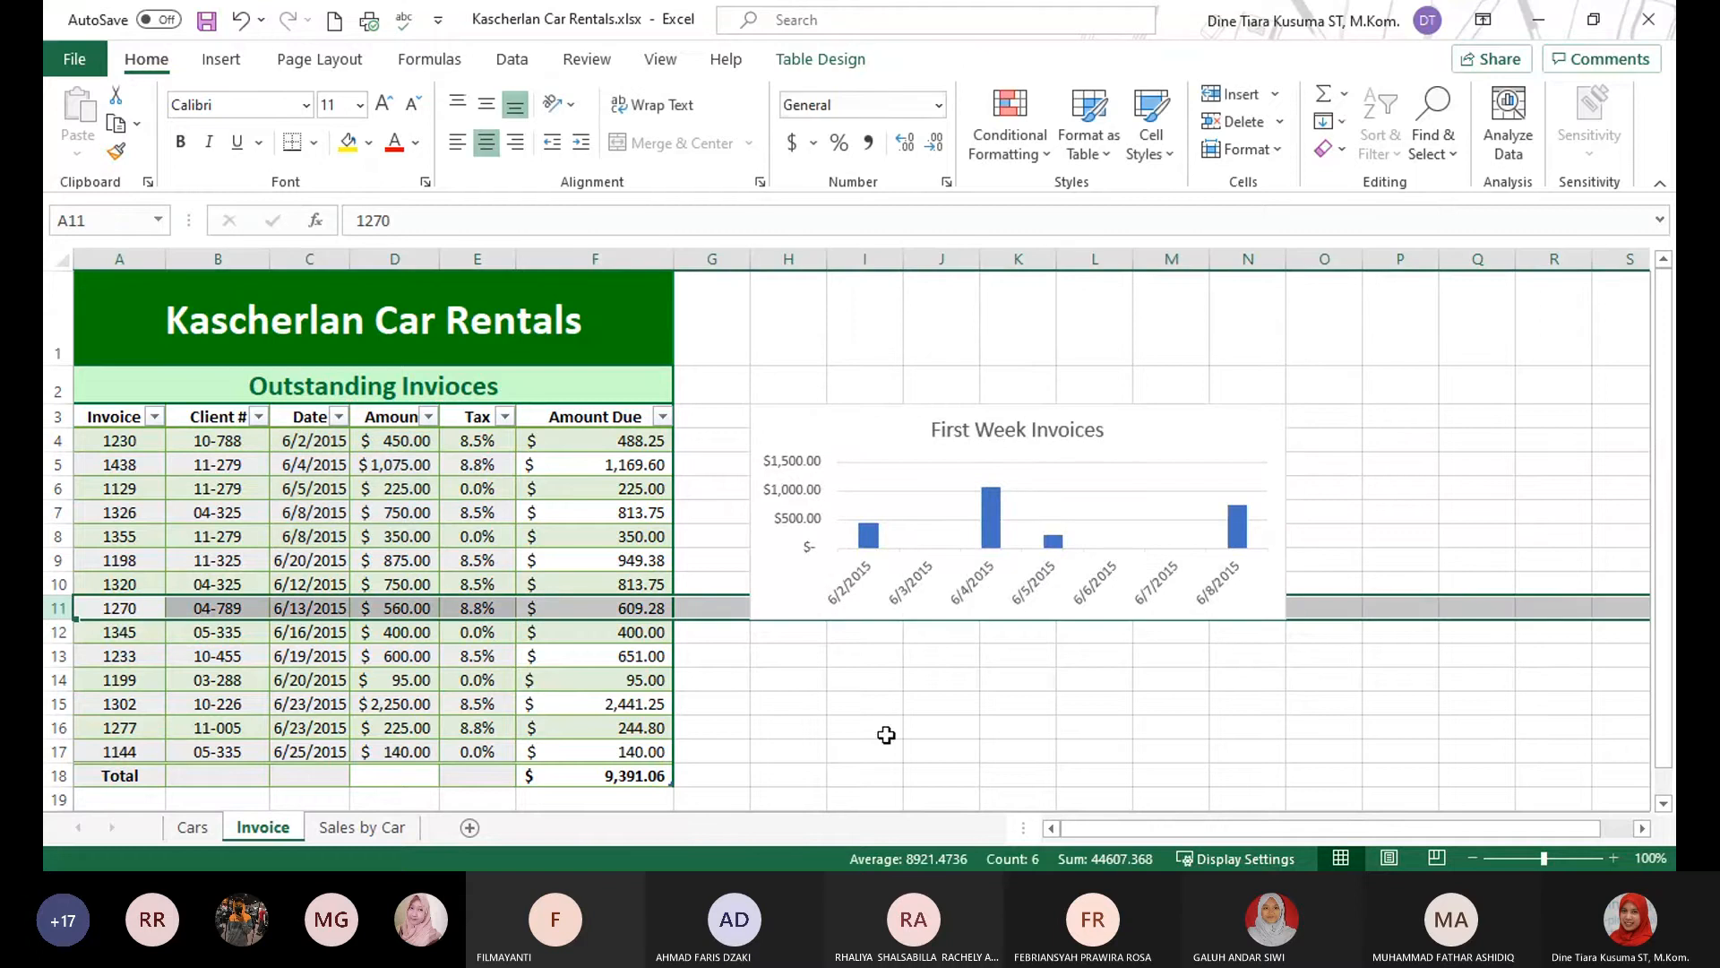
left_click(1188, 749)
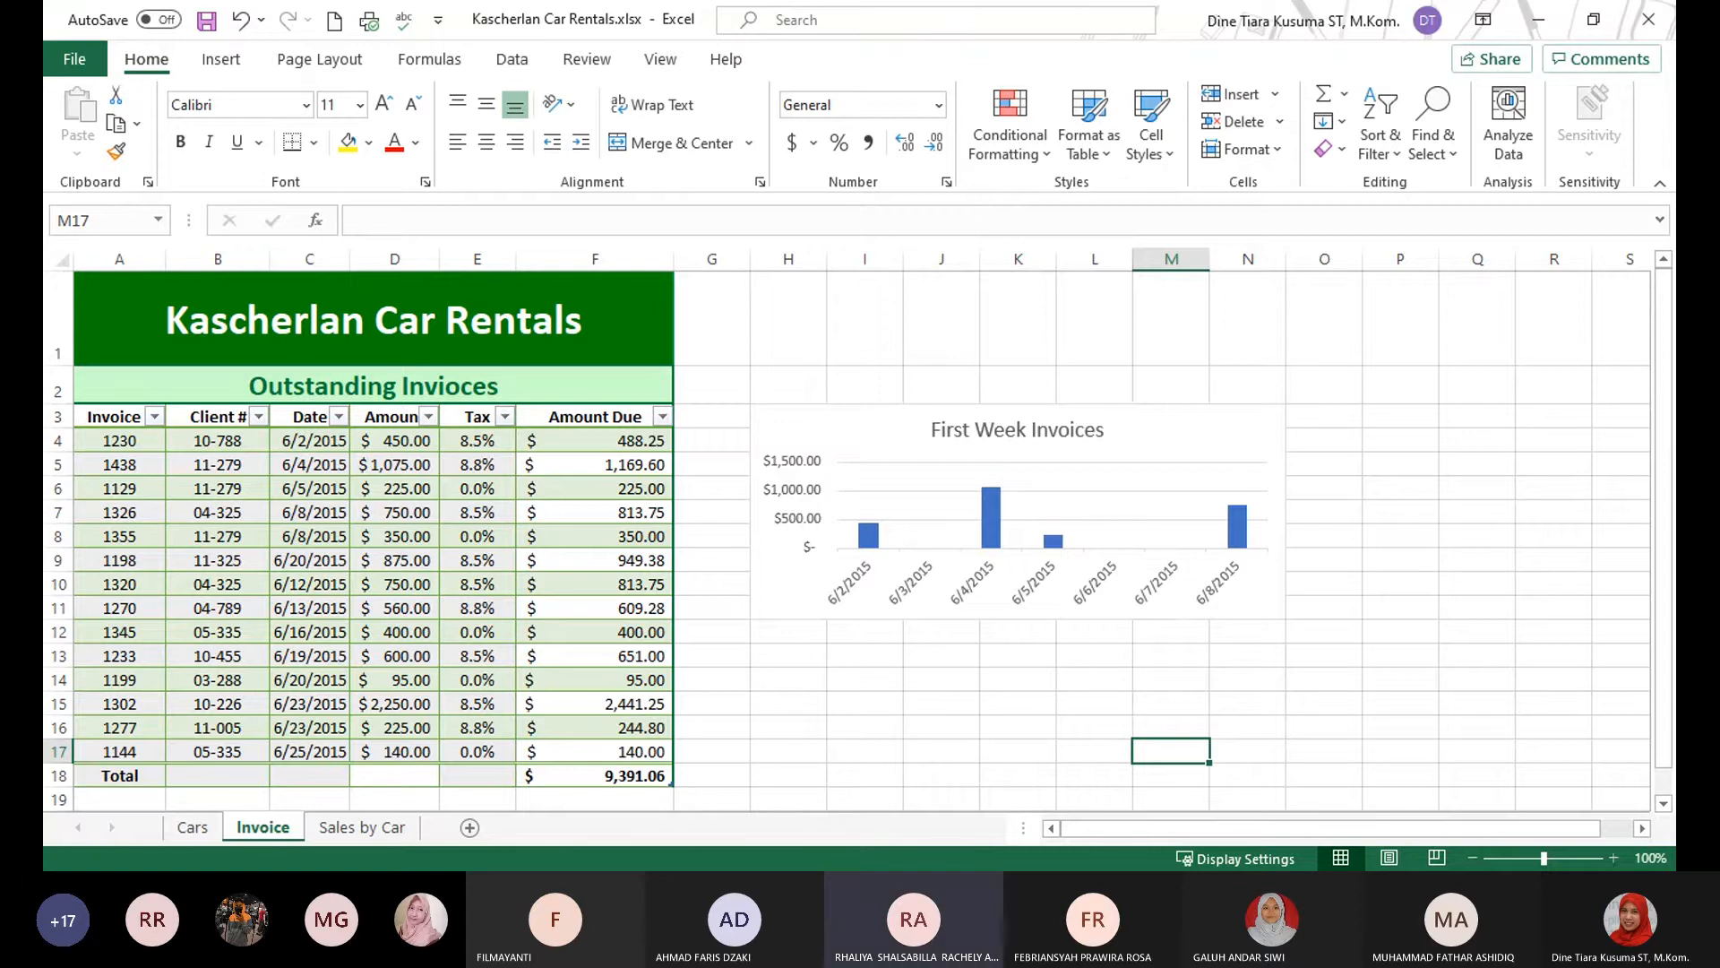
key("alt+Tab")
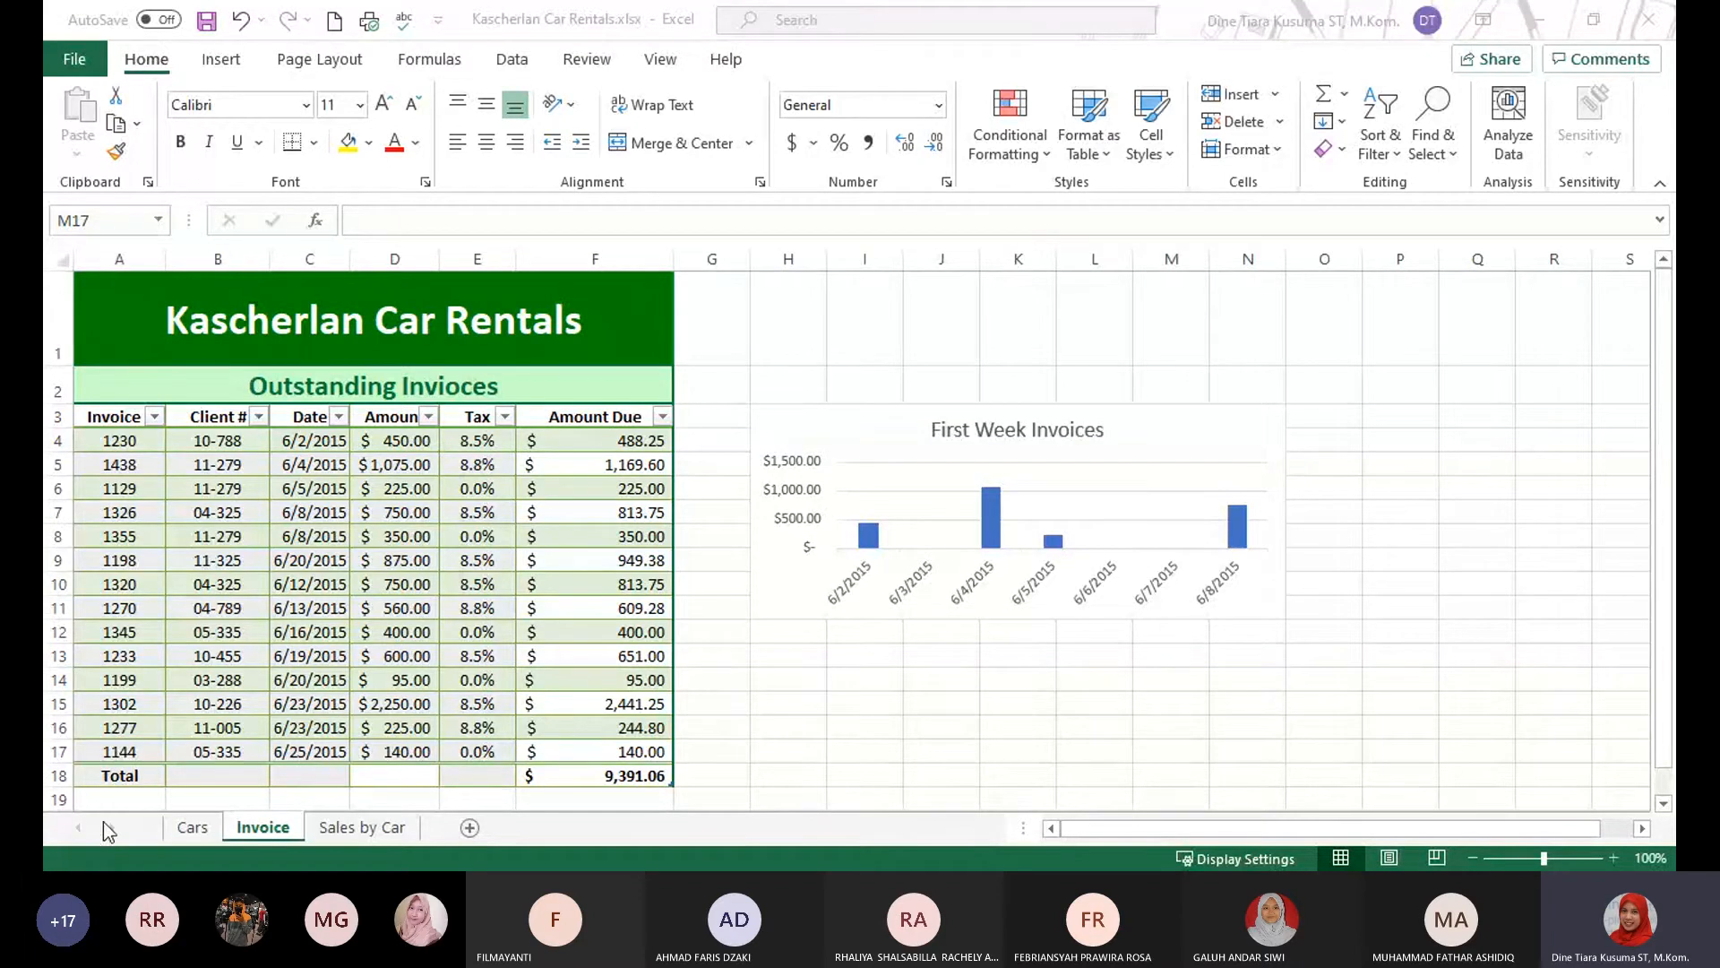
left_click(1170, 751)
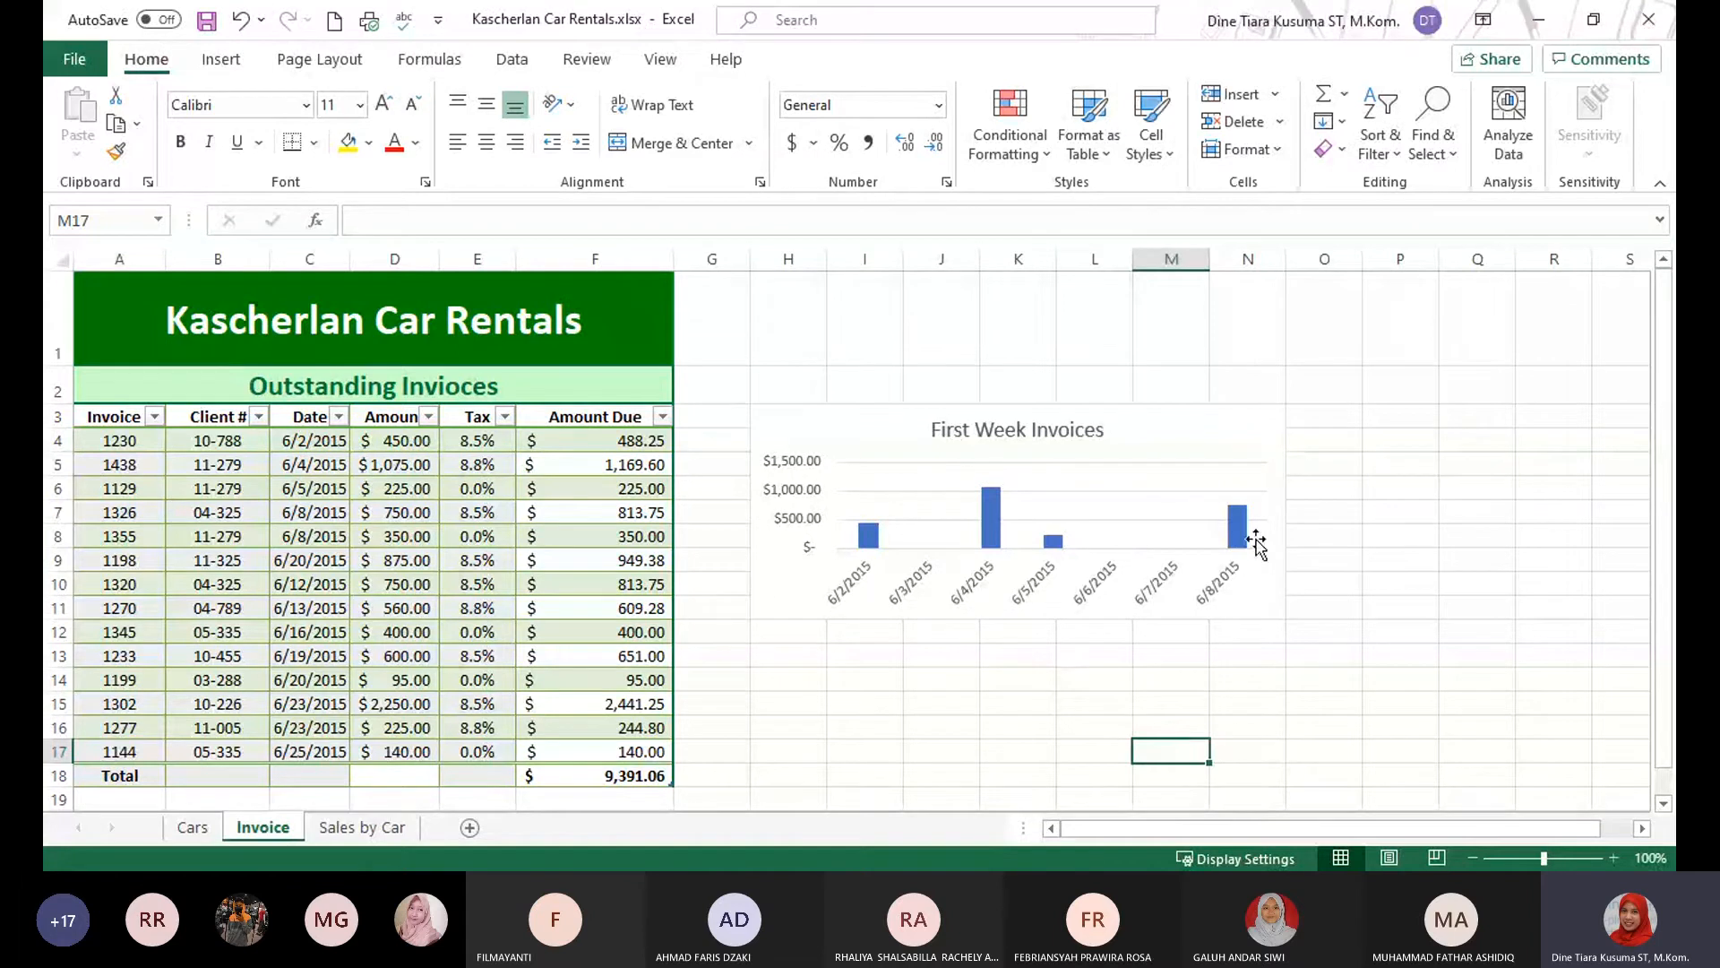
Start moving the Sum of Amount Due by Client # chart and choose a new sheet as its destination.
scroll(840, 623, "down", 3)
scroll(843, 620, "up", 5)
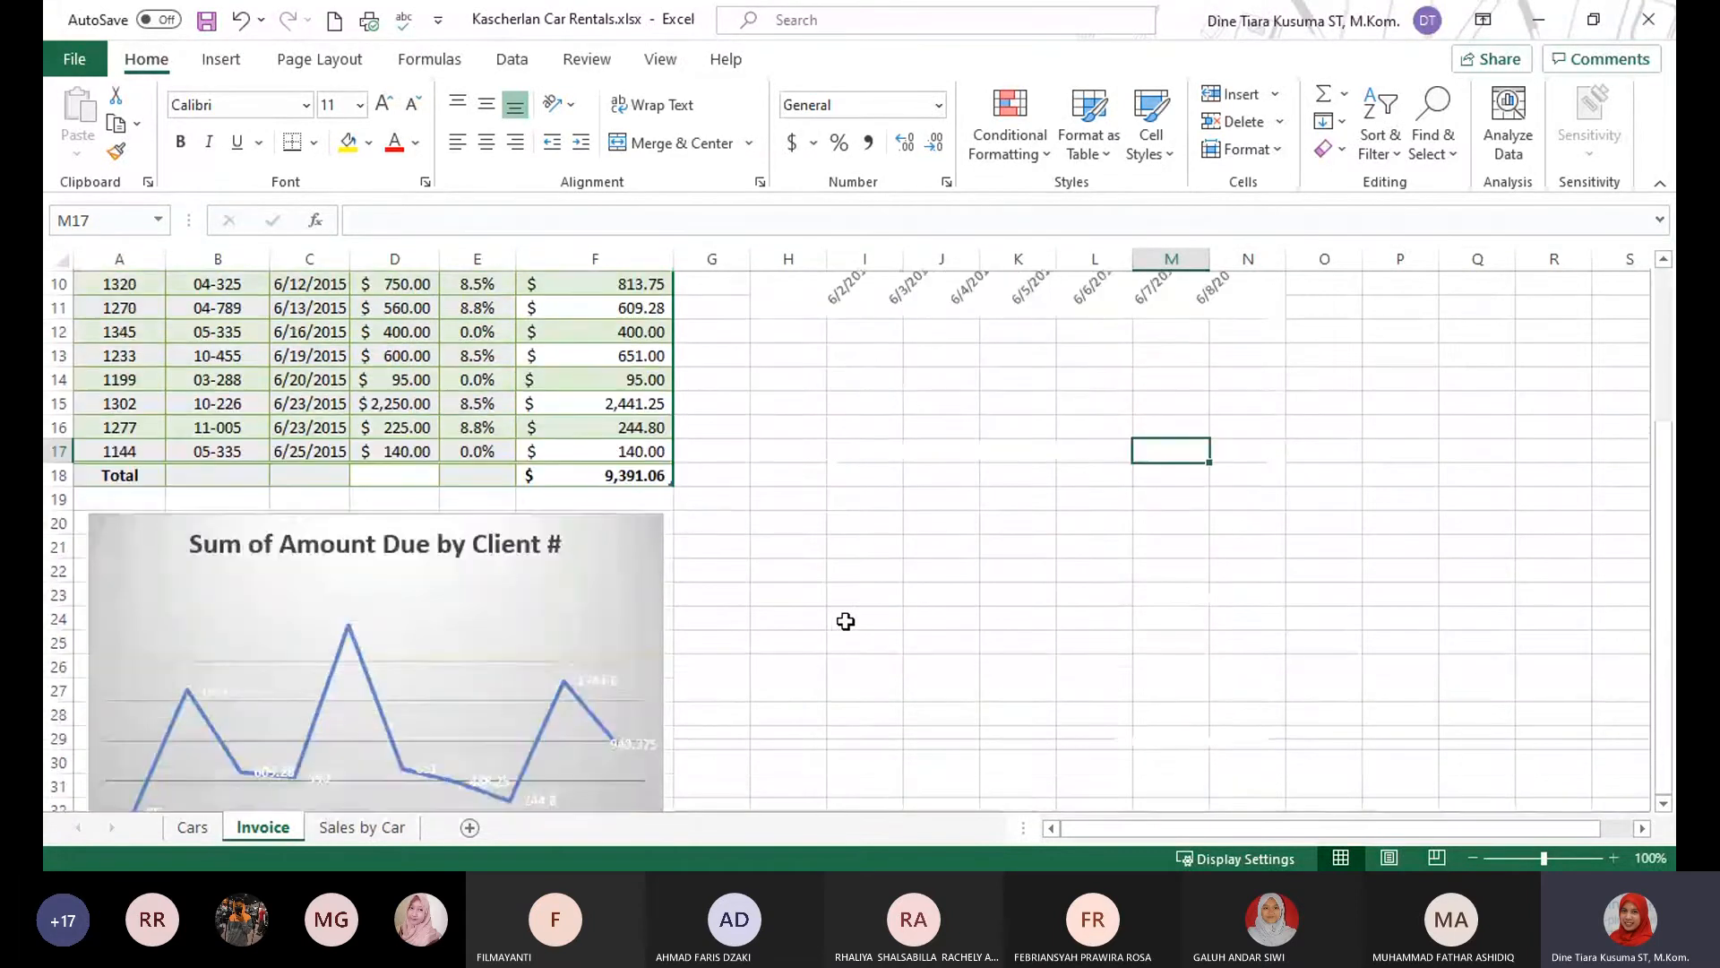
scroll(556, 651, "down", 4)
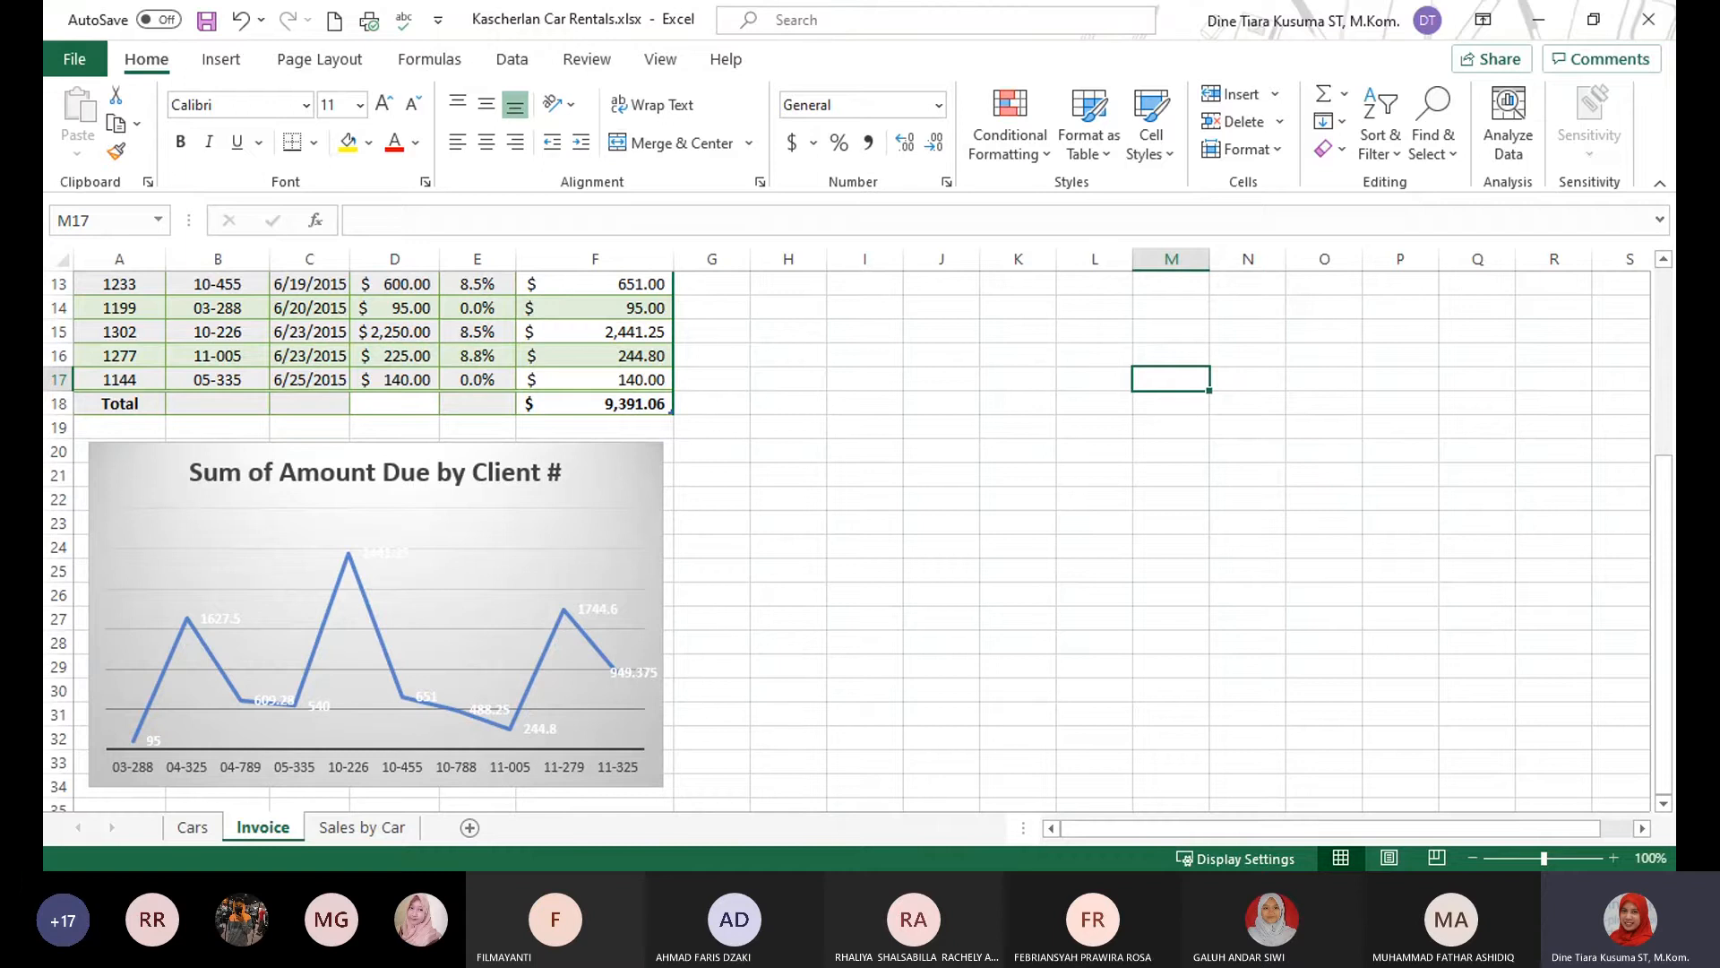
key("alt+Tab")
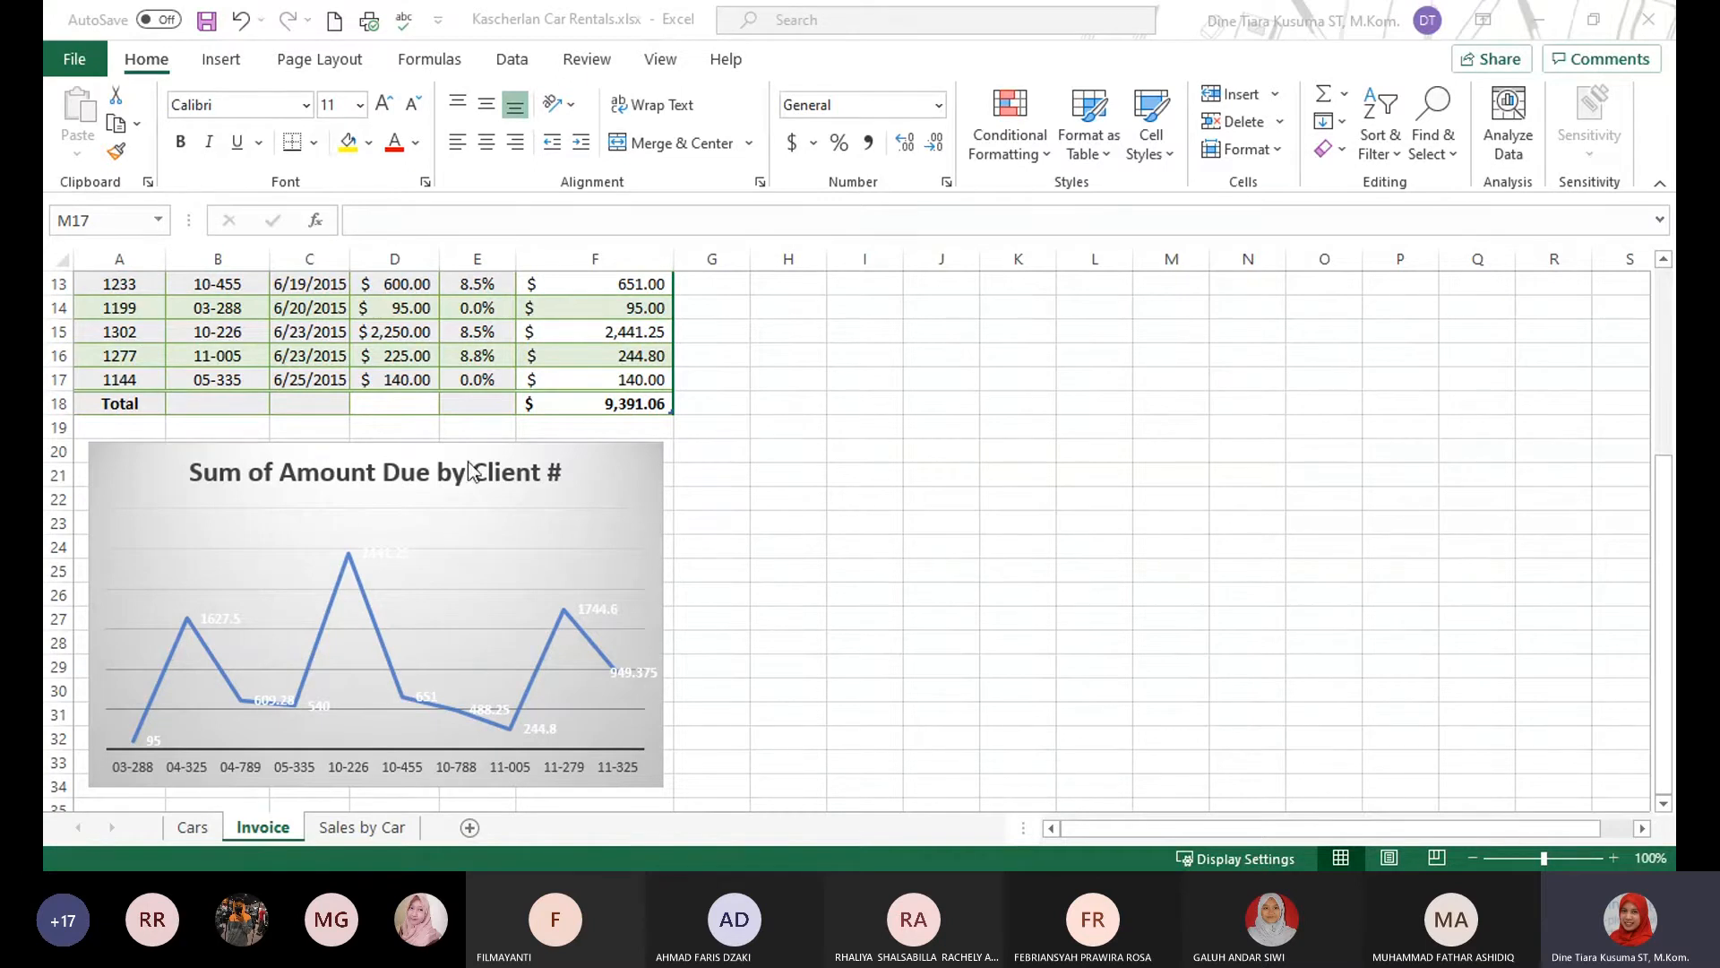
left_click(500, 492)
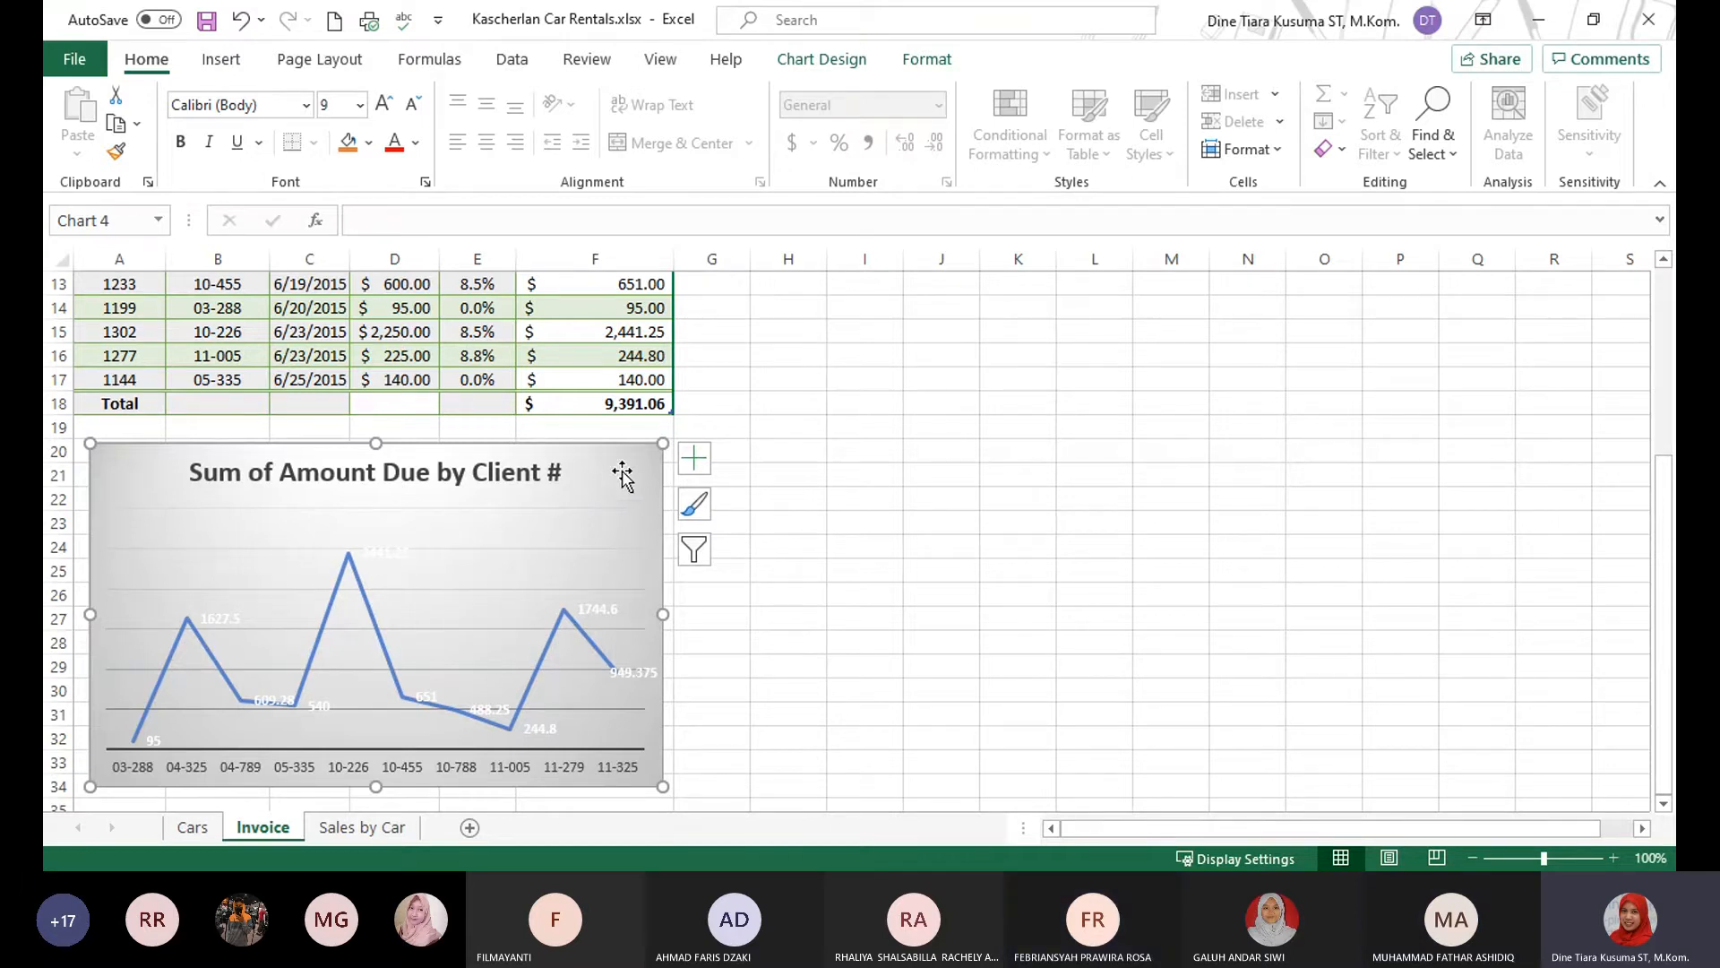
left_click(822, 61)
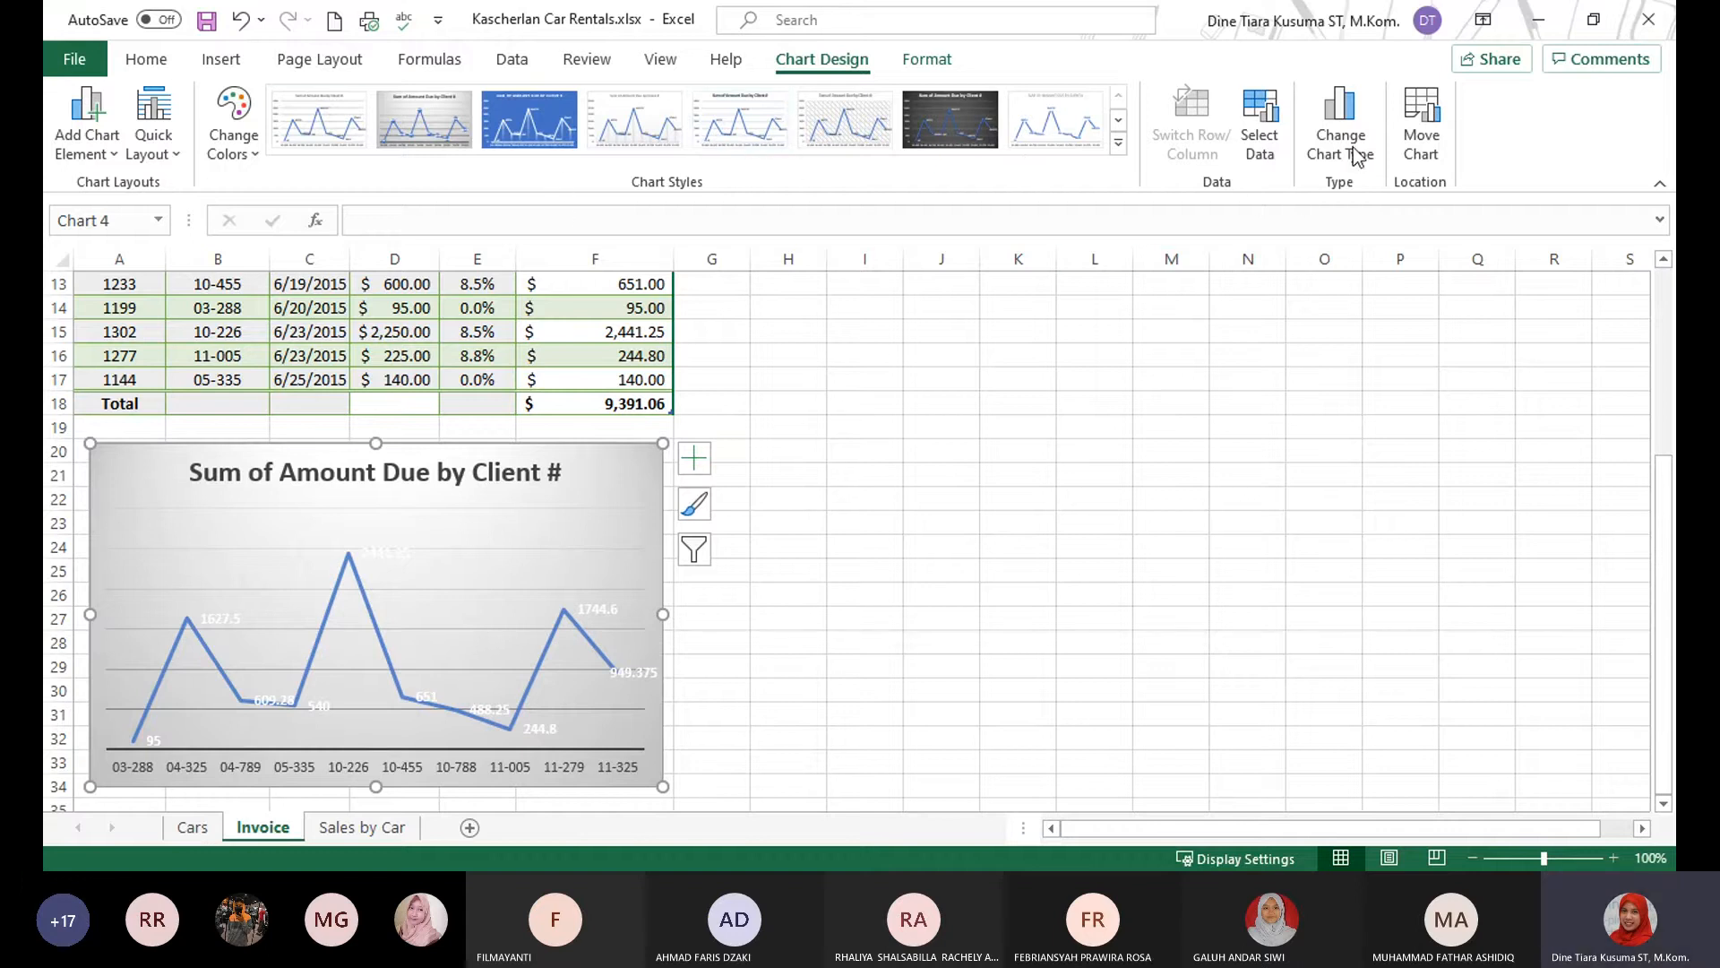
left_click(1433, 153)
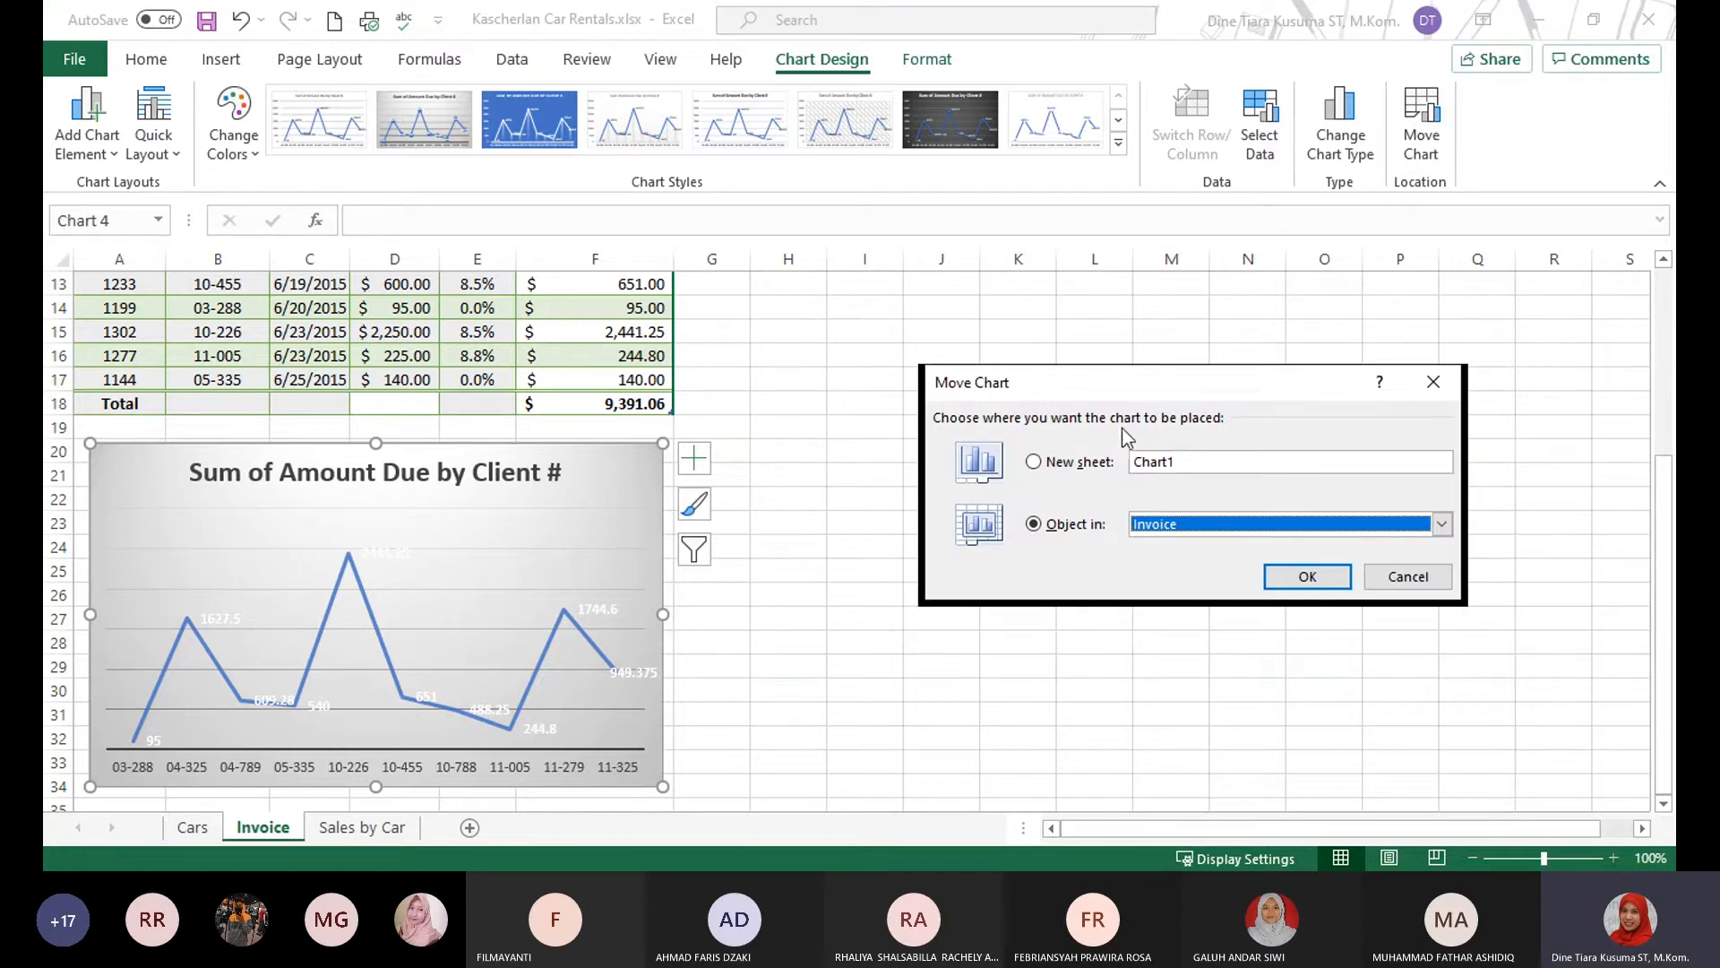
left_click(1039, 466)
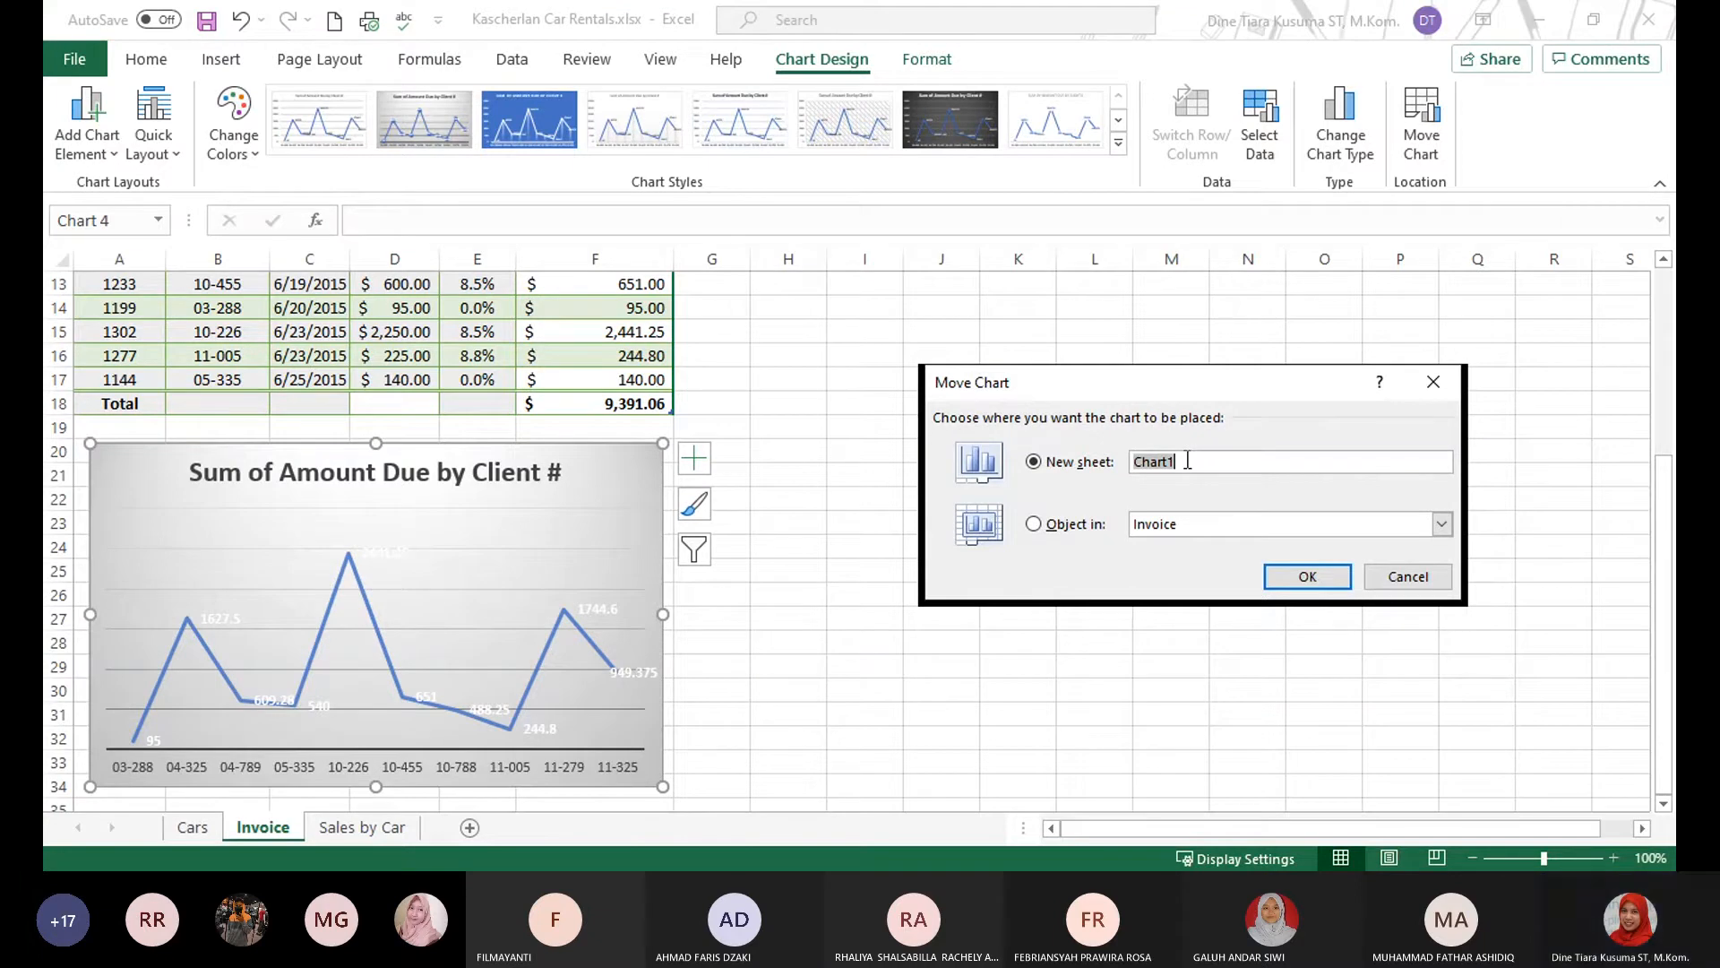
Name the new chart sheet "Invoice amount by client", complete the chart move, and check both the Invoice sheet and the new sheet.
key("BackSpace")
type("Inv")
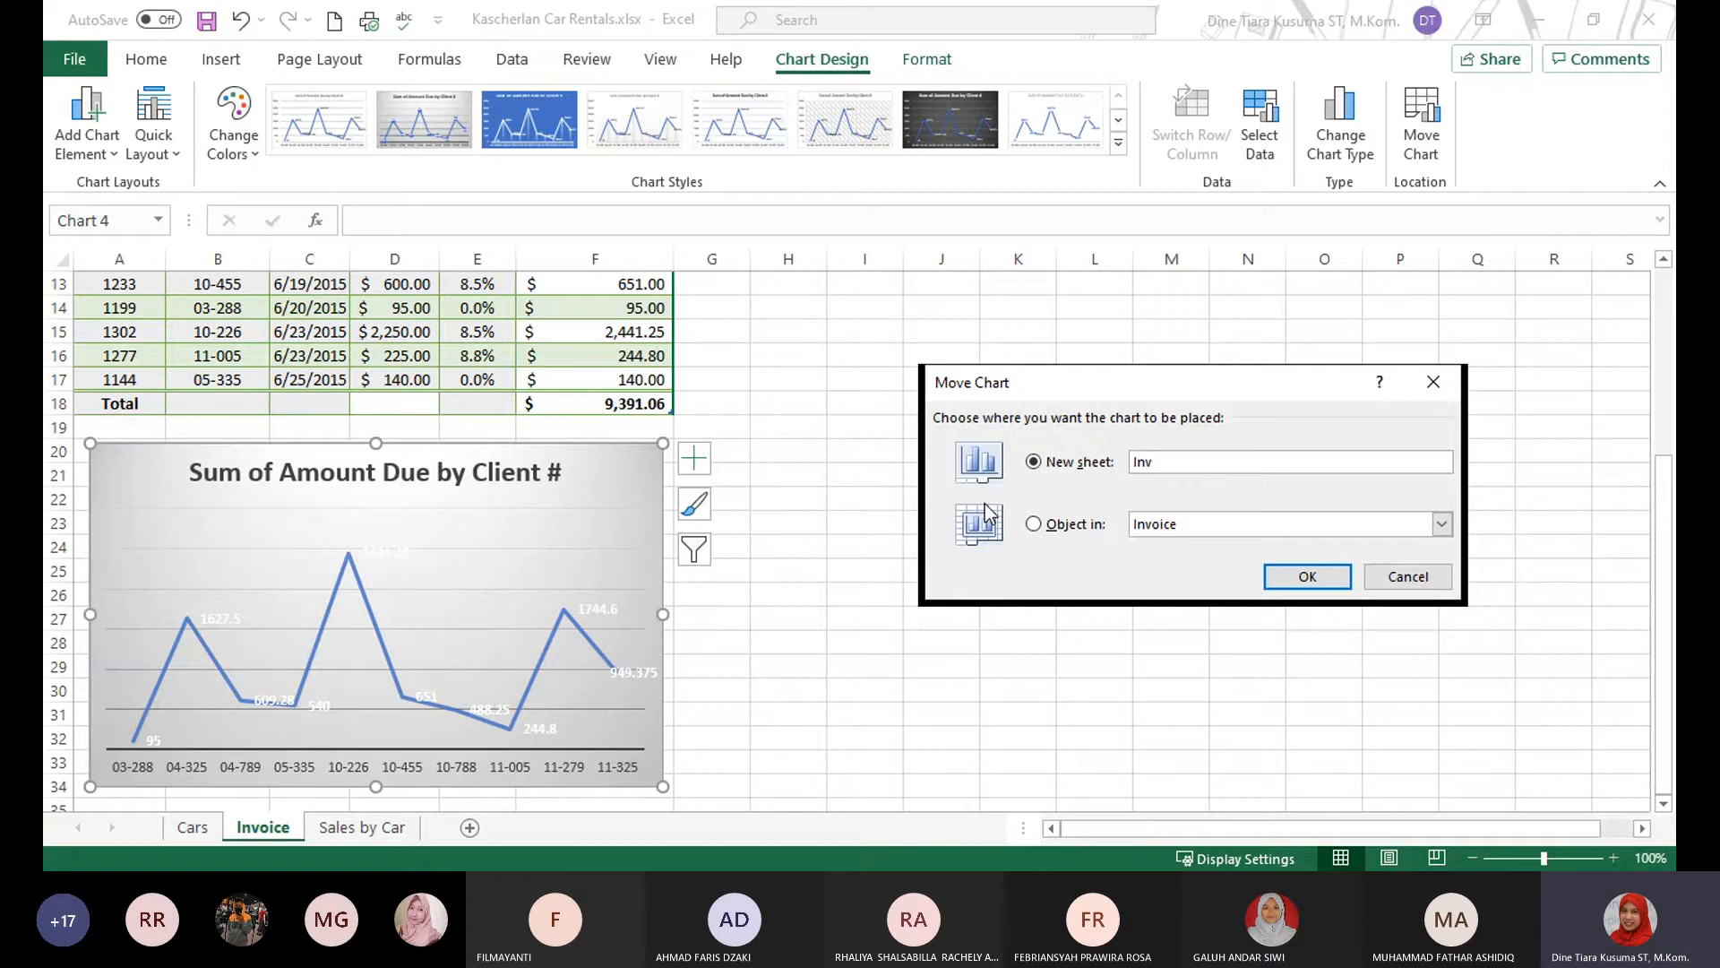
type("oice amount ")
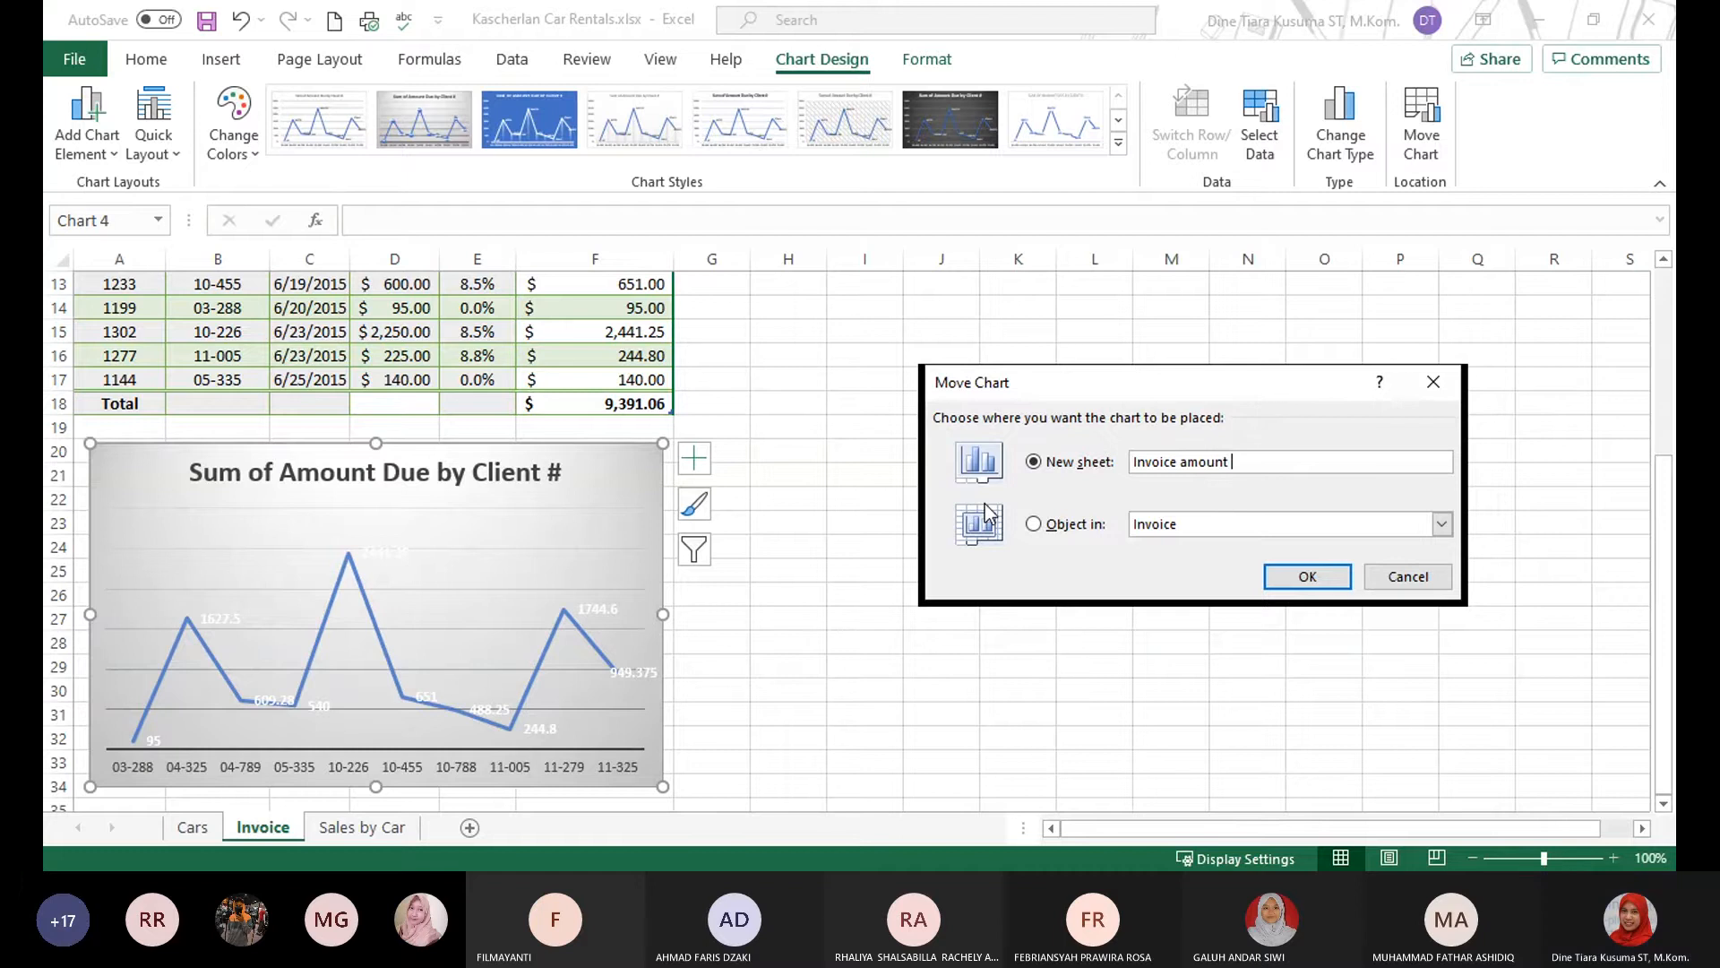
type("by clien")
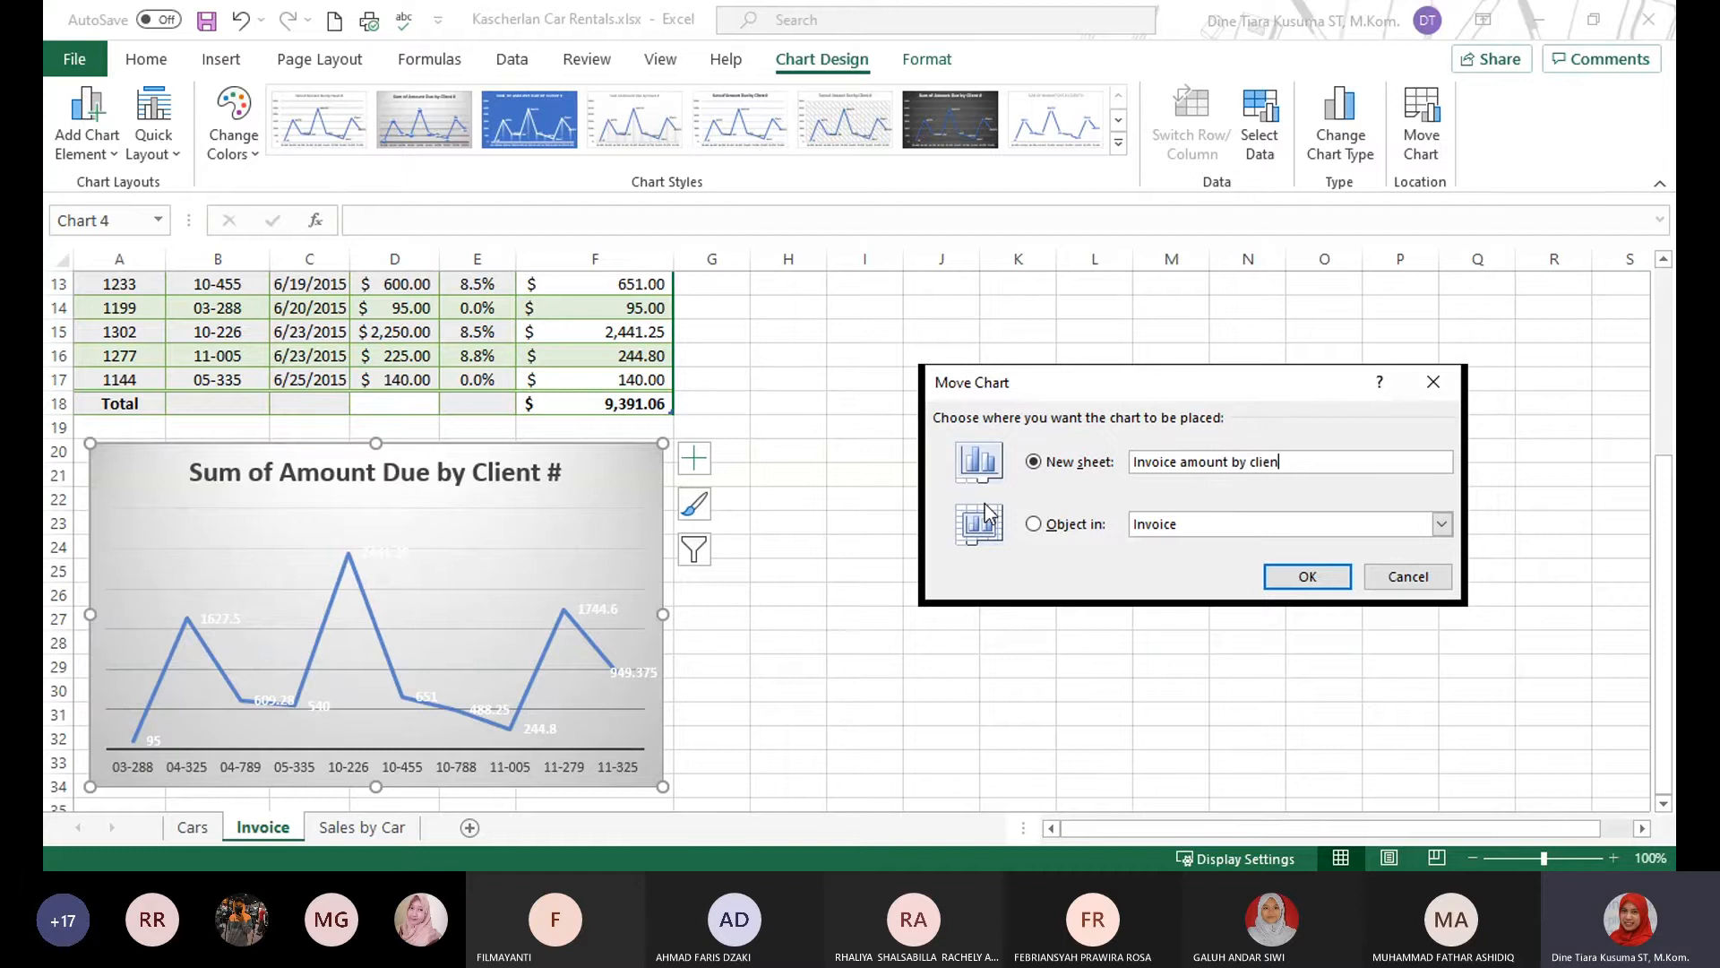
type("t")
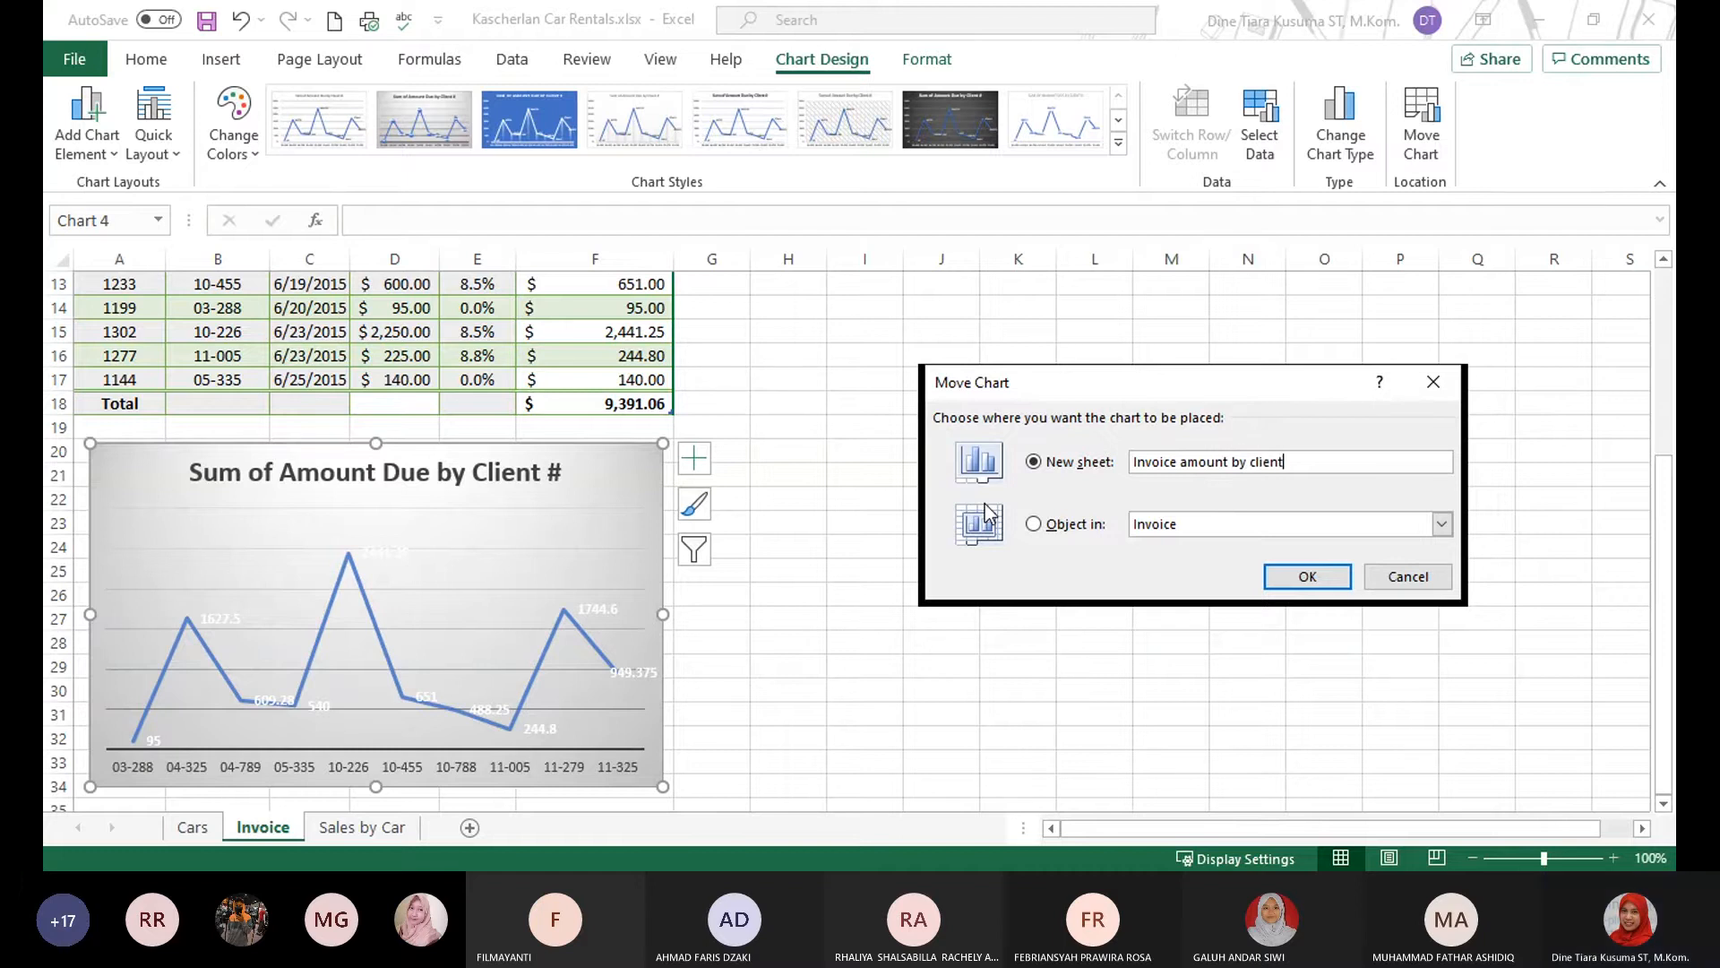
left_click(1306, 578)
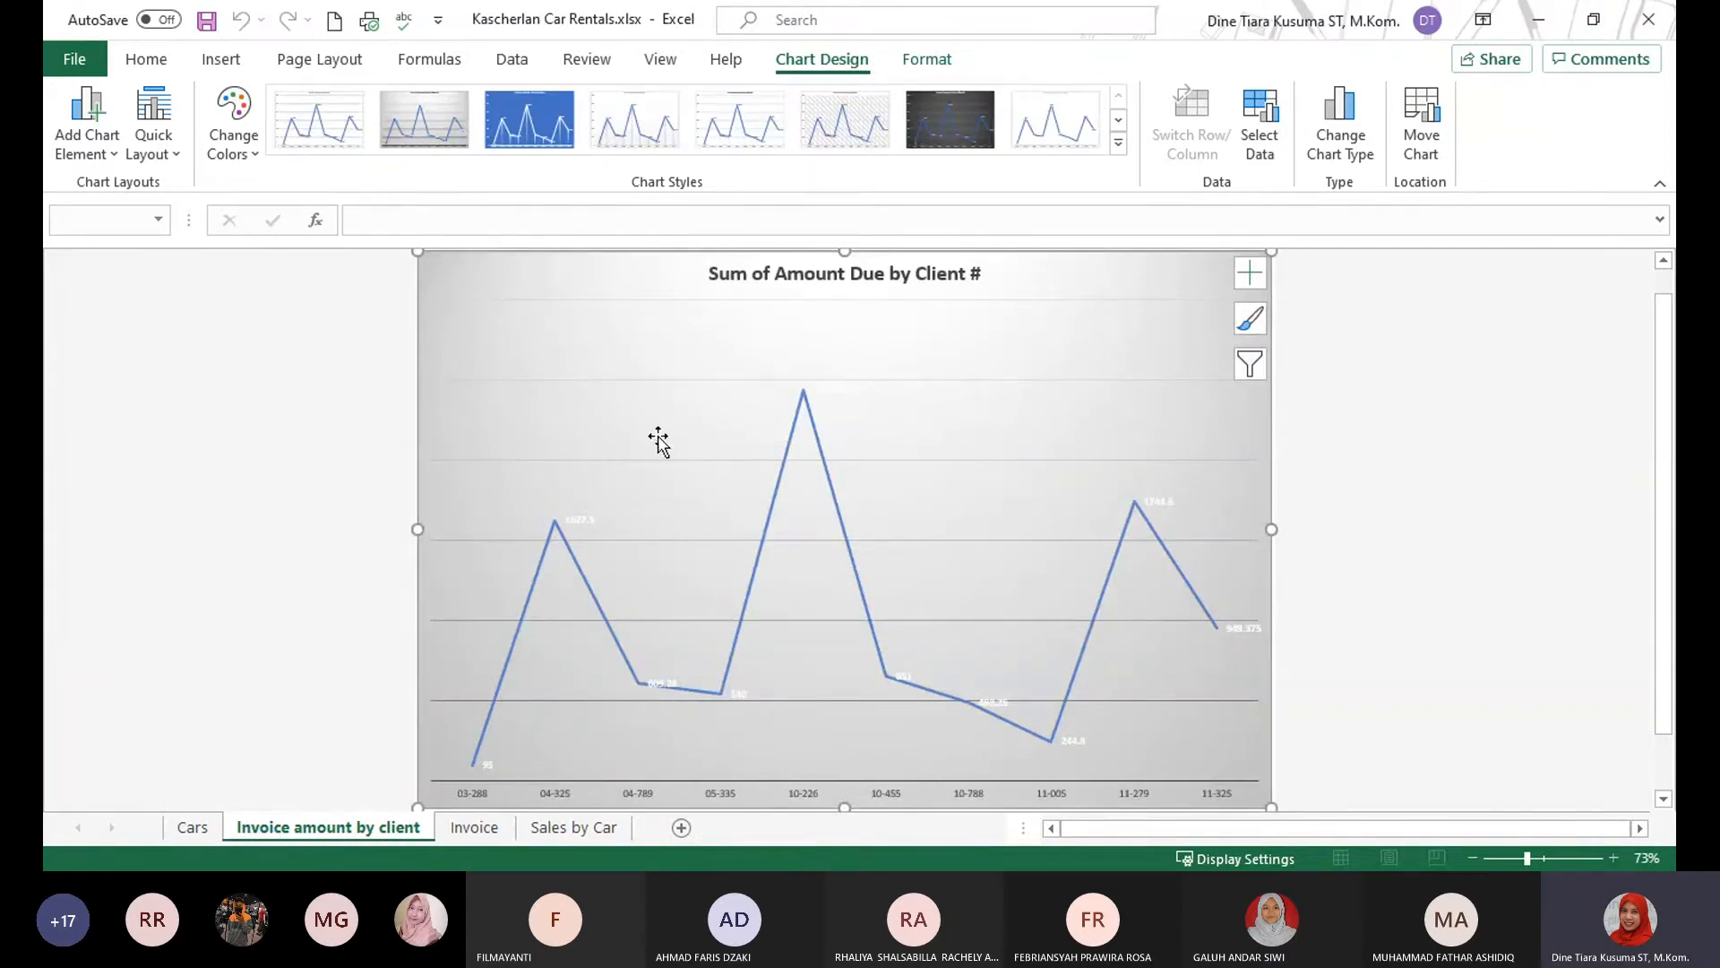
left_click(443, 835)
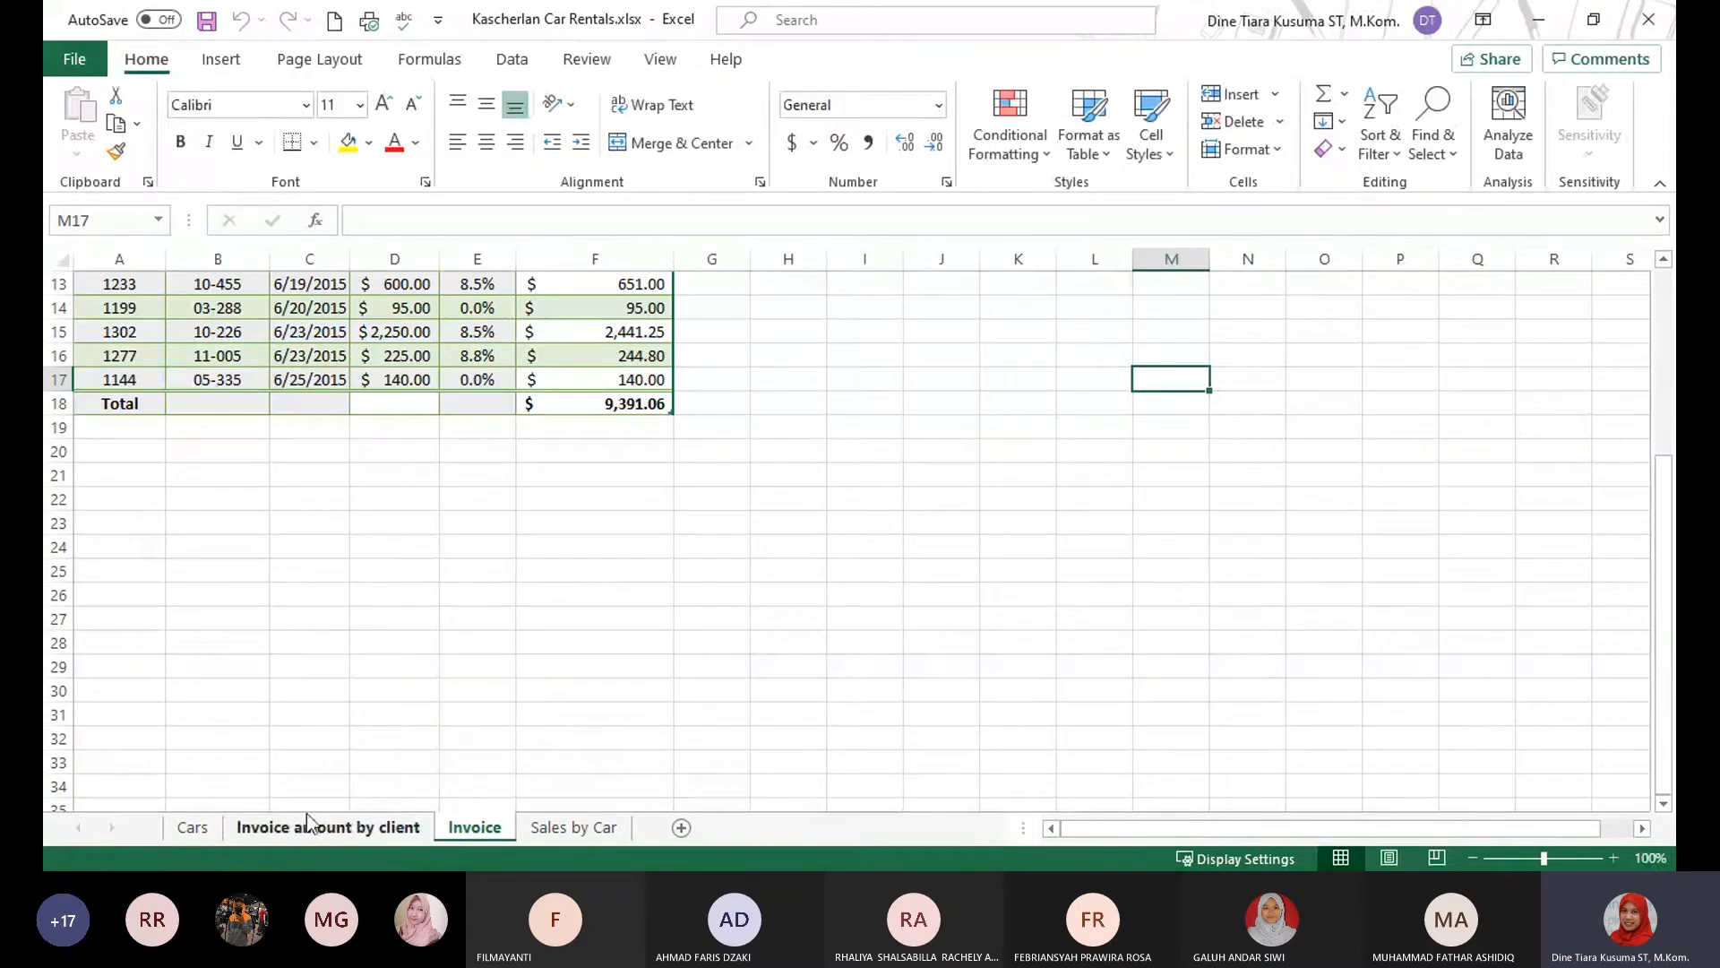
left_click(292, 827)
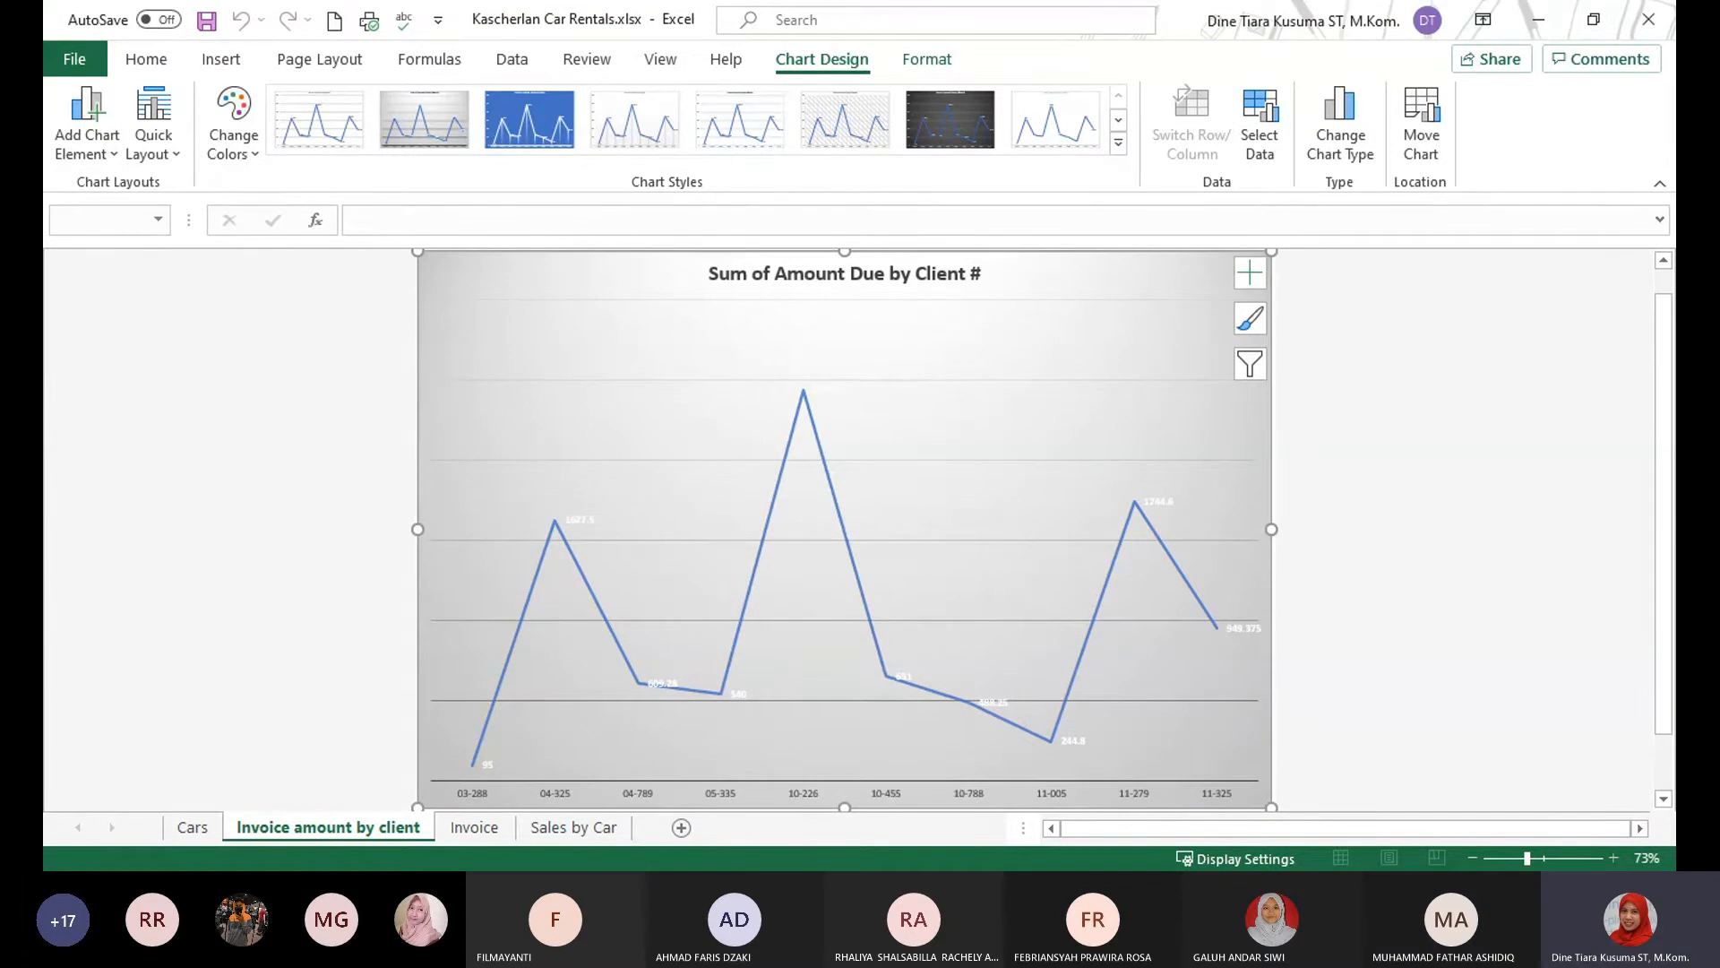
Examine the Sales by month chart on the Sales by Car sheet at 140% zoom, along with its chart design options.
key("alt+Tab")
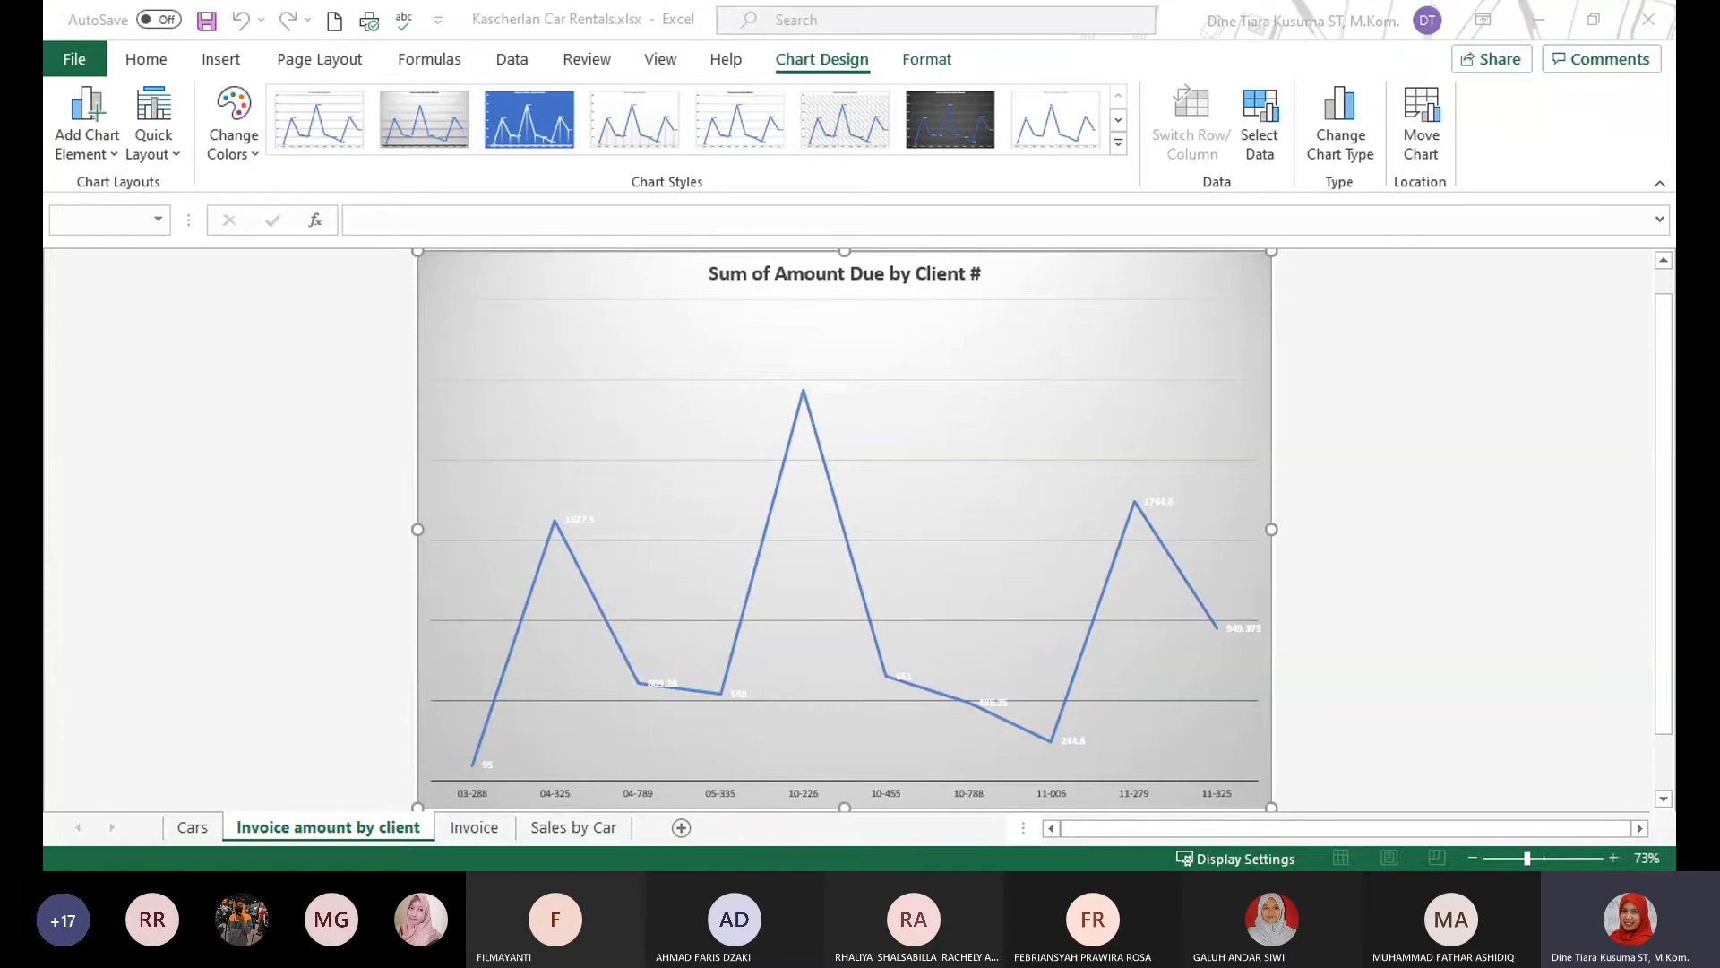
left_click(568, 829)
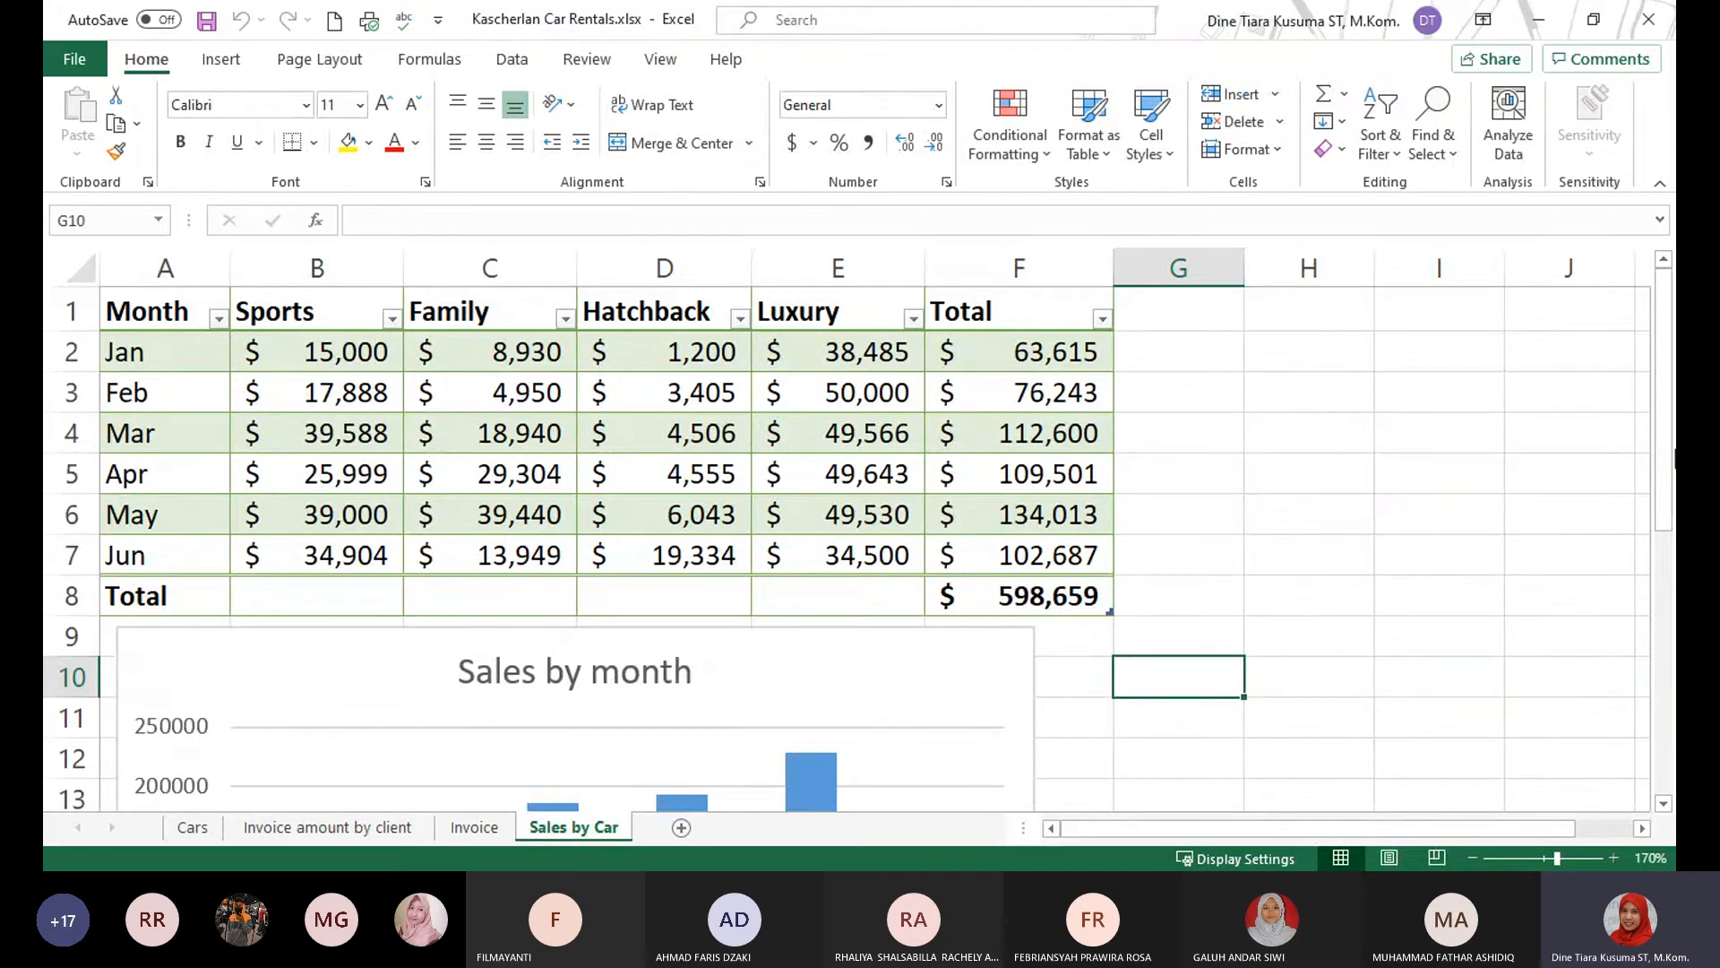
left_click(874, 690)
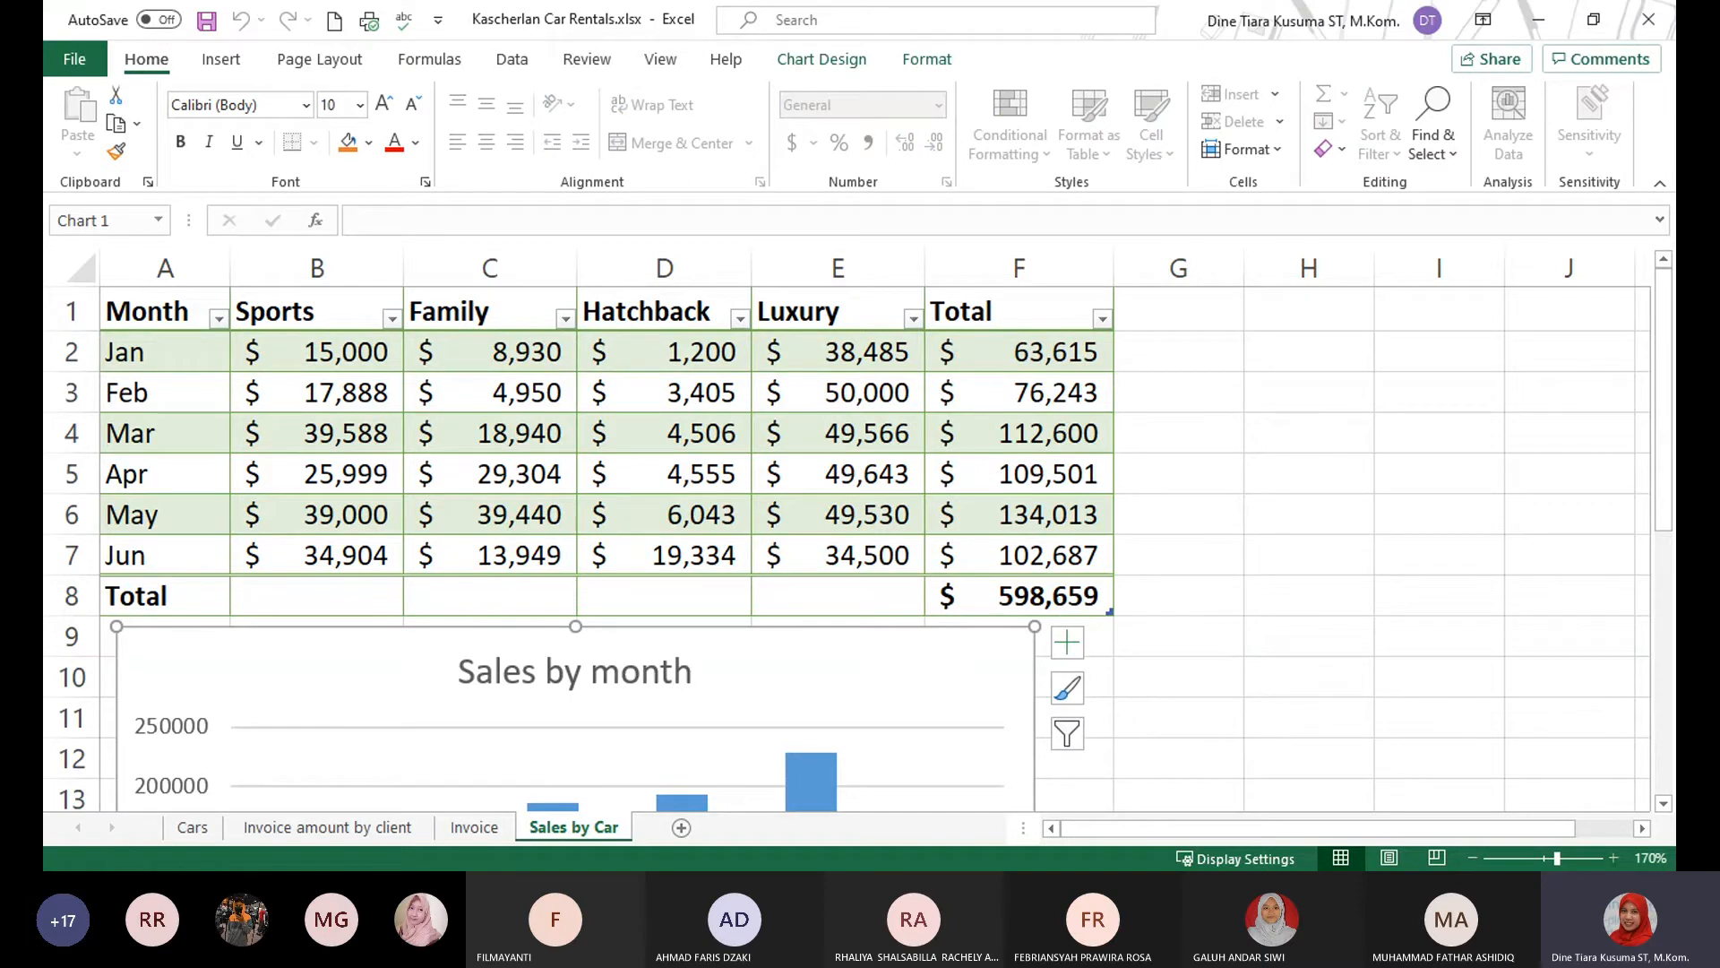
key("alt+Tab")
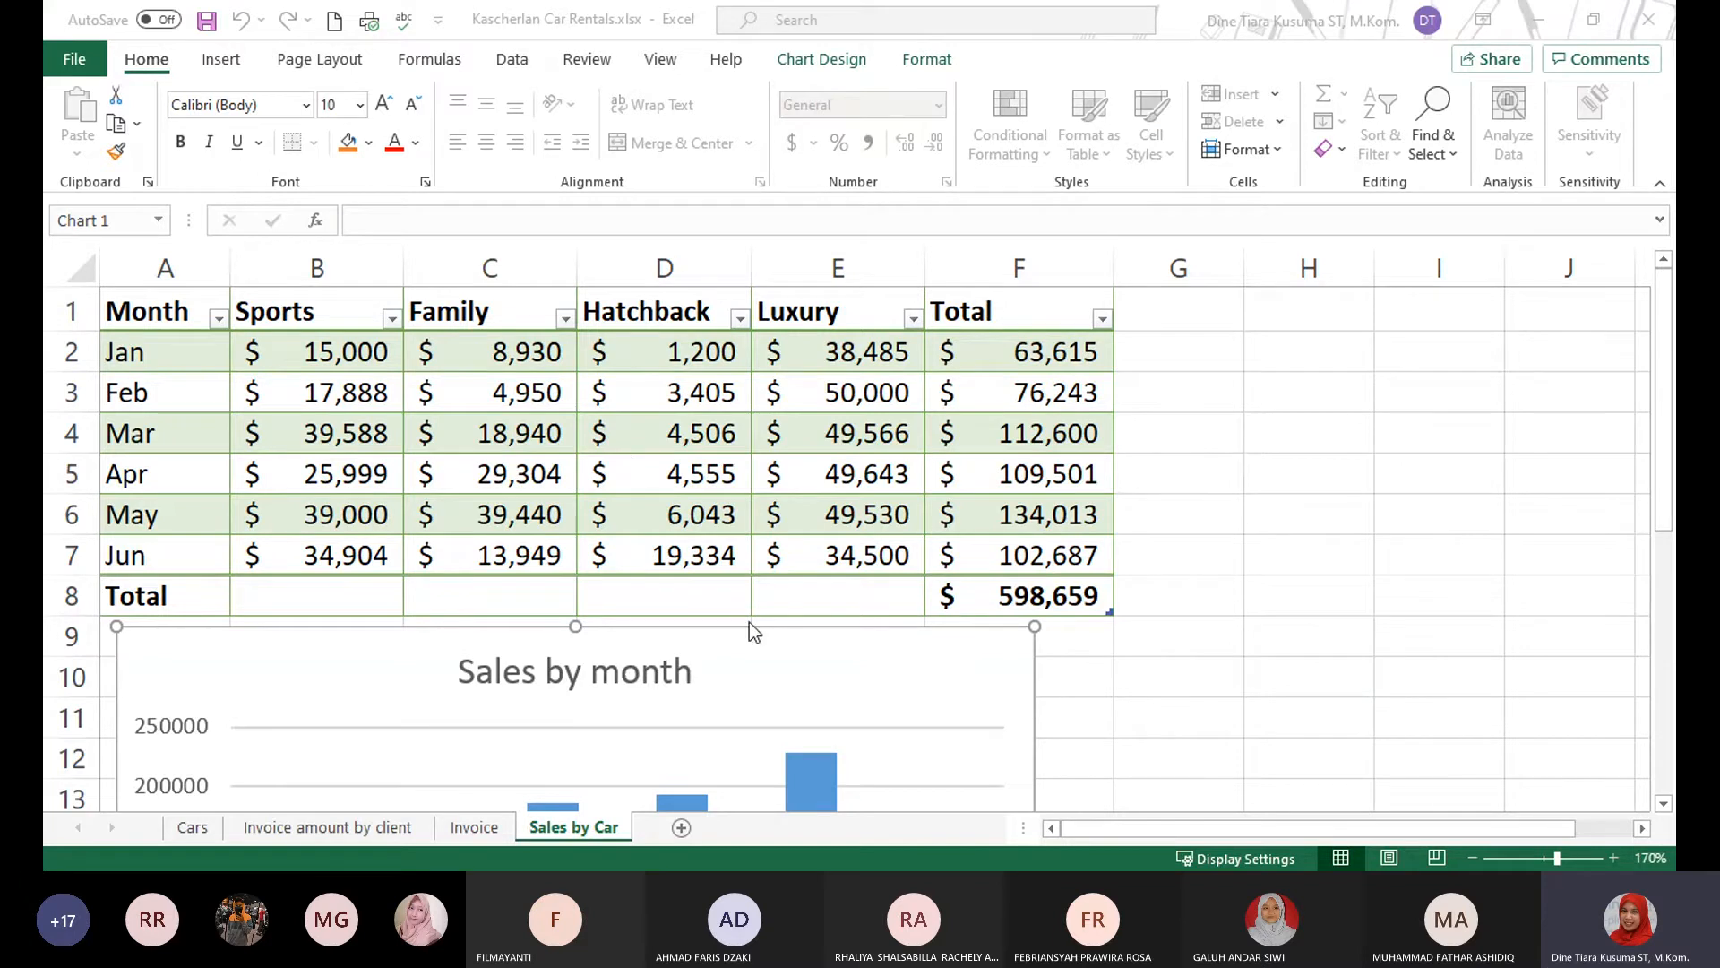
scroll(753, 626, "down", 1)
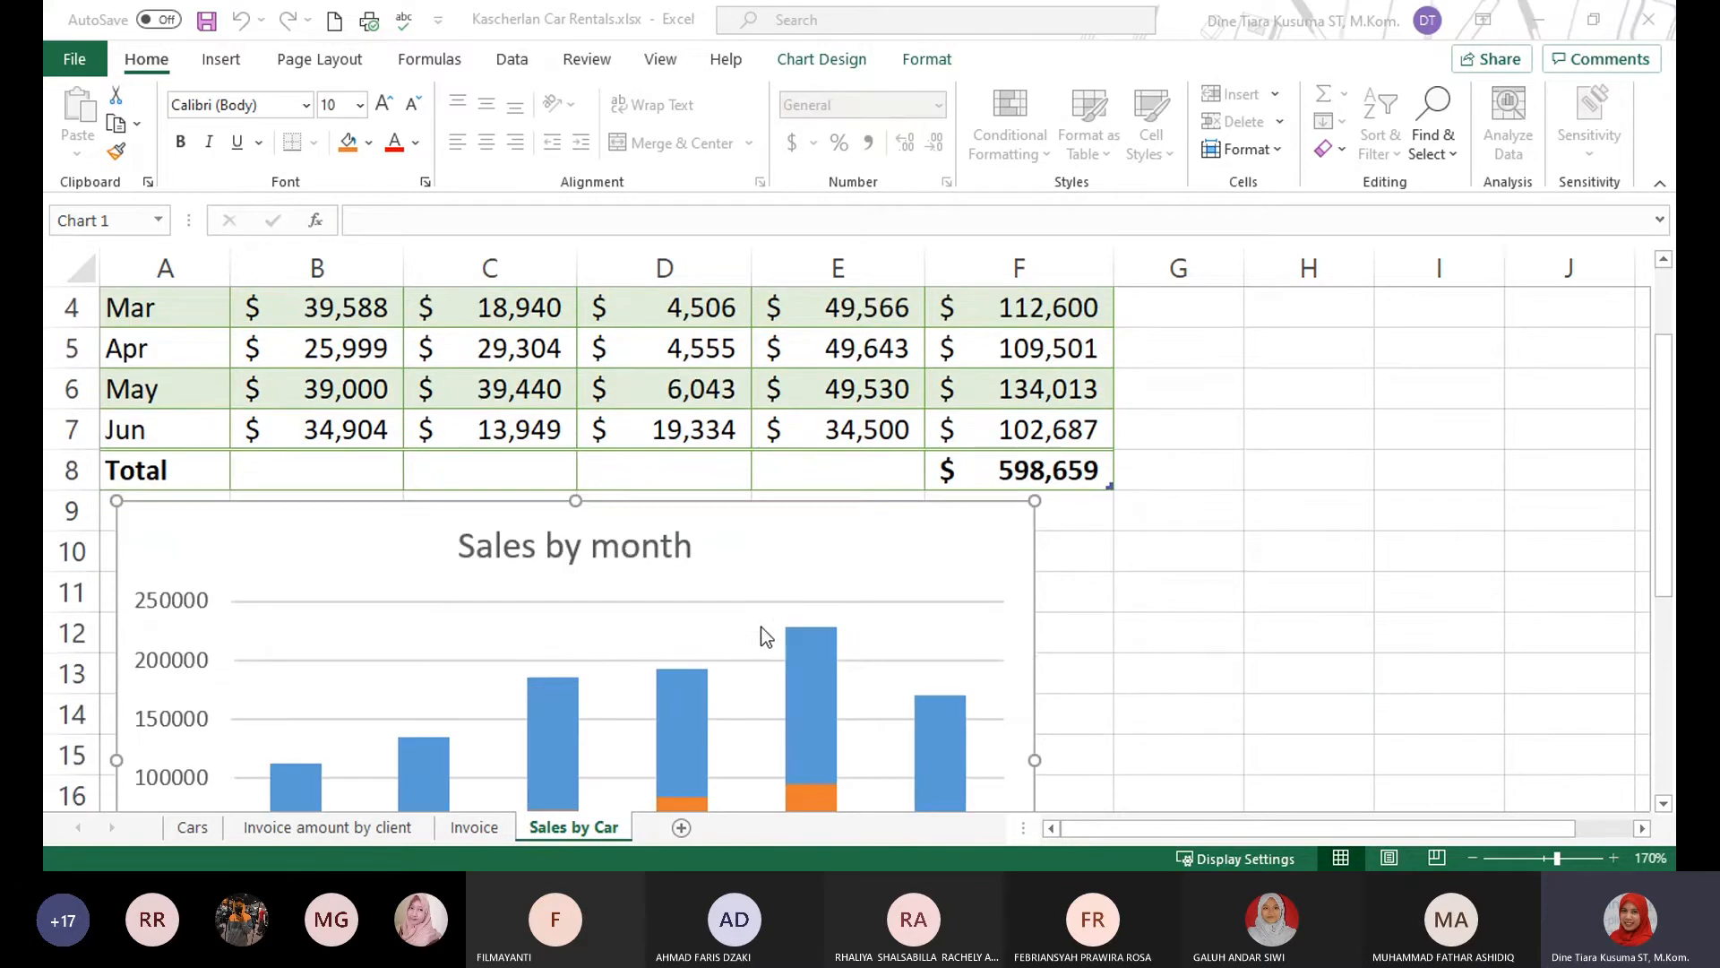
left_click(1472, 858)
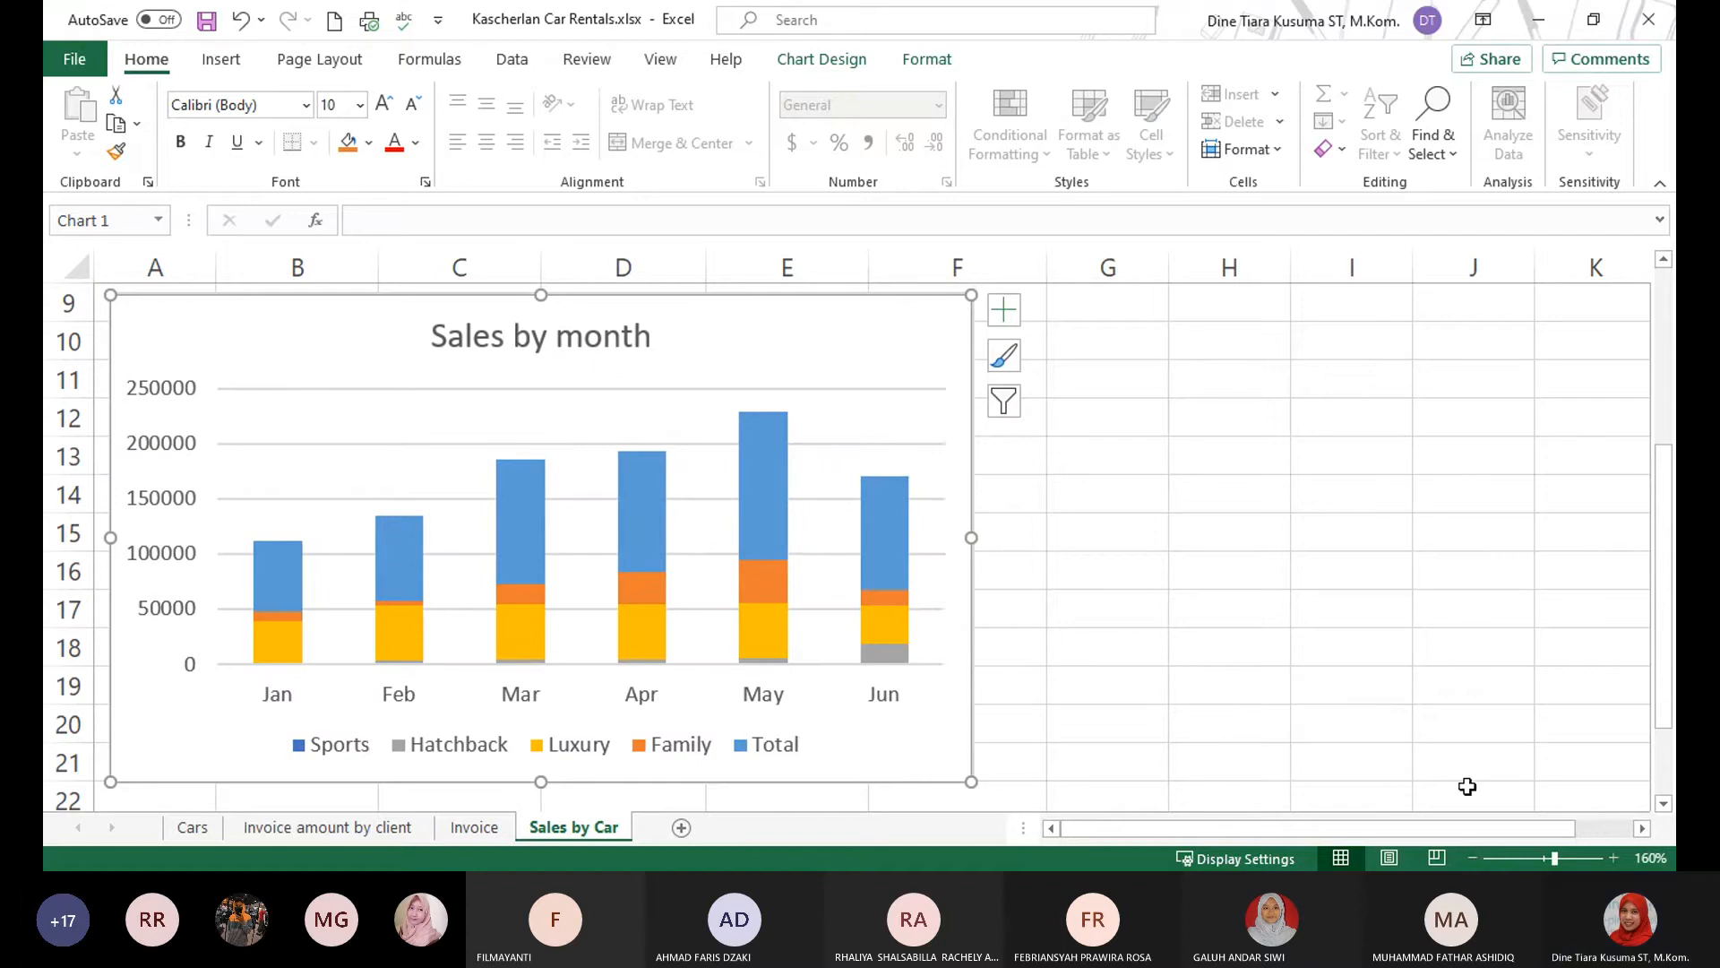
left_click(1473, 858)
left_click(1473, 857)
scroll(1322, 643, "up", 3)
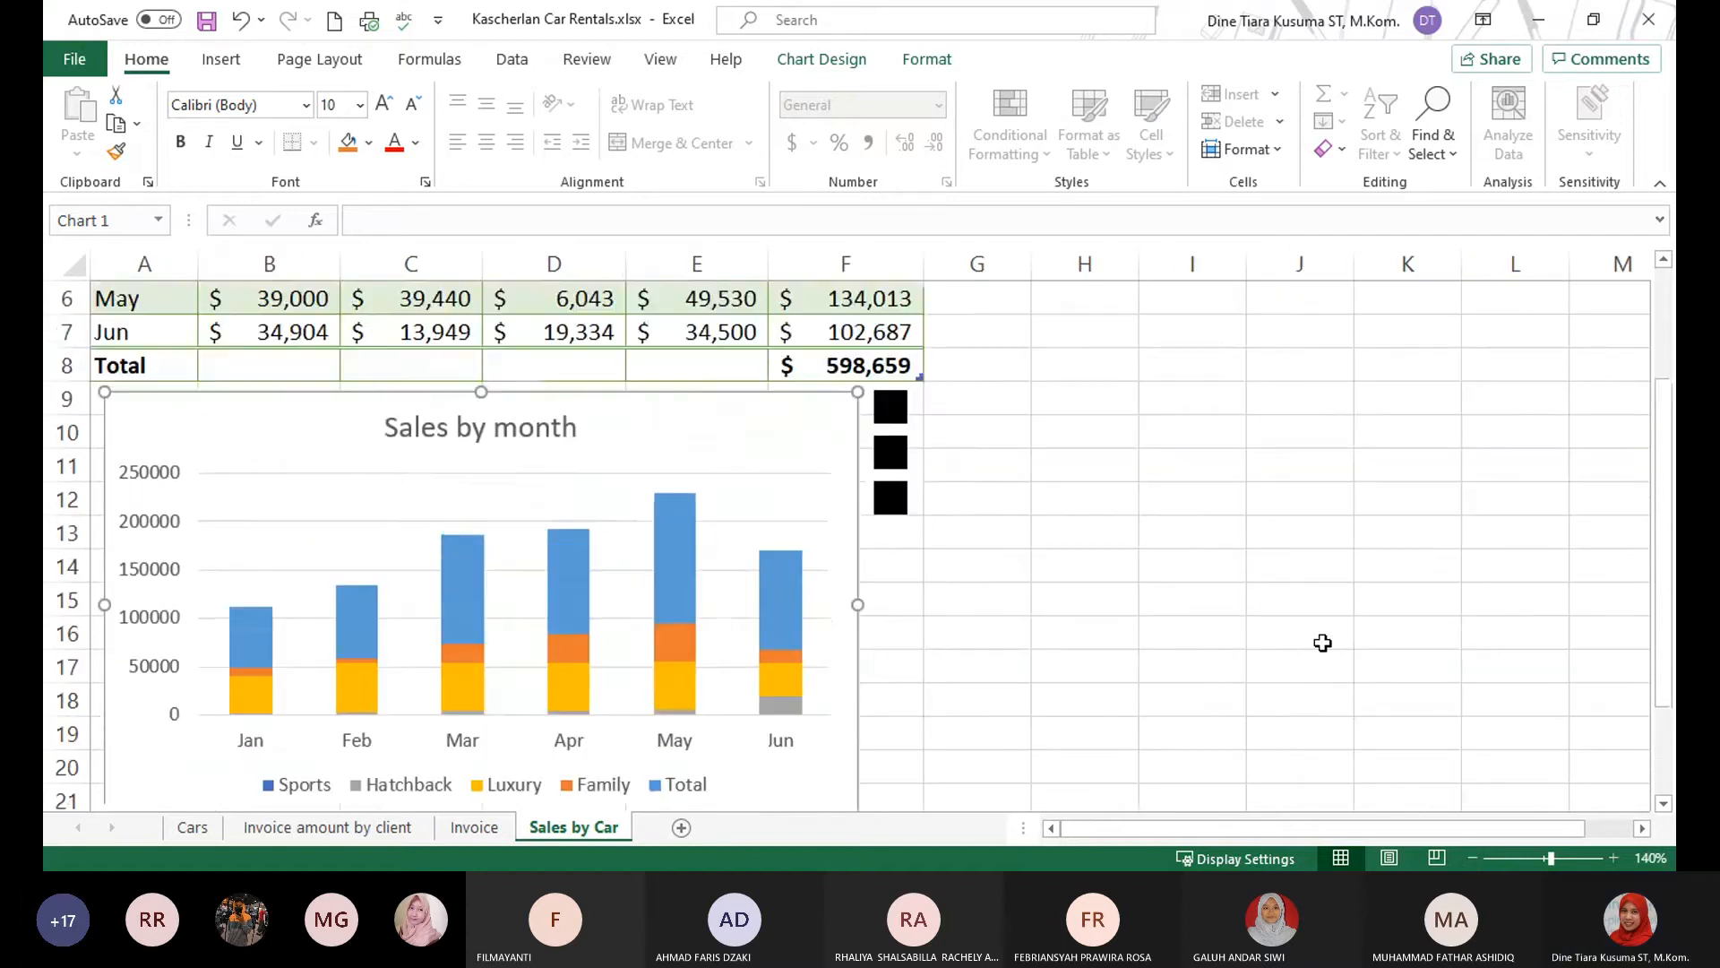
scroll(1322, 642, "down", 2)
left_click(818, 449)
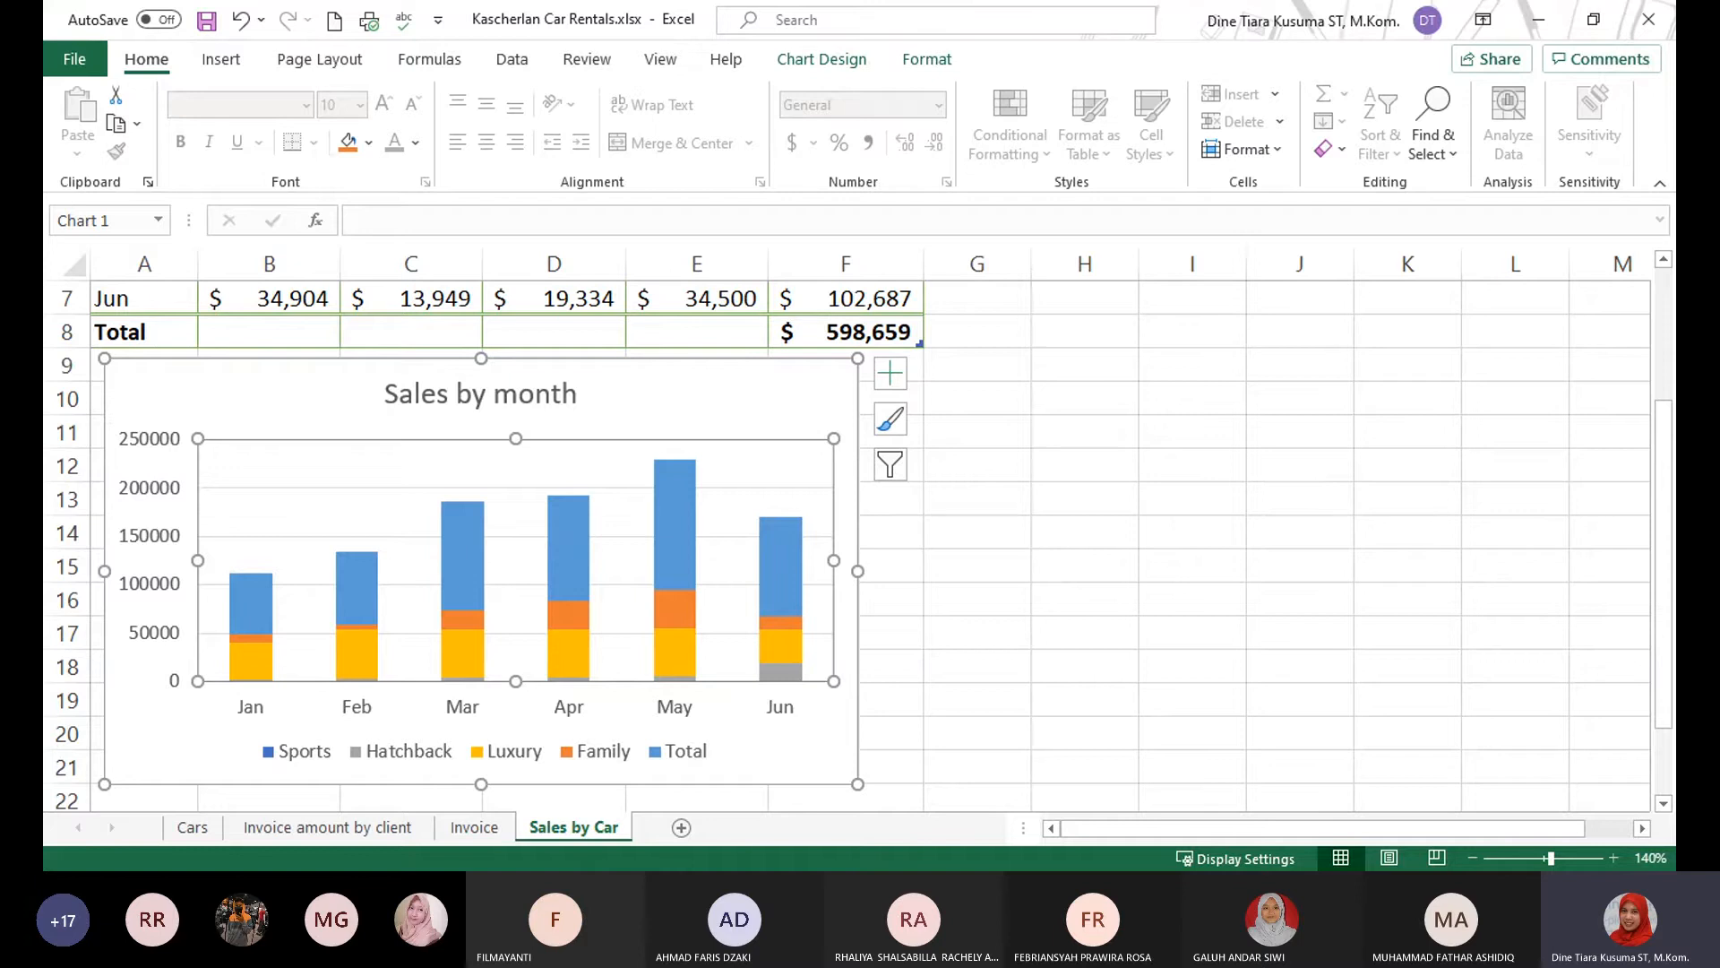
key("alt+Tab")
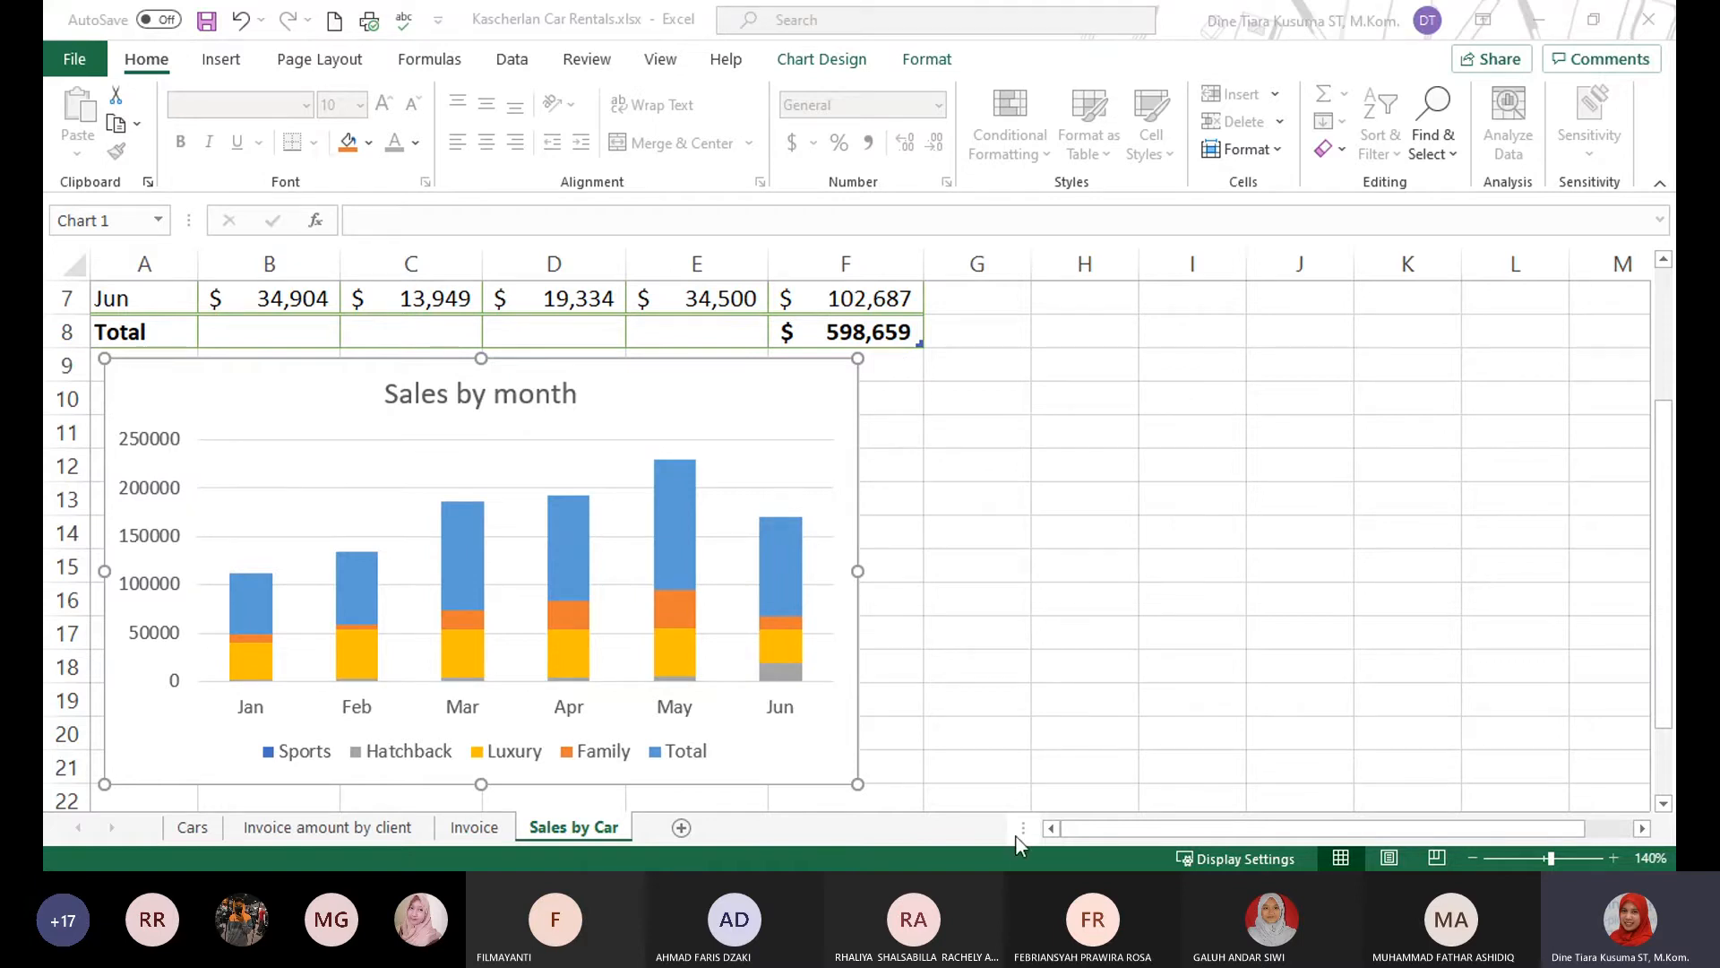
left_click(824, 385)
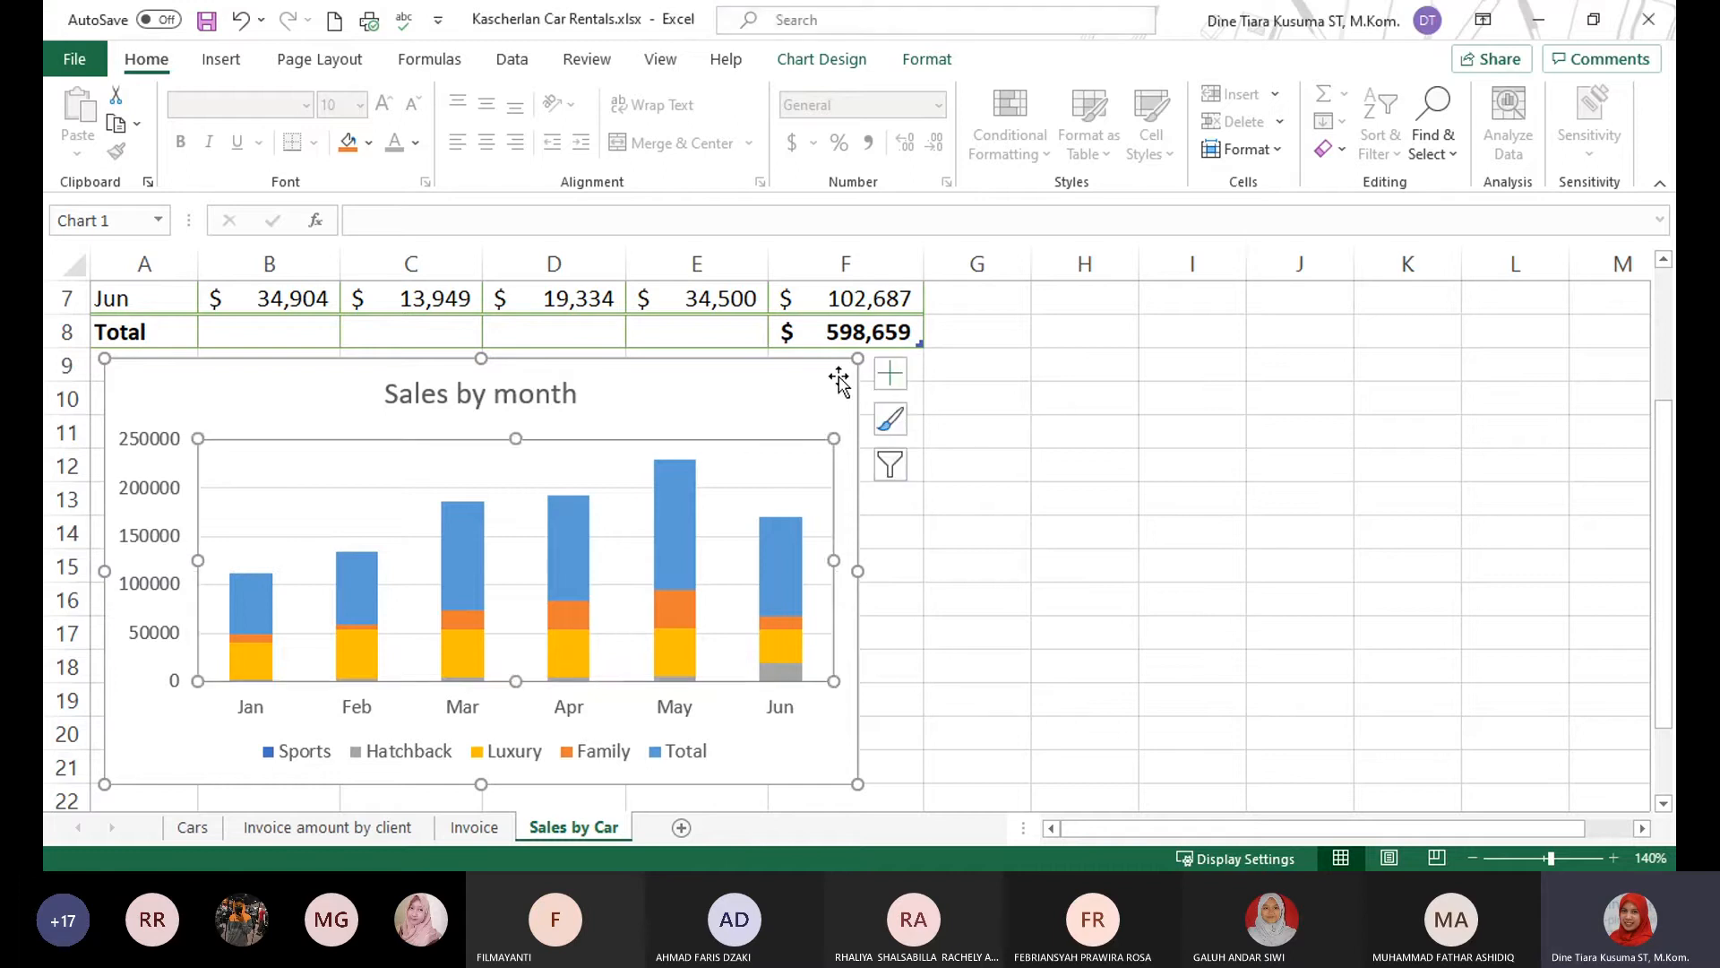
left_click(811, 58)
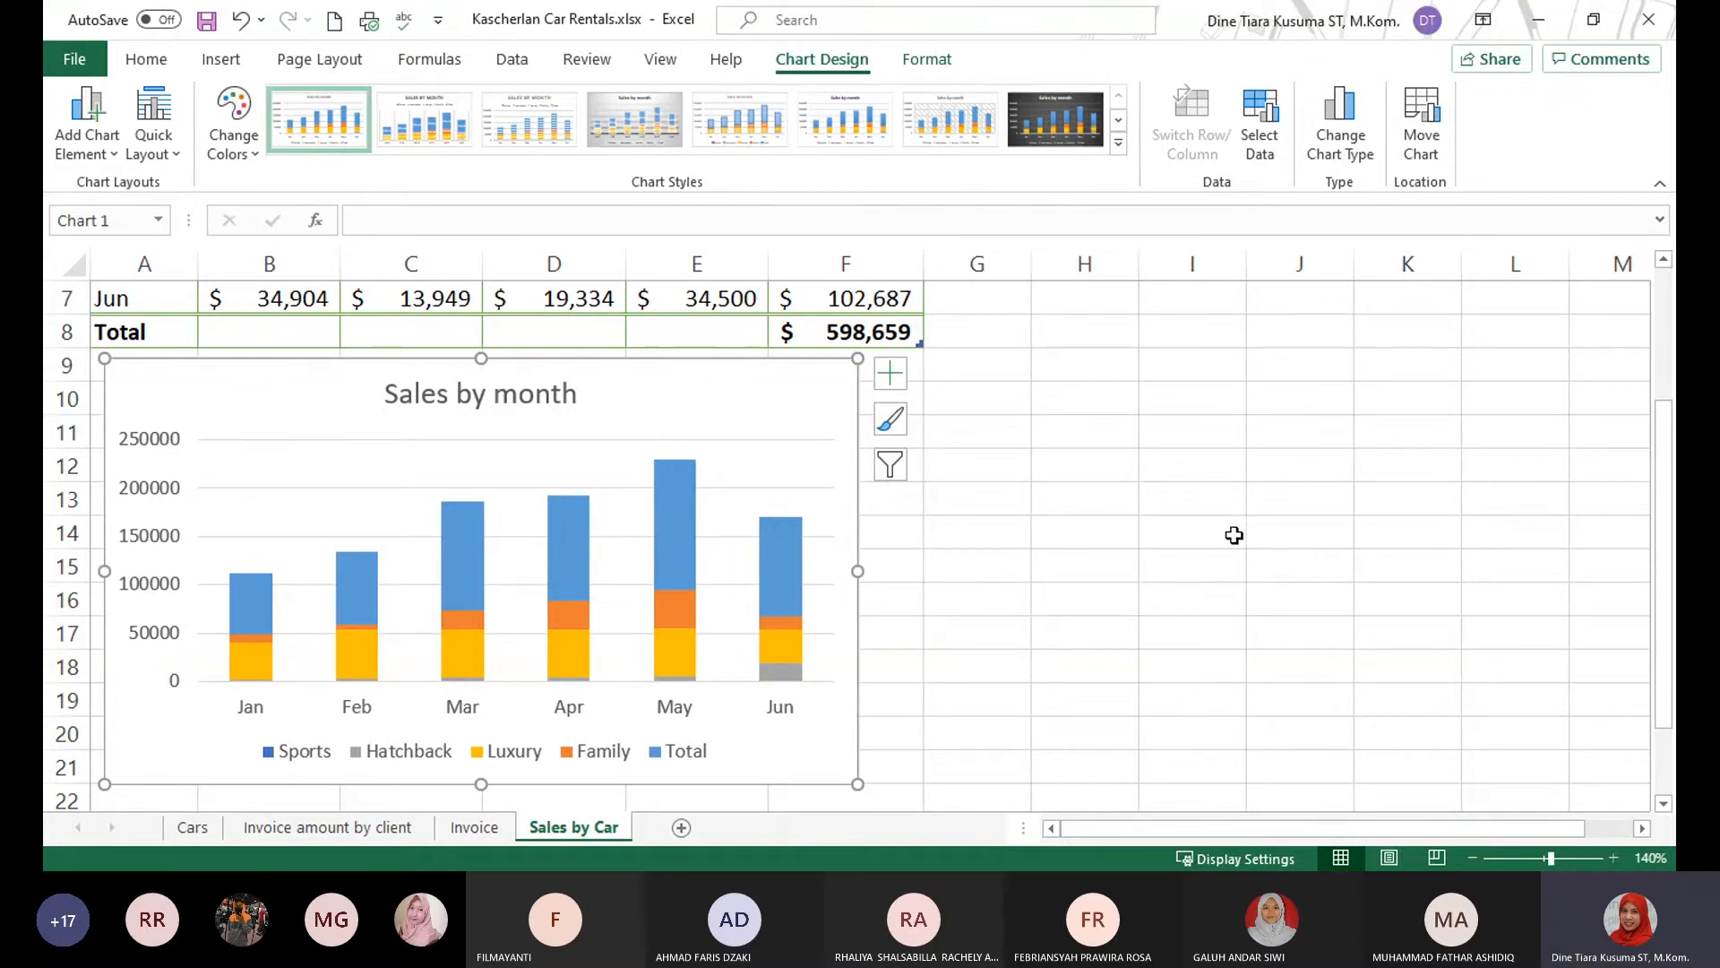
Close Kascherlan Car Rentals.xlsx without saving and show the Faculty Advisors sheet in Faculty Contact List-Case 6 data file.xlsx.
left_click(1185, 549)
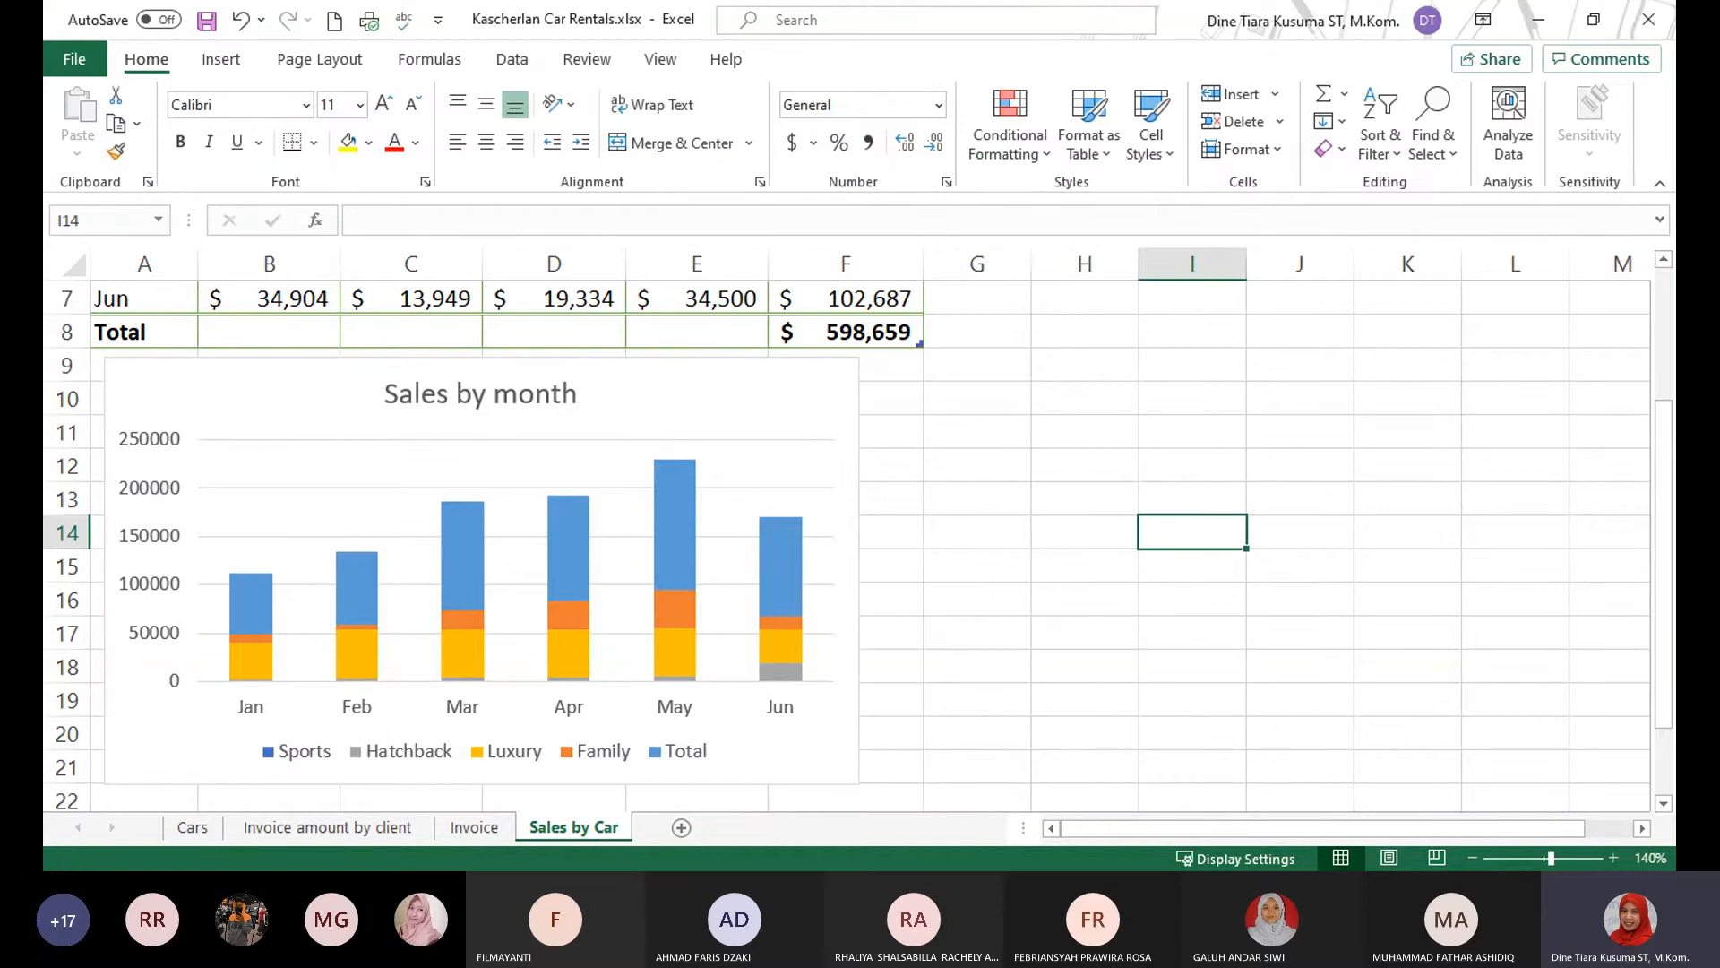
left_click(1646, 36)
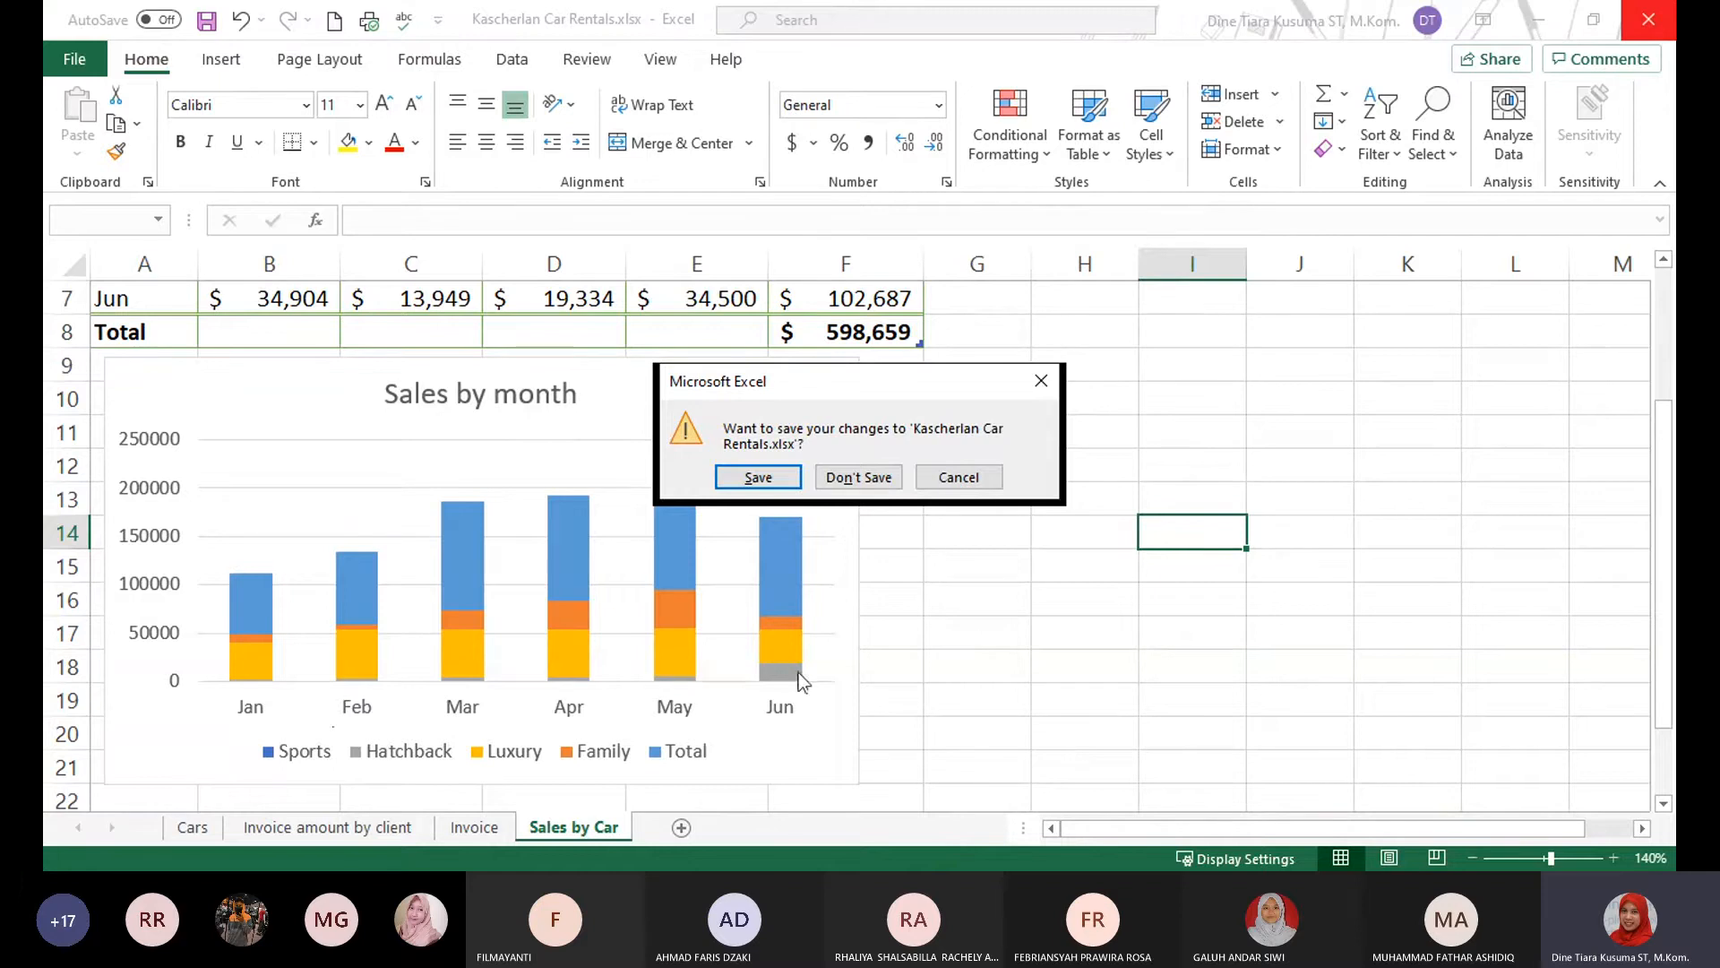
left_click(876, 479)
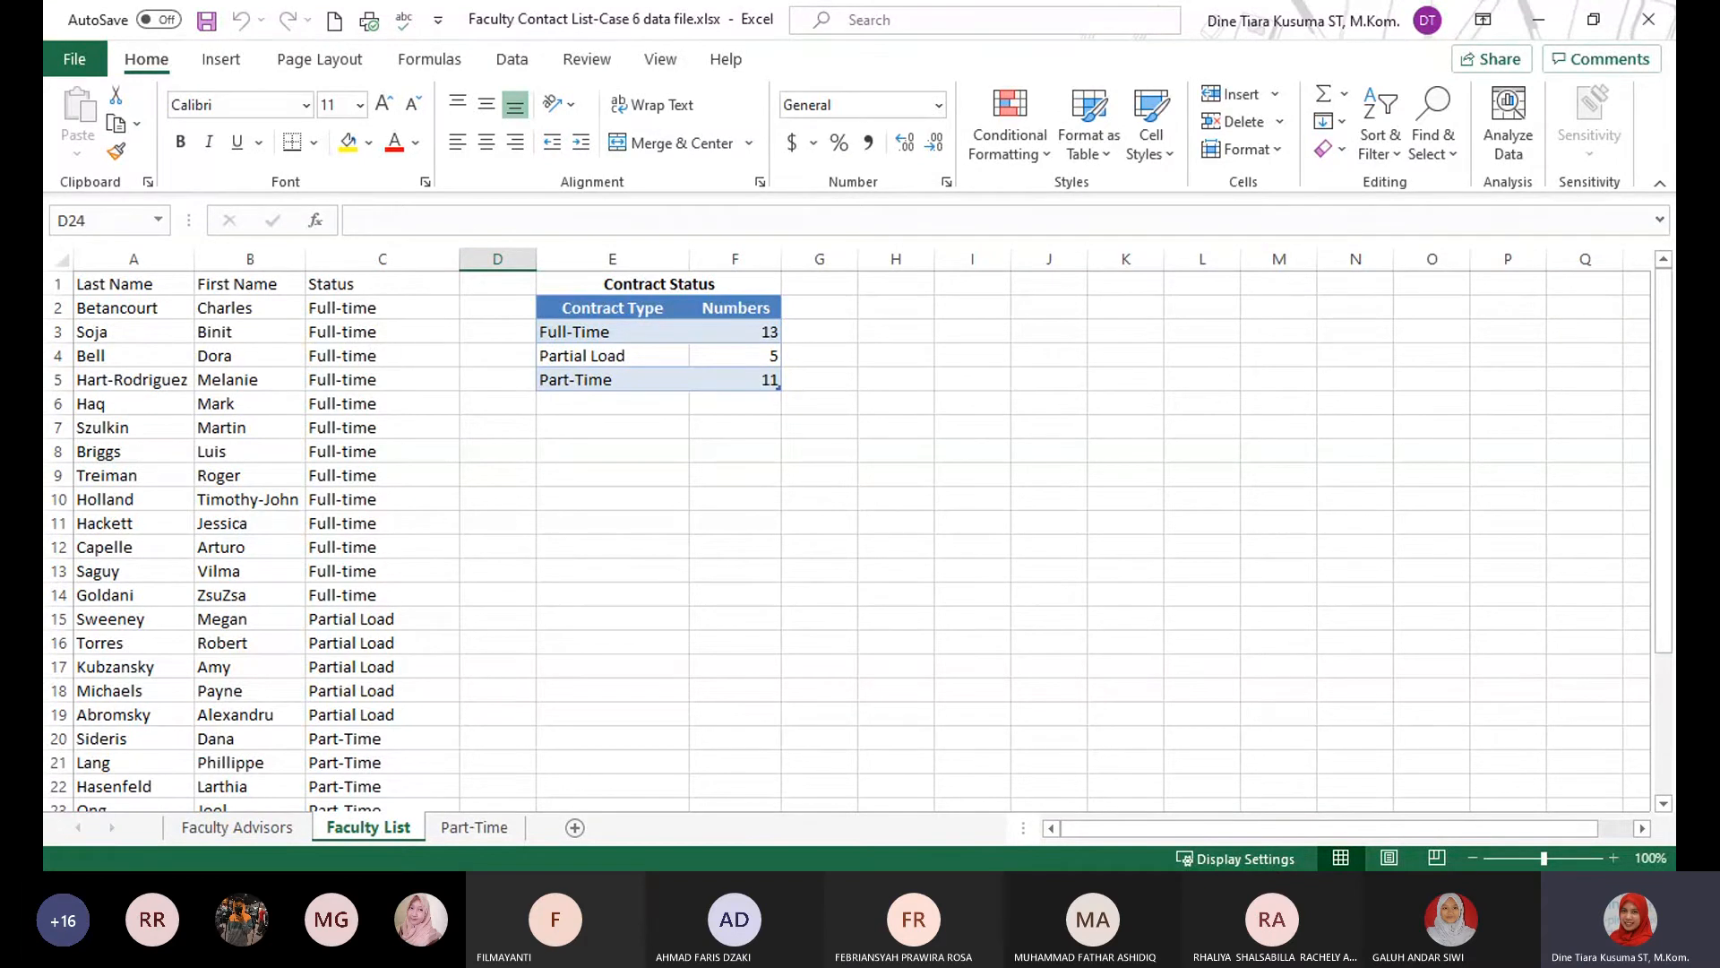
left_click(245, 828)
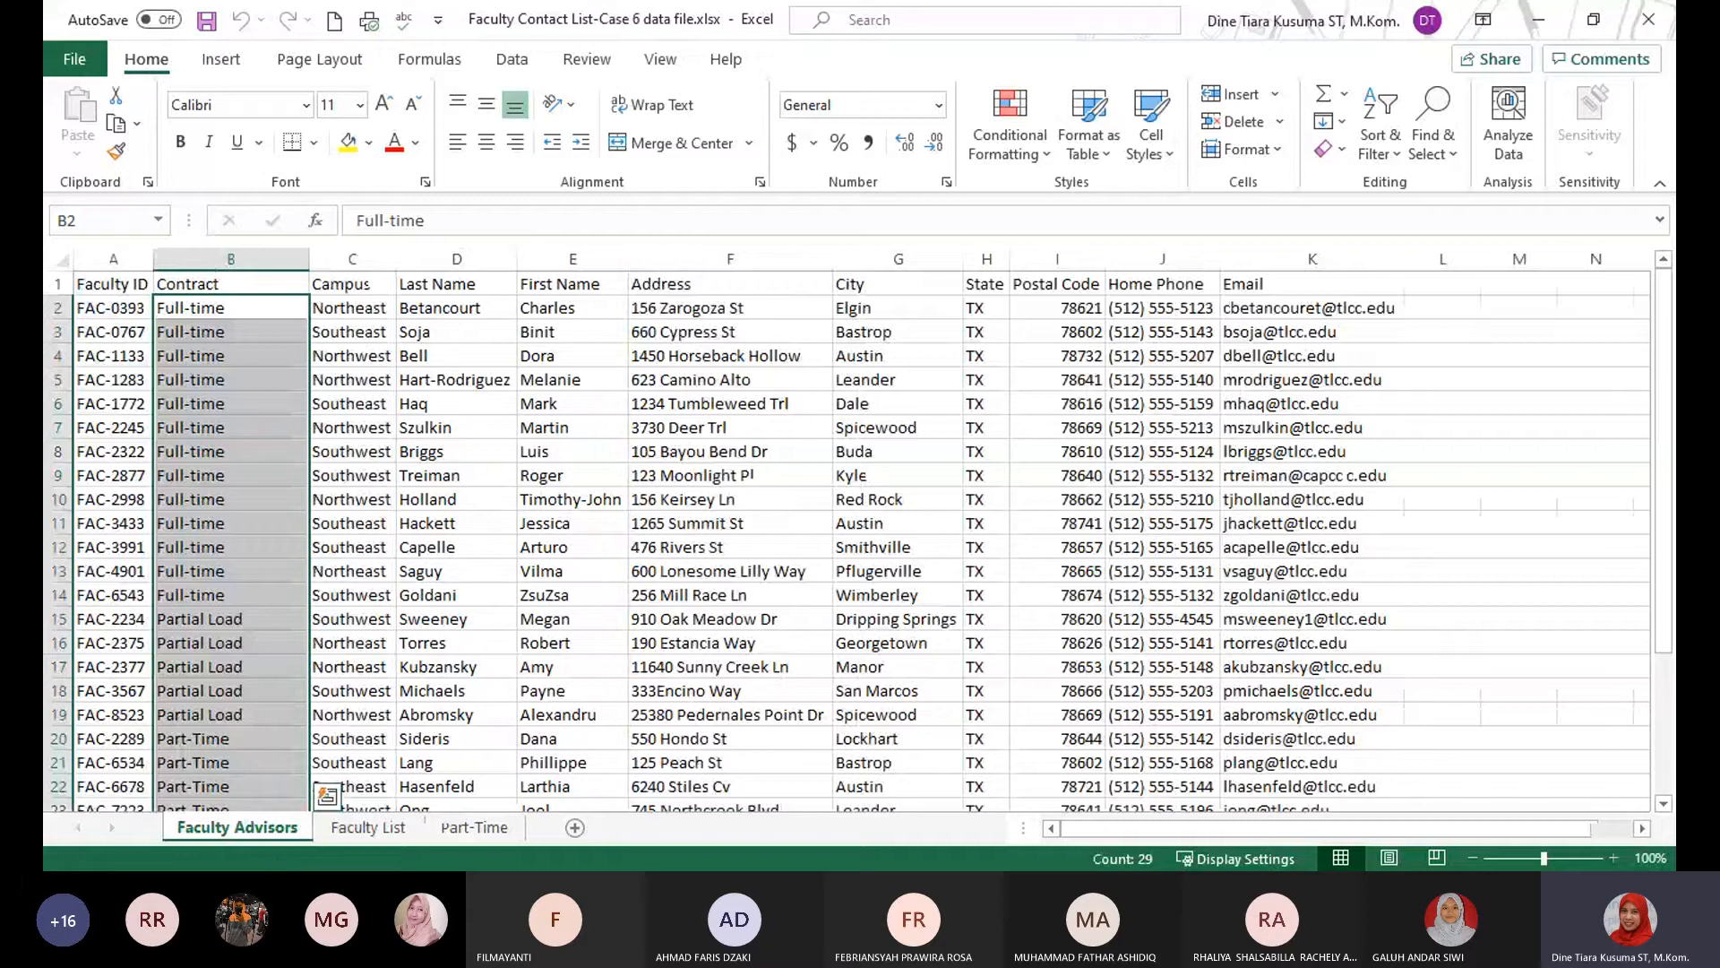
Insert a new sheet column between Home Phone and Email on the Faculty Advisors sheet.
key("alt+Tab")
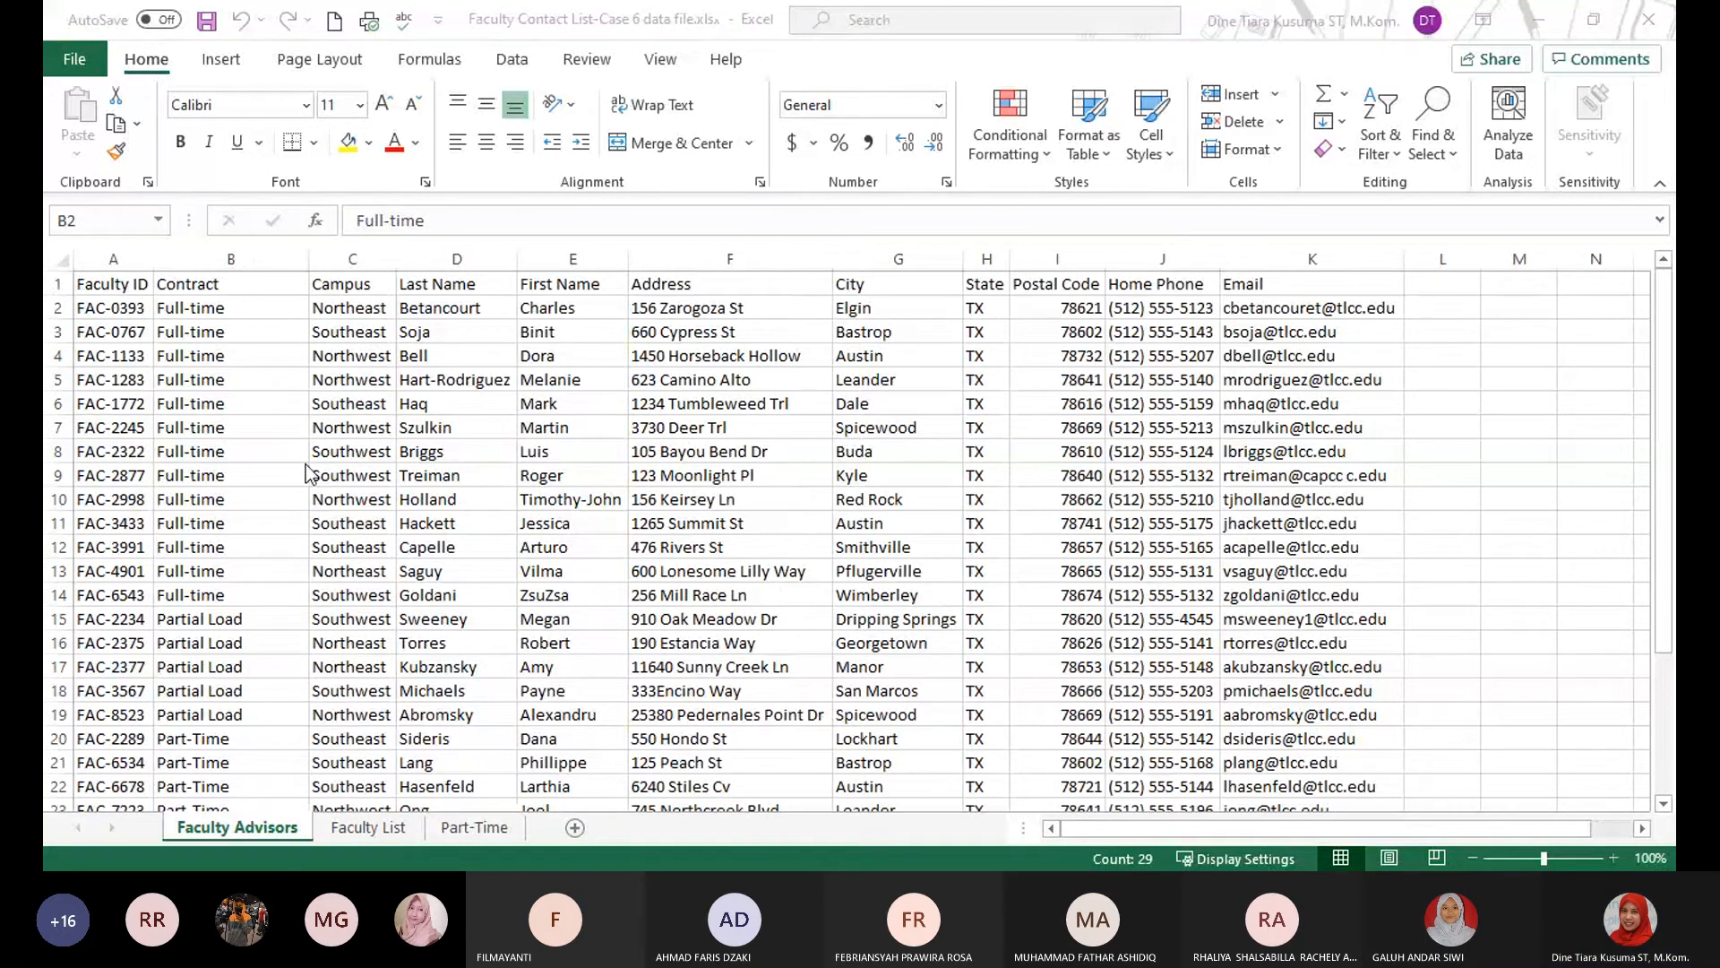
left_click(912, 301)
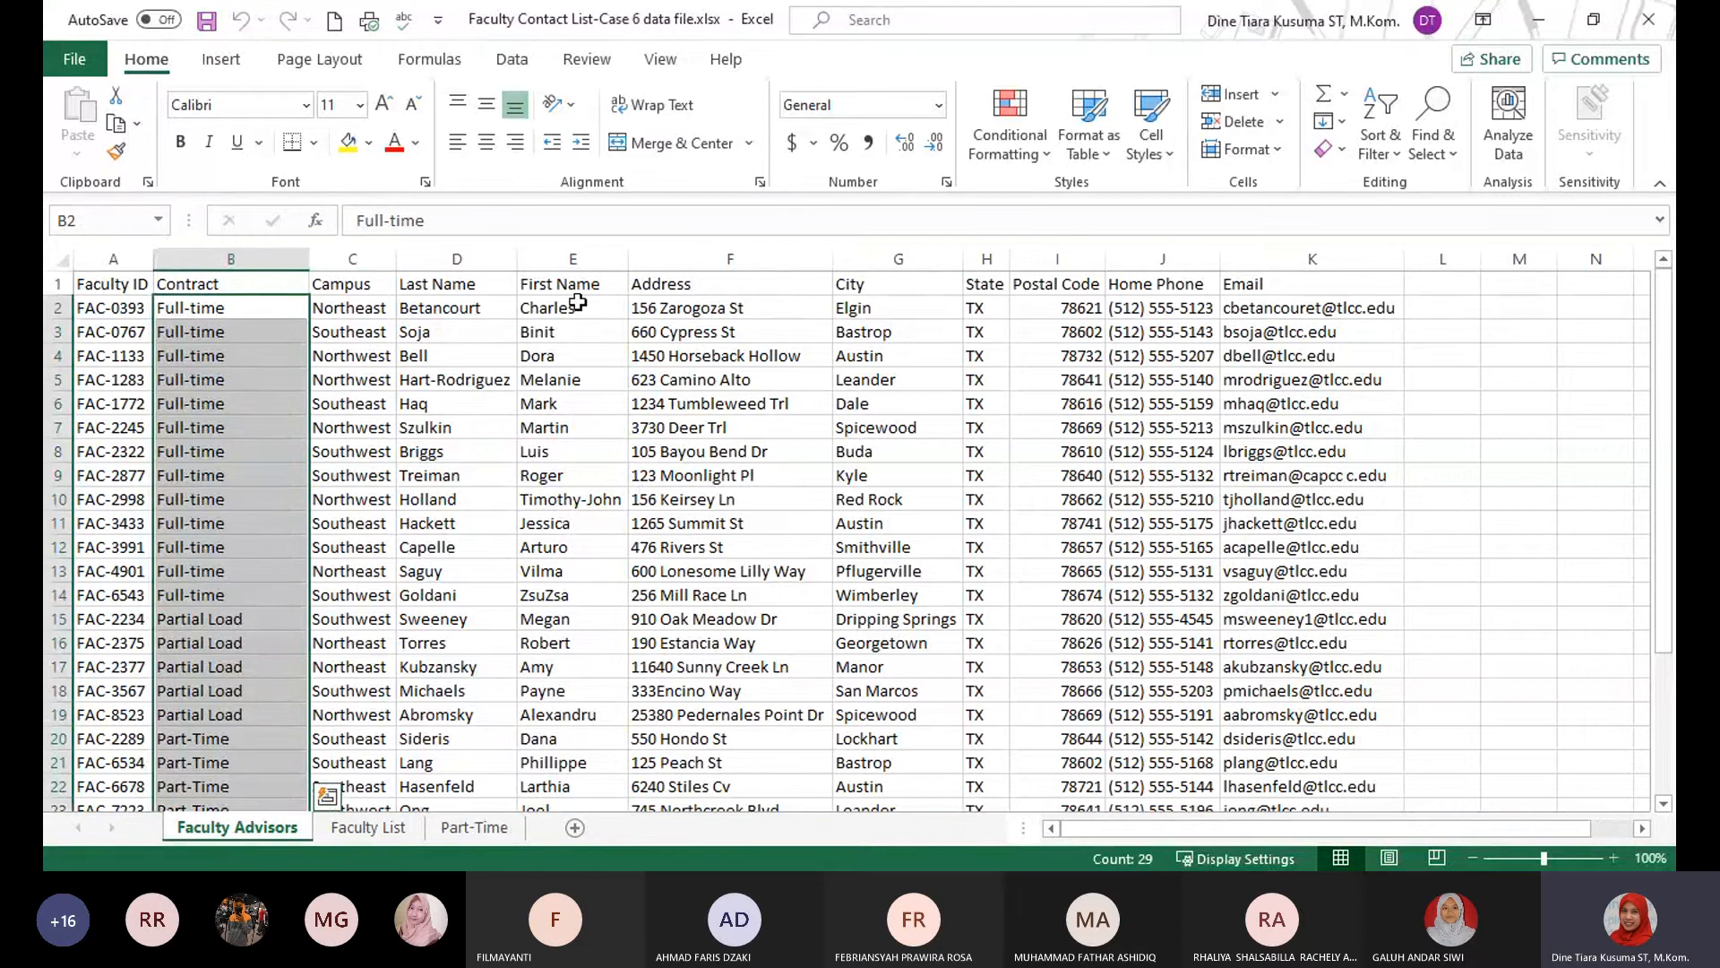
left_click(1143, 251)
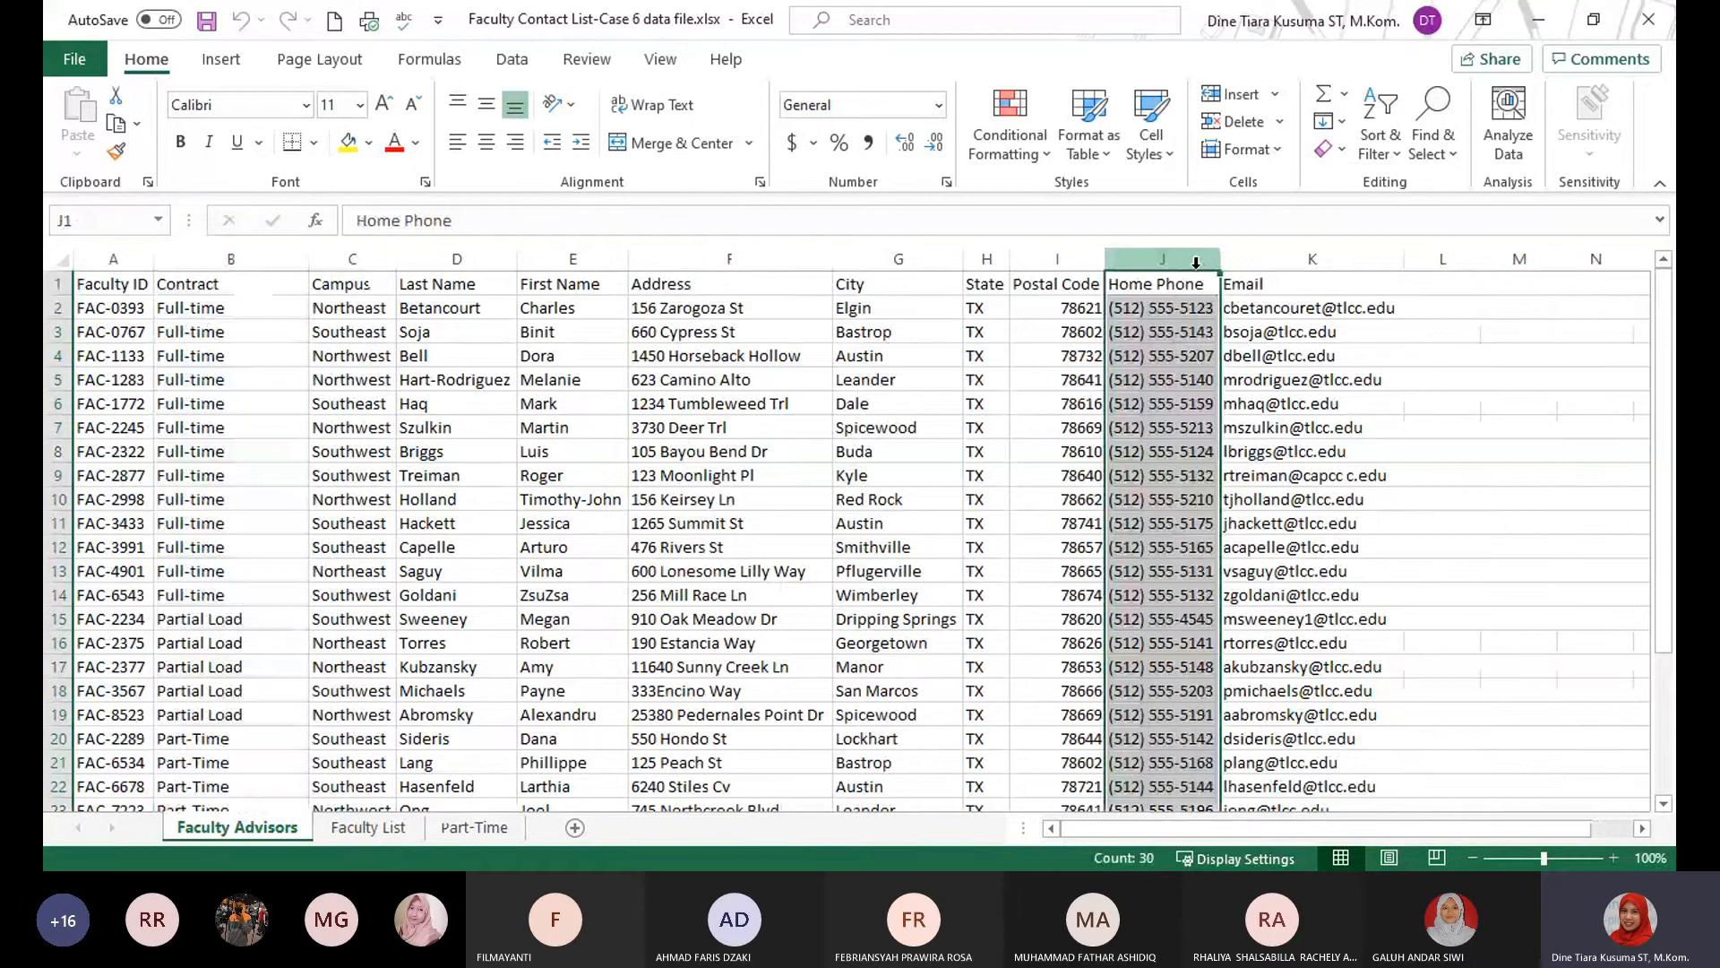
left_click(1240, 259)
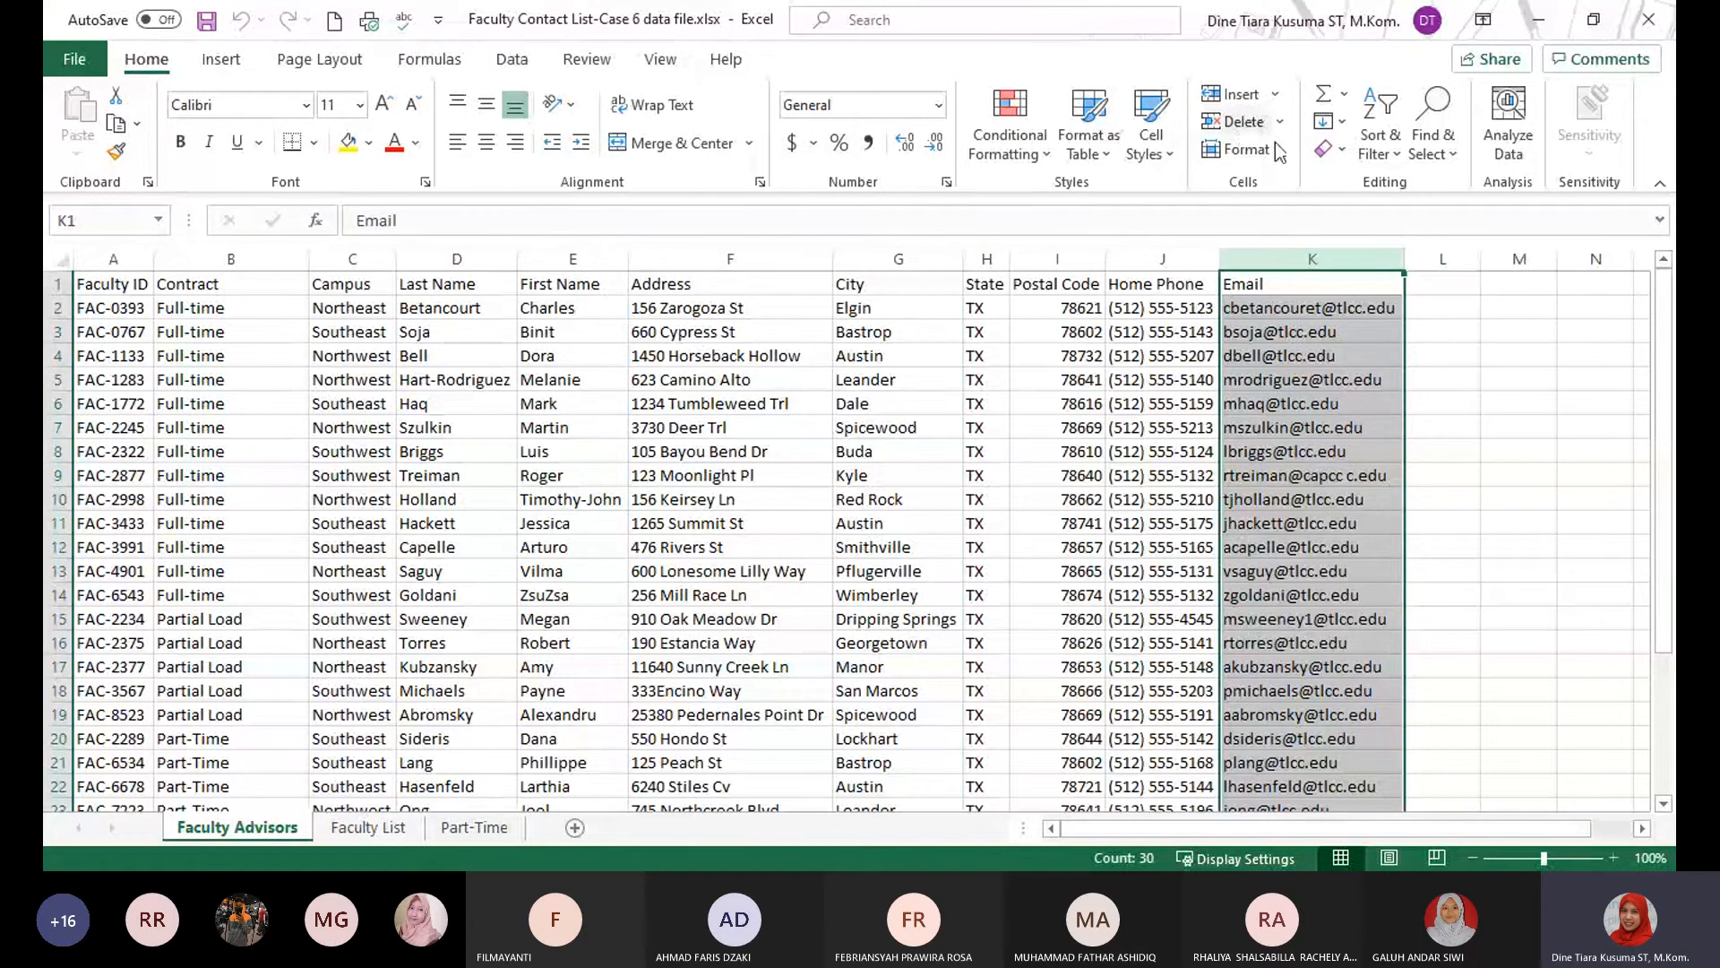
left_click(1276, 97)
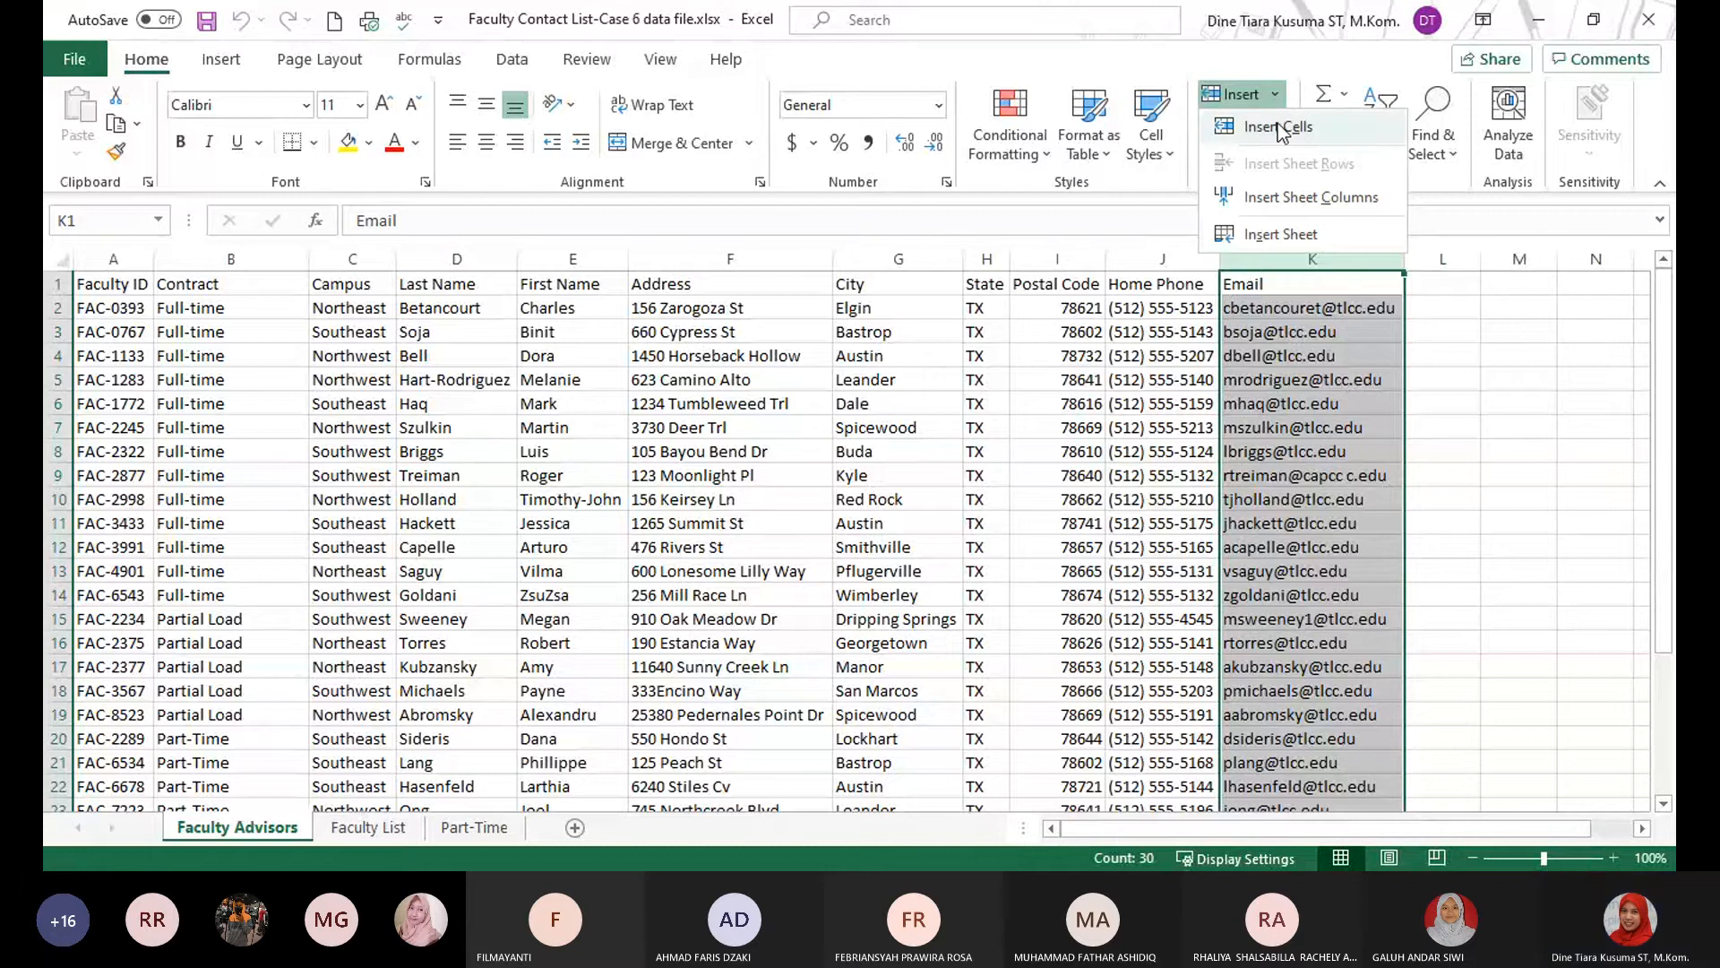
left_click(1314, 204)
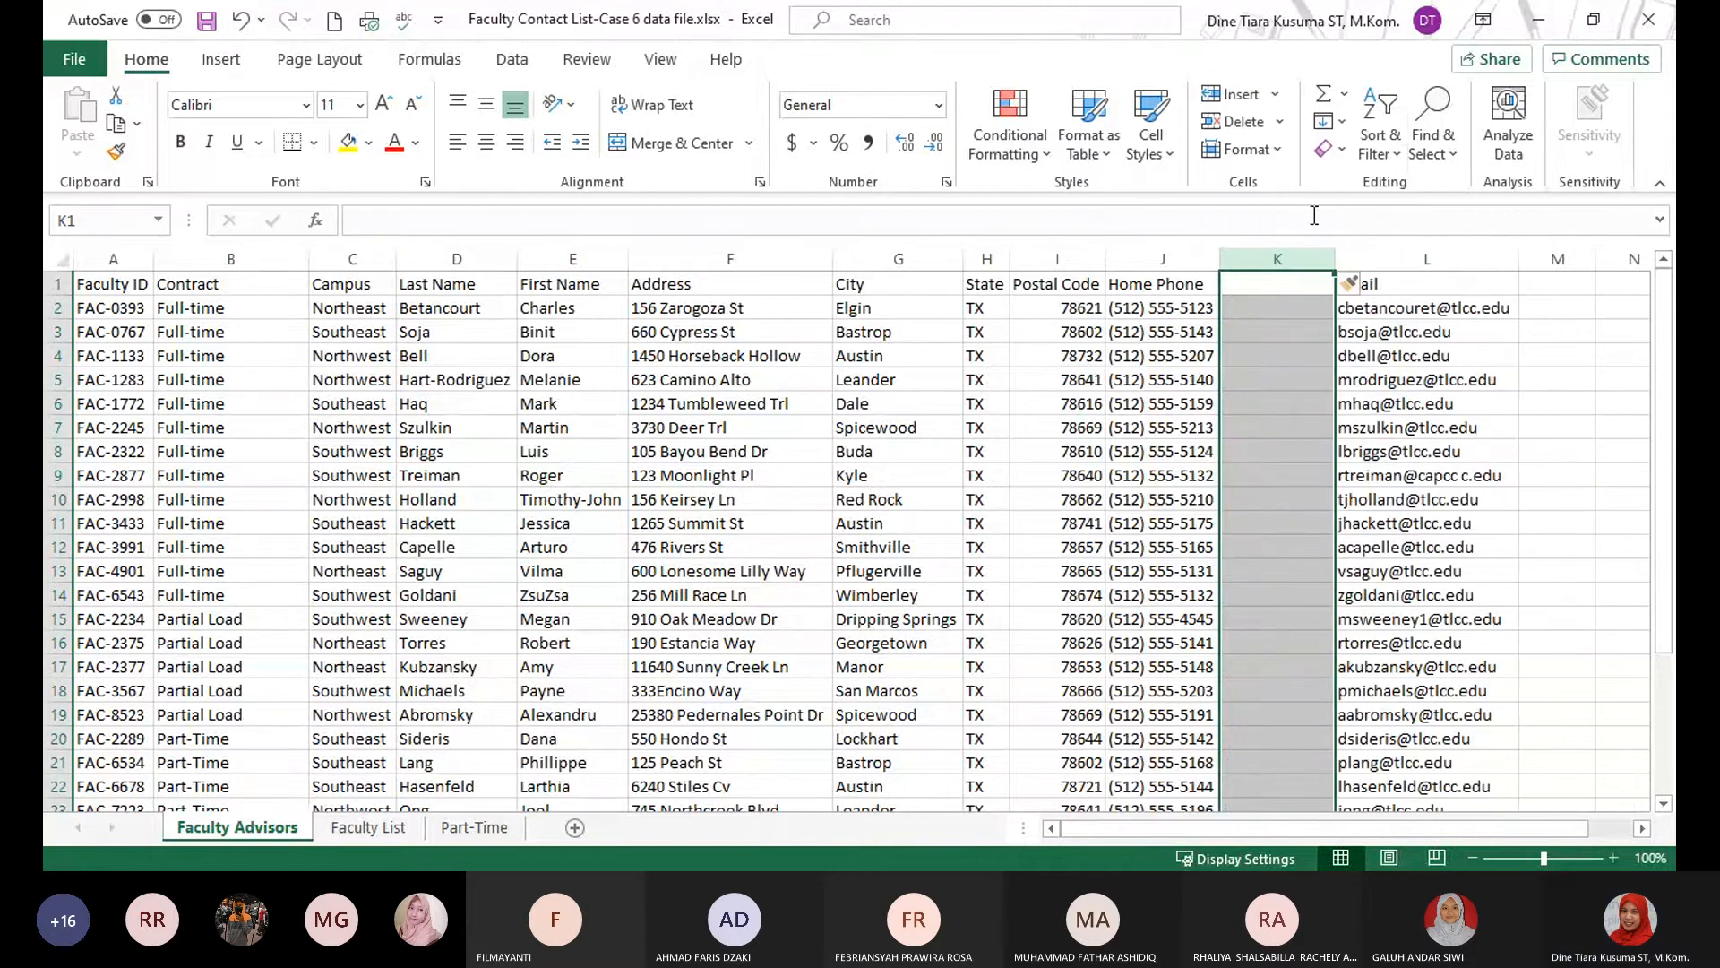
Enter "Cell Phone" as the heading of the new column in cell K1.
left_click(1274, 95)
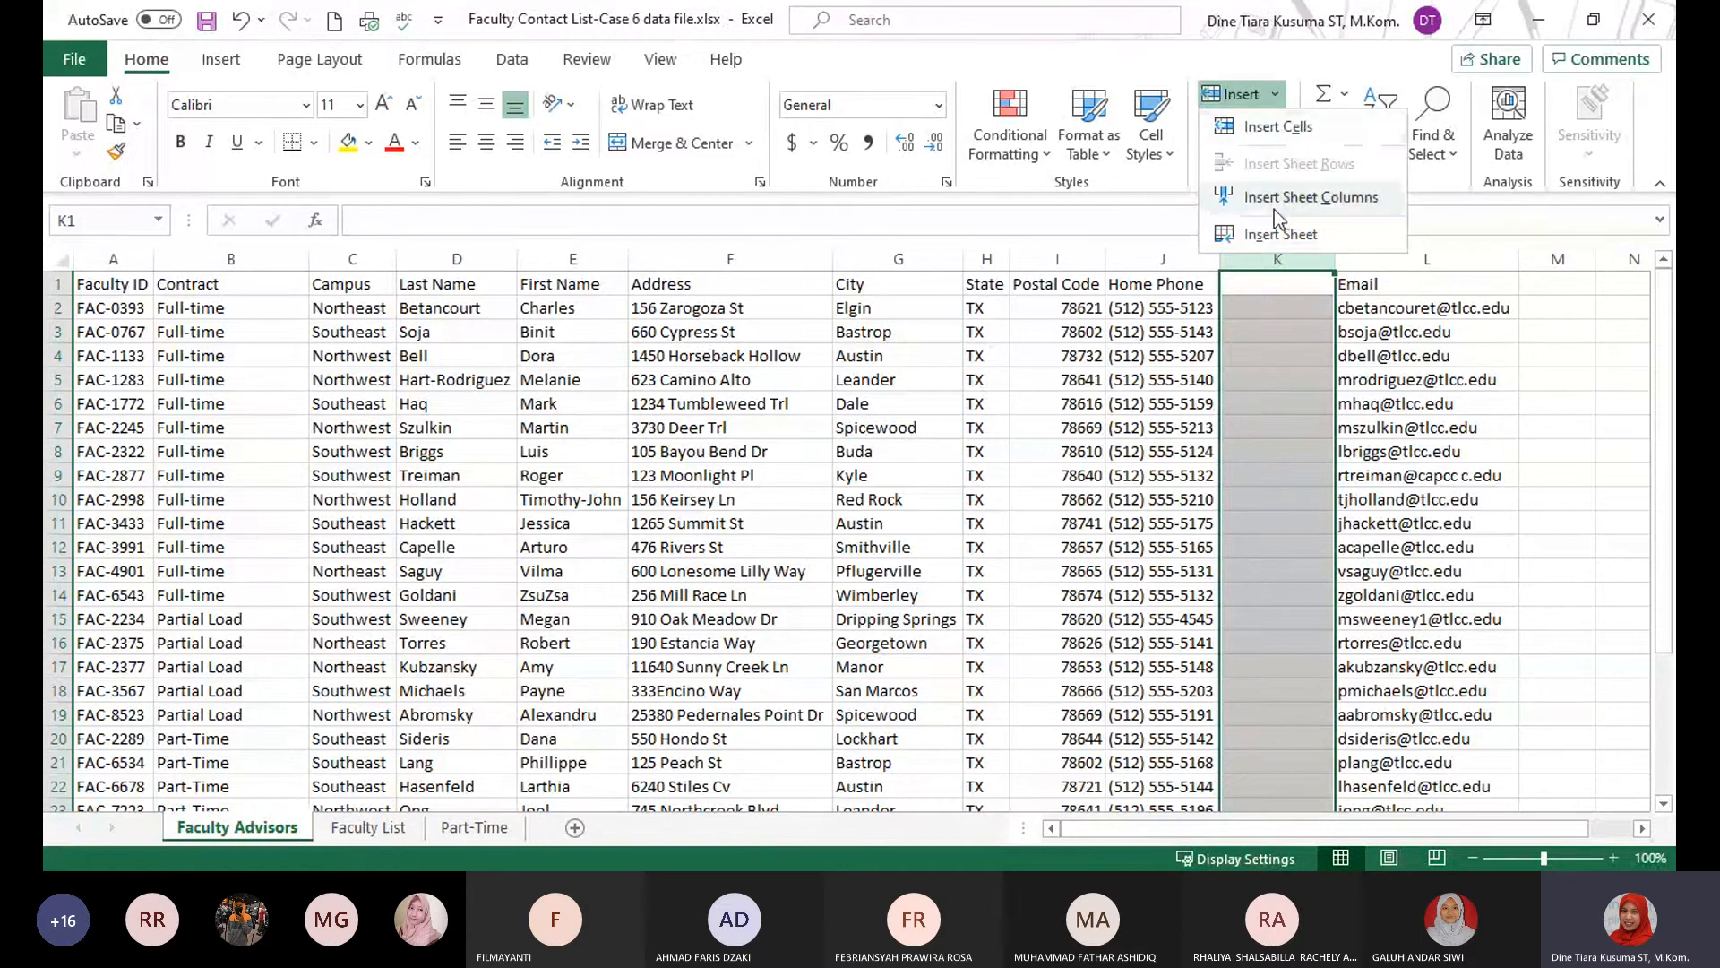
left_click(1292, 304)
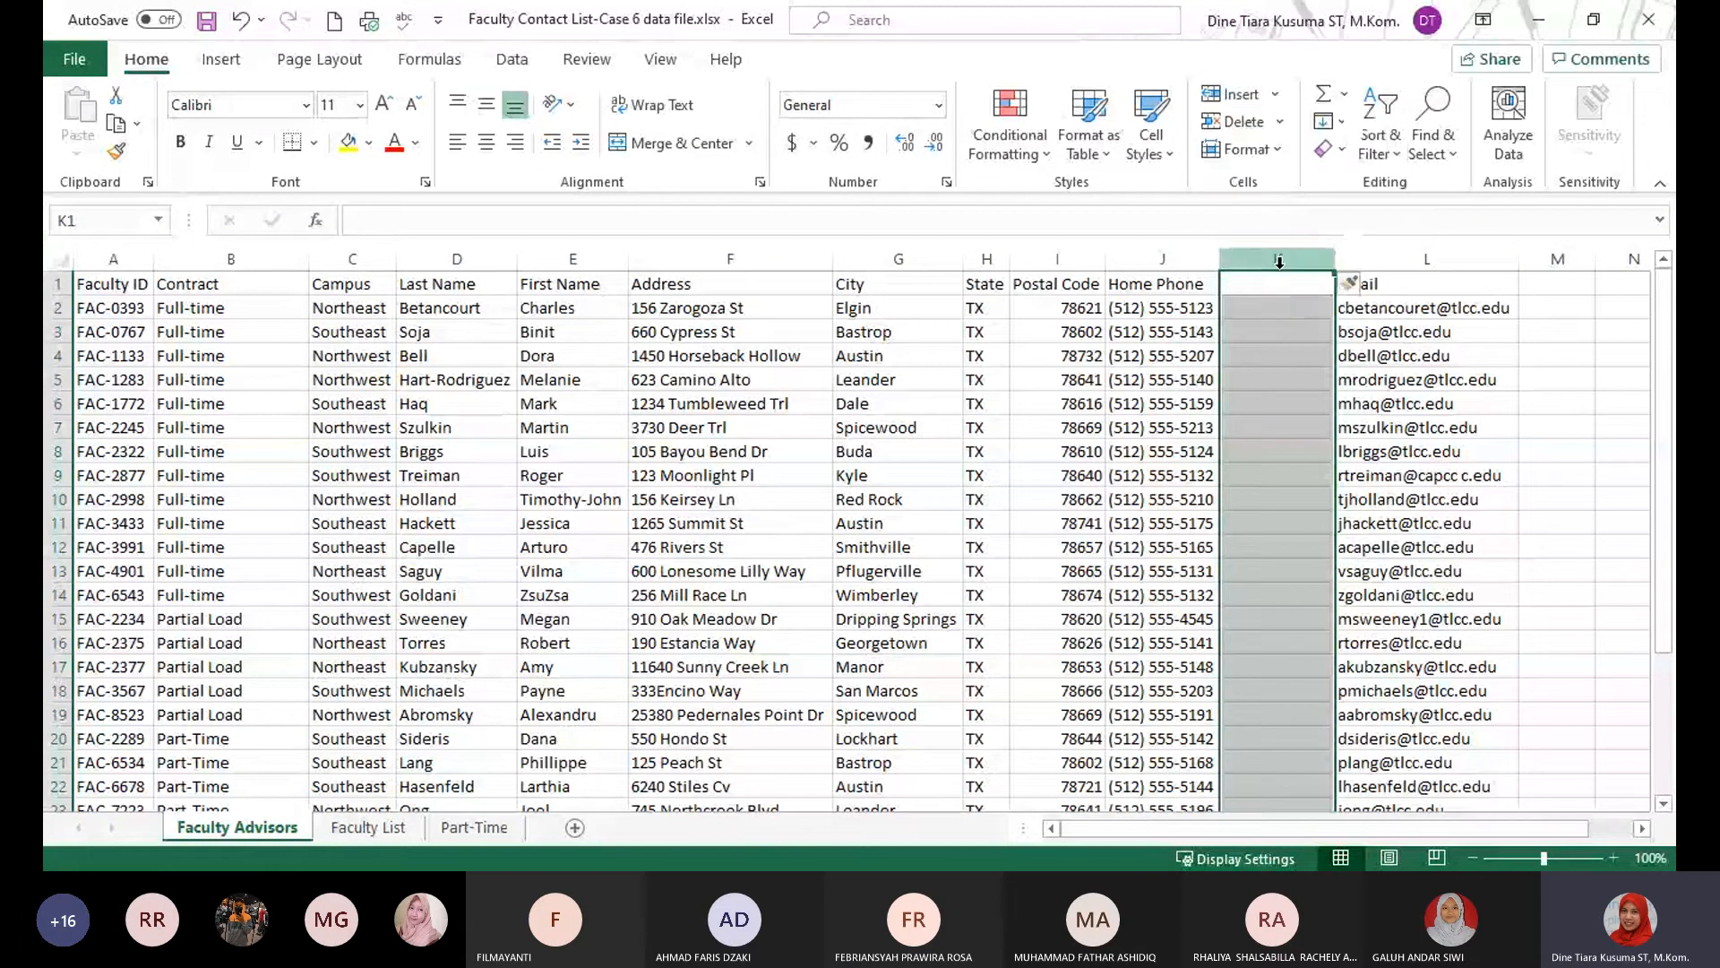
left_click(1282, 289)
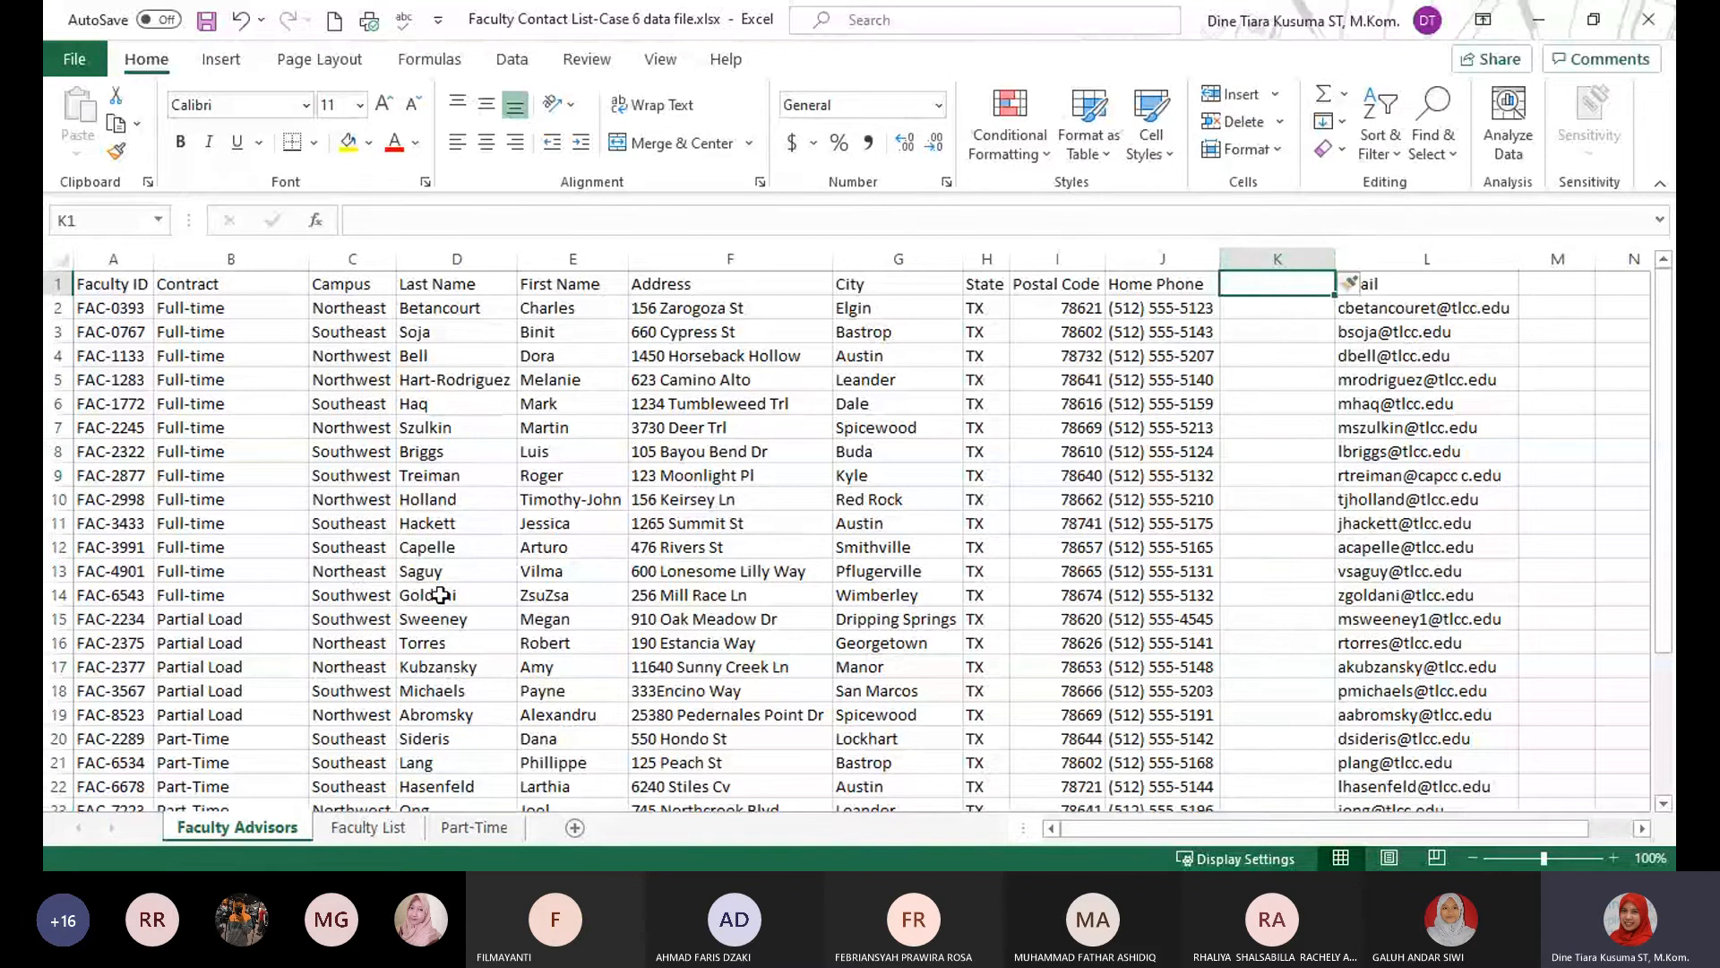
type("Cell Ph")
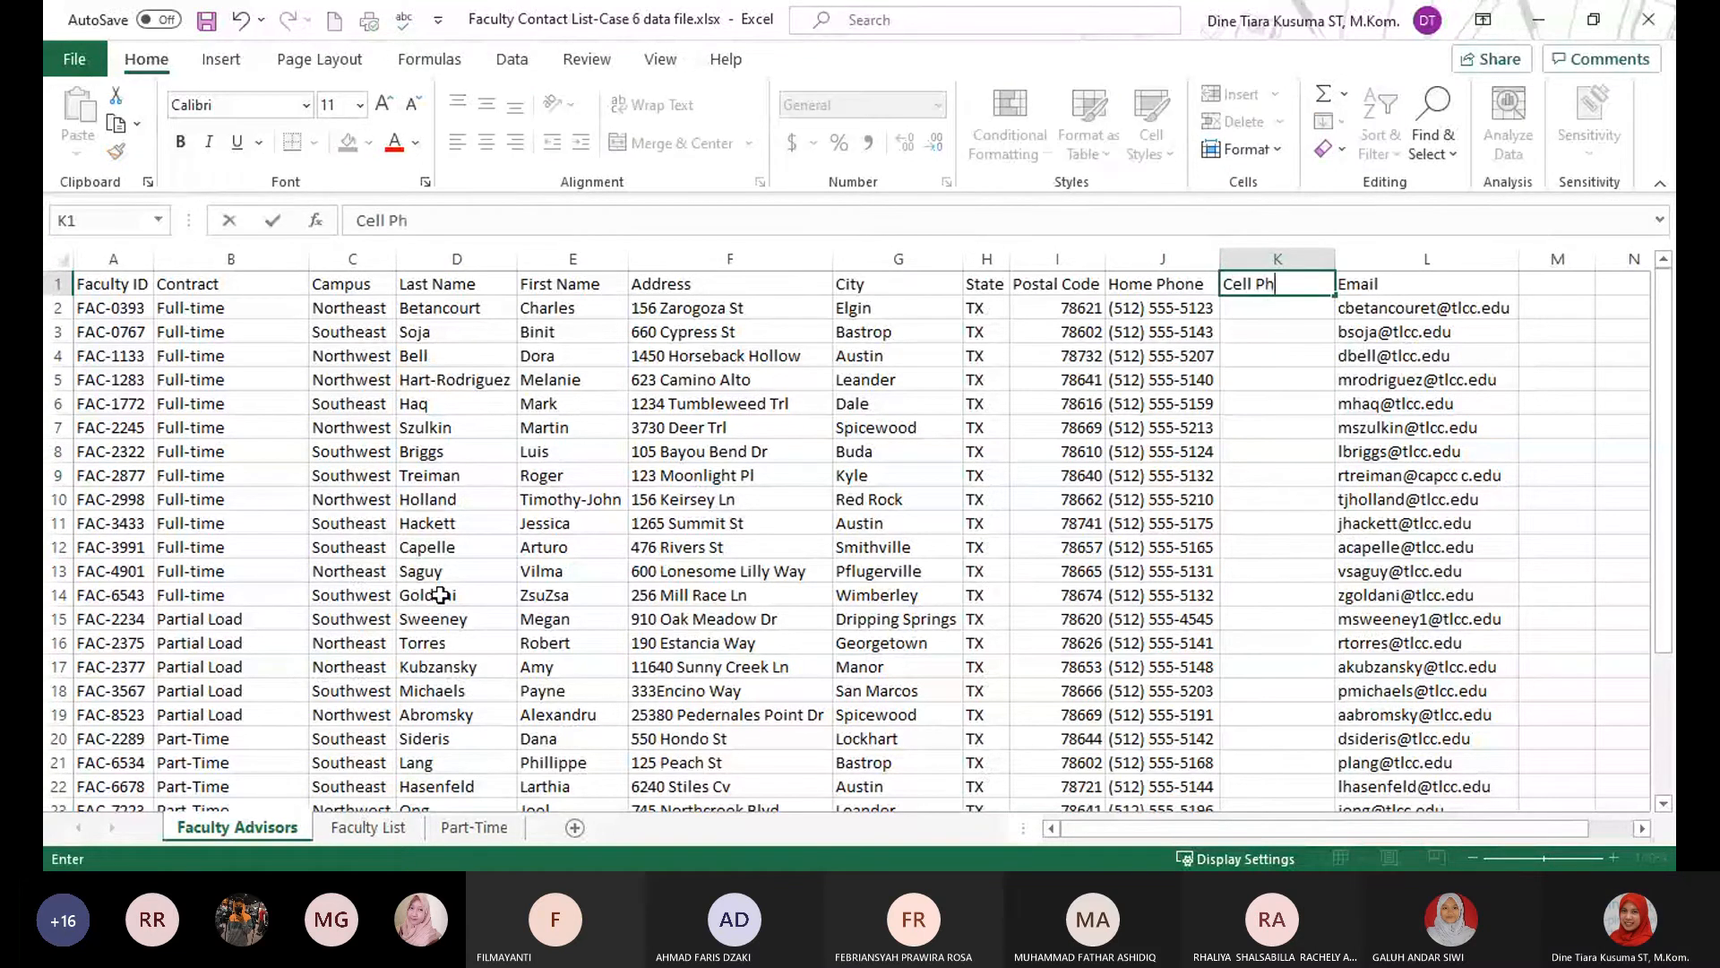
type("one")
key("Return")
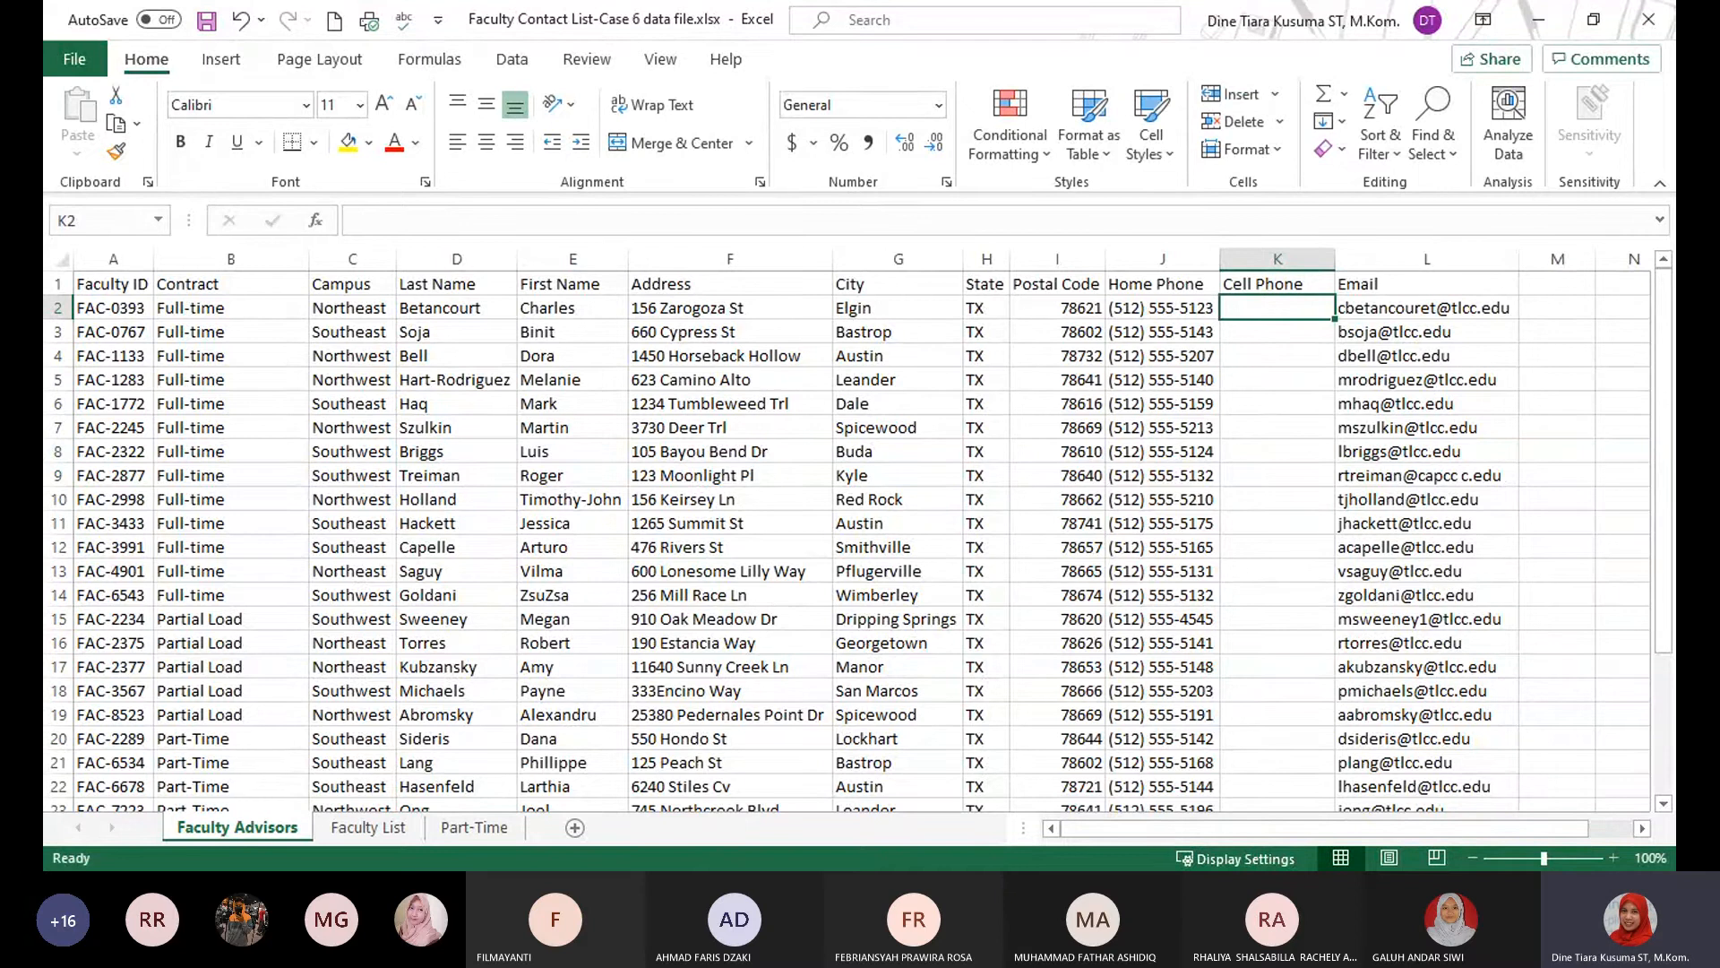
Convert the Contract Status table on the Faculty List sheet to a normal range.
key("alt+Tab")
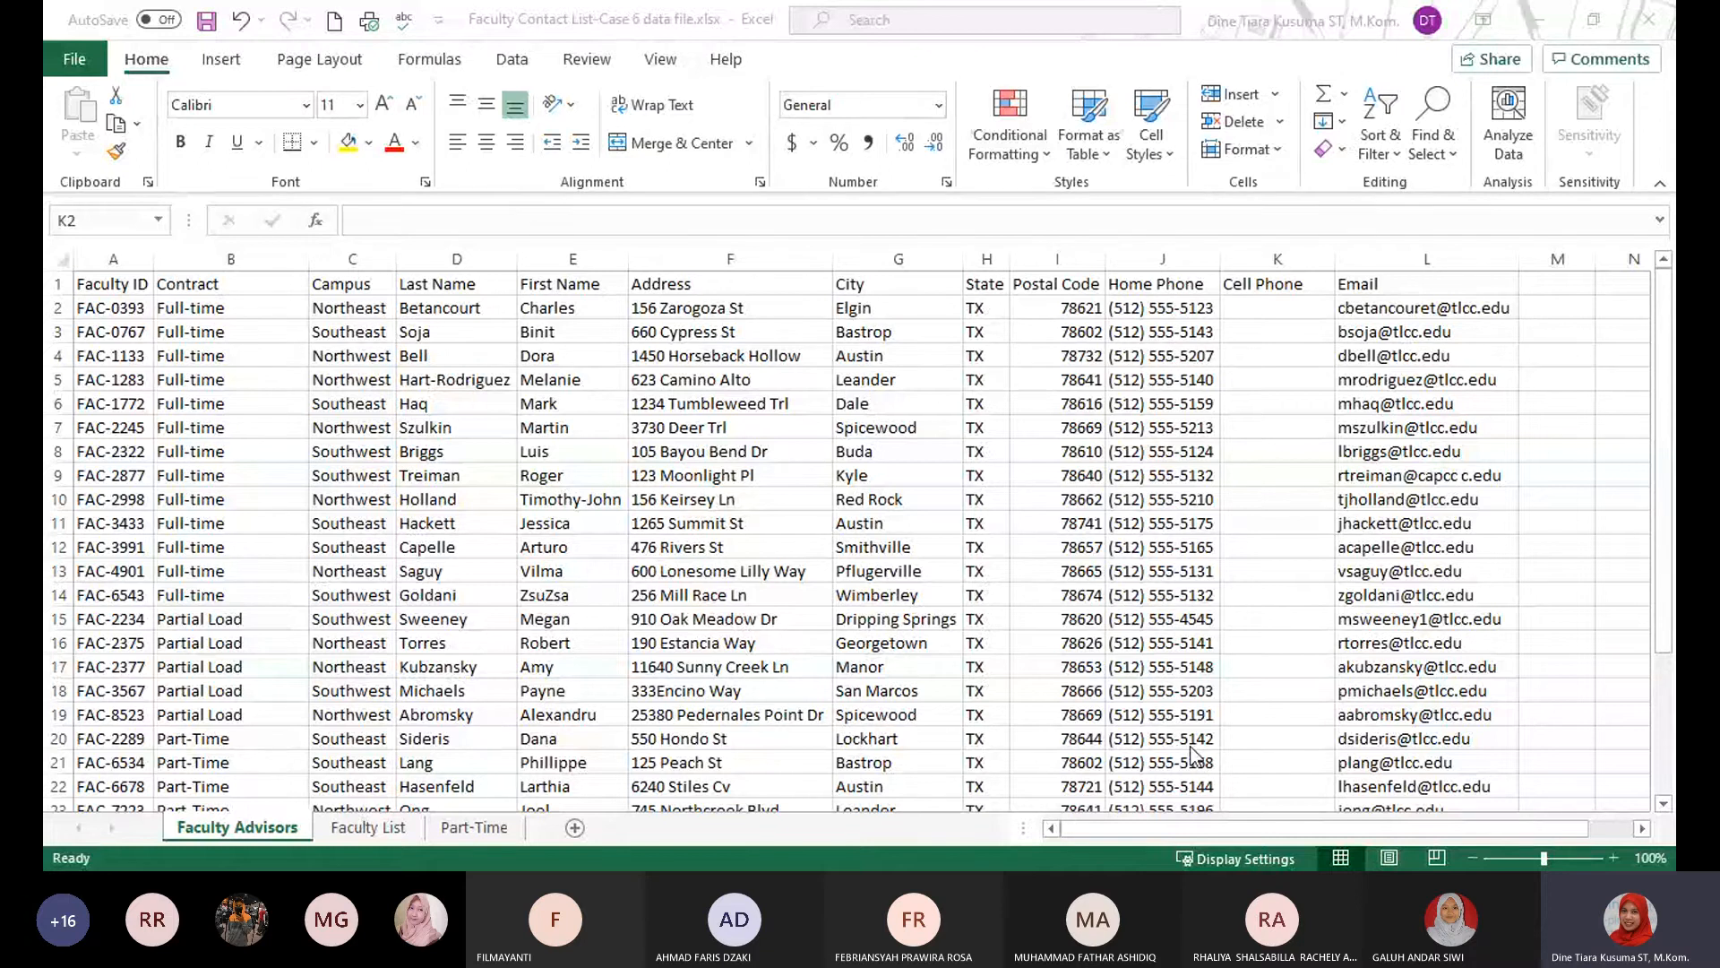
left_click(368, 826)
left_click(369, 825)
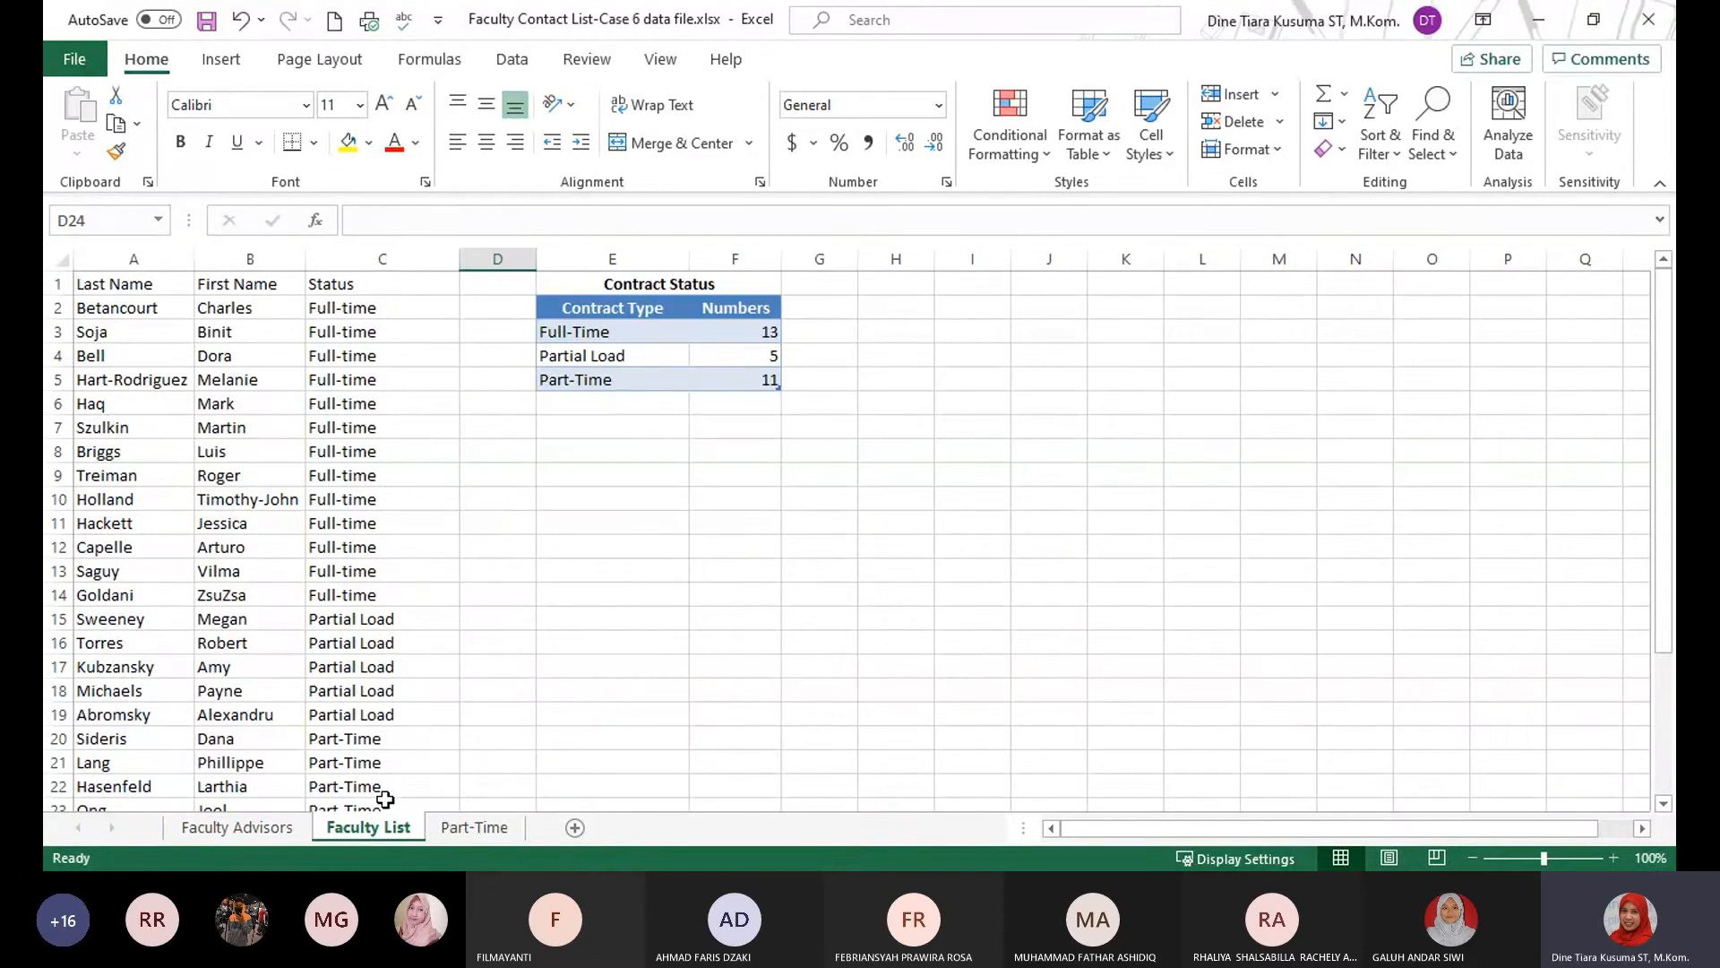
mouse_move(627, 328)
left_mouse_down()
mouse_move(603, 331)
mouse_move(614, 311)
left_mouse_up()
left_click(661, 302)
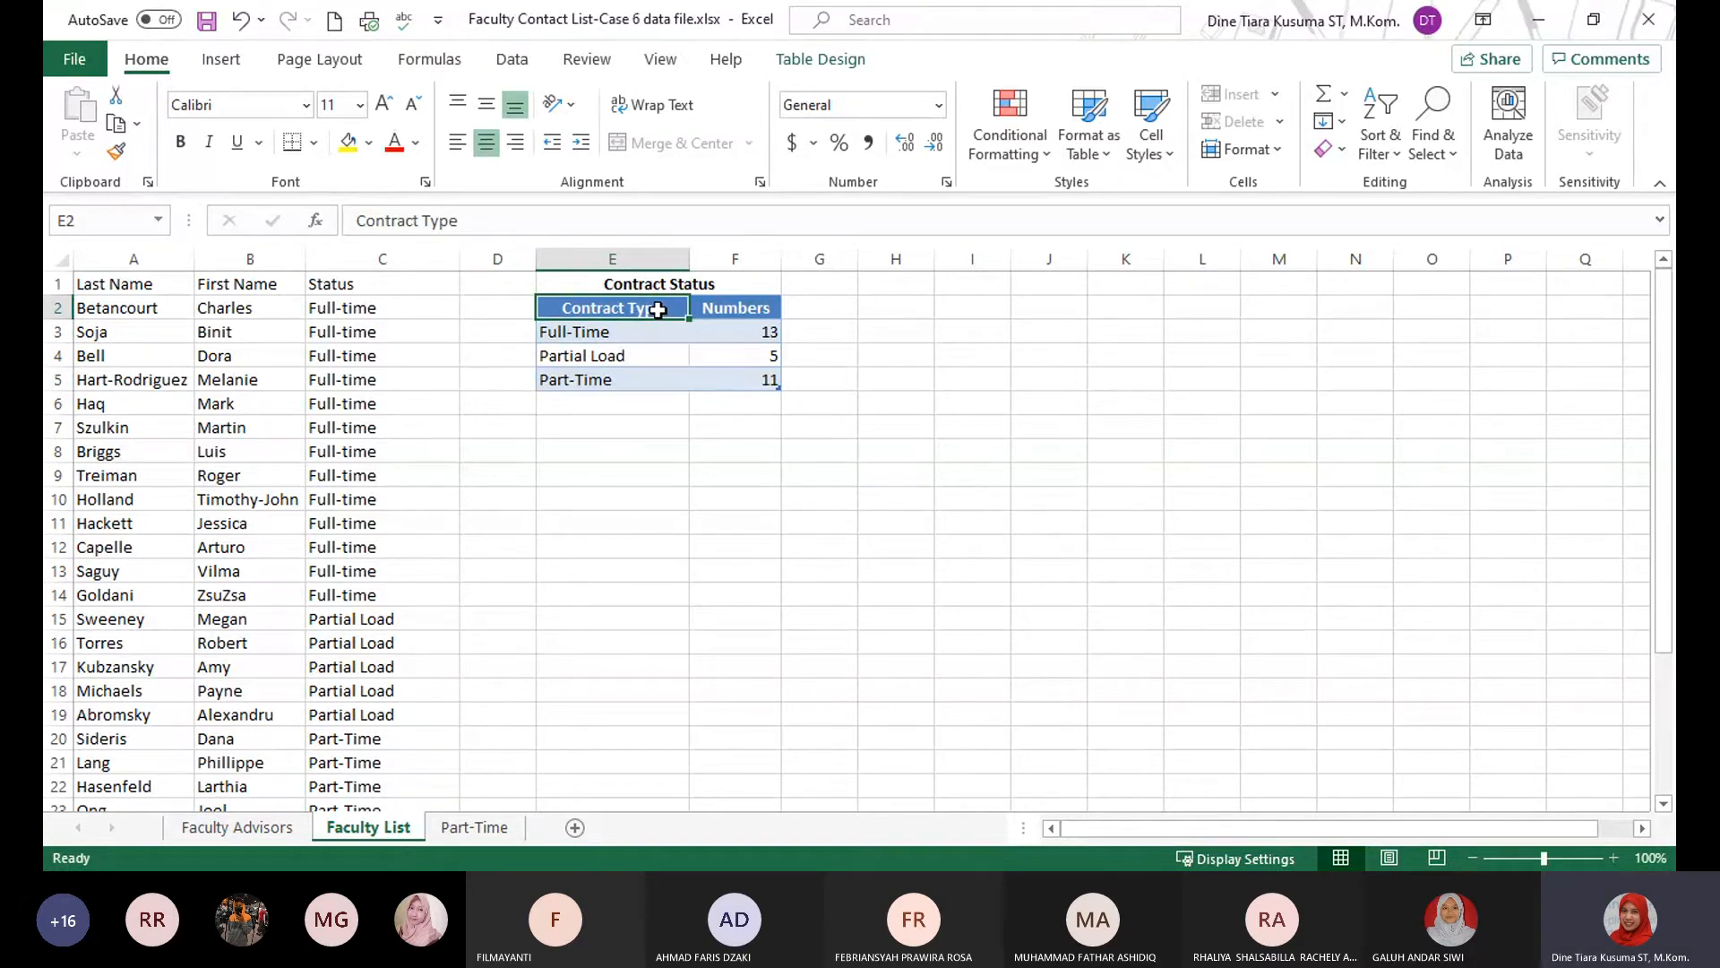
left_click(622, 331)
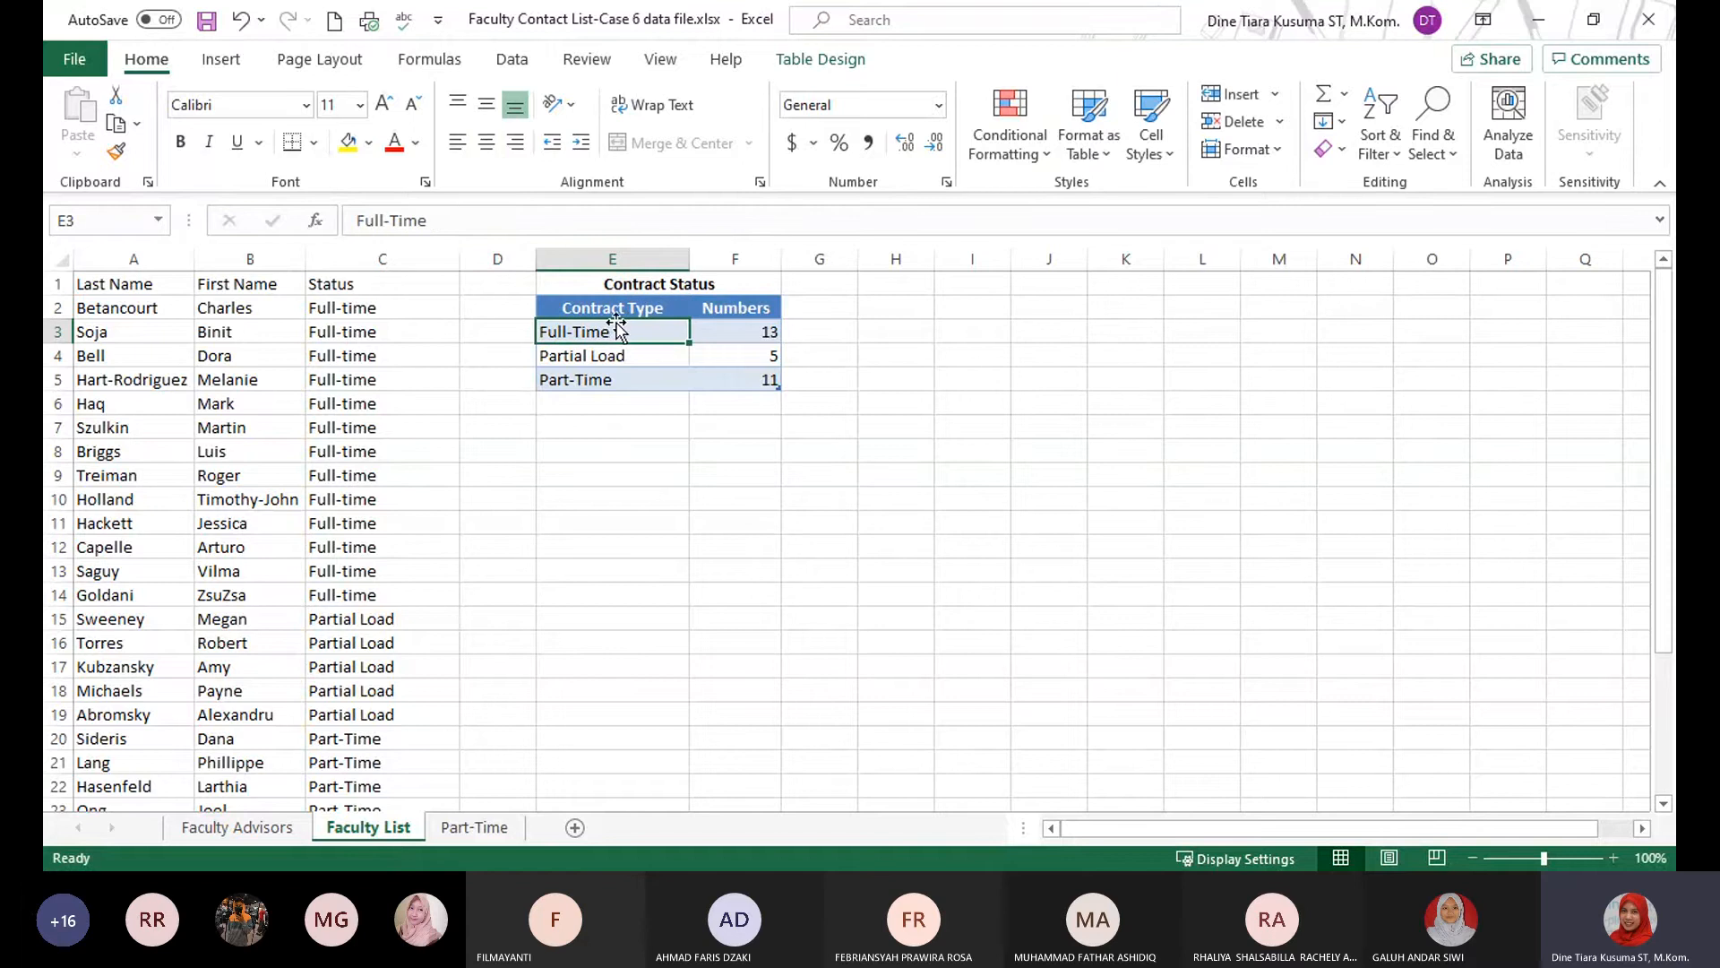
key("alt+Tab")
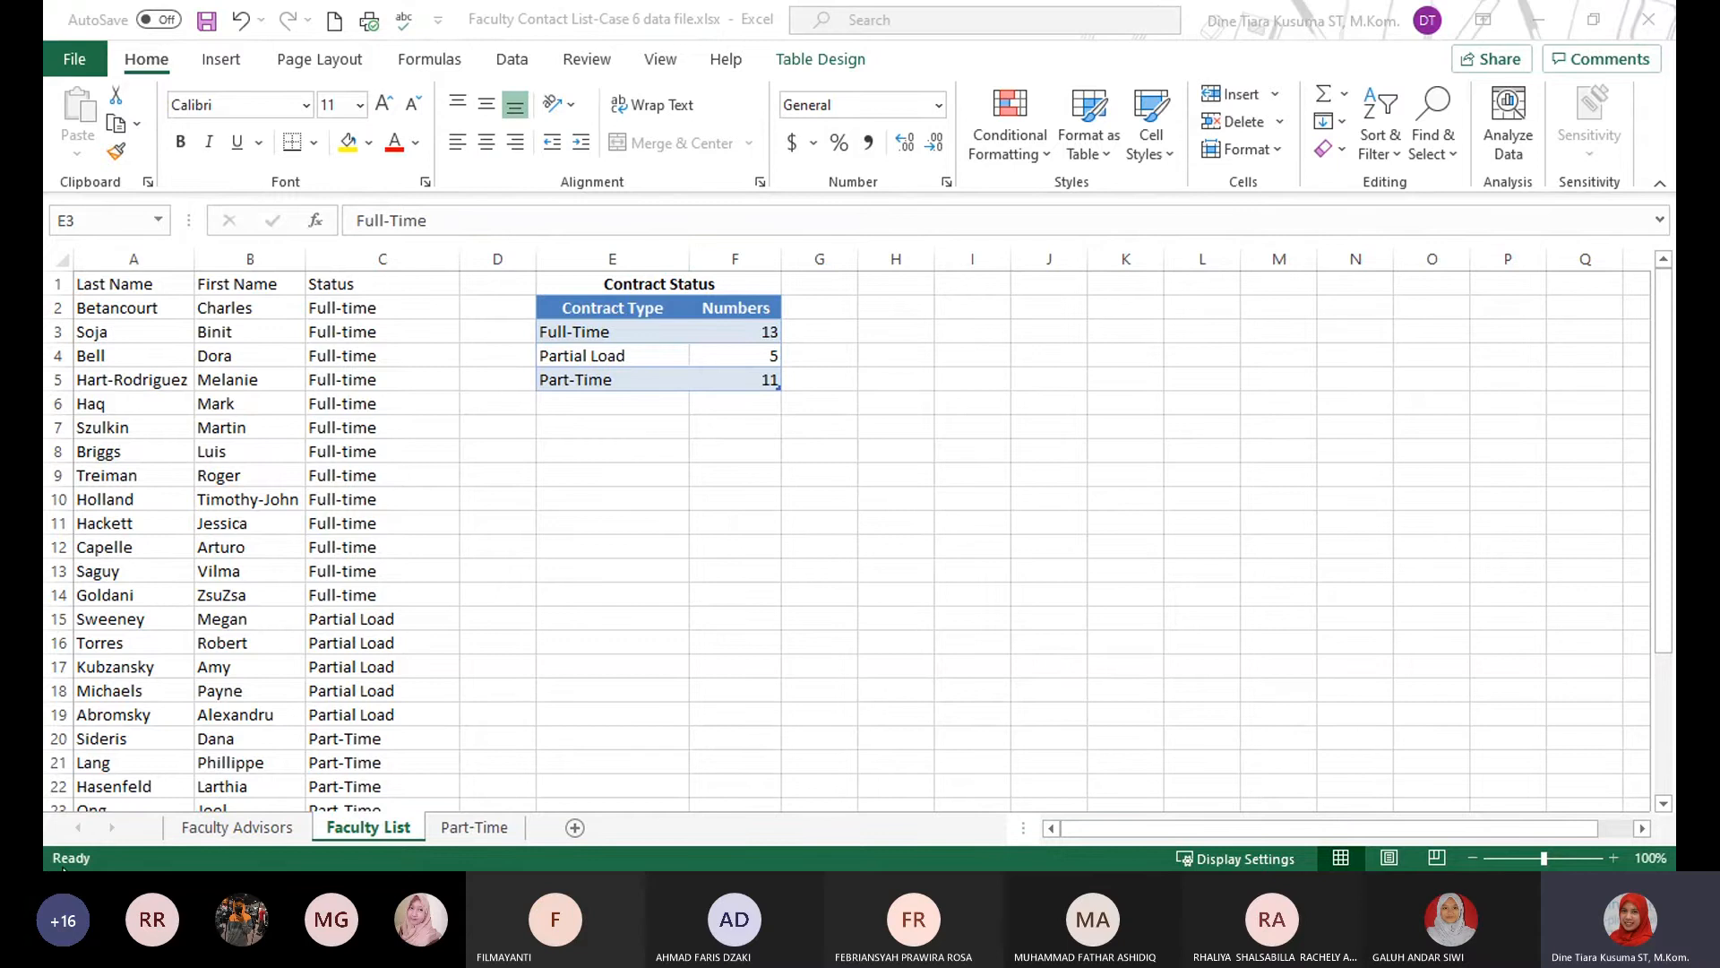
key("alt+Tab")
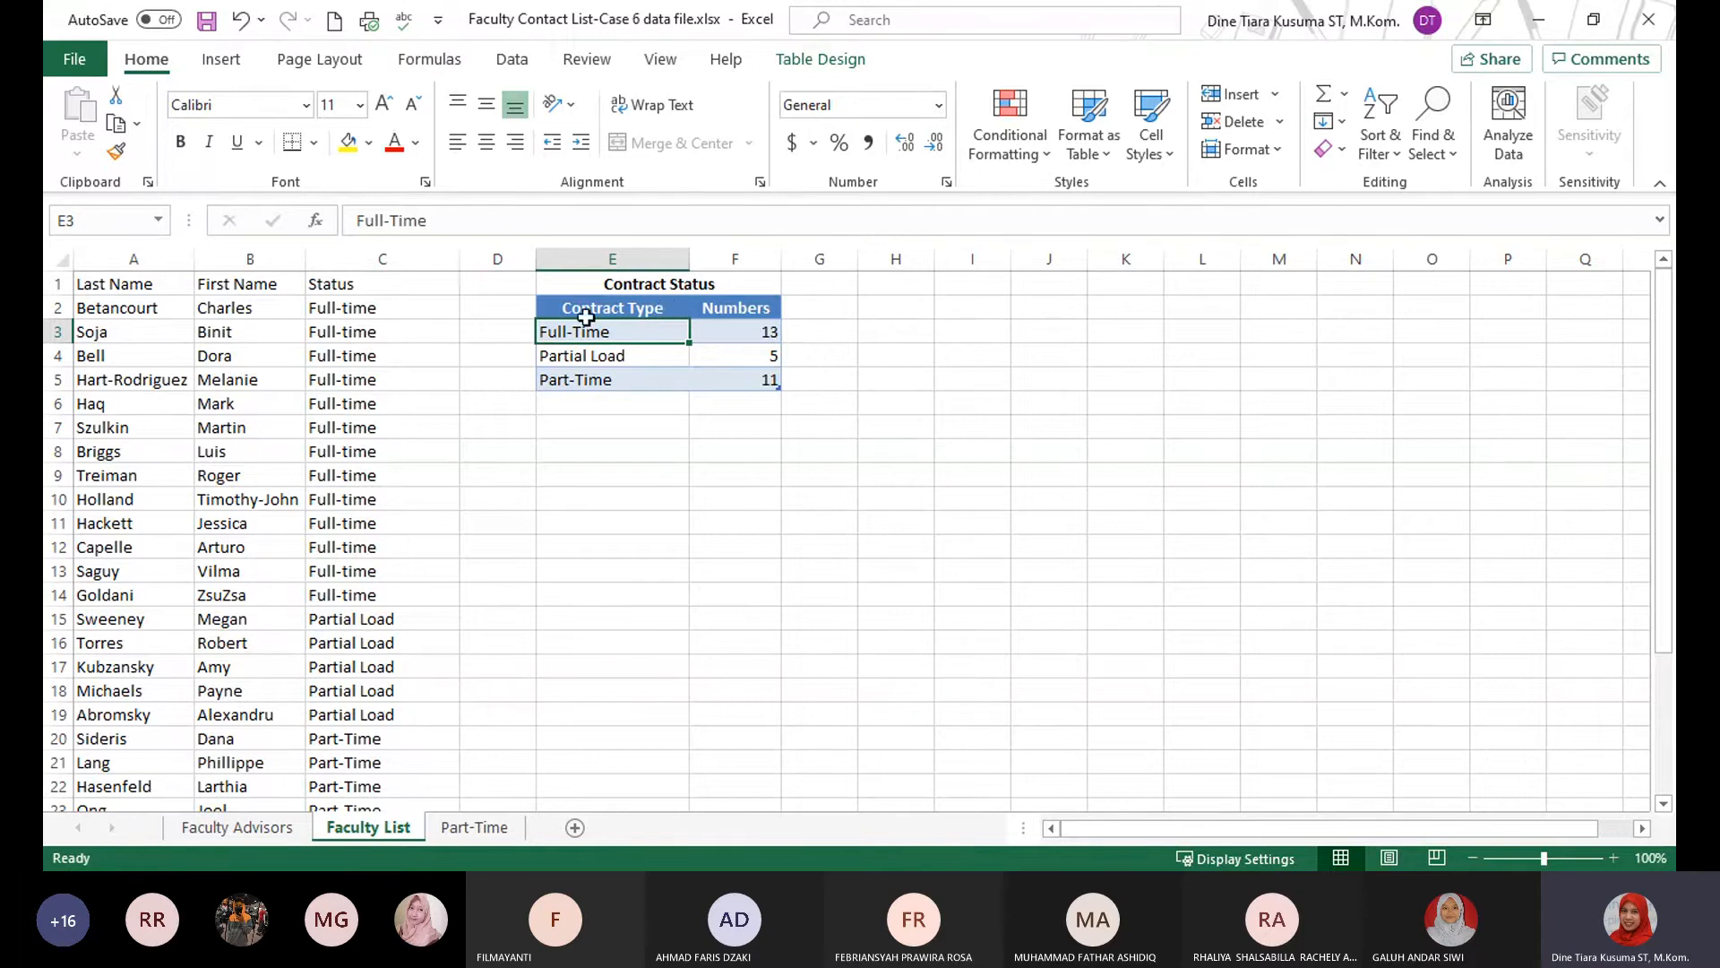
left_click(838, 68)
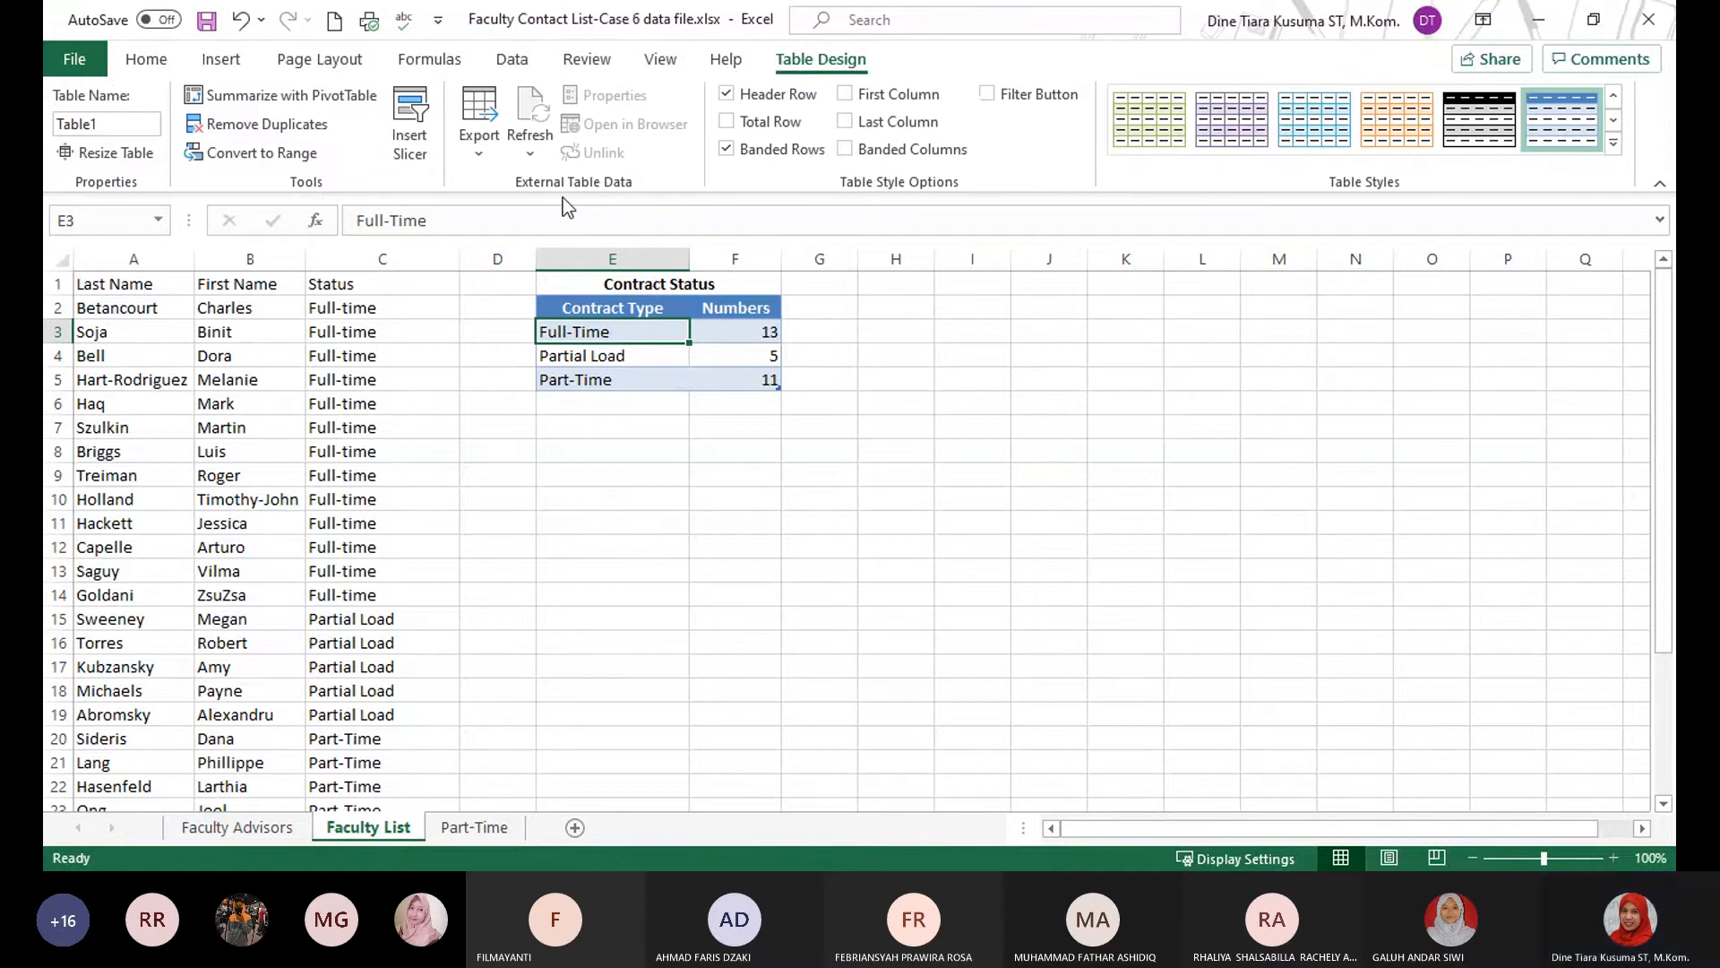
left_click(252, 153)
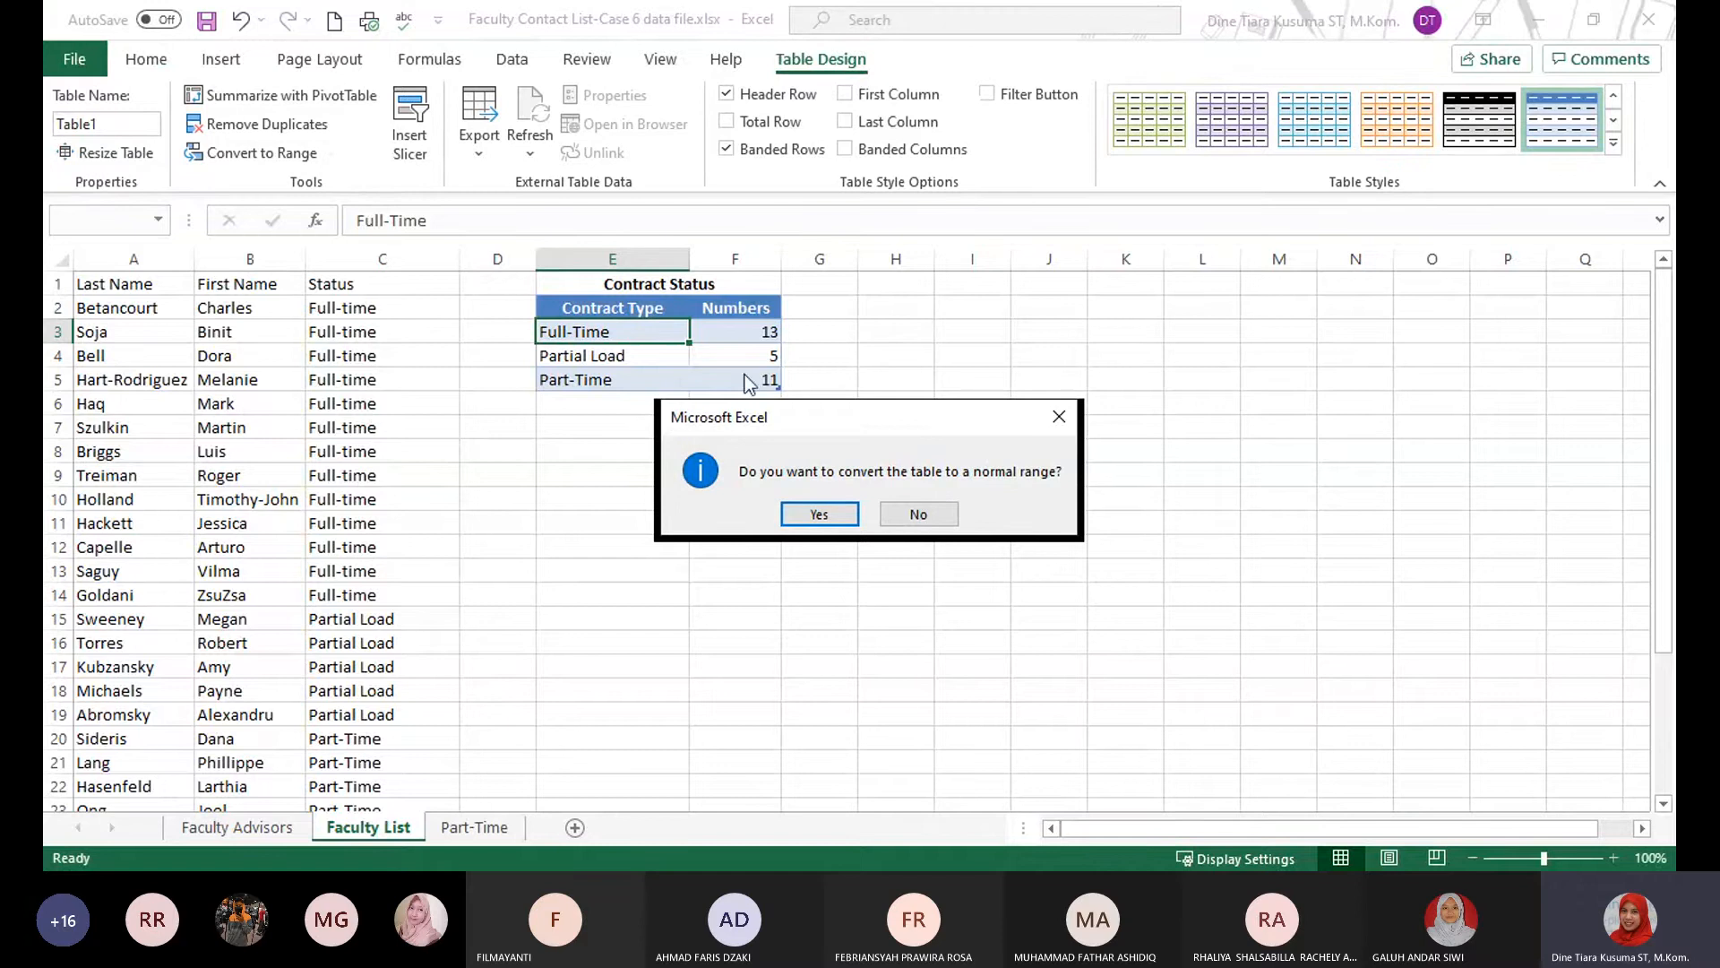
left_click(833, 518)
Check cells inside and outside the Contract Status range for remaining table features.
left_click(661, 422)
left_click(668, 344)
left_click(646, 400)
left_click(642, 349)
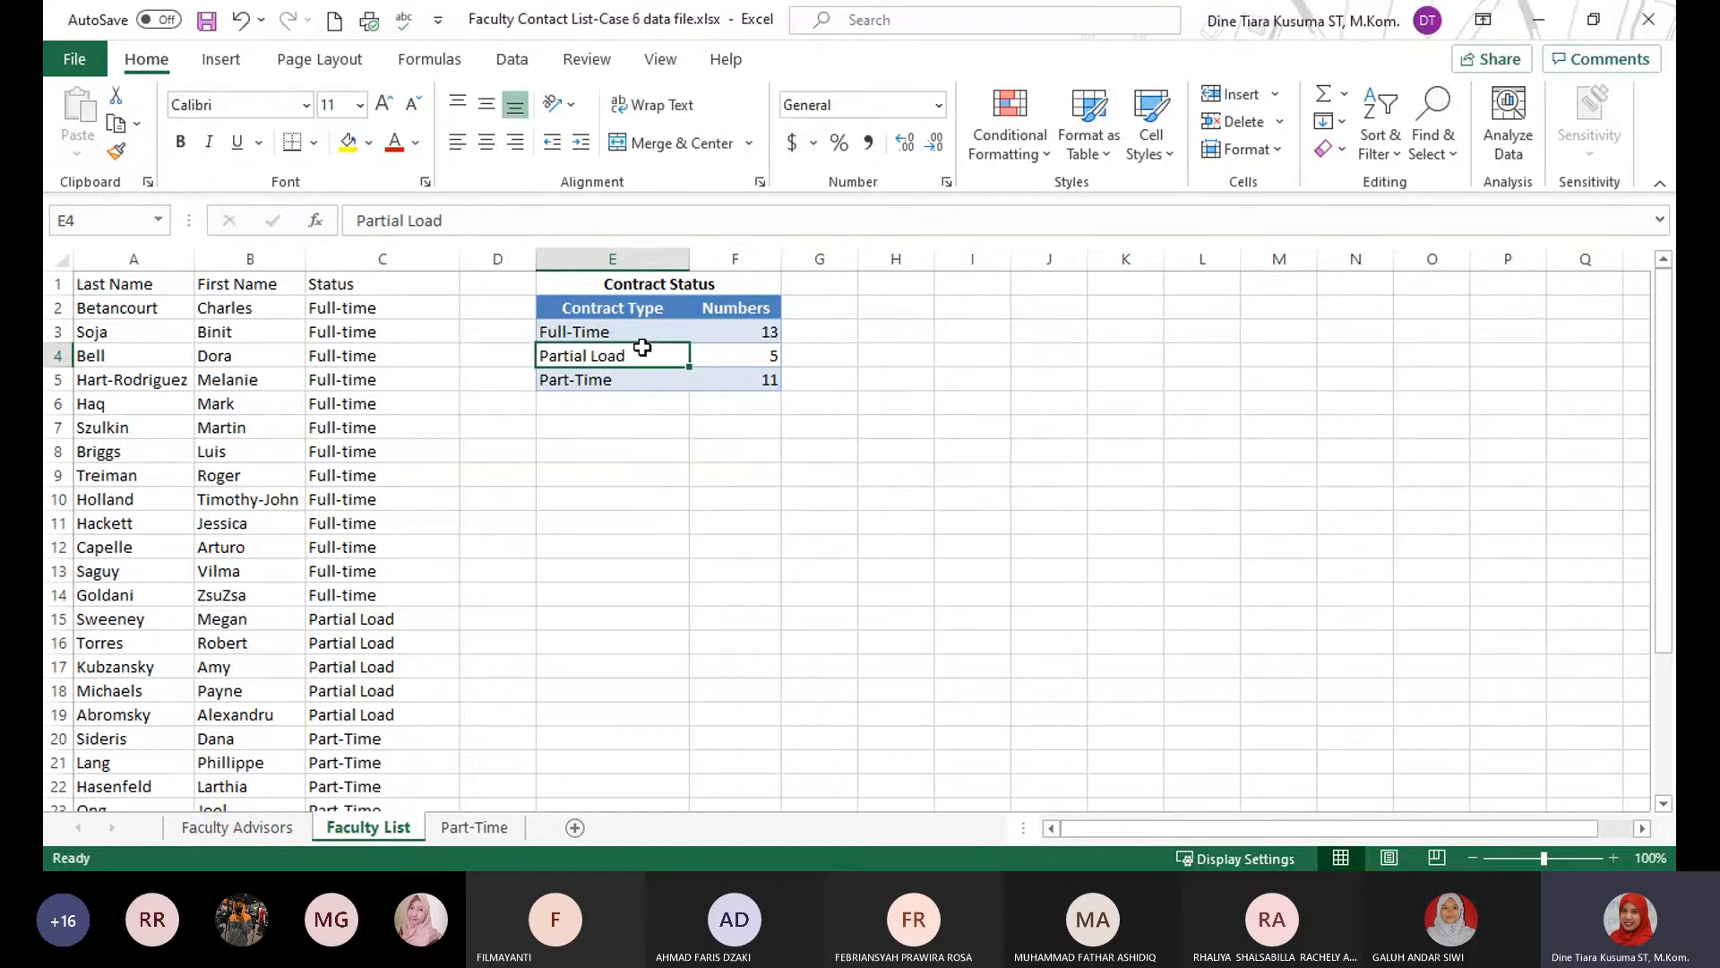
left_click(680, 449)
left_click(633, 359)
left_click(607, 331)
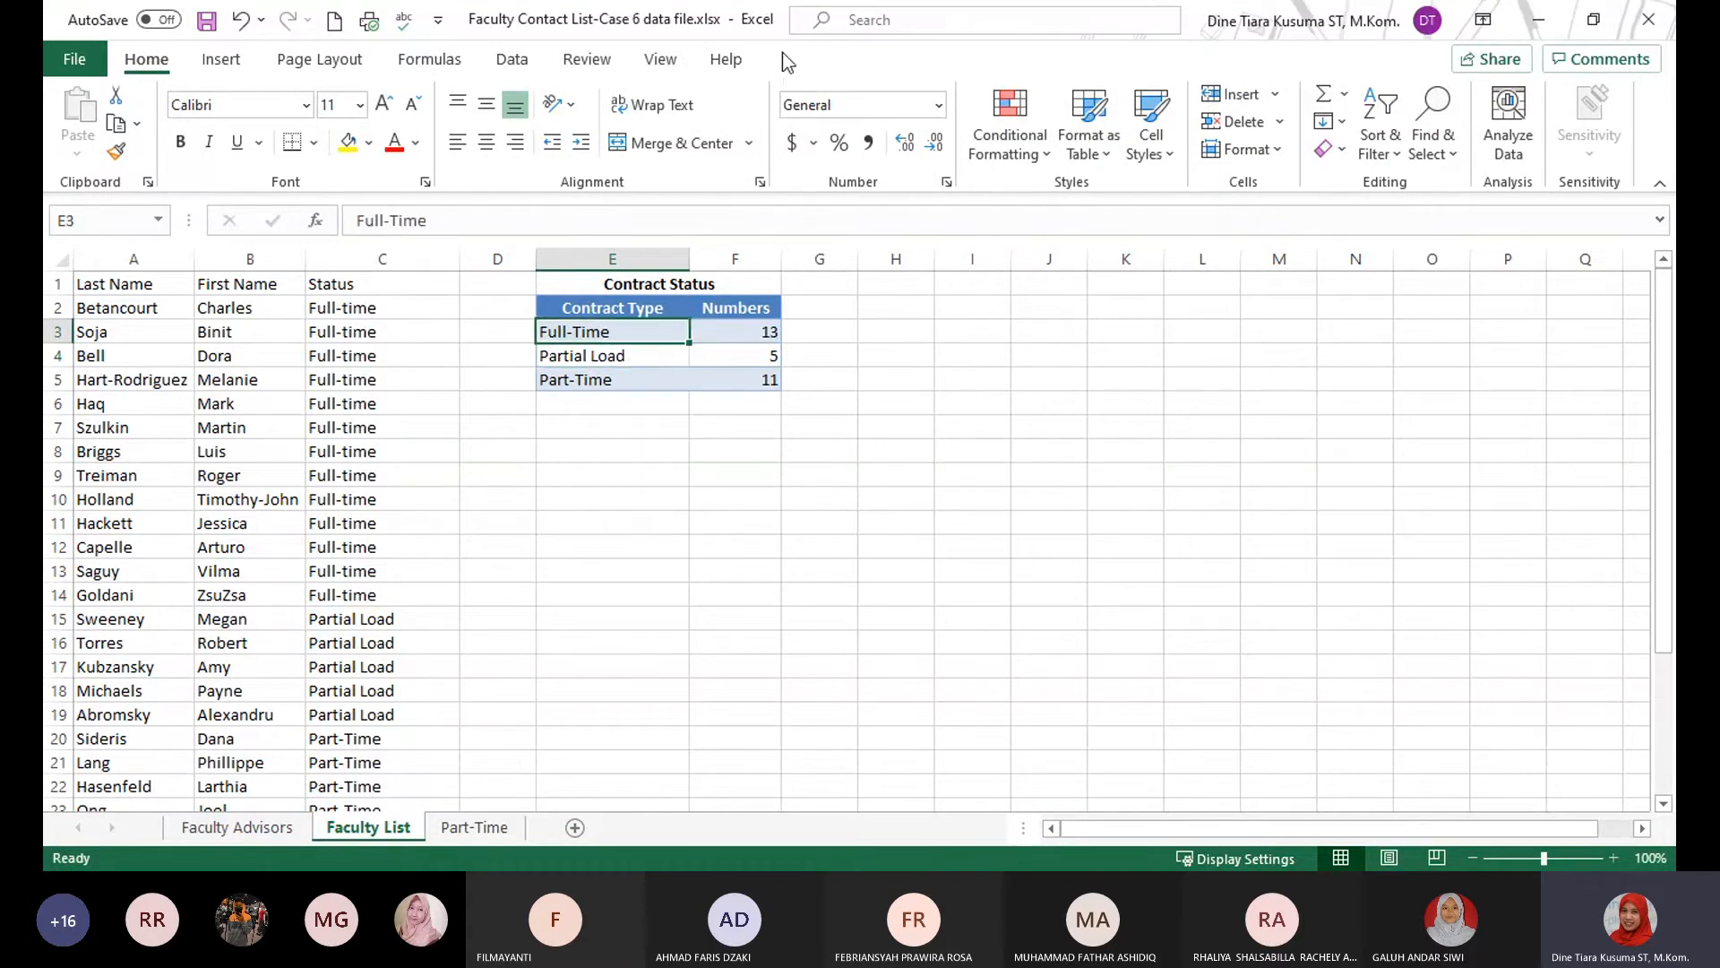
left_click(1007, 446)
left_click(643, 315)
left_click(677, 373)
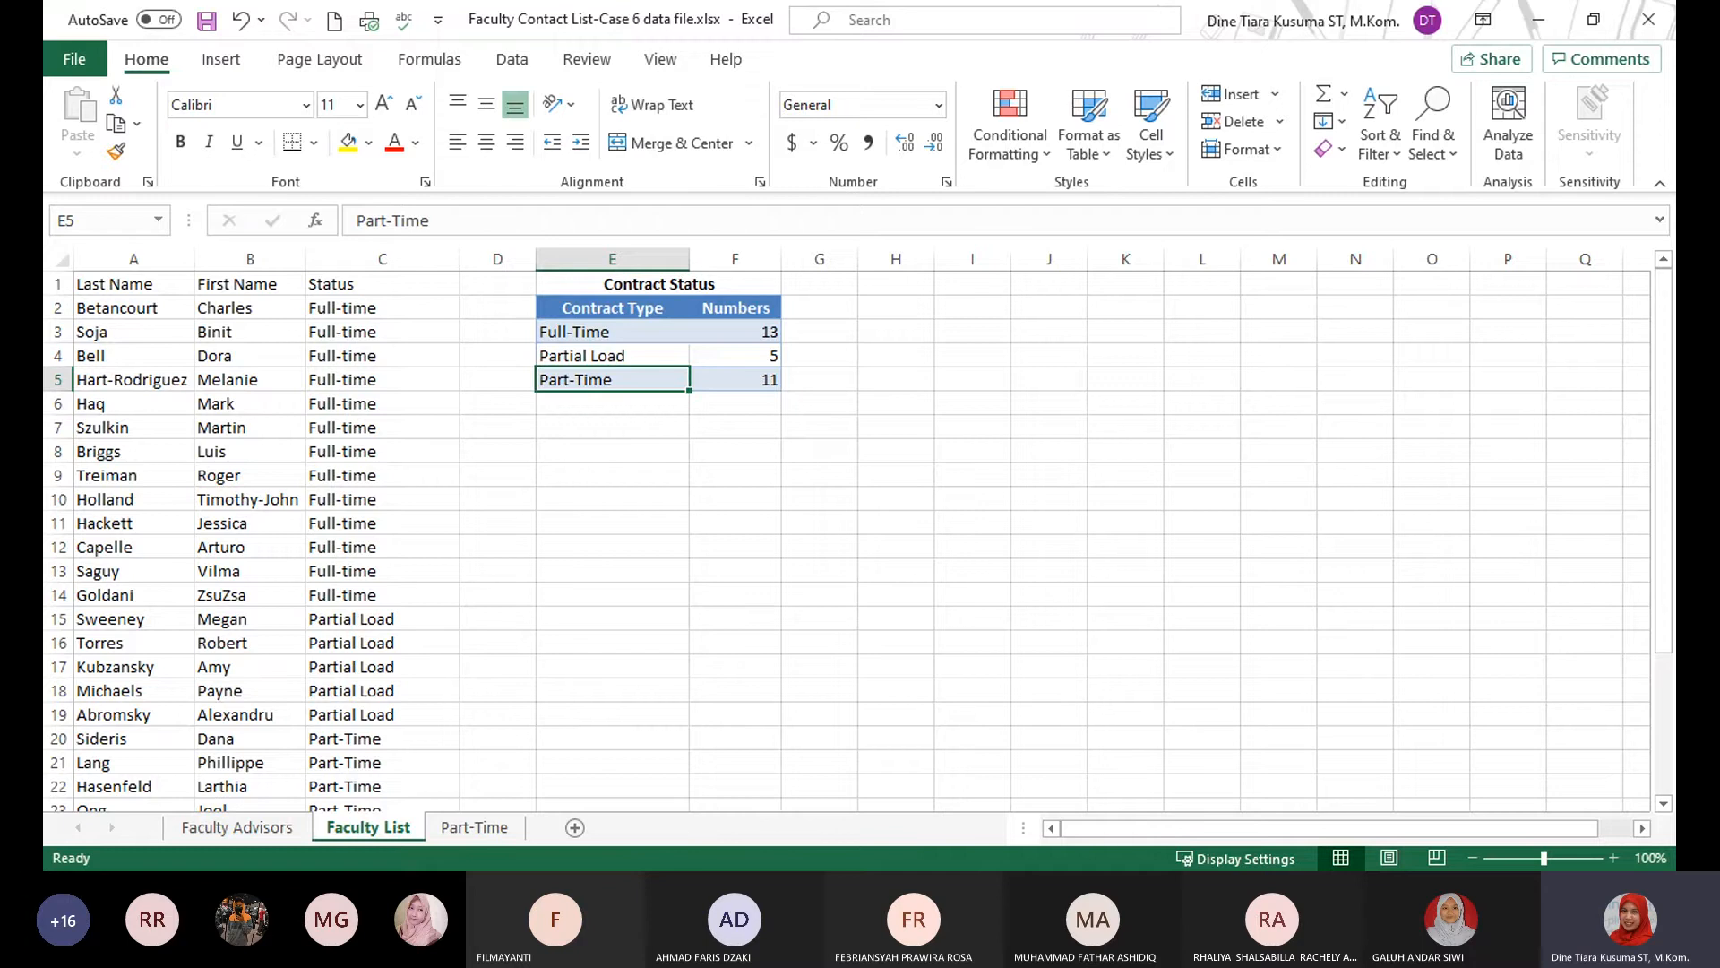
Copy the Part-Time faculty rows A20:C30 on the Faculty List sheet.
key("alt+Tab")
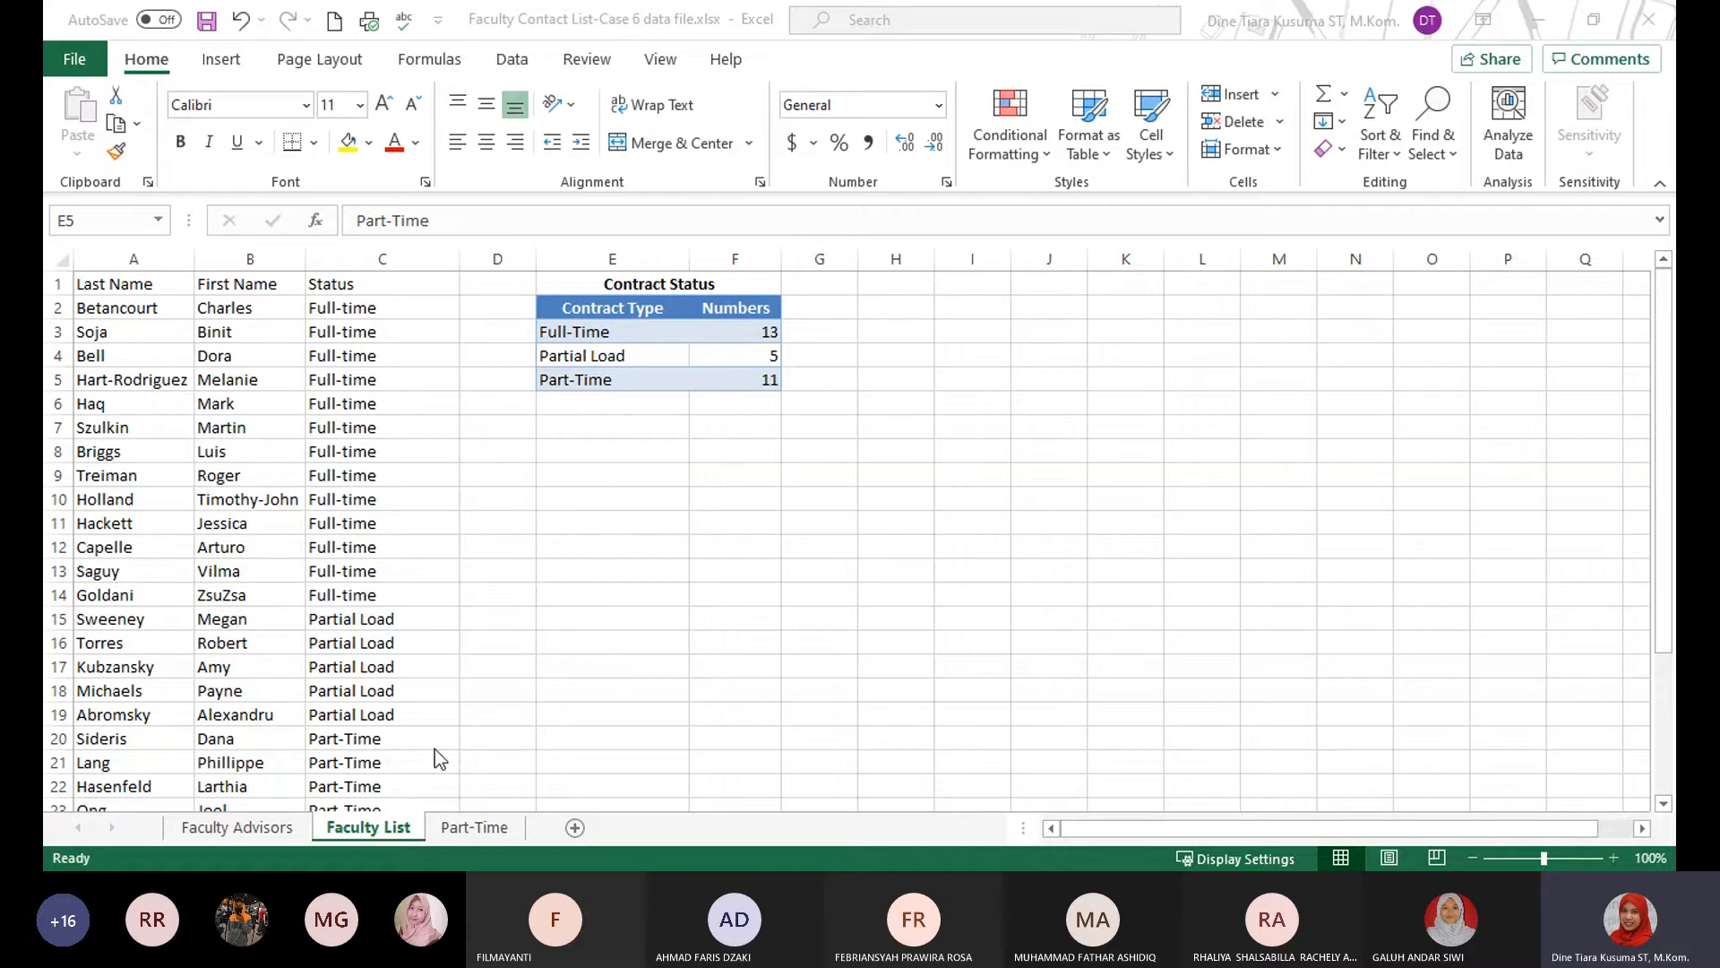
left_click(785, 580)
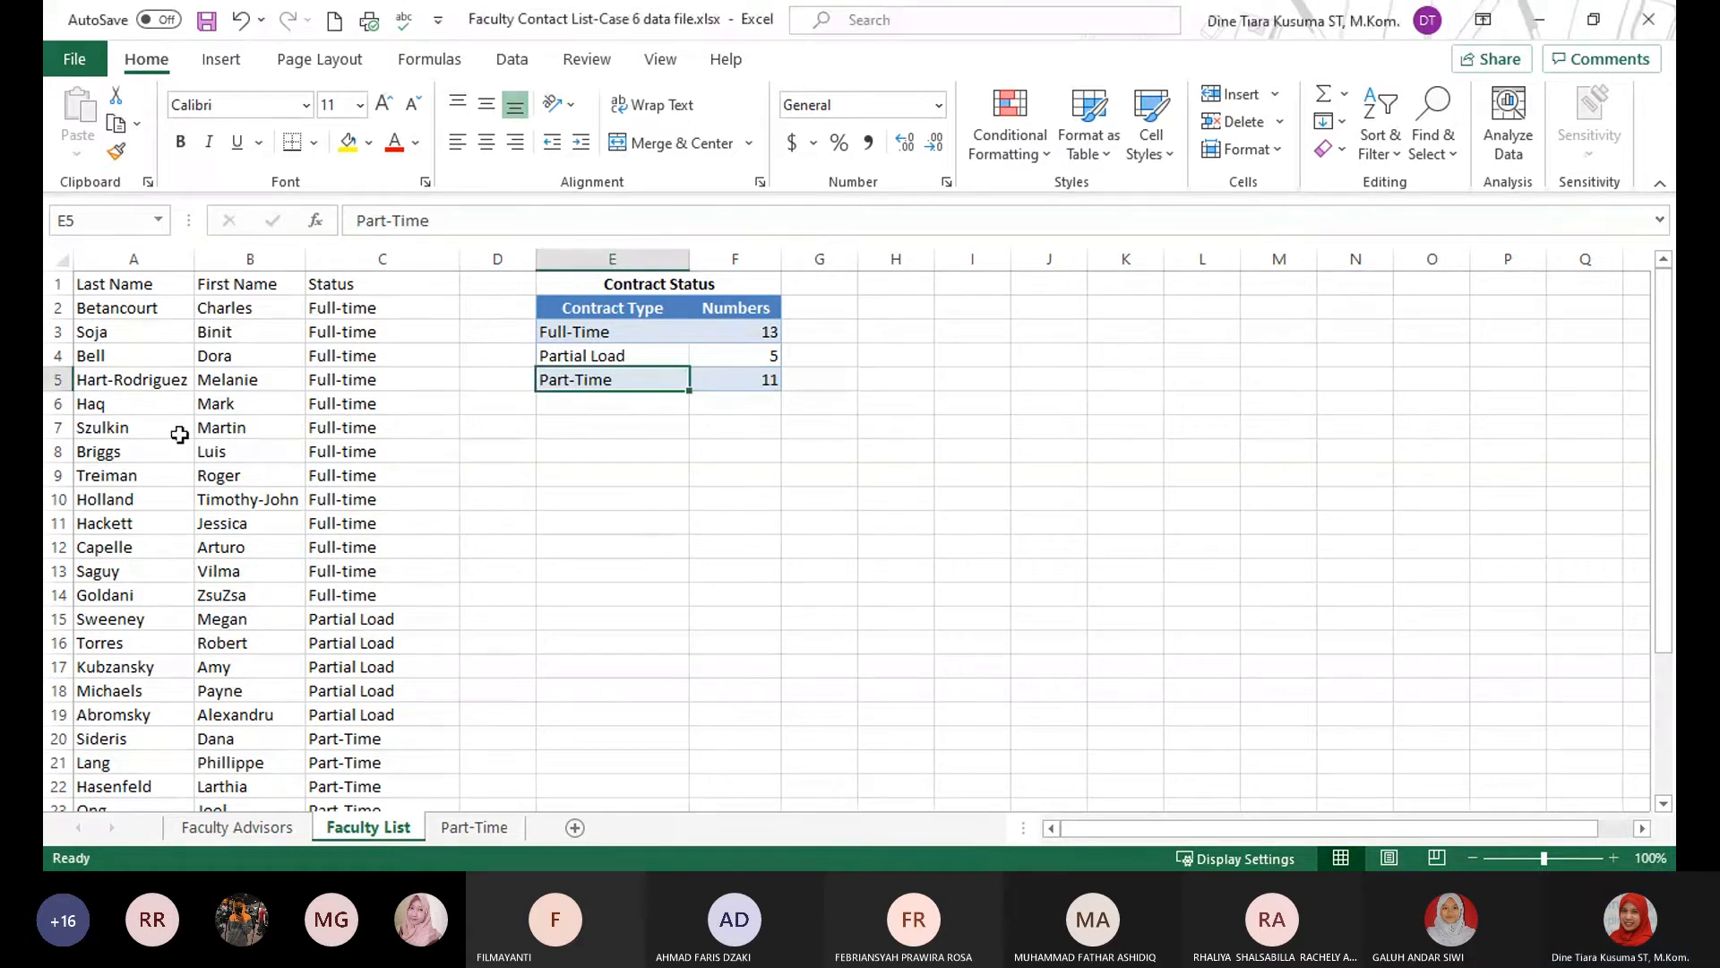
left_click(260, 406)
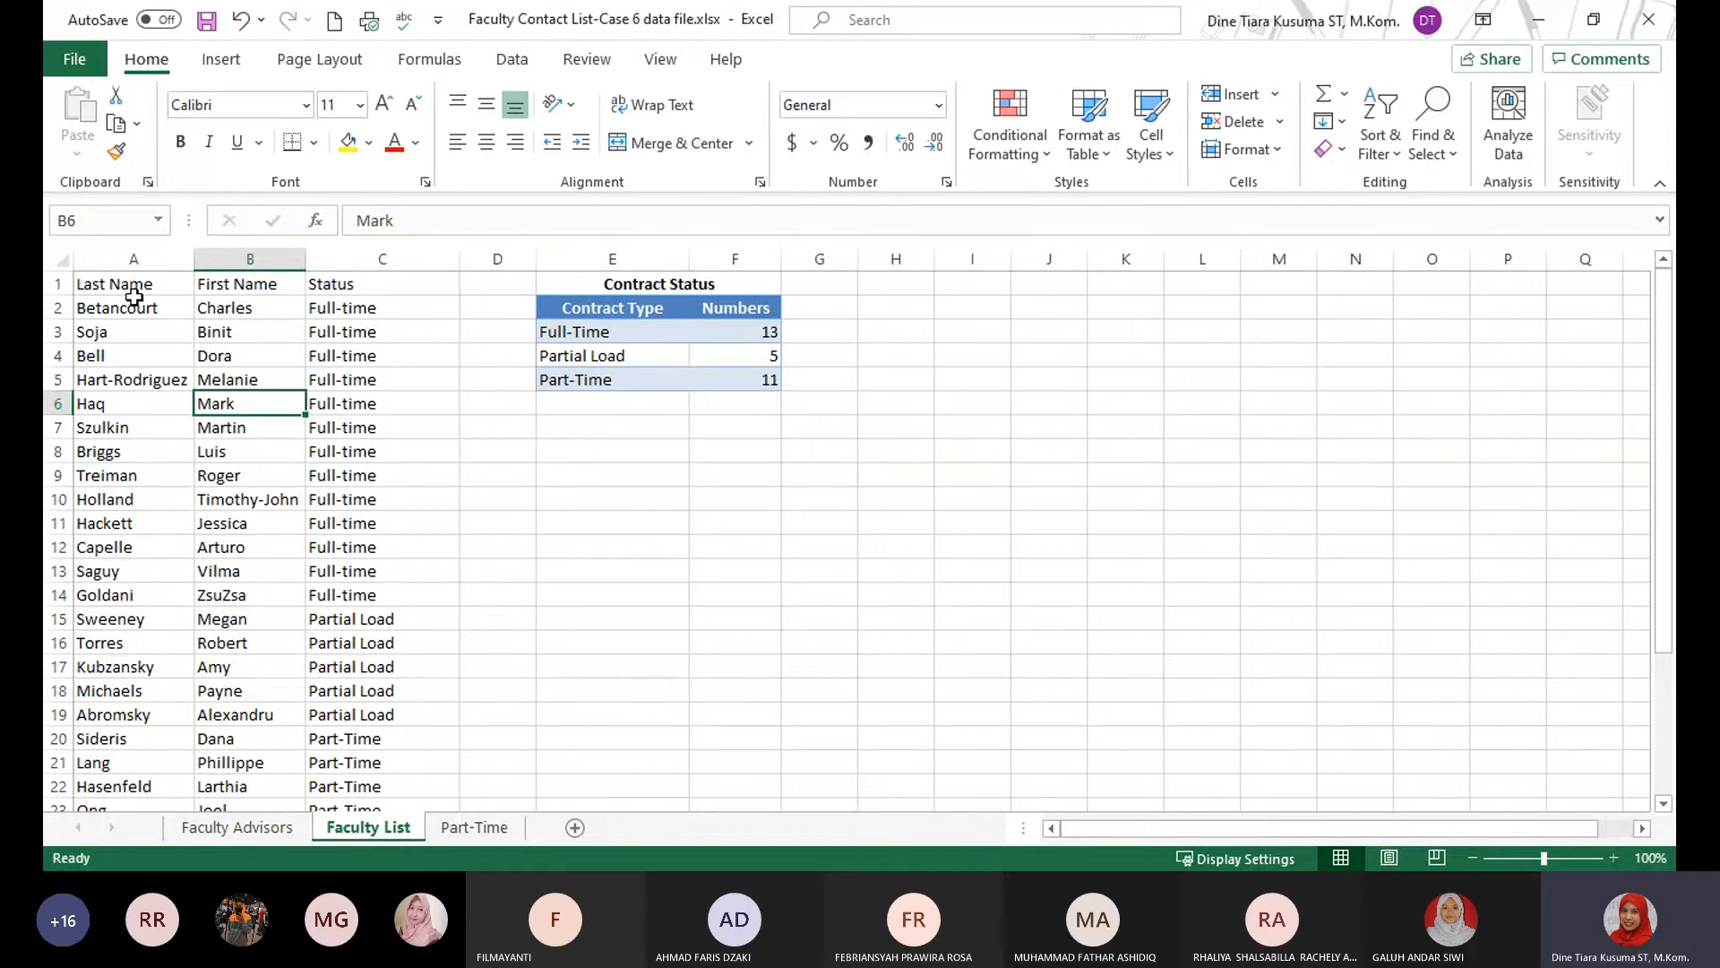
scroll(136, 462, "down", 3)
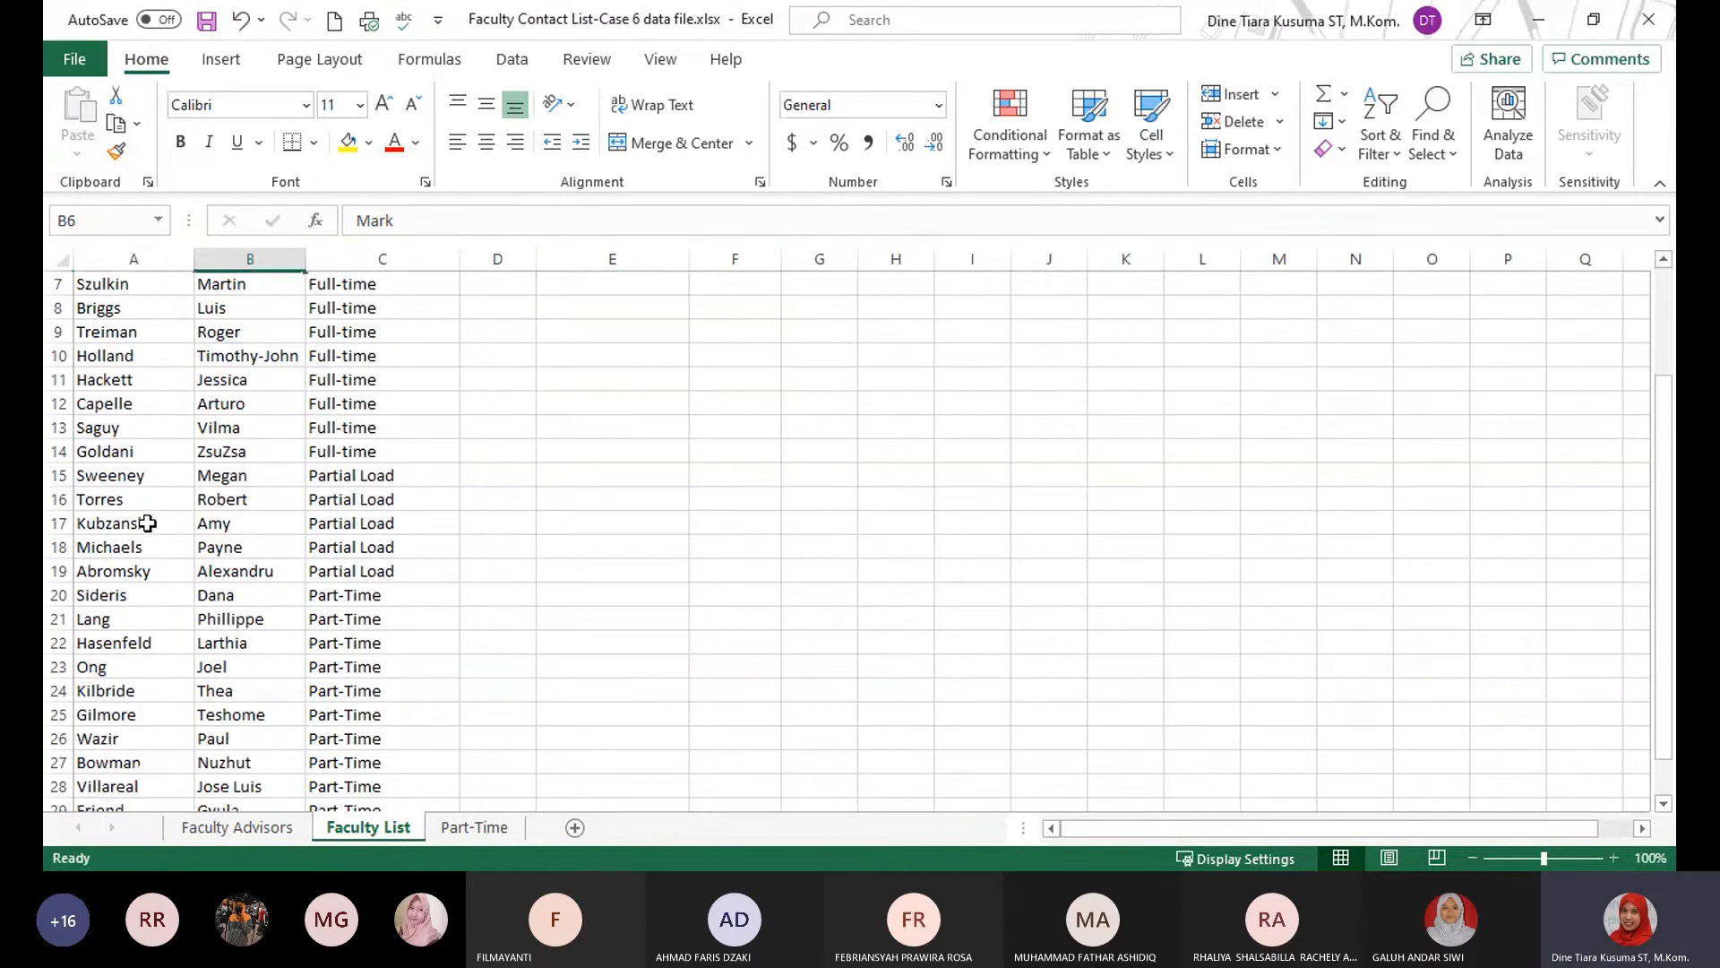
scroll(116, 499, "up", 3)
scroll(116, 499, "down", 3)
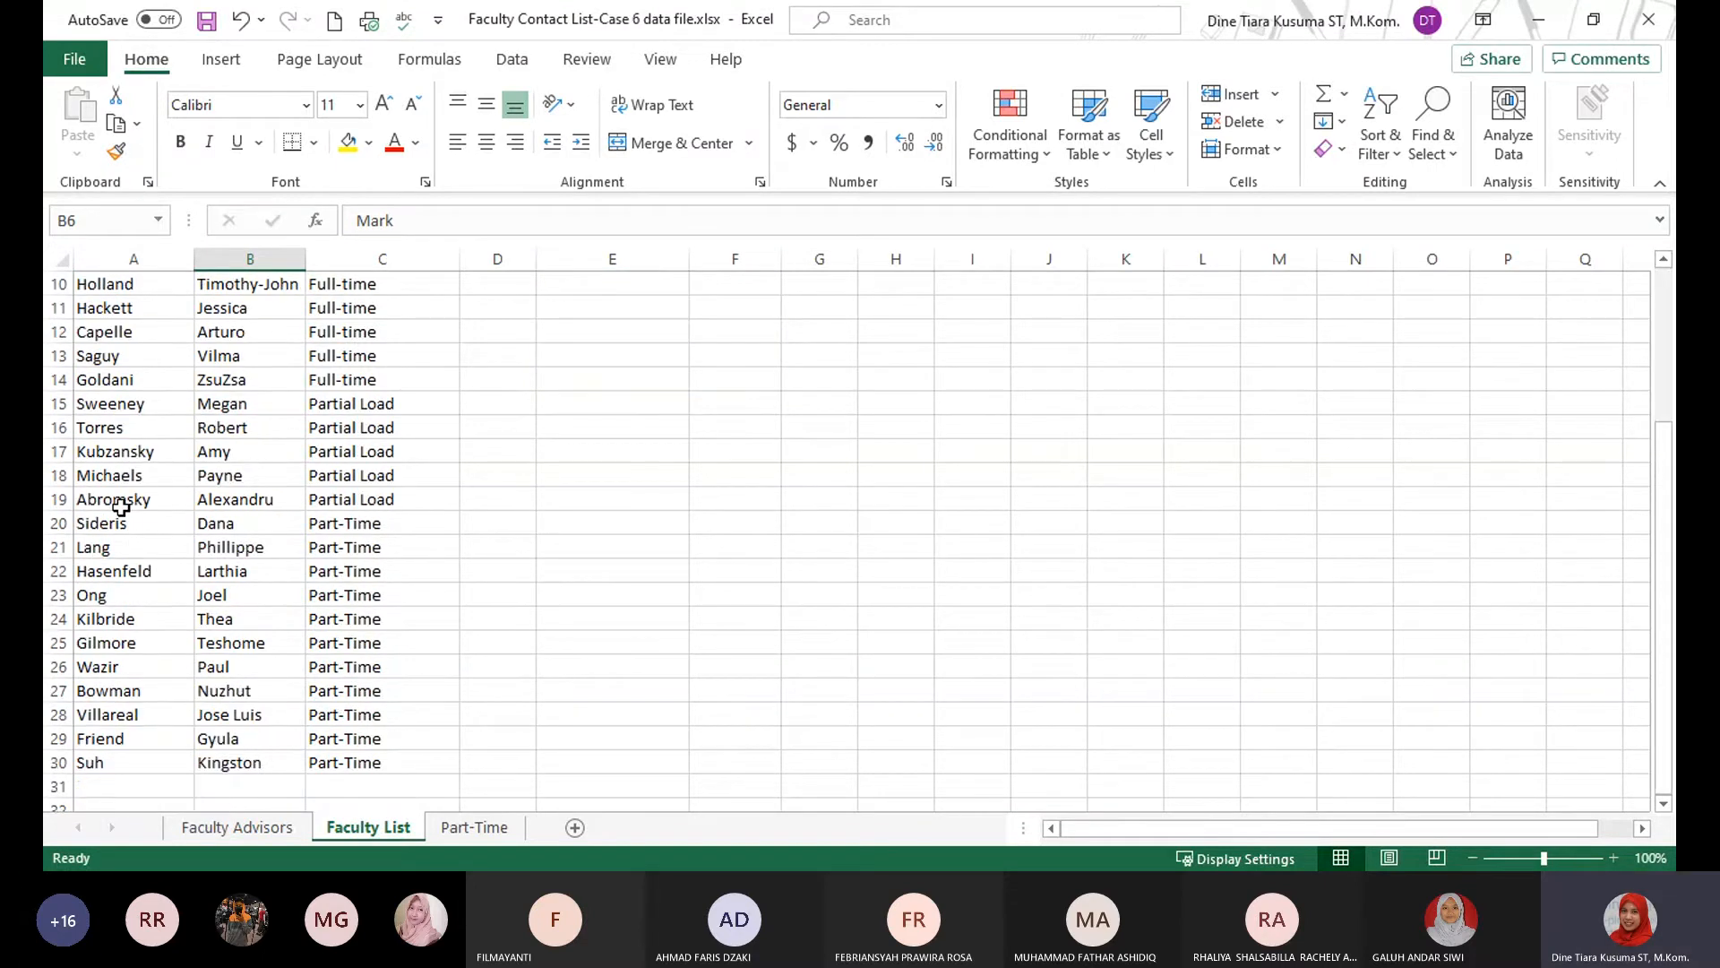
scroll(121, 502, "up", 1)
left_click_drag(107, 596, 403, 595)
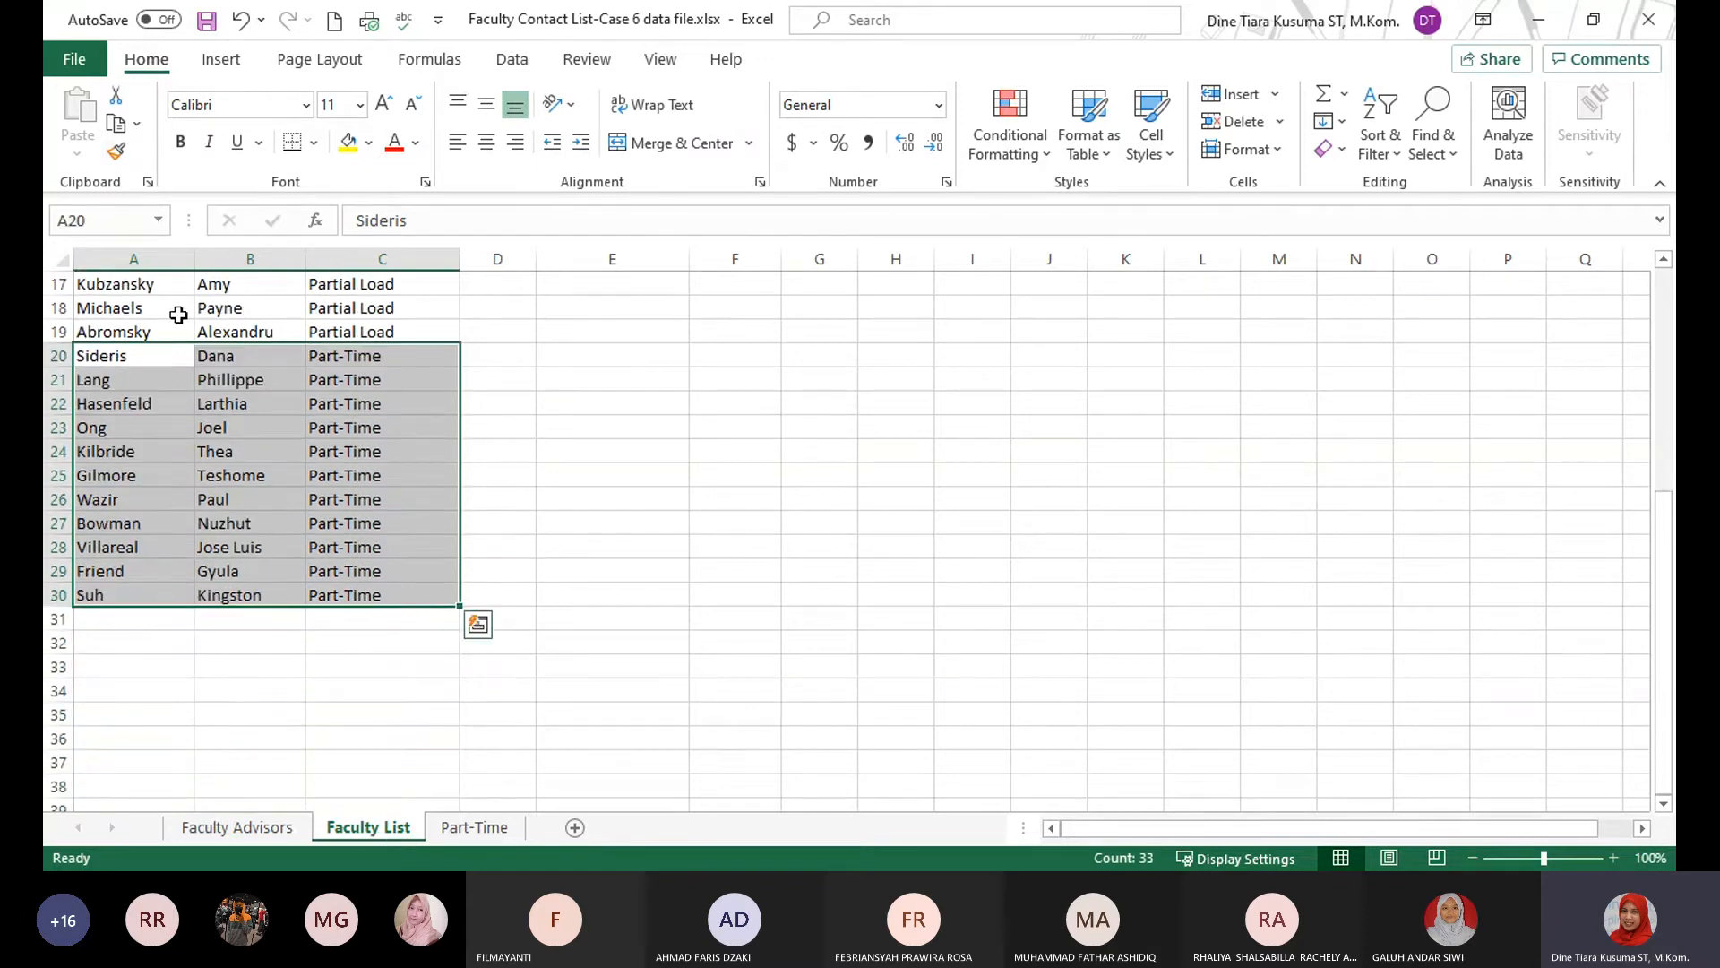
left_click(116, 123)
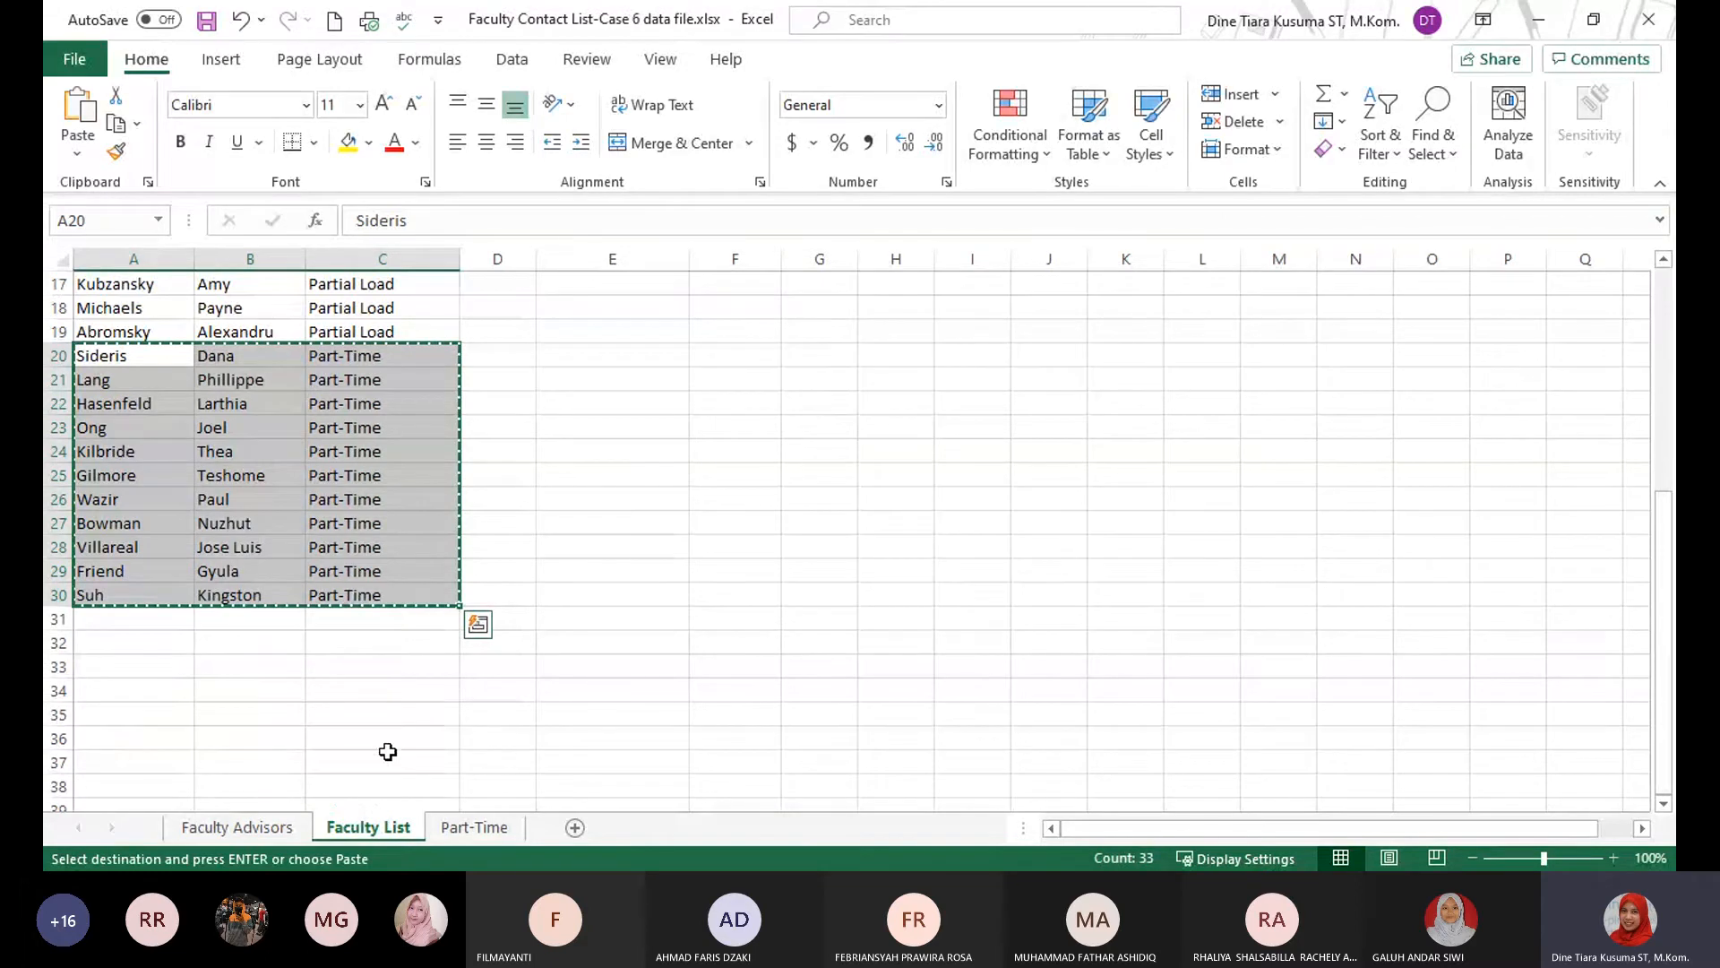
Paste the copied faculty rows on the Part-Time sheet starting at cell A2, below the Part-Time Professors title.
left_click(474, 827)
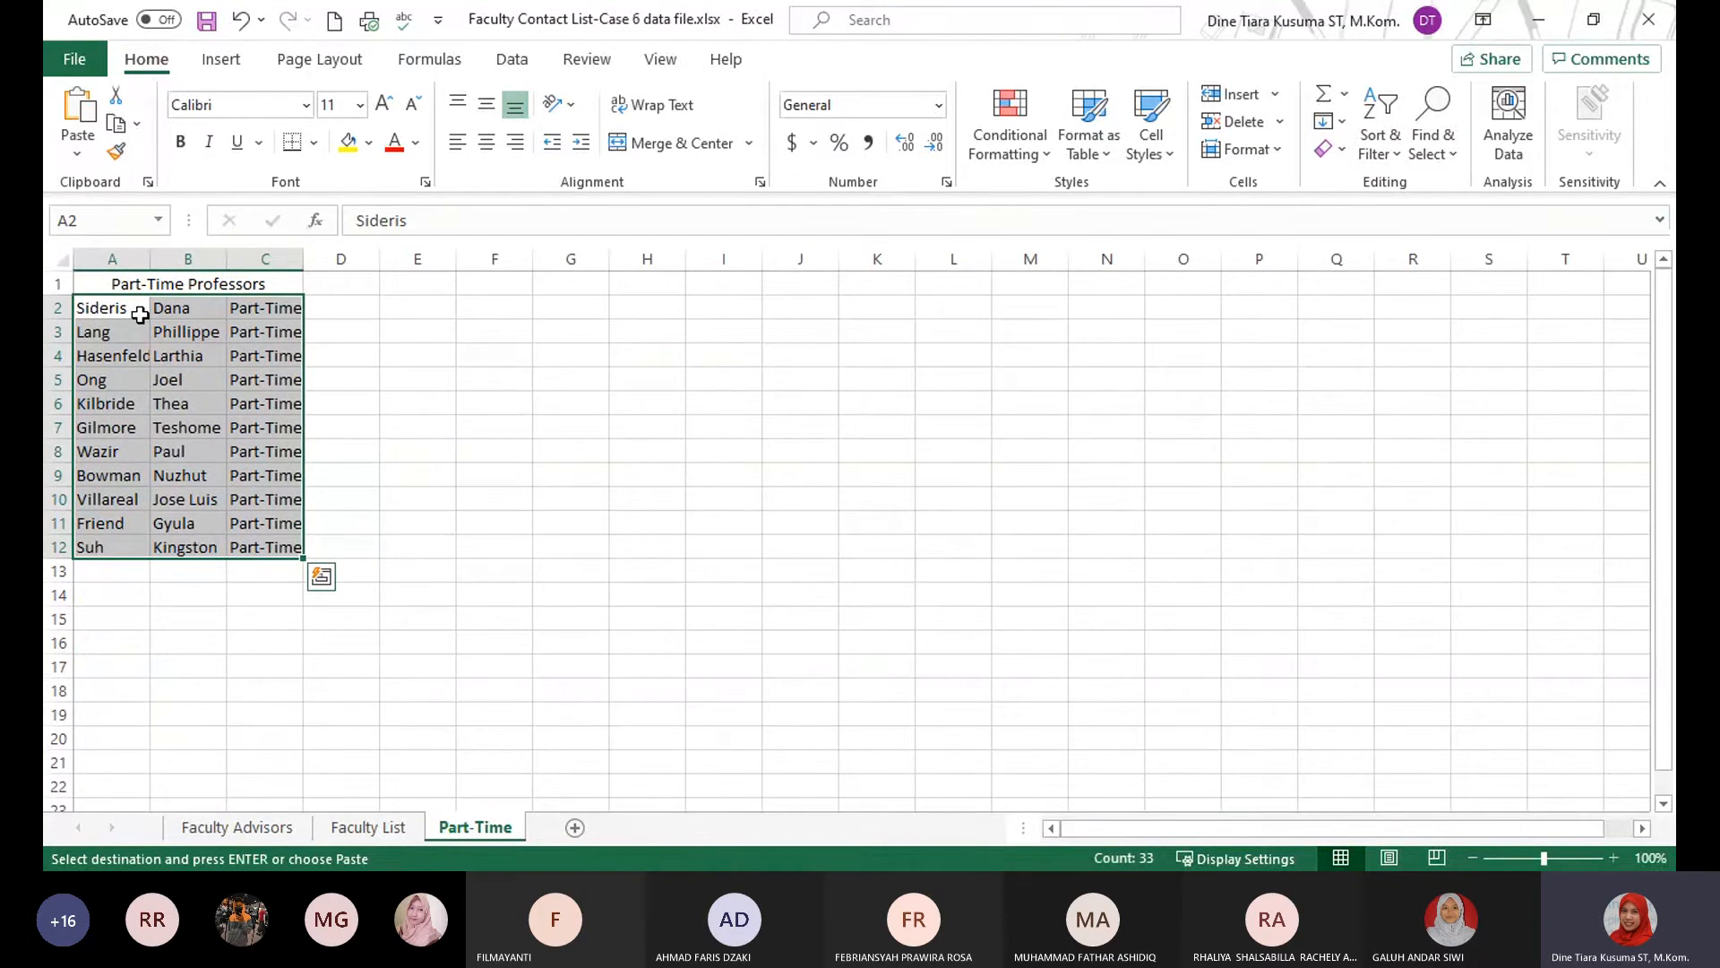
left_click(108, 307)
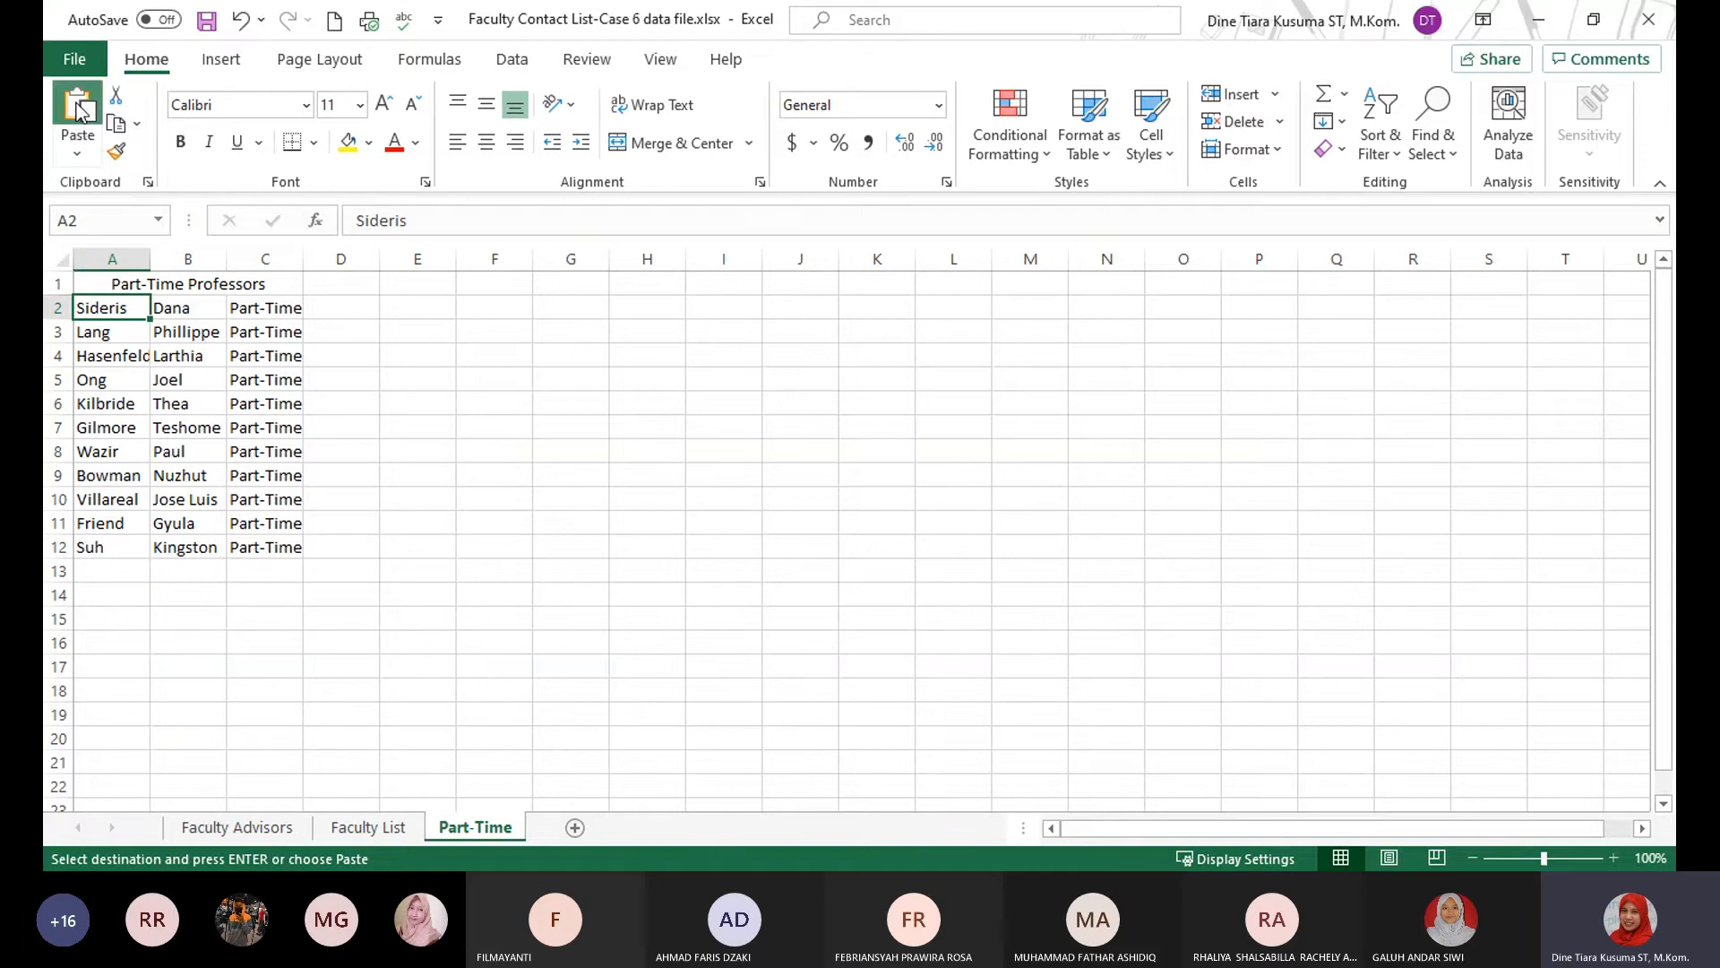
left_click(79, 121)
left_click(518, 547)
left_click(193, 379)
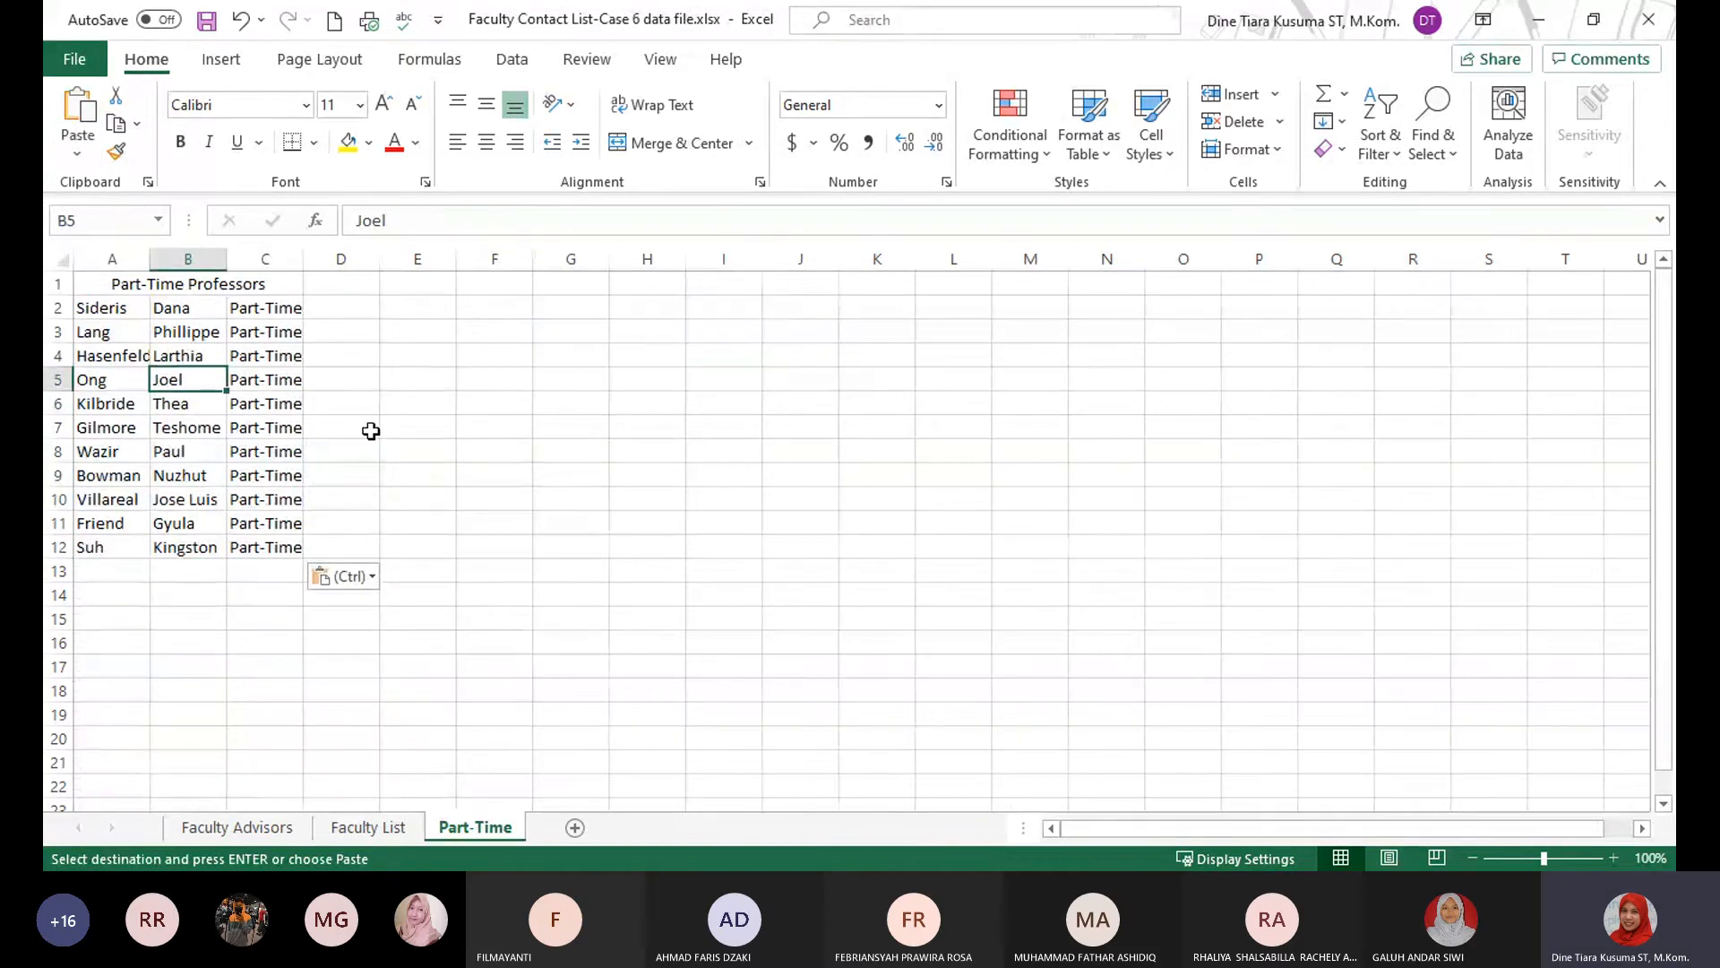
left_click(638, 468)
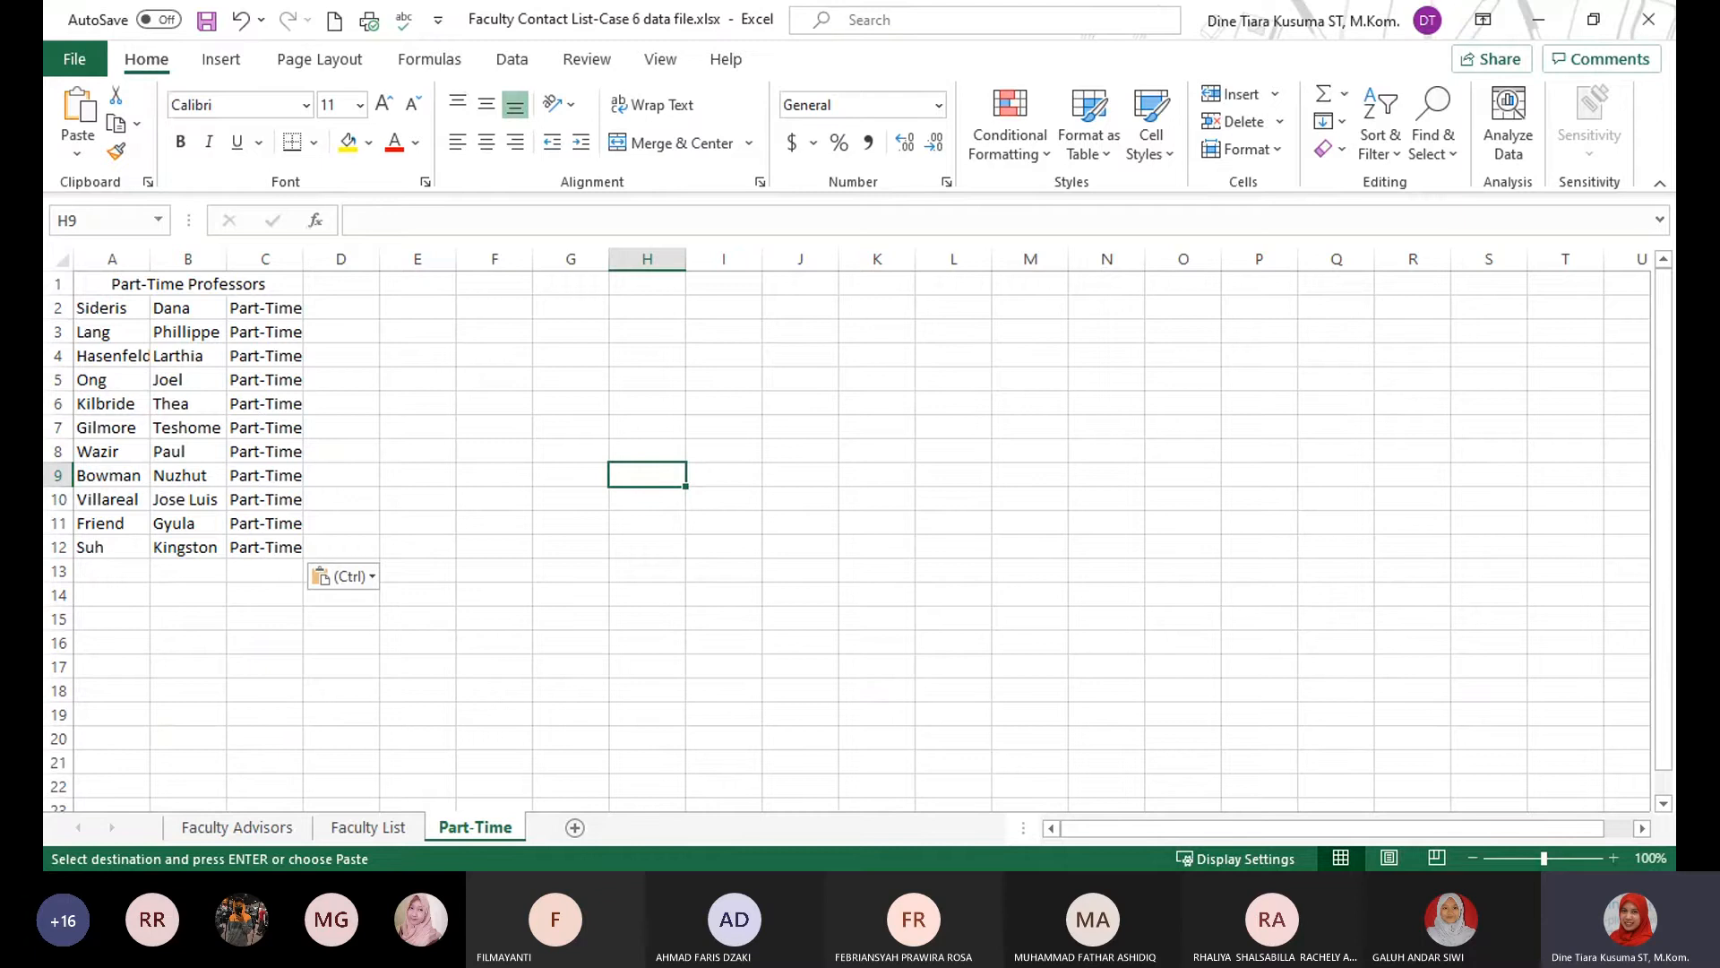
Insert a 3-D Clustered Column chart from the Contract Status data in E1:F5 on the Faculty List sheet.
key("alt+Tab")
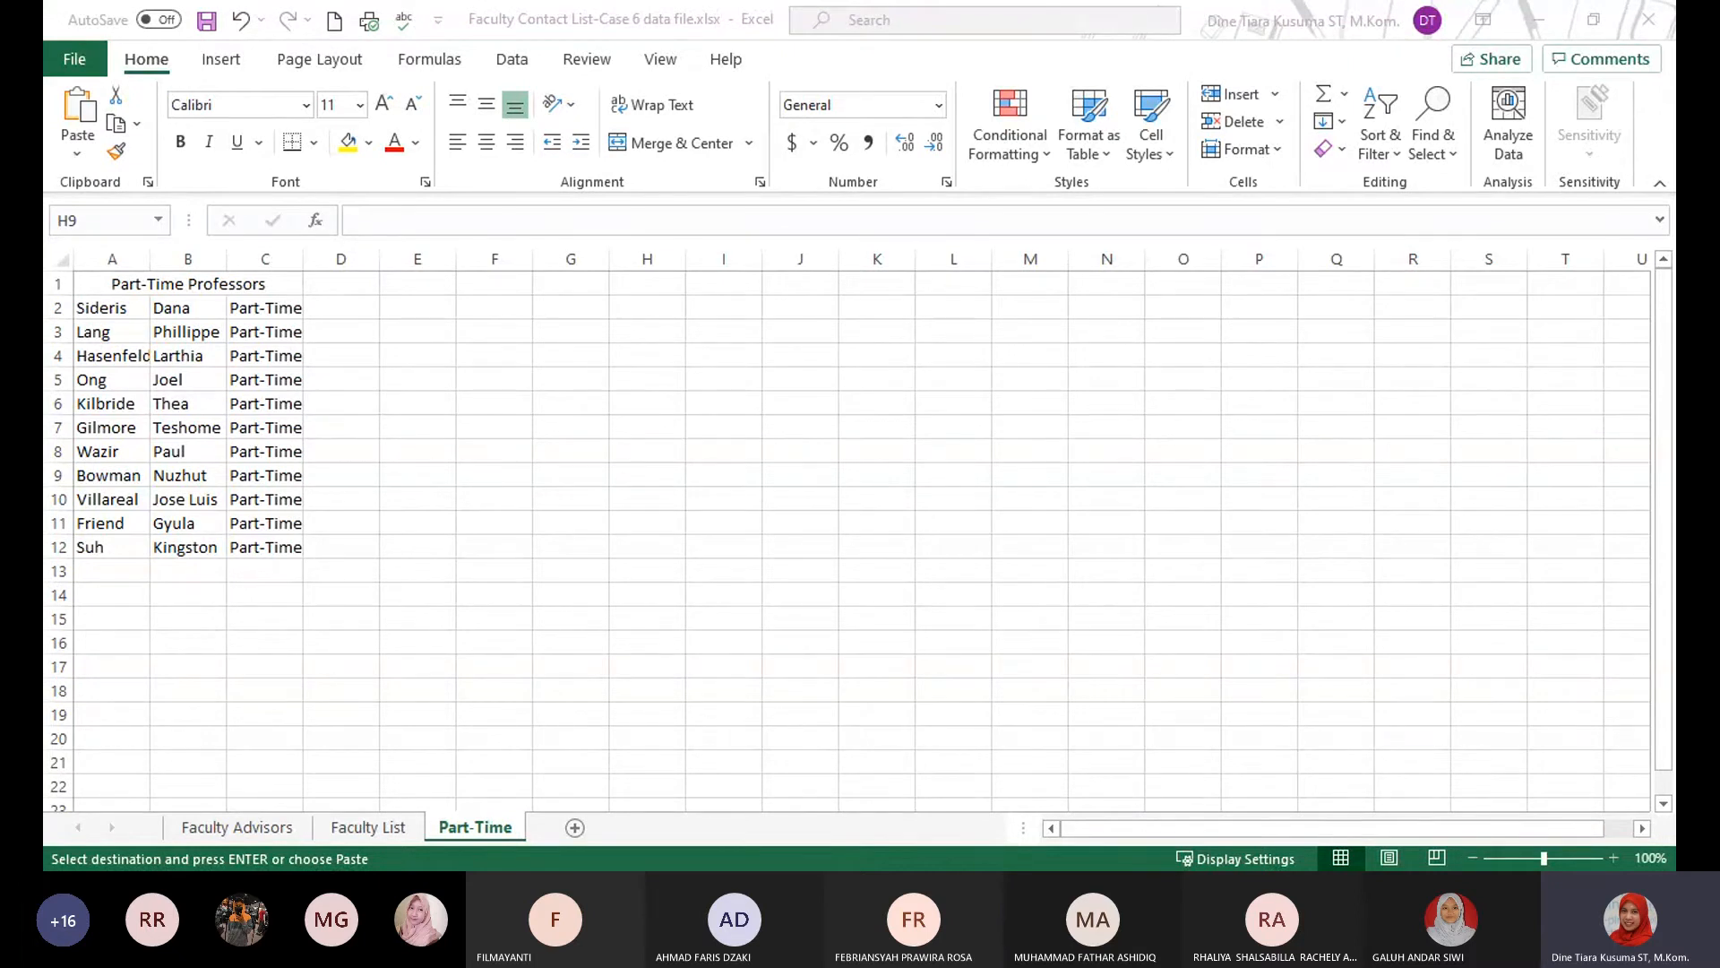
left_click(368, 827)
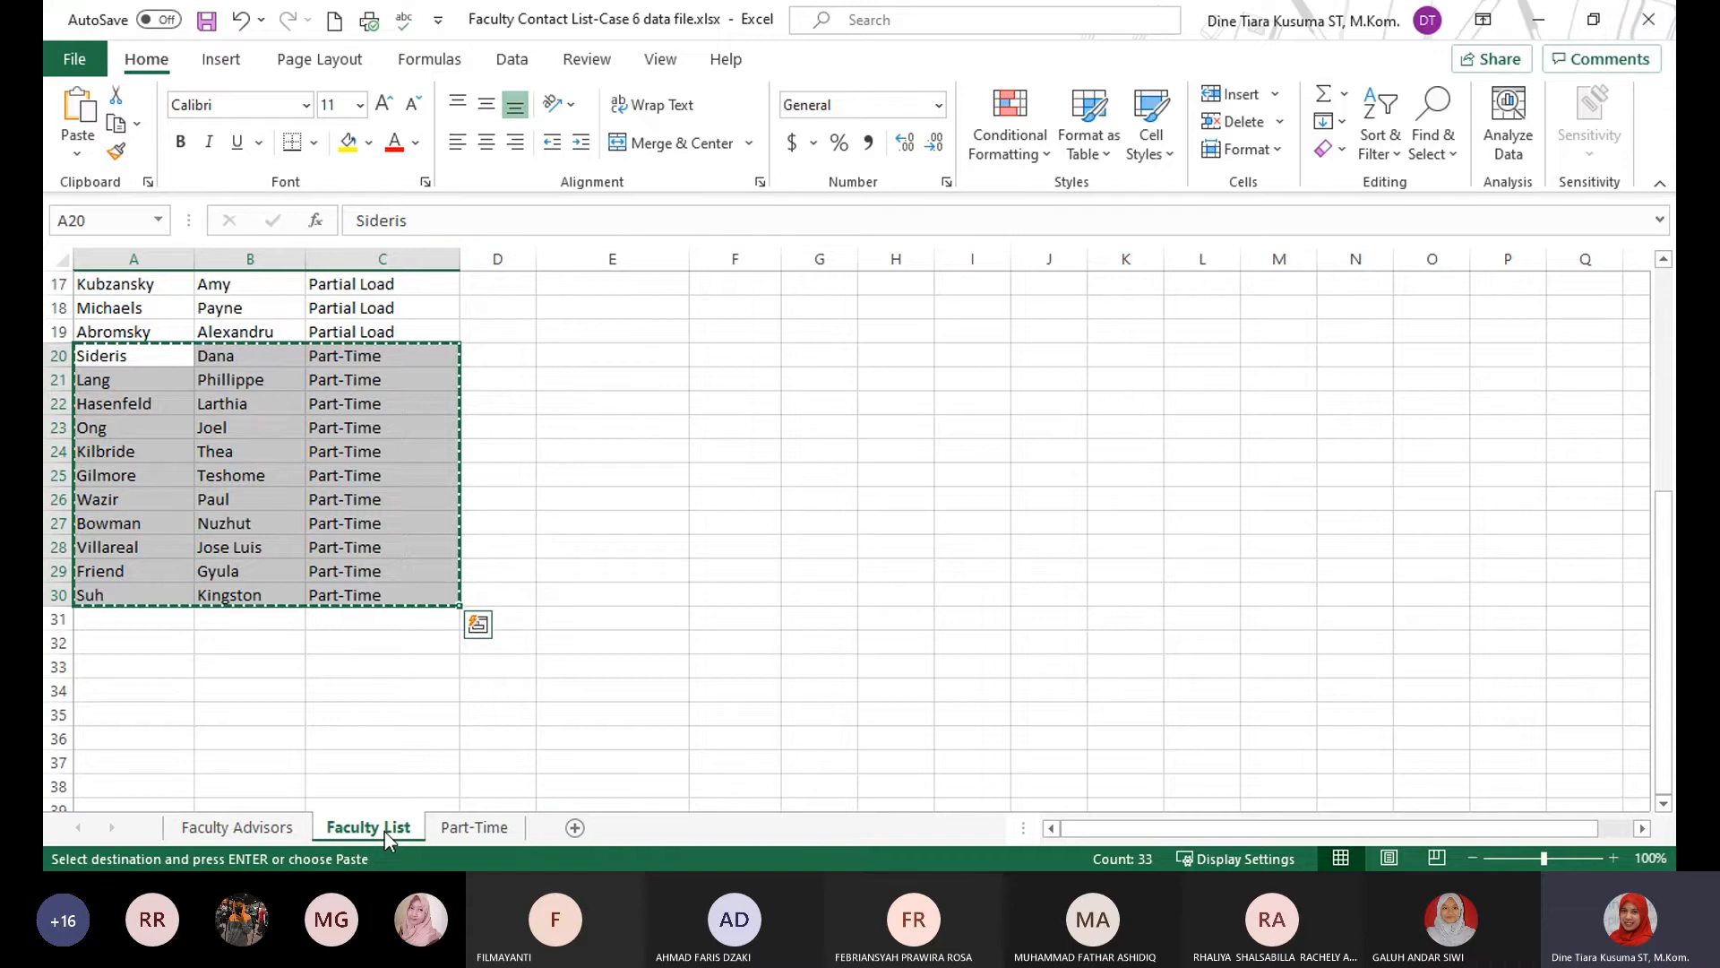
left_click(601, 665)
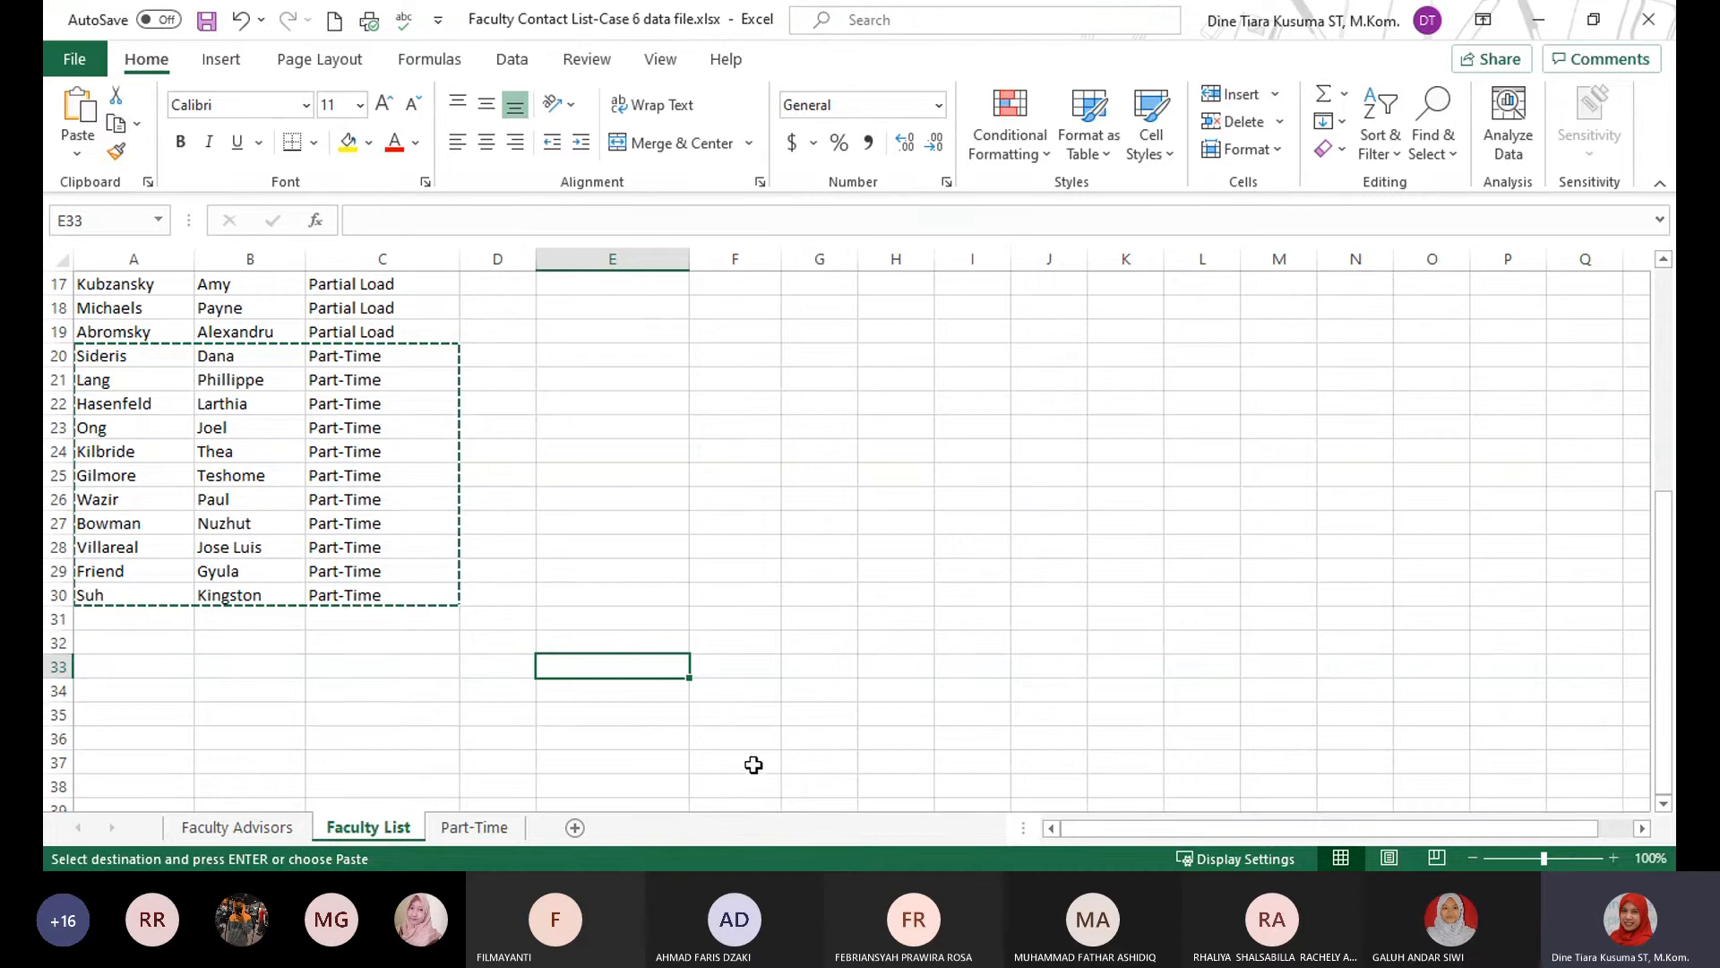
left_click(738, 630)
scroll(407, 568, "up", 6)
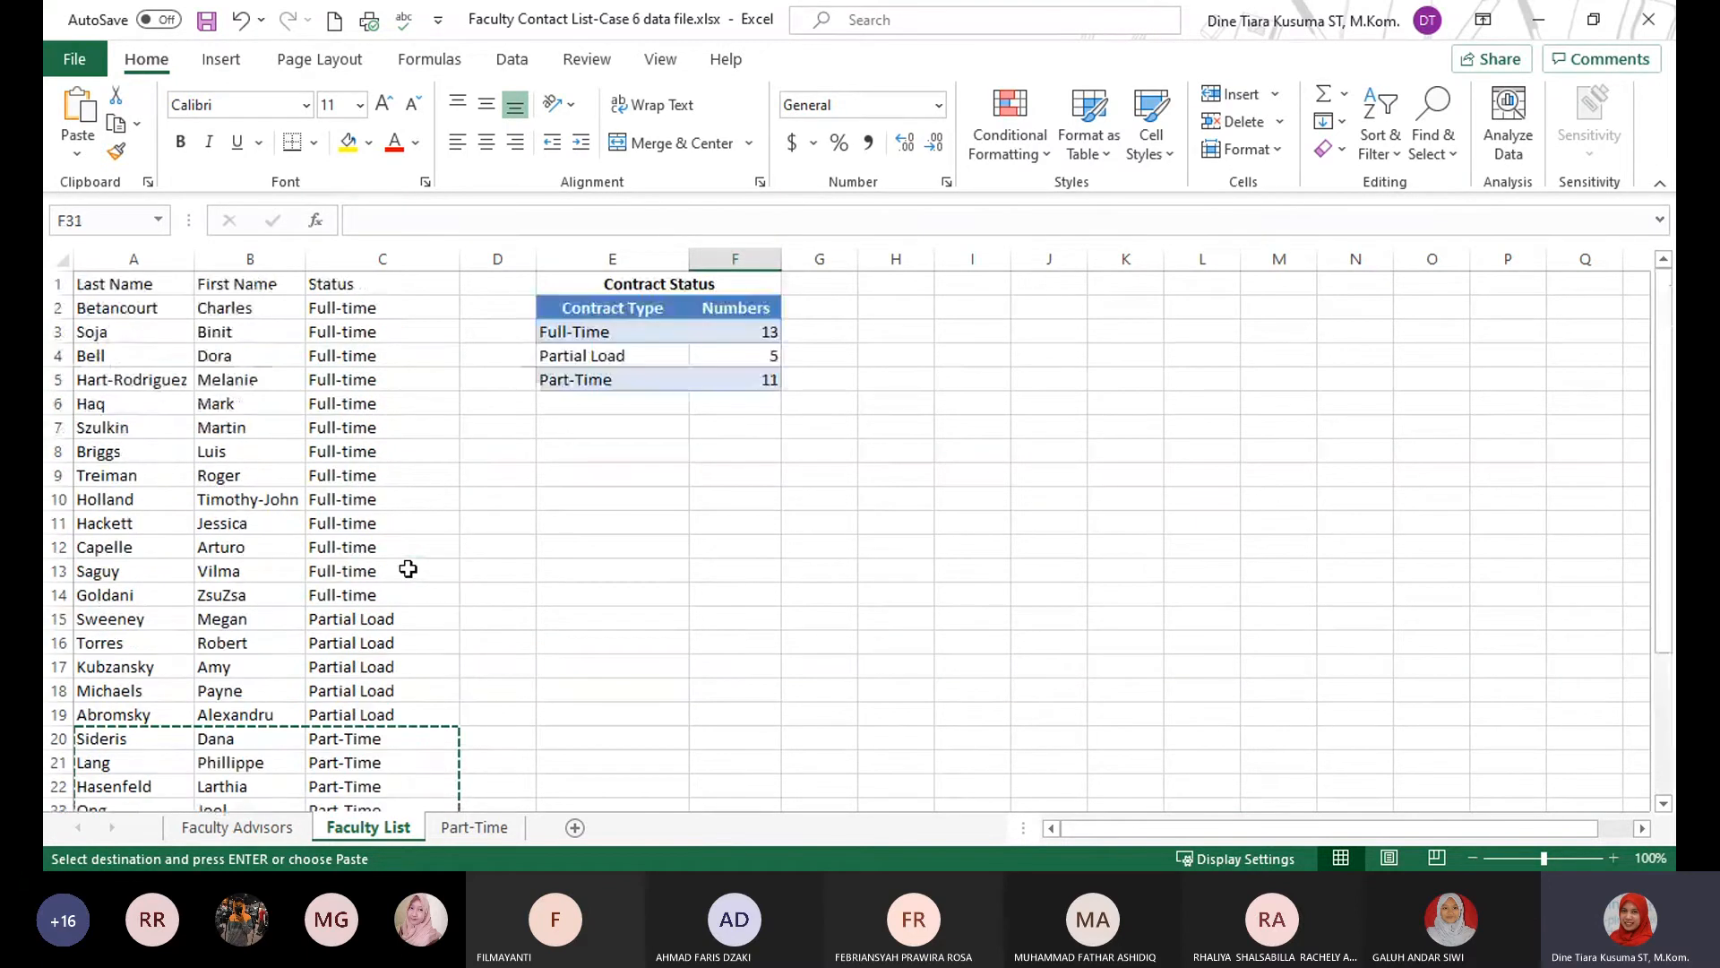
left_click(593, 330)
left_click_drag(598, 312, 741, 388)
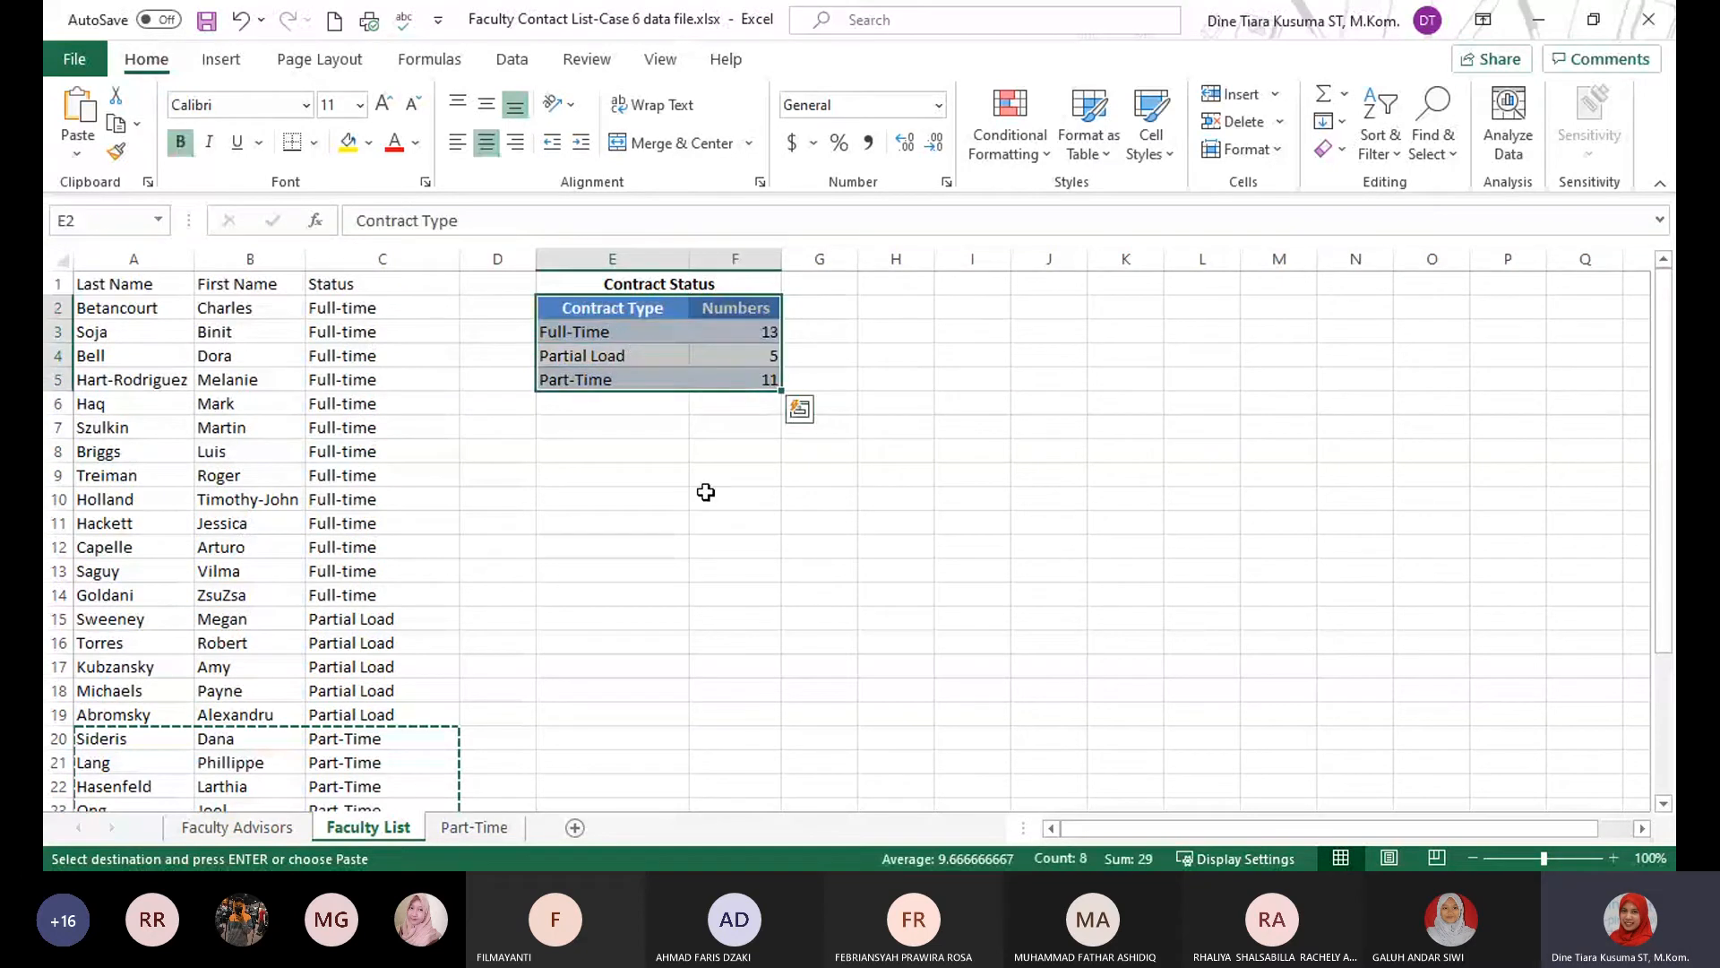
left_click_drag(626, 278, 662, 379)
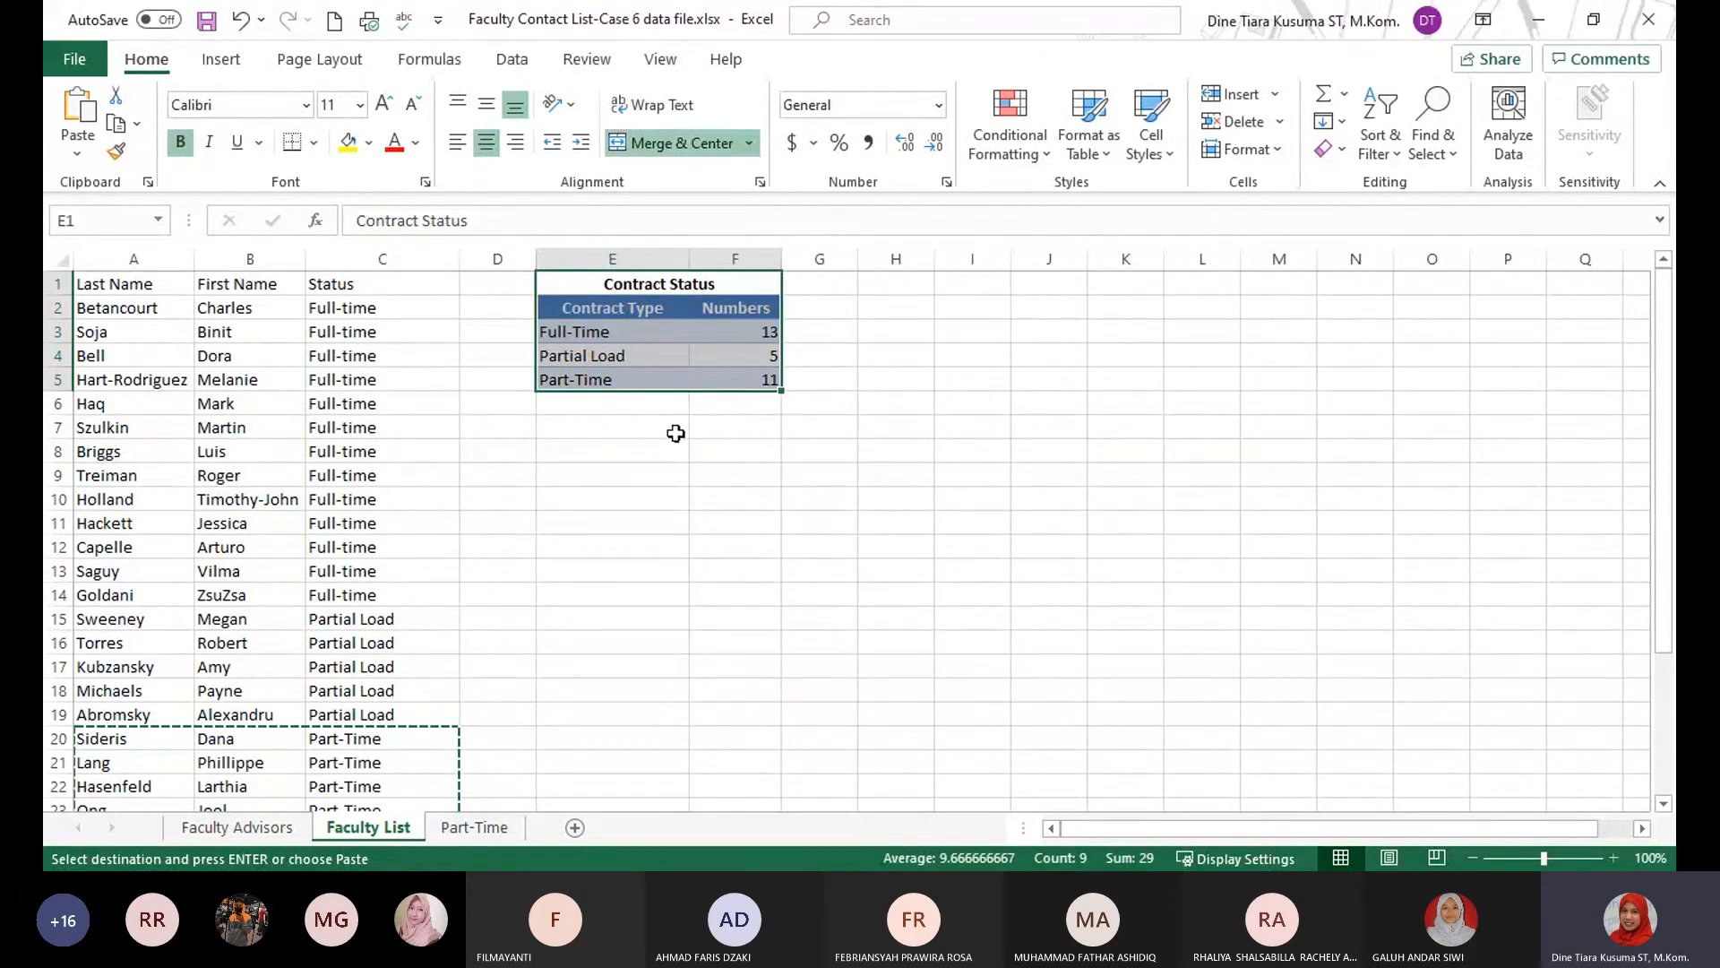
left_click(224, 60)
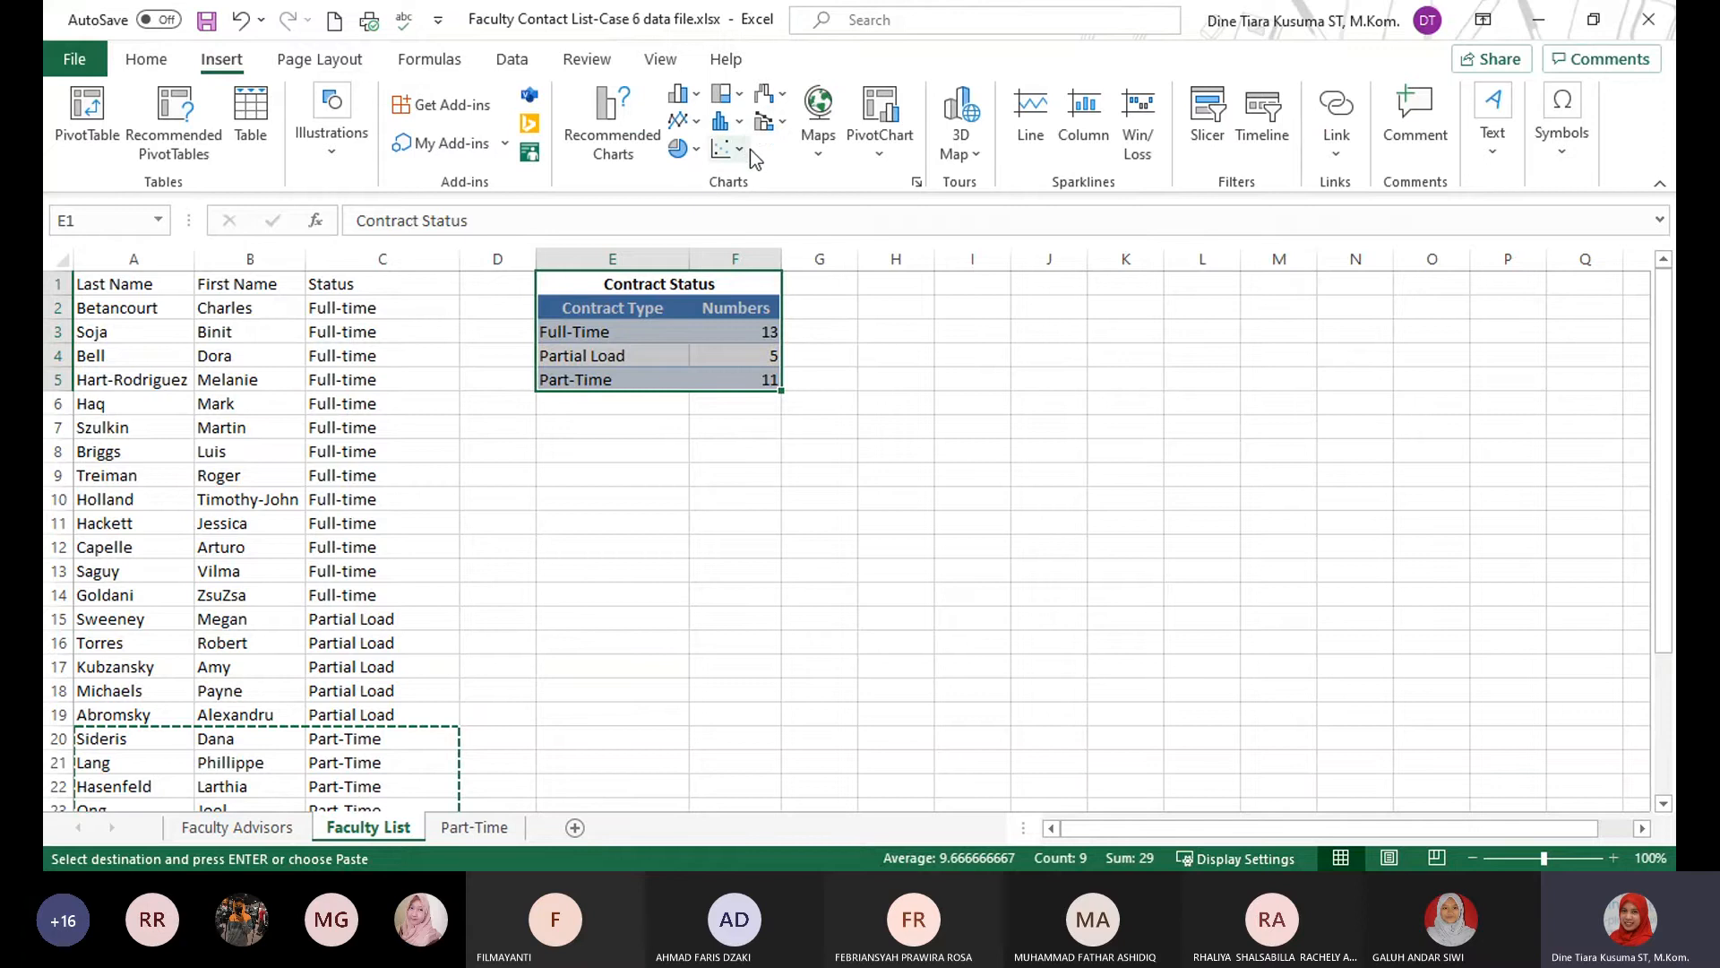
left_click(916, 185)
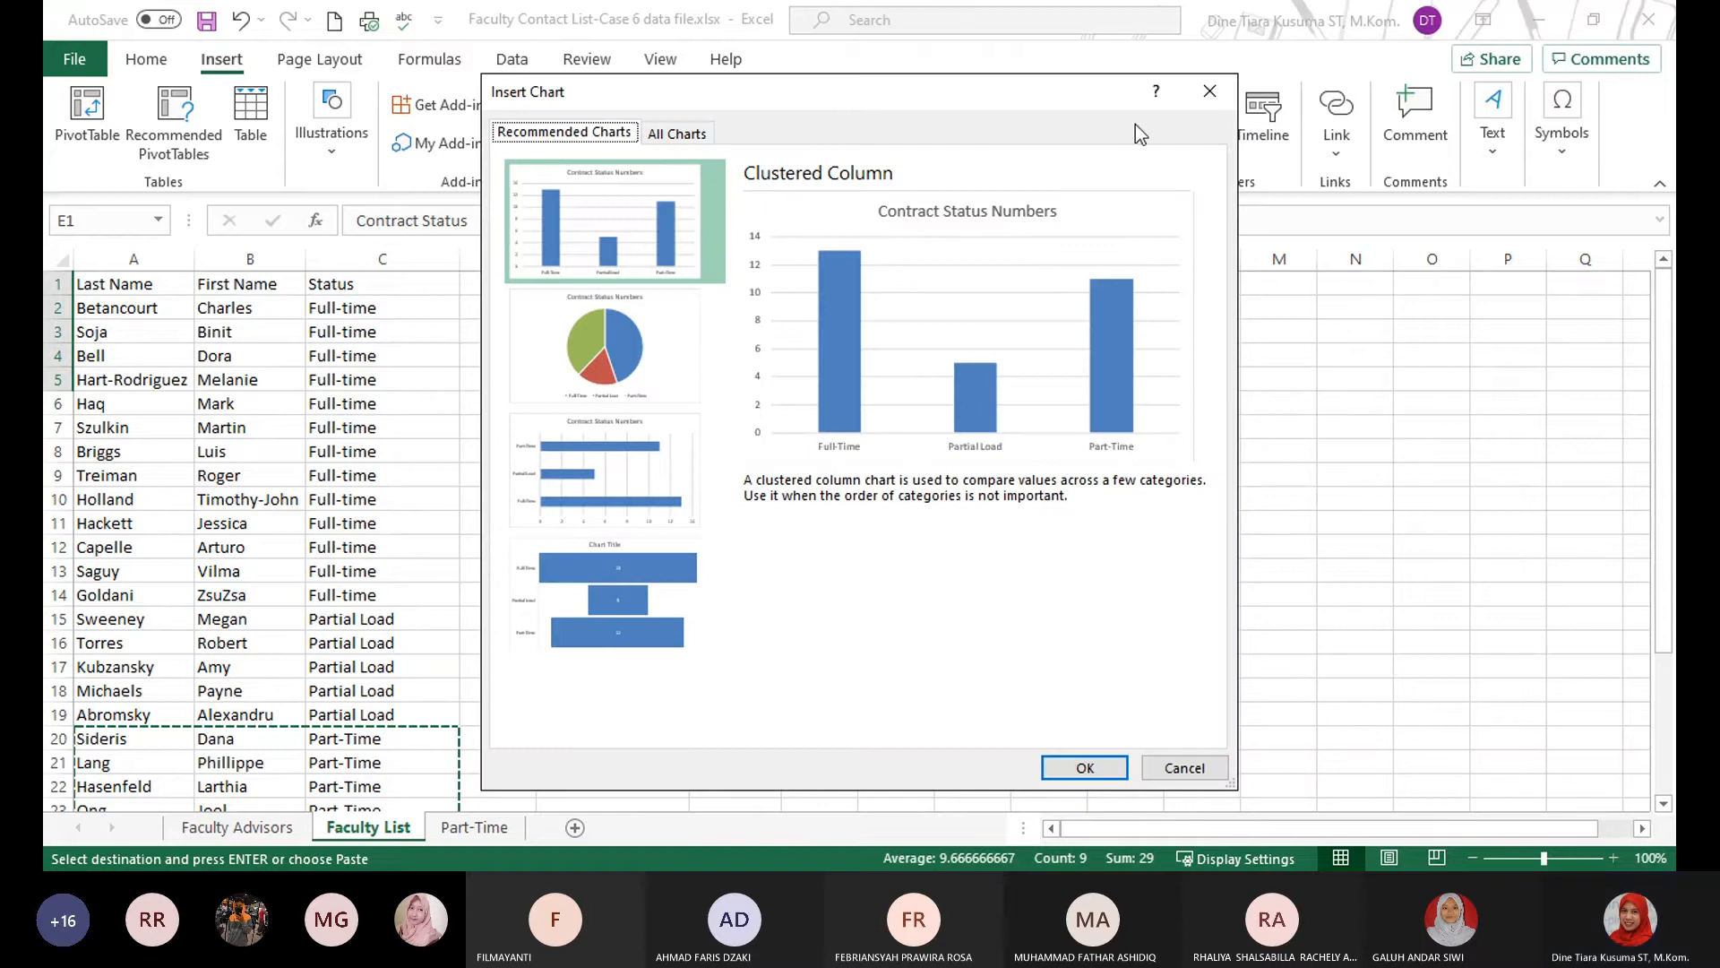
left_click(688, 133)
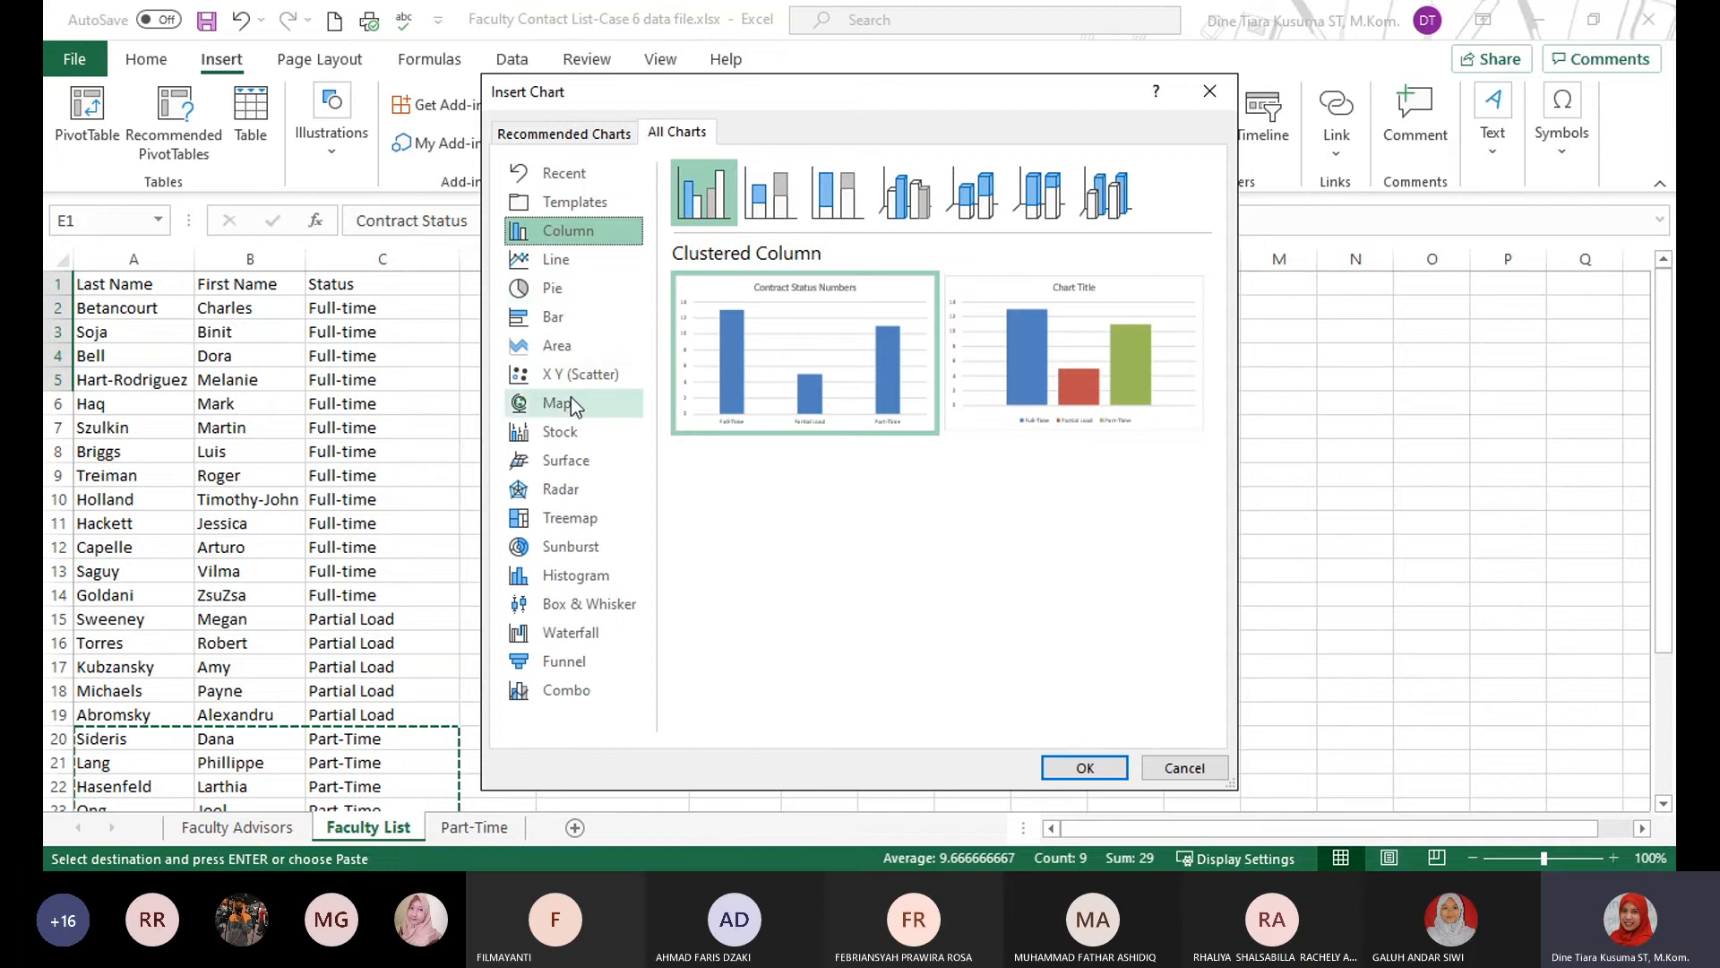
left_click(915, 185)
mouse_move(991, 406)
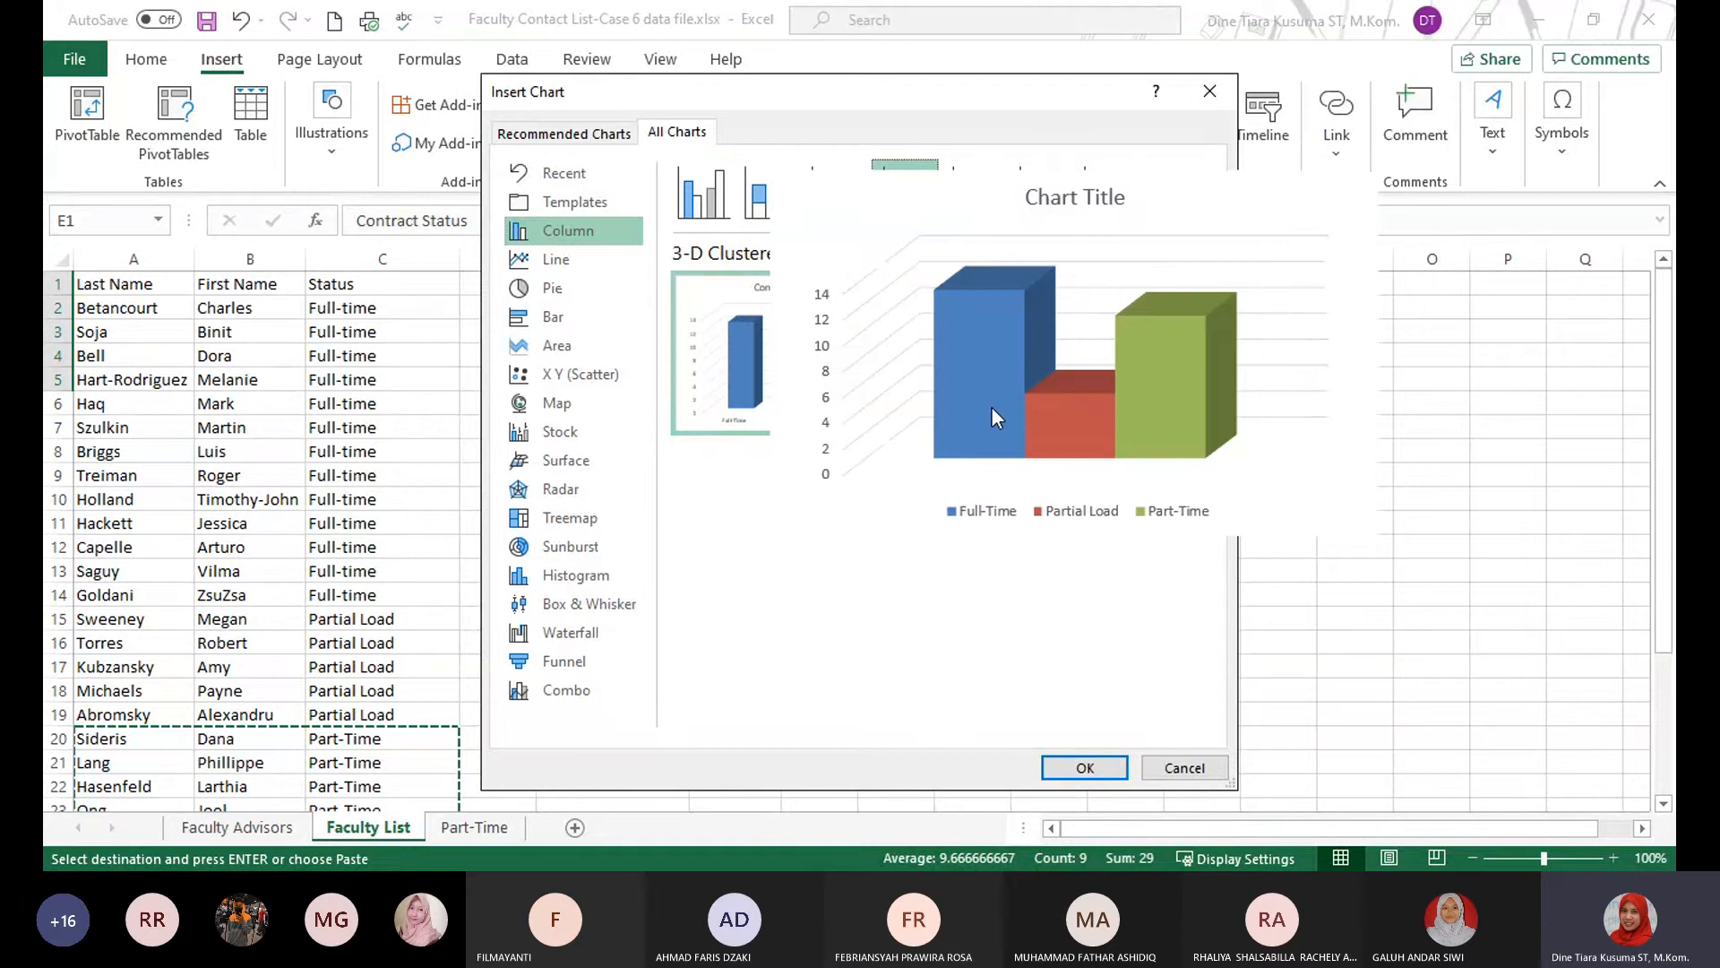
left_click(1100, 768)
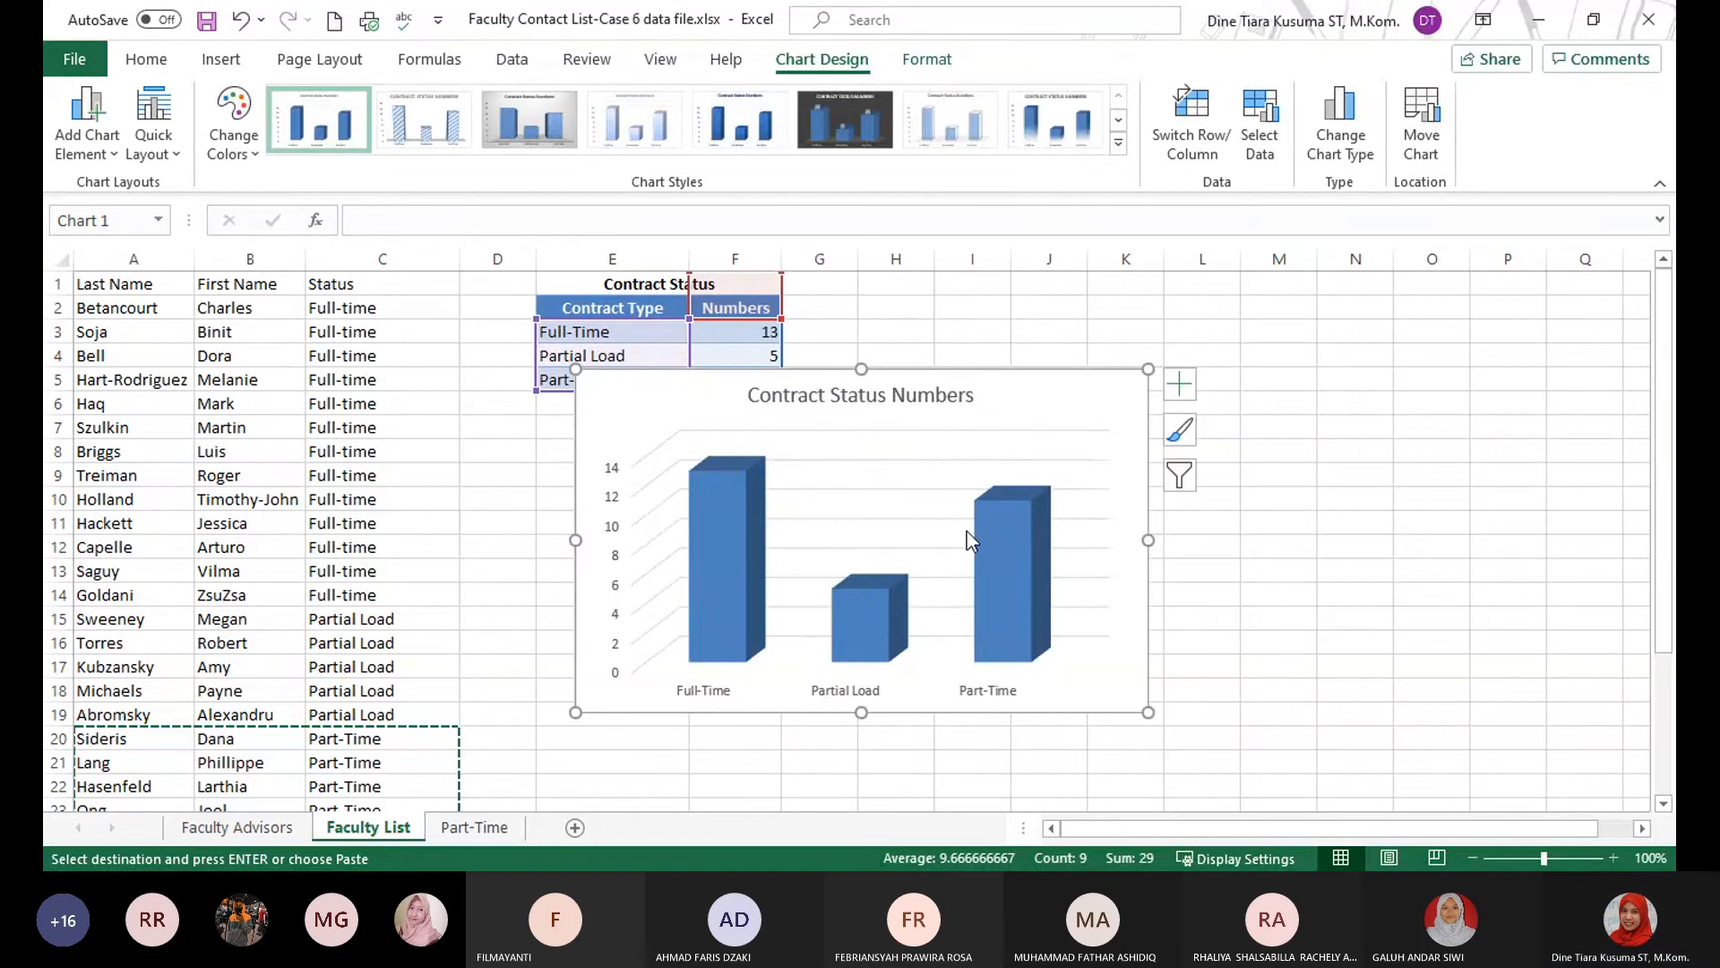
Move the chart into the empty area beside the Contract Status range and shorten its title to Contract Status.
left_click_drag(1037, 383, 1355, 382)
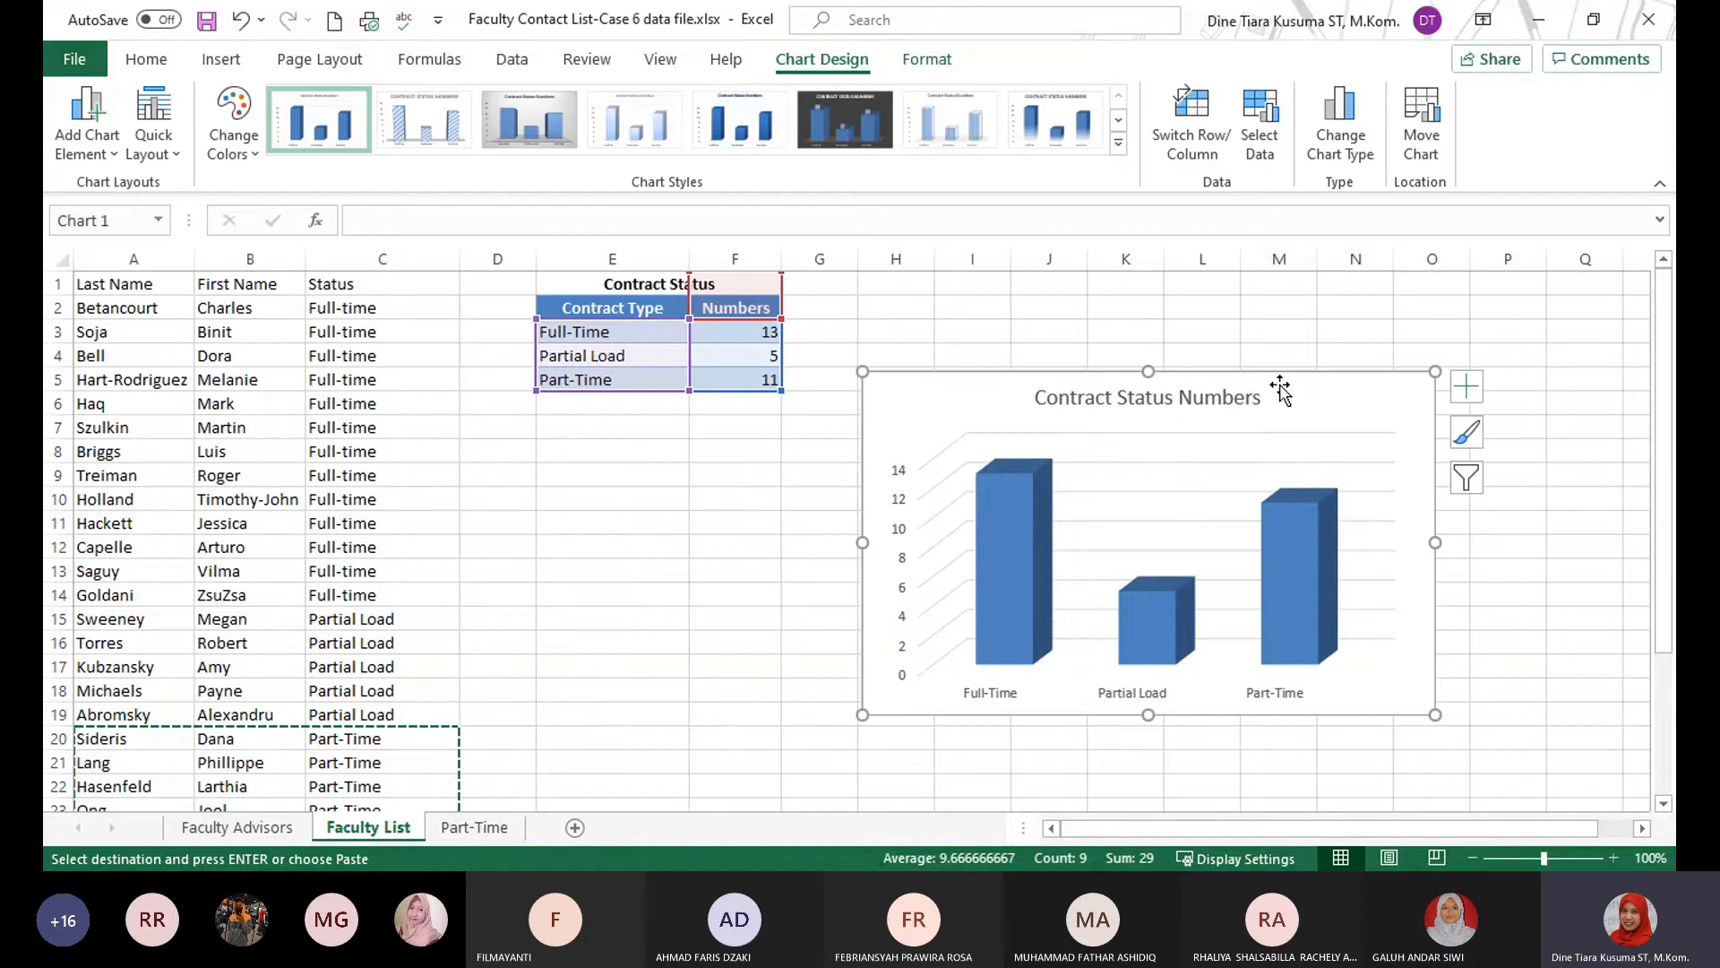
left_click(1124, 400)
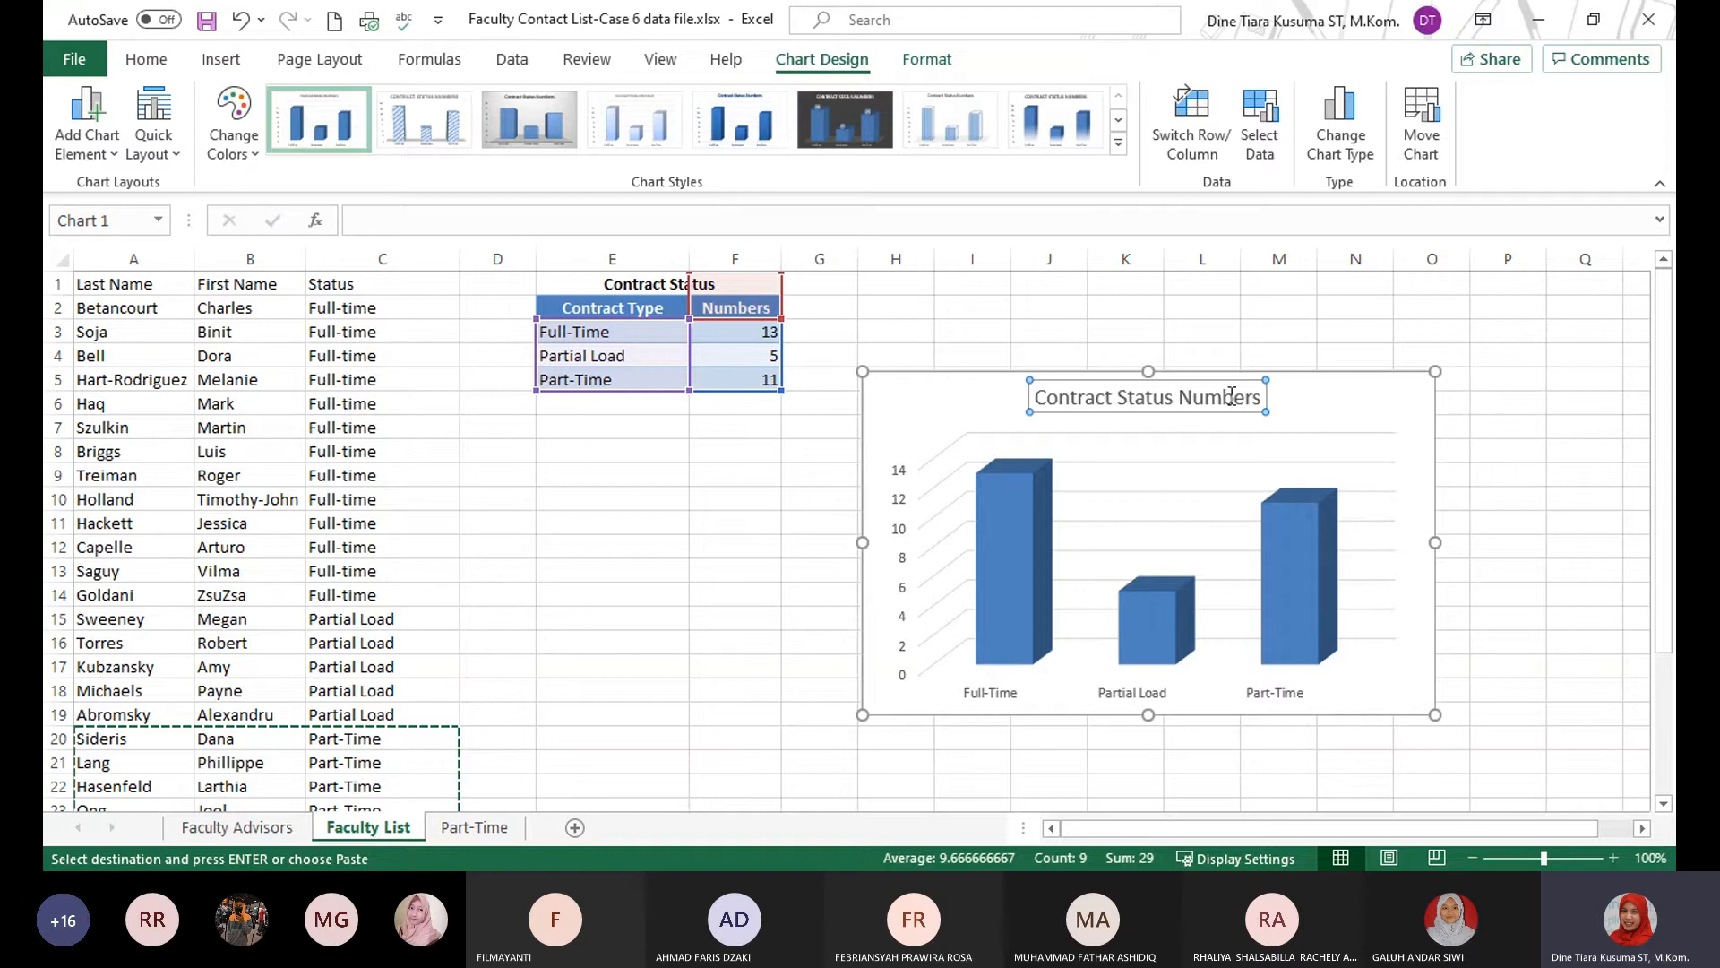
left_click_drag(1178, 397, 1273, 398)
key("BackSpace")
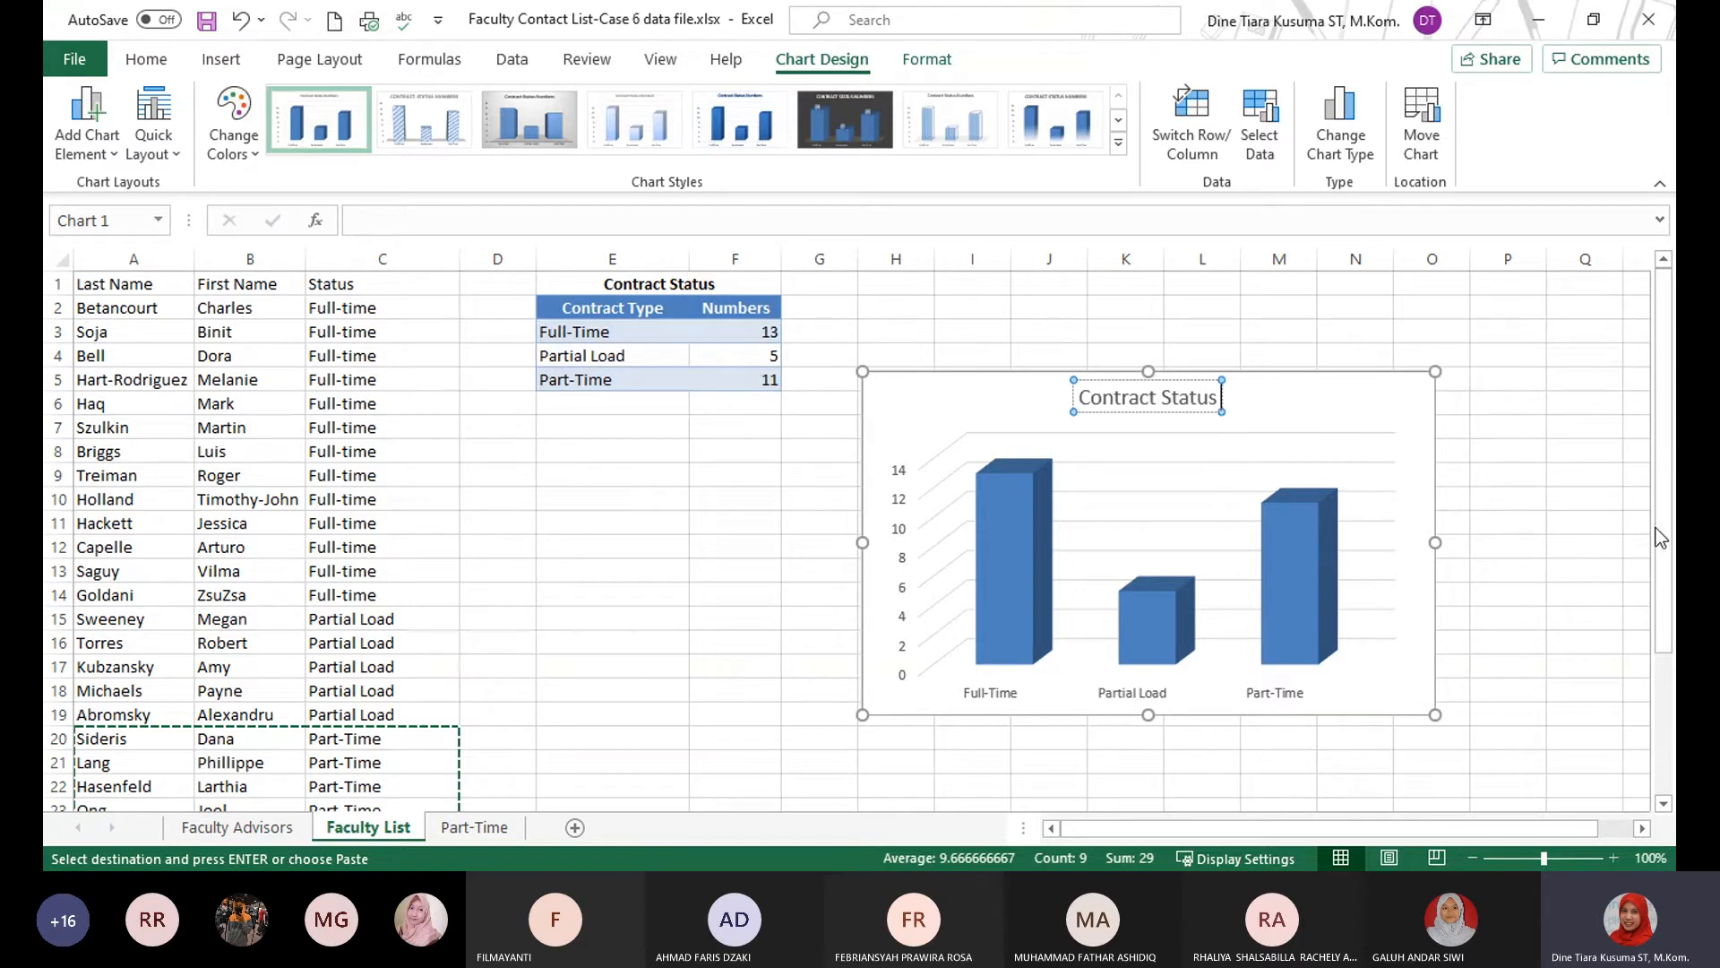
left_click(1576, 515)
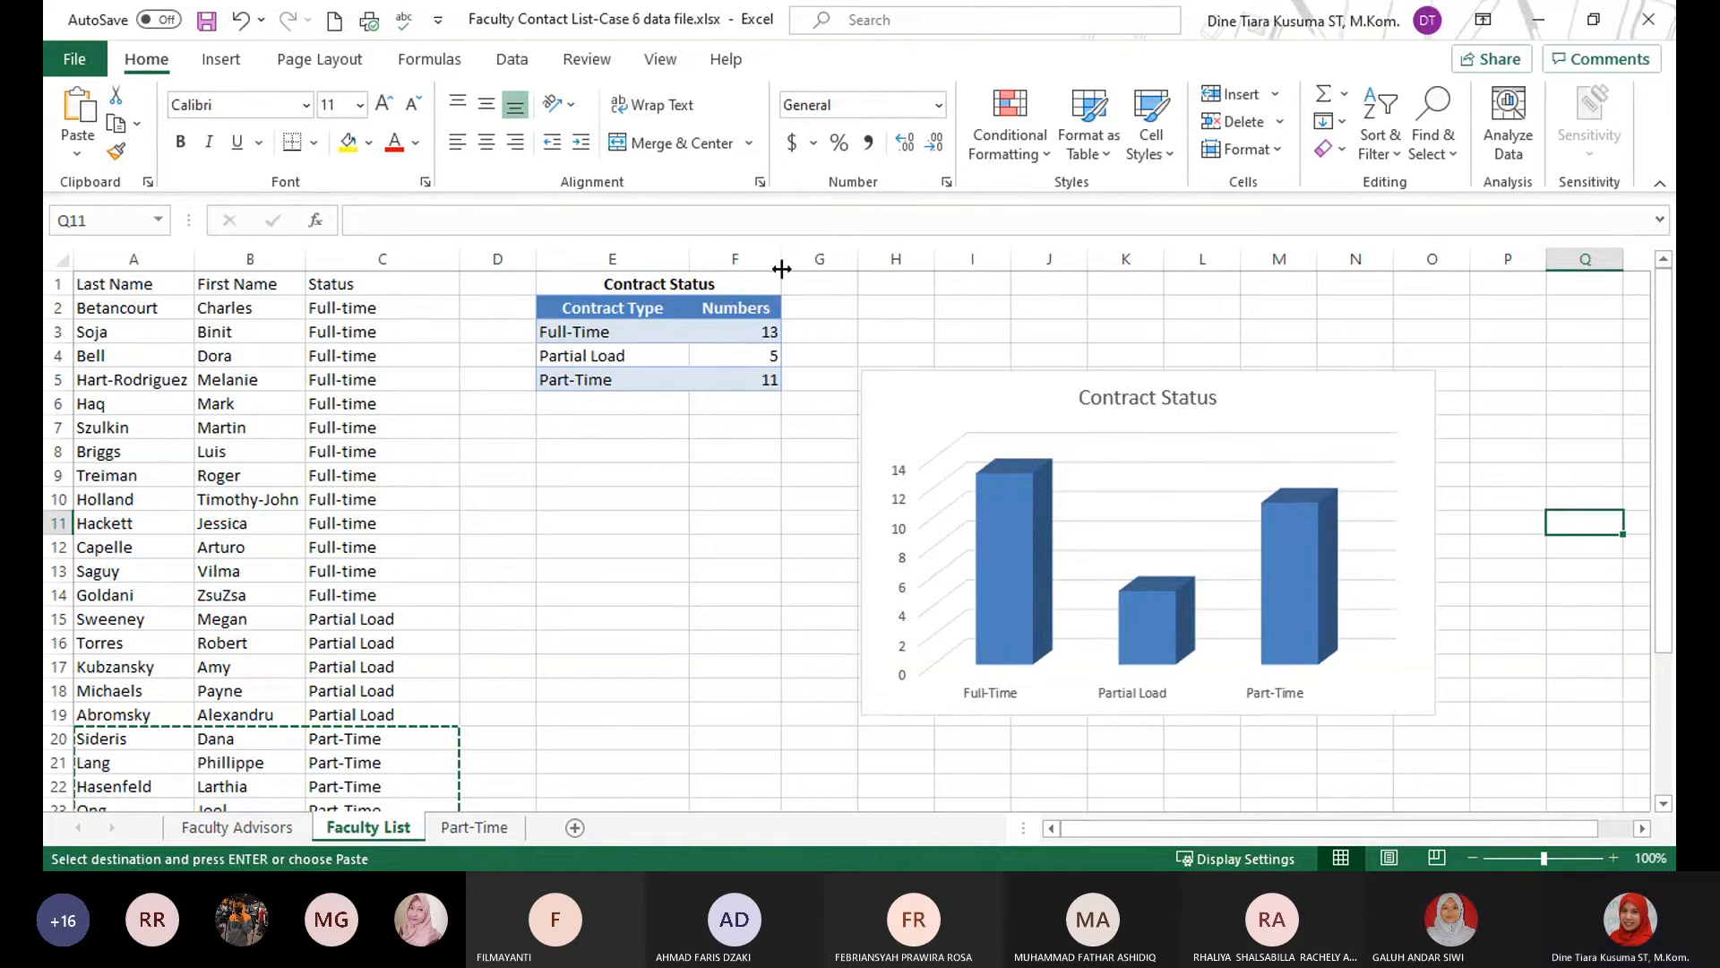
left_click(1258, 389)
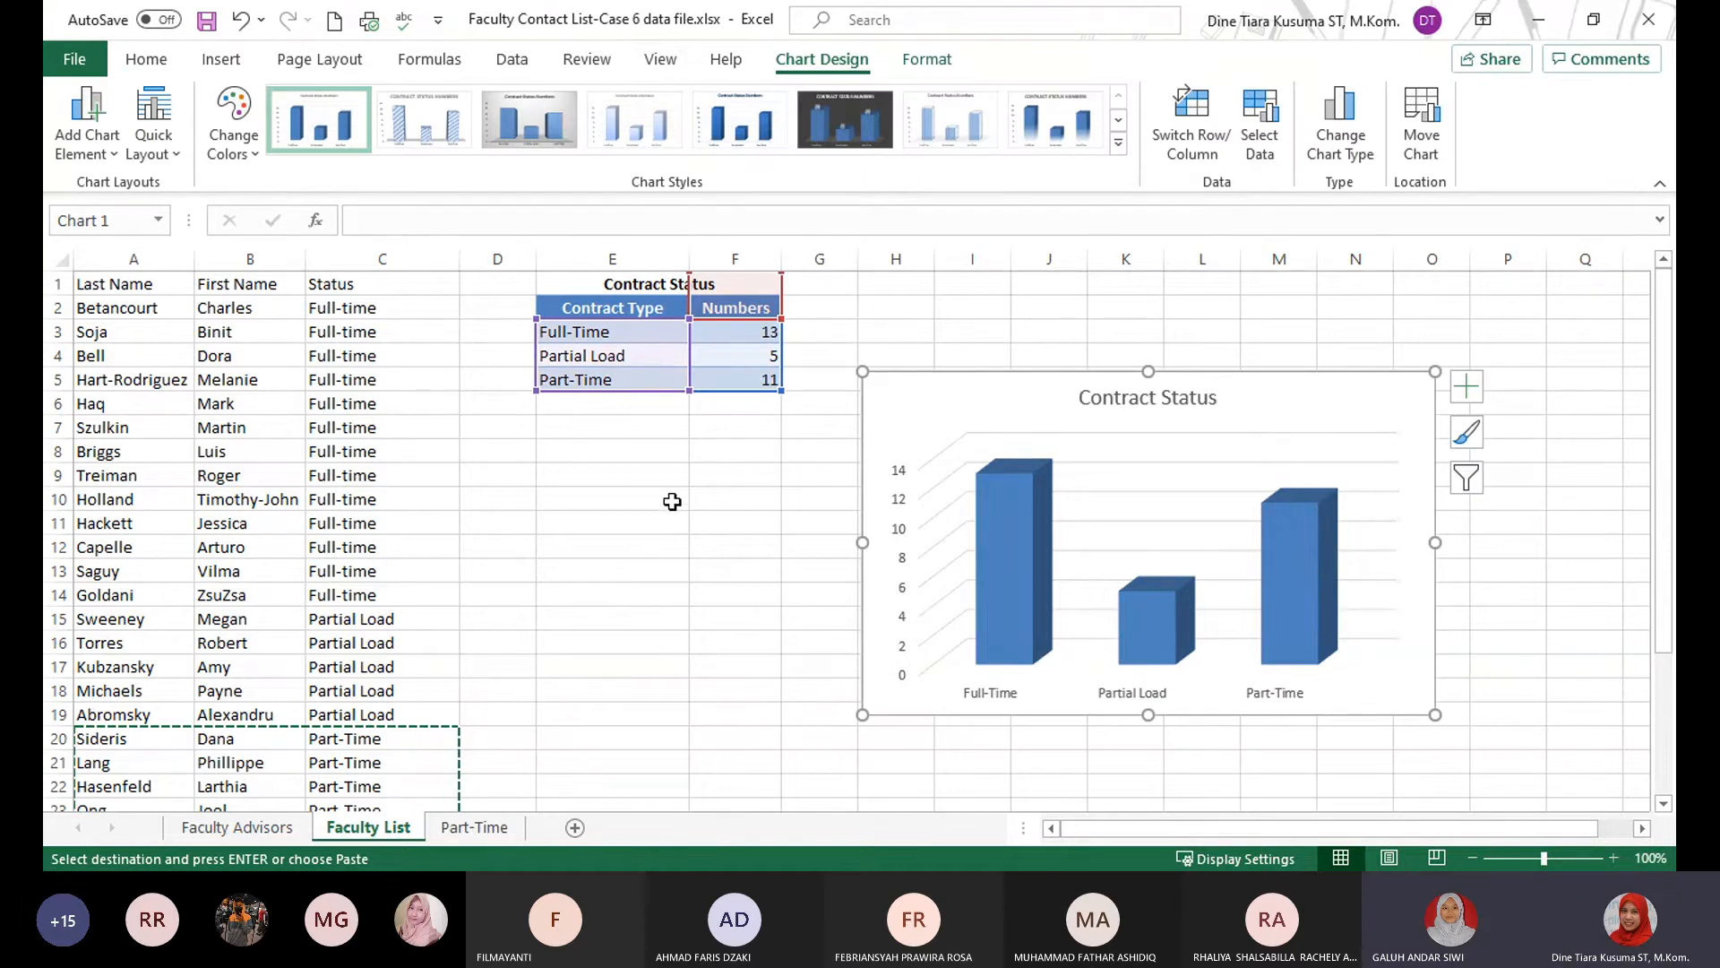
left_click(619, 618)
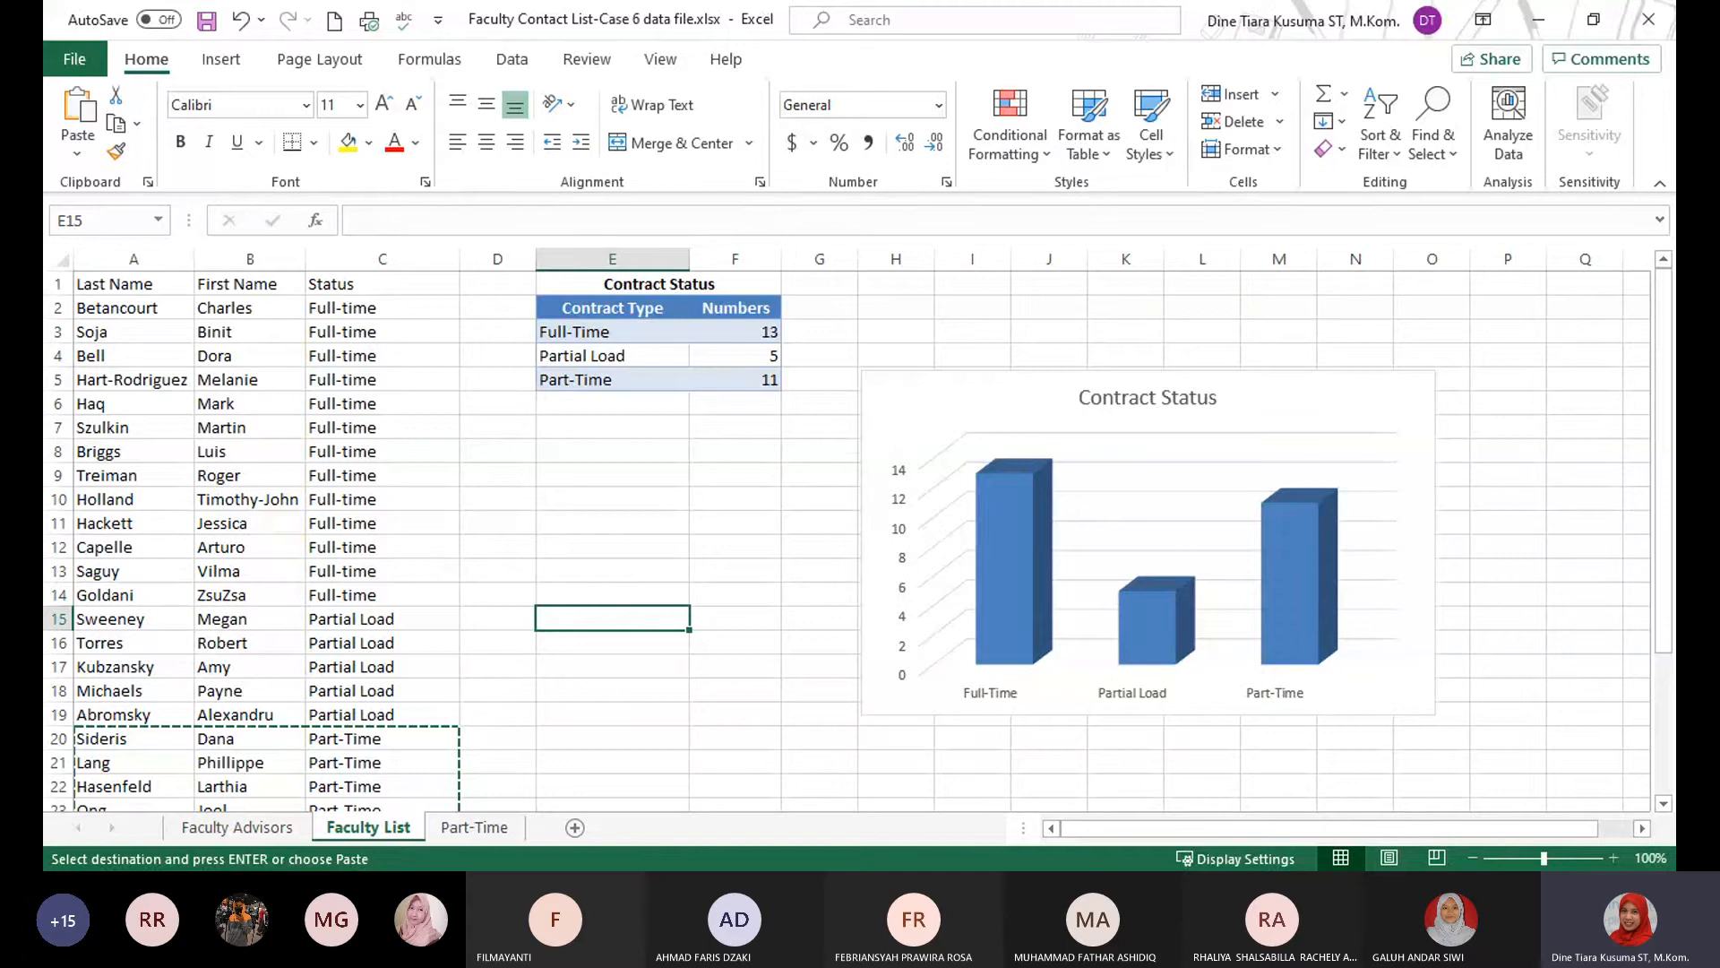
left_click(757, 501)
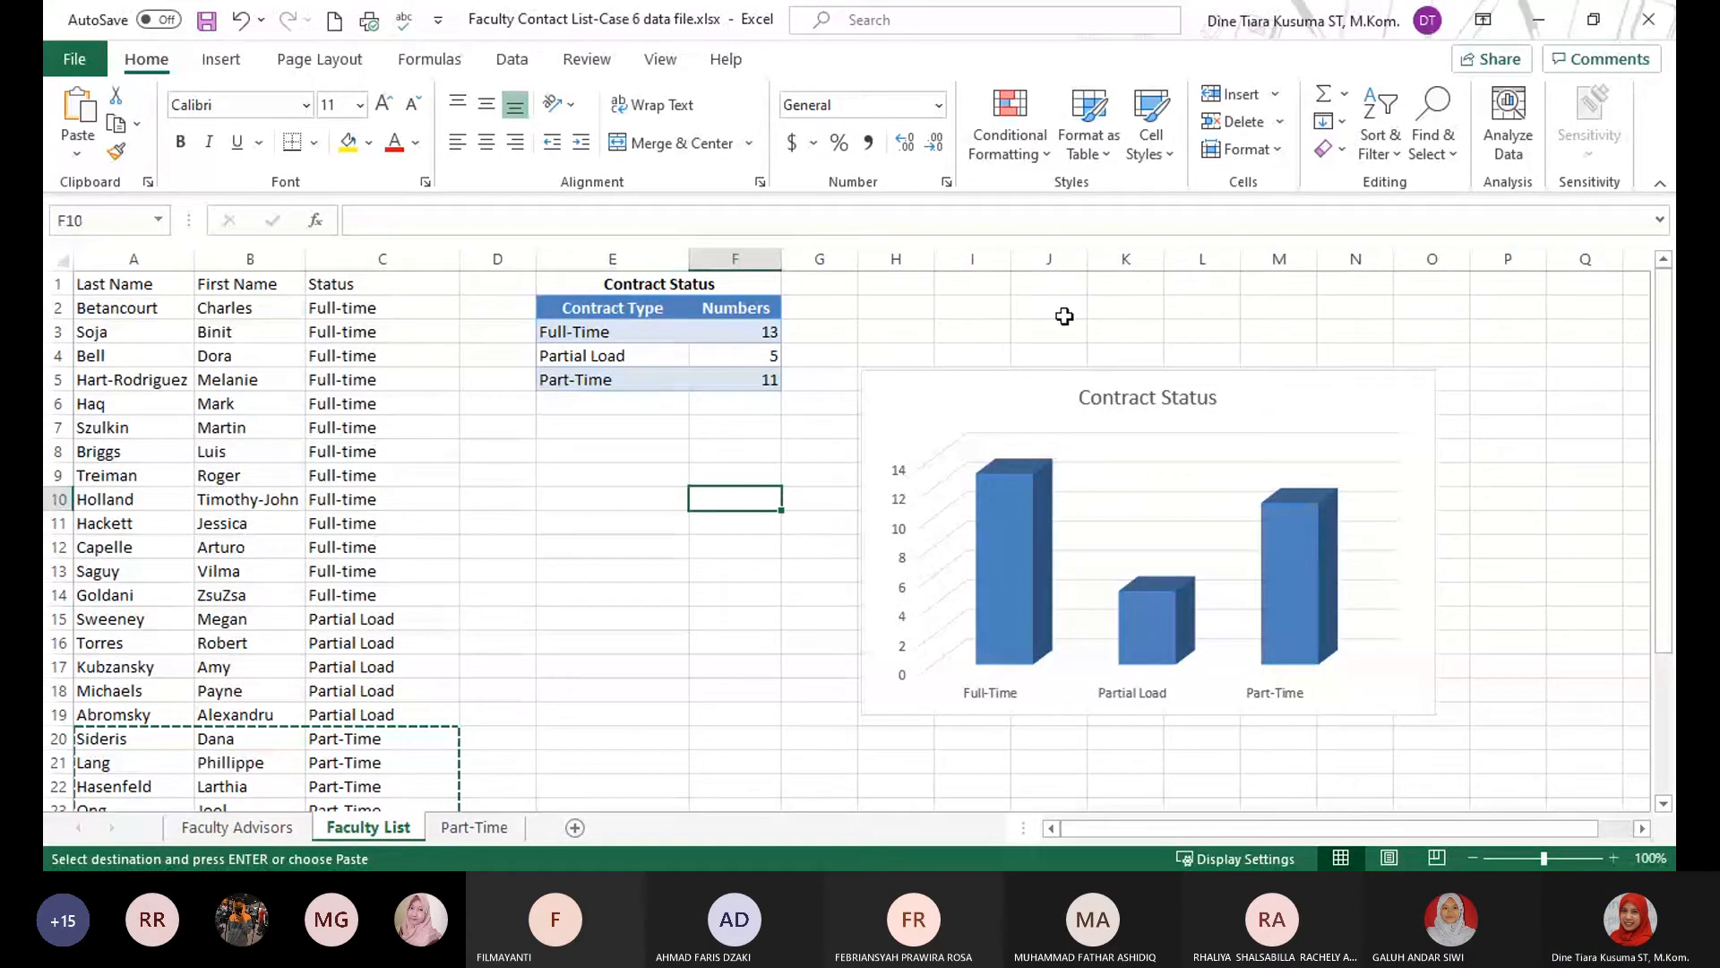
Close the Faculty Contact List workbook without saving and switch to the Menu Items sheet of Menu Sales Case 7 Data File.xlsx.
left_click(1649, 19)
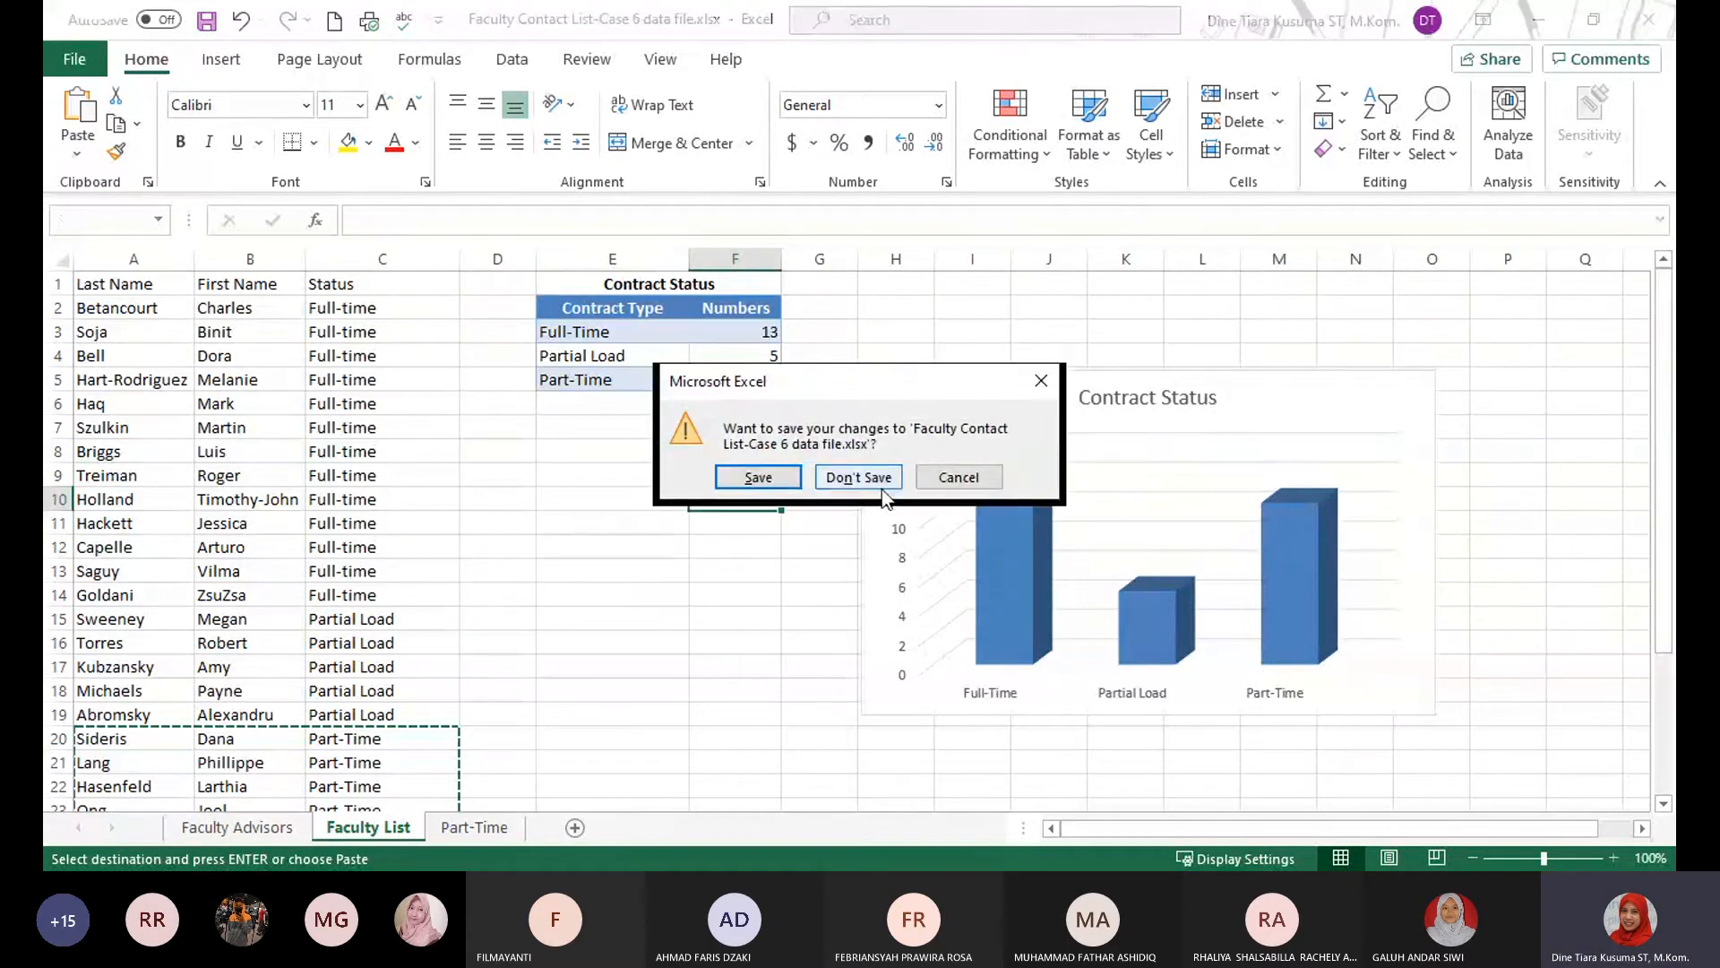
left_click(865, 477)
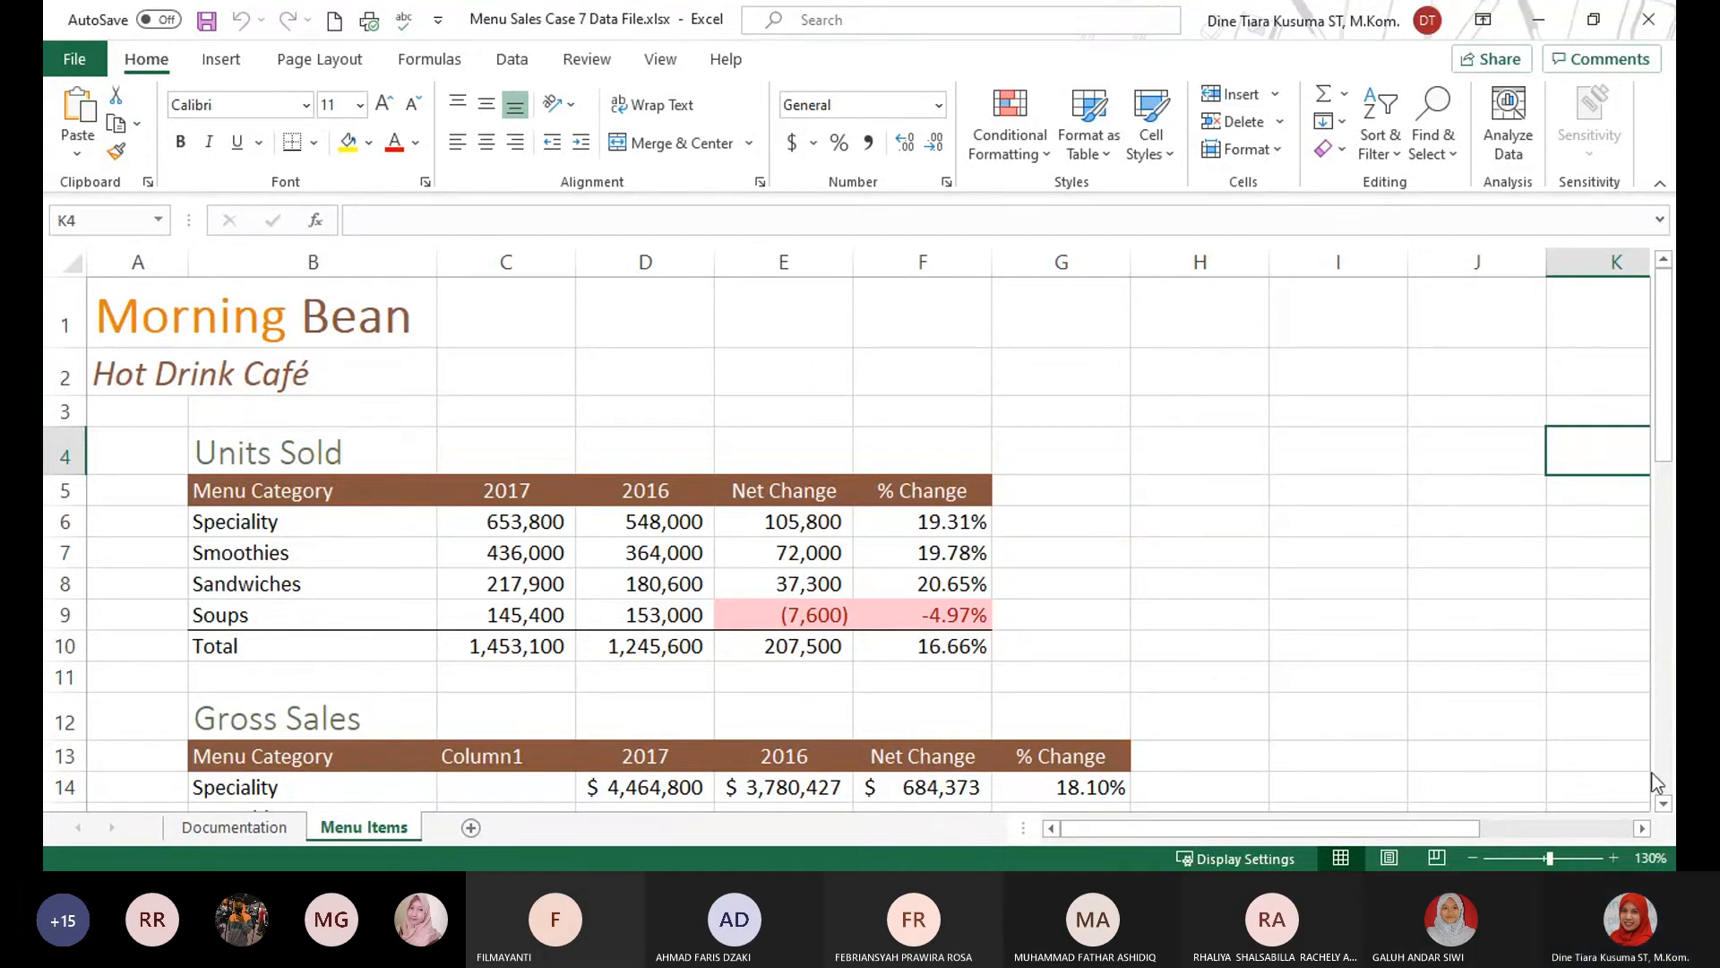
left_click(1313, 611)
left_click(1259, 491)
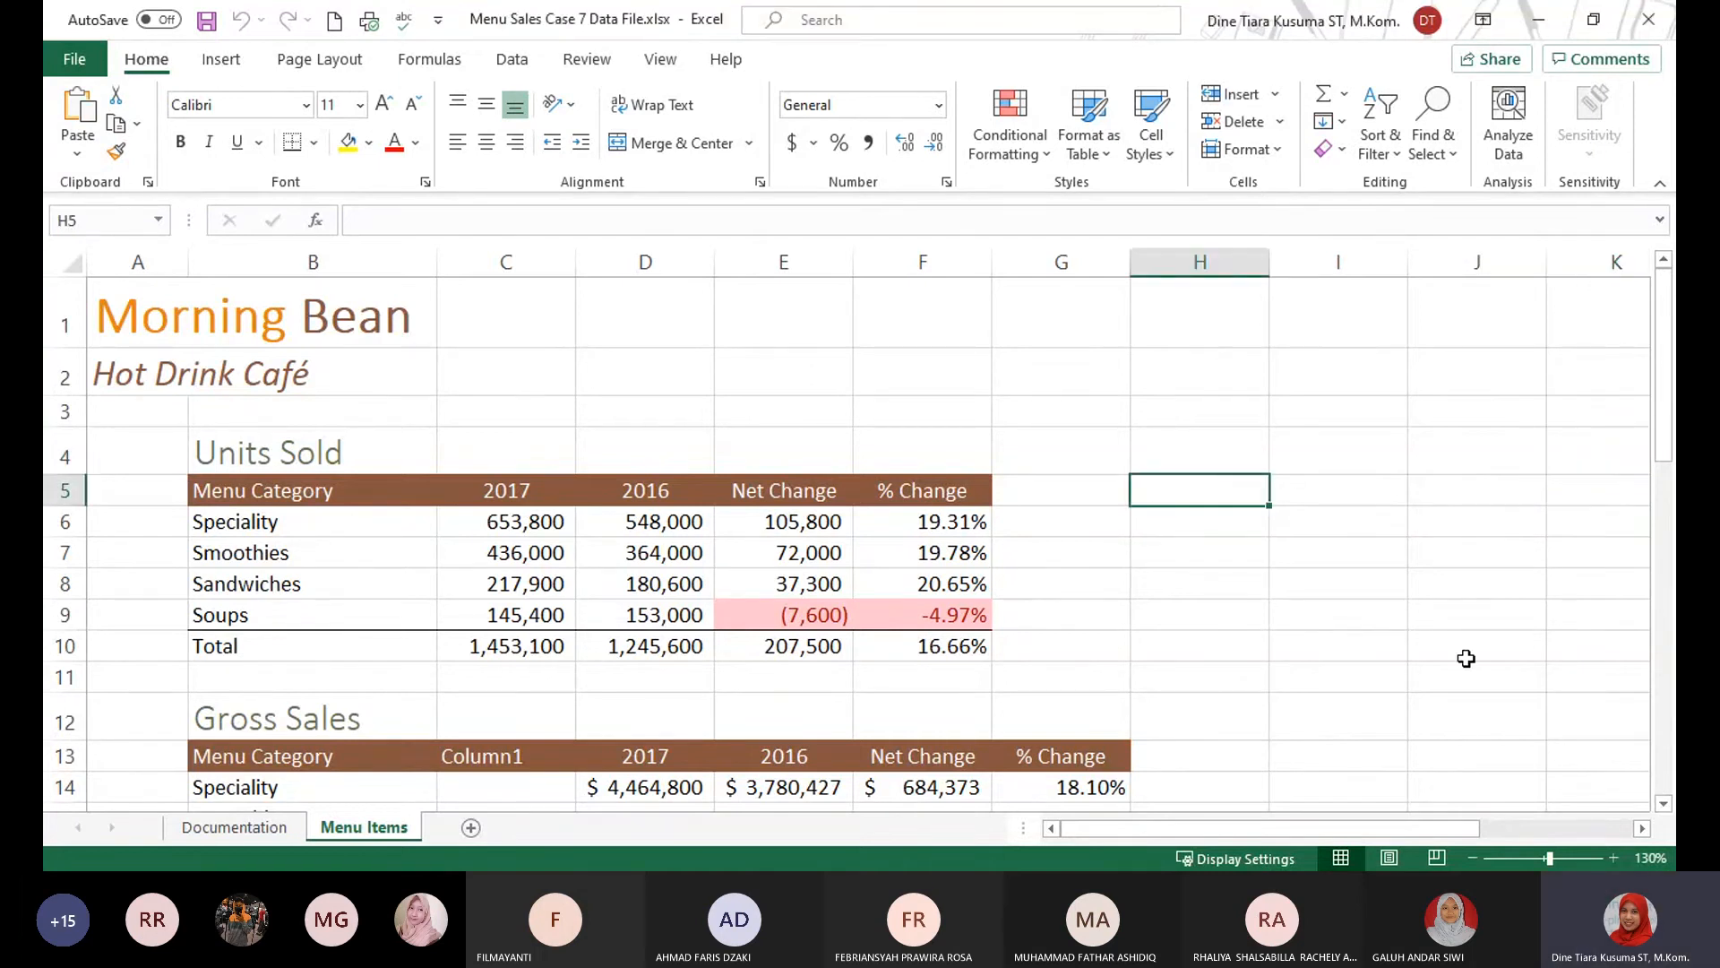
Locate rows 13 to 18 of the Gross Sales table on the Menu Items sheet and compare them with the task instructions.
left_click(196, 531)
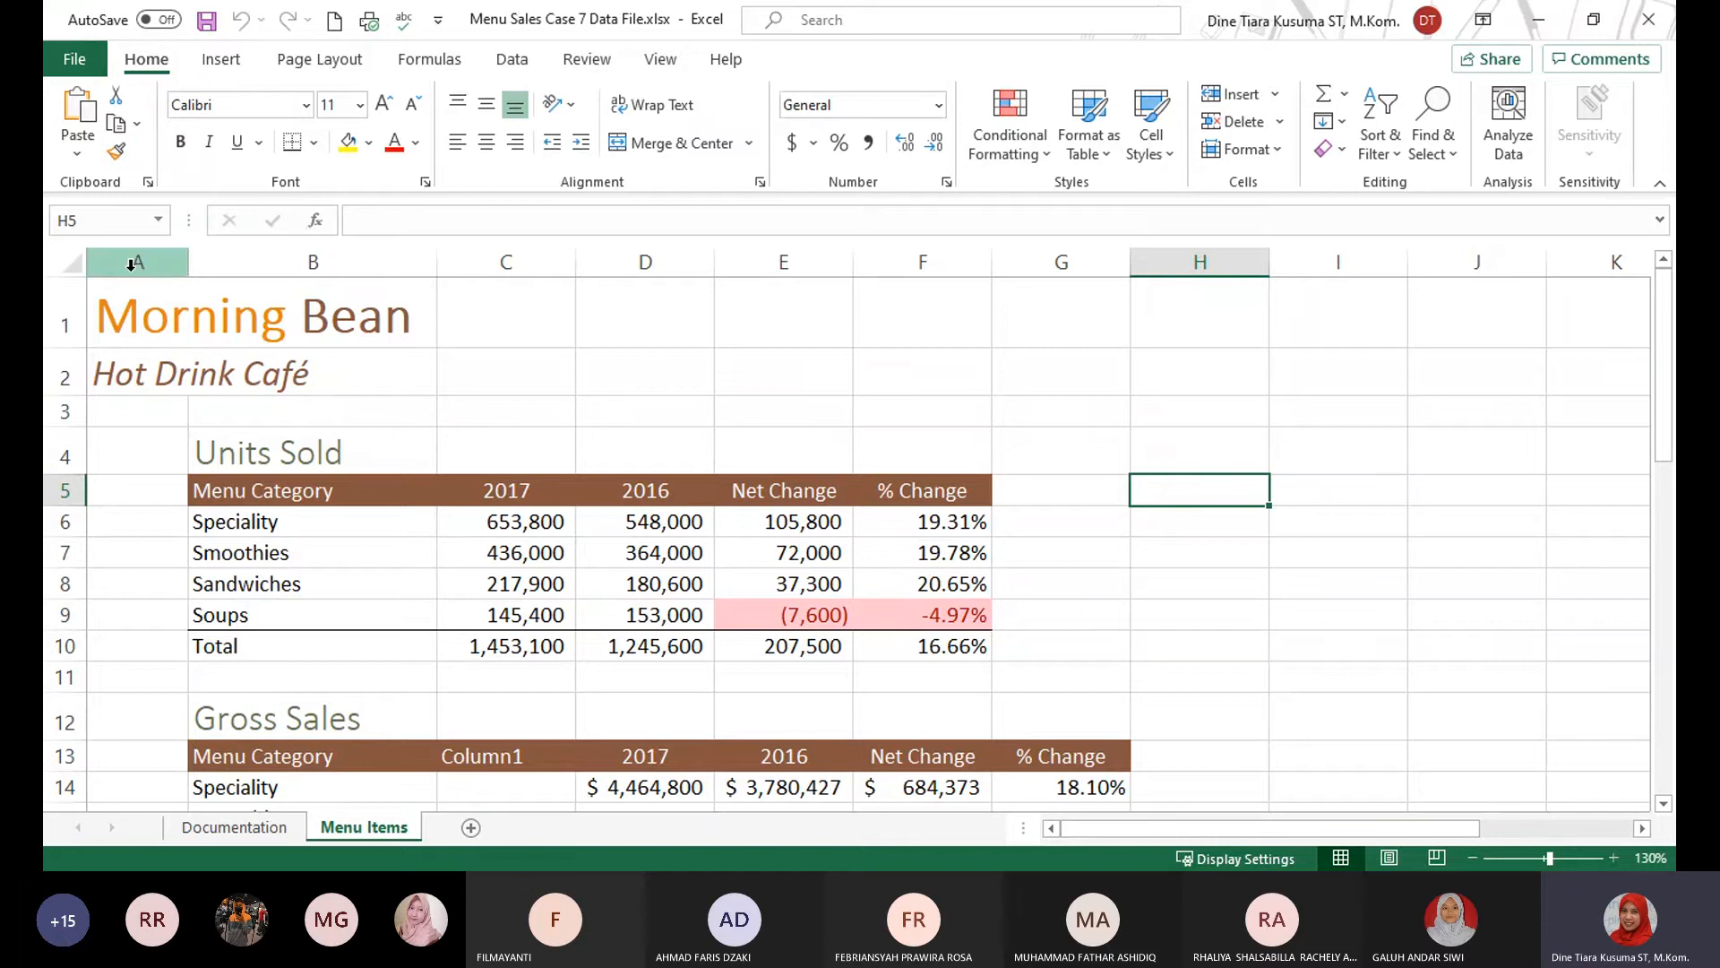
left_click(66, 322)
scroll(122, 506, "down", 4)
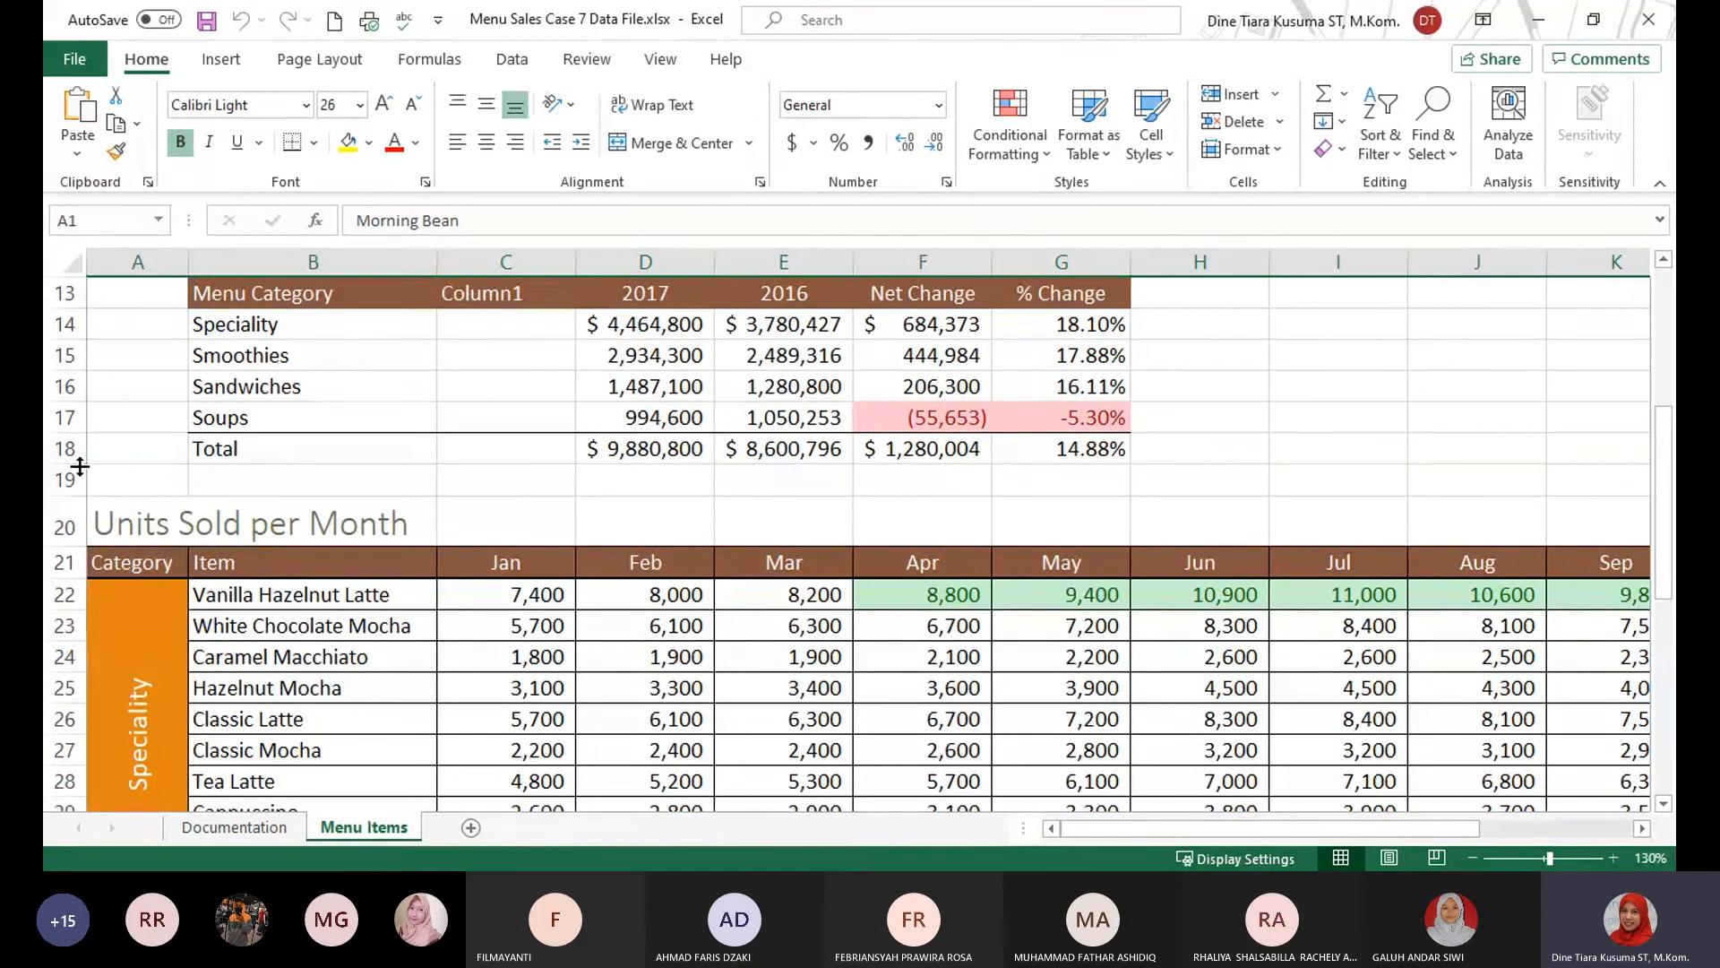
scroll(80, 466, "up", 1)
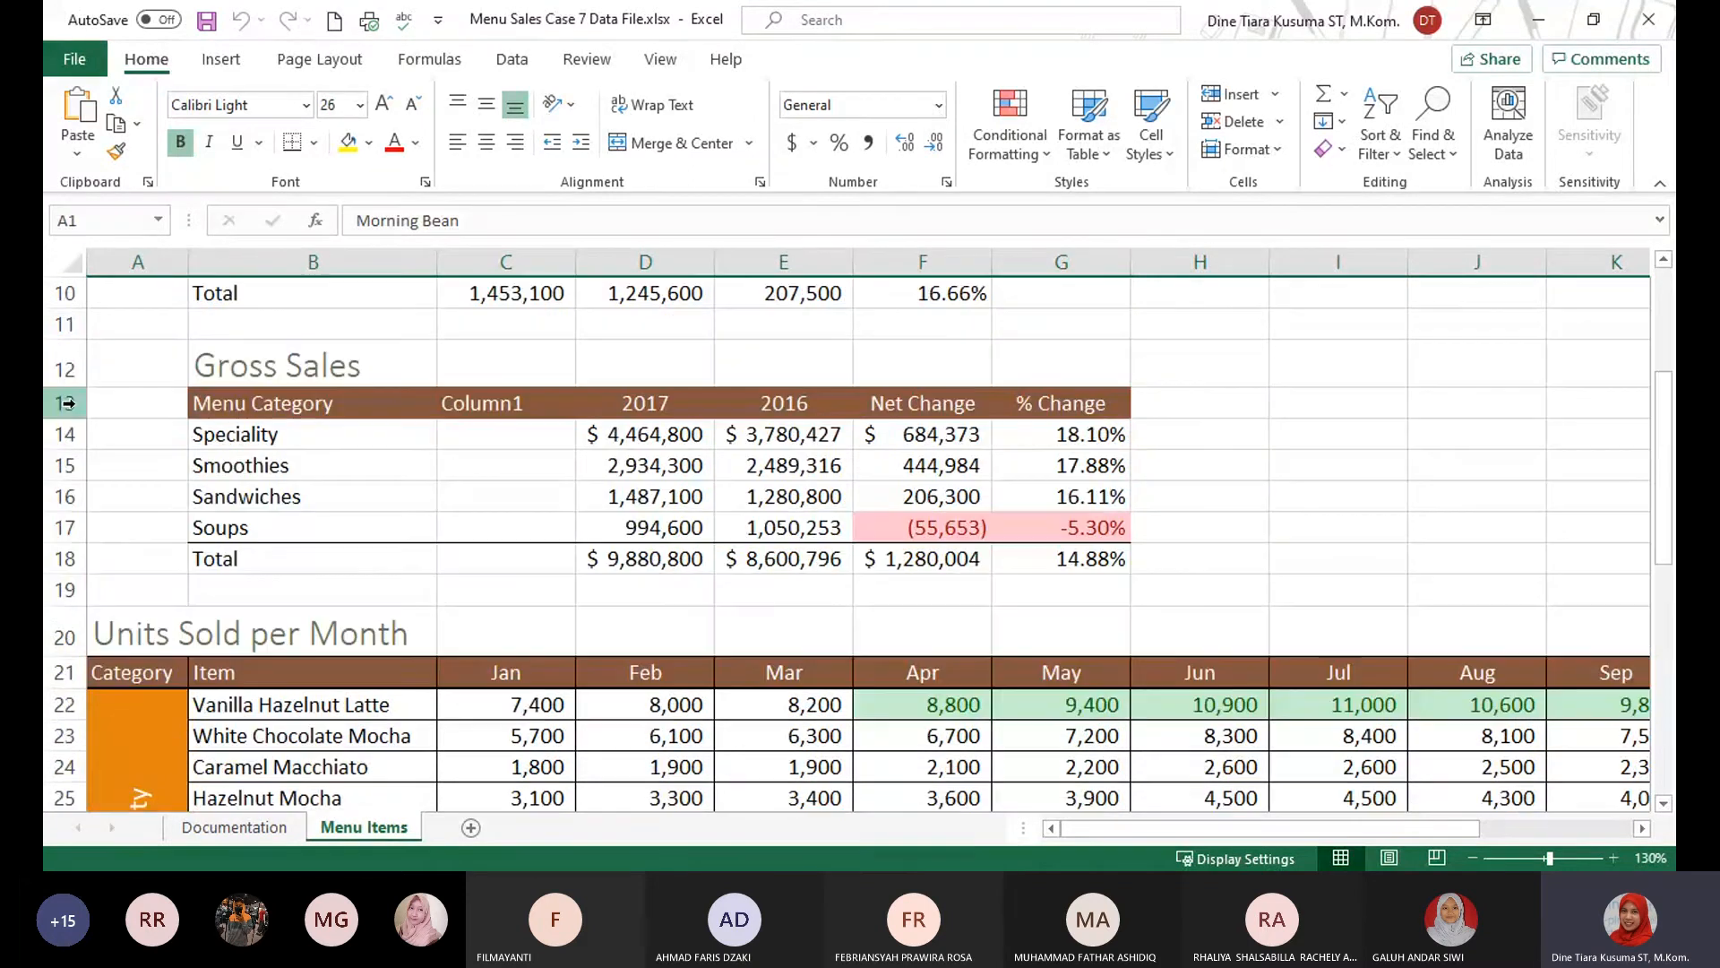
left_click(67, 403)
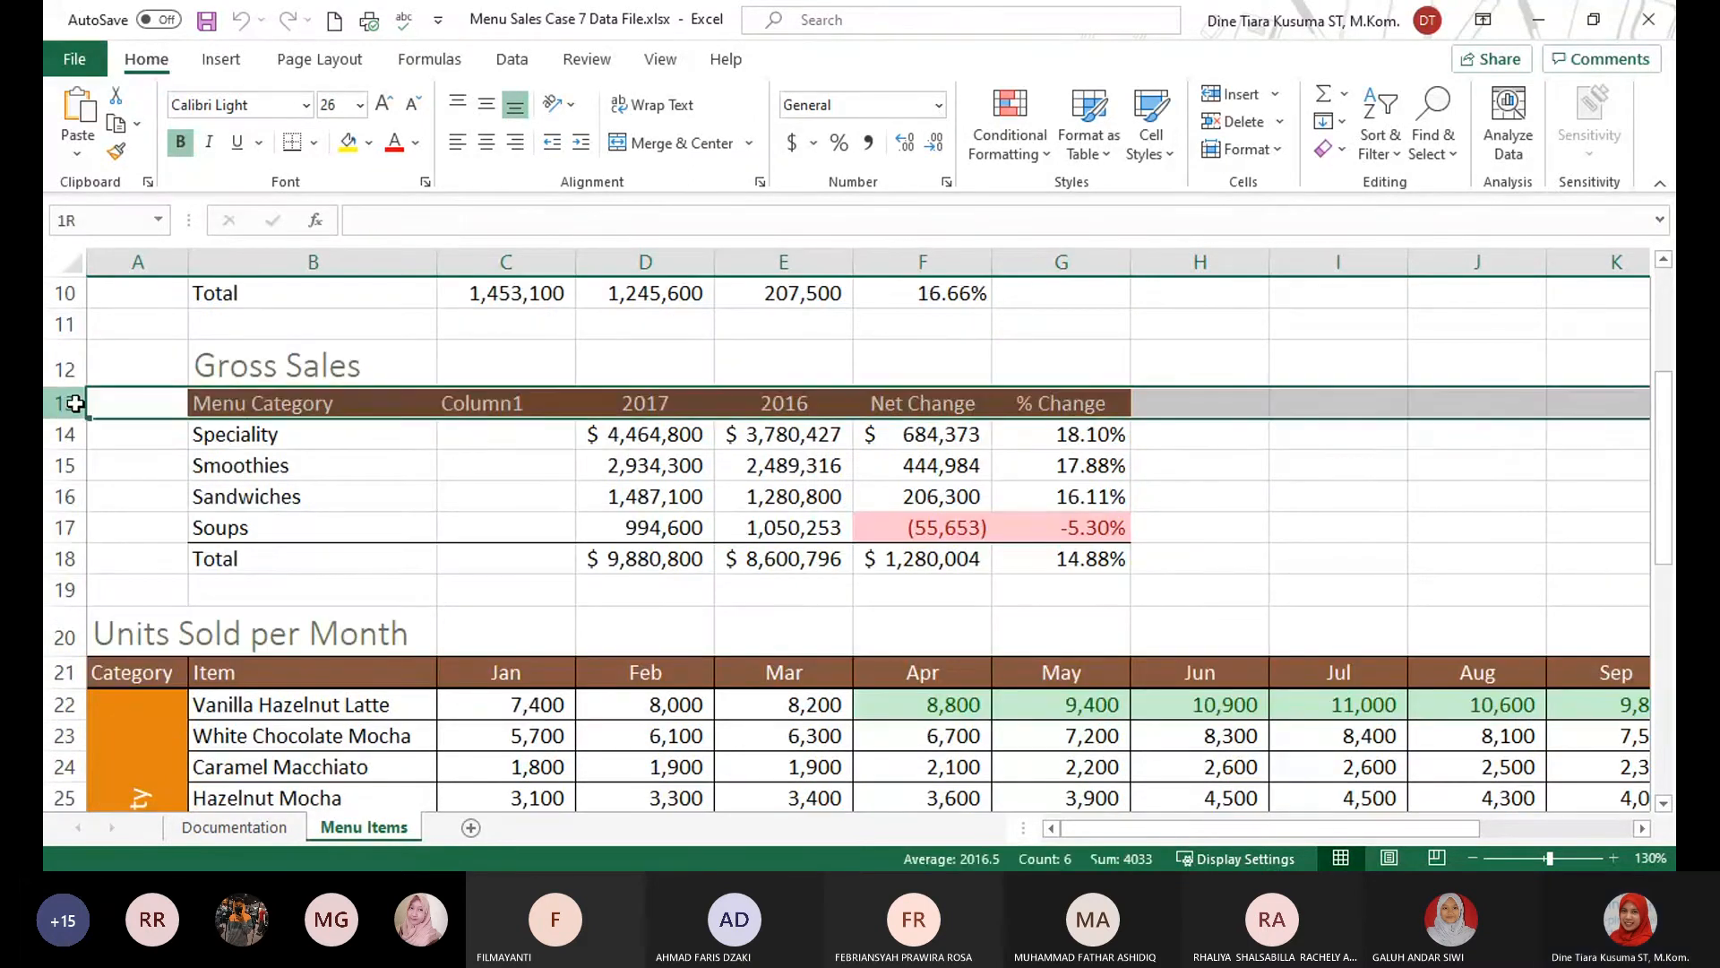
left_click_drag(76, 403, 98, 551)
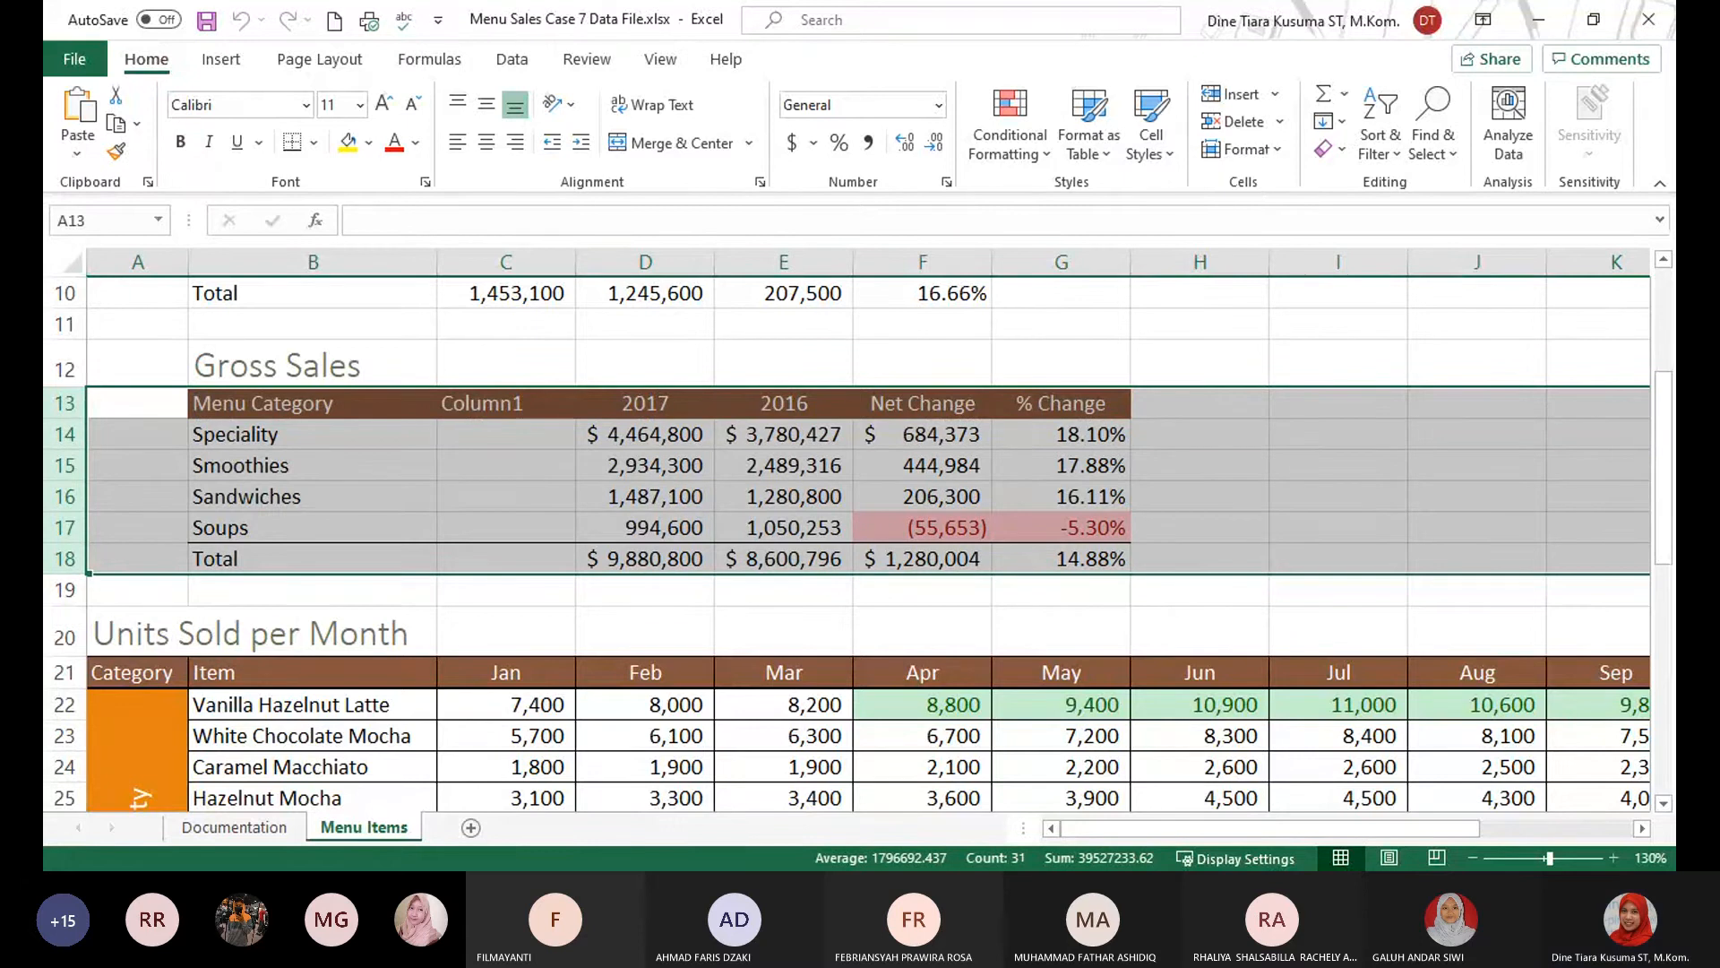
key("alt+Tab")
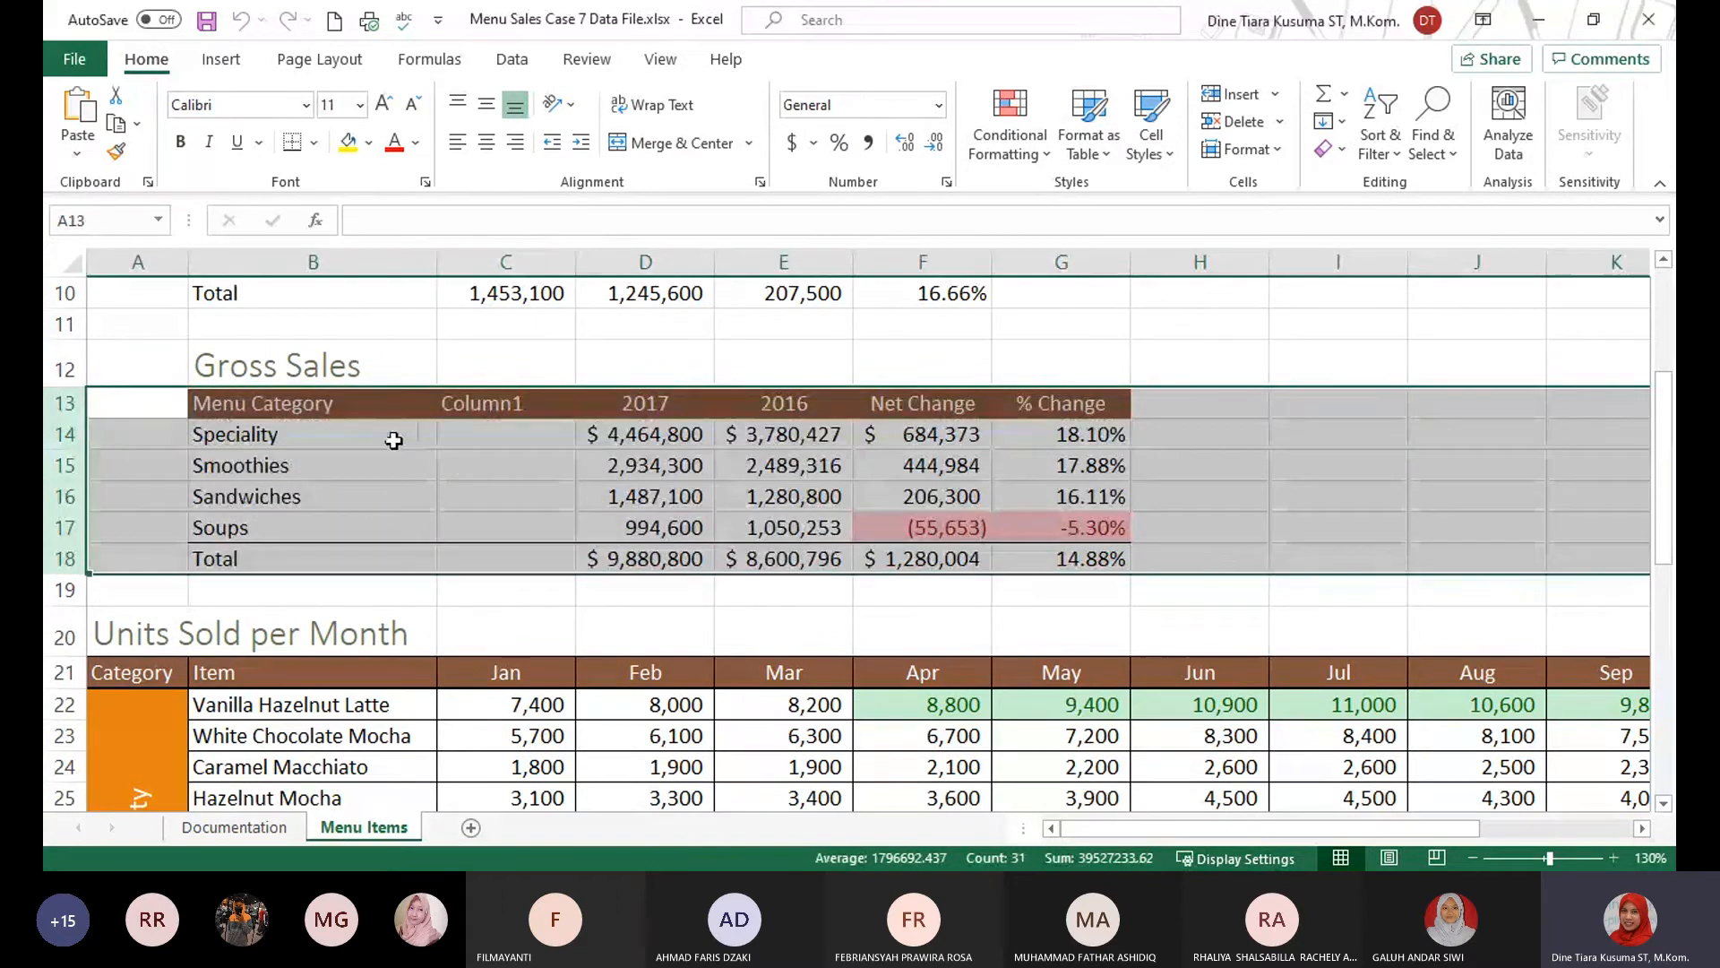
Merge cells B13:C18 of the Gross Sales table across each row, keeping only the column B values.
left_click(307, 448)
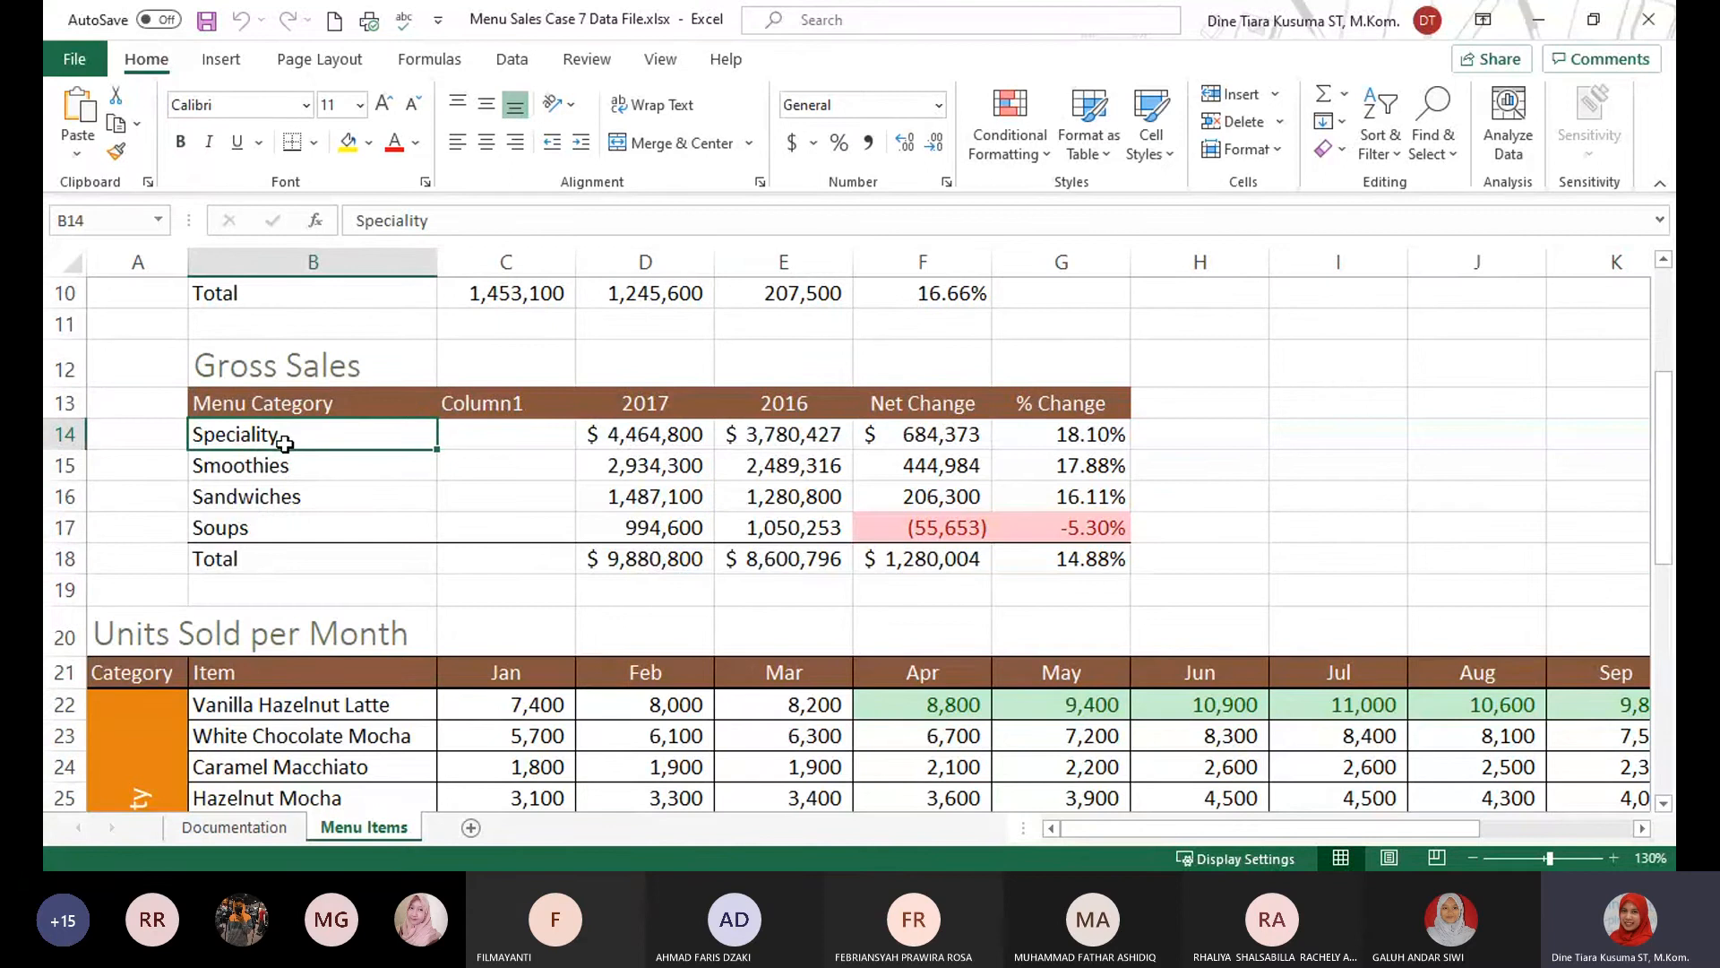
left_click_drag(296, 403, 299, 545)
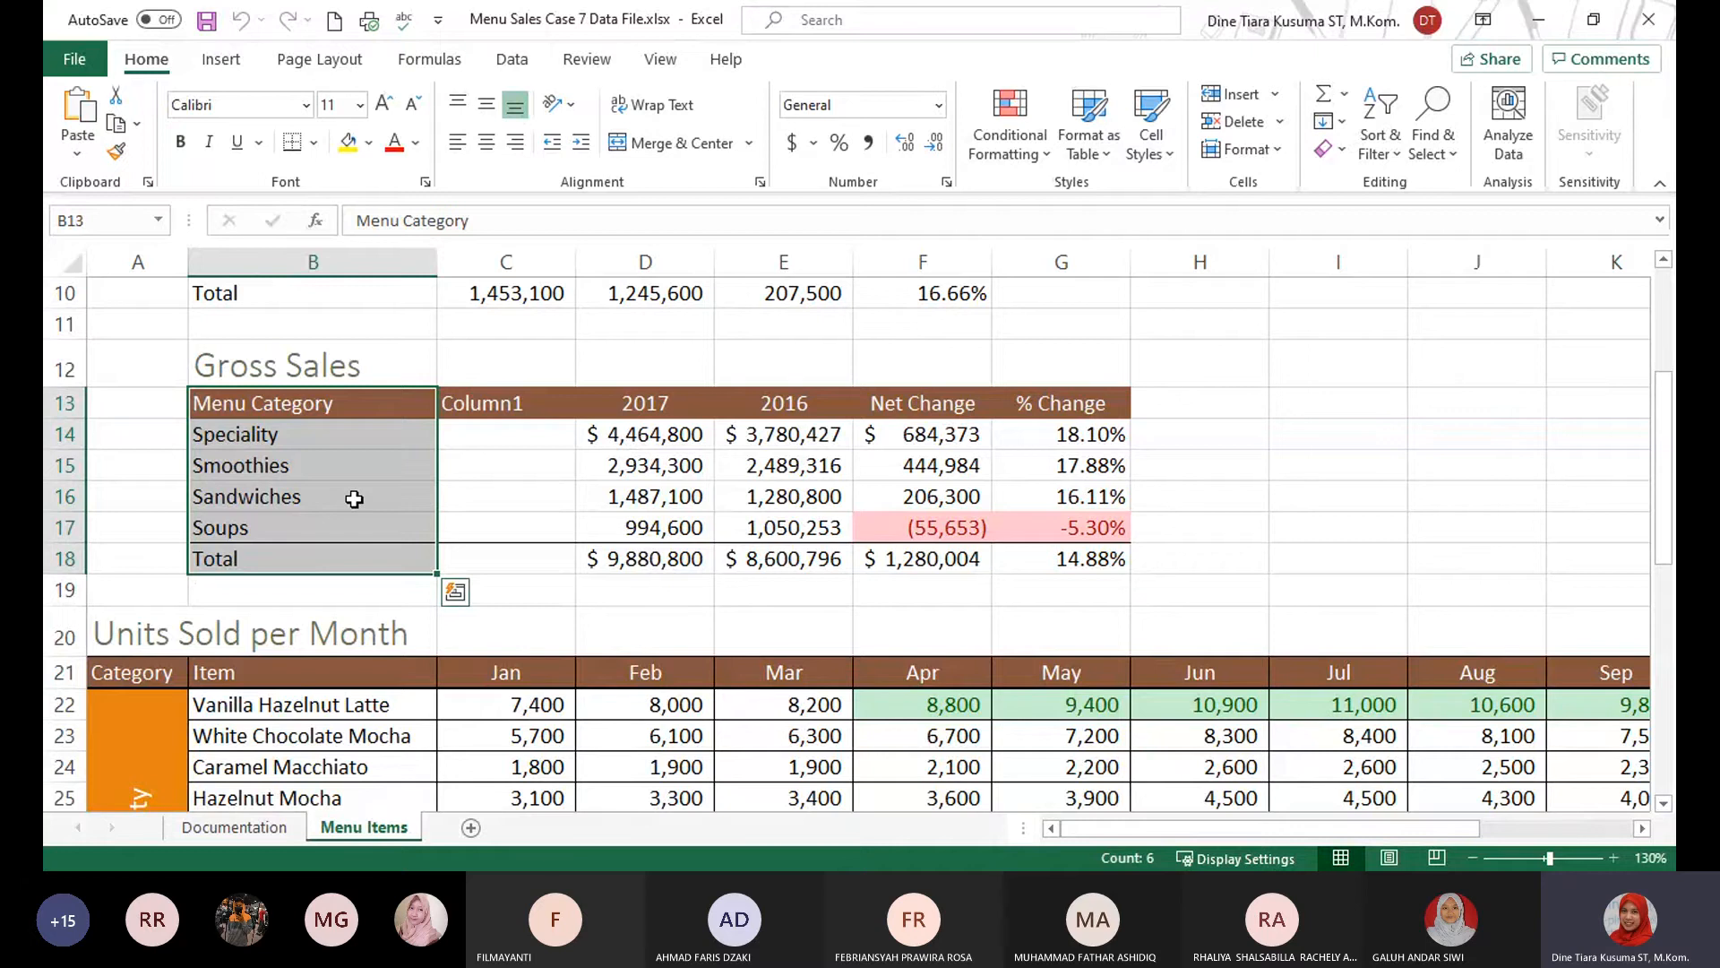
key("shift+Right")
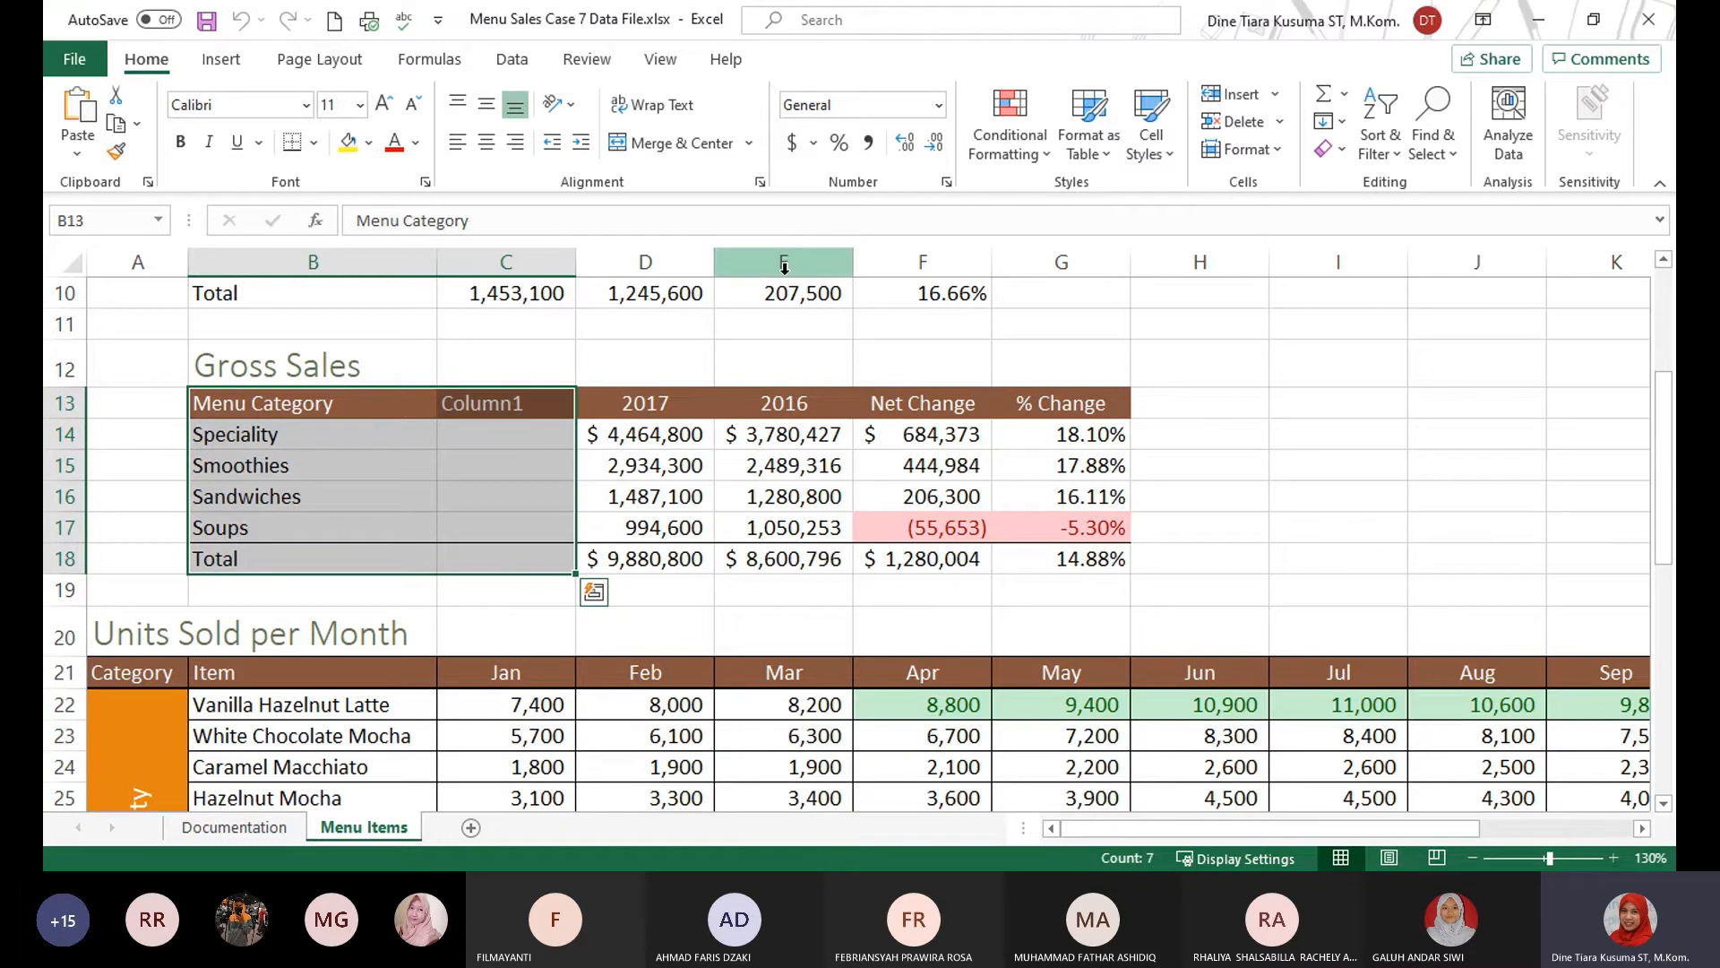
left_click(750, 144)
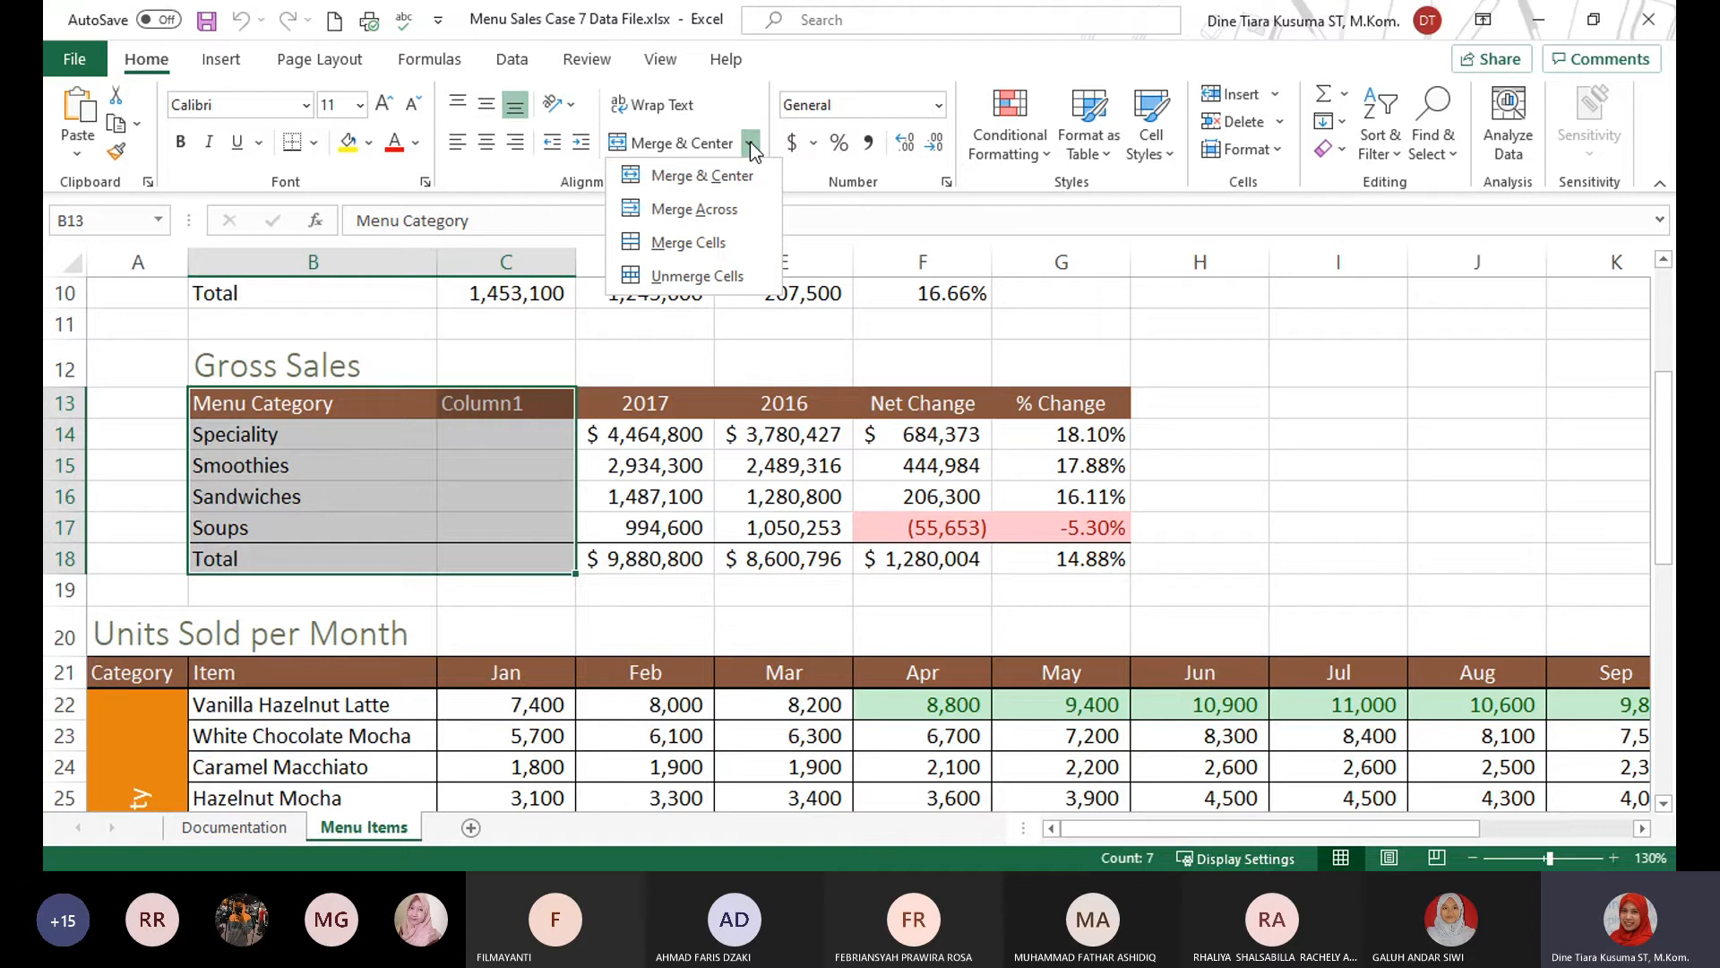
left_click(730, 209)
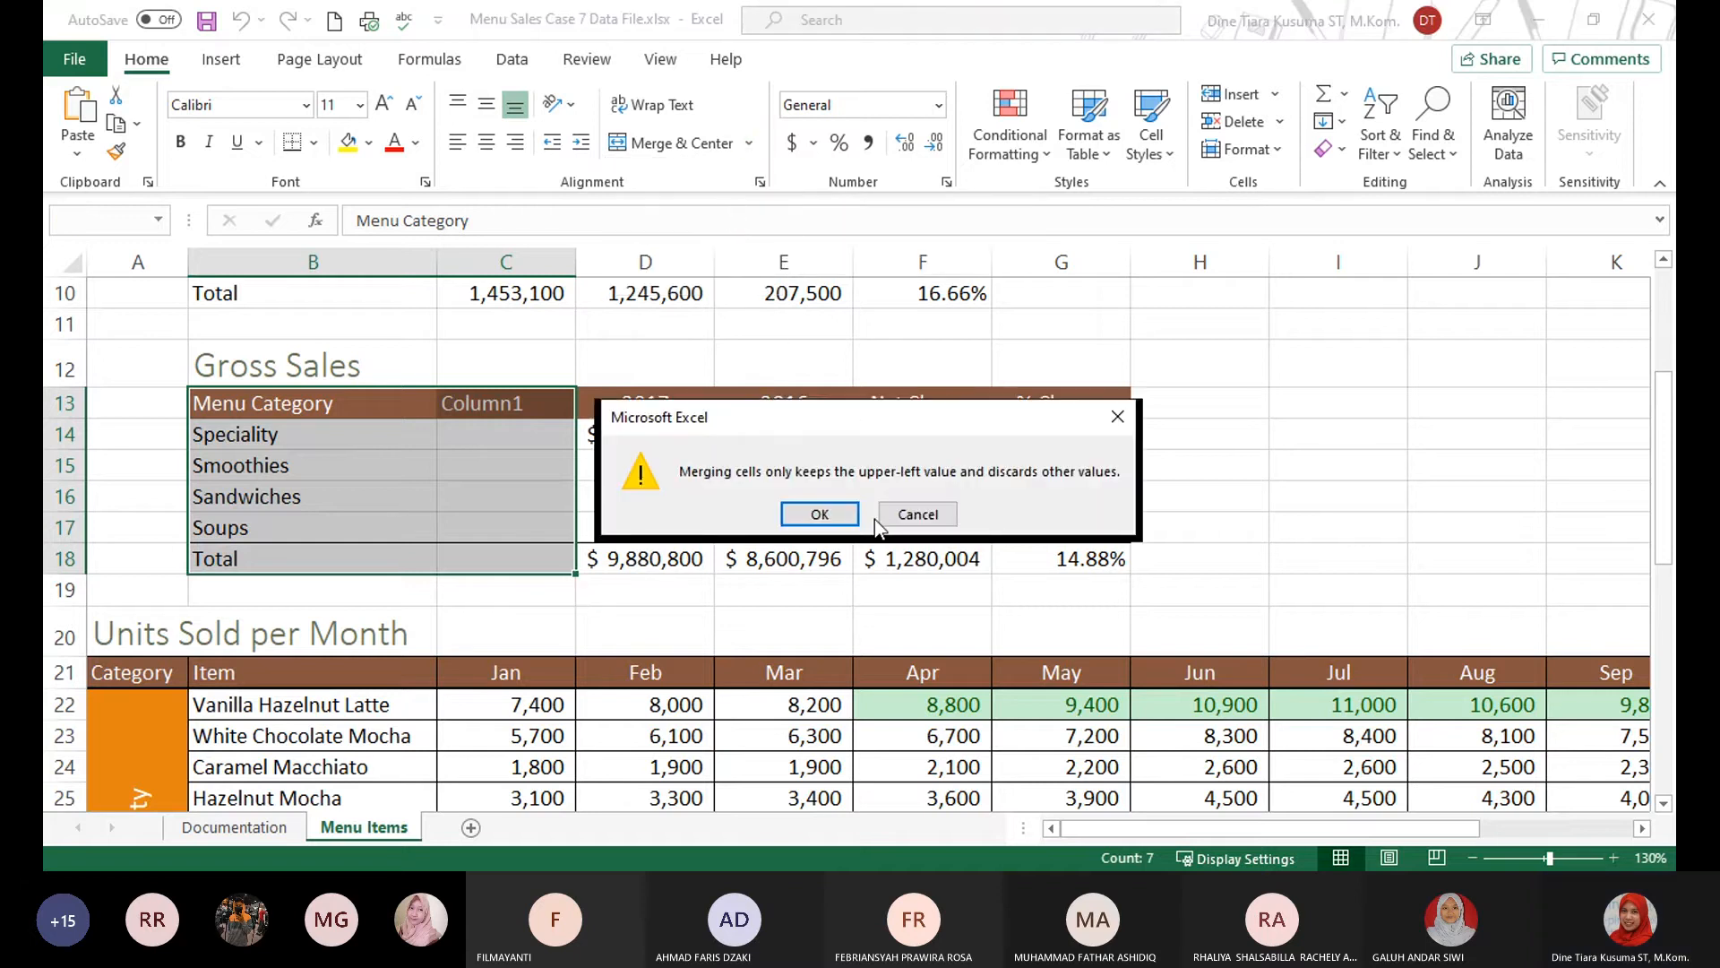
left_click(818, 513)
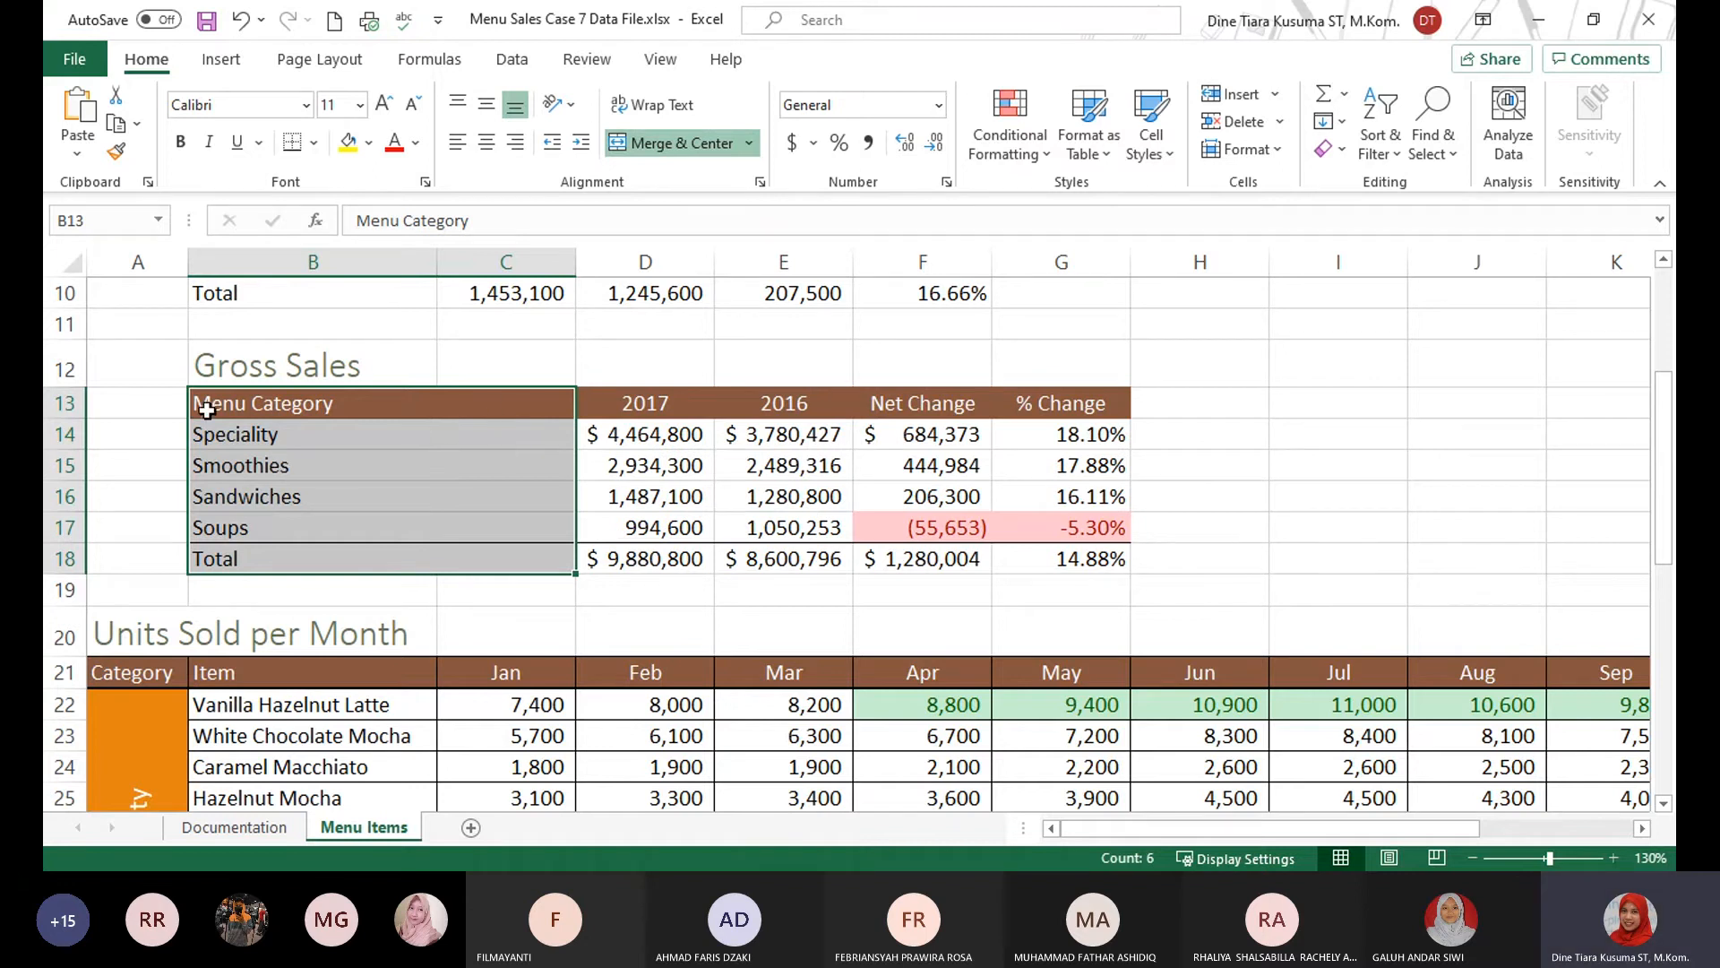
left_click(407, 441)
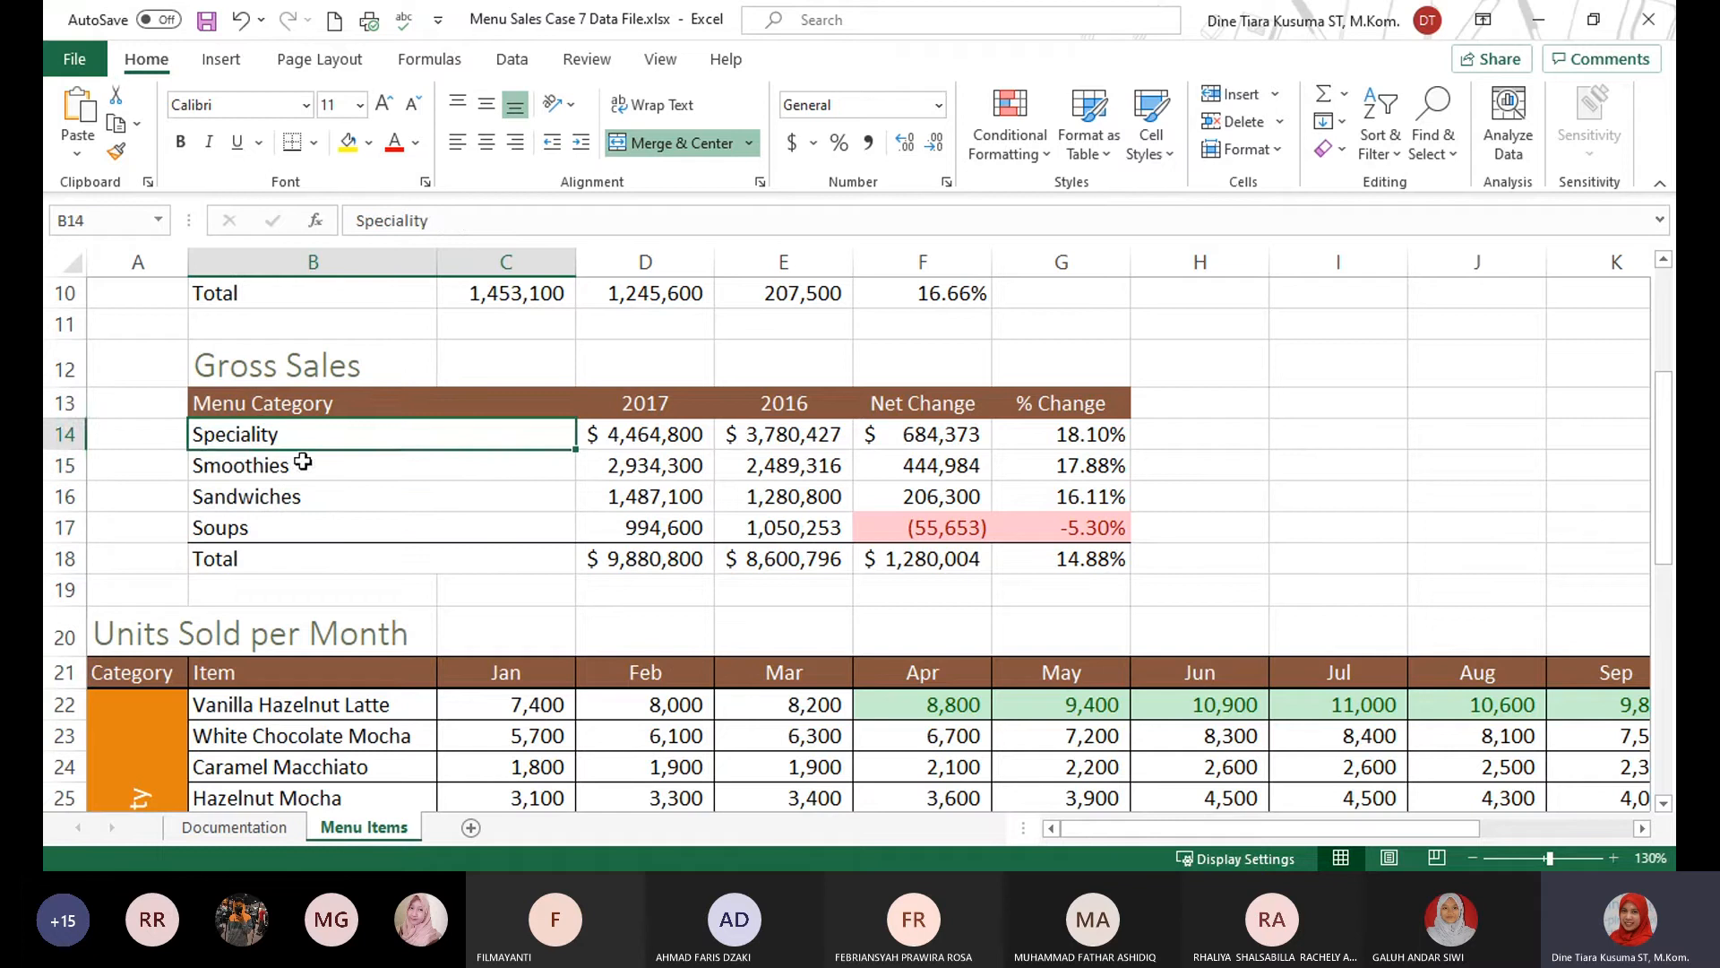
left_click(303, 461)
left_click(330, 526)
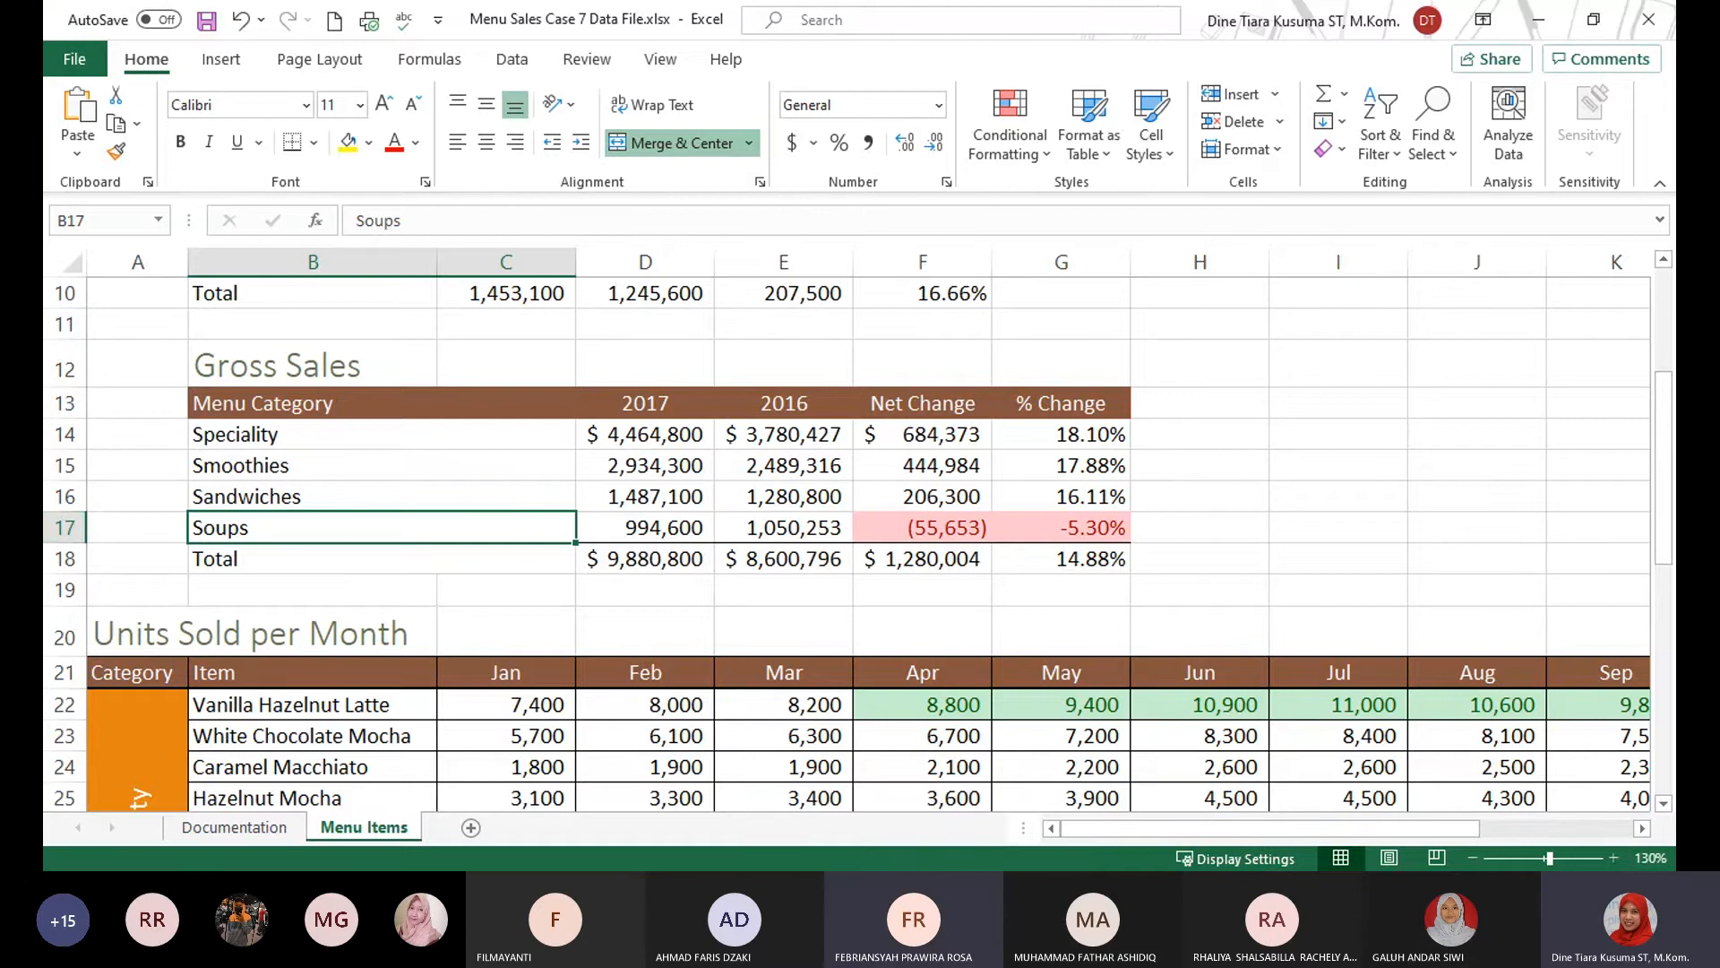
Try a new shared row height for rows 1 and 2 of the Menu Items sheet, and undo it.
key("alt+Tab")
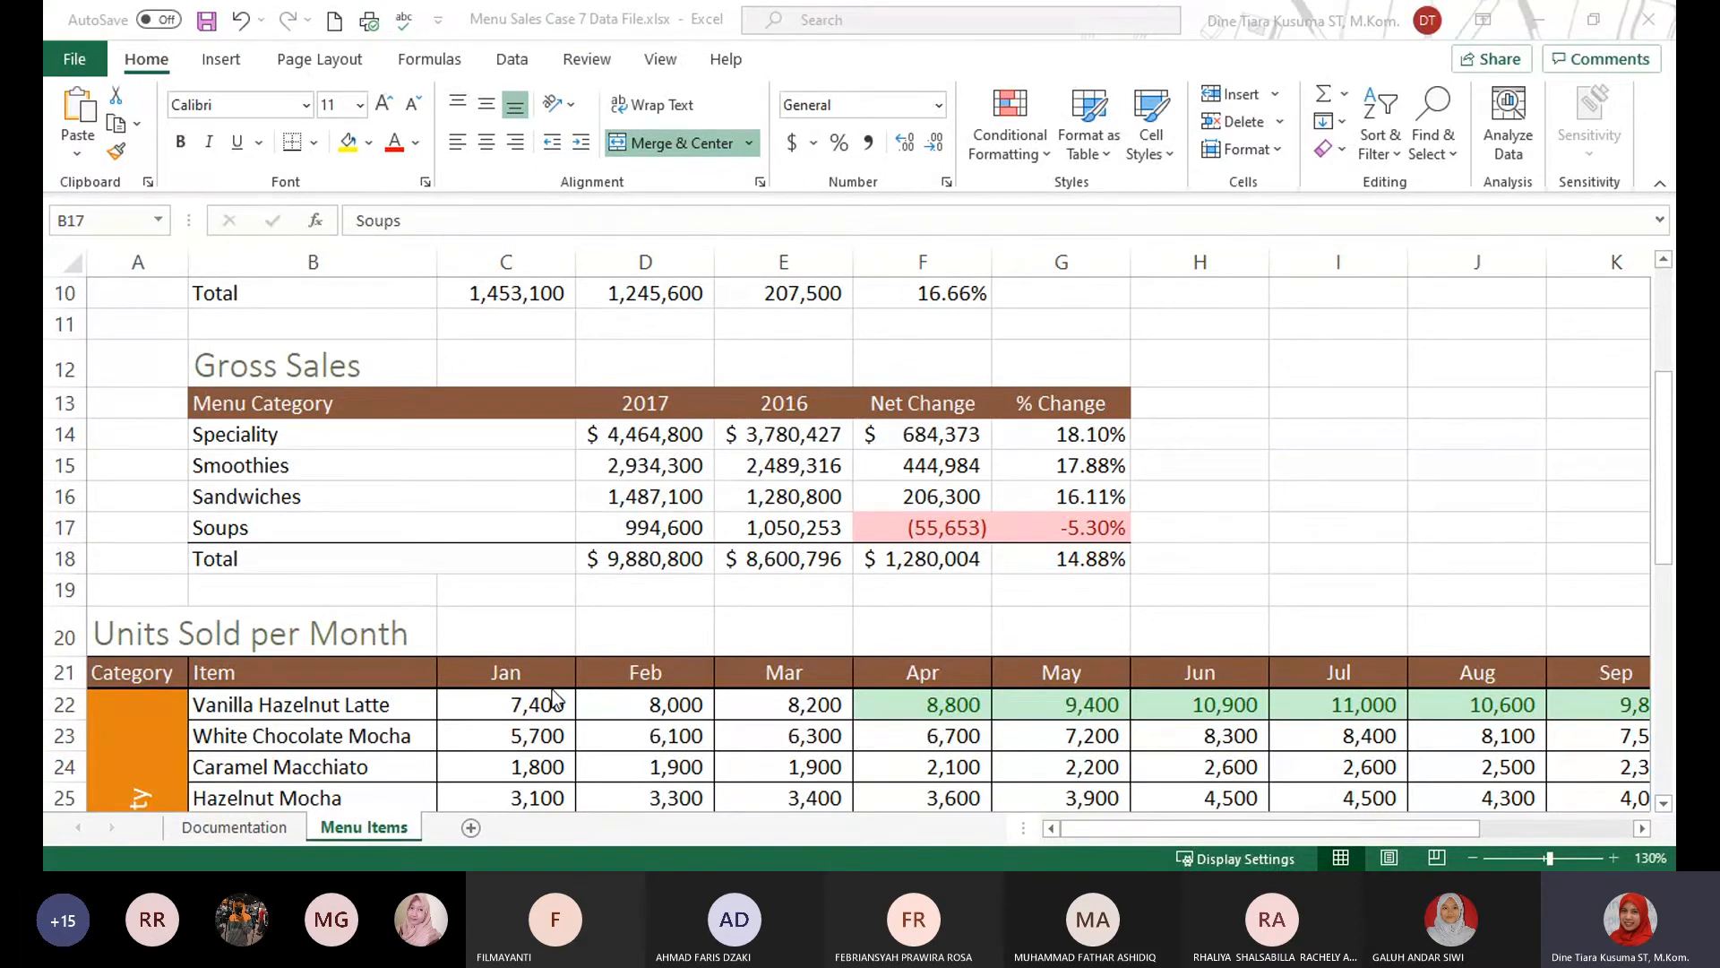
left_click(477, 669)
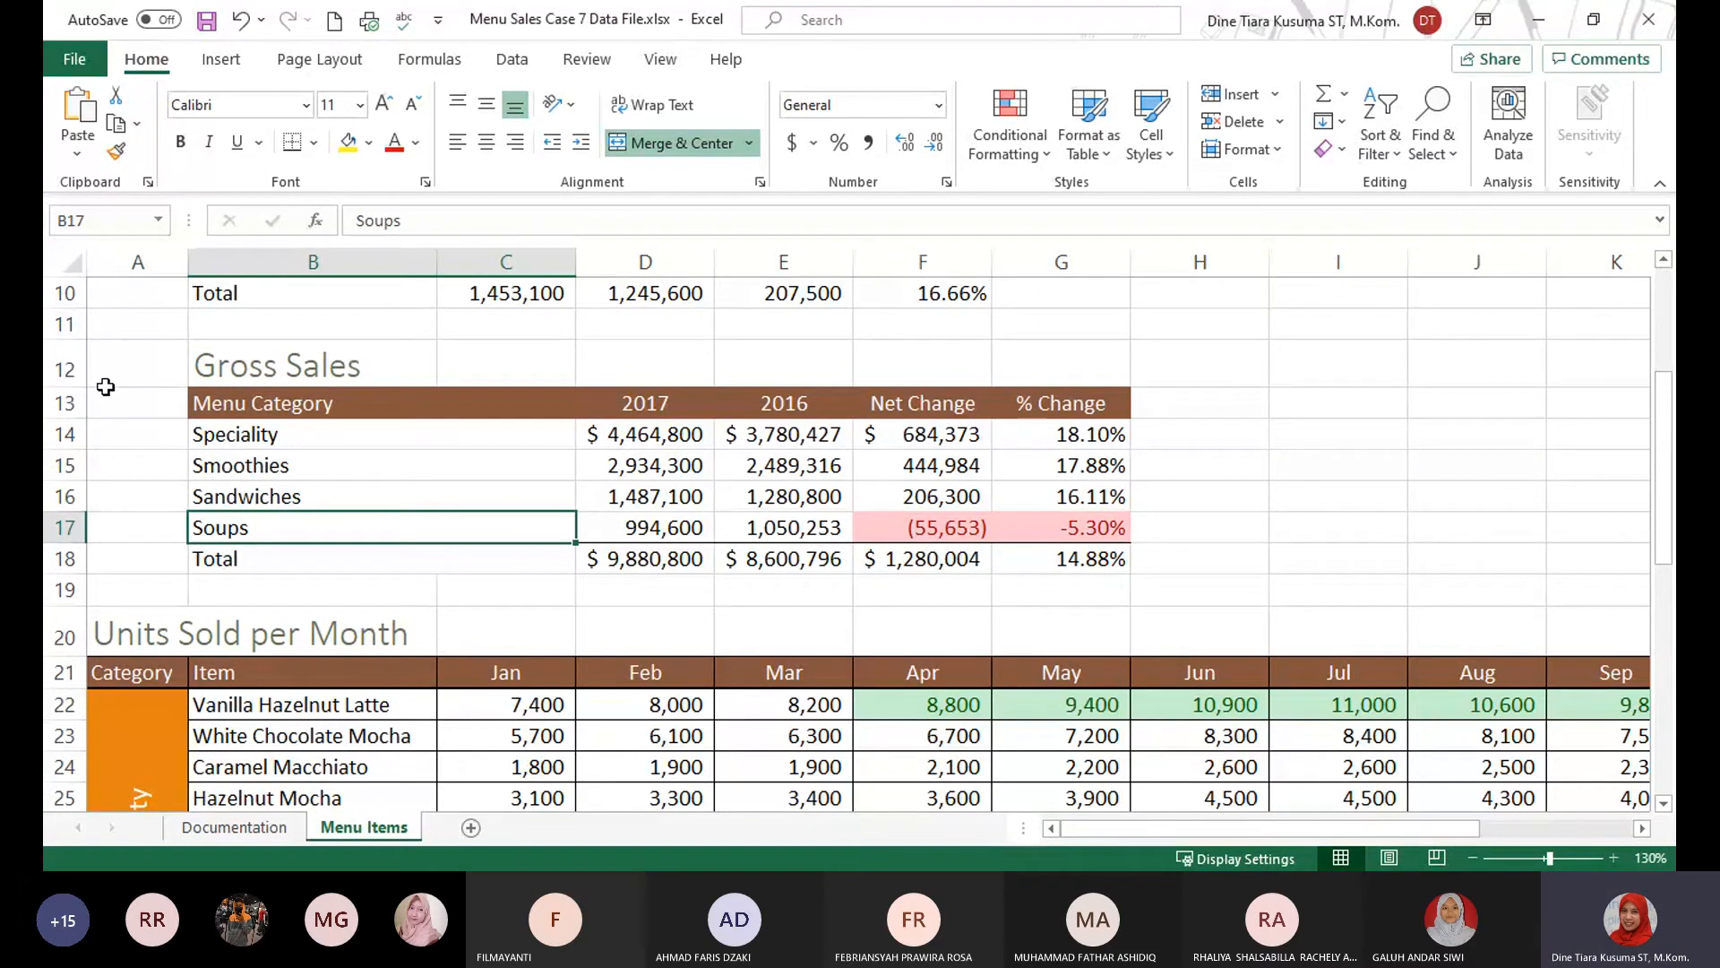
scroll(104, 385, "up", 3)
left_click_drag(58, 324, 55, 376)
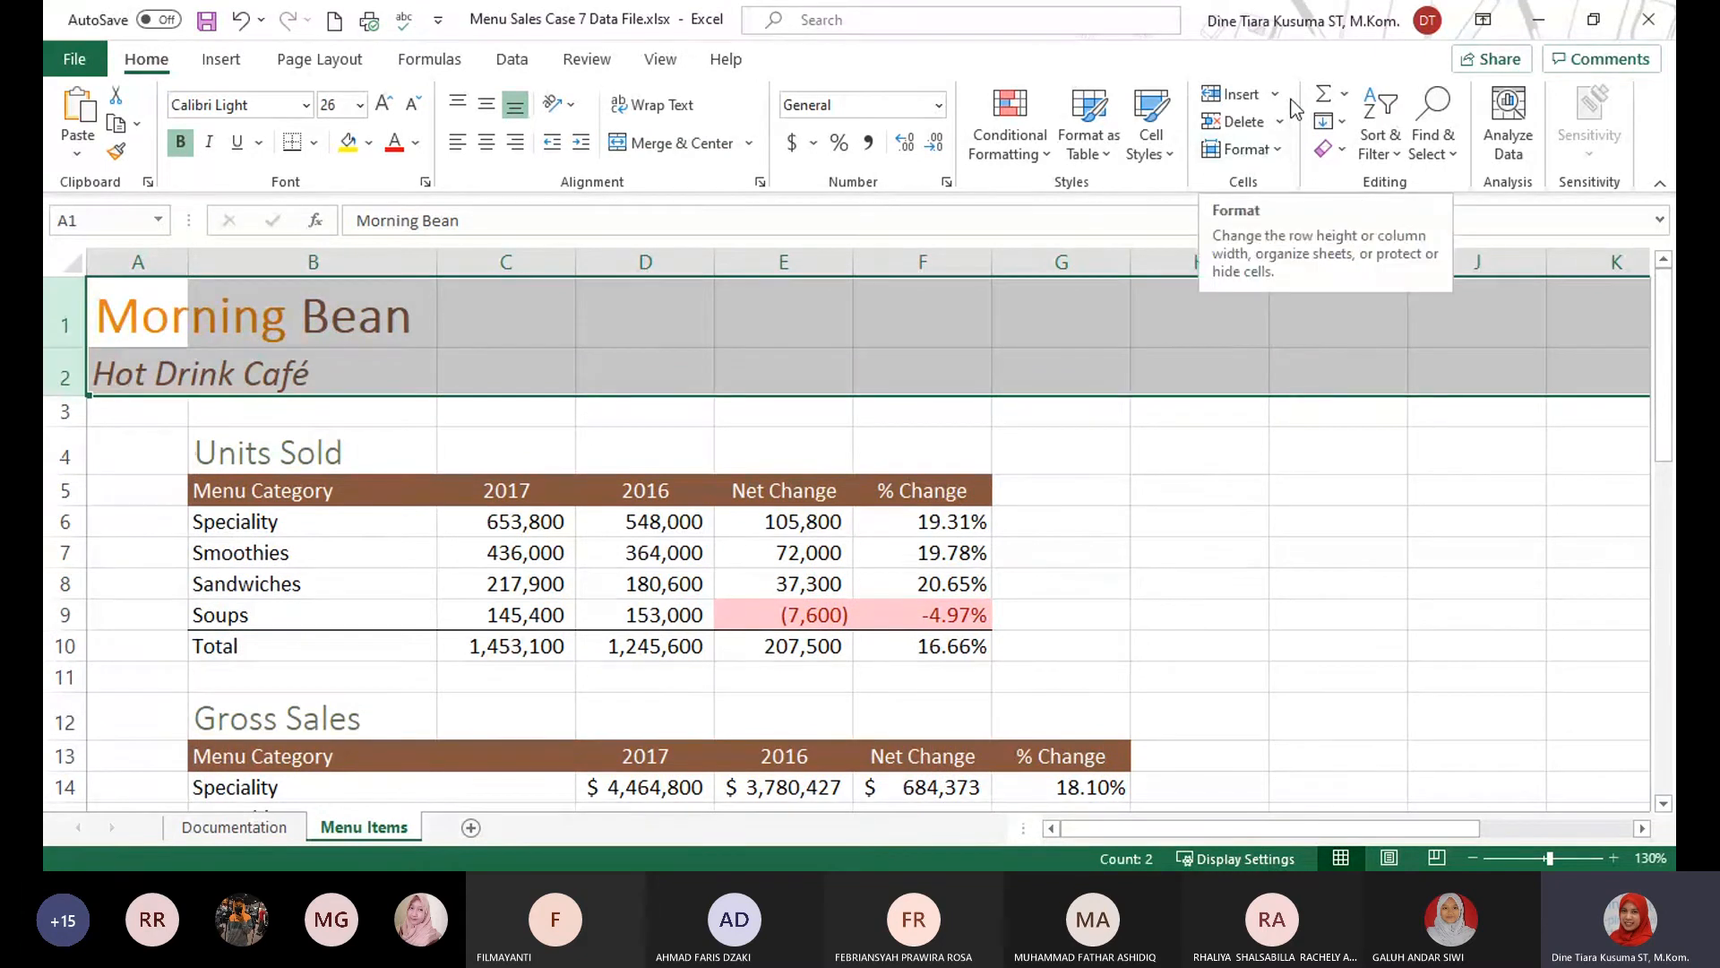
left_click(1278, 152)
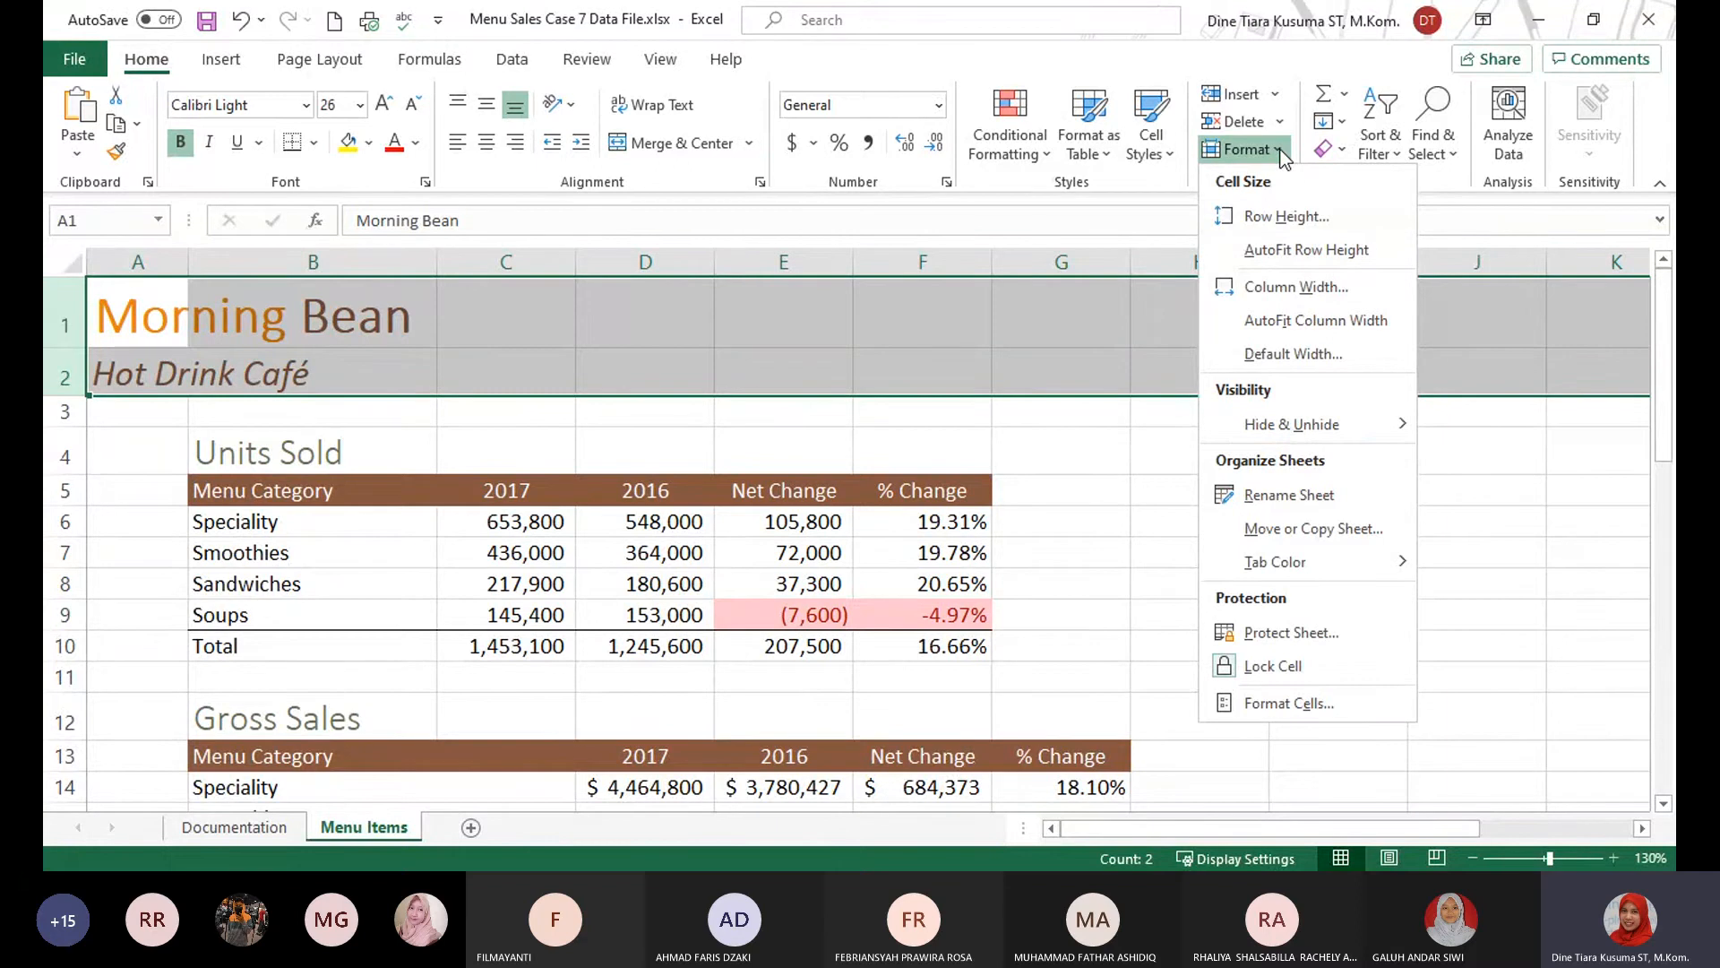
left_click(1332, 218)
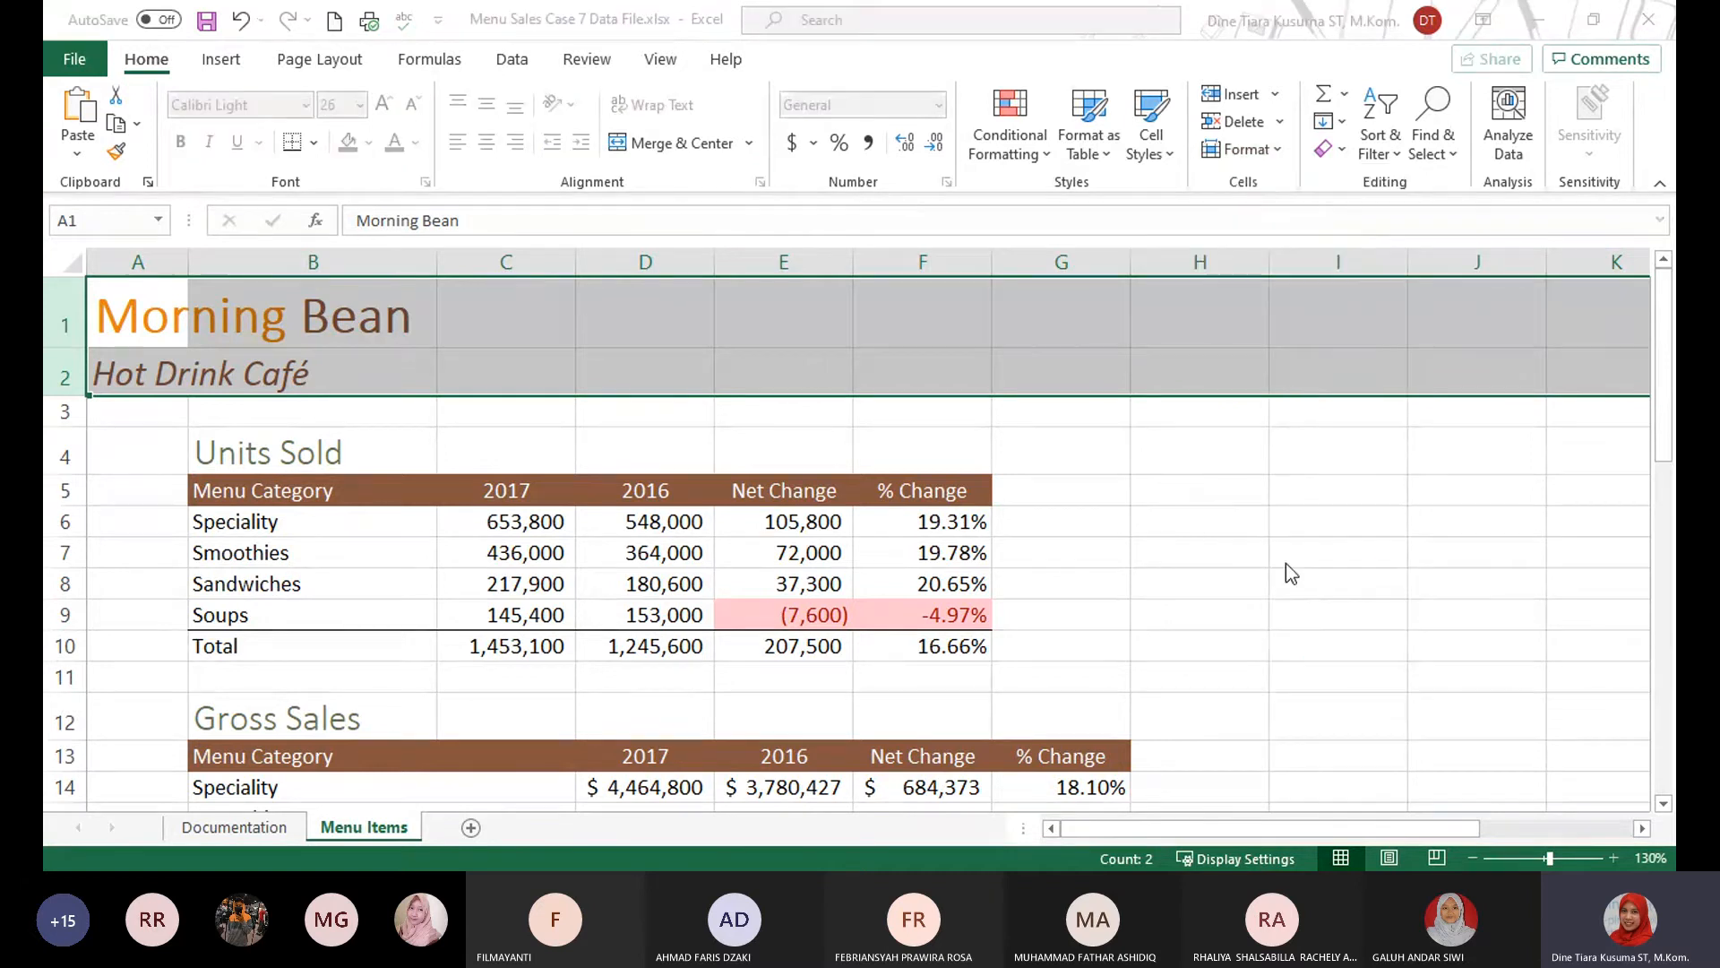
key("Return")
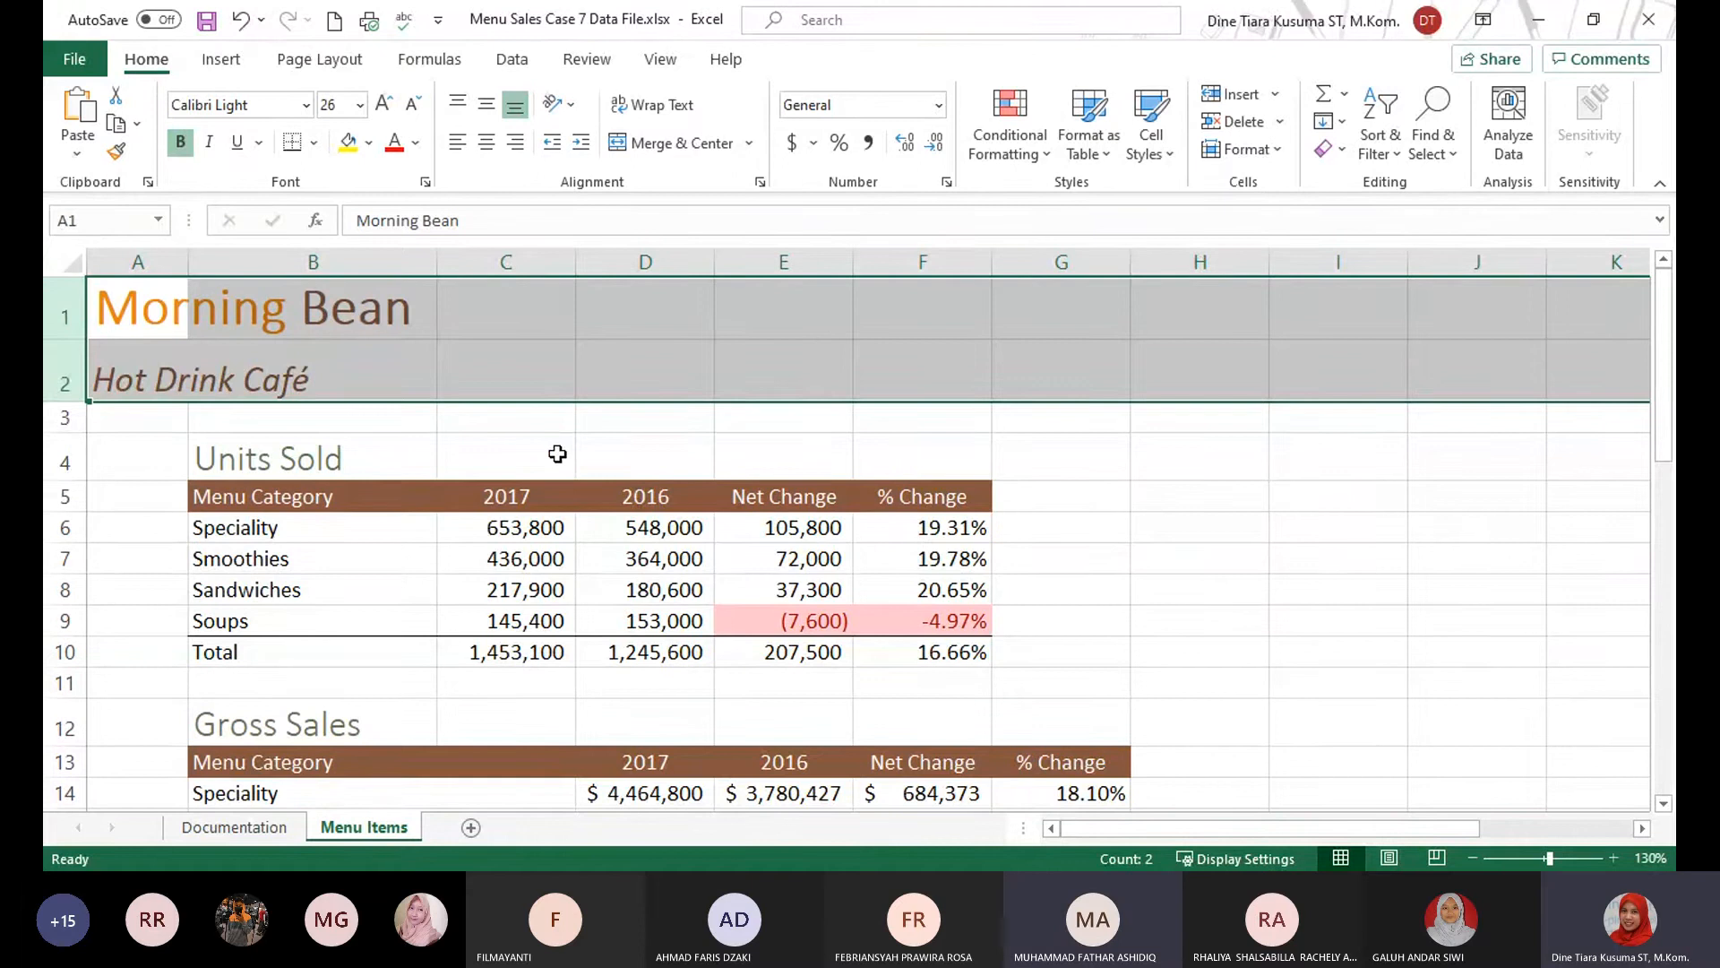
key("ctrl+z")
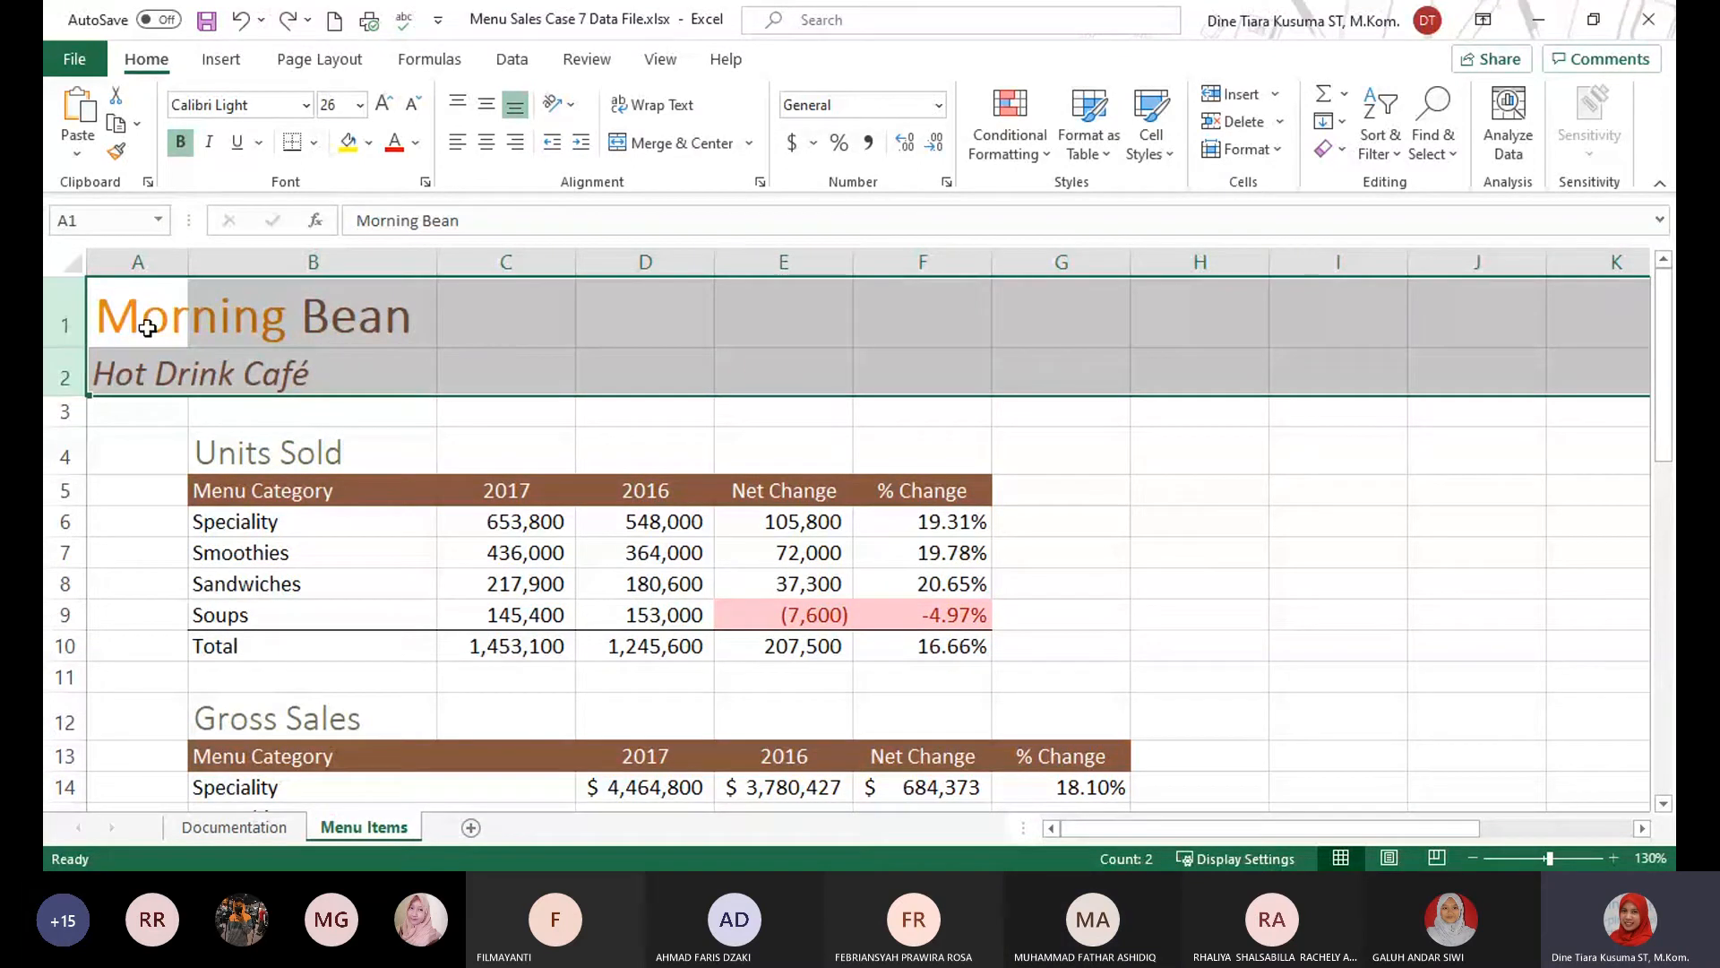
Set the same row height for title rows 1 and 2 on the Menu Items sheet.
left_click(58, 313)
left_click_drag(58, 313, 60, 377)
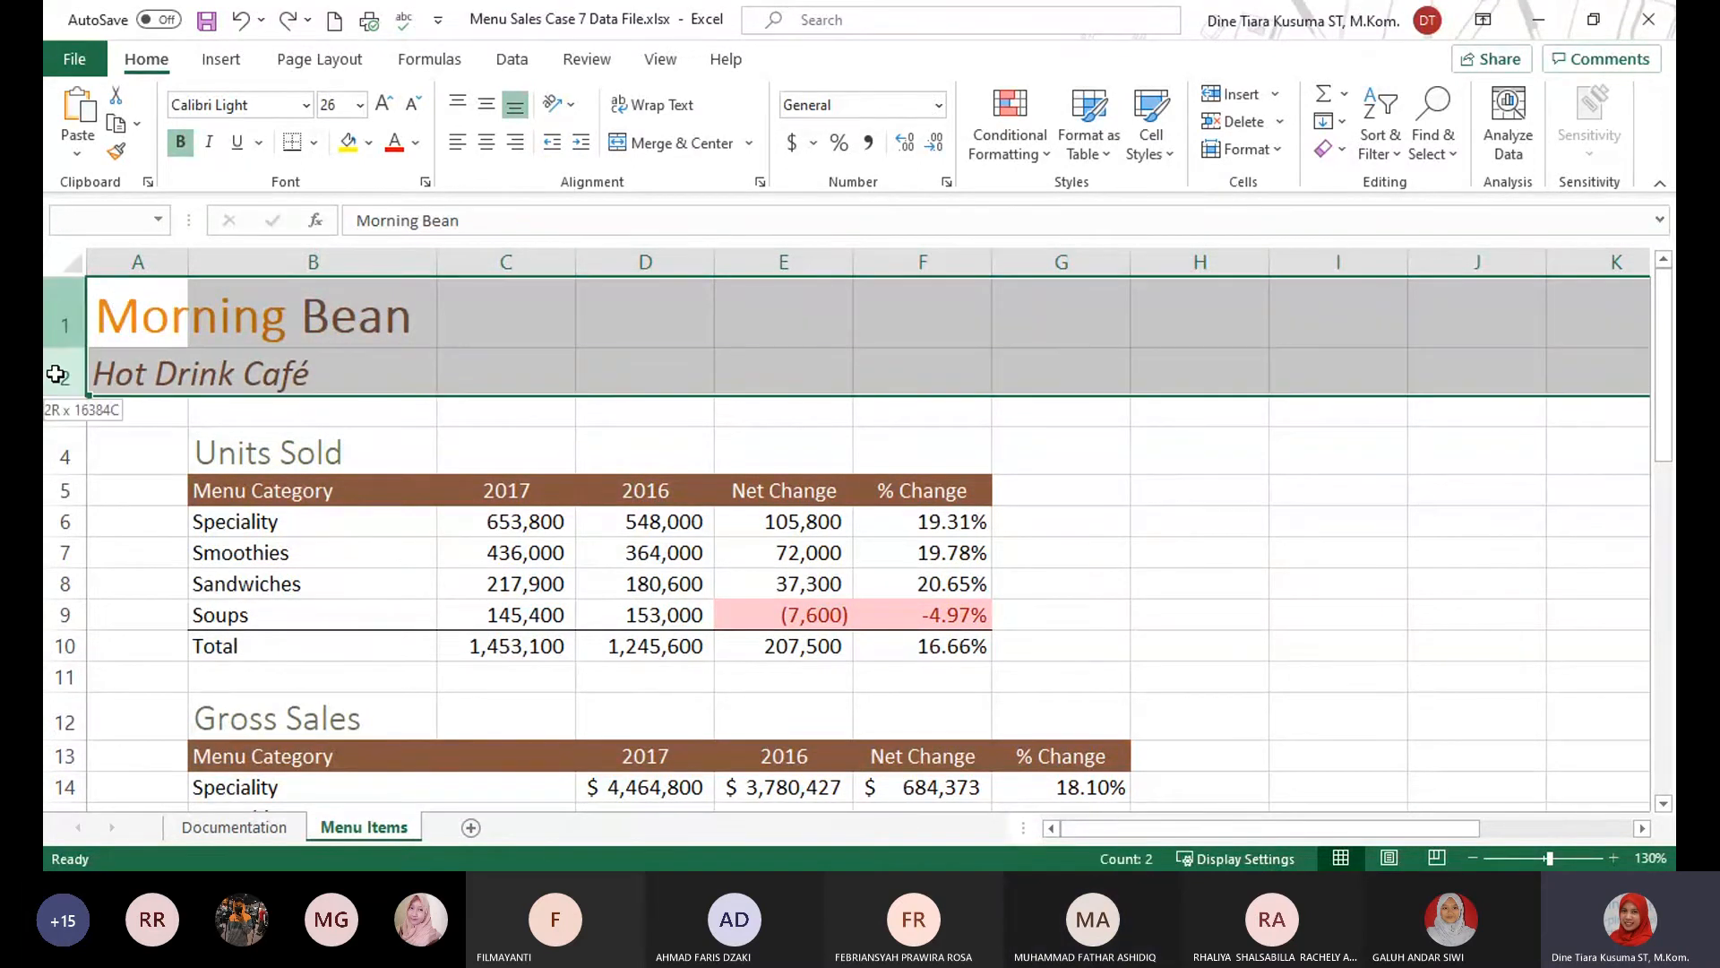
left_click(1276, 152)
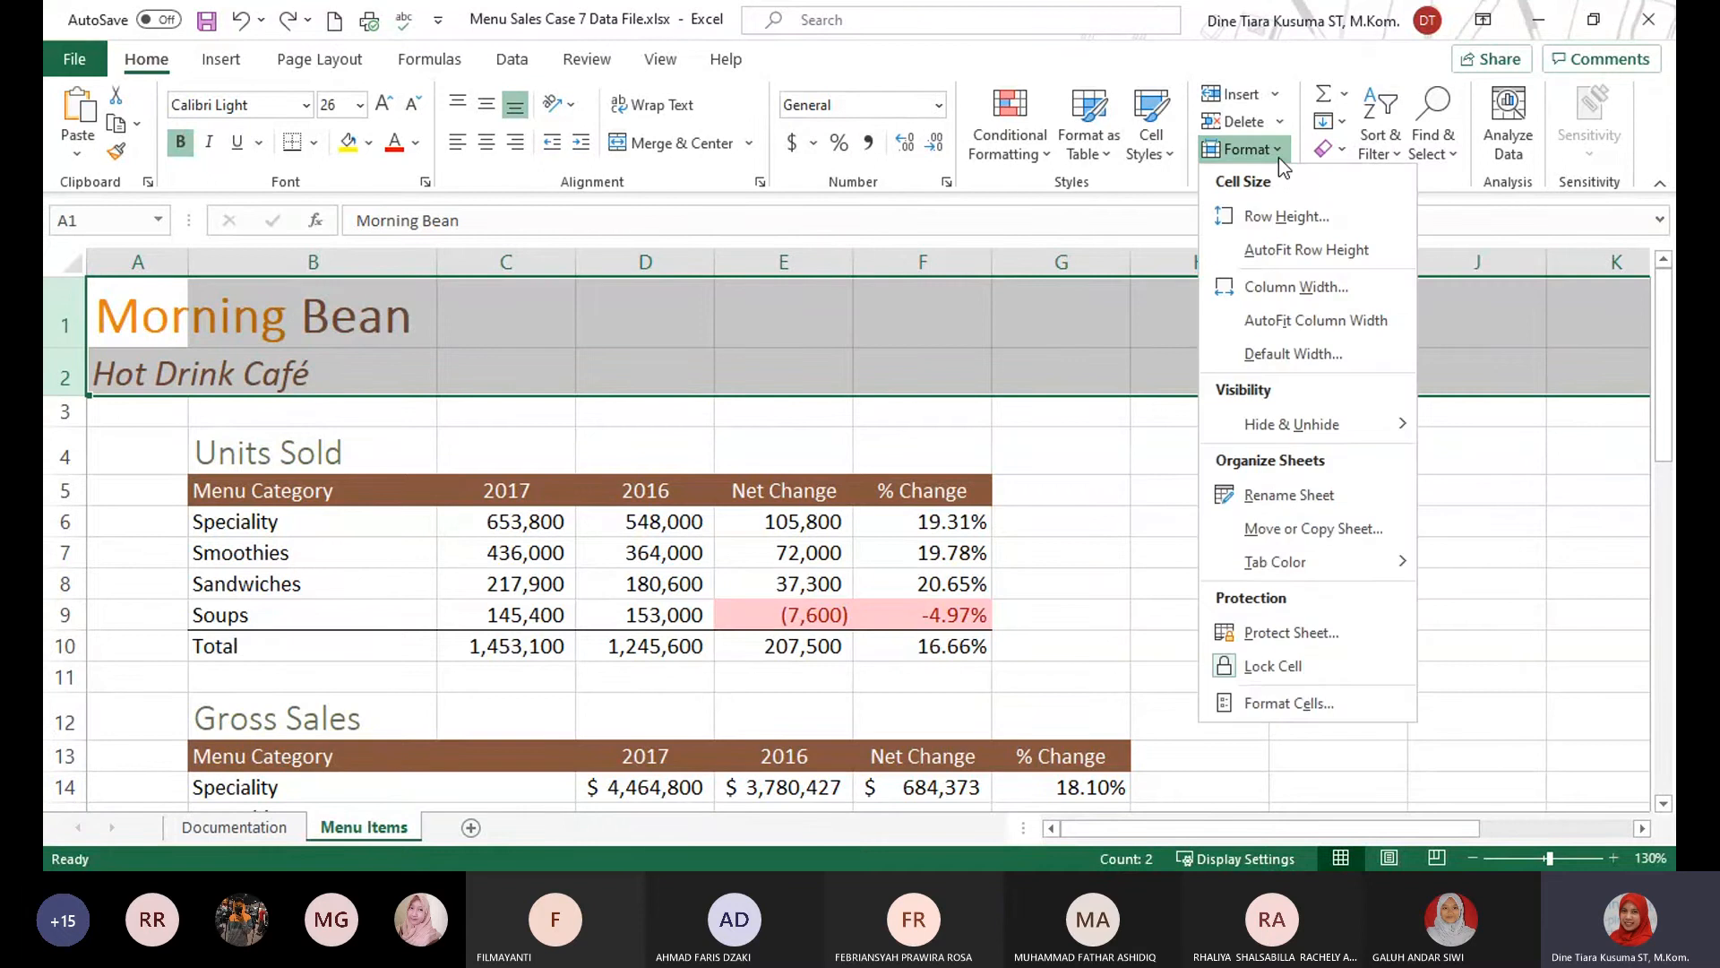
left_click(1310, 220)
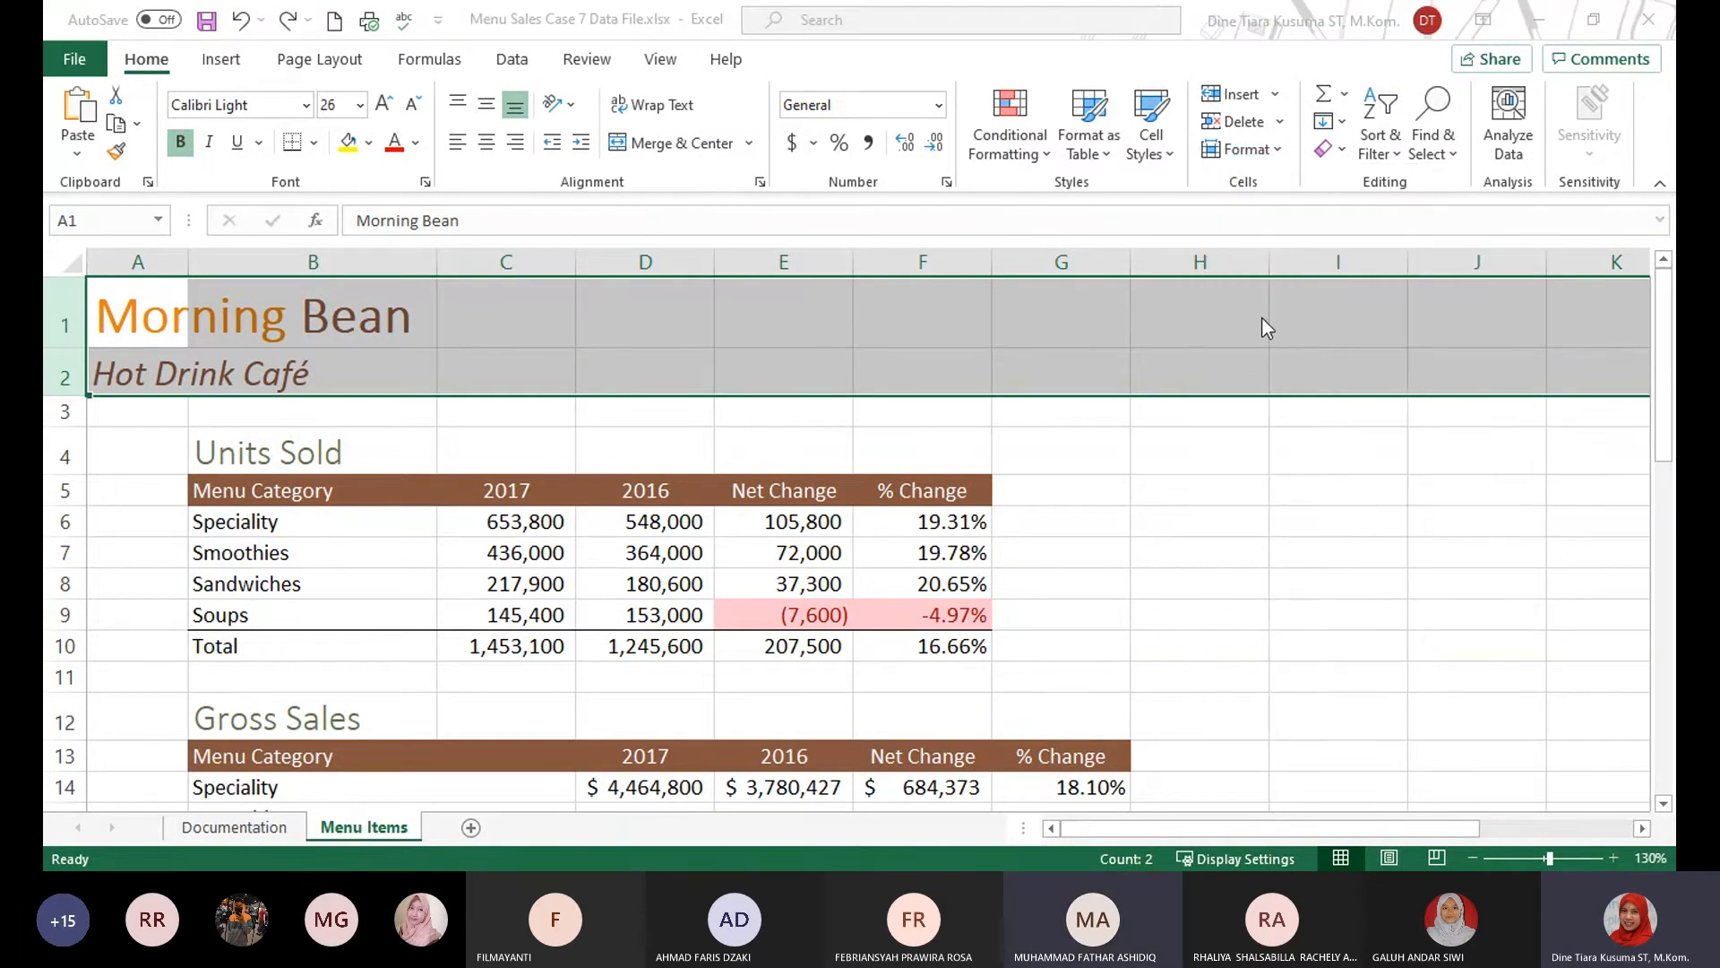
left_click(1278, 541)
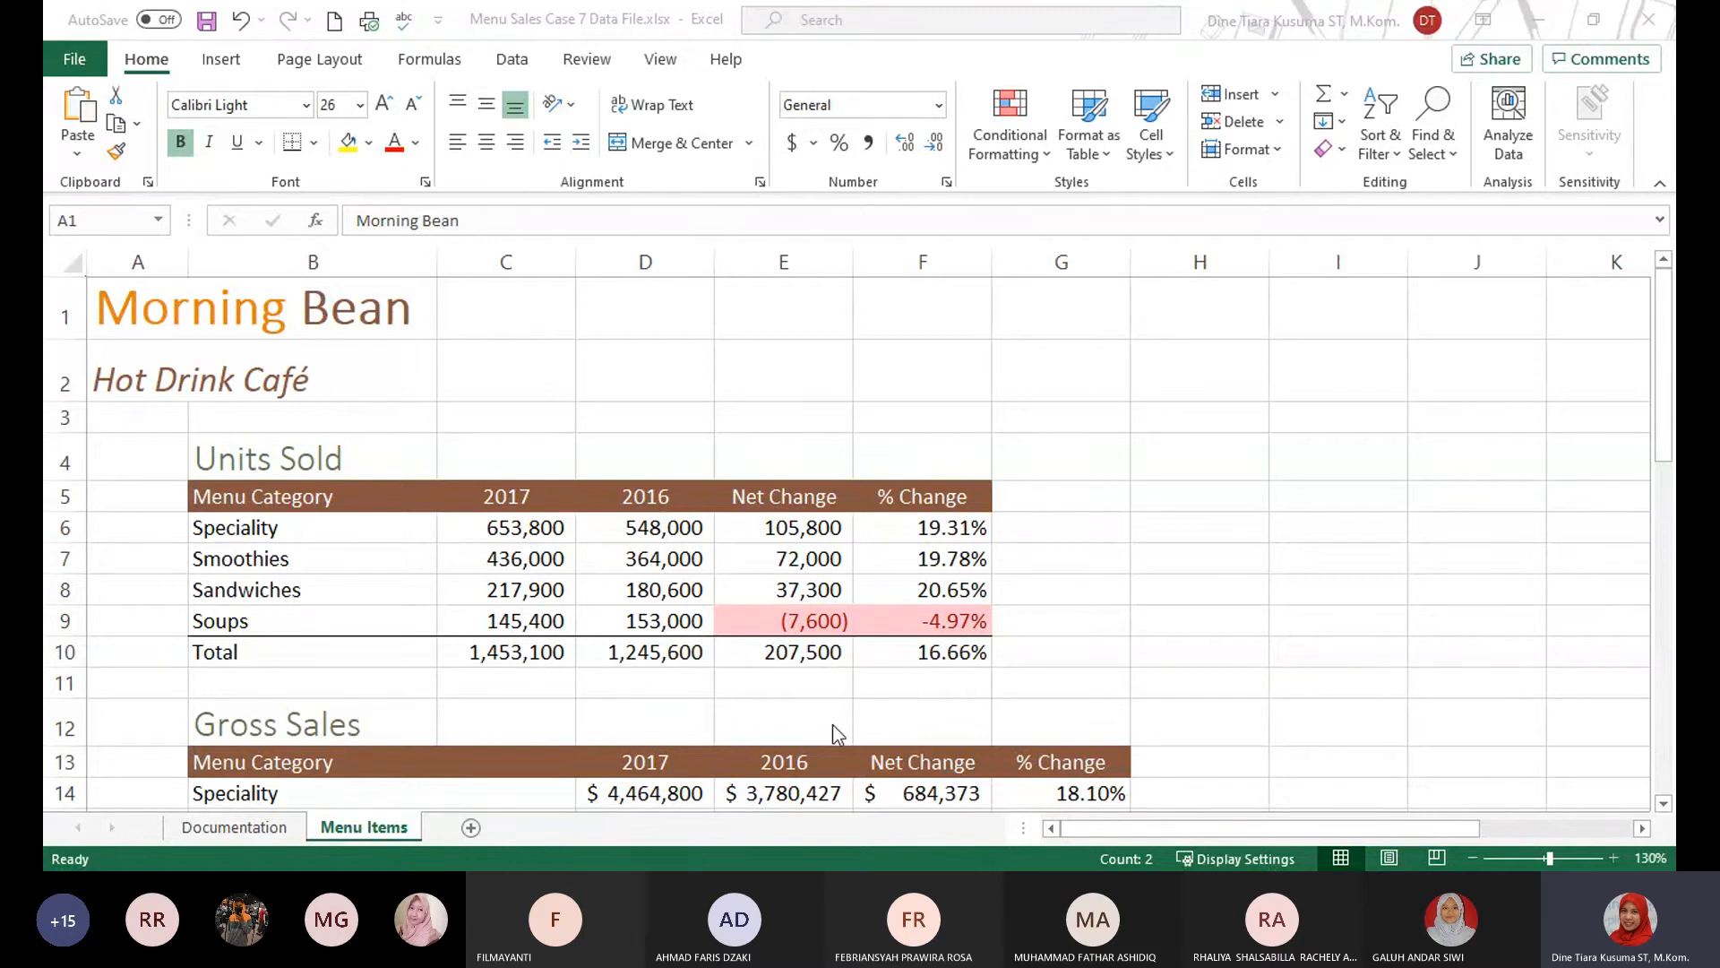
Rename the Menu Items sheet as Menu Sales.
left_click(383, 838)
left_click(1223, 592)
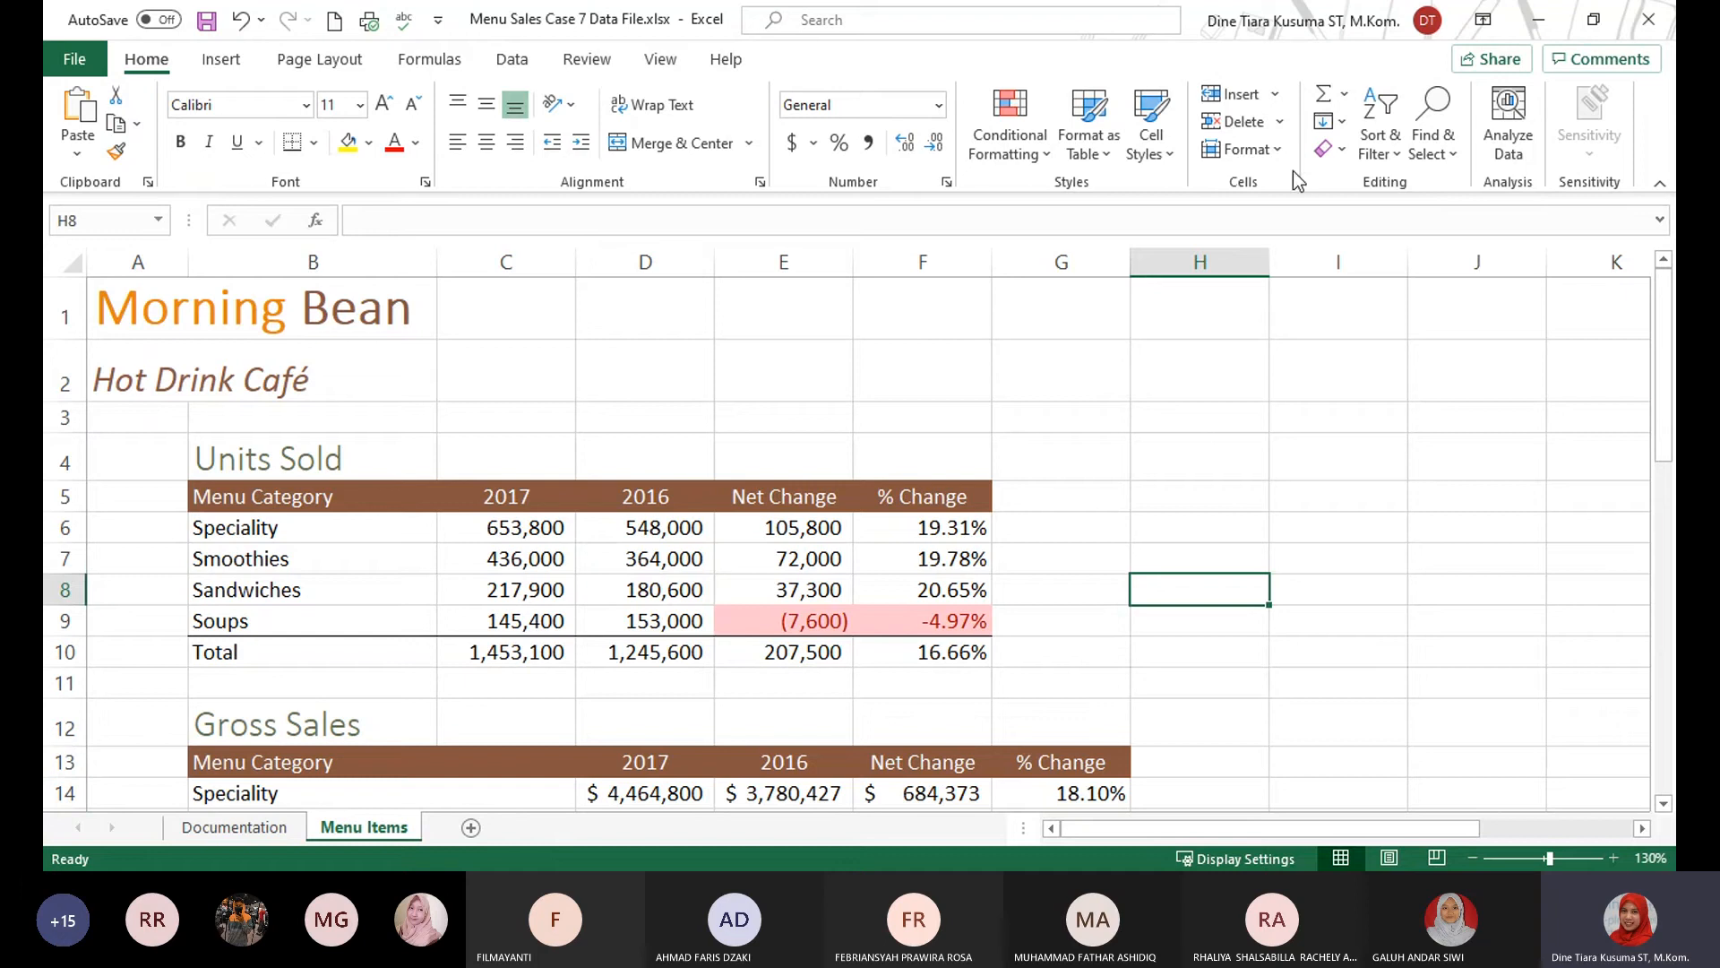
left_click(1276, 145)
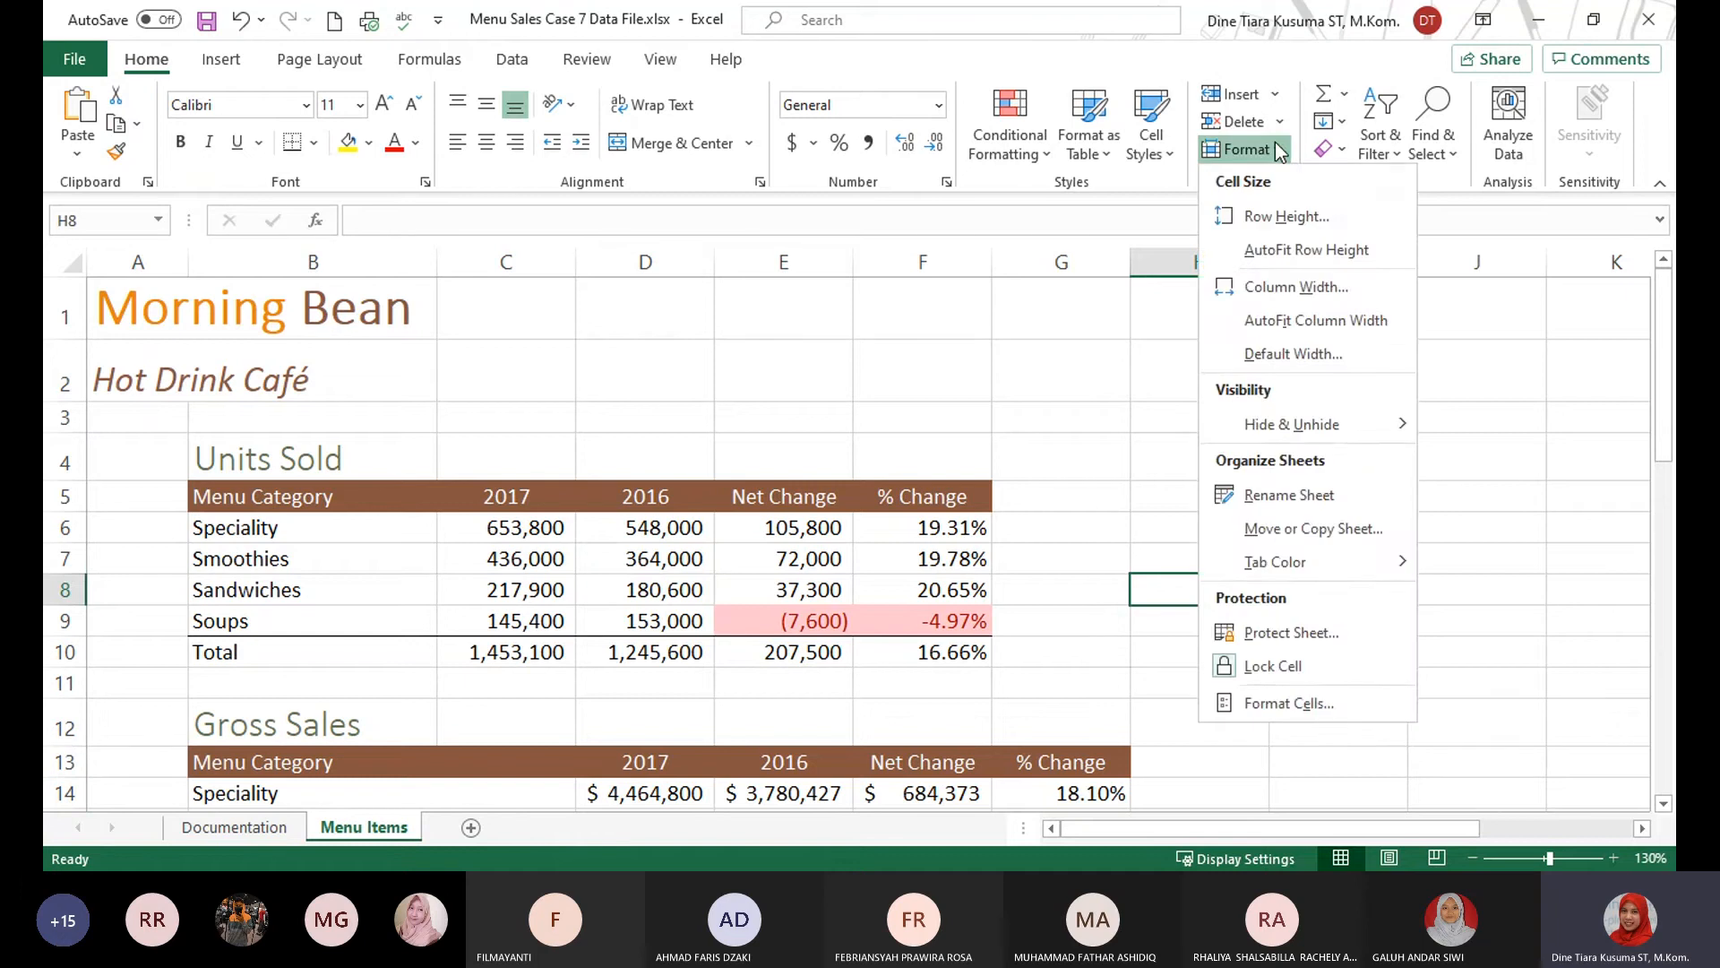
left_click(1344, 495)
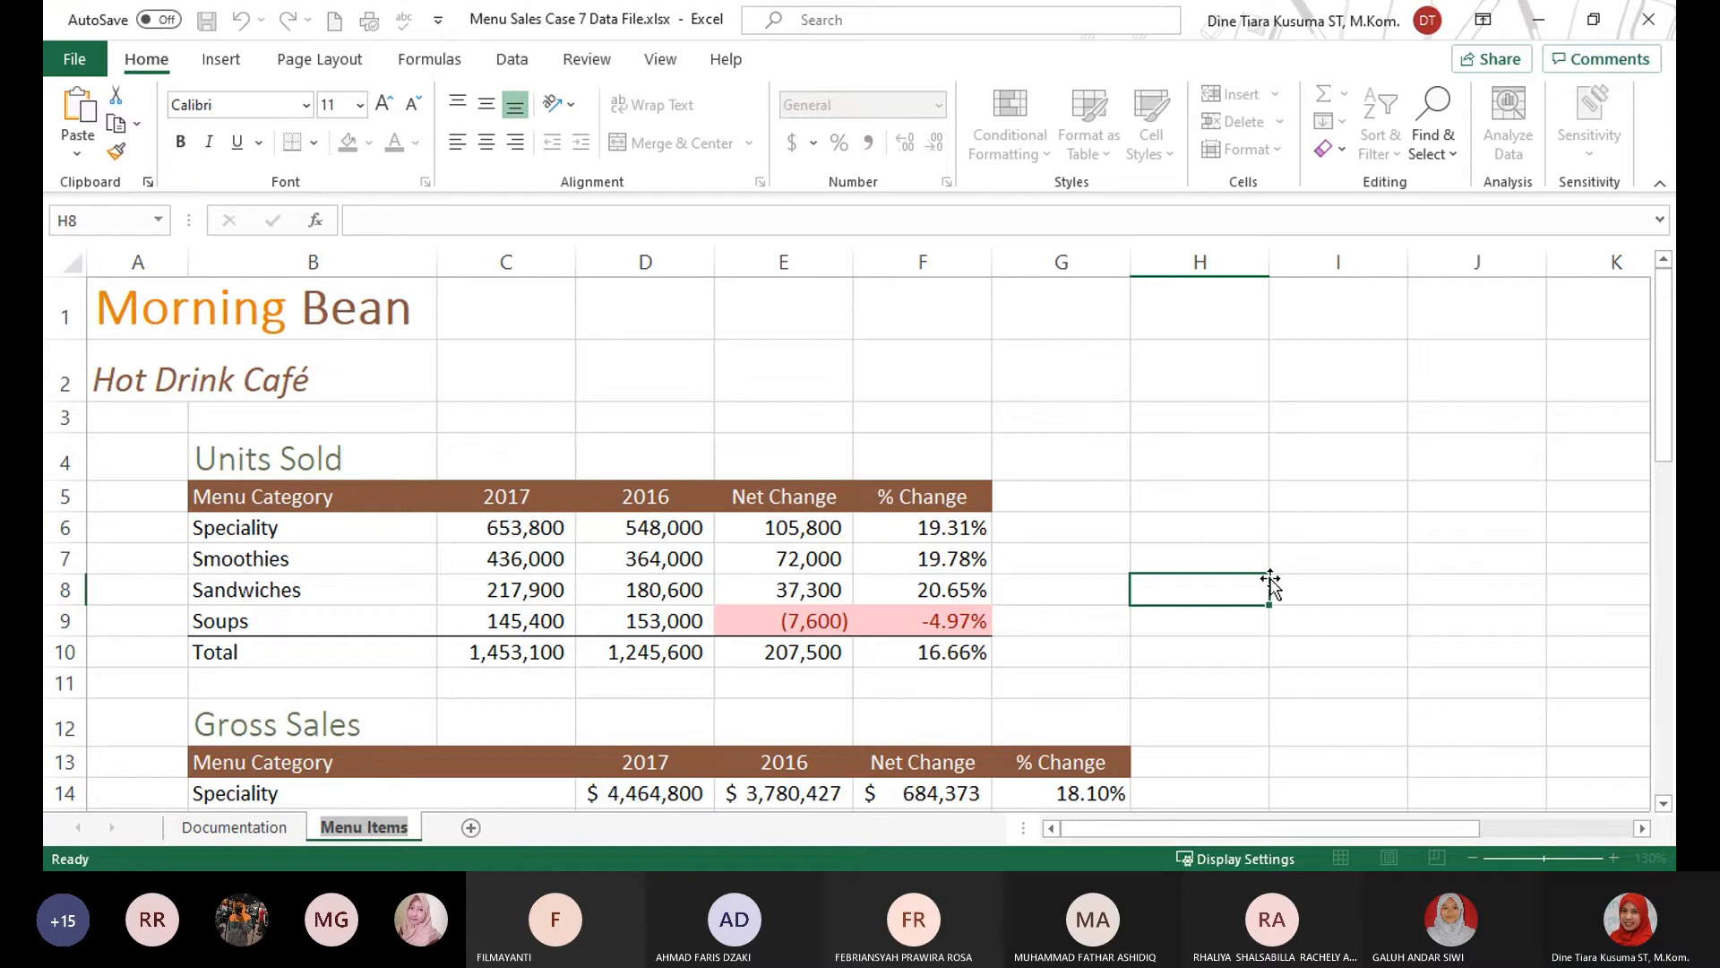
type("Menu Sales")
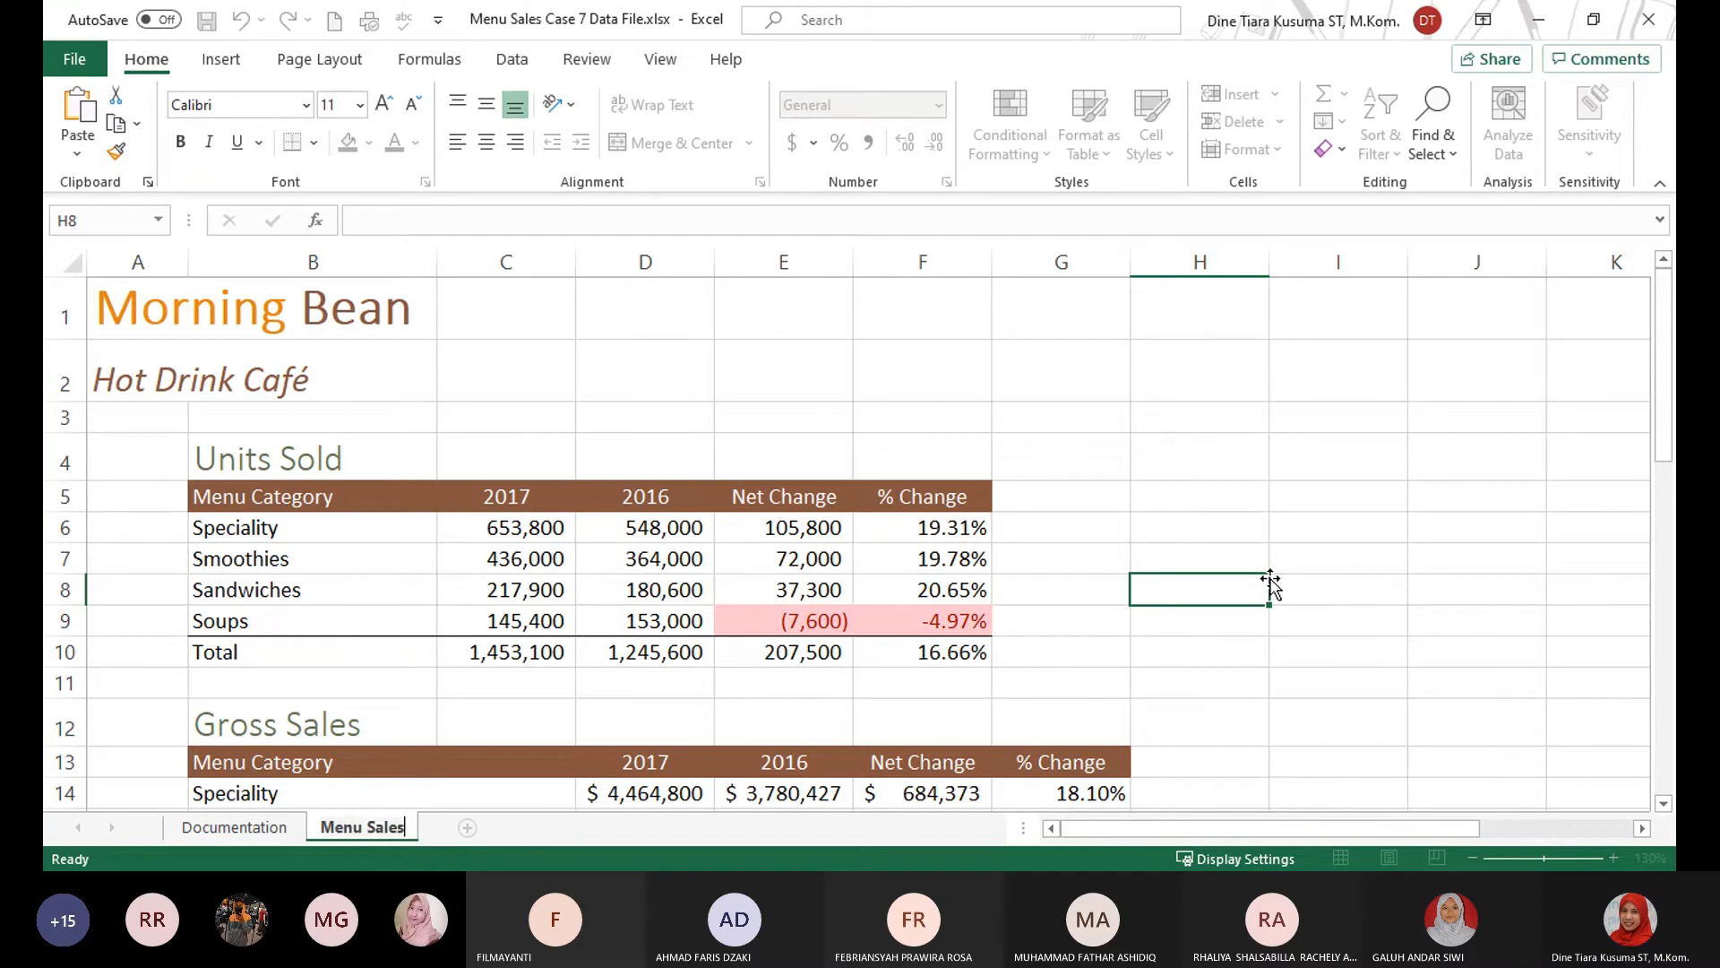
left_click(1142, 457)
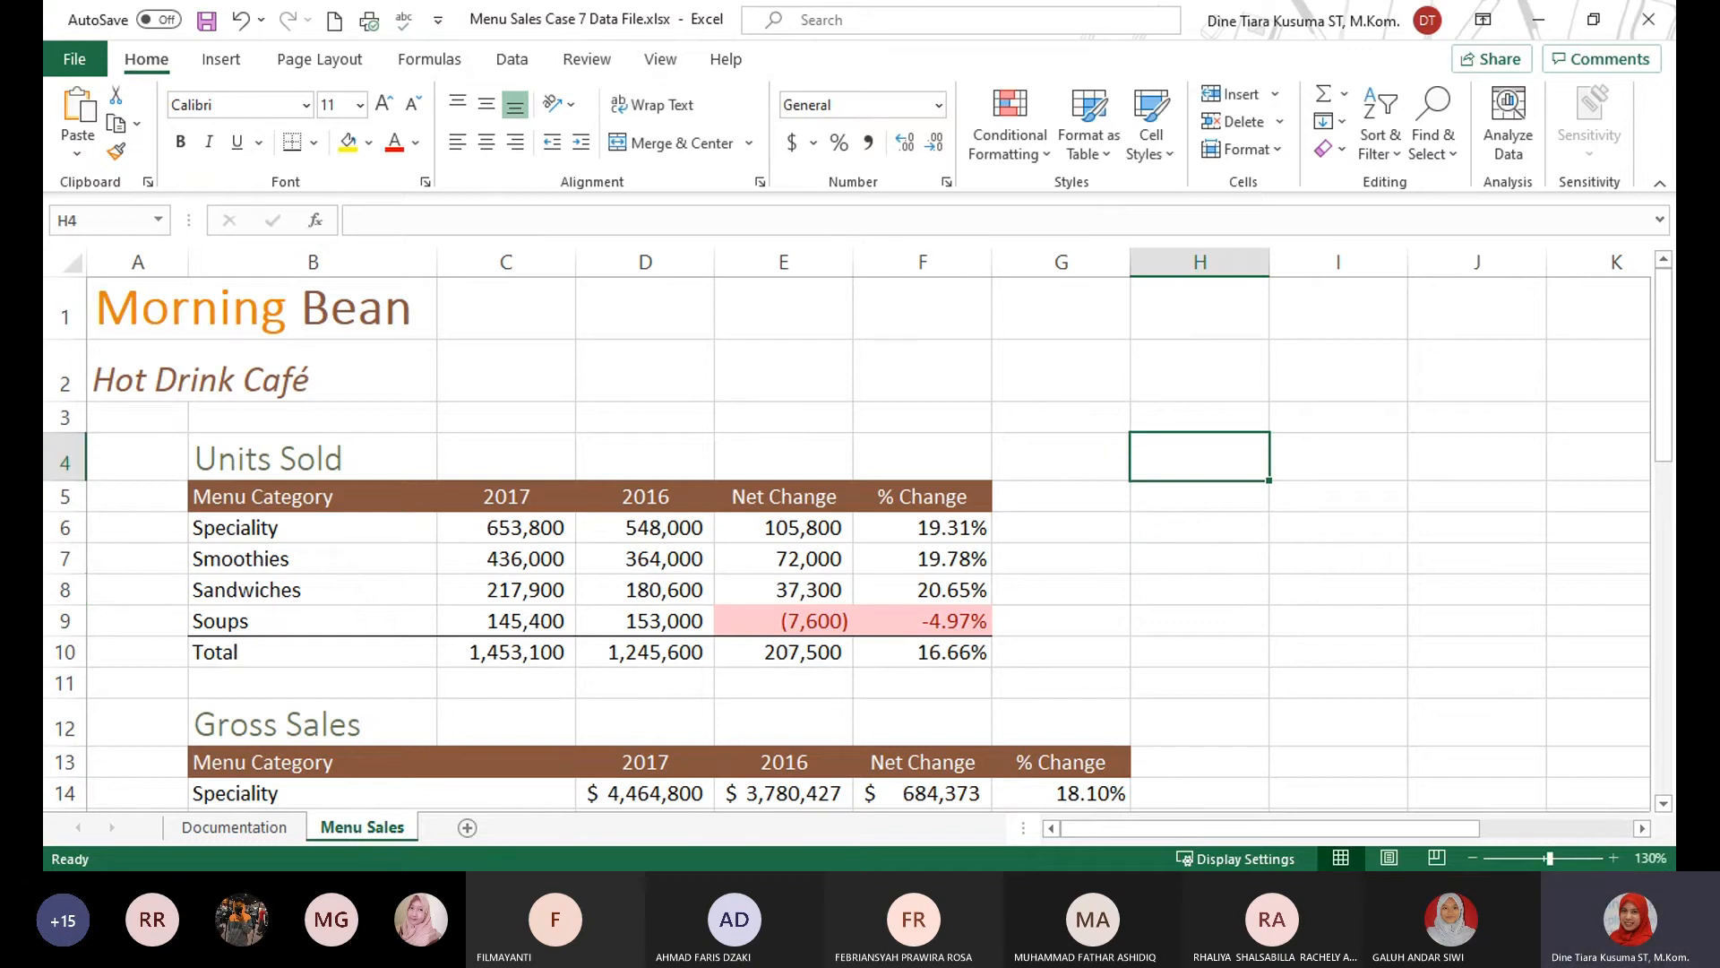
key("alt+Tab")
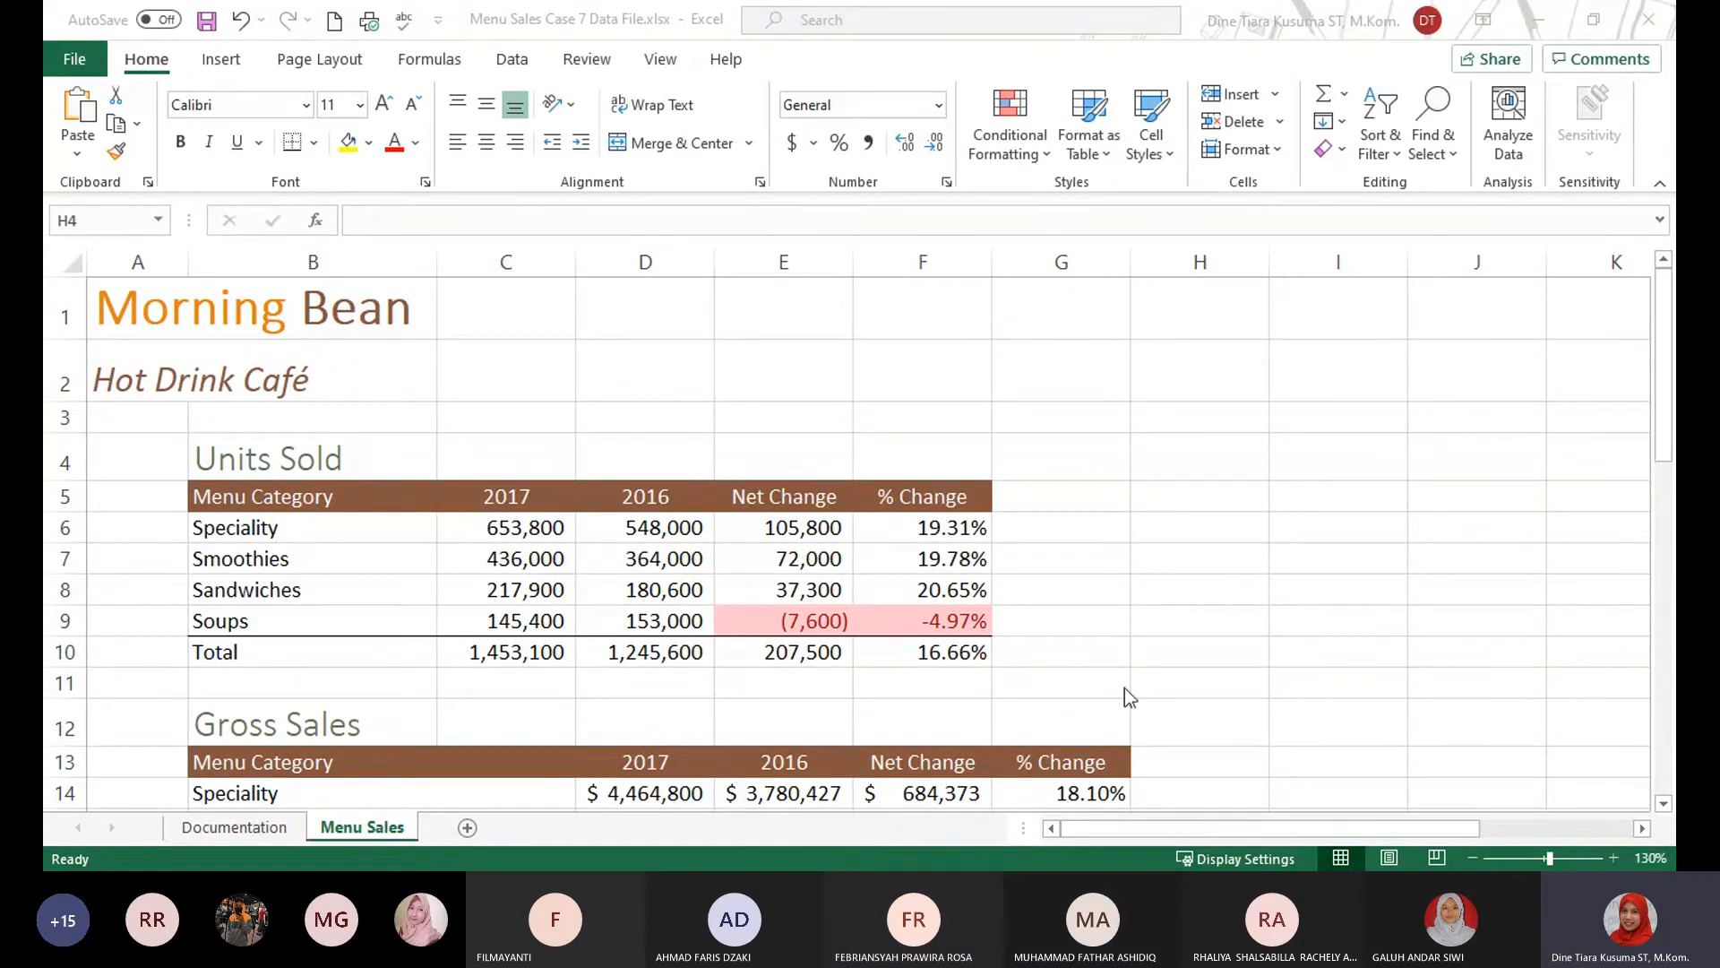
left_click(226, 829)
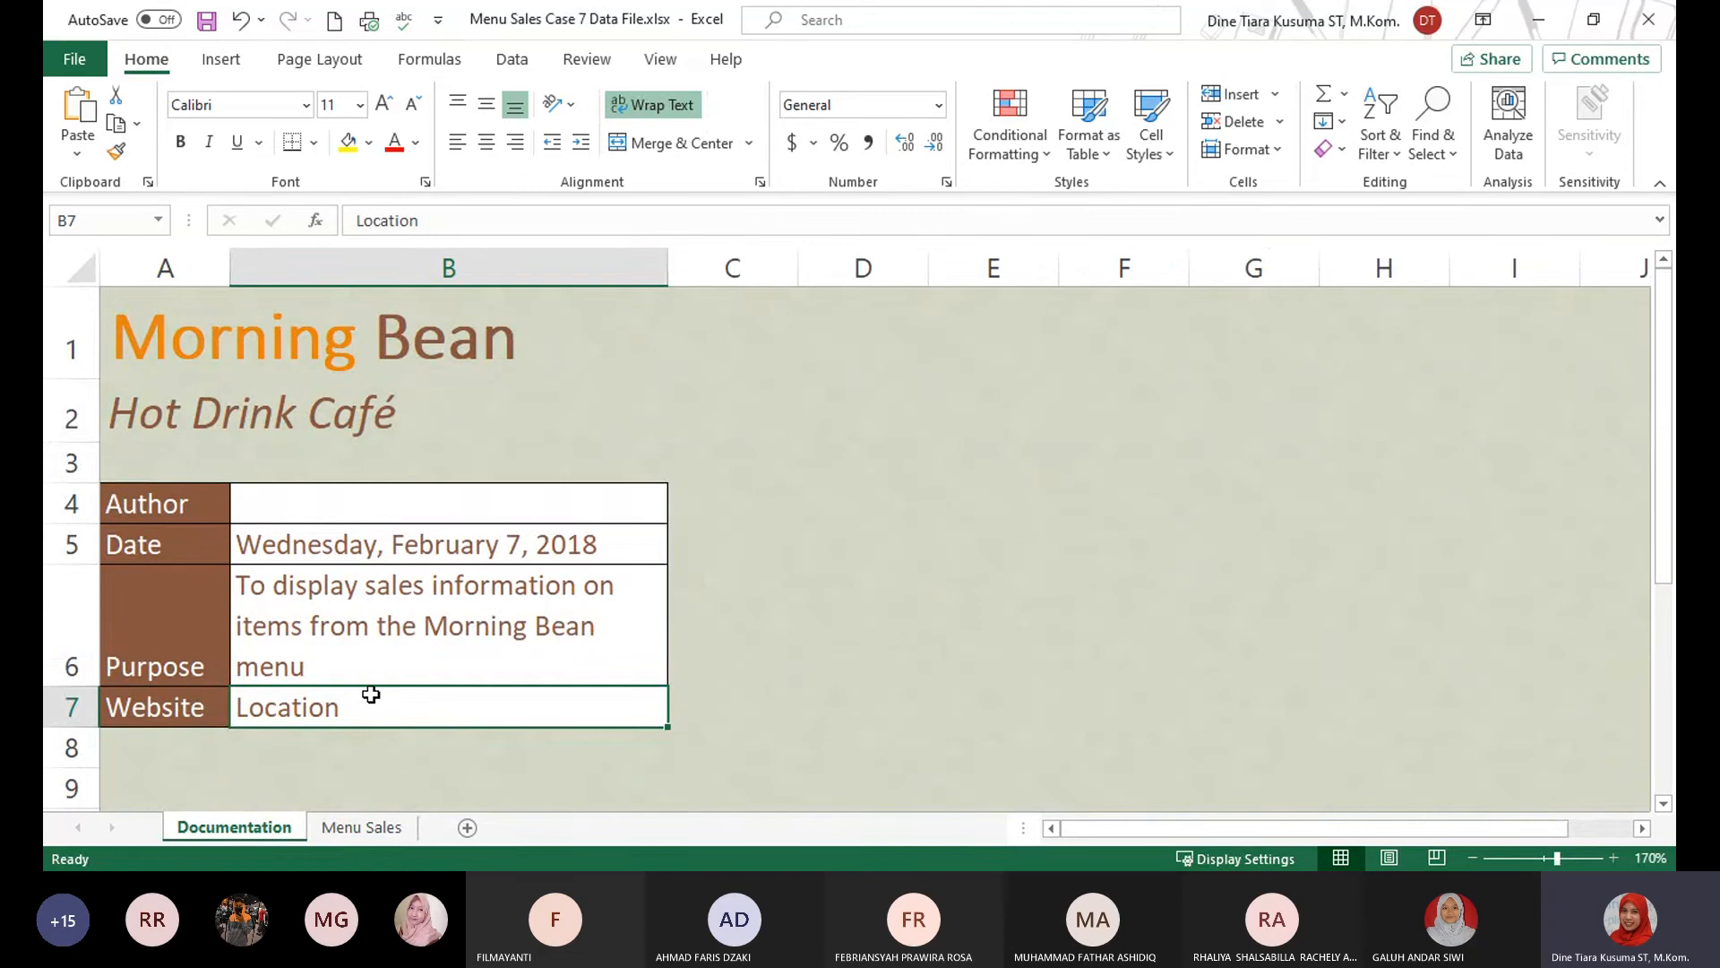
scroll(735, 627, "down", 1)
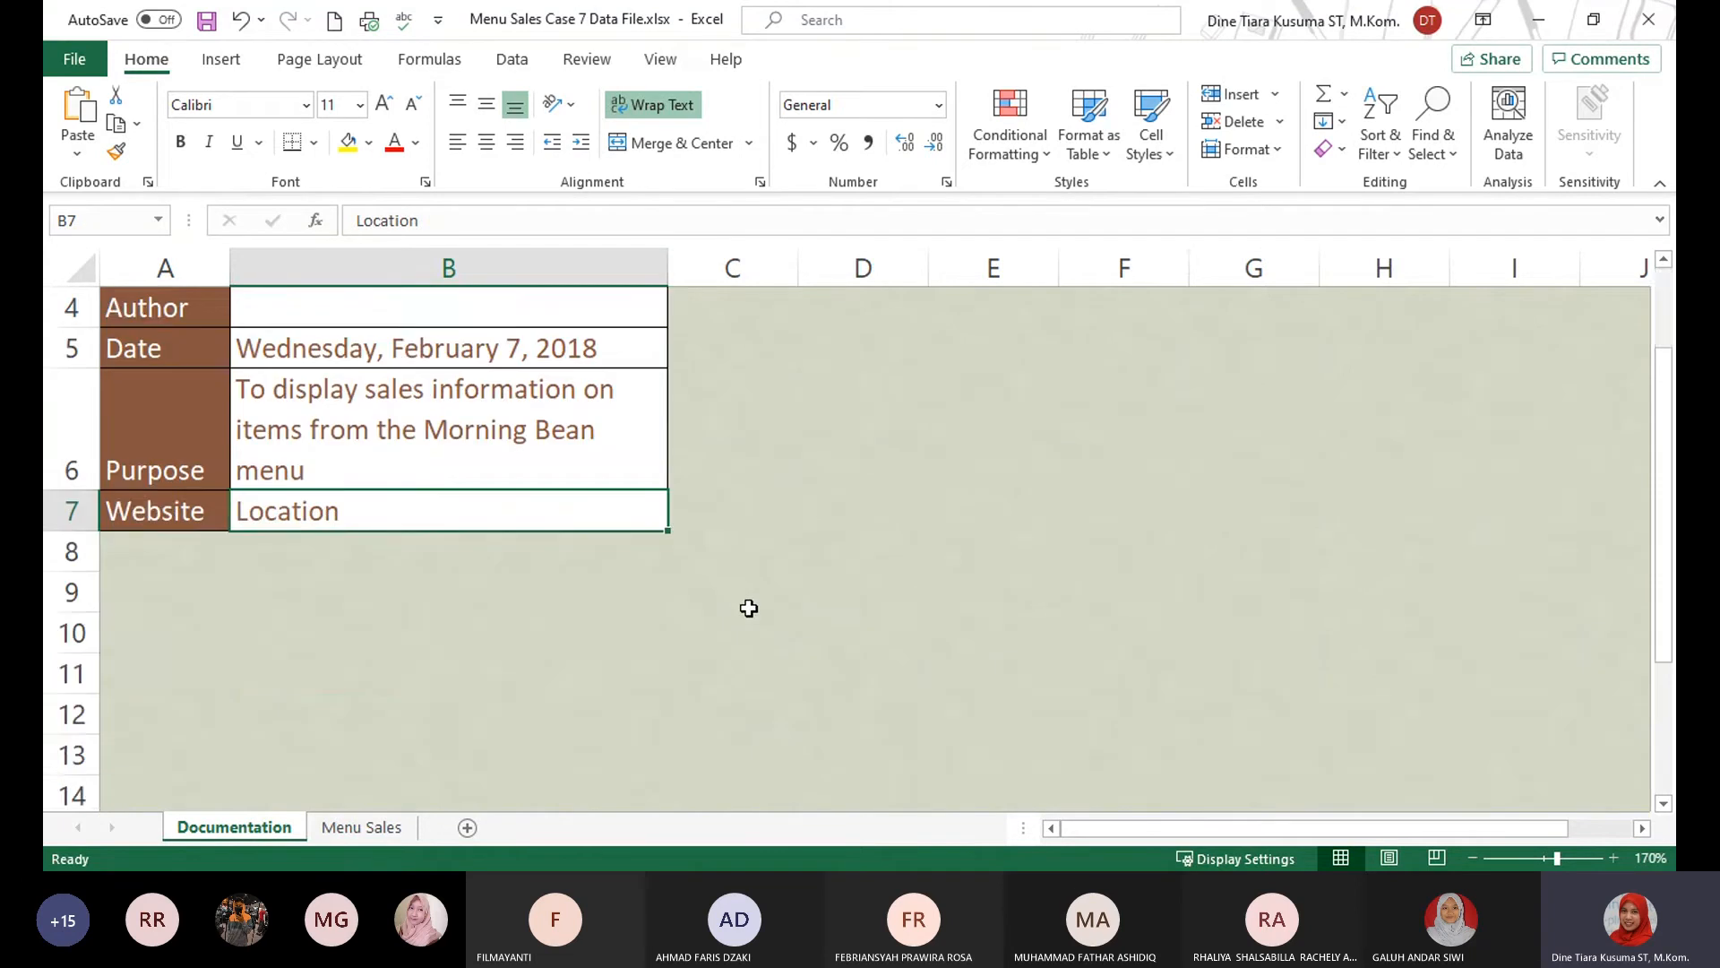
scroll(448, 555, "up", 1)
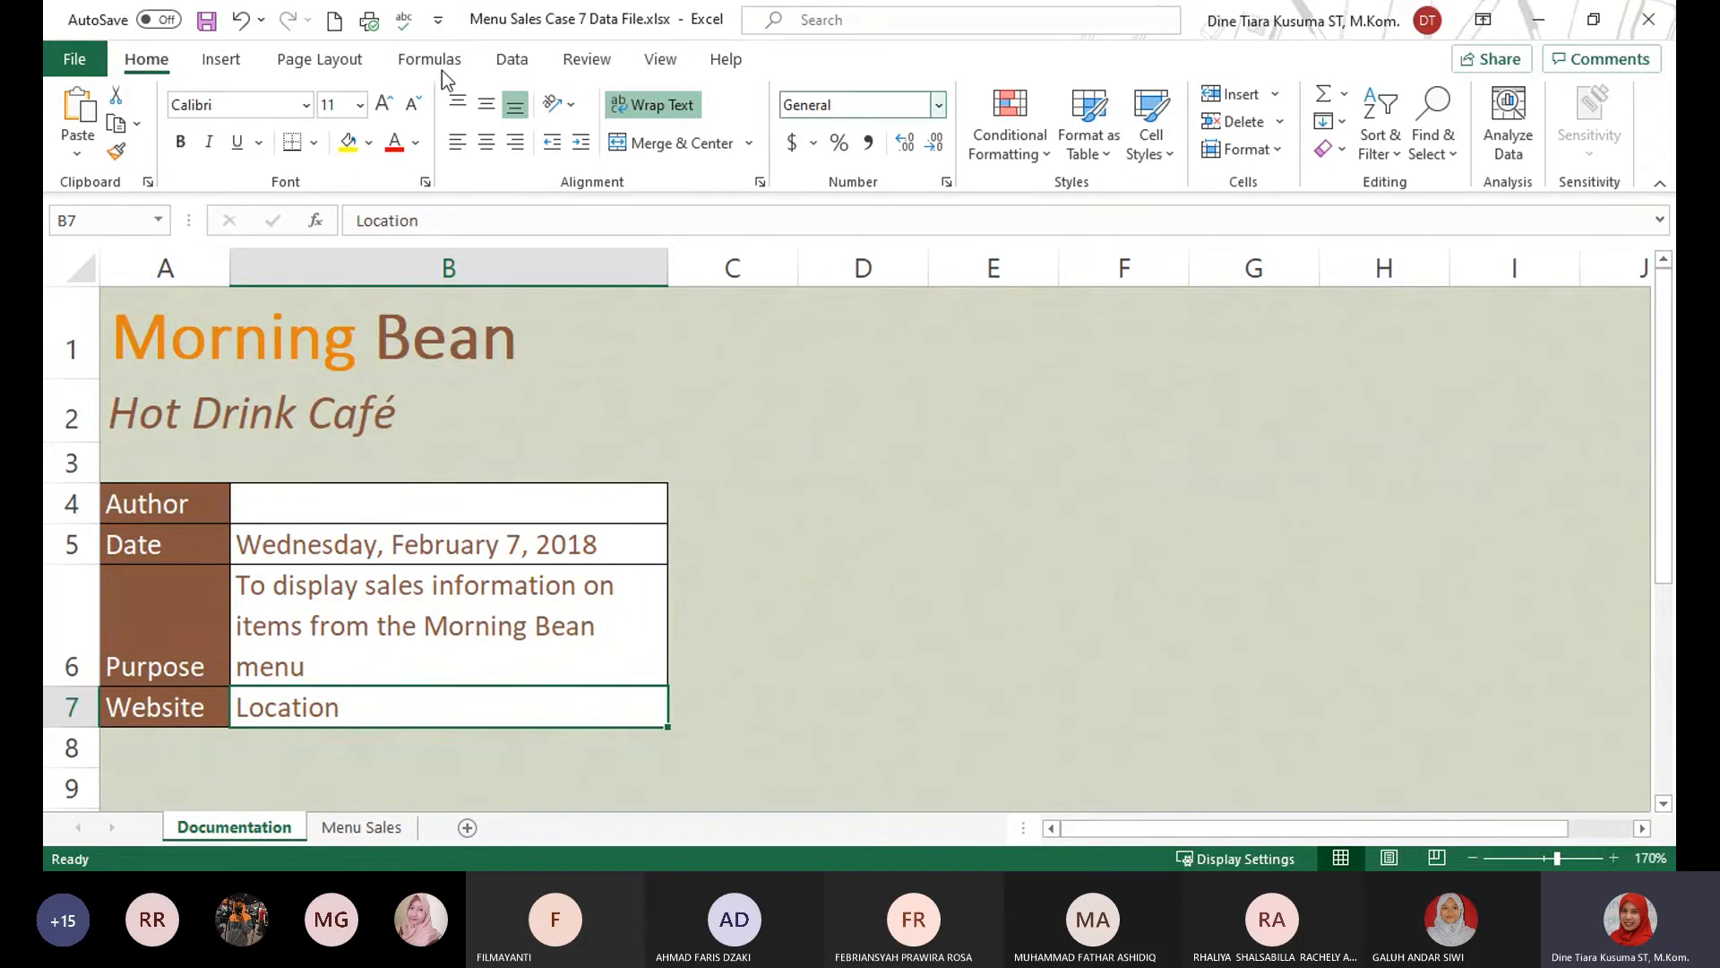
left_click(221, 59)
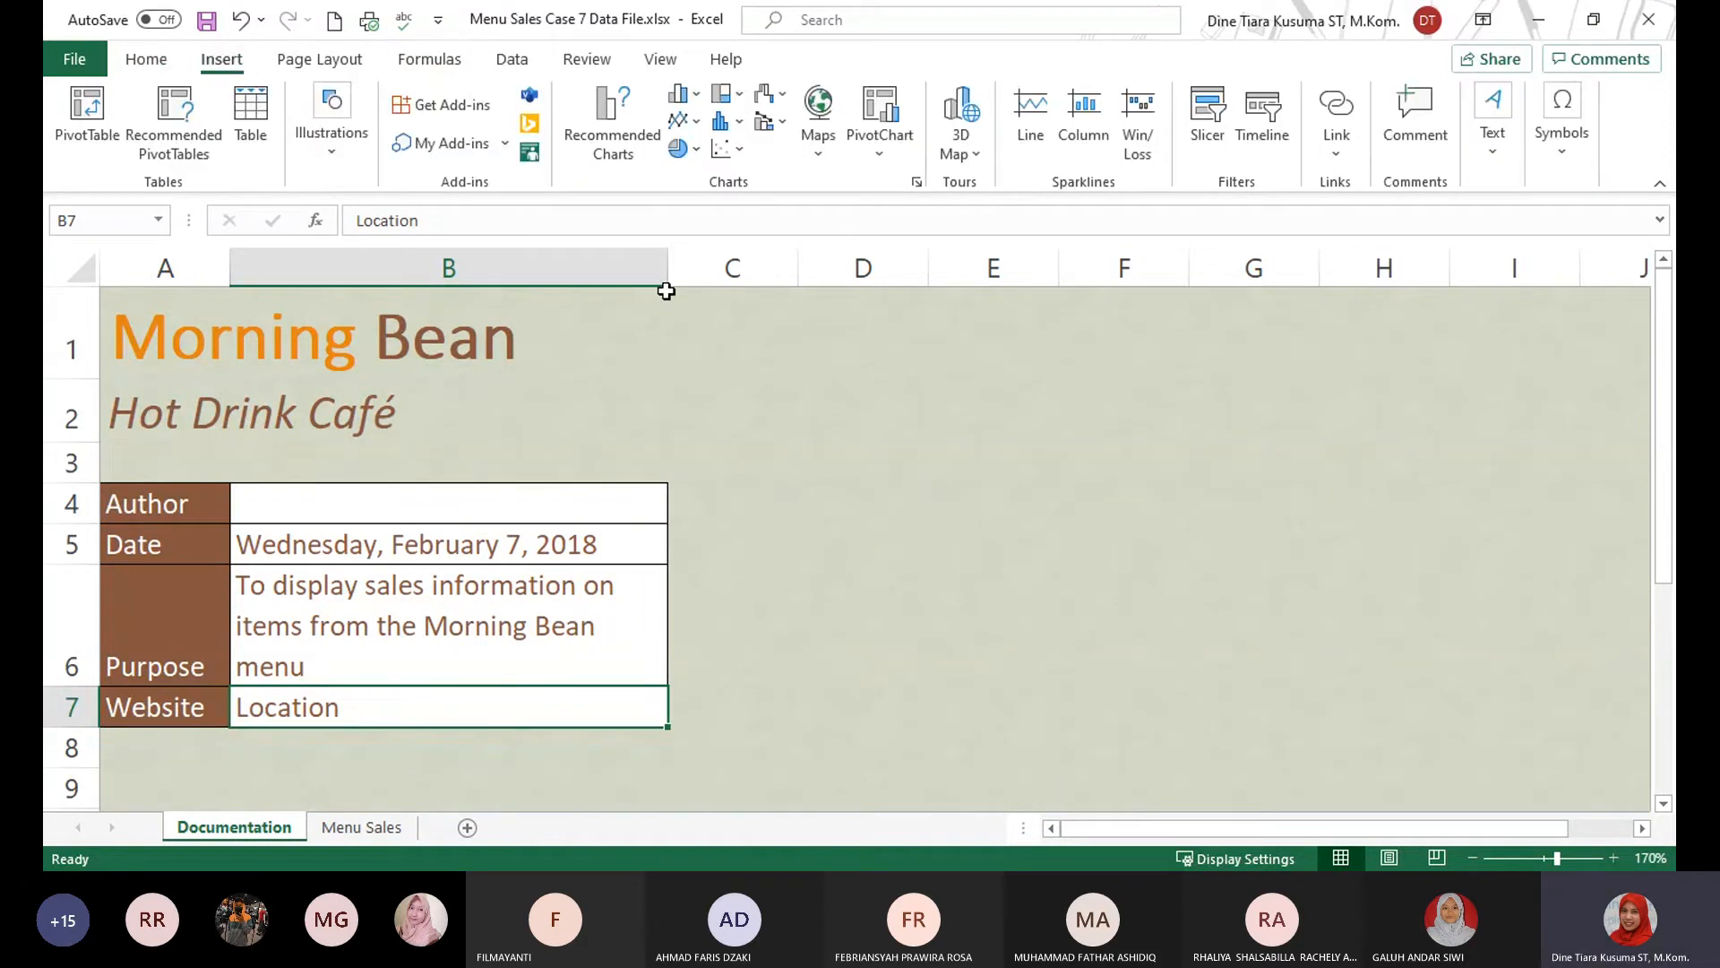
left_click(1340, 154)
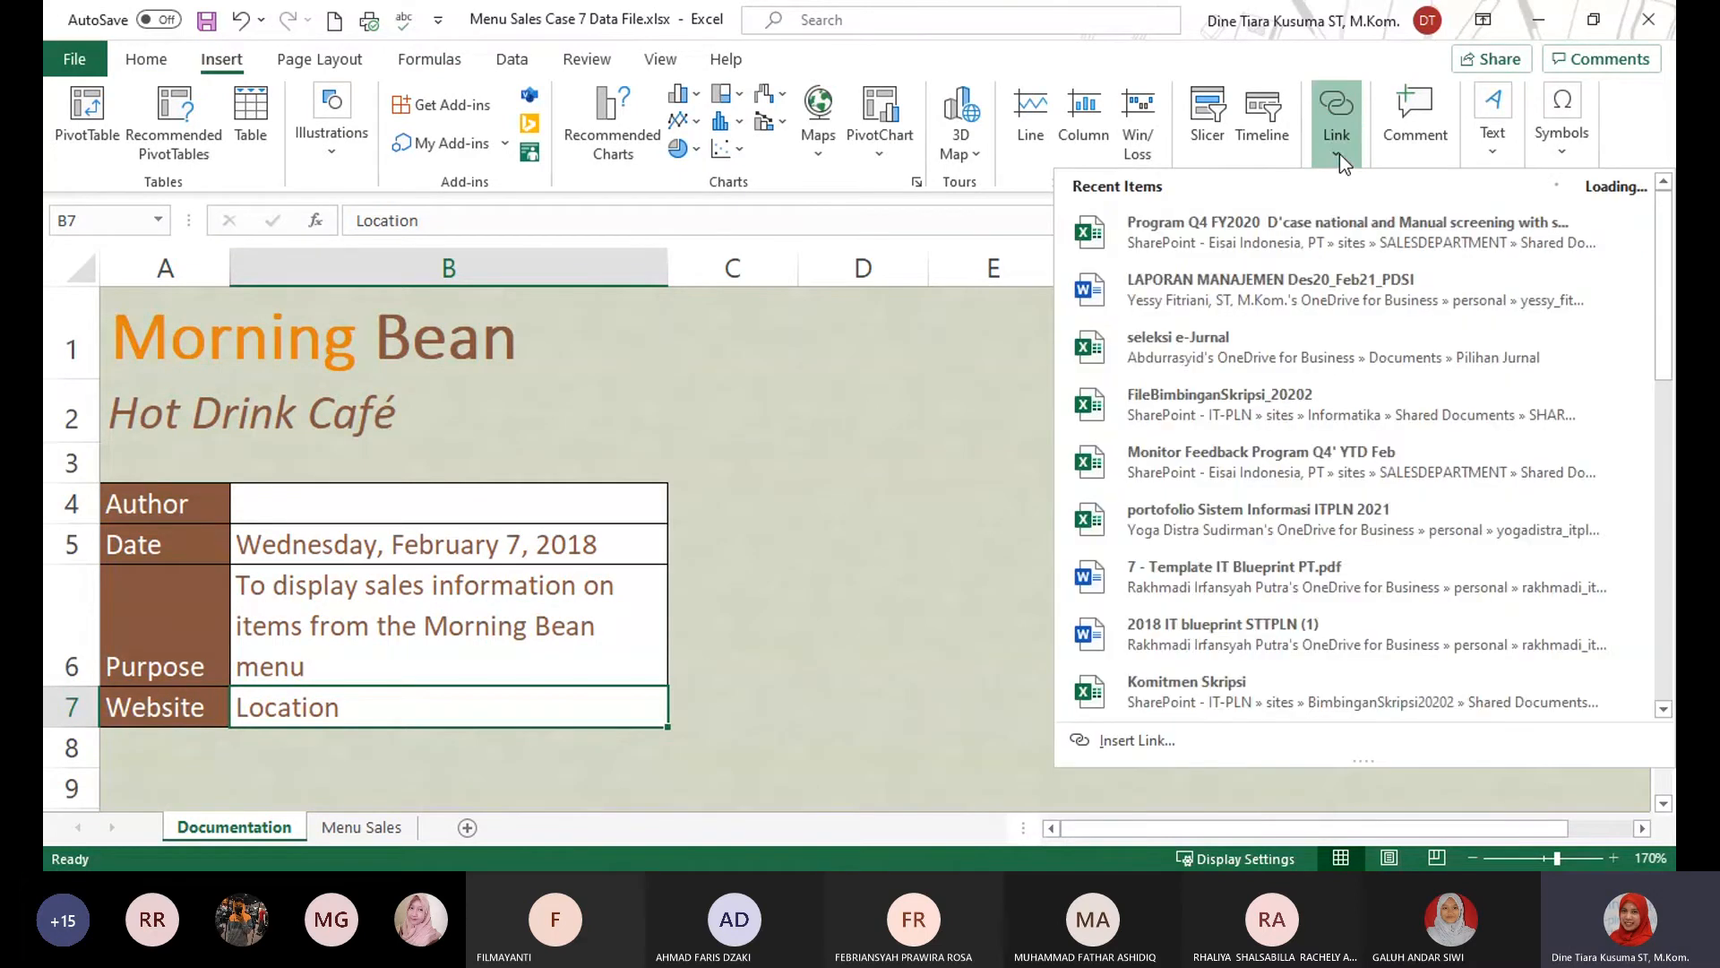
left_click(1134, 742)
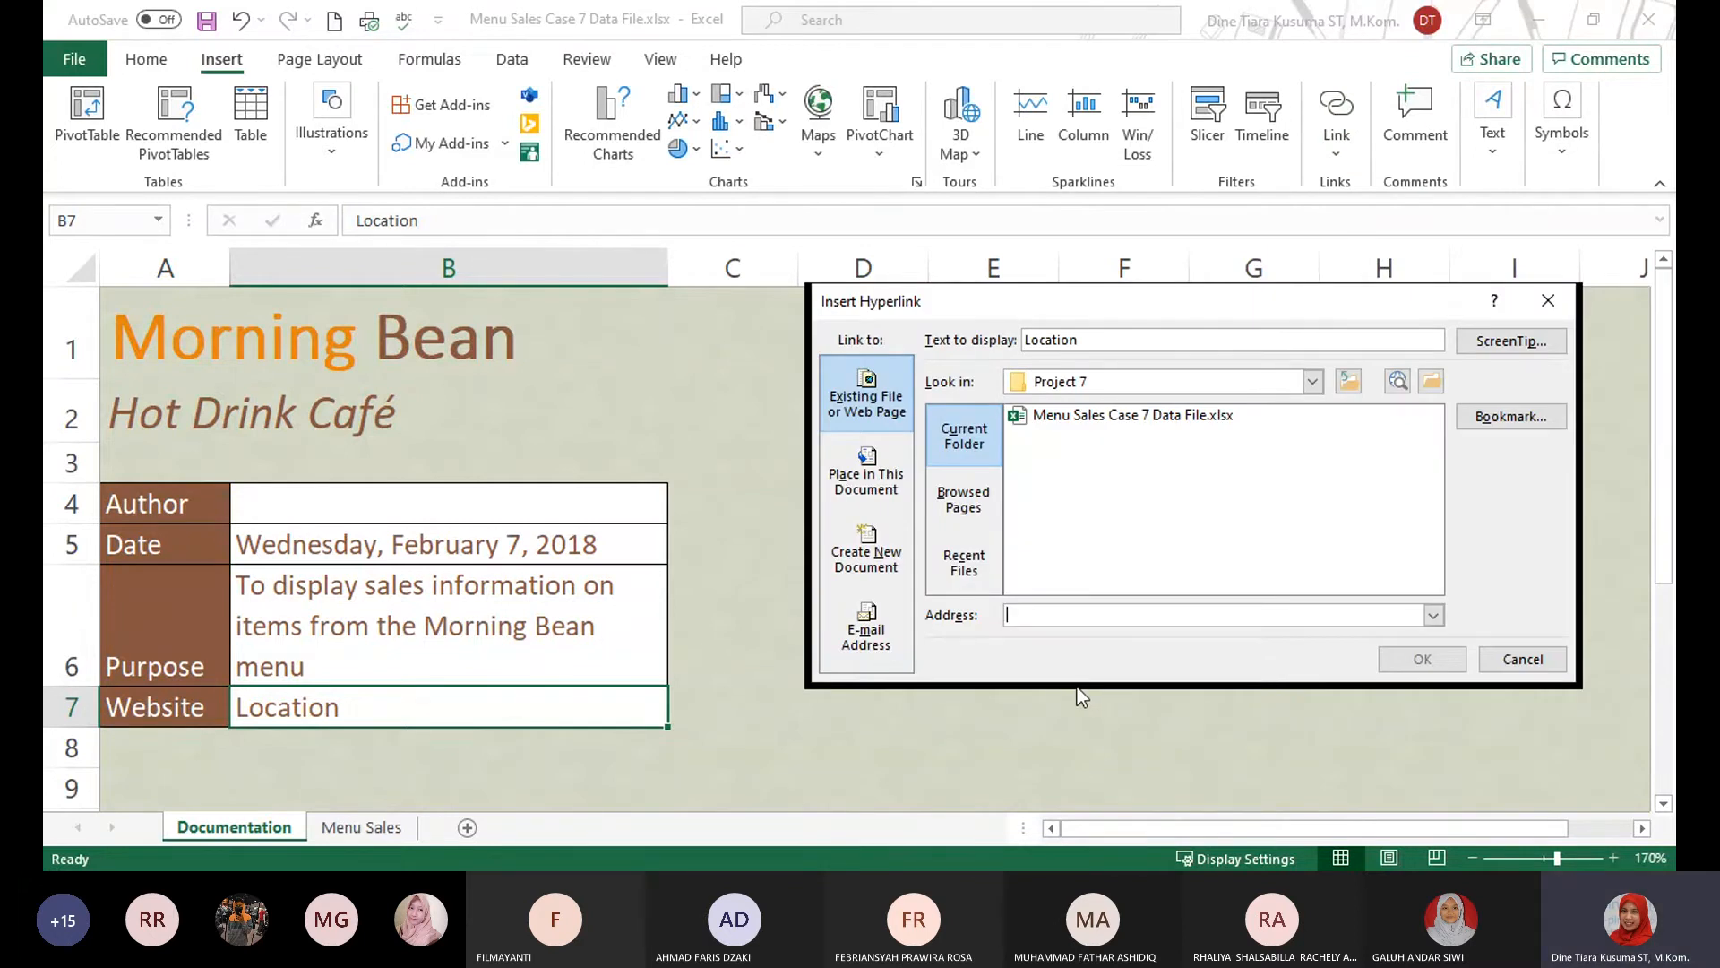
type("www.")
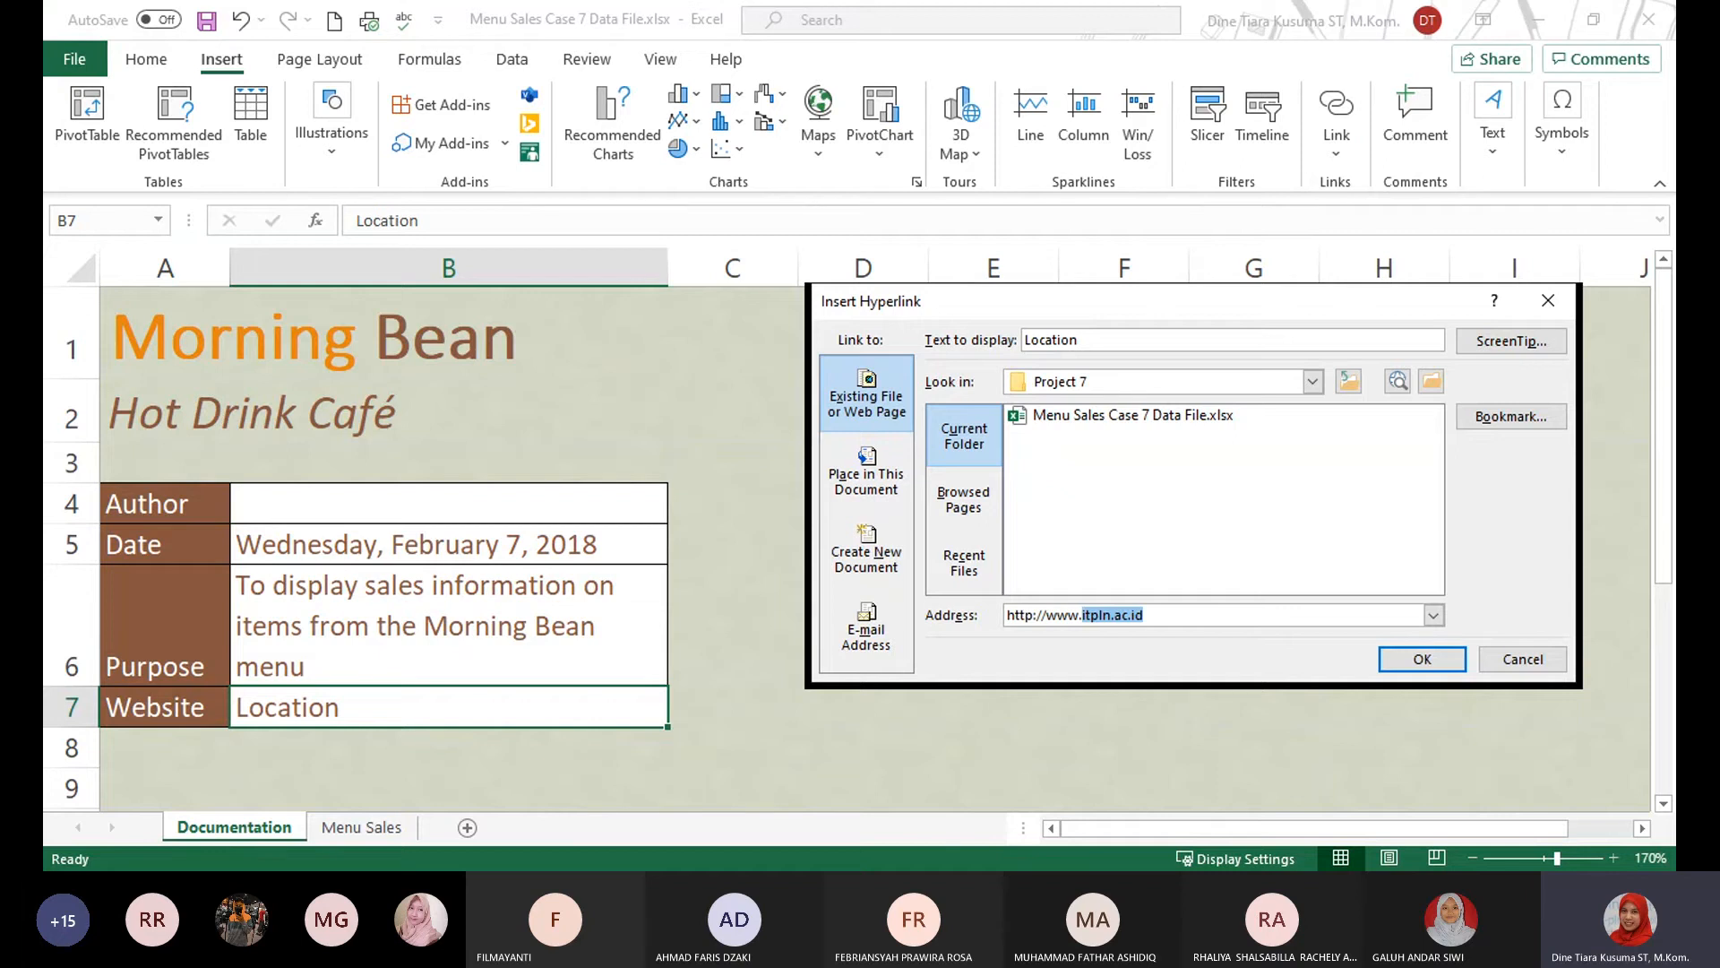
type("morning")
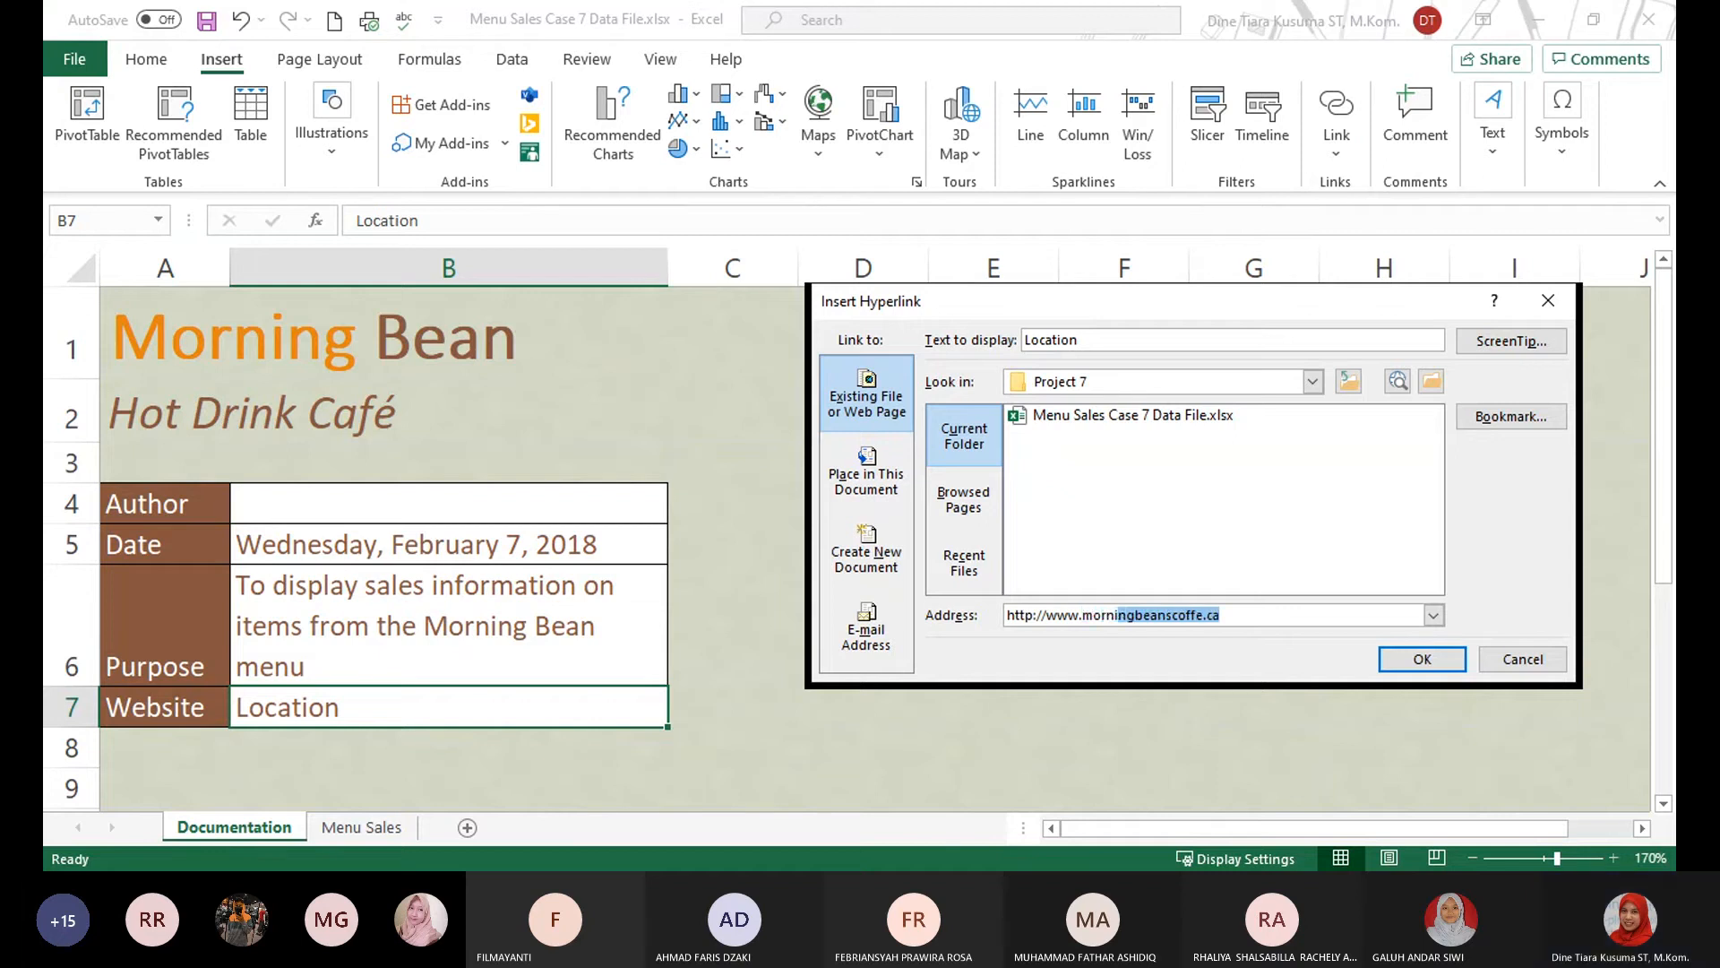
type("beancof")
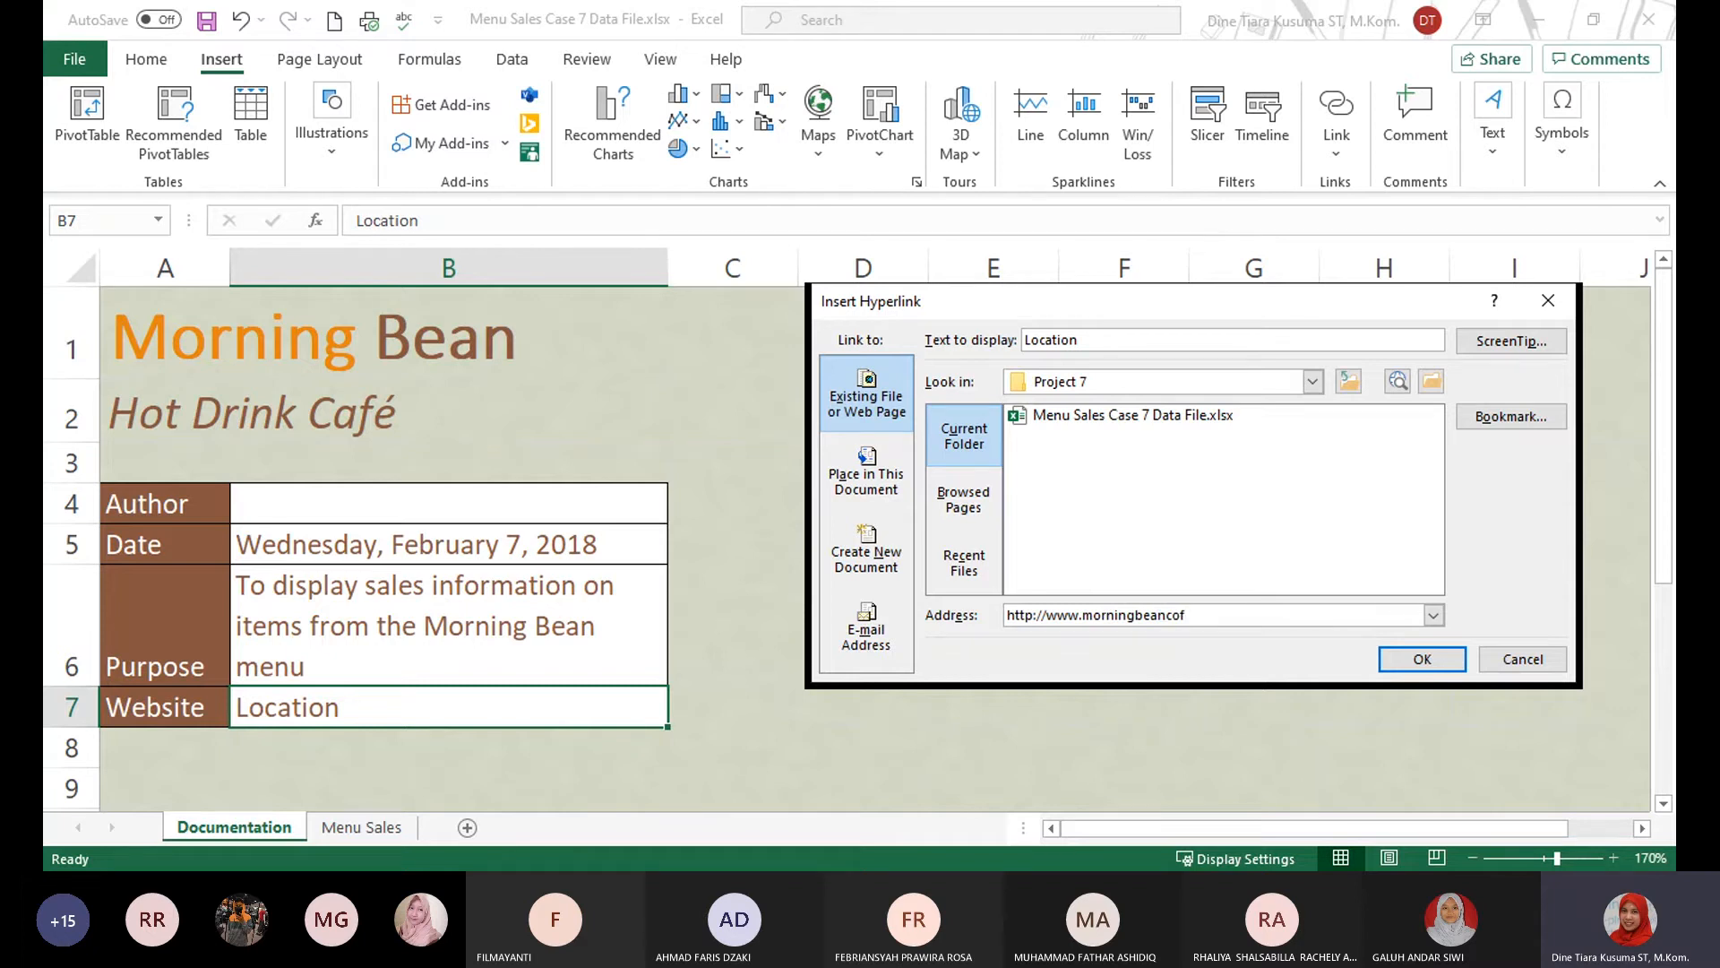
type("fe")
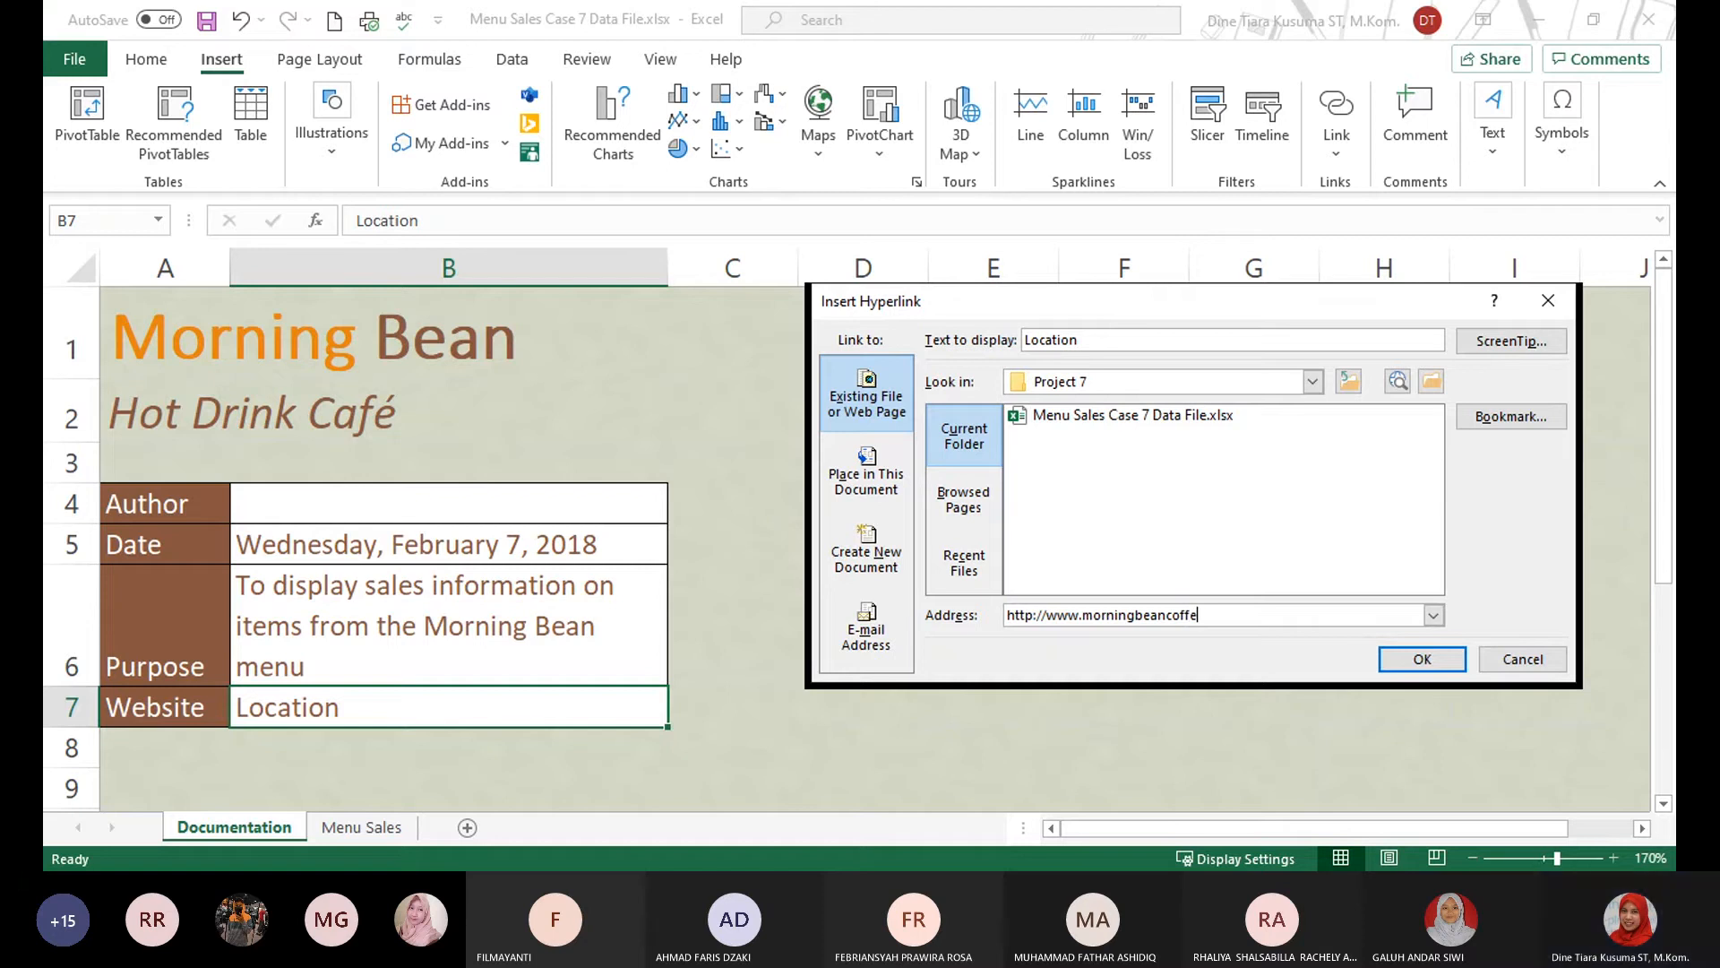
type(".ca")
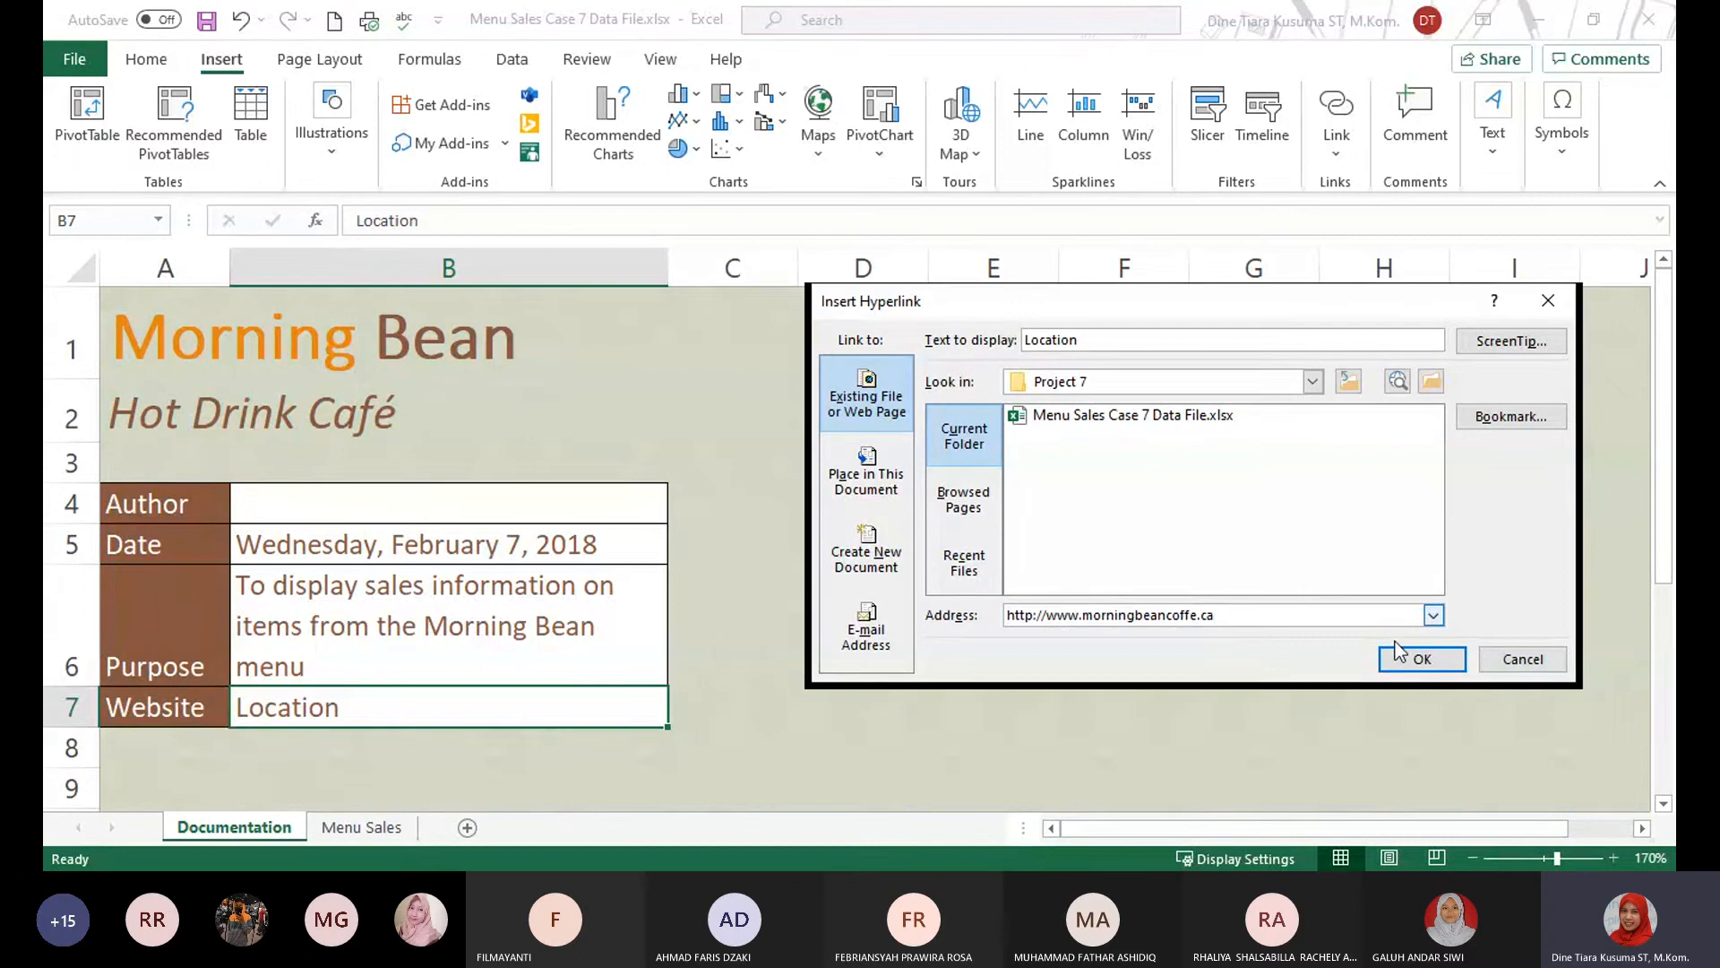
left_click(1418, 661)
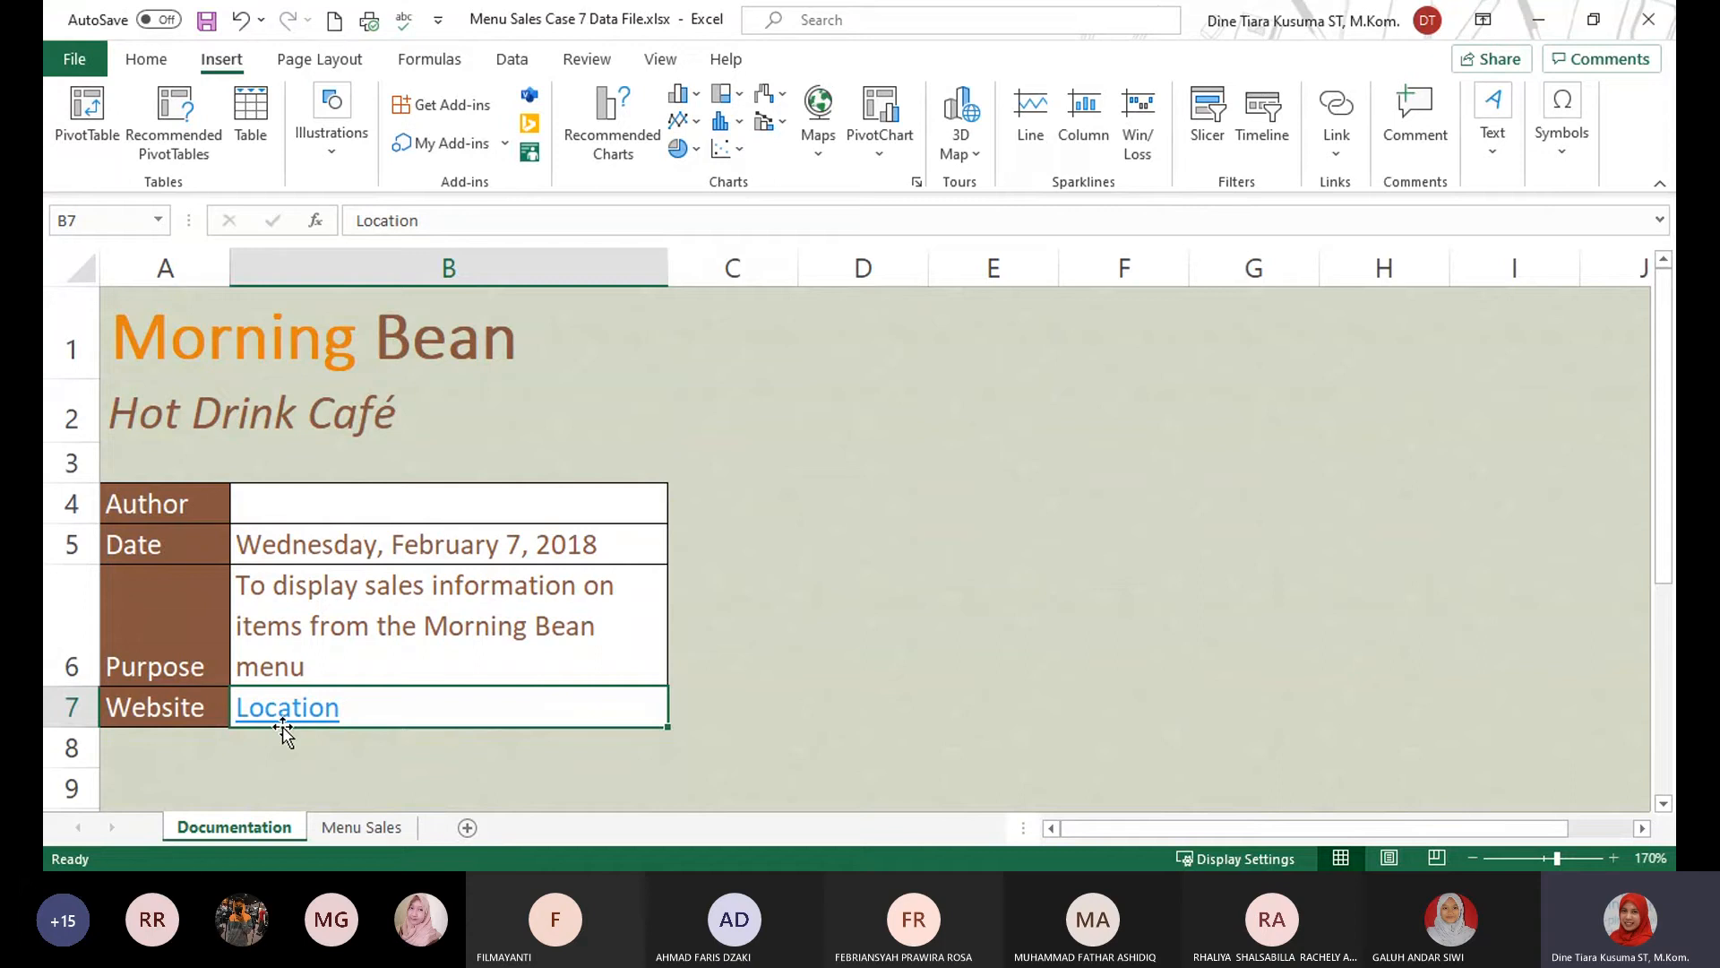
mouse_move(243, 721)
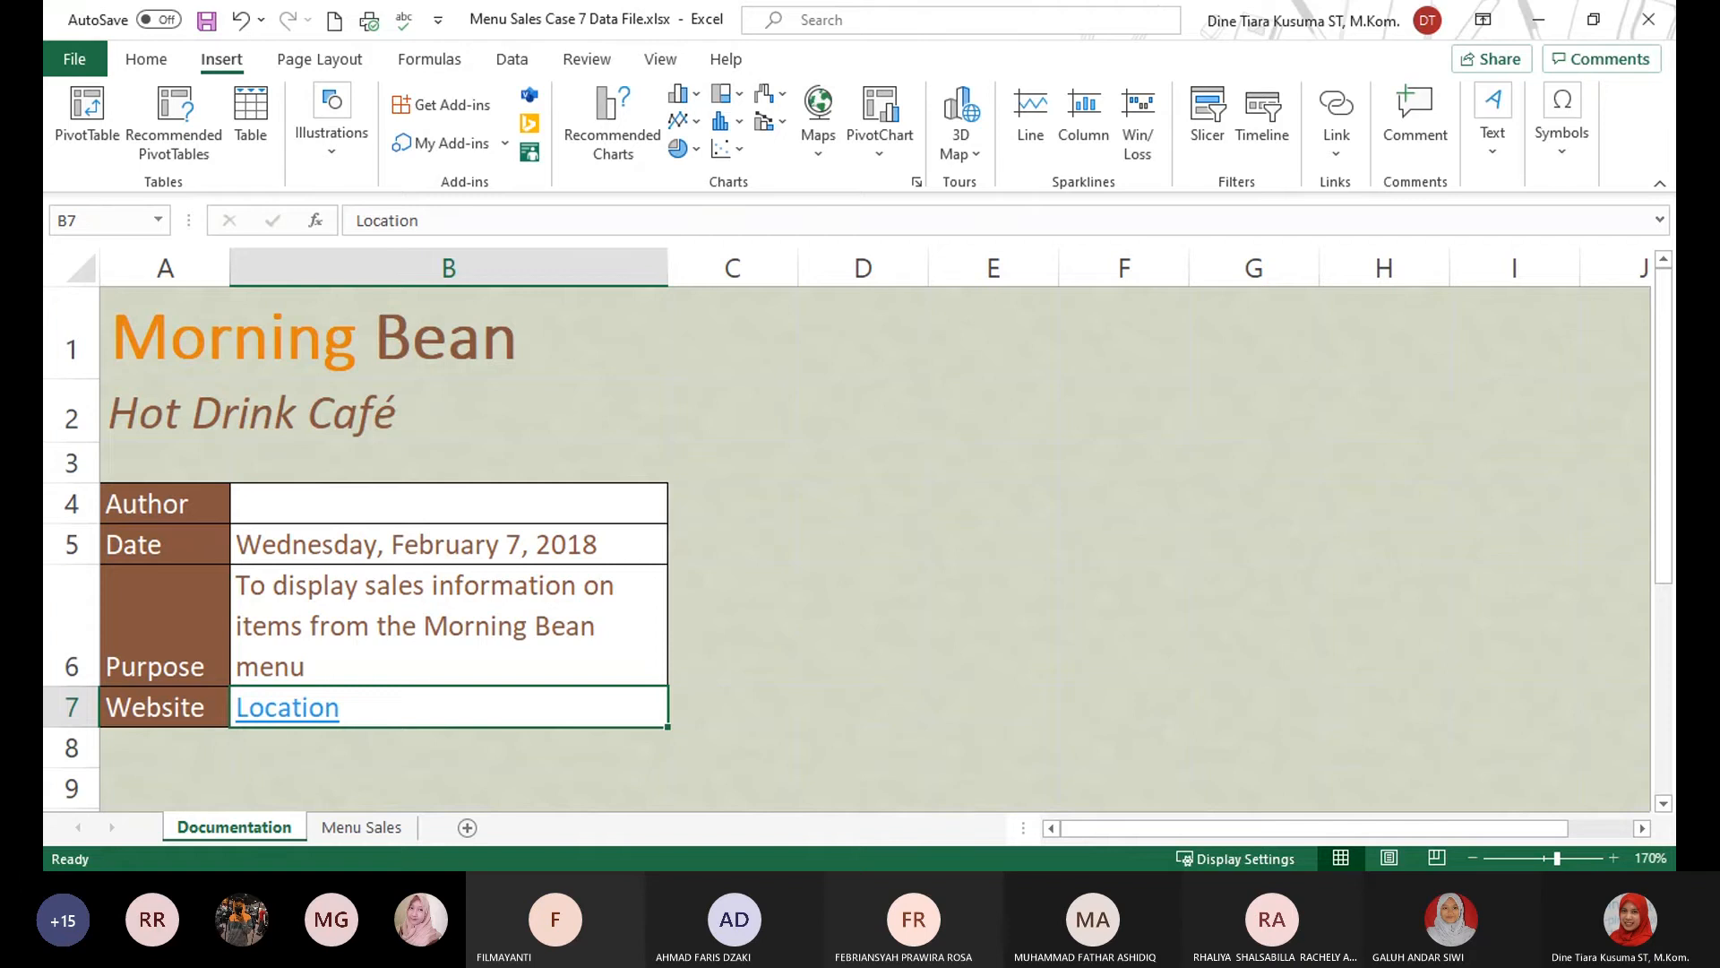
key("alt+Tab")
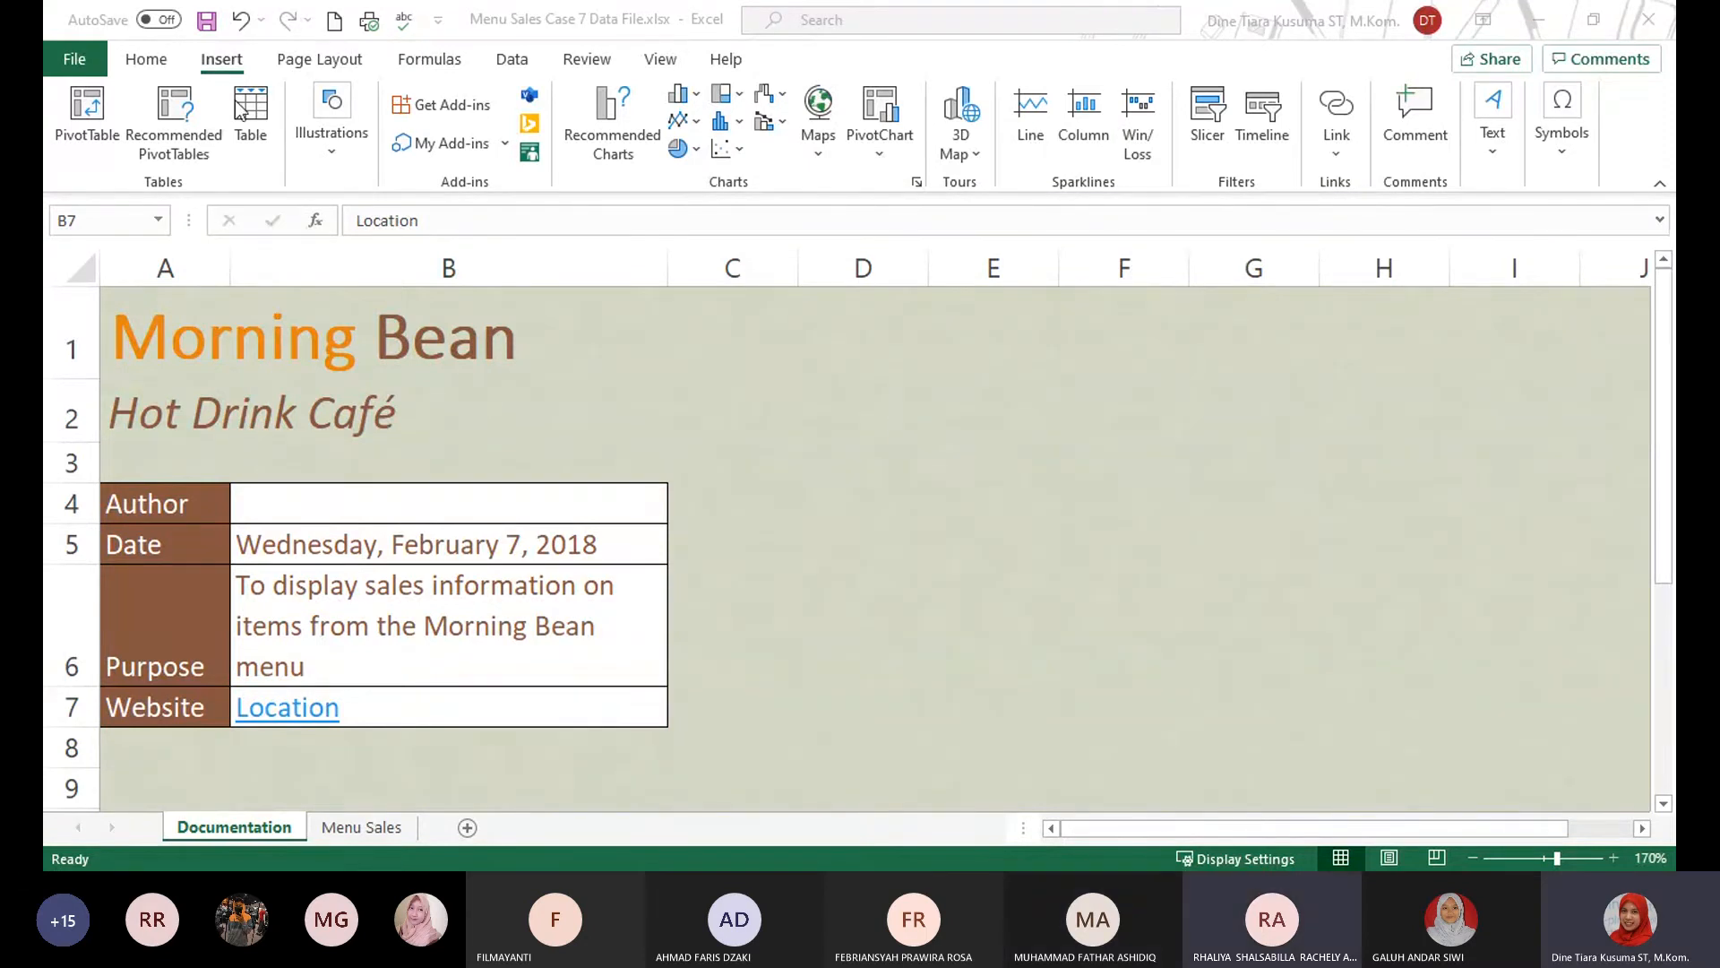
left_click(324, 64)
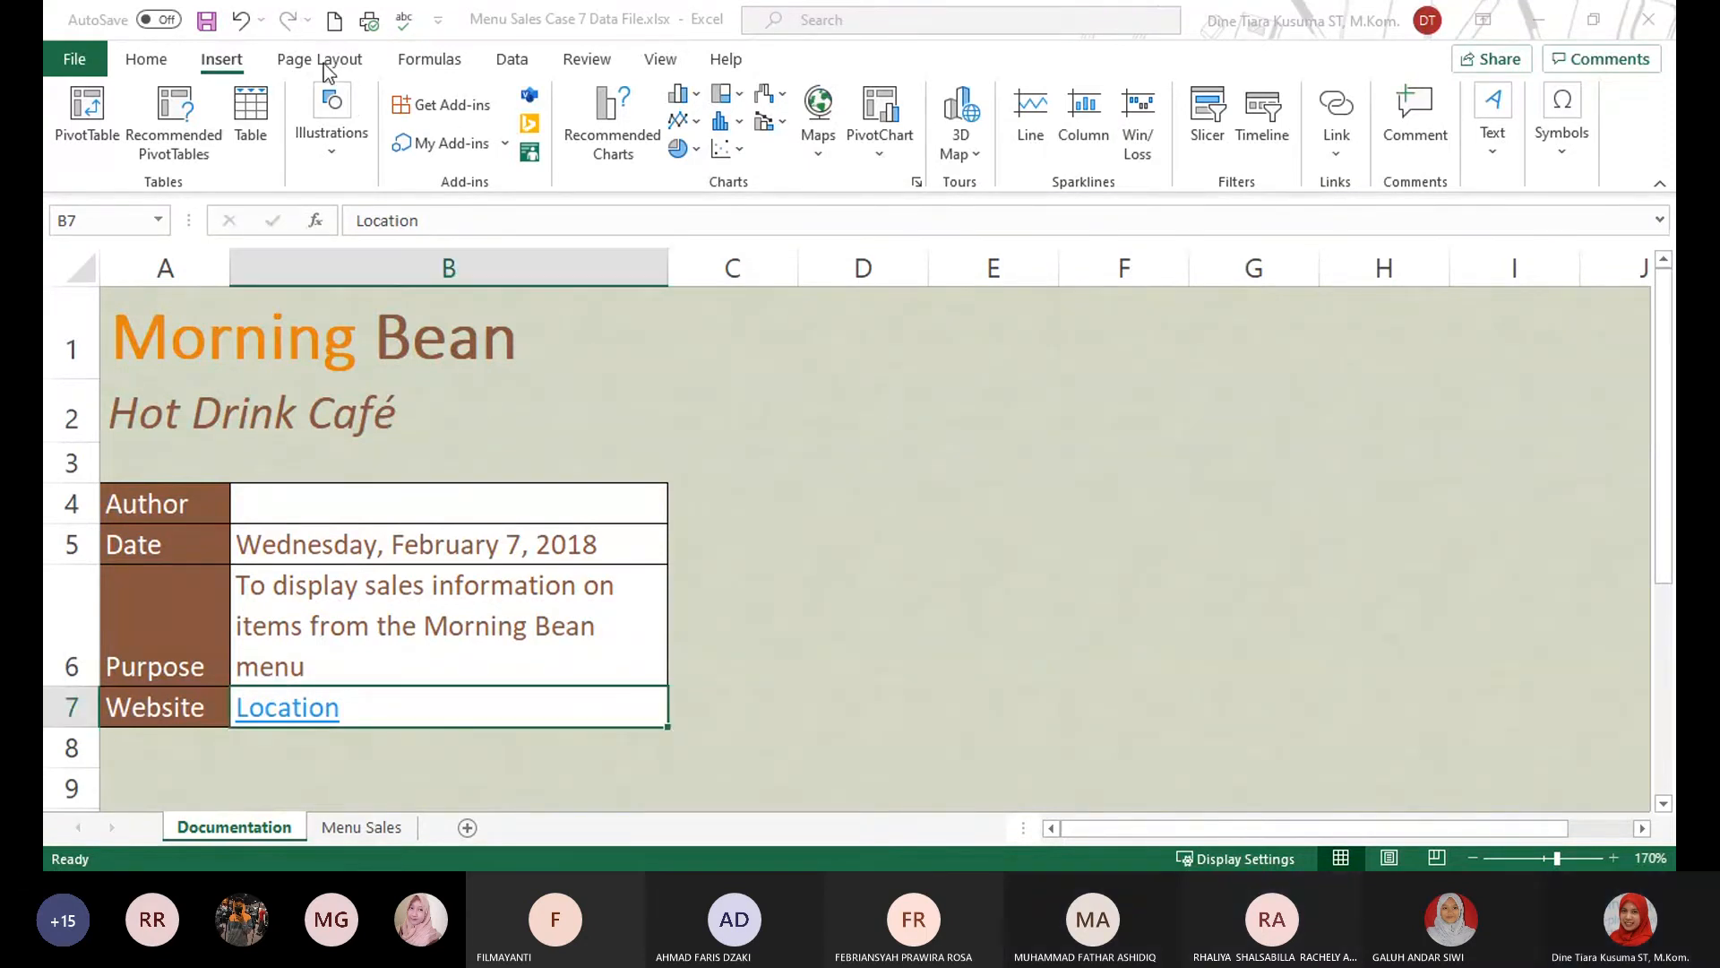
left_click(139, 60)
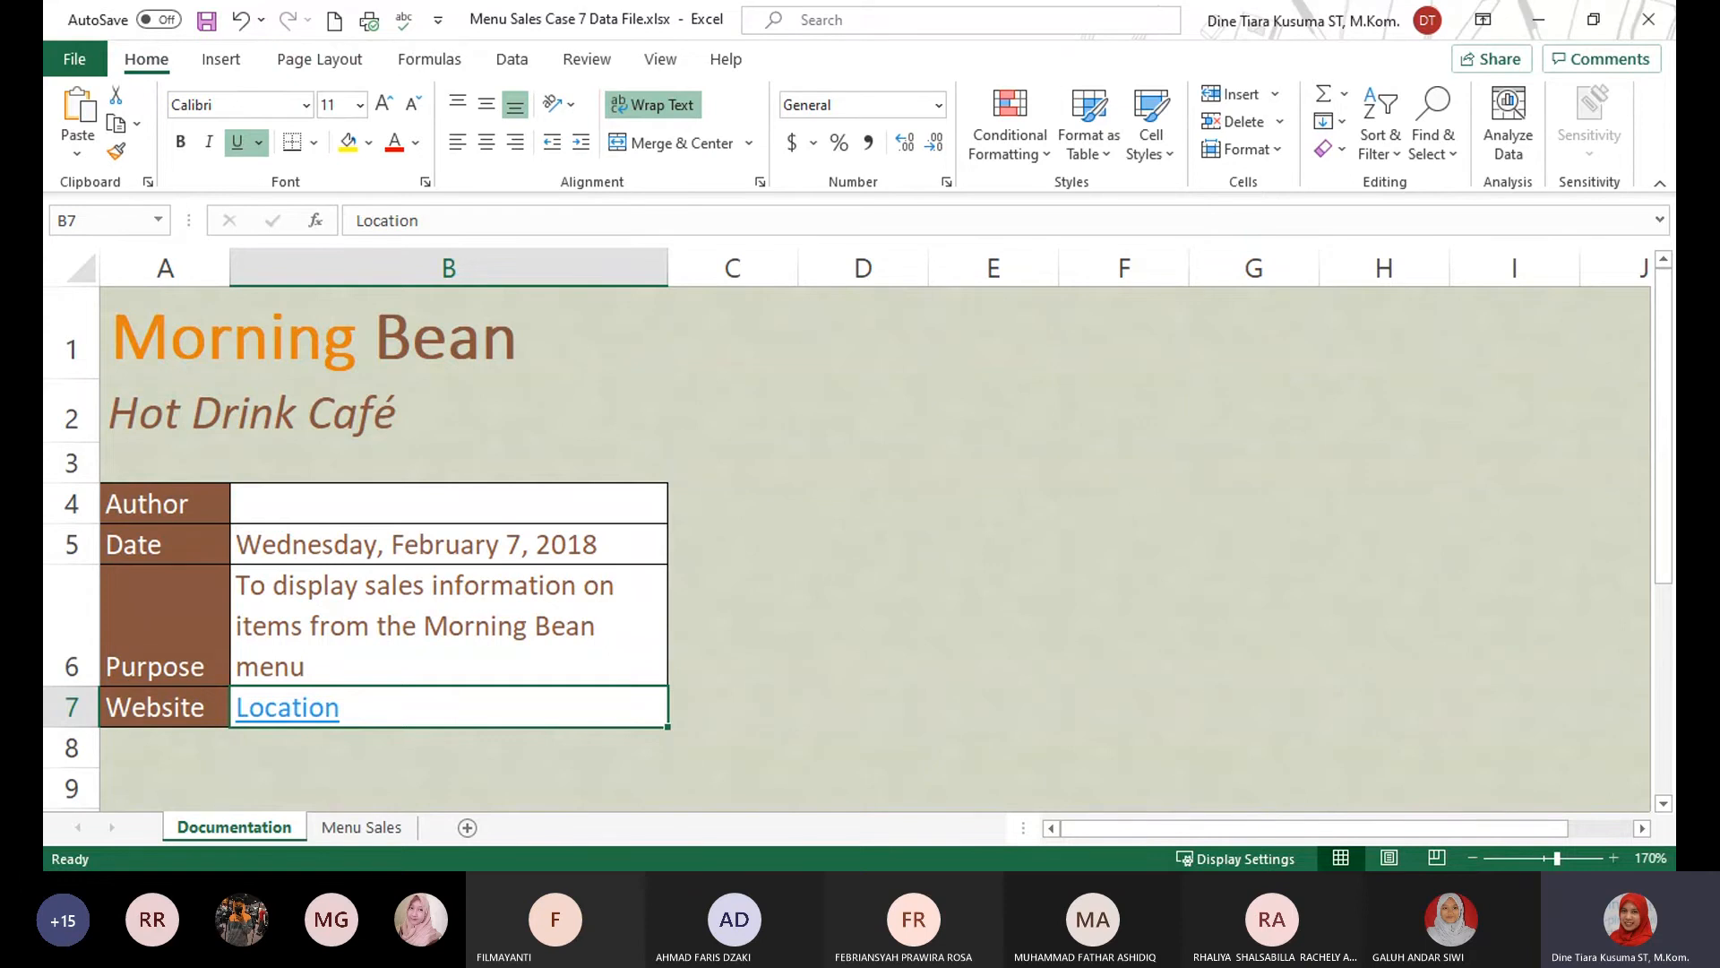
Examine the page width and height scaling options for the Documentation sheet, keeping both on Automatic.
left_click(324, 68)
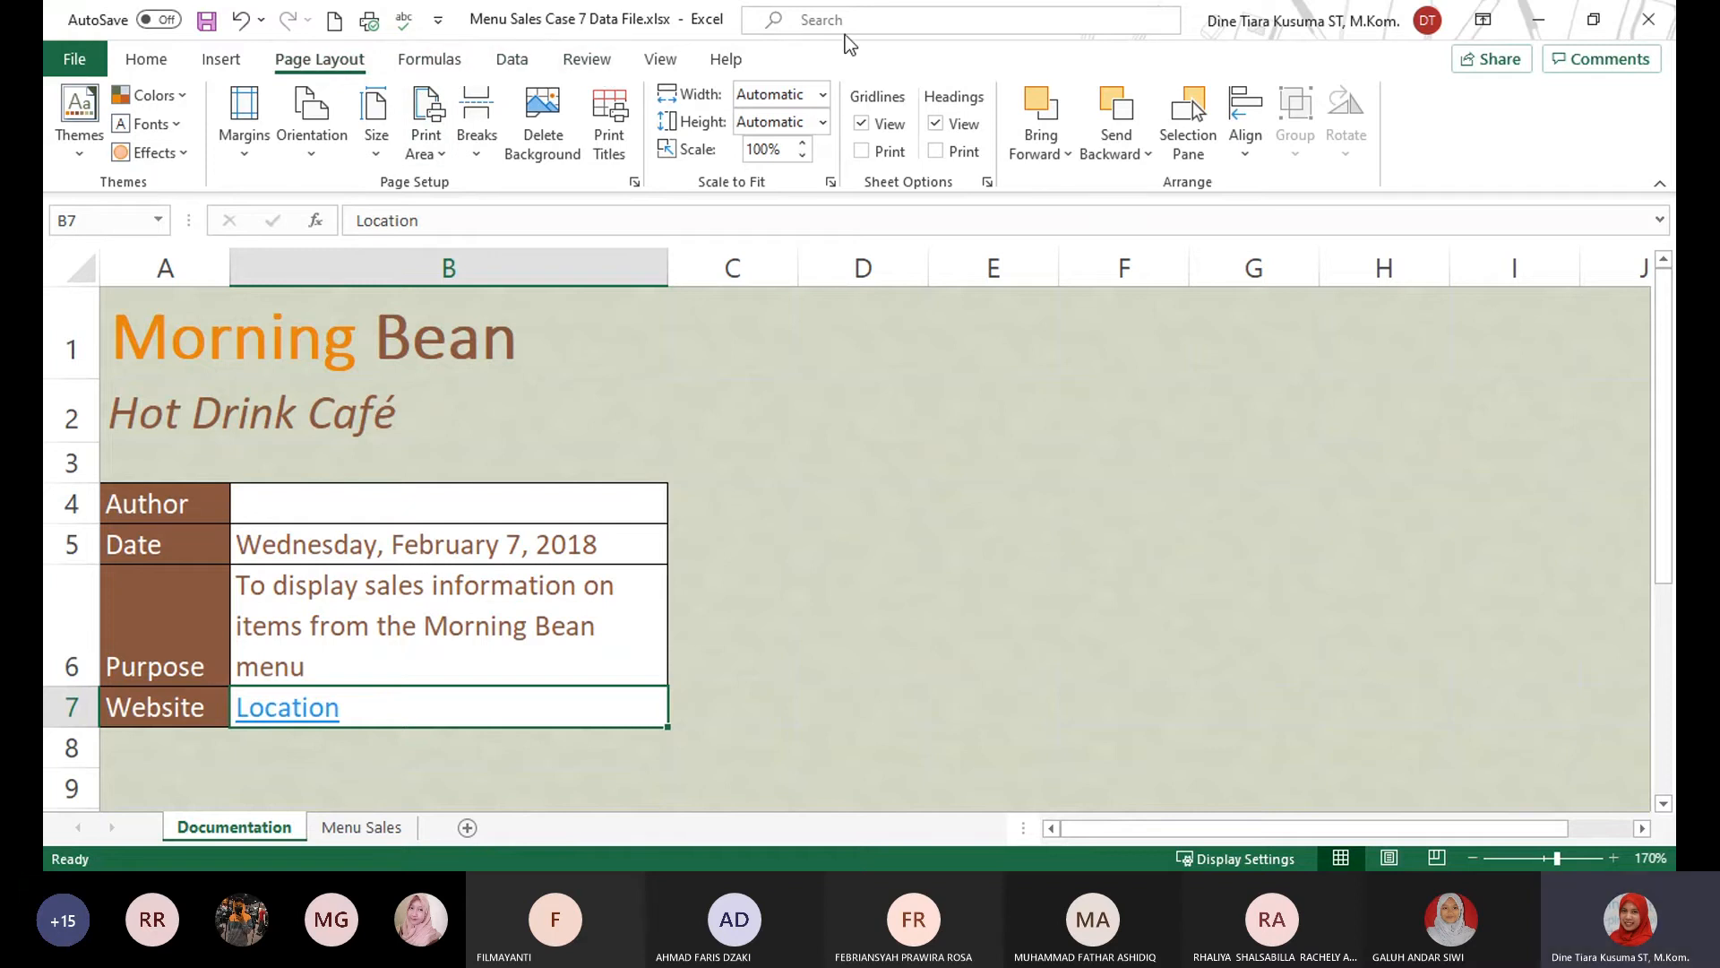
left_click(823, 96)
key("Escape")
left_click(877, 452)
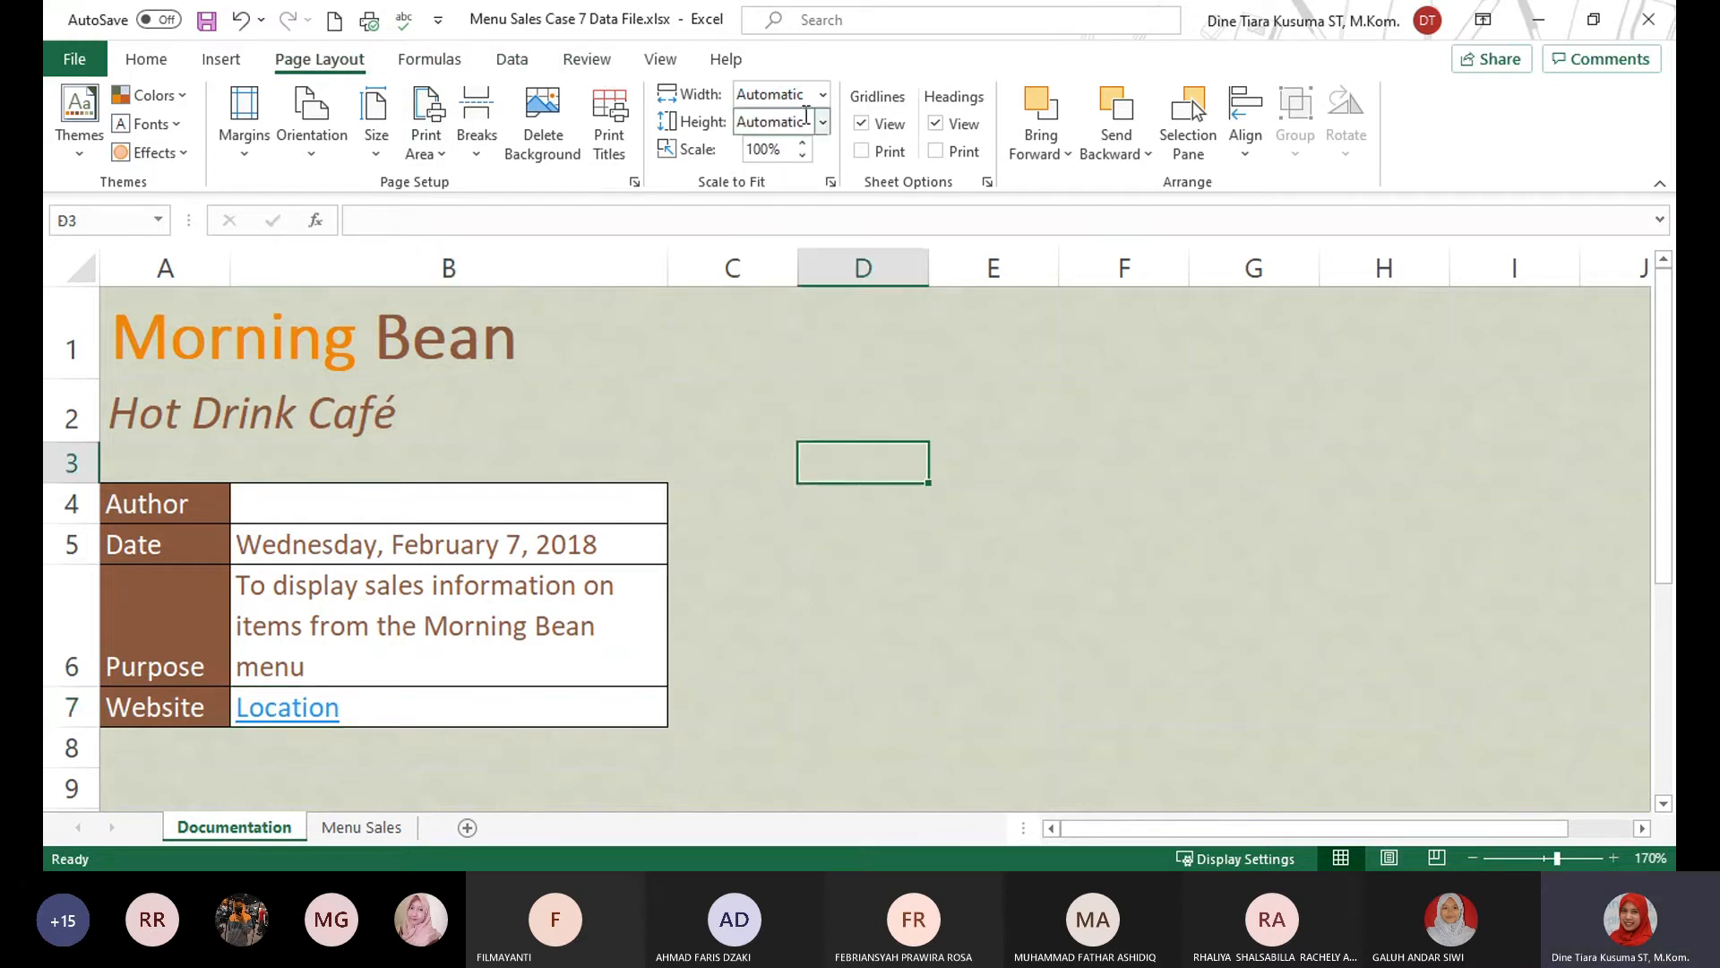
left_click(823, 123)
left_click(818, 162)
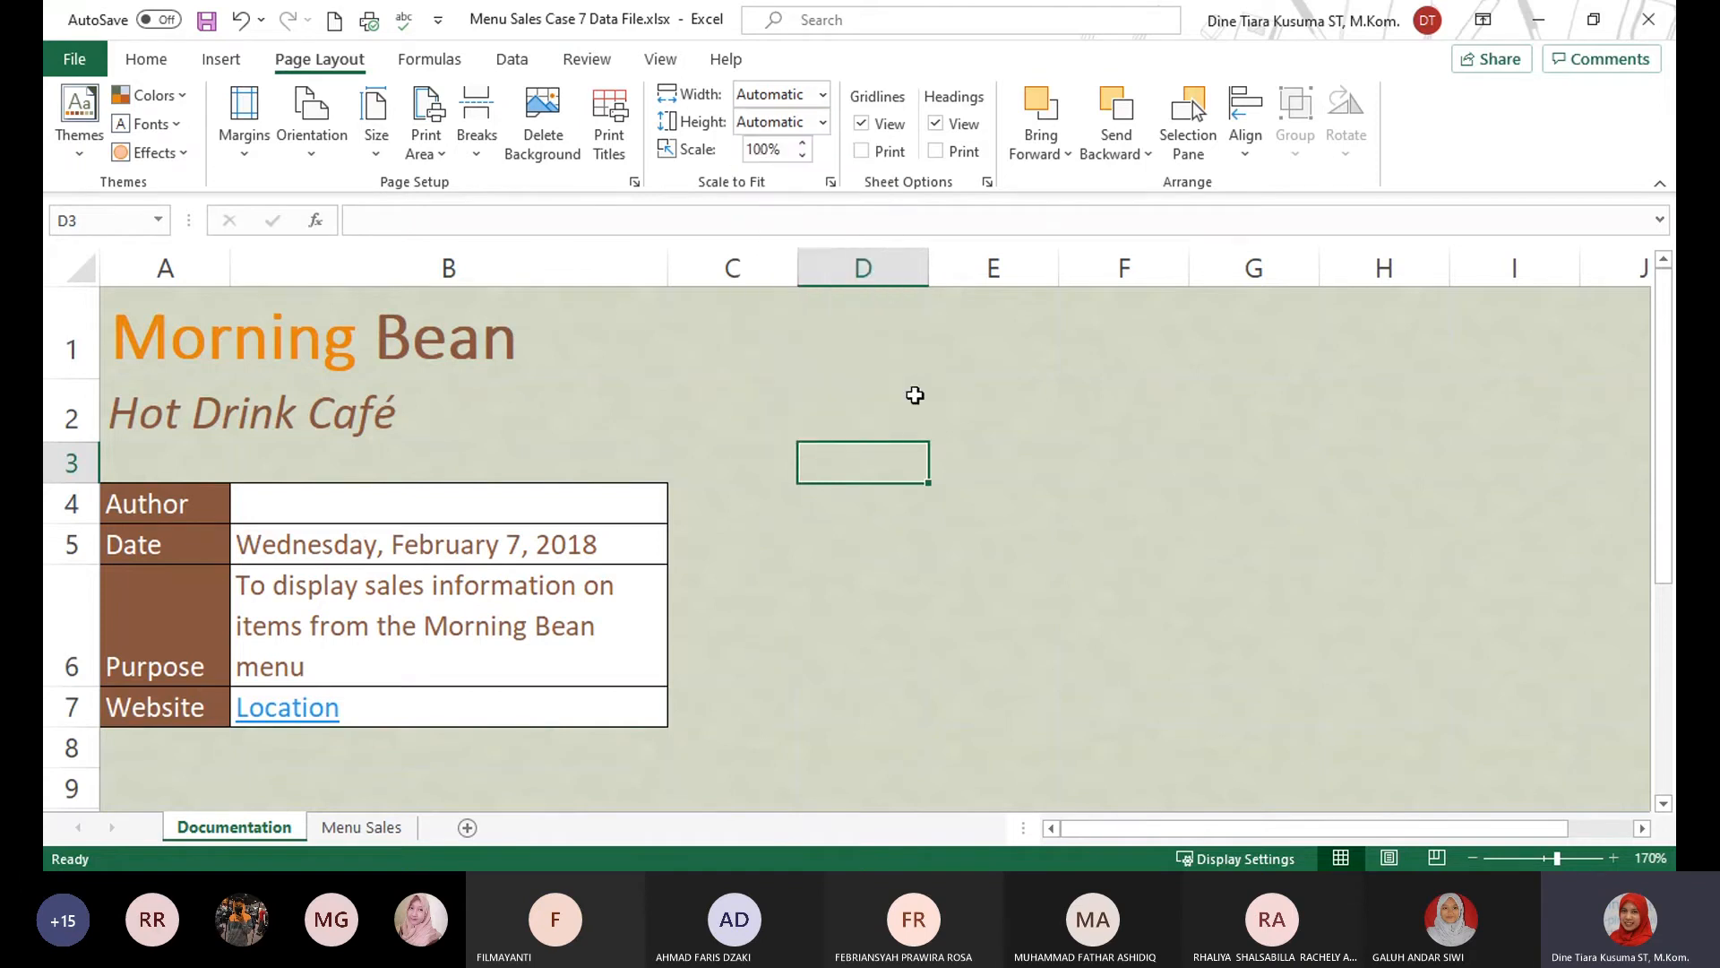
left_click(991, 542)
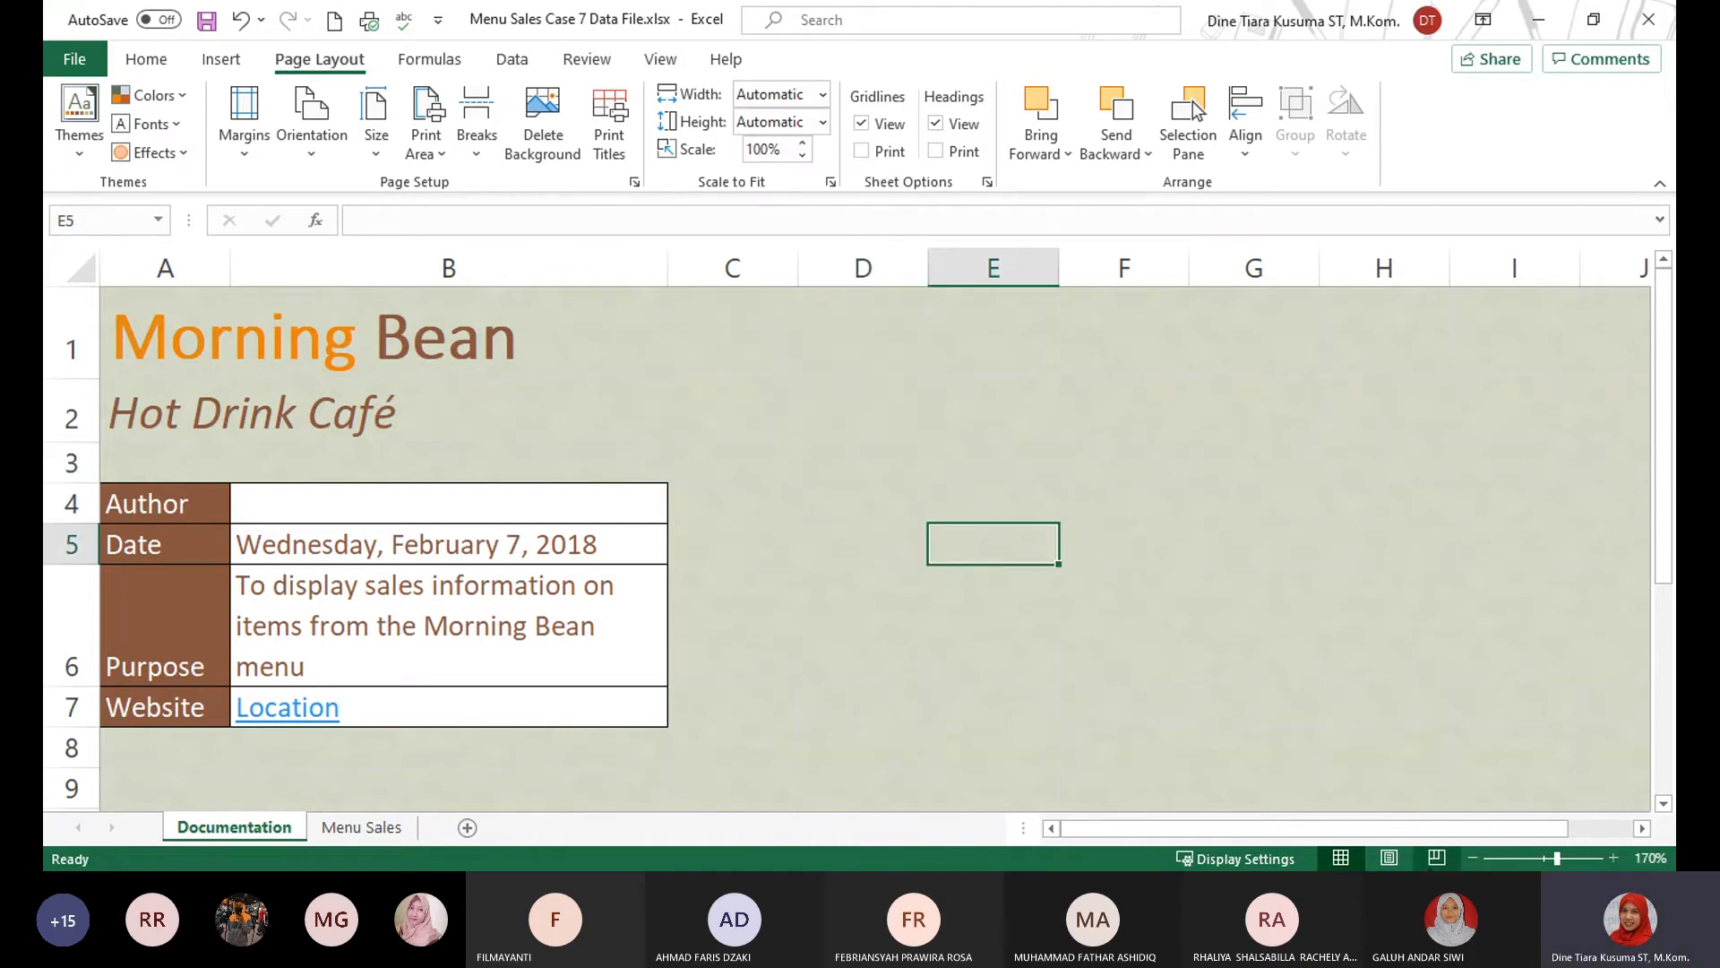
Check the Documentation sheet's page breaks in Page Break Preview and return to Normal view.
left_click(1436, 858)
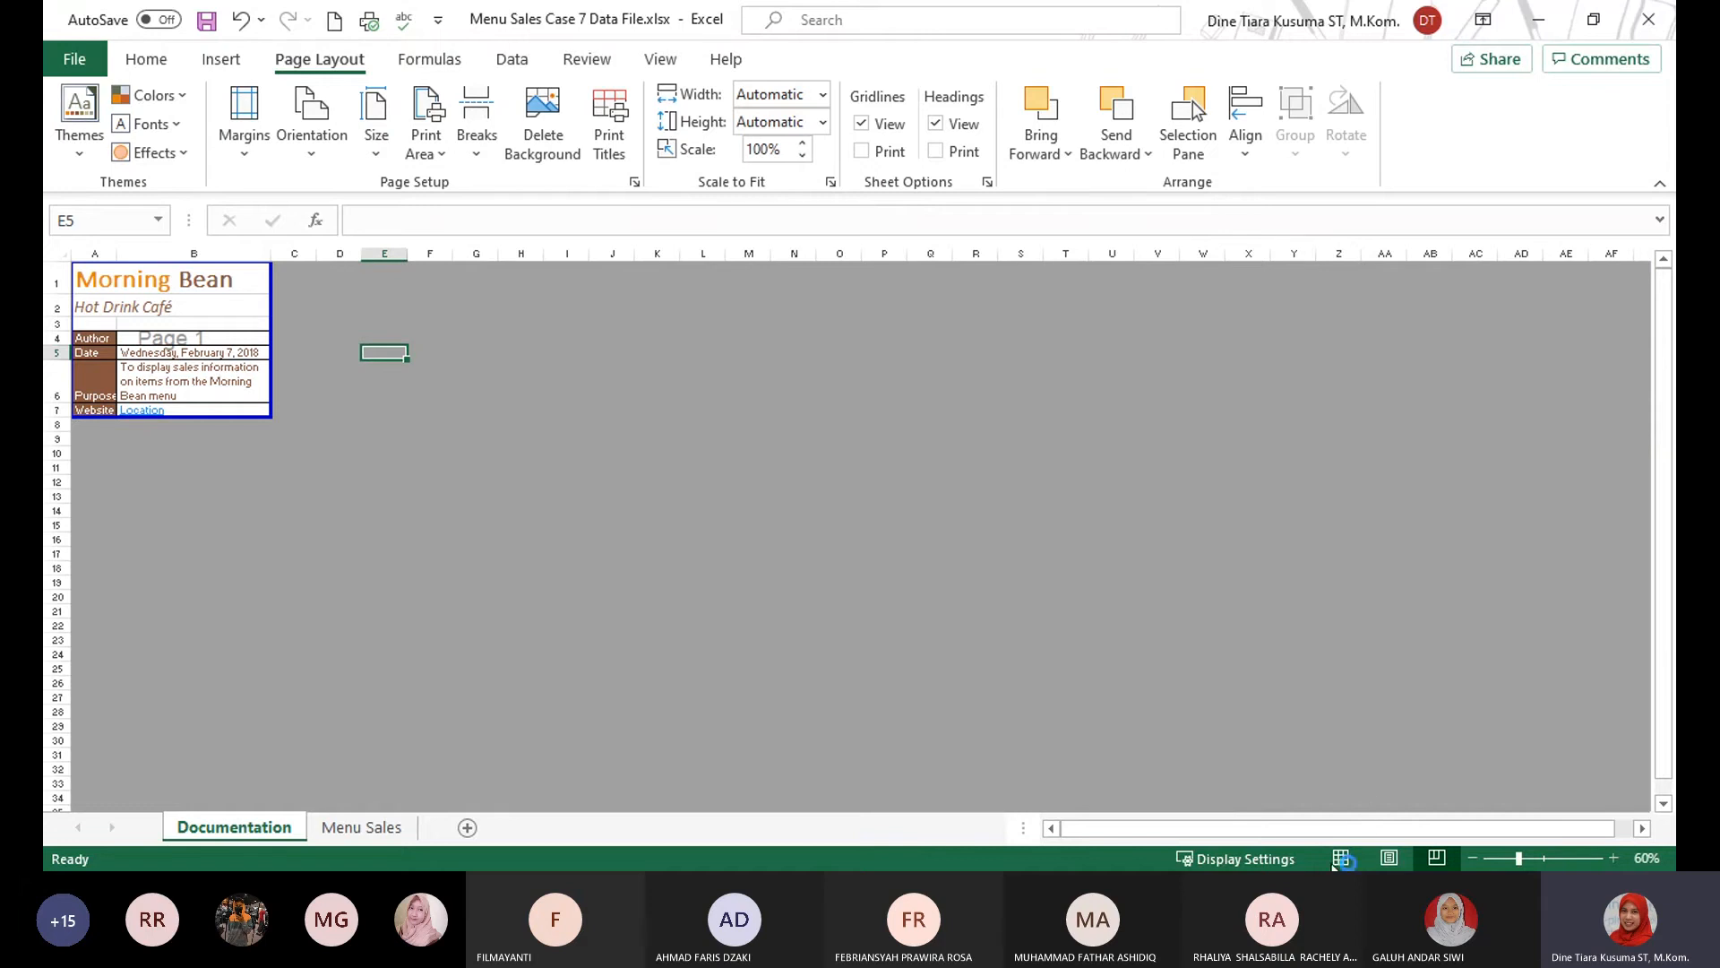
left_click(1340, 858)
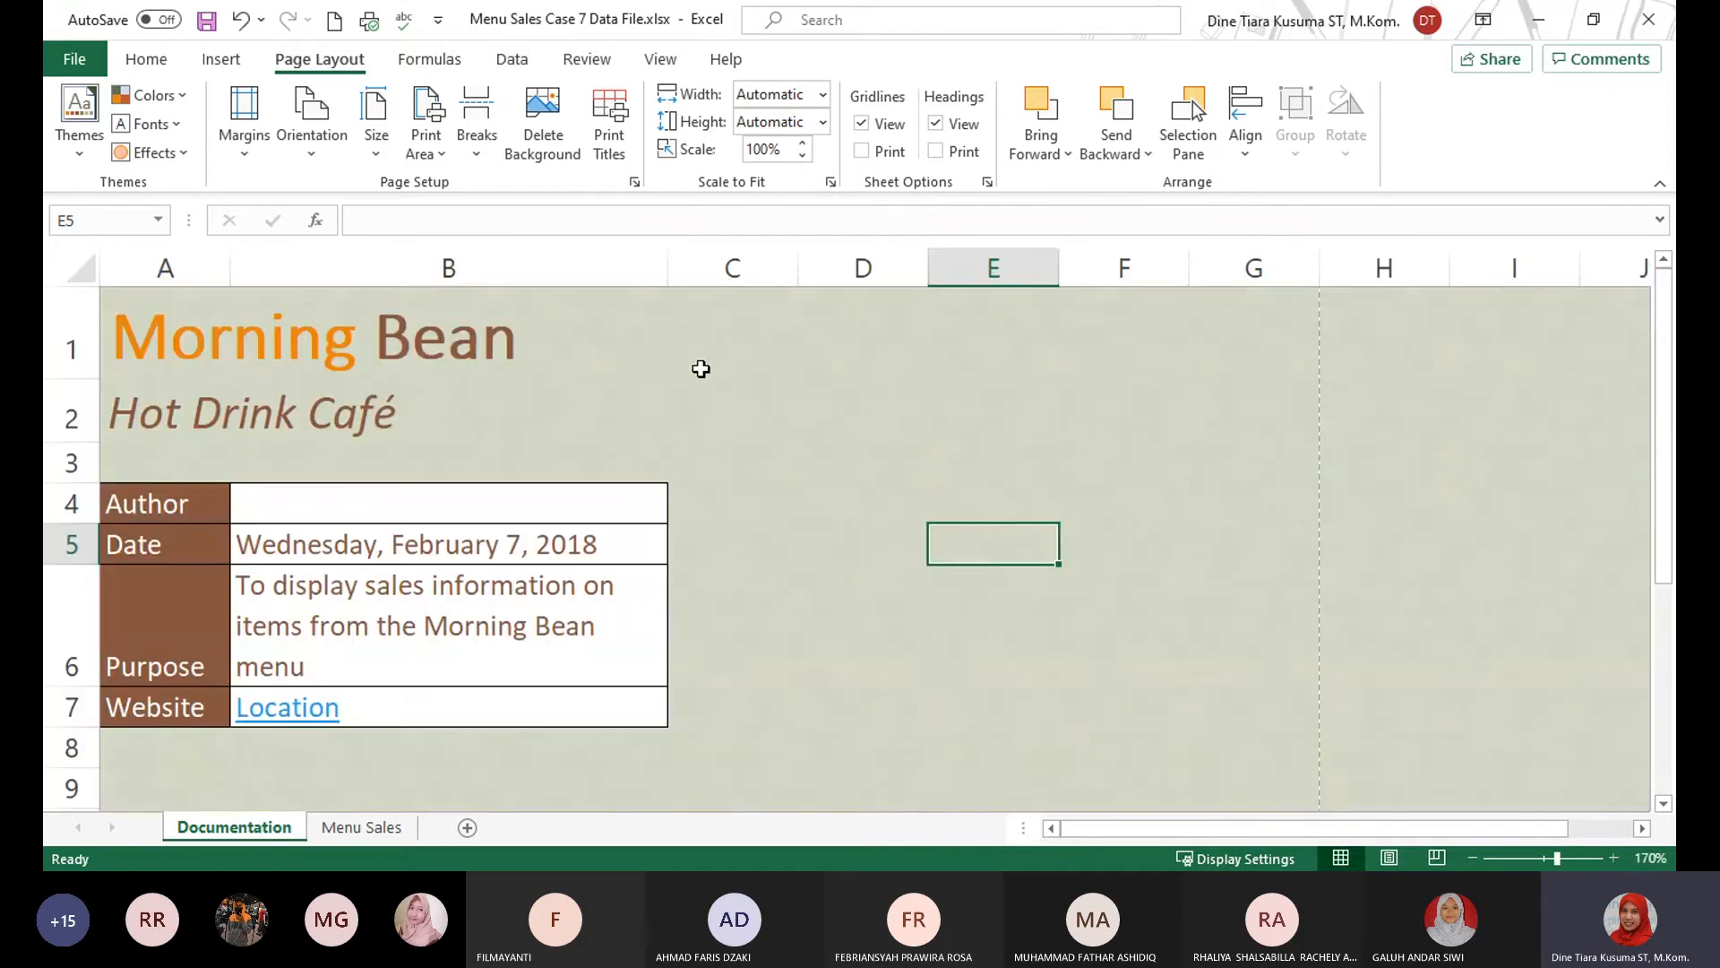
scroll(1071, 618, "down", 1)
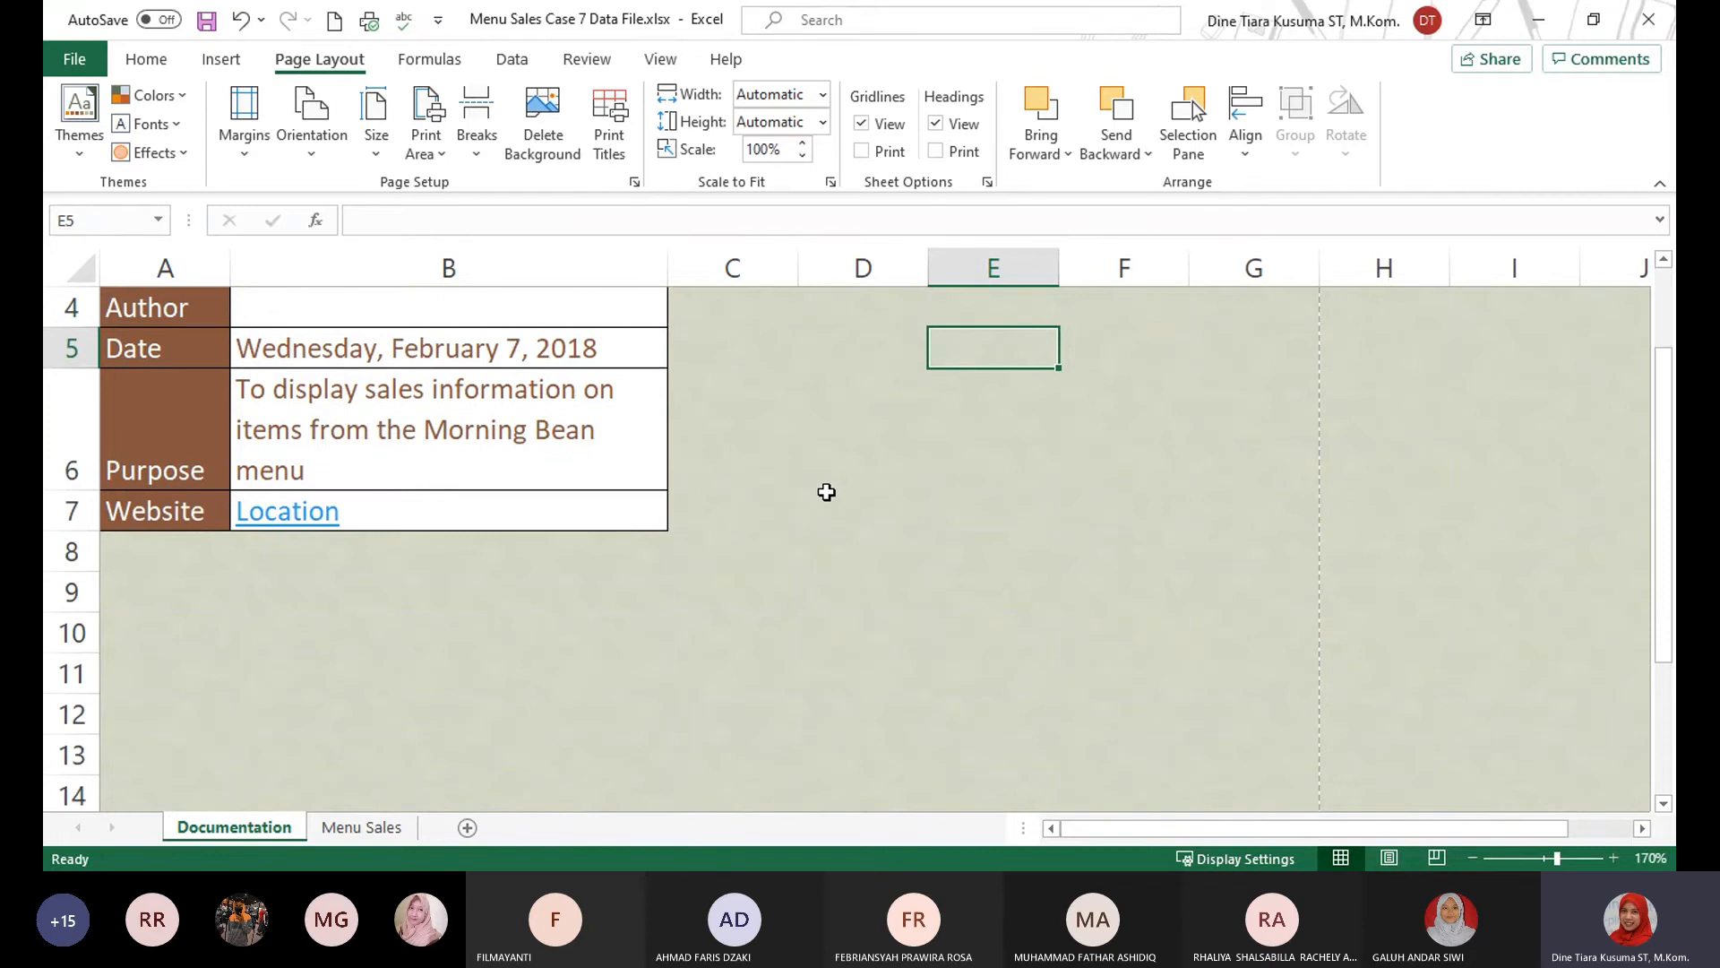
scroll(891, 543, "up", 1)
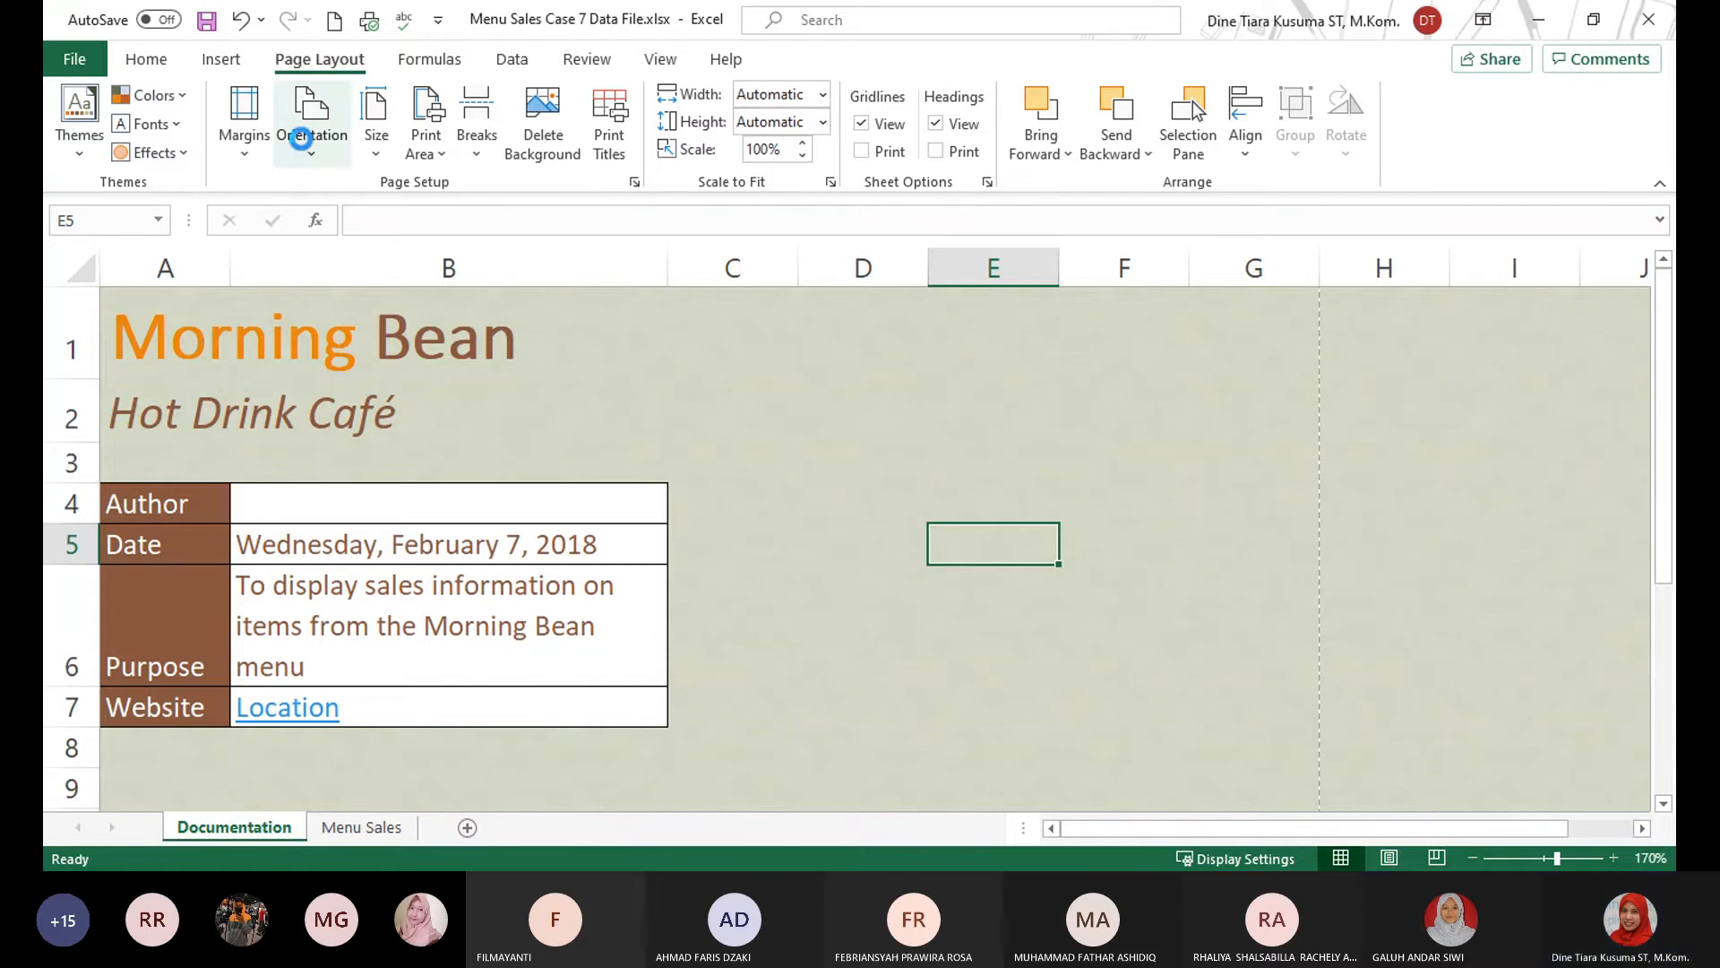
Examine the print preview of the Documentation sheet and return to the worksheet.
key("ctrl+p")
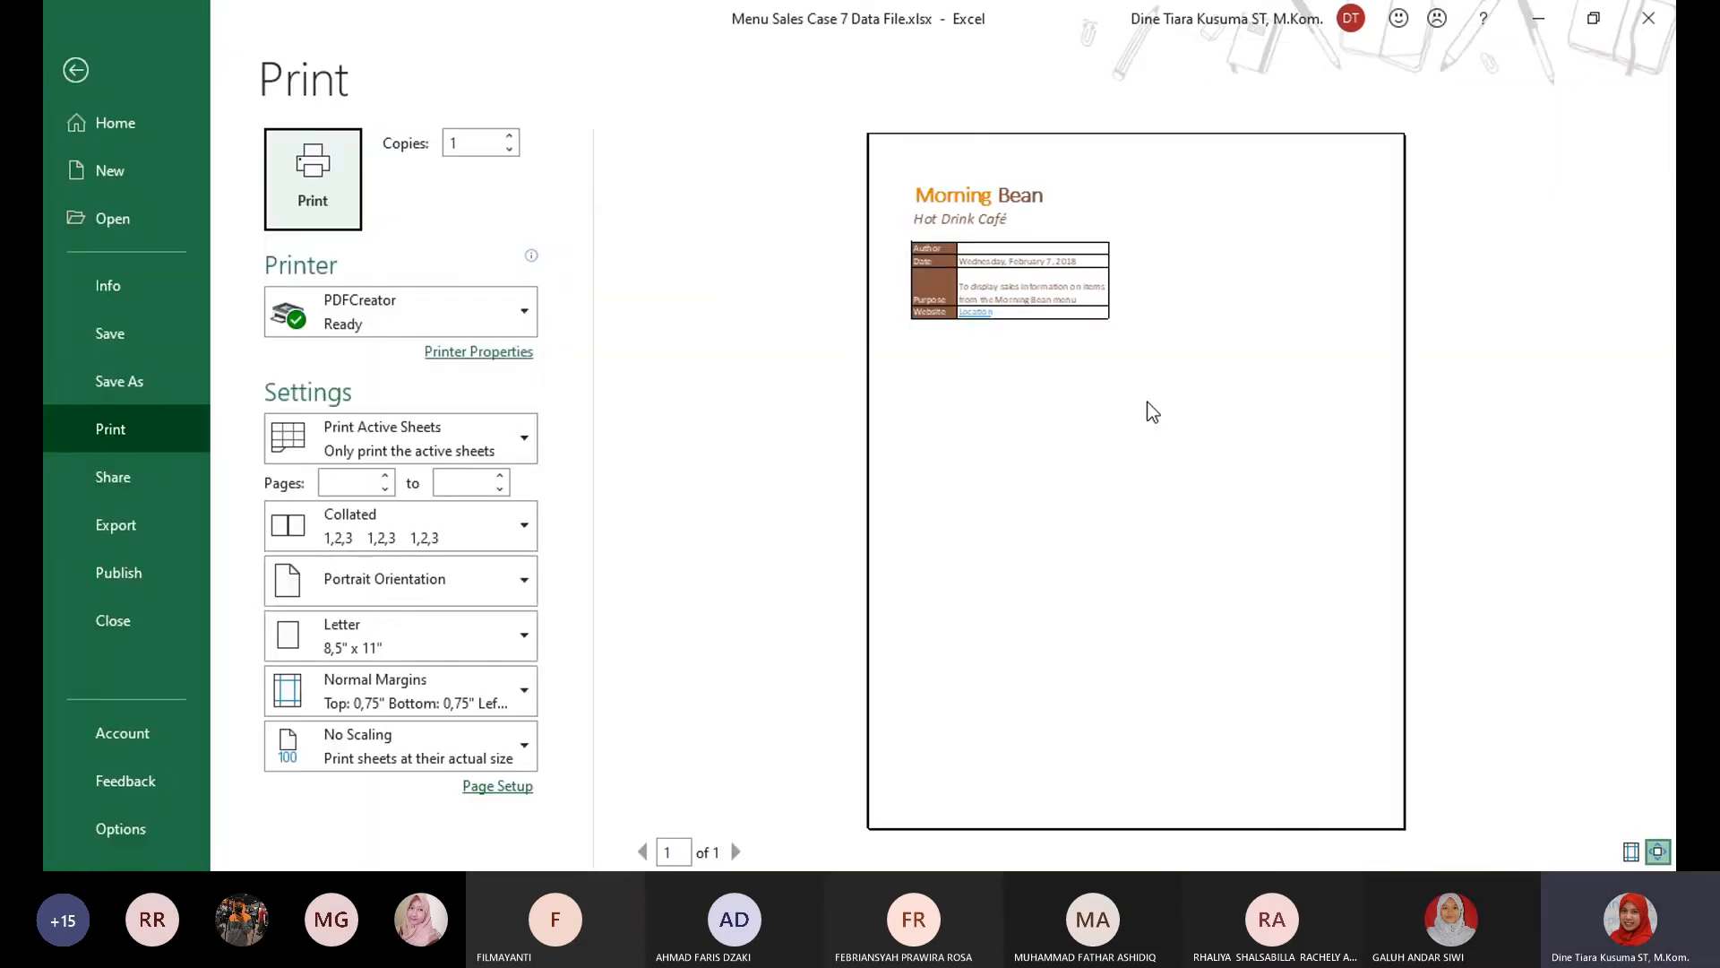
left_click(87, 77)
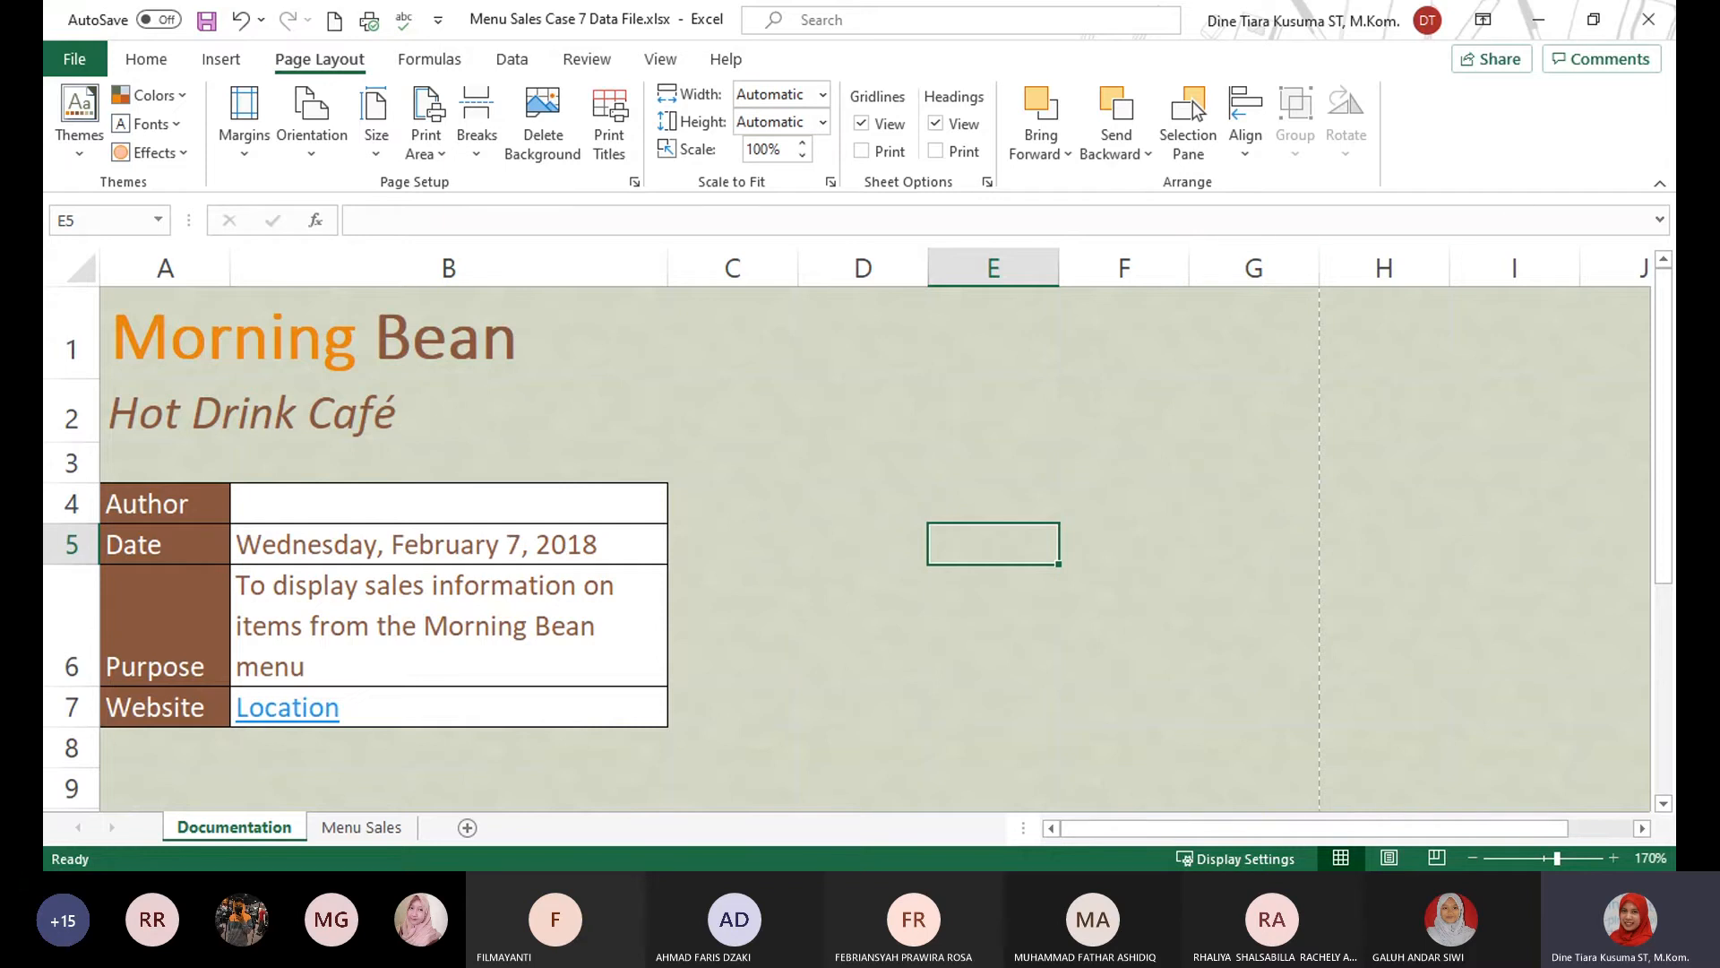
key("alt+Tab")
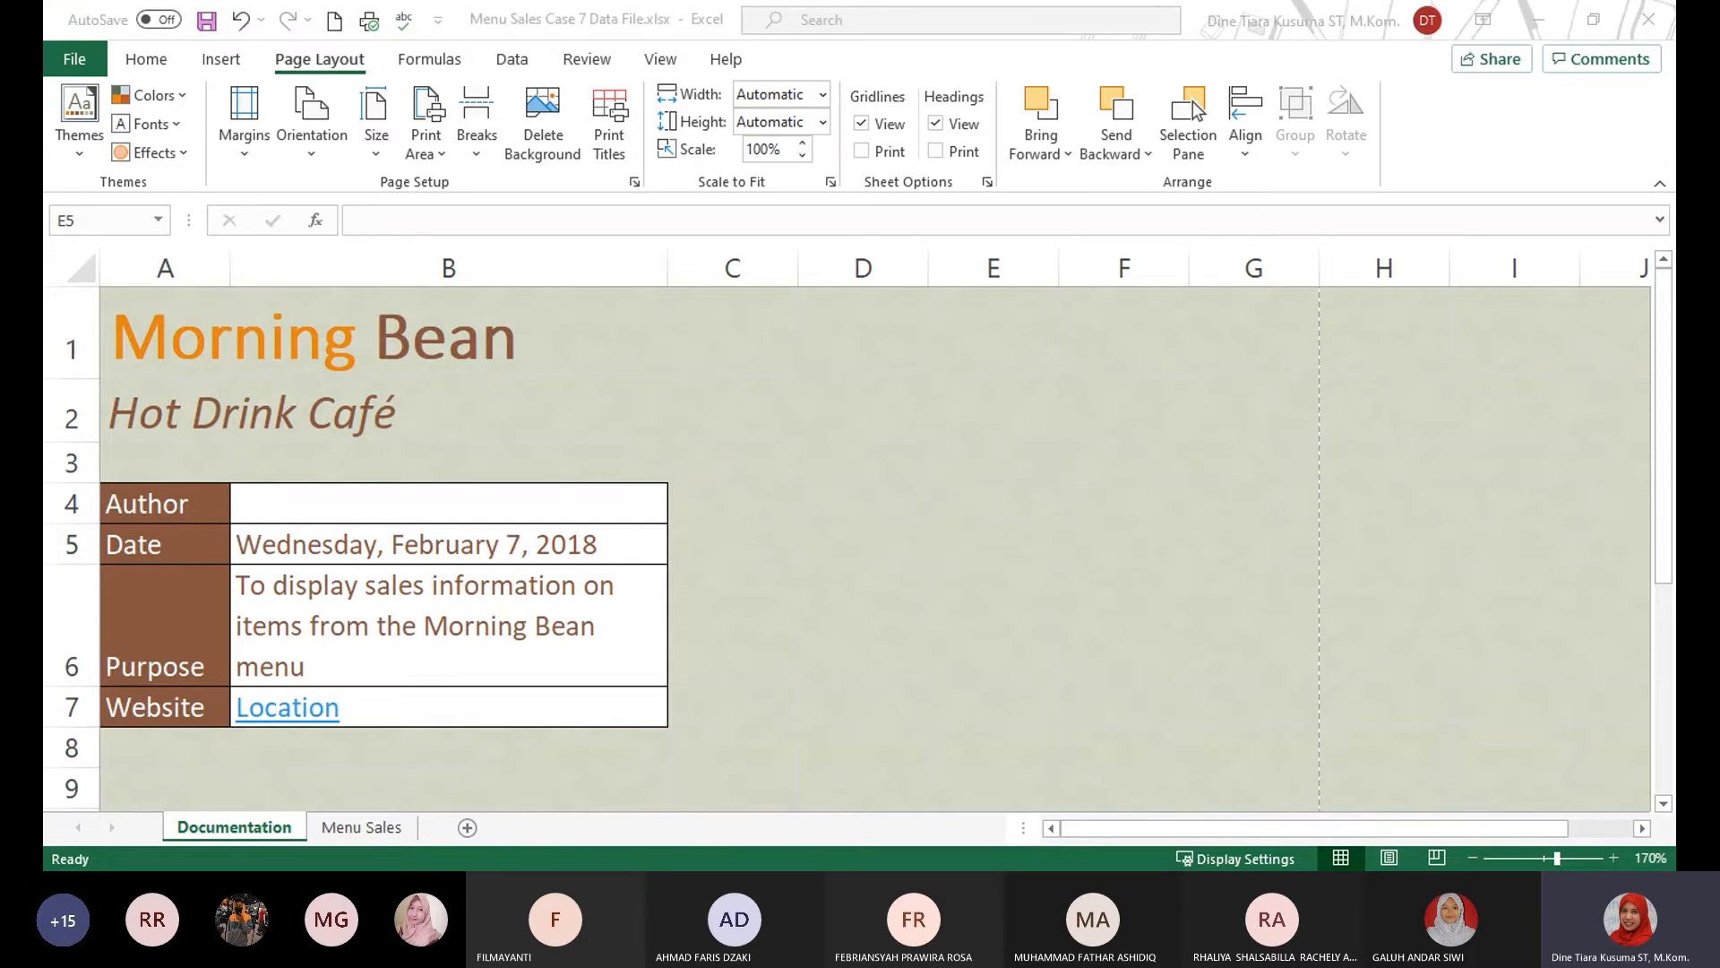